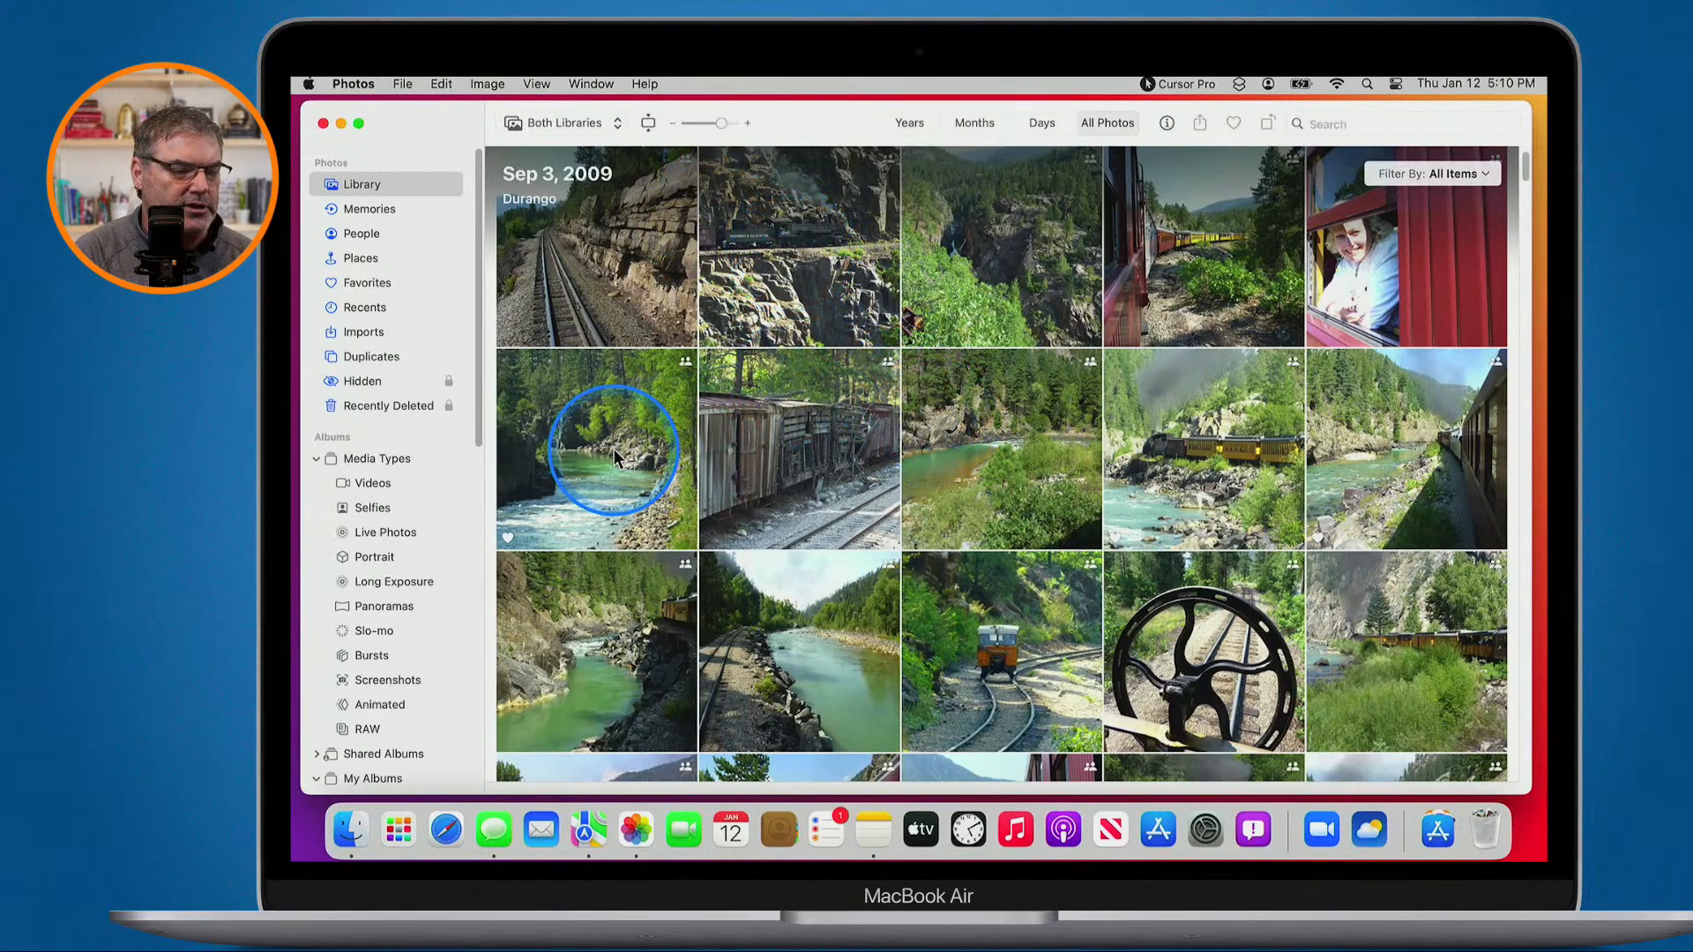
Open the favourited river photo from the Durango set in the library at full view
key("ctrl")
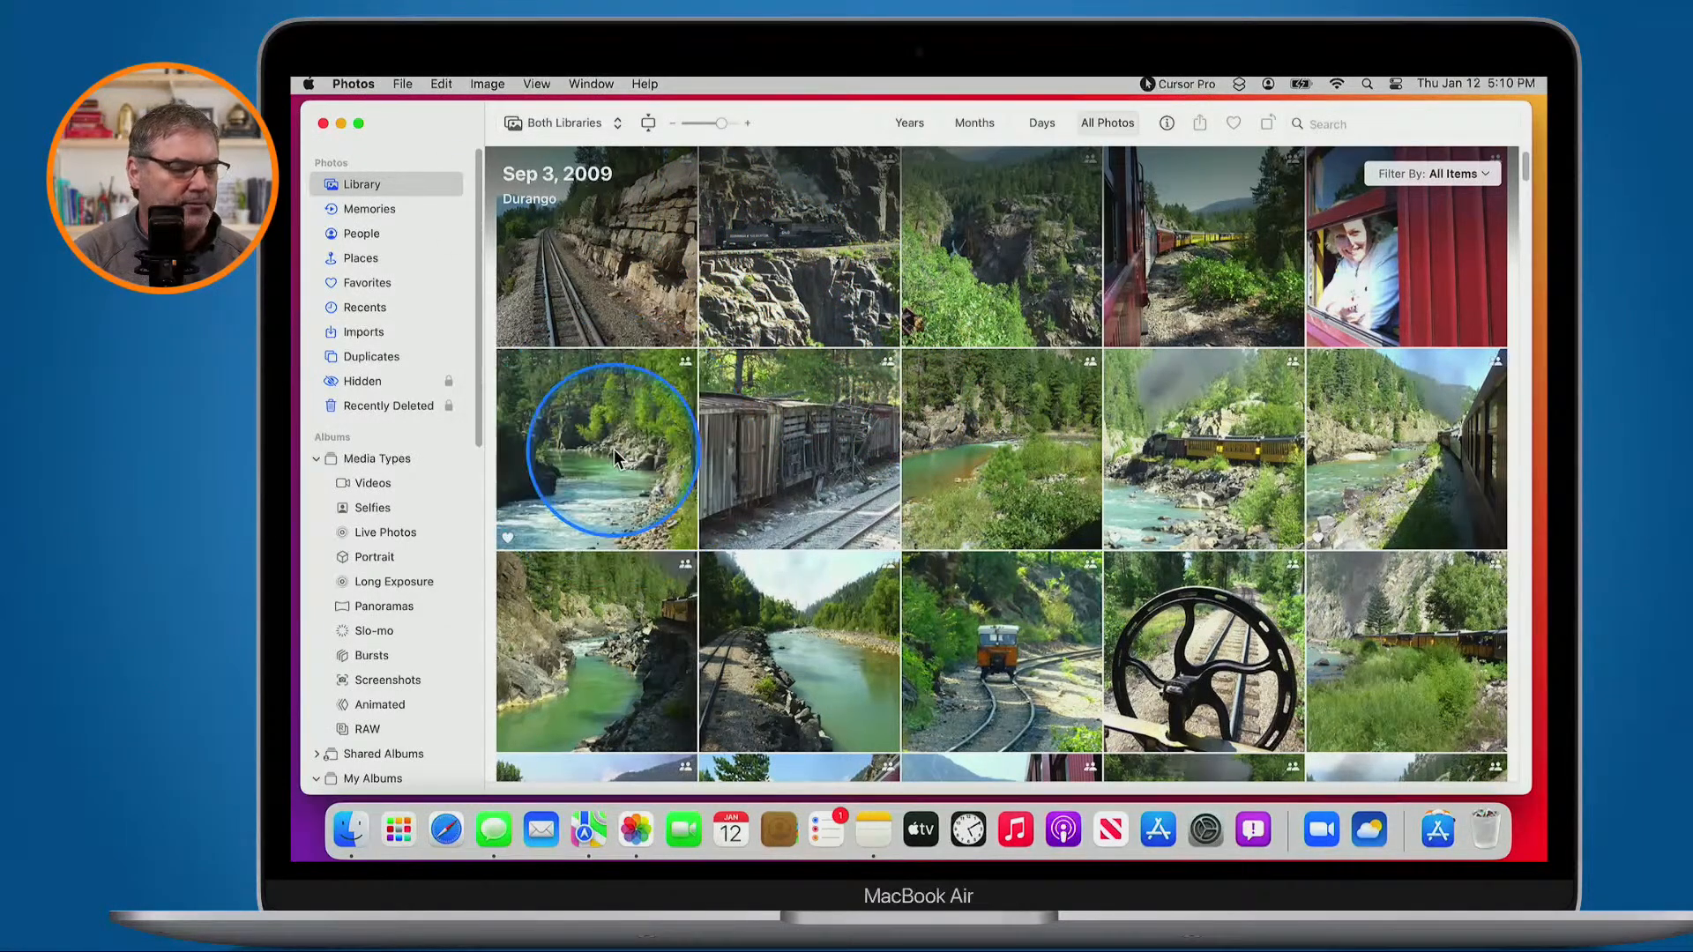
double_click(614, 448)
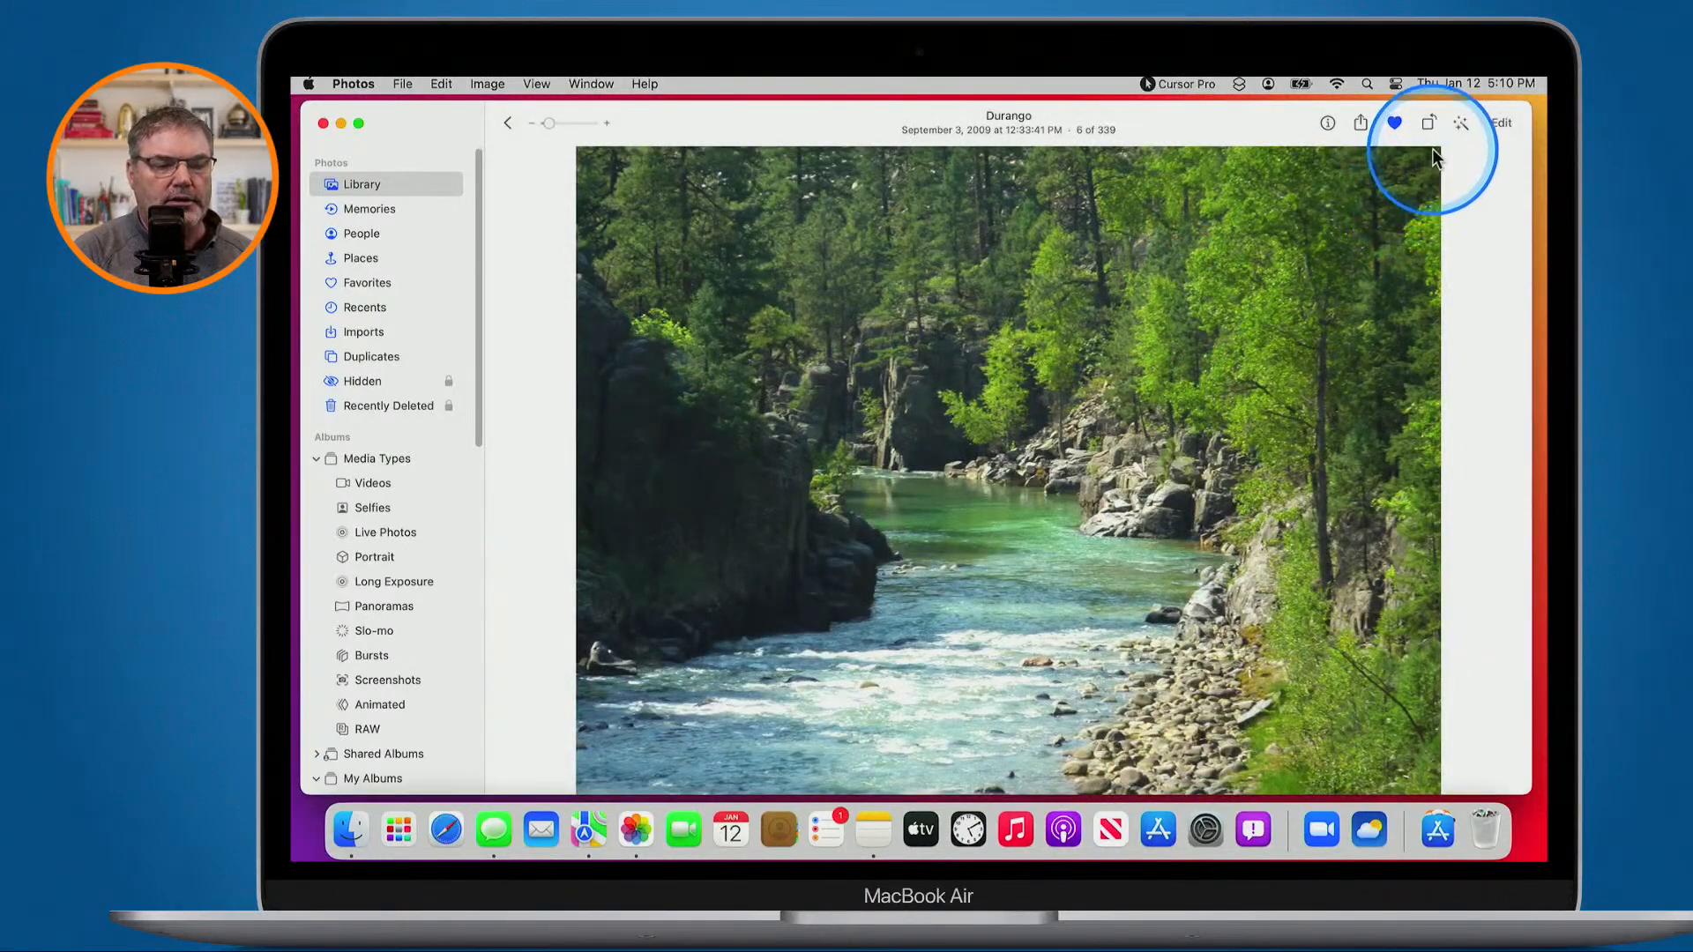
key("ctrl")
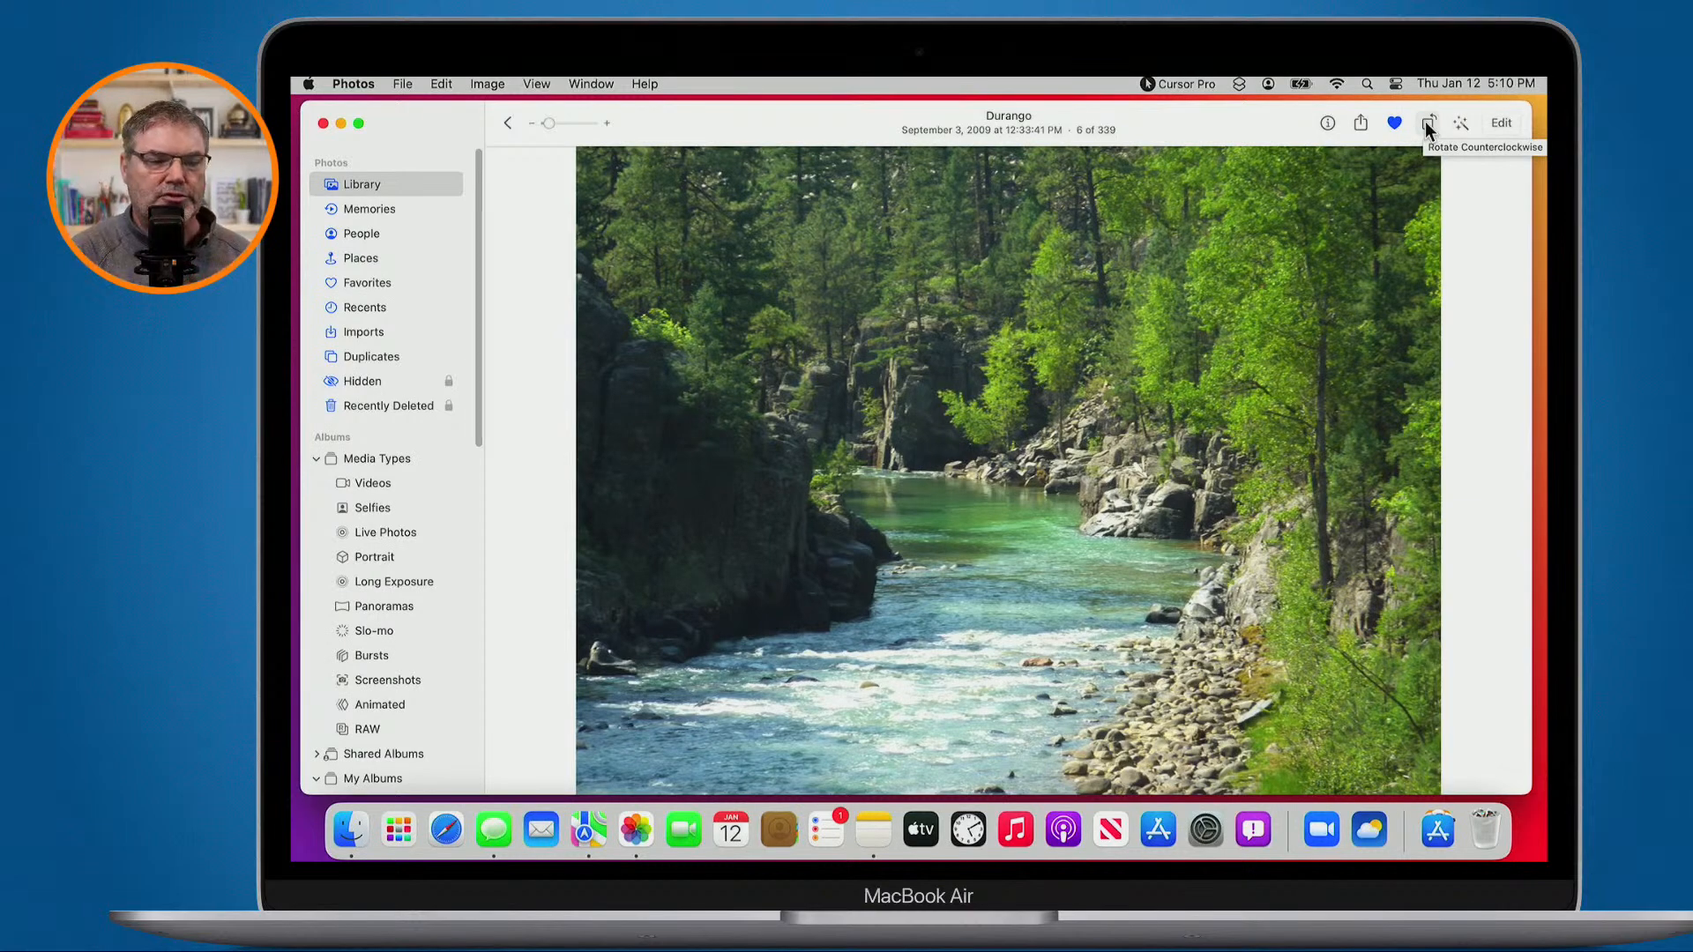
Rotate the river photo counterclockwise four times through a full turn
left_click(1427, 125)
left_click(1427, 125)
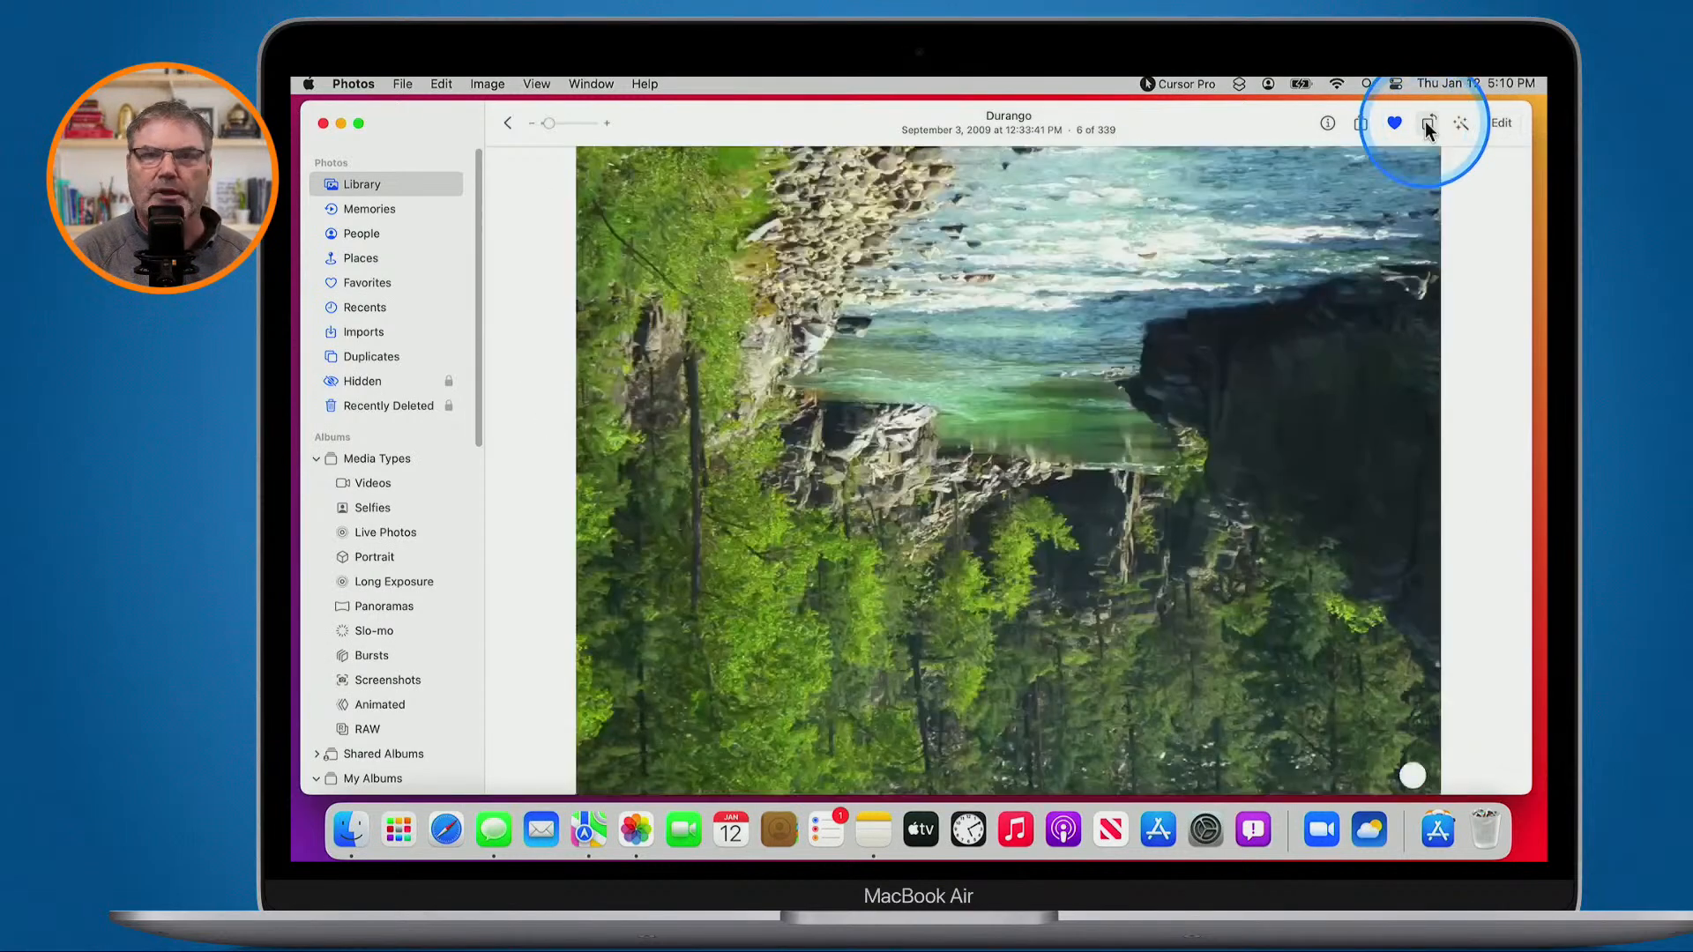
left_click(1428, 125)
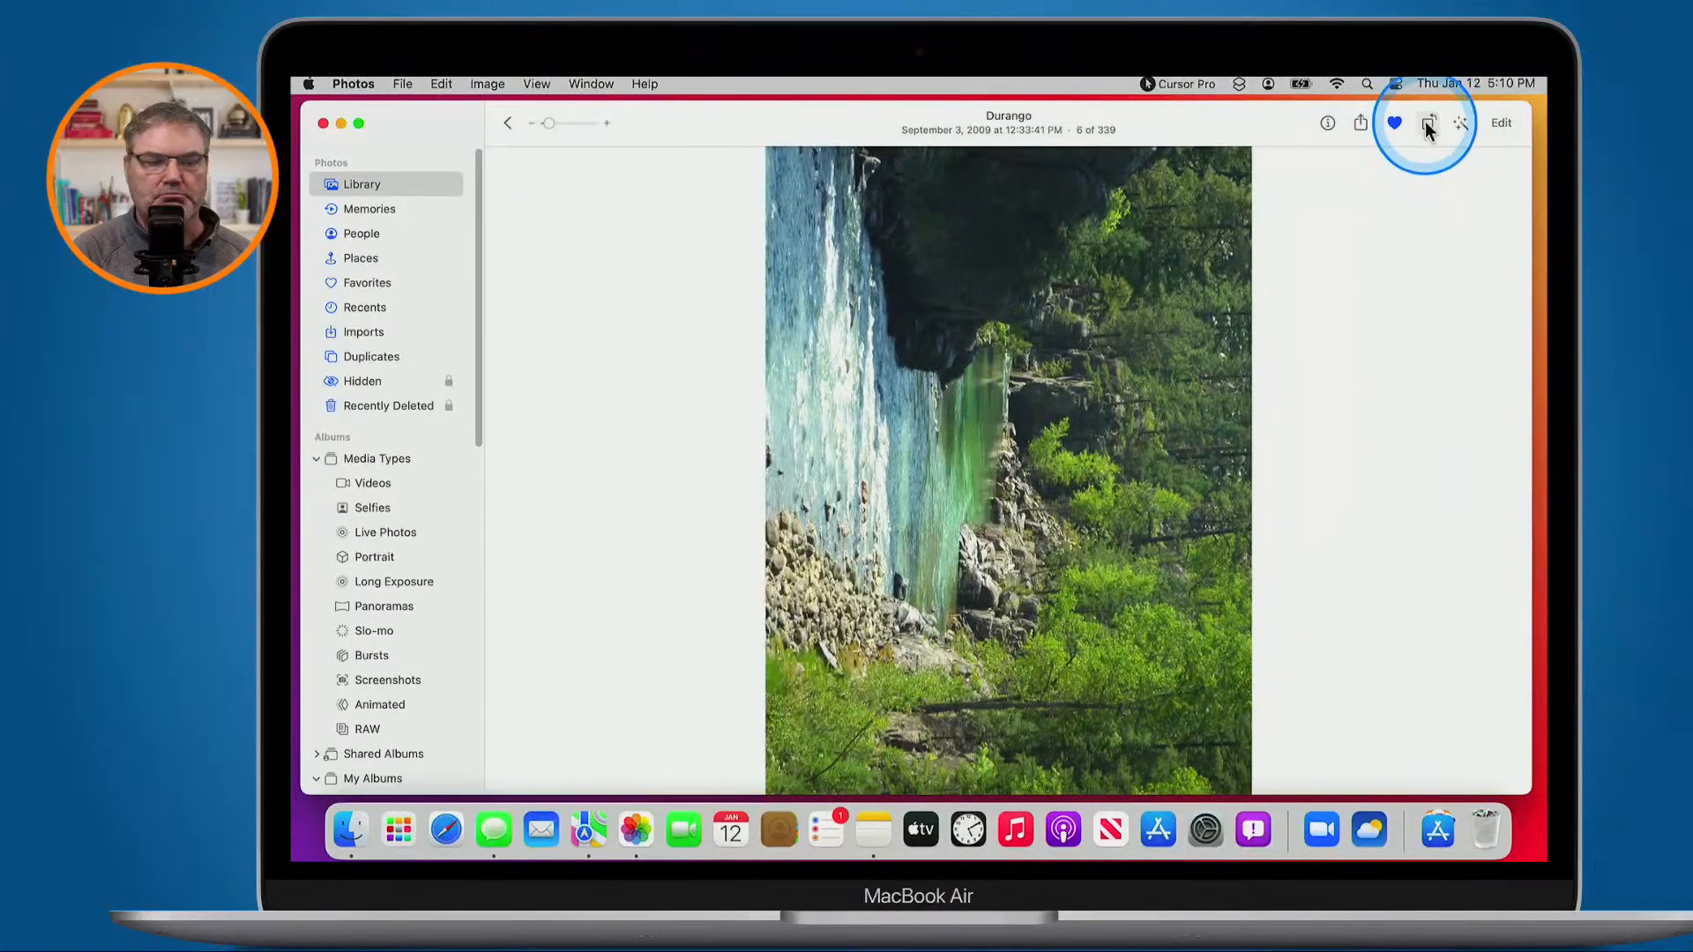
left_click(1427, 126)
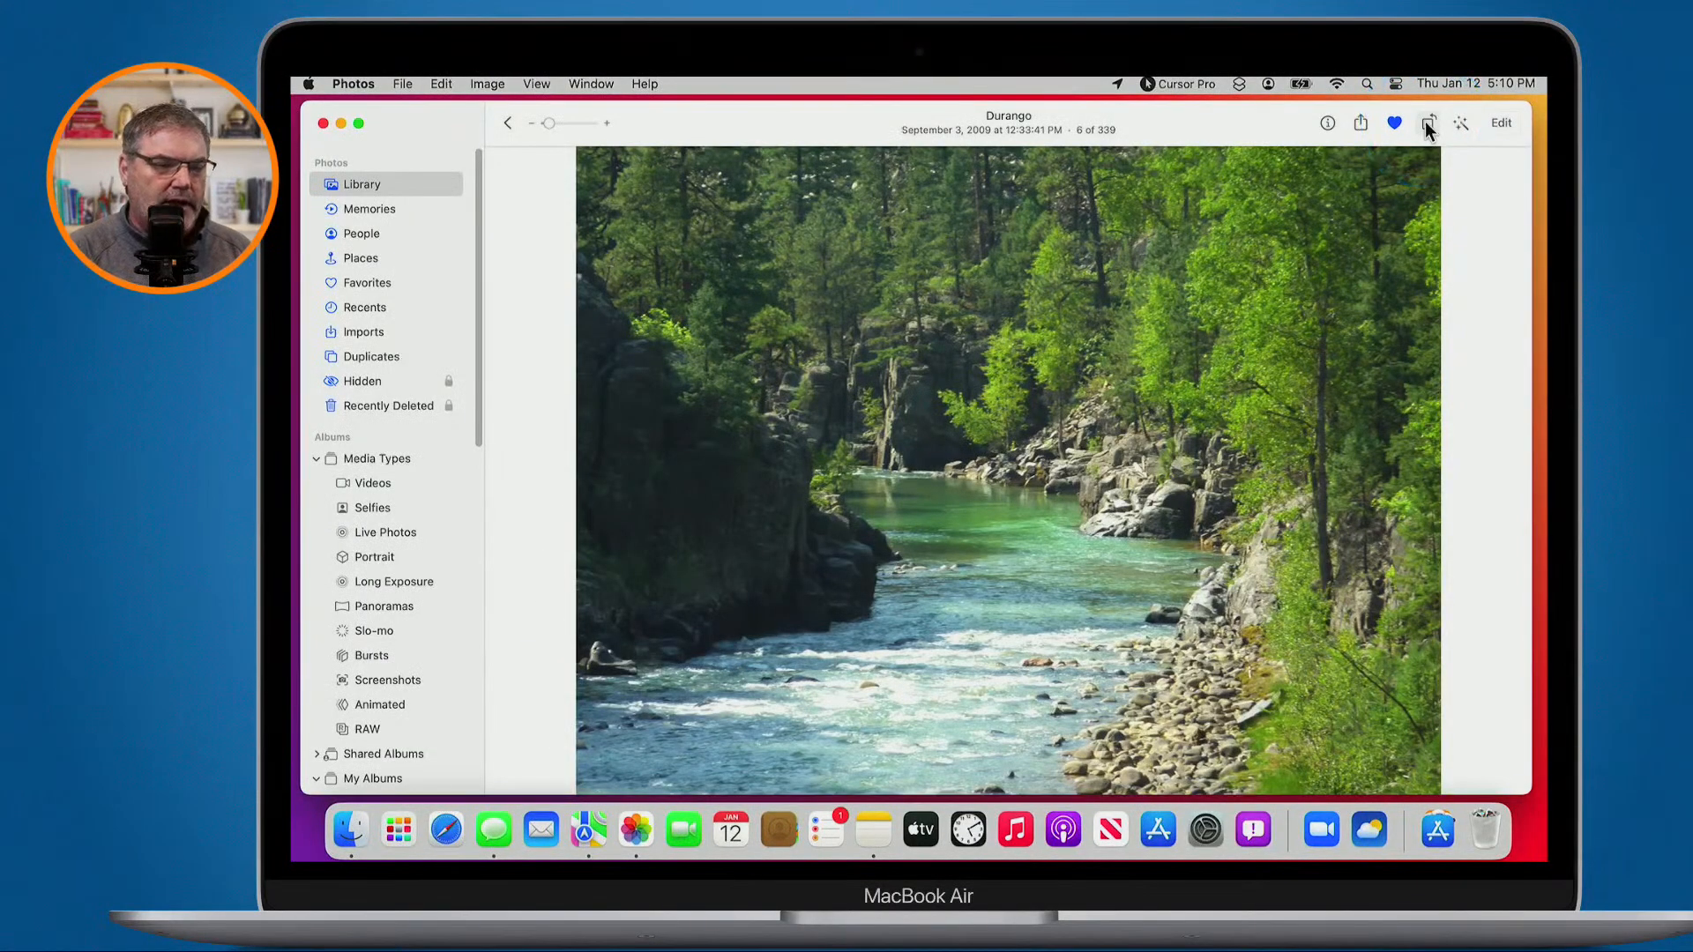
Try Auto Enhance on the river photo, switching it off and on to compare
left_click(1457, 126)
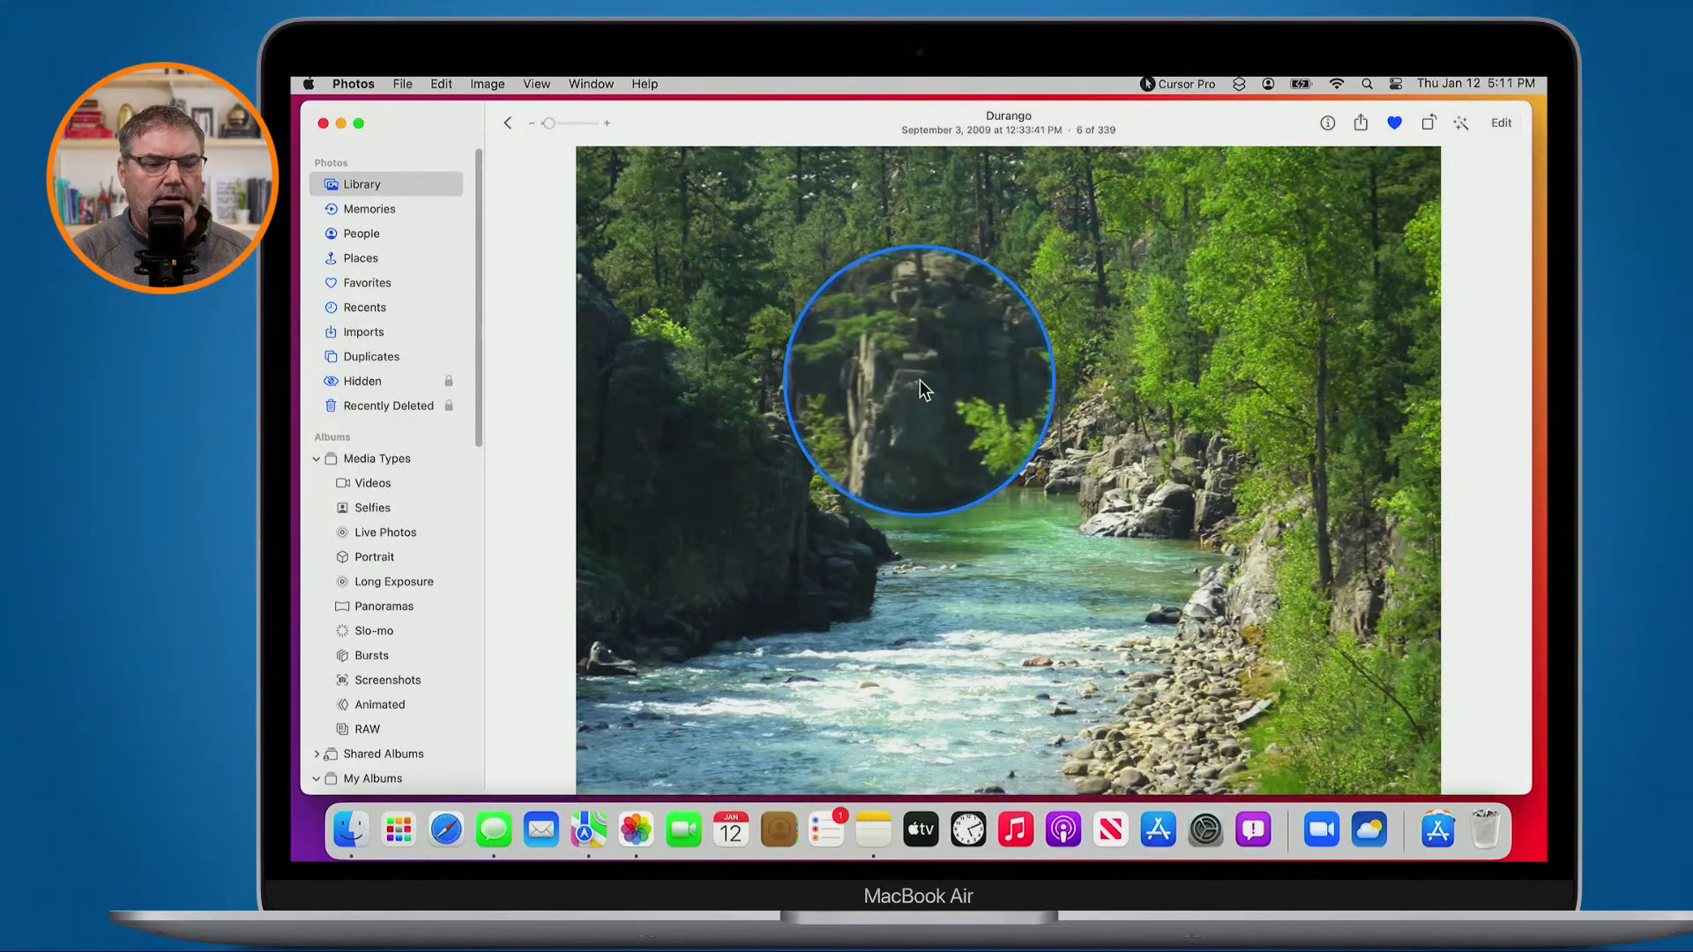
left_click(1459, 124)
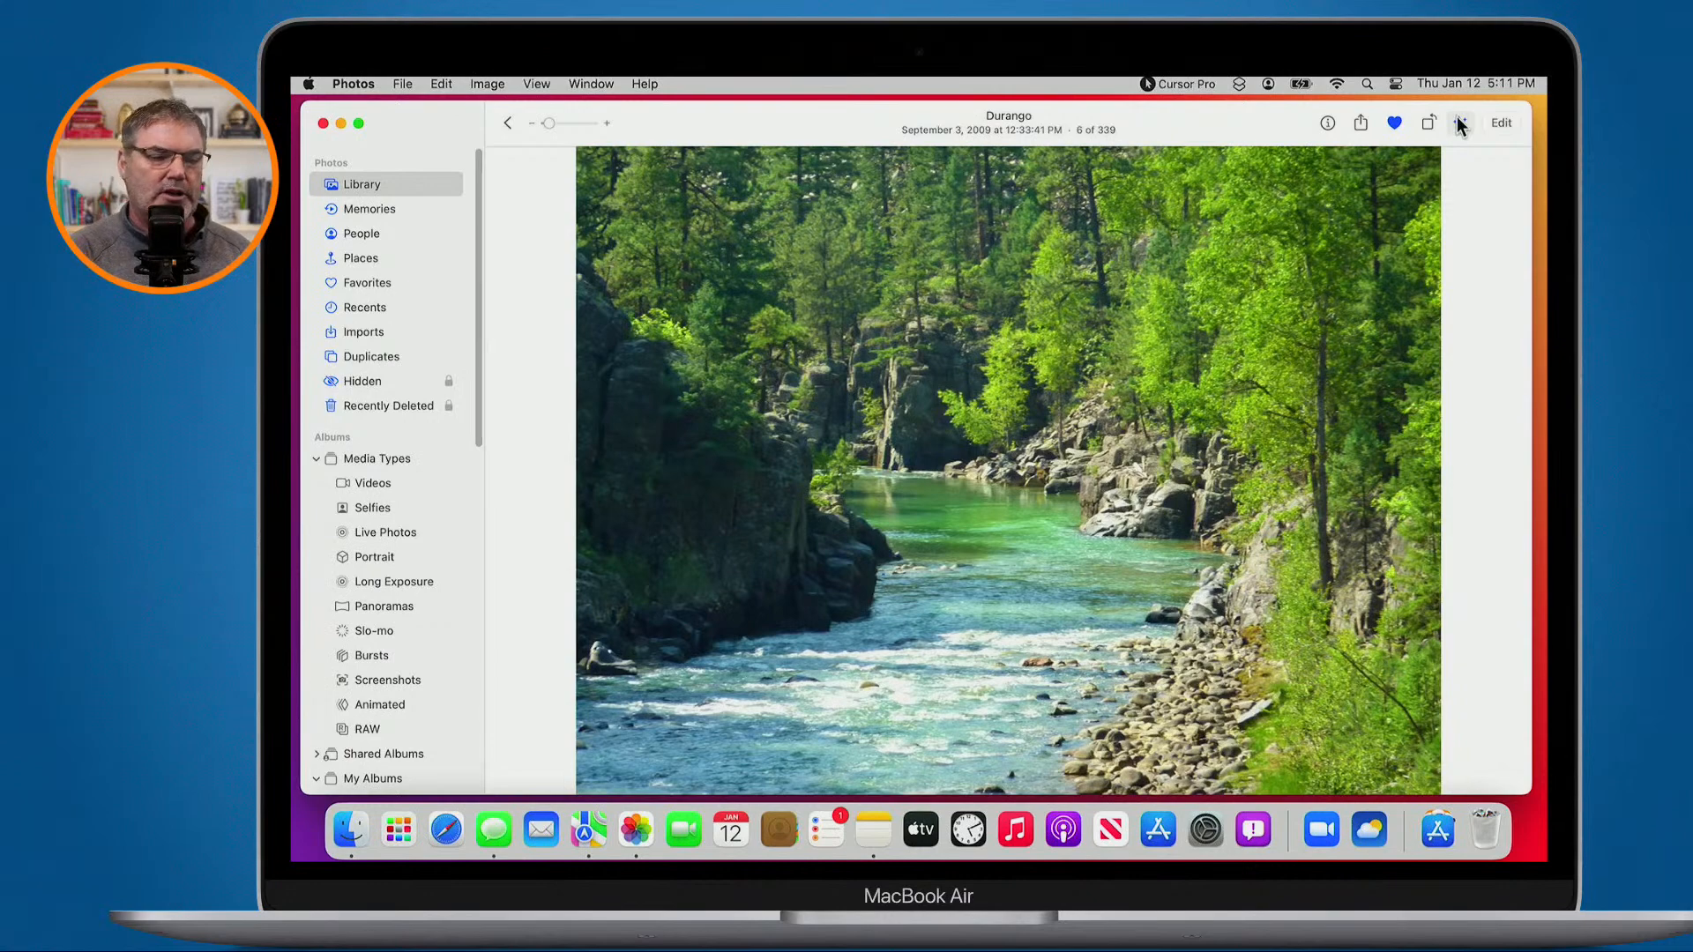
left_click(1460, 126)
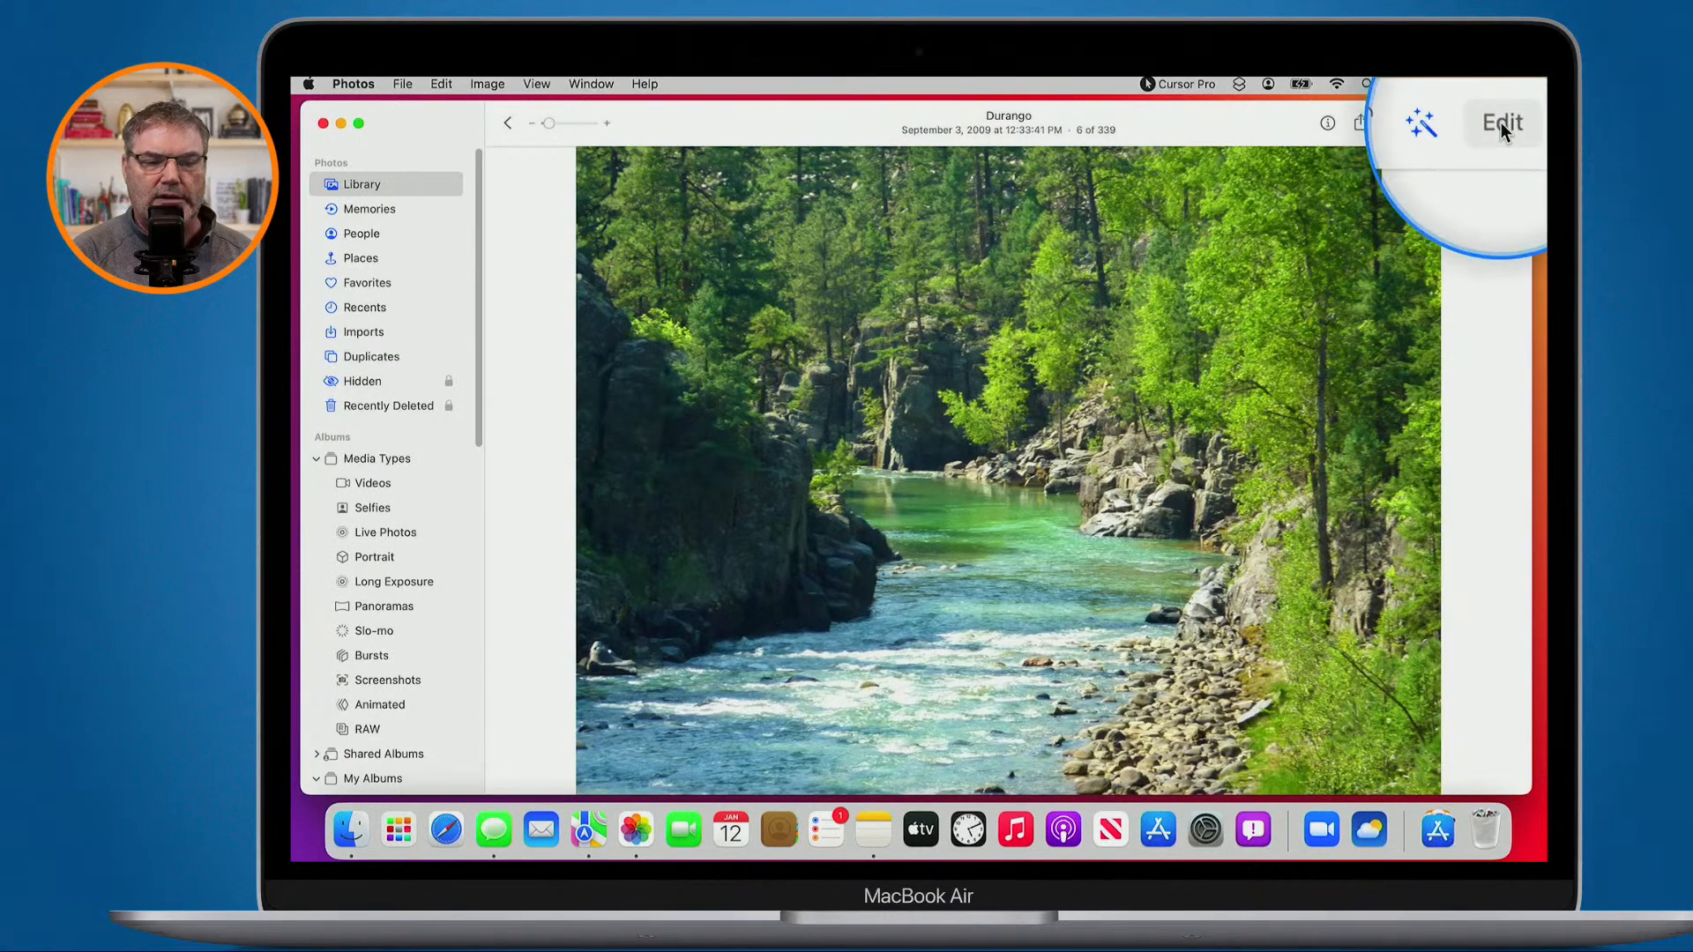
Open the photo for editing and review the Adjust controls from Light and Color down to Curves
left_click(1501, 124)
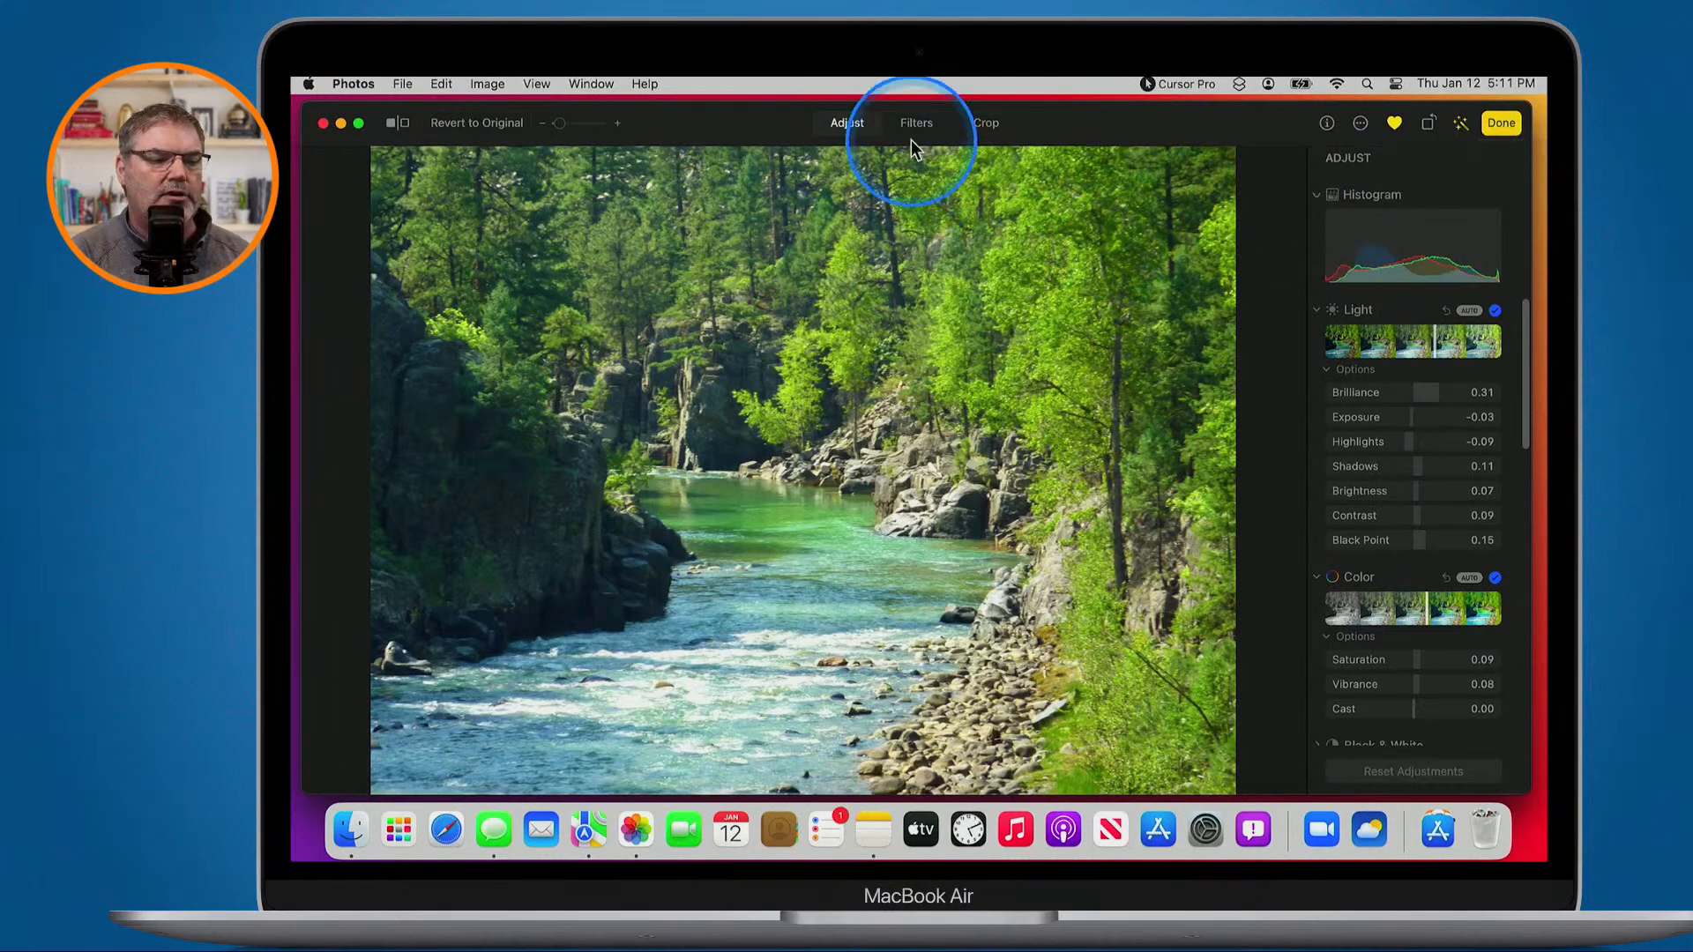
key("ctrl")
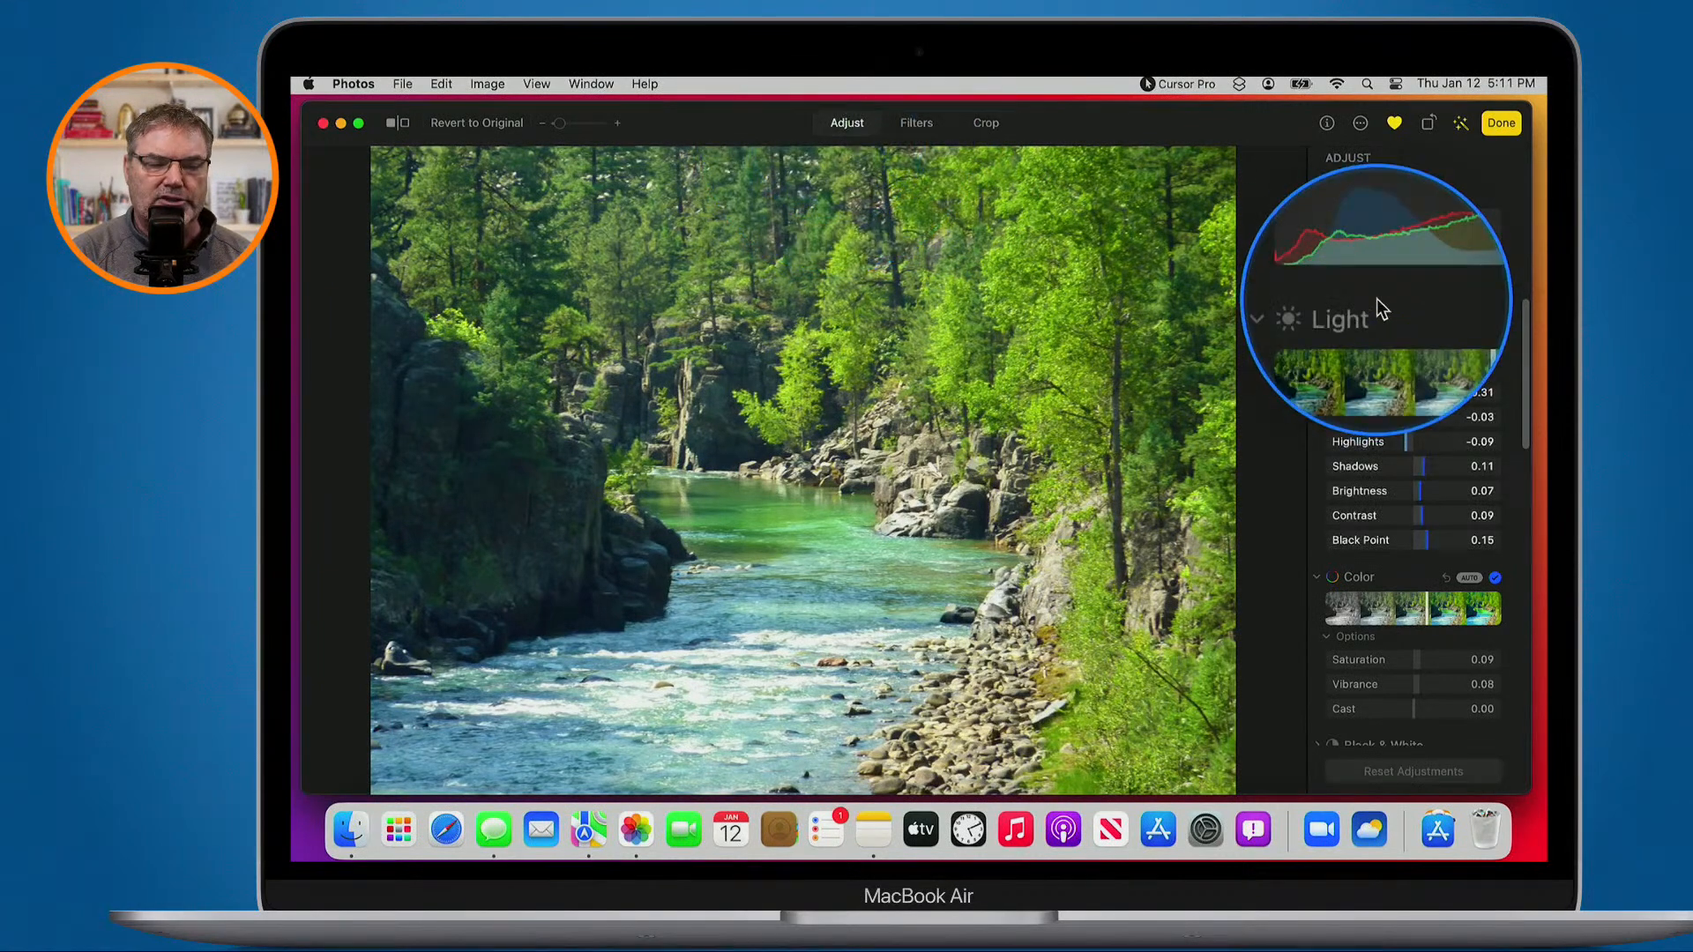
scroll(1381, 308, "down", 10)
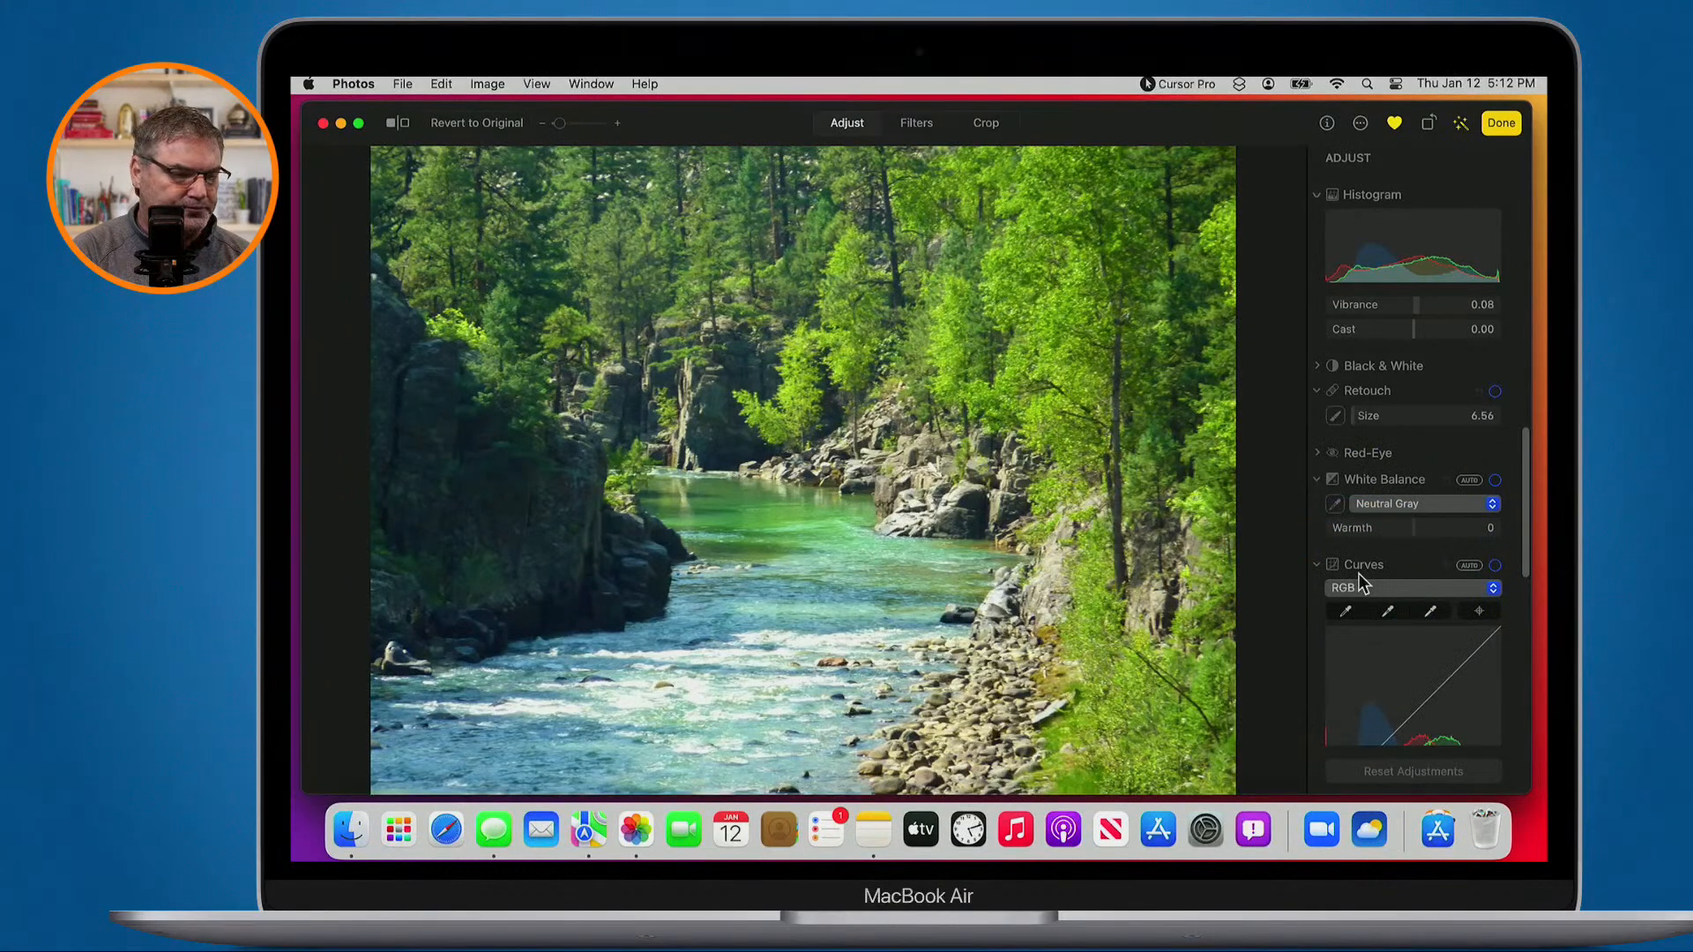
scroll(1365, 333, "down", 2)
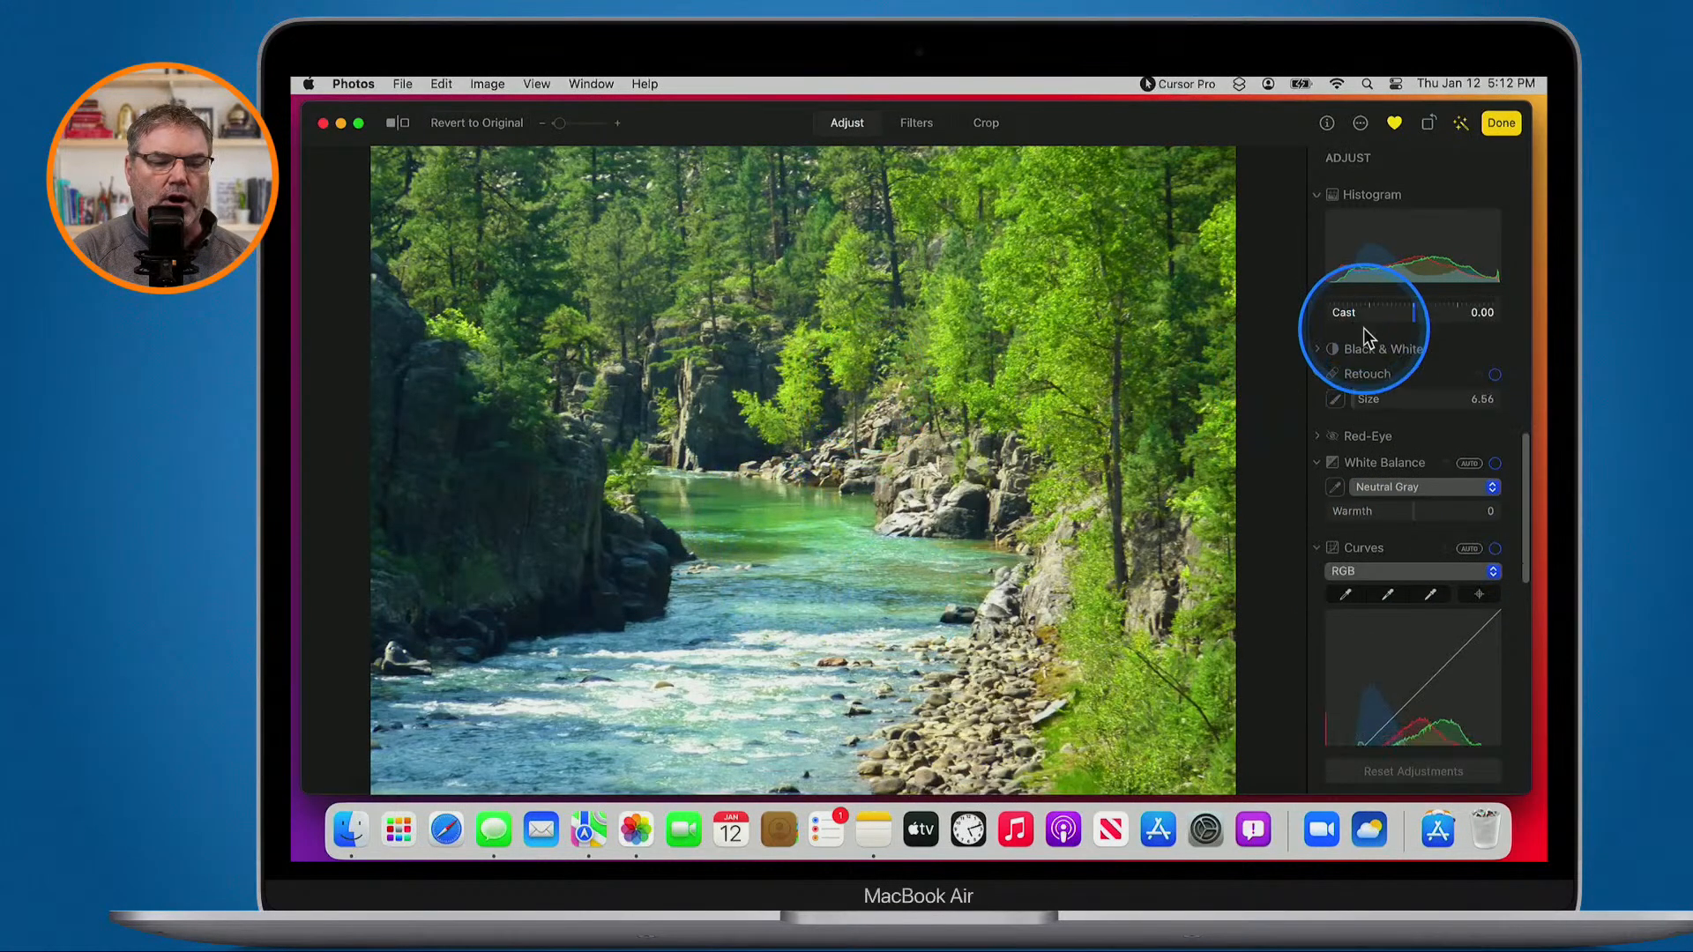
scroll(1367, 332, "down", 2)
scroll(1364, 332, "up", 6)
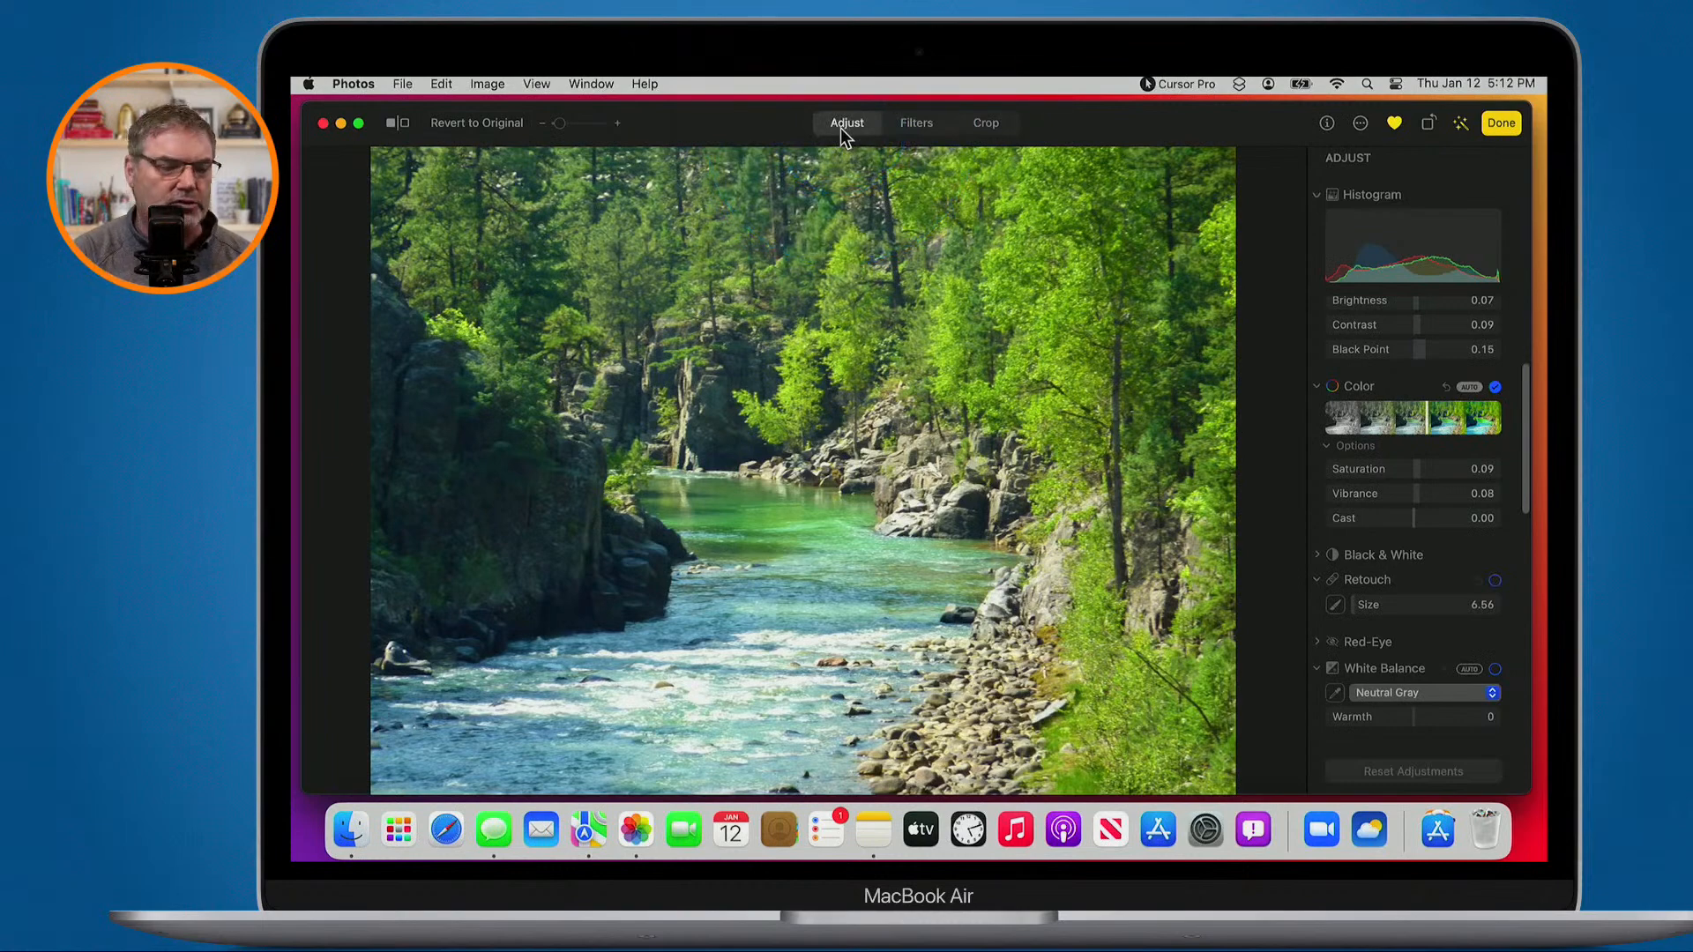
Look through the available filters and crop options, and finish editing without picking any
left_click(914, 127)
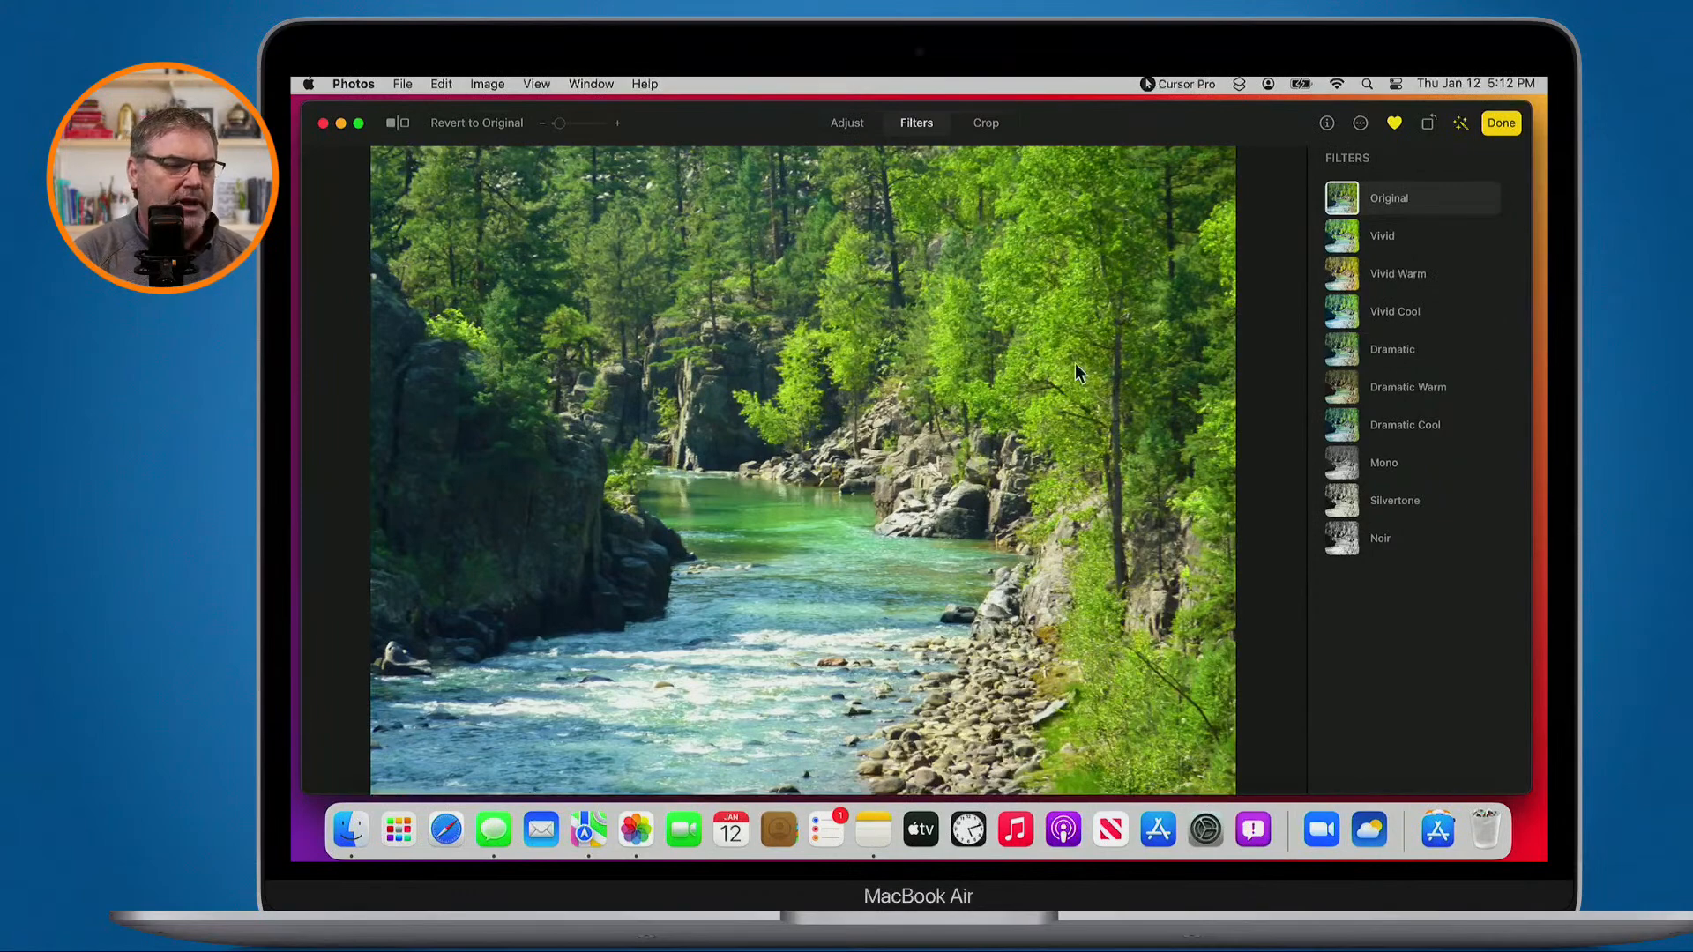
left_click(986, 124)
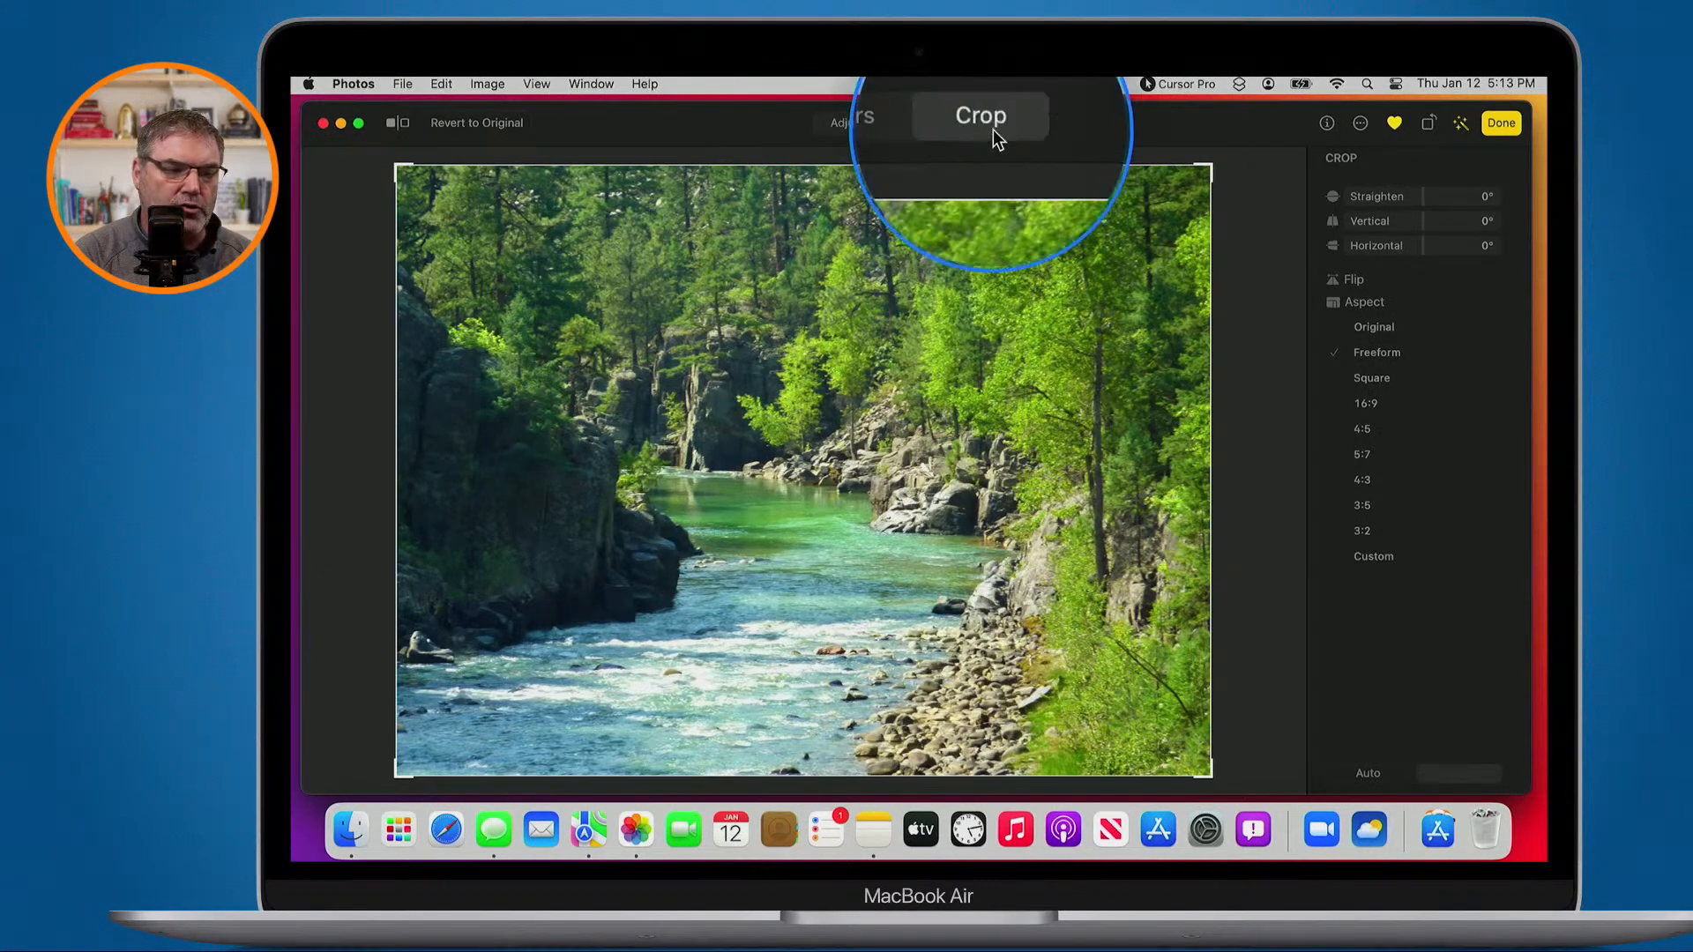
left_click(1490, 123)
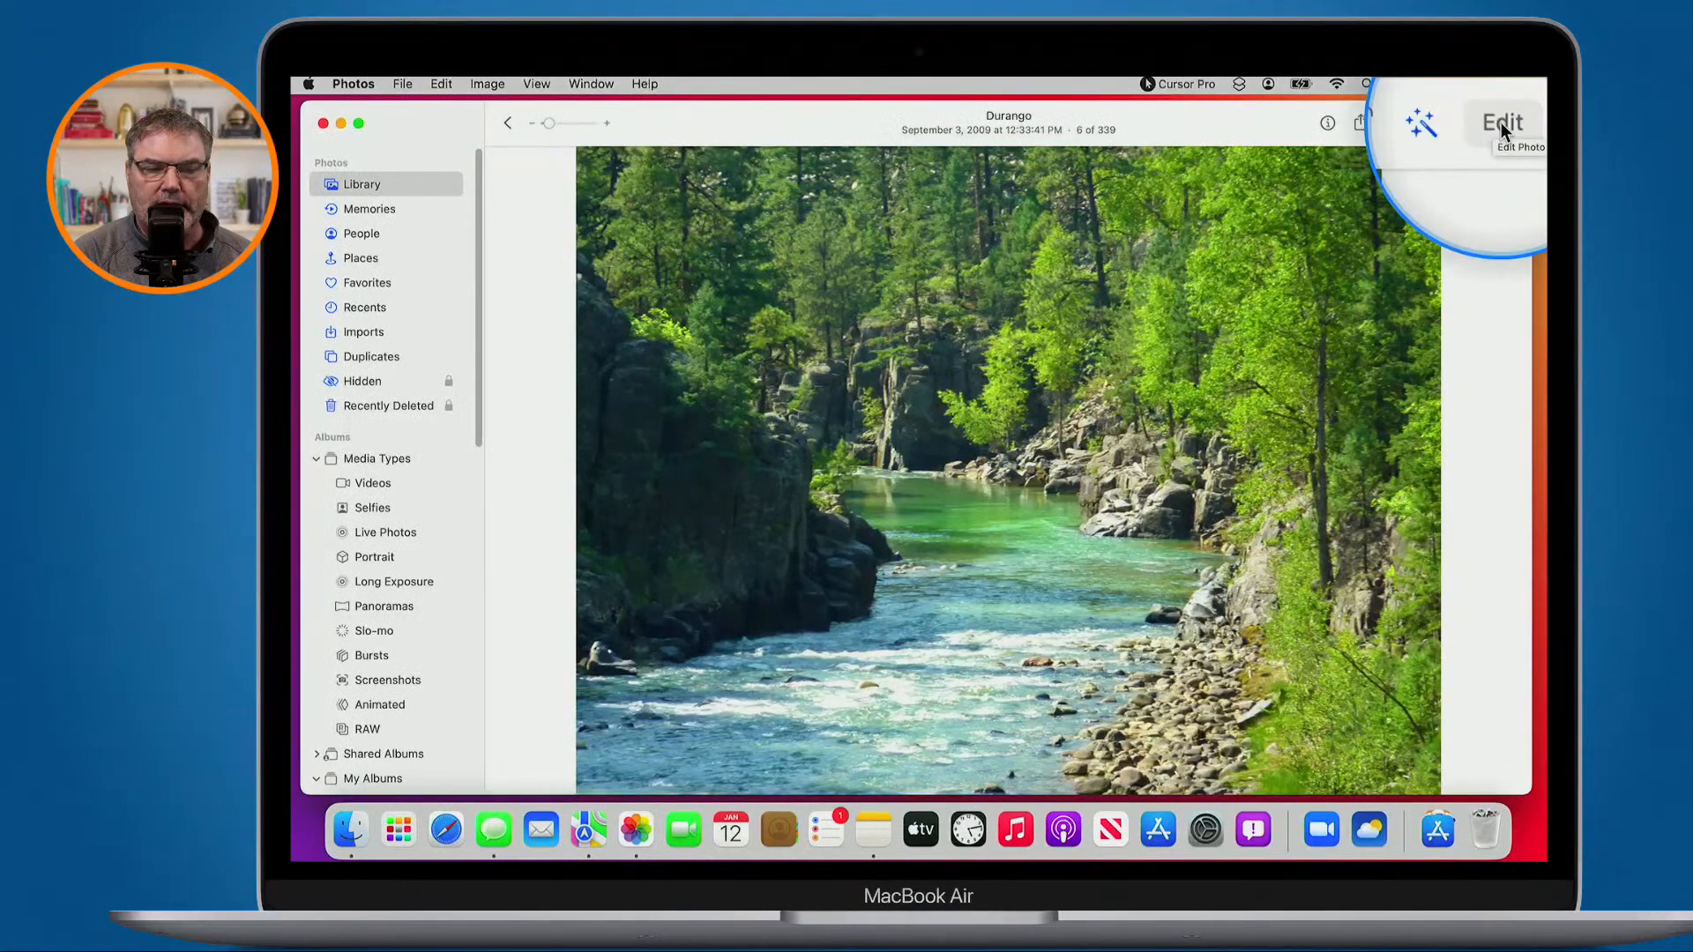
Reopen the photo editor to revisit the adjustments and filters, and close it again
left_click(1501, 123)
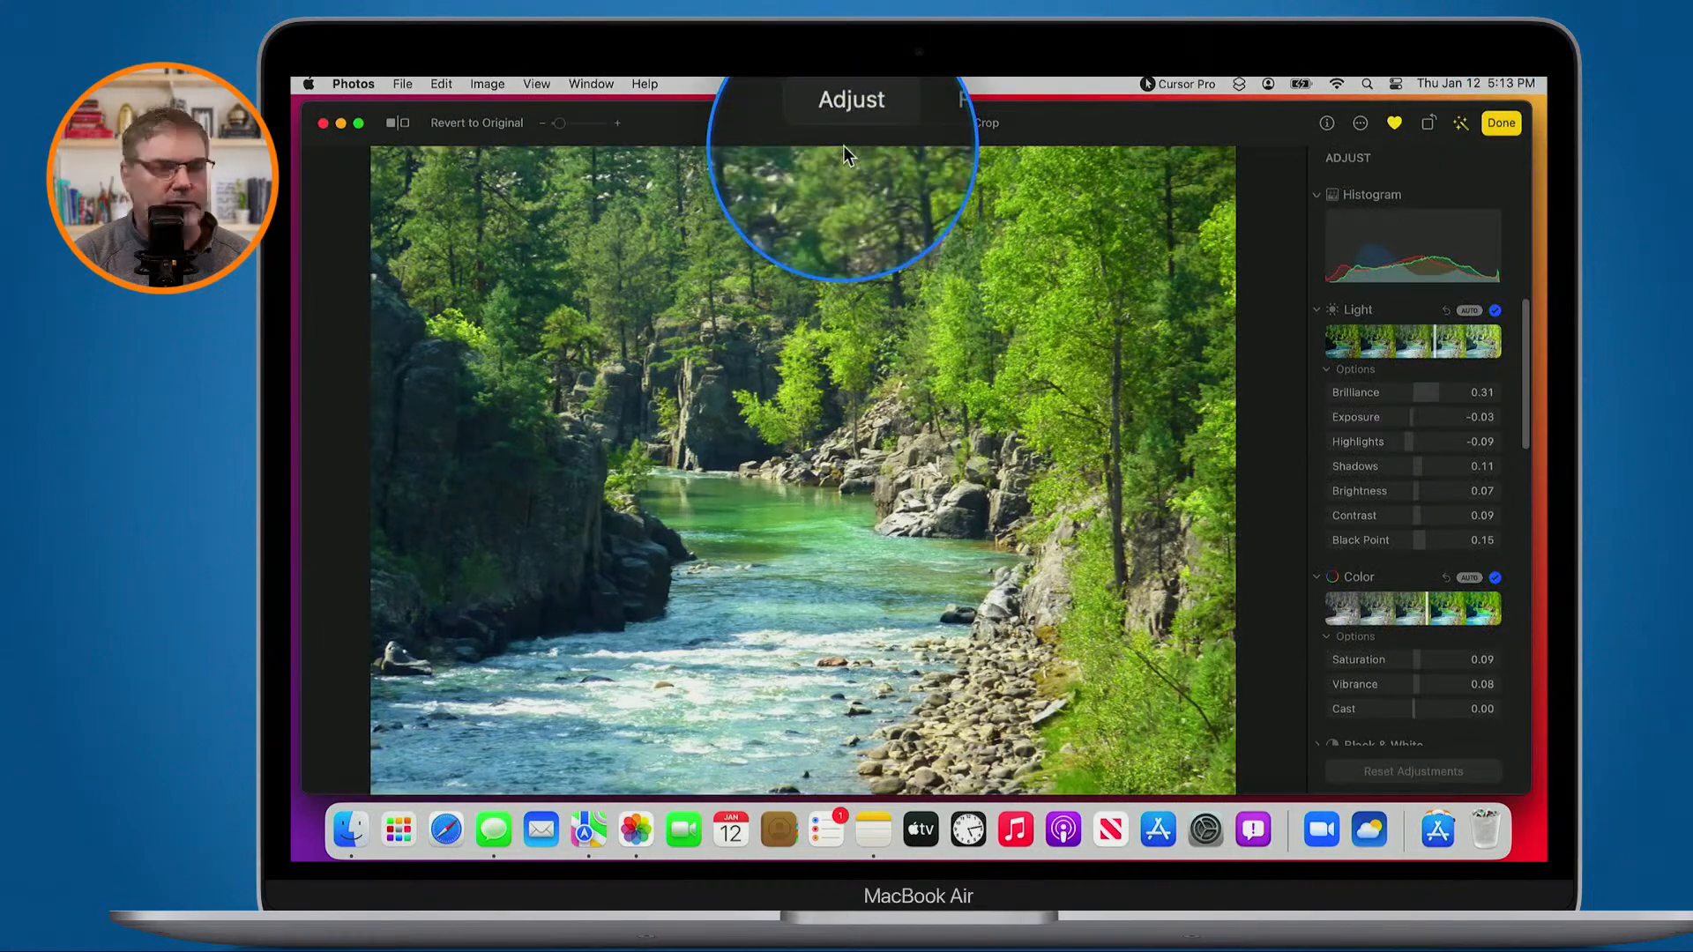
left_click(924, 131)
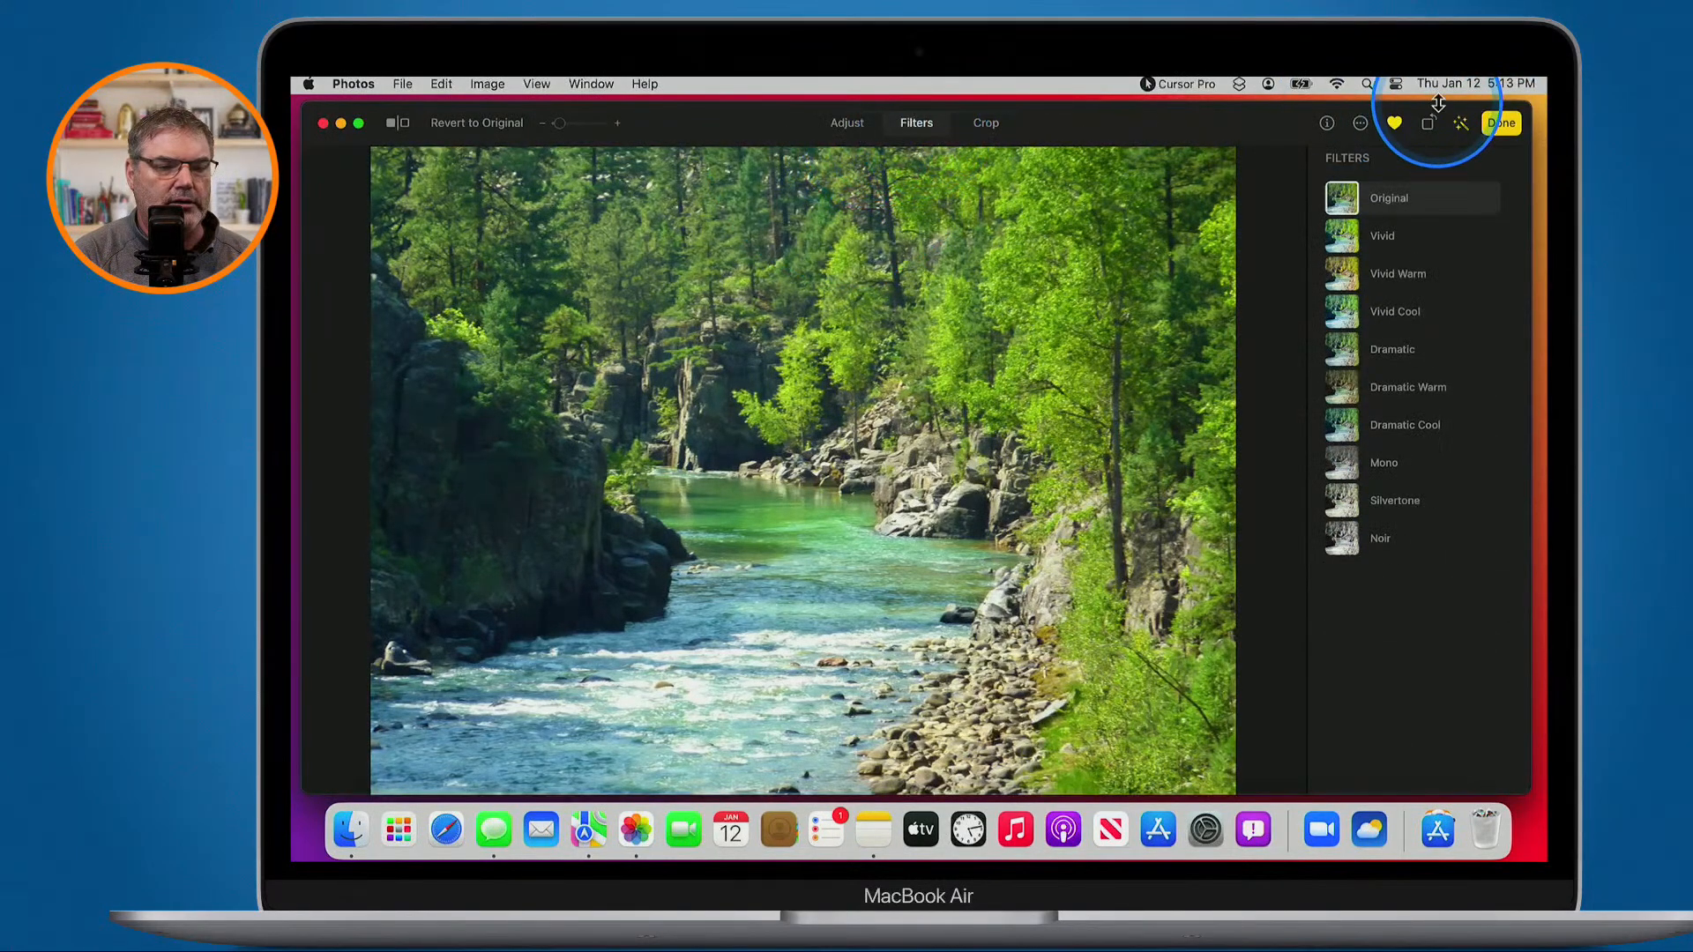
left_click(1501, 122)
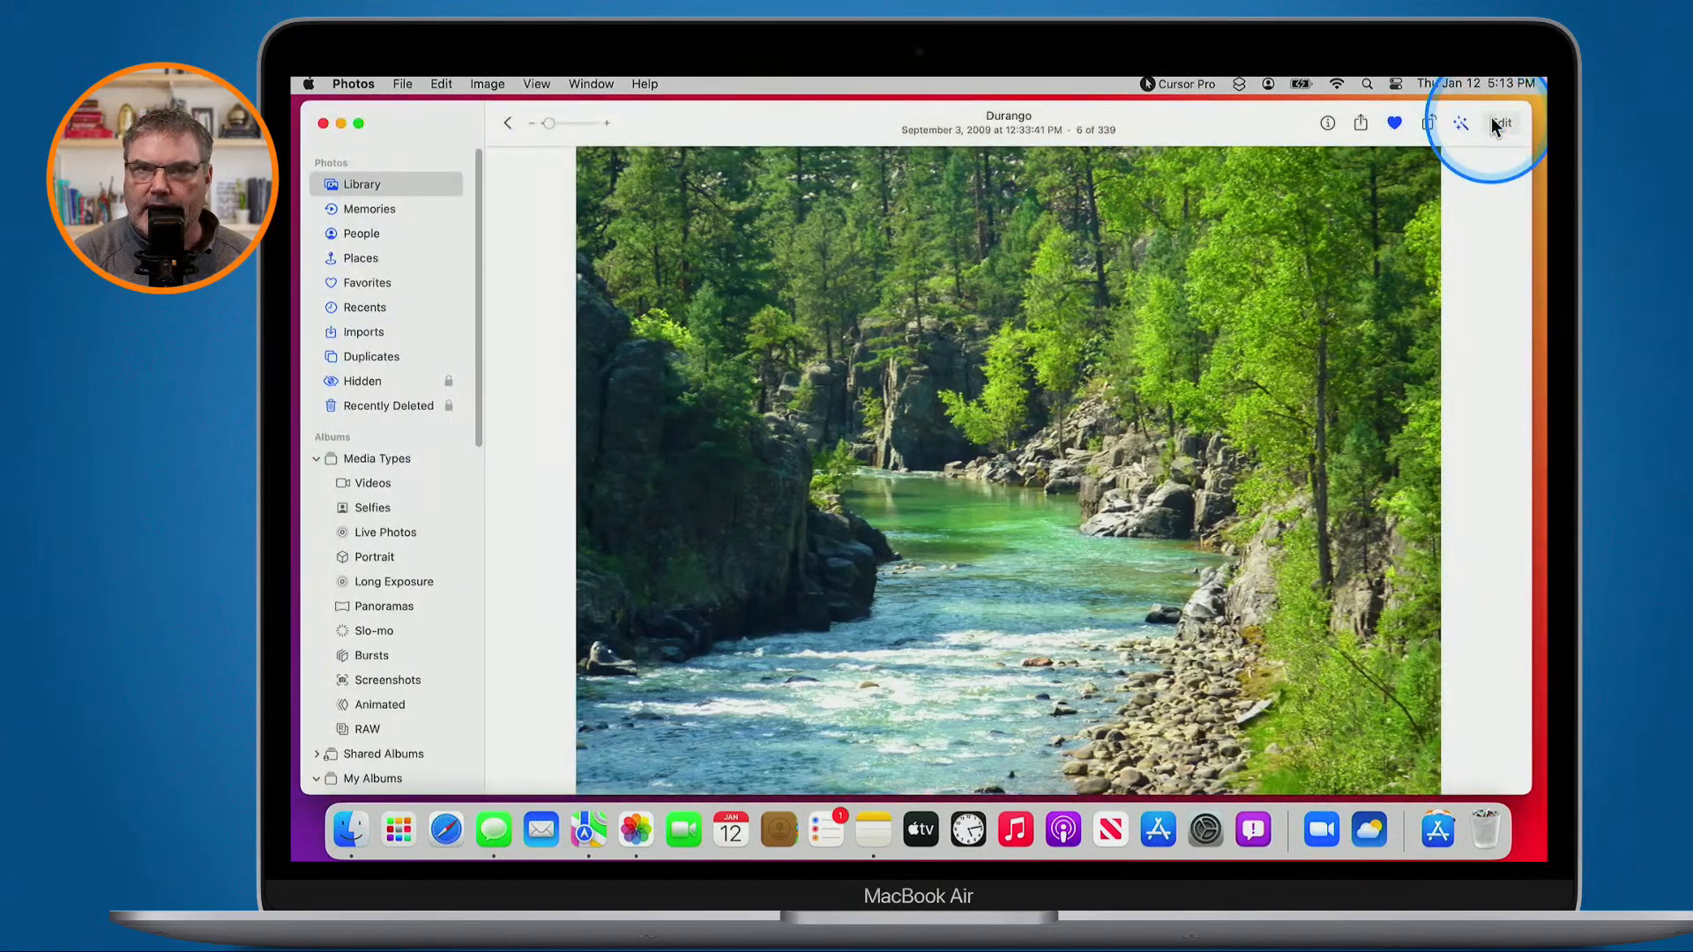
Open the photo for editing and turn off its Auto Enhance adjustments
left_click(1500, 123)
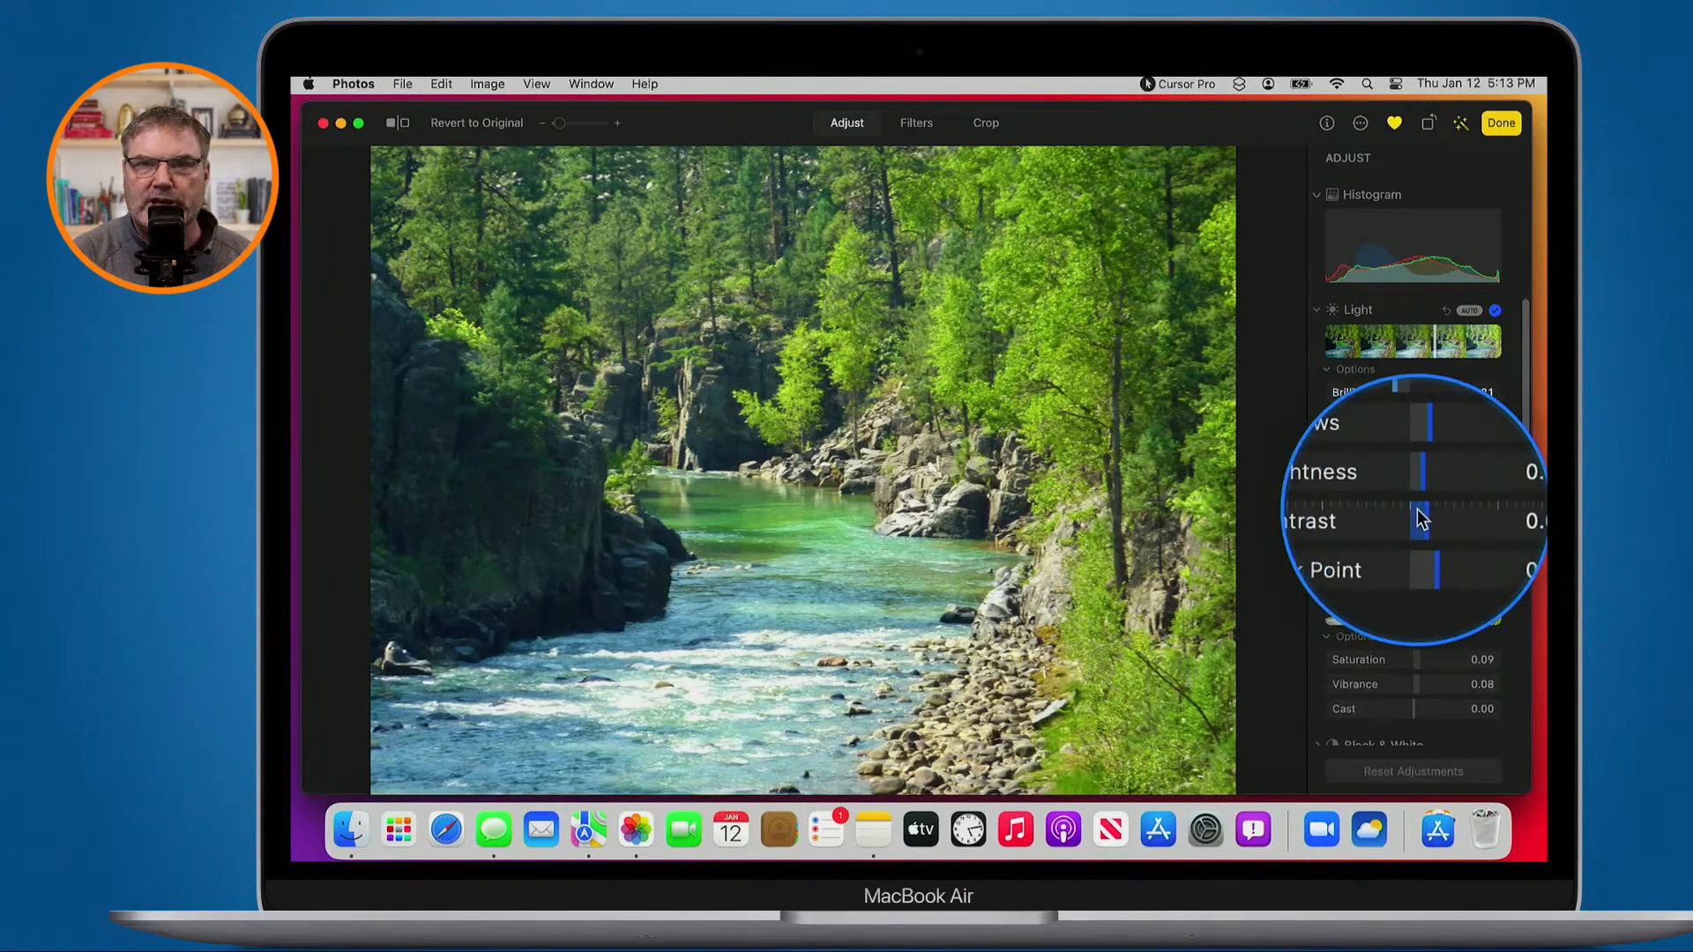
left_click(1460, 124)
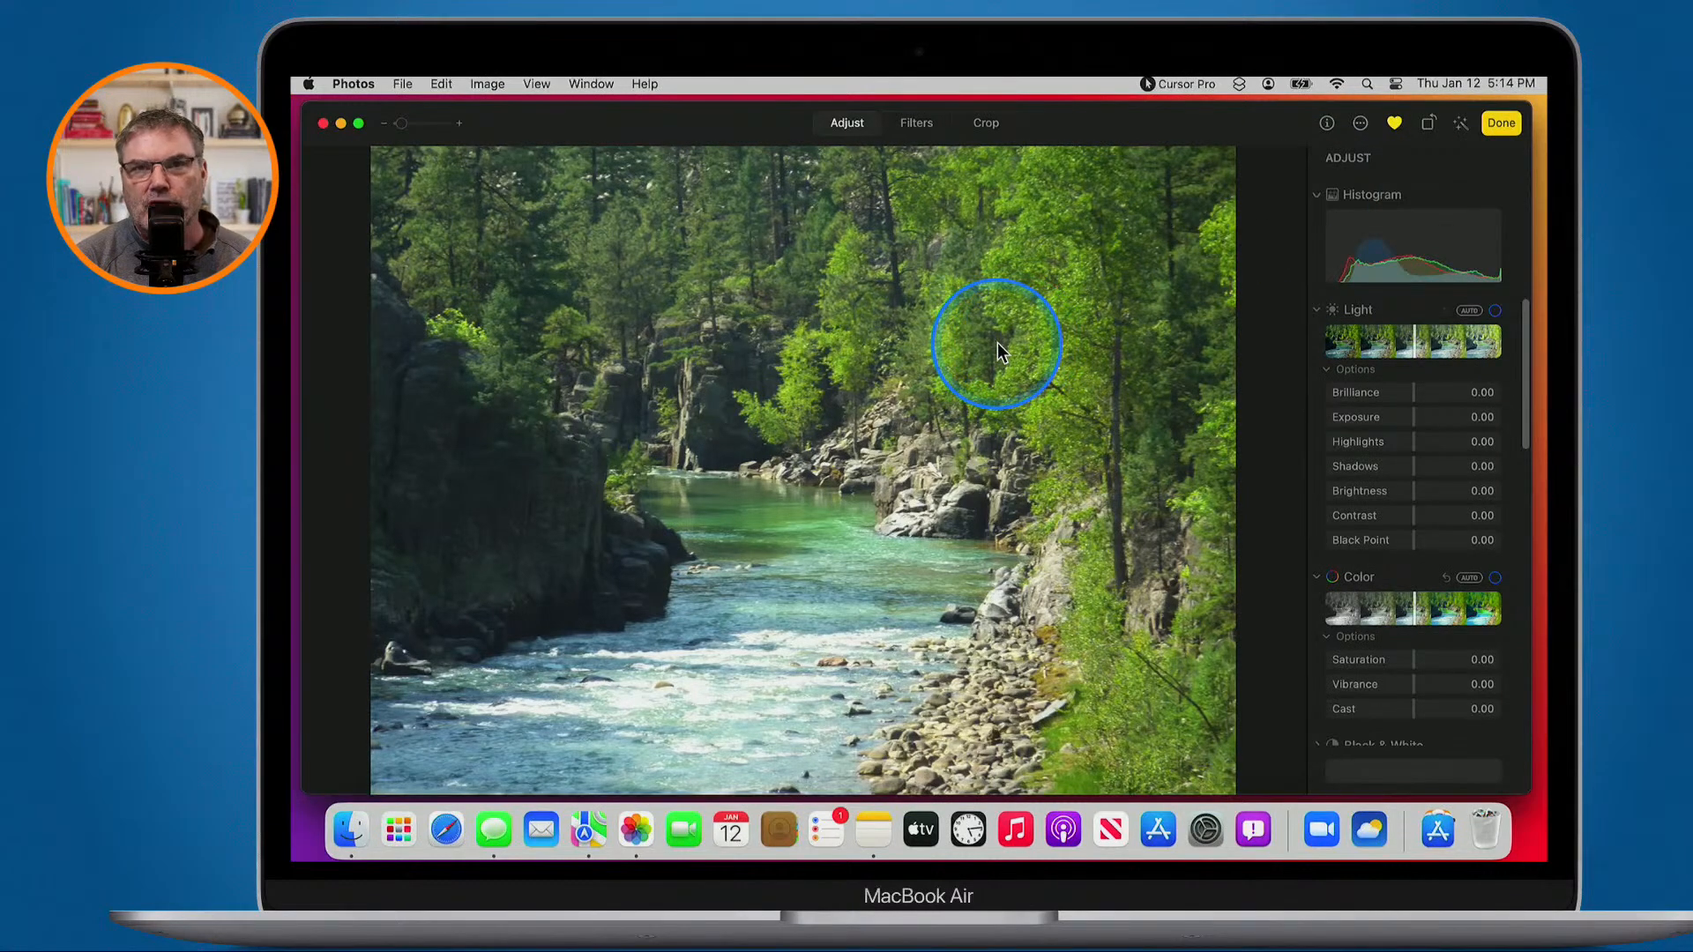
Lower the photo's Brilliance to -0.86 in the Light adjustments
key("ctrl")
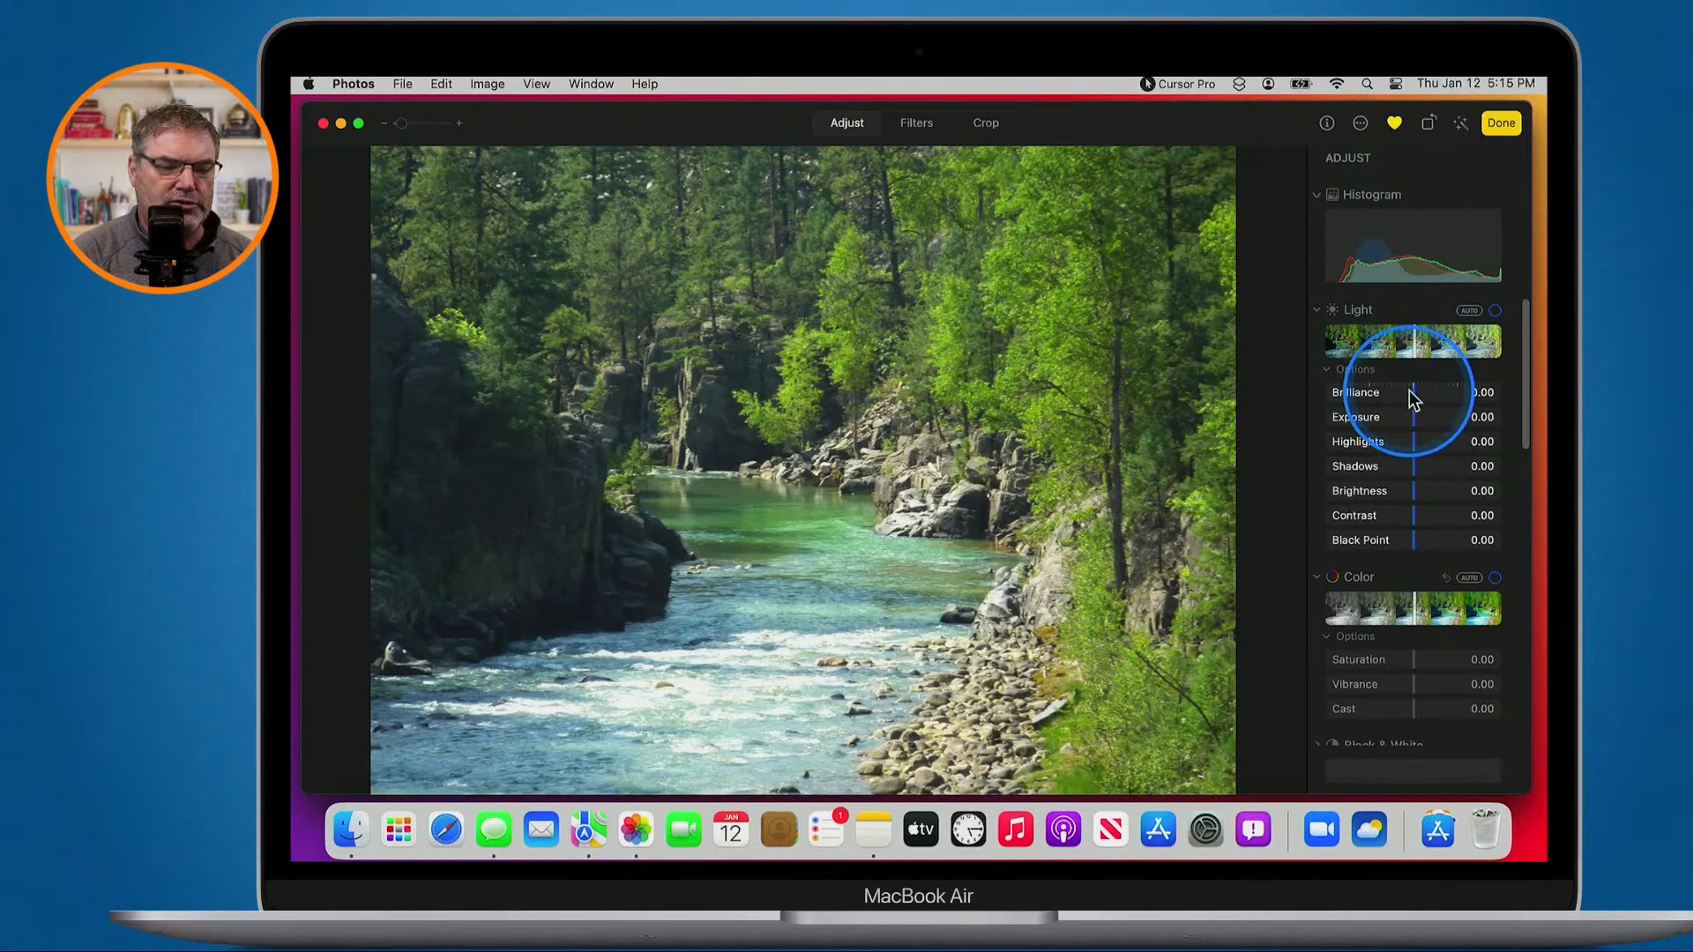
left_click_drag(1409, 390, 1234, 393)
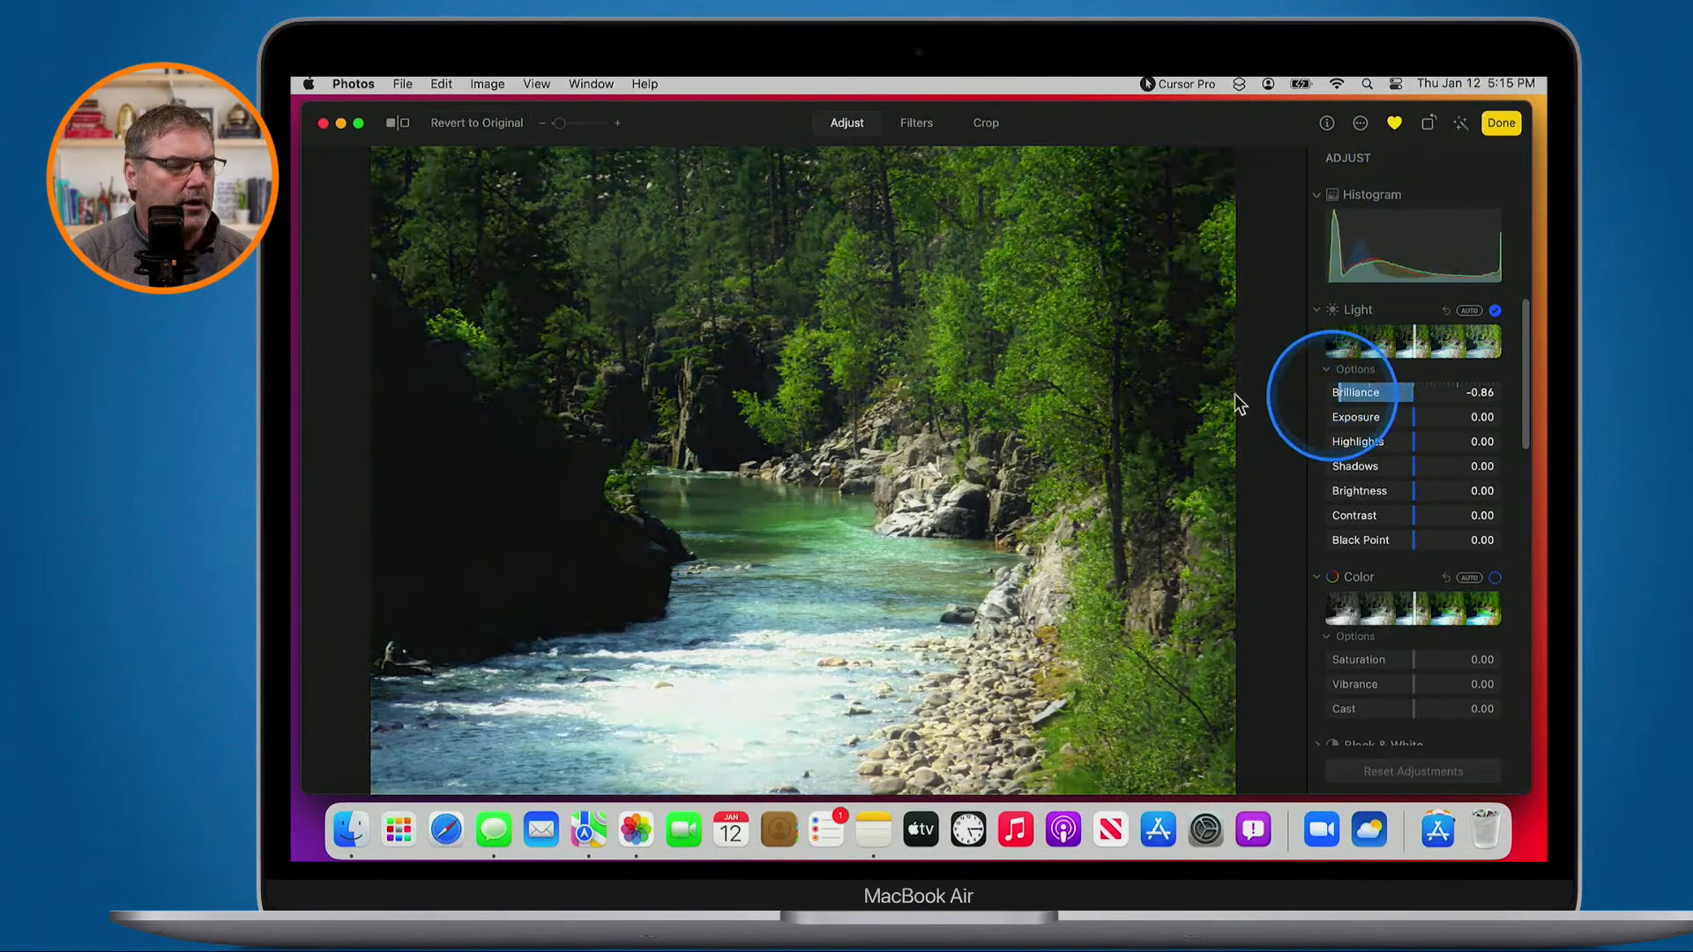
Compare the darkened photo with the unedited version several times and finish editing
left_click(396, 130)
left_click(396, 129)
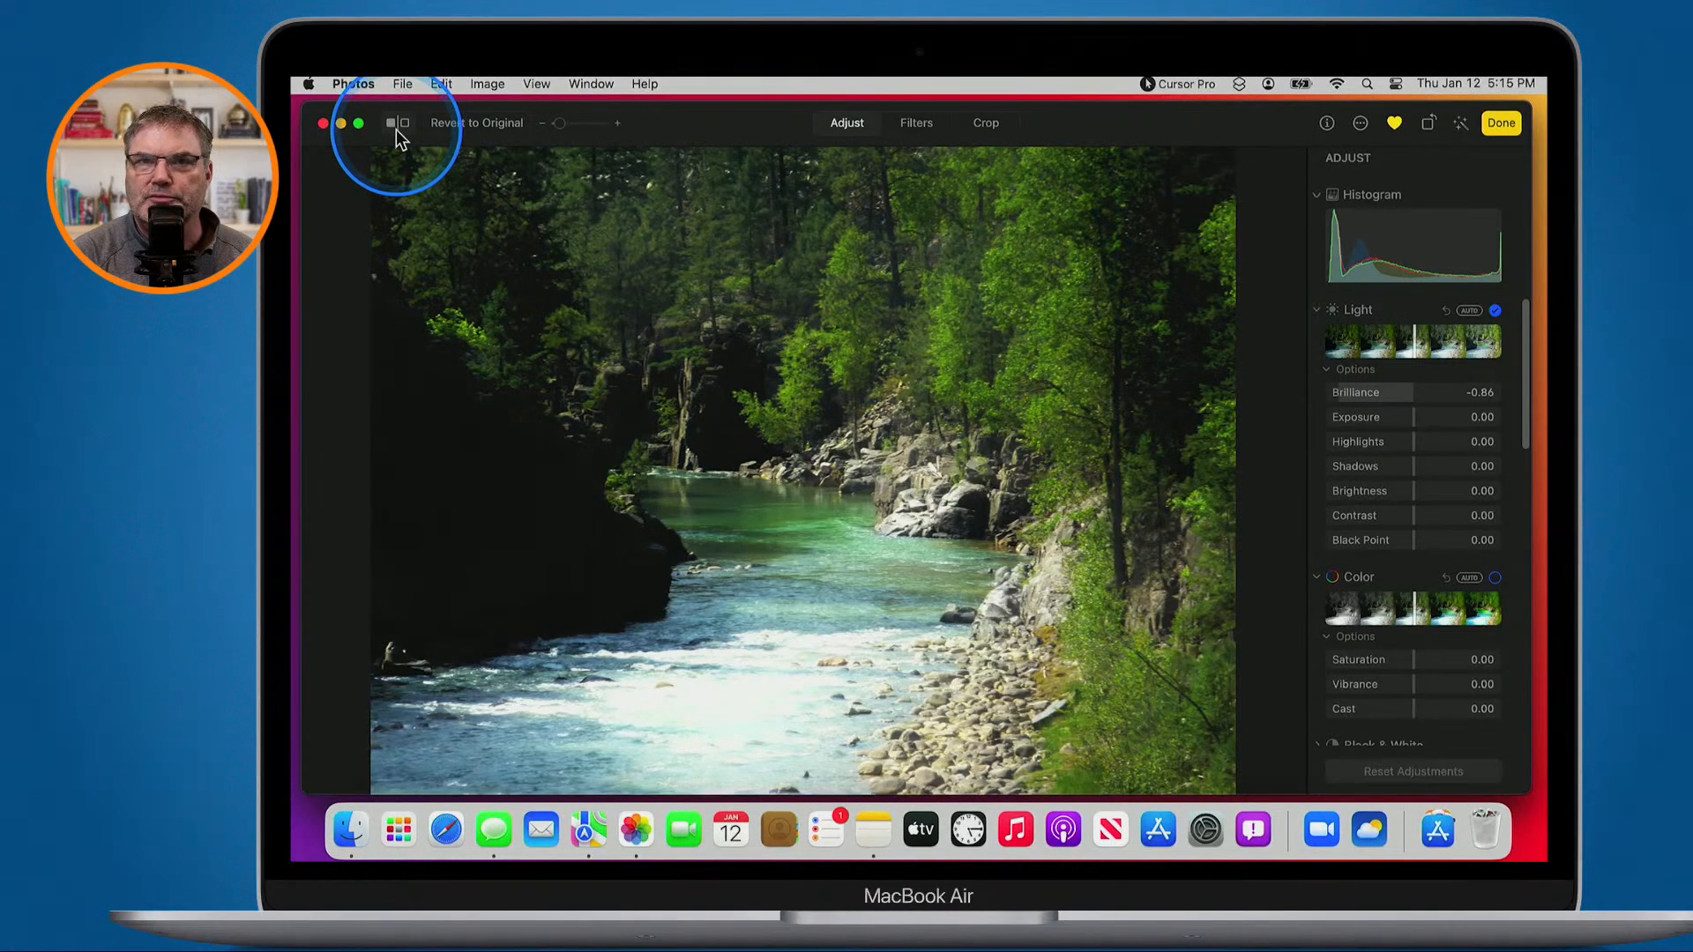
left_click(395, 130)
left_click(395, 130)
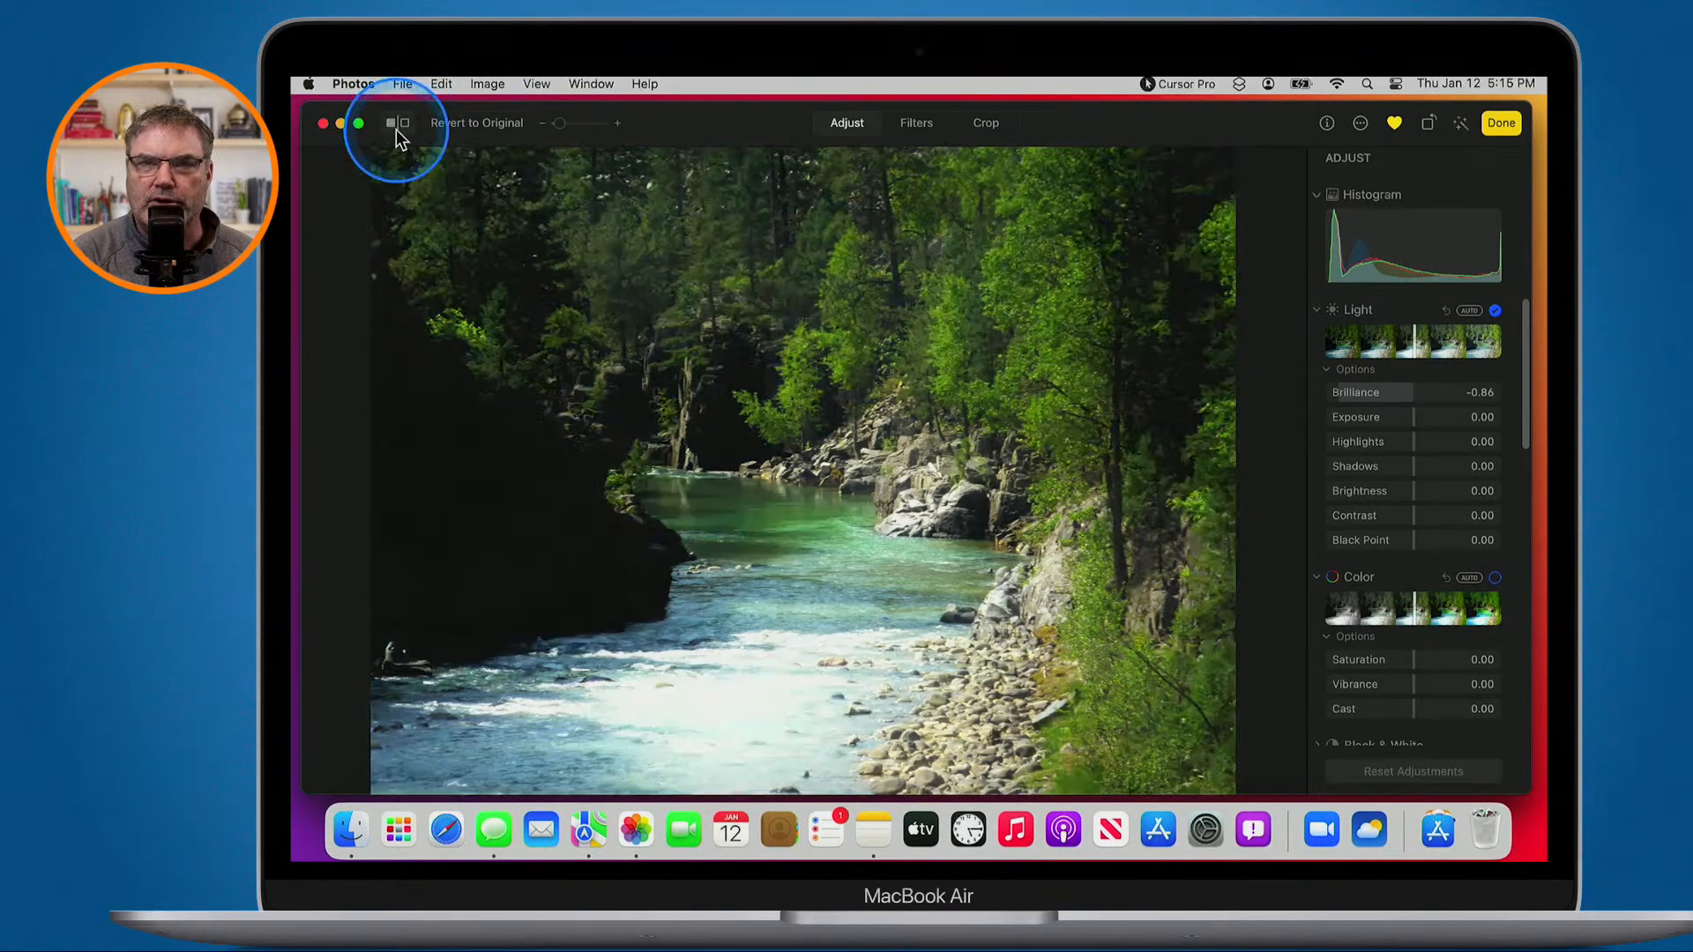
left_click(395, 129)
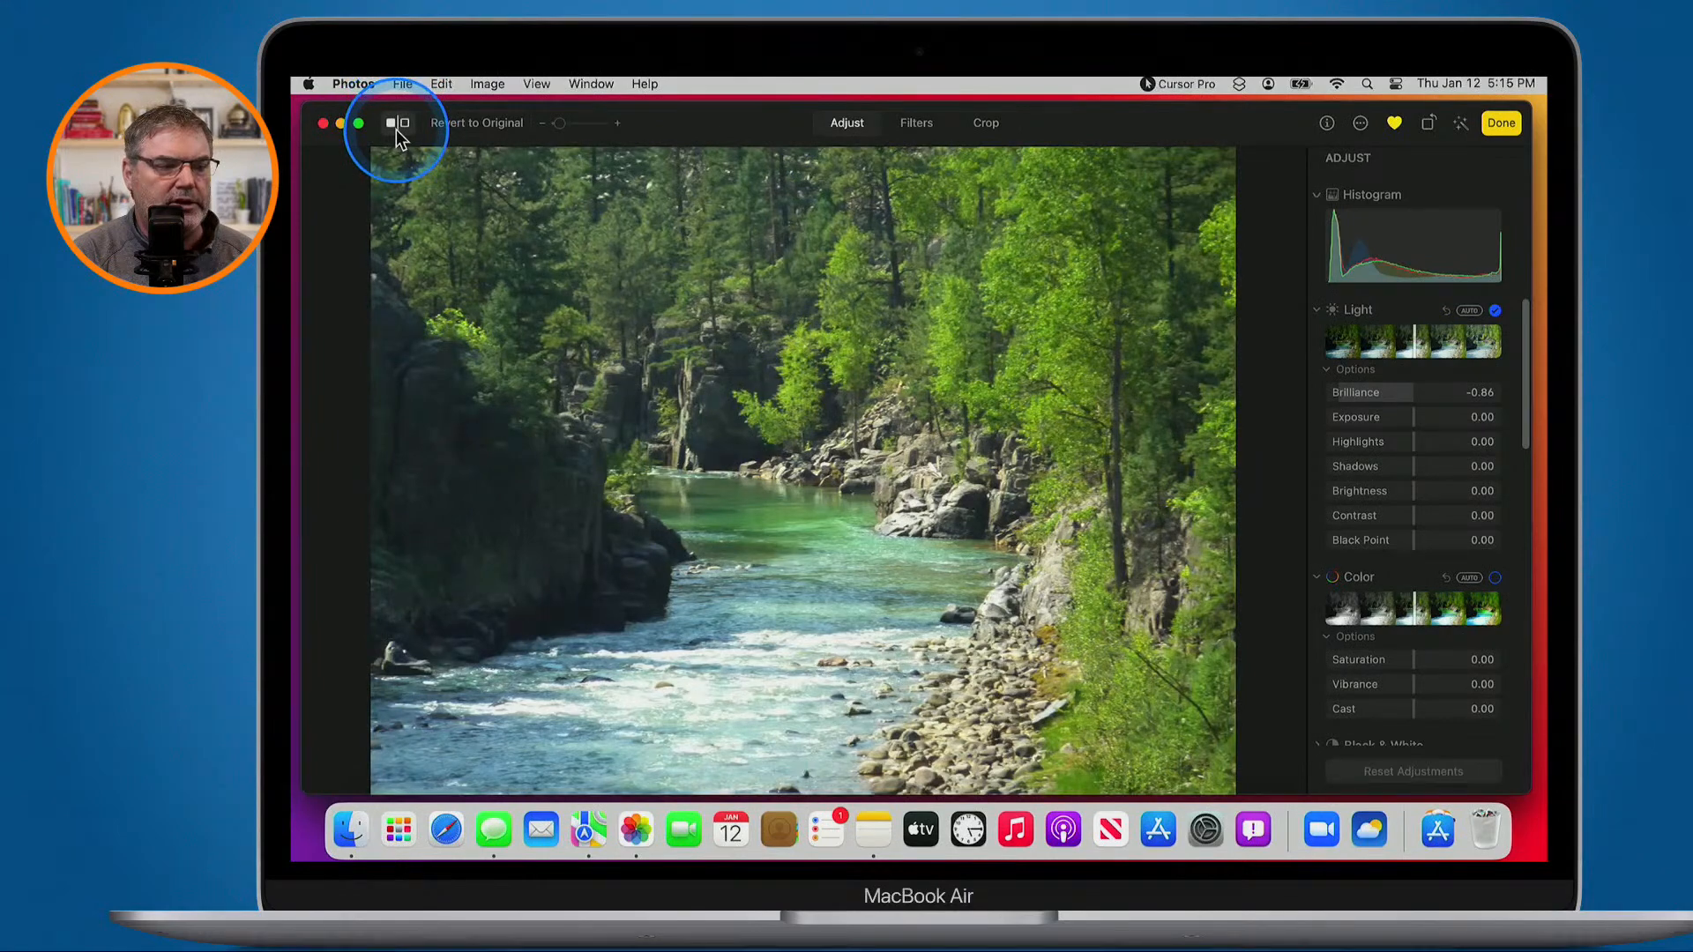
left_click(395, 130)
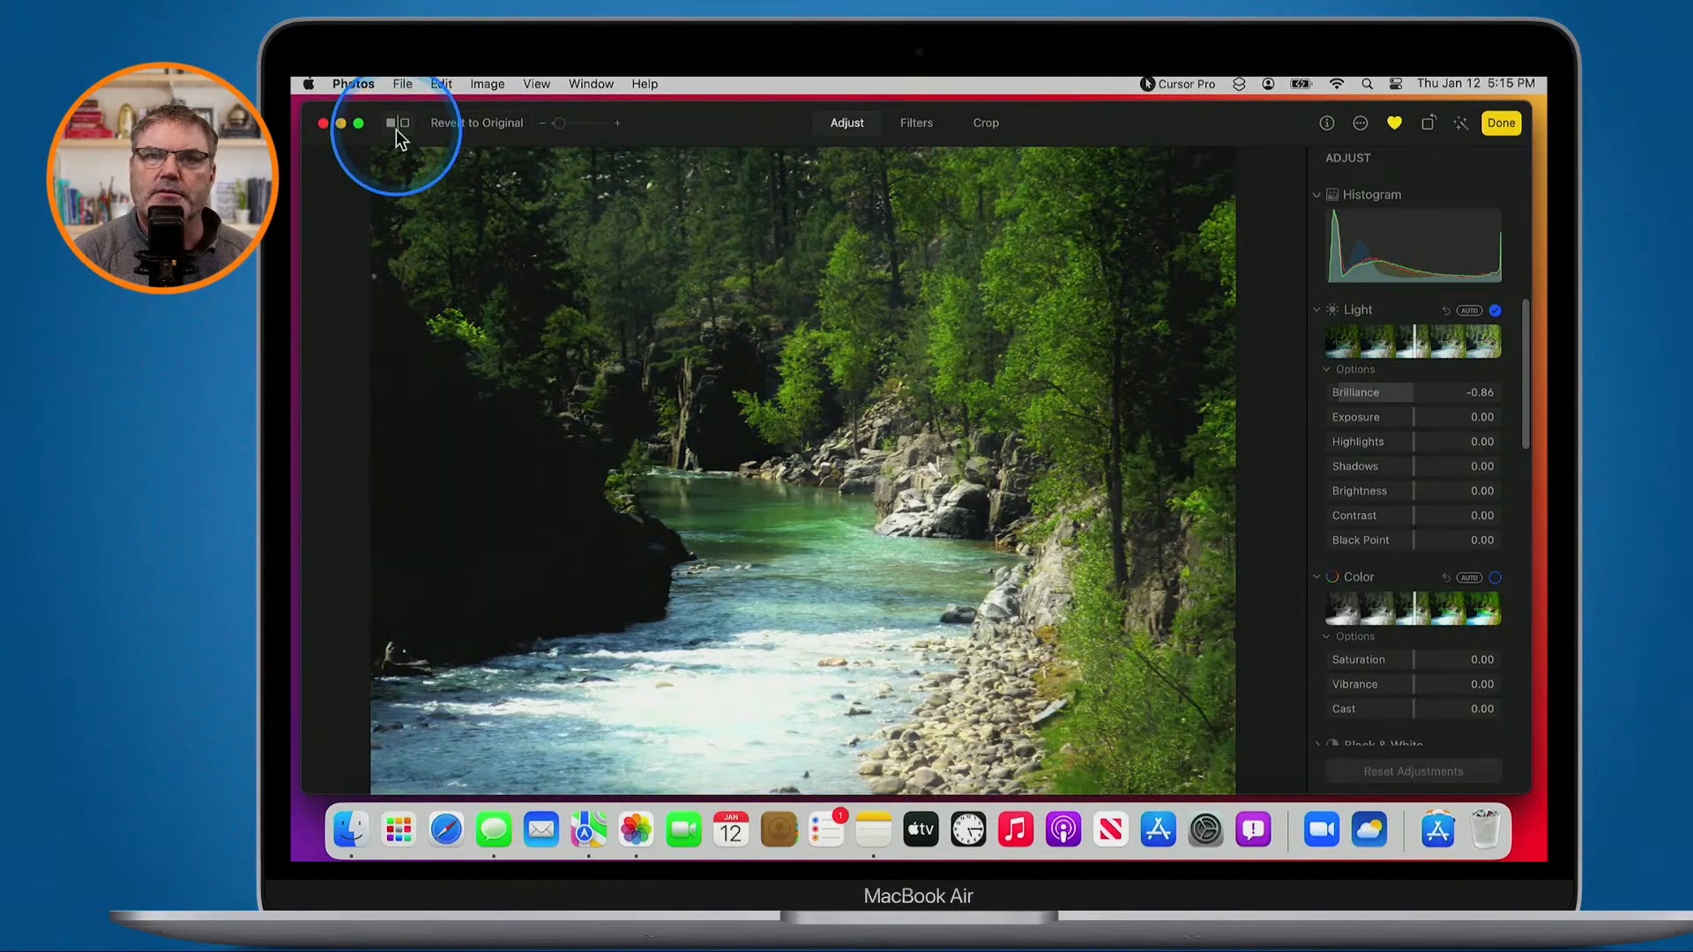
left_click(396, 132)
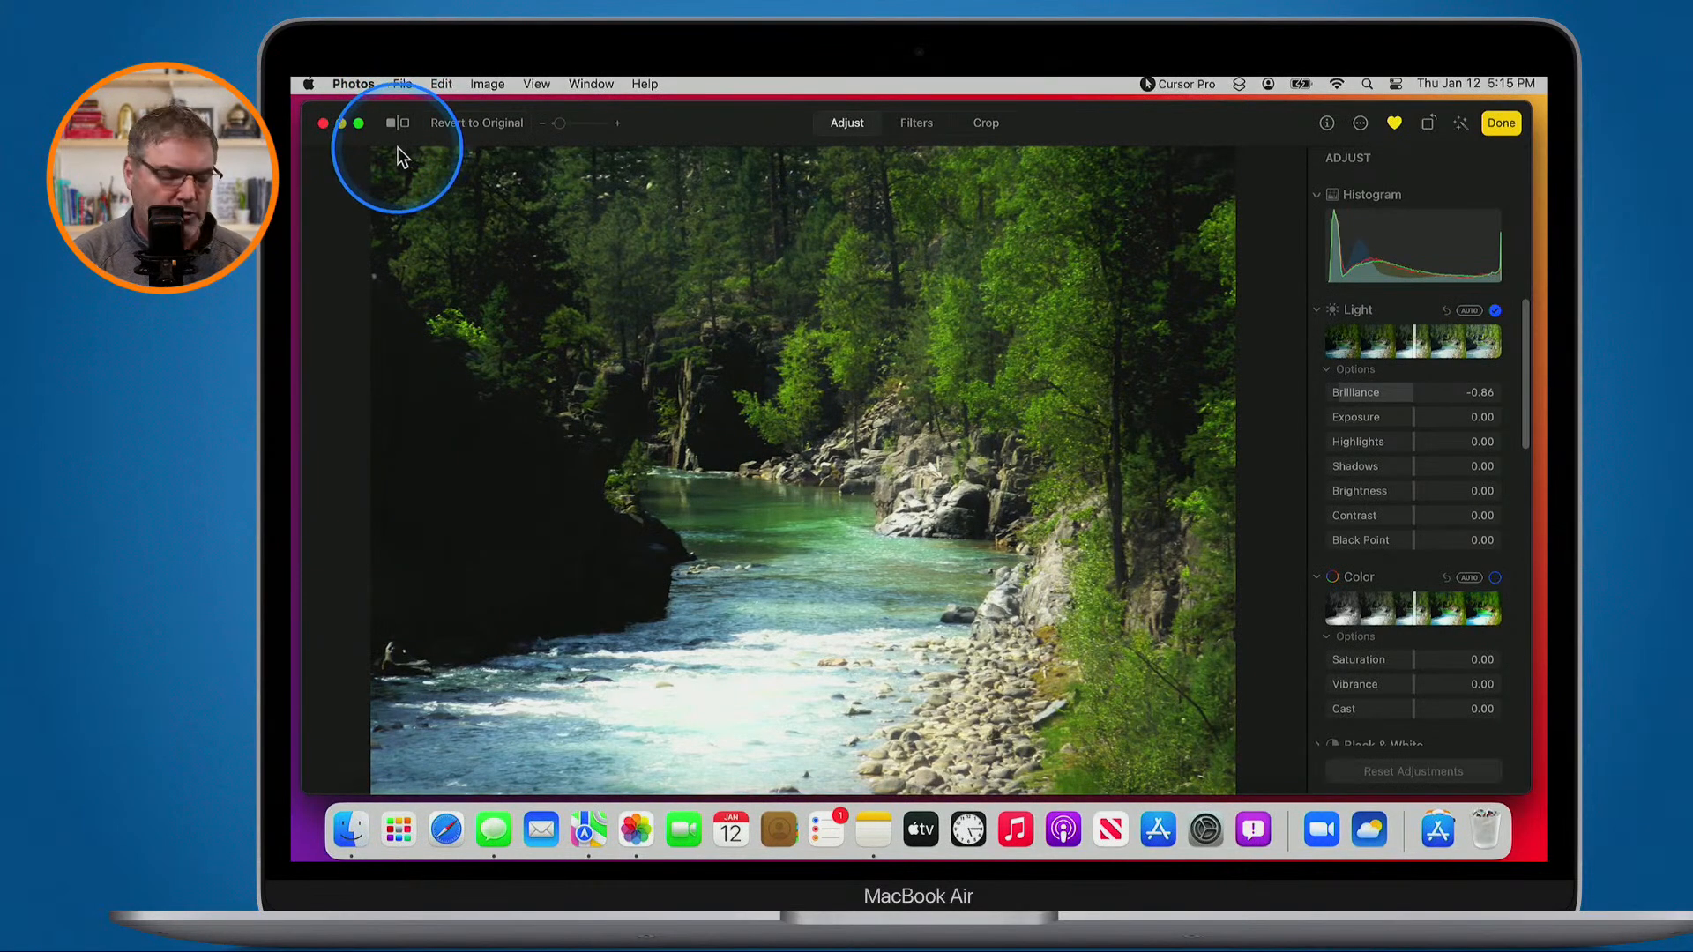
key("Return")
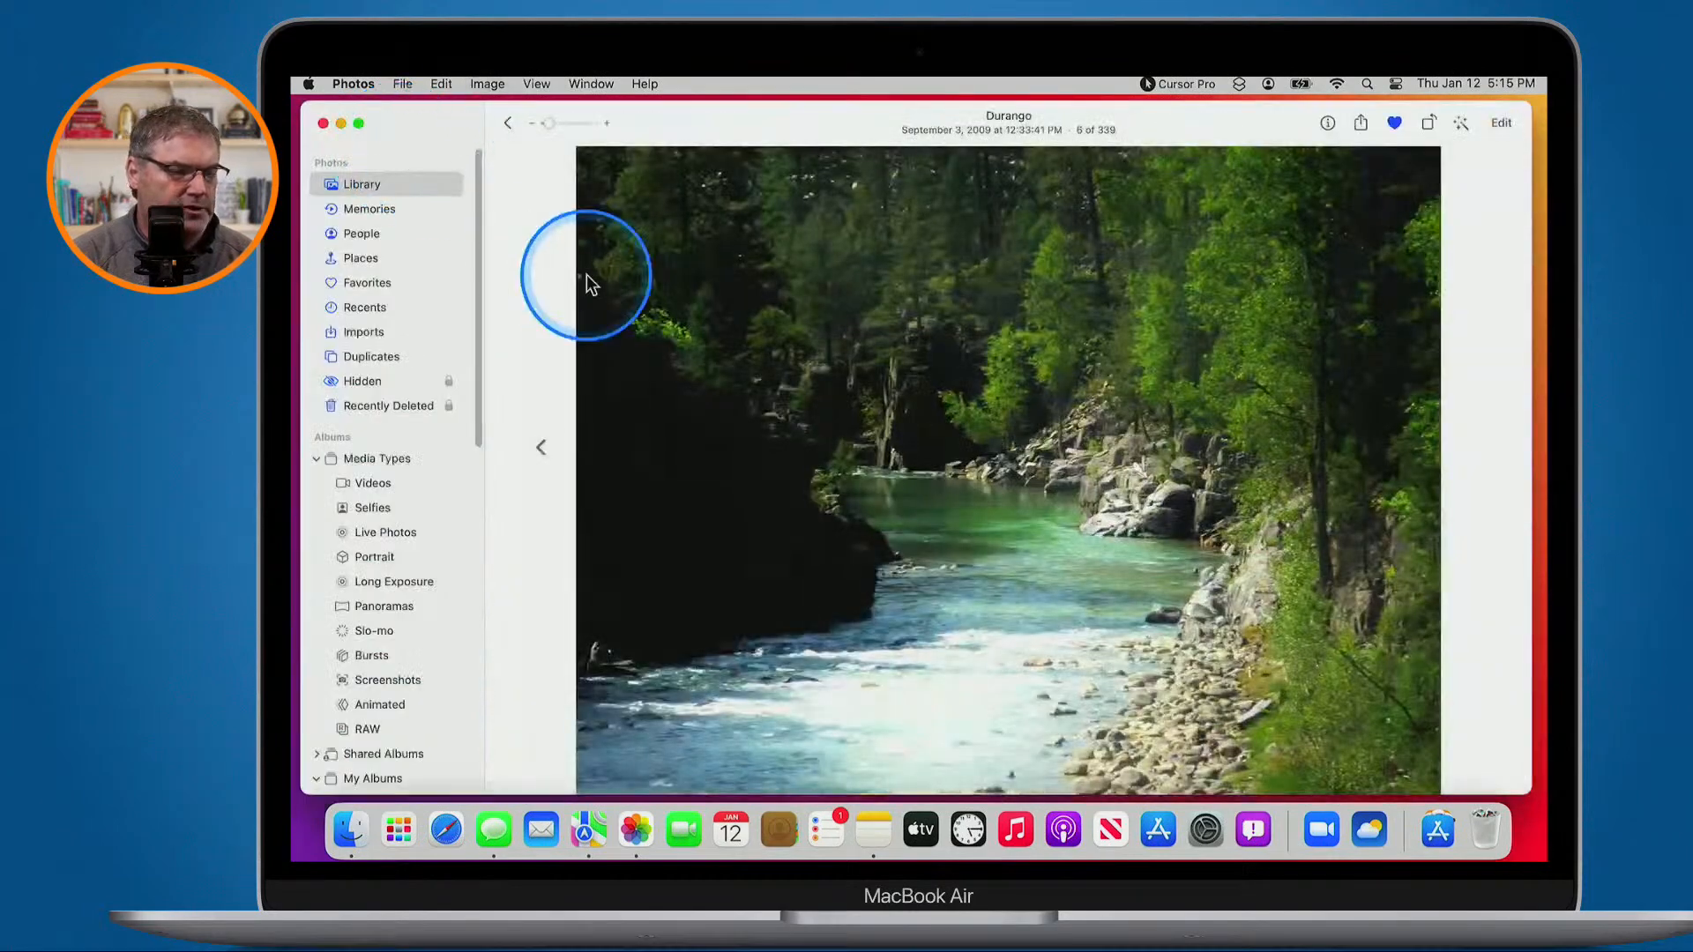
Reopen the photo for editing and darken it further by lowering Shadows and shifting the RGB Levels midtones
left_click(1497, 124)
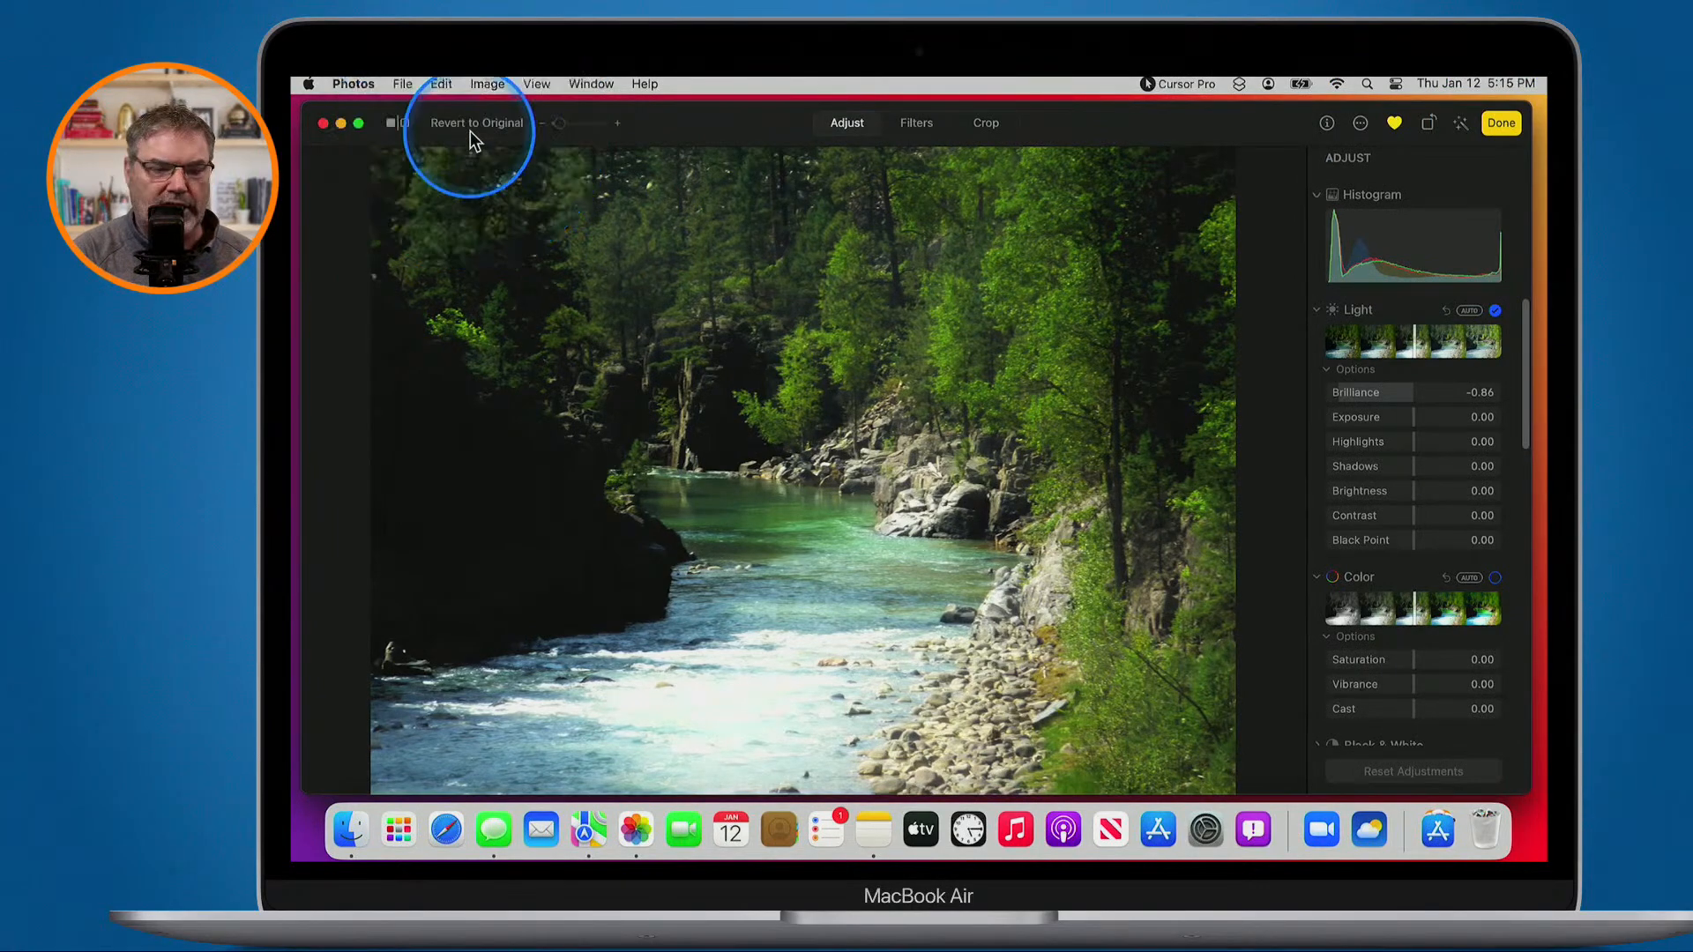
left_click_drag(1413, 466, 1378, 465)
left_click_drag(1429, 667, 1447, 580)
scroll(1413, 696, "down", 5)
scroll(1393, 647, "down", 5)
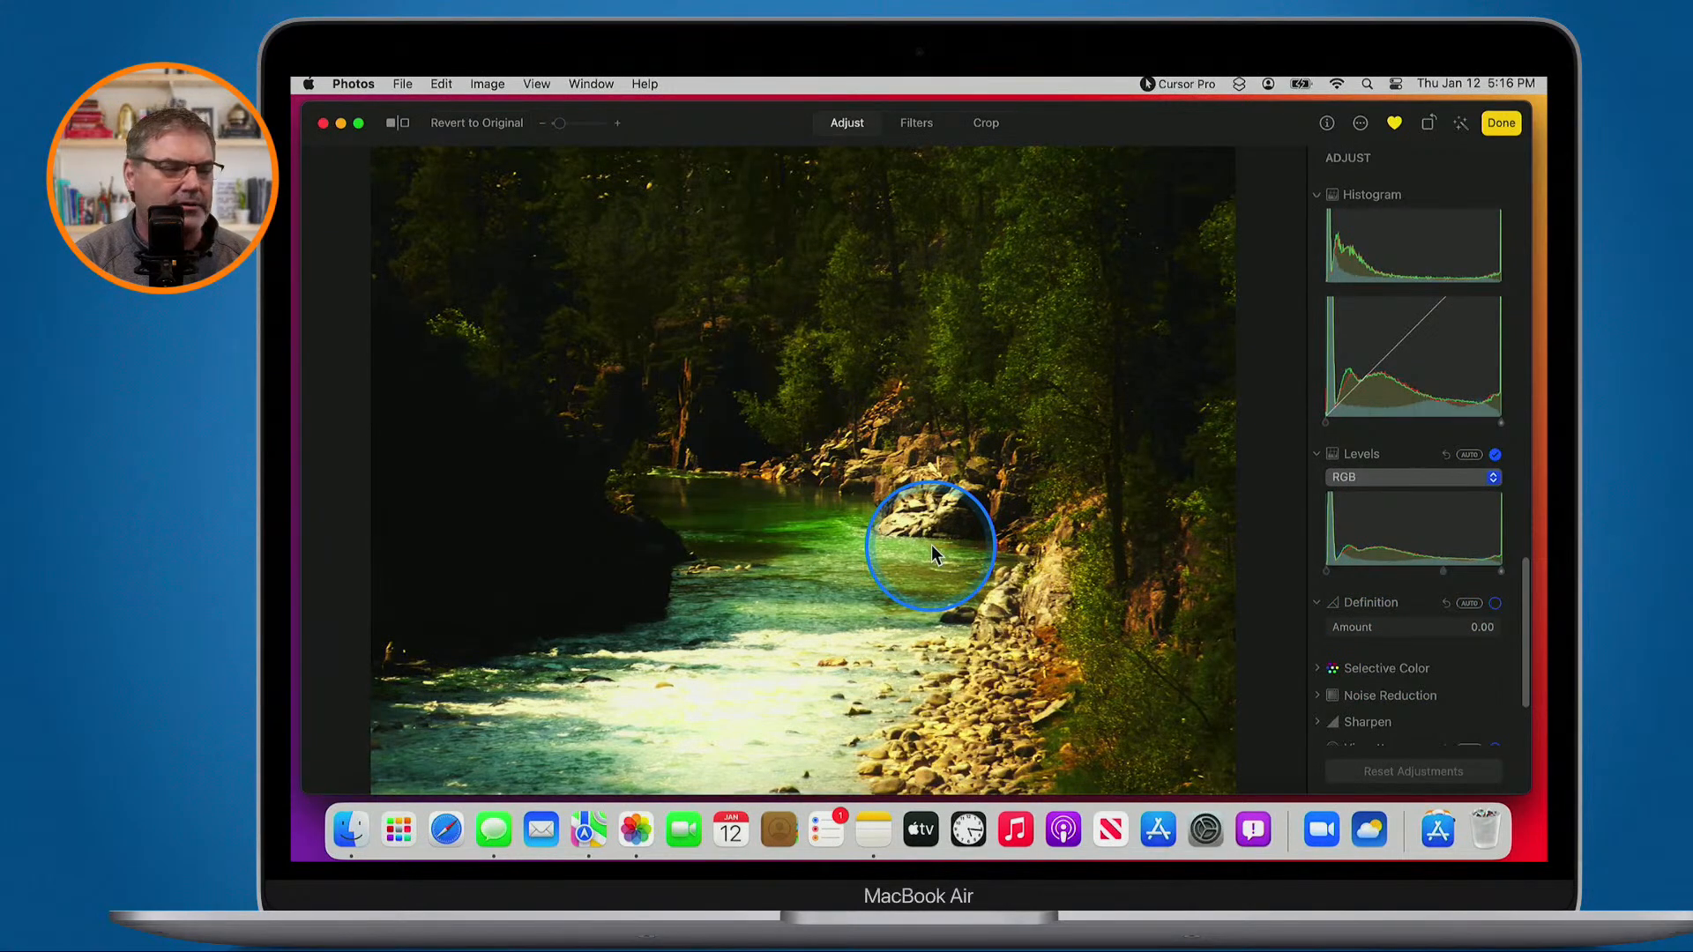
Revert the river photo to its original, discarding all edits
key("ctrl")
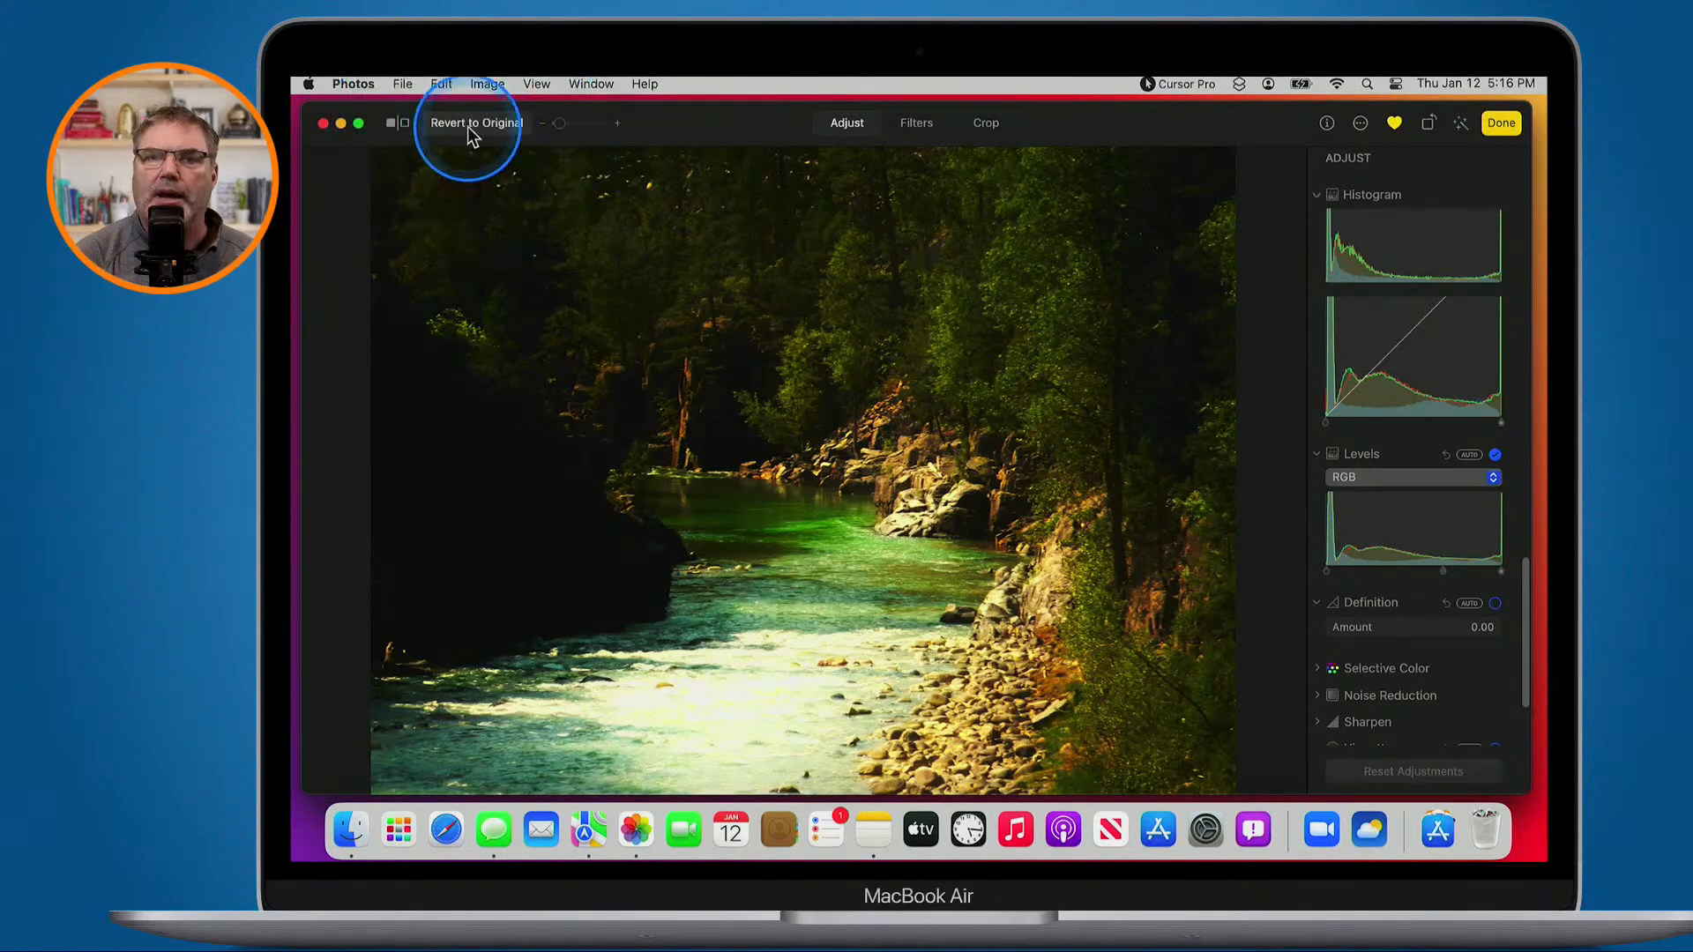
left_click(467, 125)
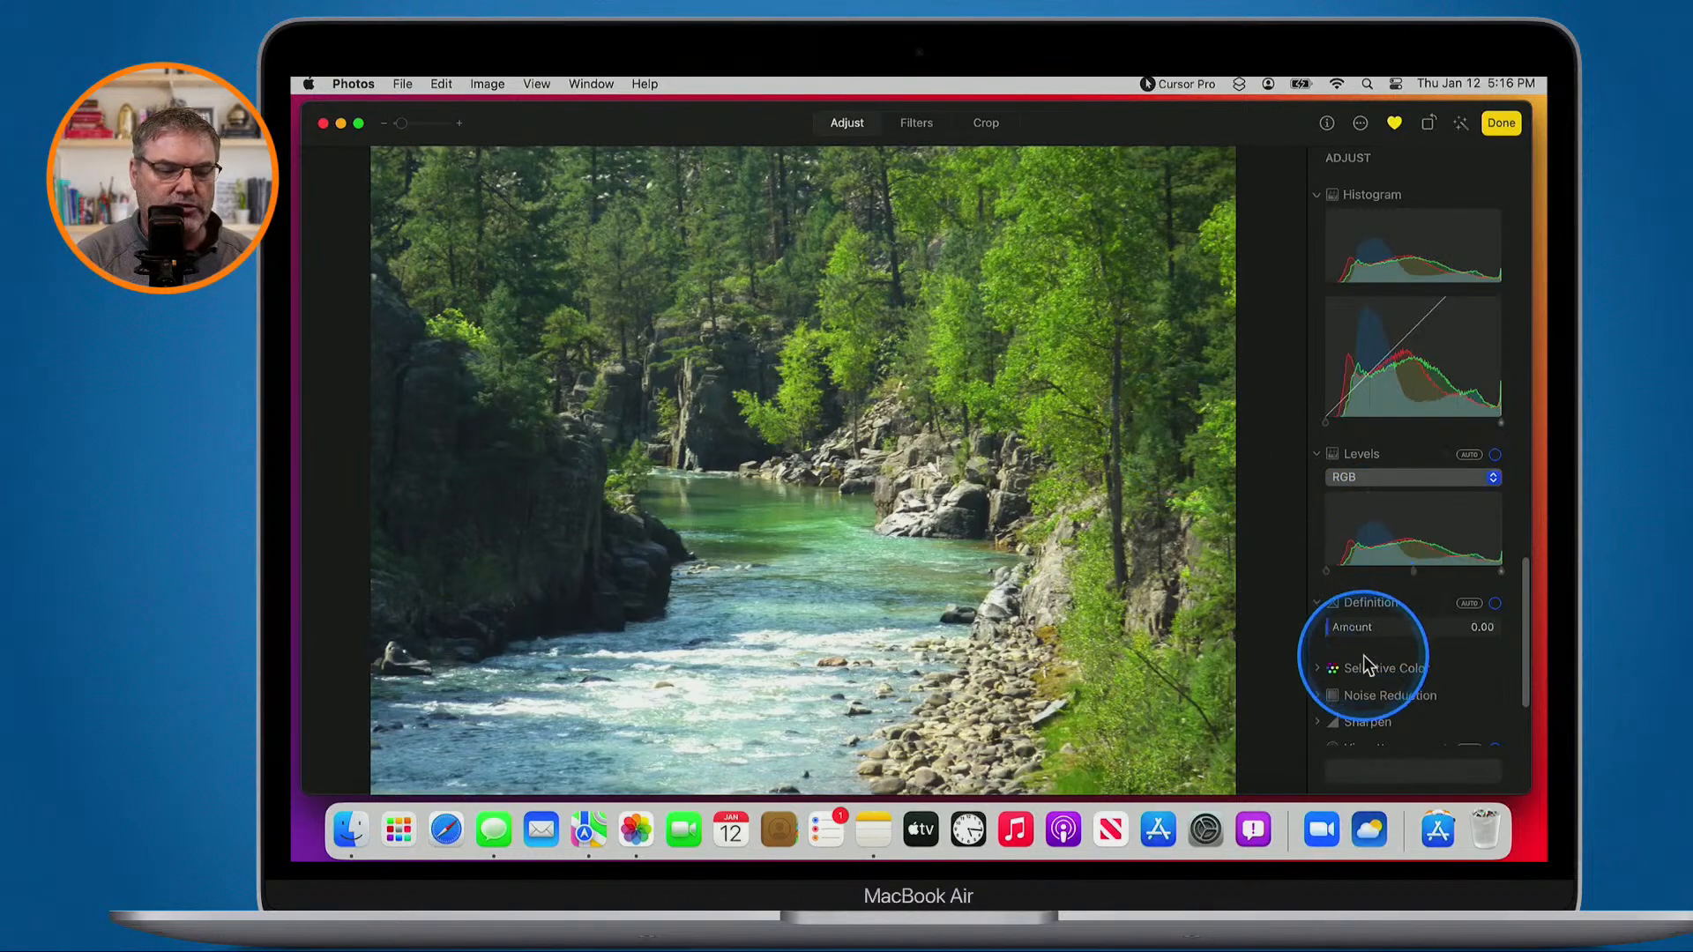
Darken the photo by shifting the midtone handle of the RGB Levels toward the highlights
left_click_drag(1412, 572, 1441, 572)
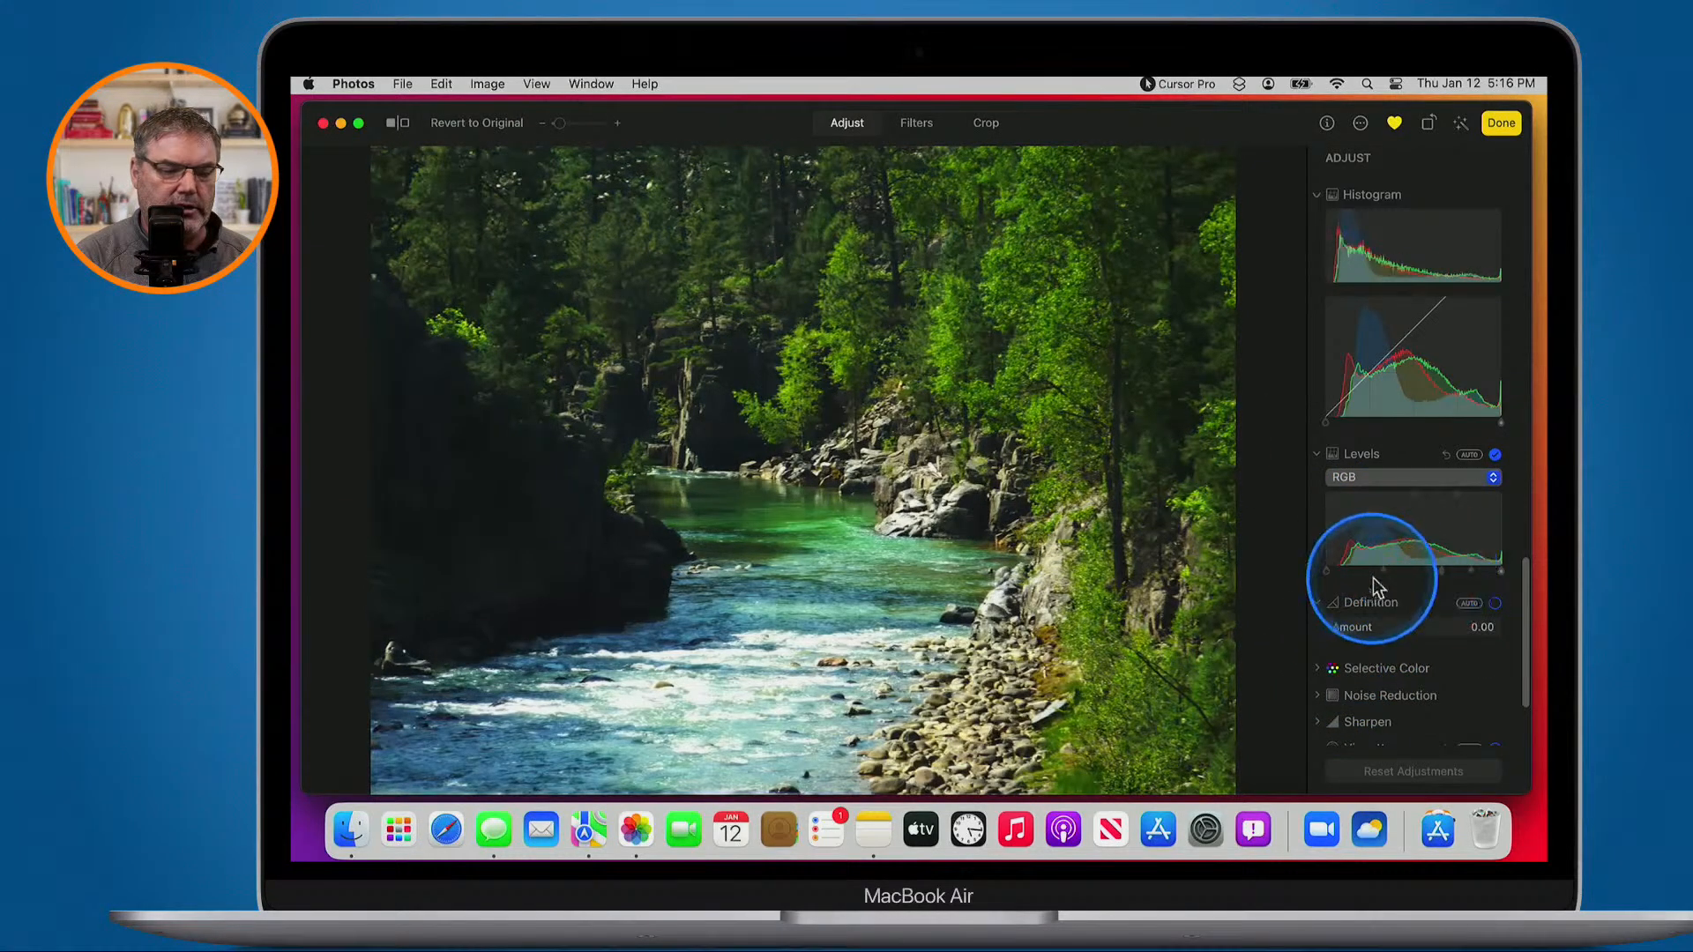
Save the darkened river photo, reopen it for editing and revert it to the original
left_click(1496, 128)
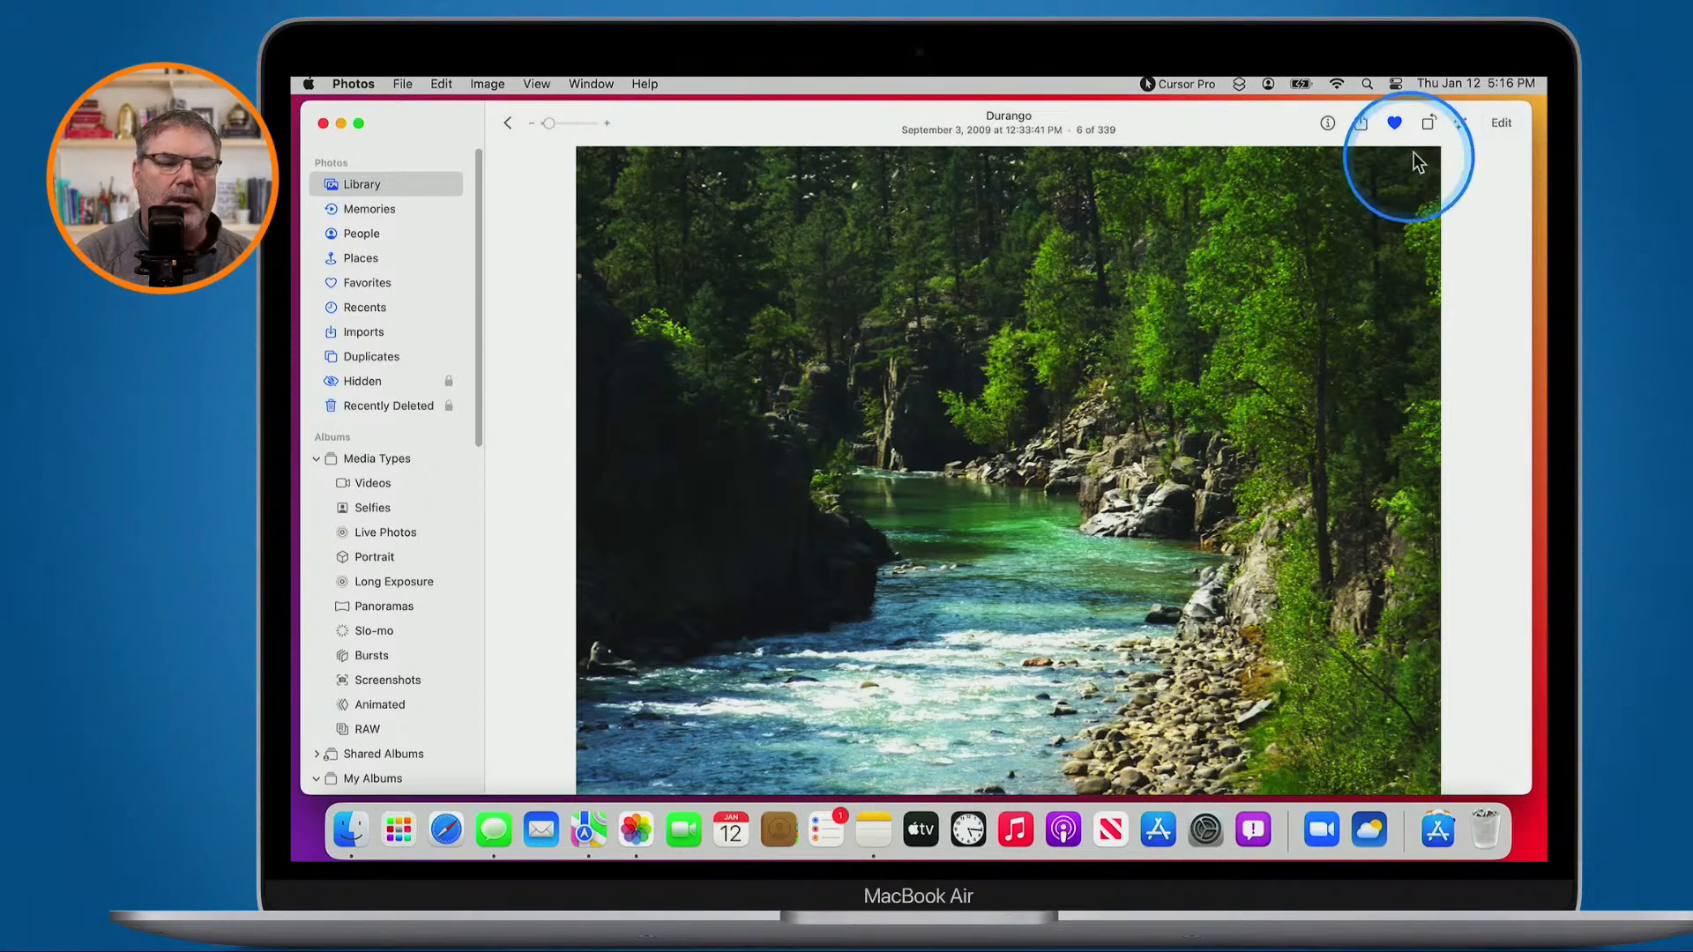
left_click(1501, 124)
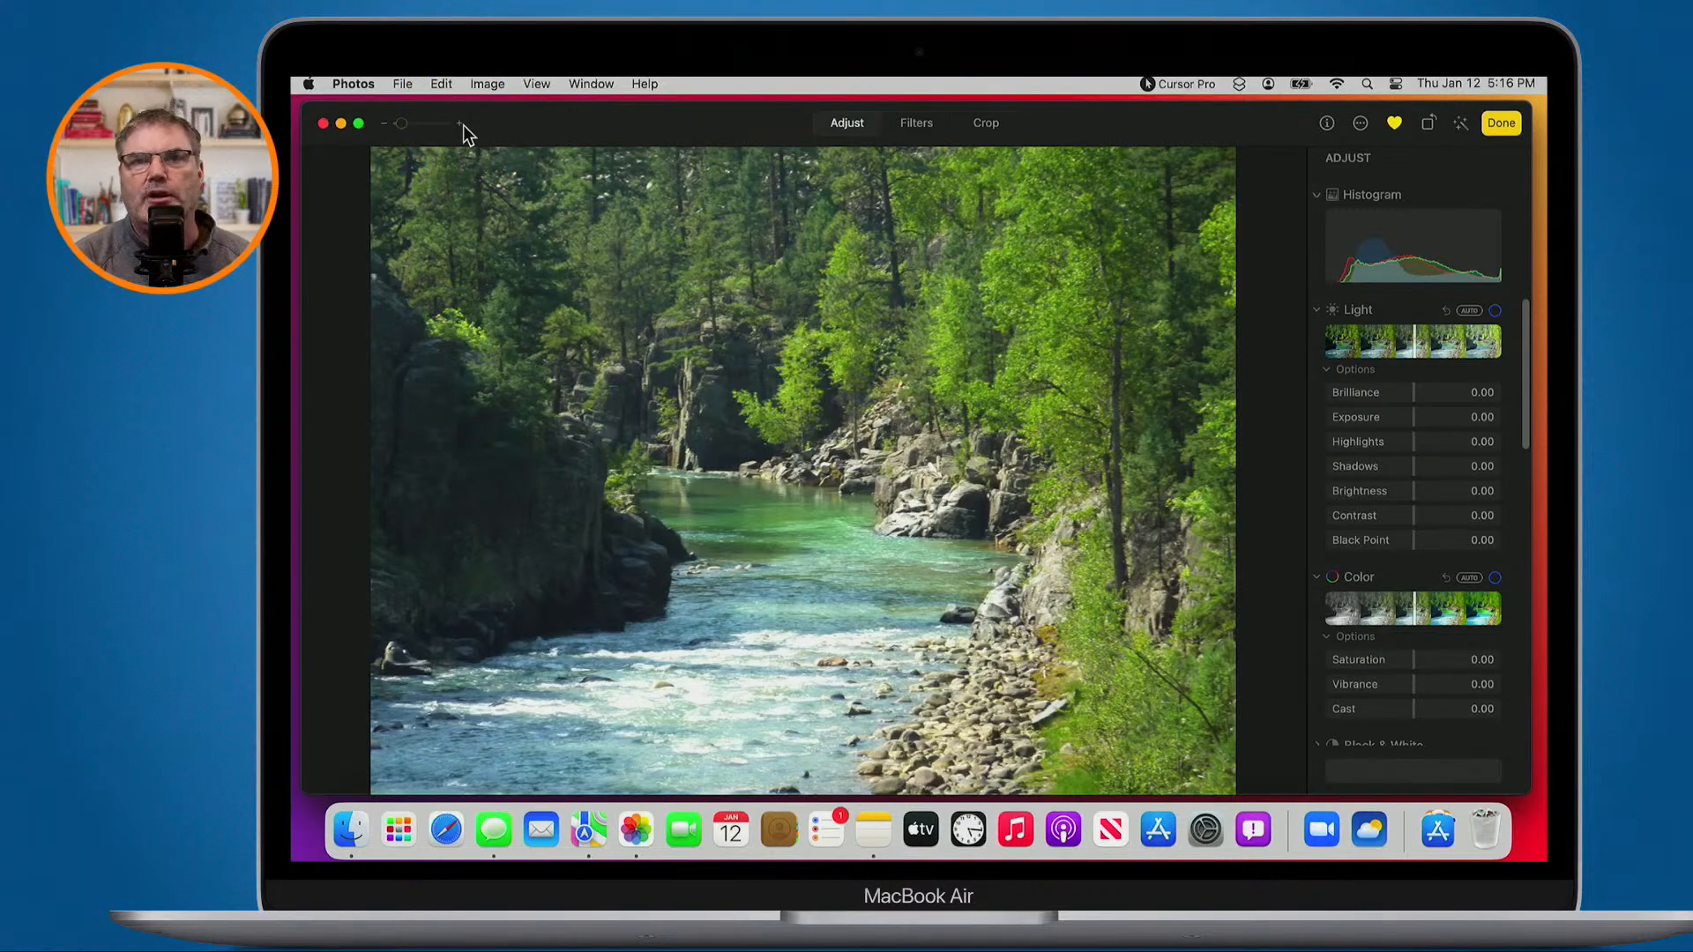
Apply the Noir filter to the river photo and save it, and reopen it to revert to the original
left_click(916, 123)
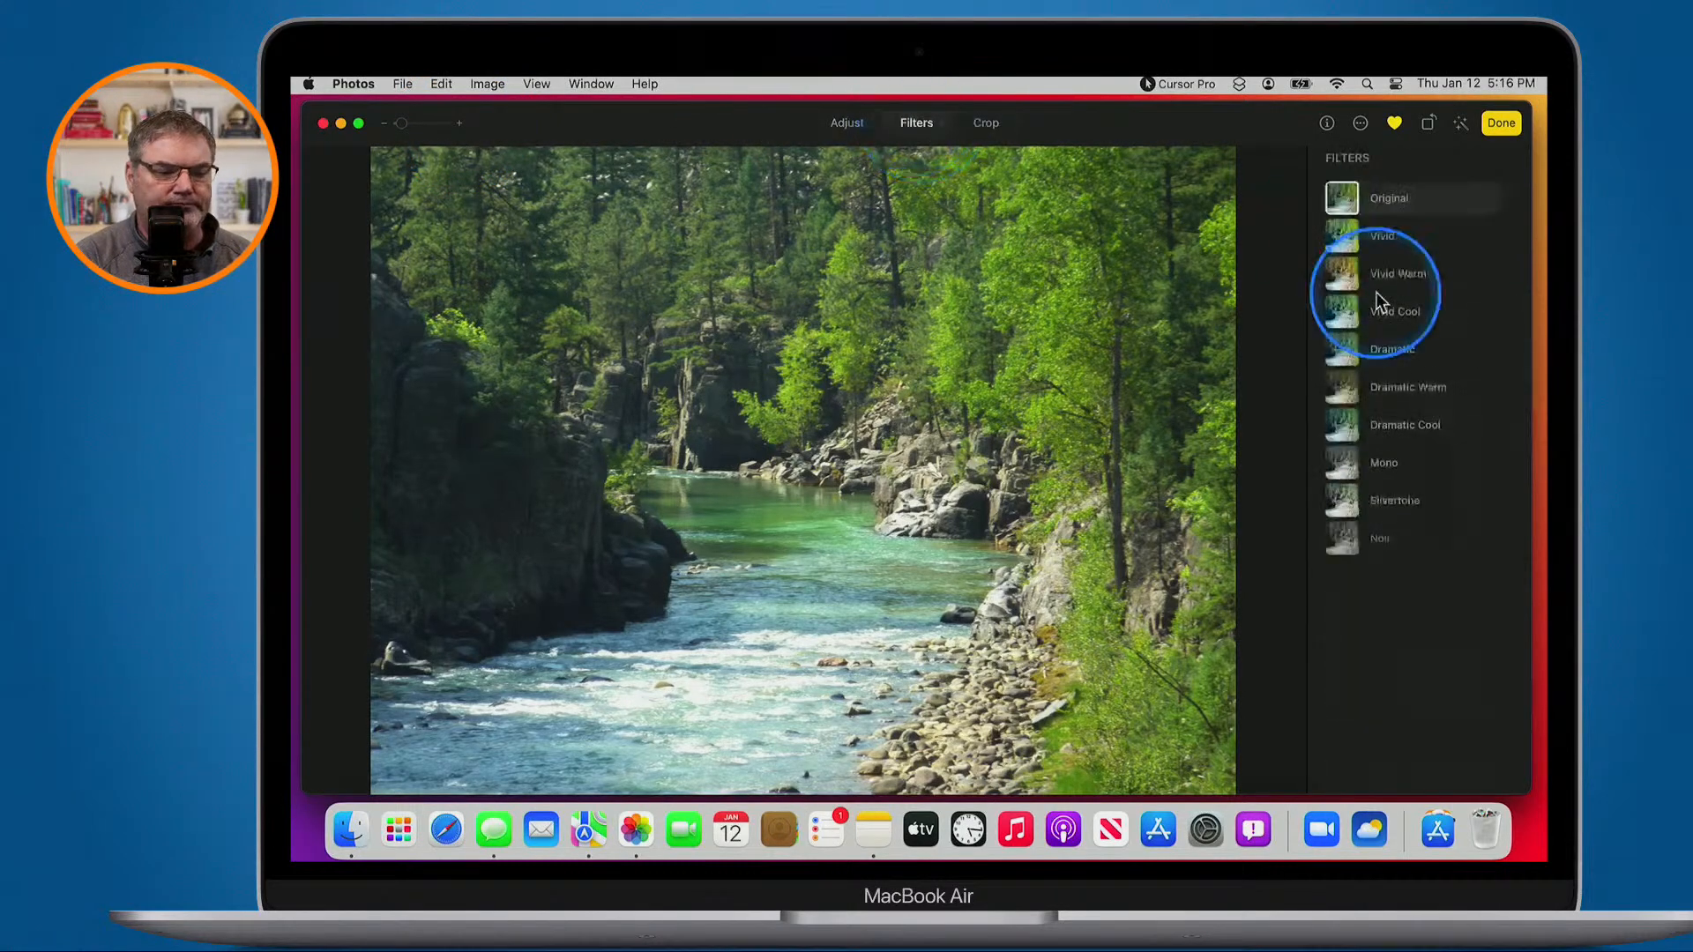
left_click(1354, 538)
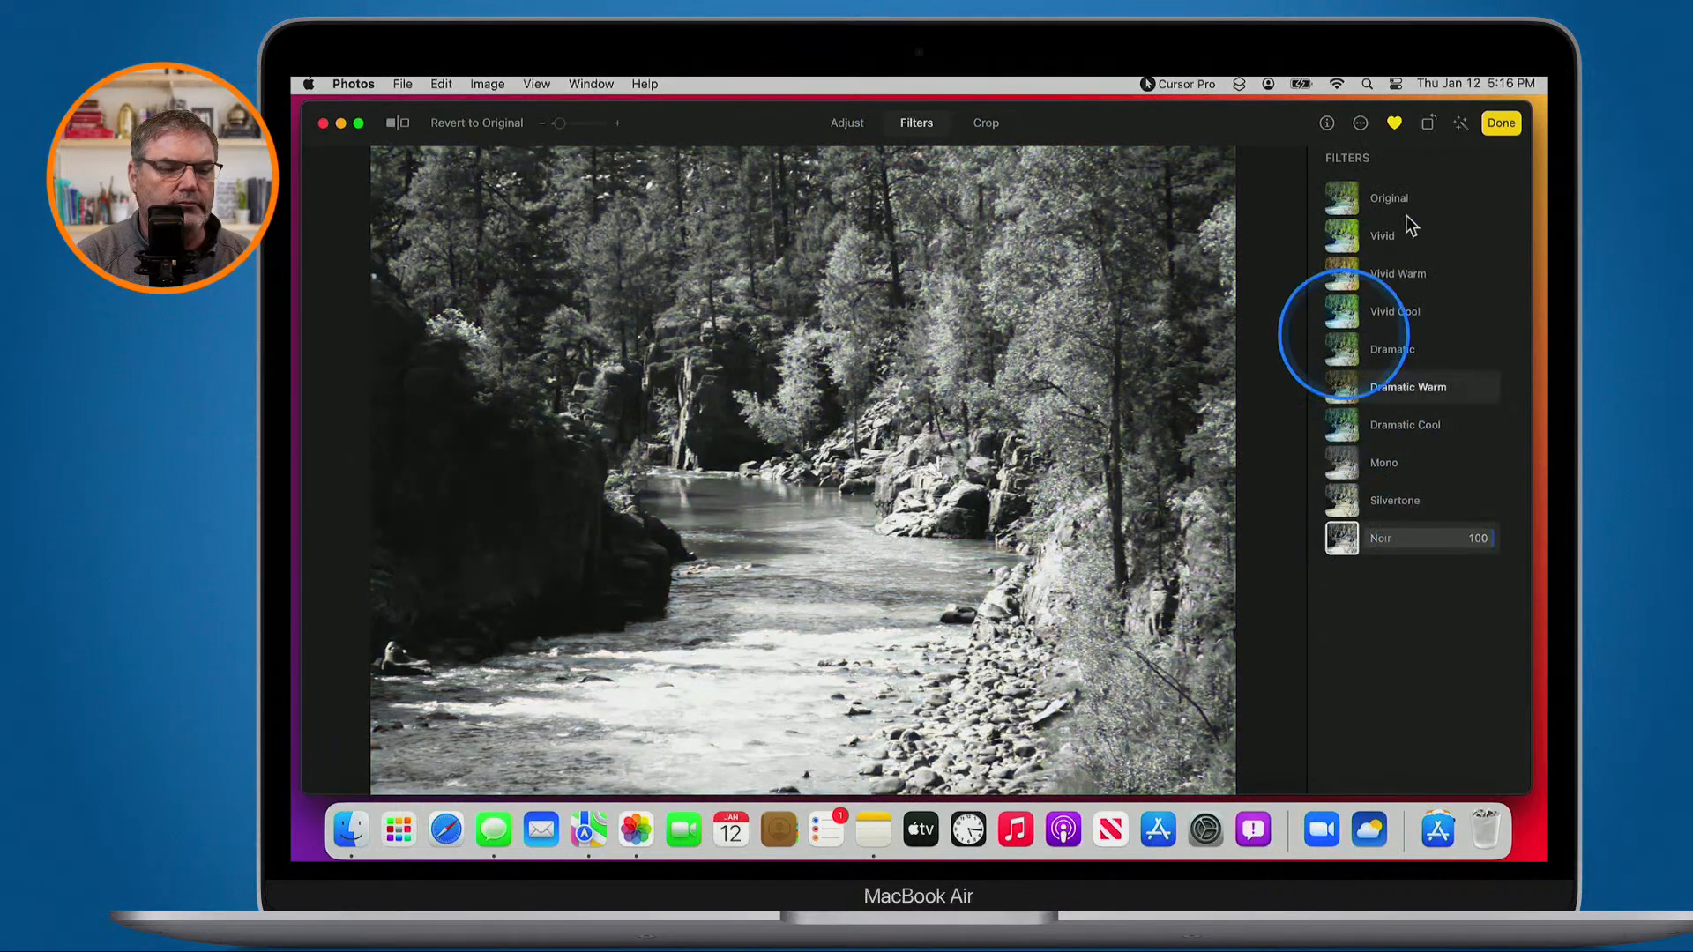
left_click(1490, 122)
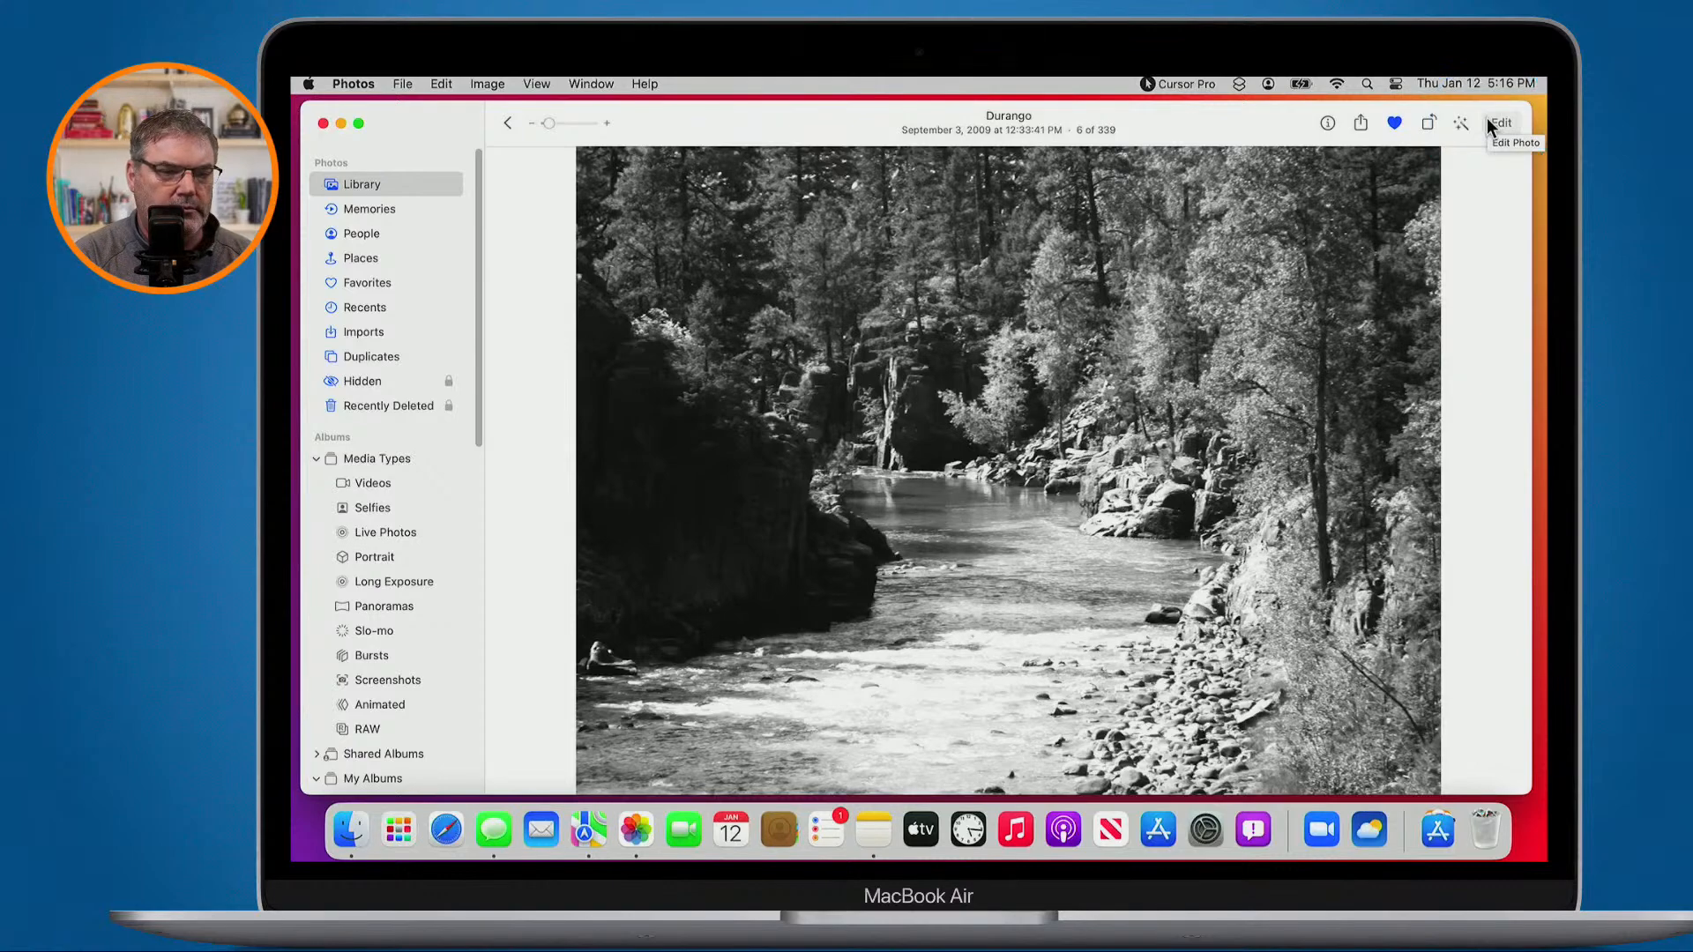
left_click(1491, 123)
left_click(477, 126)
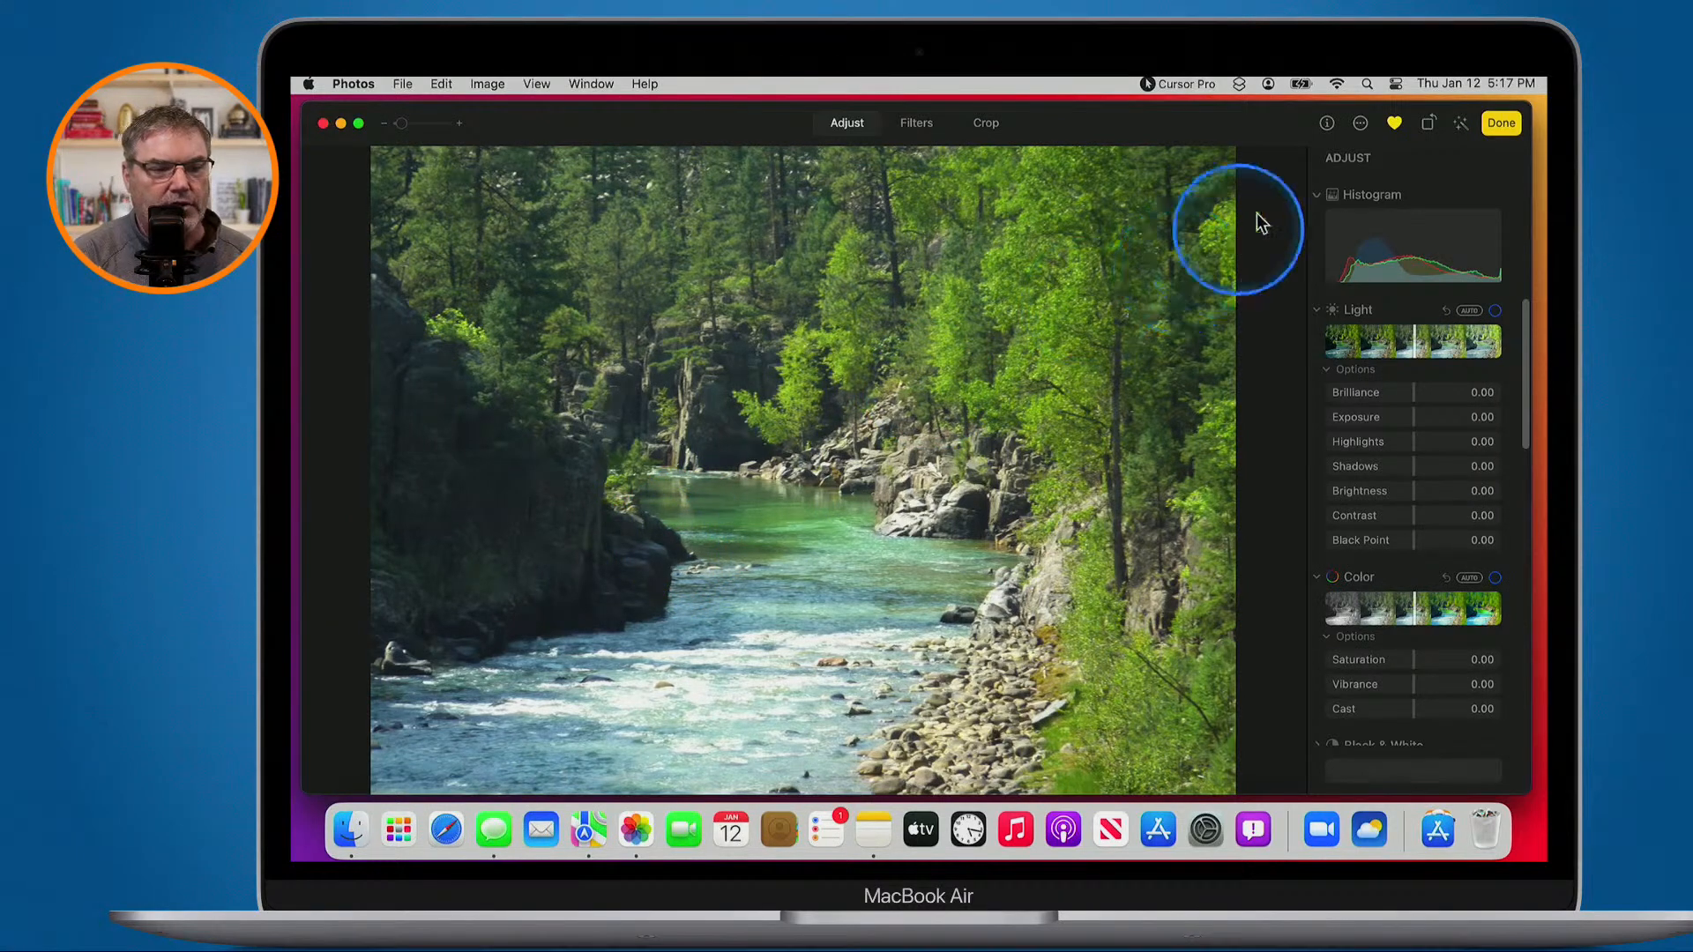
View the editing extension options for the river photo, including Markup, and dismiss them
left_click(1361, 123)
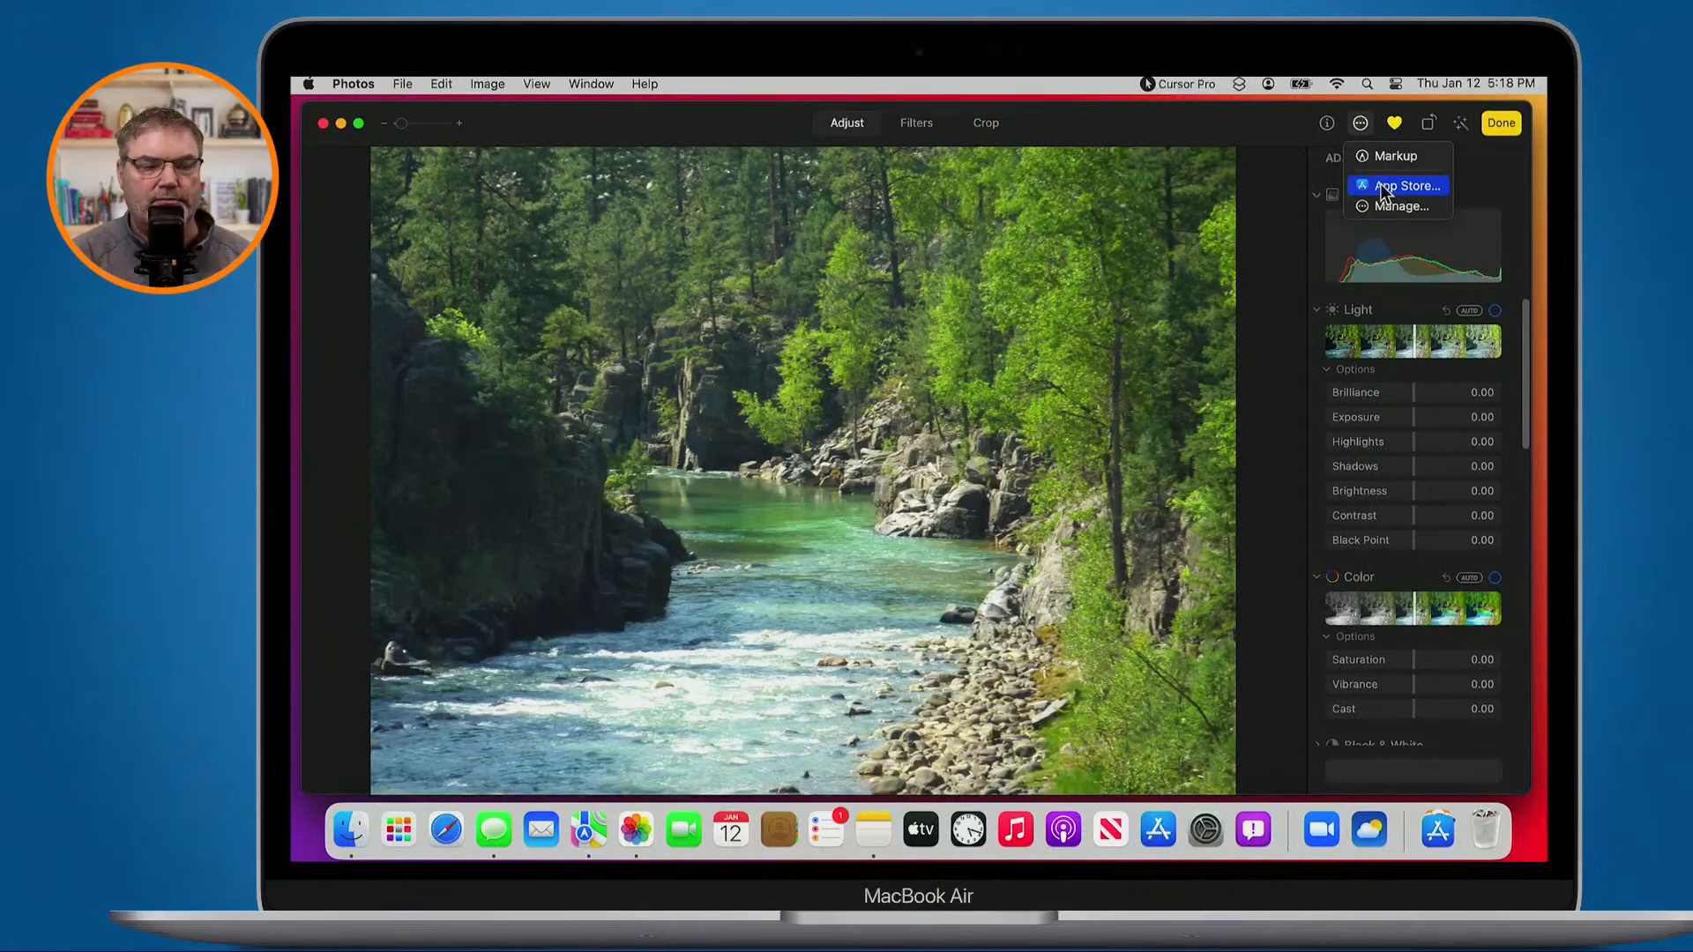
left_click(1078, 314)
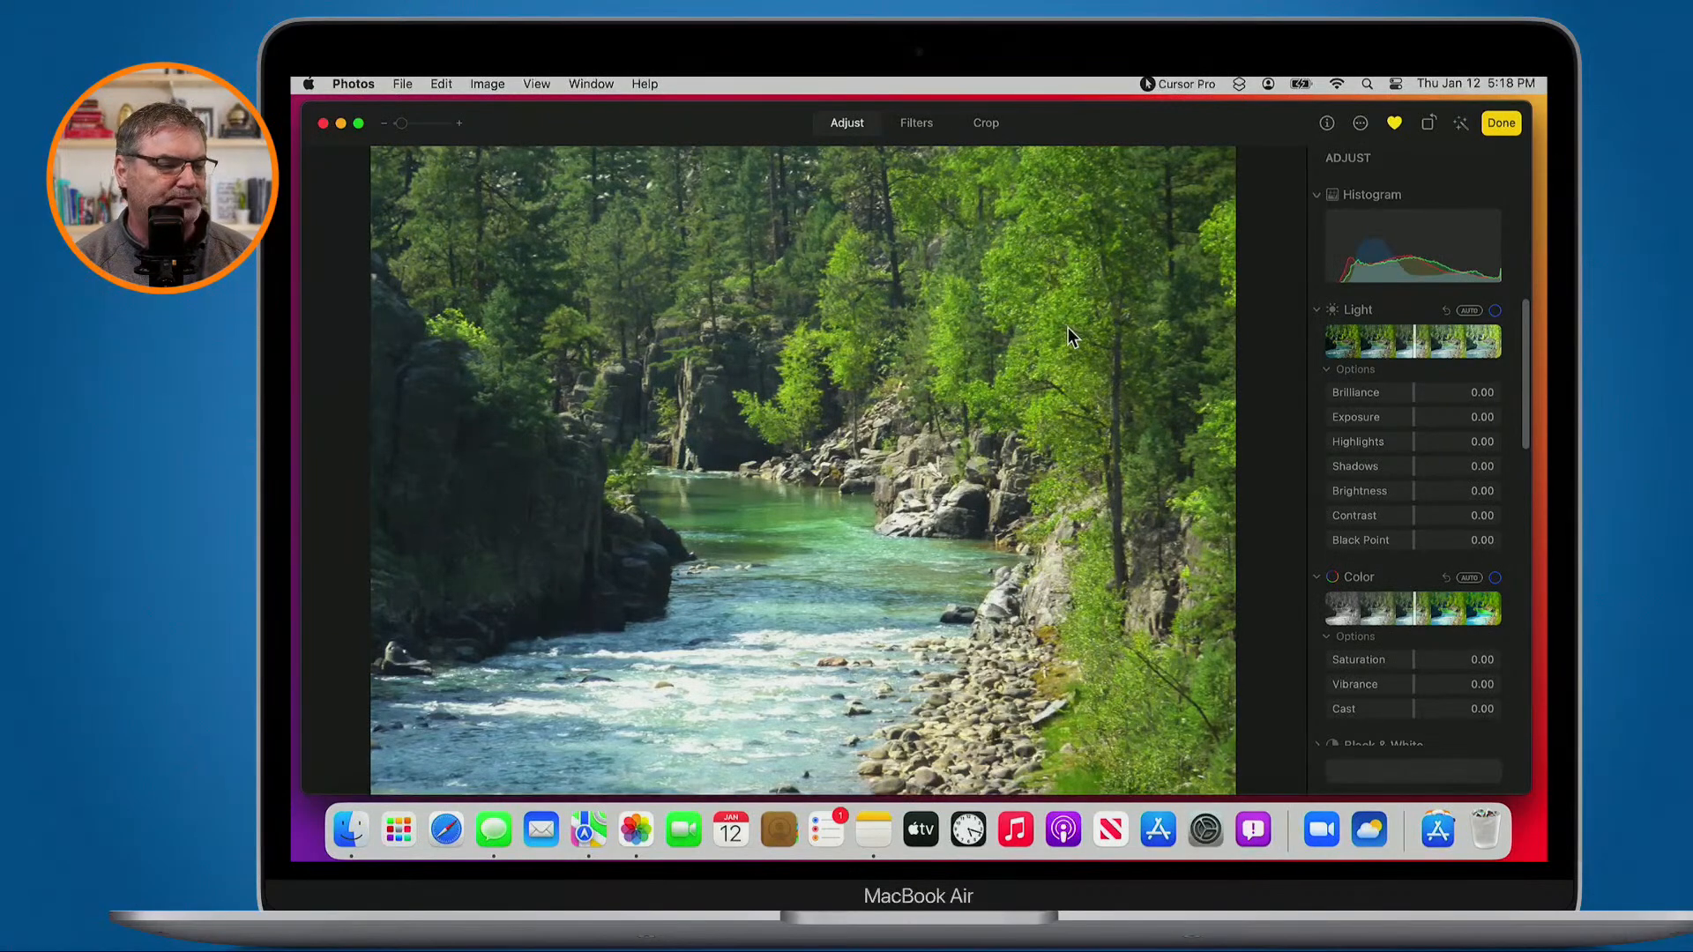
Hide Photos, switch to Finder and open the Pictures folder in a new window
key("super+h")
left_click(1067, 335)
key("super+n")
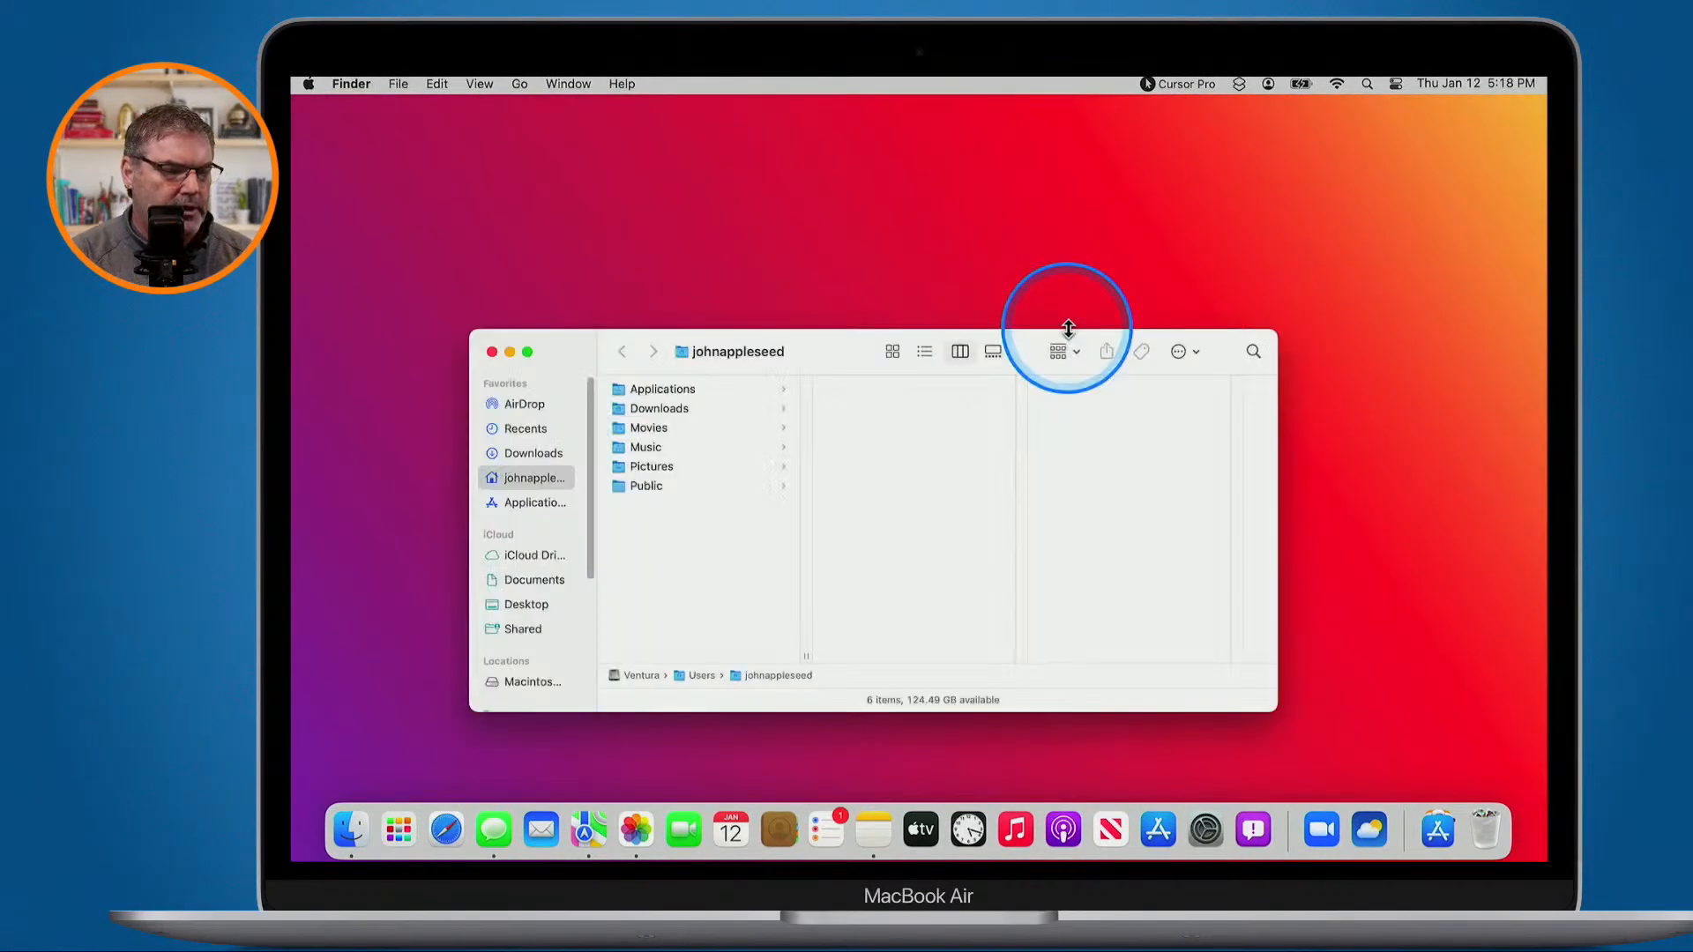
left_click(647, 467)
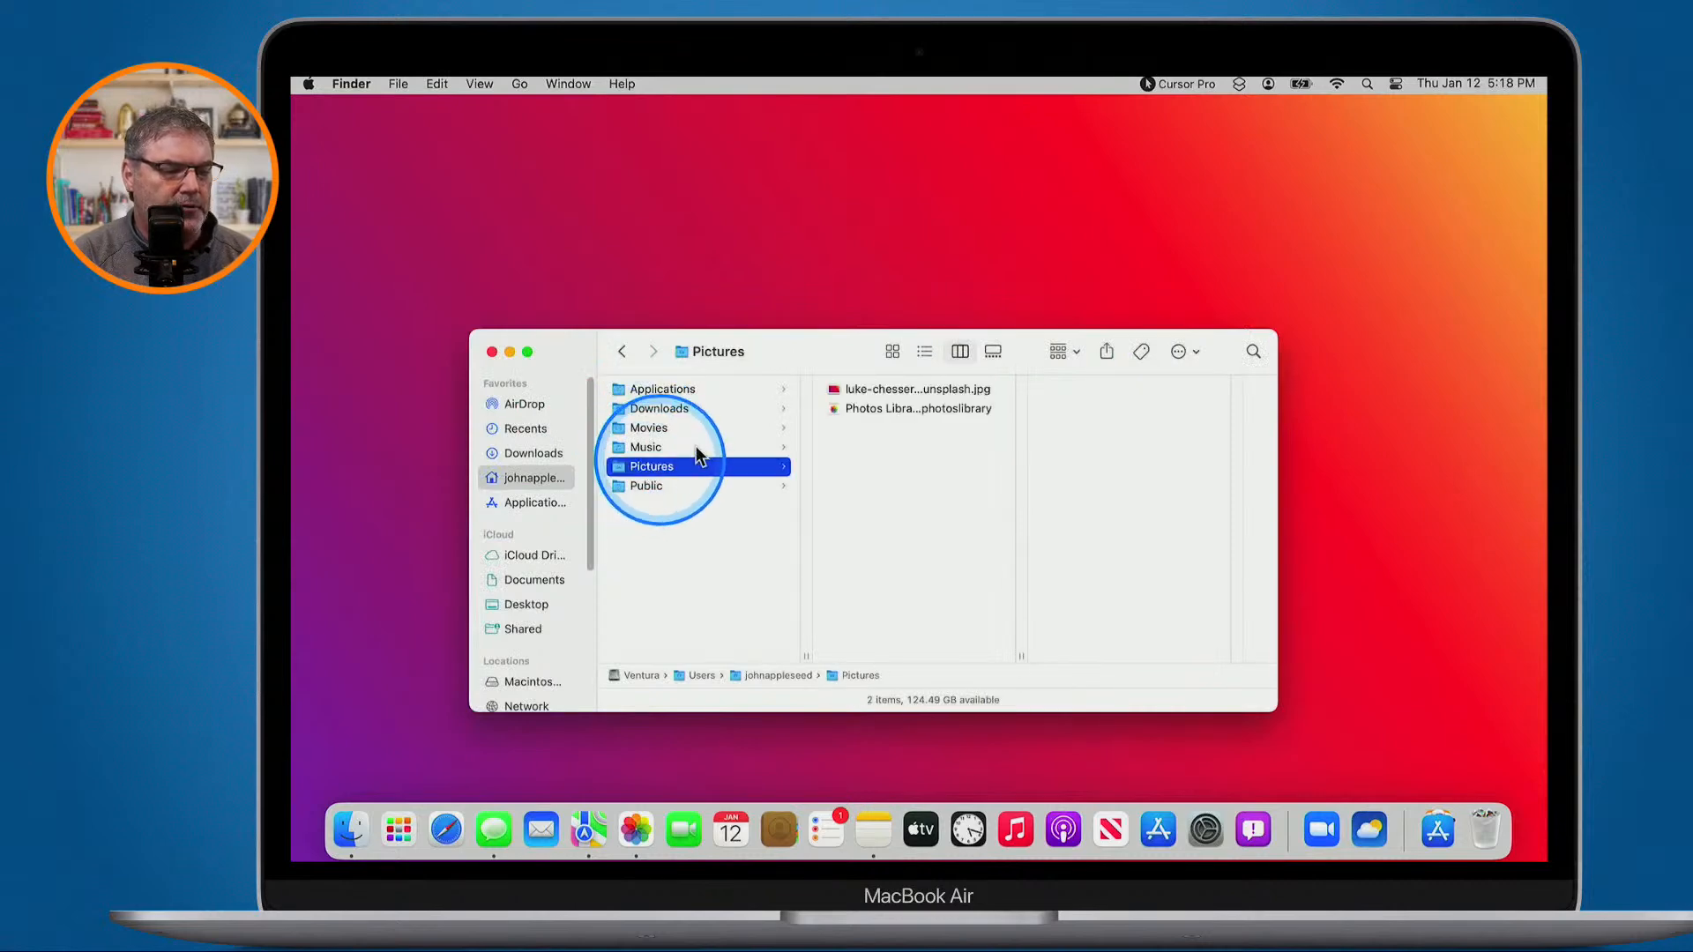
Select Photos Library.photoslibrary in the Pictures folder to inspect it, and return to Photos
key("ctrl+alt+m")
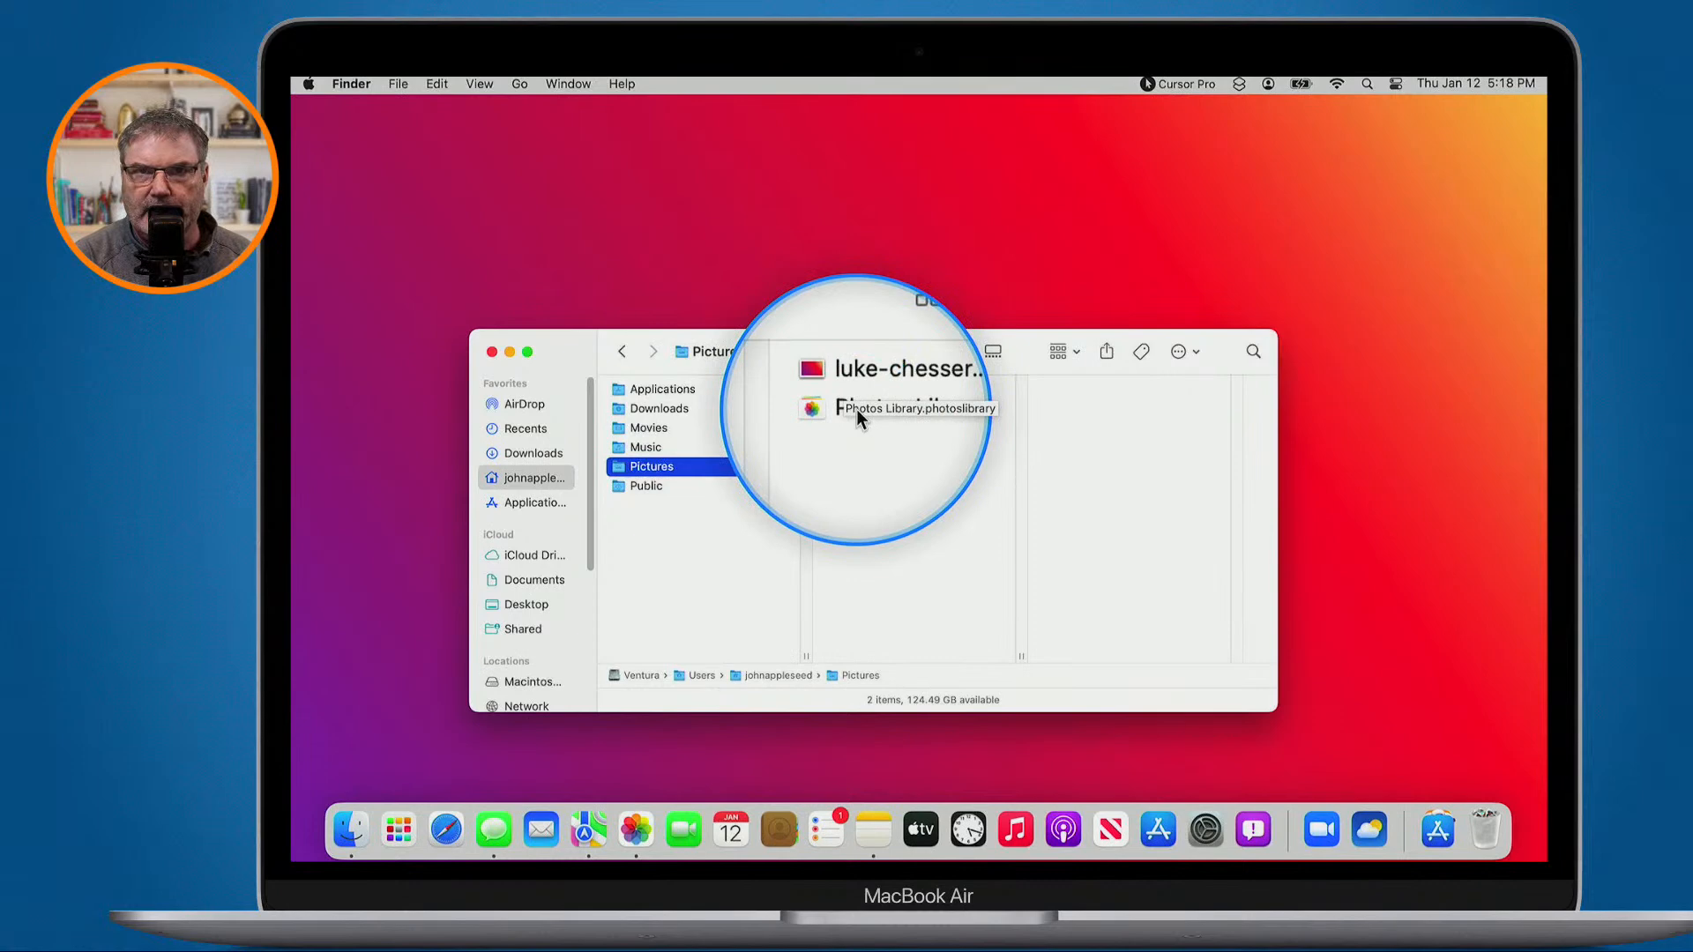
key("ctrl+alt+m")
left_click(855, 409)
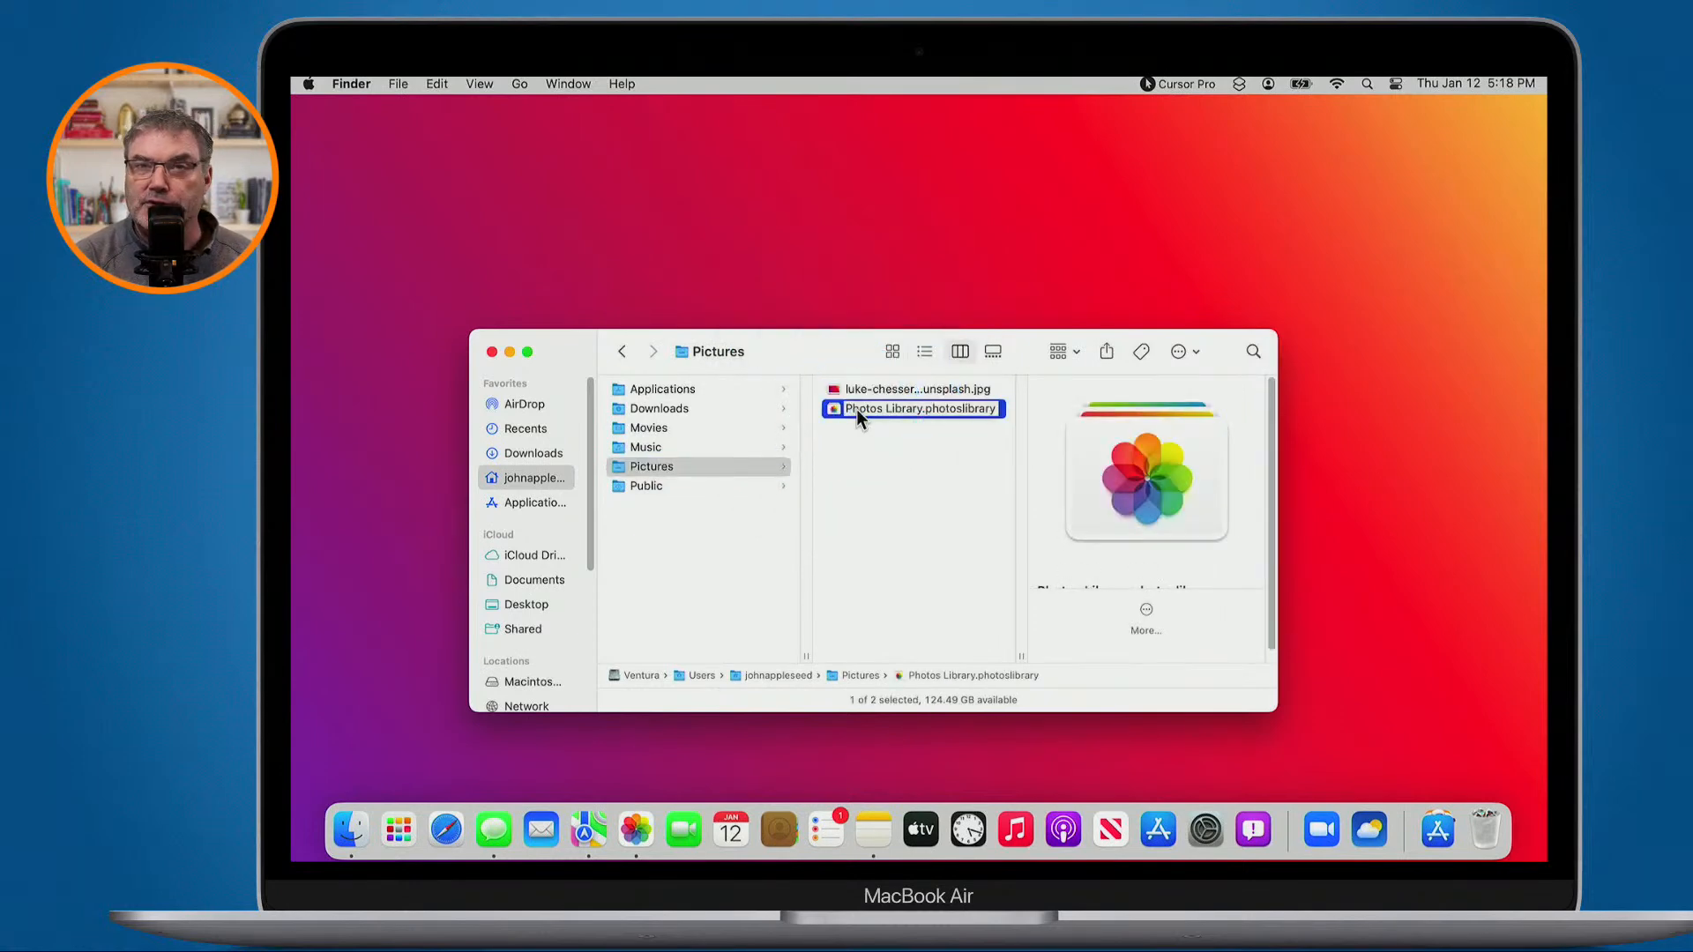
key("ctrl+alt+m")
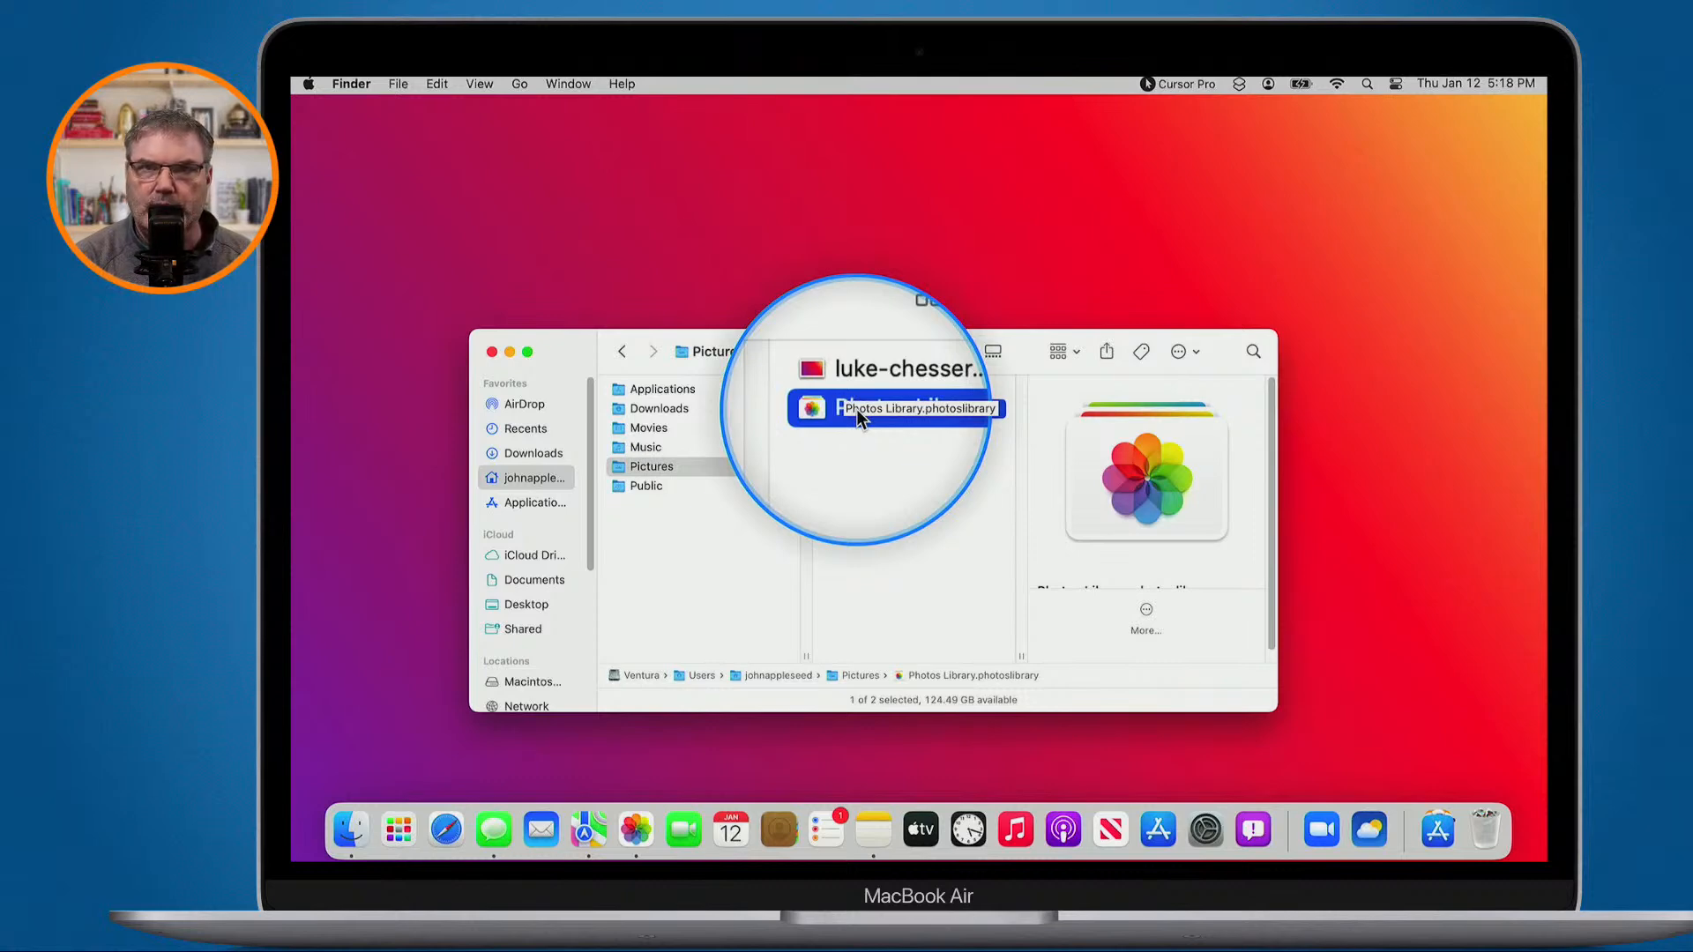
key("ctrl+alt+m")
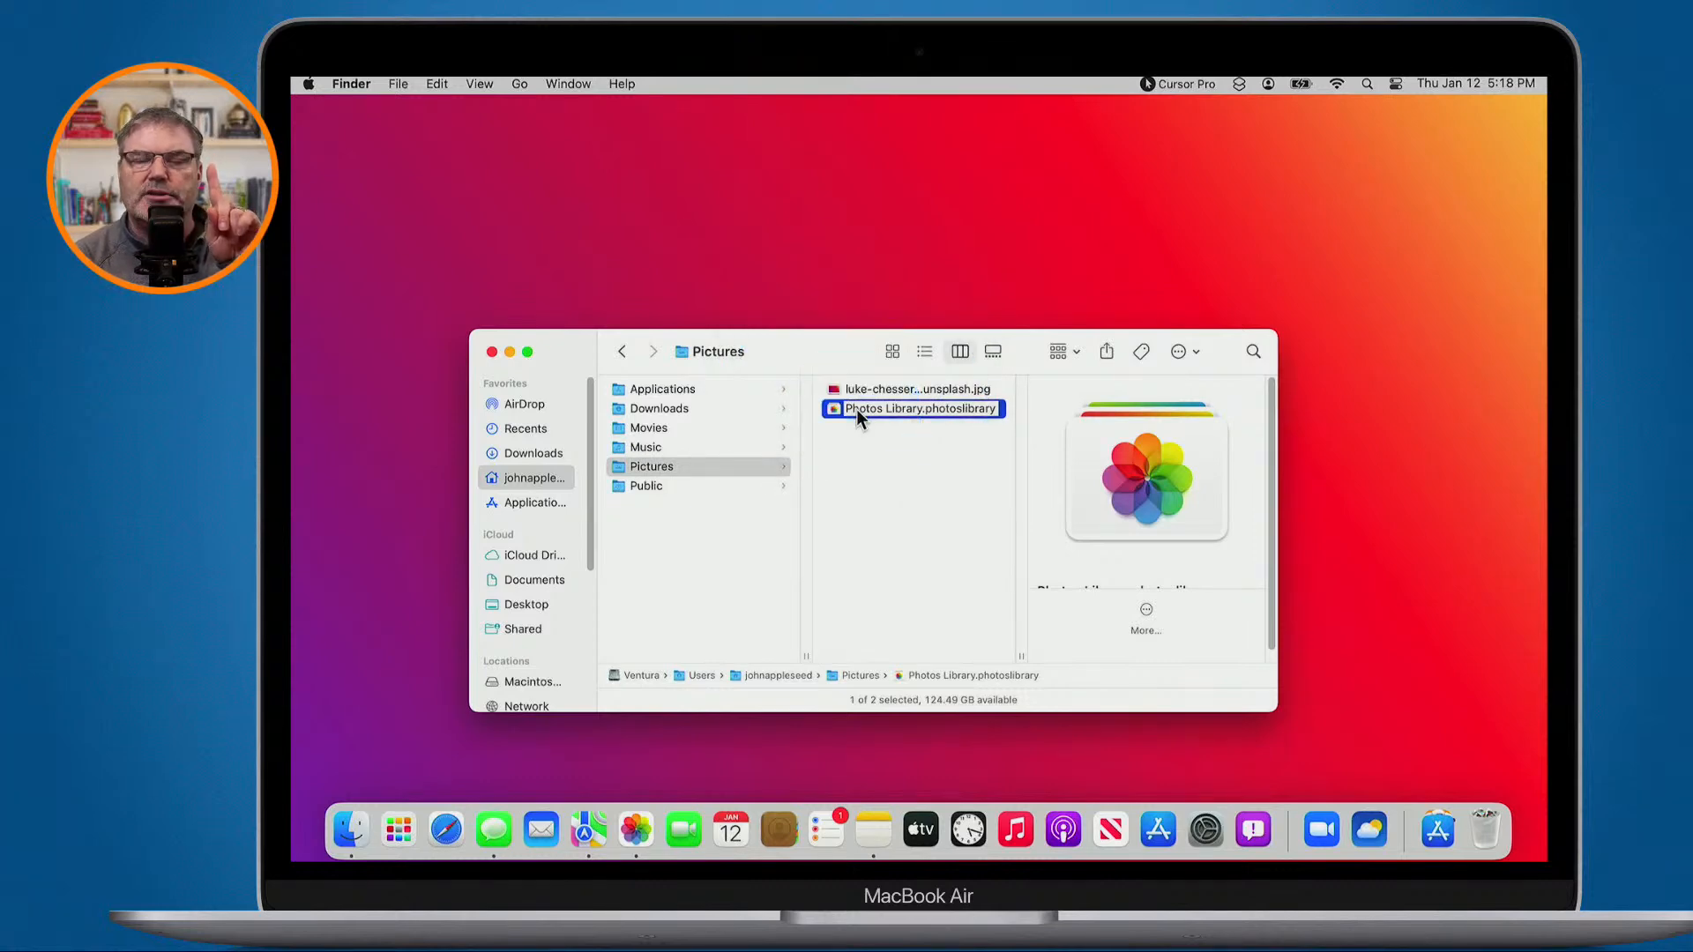
key("ctrl+alt+m")
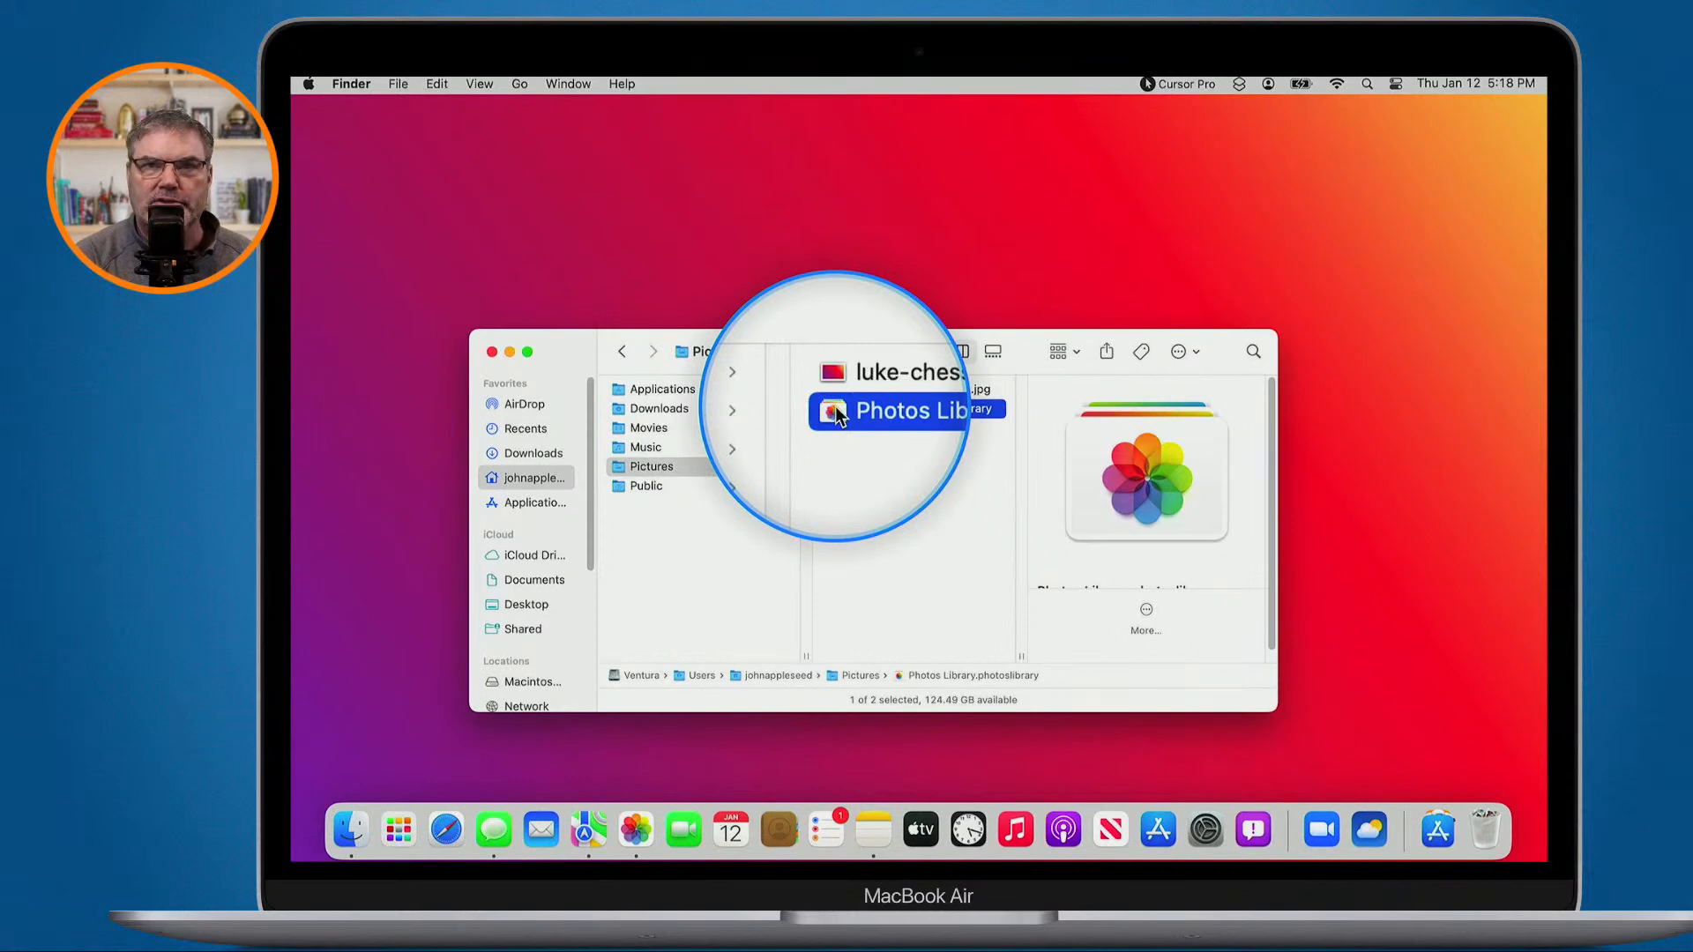
key("ctrl+alt+m")
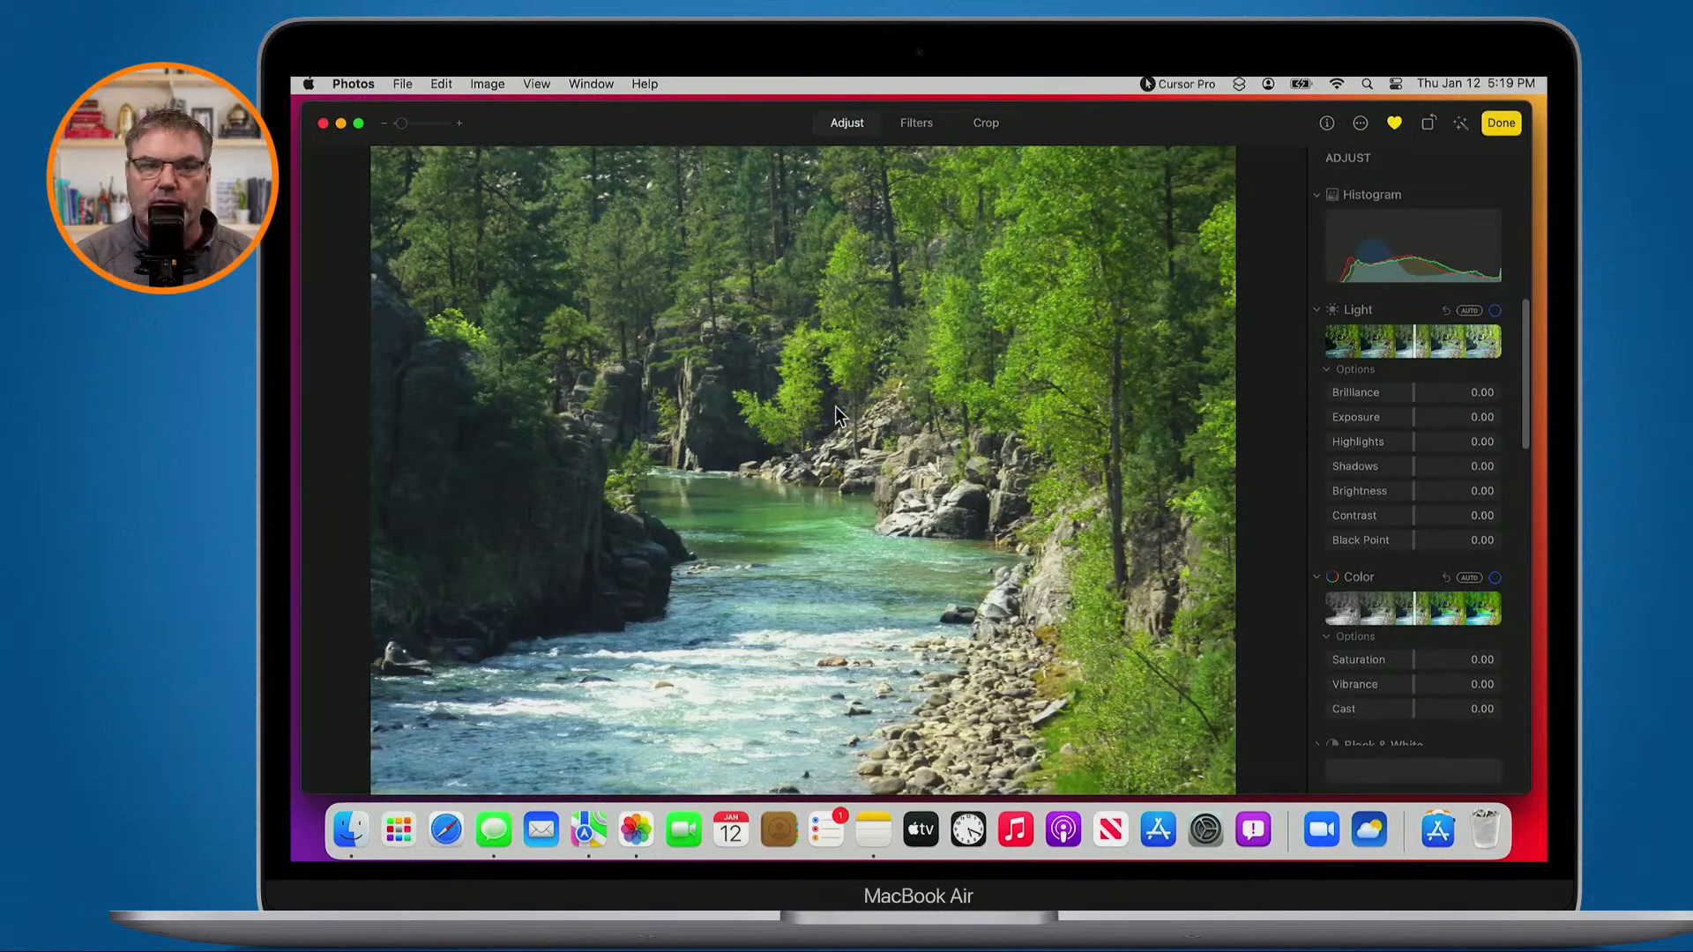
Review the export options for the river photo, including Export 1 Photo and Export Unmodified, without exporting
left_click(399, 91)
mouse_move(424, 225)
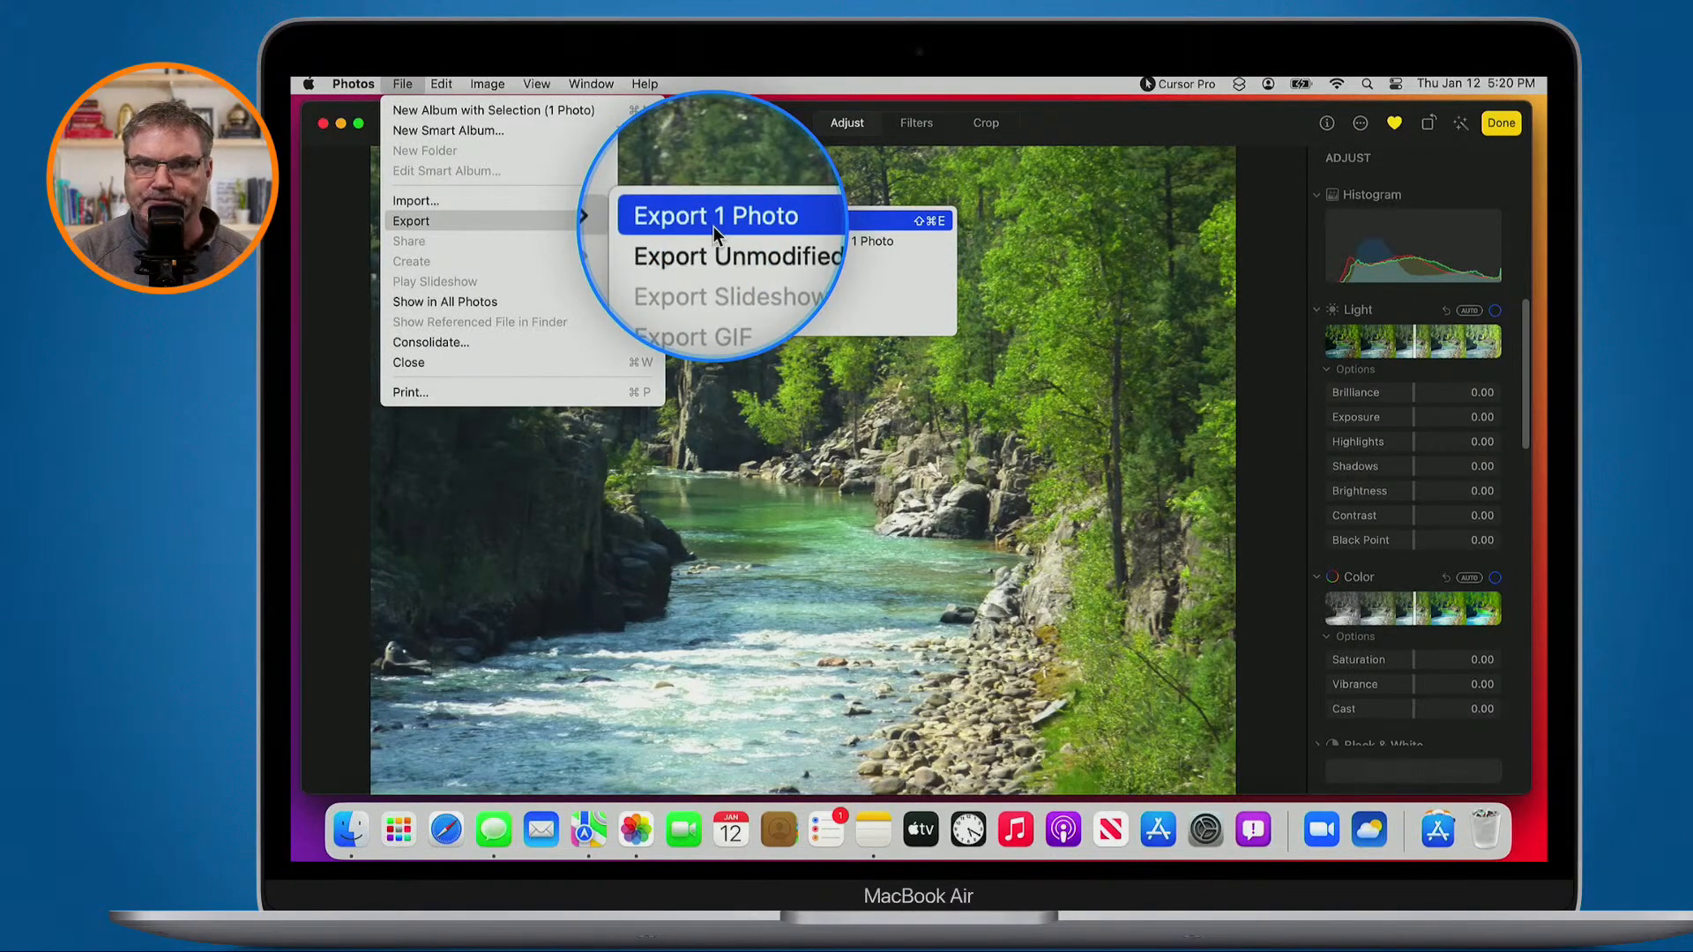
left_click(861, 436)
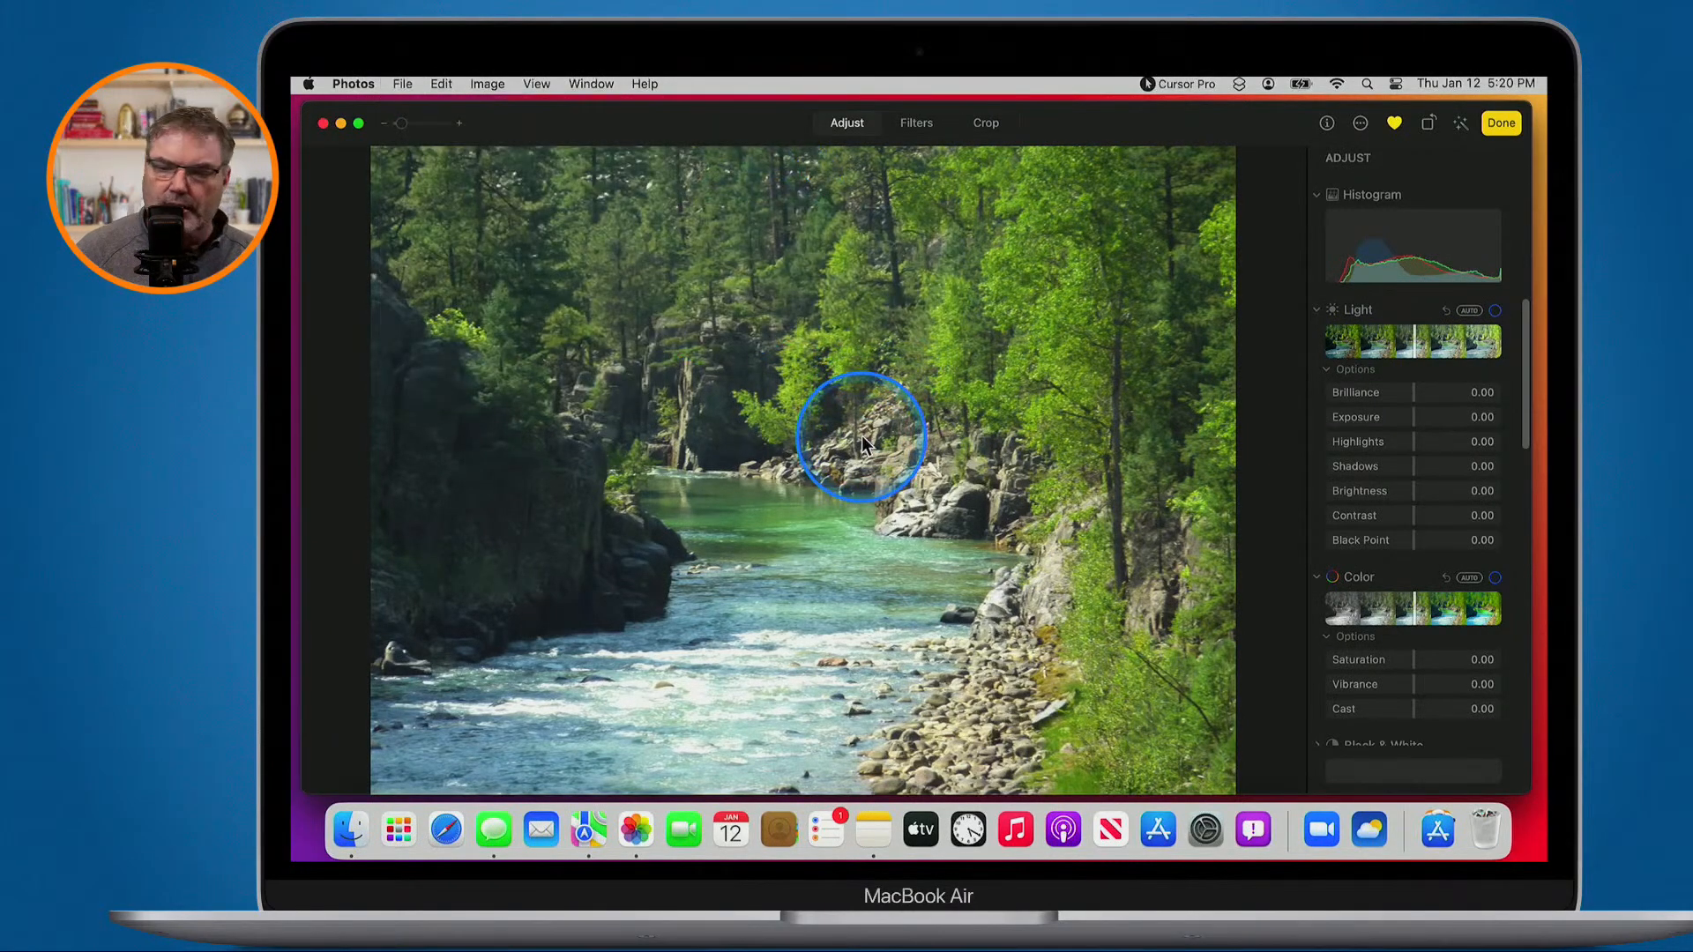
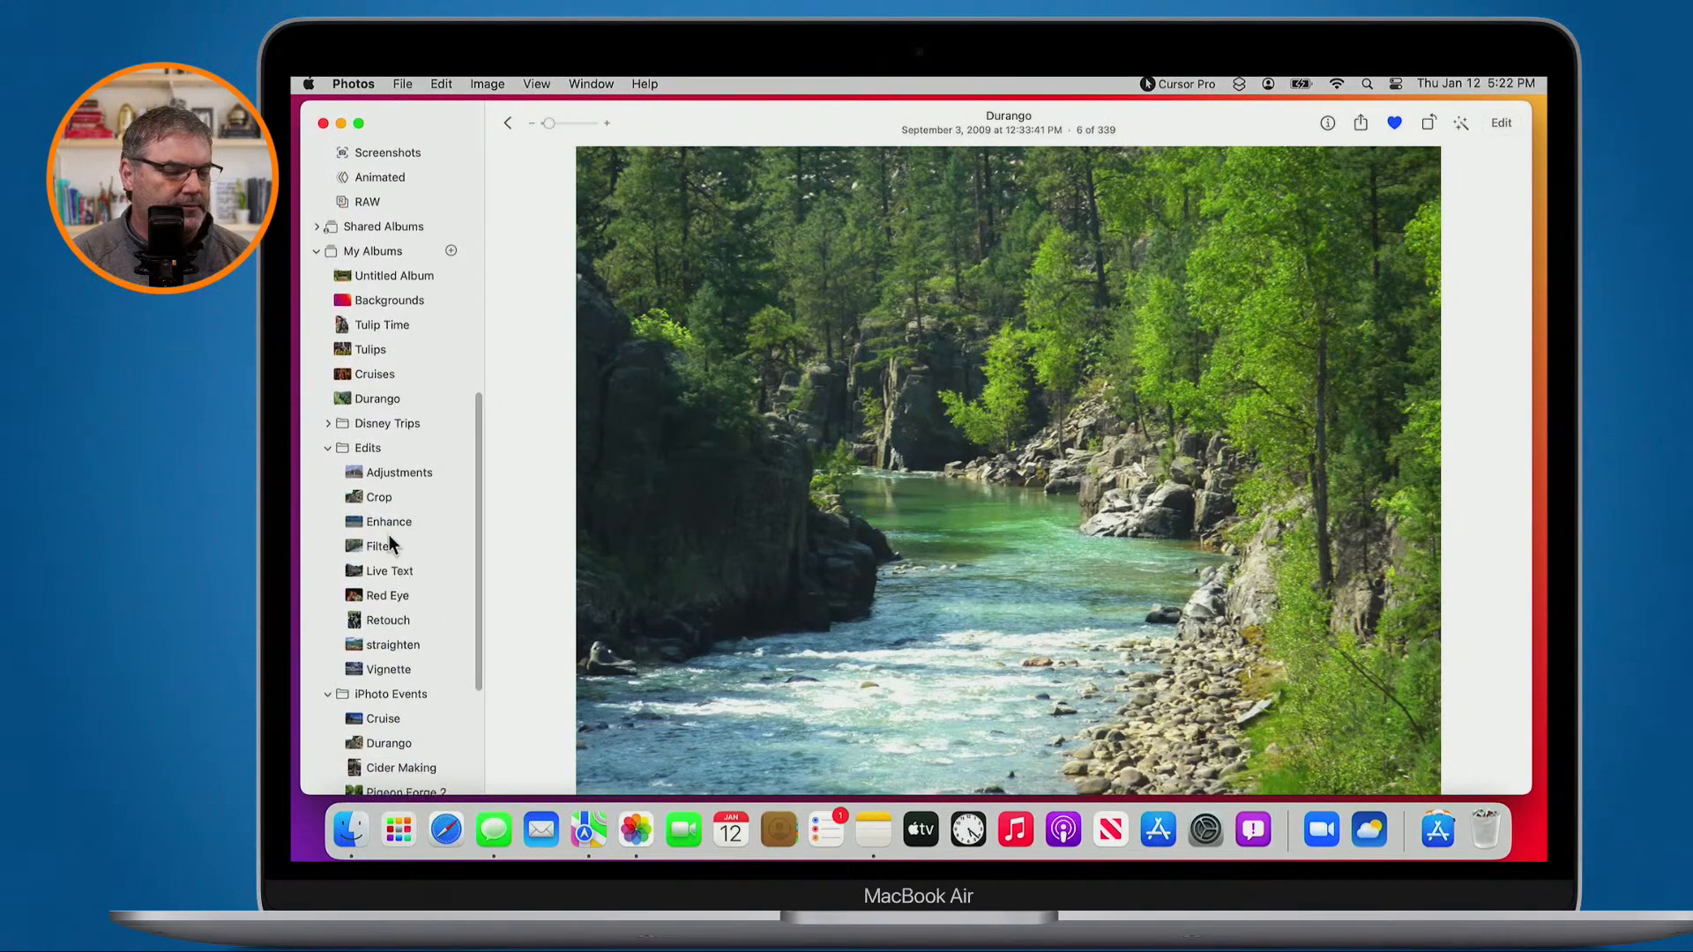
Open the stepped pyramid photo from the Adjustments album in the Edits folder
left_click(367, 471)
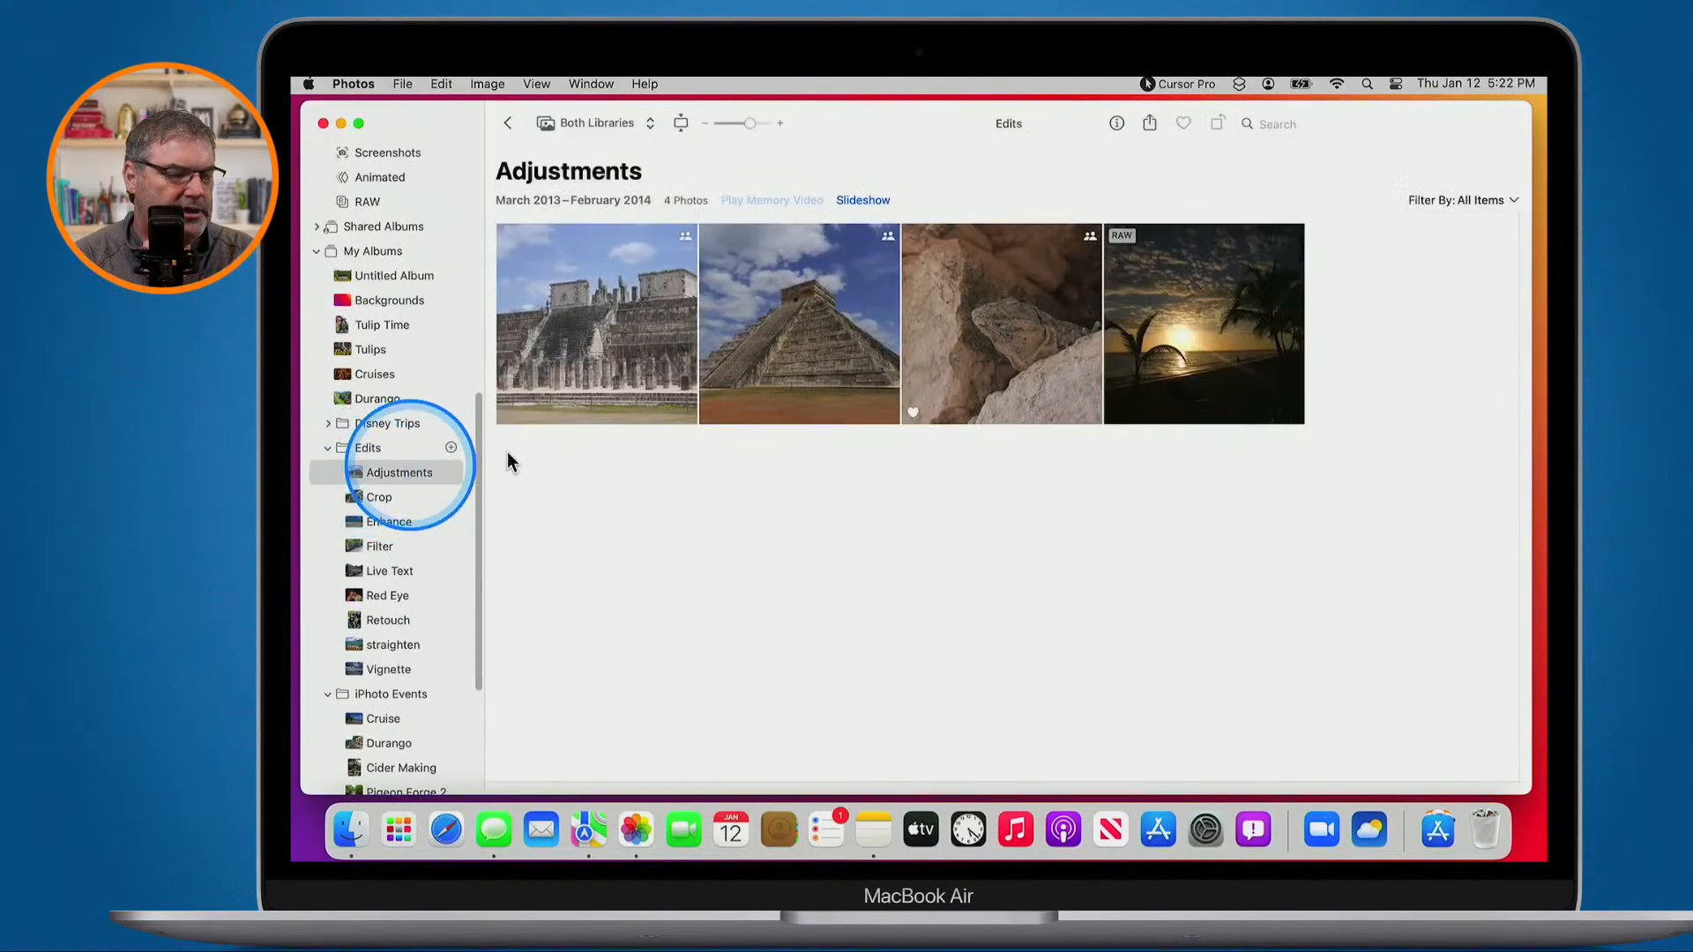
left_click(781, 335)
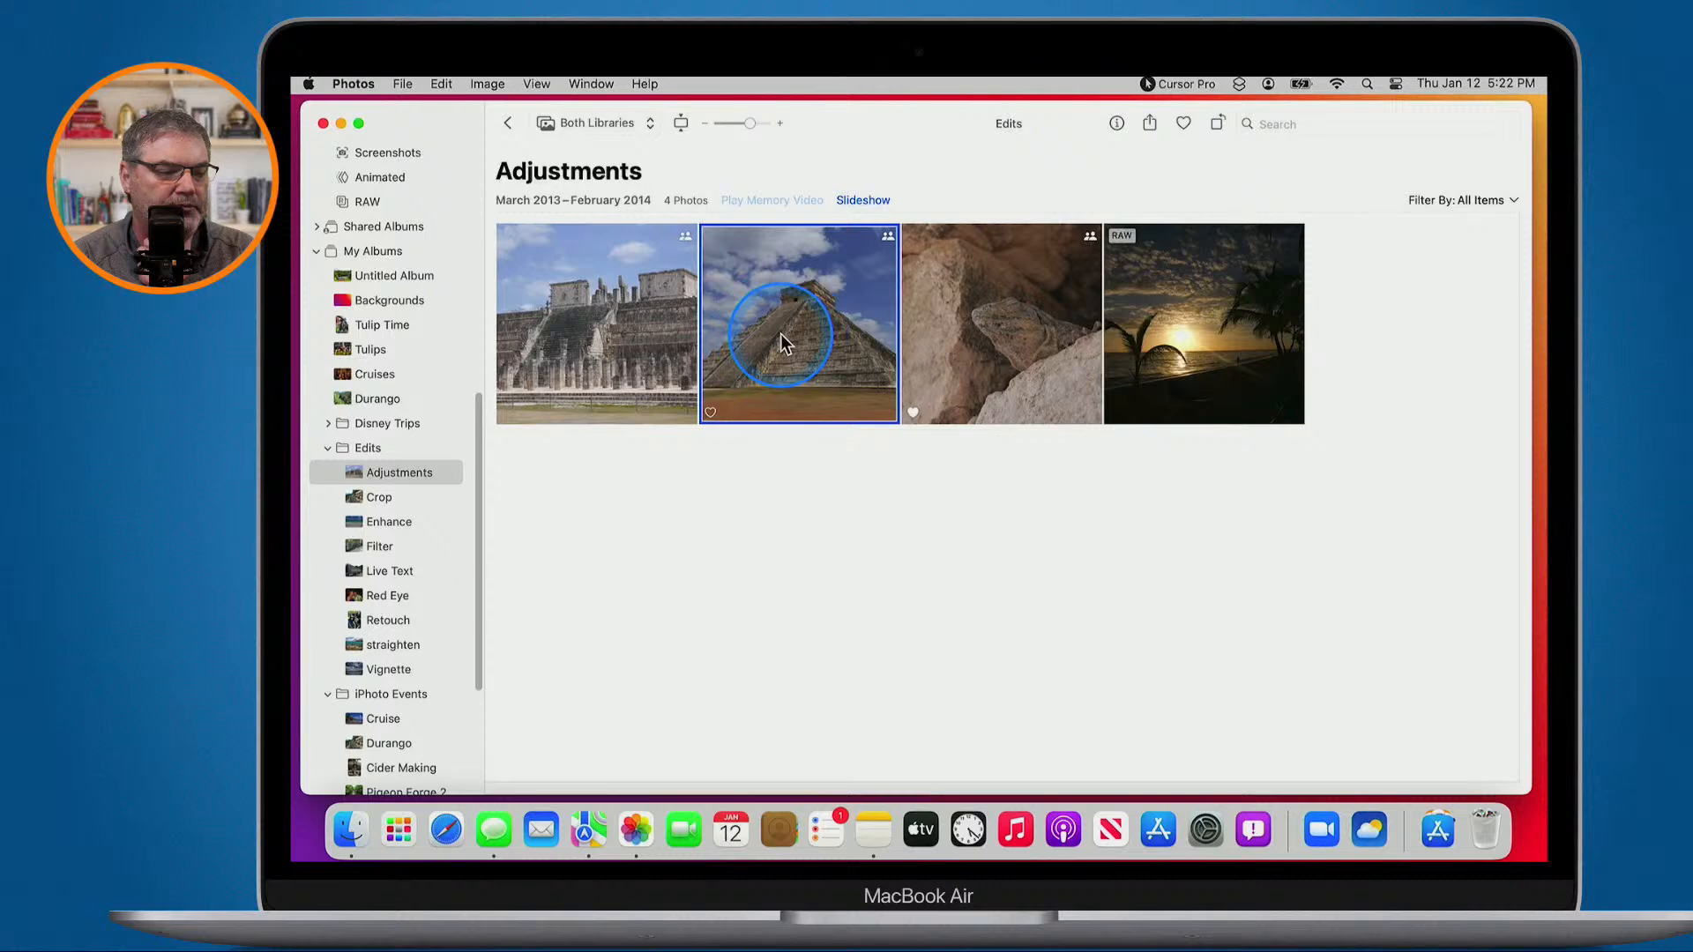
double_click(782, 335)
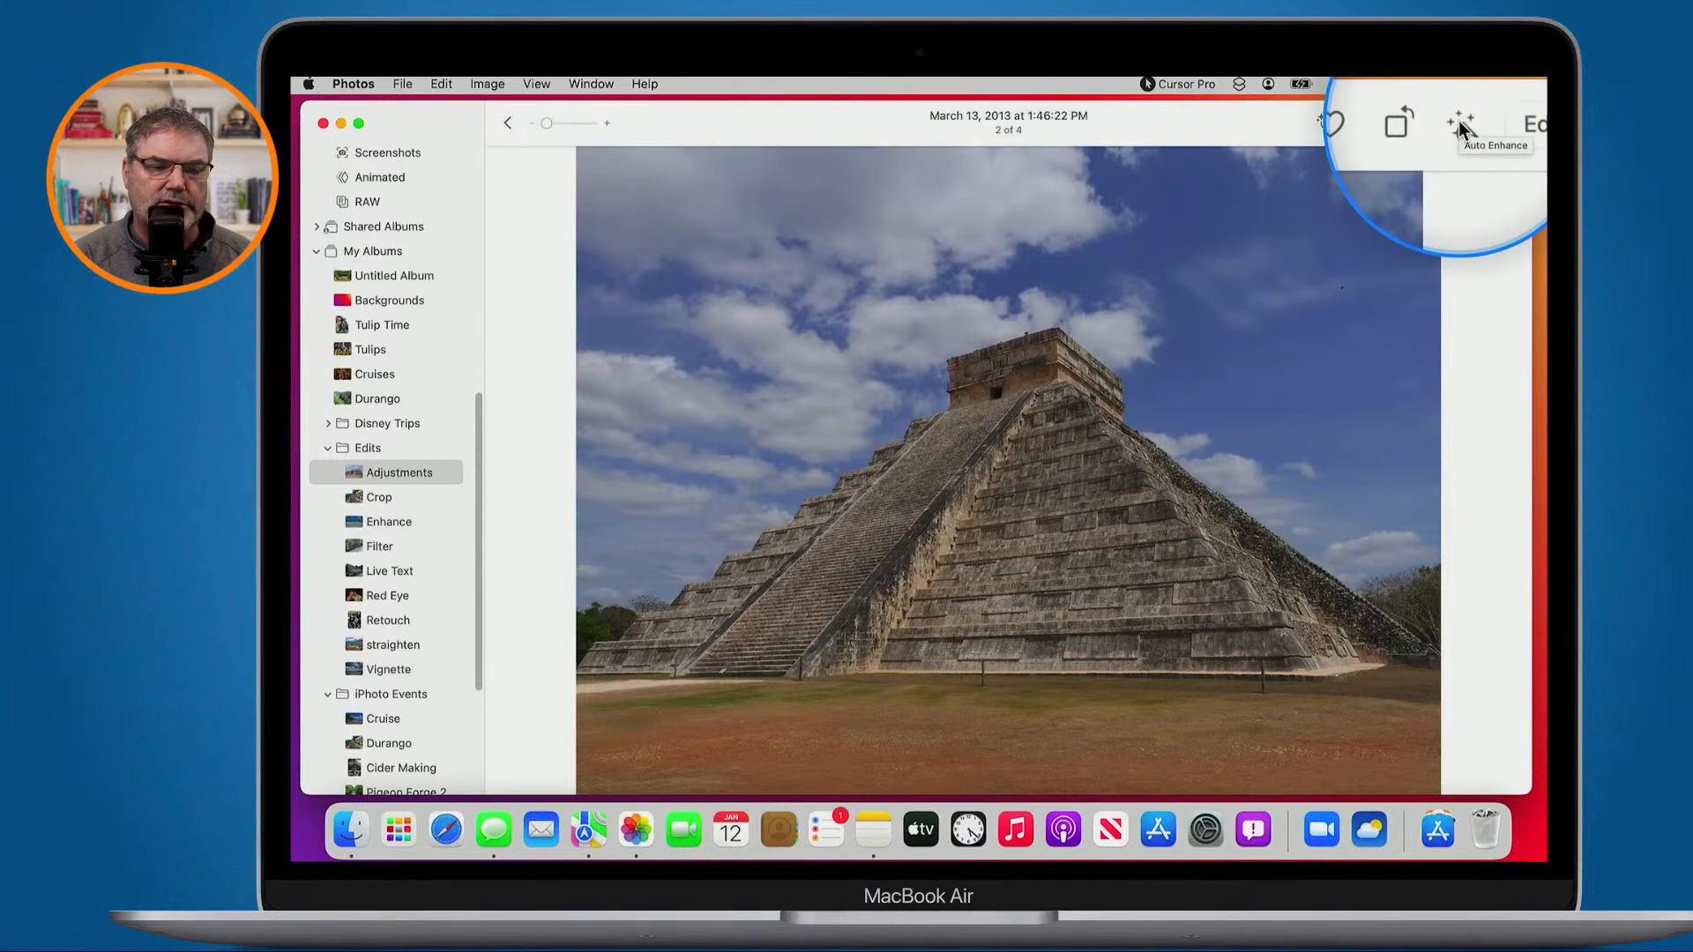
Auto-enhance the pyramid photo, switching the enhancement off and on again to compare the versions
left_click(1461, 125)
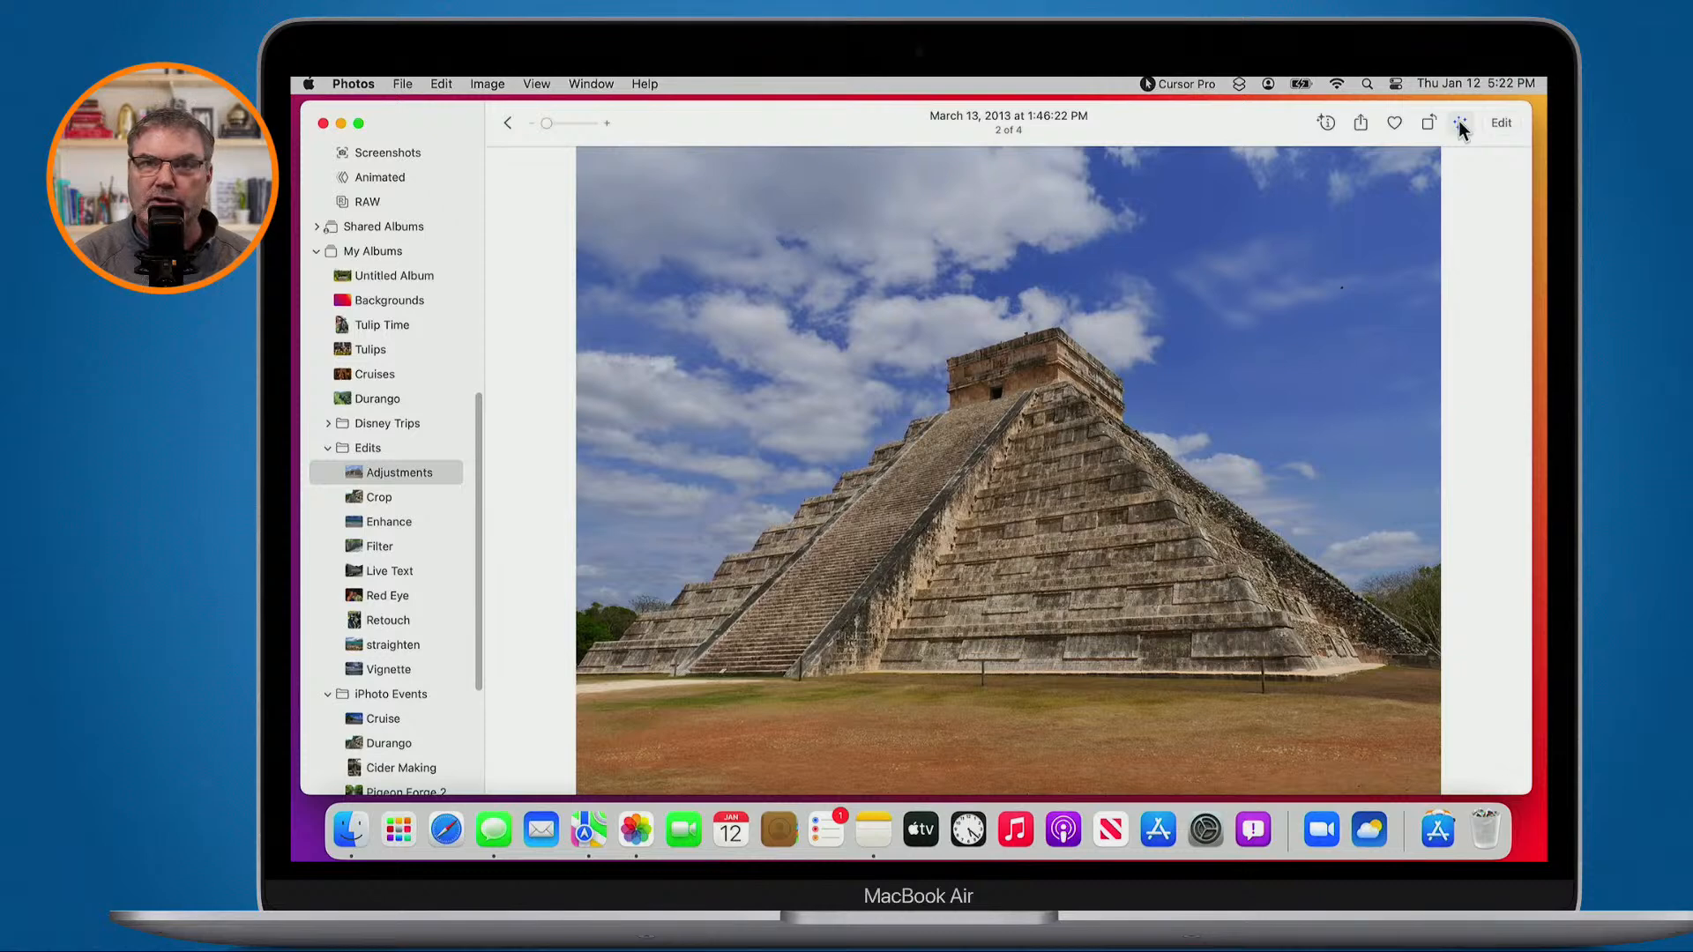
left_click(1459, 124)
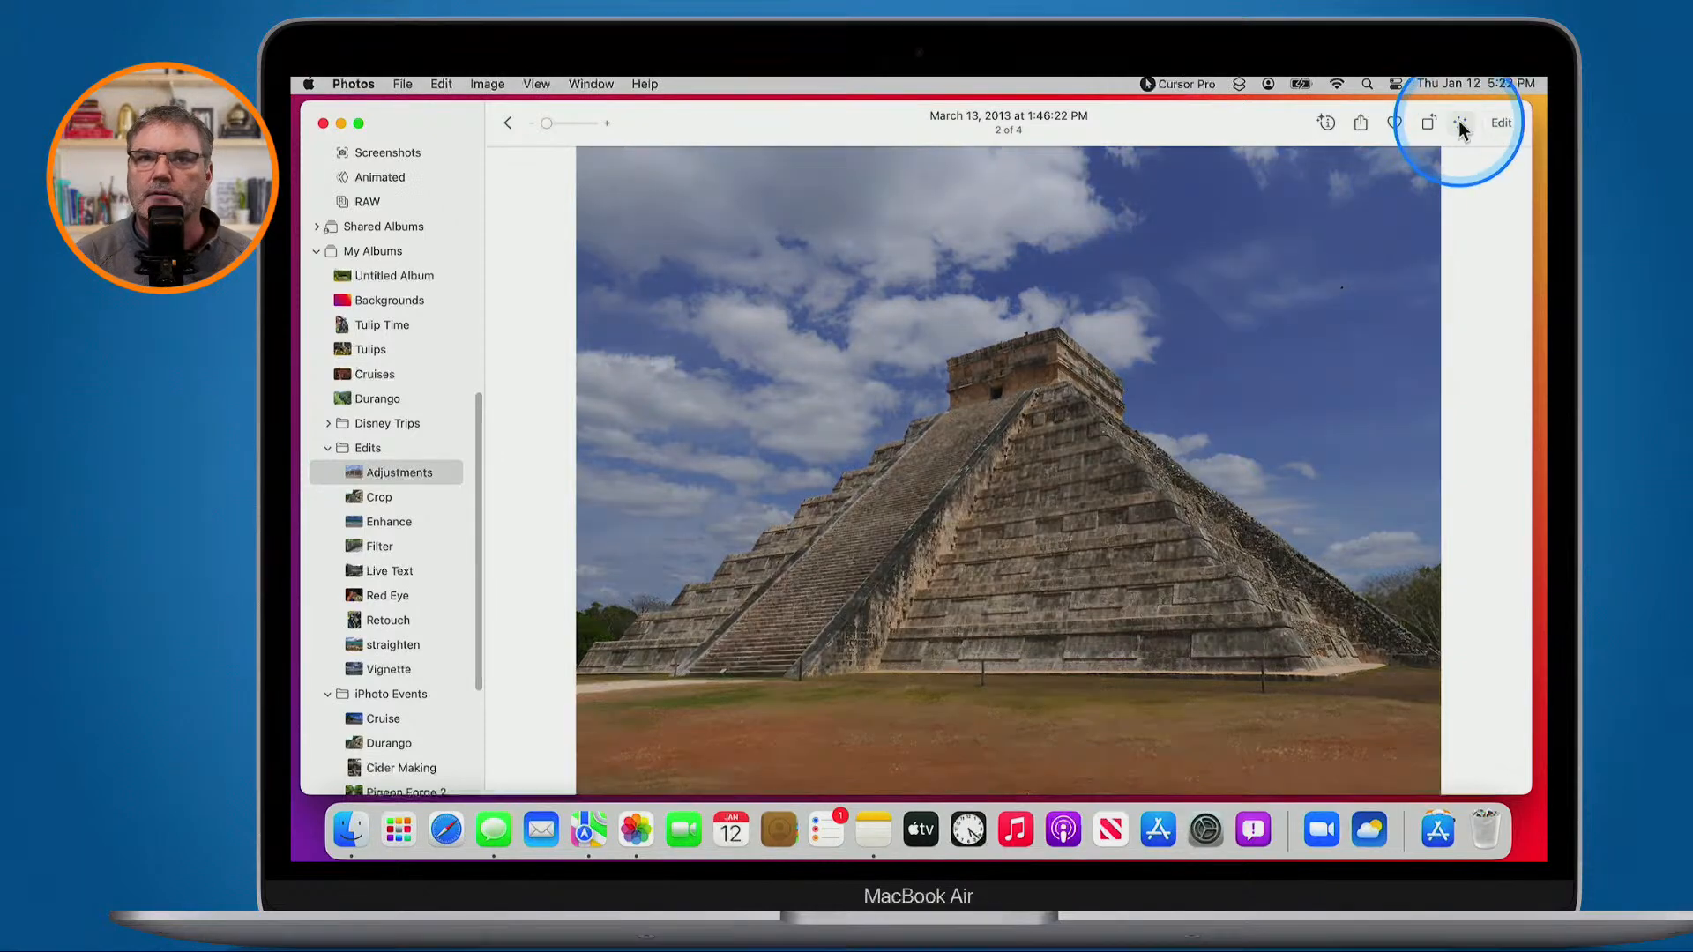
left_click(1458, 122)
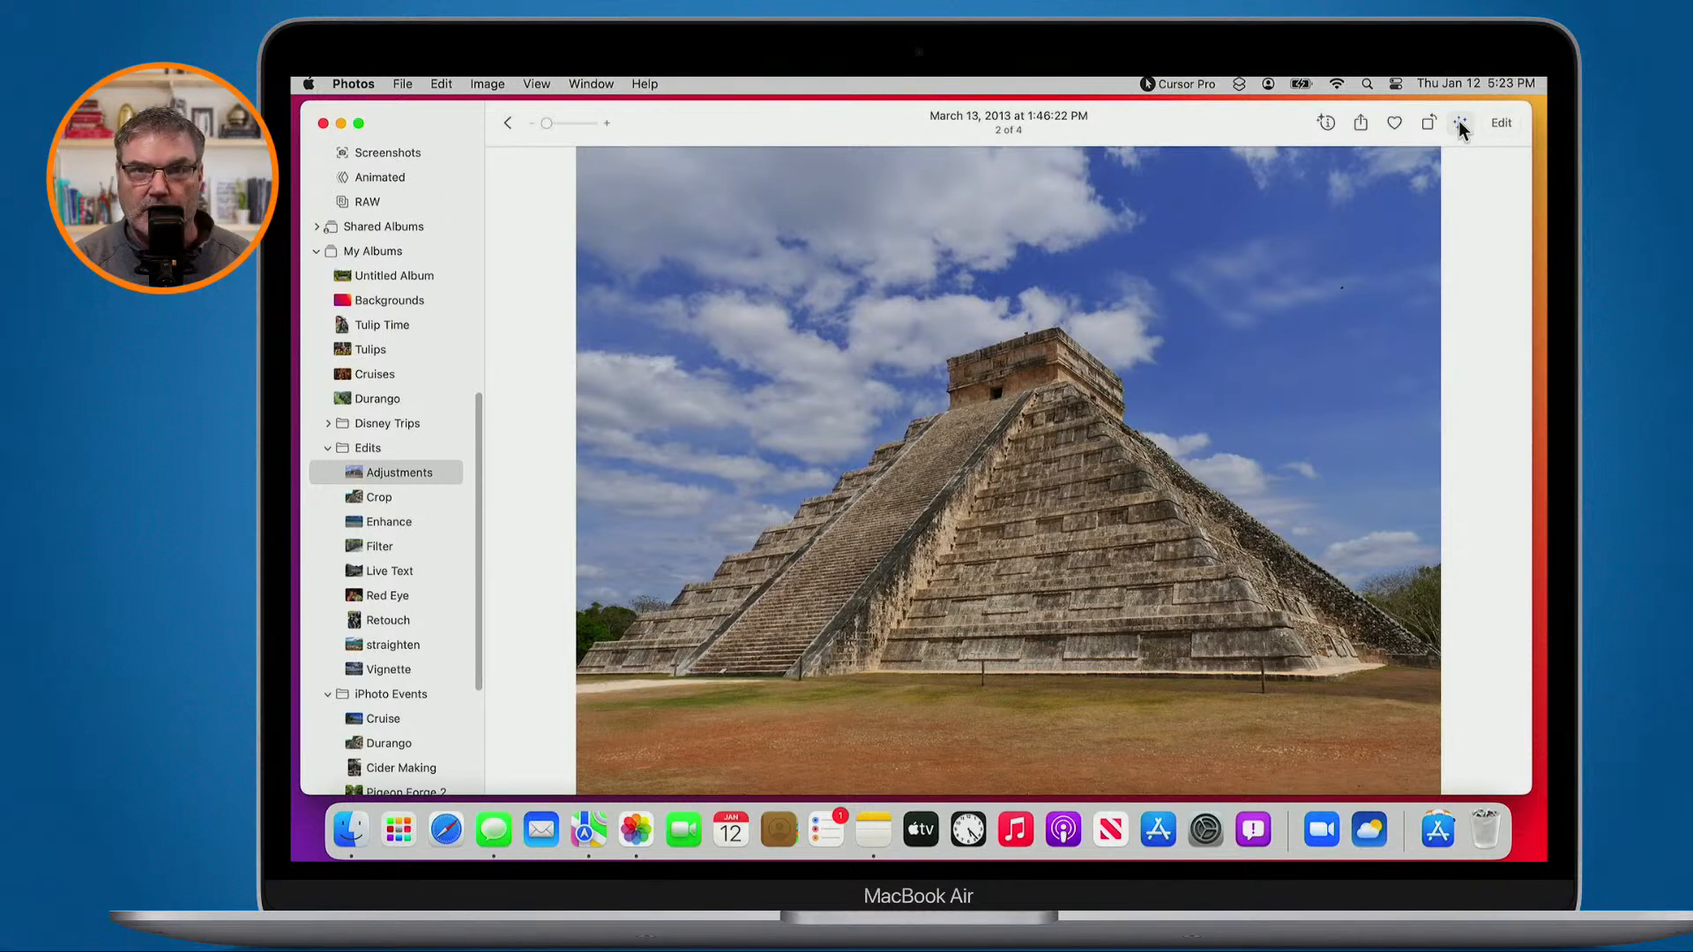
Open the pyramid photo for editing and examine the tonal distribution in its histogram
left_click(1497, 123)
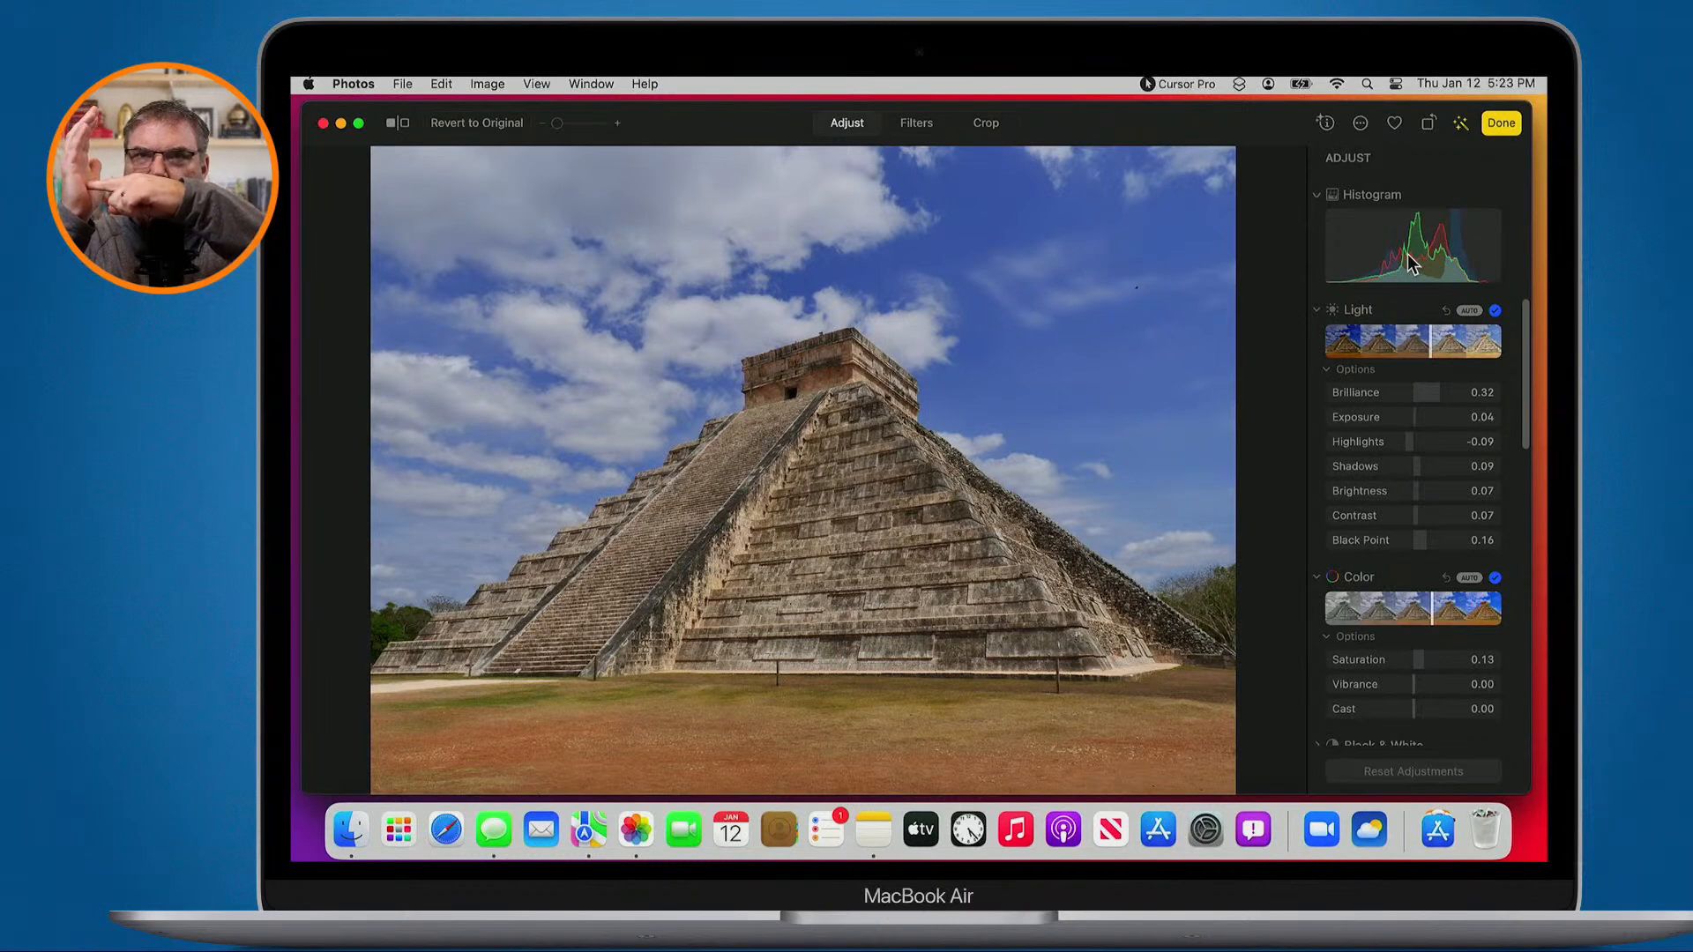
key("ctrl")
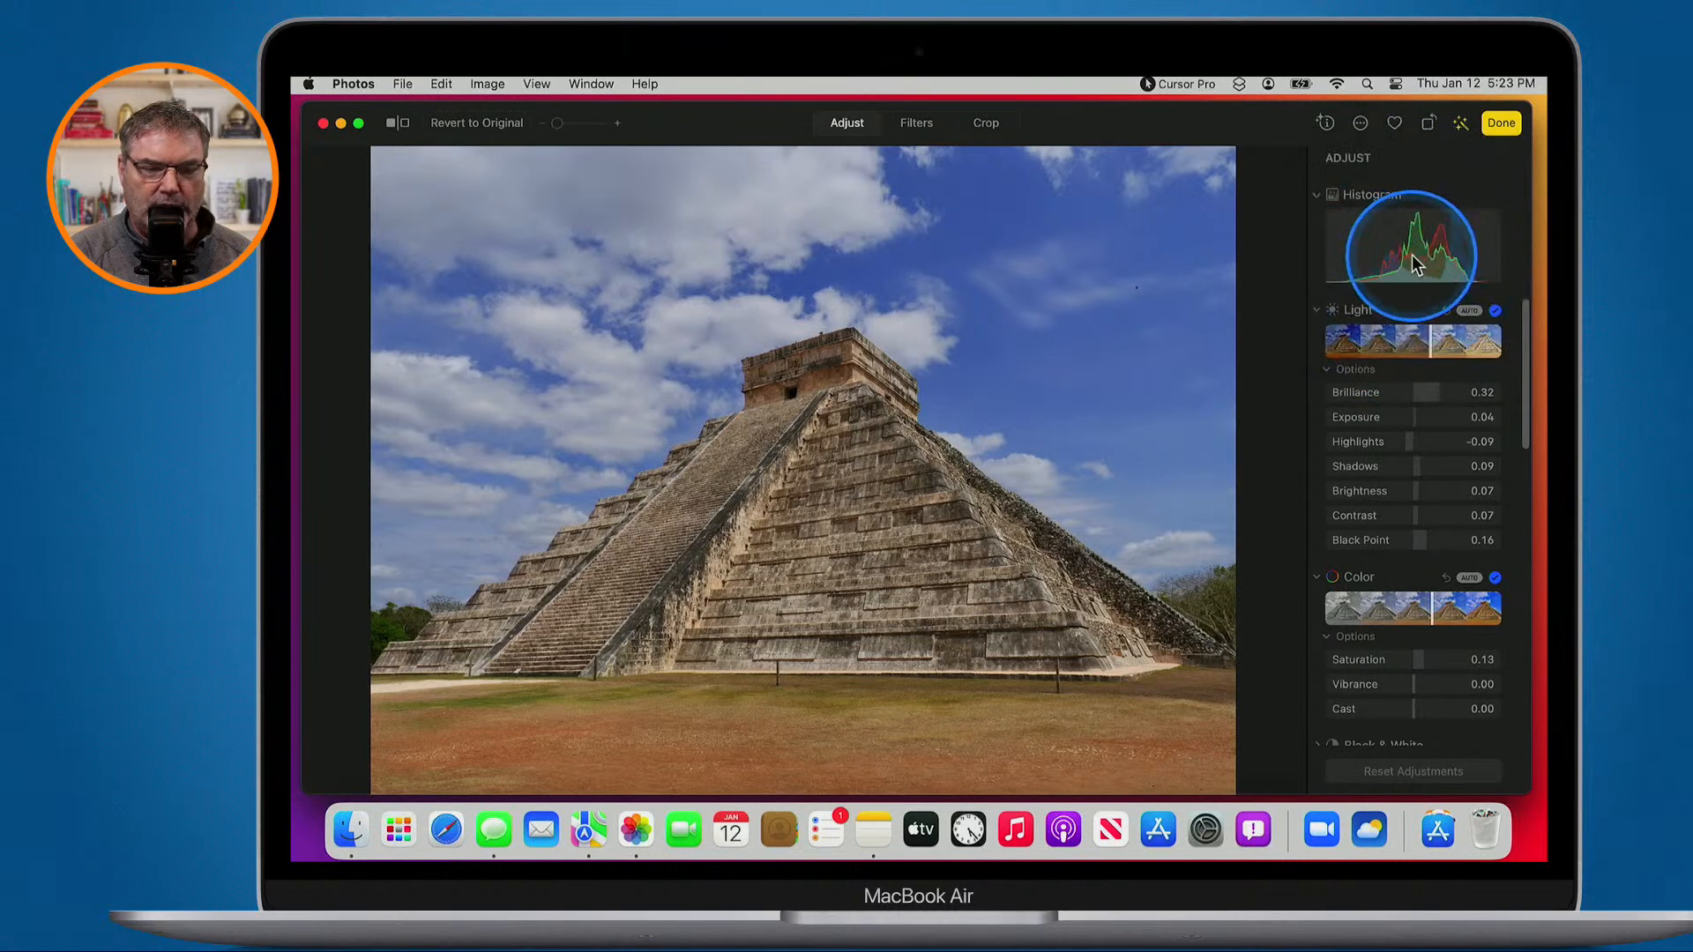
key("ctrl")
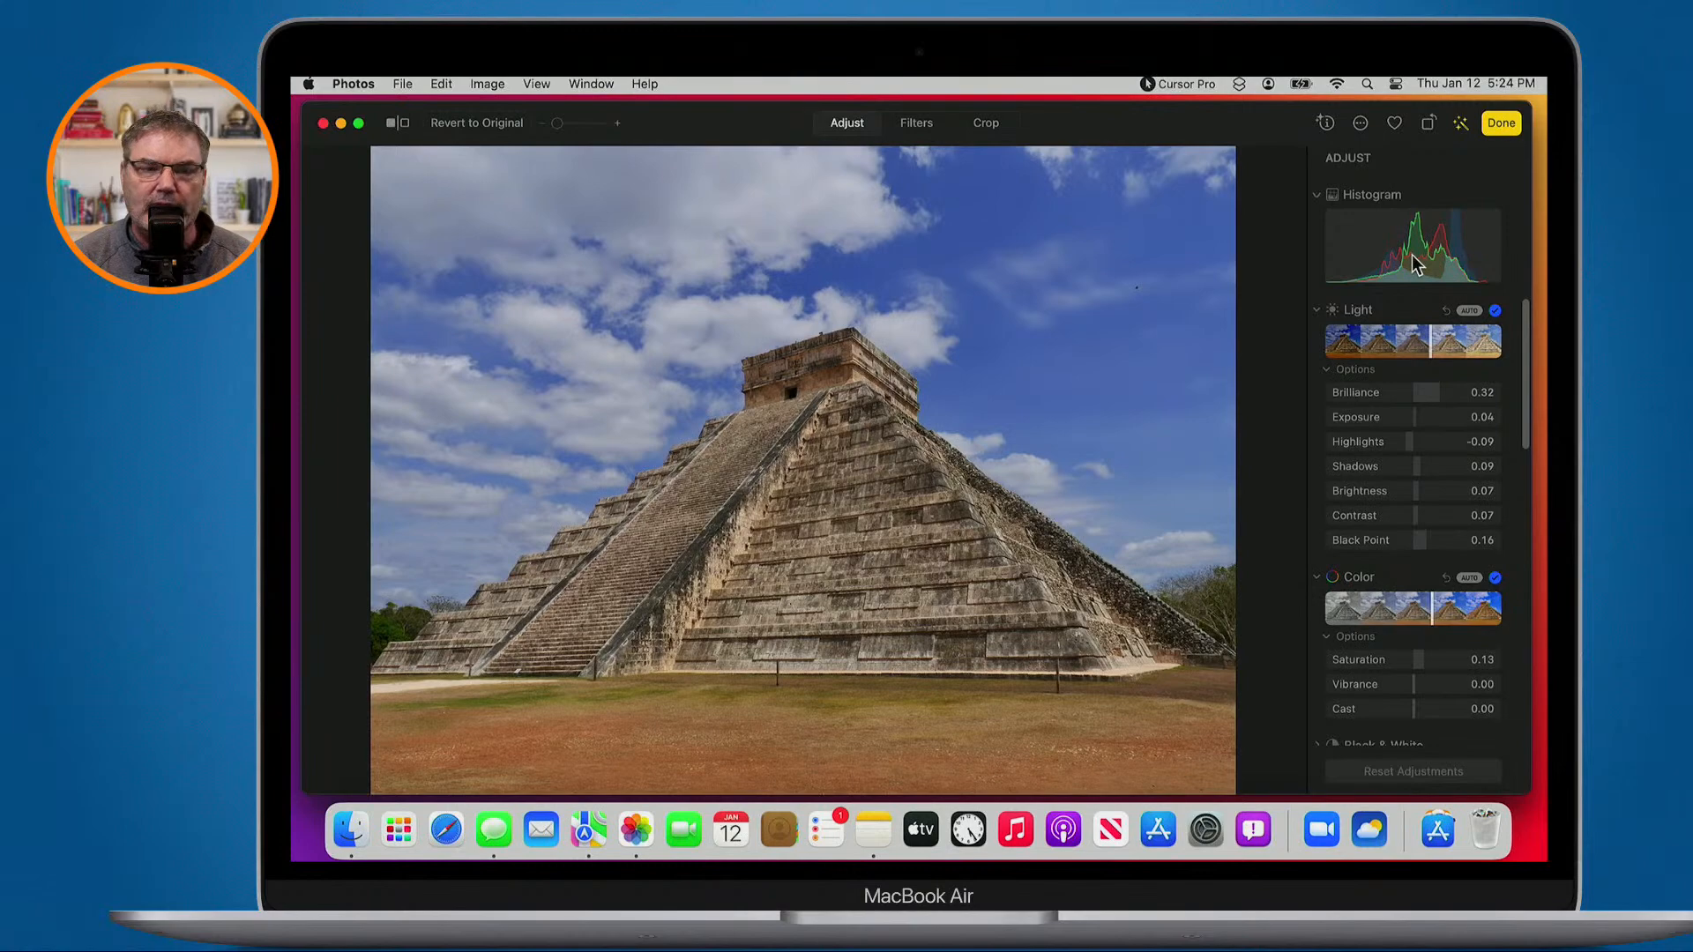
Switch Auto Enhance off and on twice to compare the pyramid photo's histogram, leaving the enhancement on
left_click(1460, 128)
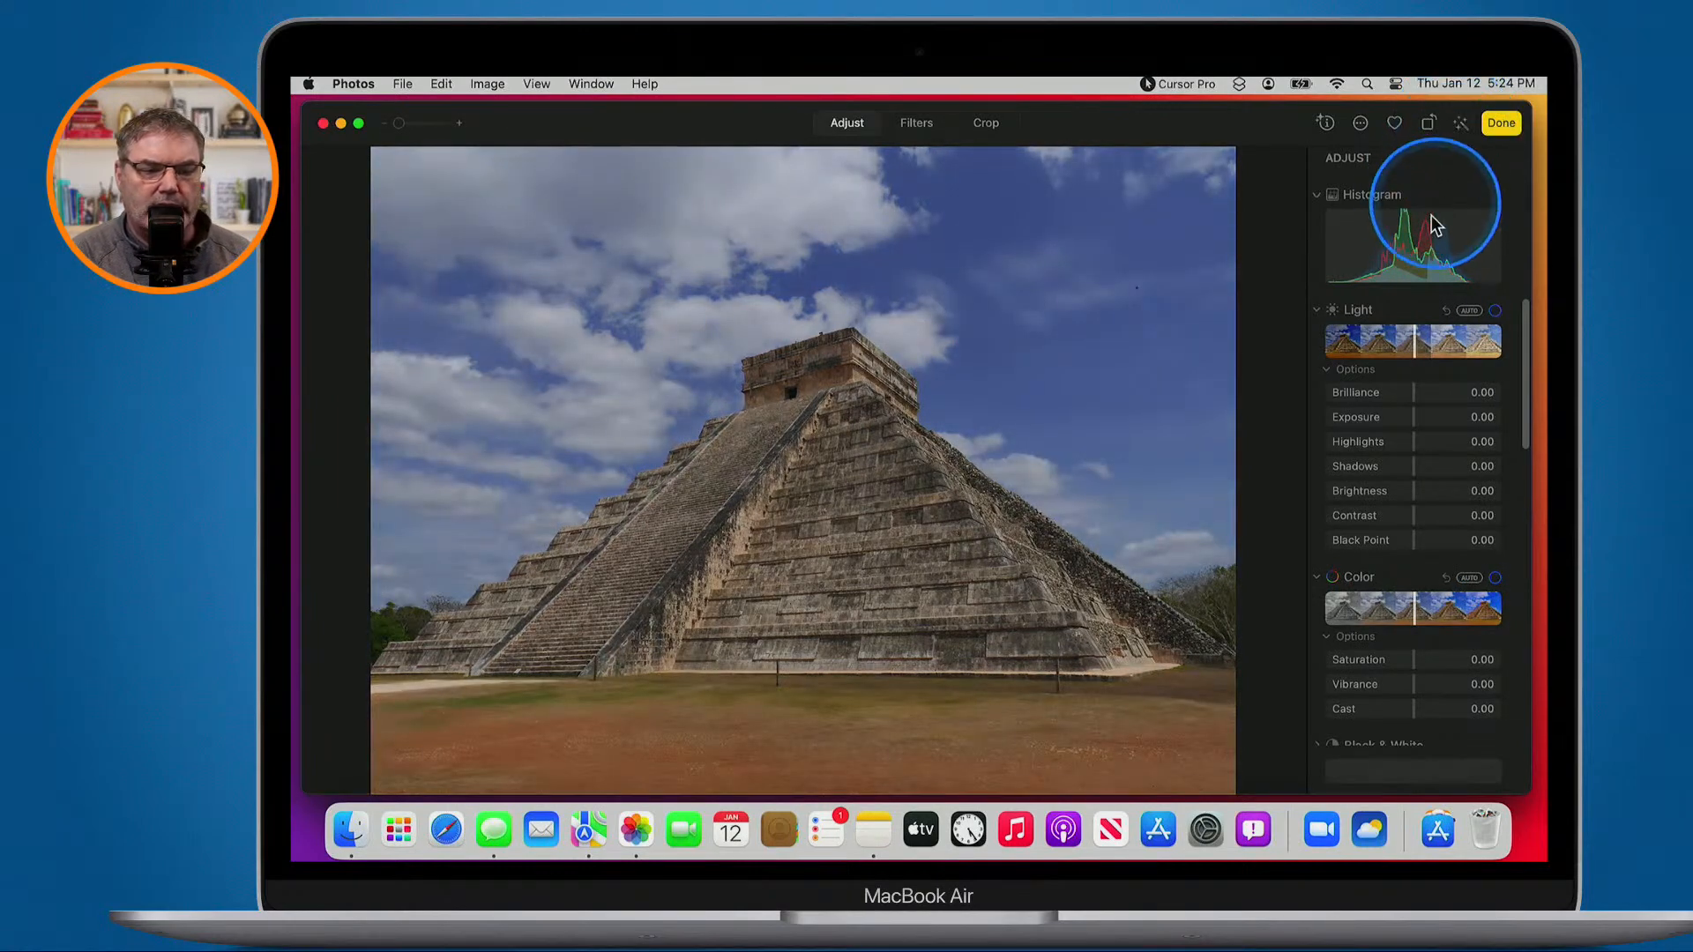
key("ctrl")
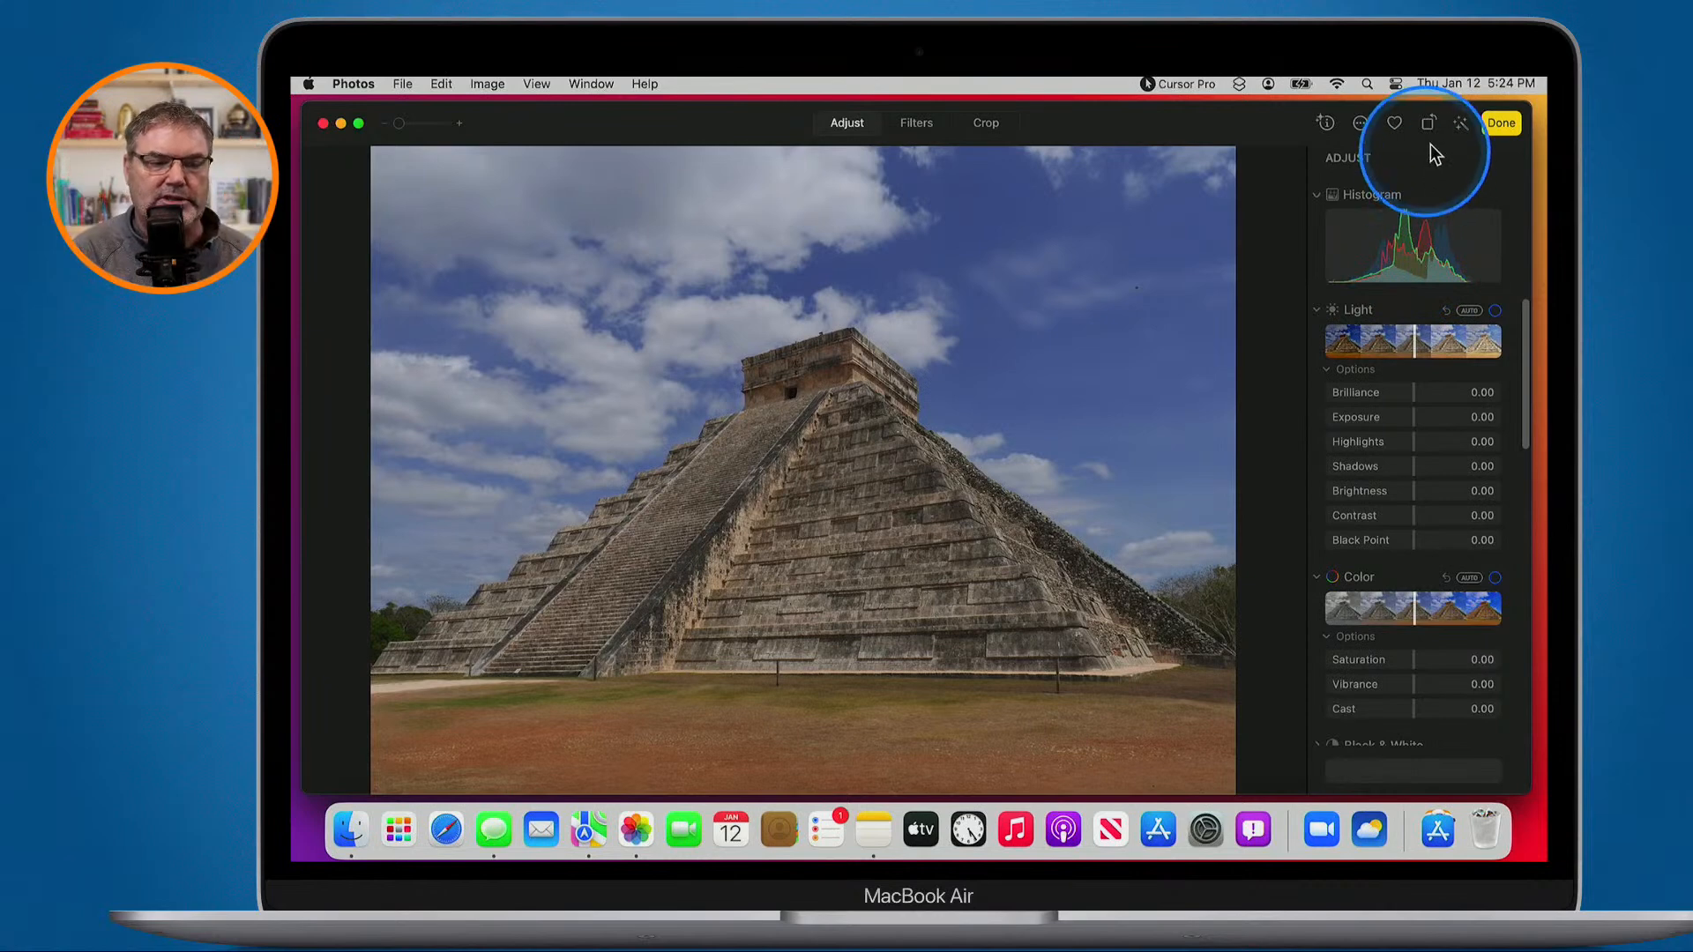
left_click(1461, 124)
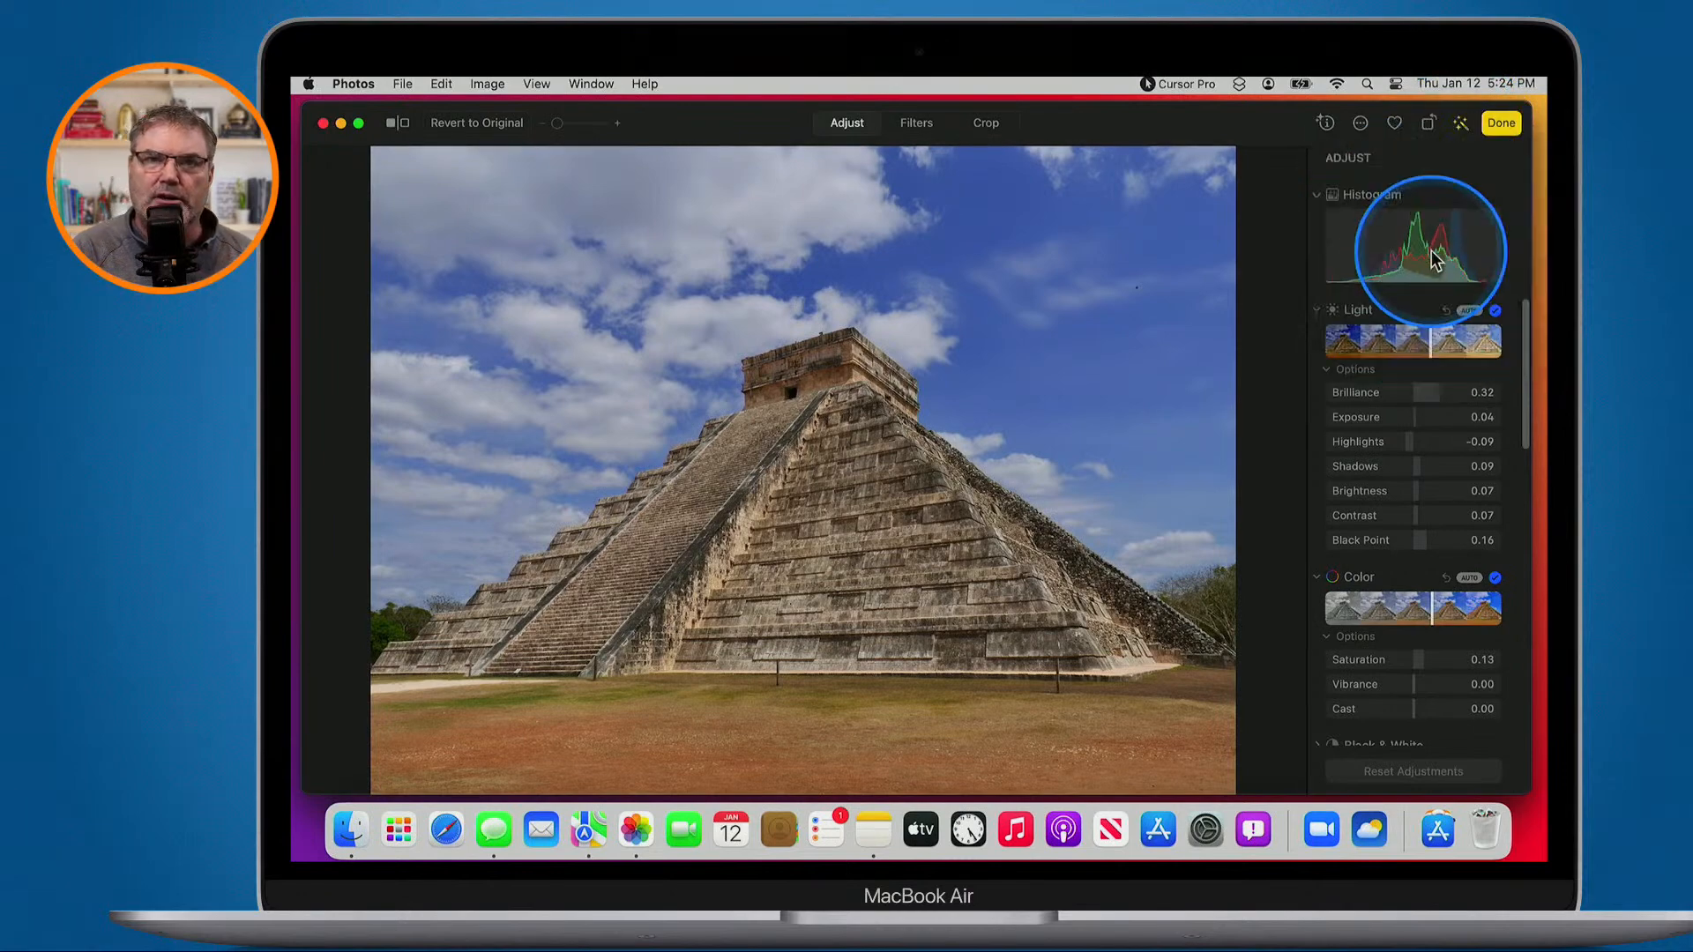
left_click(1459, 126)
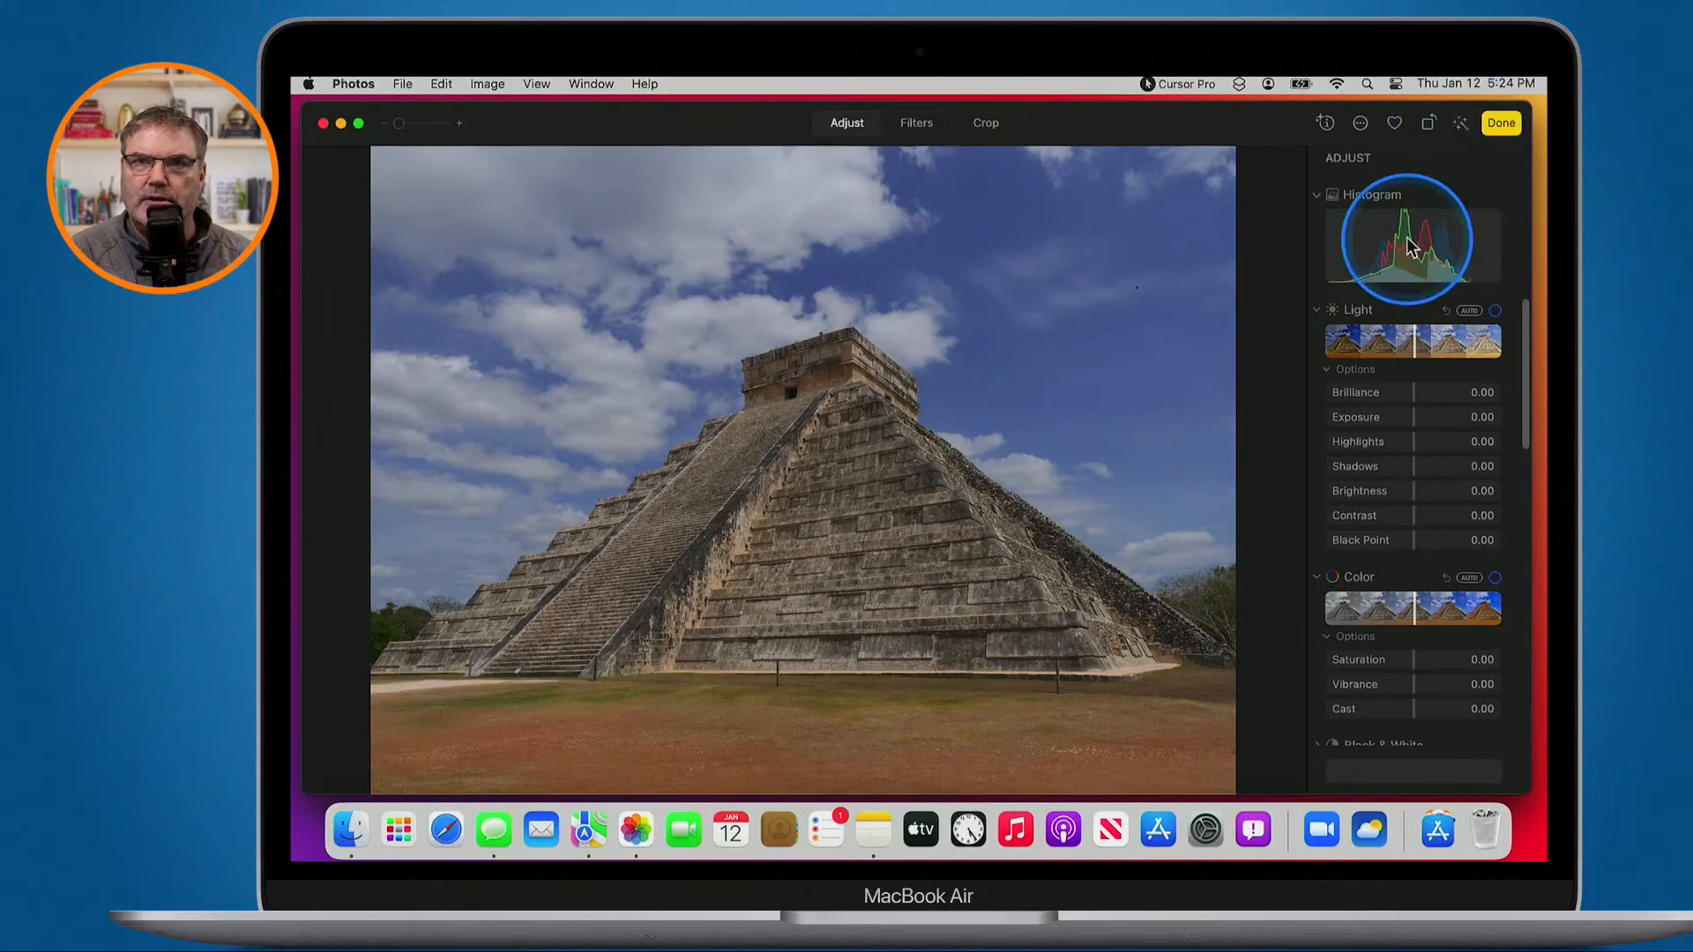
left_click(1463, 128)
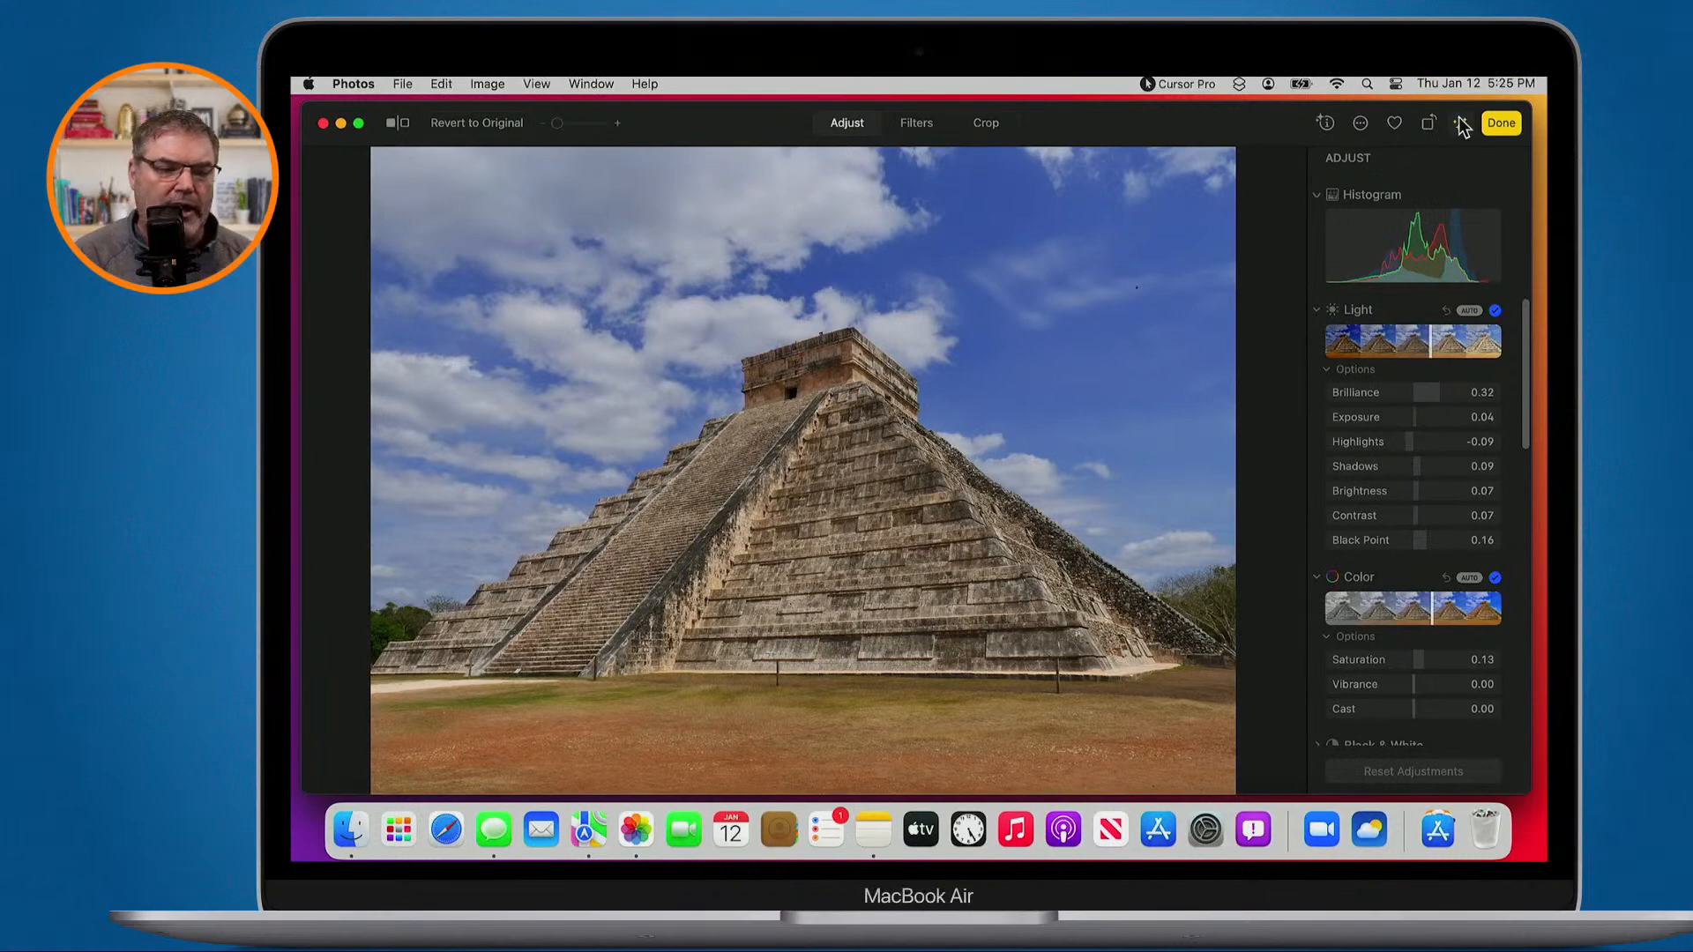
Save the auto-enhanced pyramid photo and reopen it for editing
left_click(1499, 124)
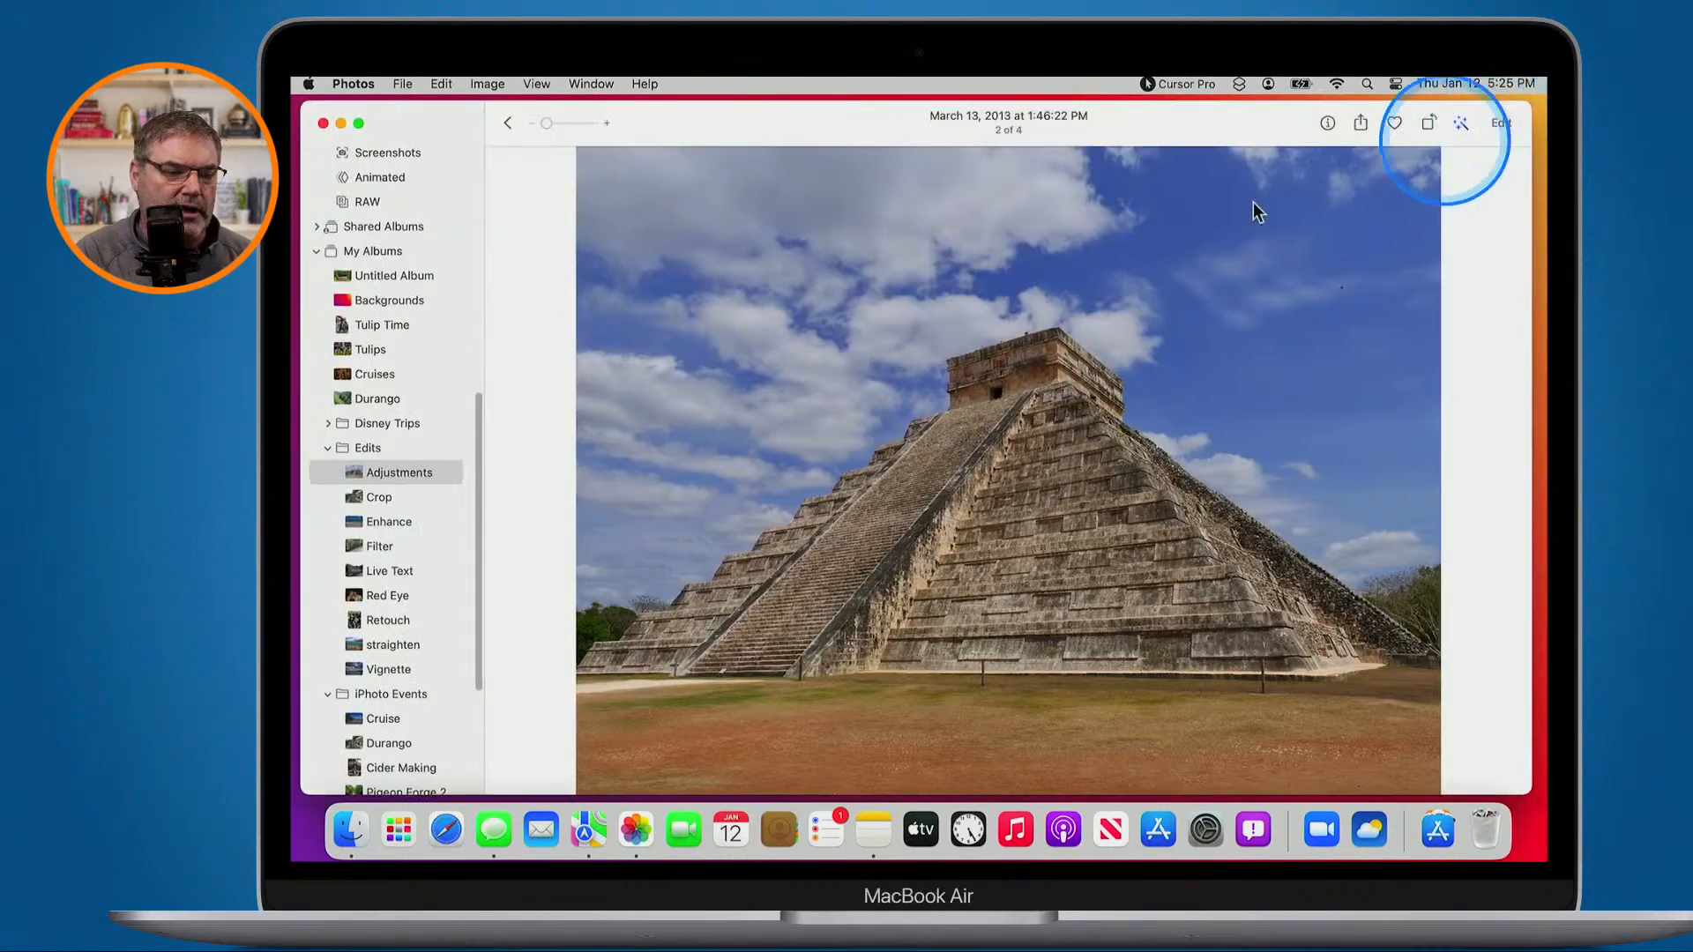
left_click(1499, 123)
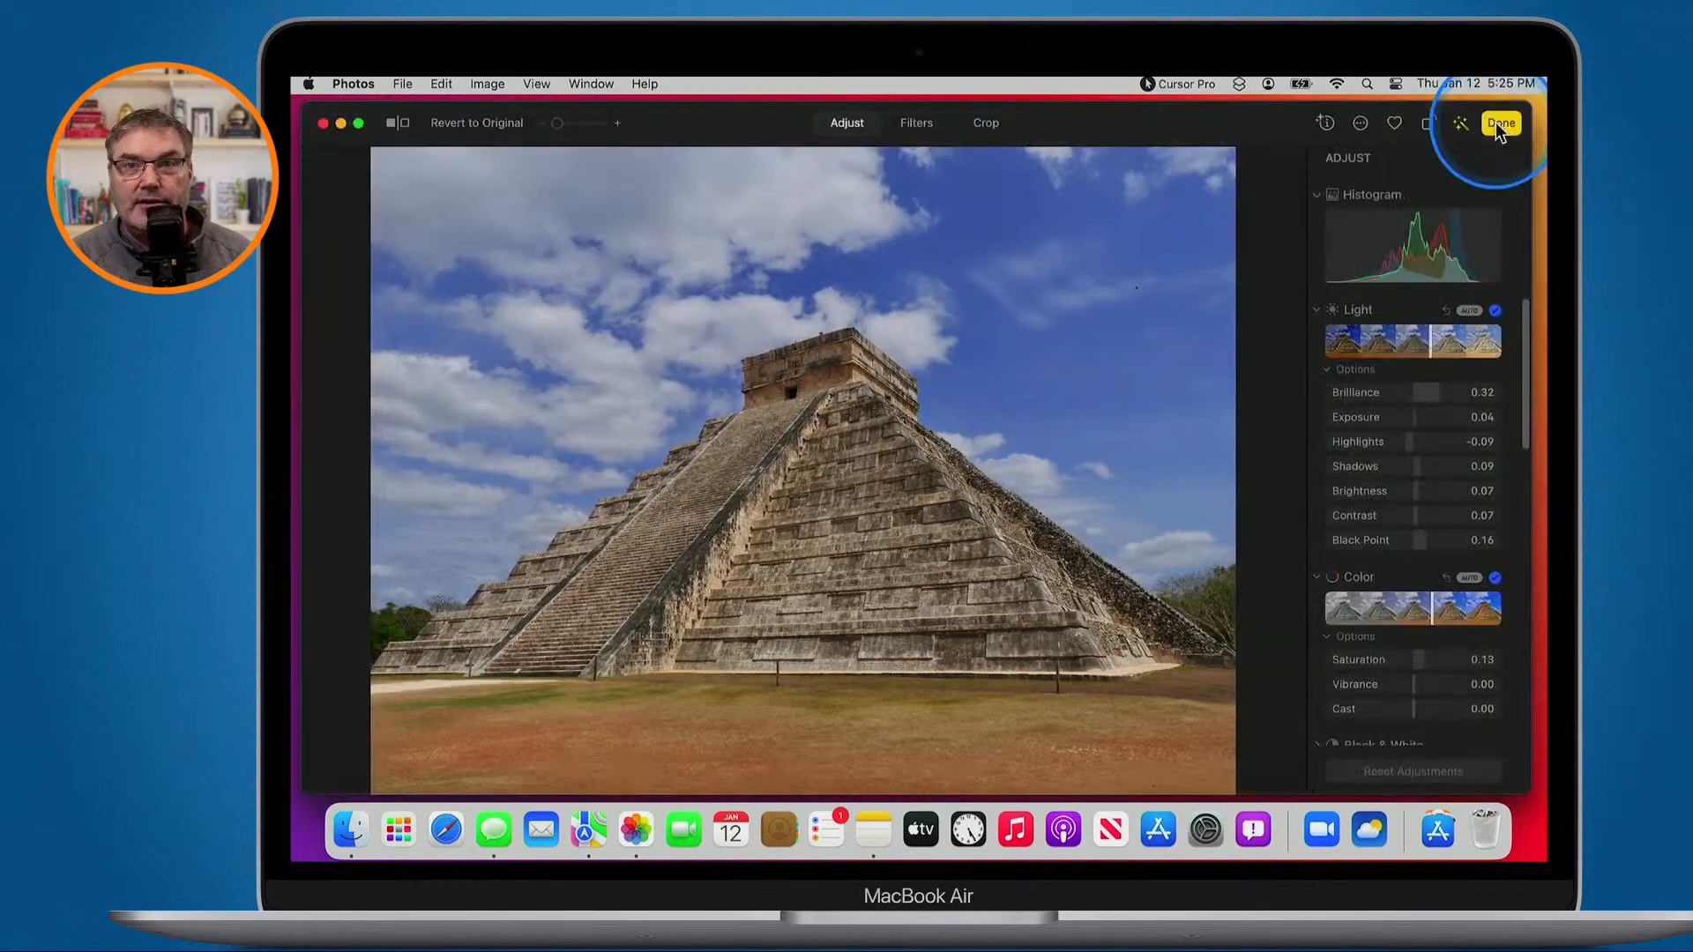
Finish editing the pyramid photo and open the temple ruins photo with the stone columns for editing
left_click(1499, 124)
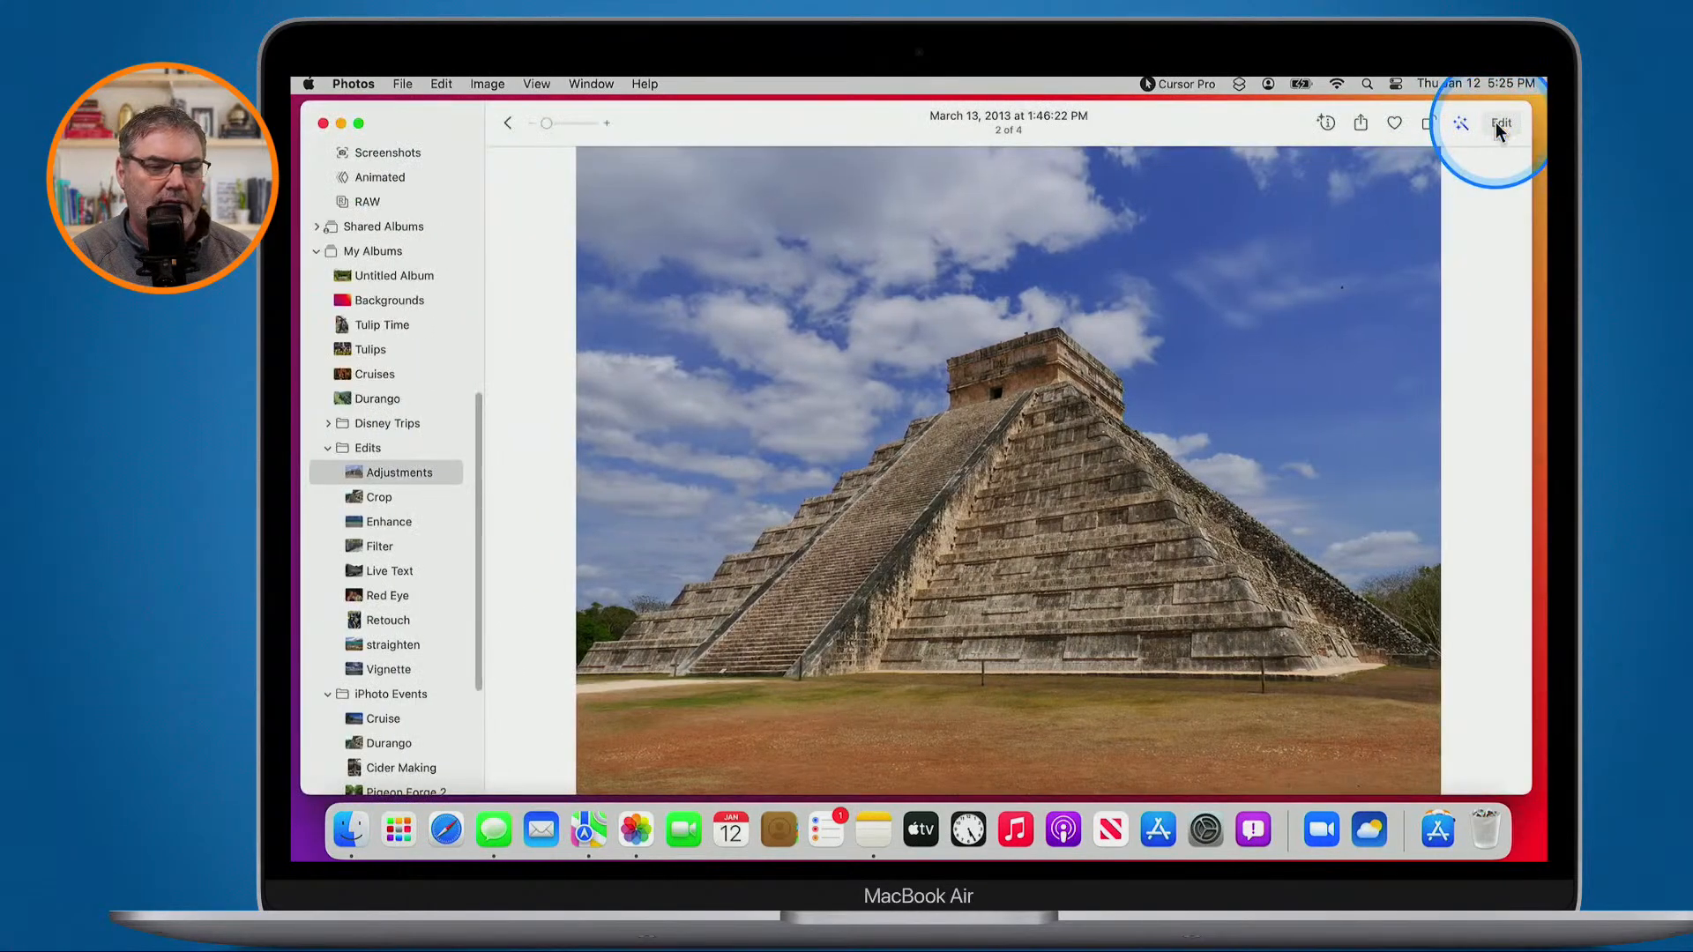
key("Right")
left_click(1499, 123)
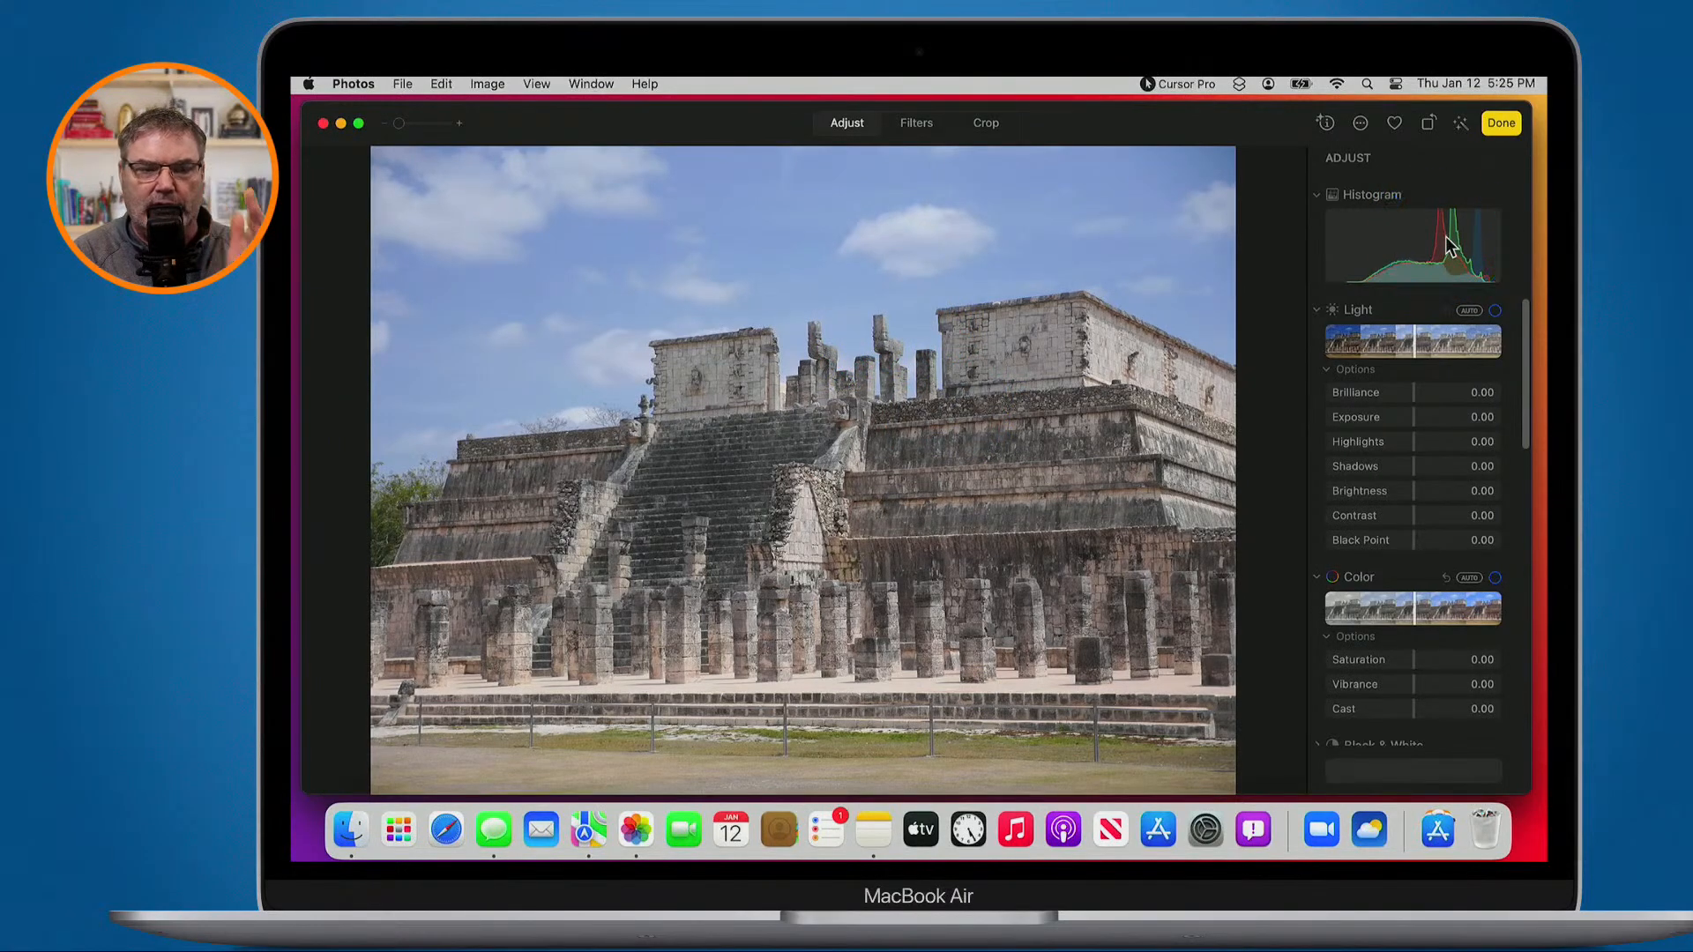
Auto-enhance the temple ruins photo, switch the enhancement off and on twice to compare, and save it enhanced
left_click(1460, 124)
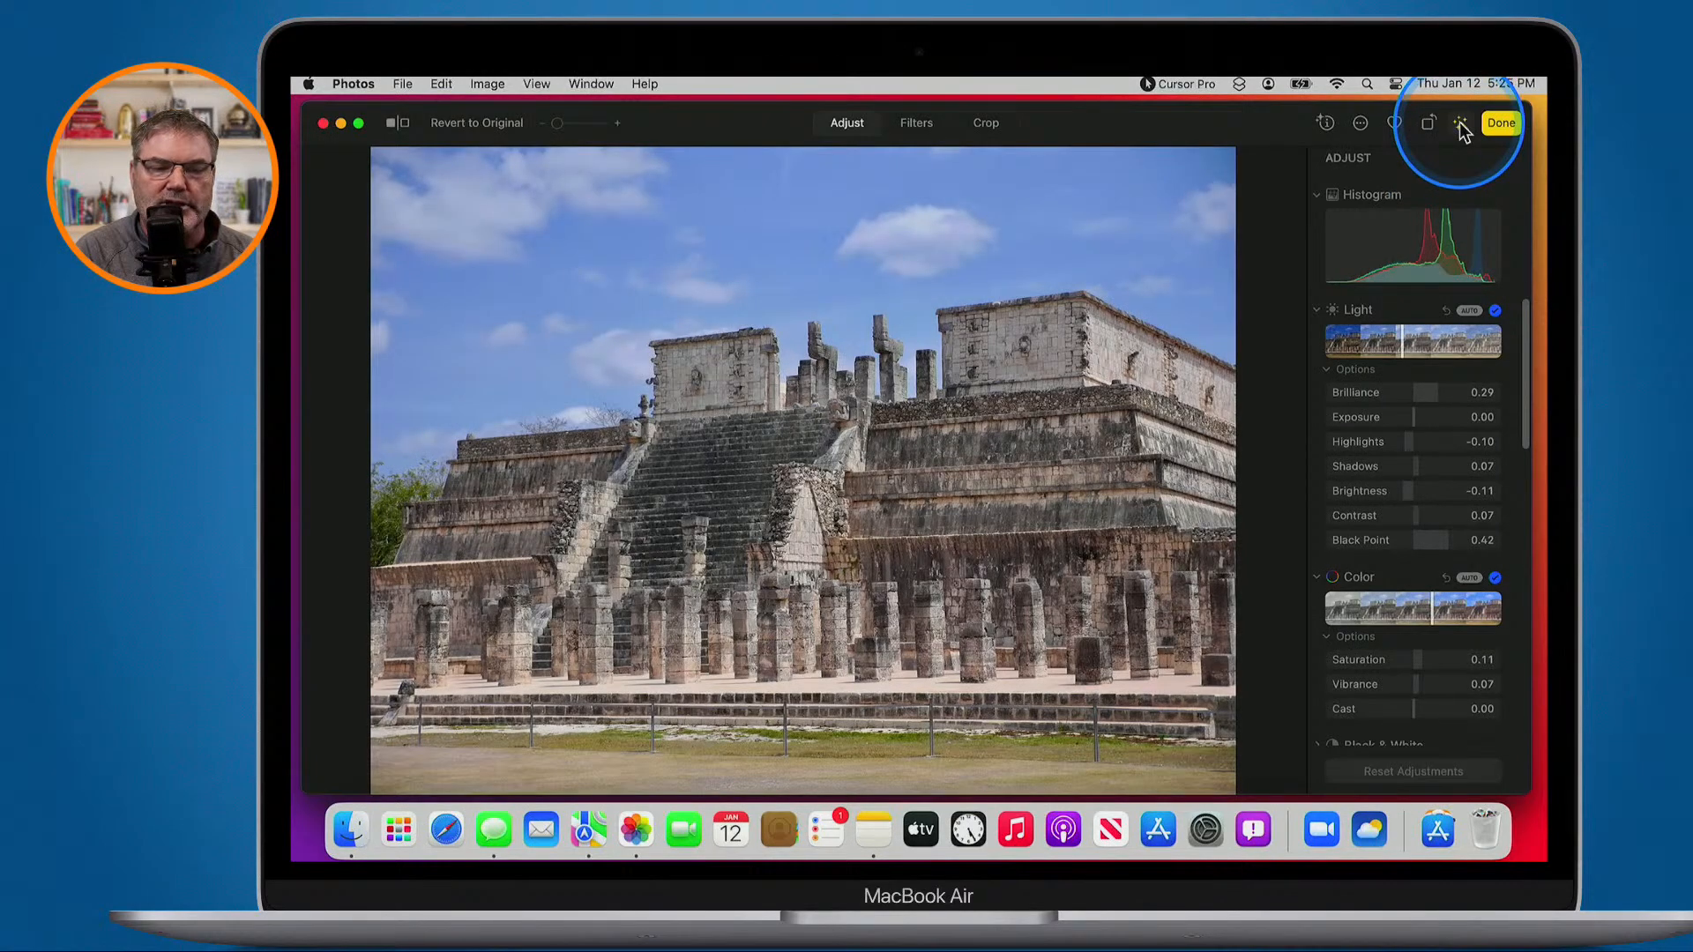
left_click(1461, 124)
left_click(1461, 124)
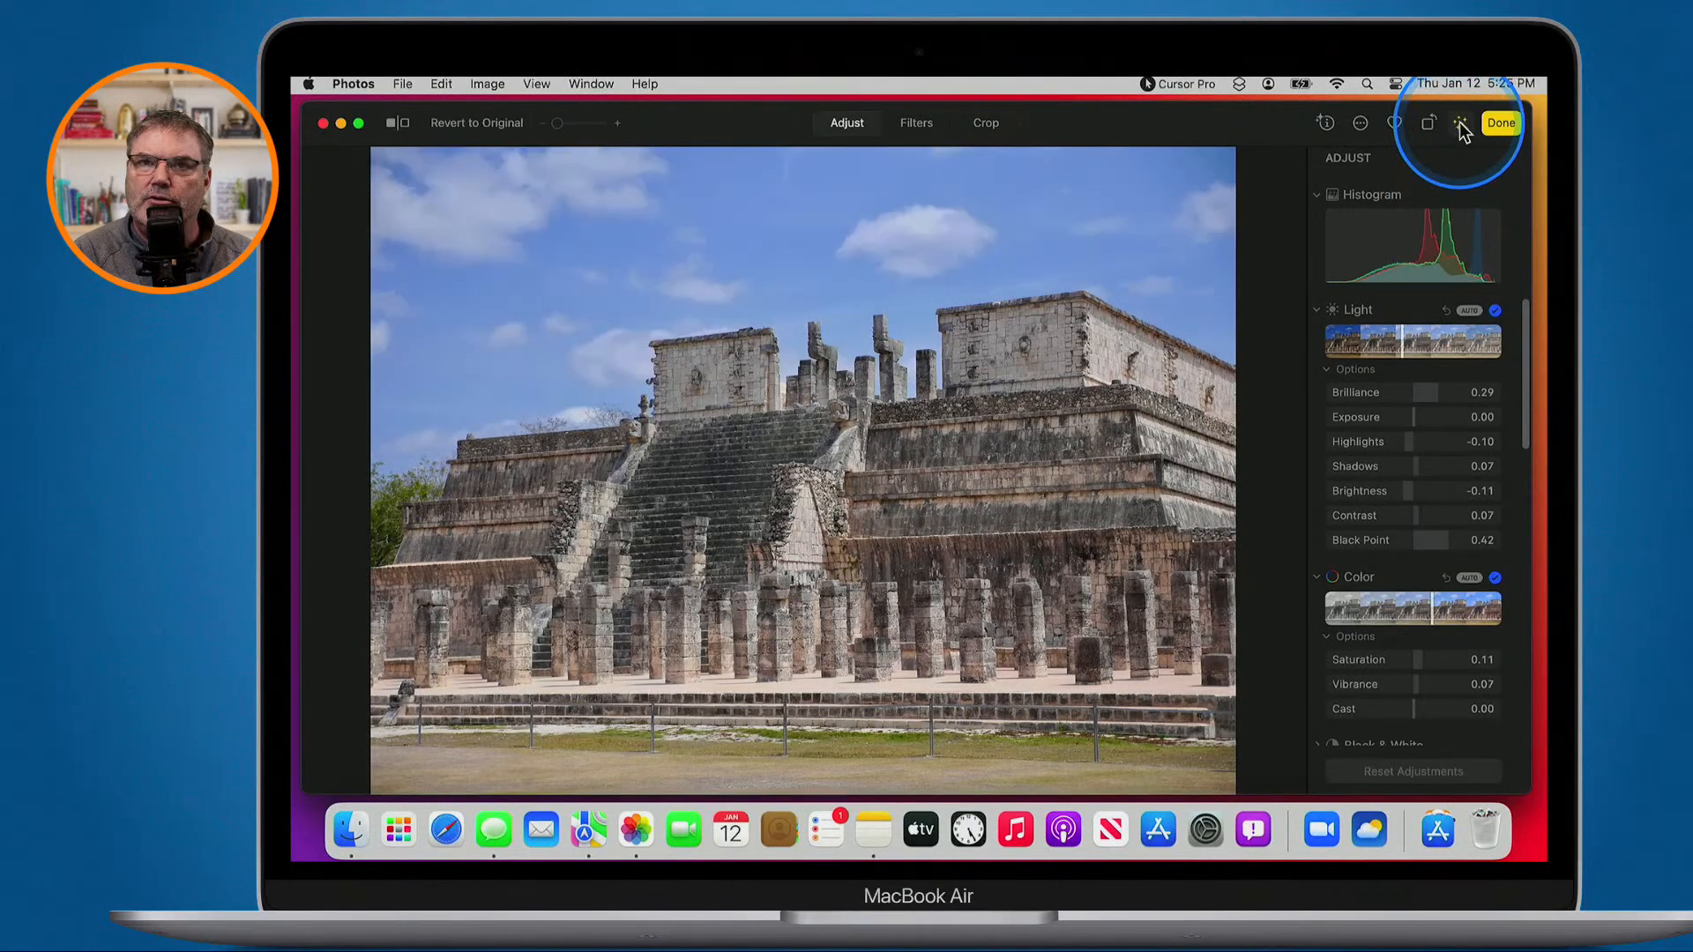
left_click(1460, 123)
left_click(1460, 123)
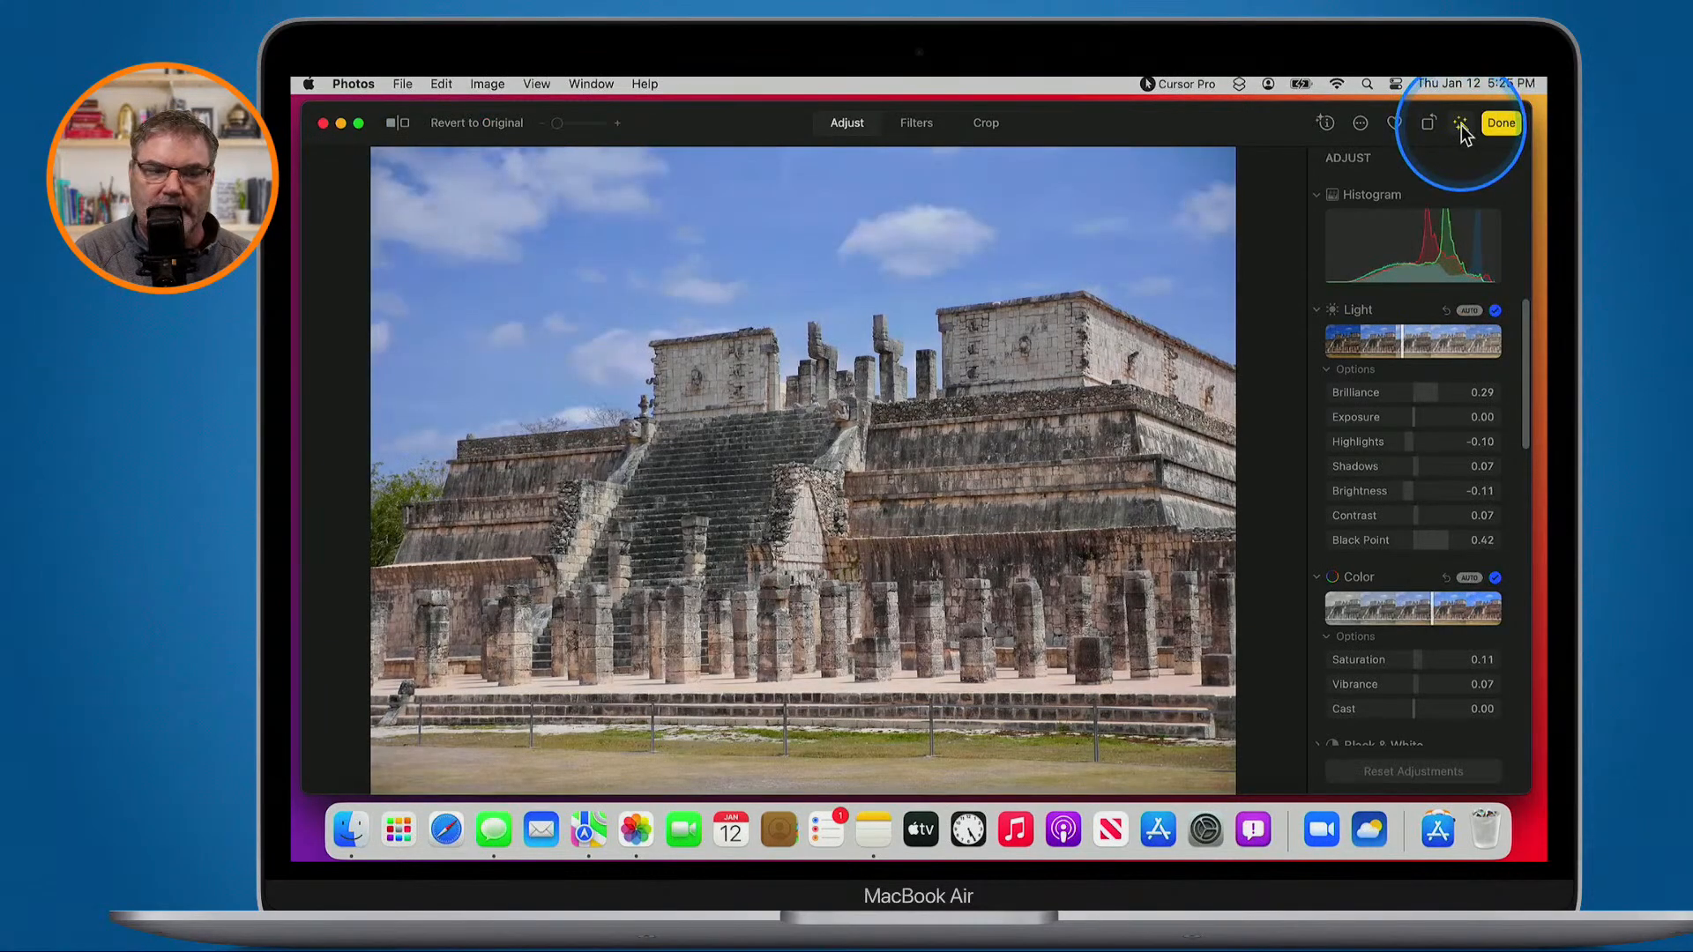
left_click(1499, 123)
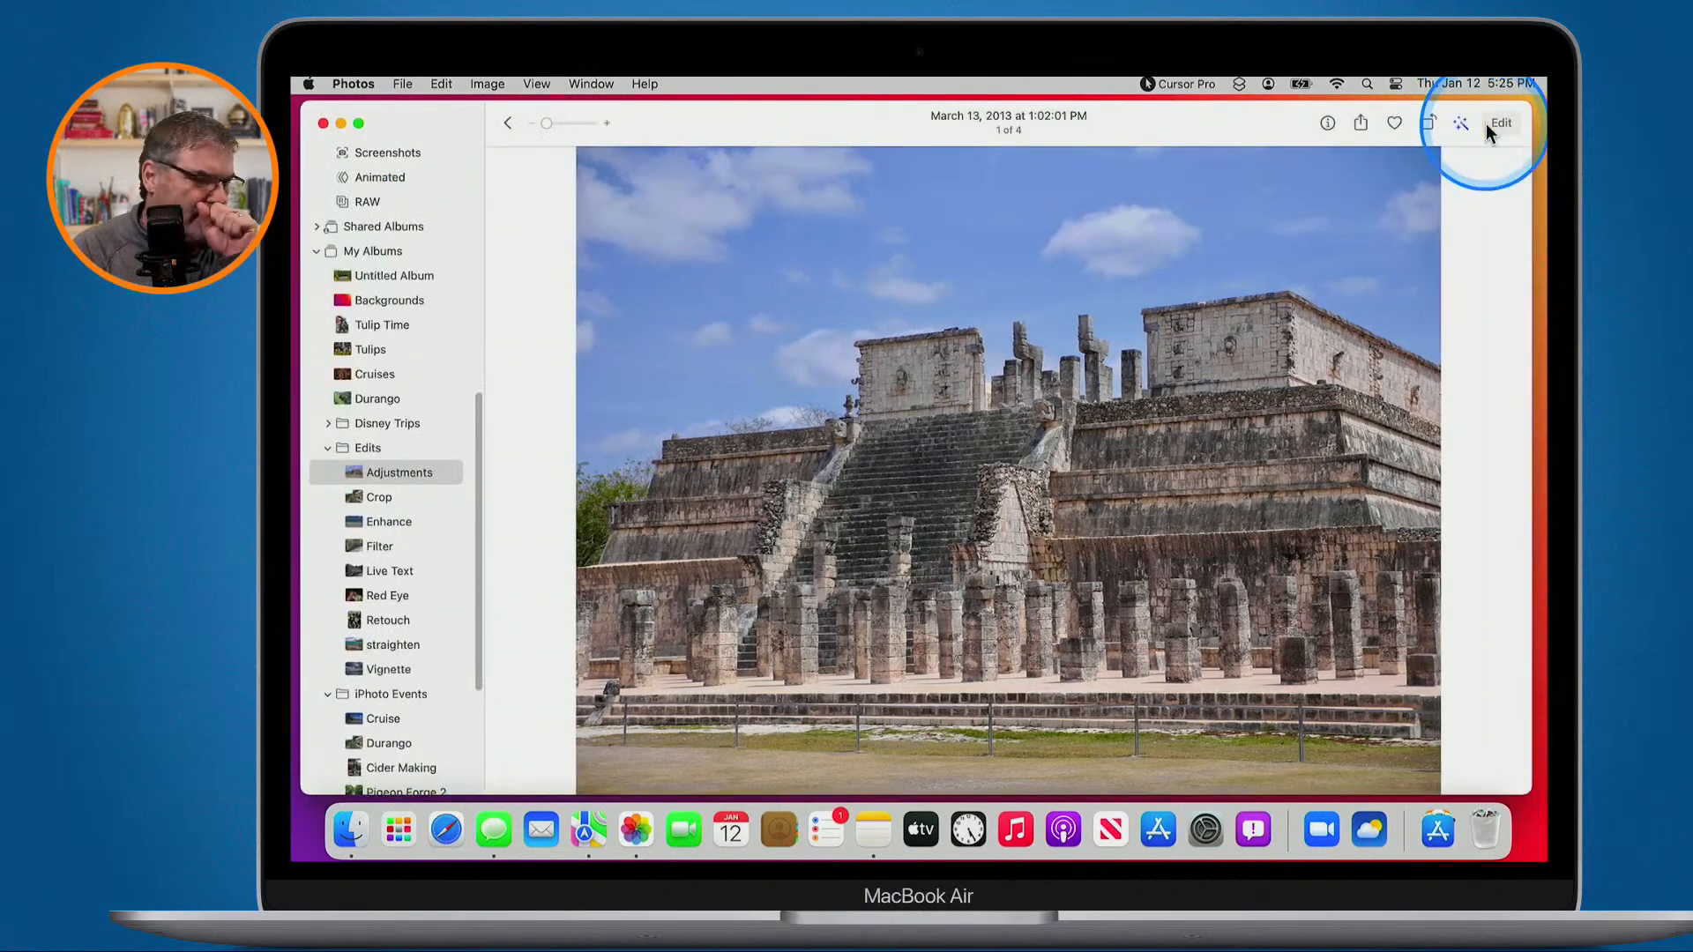
Open the RAW beach sunset photo in editing mode, examine its histogram, and leave editing without adjustments
key("Right")
key("Right")
key("Right")
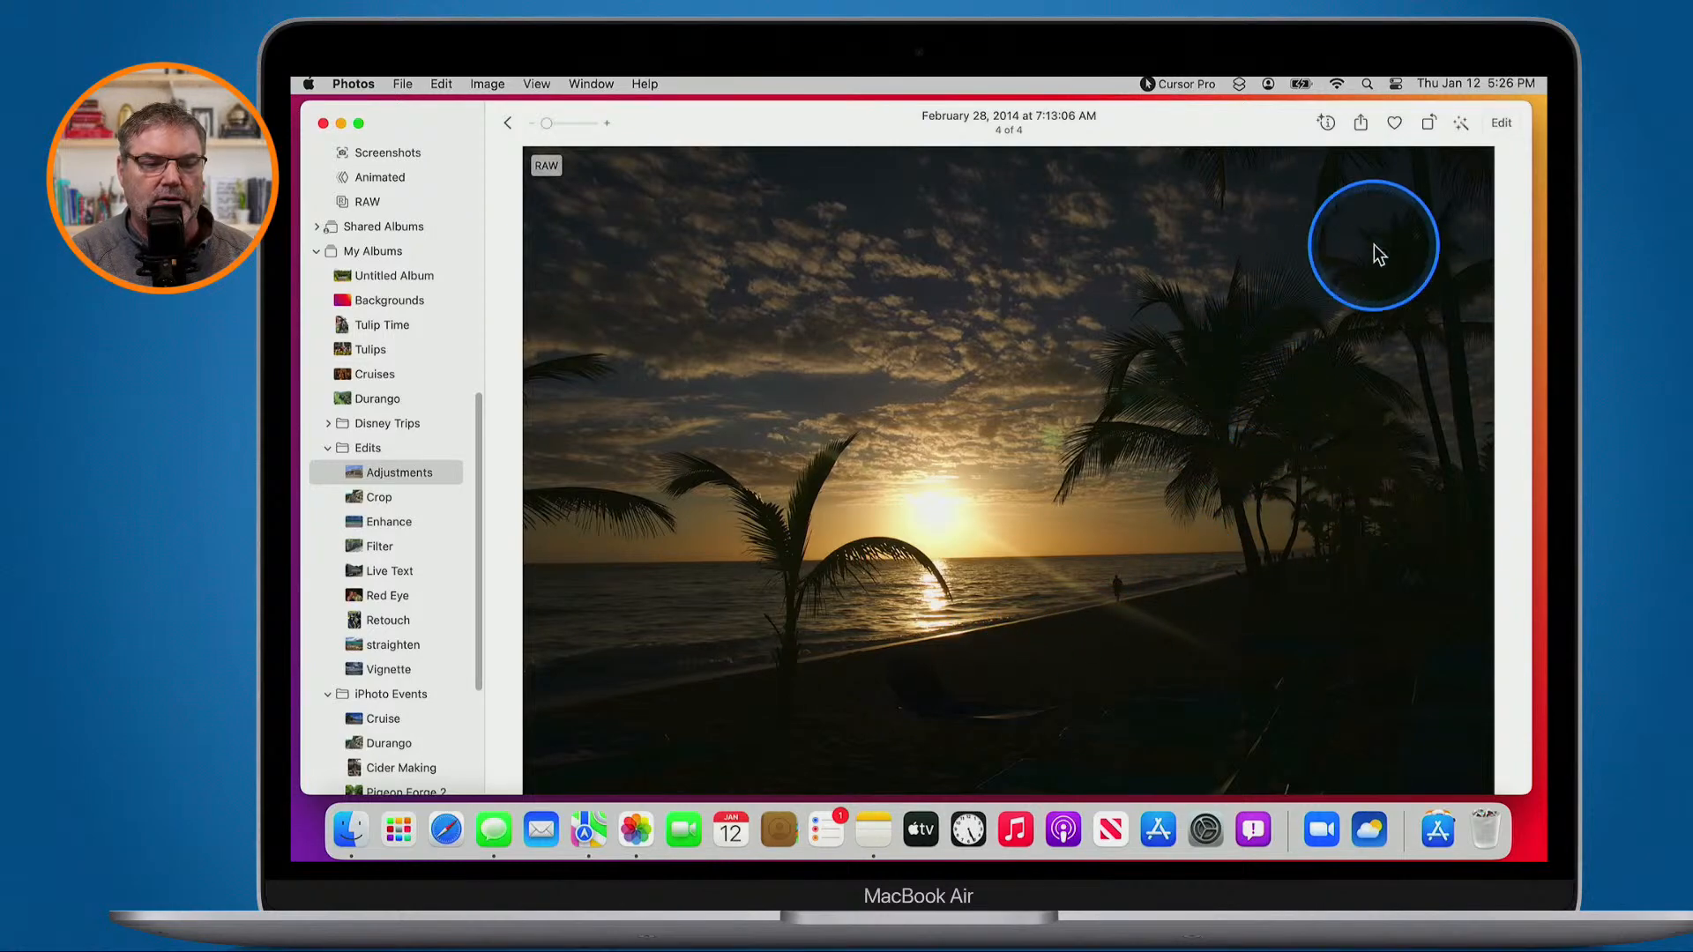
left_click(1499, 123)
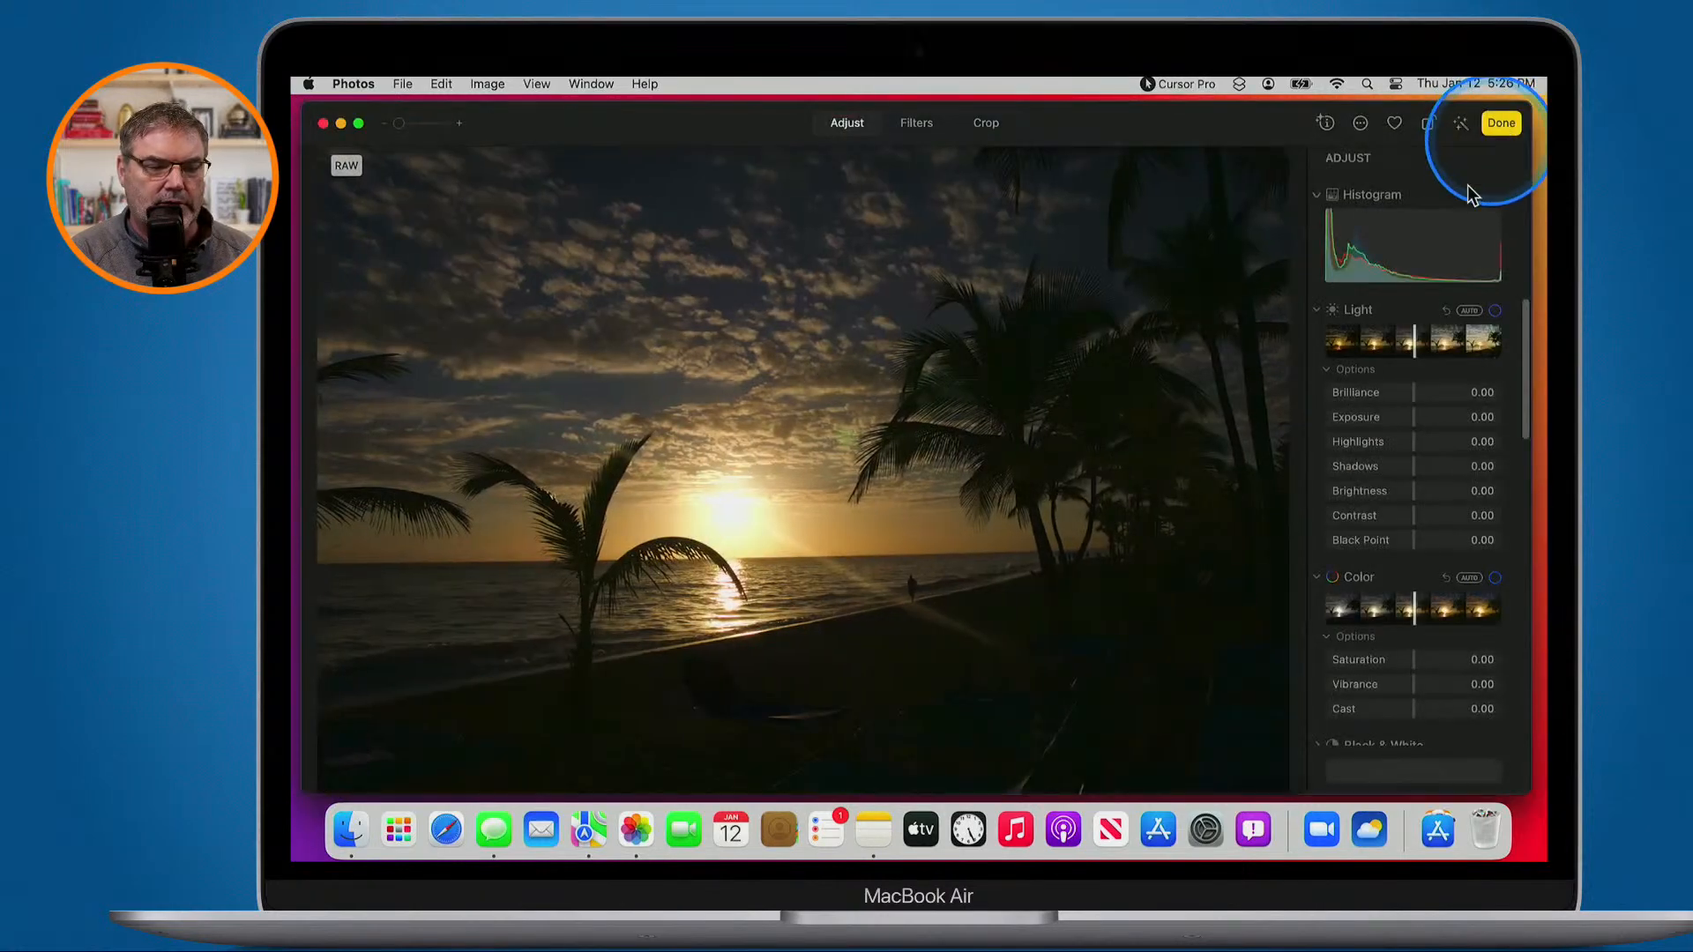
key("ctrl+alt+m")
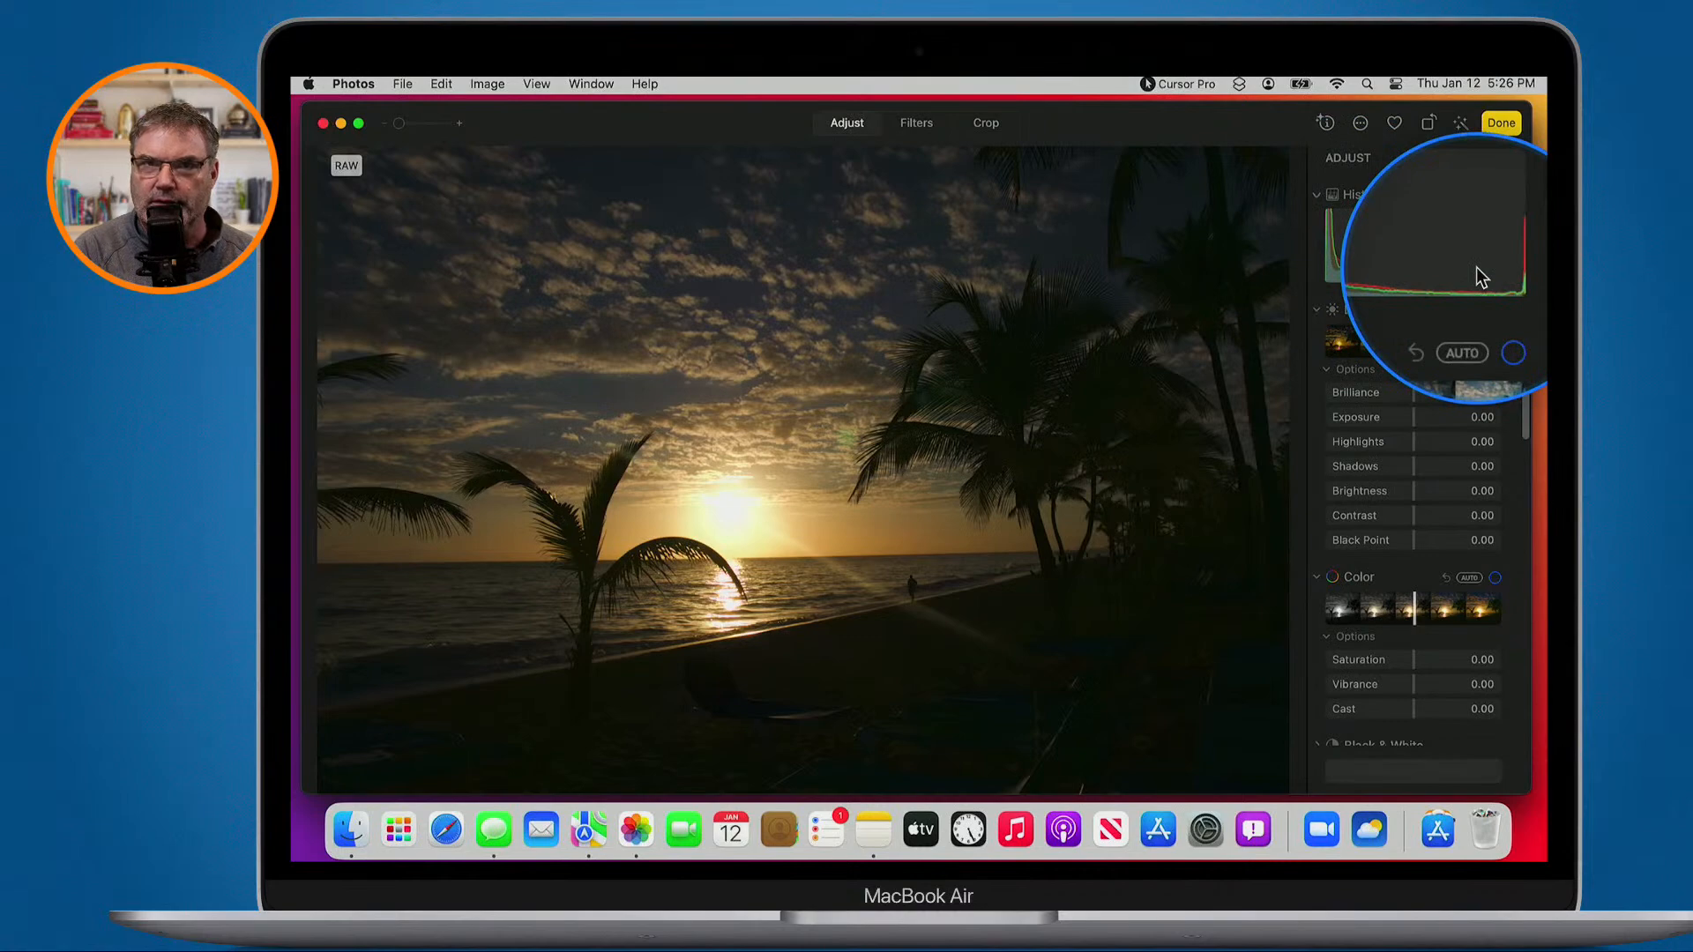
key("ctrl+alt+m")
left_click(1499, 126)
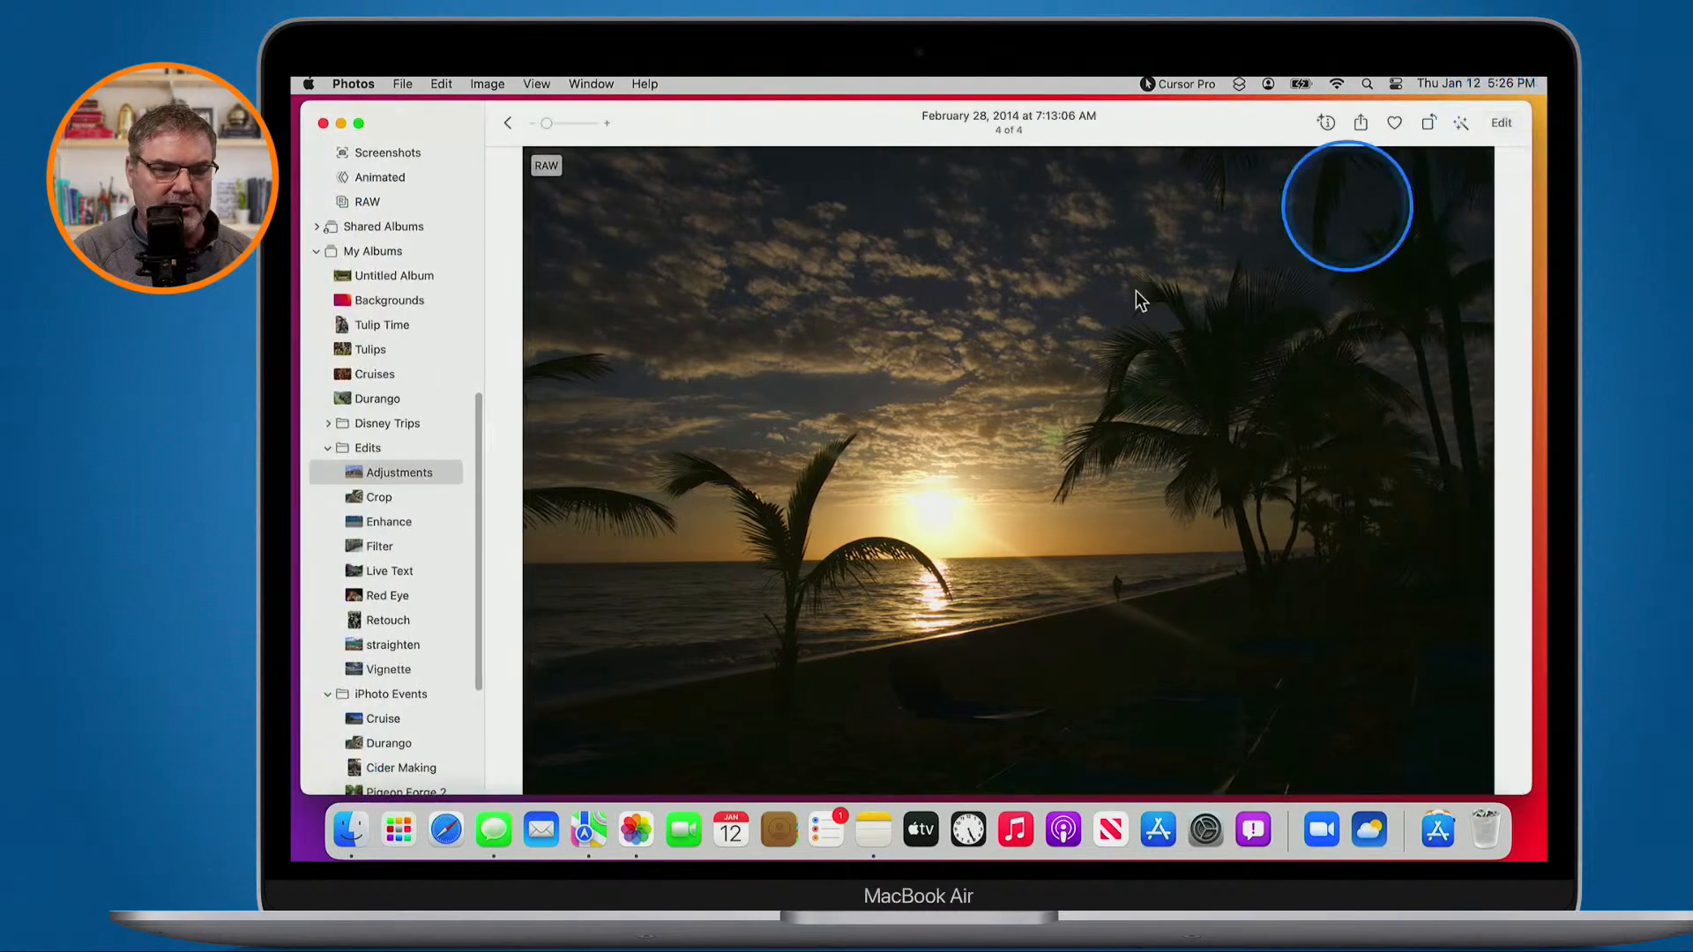
Find the RAW Key West photo of the palm garden with the white railing in the full library and open it
left_click(506, 126)
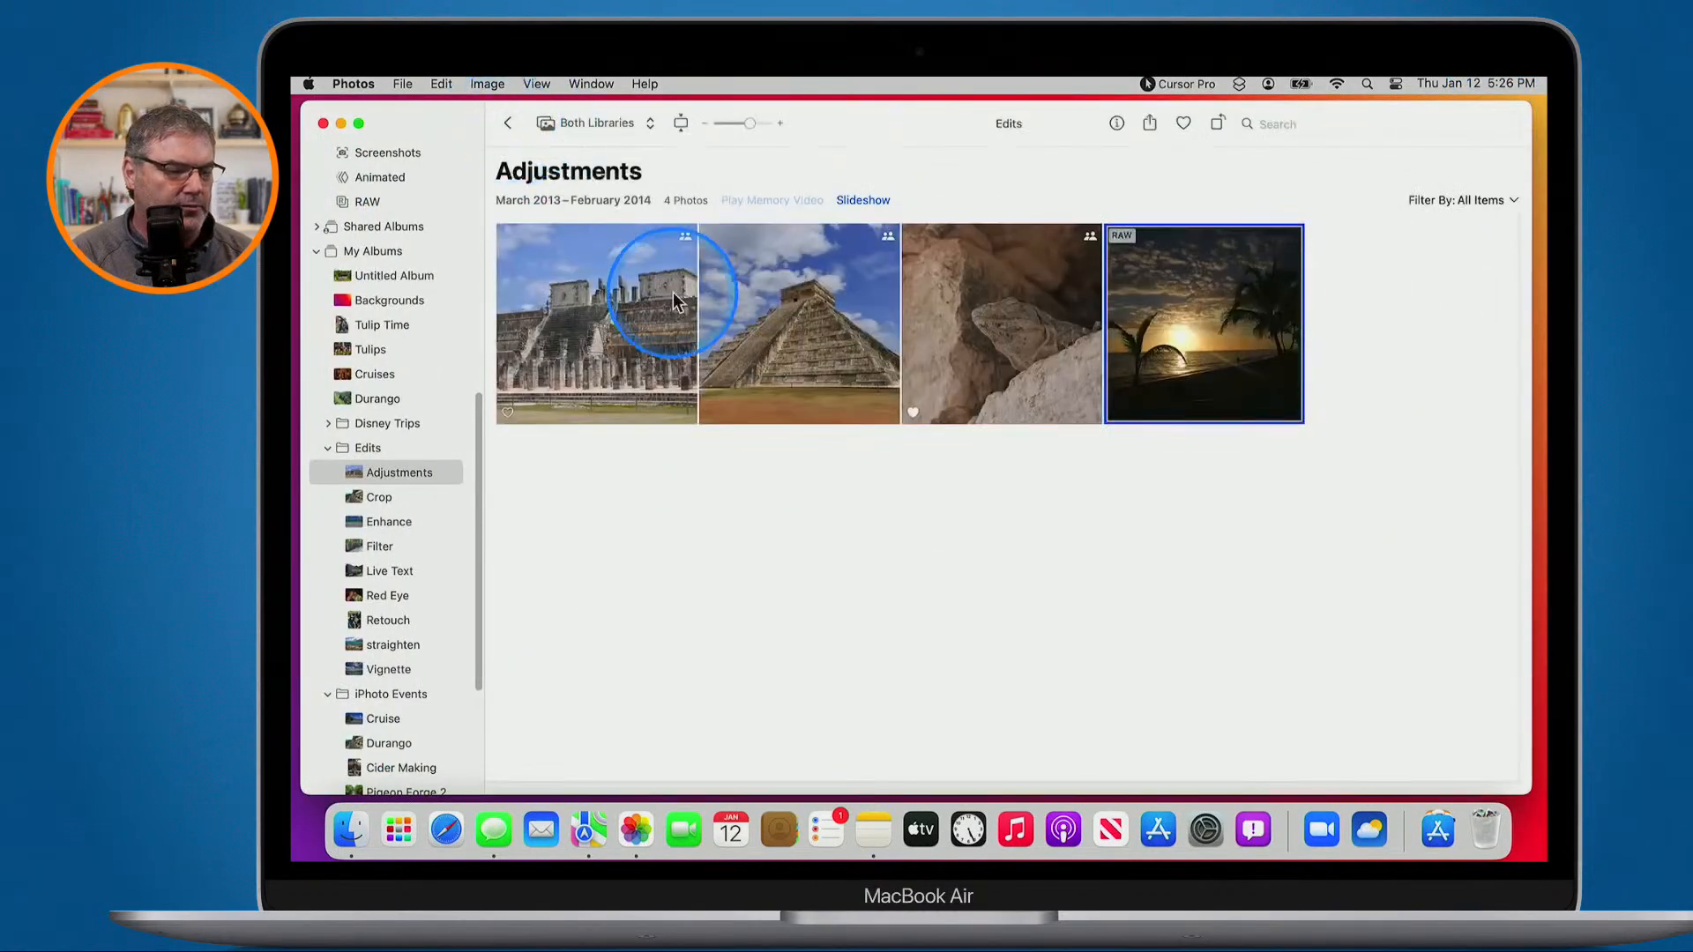
scroll(386, 496, "up", 10)
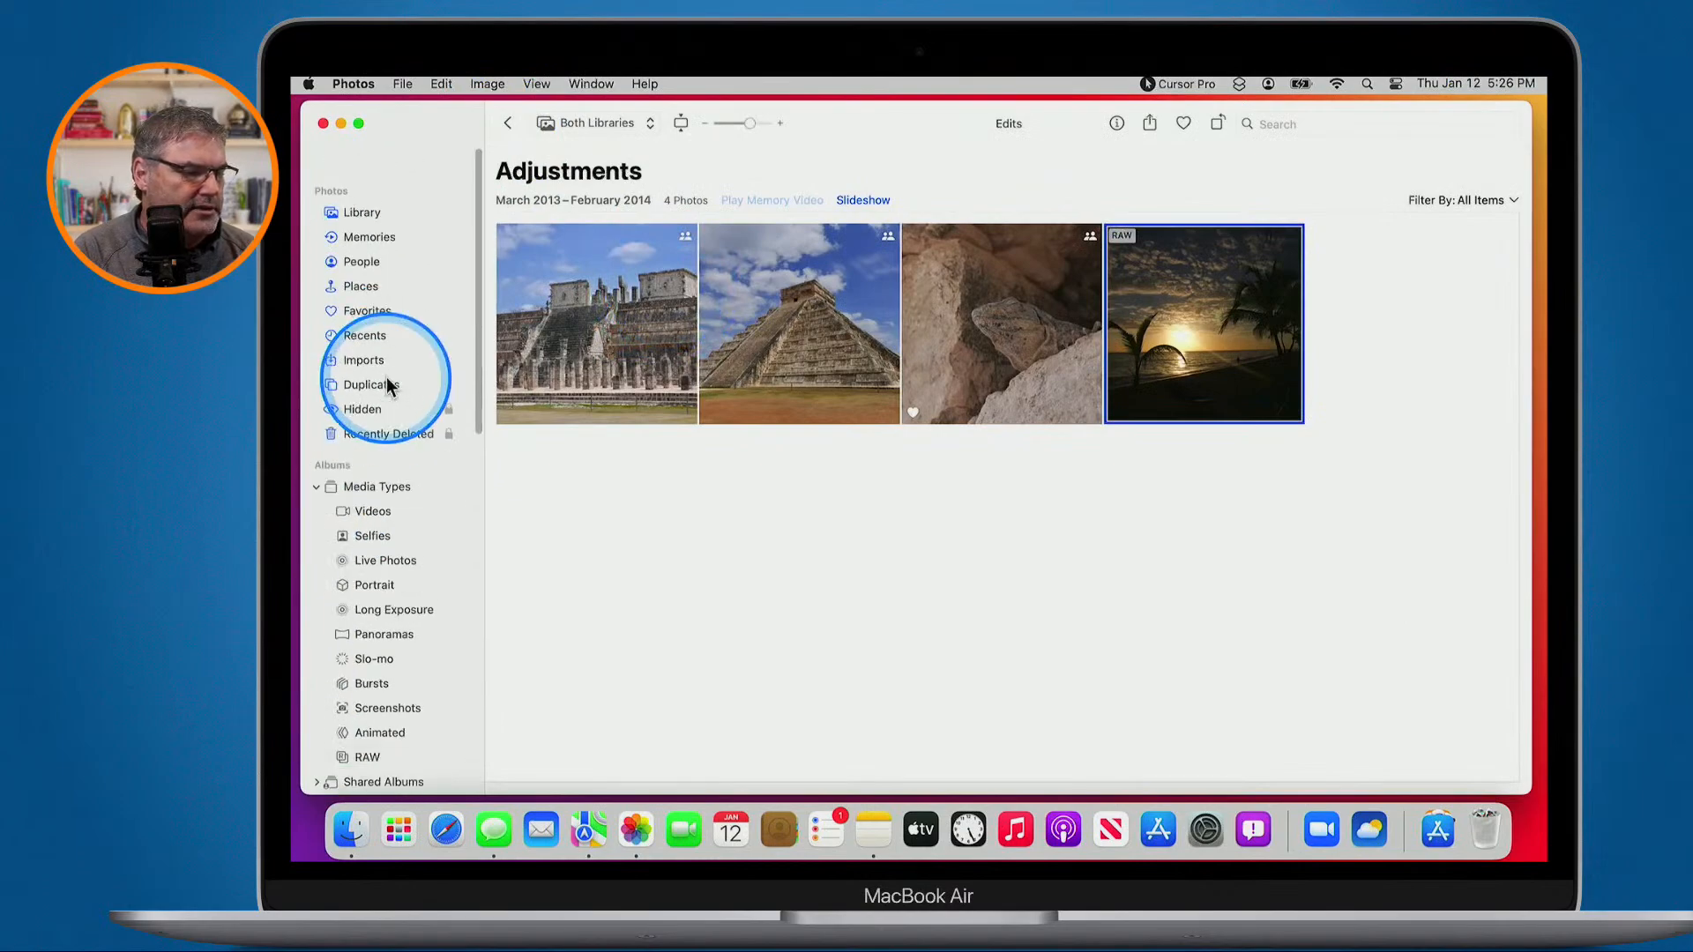
left_click(375, 186)
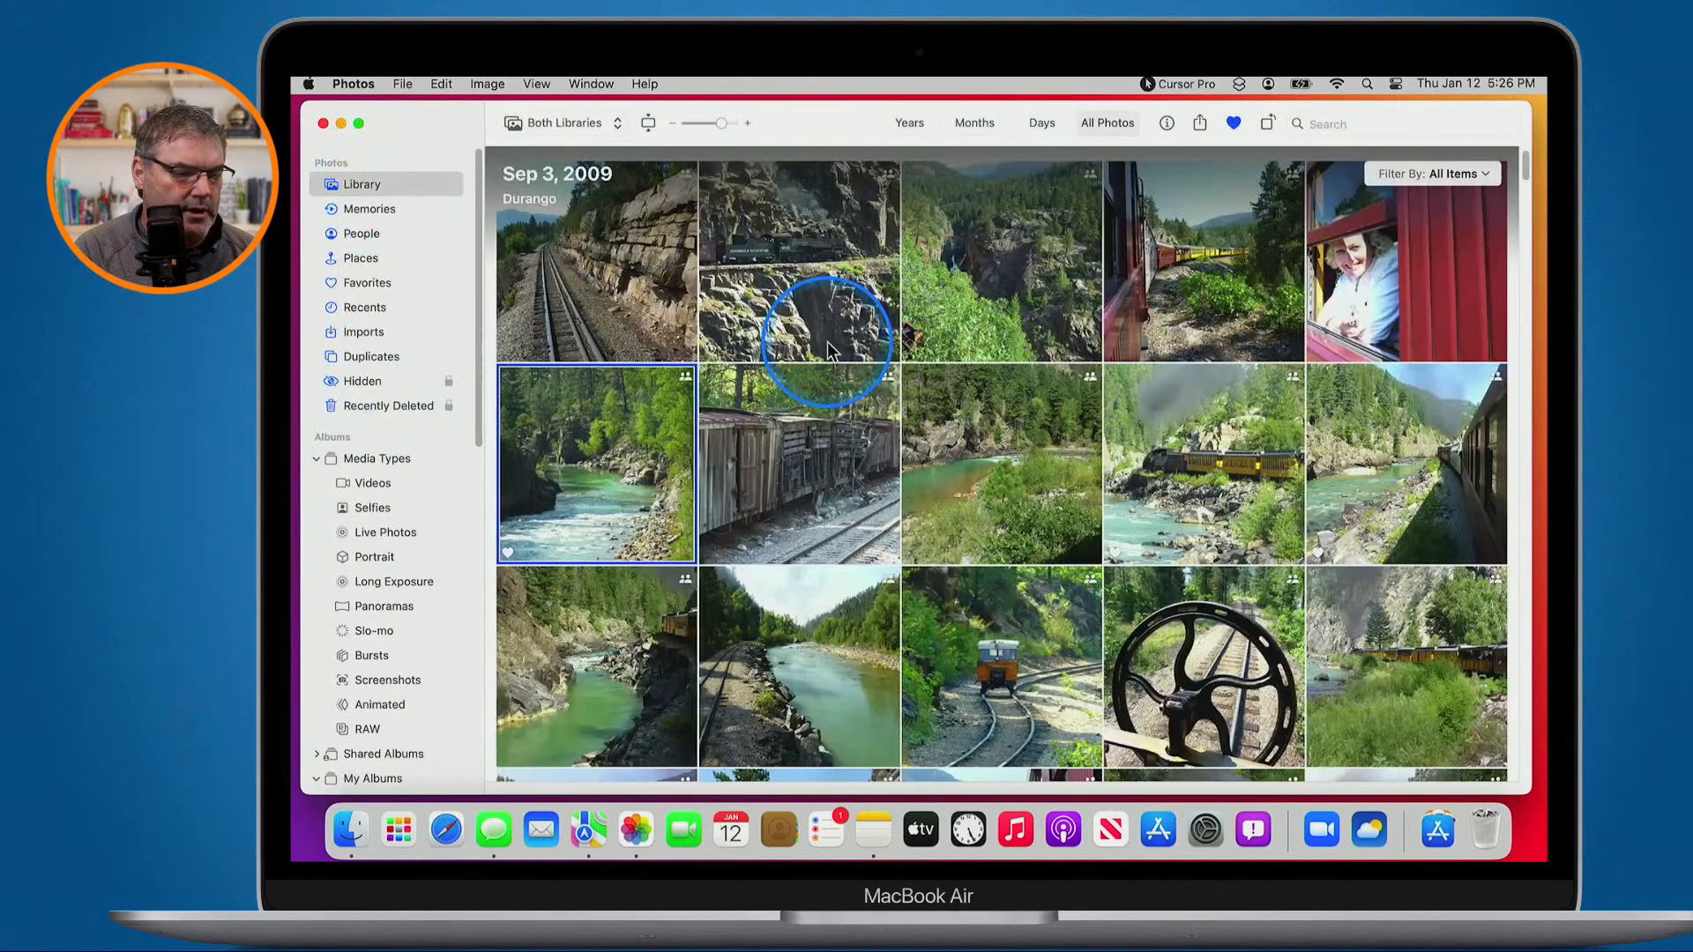
scroll(827, 341, "down", 20)
scroll(827, 341, "down", 20)
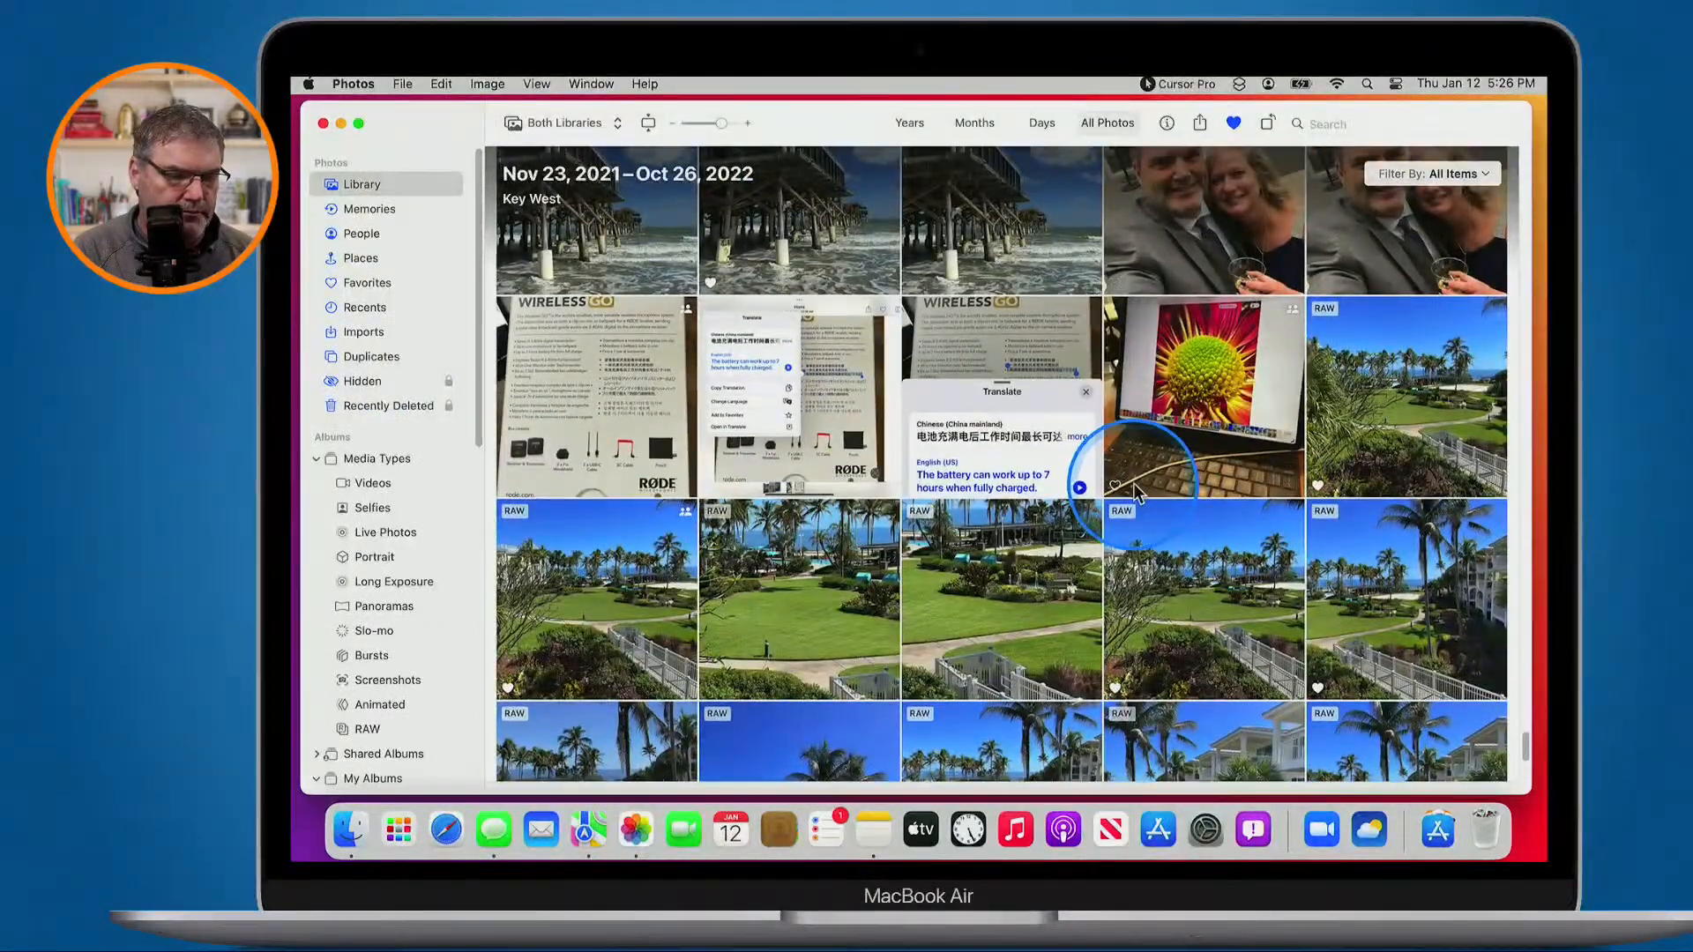
left_click(1200, 582)
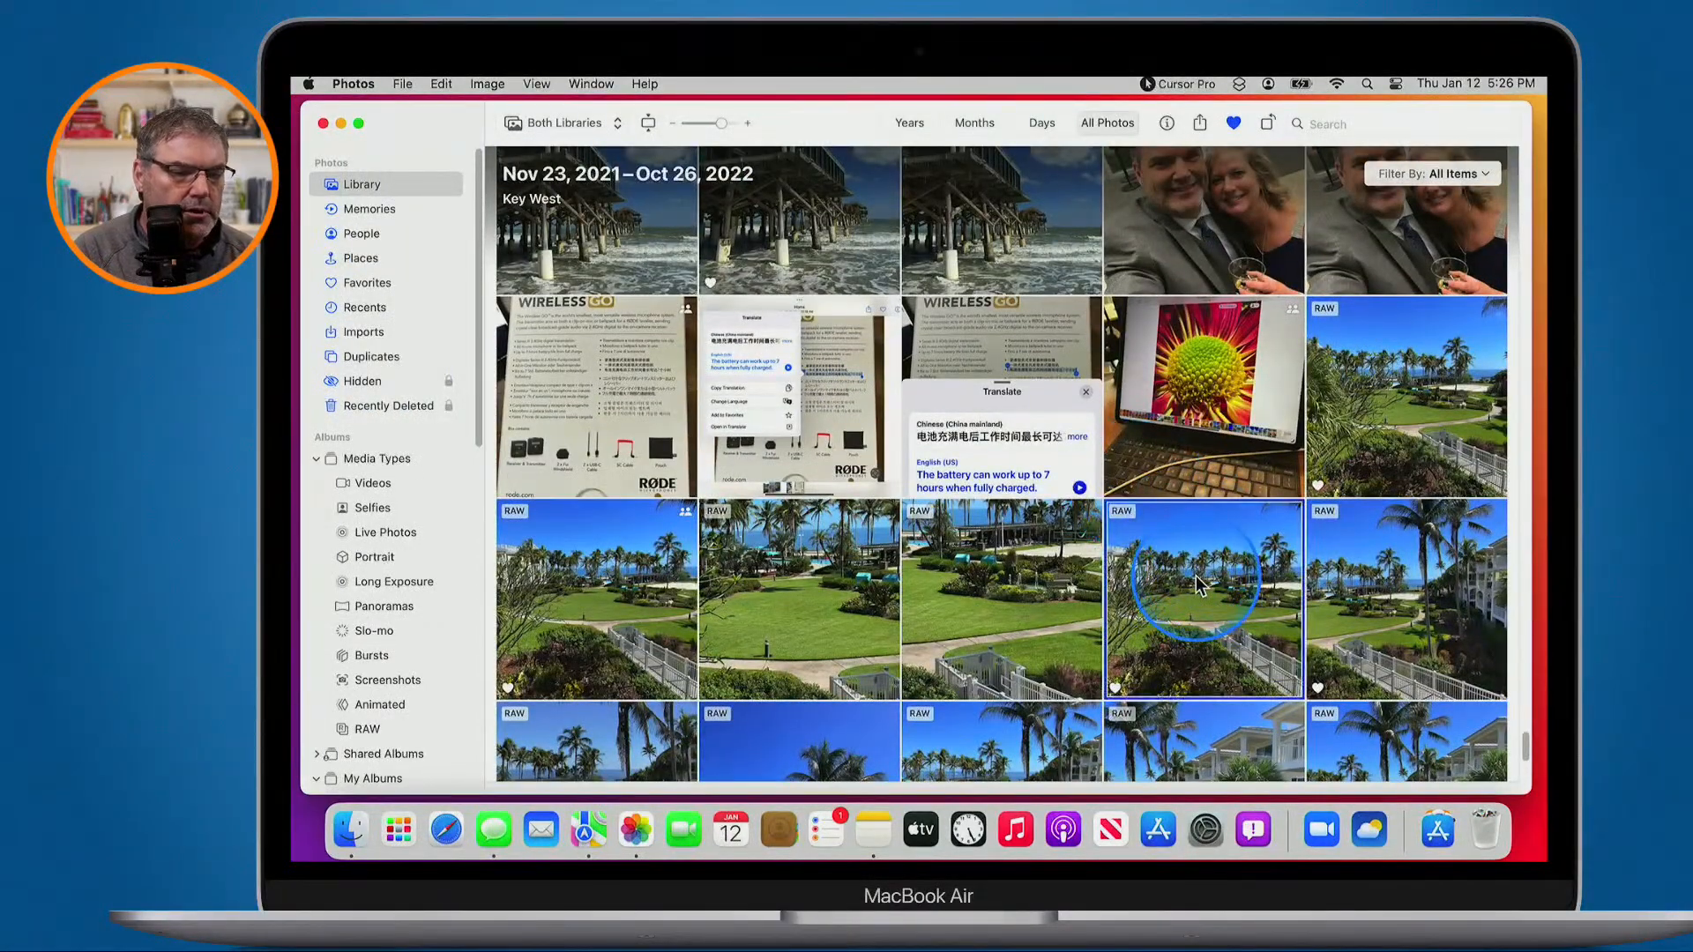
double_click(1195, 582)
Examine the palm garden photo's histogram in editing mode and leave editing without adjustments
left_click(1502, 125)
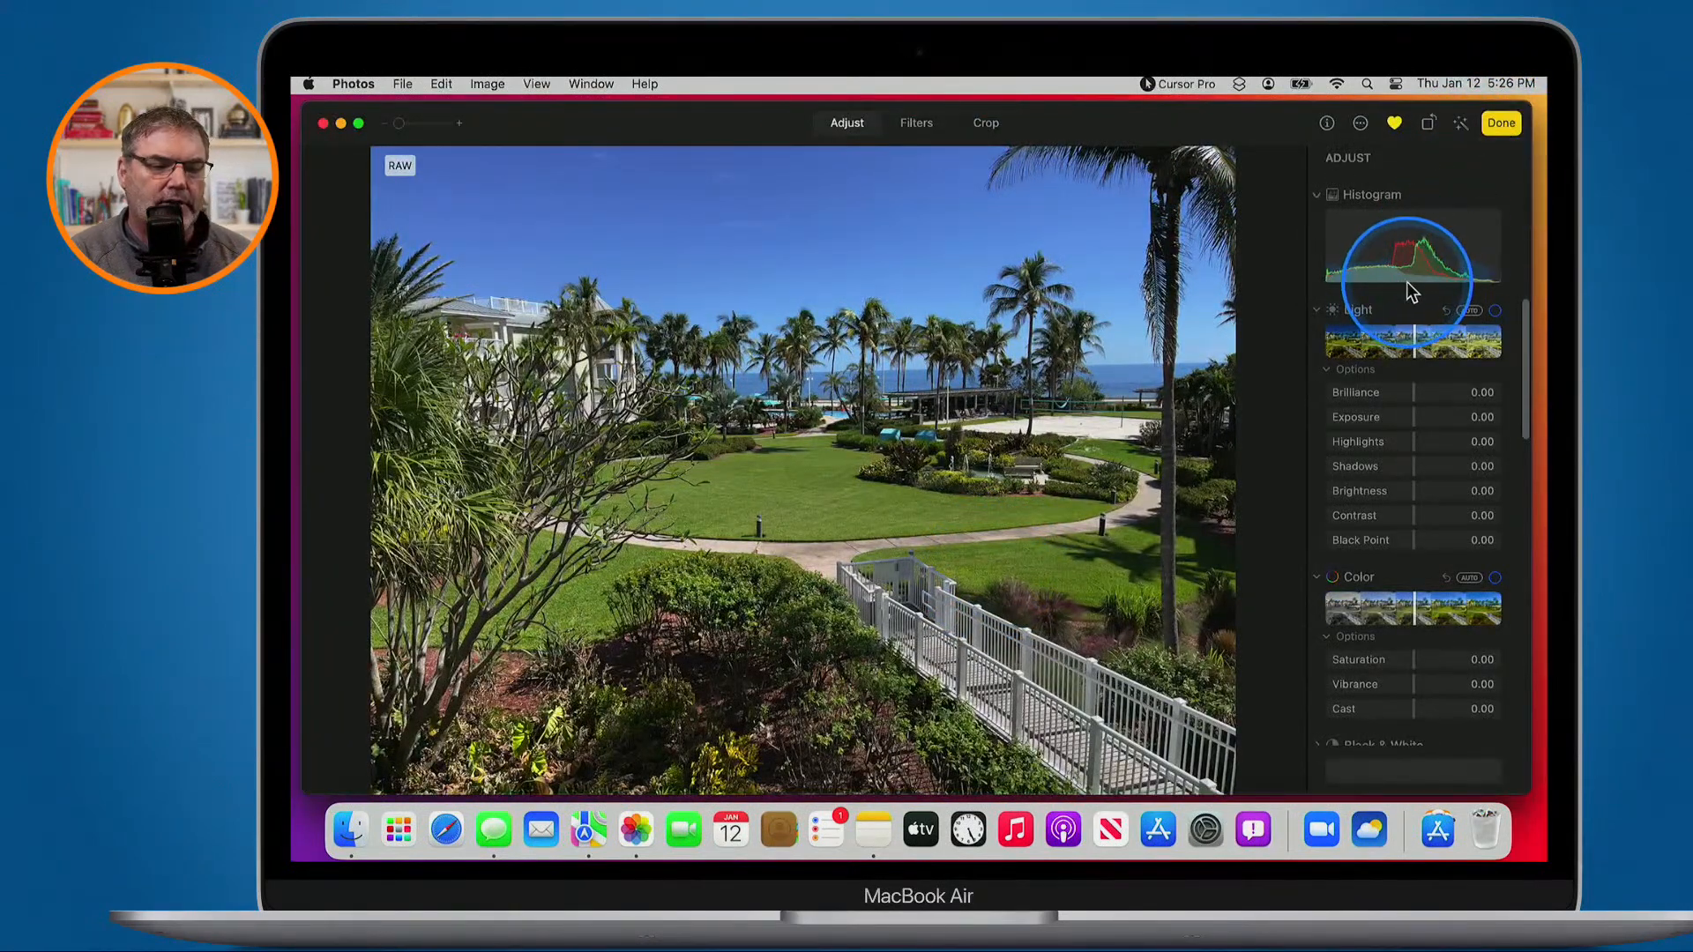
key("ctrl+alt+m")
key("ctrl+alt+m")
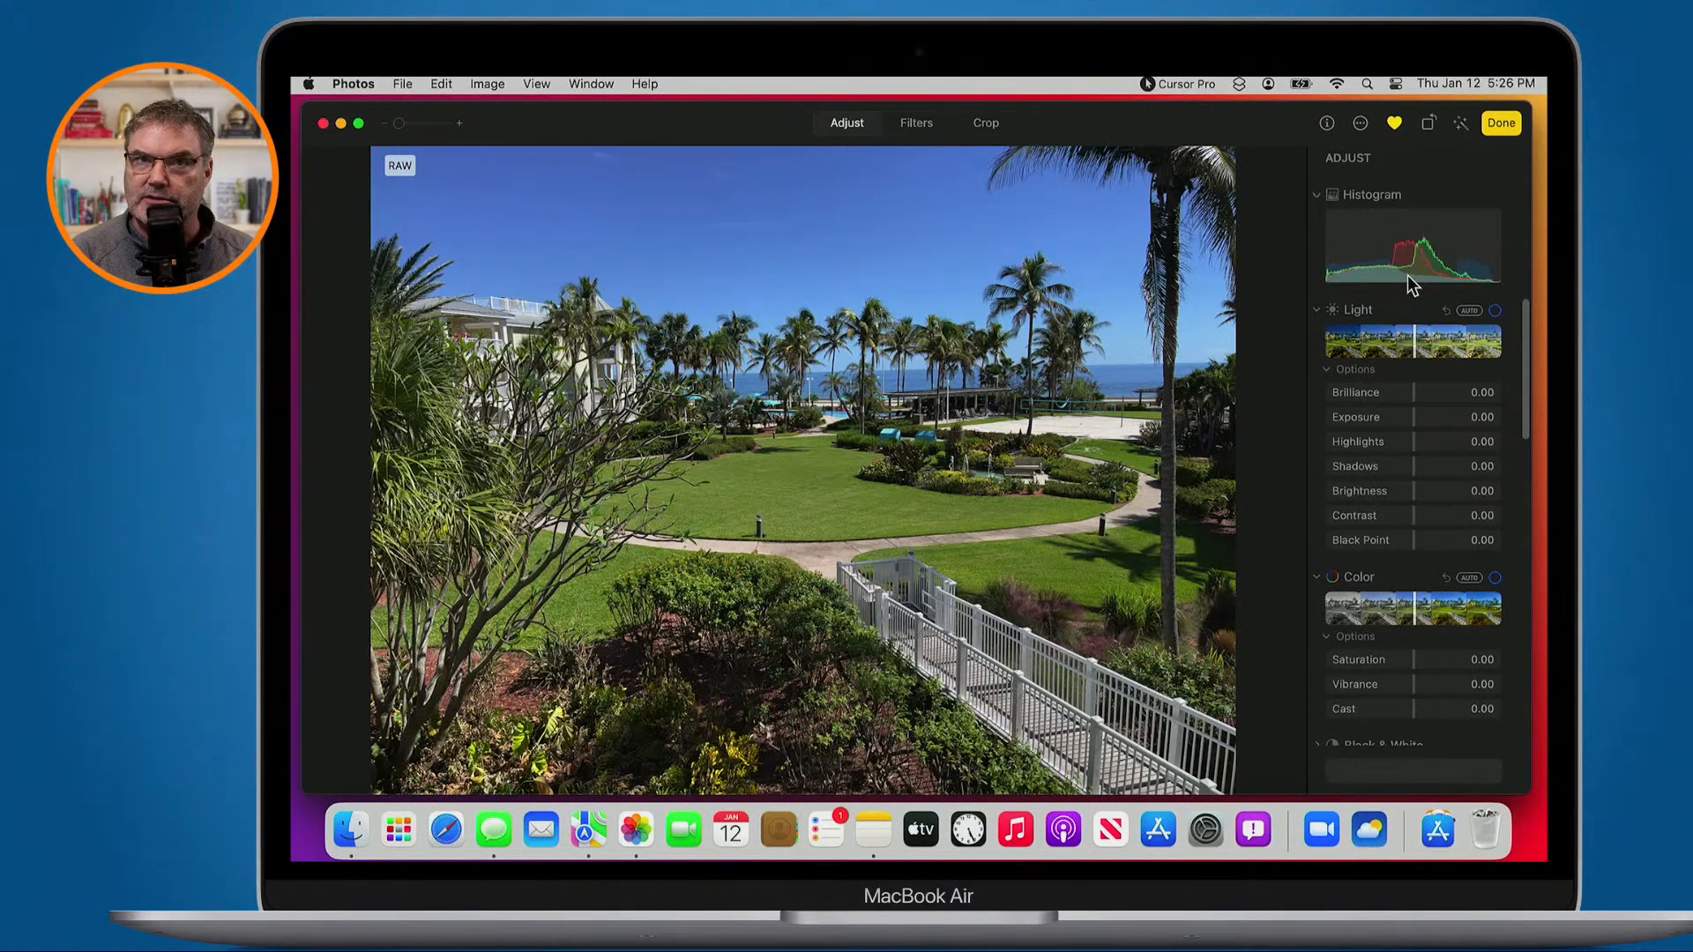
left_click(1501, 123)
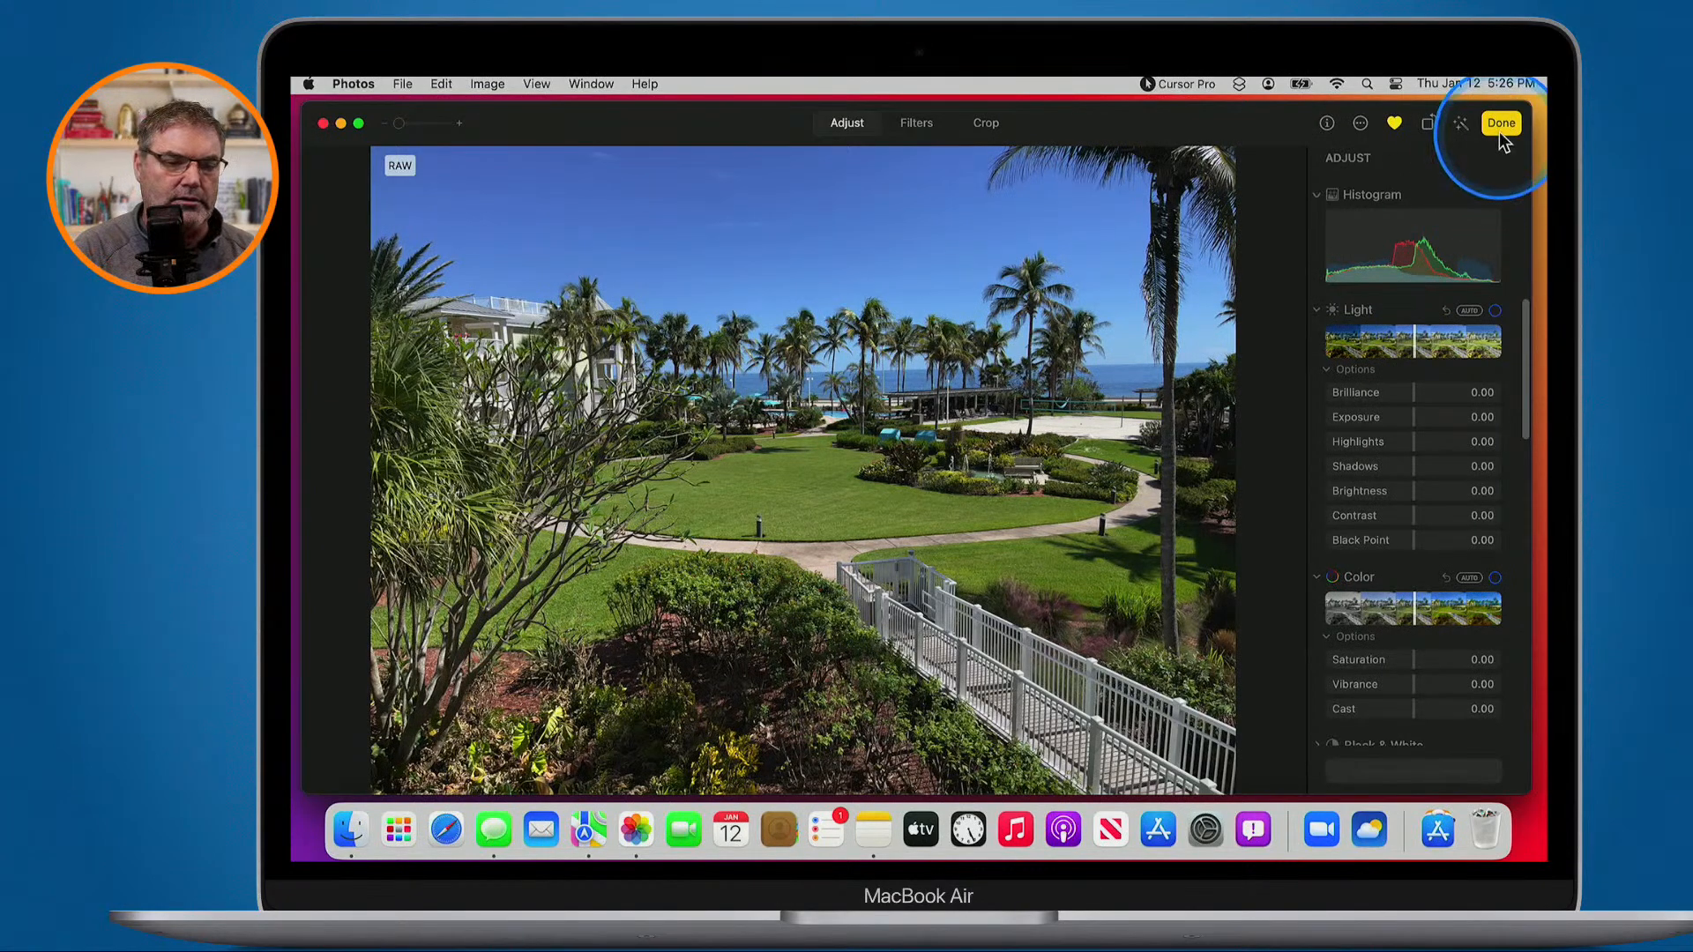
Return to the Adjustments album and open the RAW beach sunset photo for editing
scroll(403, 561, "down", 10)
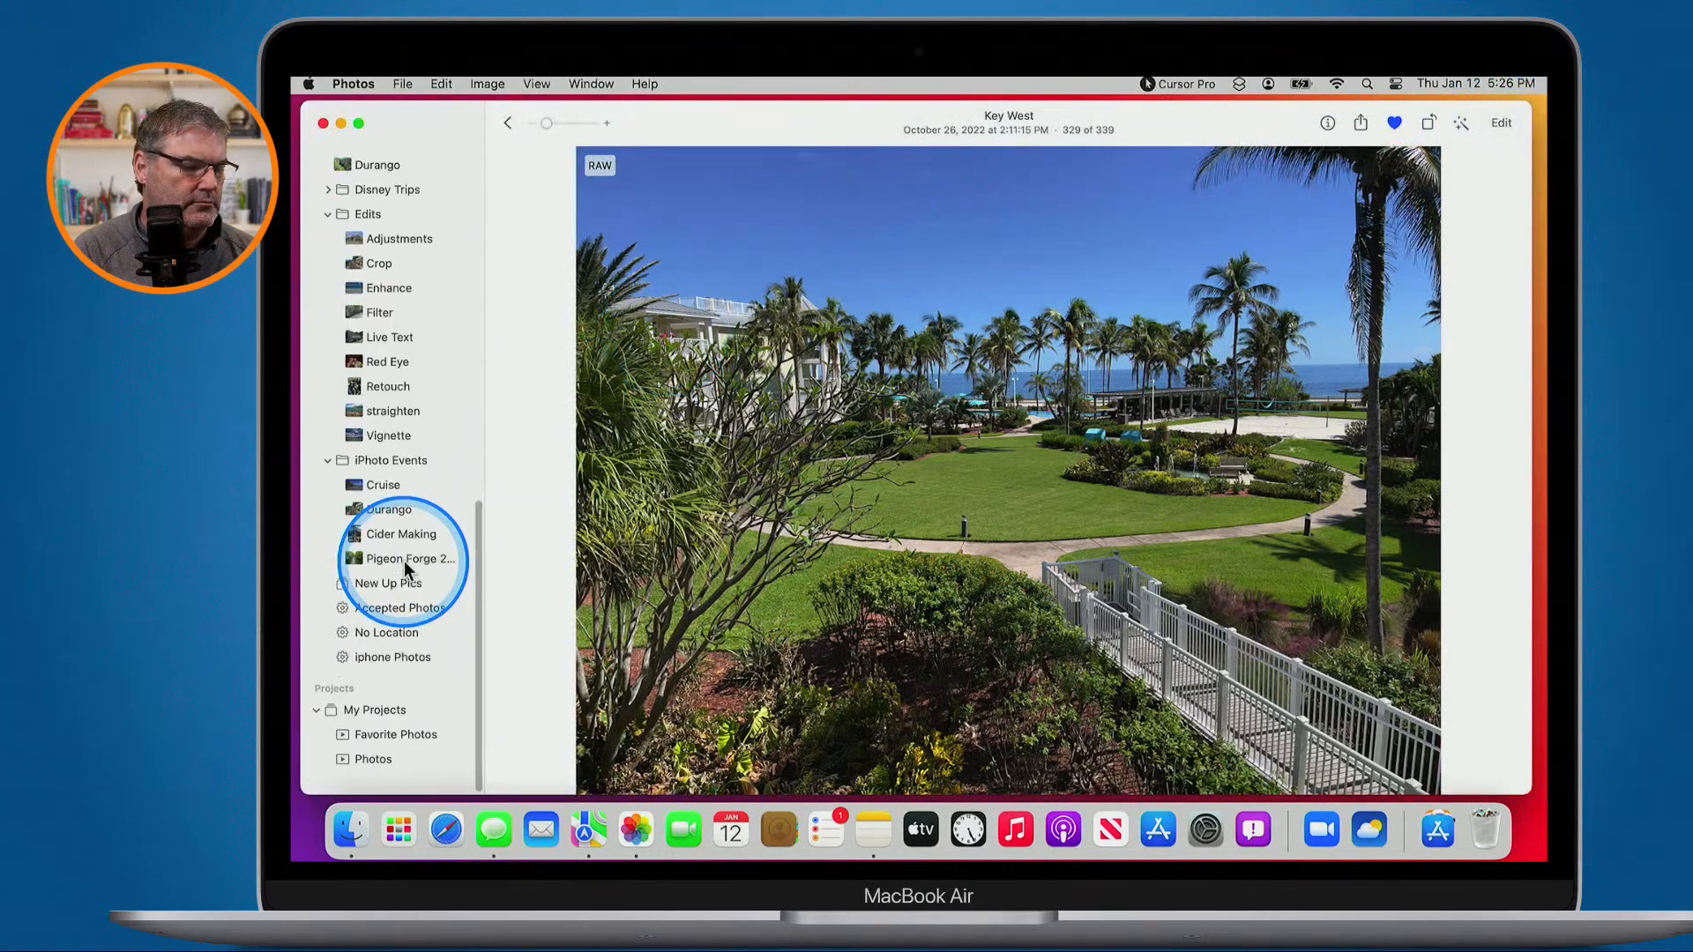
left_click(397, 511)
double_click(1209, 310)
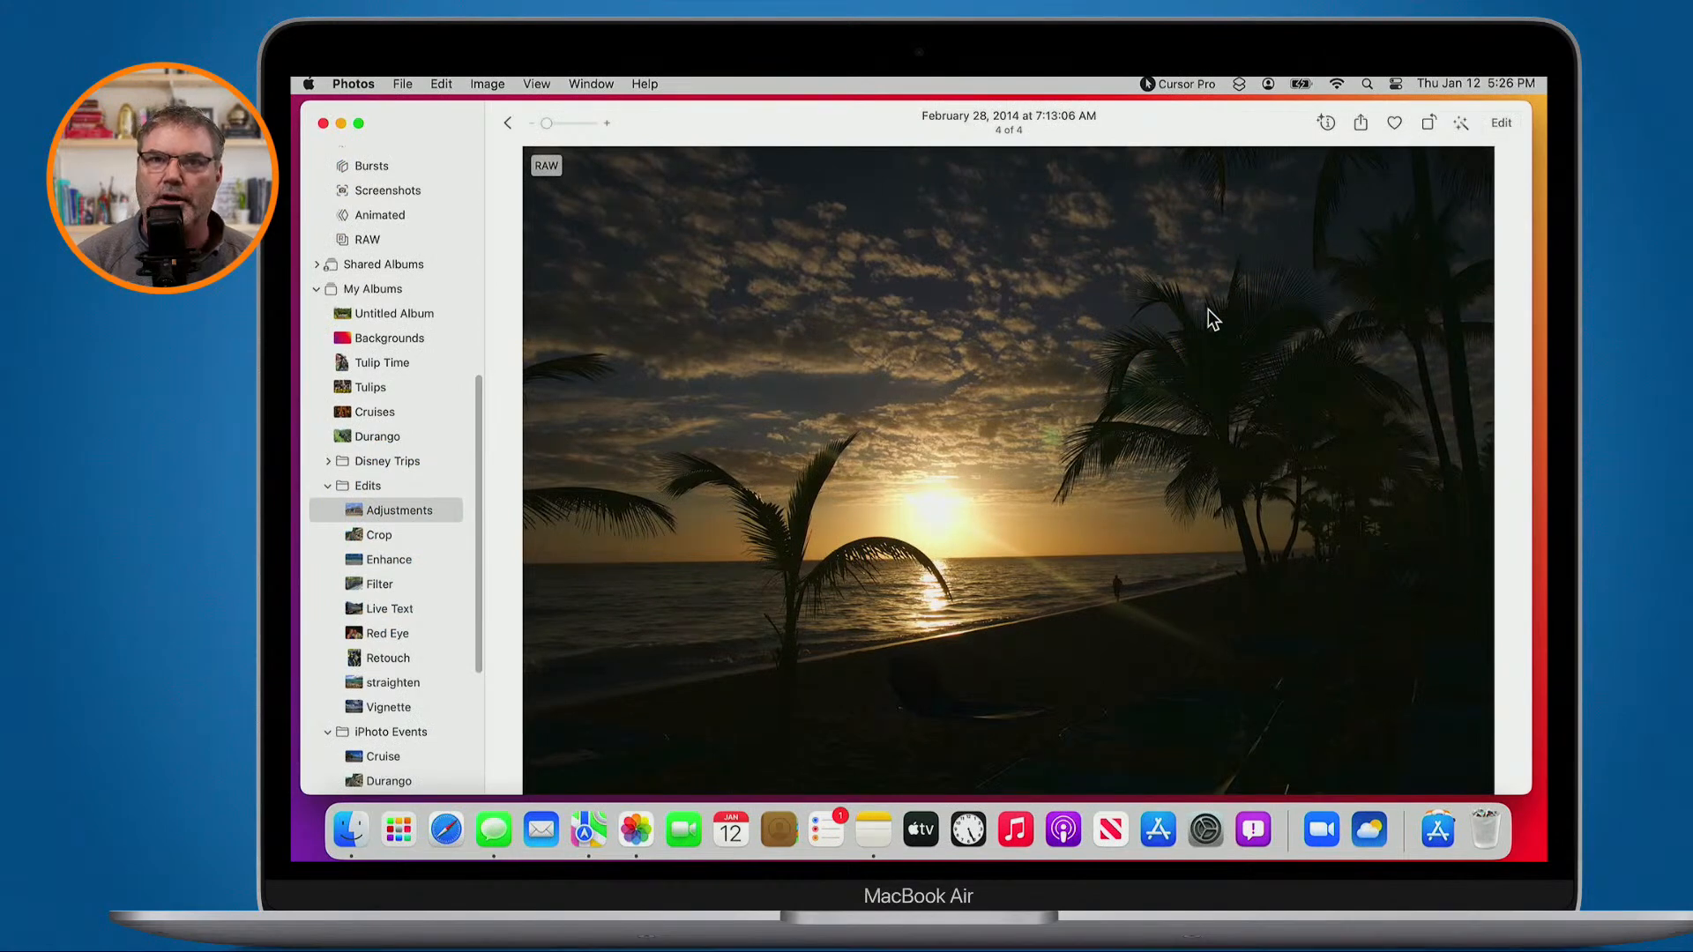
key("ctrl")
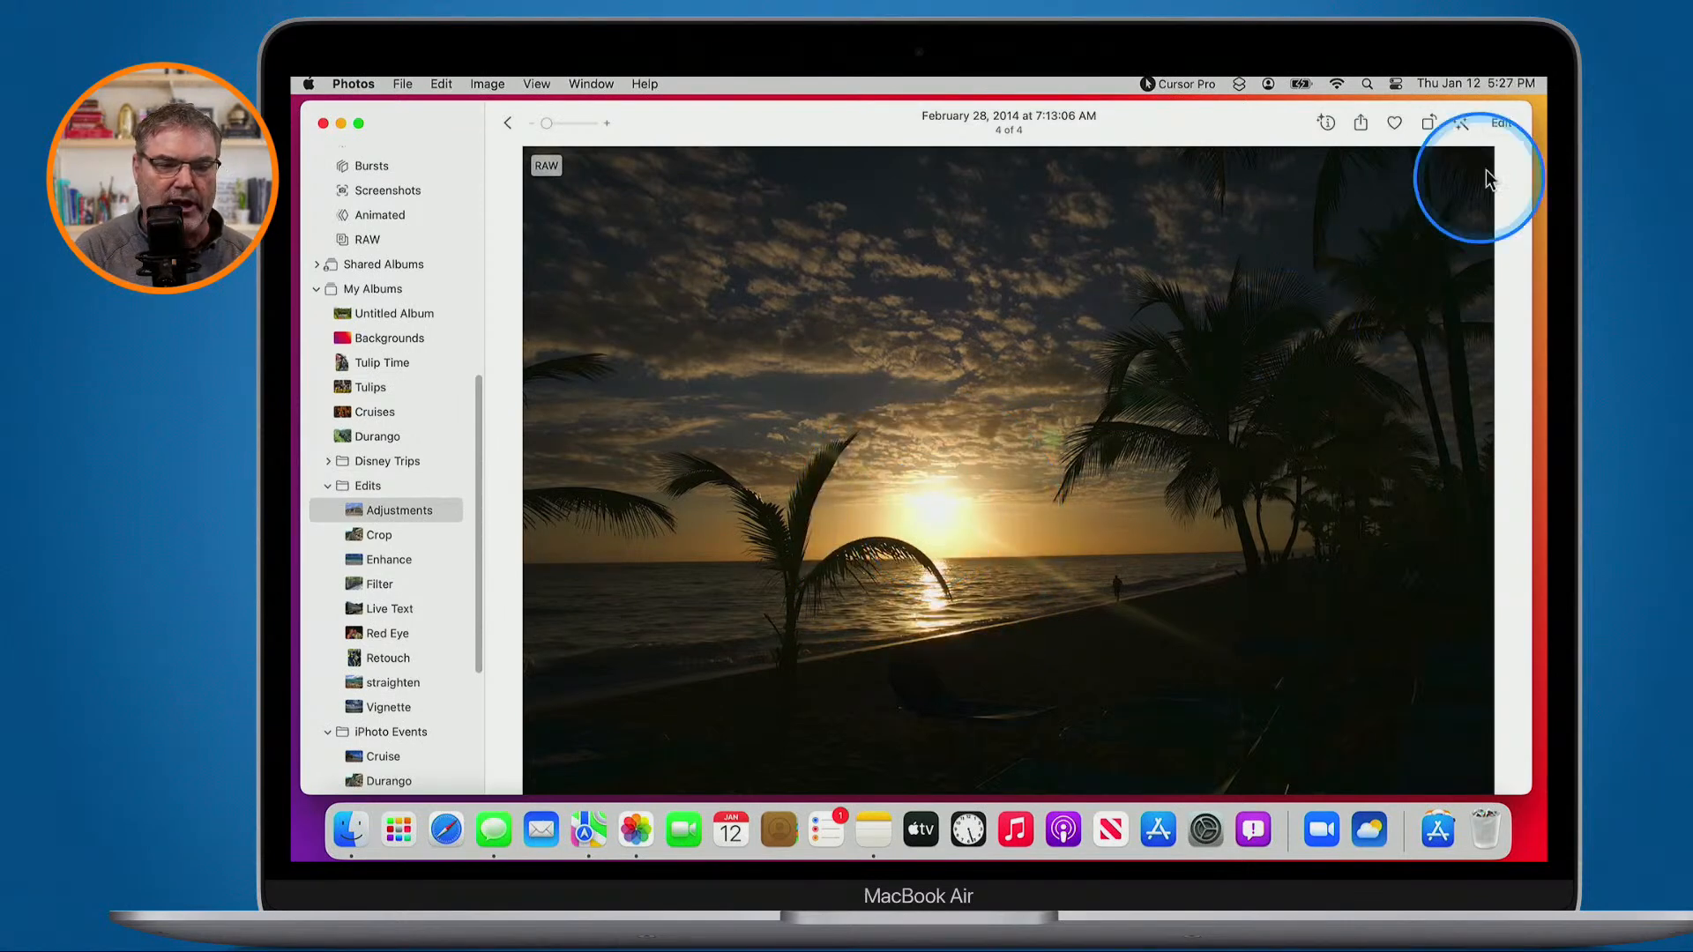
left_click(1499, 123)
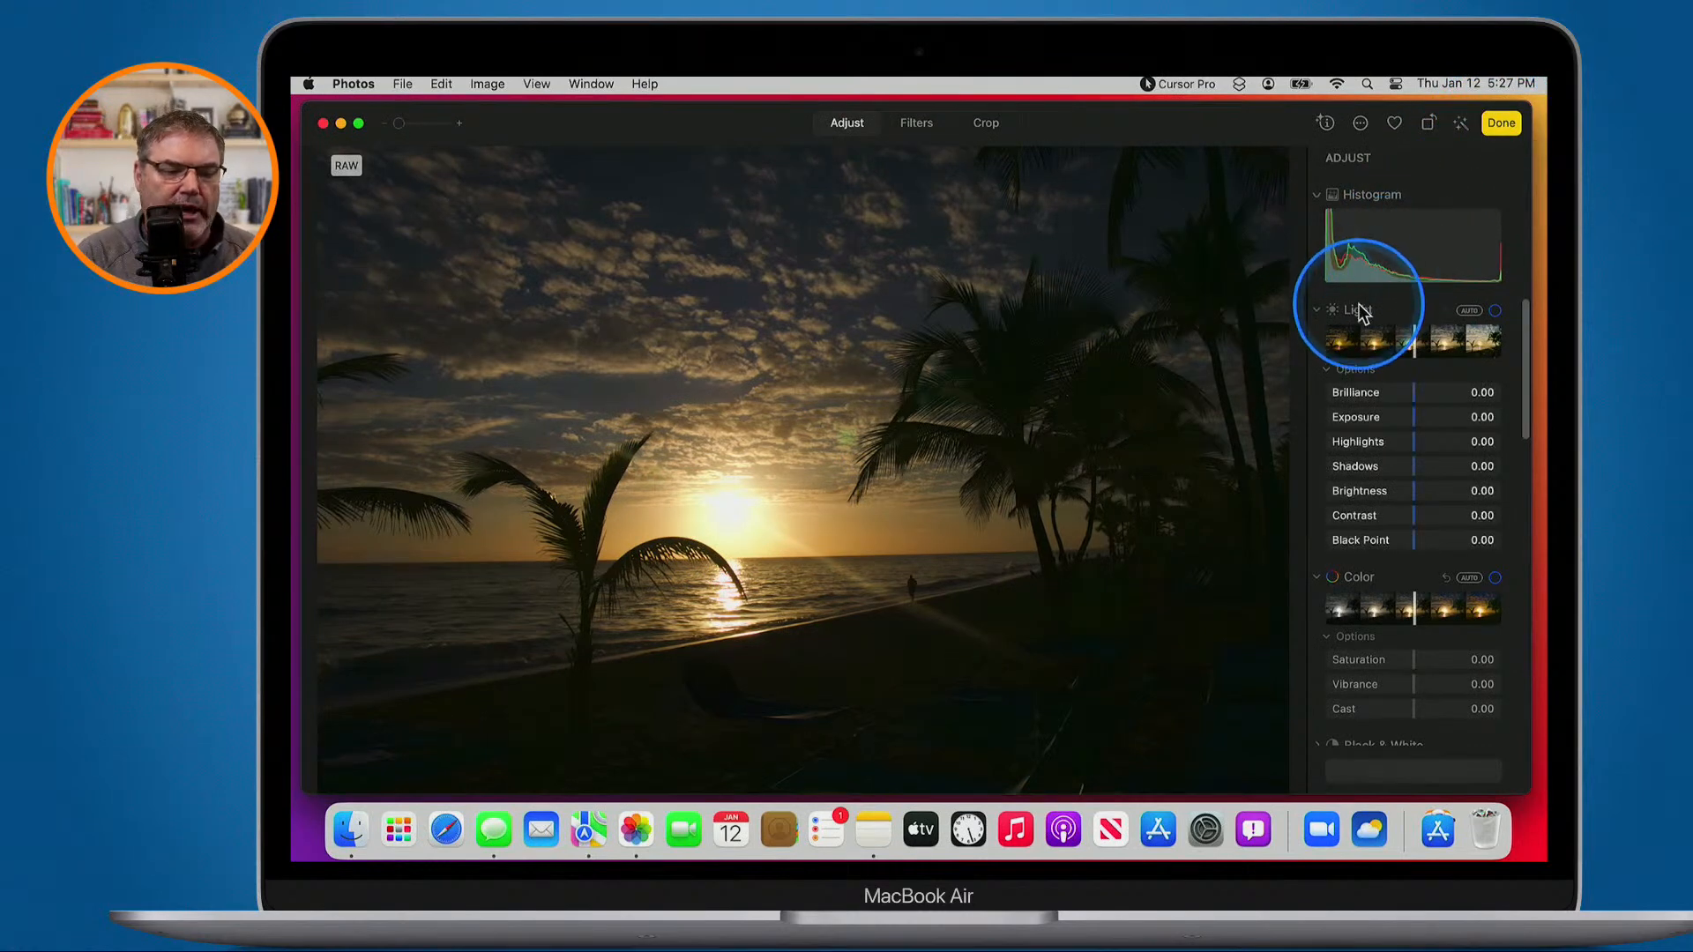
Collapse the detailed Light and Color options, look through the other adjustments, and leave editing
left_click(1326, 370)
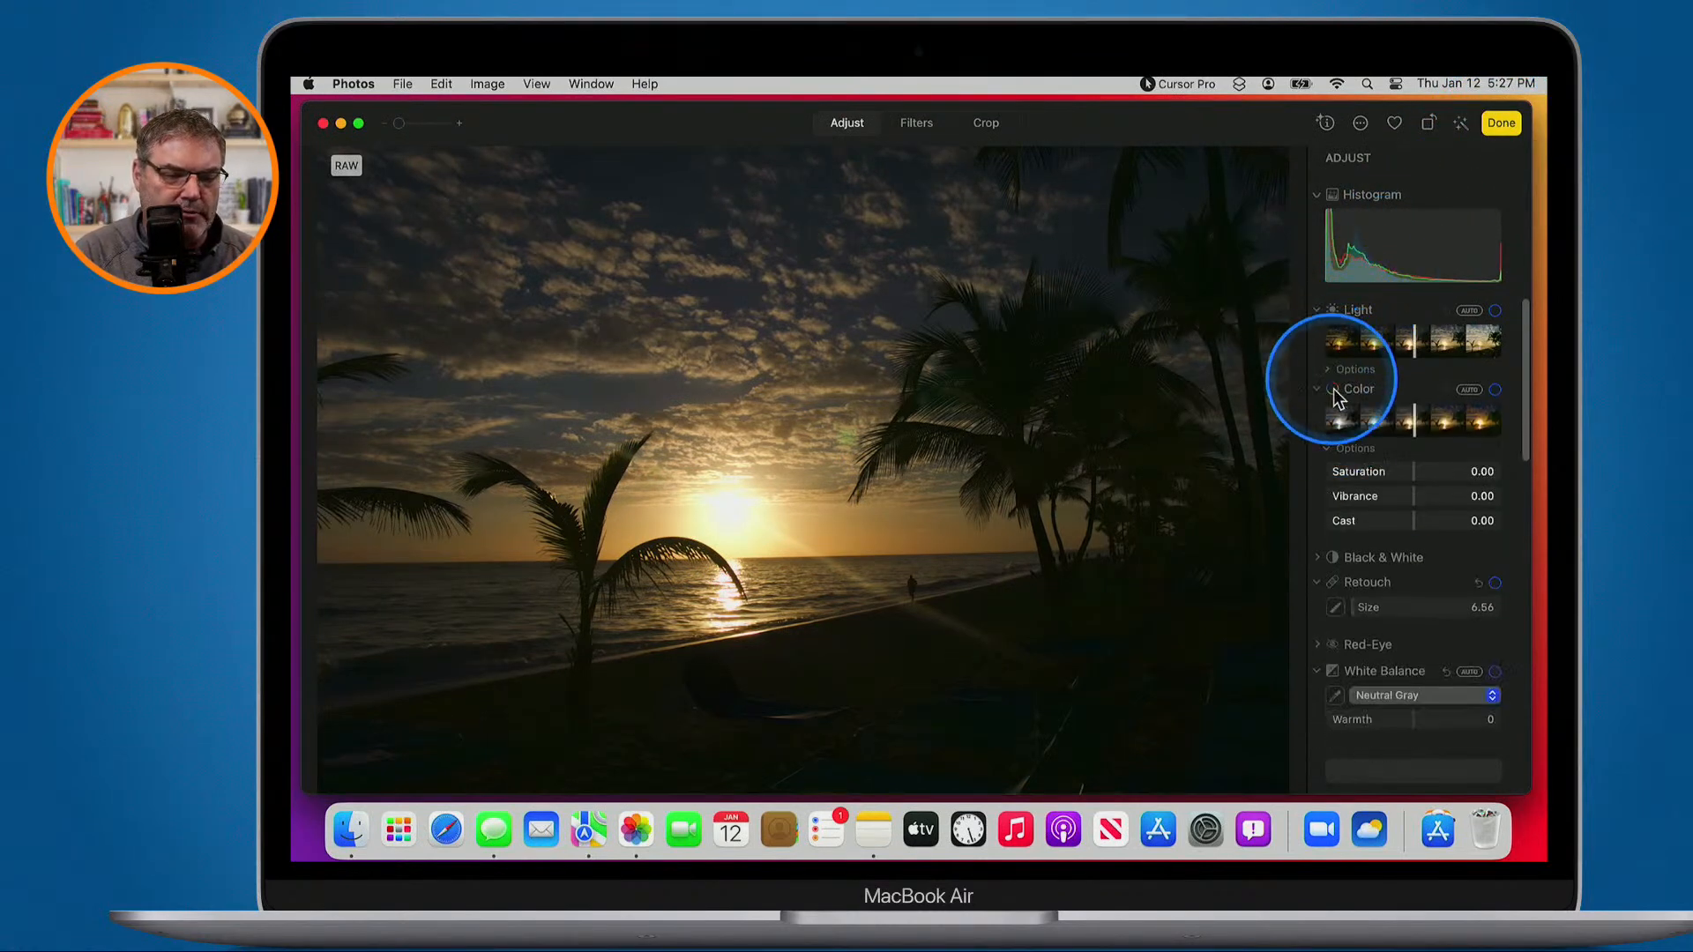
left_click(1325, 450)
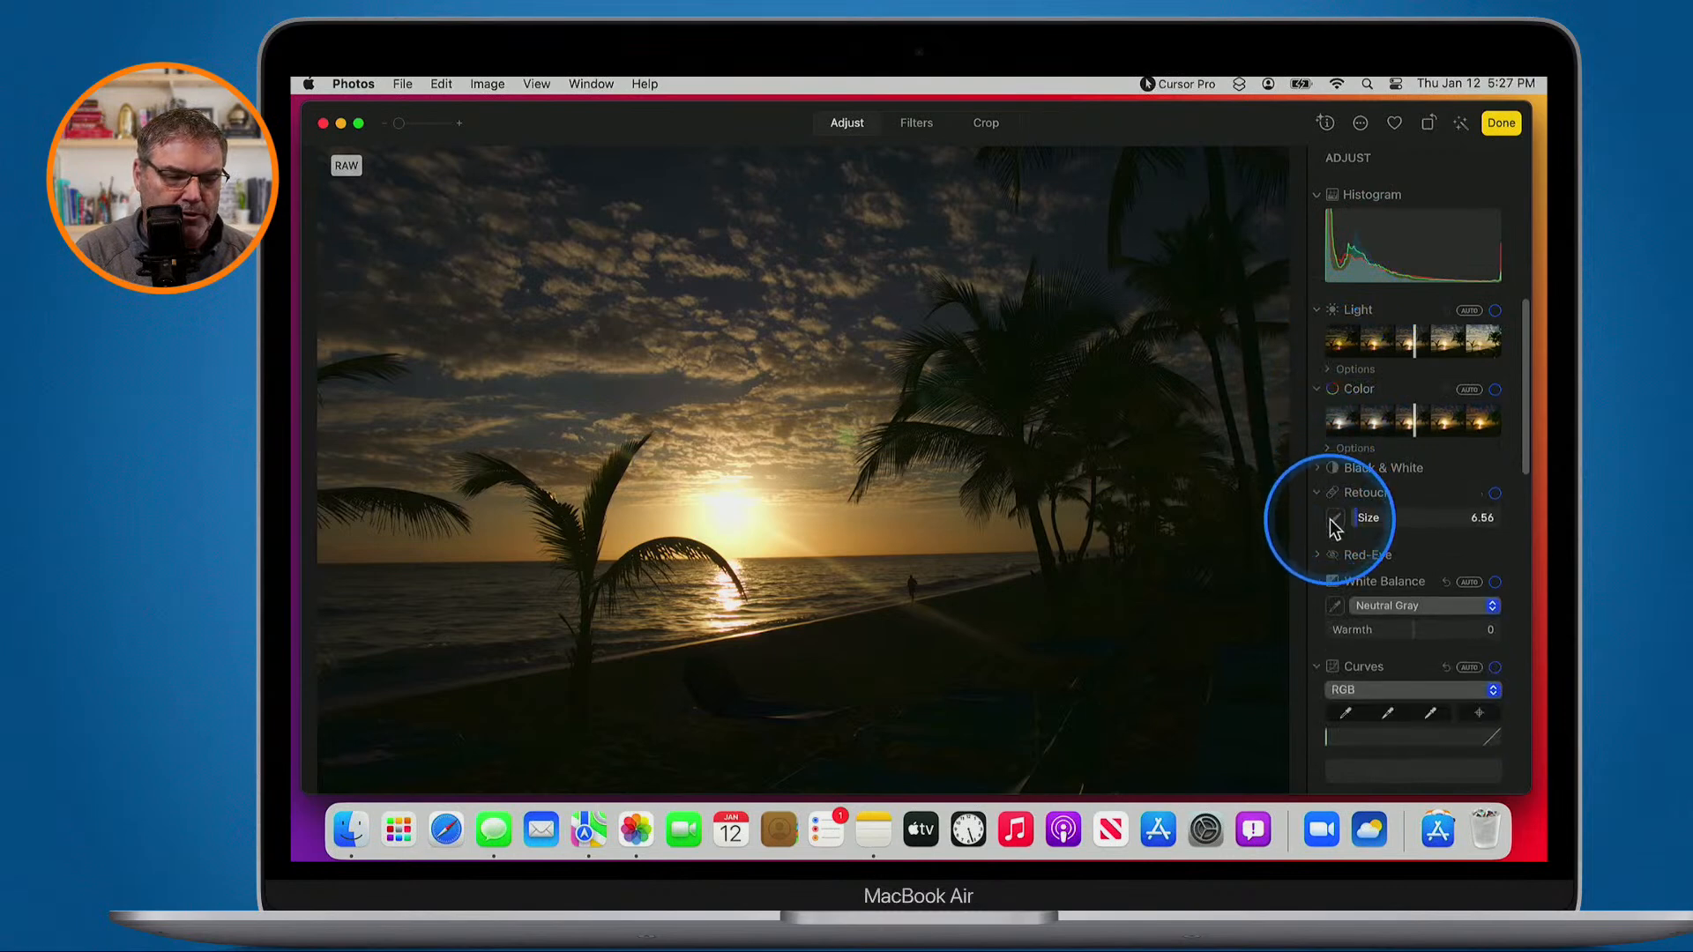
scroll(1342, 420, "down", 5)
scroll(1342, 420, "up", 5)
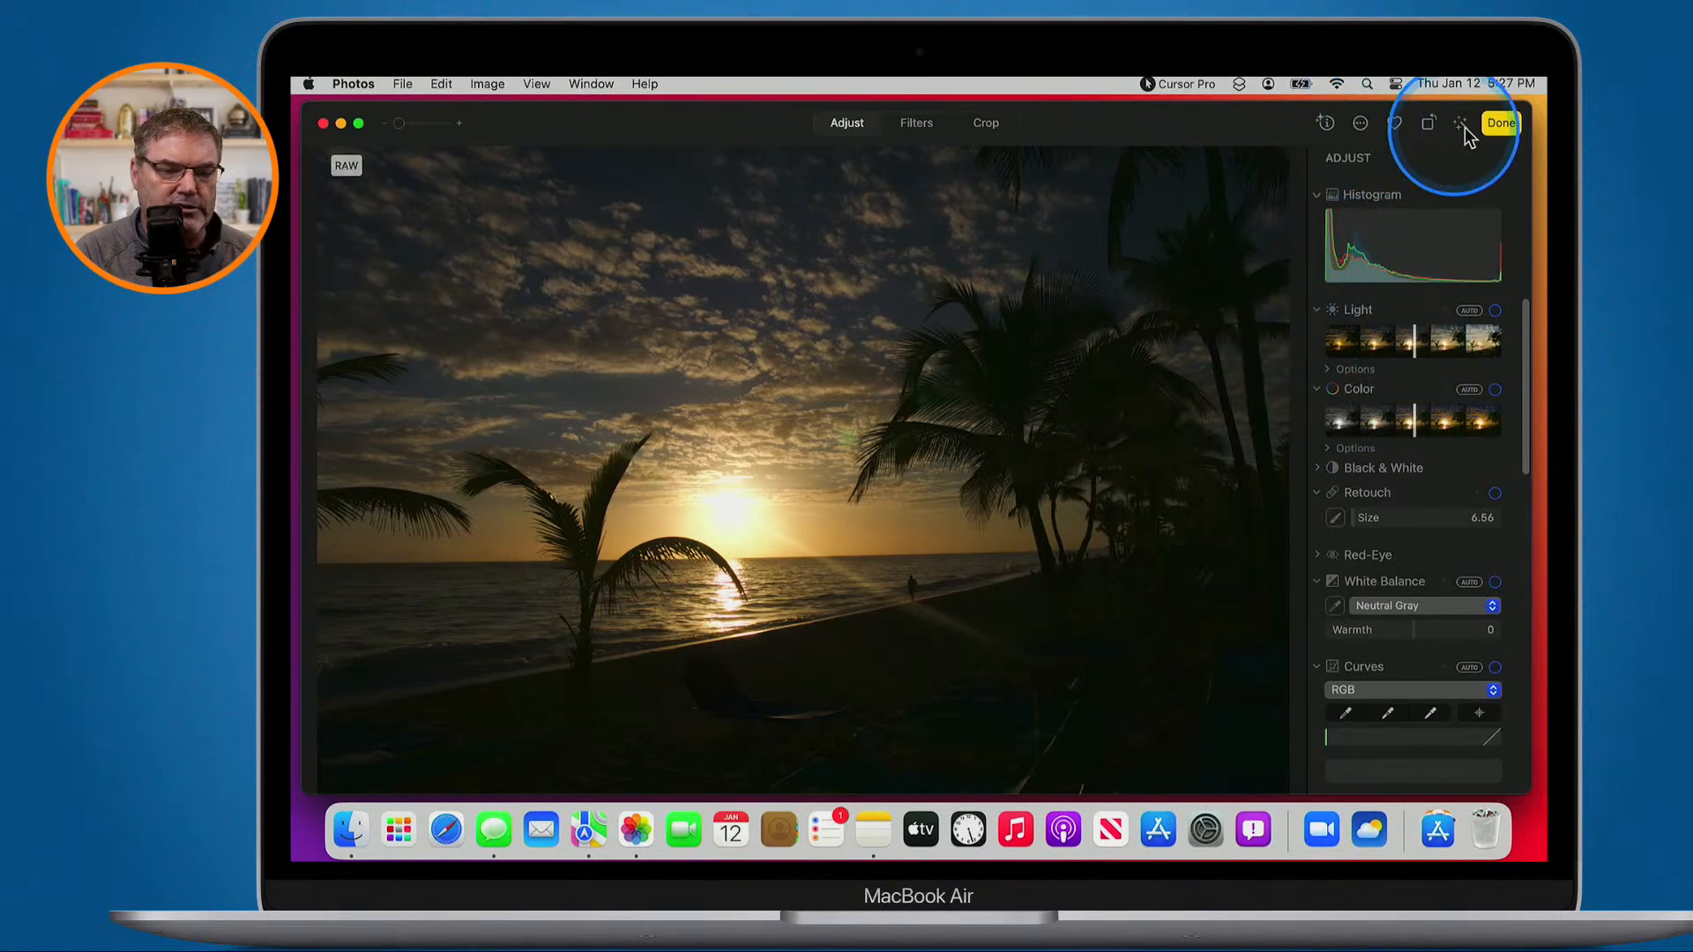
left_click(1500, 123)
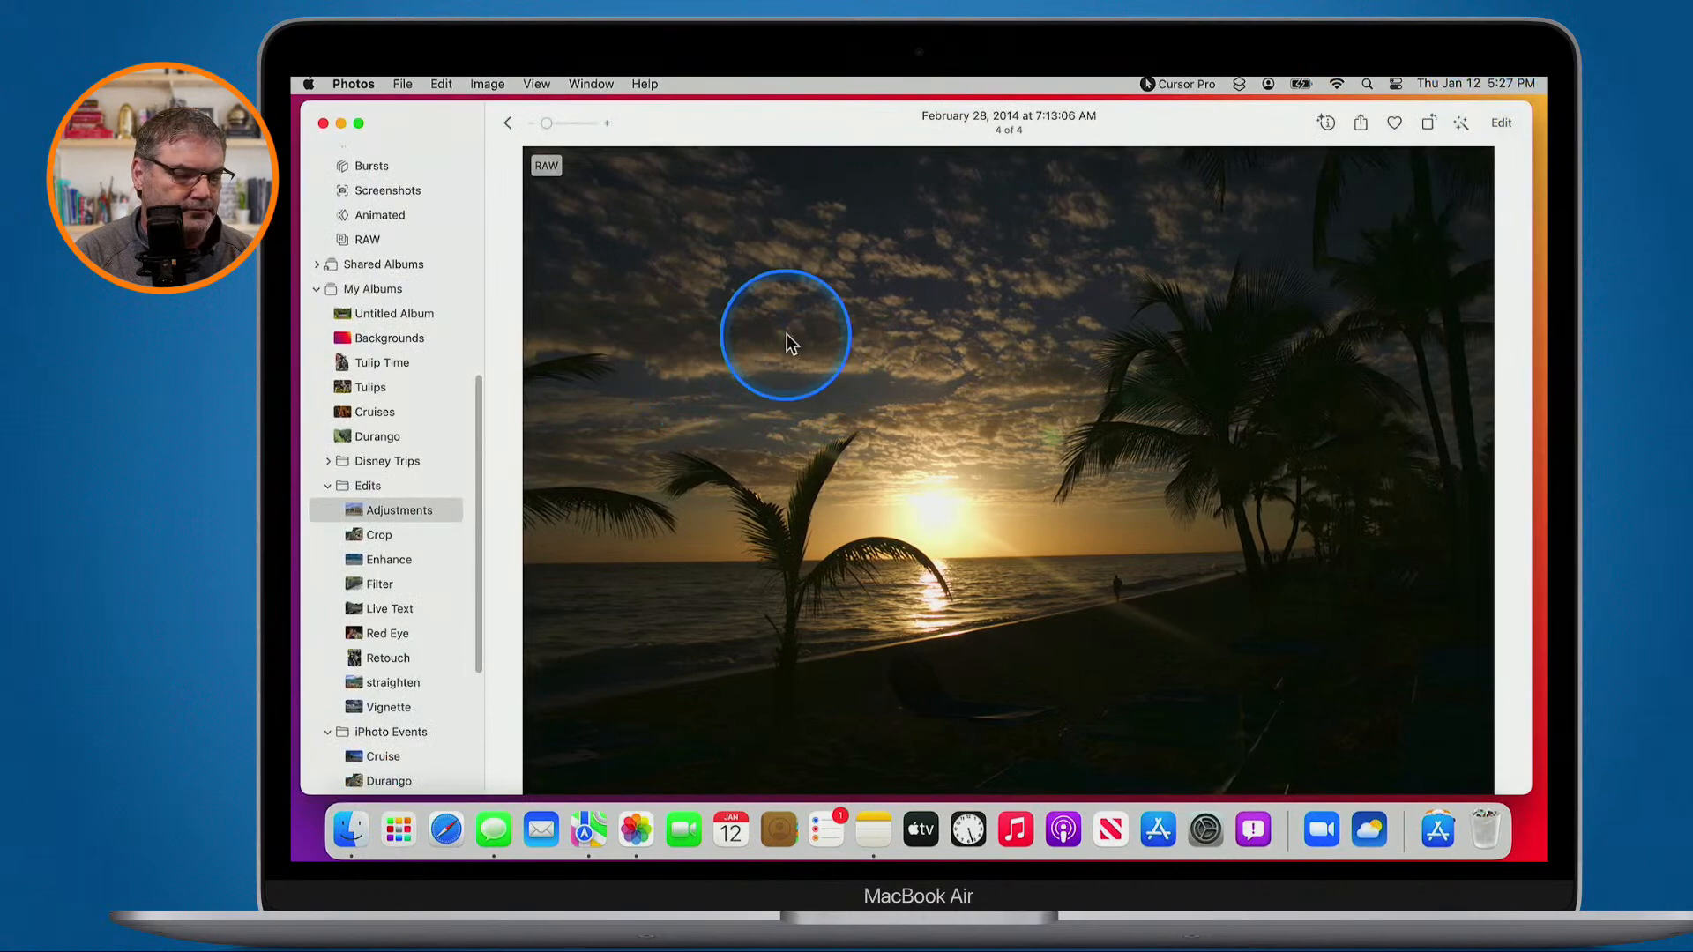
Open the lizard photo for editing and raise its overall Light adjustment to about halfway toward the brightest setting
key("Left")
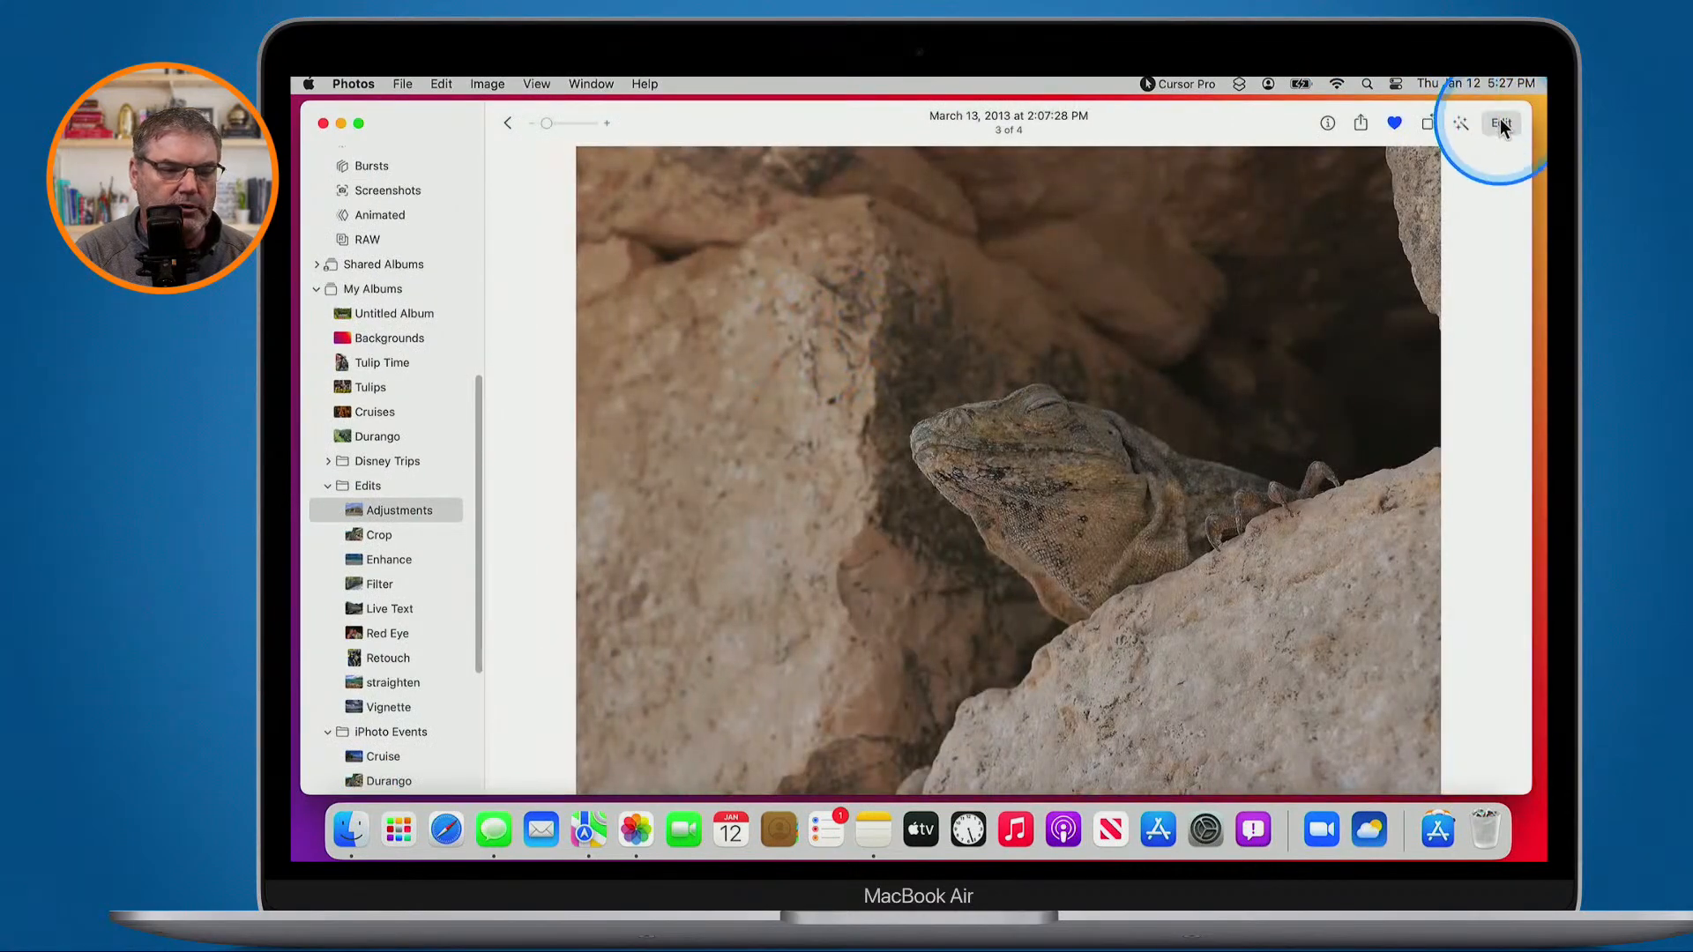
left_click(1500, 123)
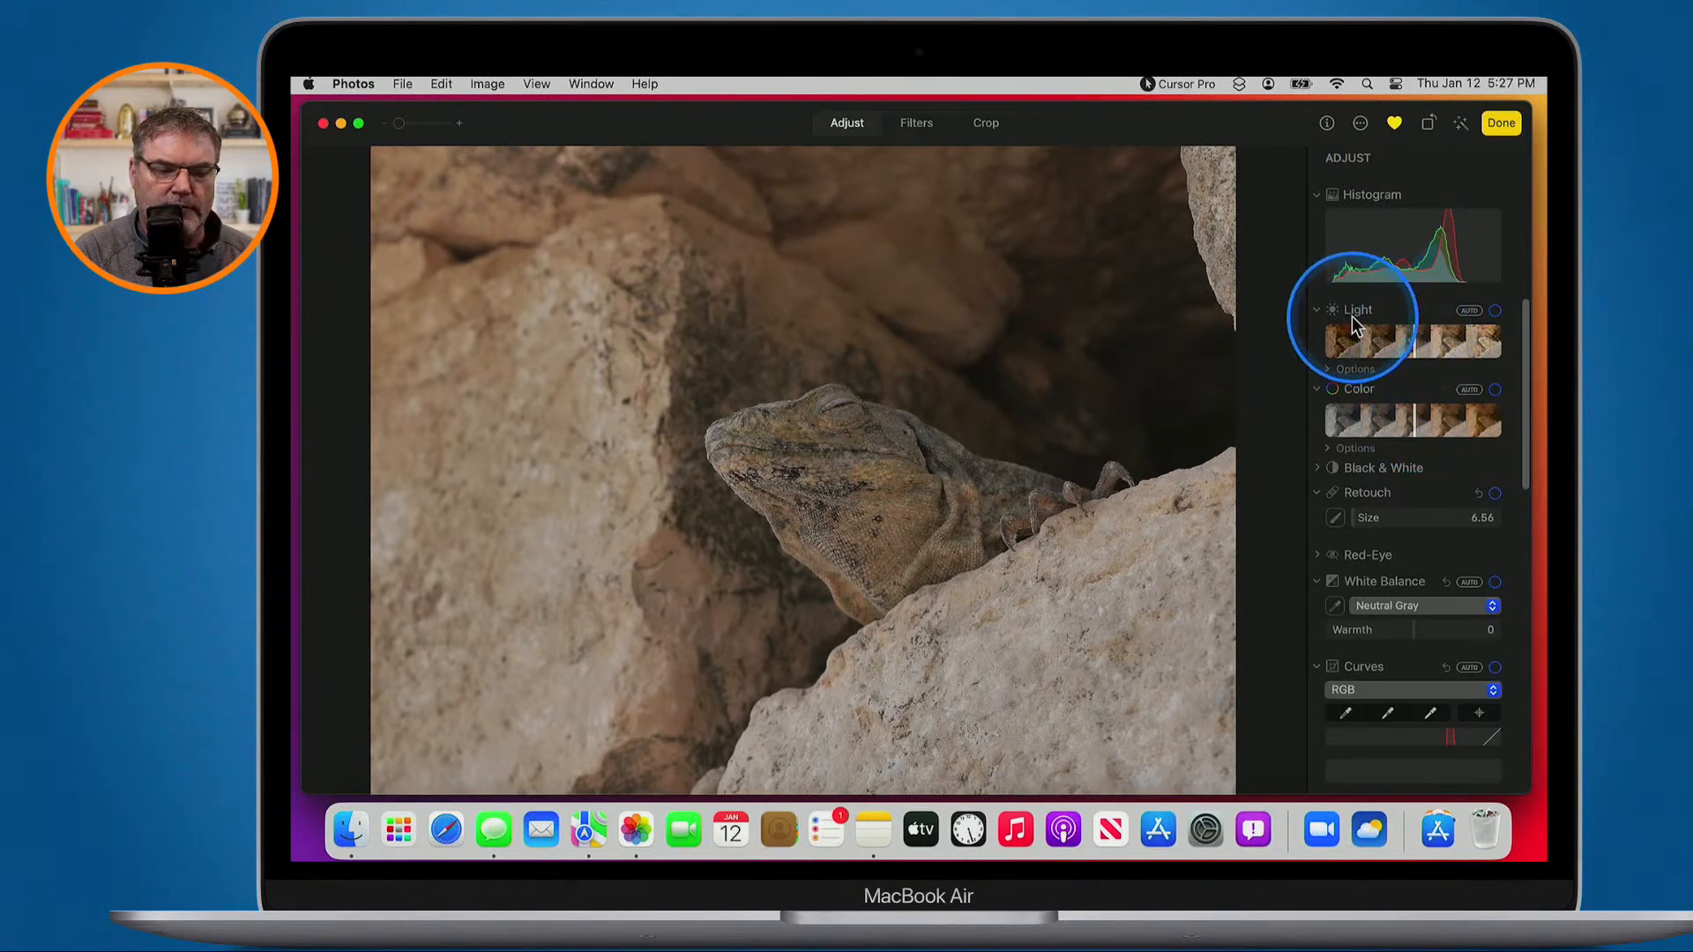
left_click_drag(1414, 341, 1489, 343)
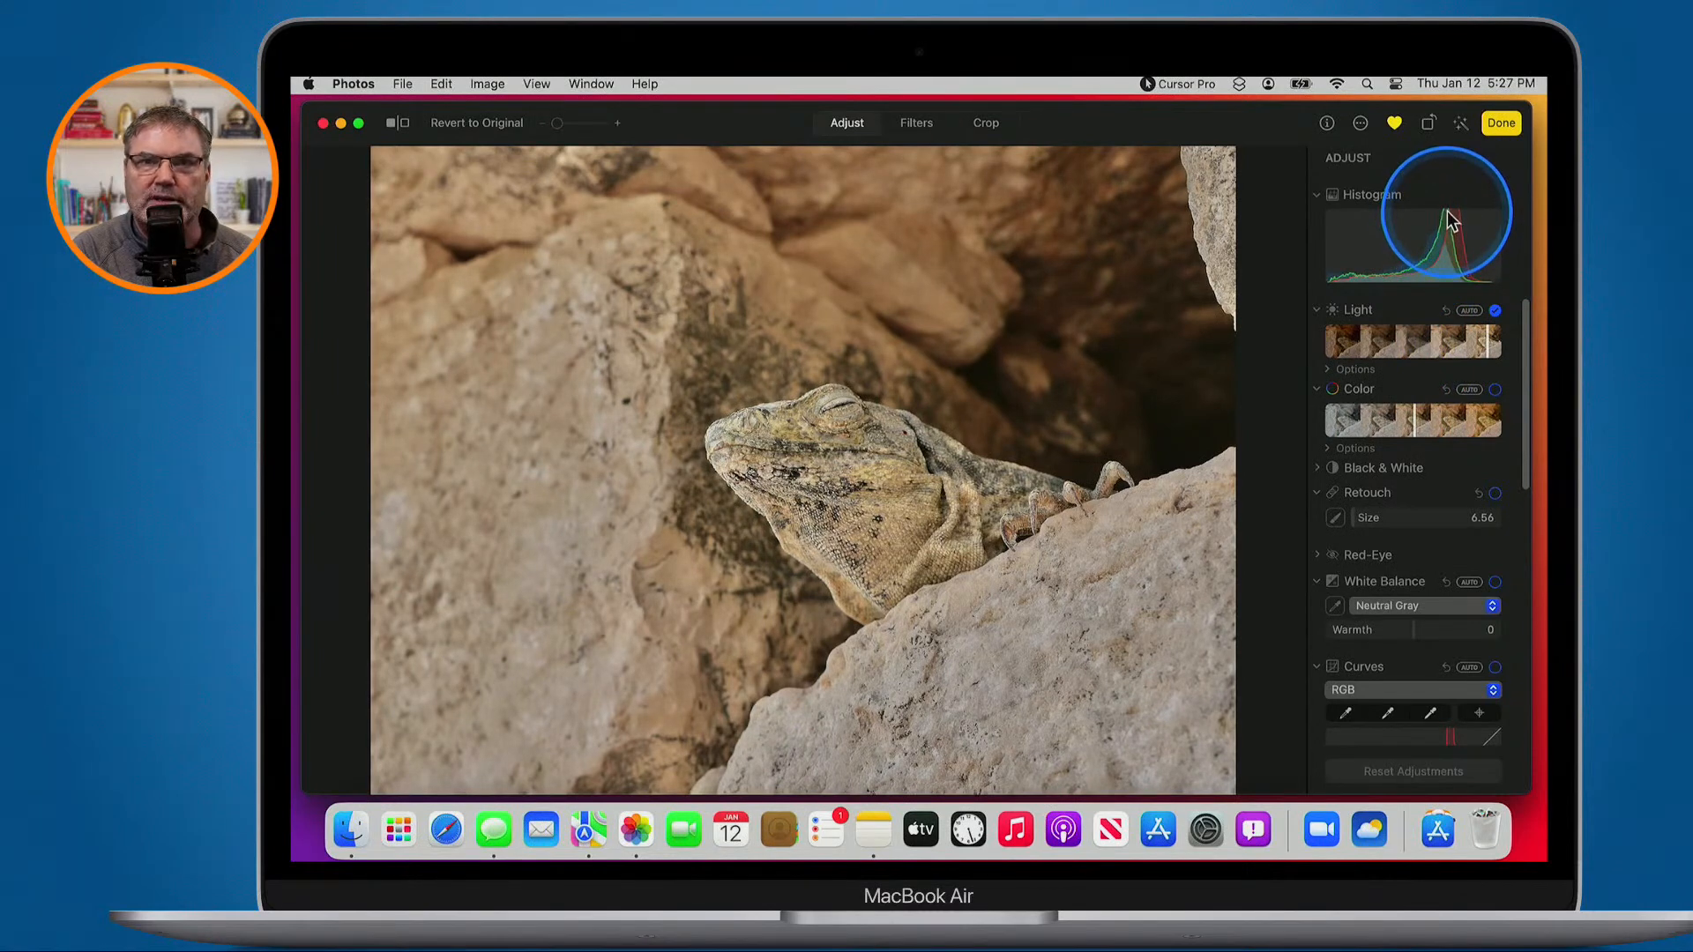
left_click_drag(1488, 342, 1455, 351)
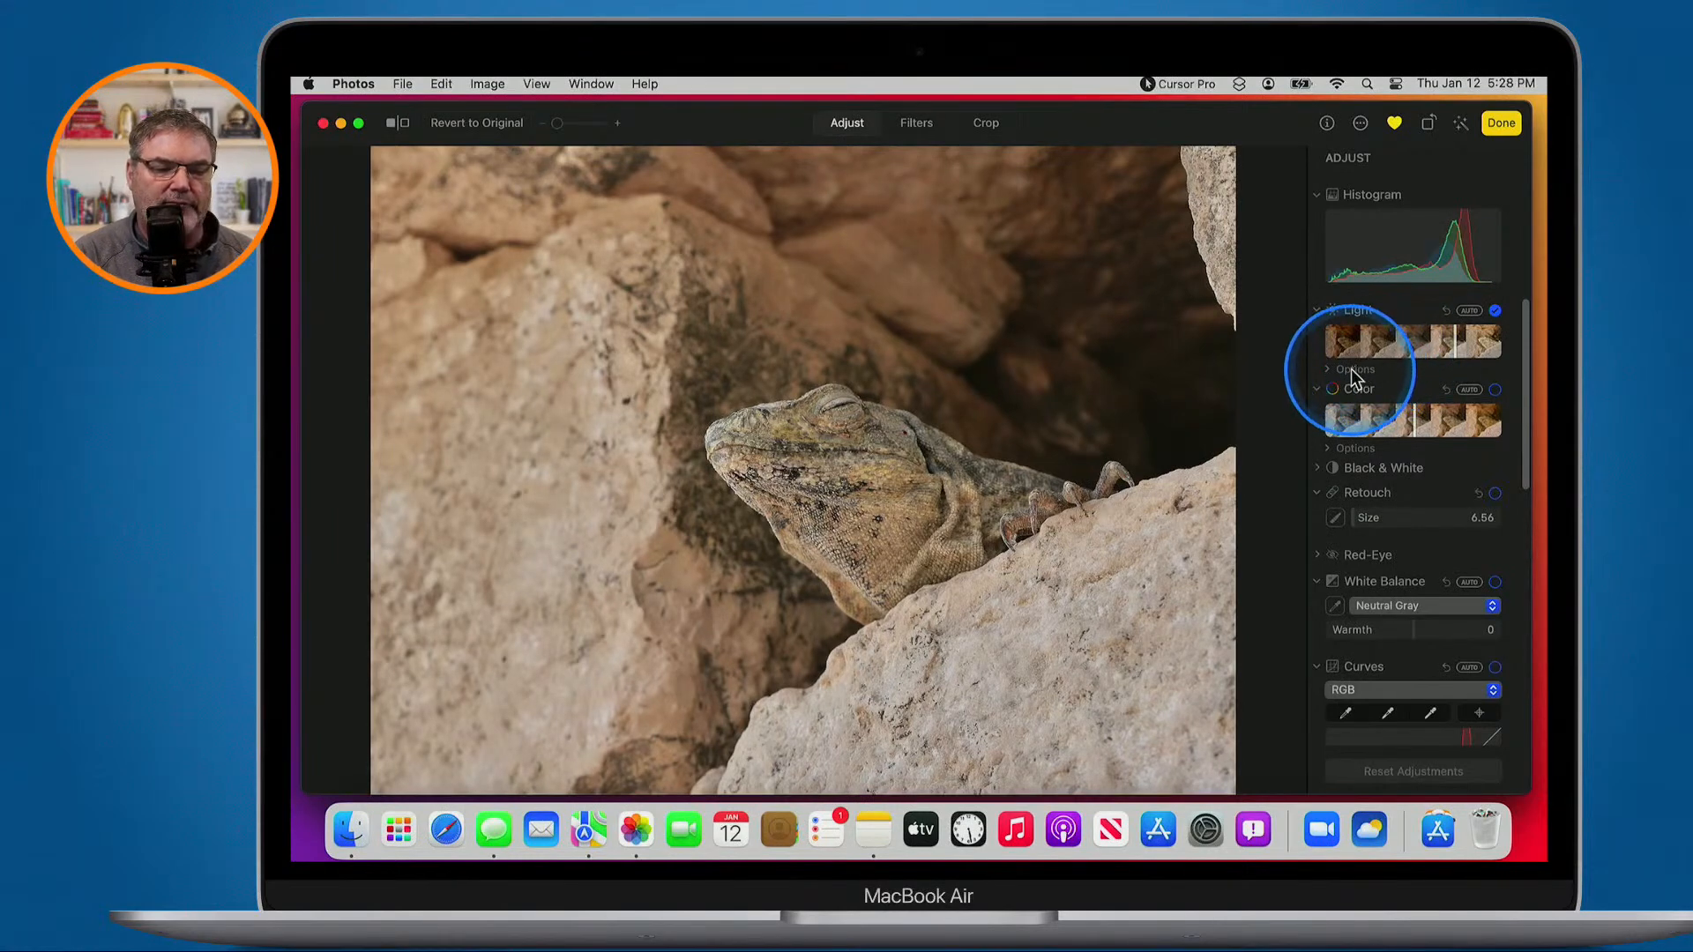
Expand the lizard photo's Light options and set Contrast to 0.29, Black Point to 0.36, Highlights to -0.27 and Brilliance to about 0.3
key("ctrl")
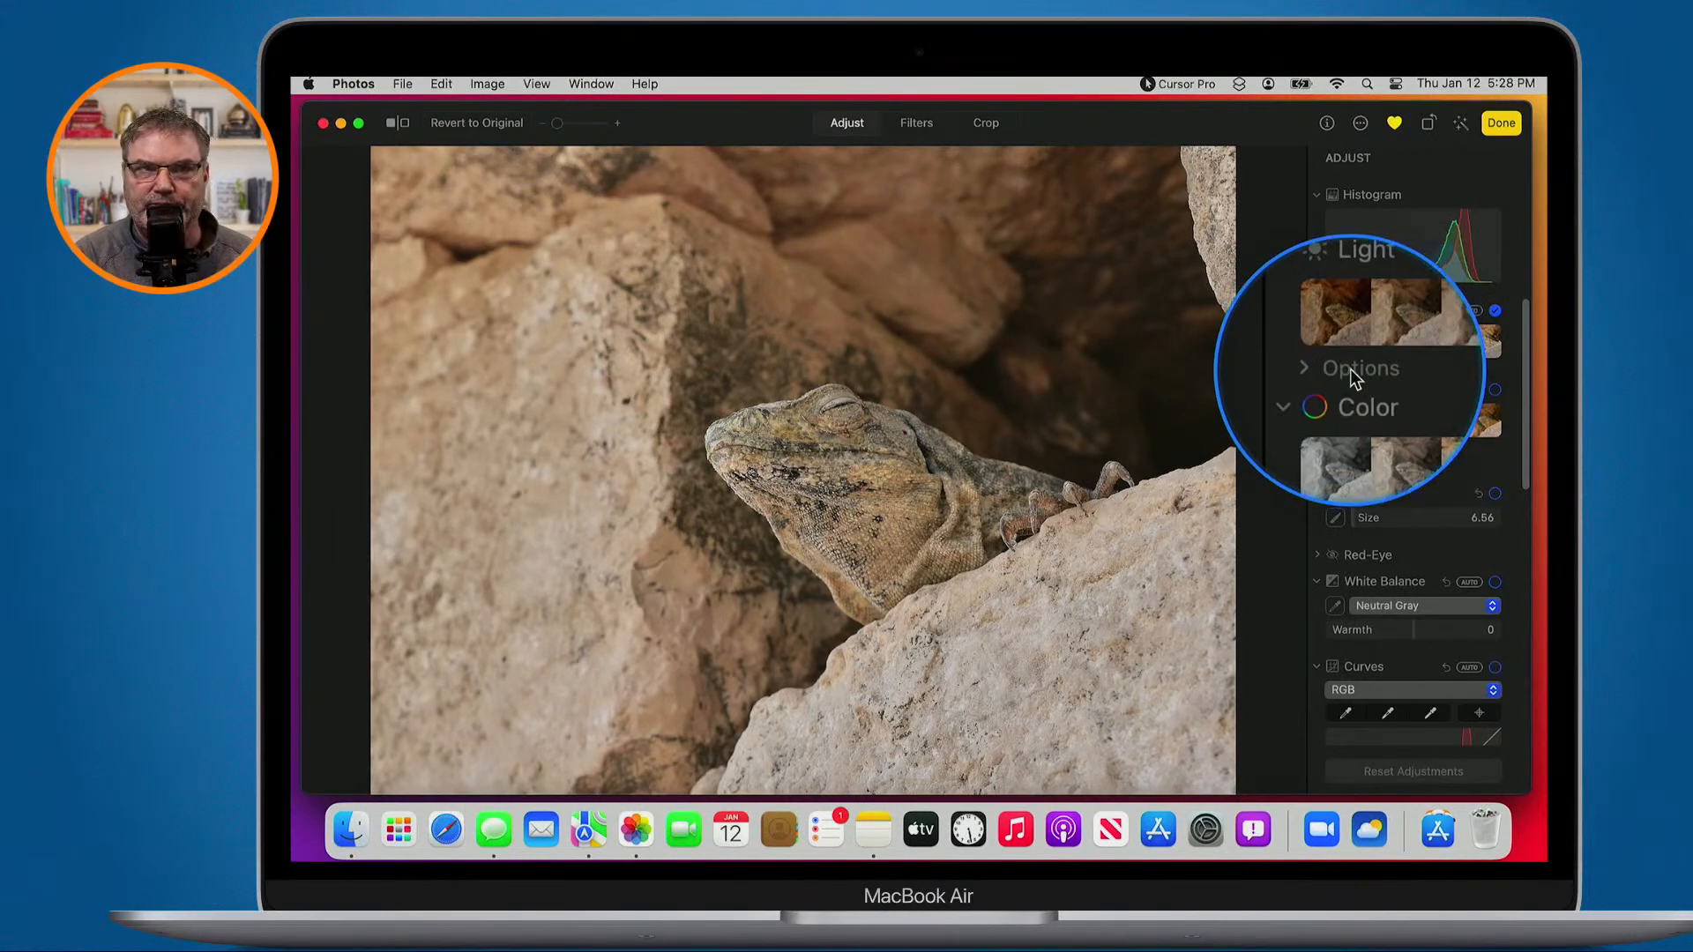
left_click(1329, 369)
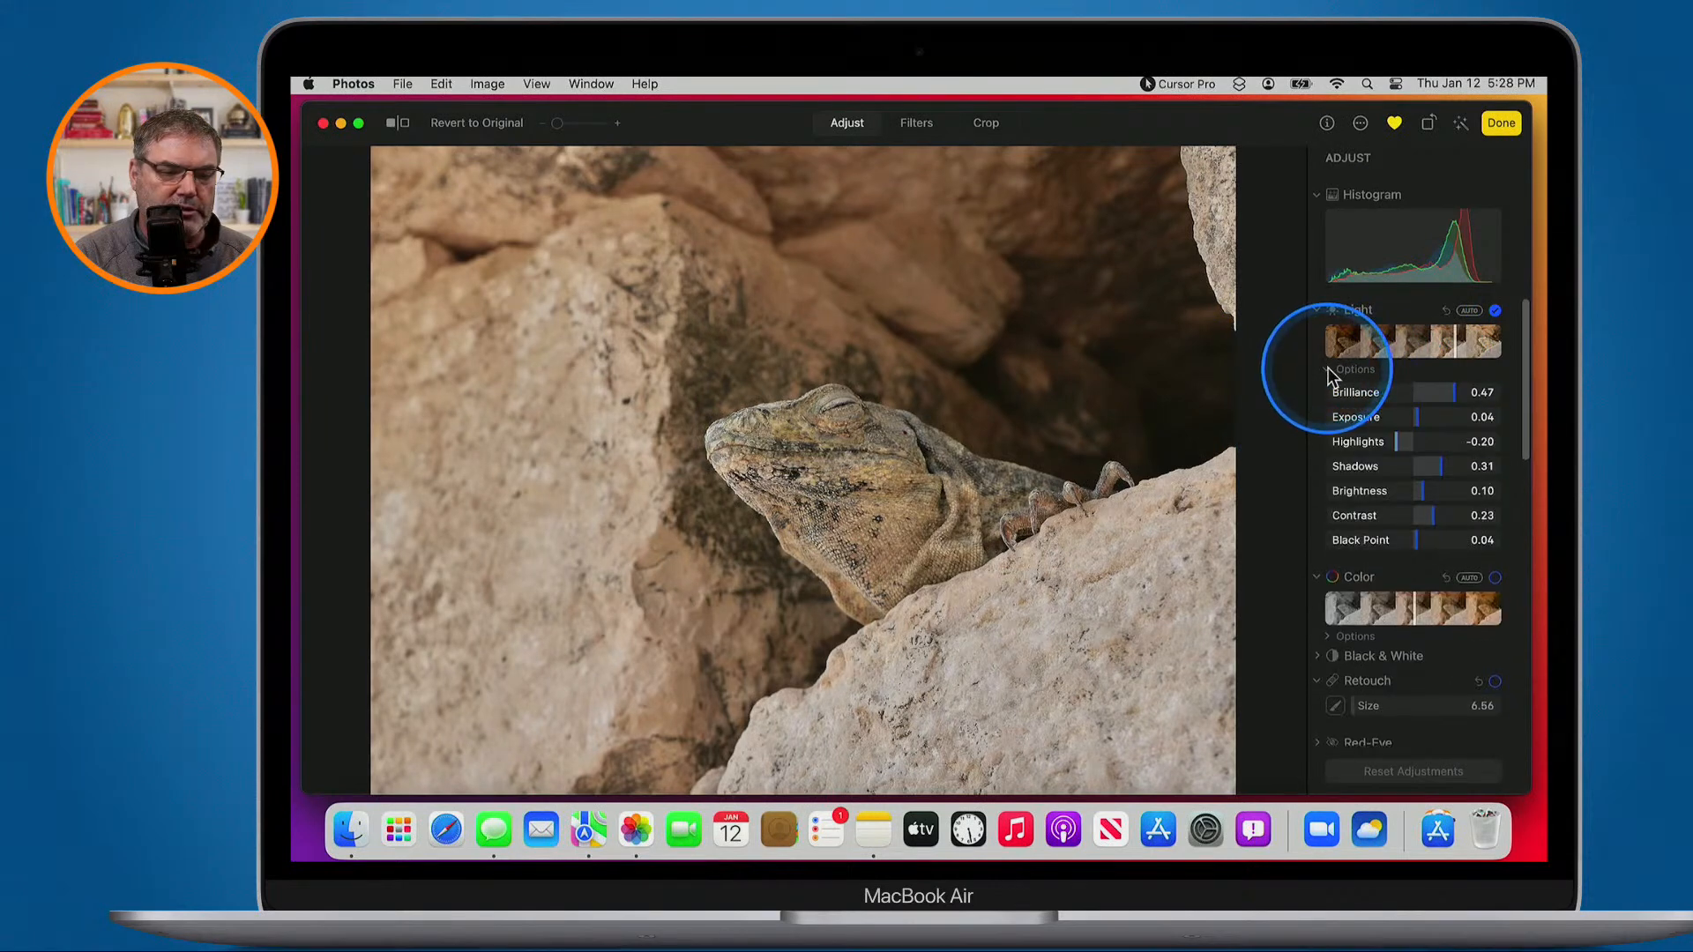
key("ctrl")
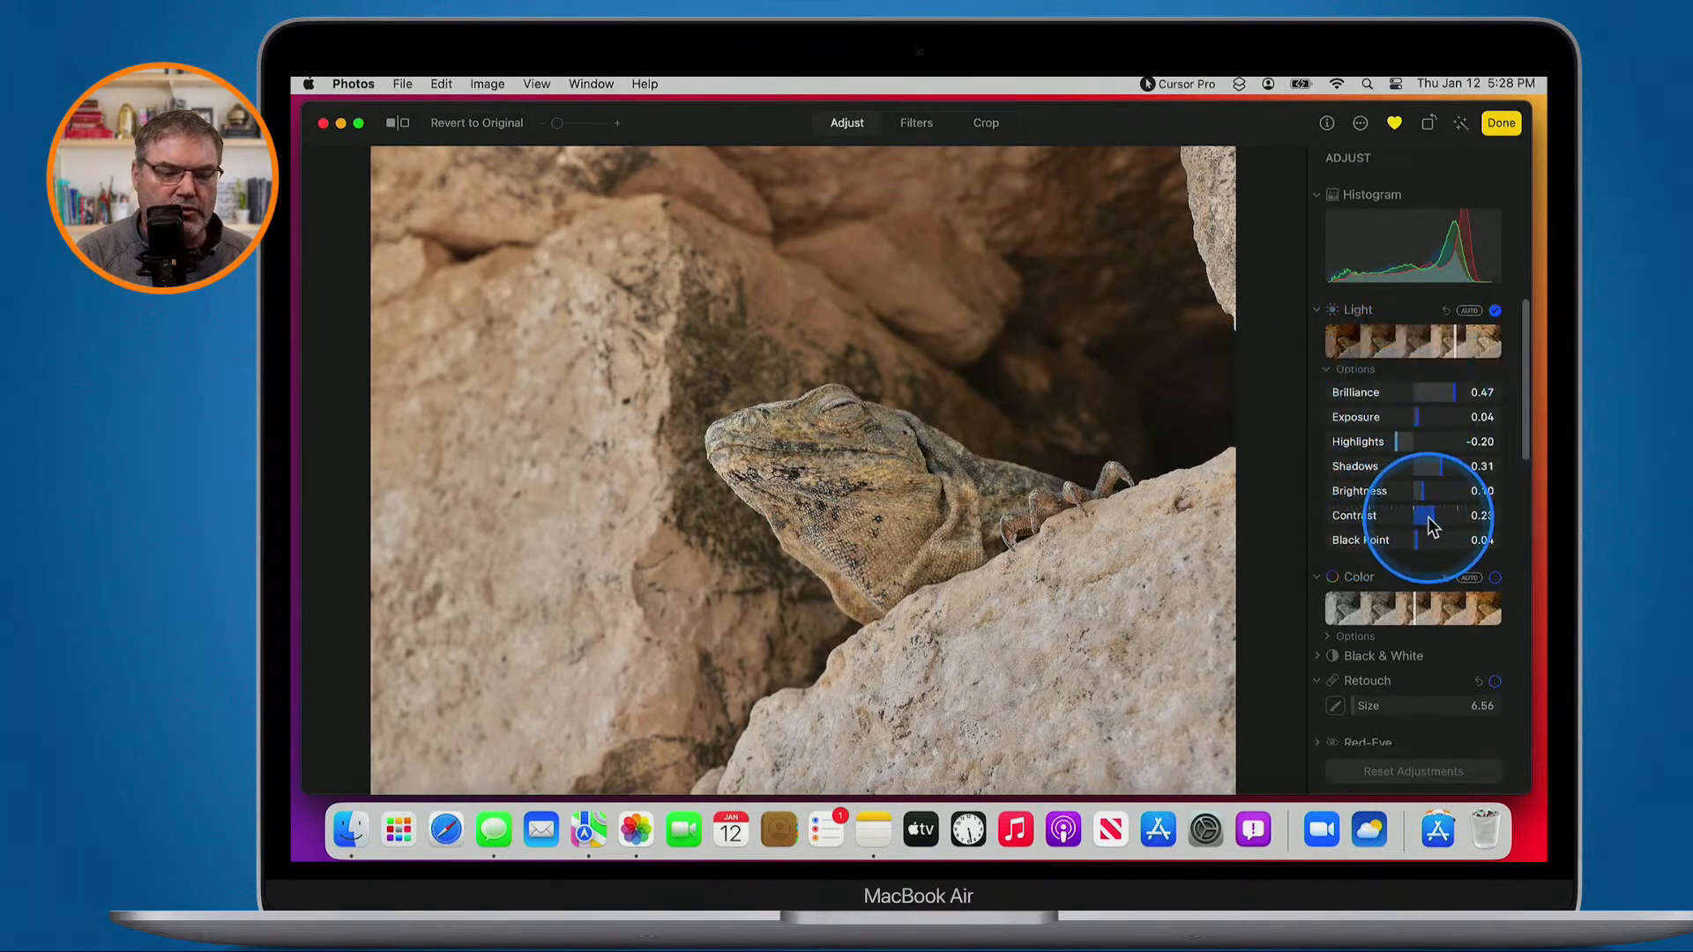
left_click_drag(1409, 518, 1444, 541)
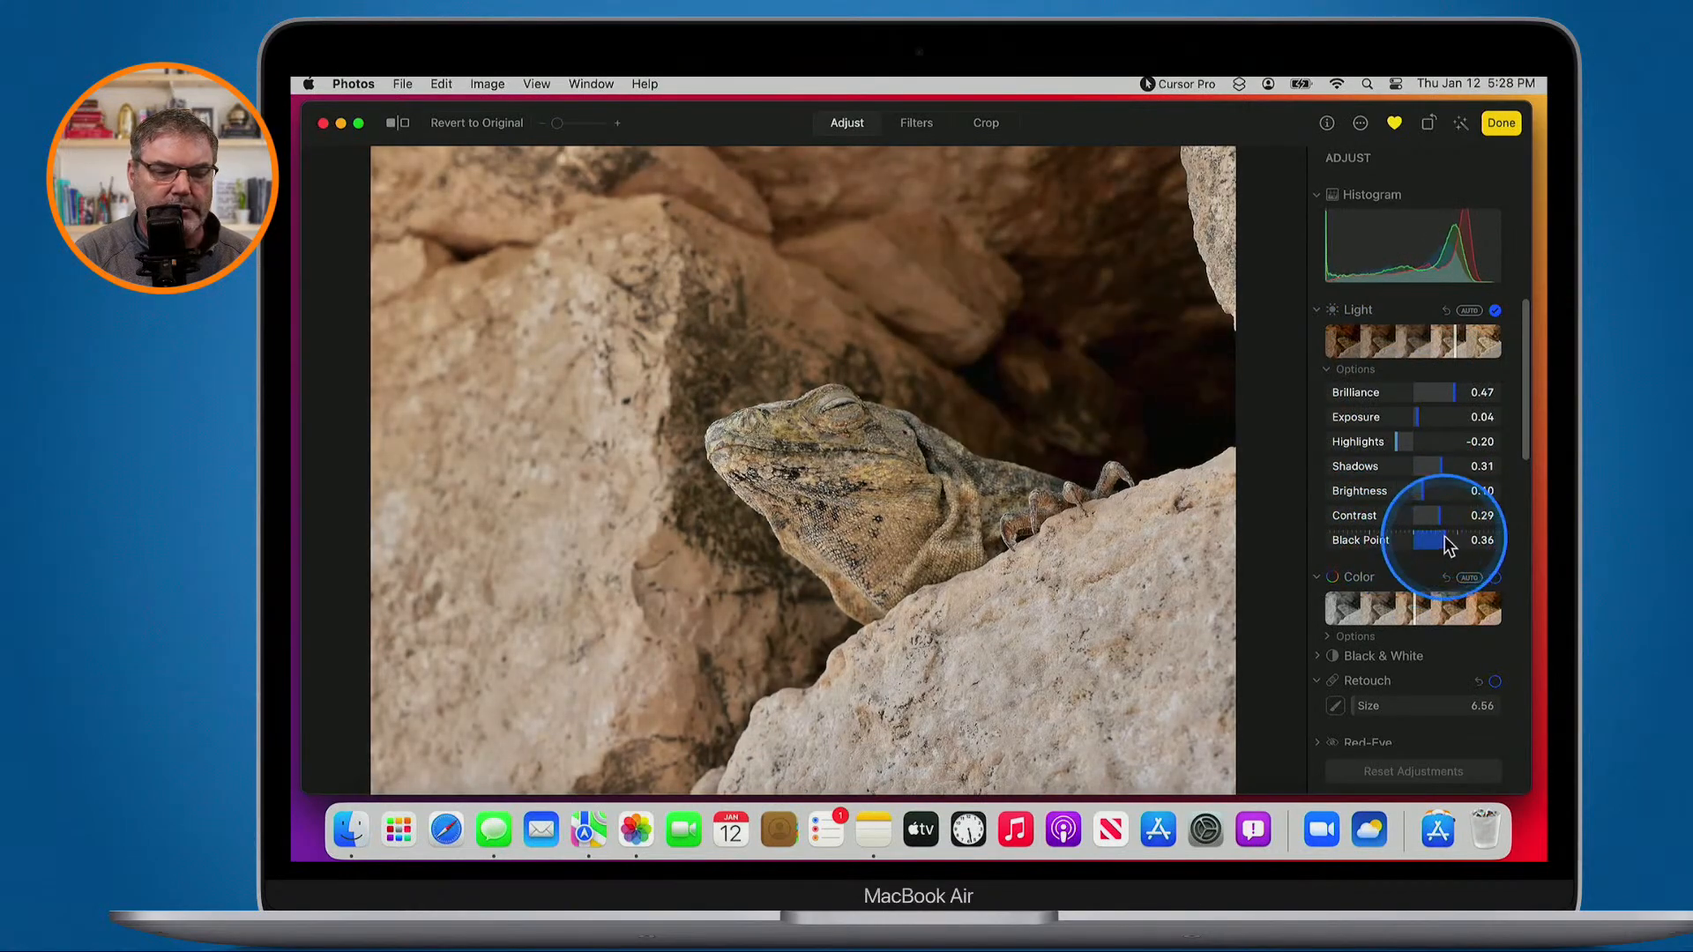
left_click_drag(1396, 441, 1439, 394)
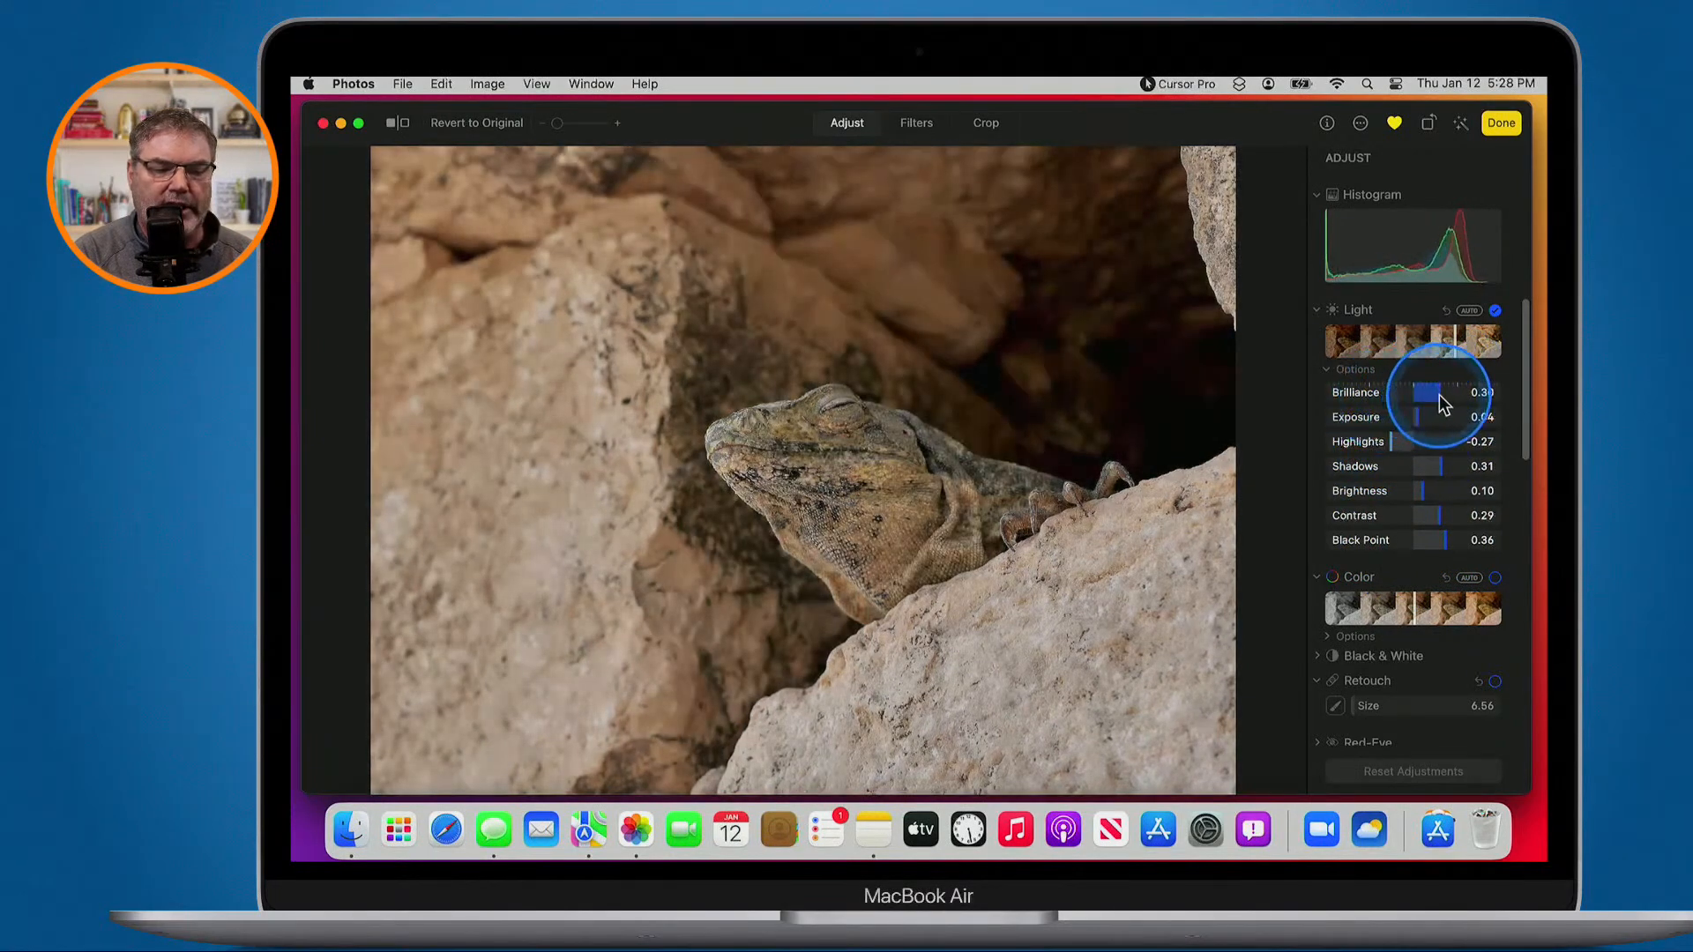
Collapse the lizard photo's Light options and apply the automatic Light adjustment
left_click(1326, 368)
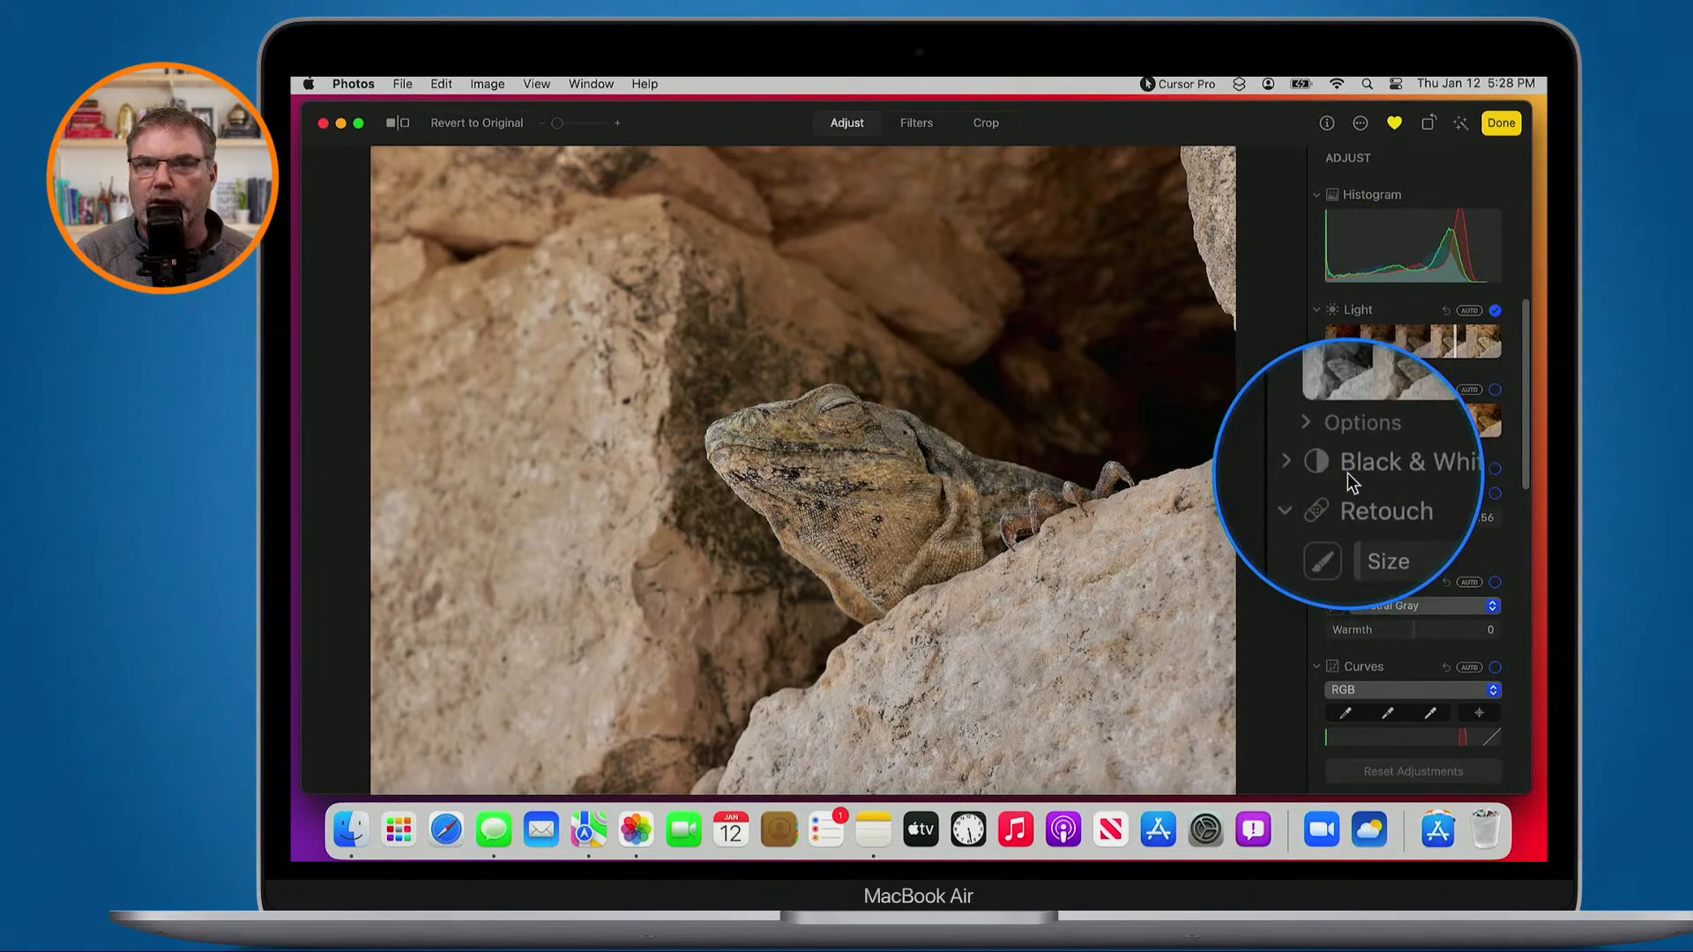
left_click(1467, 312)
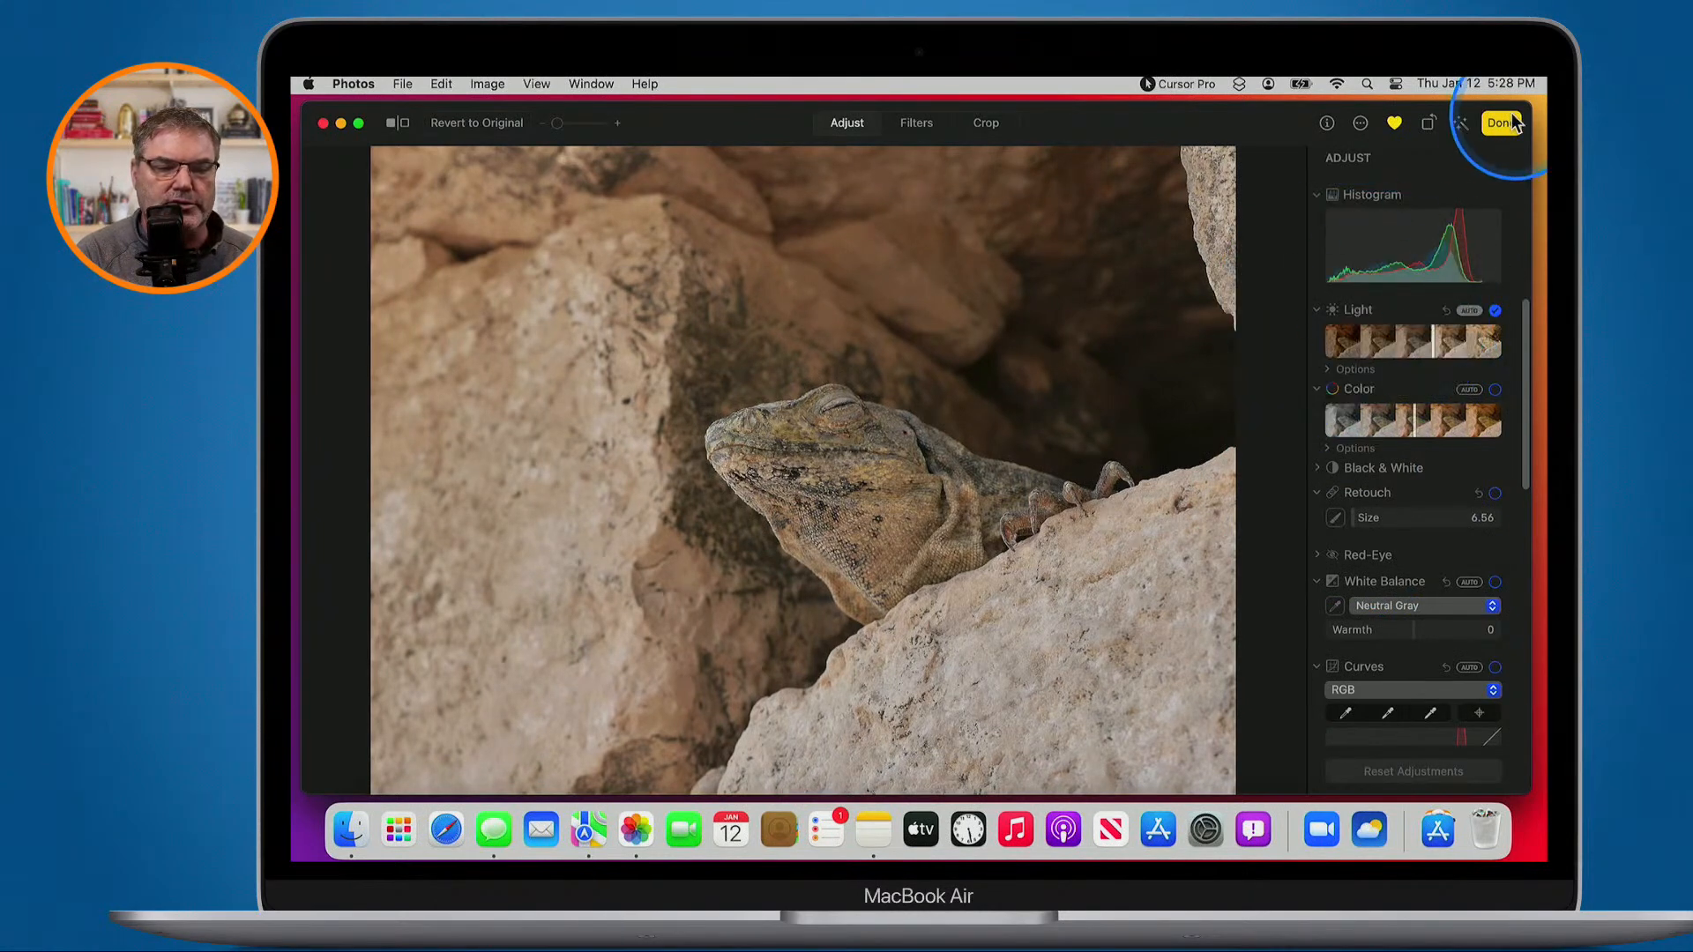
scroll(1425, 487, "down", 3)
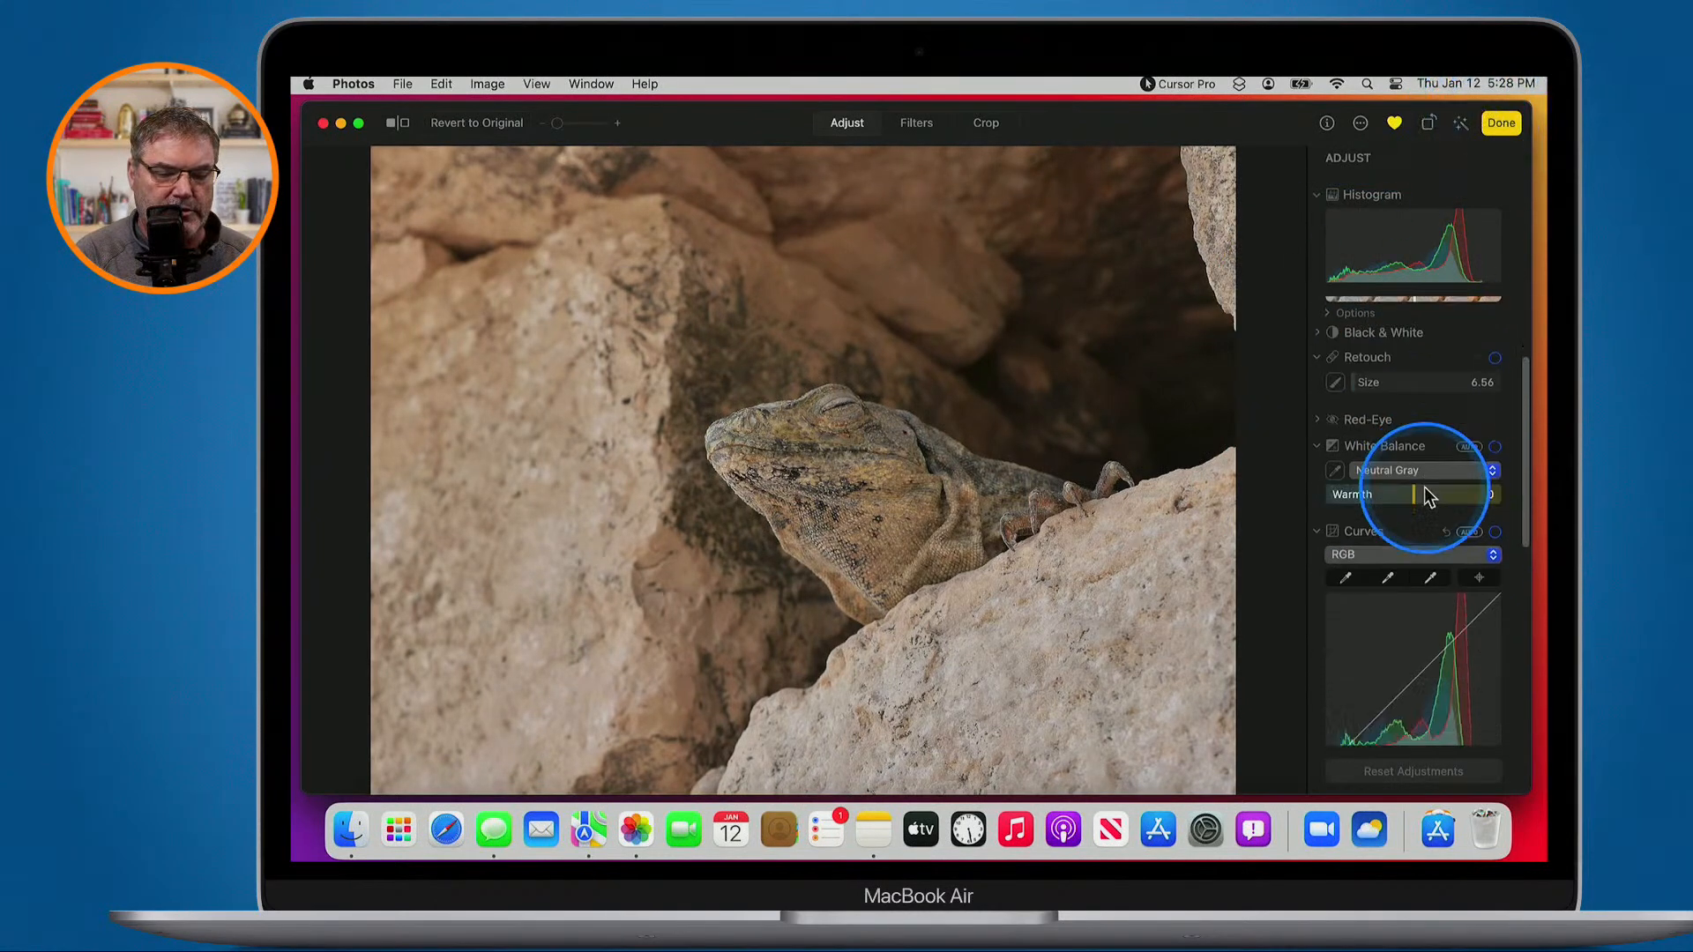
scroll(1425, 486, "up", 3)
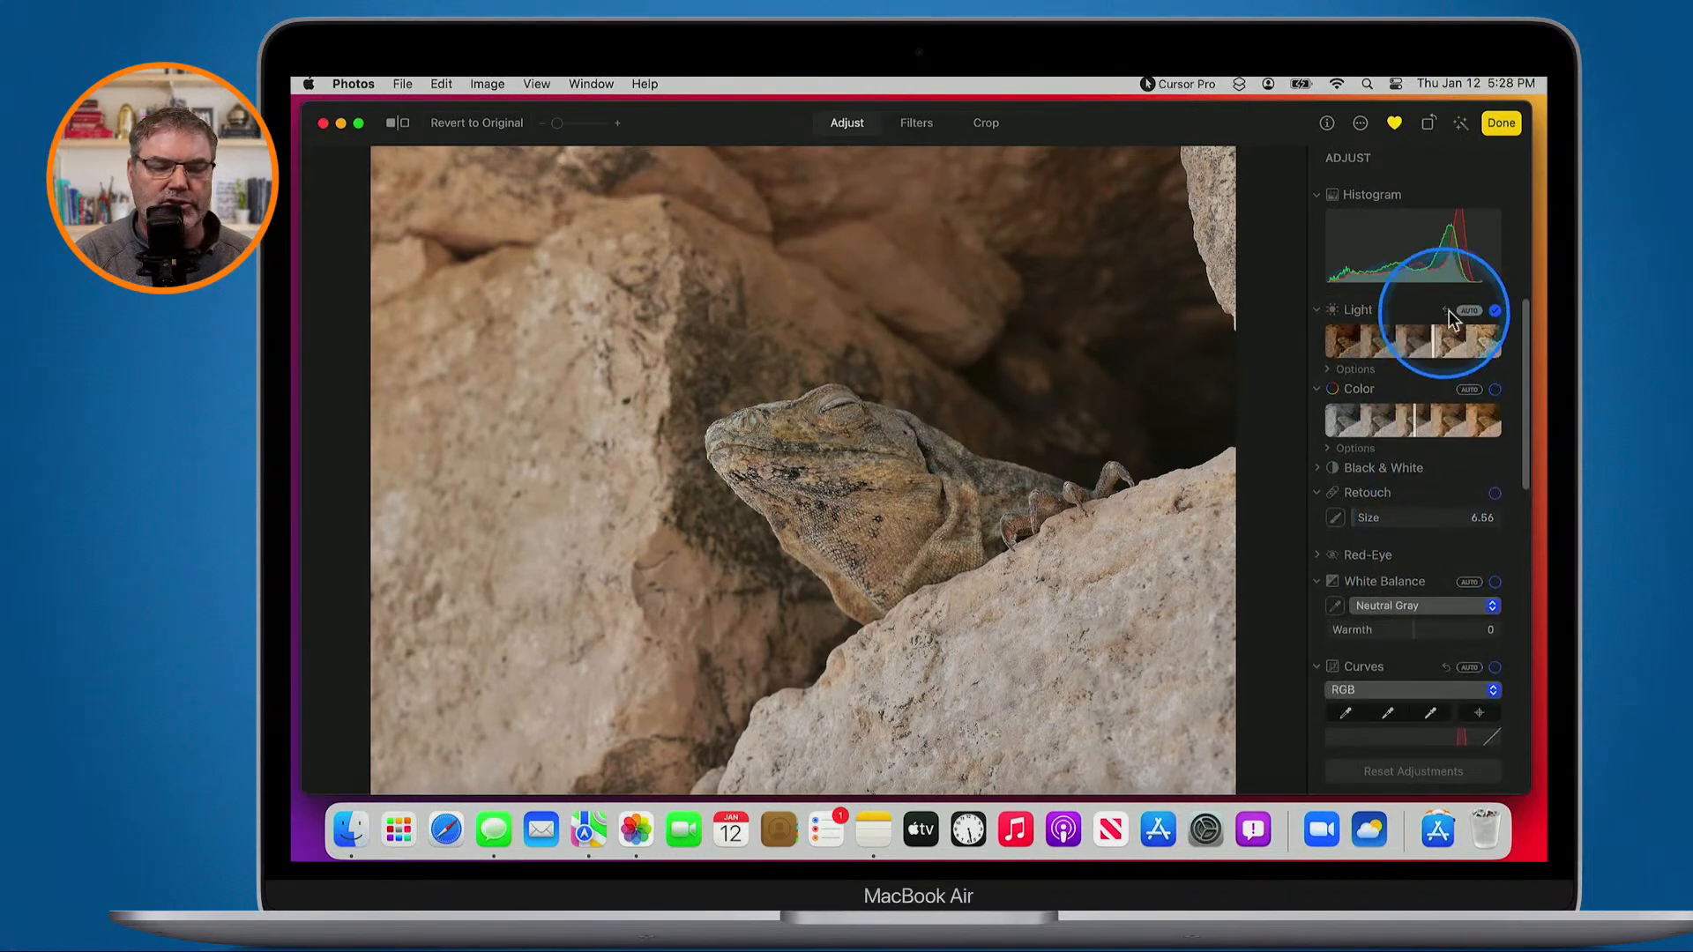
key("ctrl")
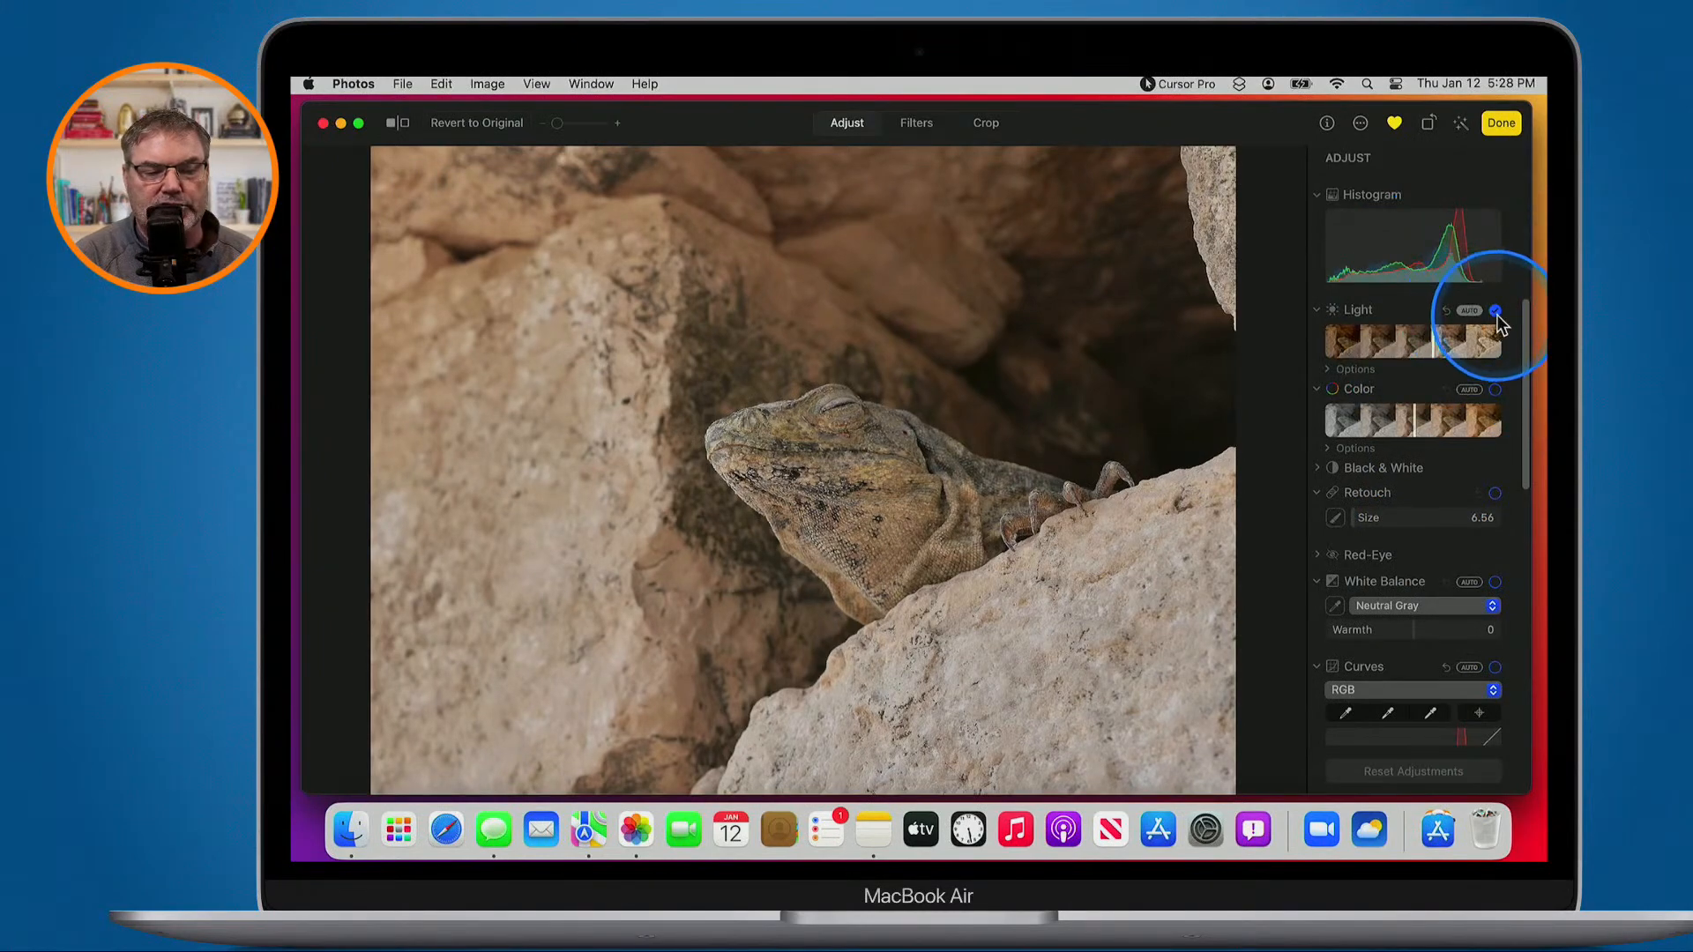
Apply the automatic Color adjustment and compare the lizard photo with the Light and Color adjustments switched off and on
left_click(1495, 308)
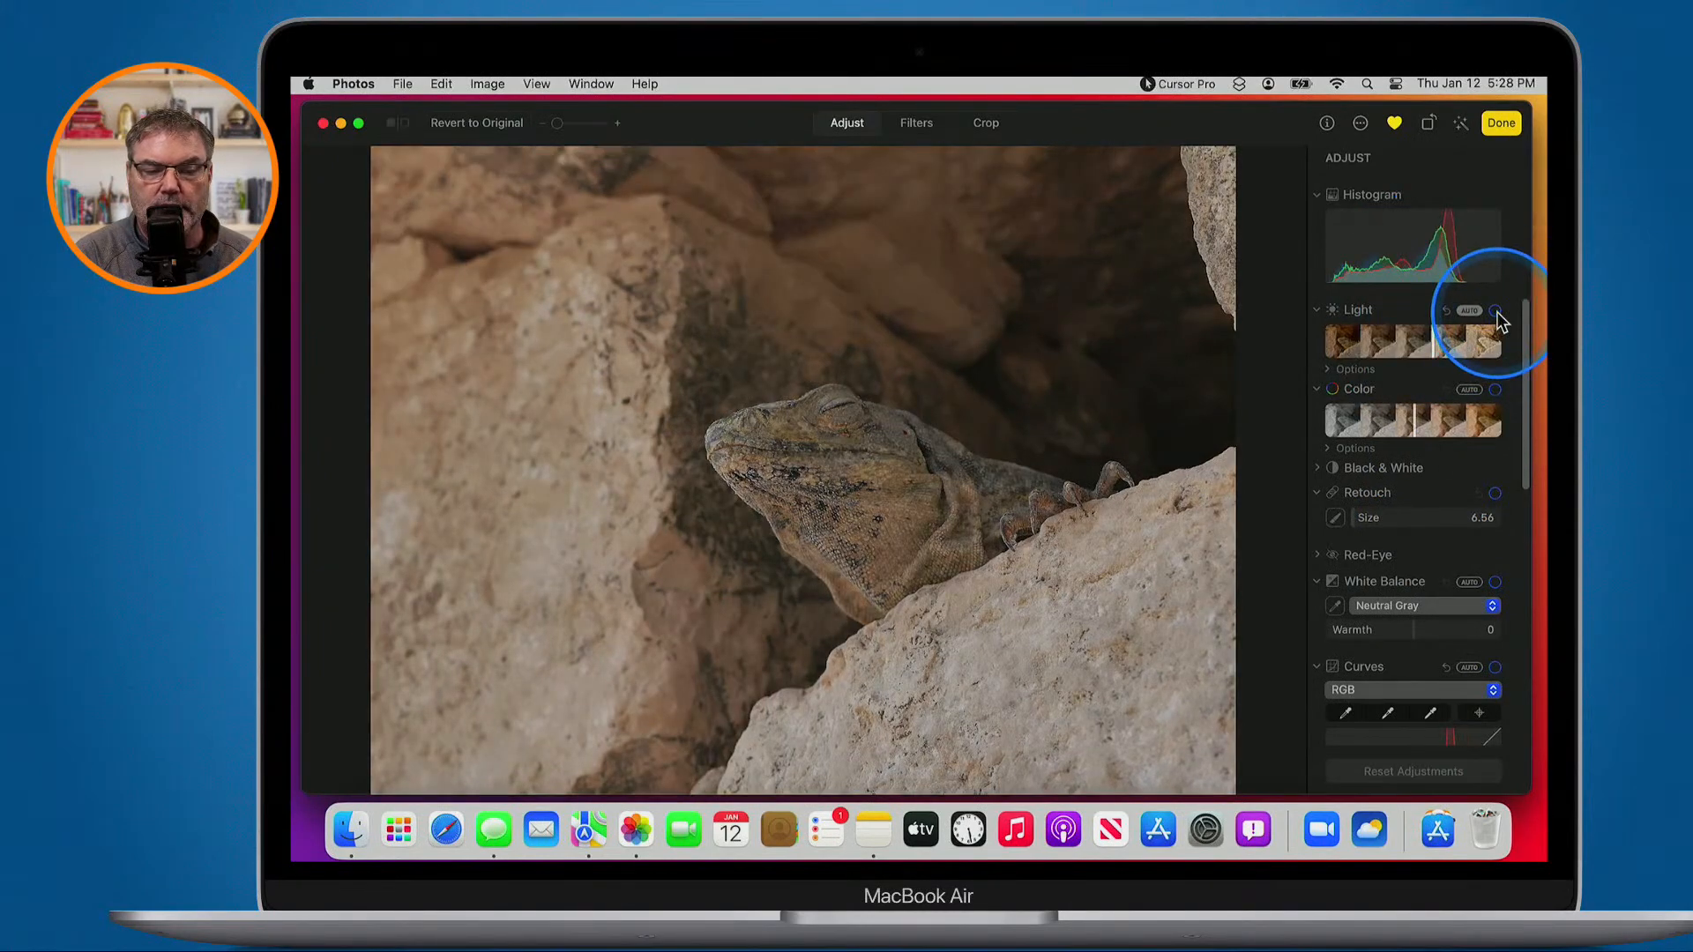
left_click(1497, 311)
left_click(1494, 389)
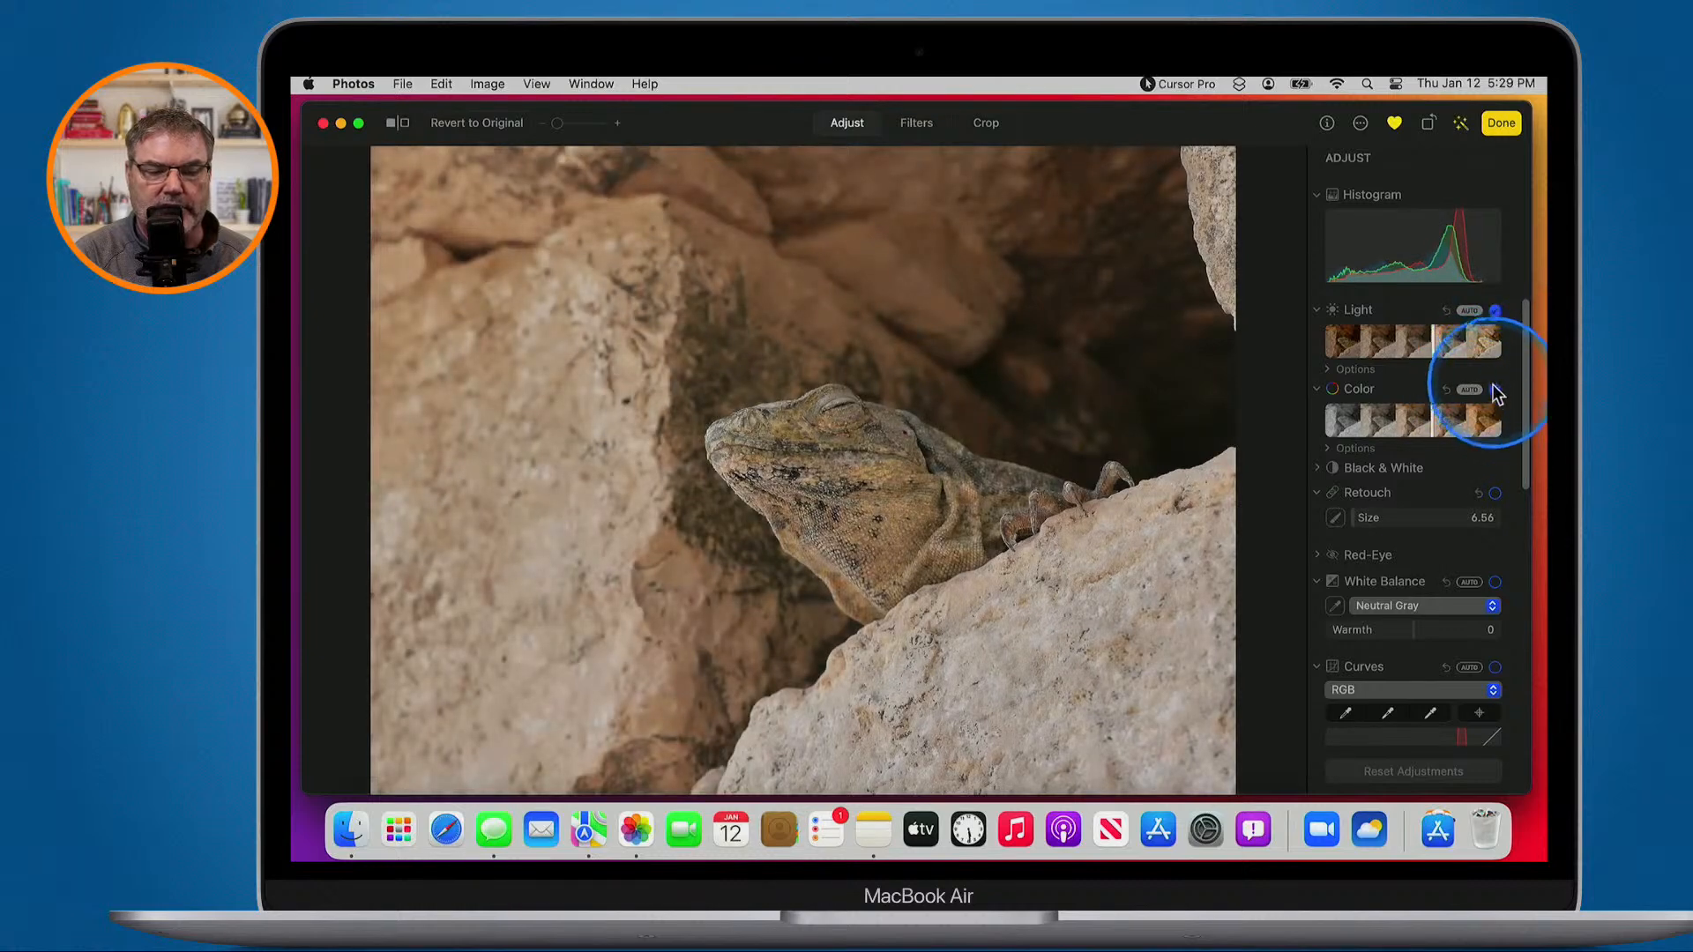
left_click(1495, 310)
left_click(1495, 311)
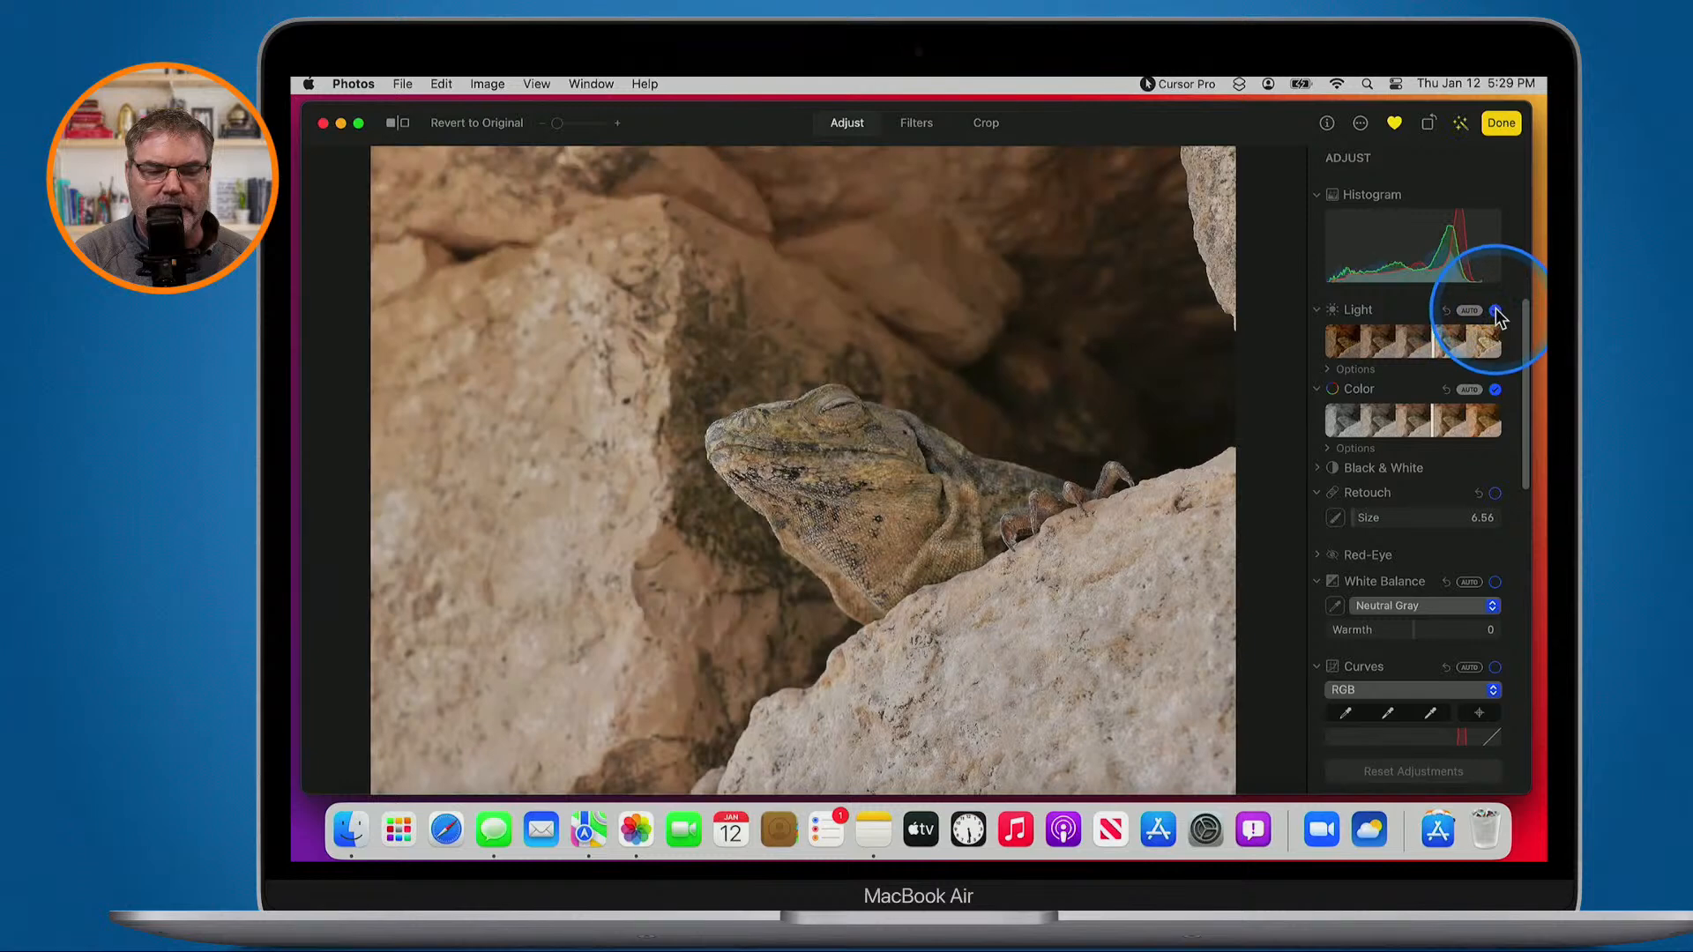
left_click(1495, 390)
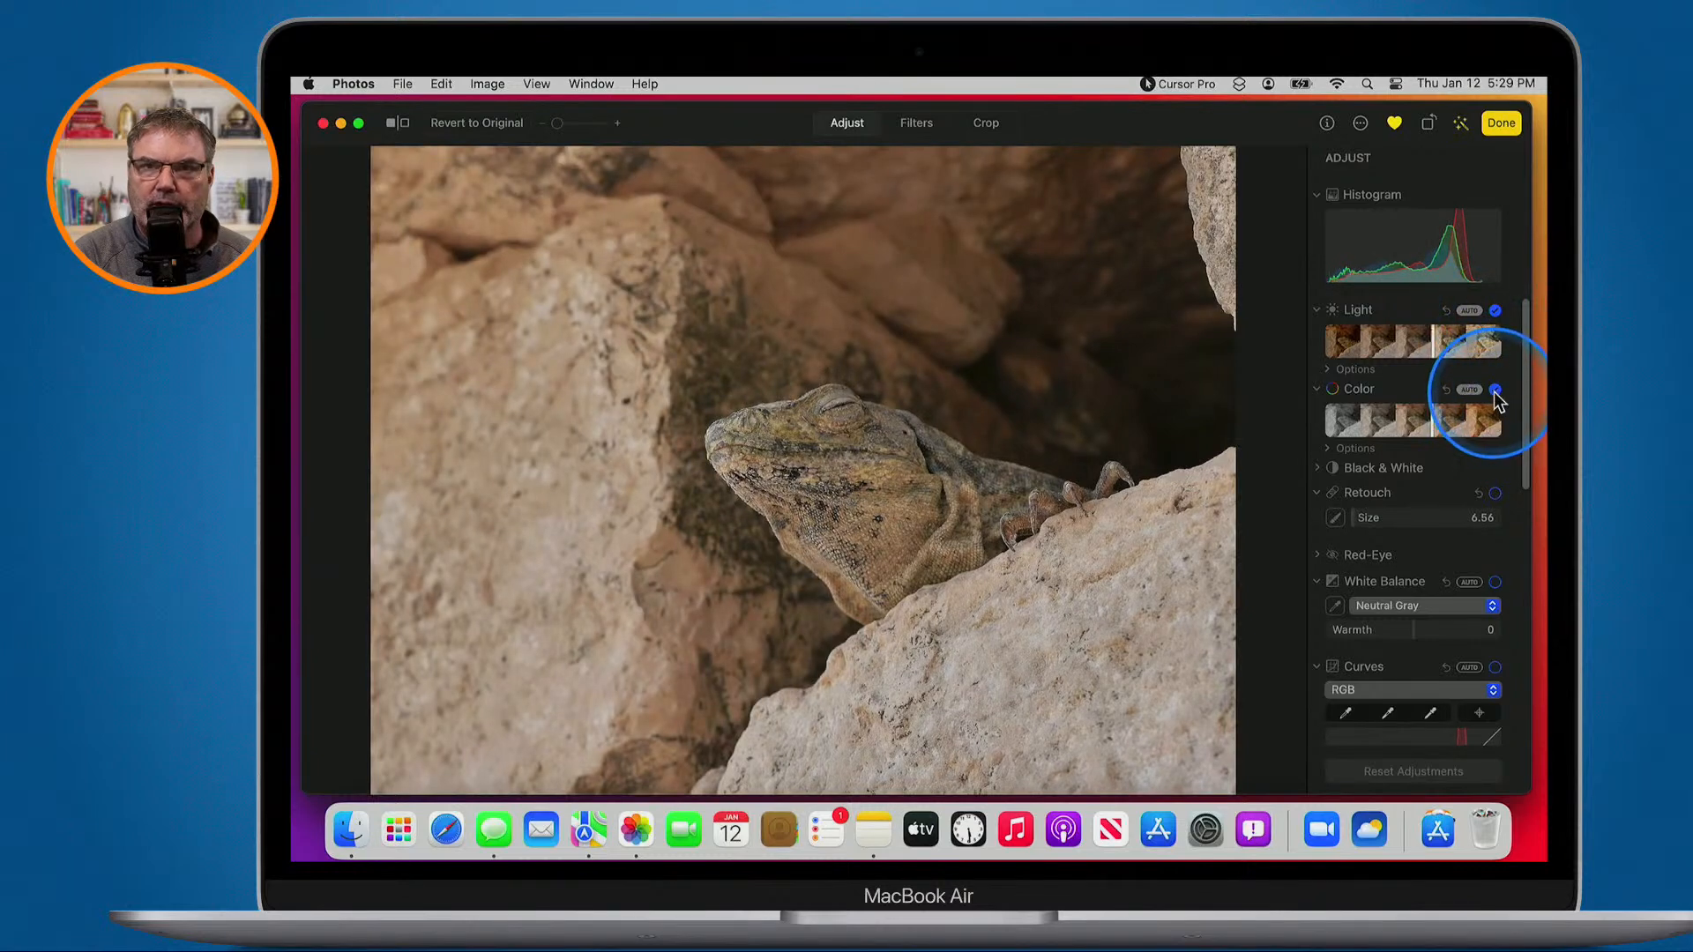
Reset the Light adjustment, reapply it automatically, and compare the edited lizard photo with the original
left_click(1446, 308)
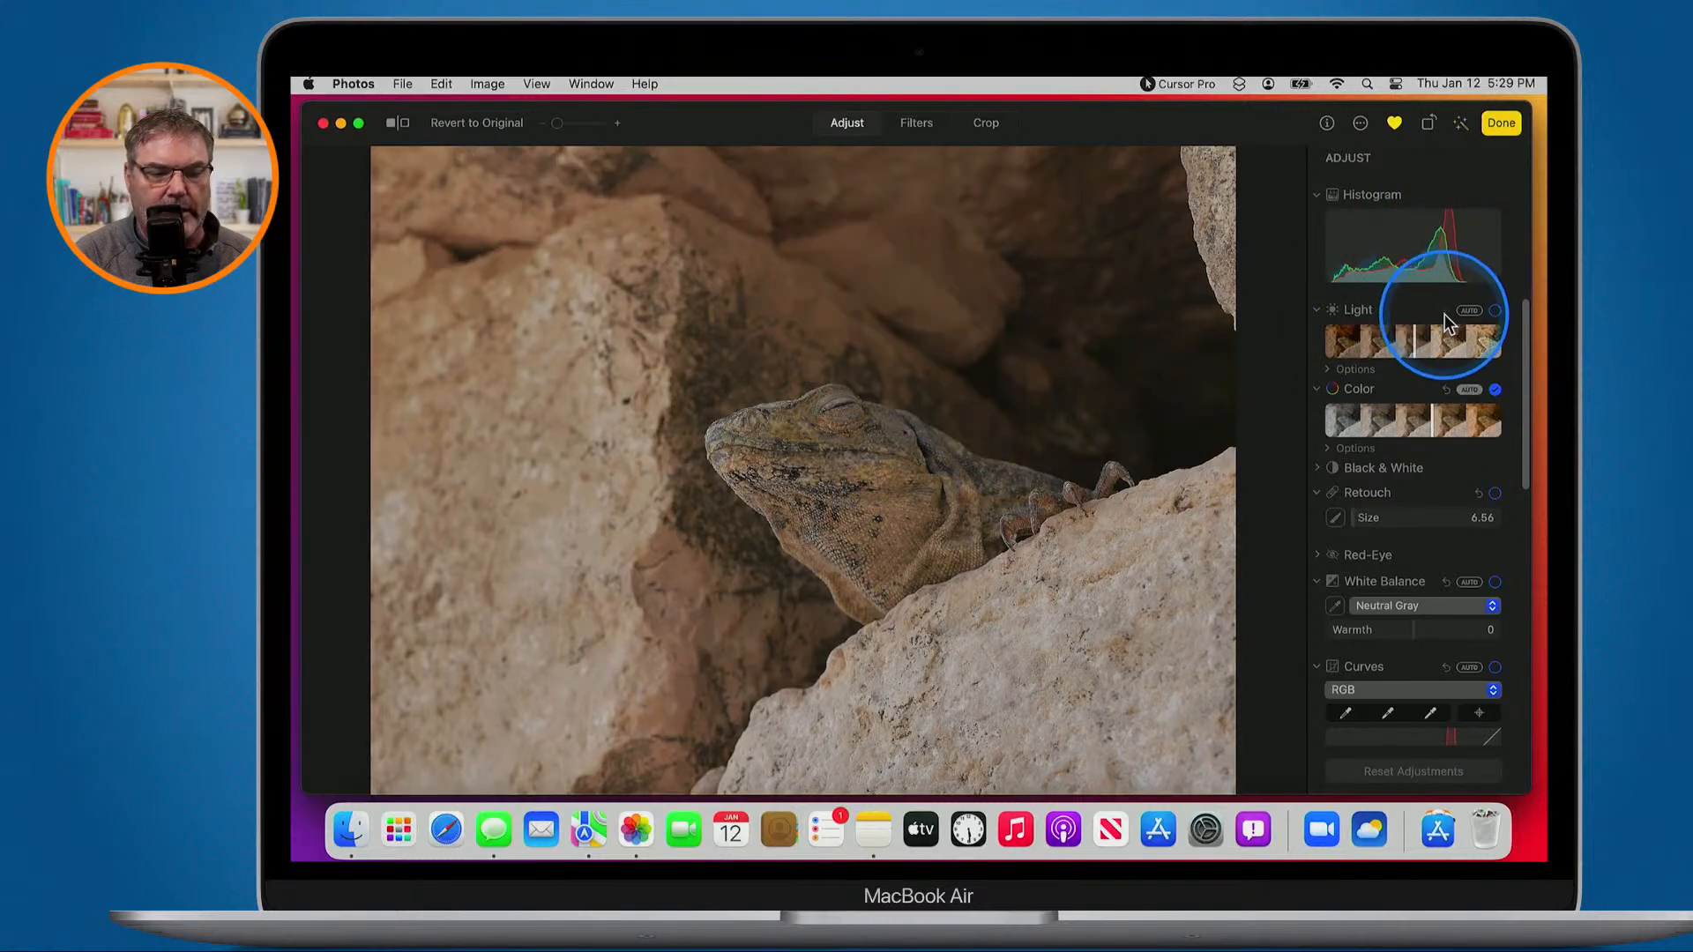
left_click(1470, 313)
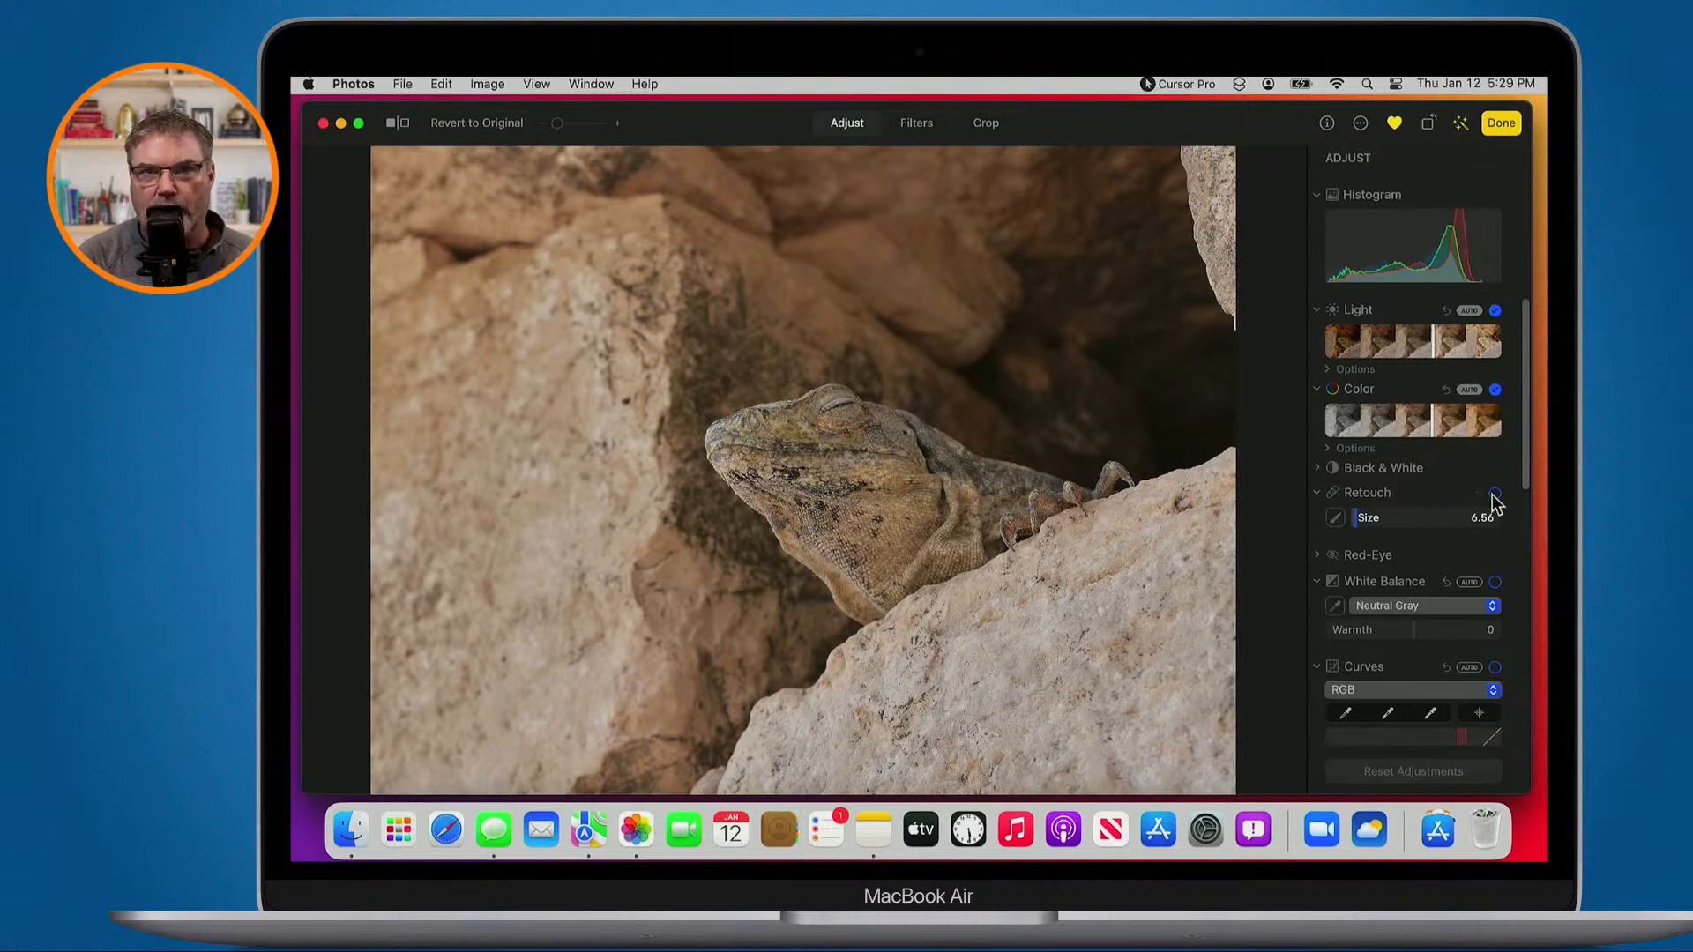
left_click(395, 124)
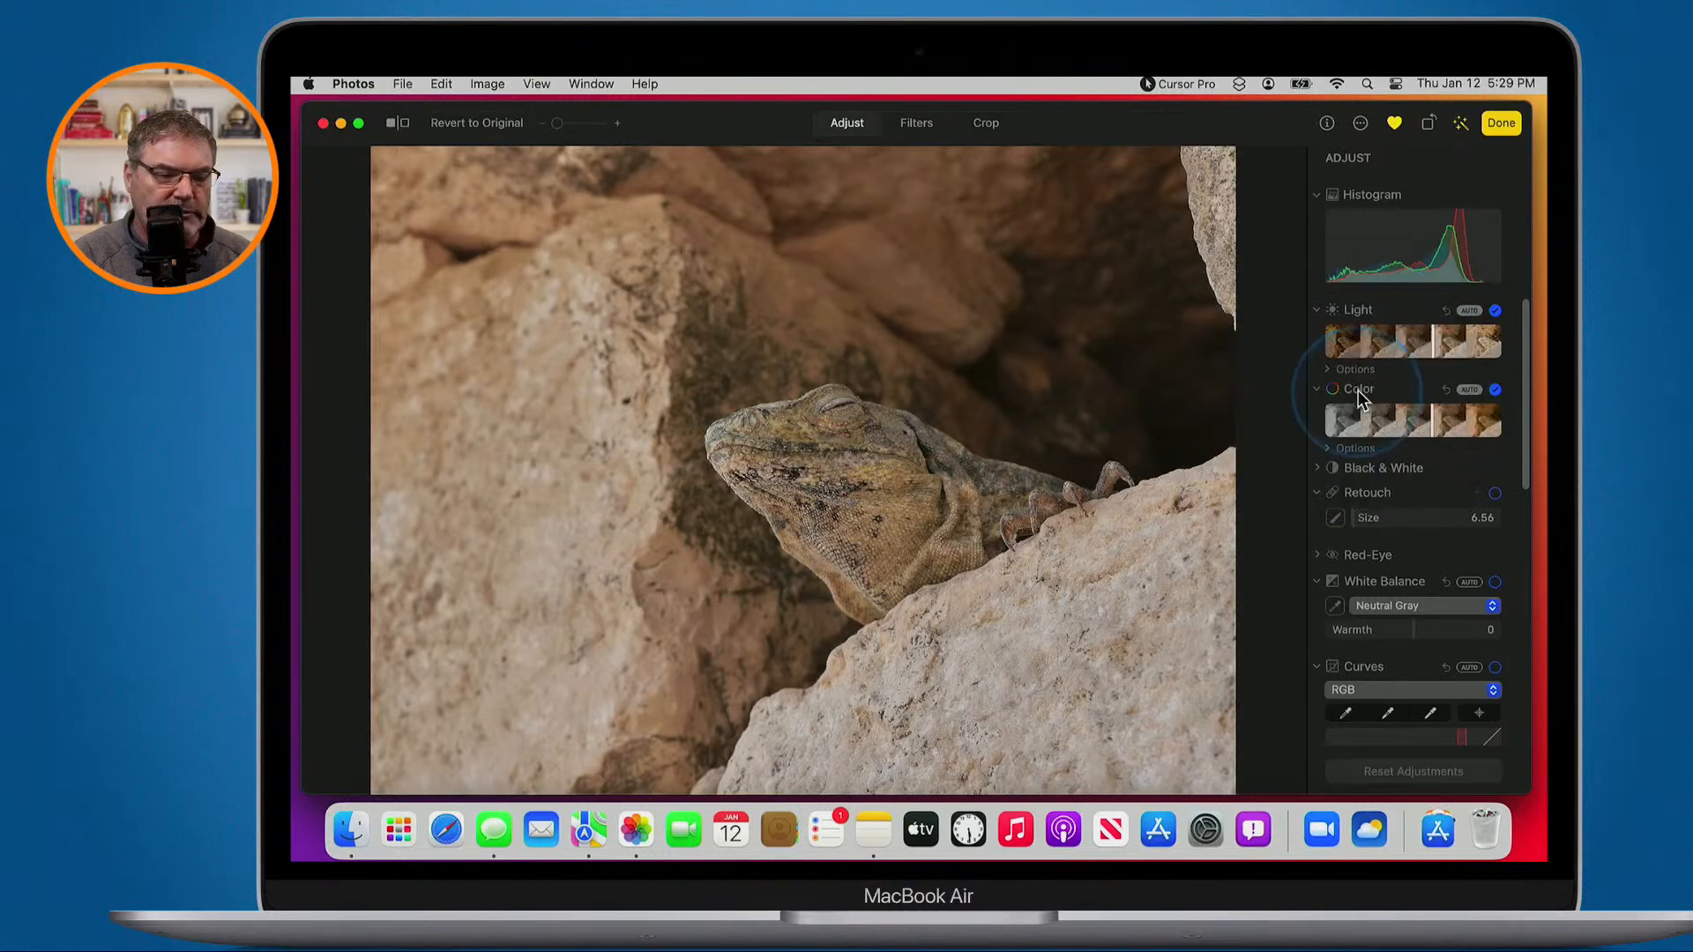
Expand the lizard photo's Color options and set Saturation to 0.01
left_click(1326, 449)
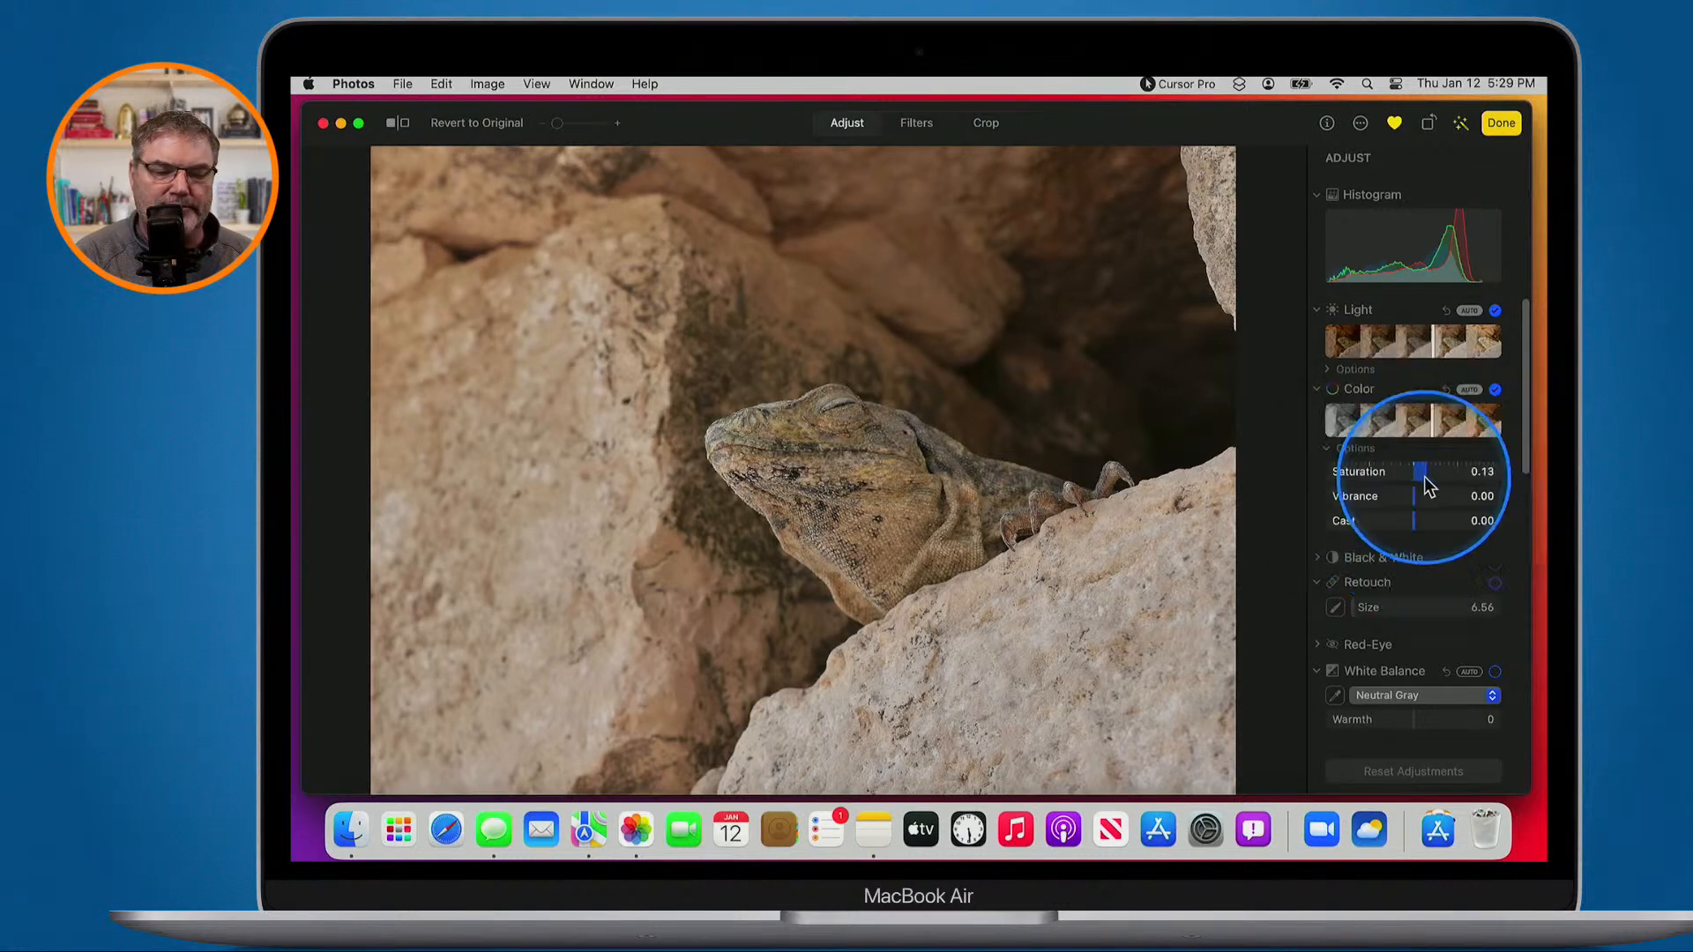
left_click_drag(1410, 479, 1416, 480)
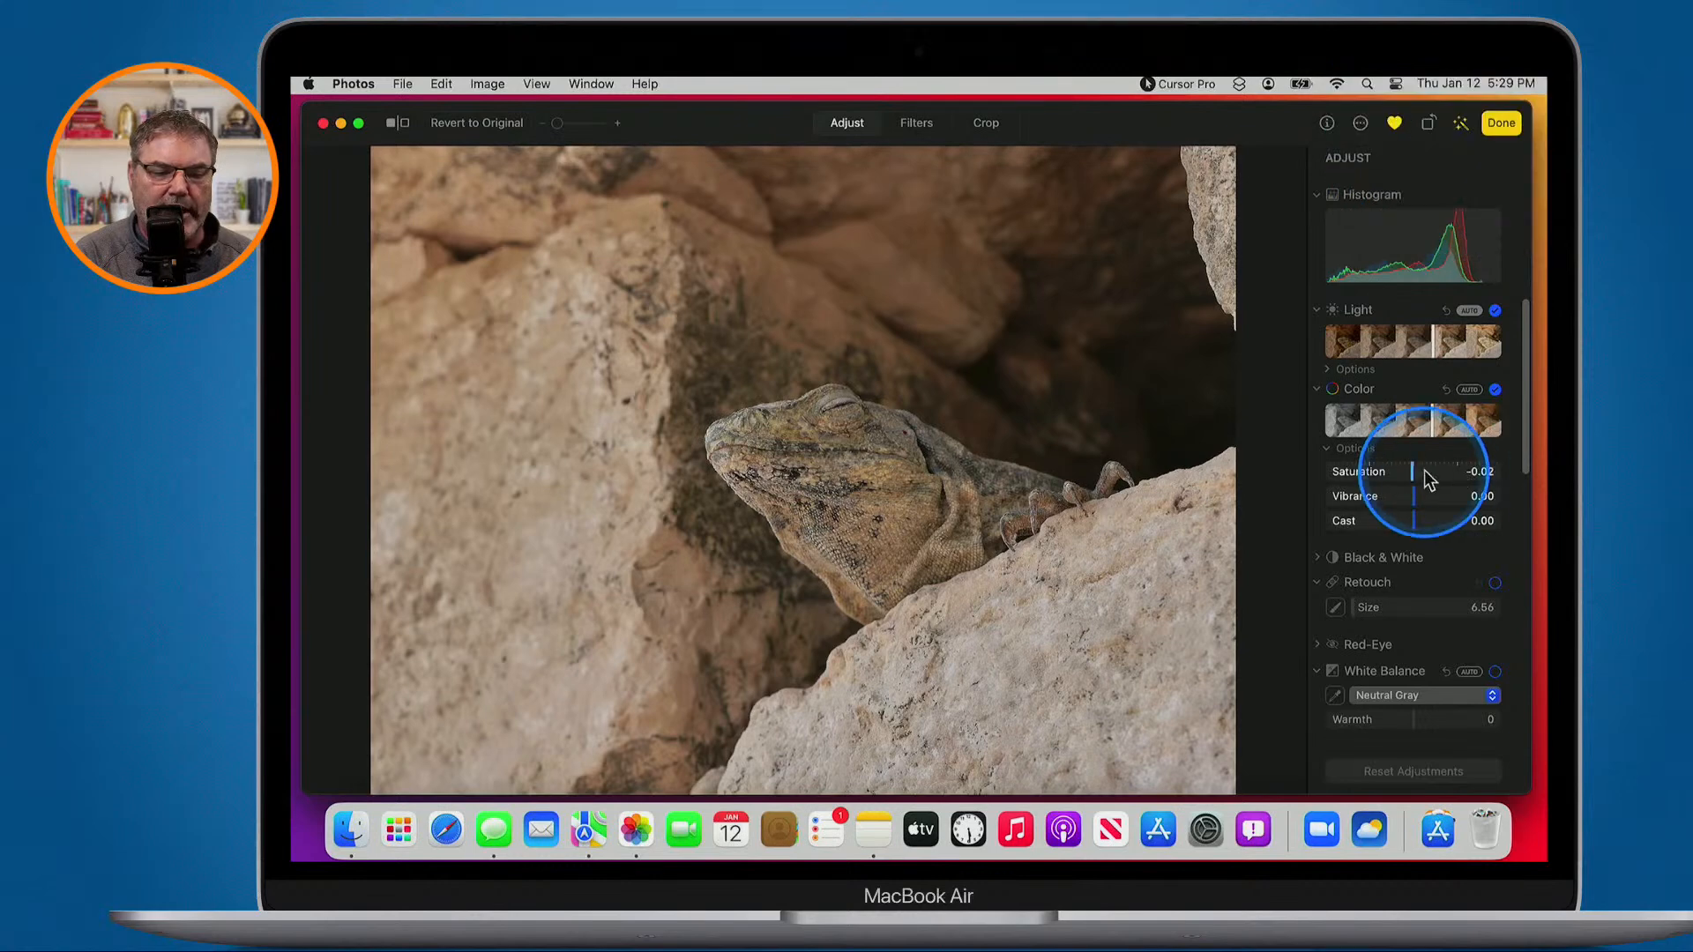
left_click_drag(1420, 472, 1415, 473)
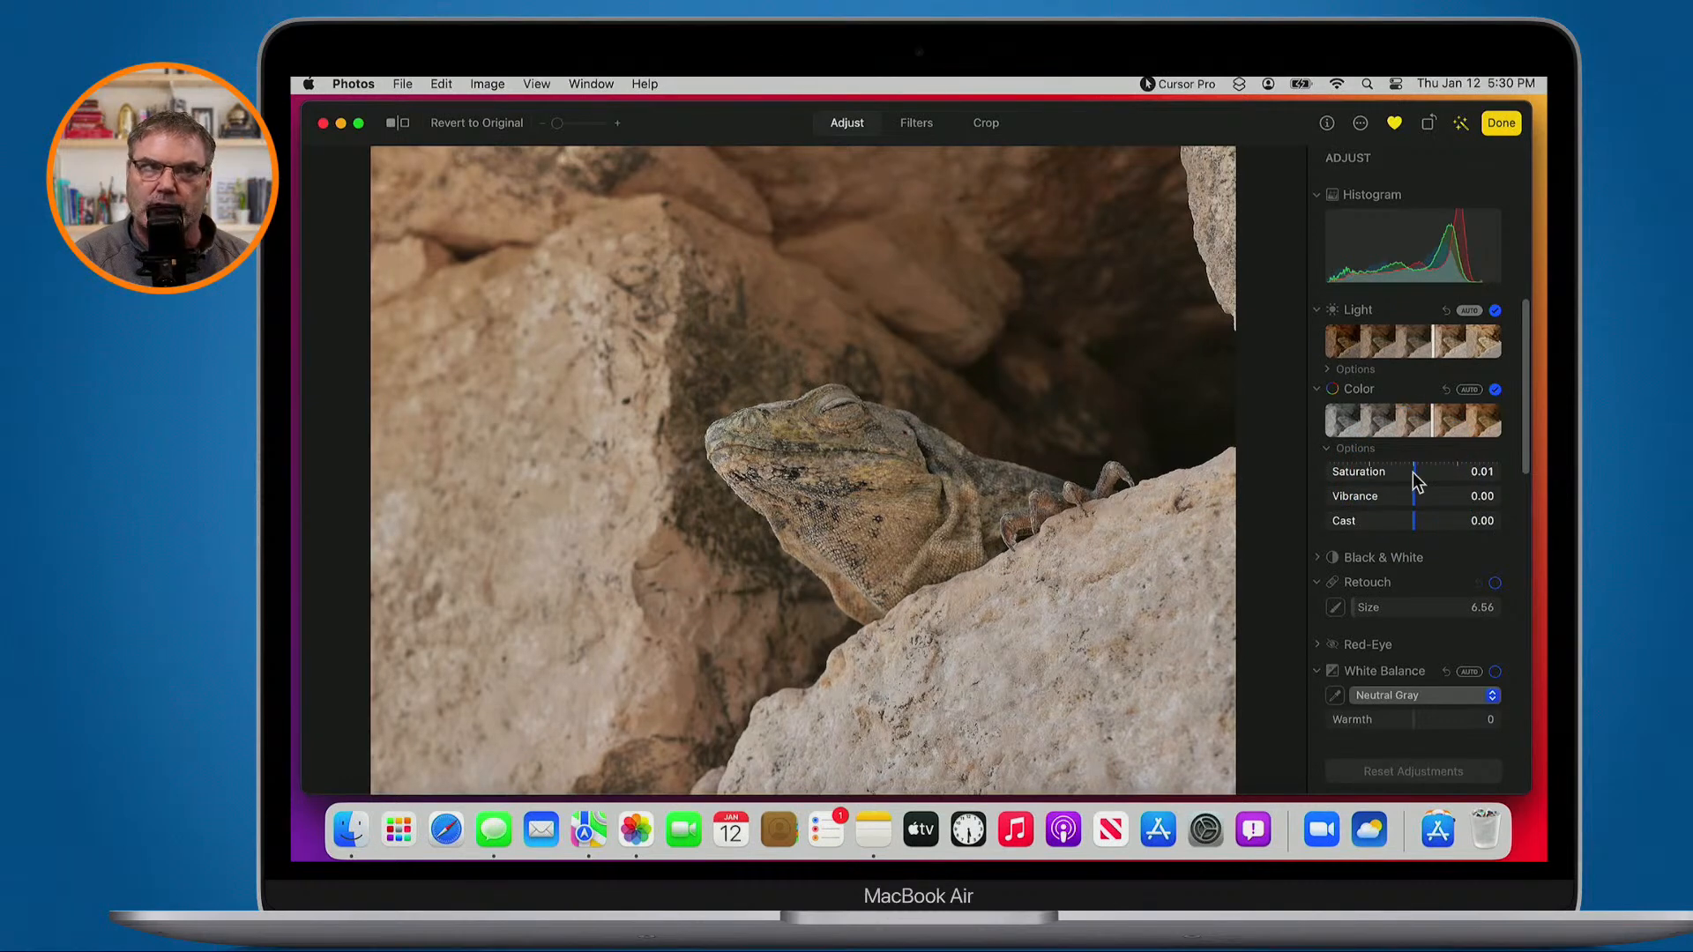
Try a Black & White conversion on the lizard photo with its slider raised above the midpoint, and turn it off
scroll(1413, 473, "down", 2)
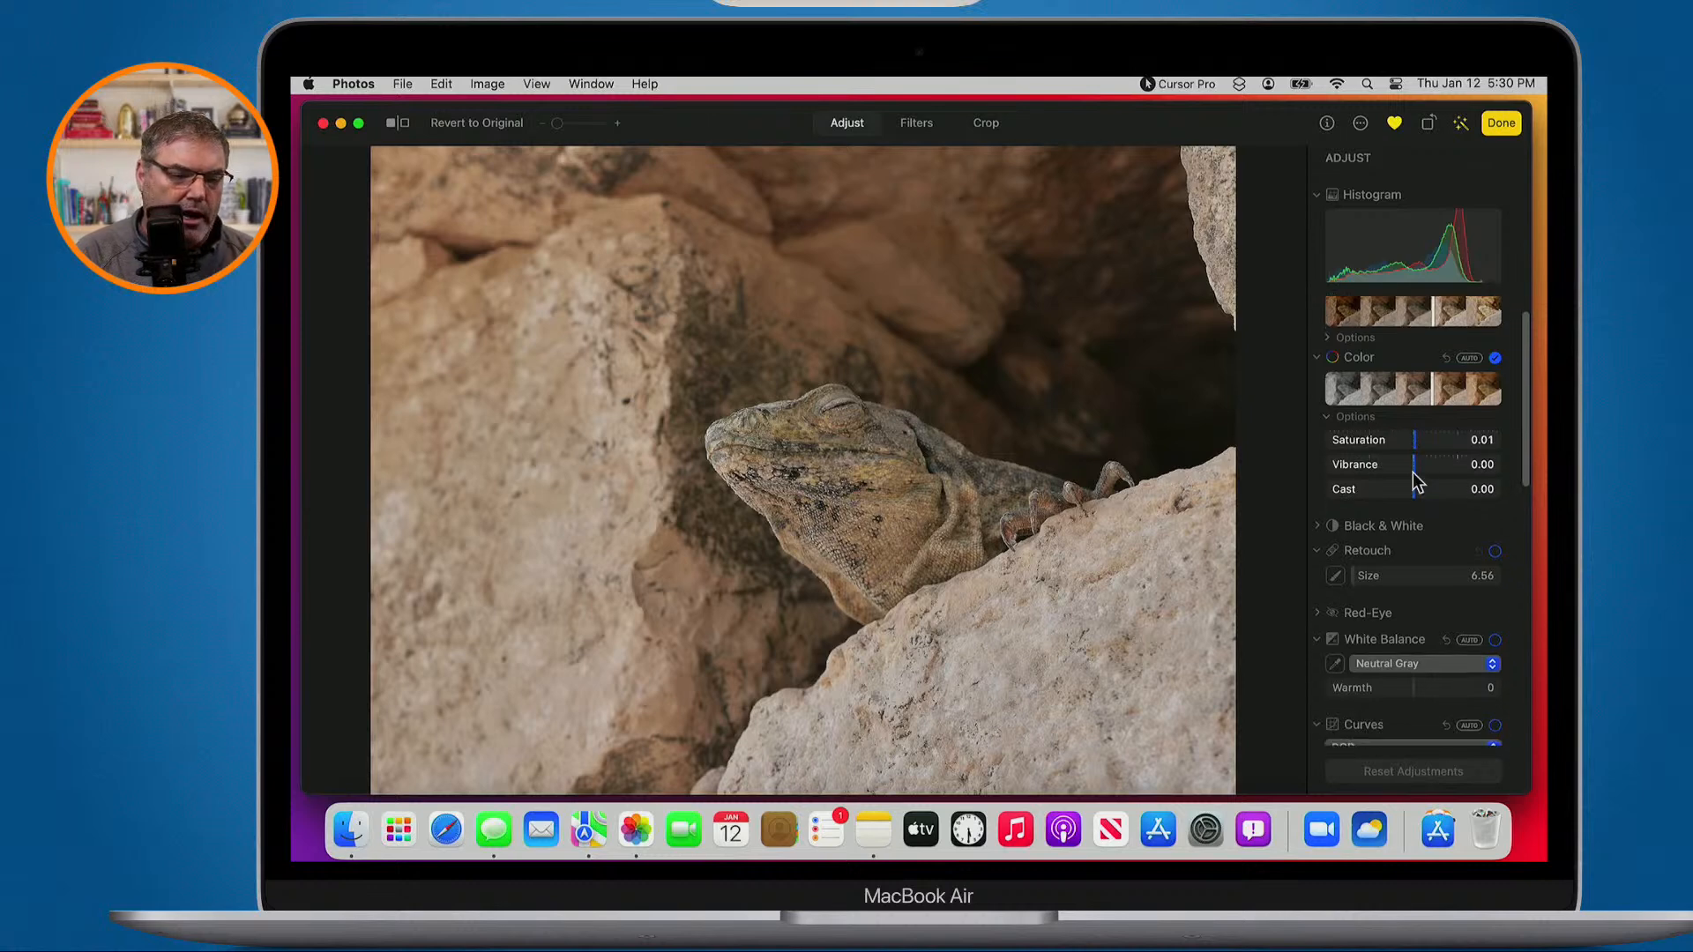
left_click(1315, 483)
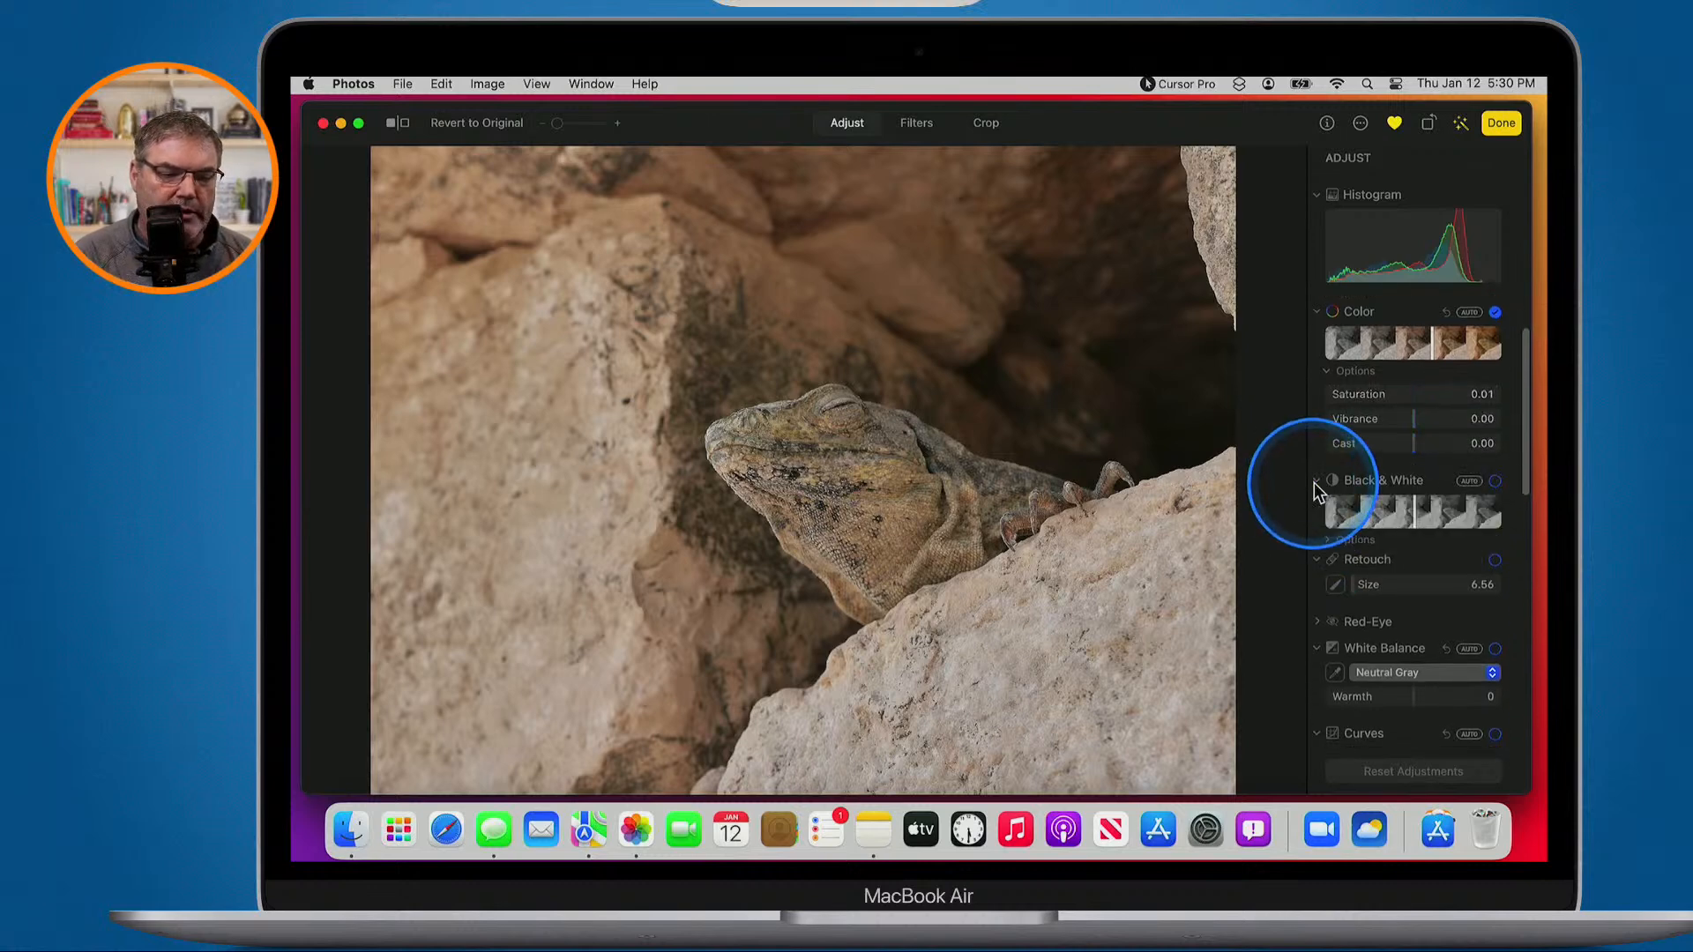
left_click(1440, 511)
mouse_move(1441, 510)
left_mouse_down()
mouse_move(1460, 512)
mouse_move(1355, 515)
mouse_move(1447, 510)
left_mouse_up()
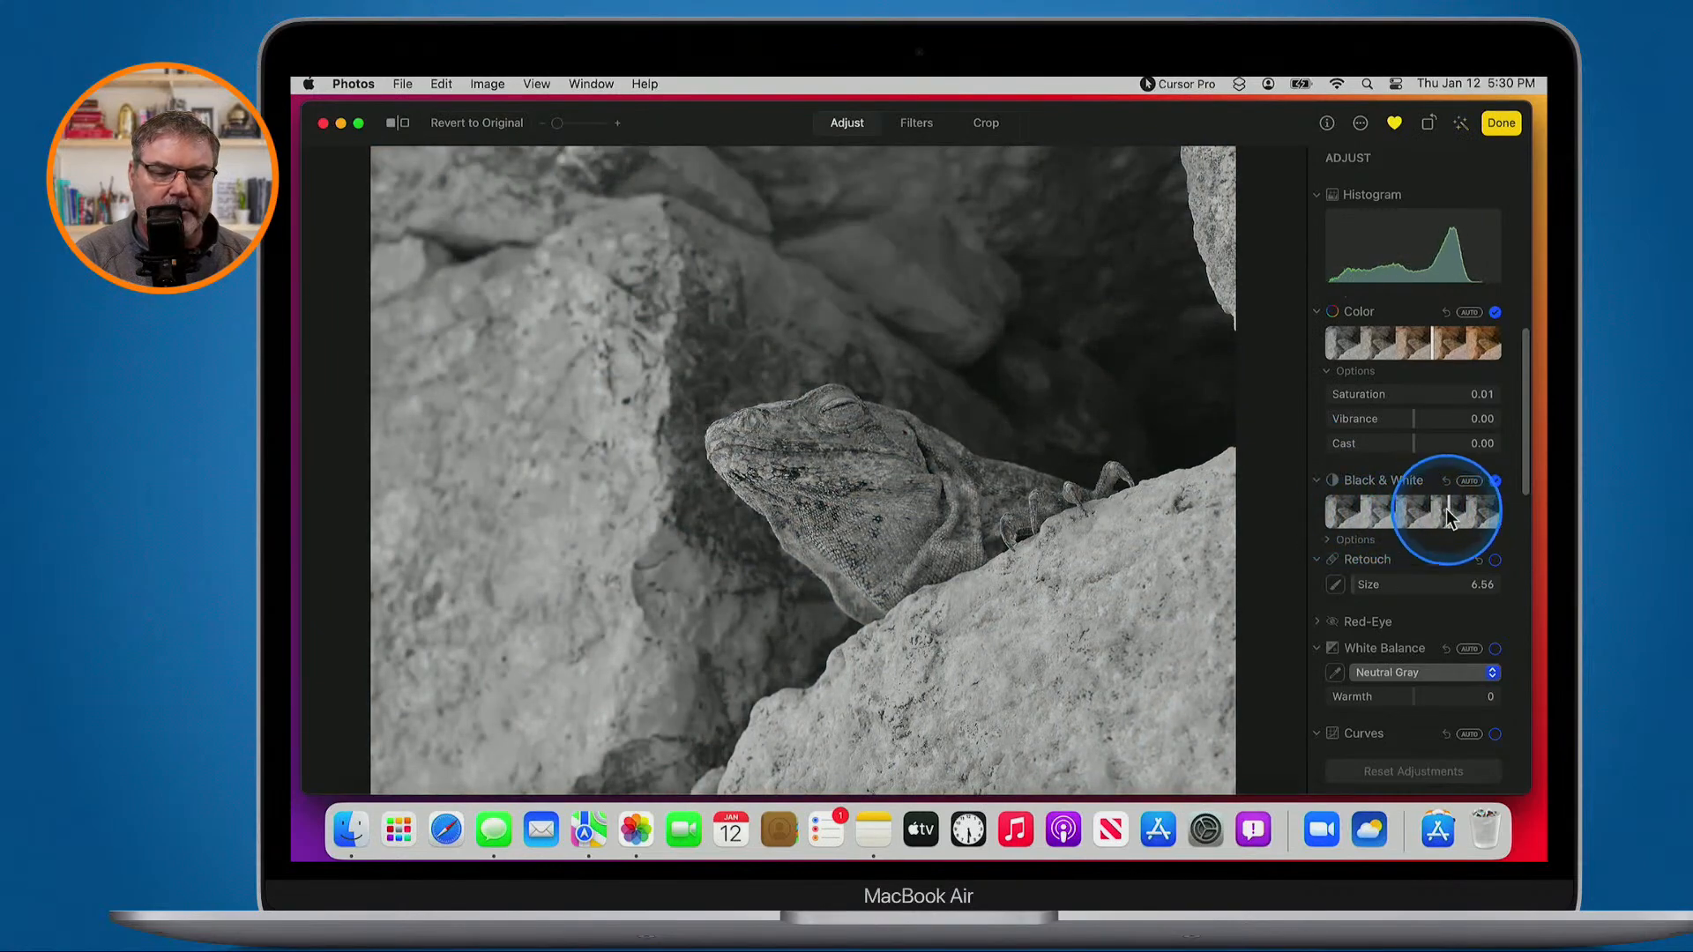
left_click(1495, 482)
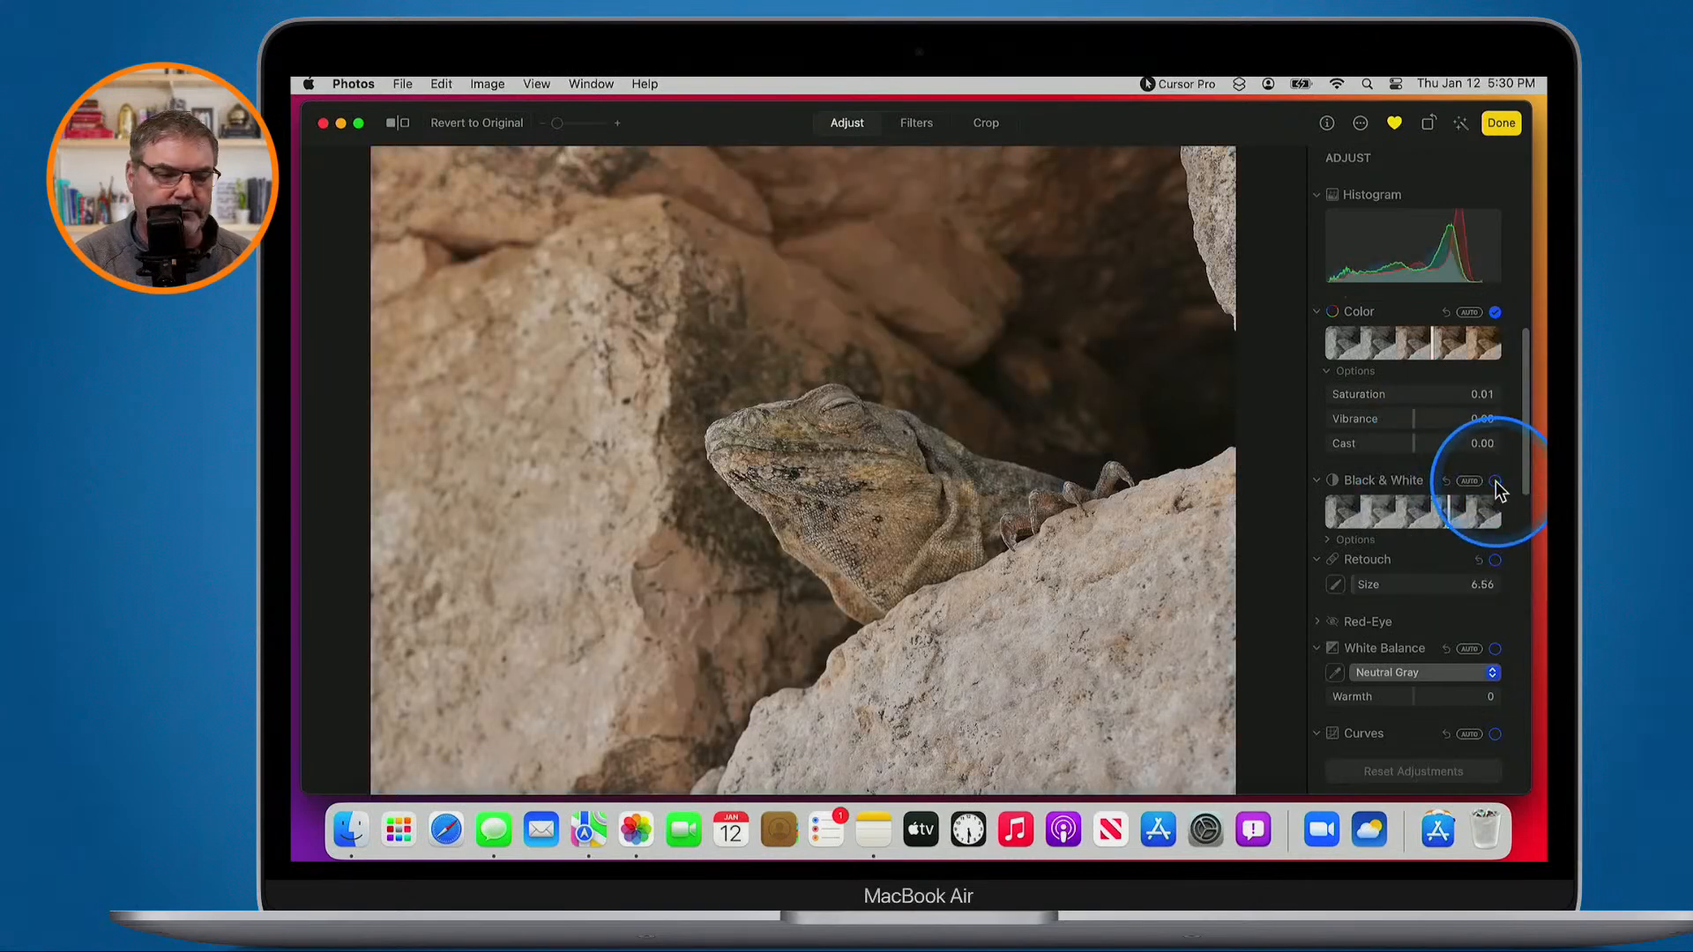
Finish editing the lizard photo and open the first motorcycle photo in the Retouch album
scroll(1418, 425, "down", 3)
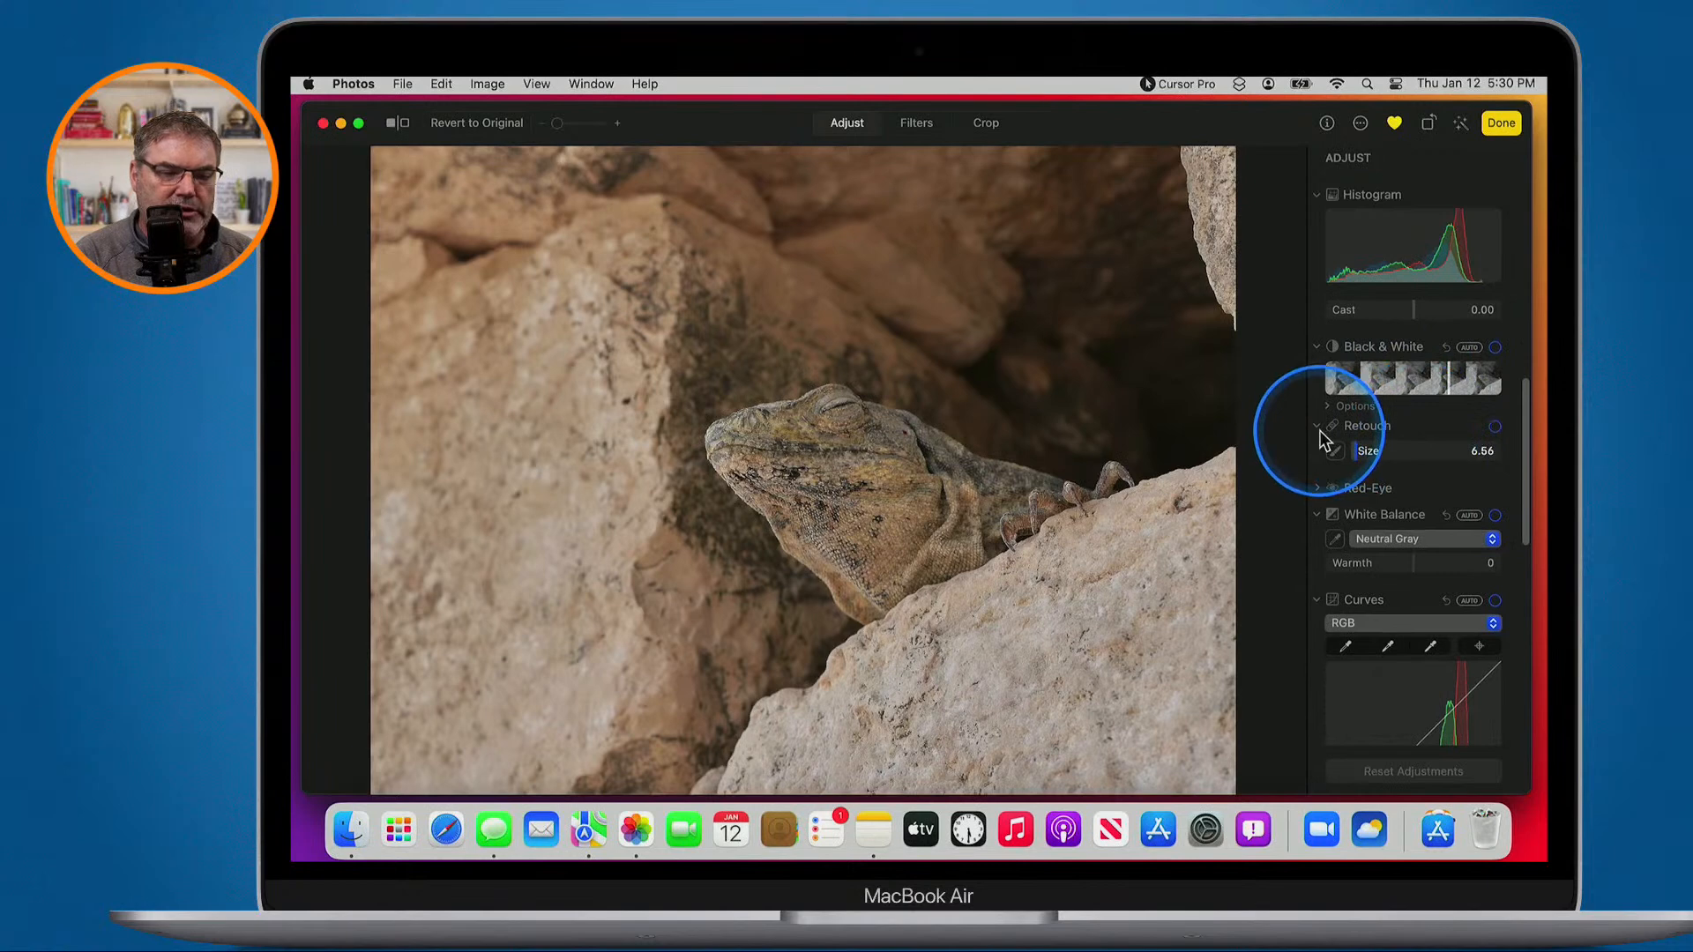
left_click(1500, 123)
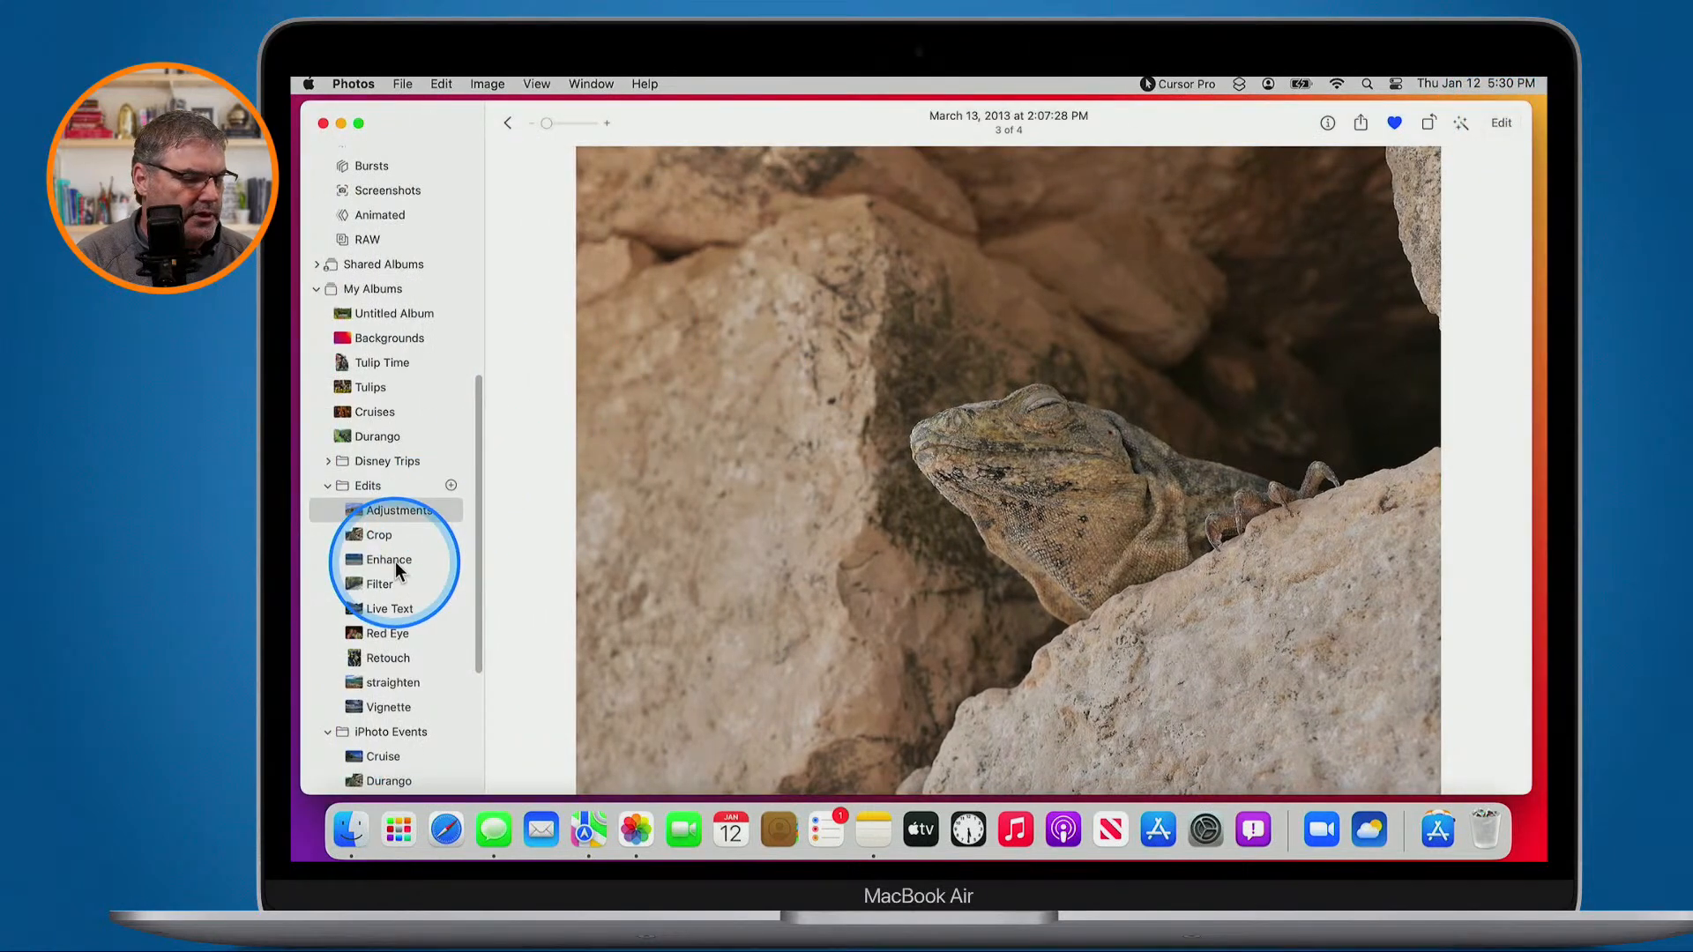
left_click(385, 658)
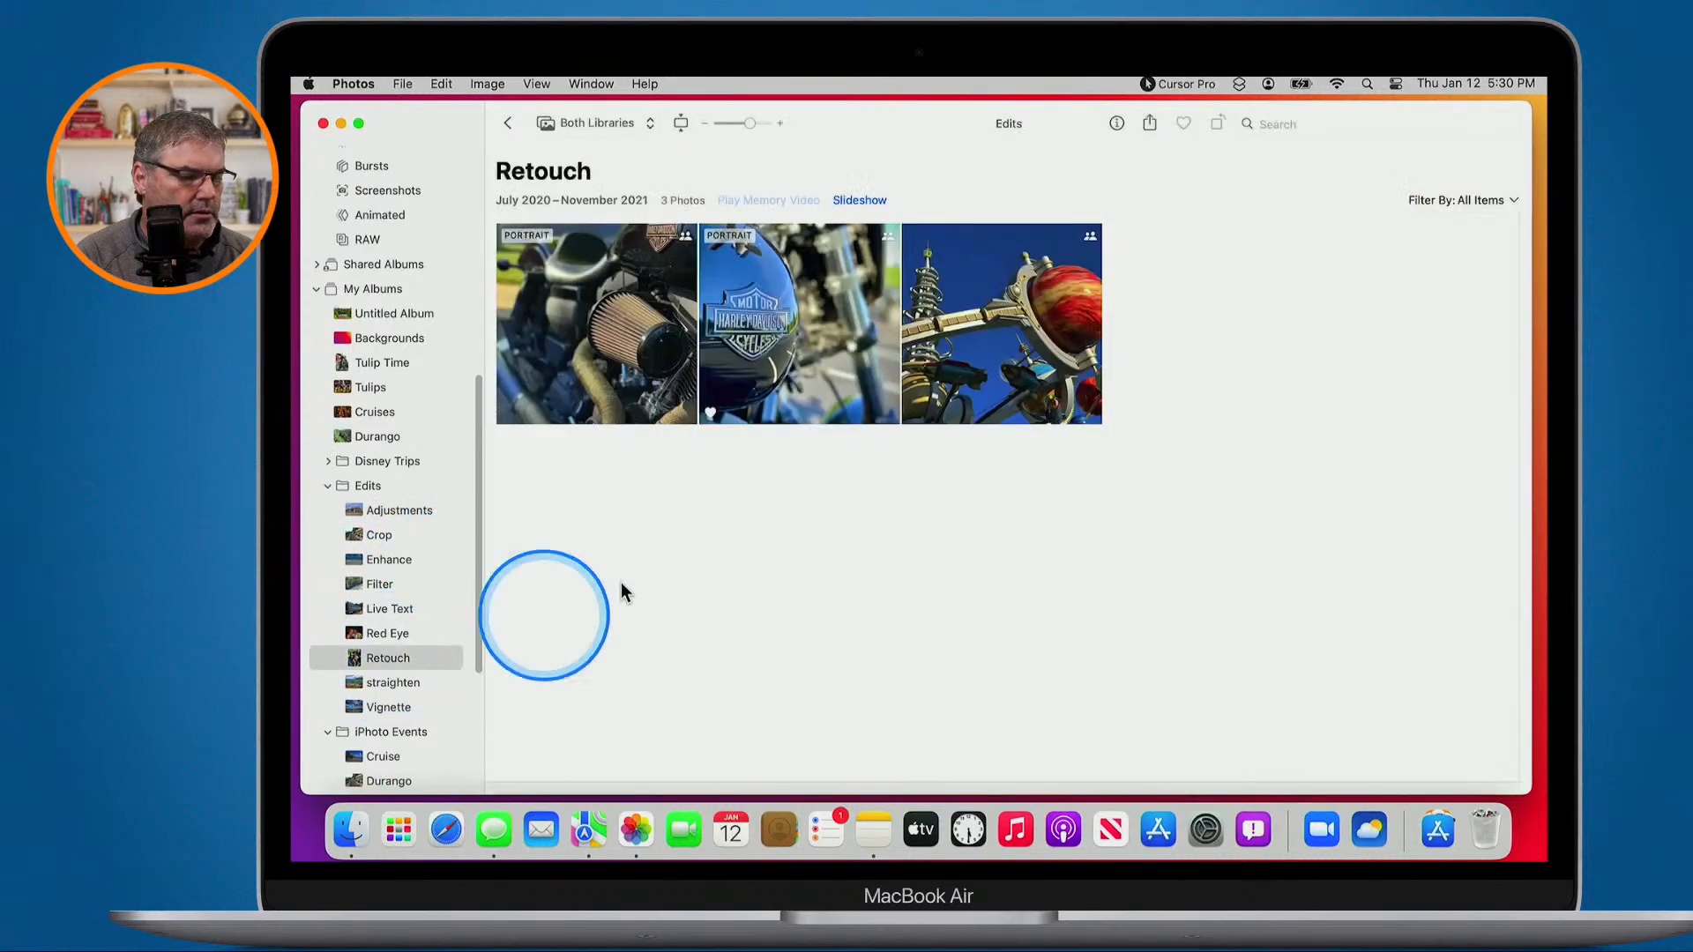
double_click(639, 349)
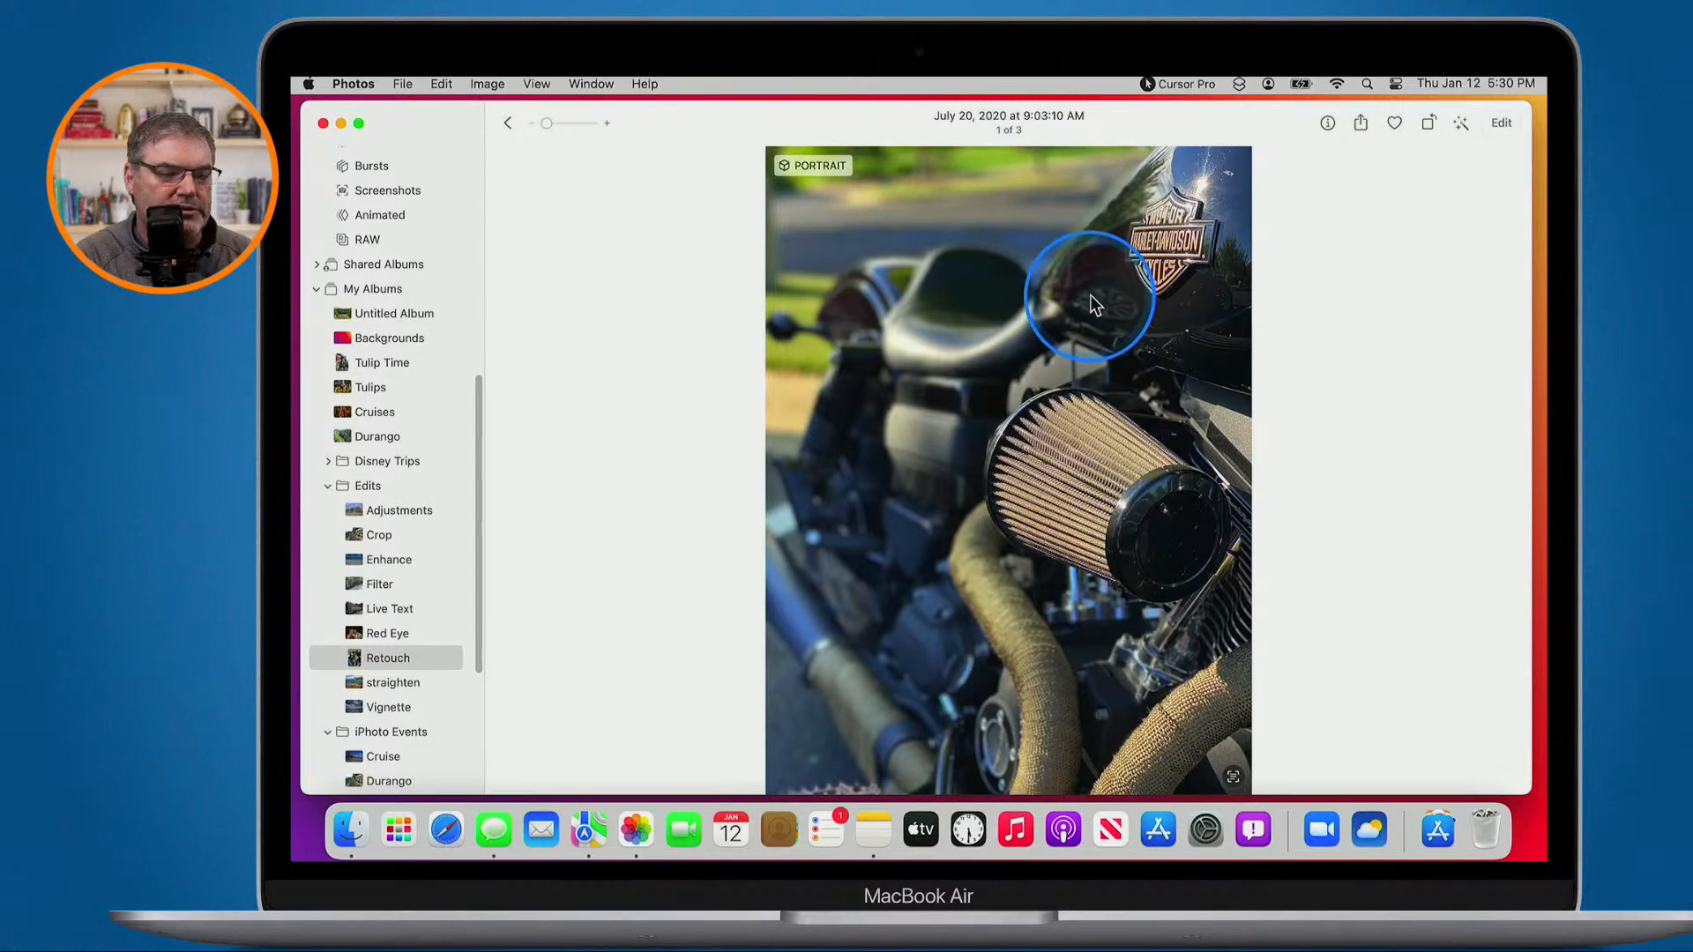
Enlarge the area around the motorcycle's Harley-Davidson badge and open the photo for editing
scroll(1090, 295, "up", 3)
scroll(1090, 294, "up", 3)
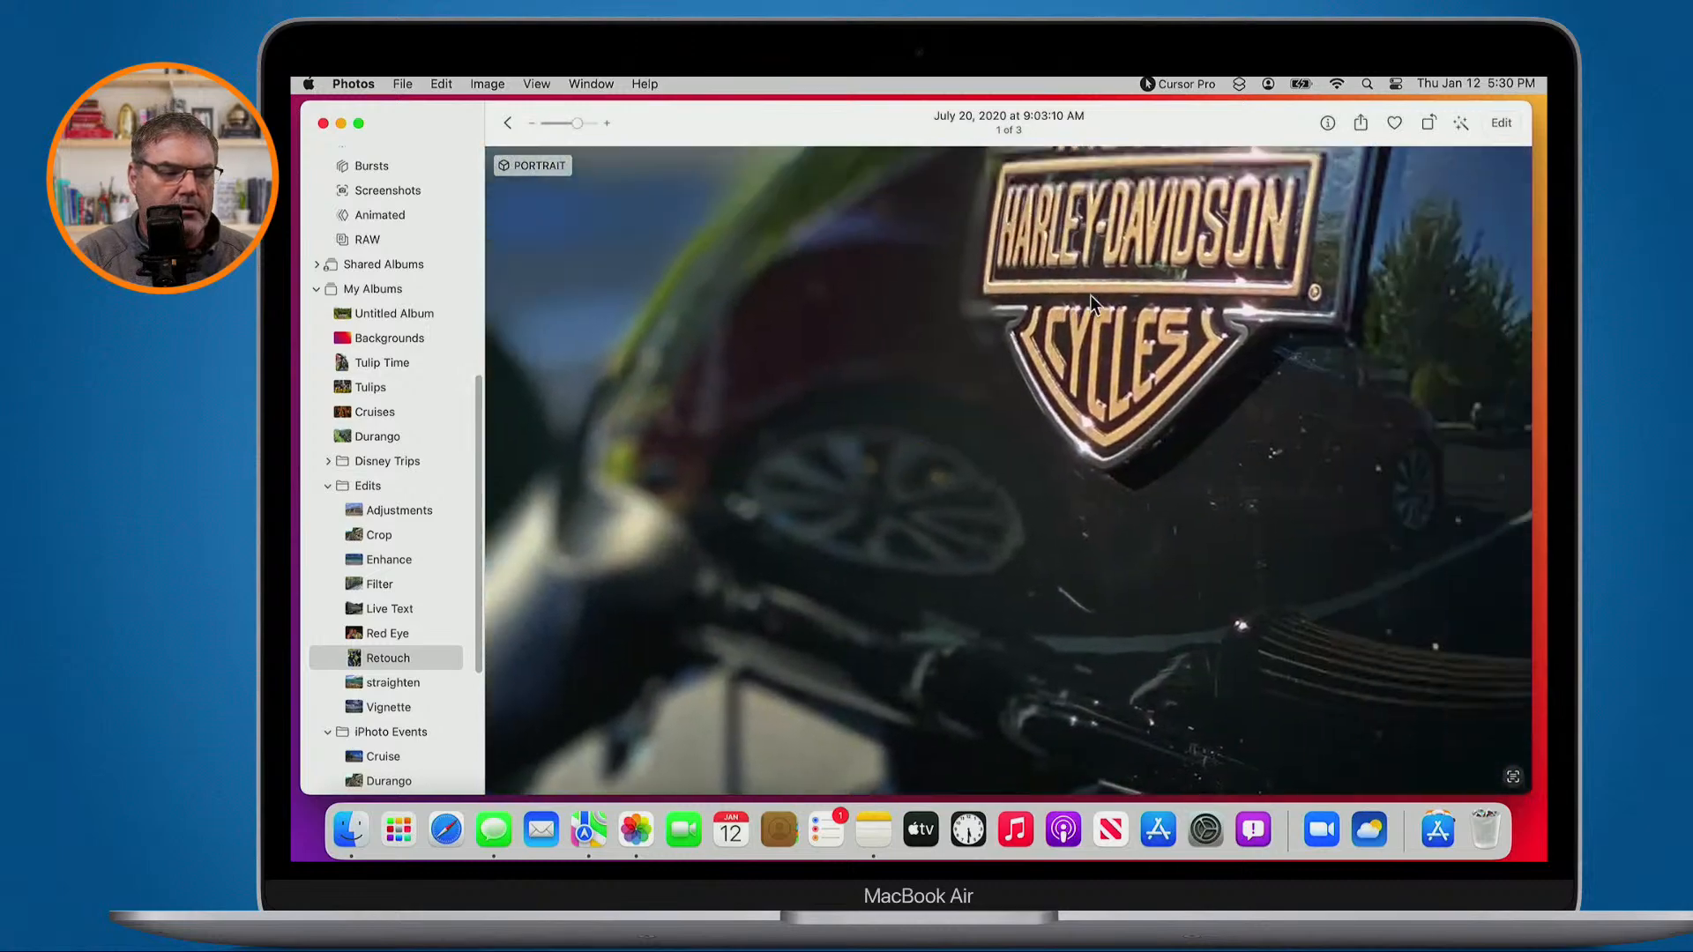
scroll(1090, 295, "up", 5)
left_click(1424, 262)
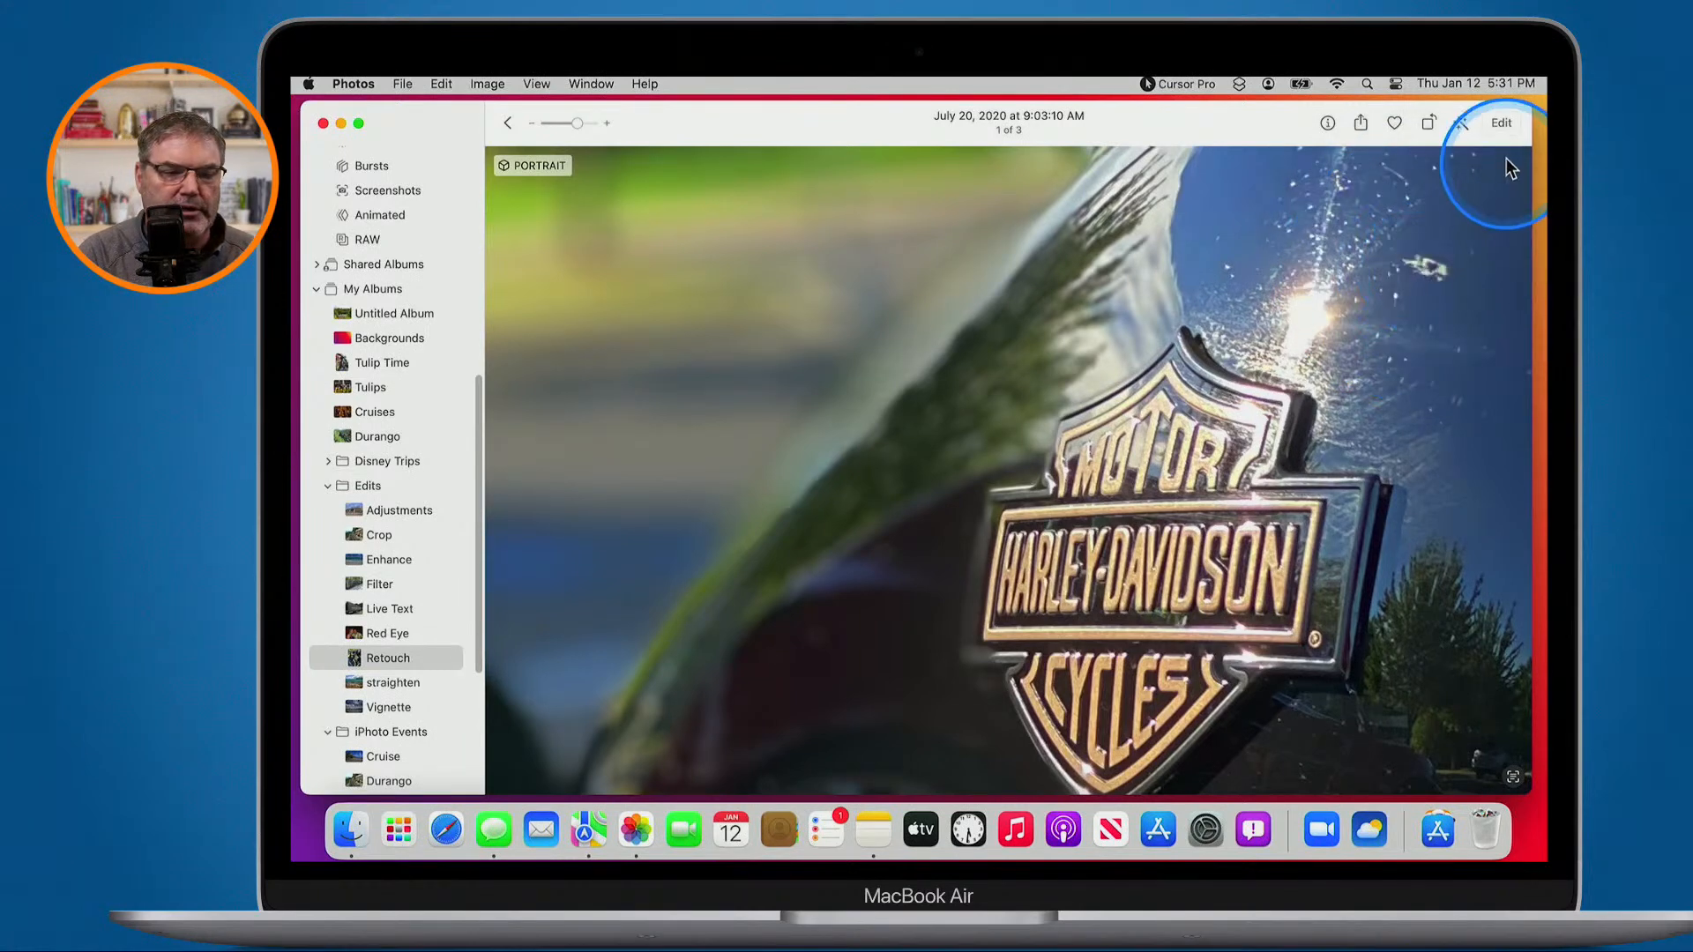
left_click(1501, 122)
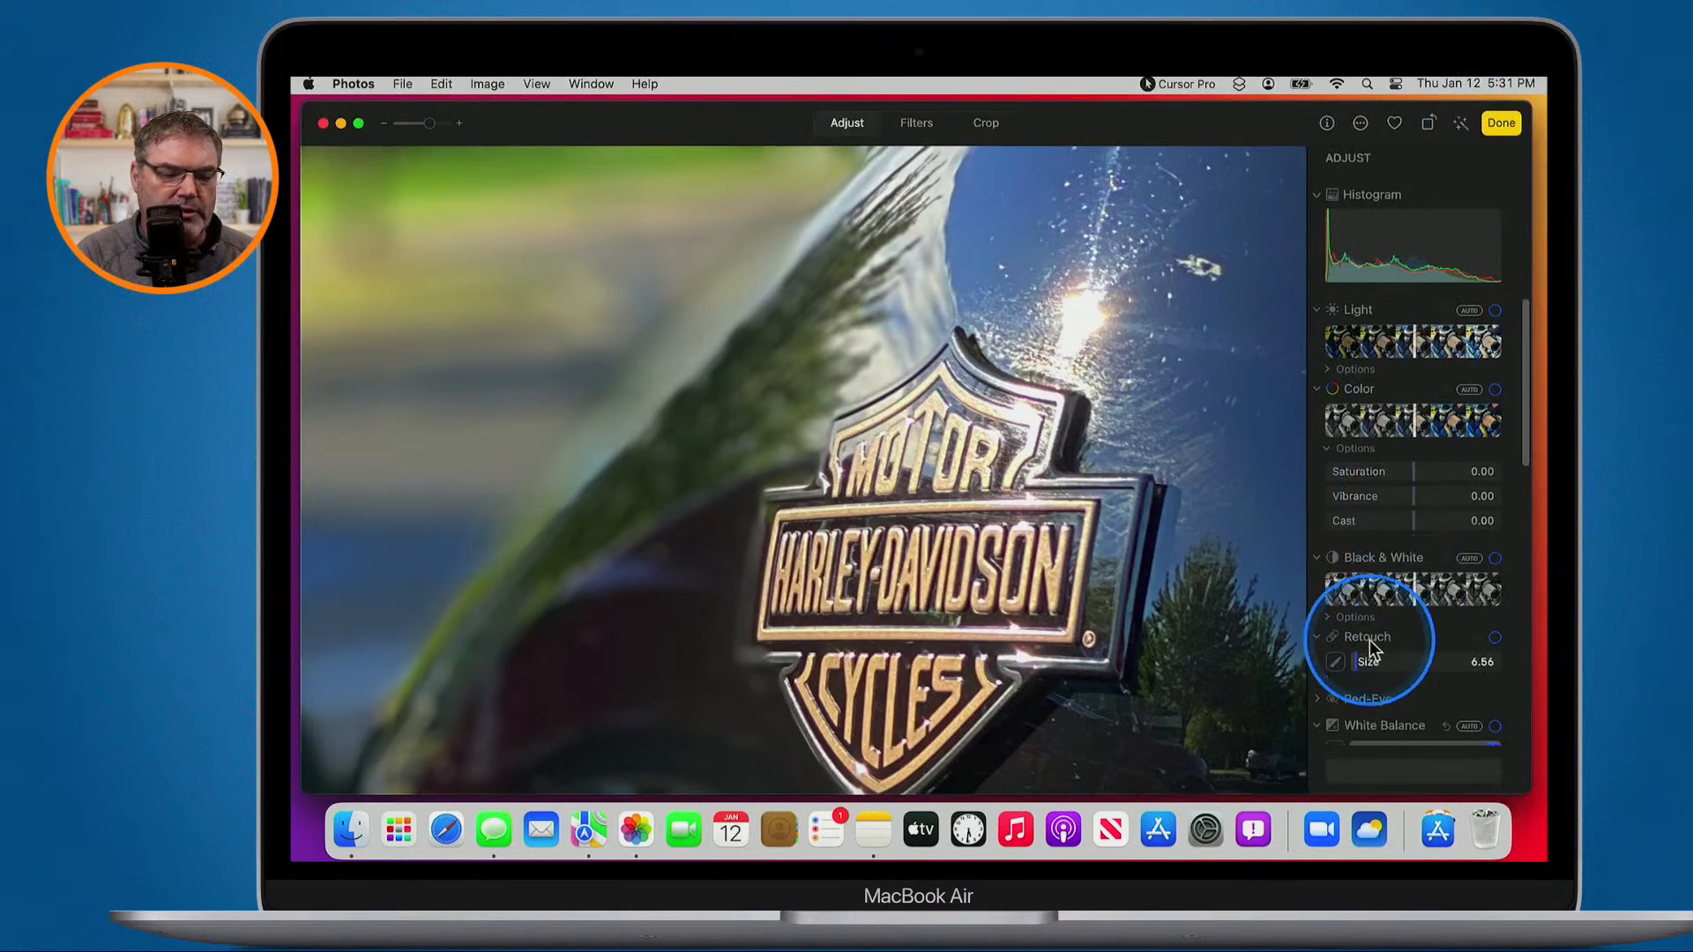
Set the Retouch brush size to 24.56 and remove the white blemish on the blue tank above the badge
scroll(1368, 626, "down", 4)
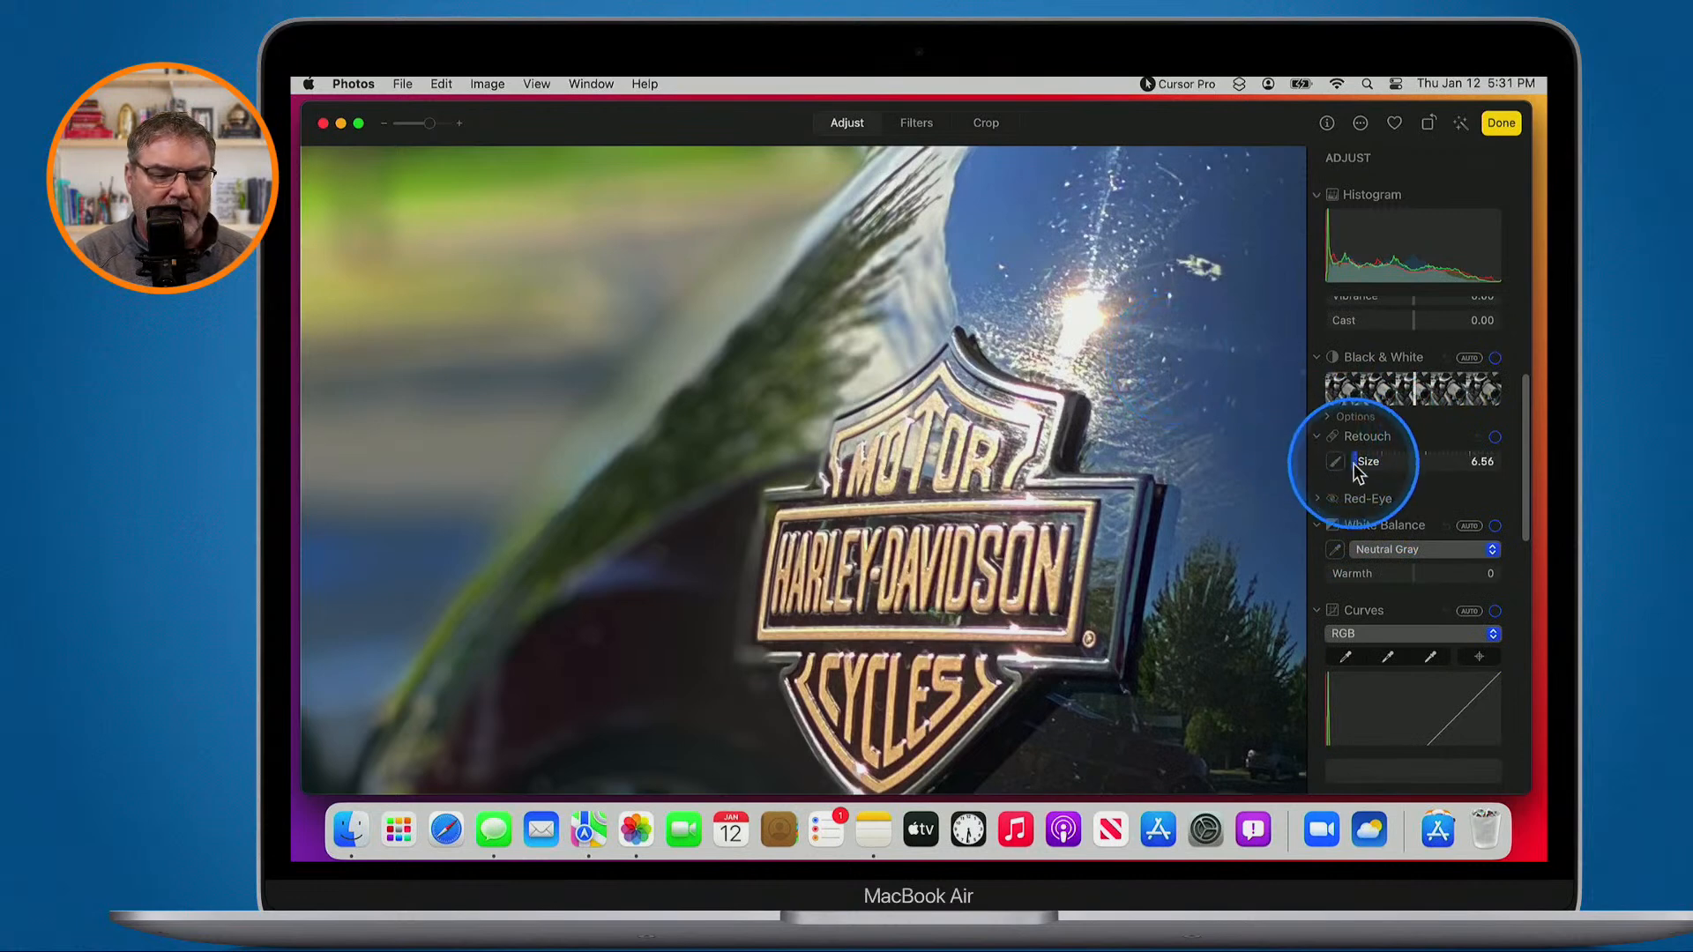
mouse_move(1356, 463)
left_mouse_down()
mouse_move(1427, 454)
mouse_move(1333, 458)
mouse_move(1374, 459)
left_mouse_up()
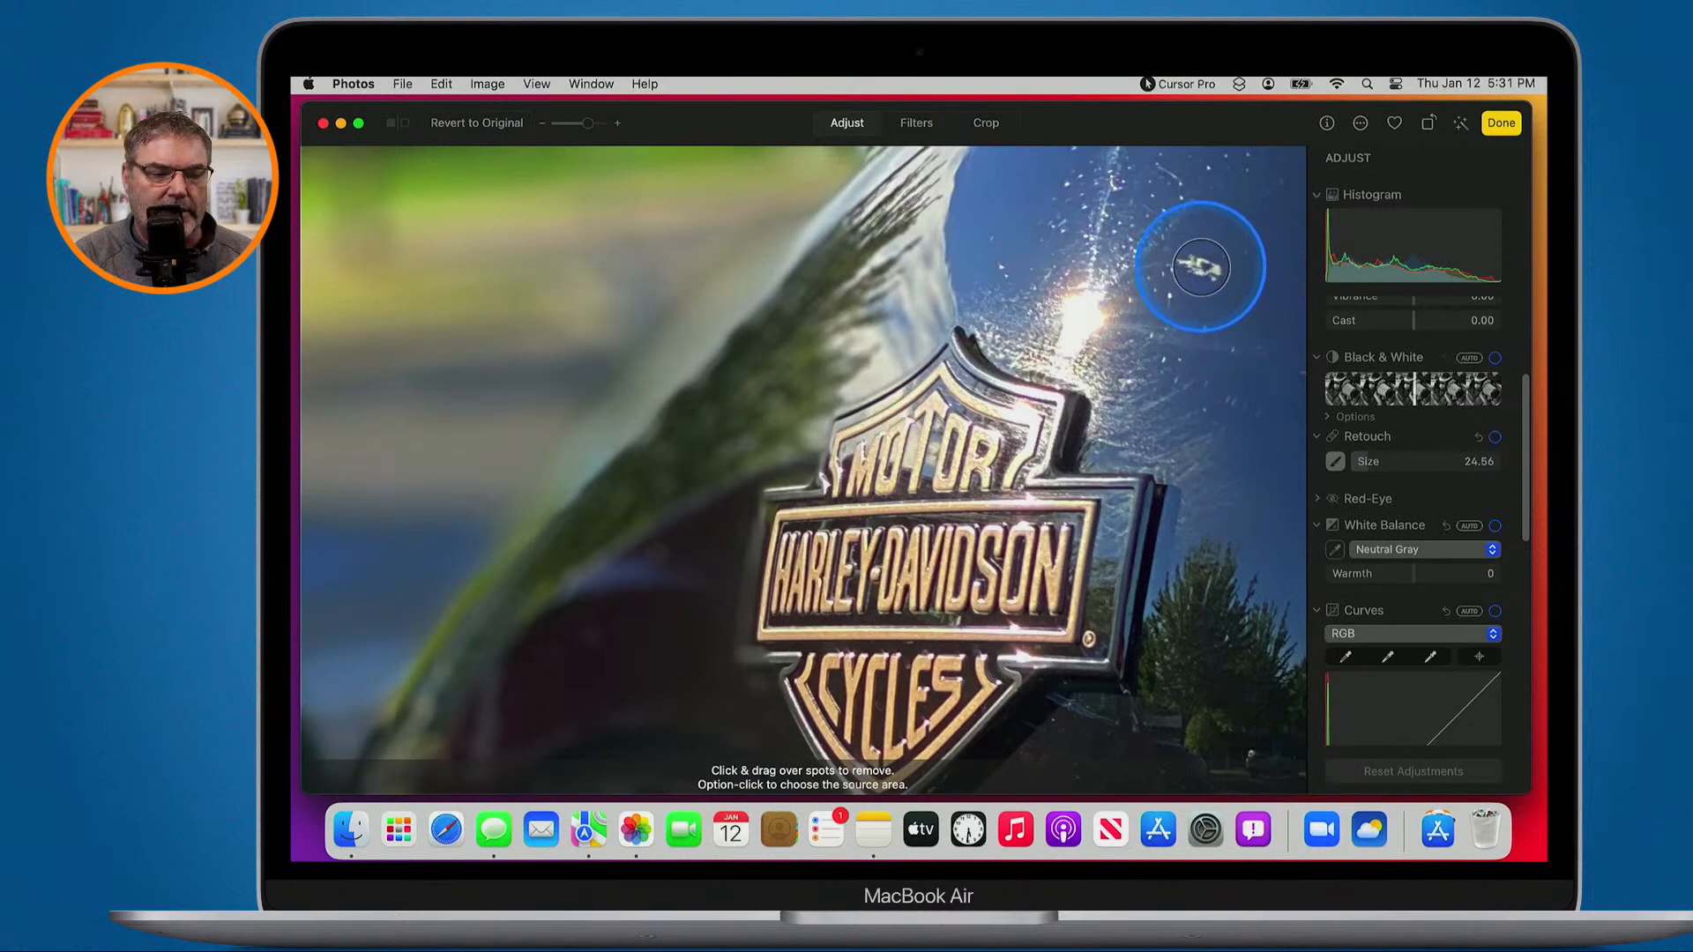
left_click_drag(1201, 267, 1210, 270)
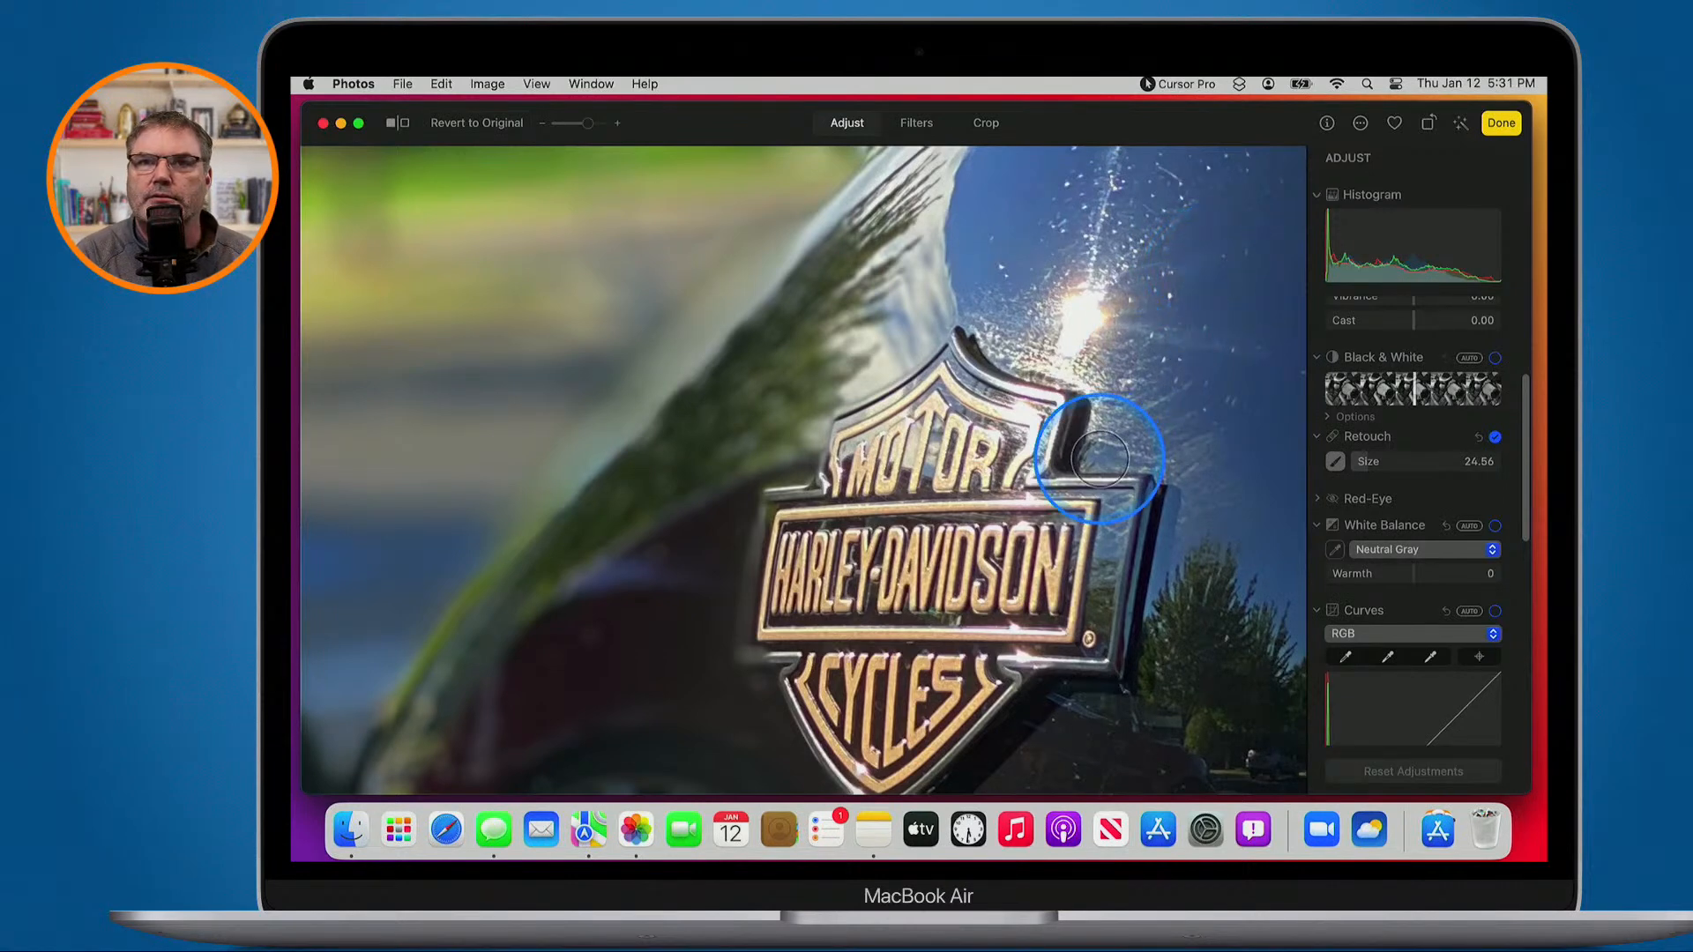
left_click_drag(1100, 458, 1100, 459)
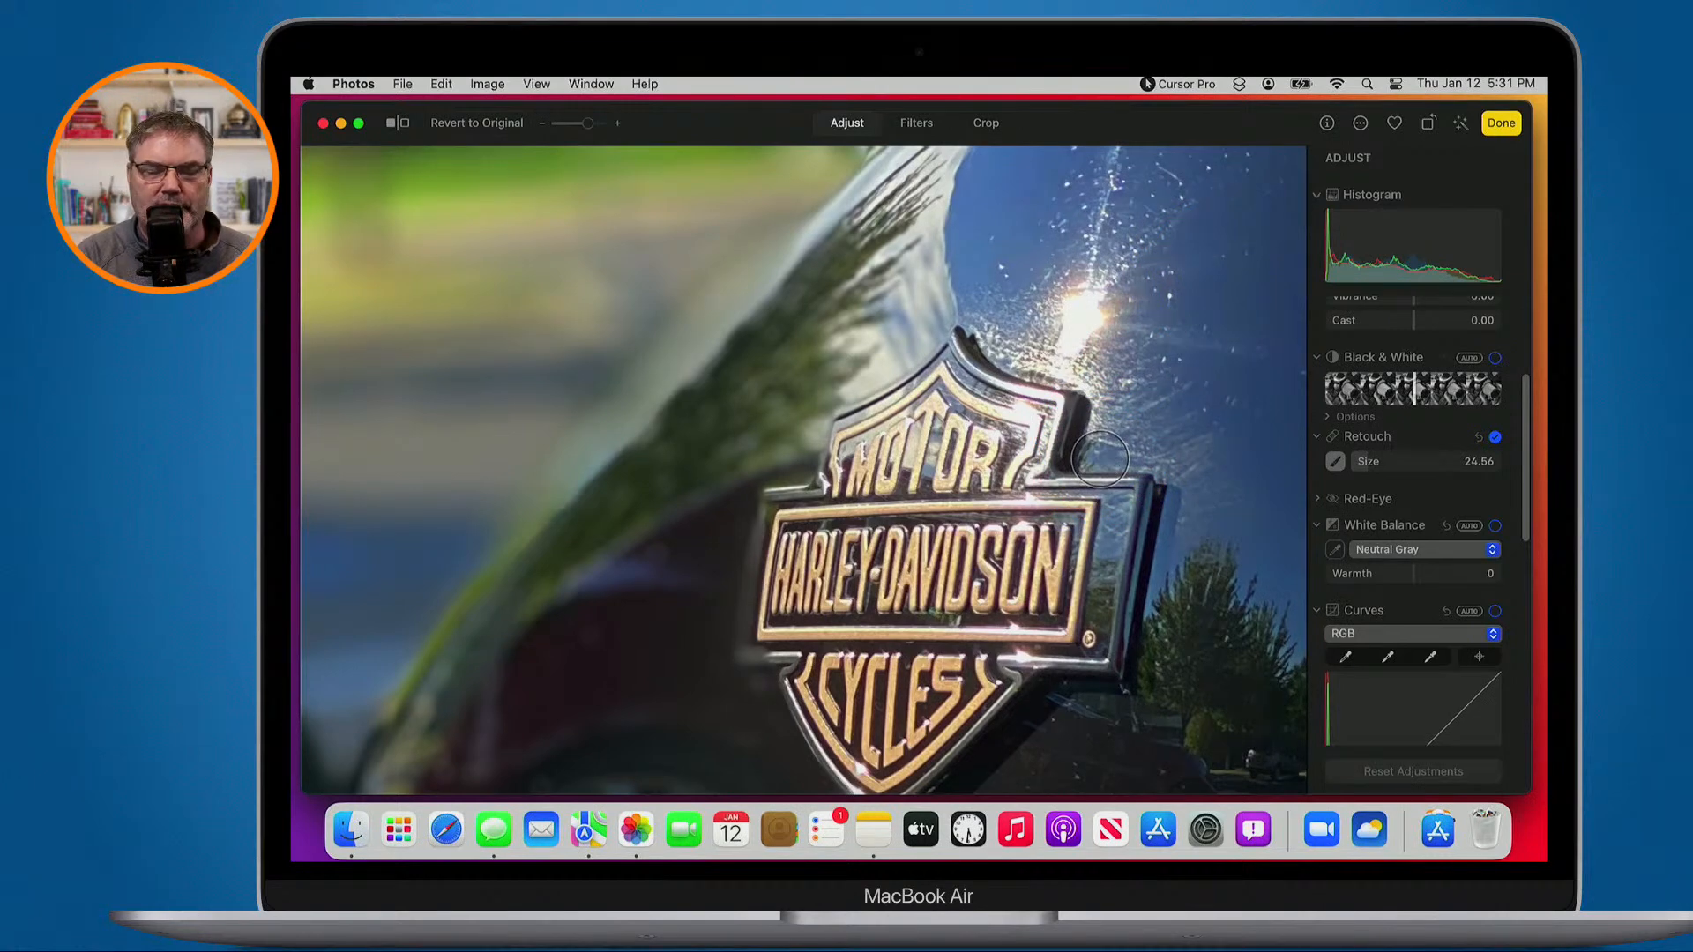
Set the Retouch brush size to 8.86, remove the bright spot on the black tank below the badge, and finish editing
scroll(1099, 458, "down", 5)
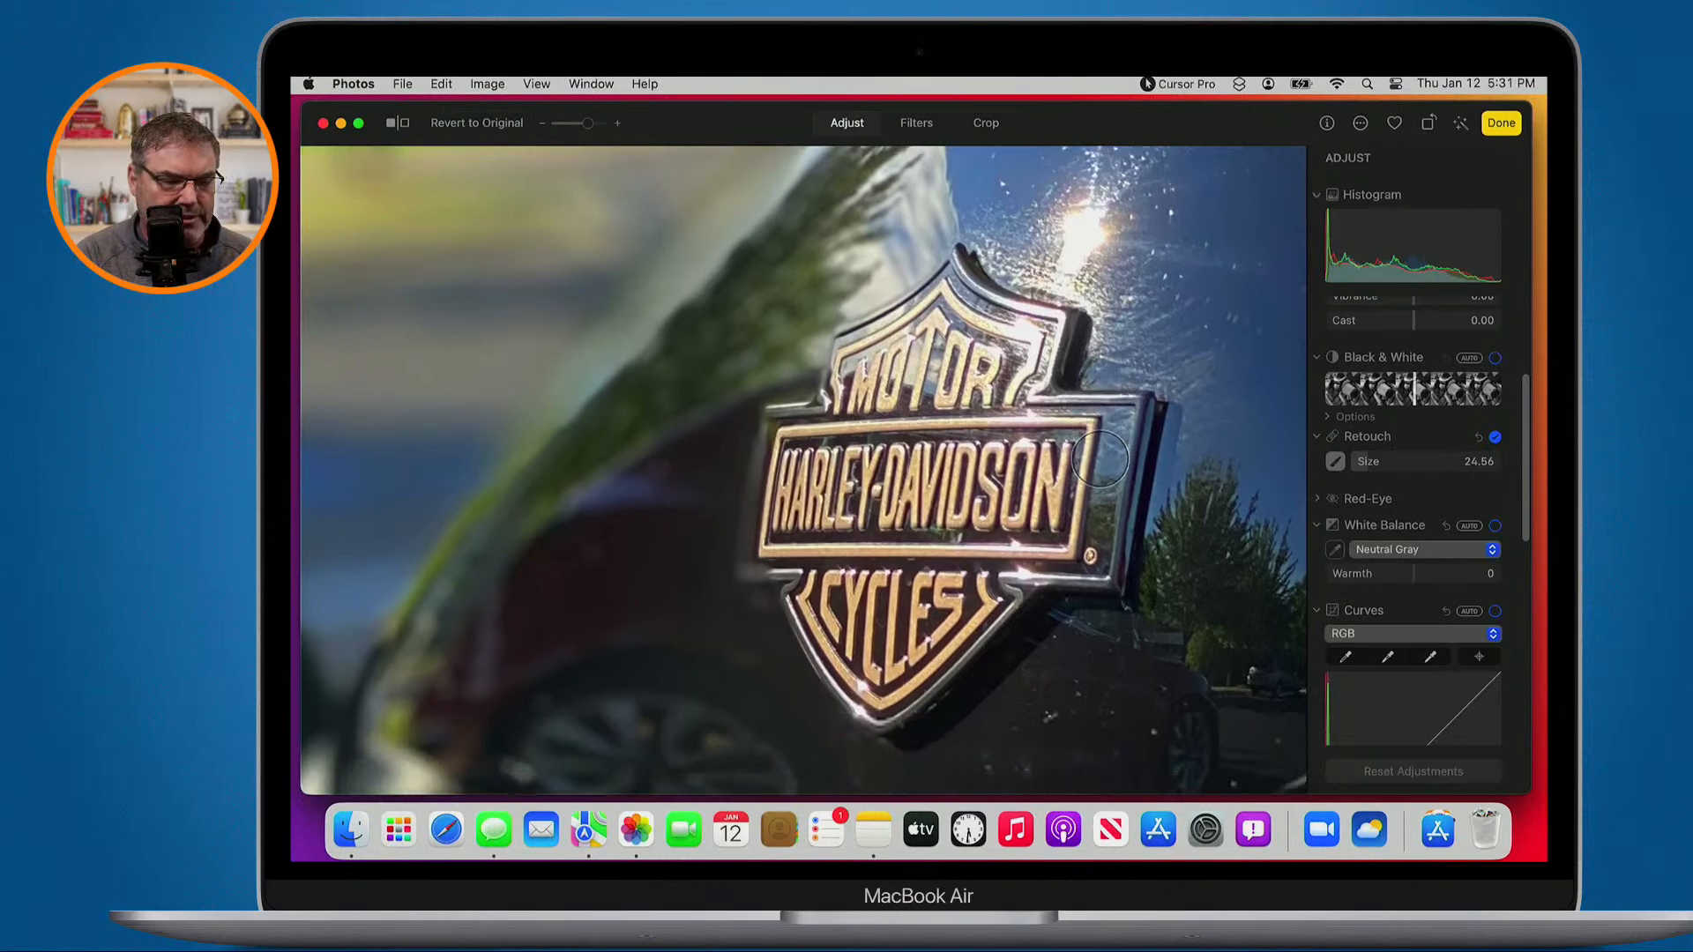
scroll(1100, 459, "down", 15)
left_click_drag(1032, 560, 1032, 560)
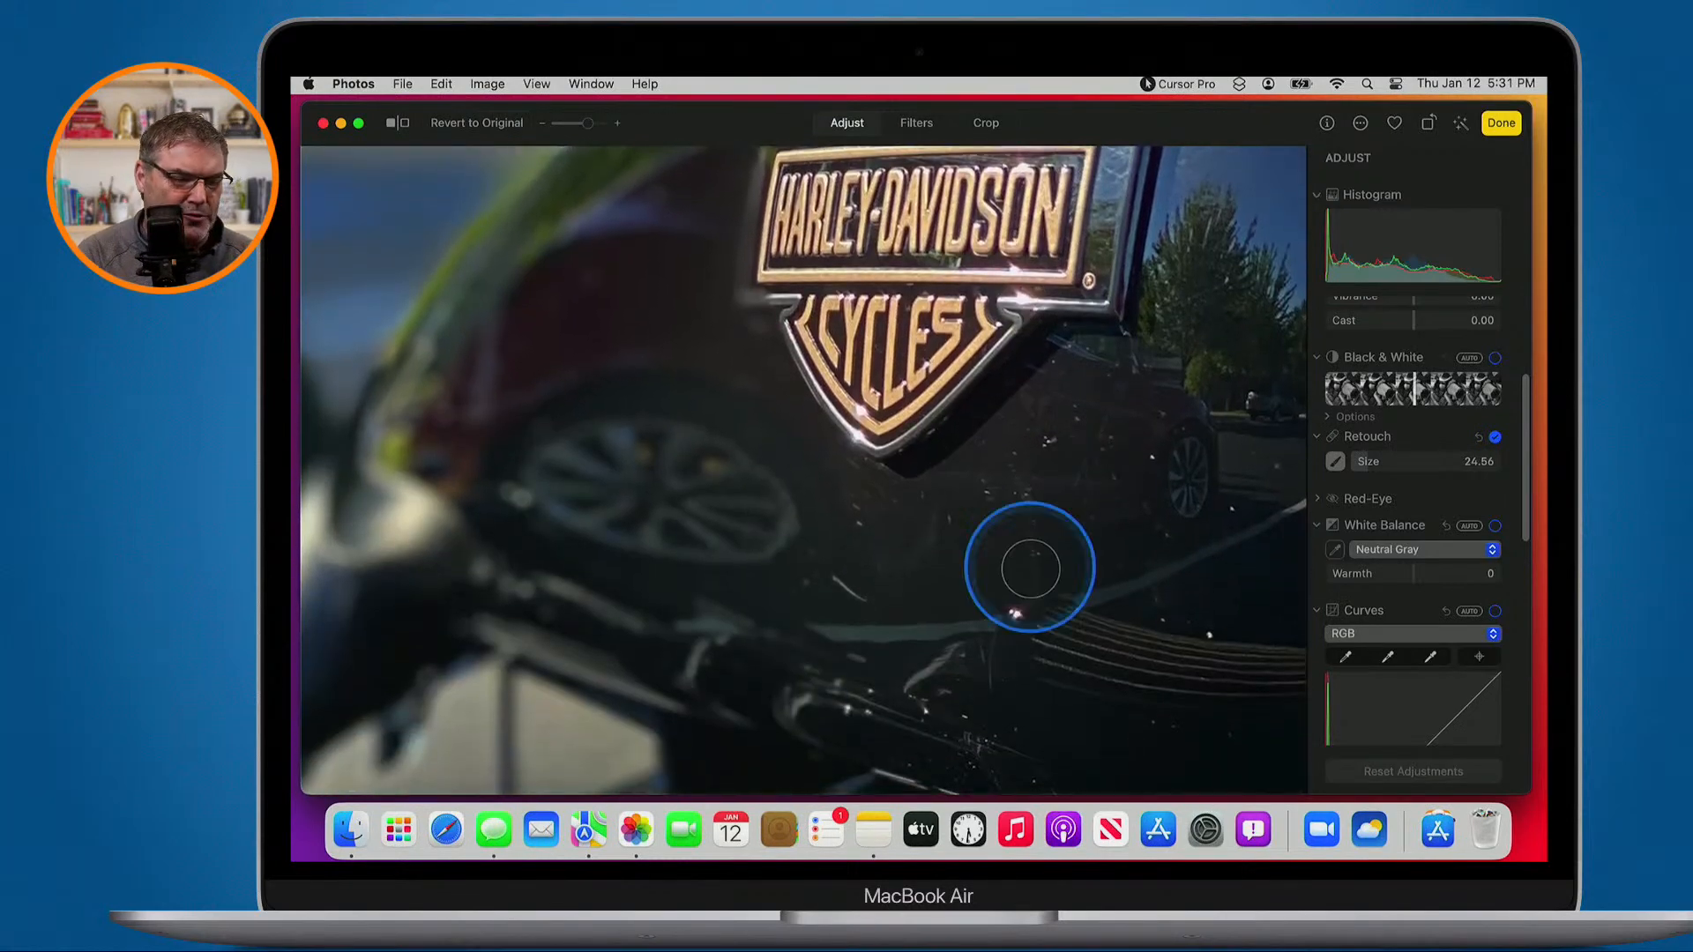
key("ctrl")
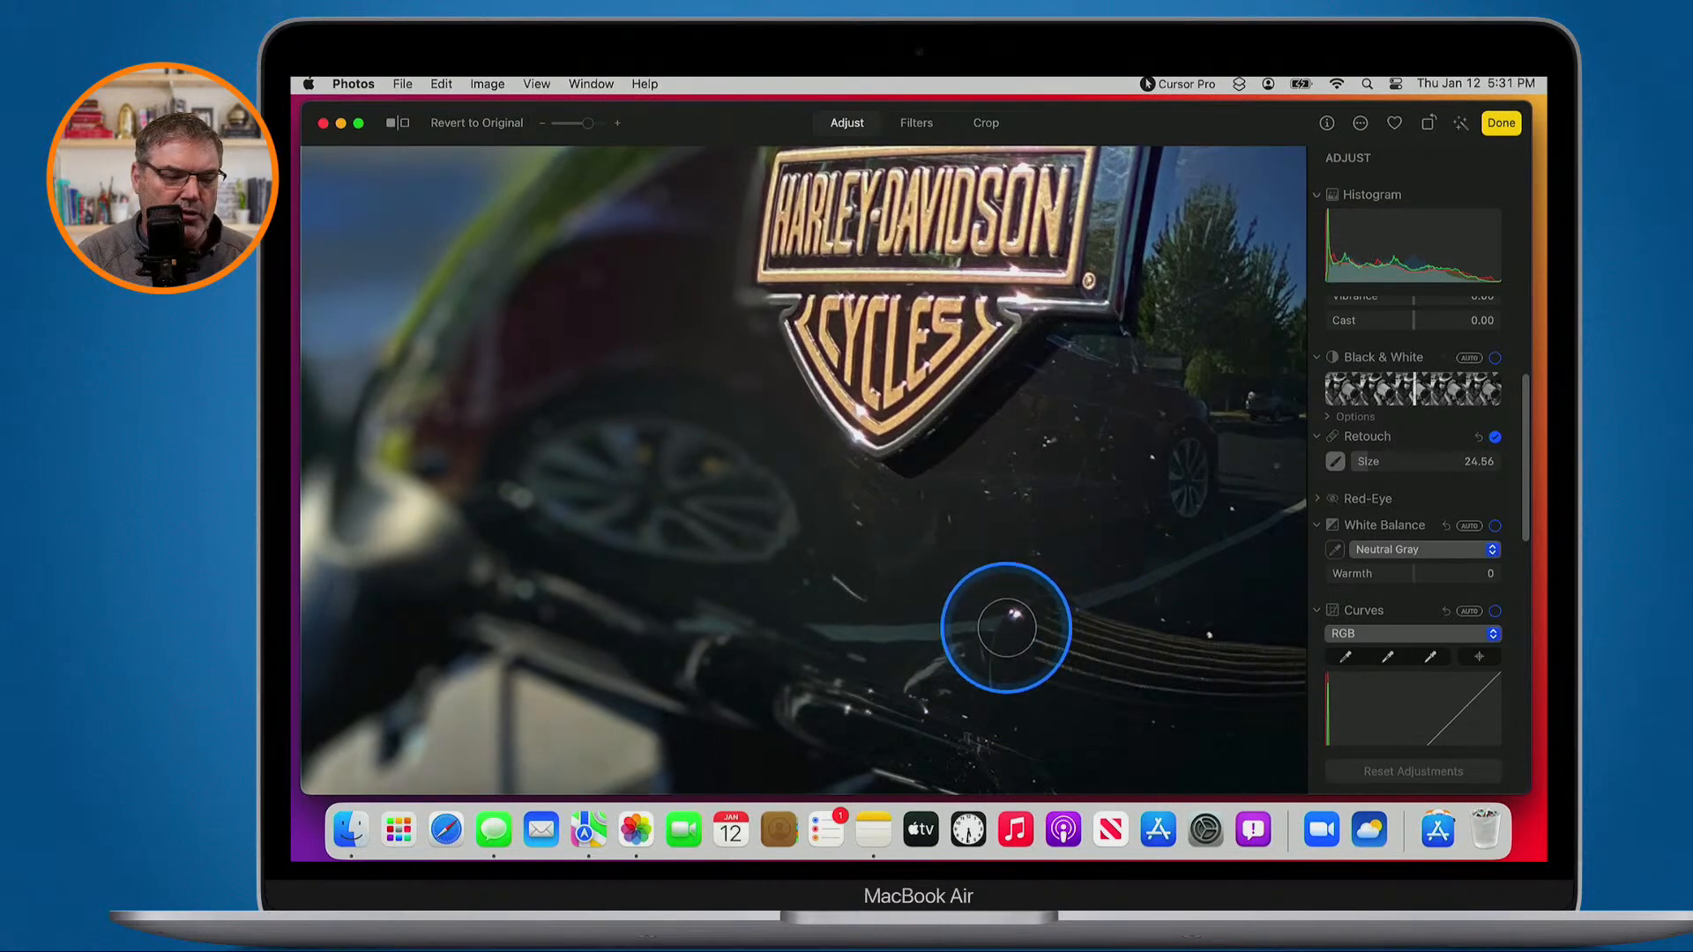
scroll(1006, 628, "up", 5)
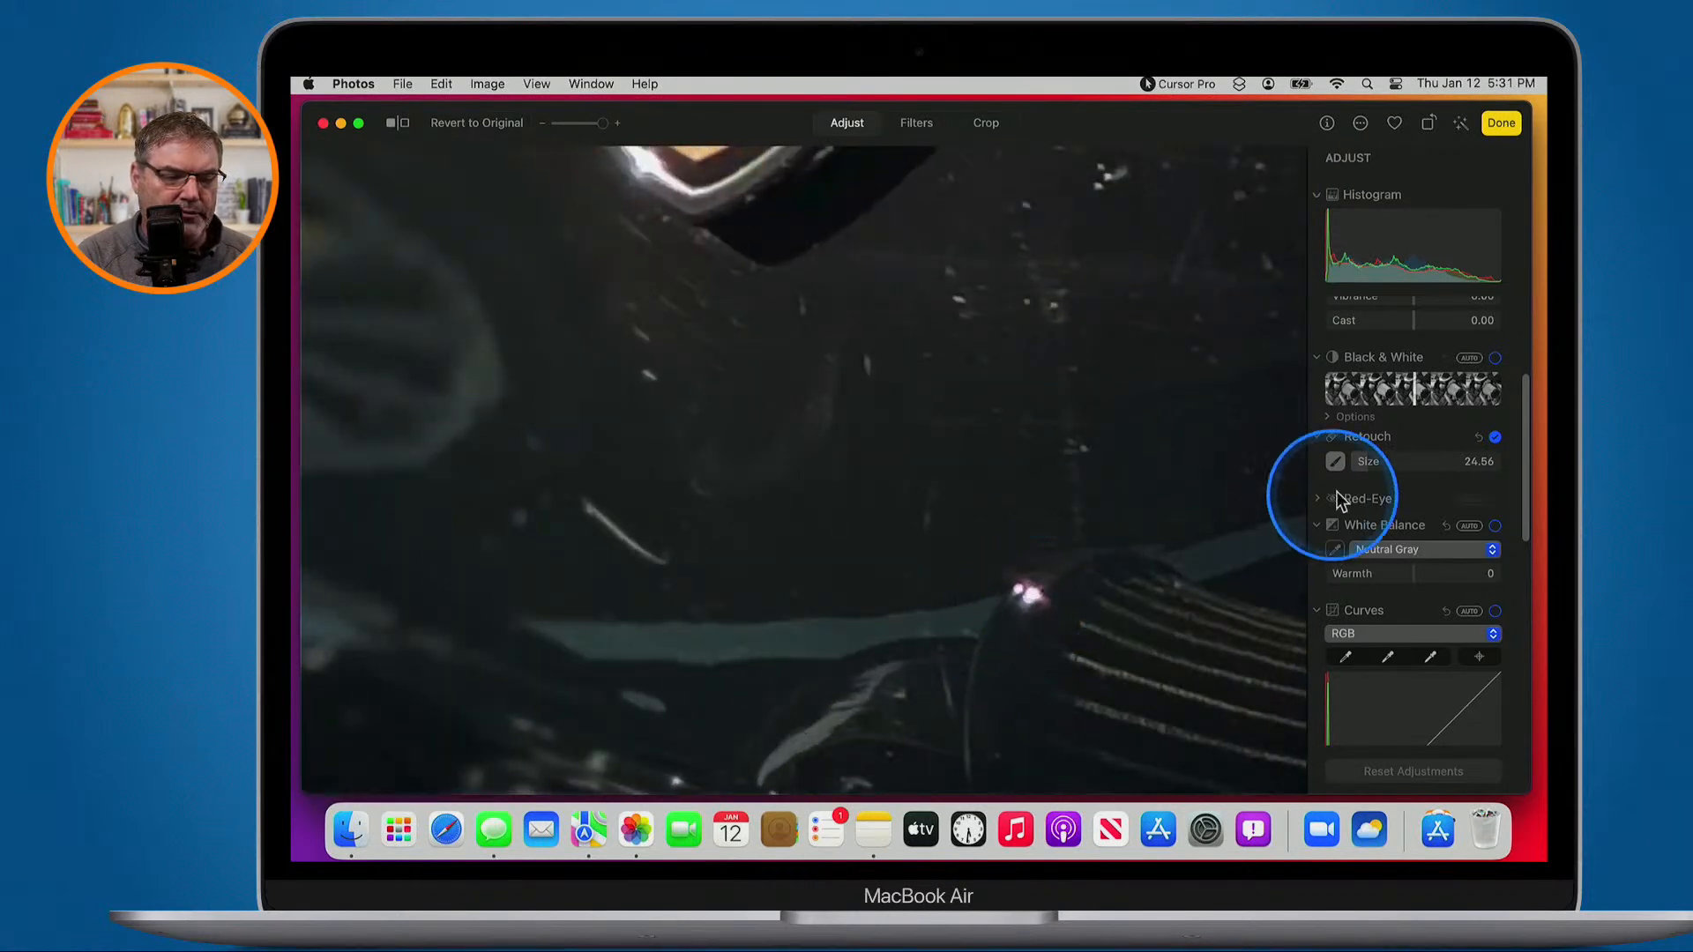
left_click_drag(1372, 464, 1358, 462)
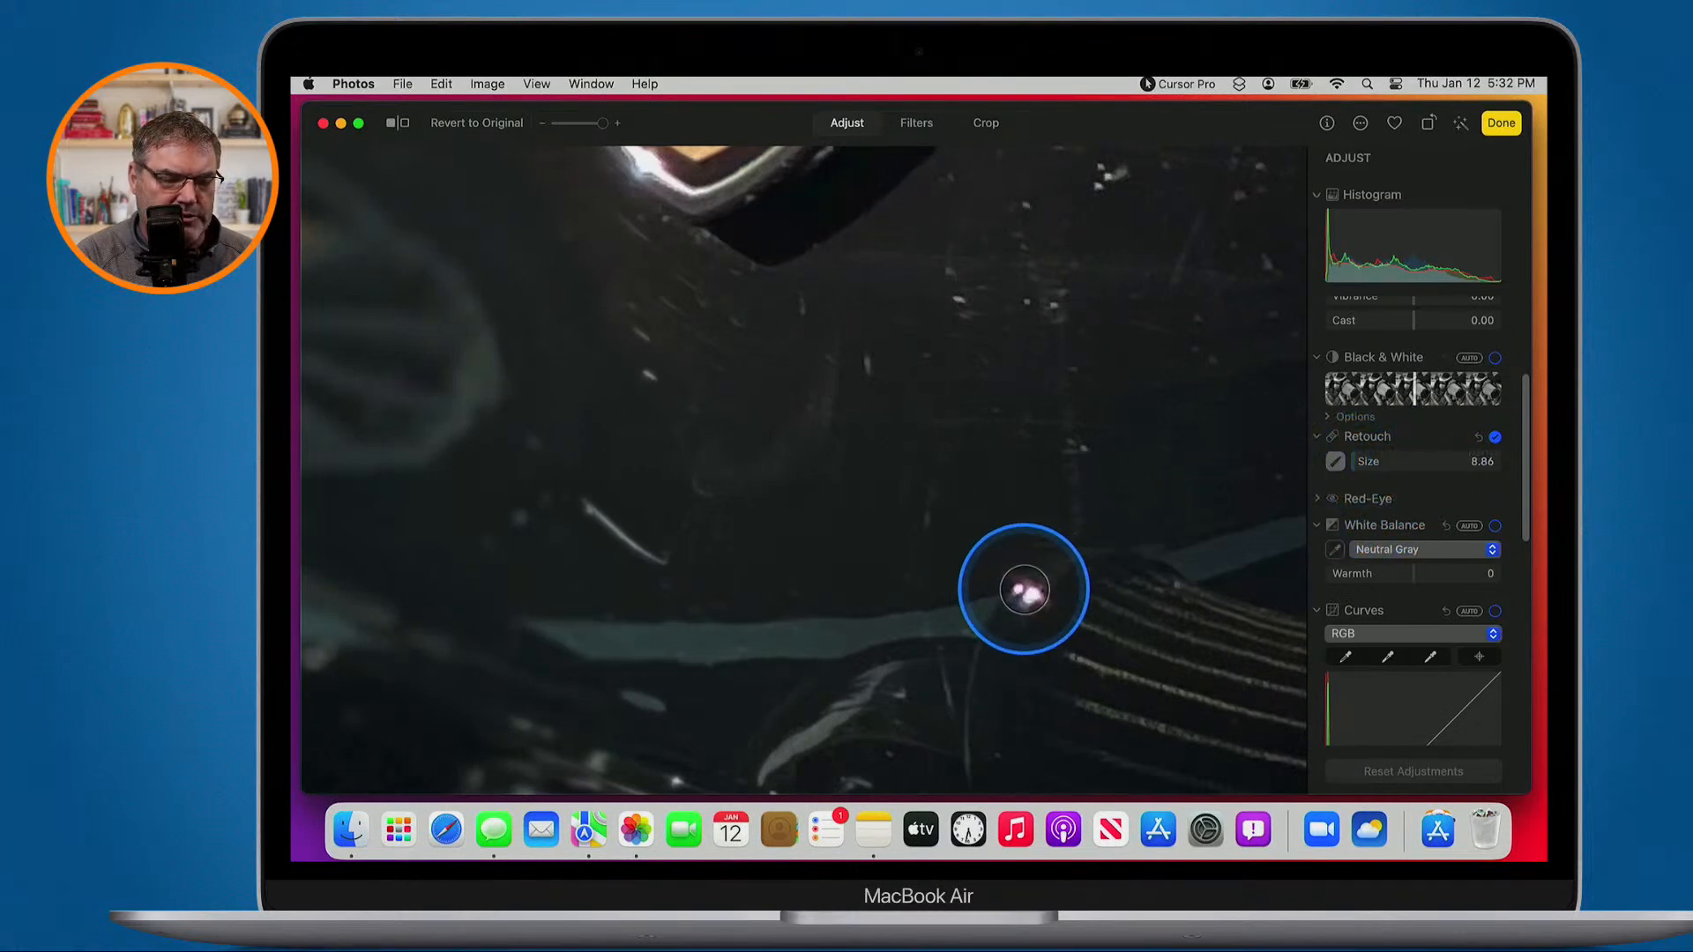
left_click_drag(1024, 591, 1016, 591)
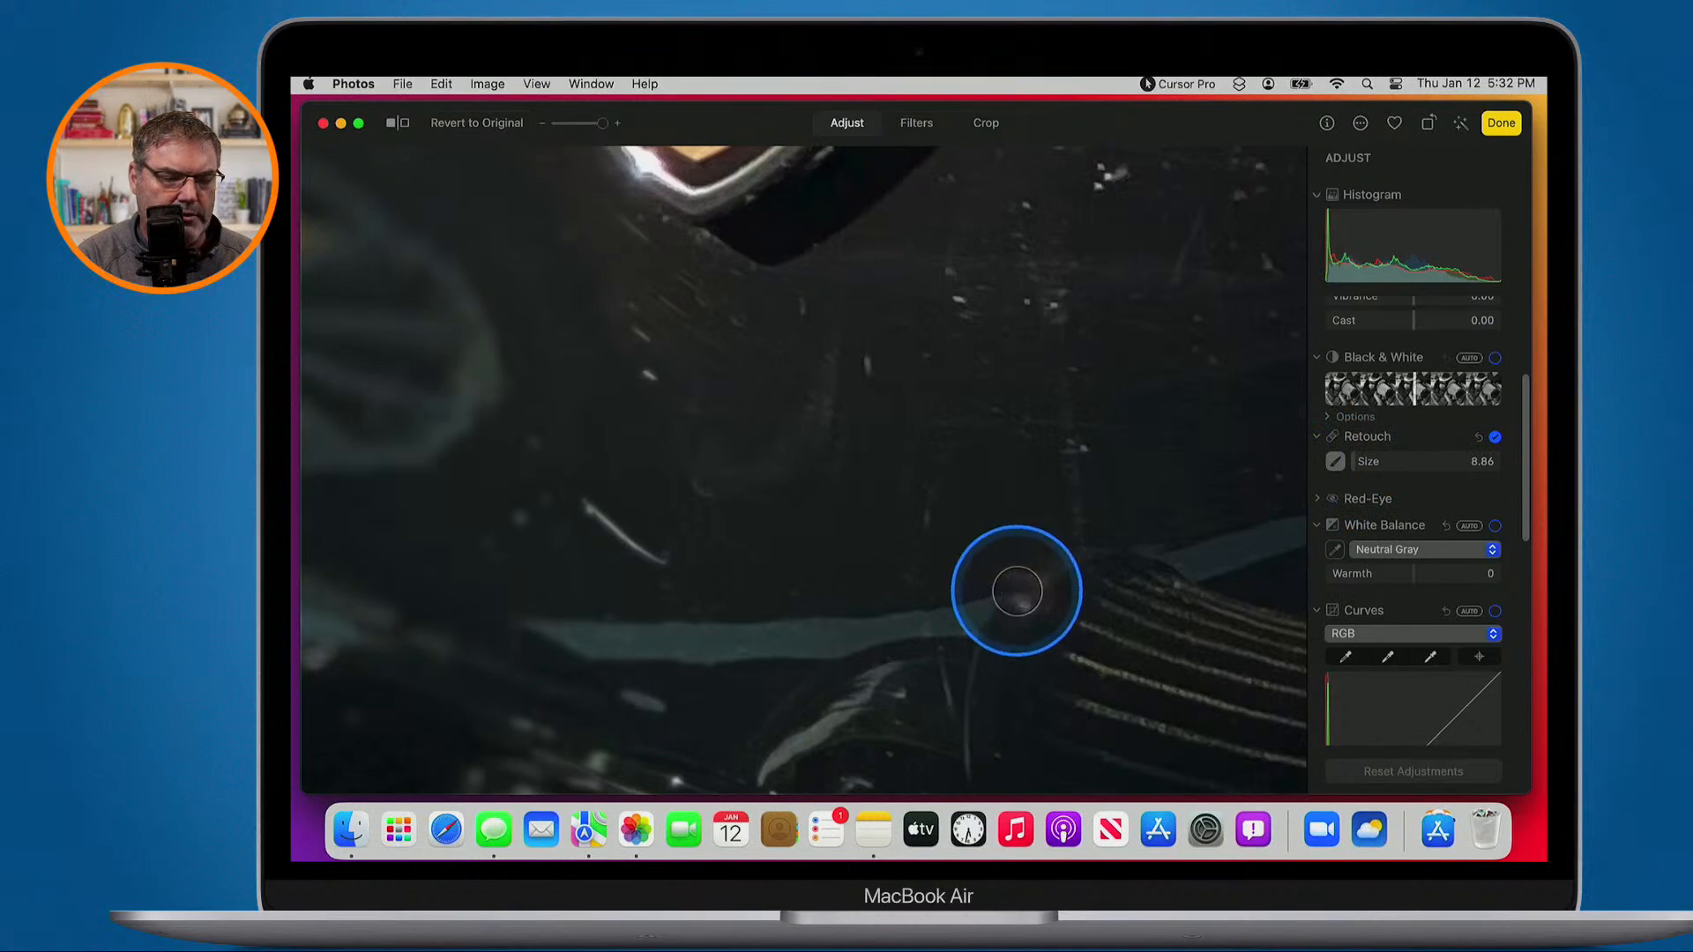
key("super+minus")
key("super+minus")
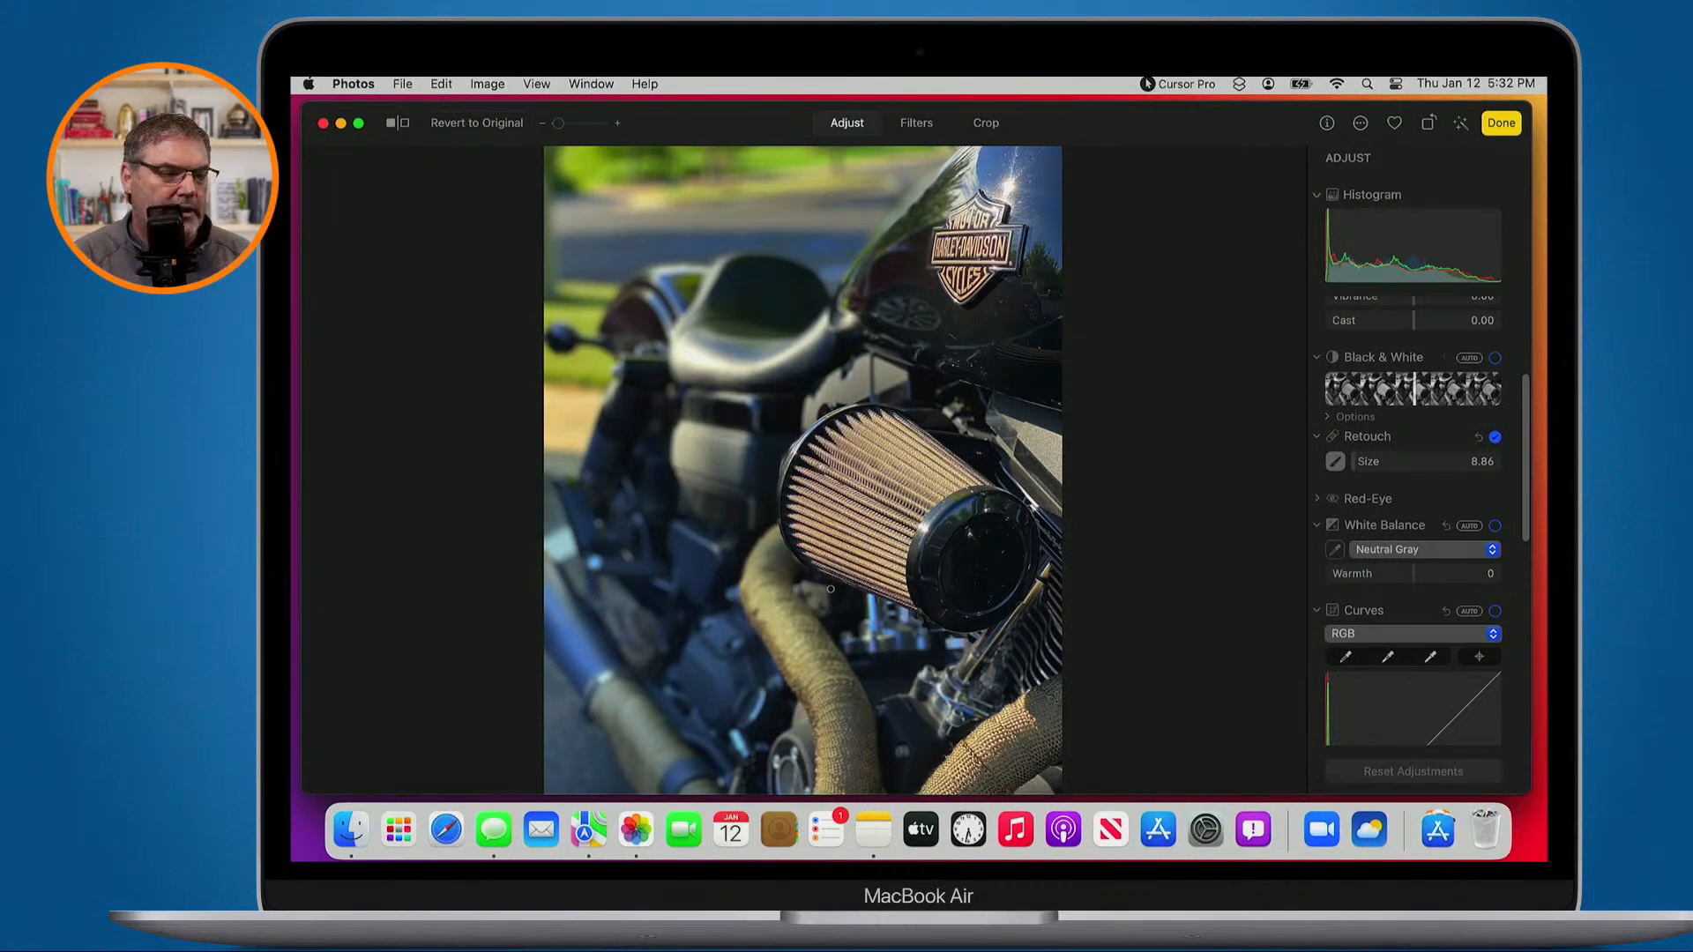
left_click(1499, 123)
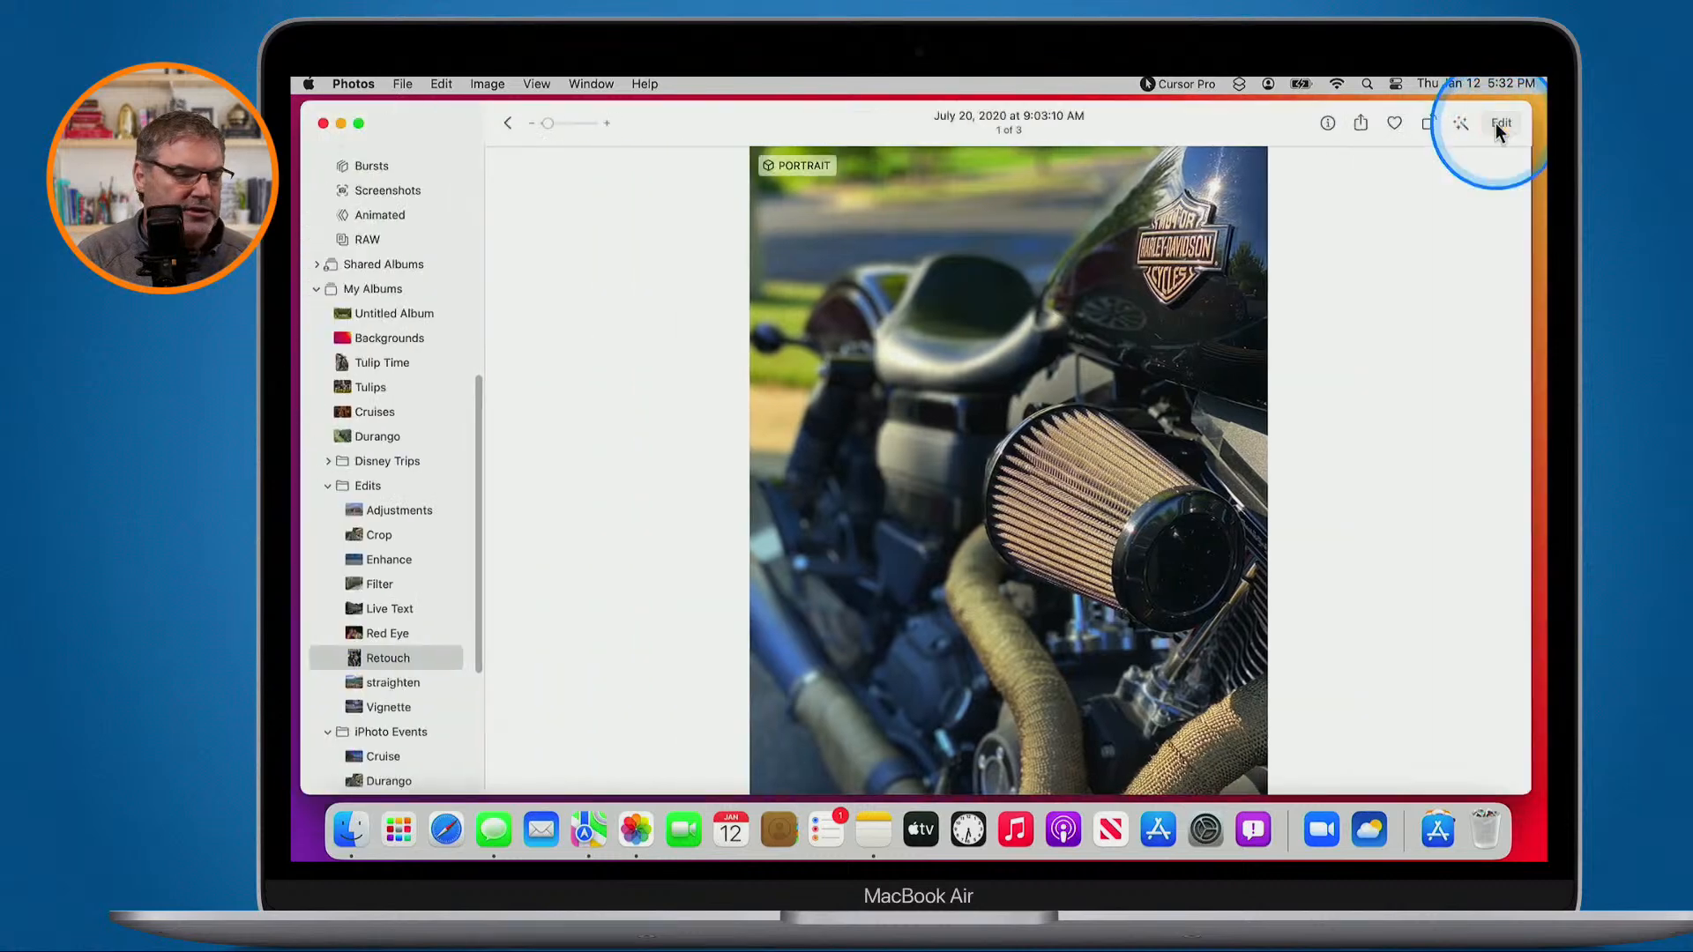
Look through the albums in the Edits folder for another photo to retouch, finishing on the straighten album
left_click(386, 657)
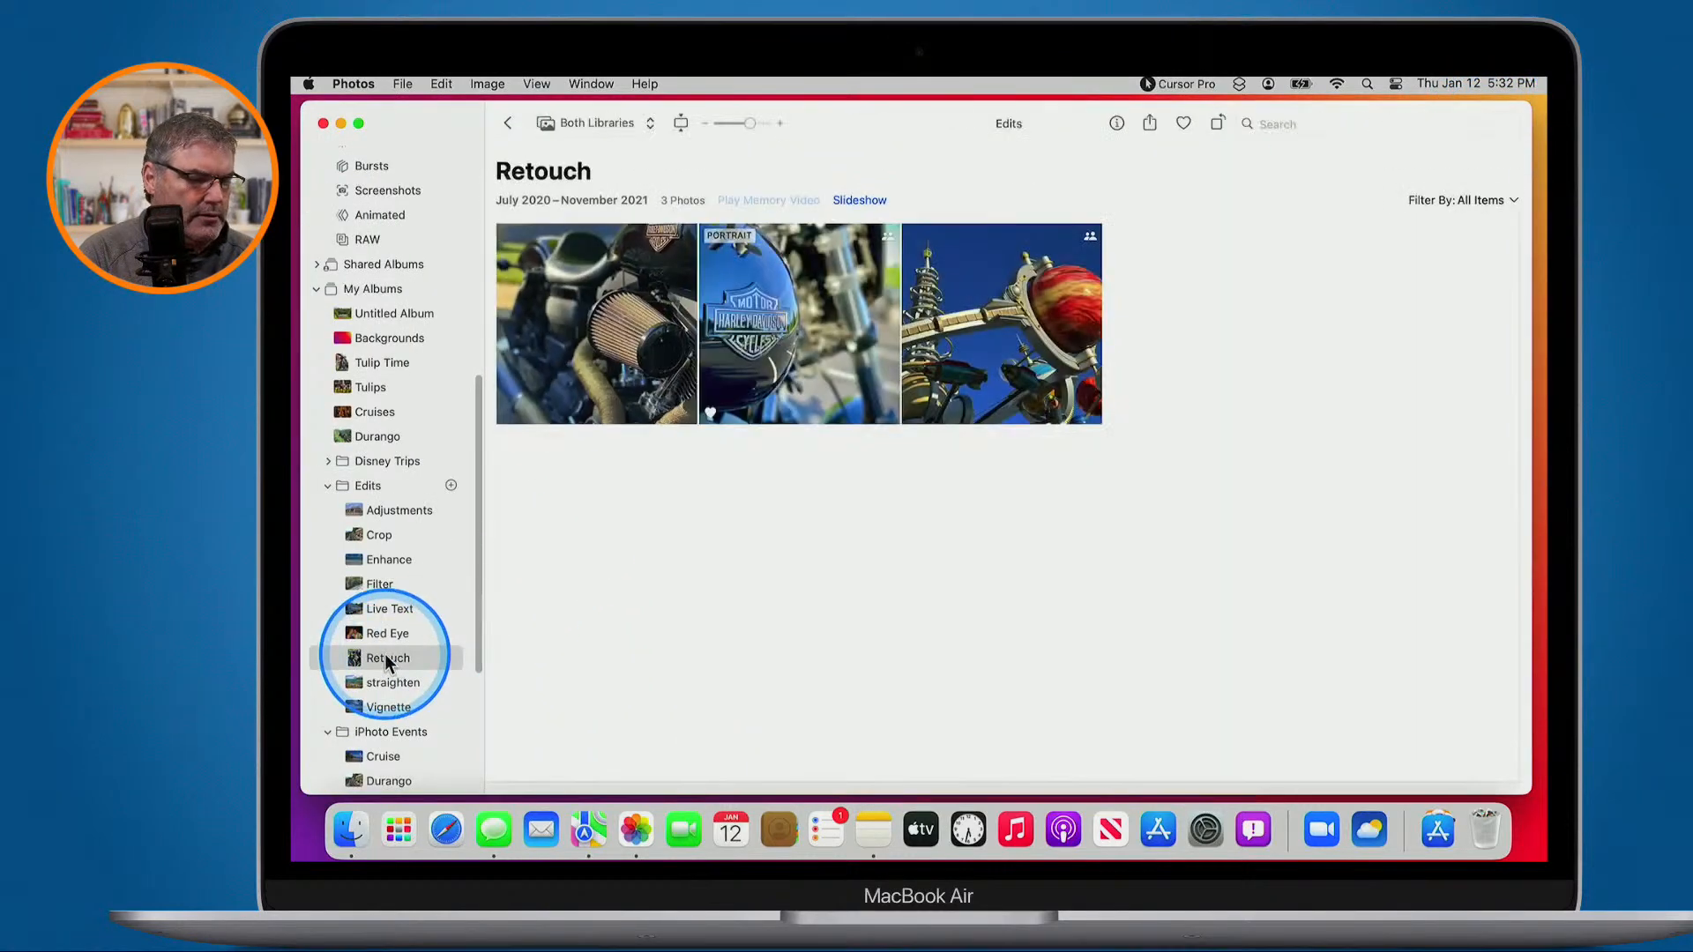
left_click(382, 633)
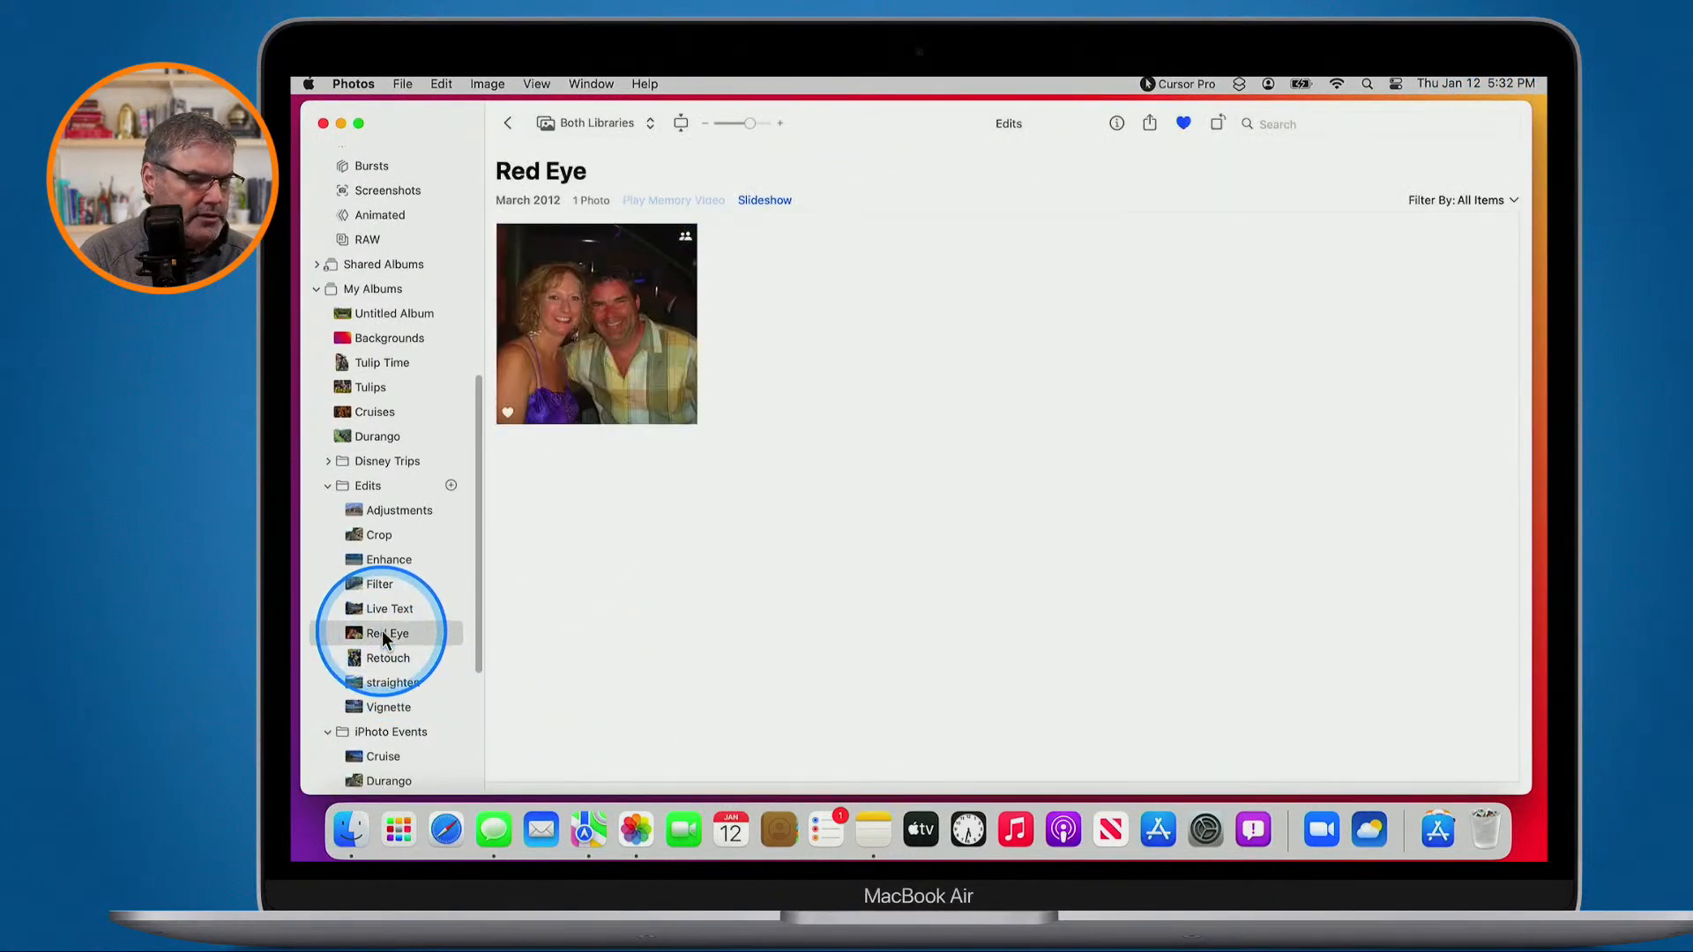
left_click(379, 605)
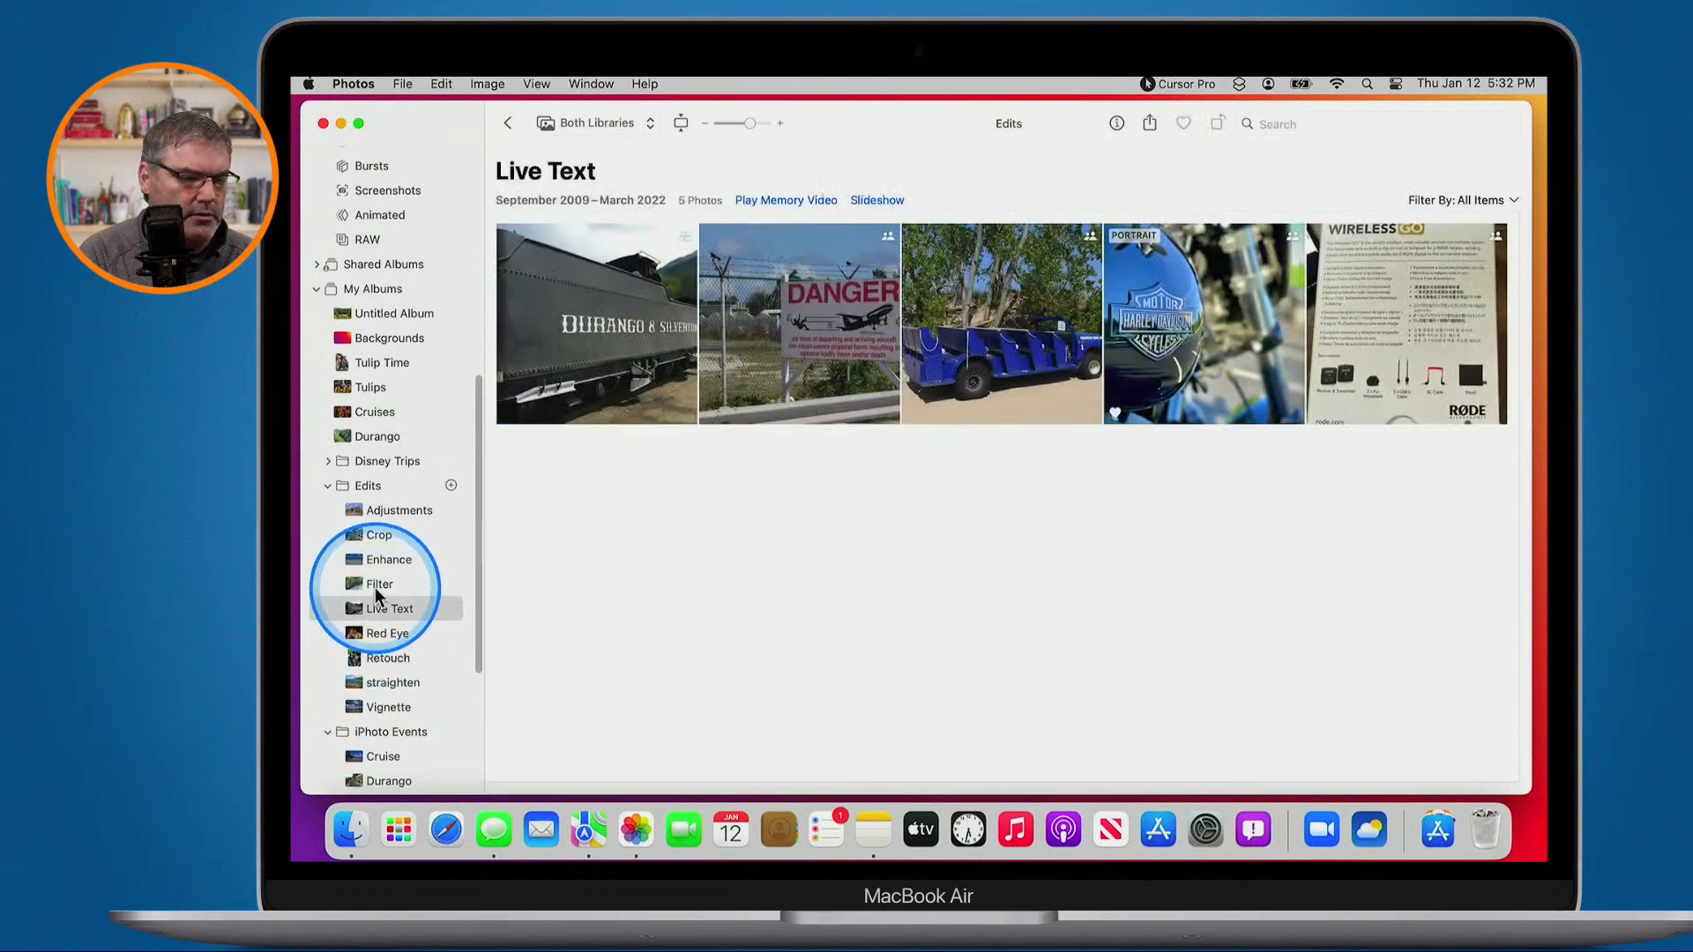
left_click(373, 584)
left_click(373, 557)
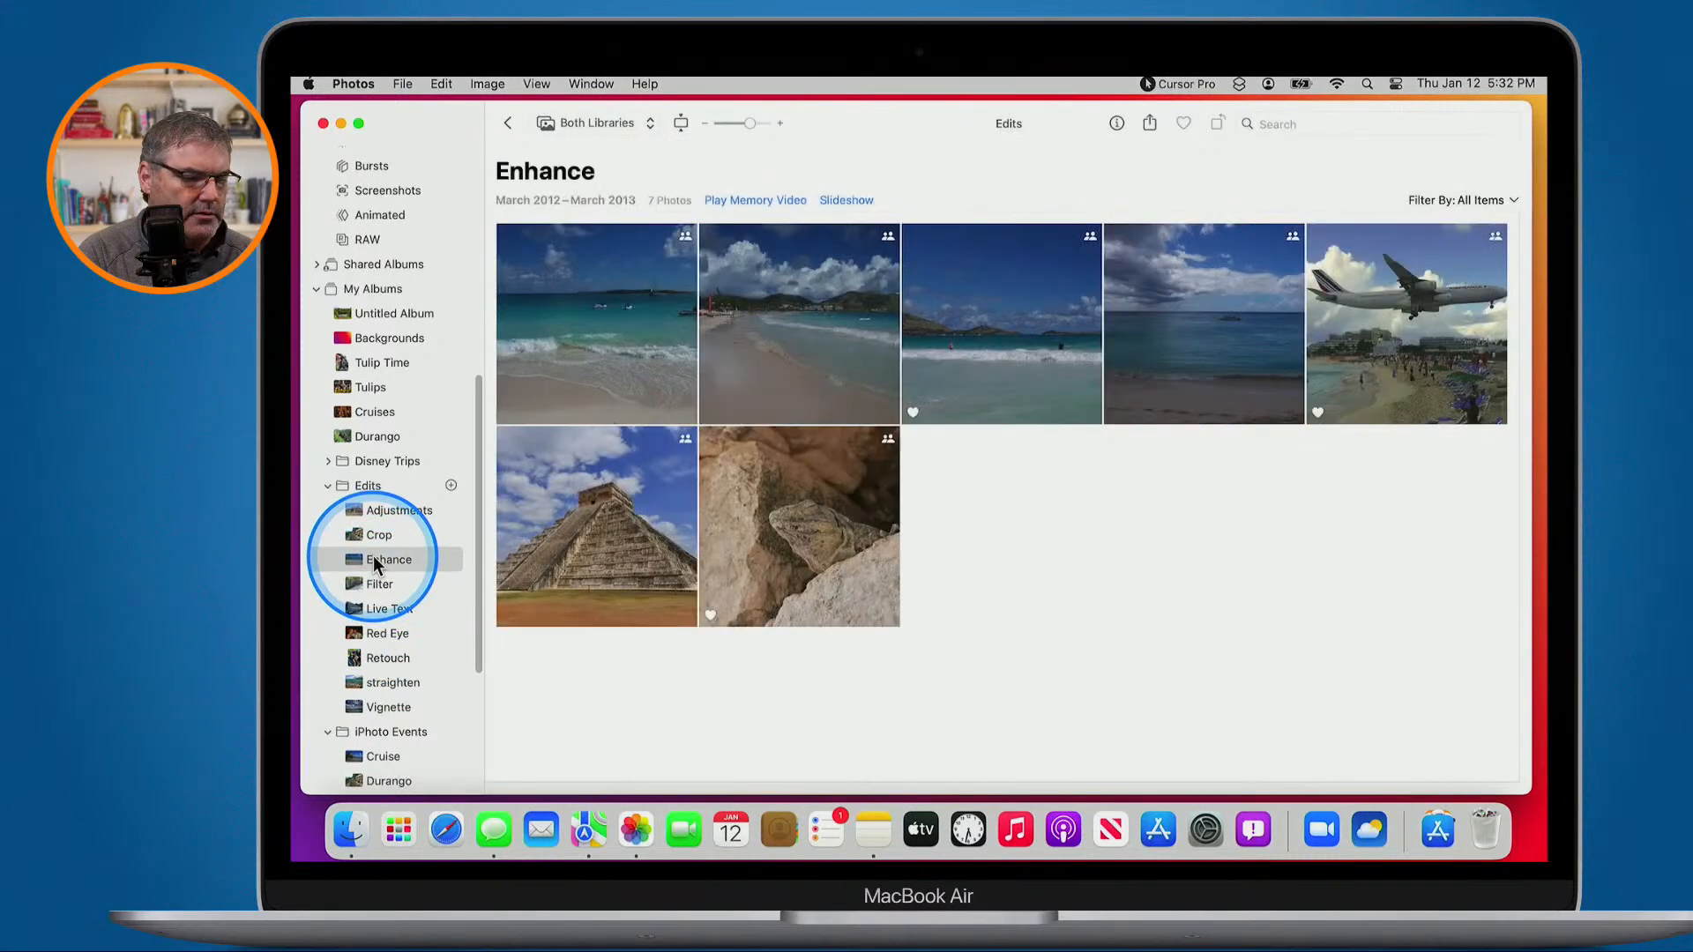
left_click(372, 536)
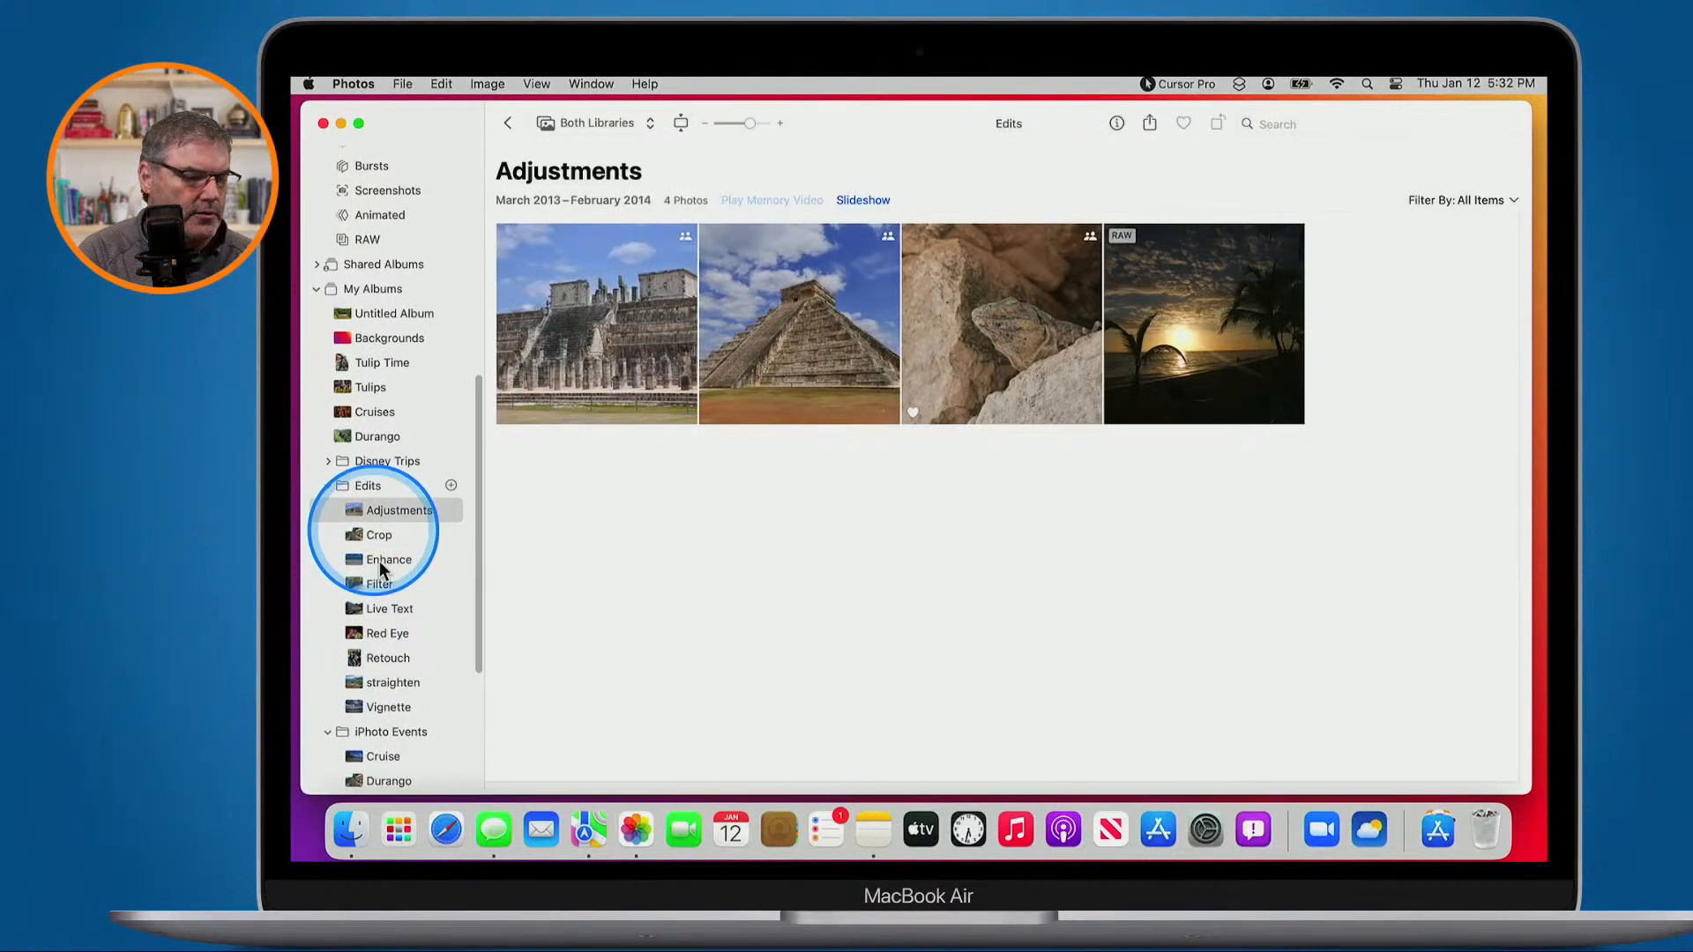
left_click(377, 704)
left_click(383, 685)
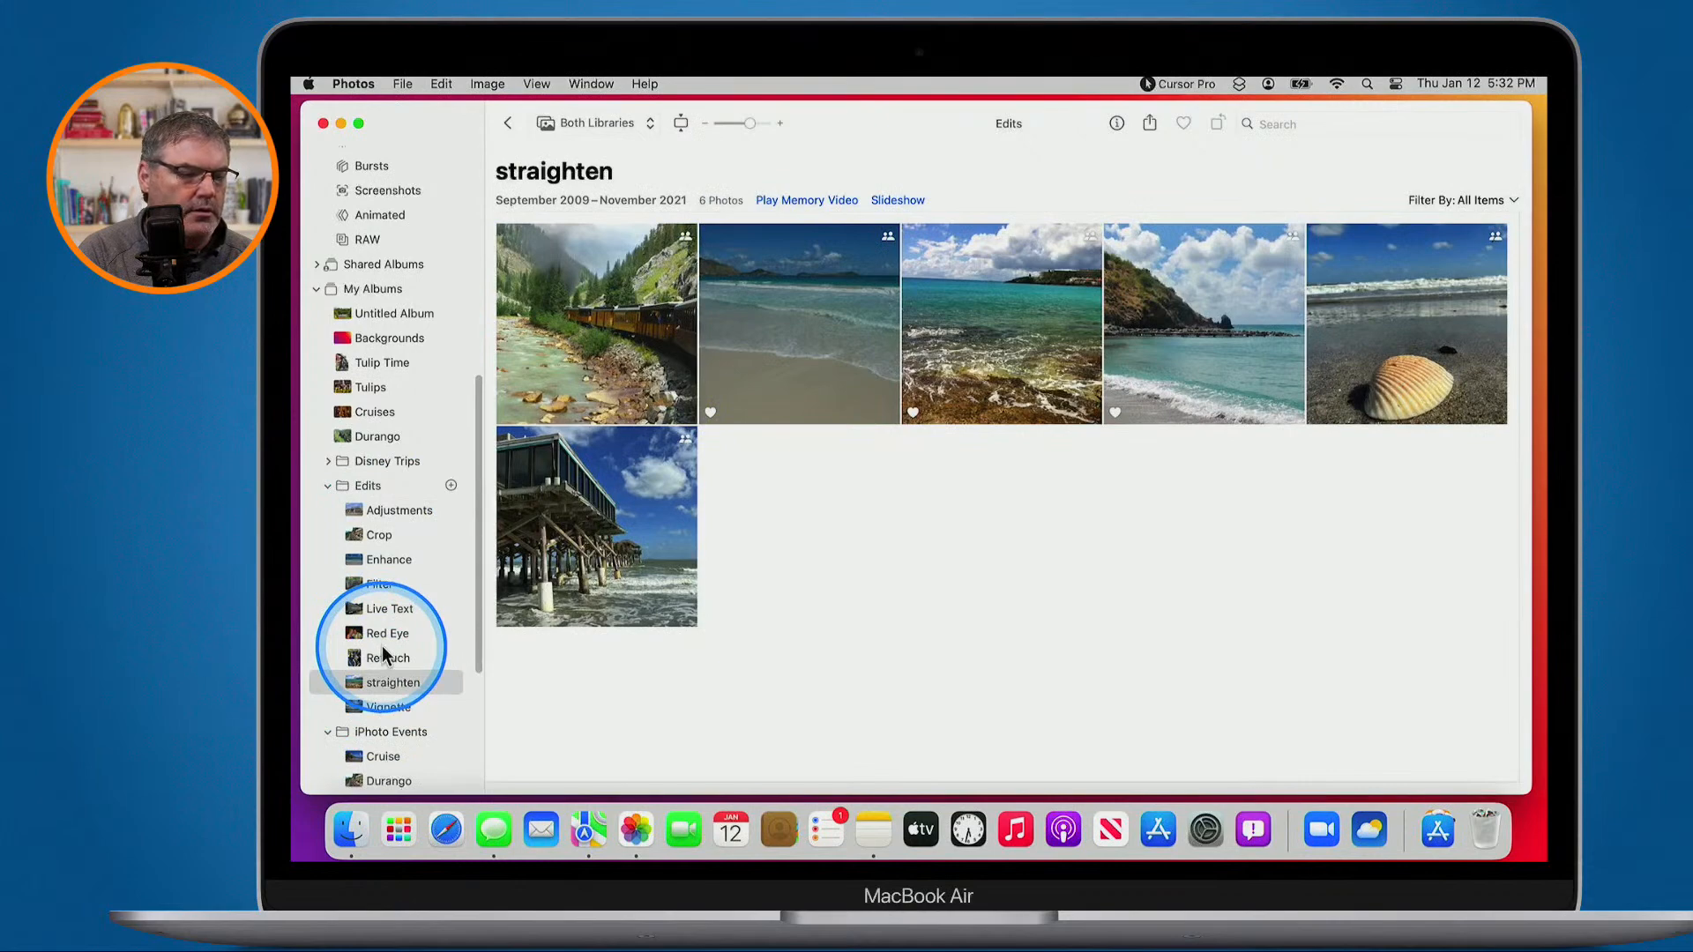
double_click(992, 308)
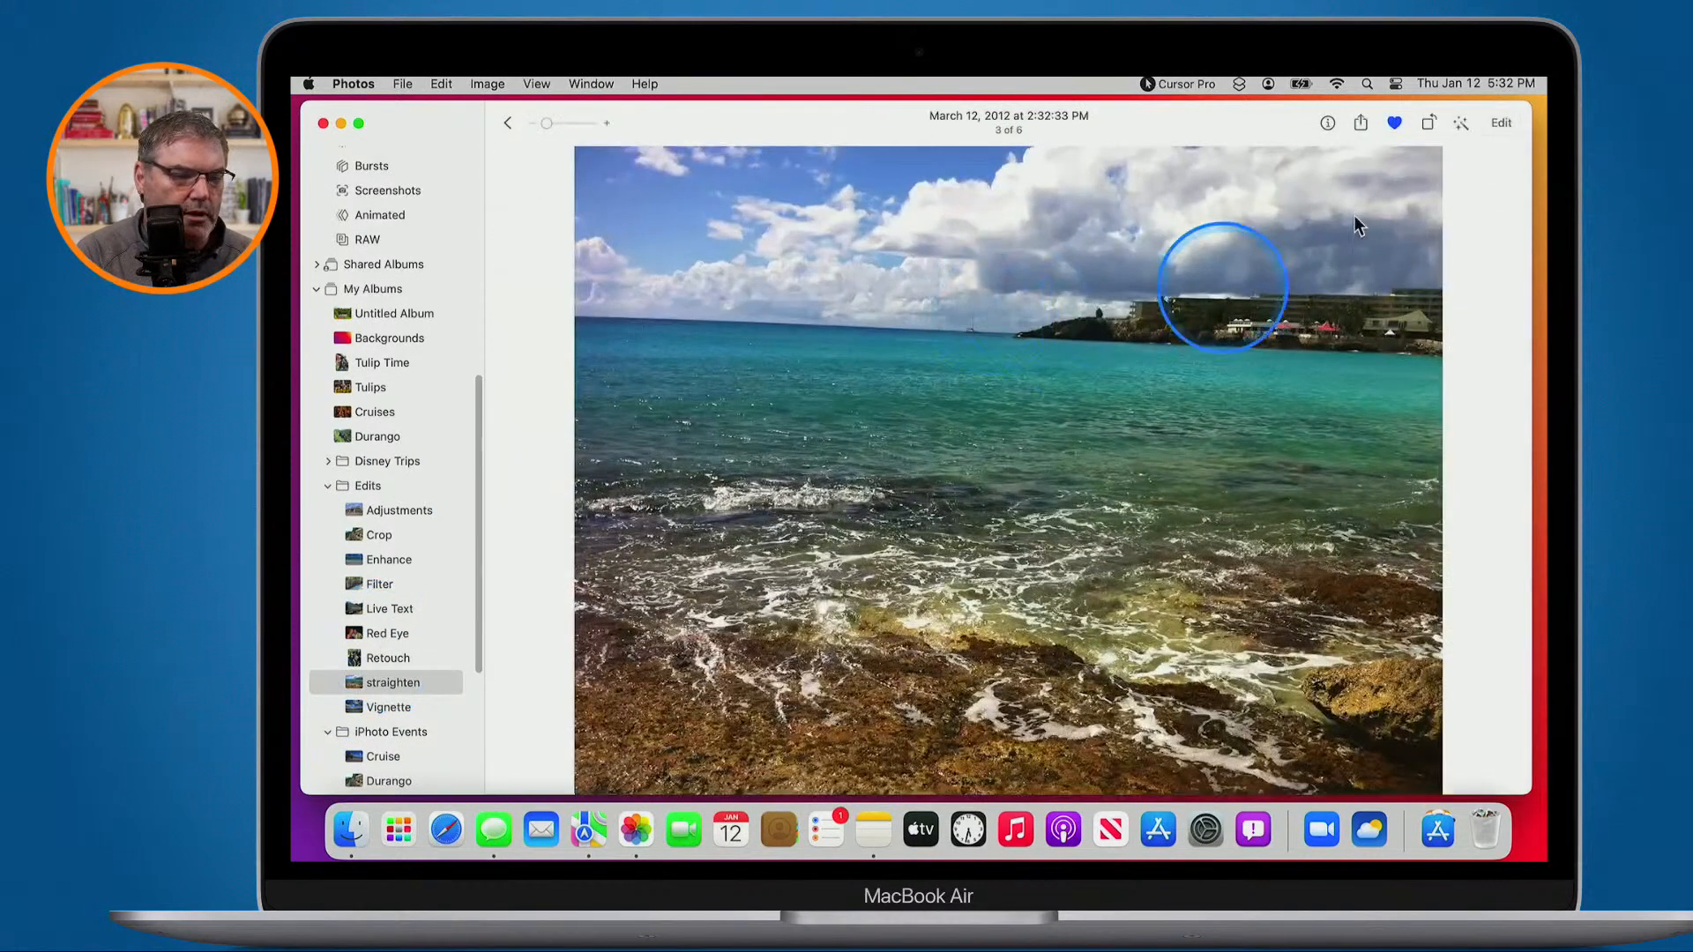
left_click(1499, 122)
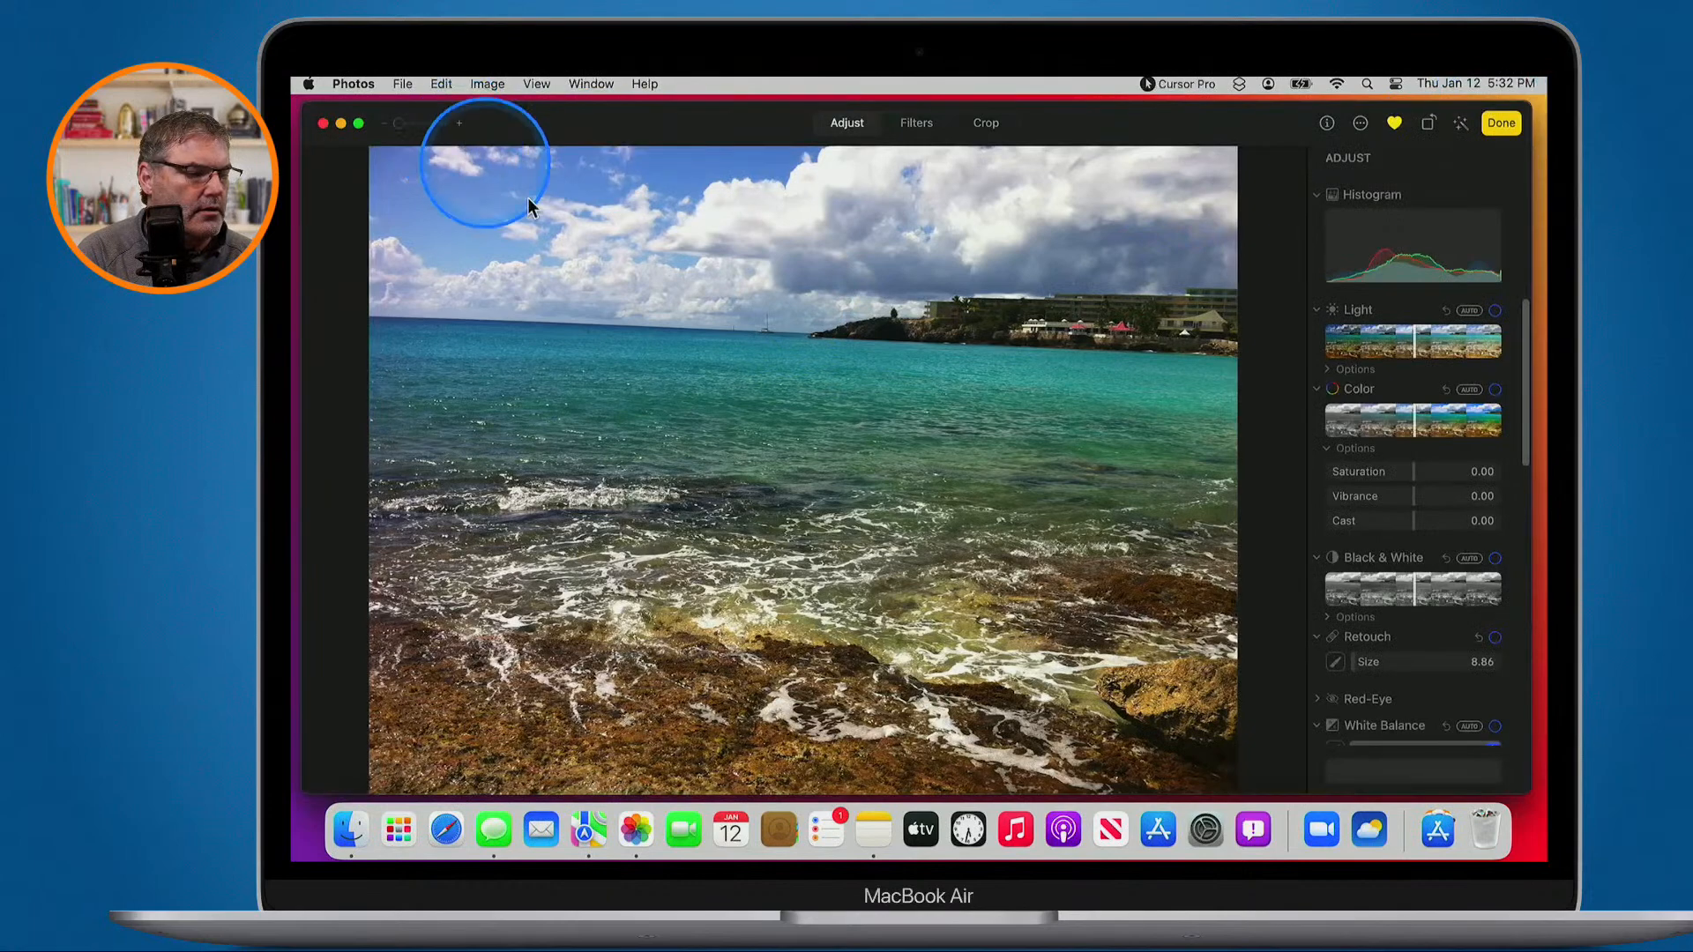
left_click(1499, 124)
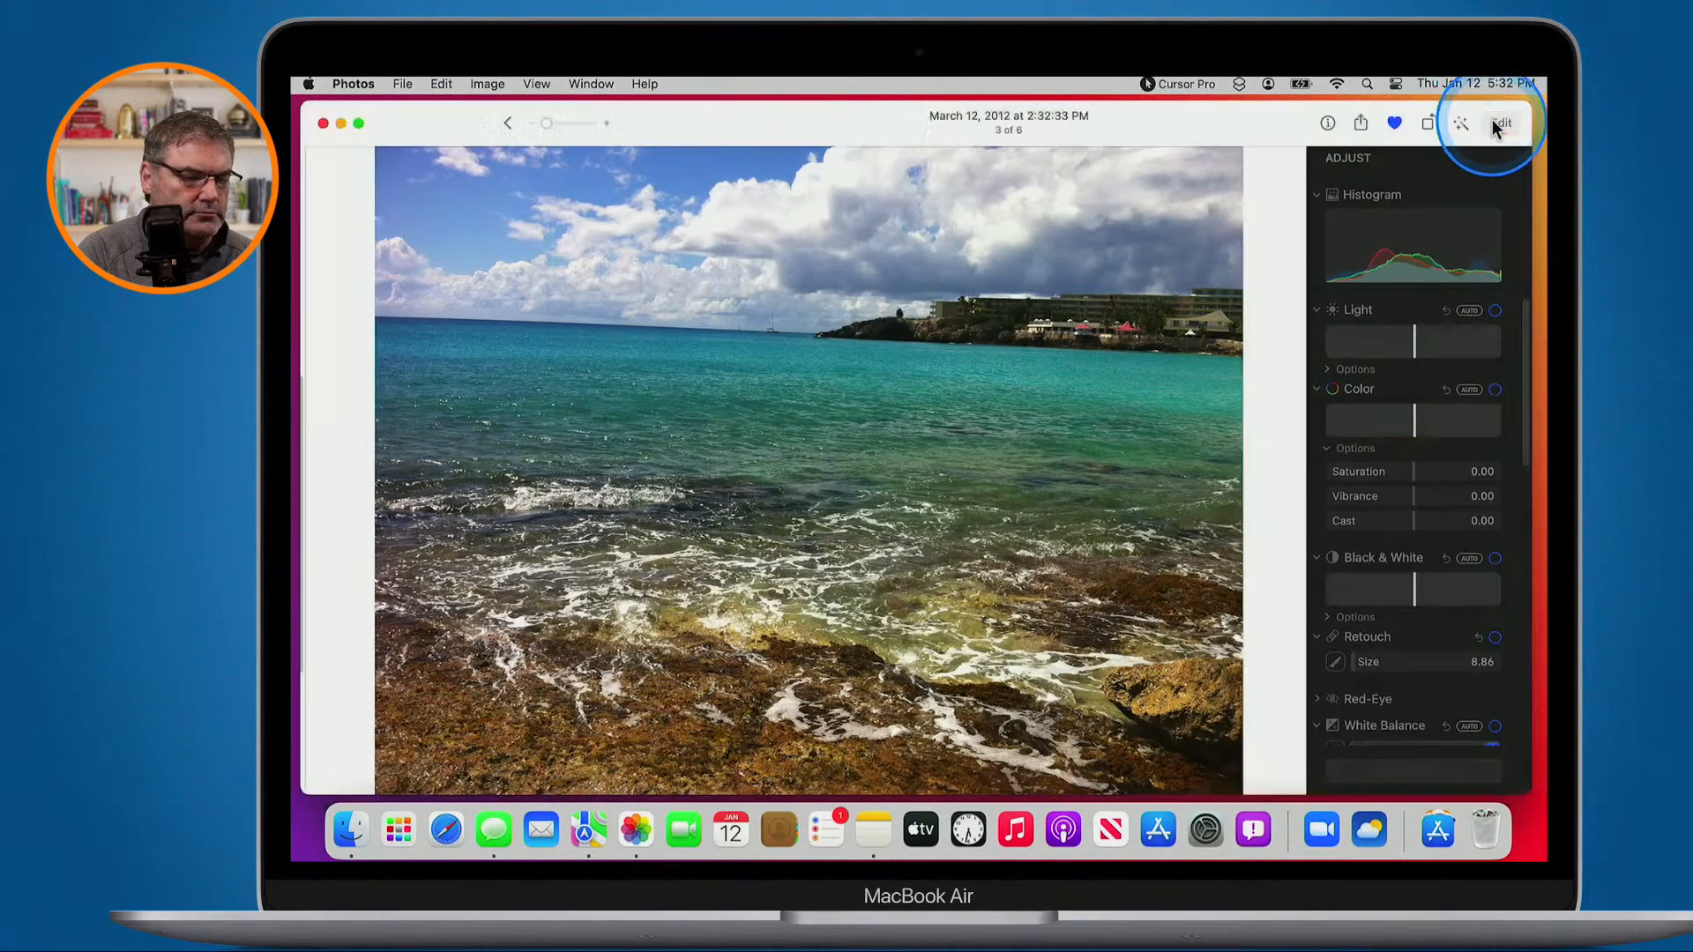
left_click(508, 124)
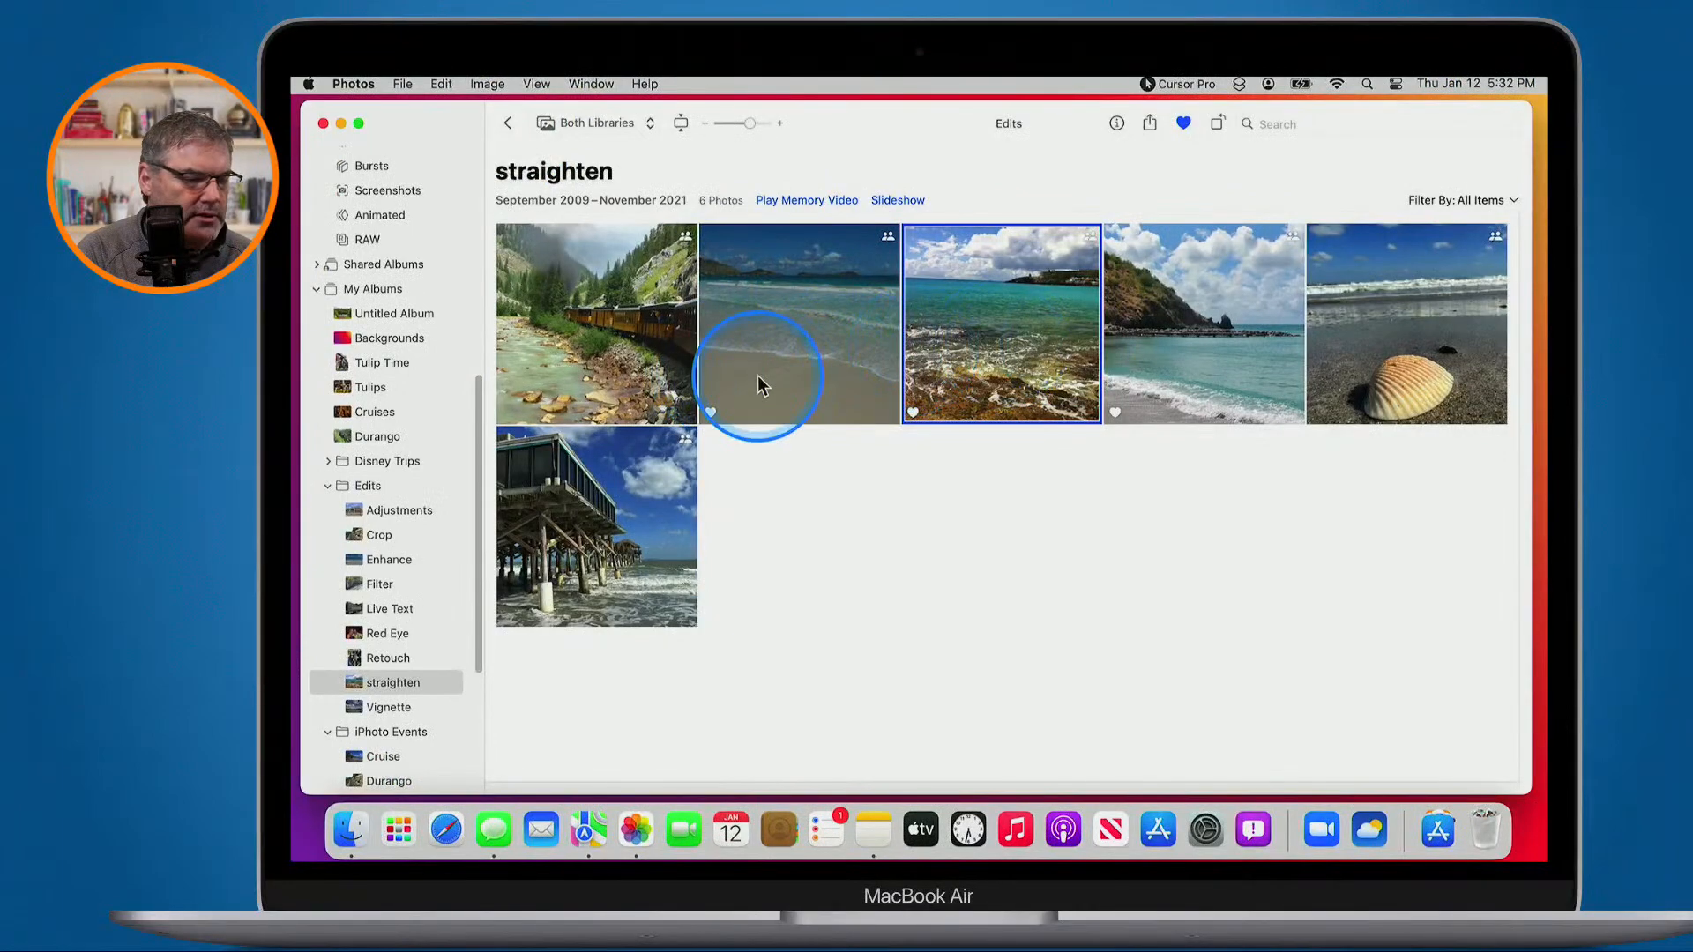
Open the Cocoa Beach seashell photo for editing with the area around the dark object behind the shell enlarged
double_click(1411, 350)
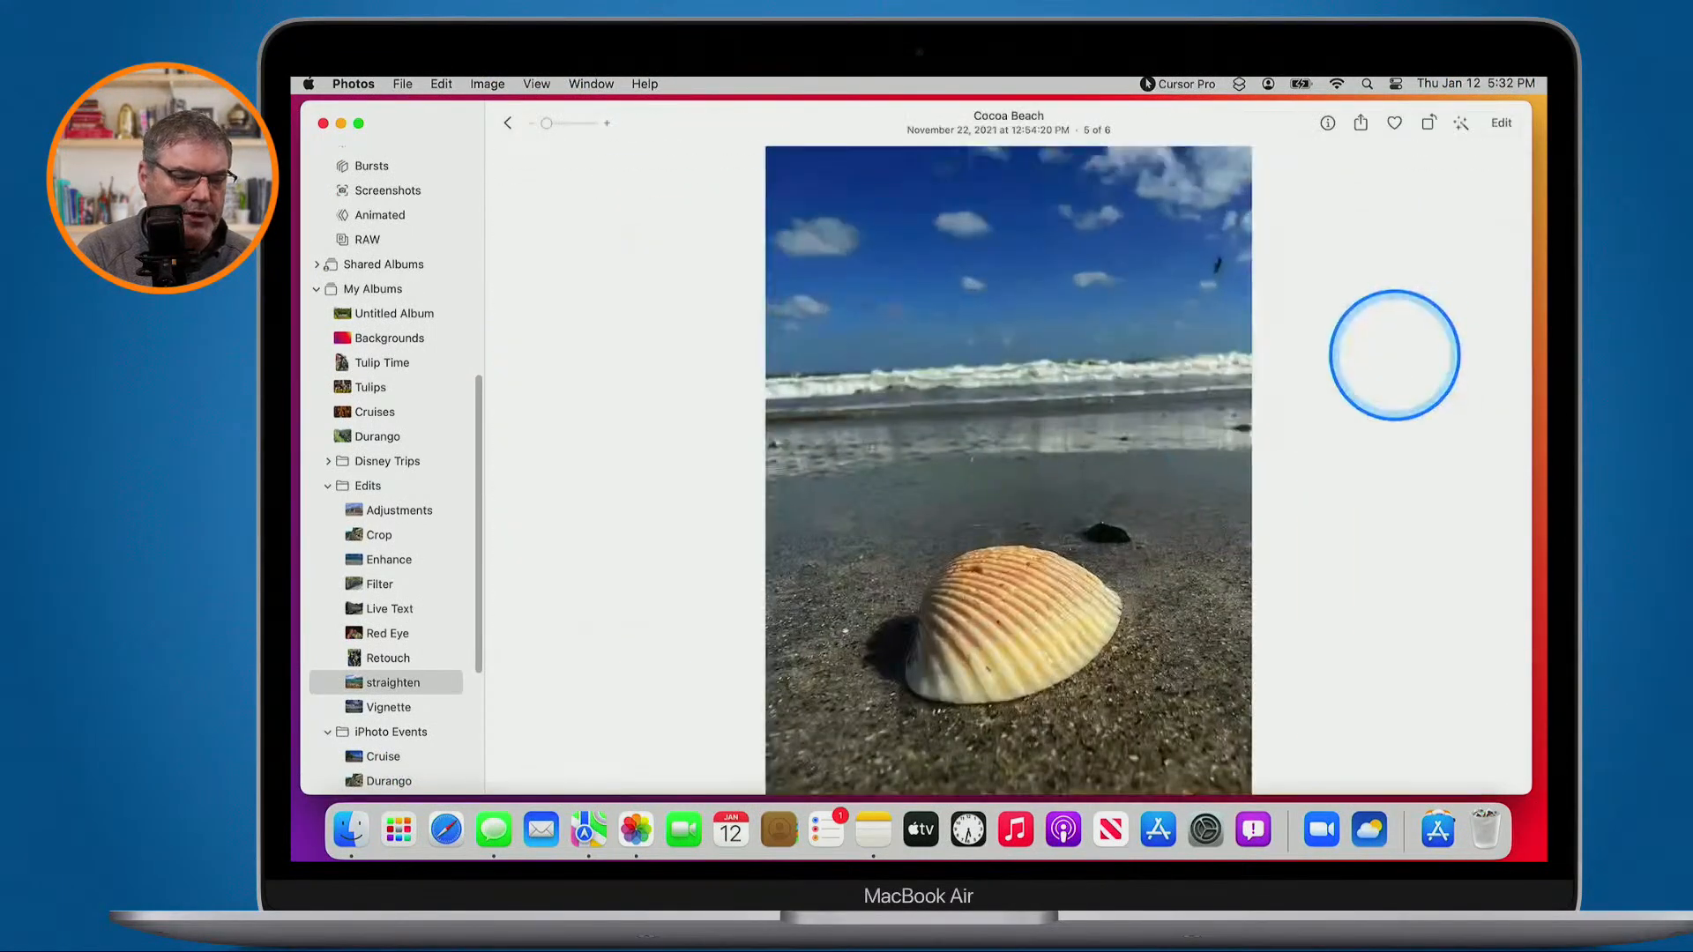
scroll(1126, 516, "up", 5)
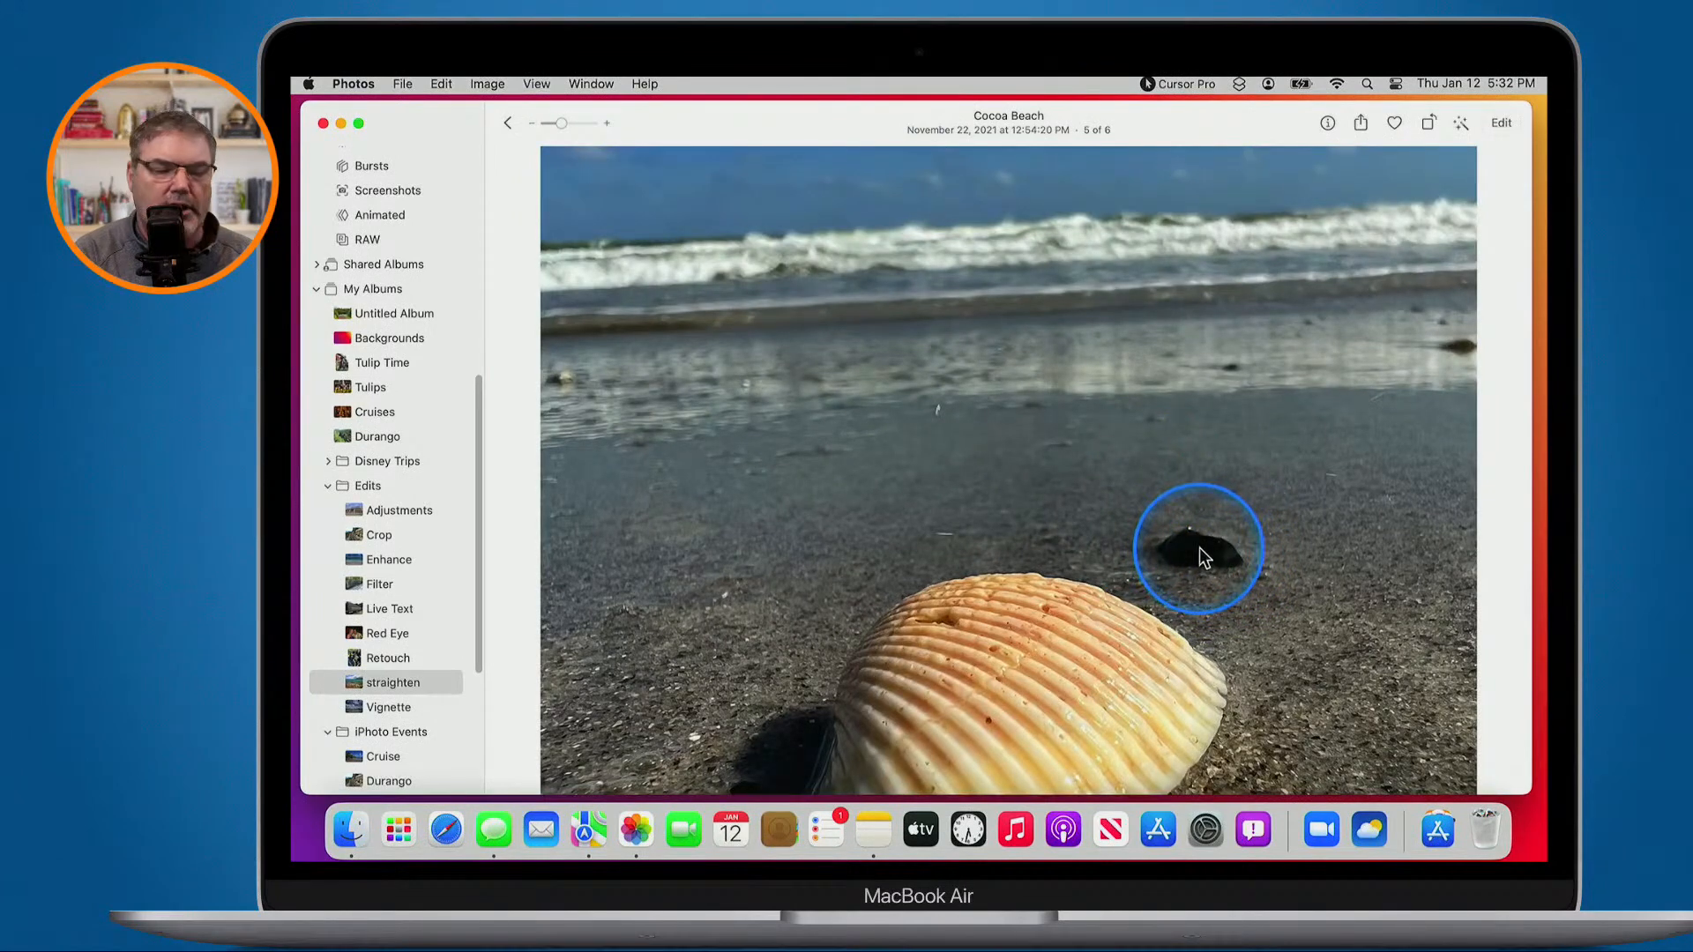
left_click(1499, 124)
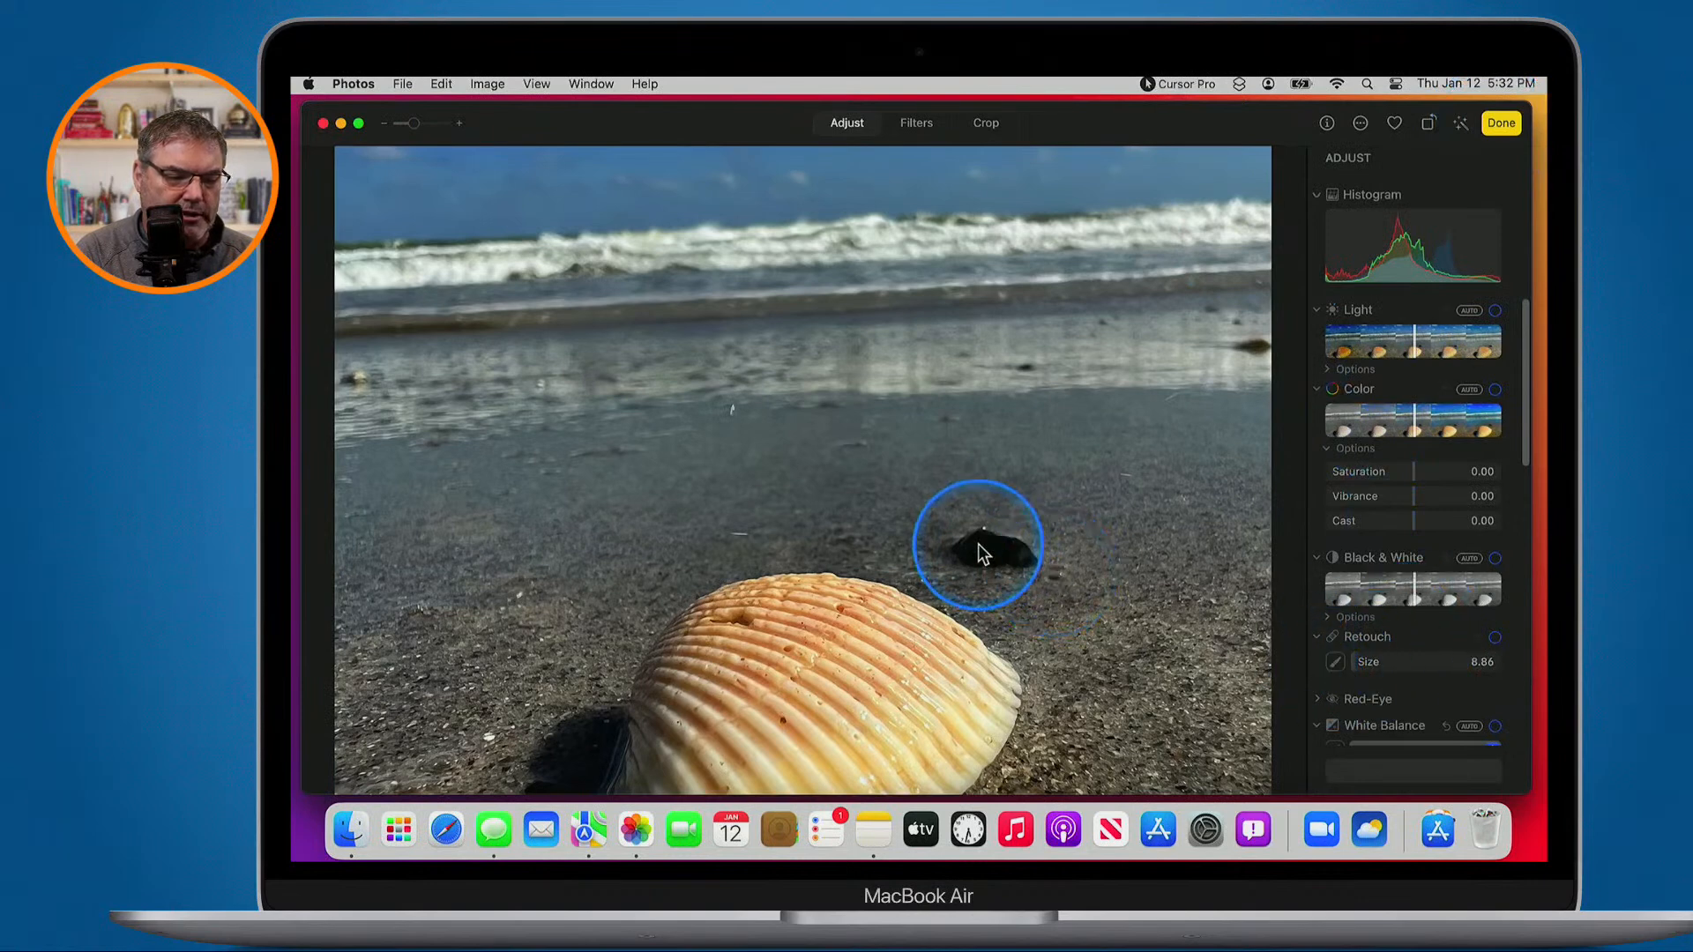
Set the Retouch brush size to 63.23, remove the dark object on the sand behind the shell, and finish editing
left_click_drag(1355, 661, 1399, 662)
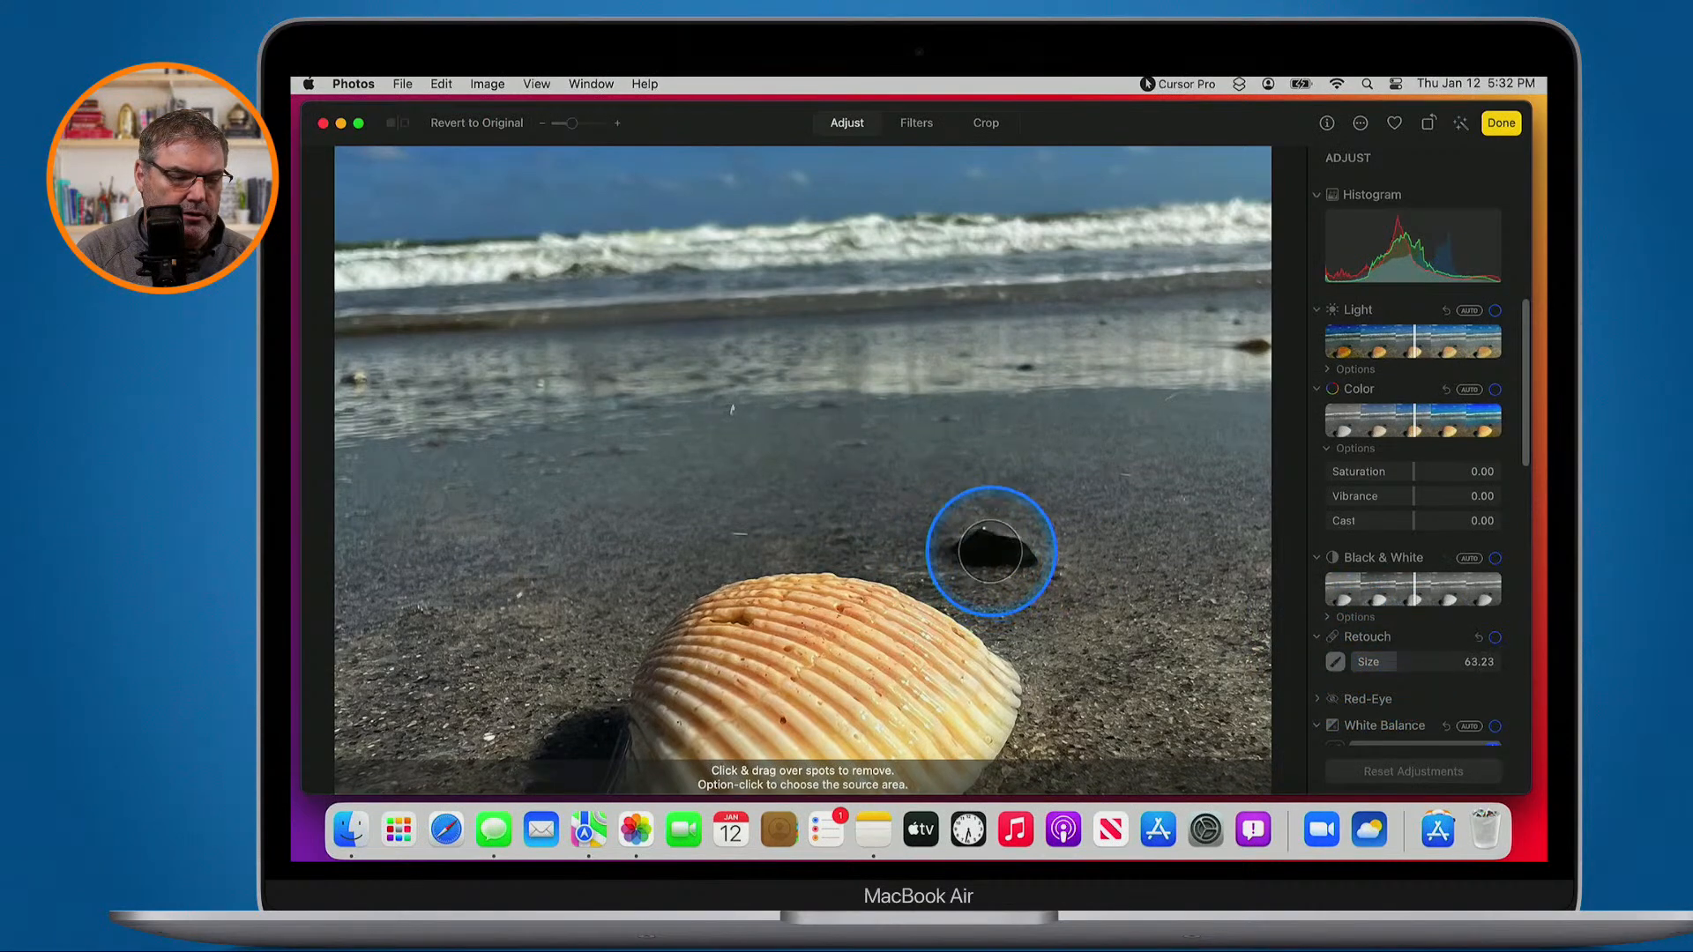
mouse_move(970, 541)
left_mouse_down()
mouse_move(1031, 559)
mouse_move(975, 552)
mouse_move(957, 529)
left_mouse_up()
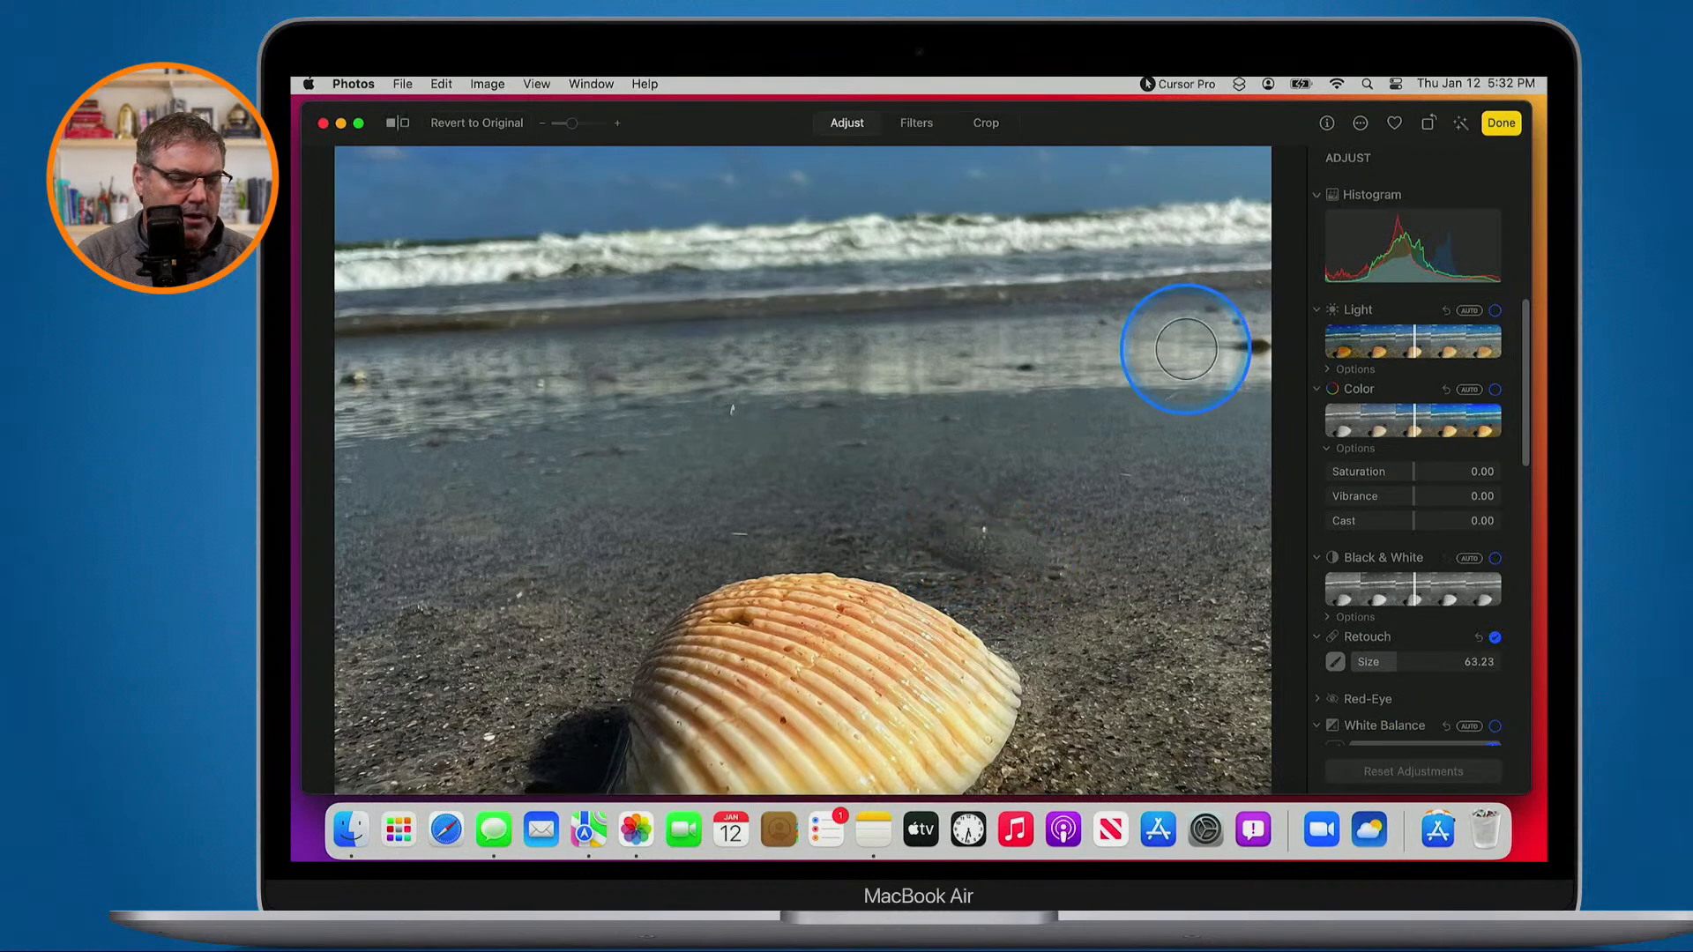
key("ctrl")
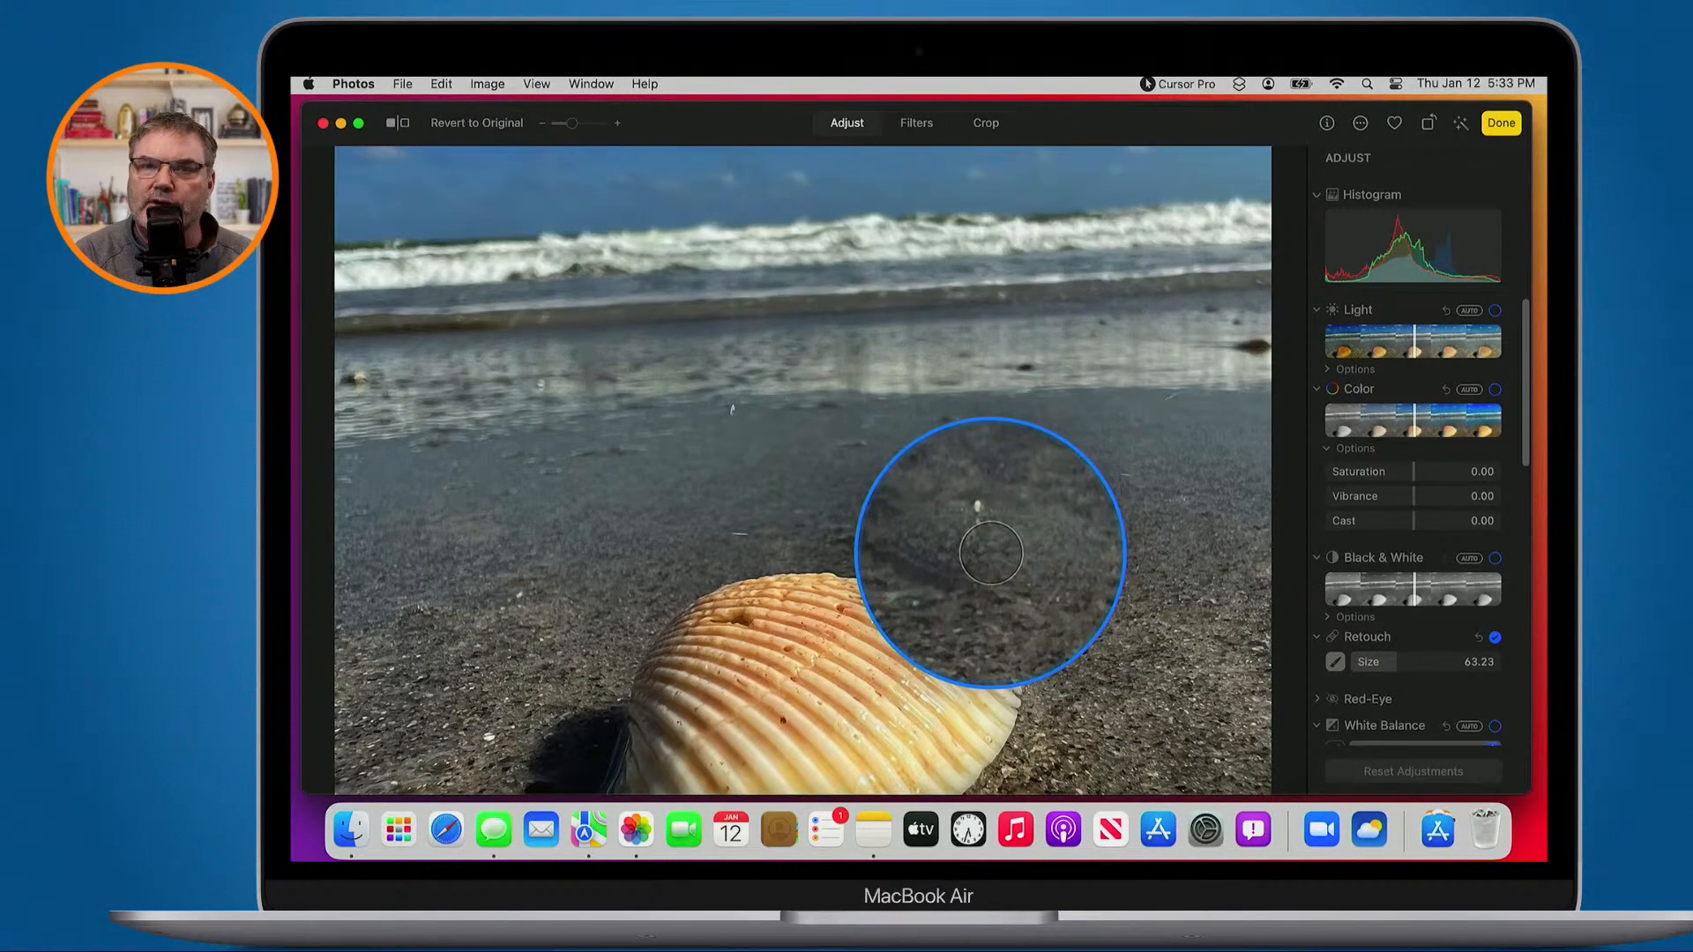
scroll(990, 559, "down", 5)
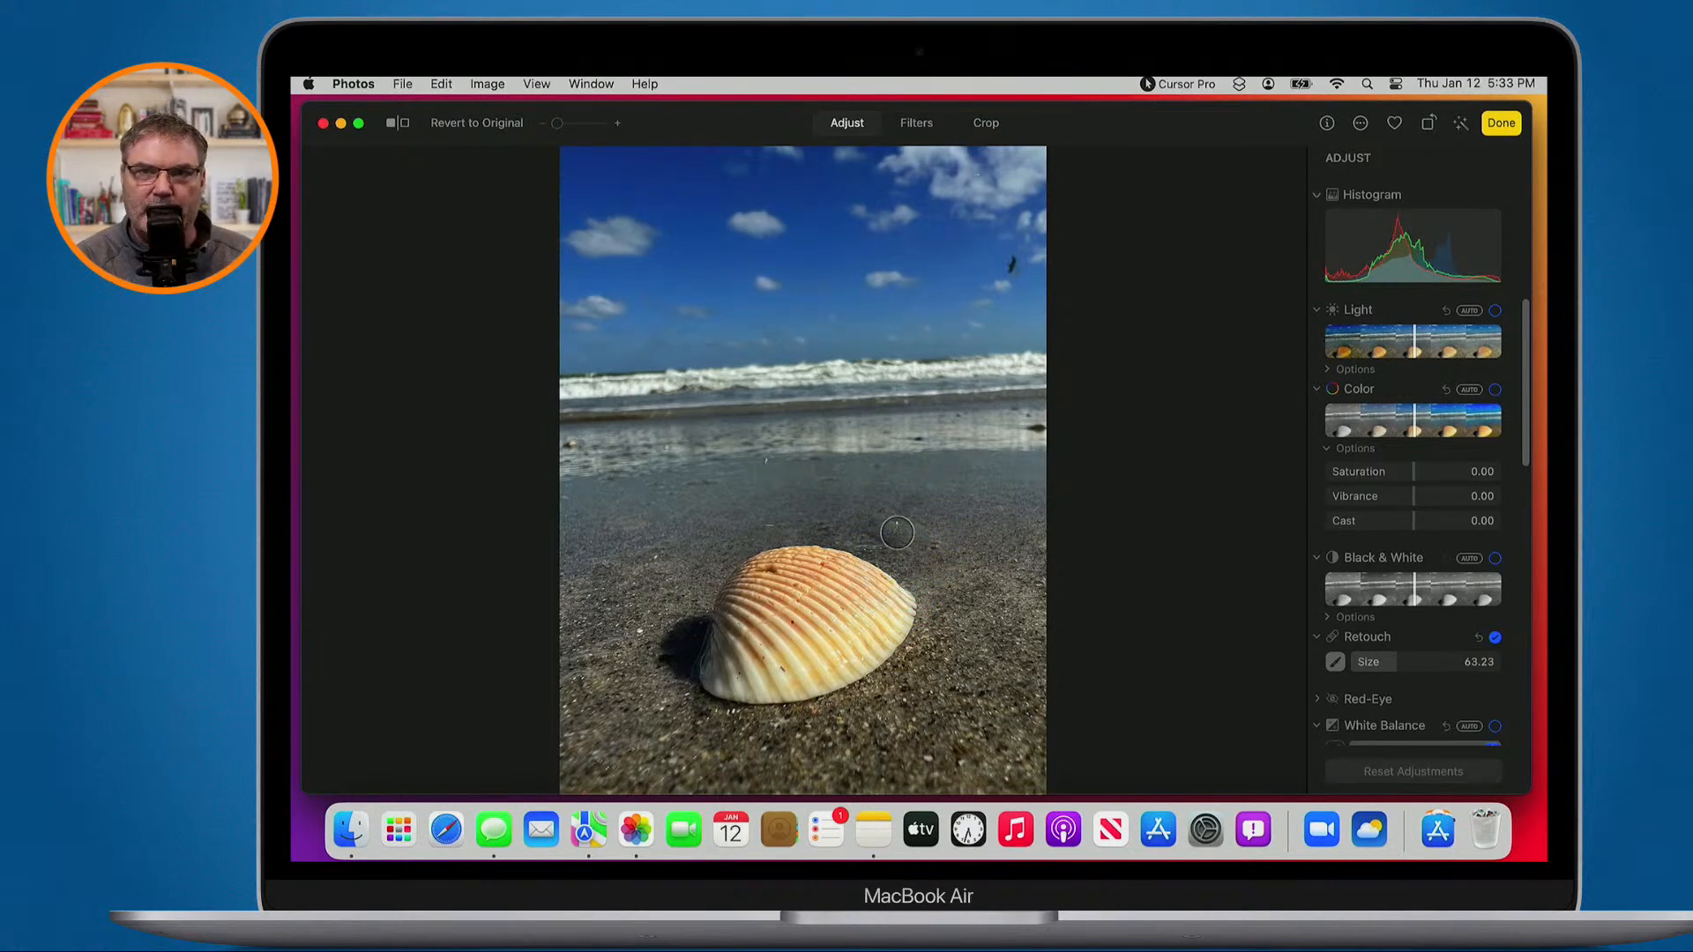
left_click(1501, 122)
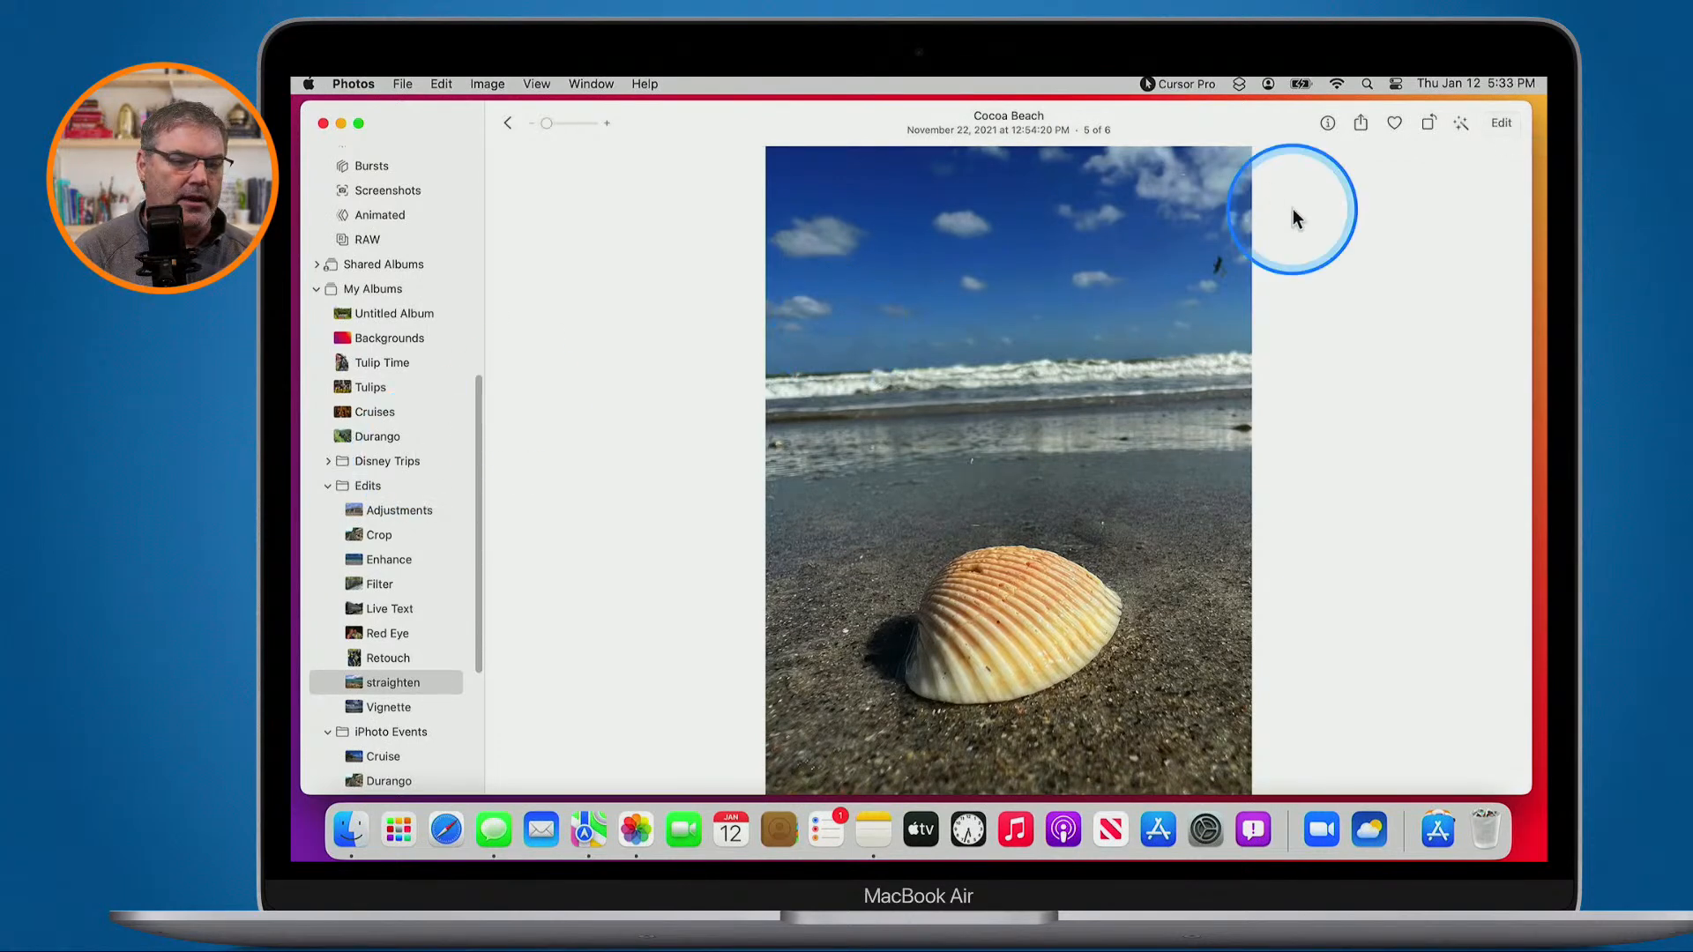
left_click(400, 512)
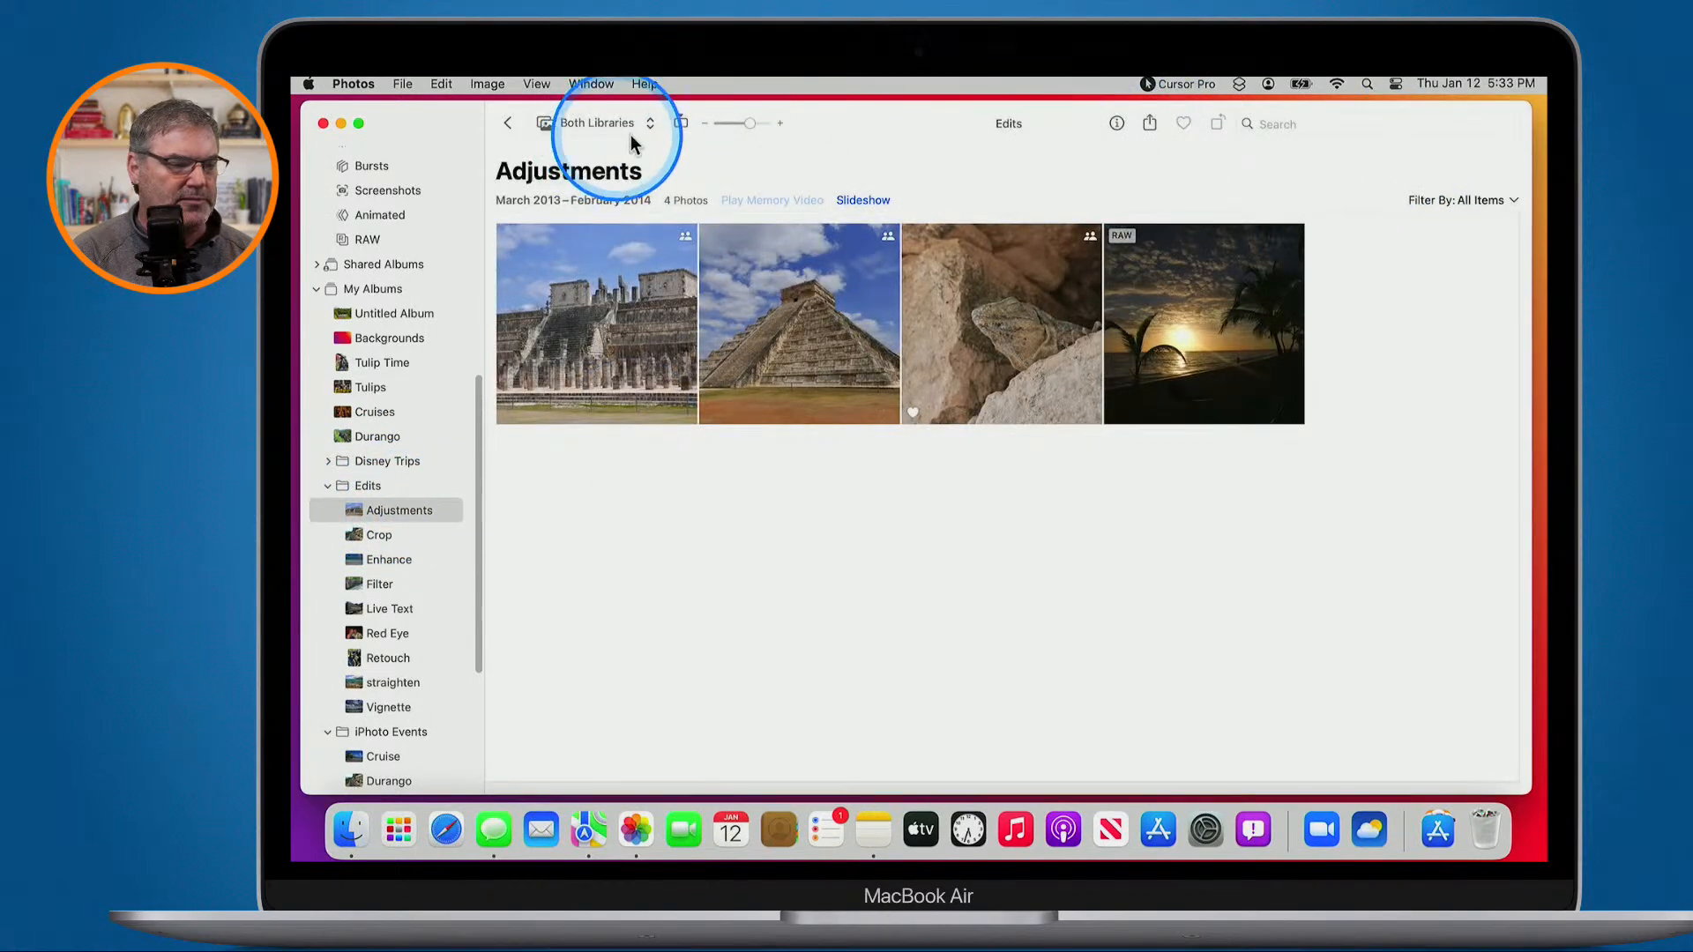
double_click(961, 300)
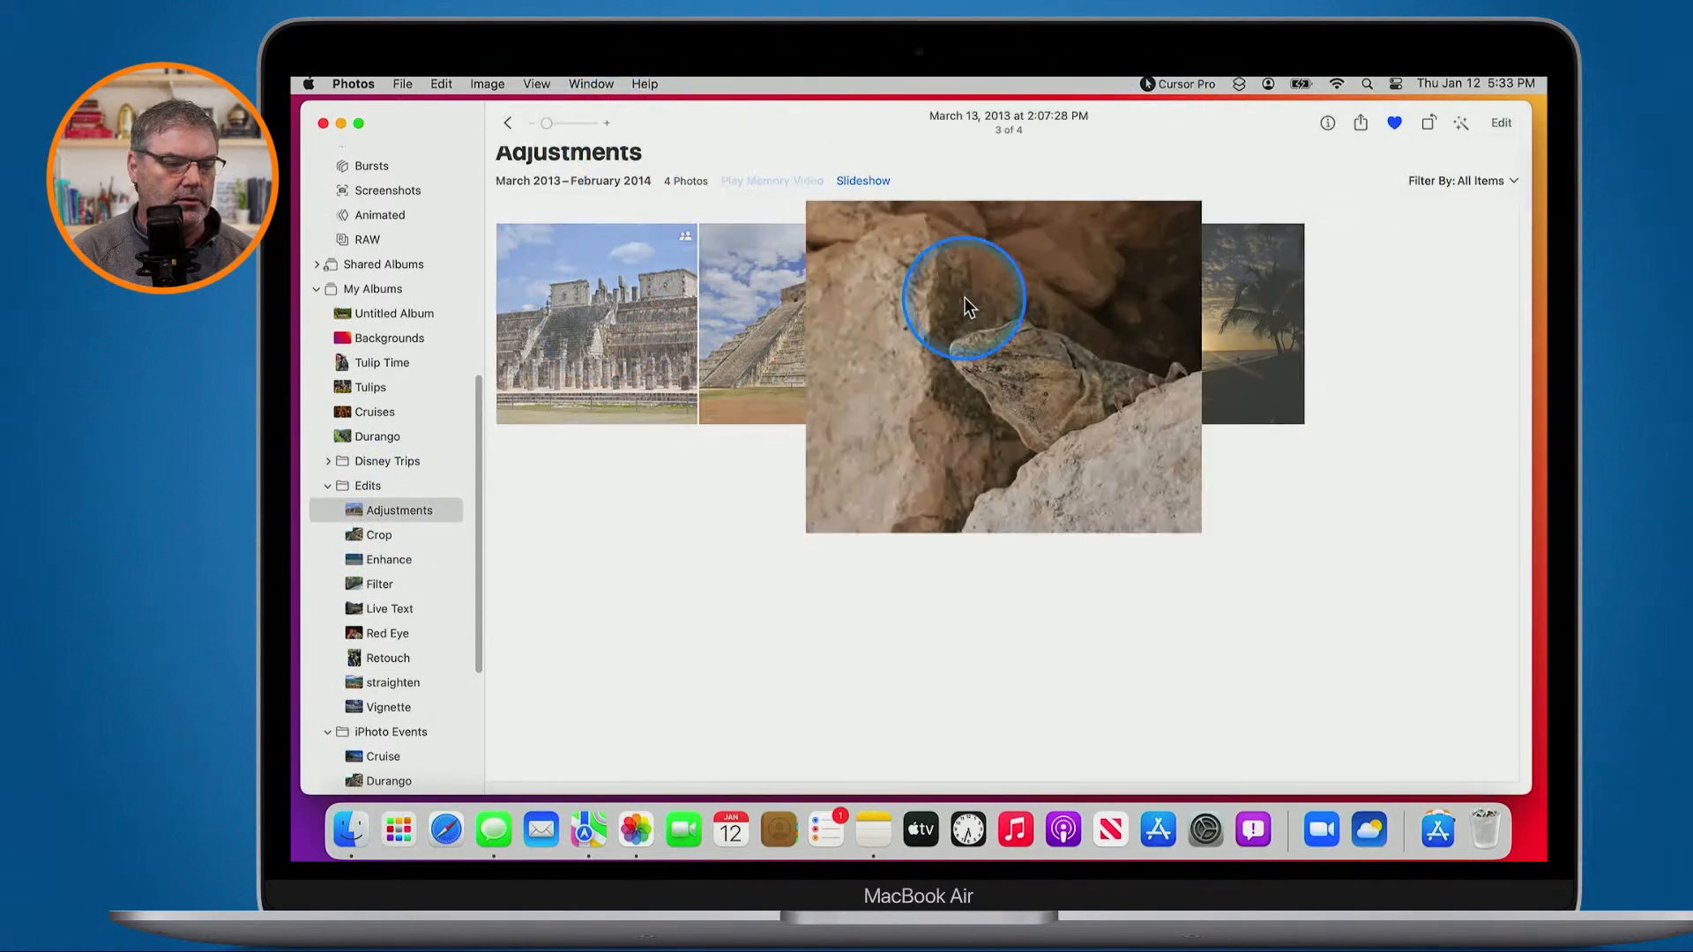
left_click(1501, 123)
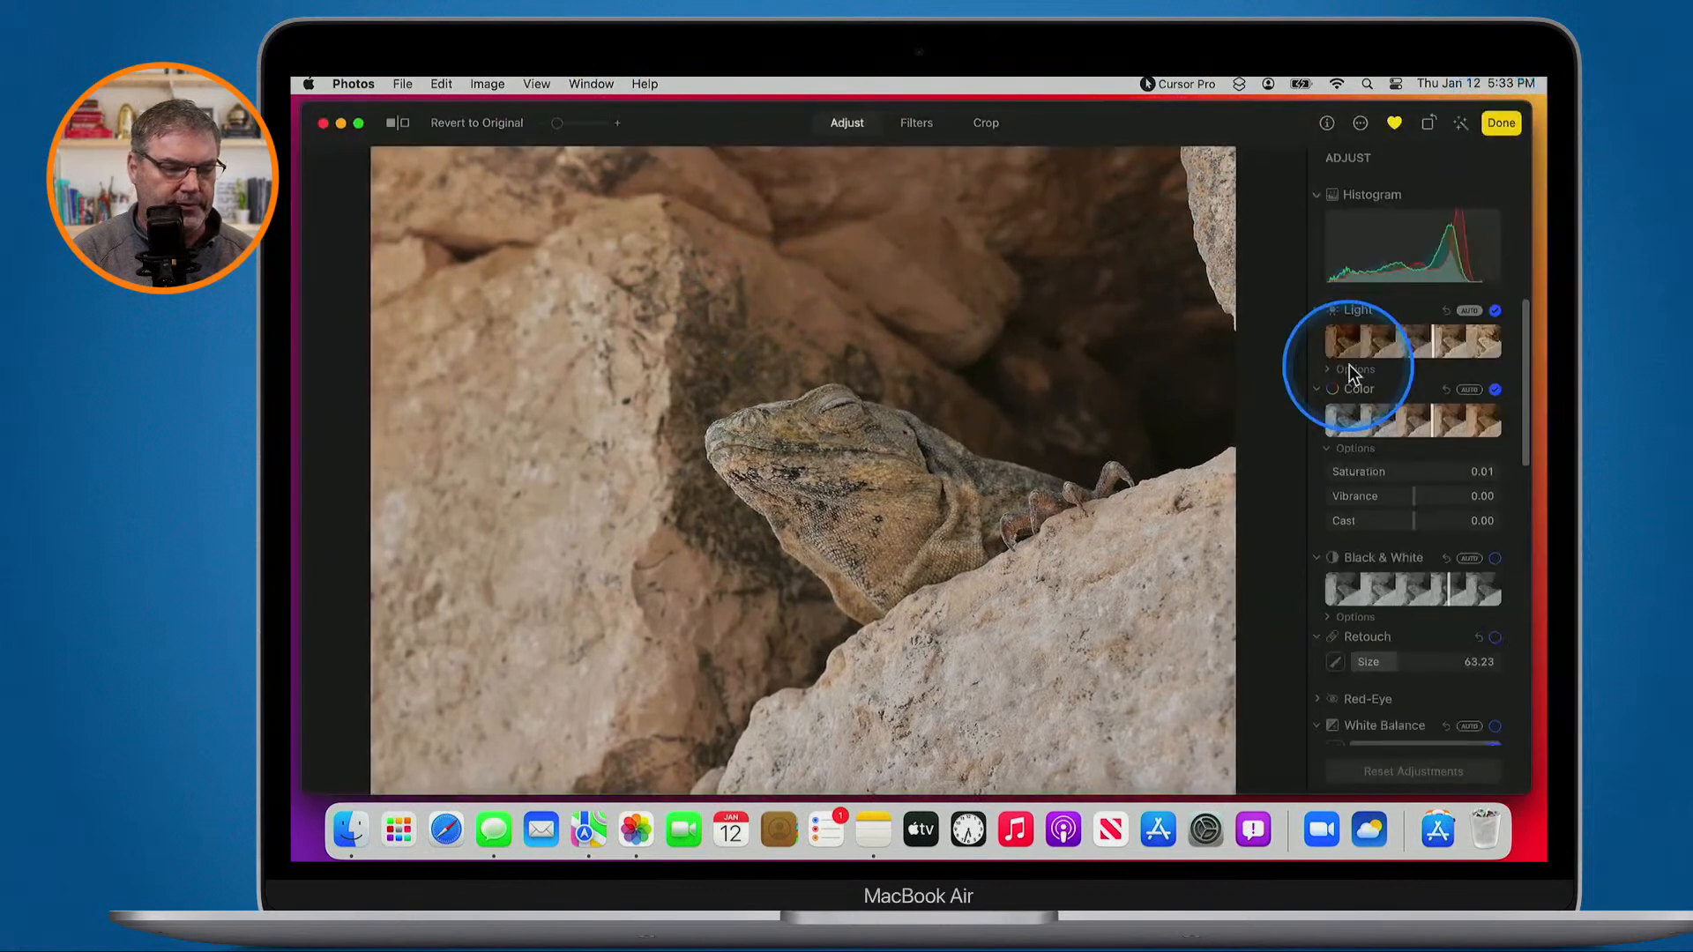
scroll(1349, 363, "down", 5)
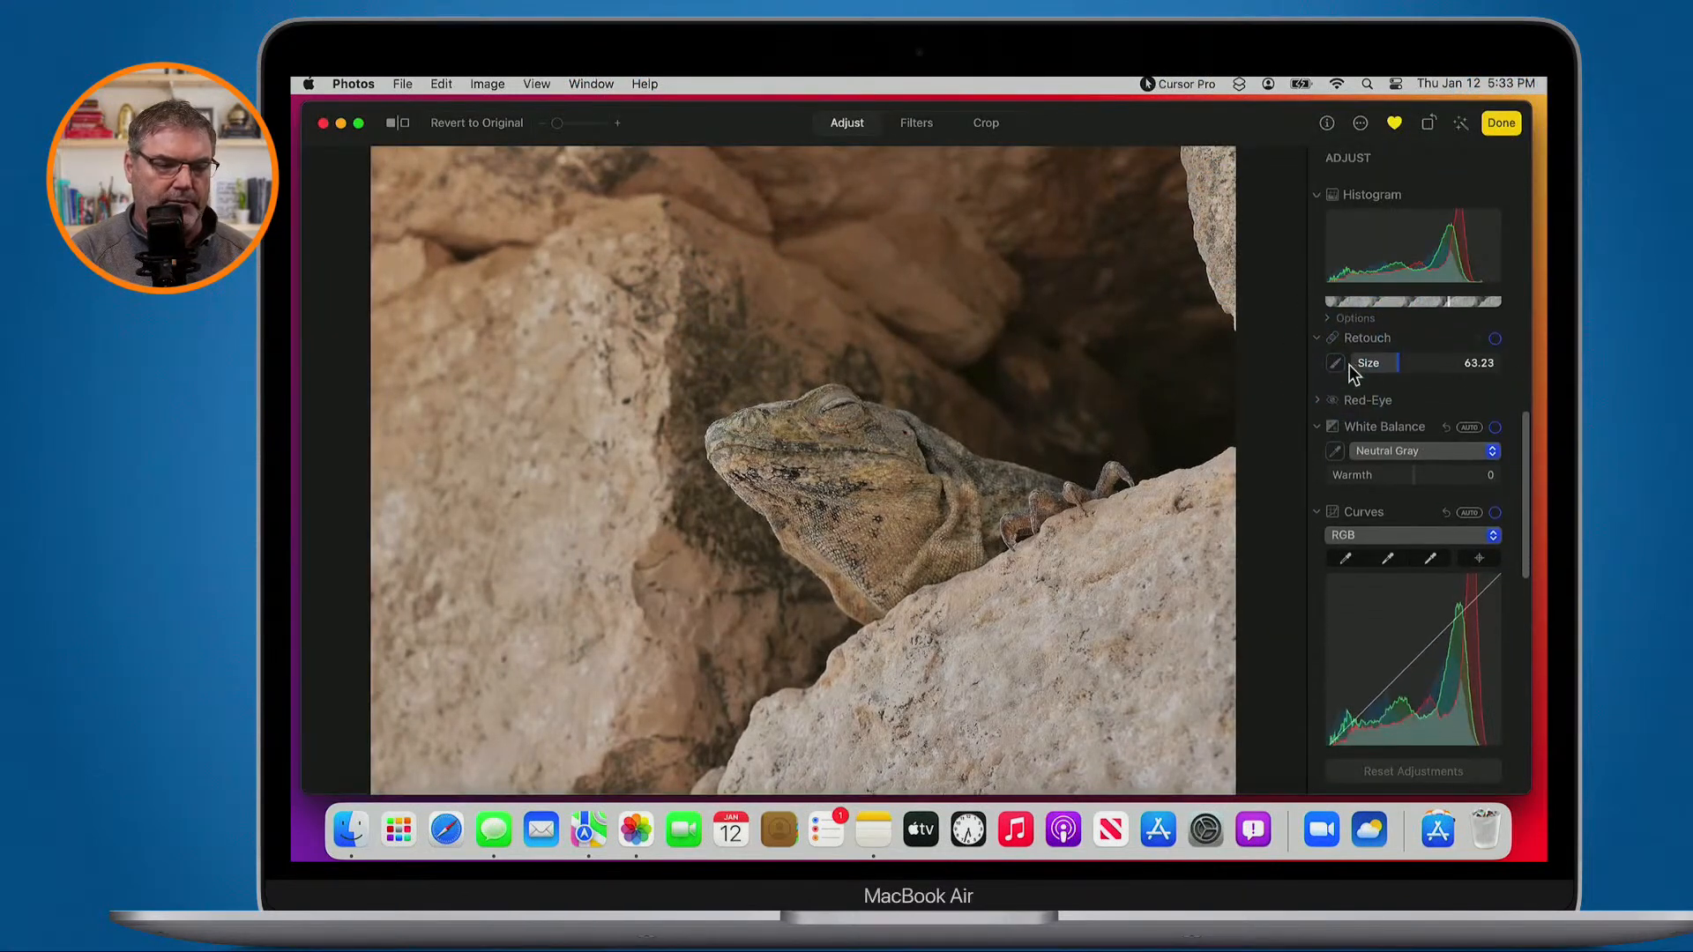
left_click(1501, 123)
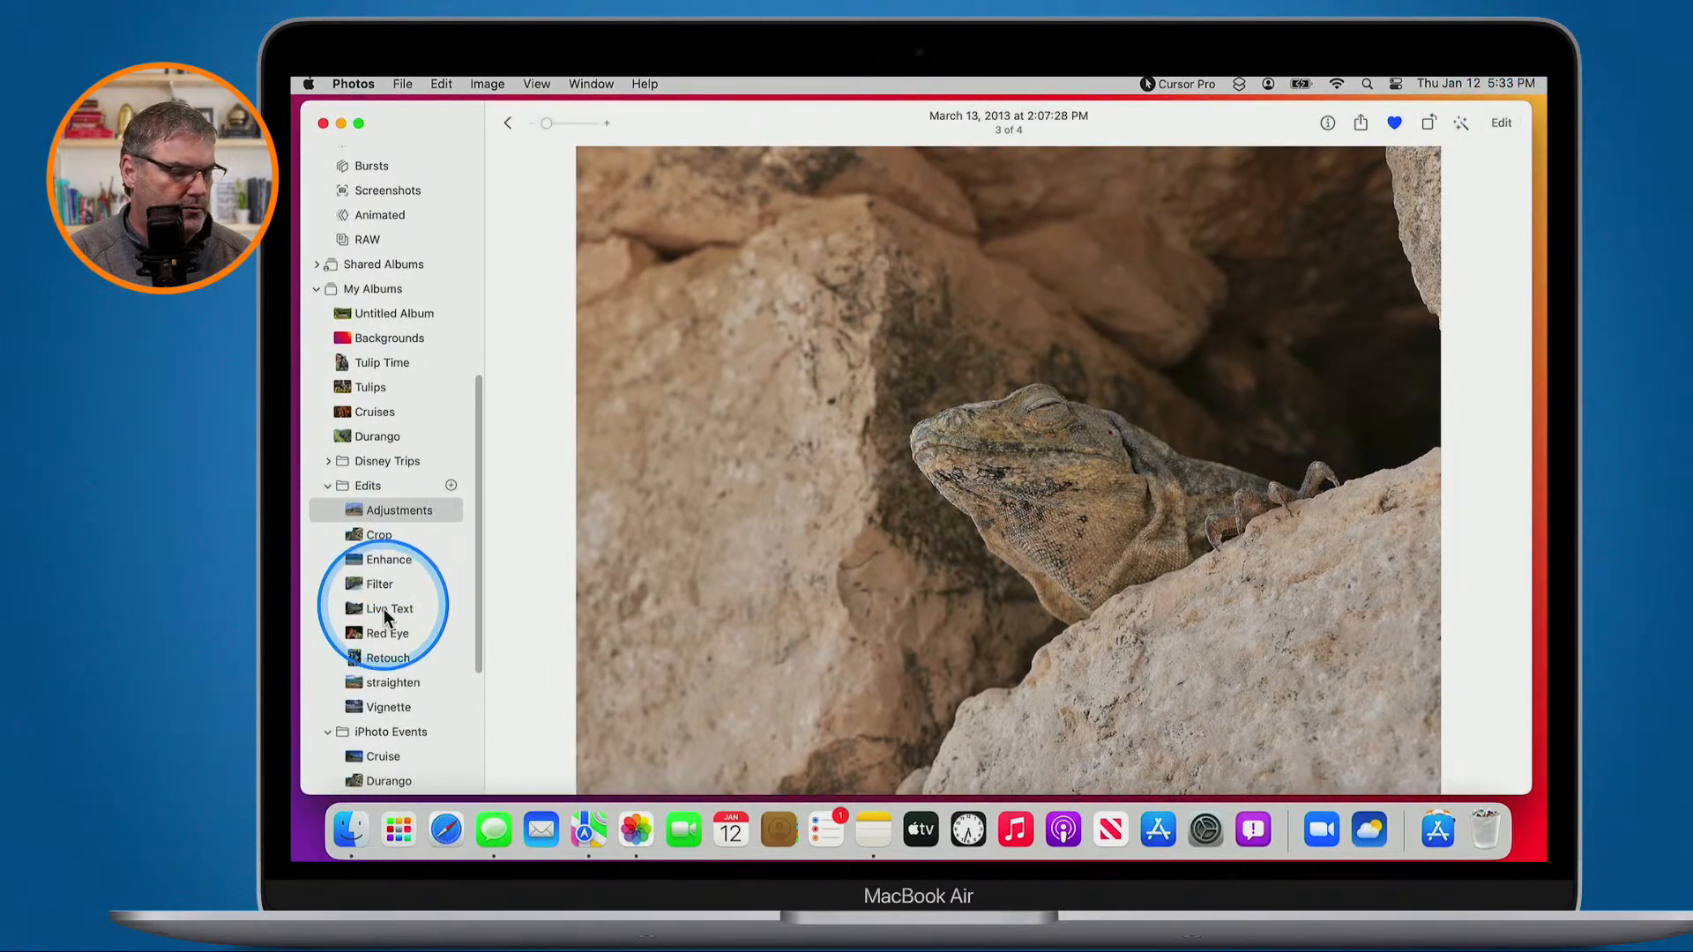
Open the couple's photo from the Red Eye album for editing with the woman's red eyes enlarged
left_click(379, 633)
right_click(619, 345)
key("Escape")
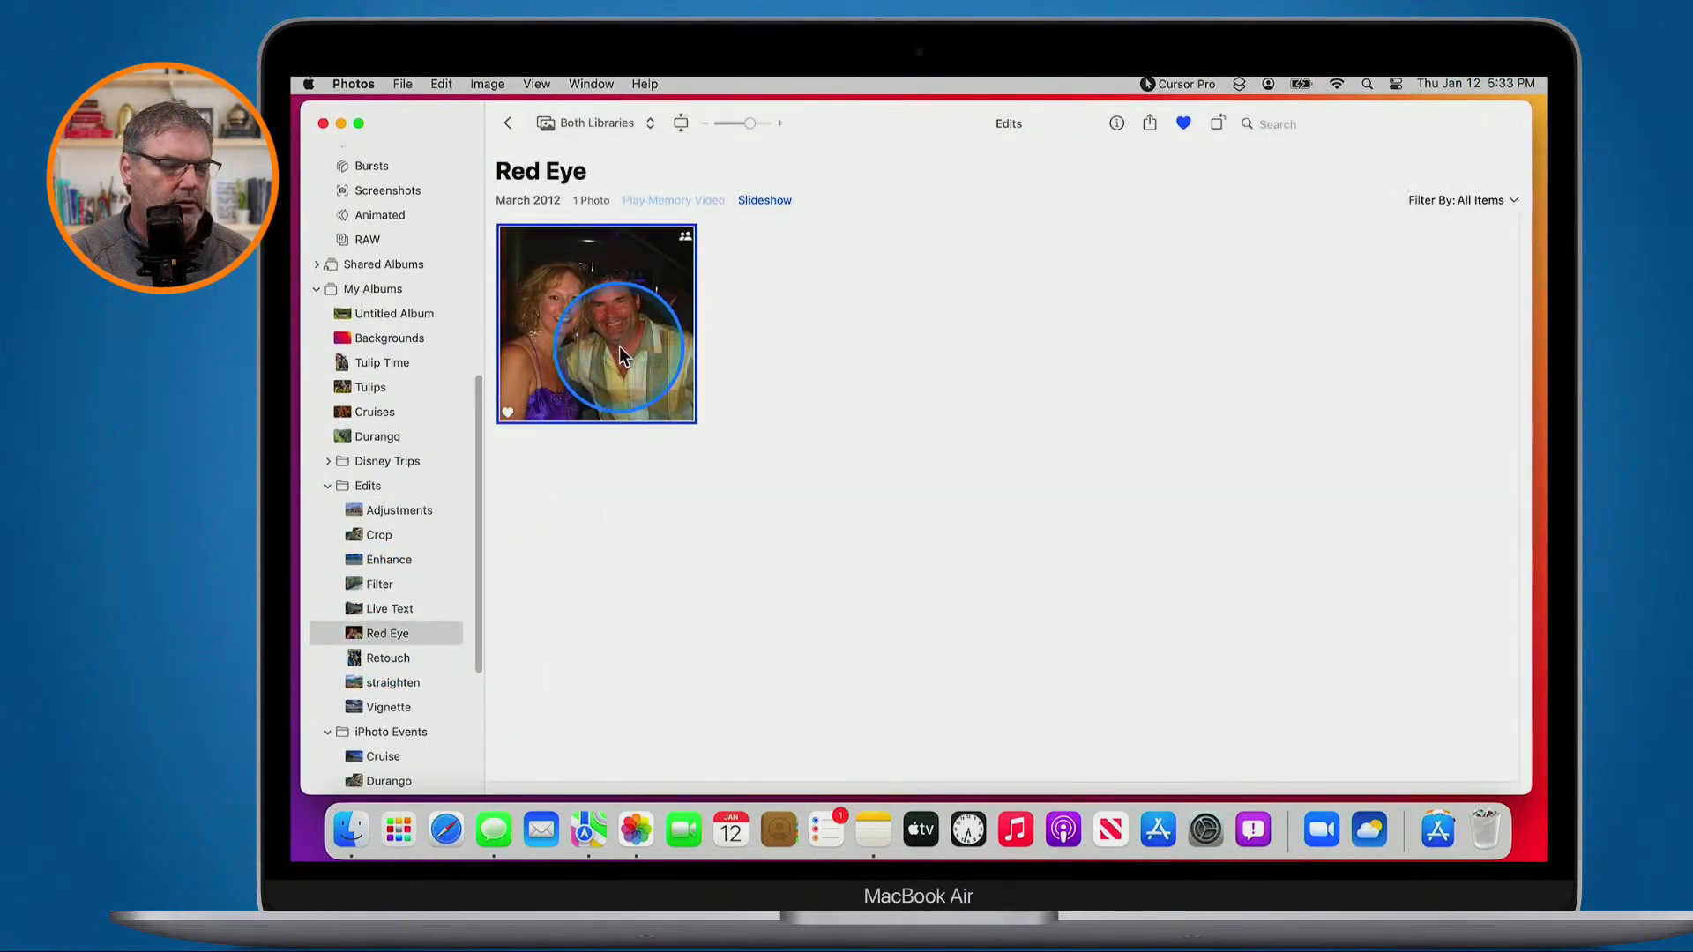
double_click(619, 345)
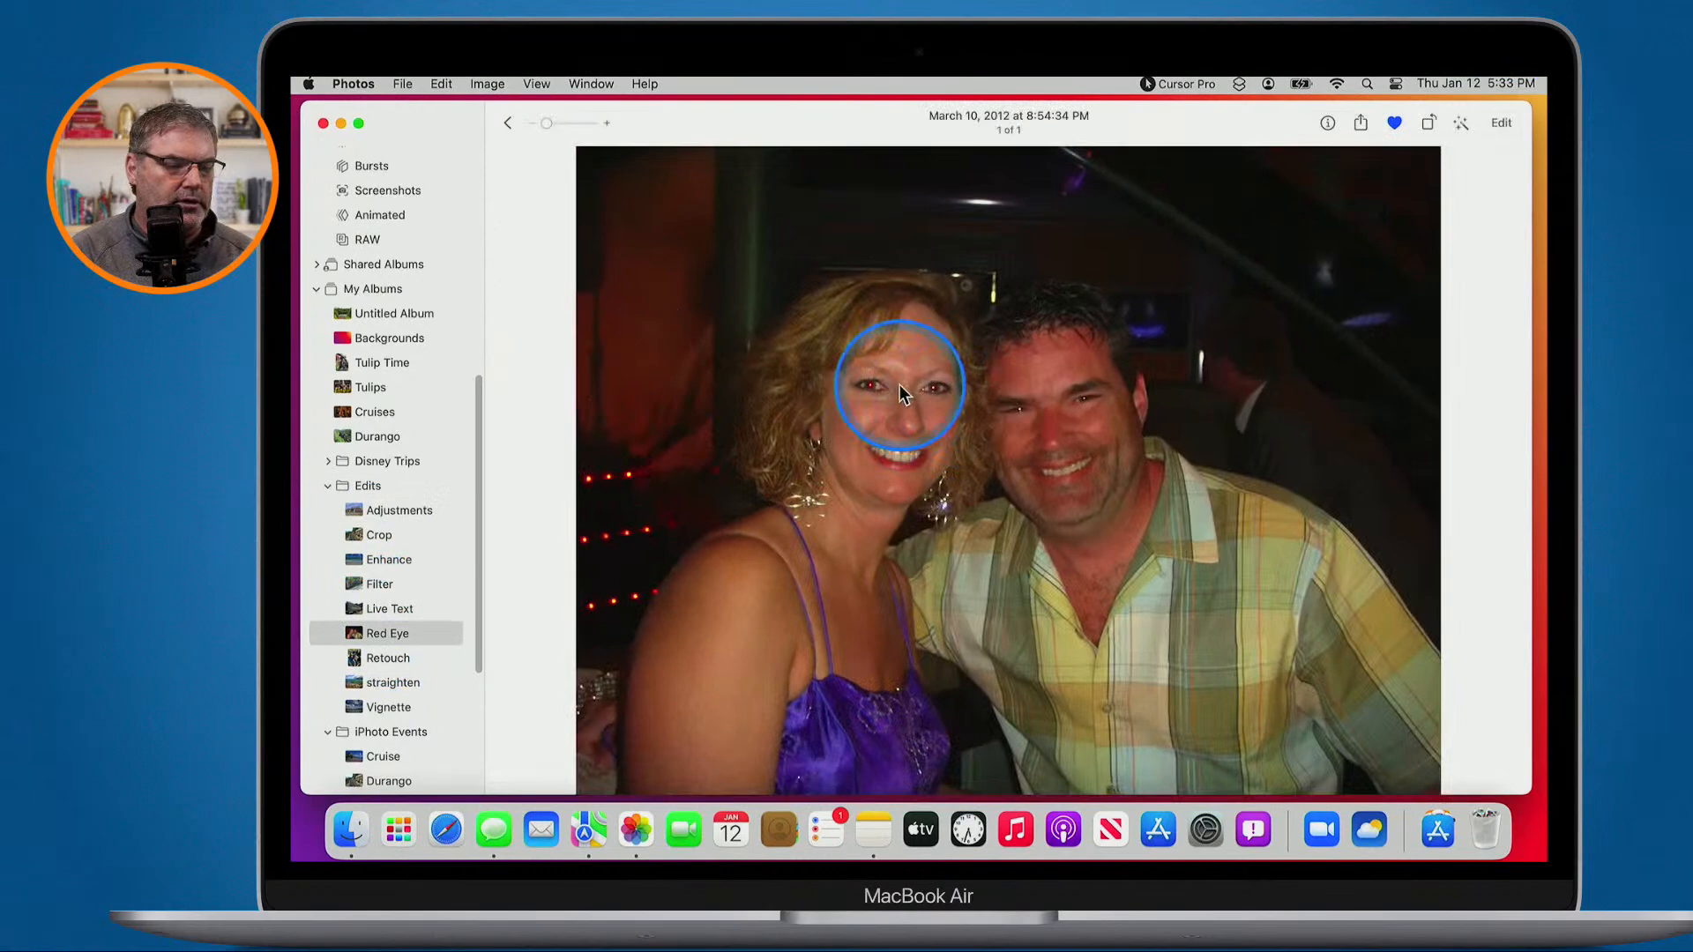
scroll(899, 381, "up", 2)
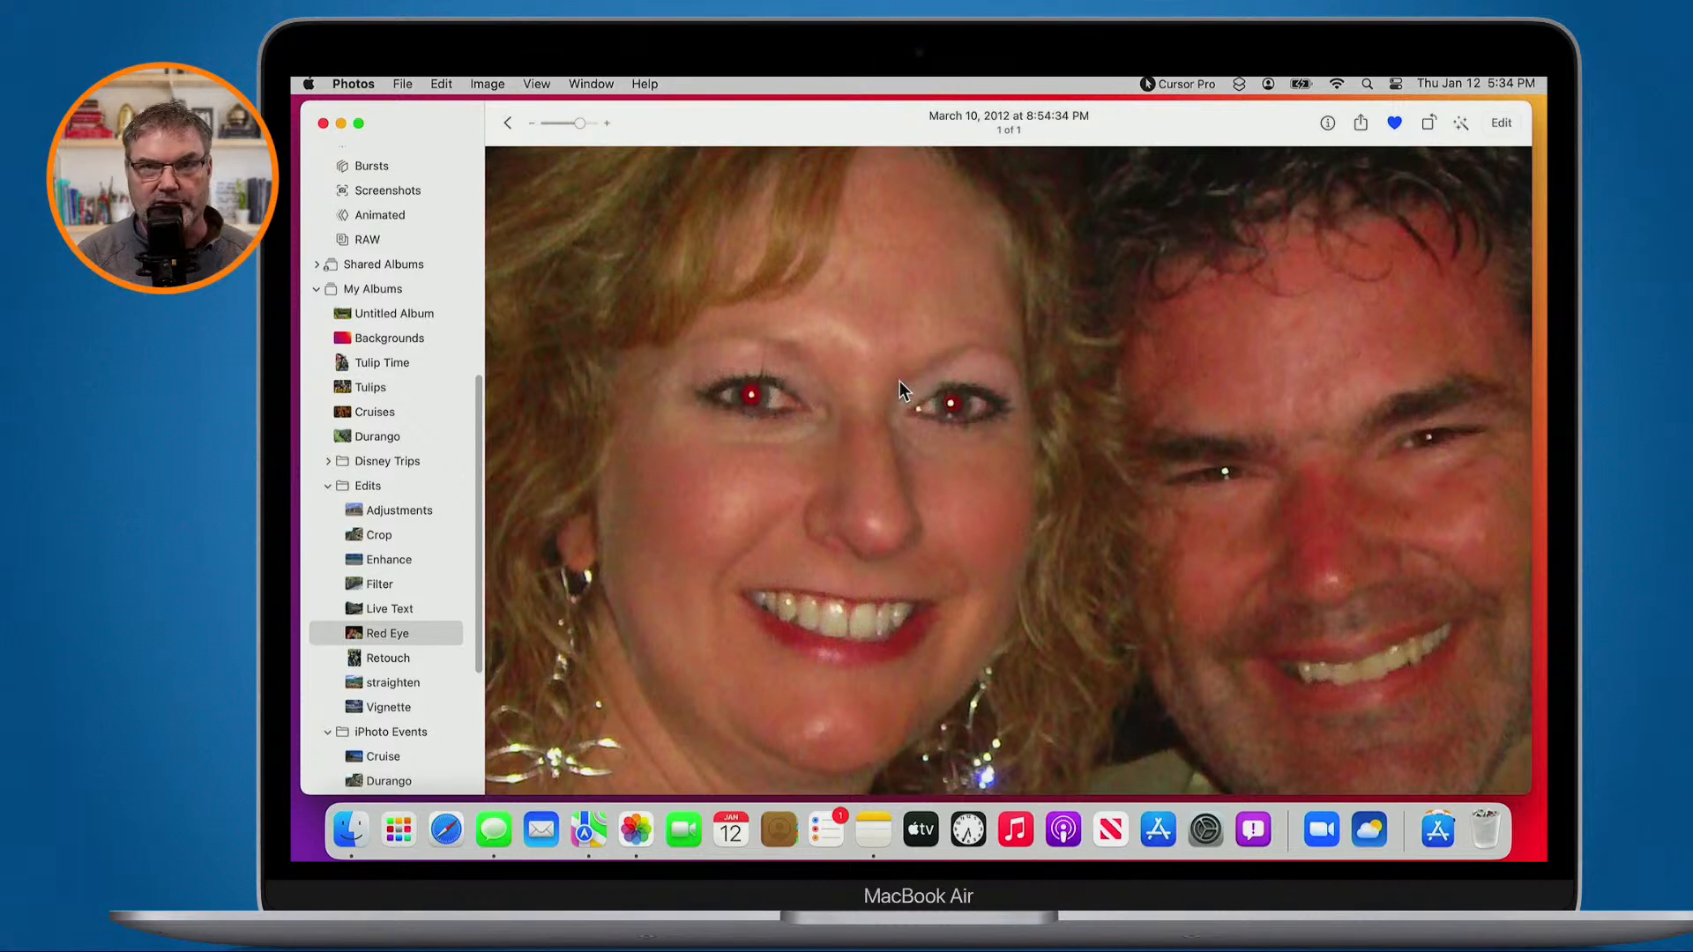
left_click(1501, 122)
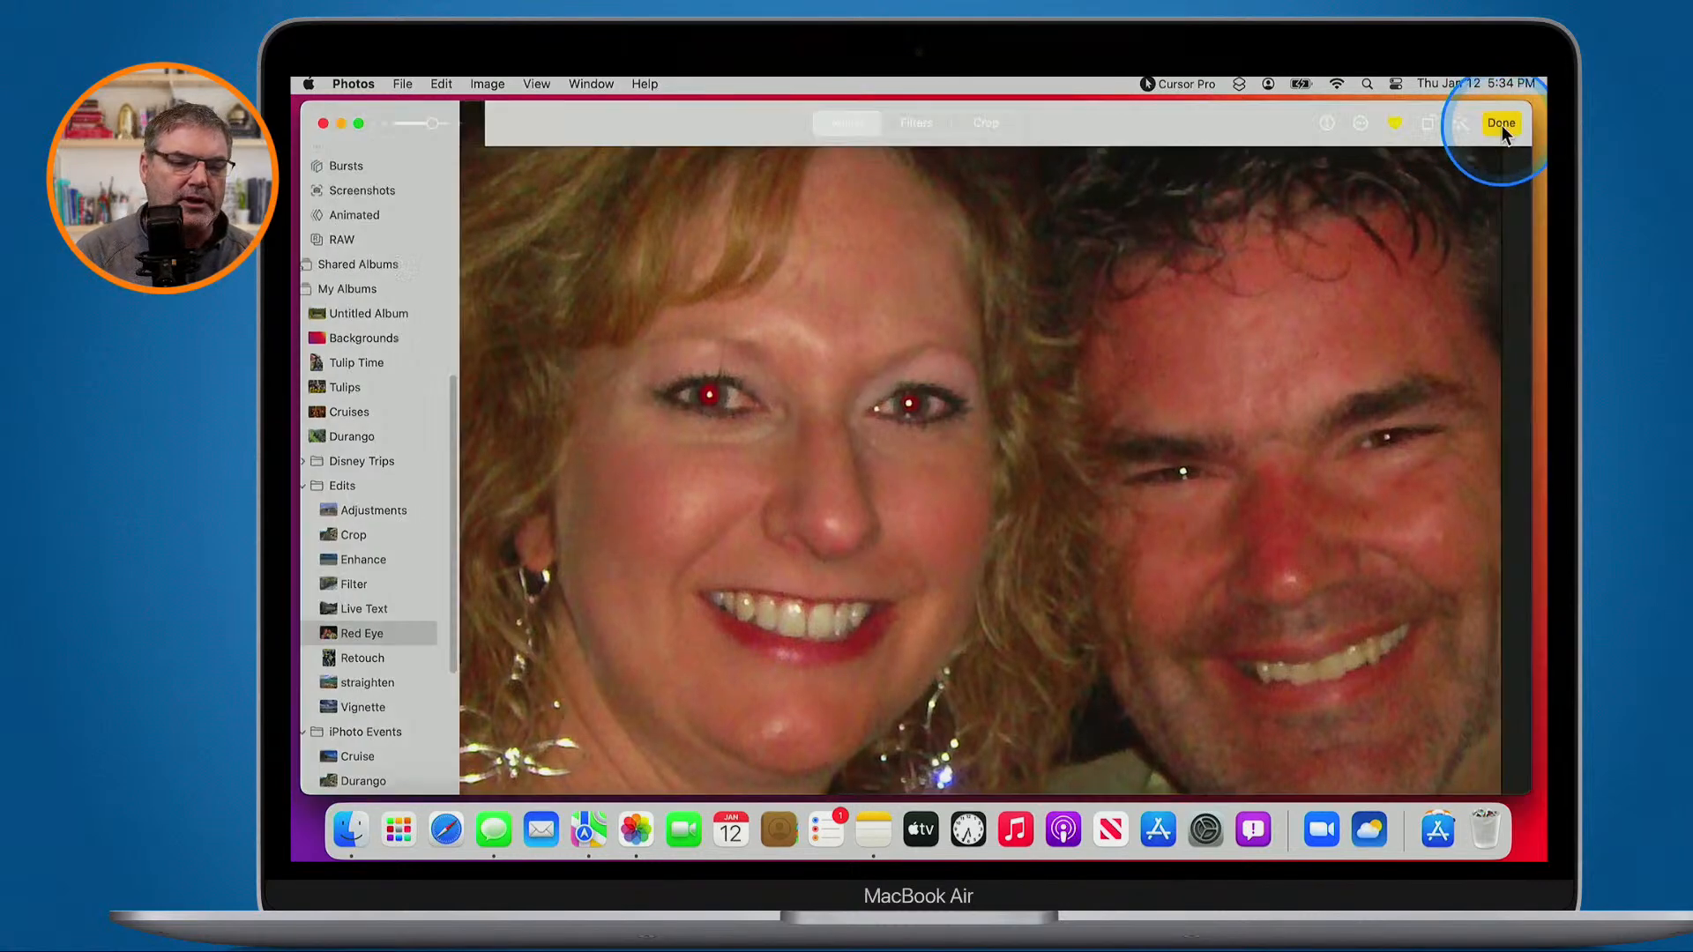
Apply automatic red-eye correction to the couple's photo, and revert the photo to its original
scroll(1443, 409, "down", 5)
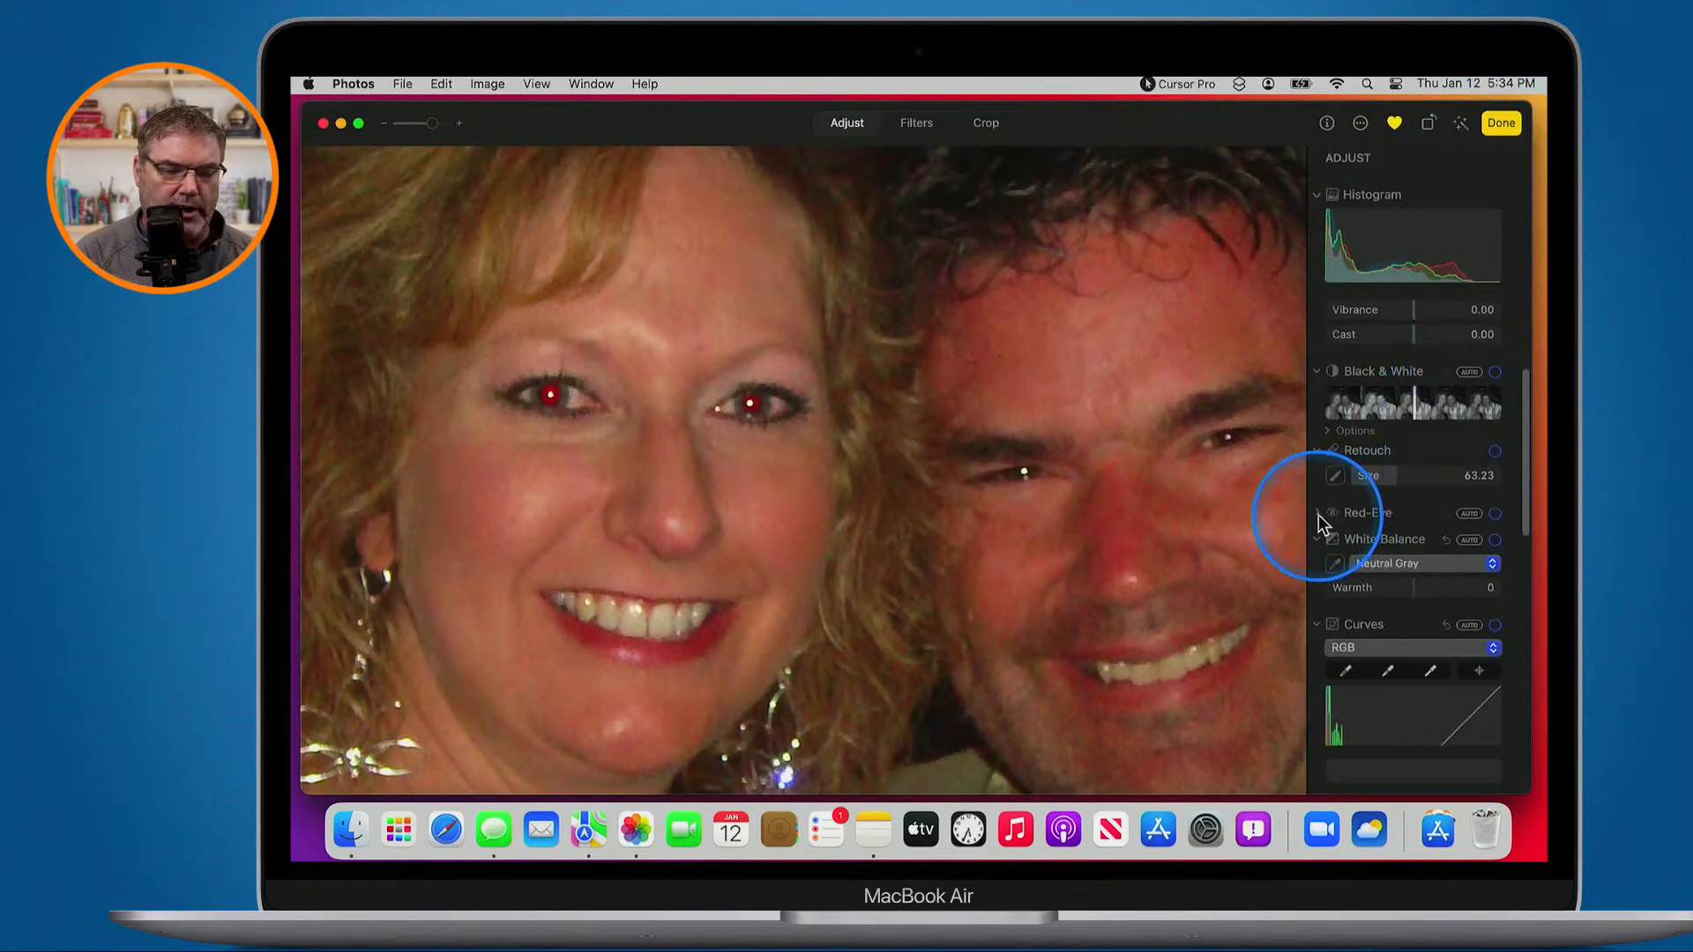
left_click(1466, 515)
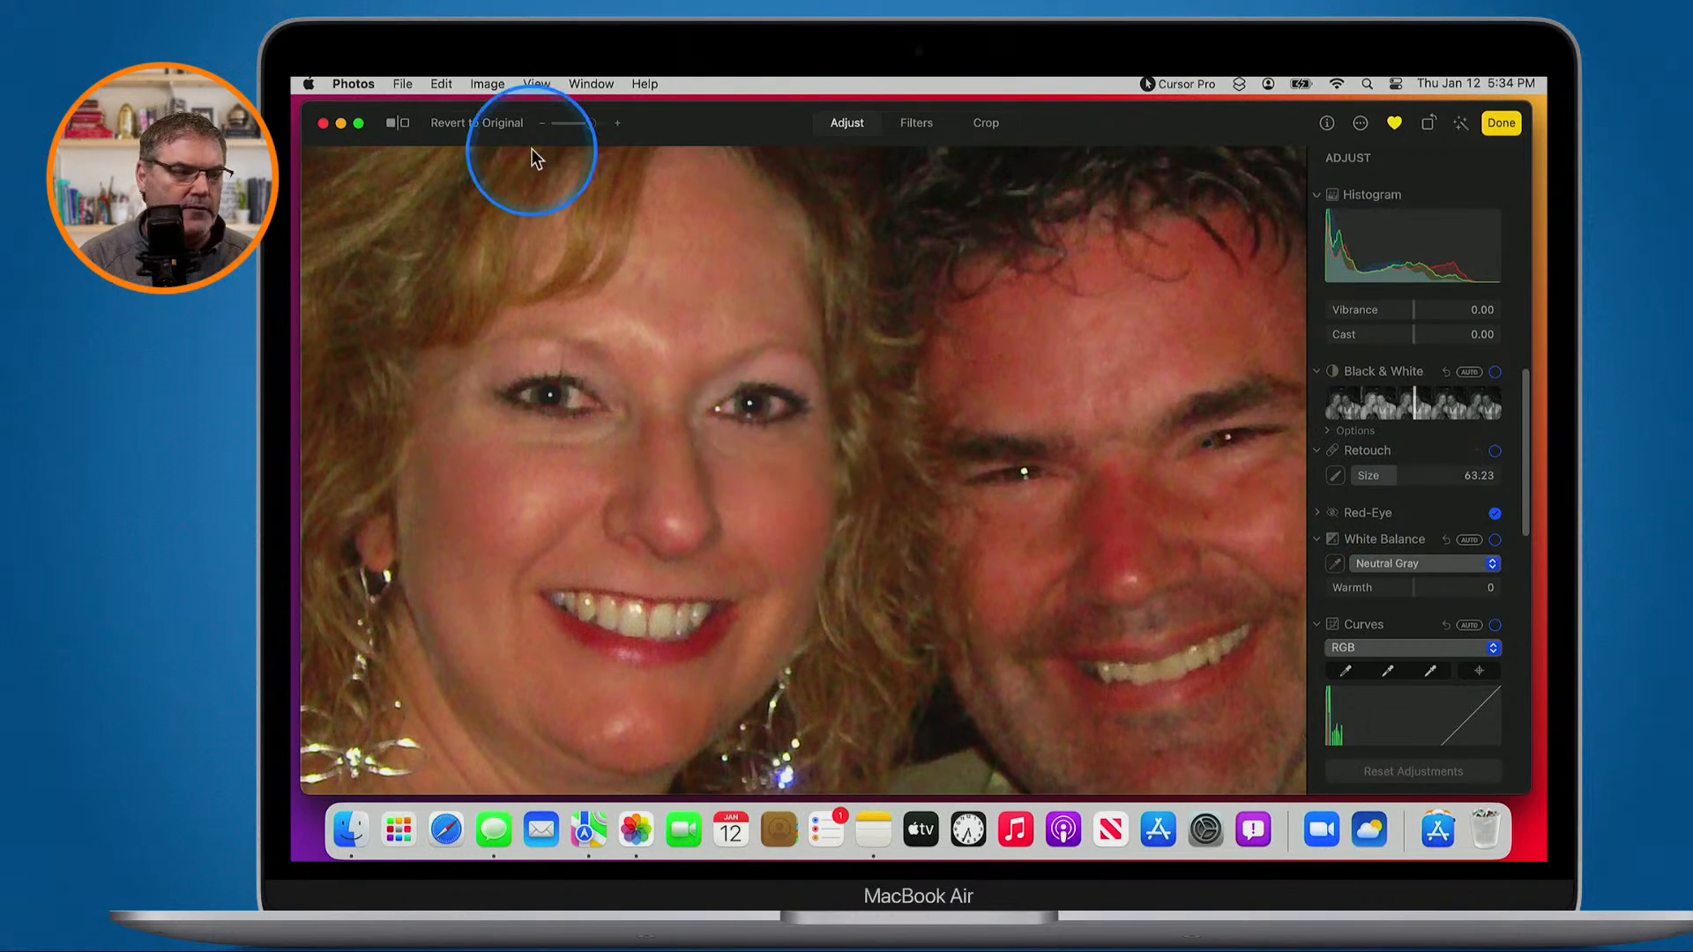
left_click(479, 123)
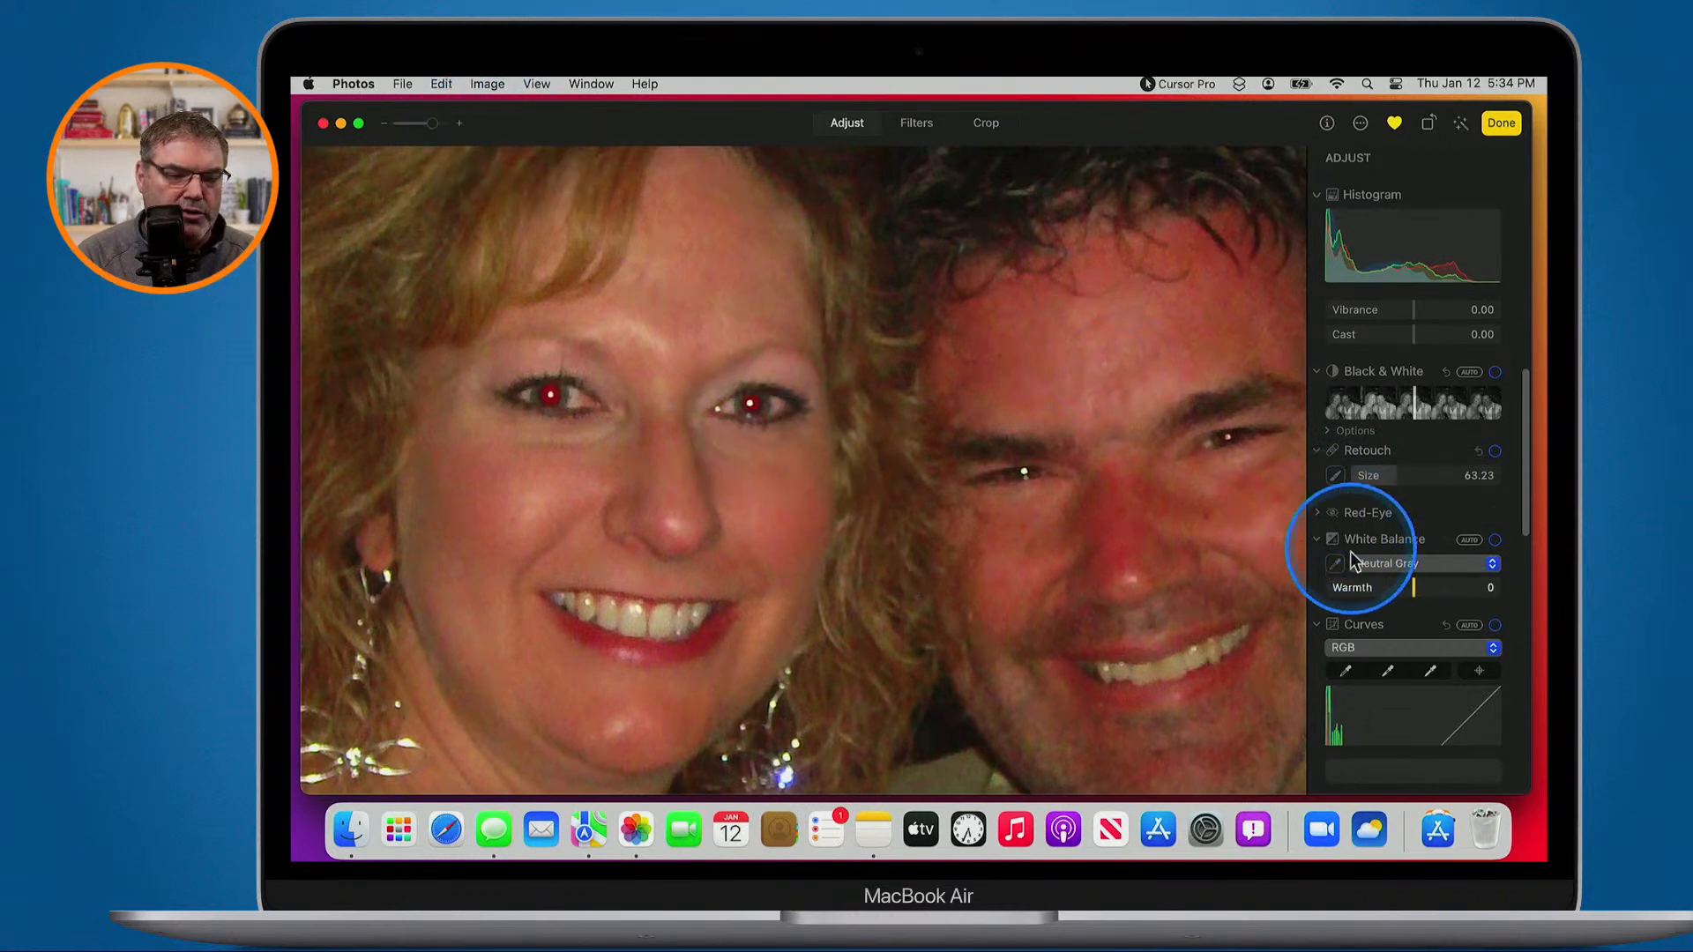
Set the Red-Eye brush size to 10.89, correct both of the woman's eyes individually, finish editing, and show the whole photo
left_click(1318, 513)
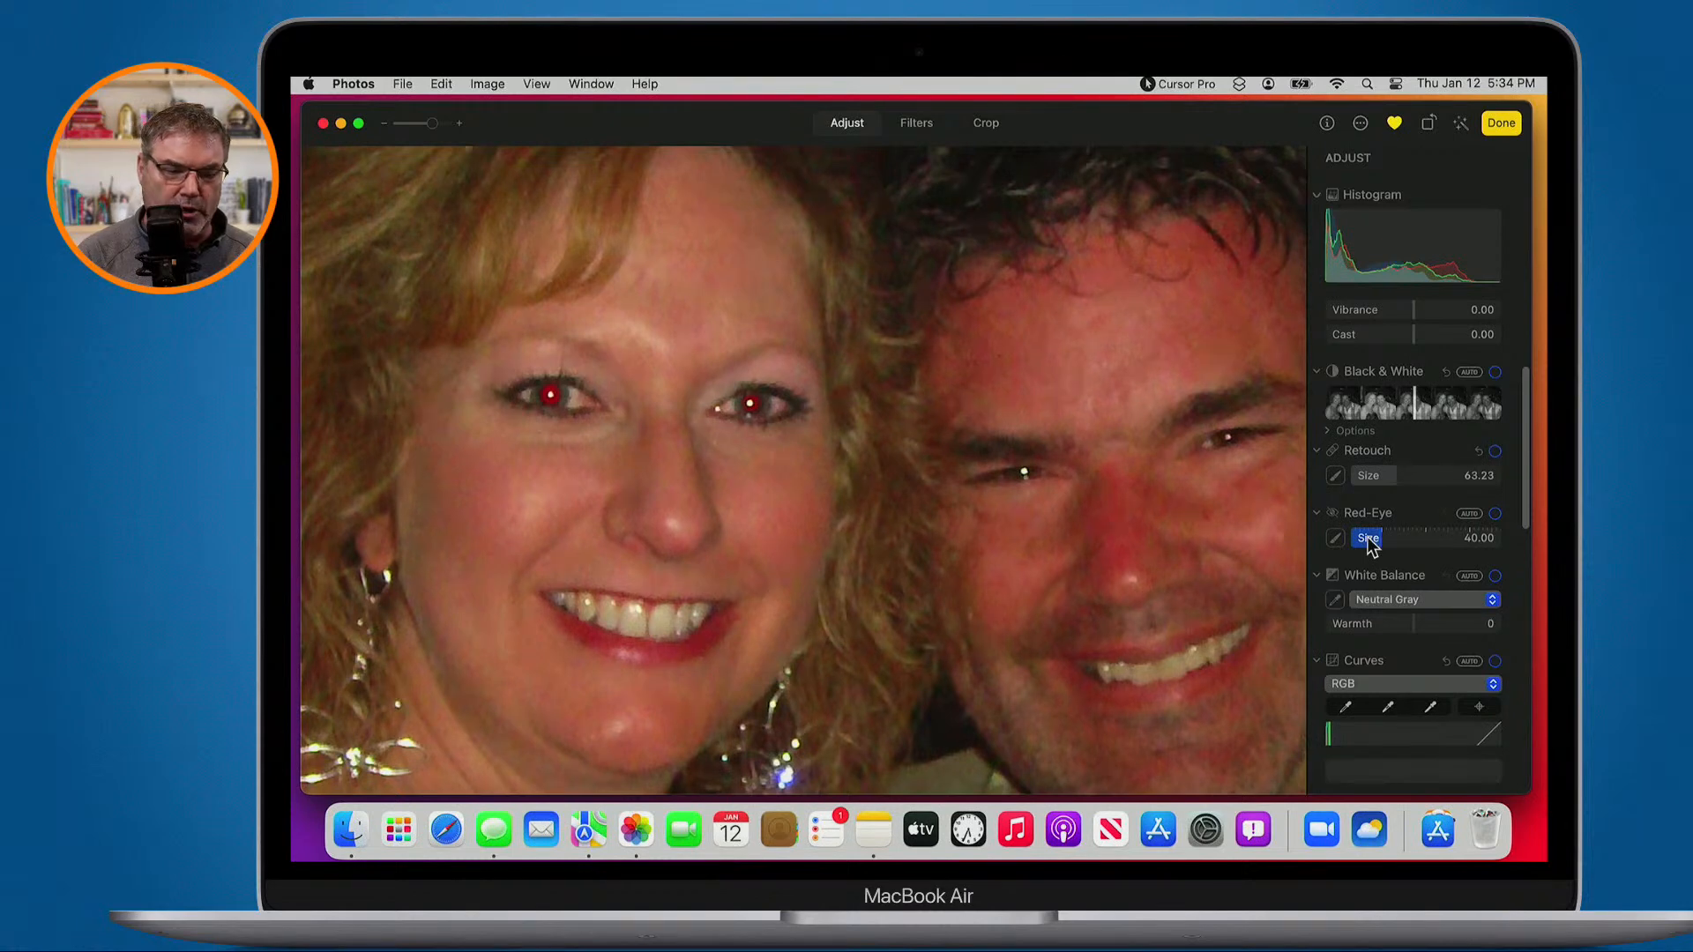
mouse_move(1373, 544)
left_mouse_down()
mouse_move(1345, 540)
mouse_move(1363, 539)
left_mouse_up()
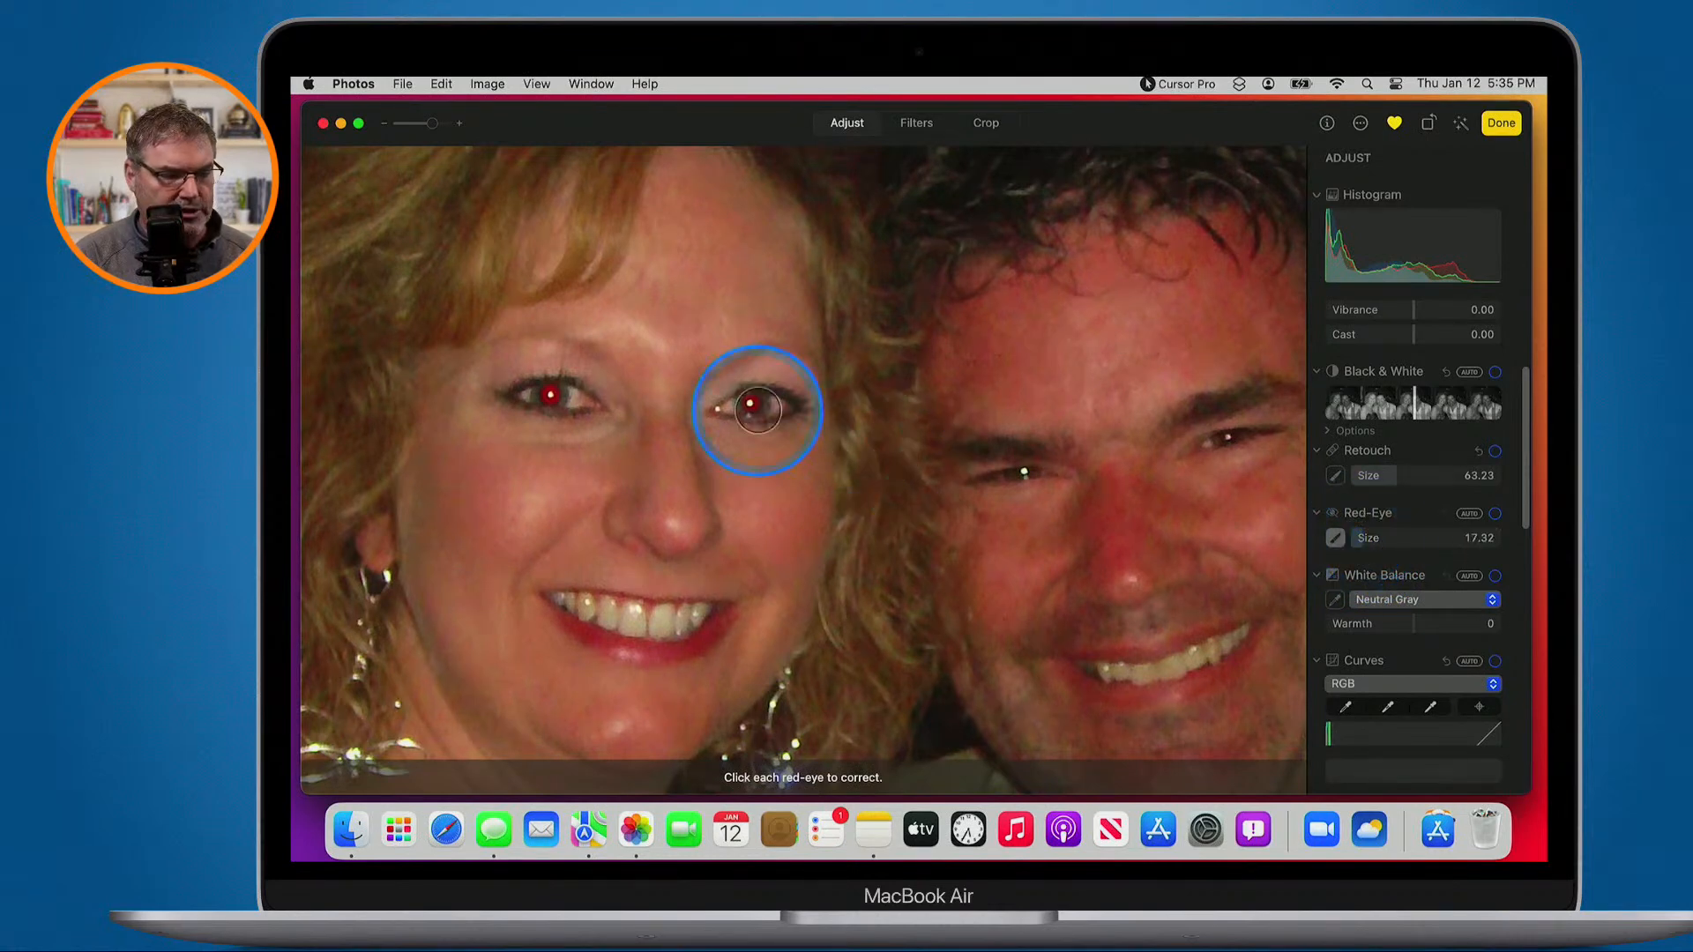
left_click(1359, 537)
left_click_drag(1359, 537, 1355, 537)
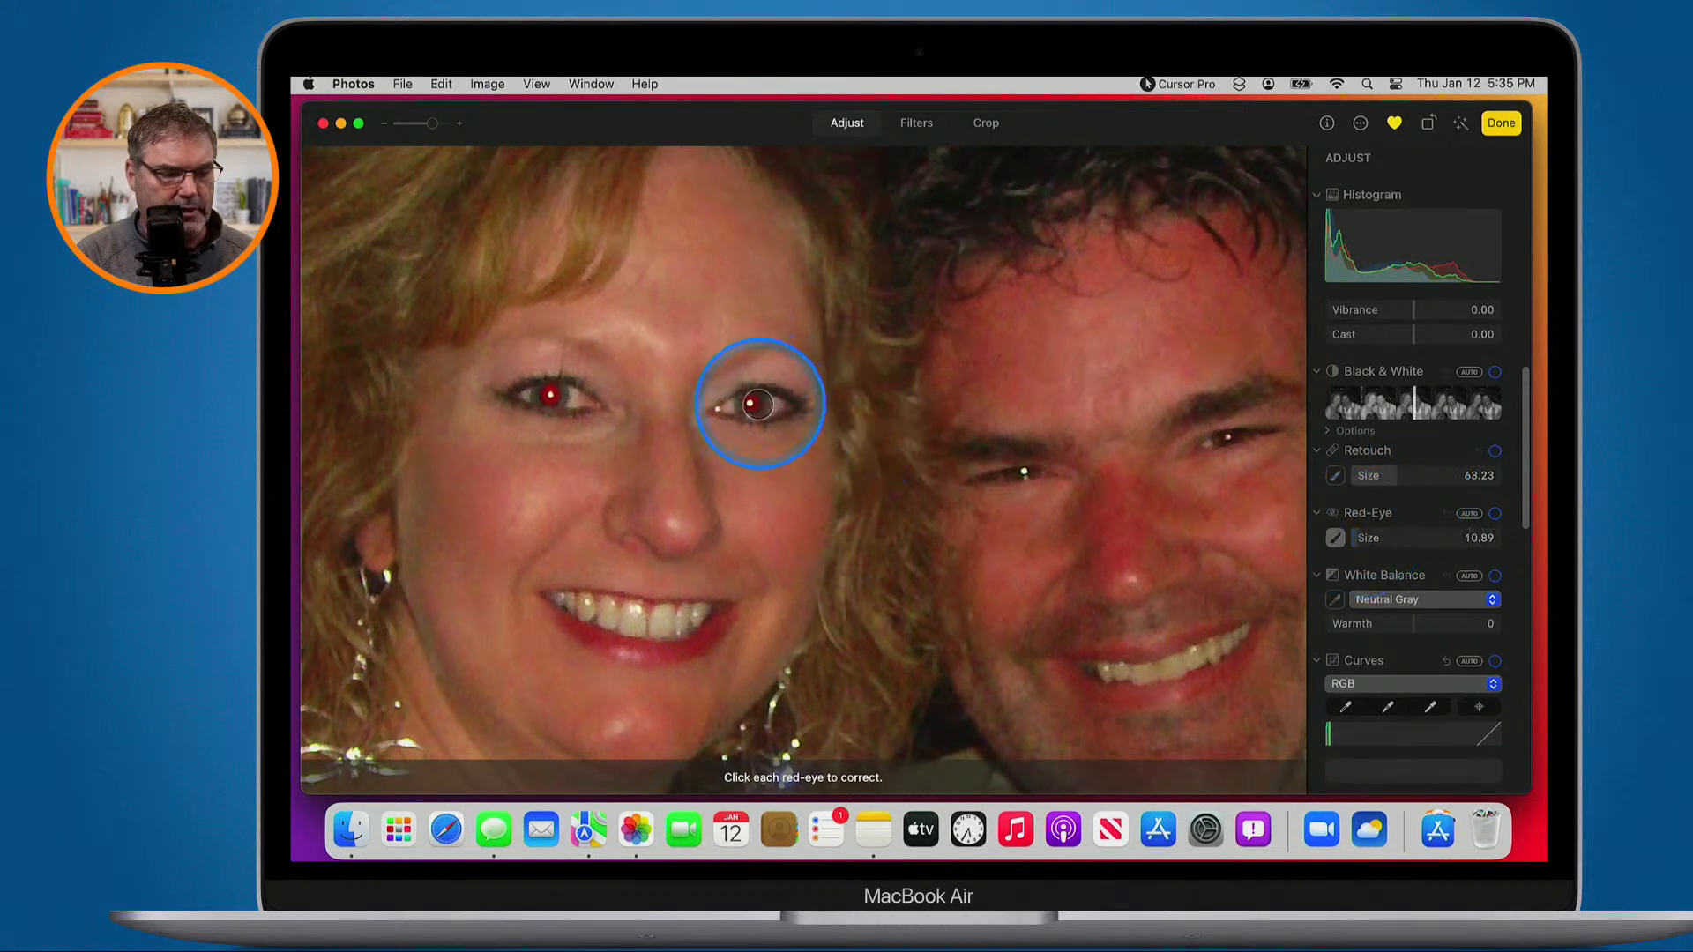
left_click(750, 404)
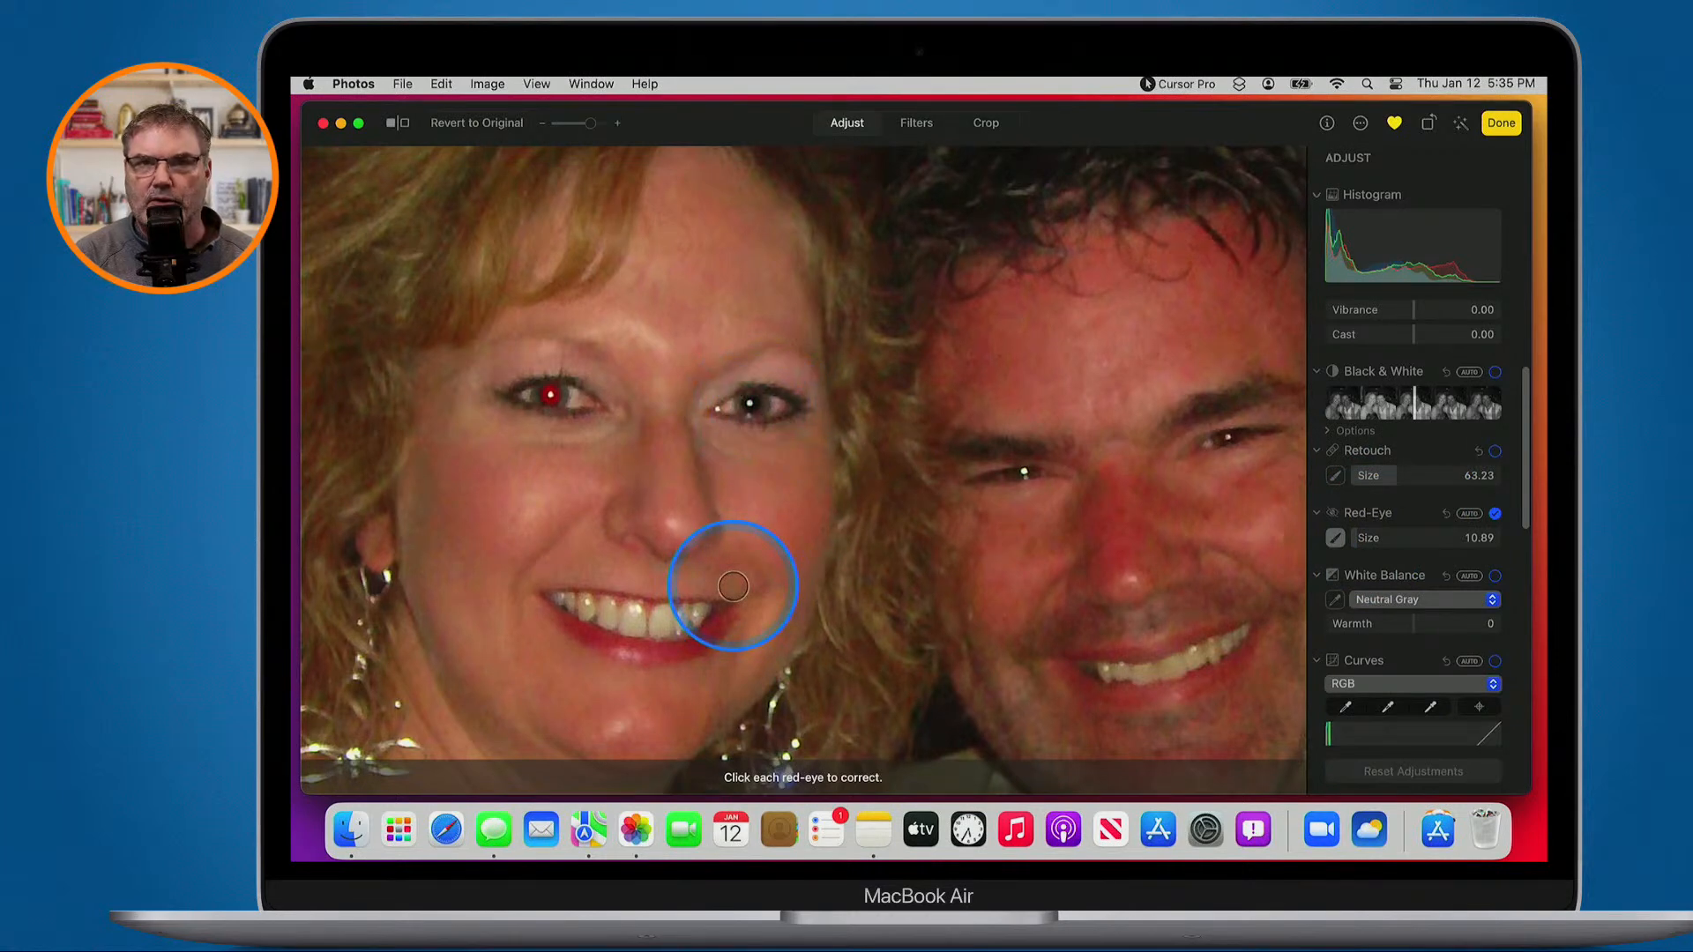
left_click(551, 396)
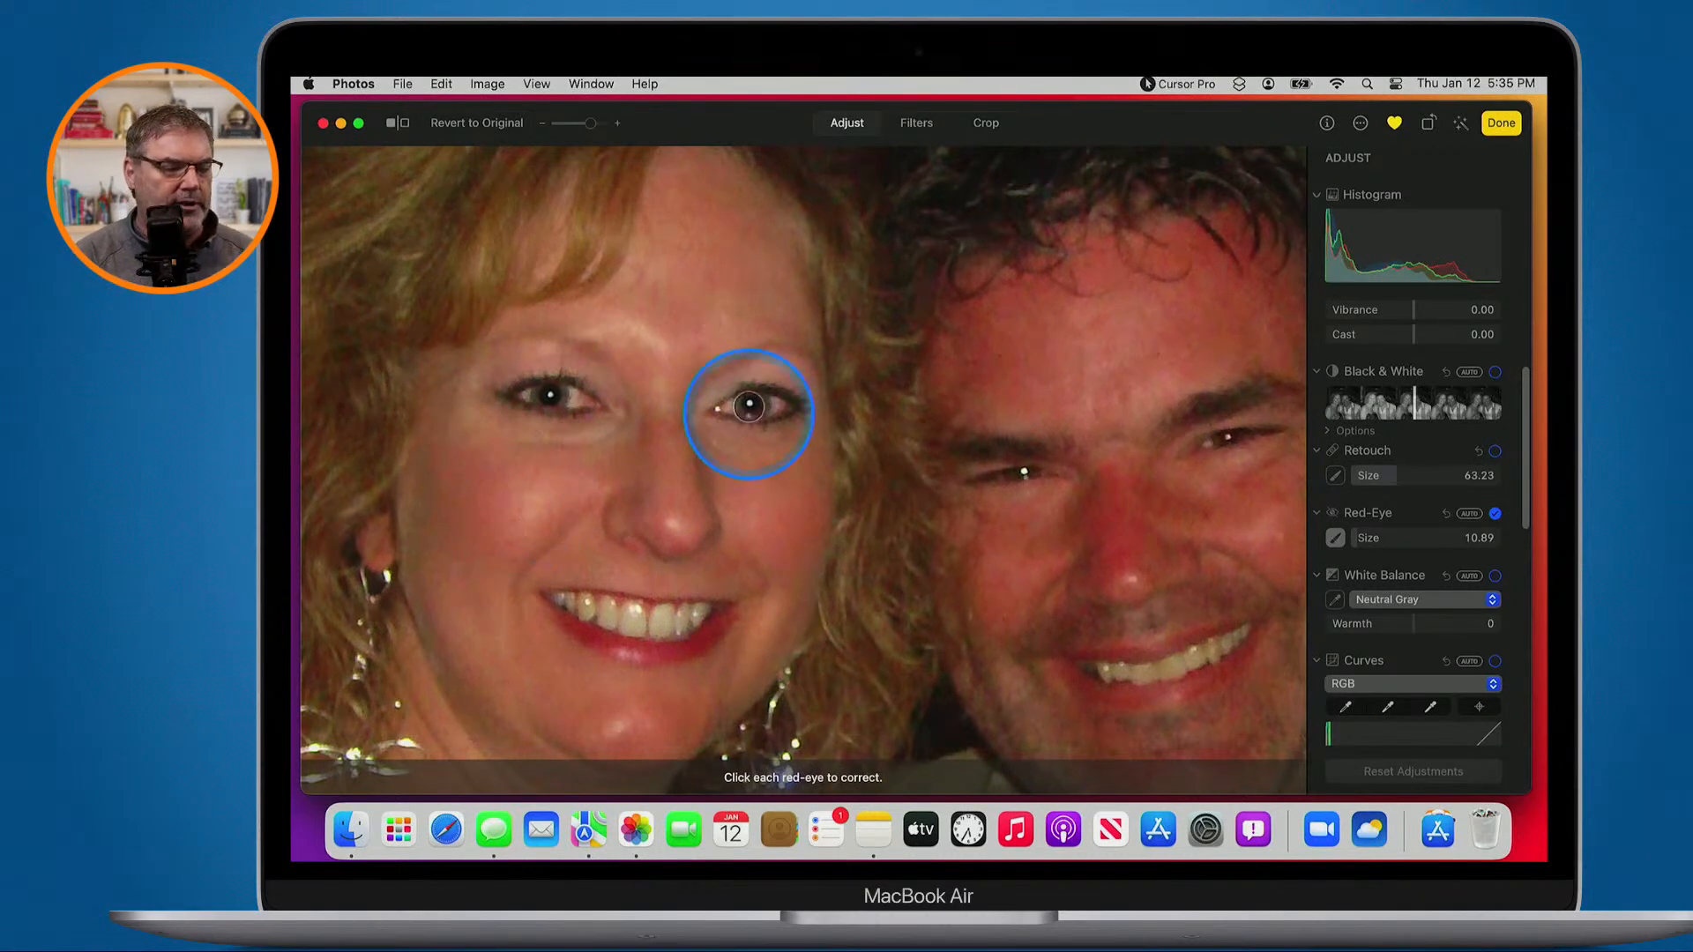
left_click(1499, 124)
double_click(1250, 333)
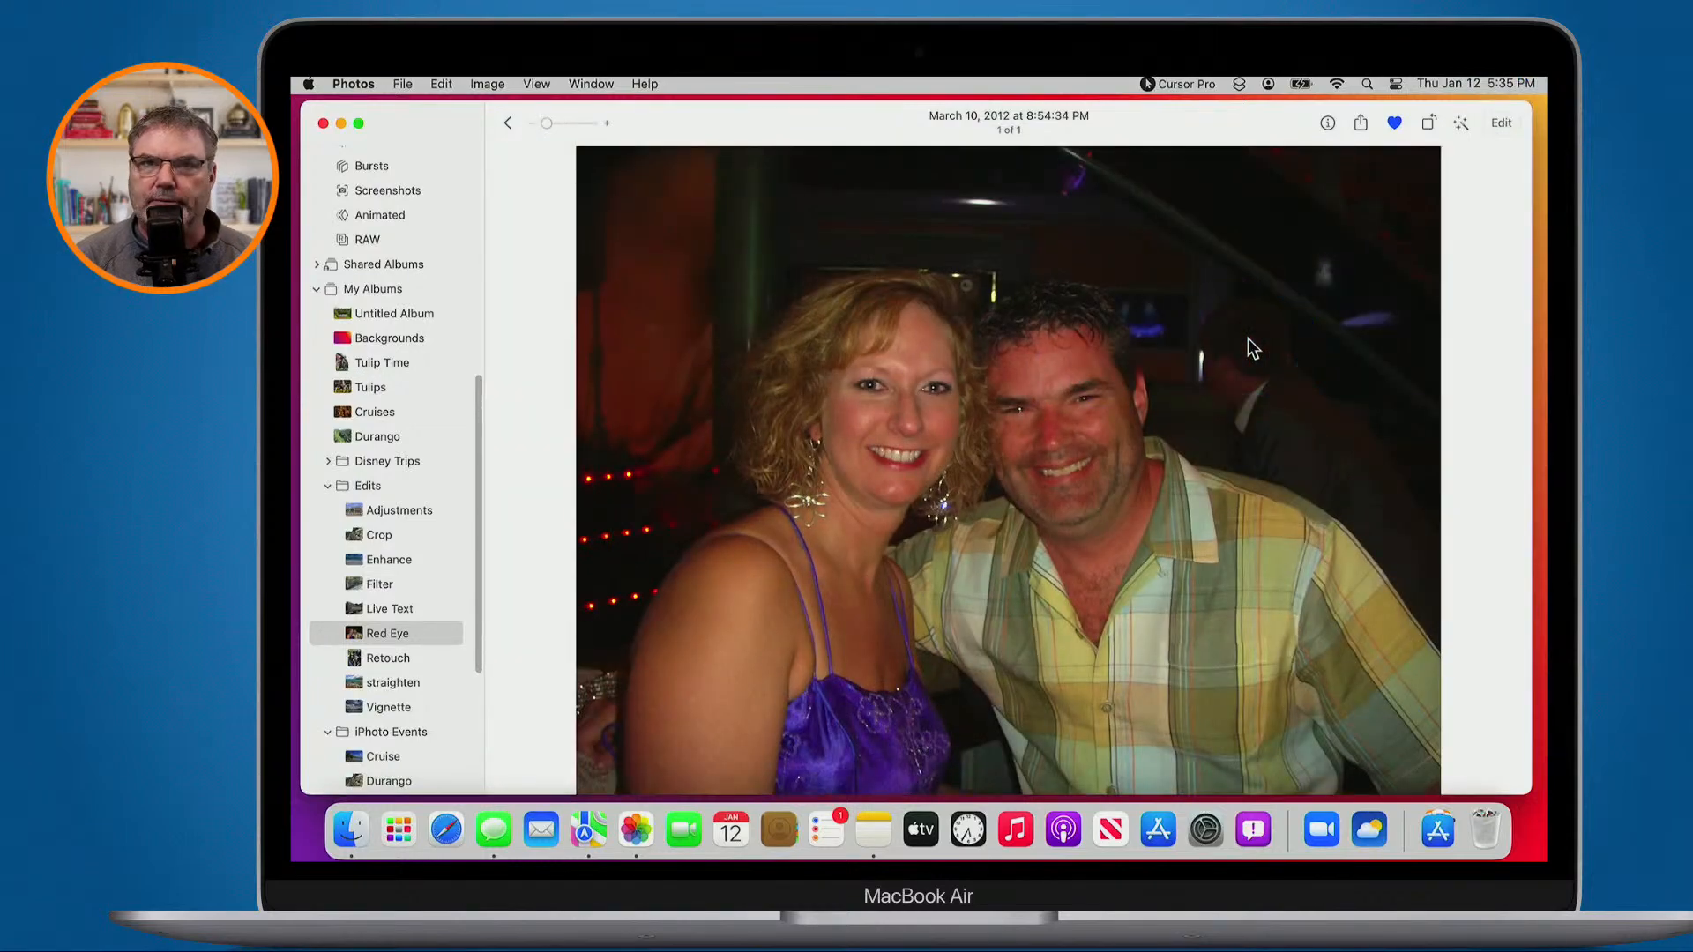
left_click(1501, 122)
scroll(1315, 409, "down", 3)
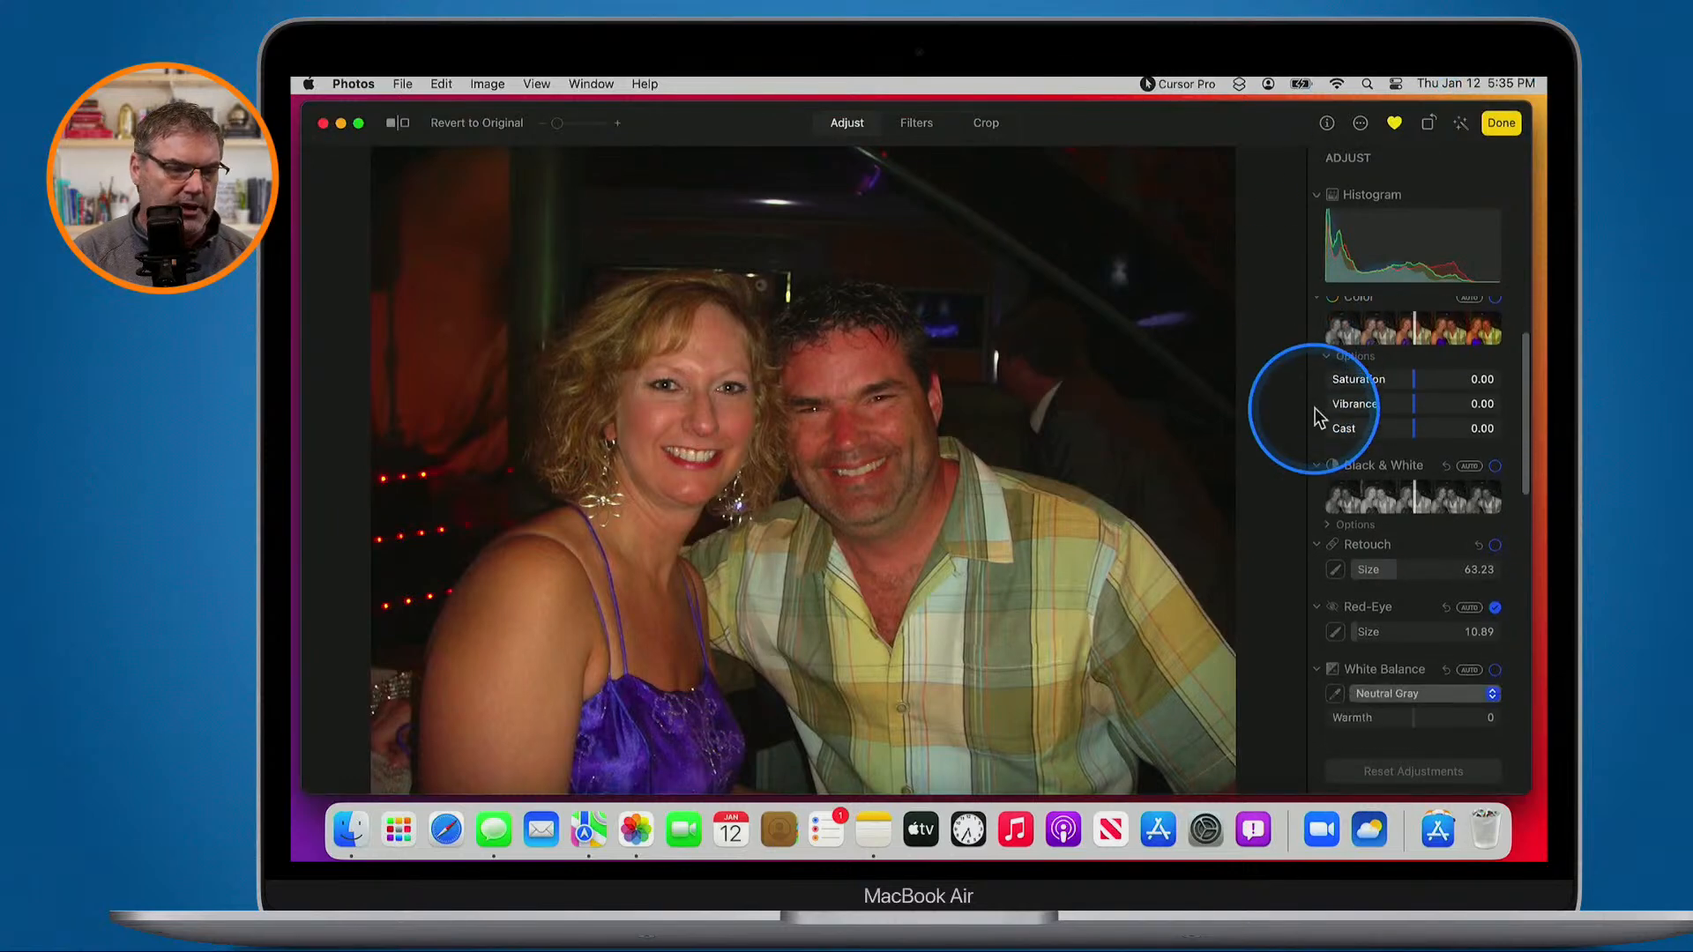
left_click(1499, 123)
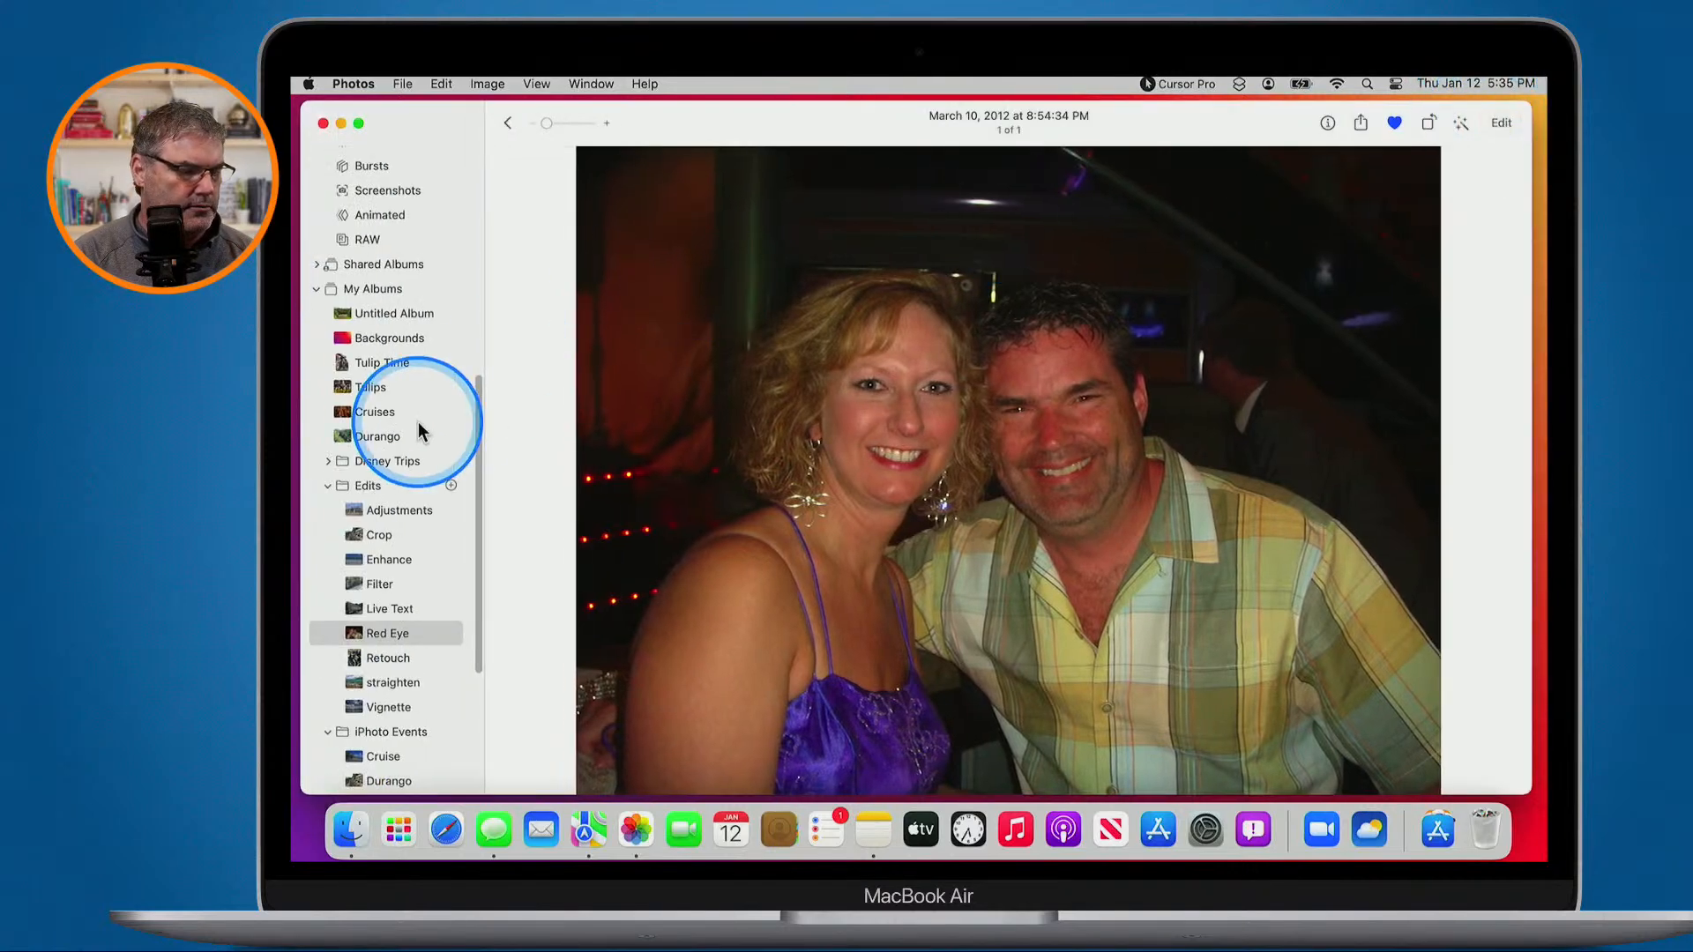
Open the lizard photo from the Adjustments album for editing
left_click(410, 506)
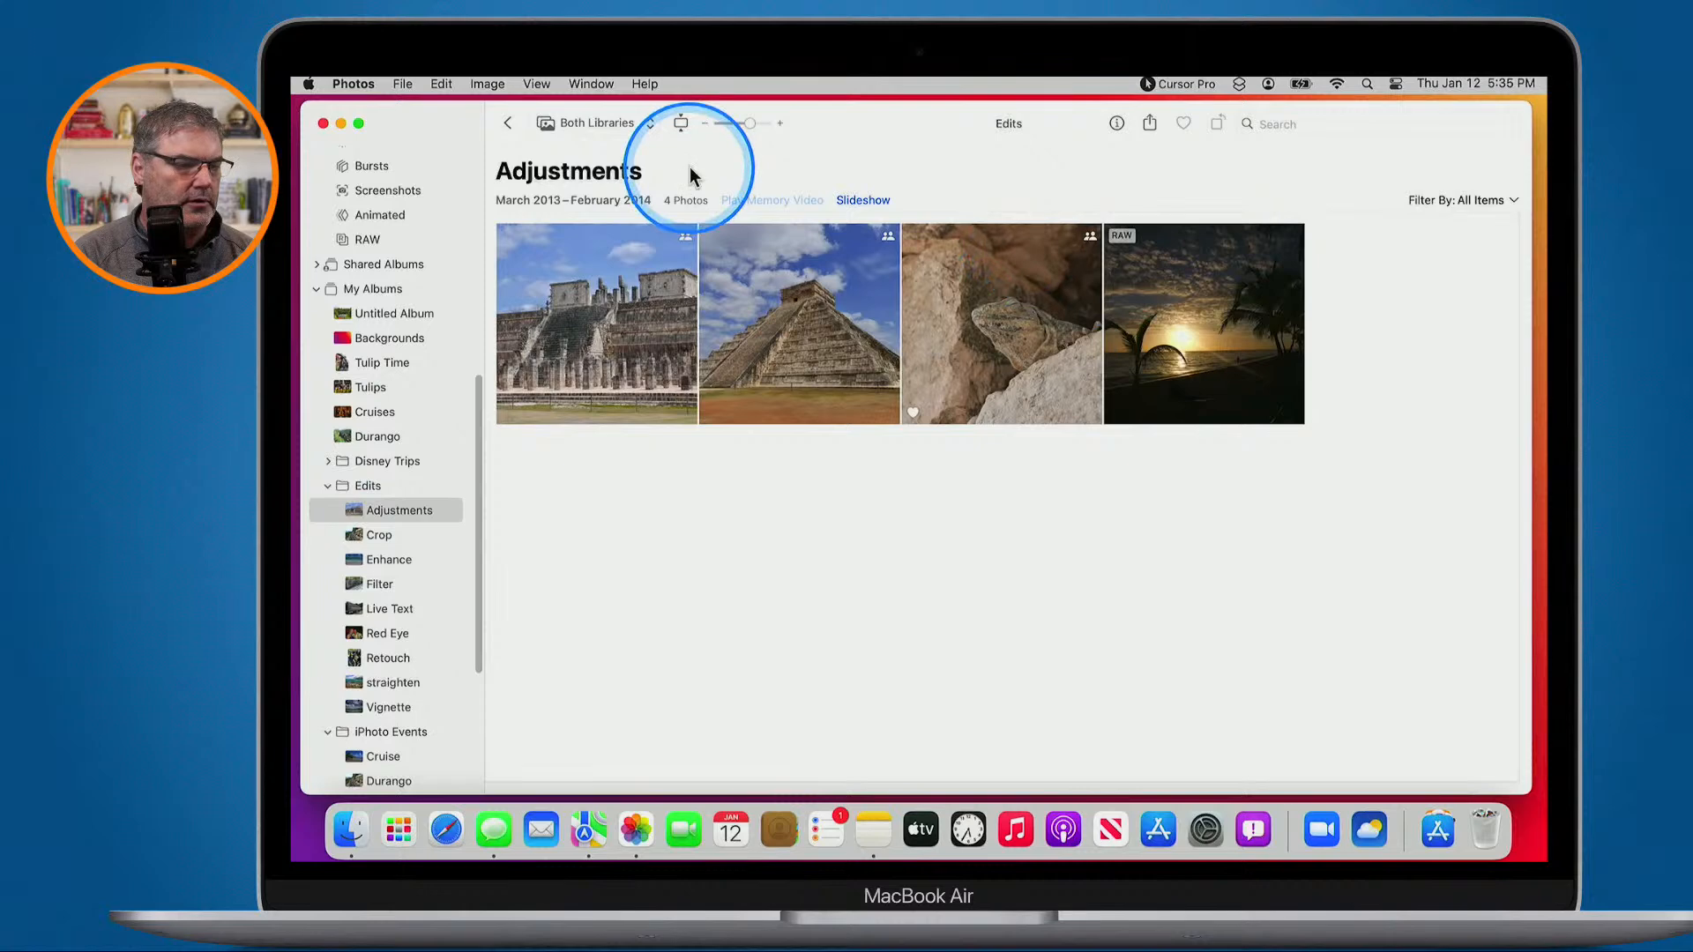
double_click(1044, 305)
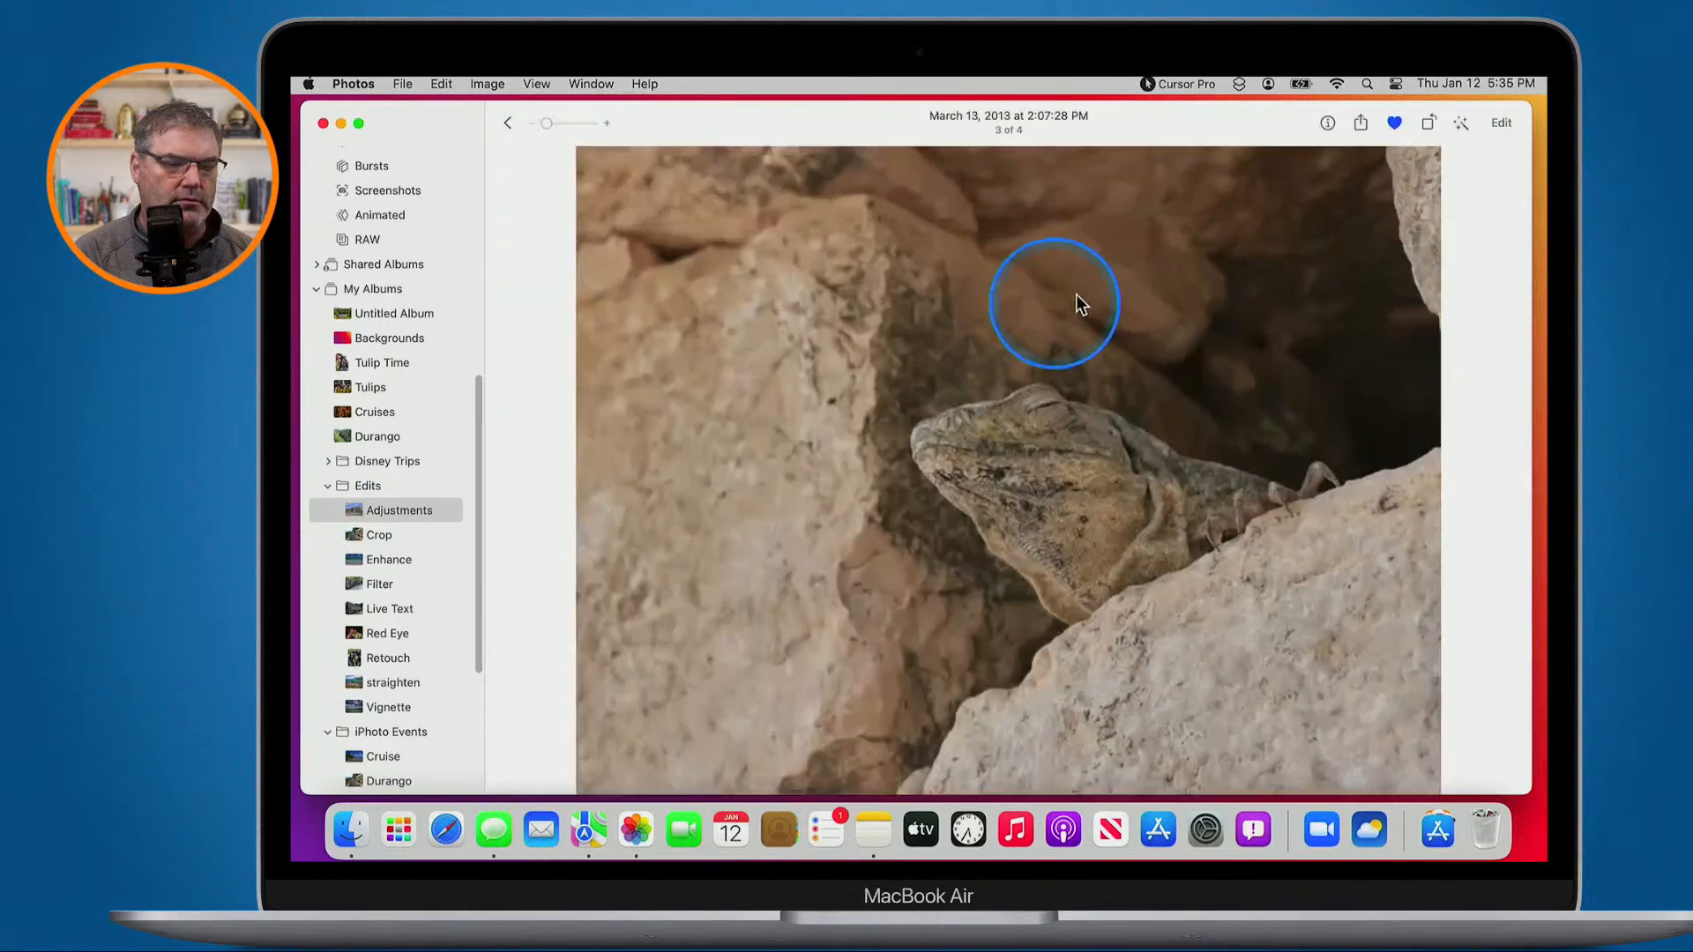
left_click(1513, 121)
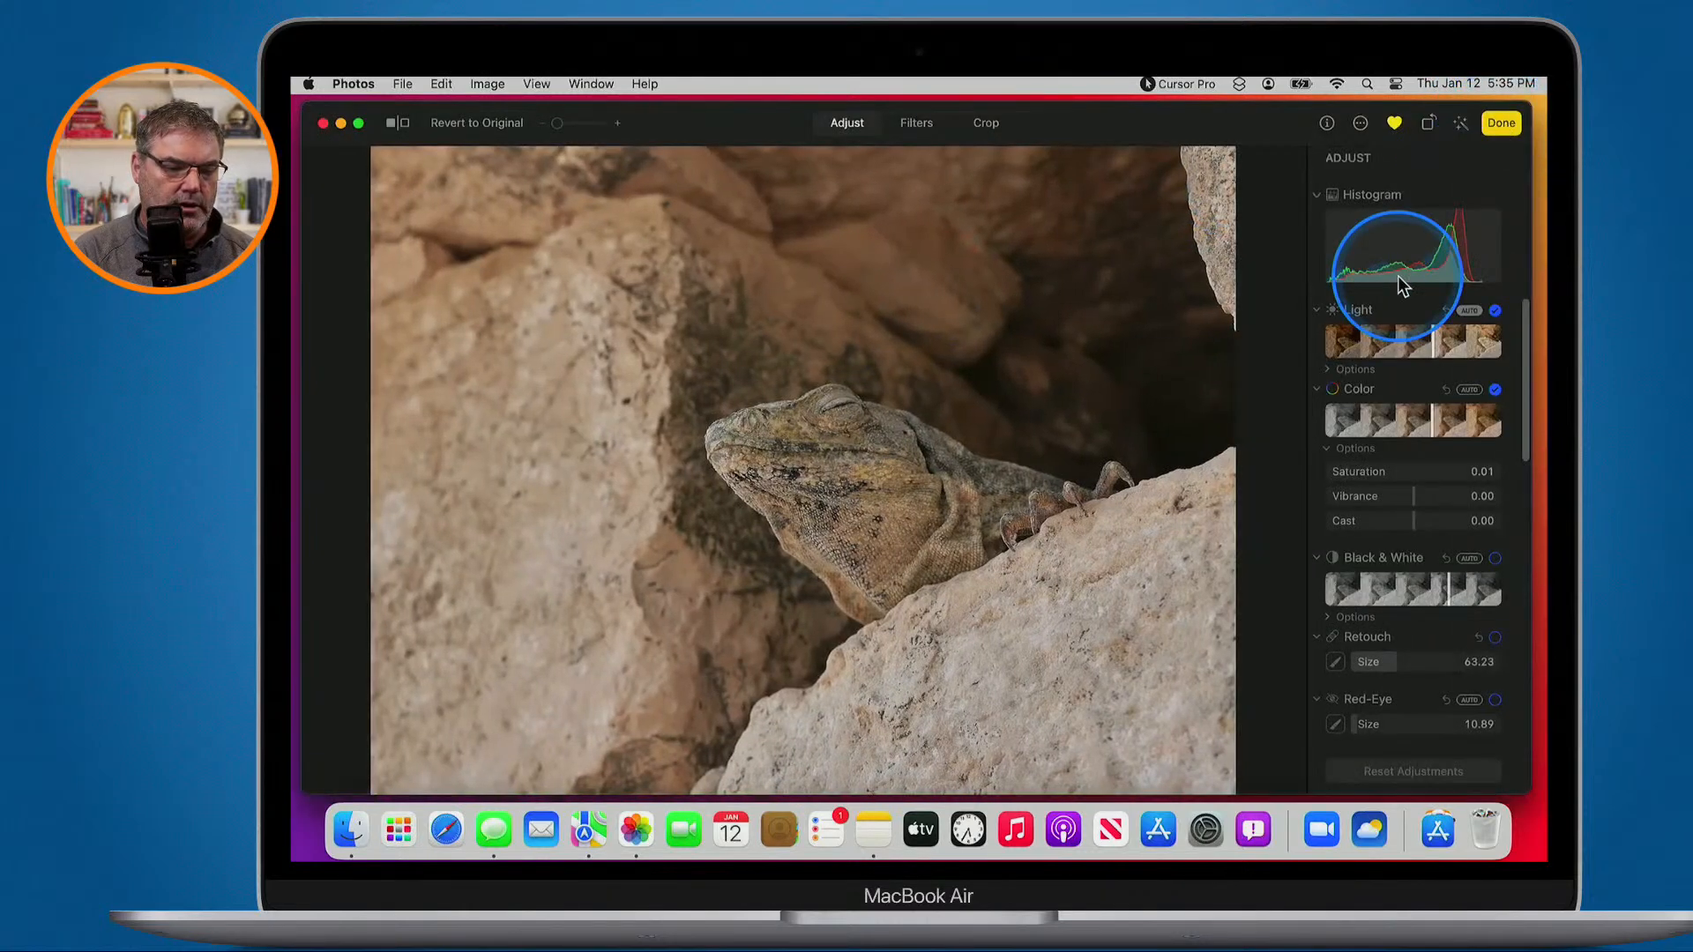
Set the Neutral Gray white balance by sampling the gray skin at the fold of the lizard's neck
scroll(1406, 476, "down", 10)
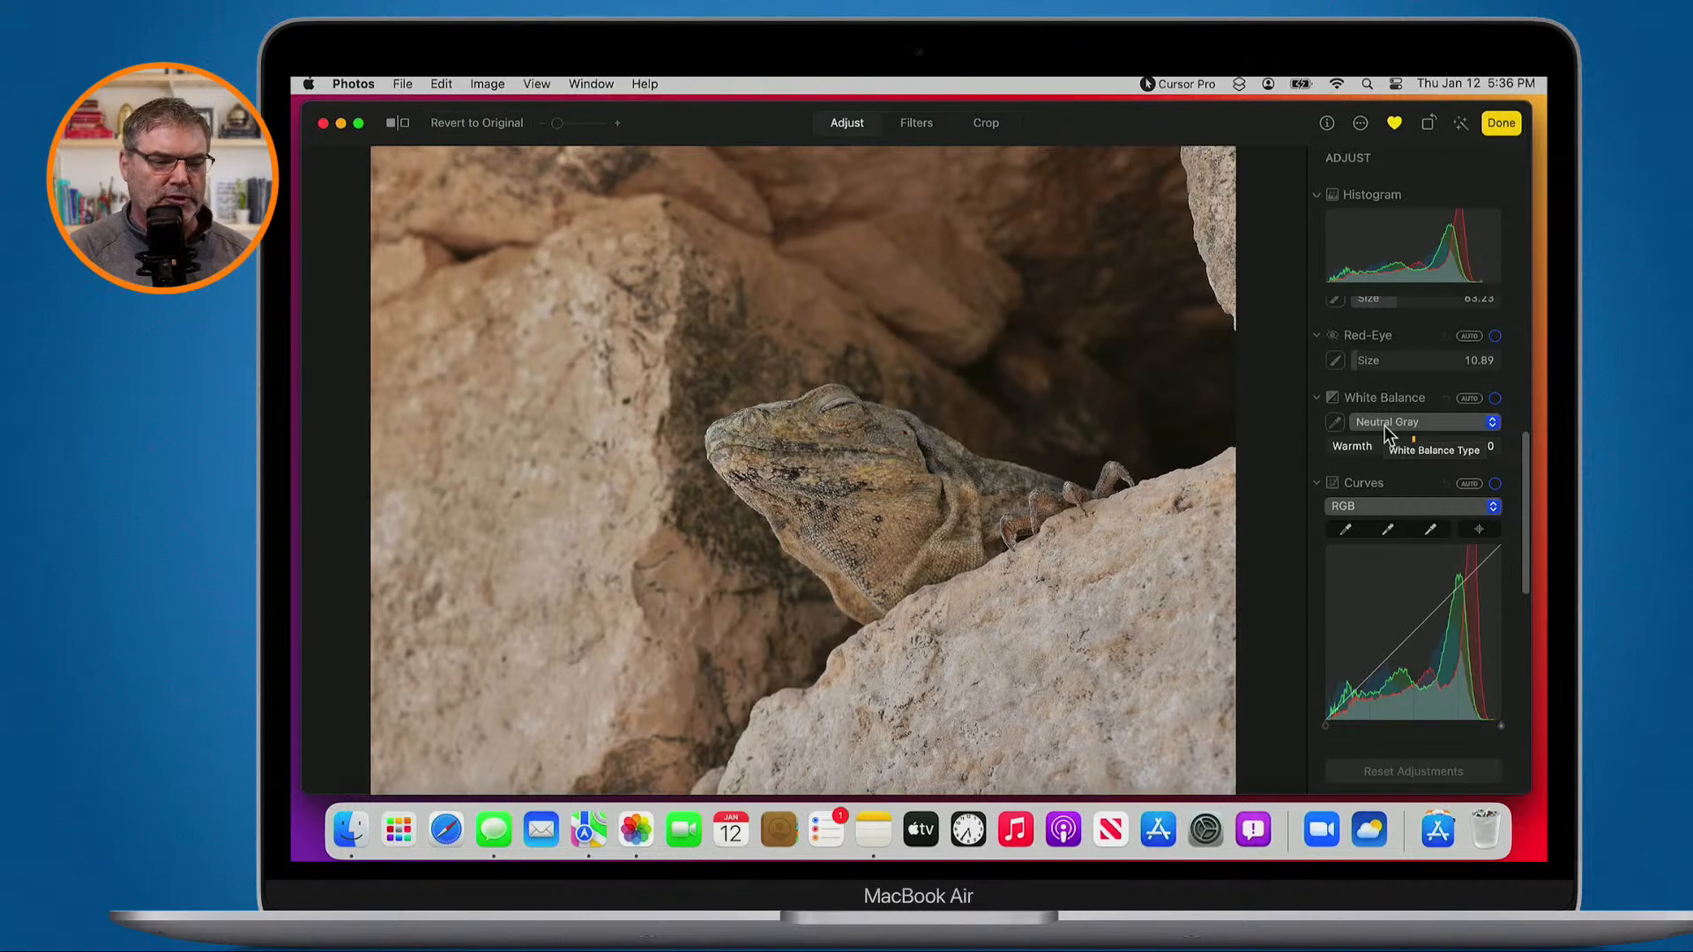
left_click(1379, 403)
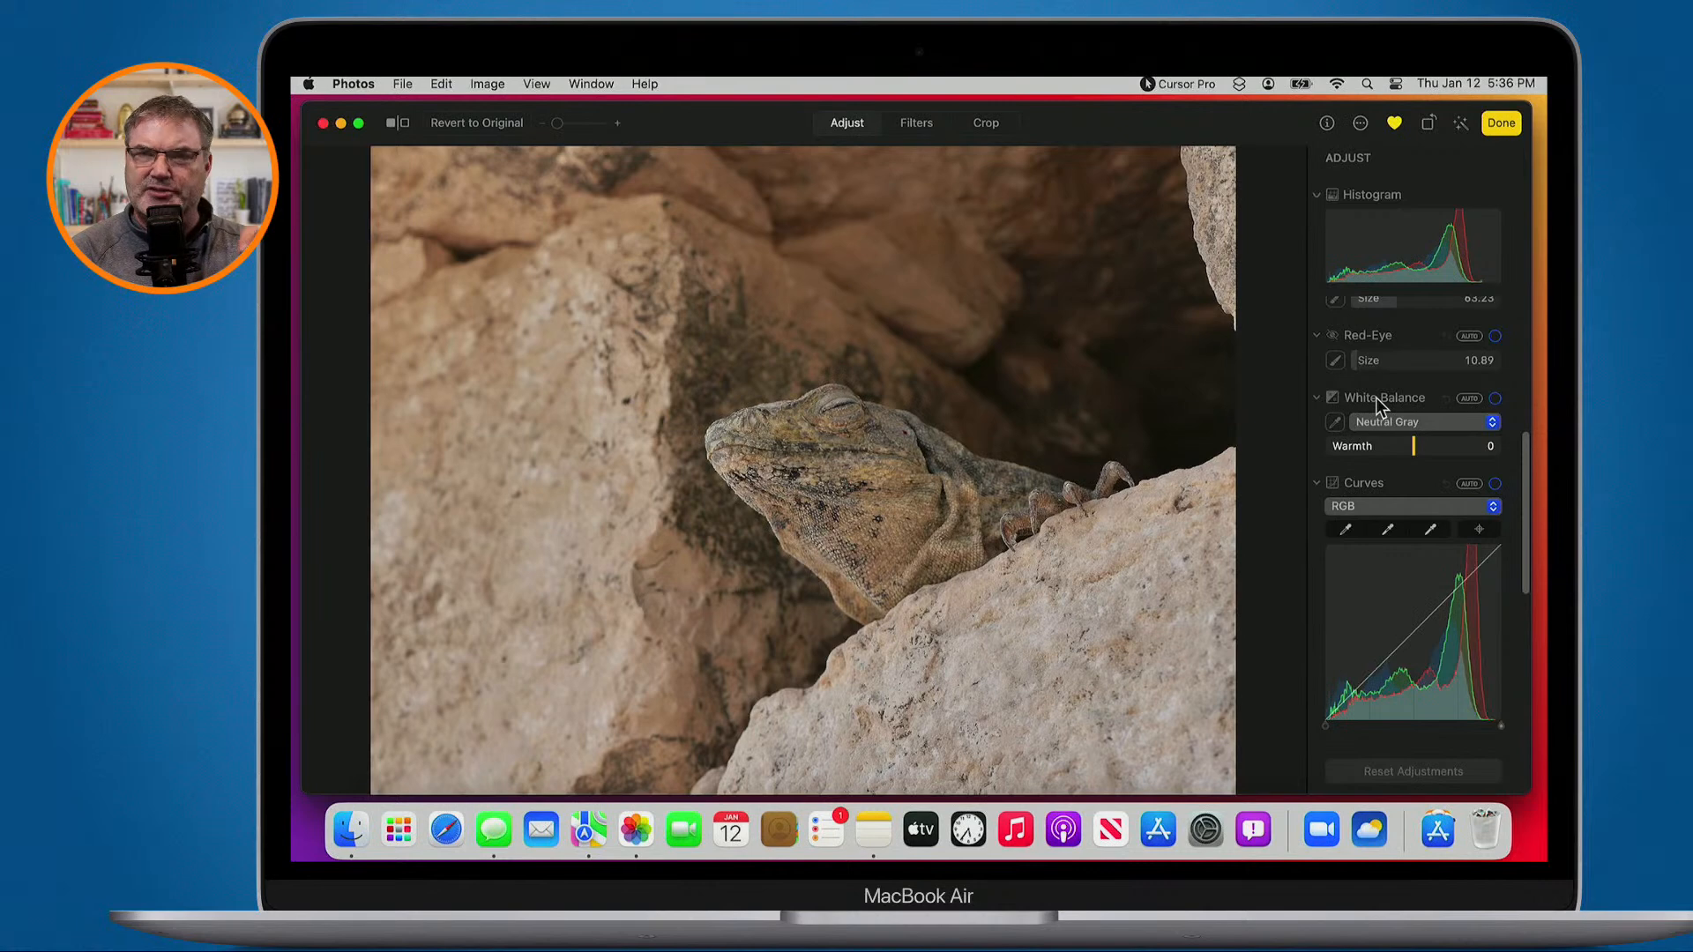
key("ctrl+alt+m")
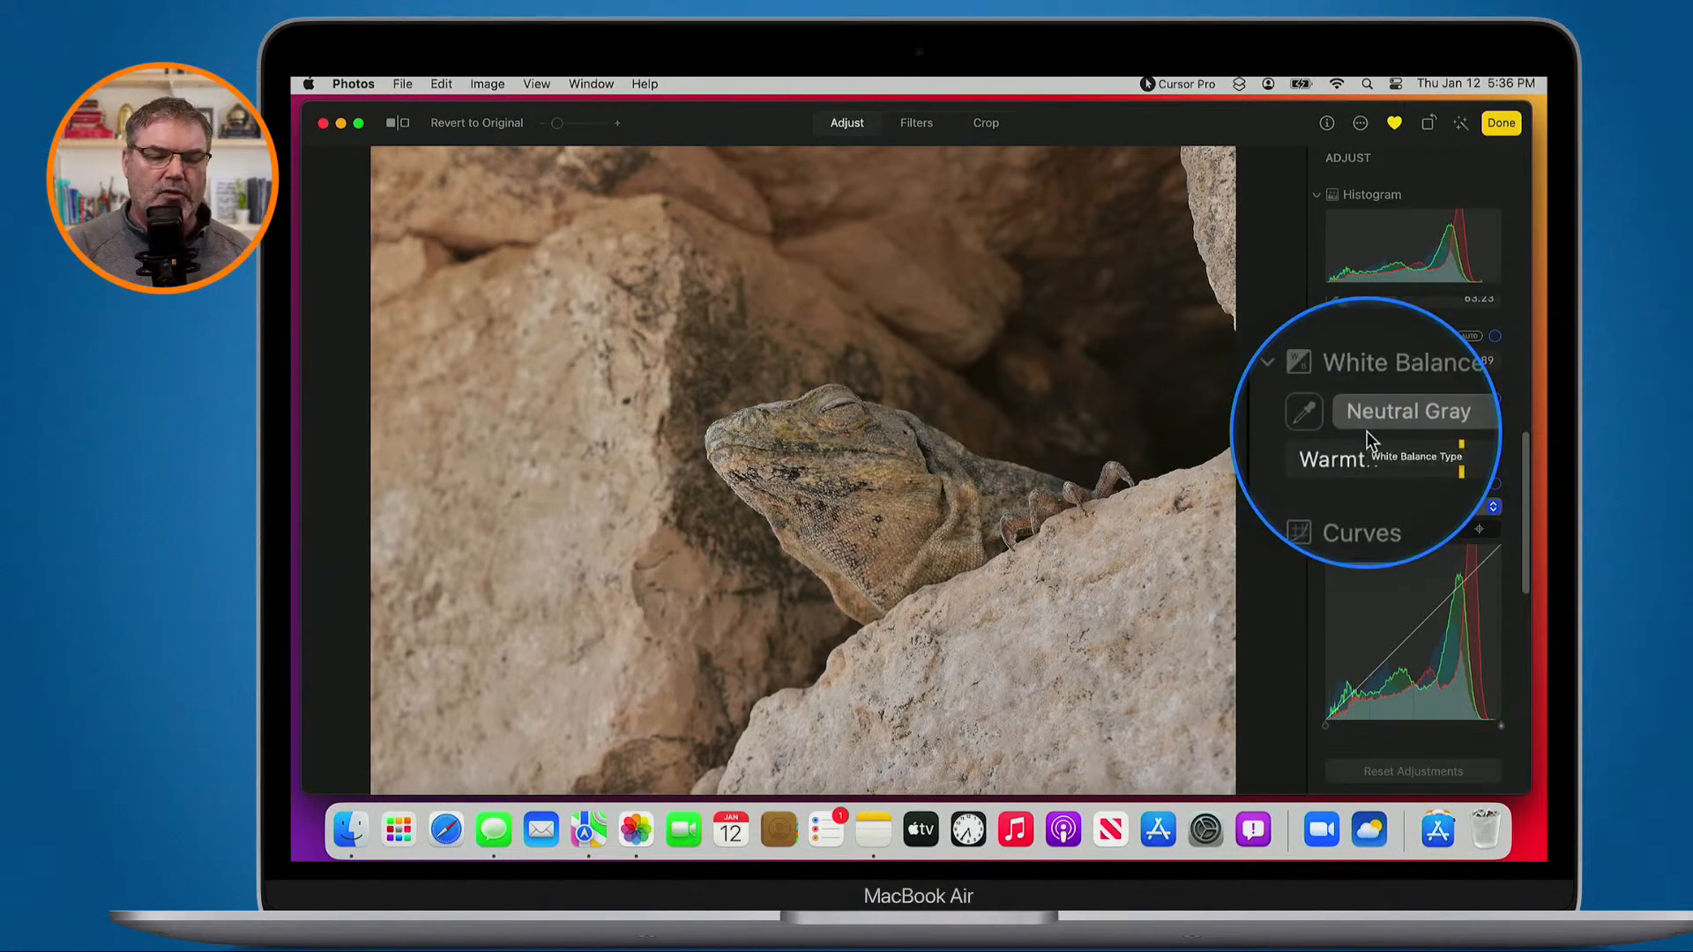
key("ctrl+alt+m")
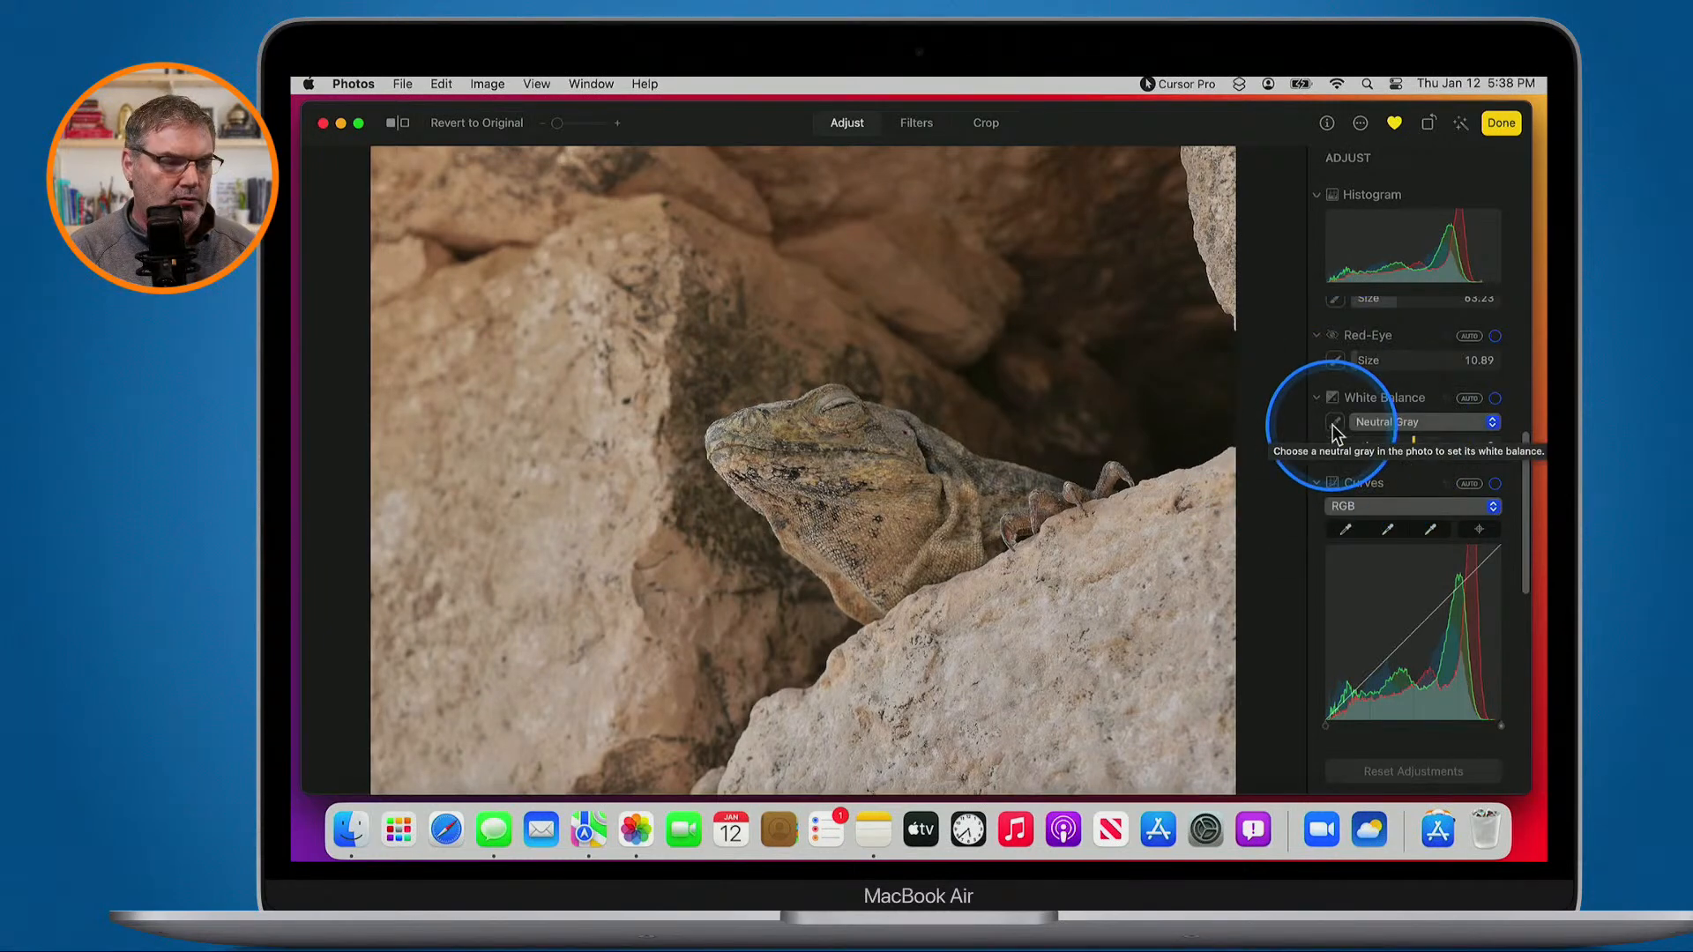
left_click(1329, 425)
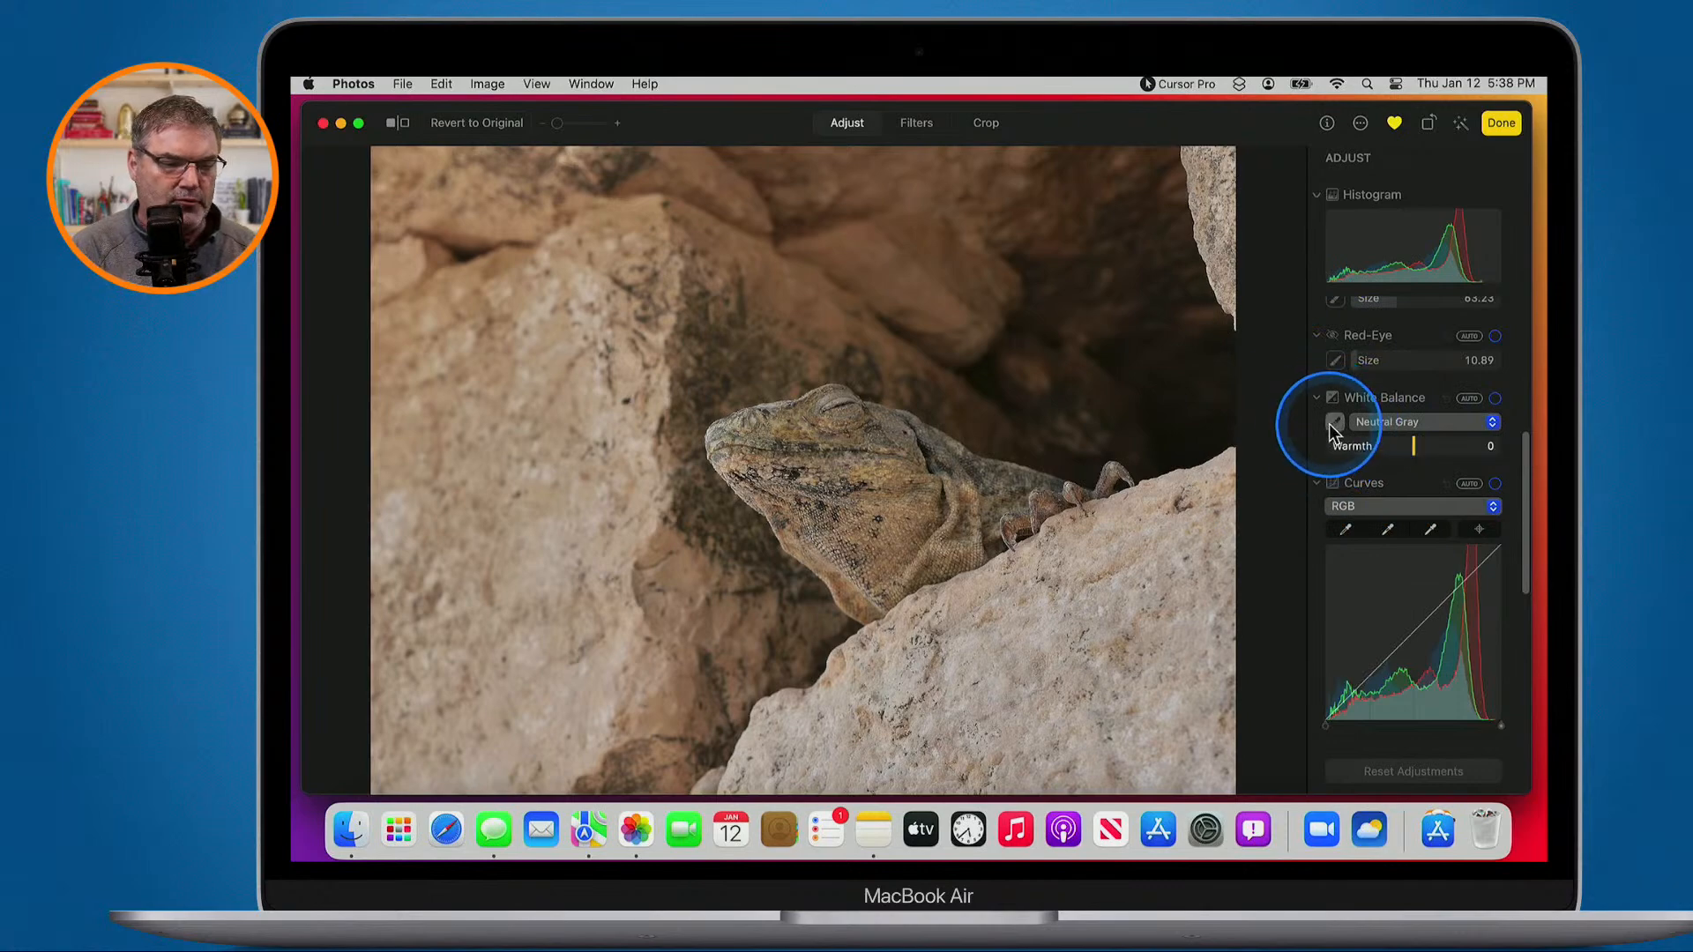
key("z")
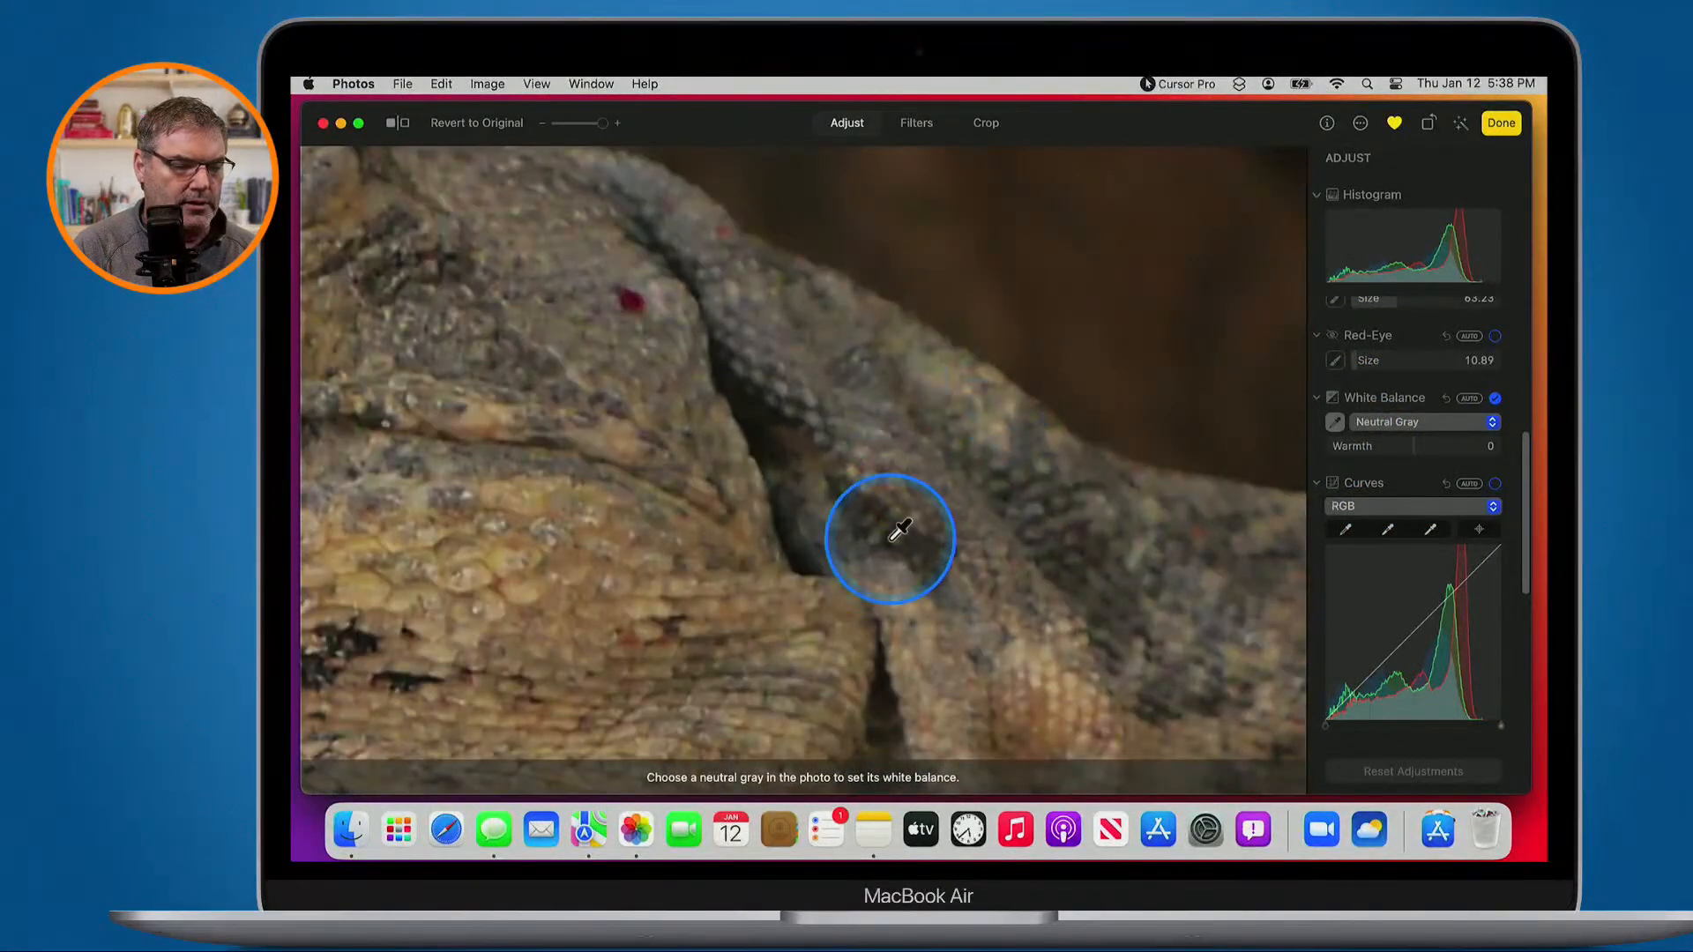
left_click(844, 547)
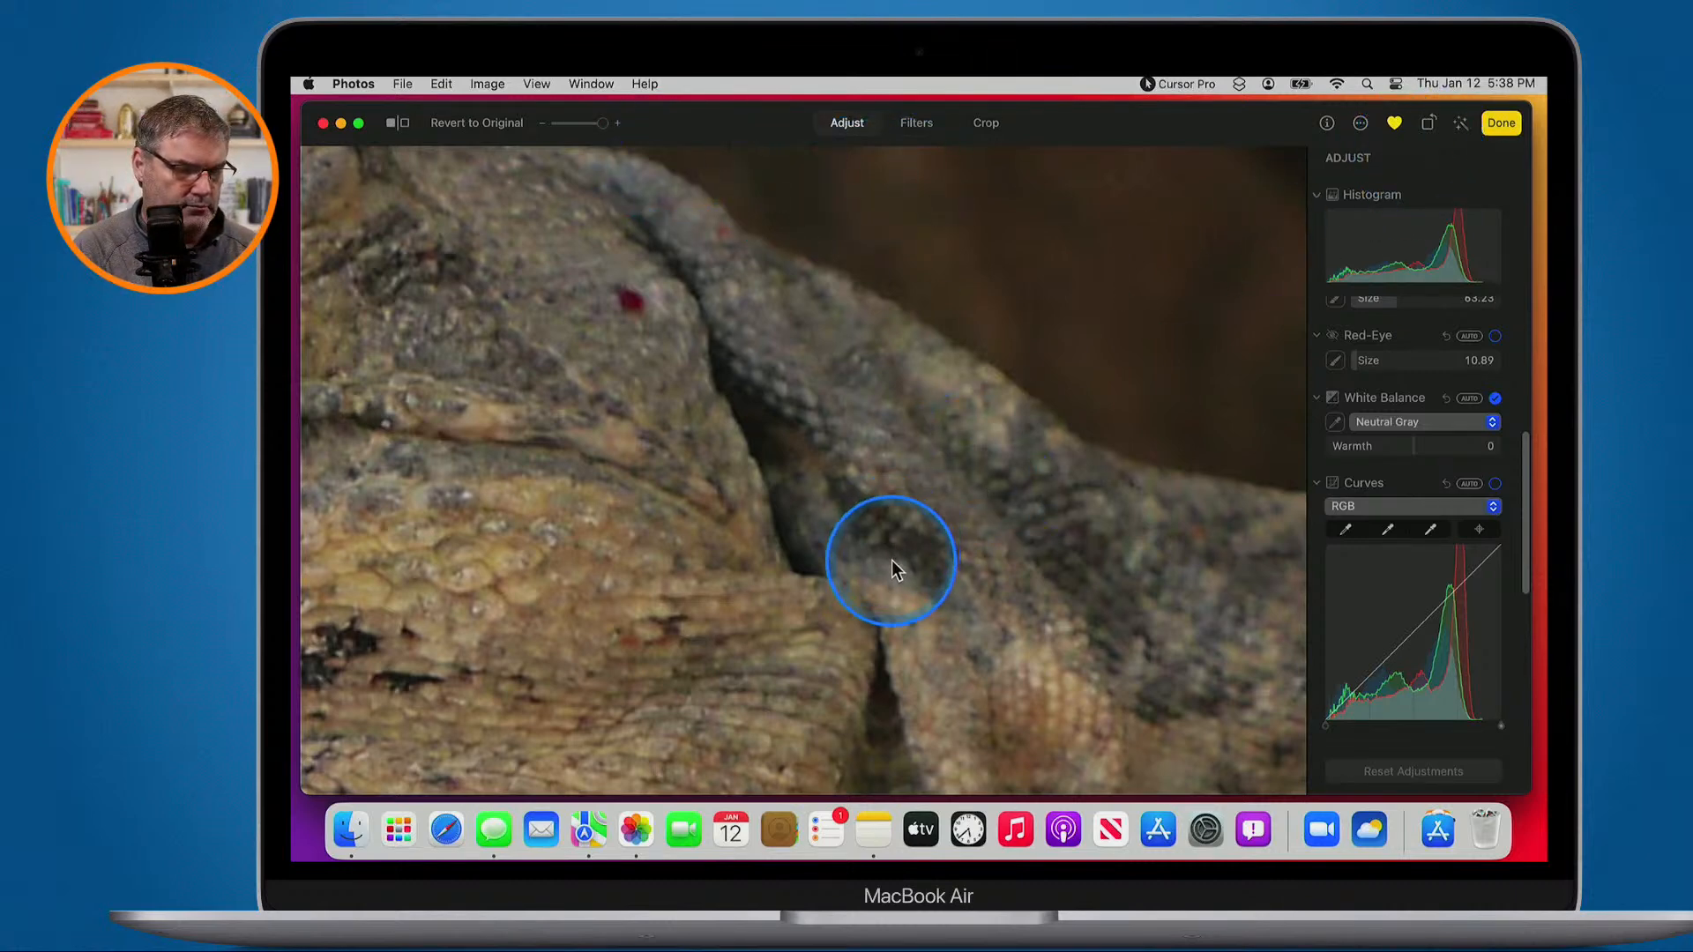
Collapse the Curves adjustment
left_click(1334, 484)
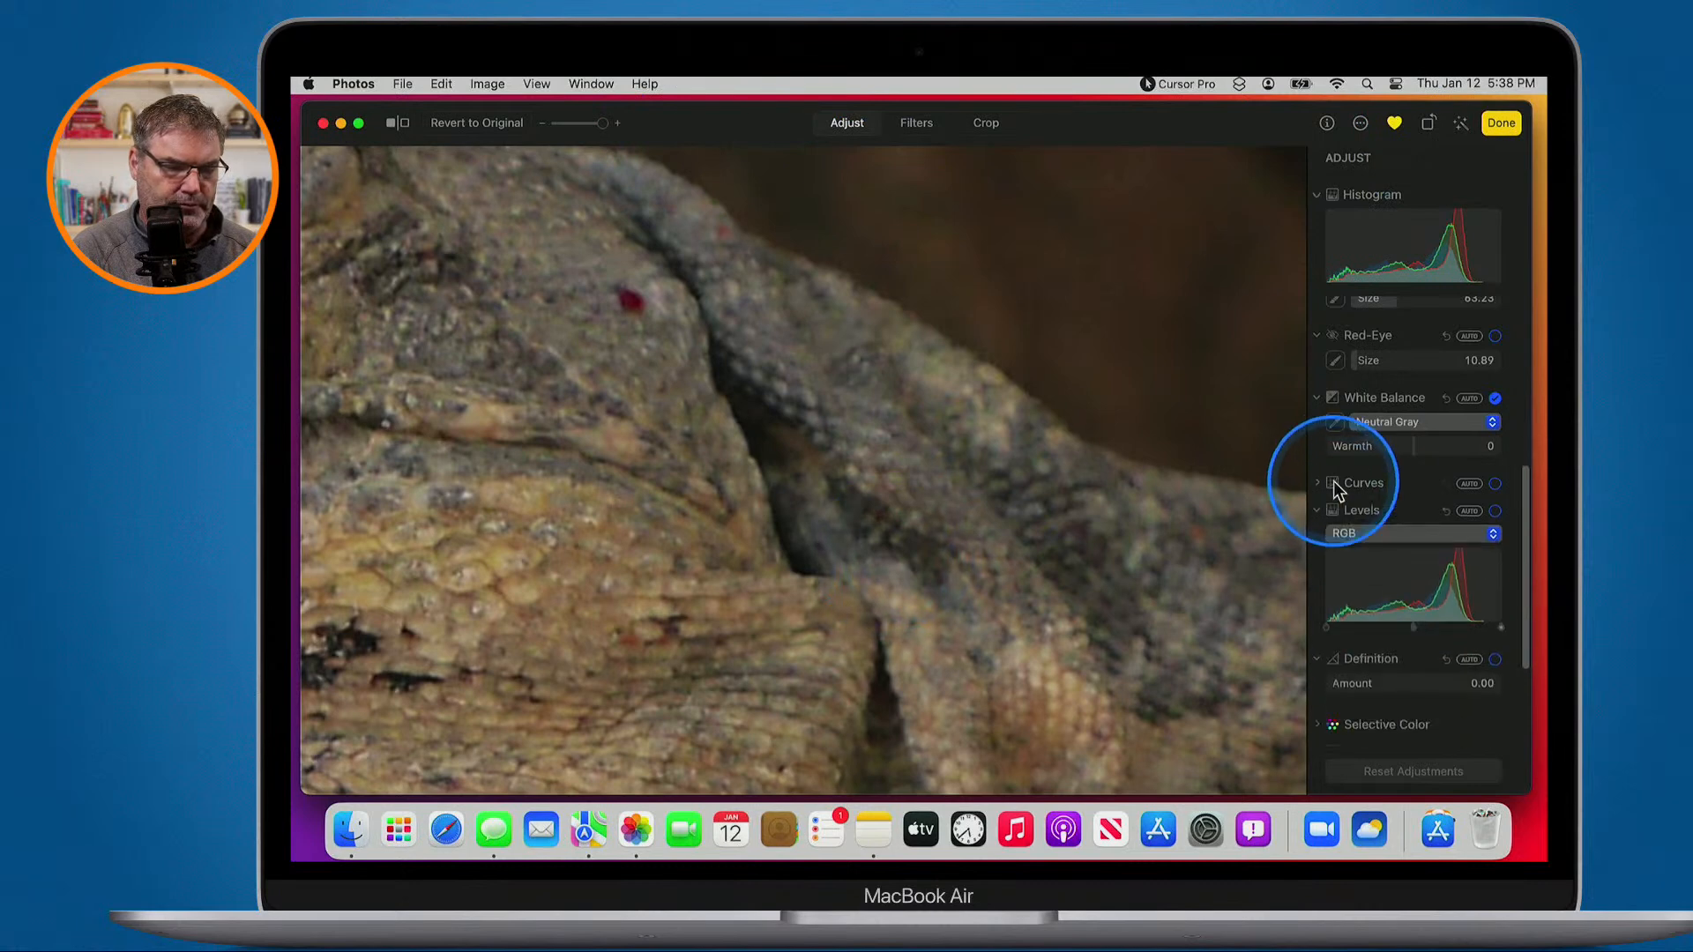
left_click(1335, 484)
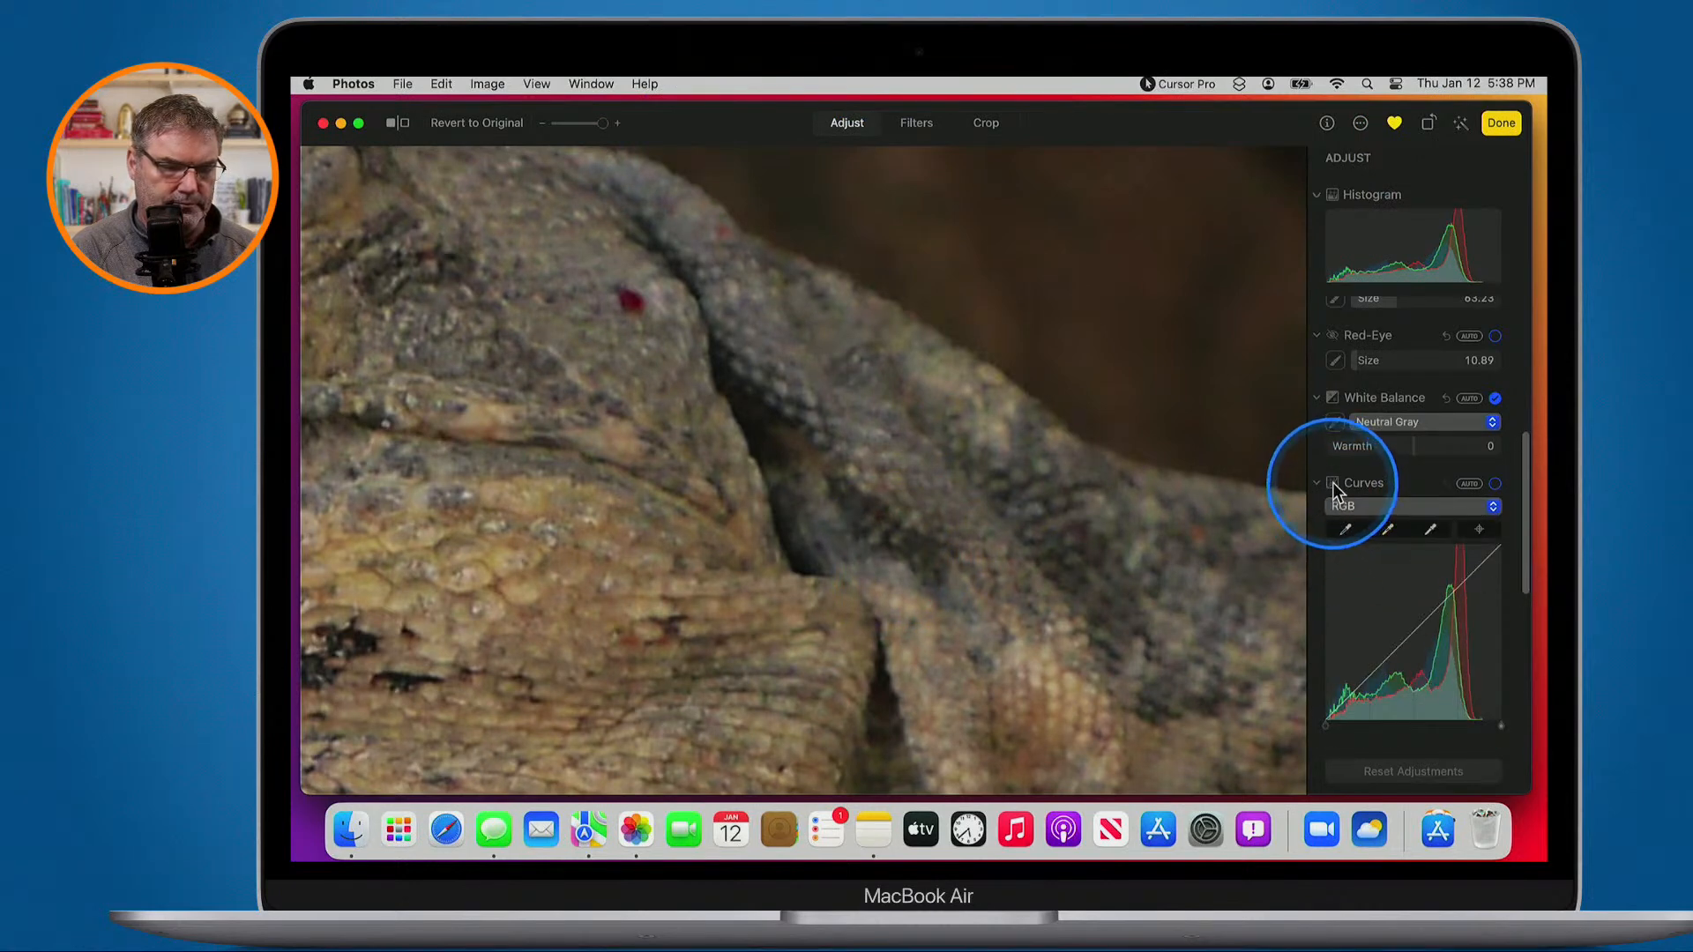
left_click(1334, 484)
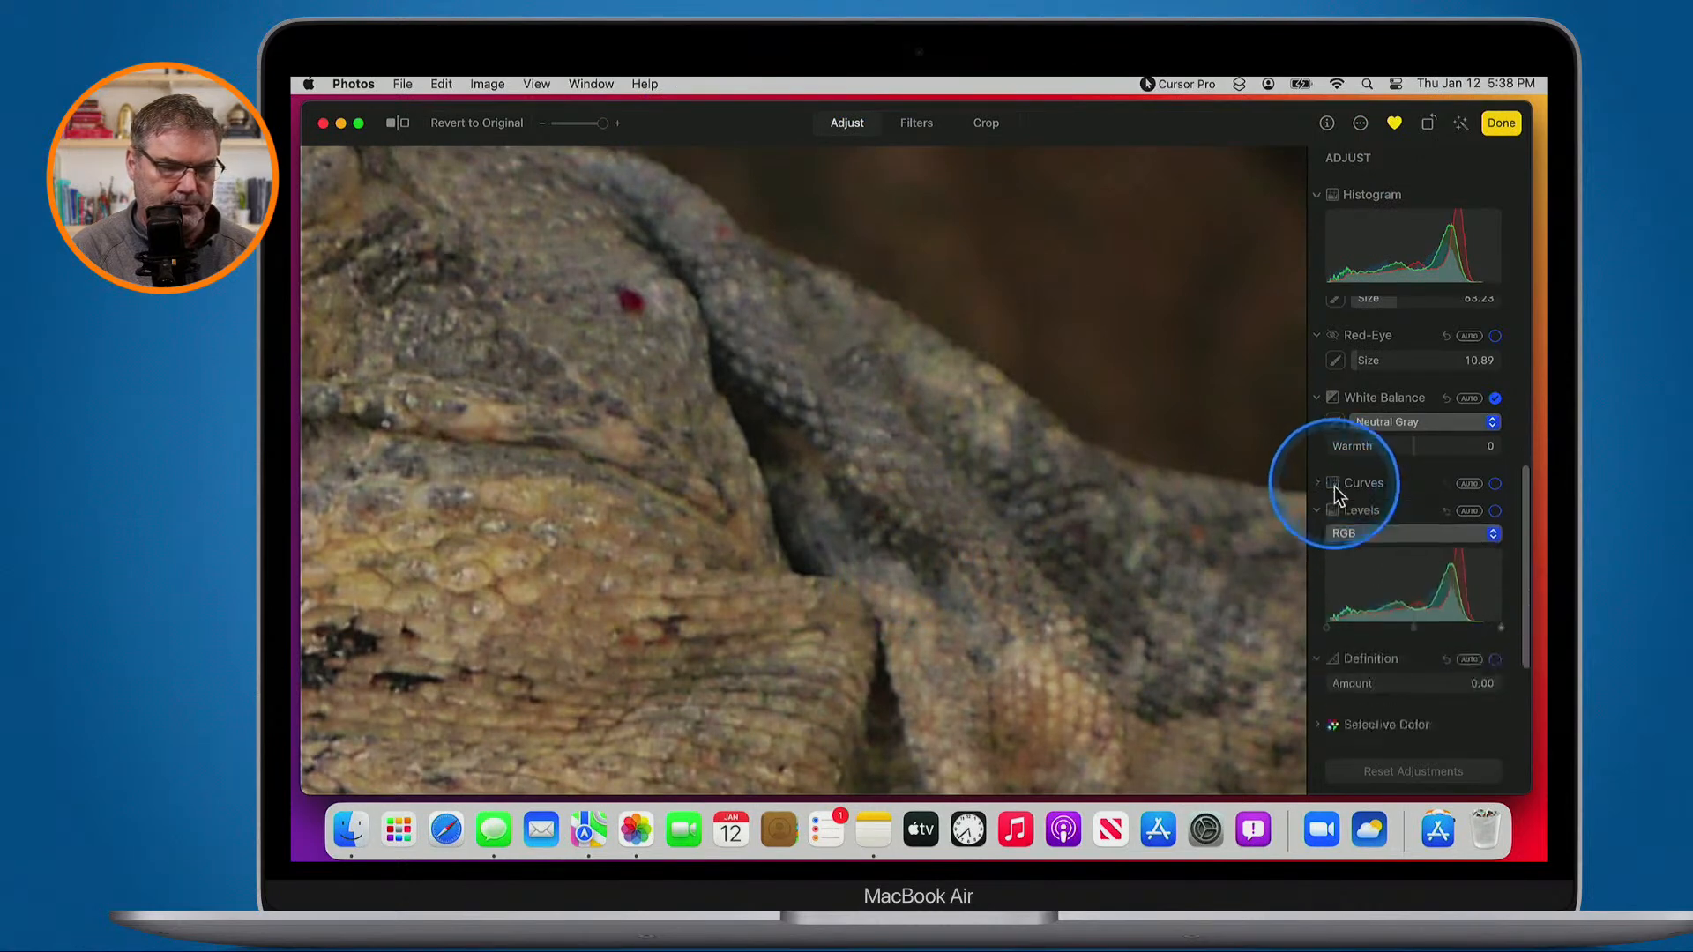
Turn off the white balance adjustment and resample neutral gray from the lizard's skin just below the red spot
left_click(1333, 423)
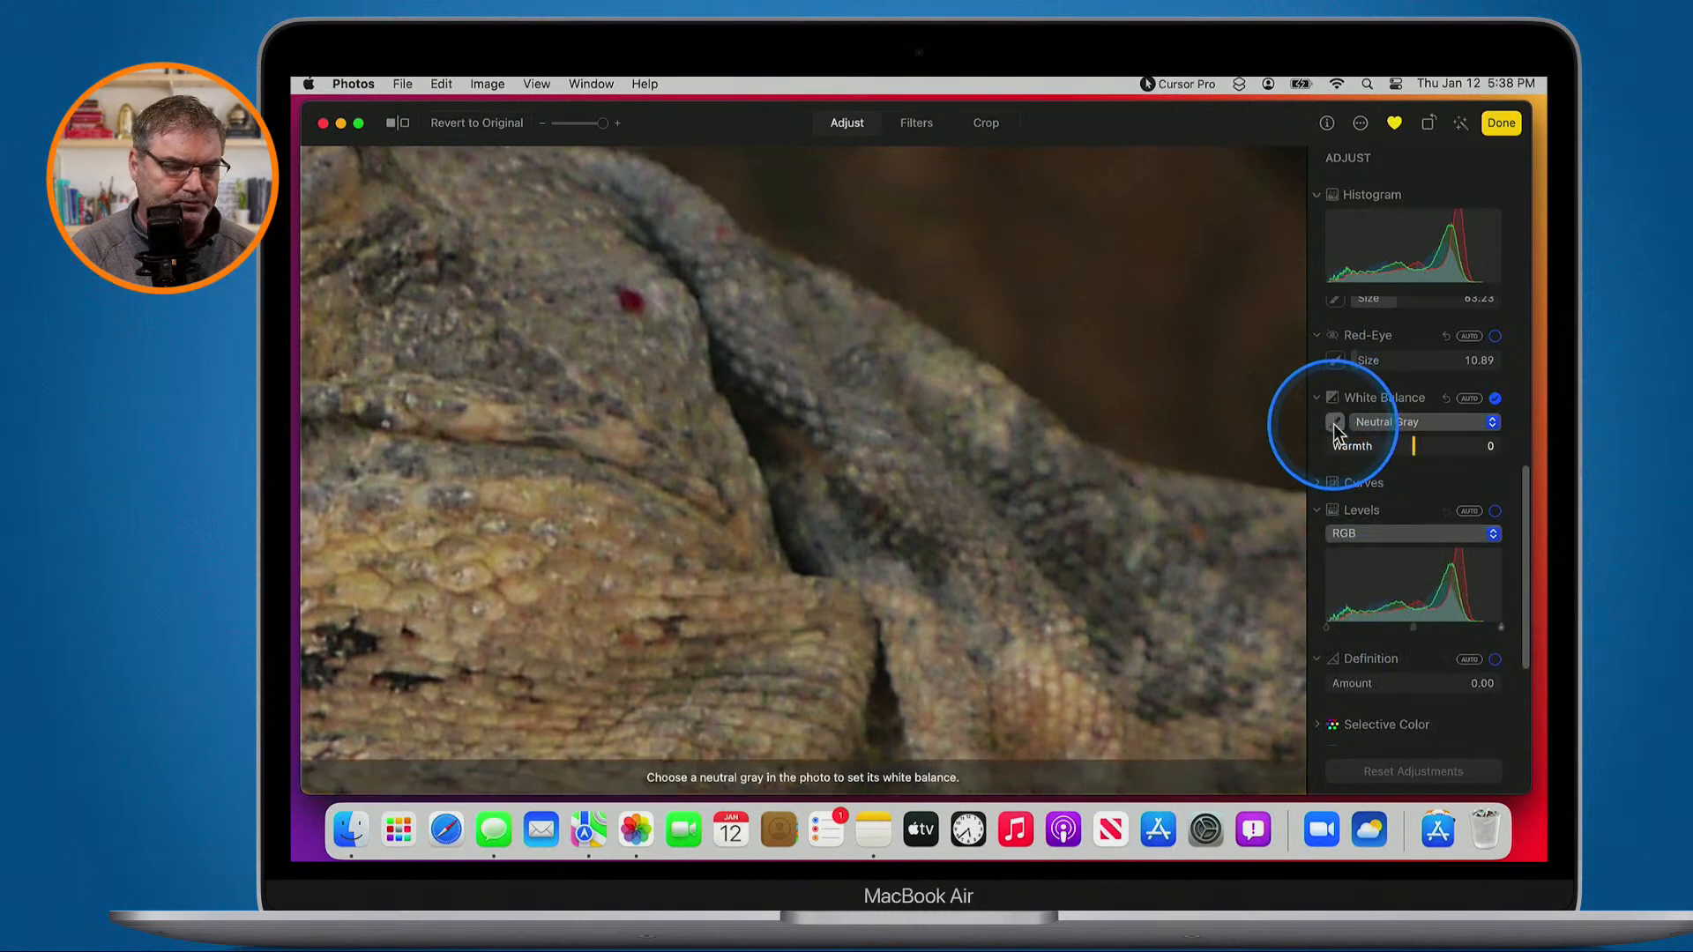
left_click(1495, 400)
left_click(1495, 400)
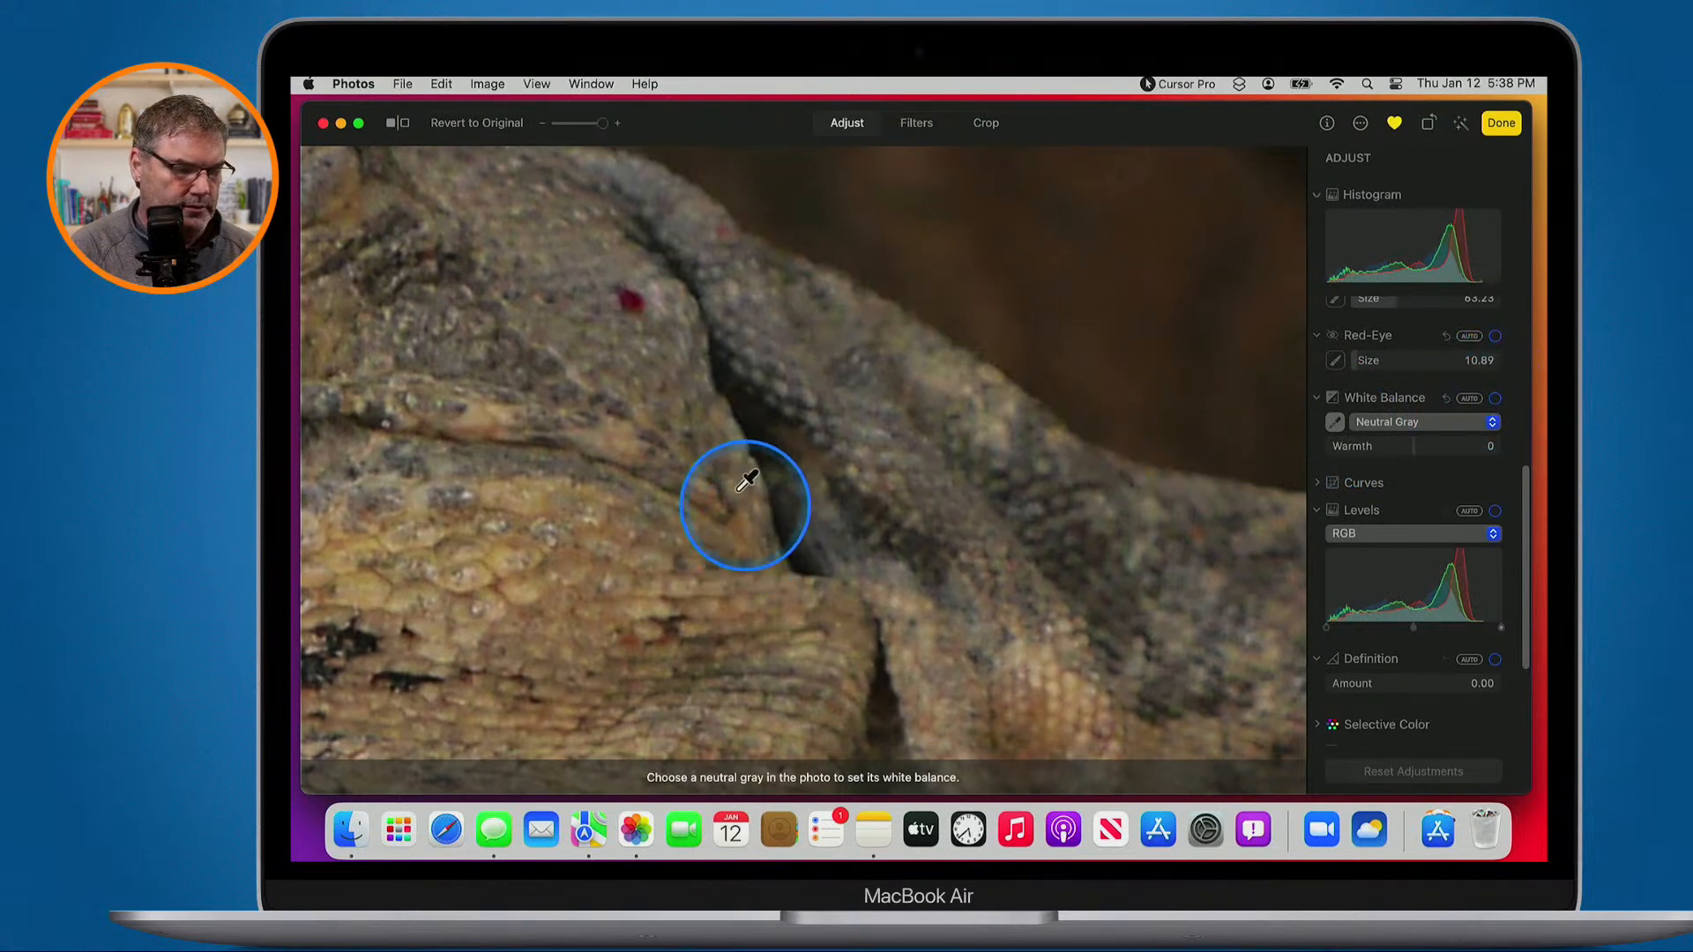
left_click(545, 357)
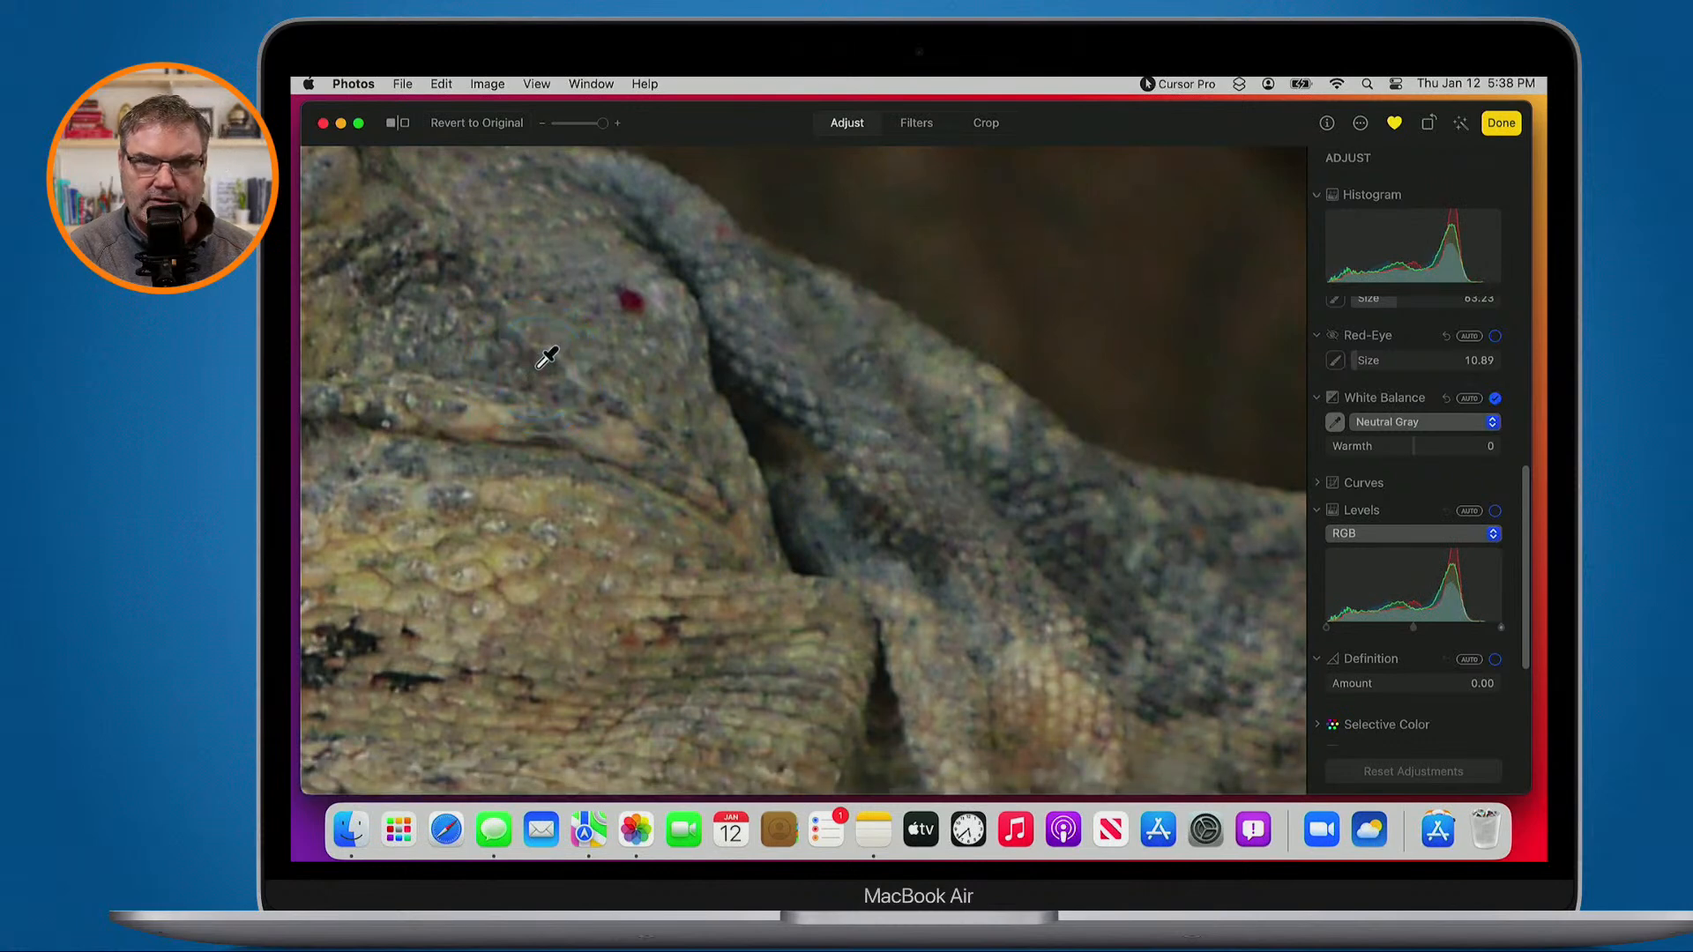
key("Escape")
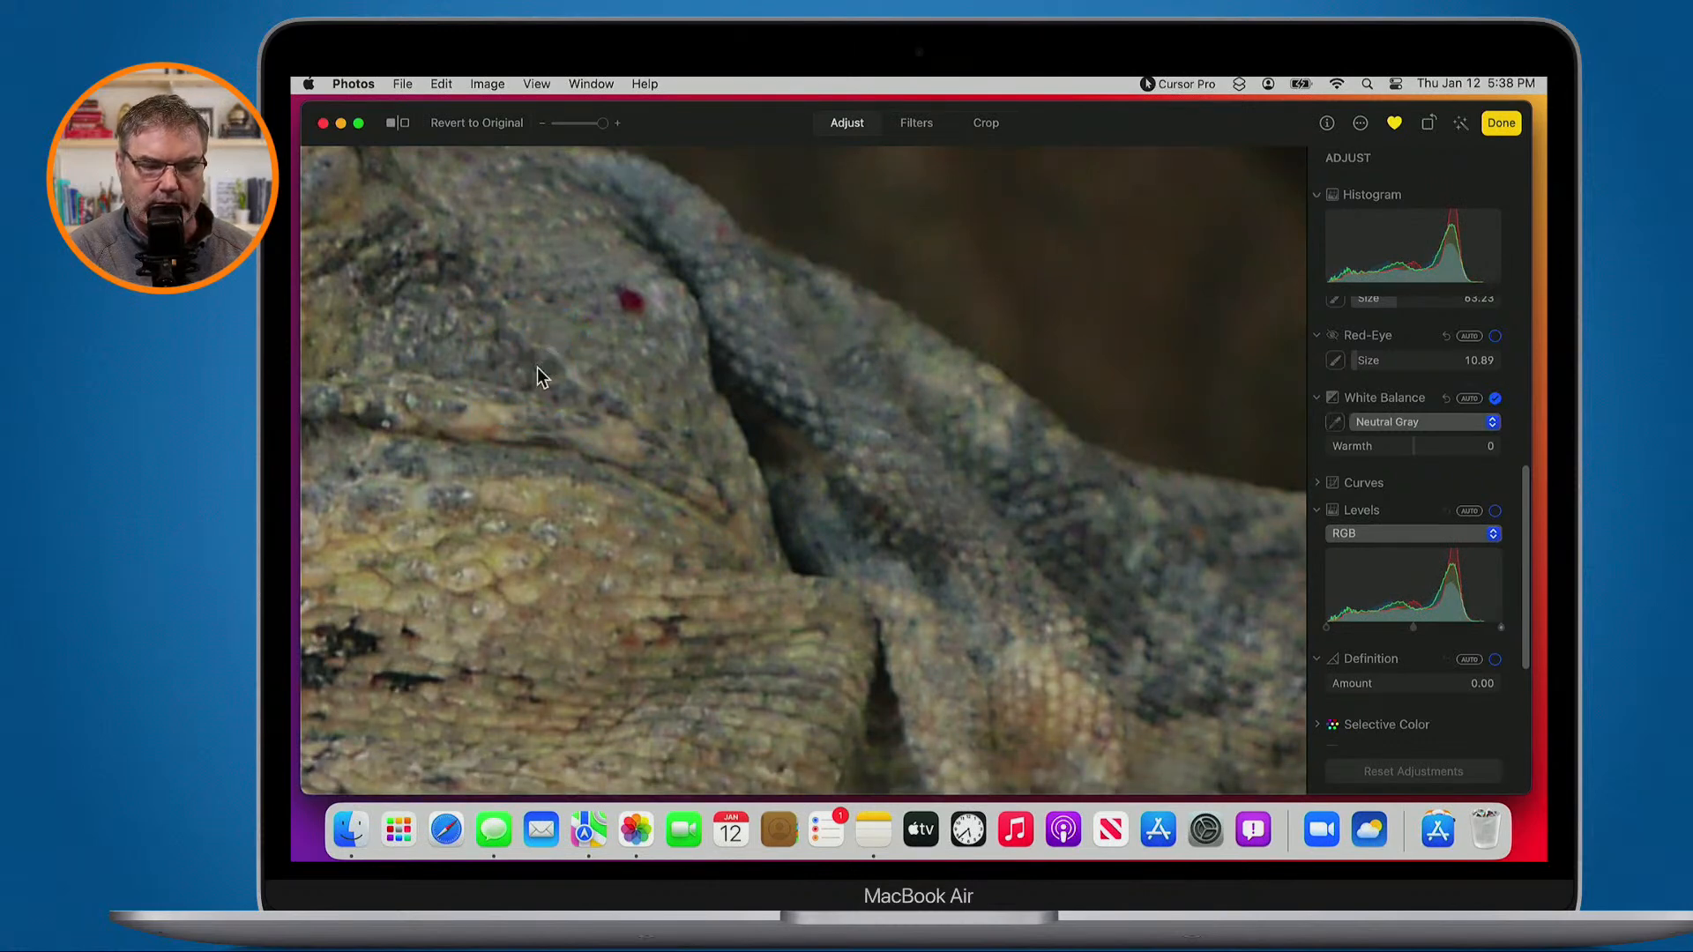
Try a neutral gray sample from the yellowish scales on the lizard's cheek and check its effect on the photo
left_click(1336, 421)
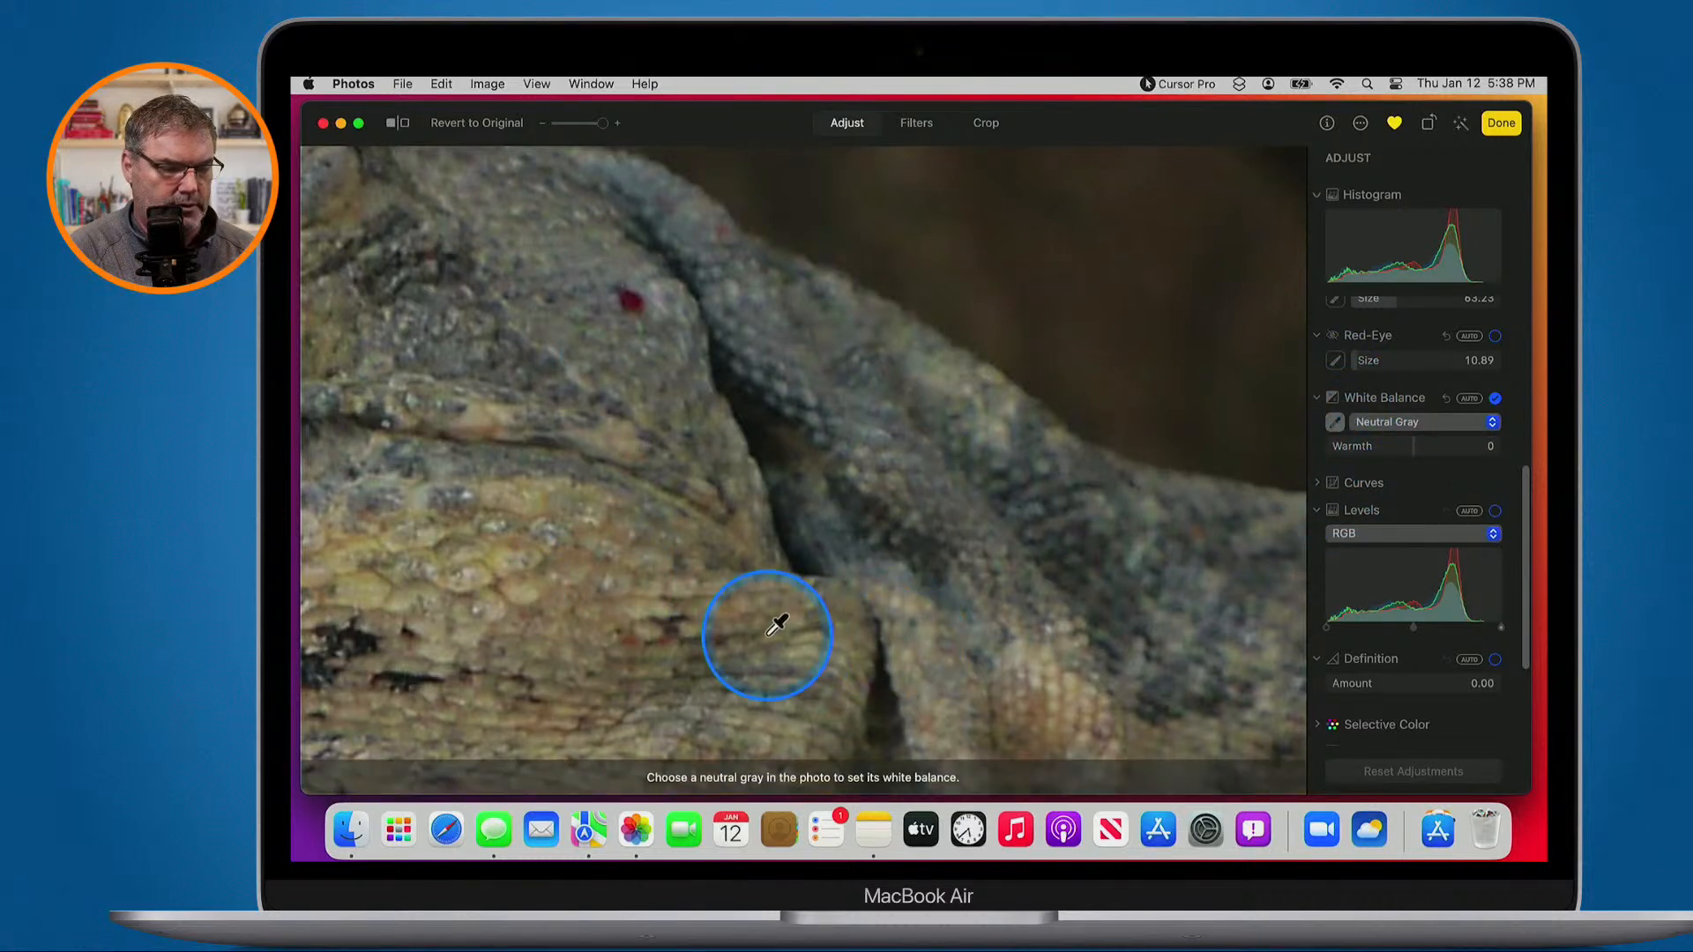
left_click(520, 593)
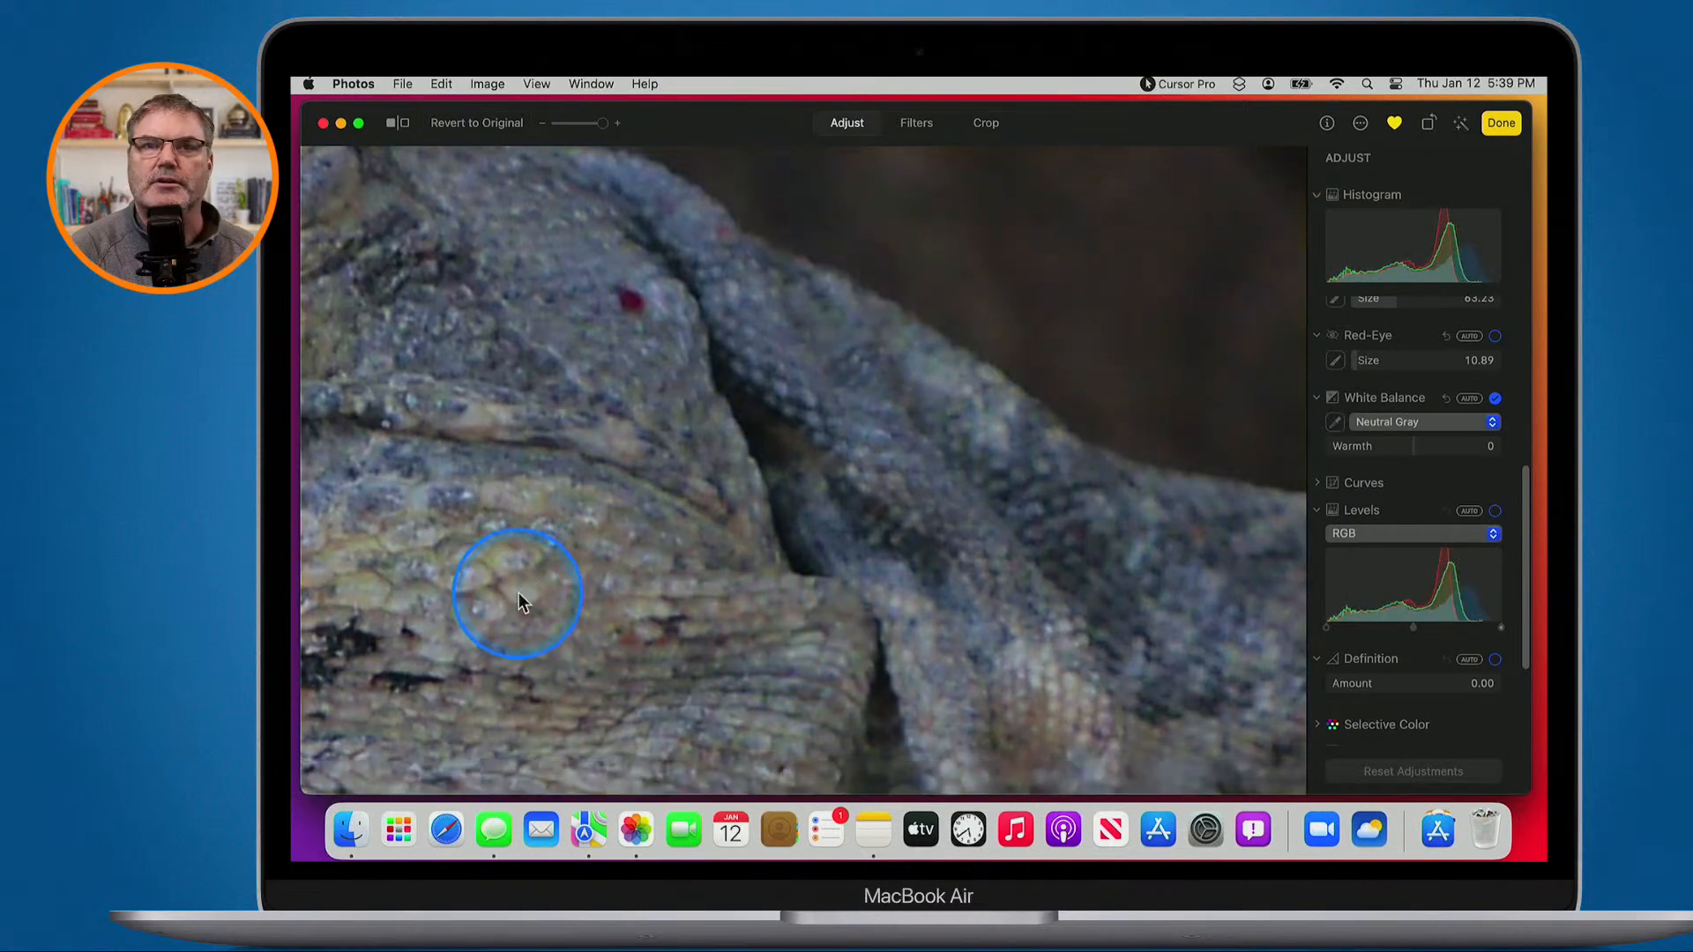
scroll(518, 593, "down", 5)
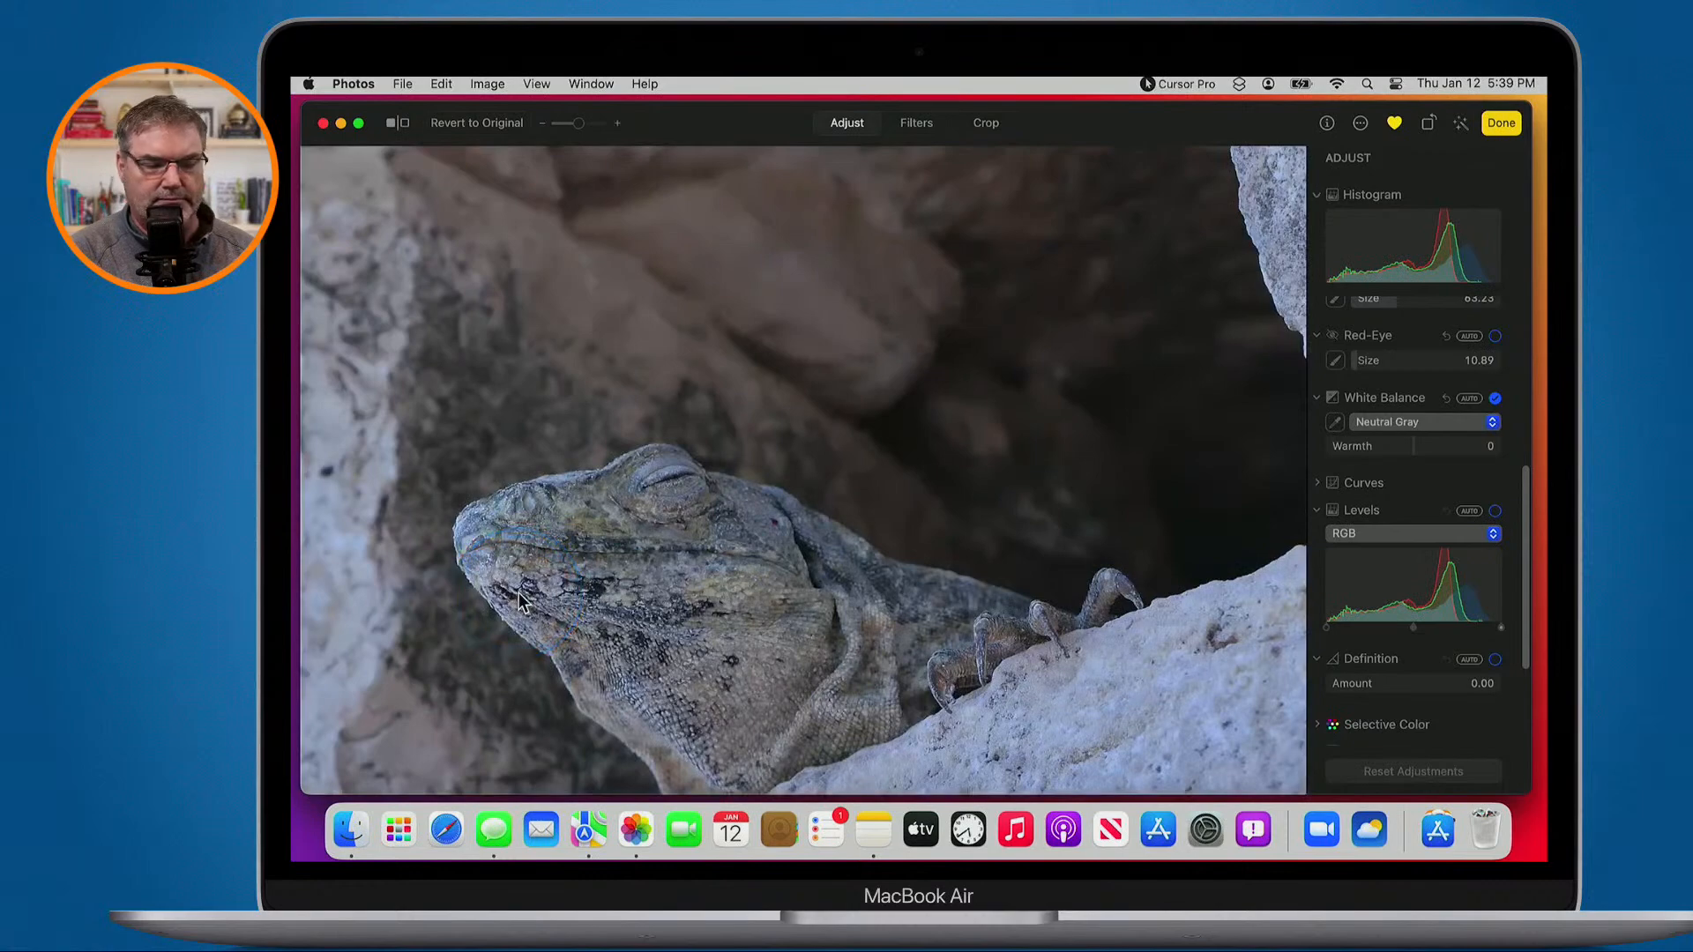
Set the white balance by sampling neutral gray from the skin beside the nostril on the lizard's snout
scroll(519, 593, "up", 5)
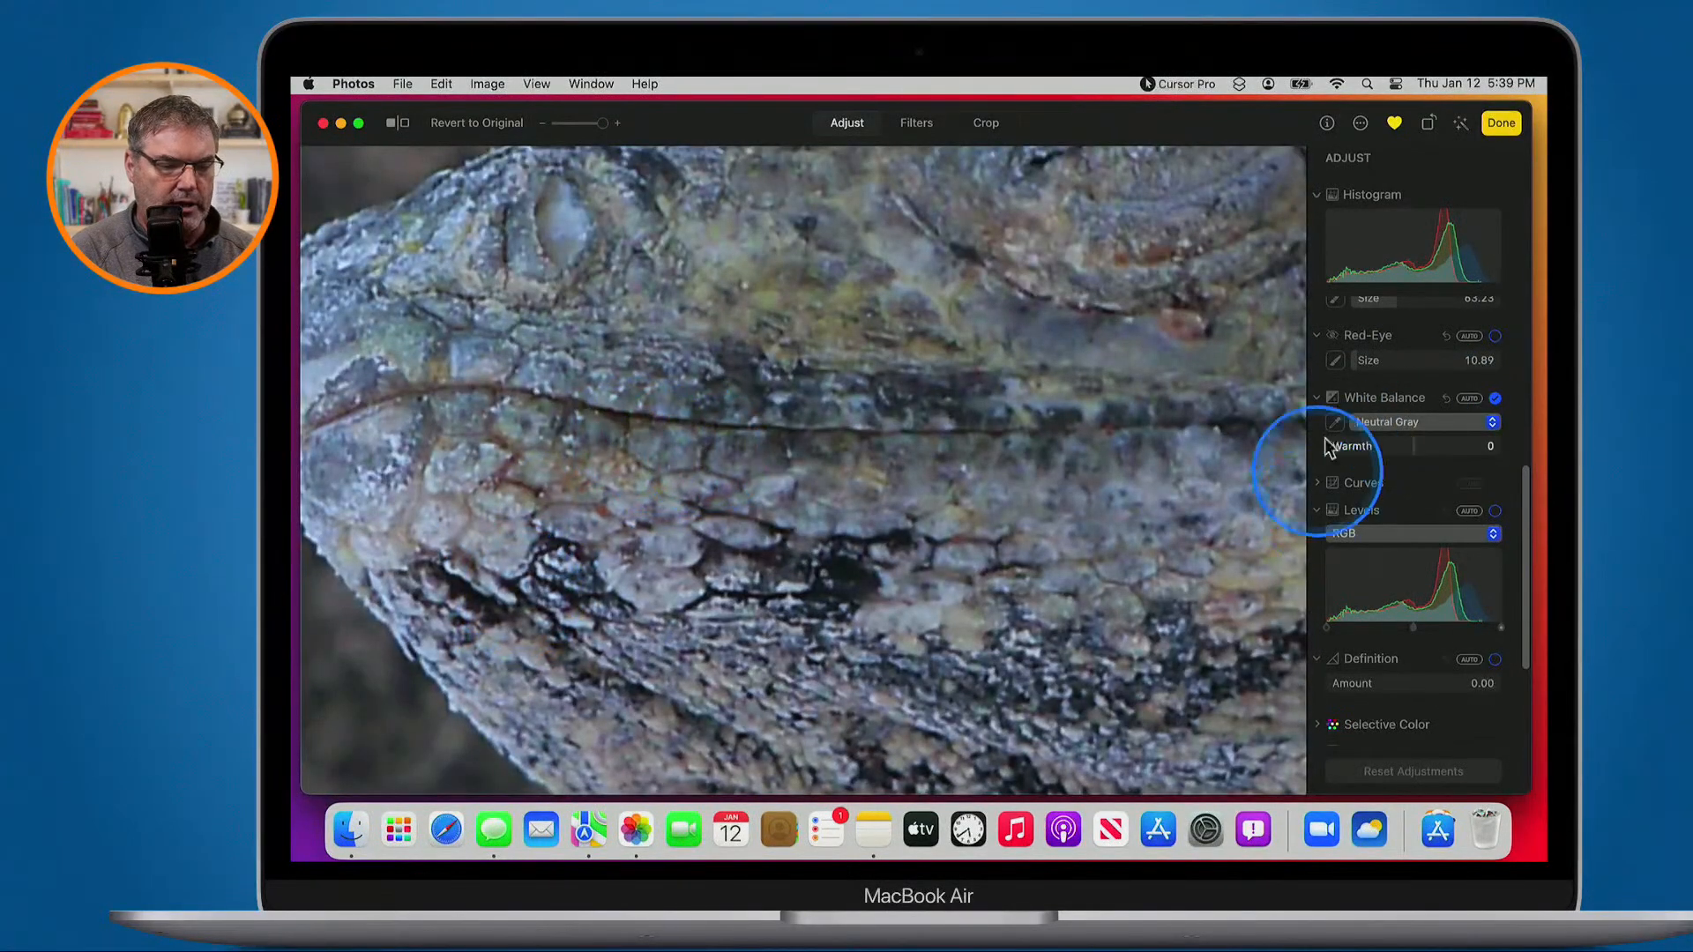
left_click(1336, 360)
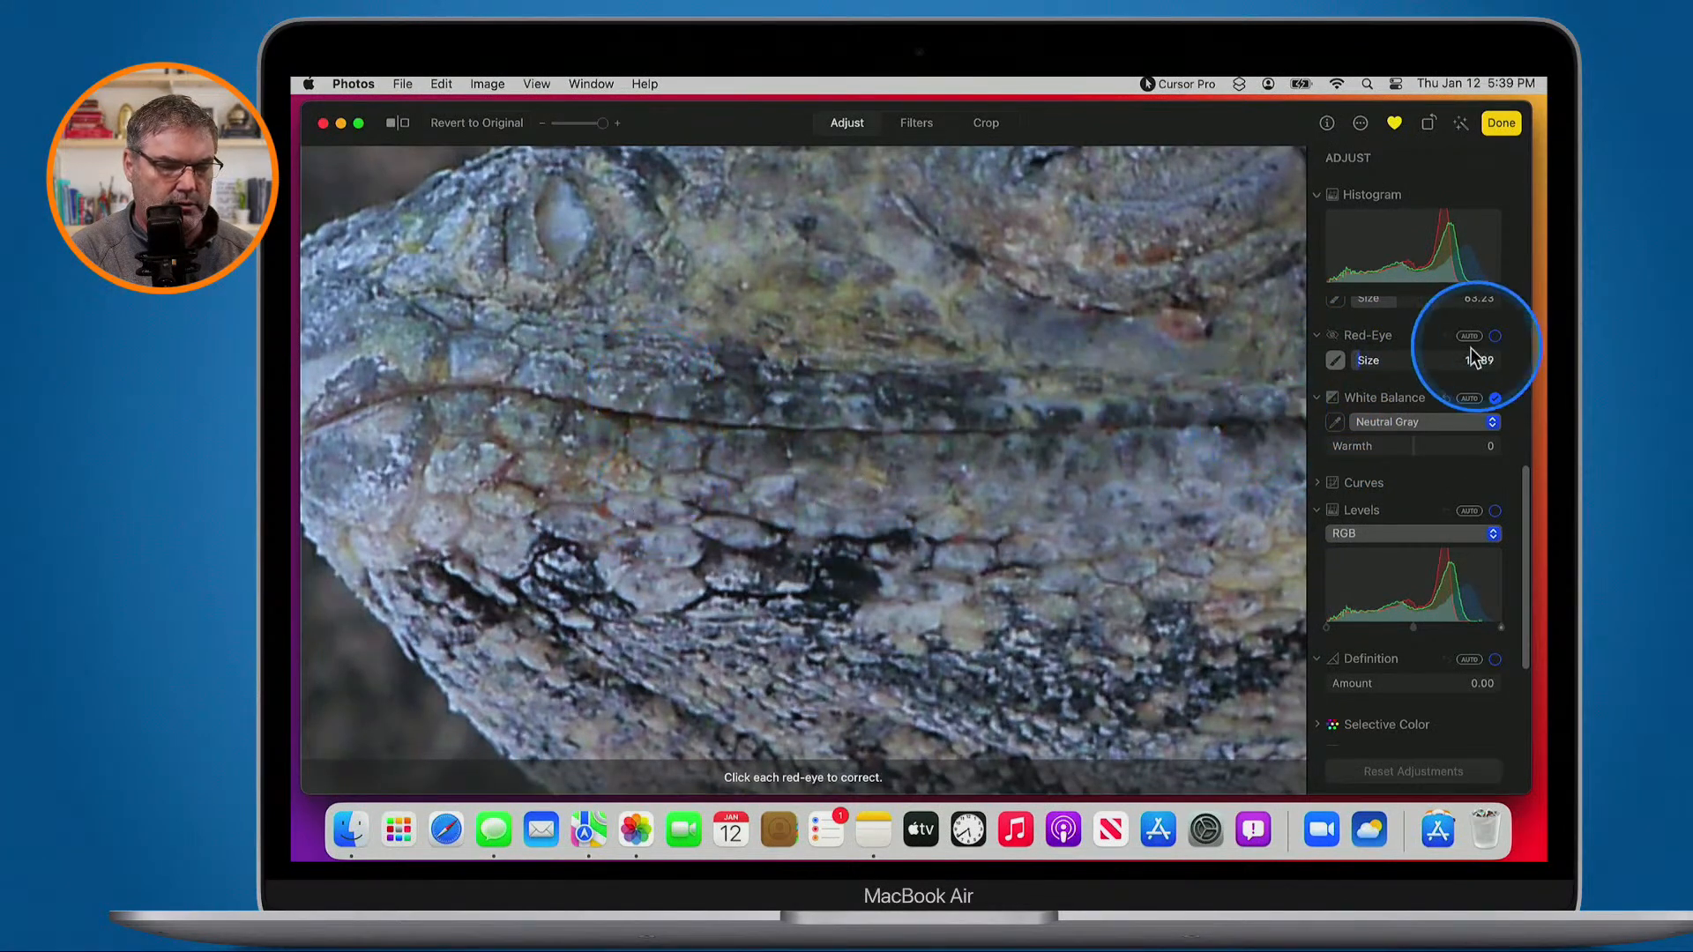
left_click(1334, 423)
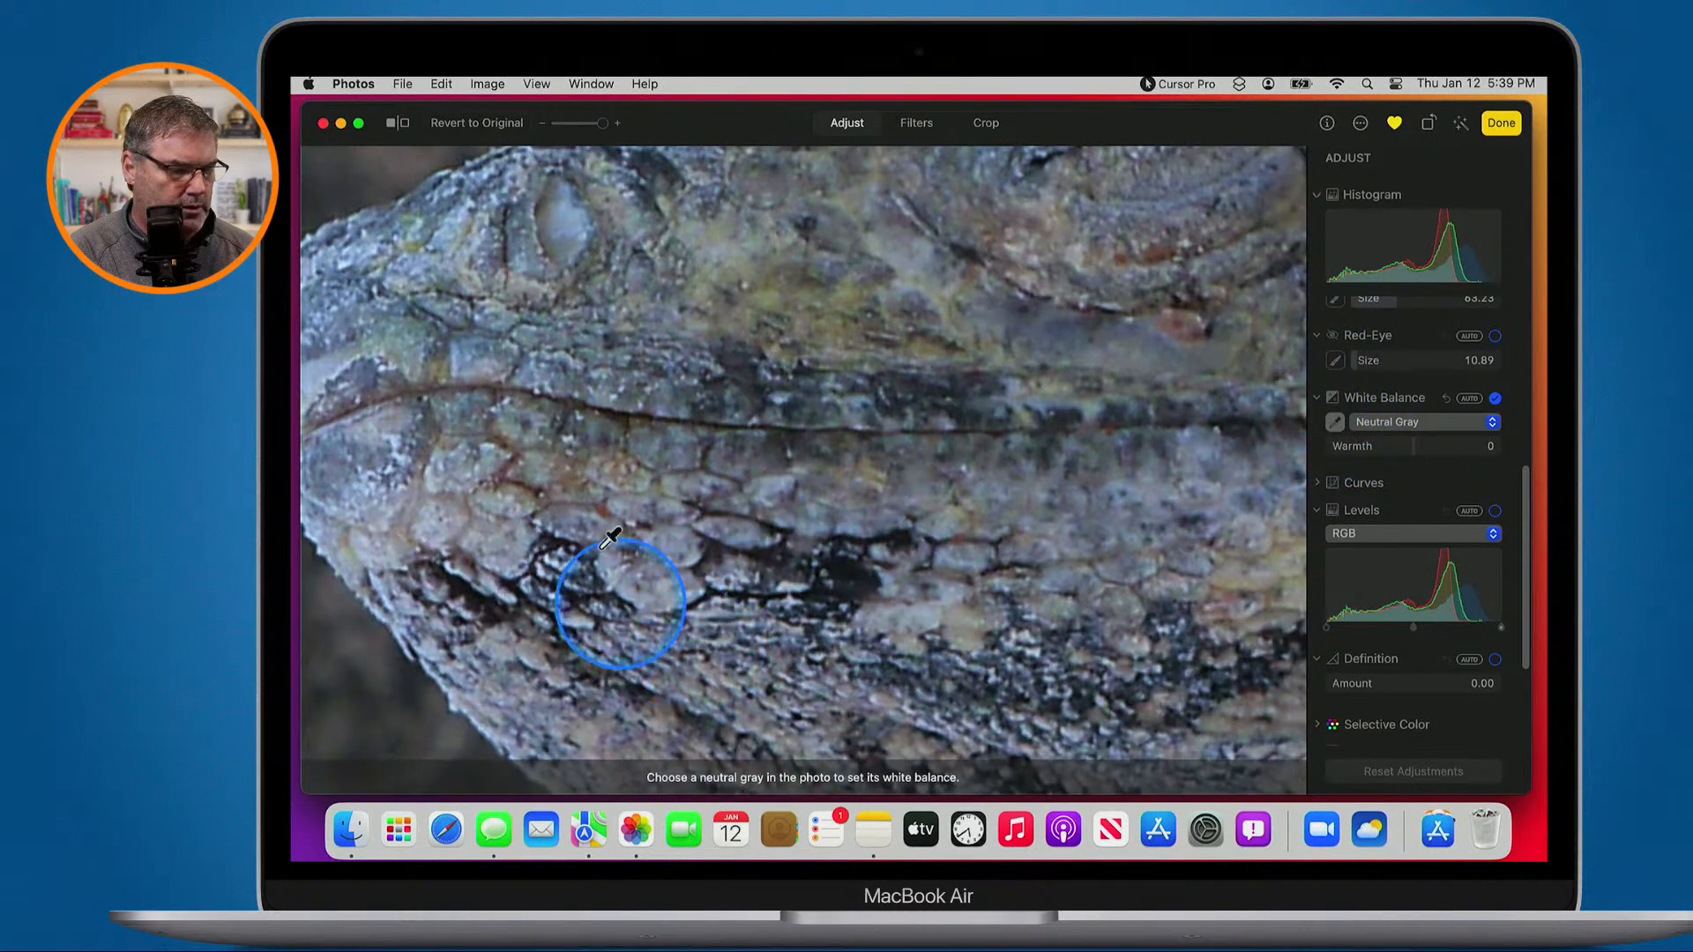
left_click(540, 270)
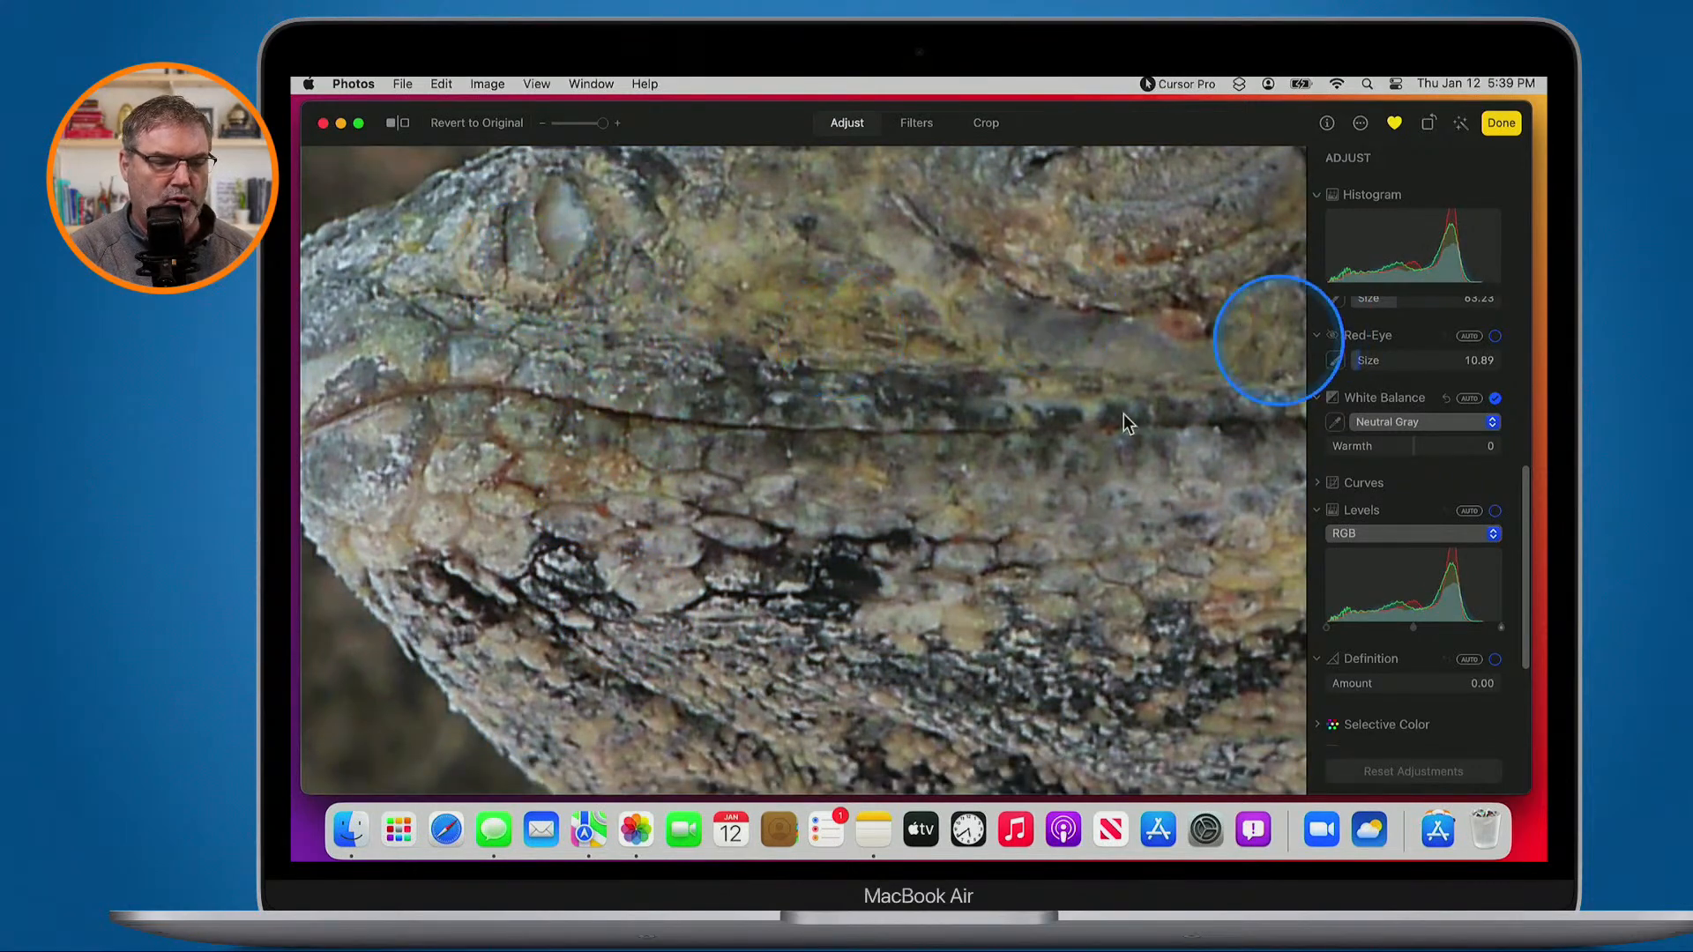
Examine the Saturation, Vibrance and Cast settings of the Color adjustment
scroll(906, 509, "down", 5)
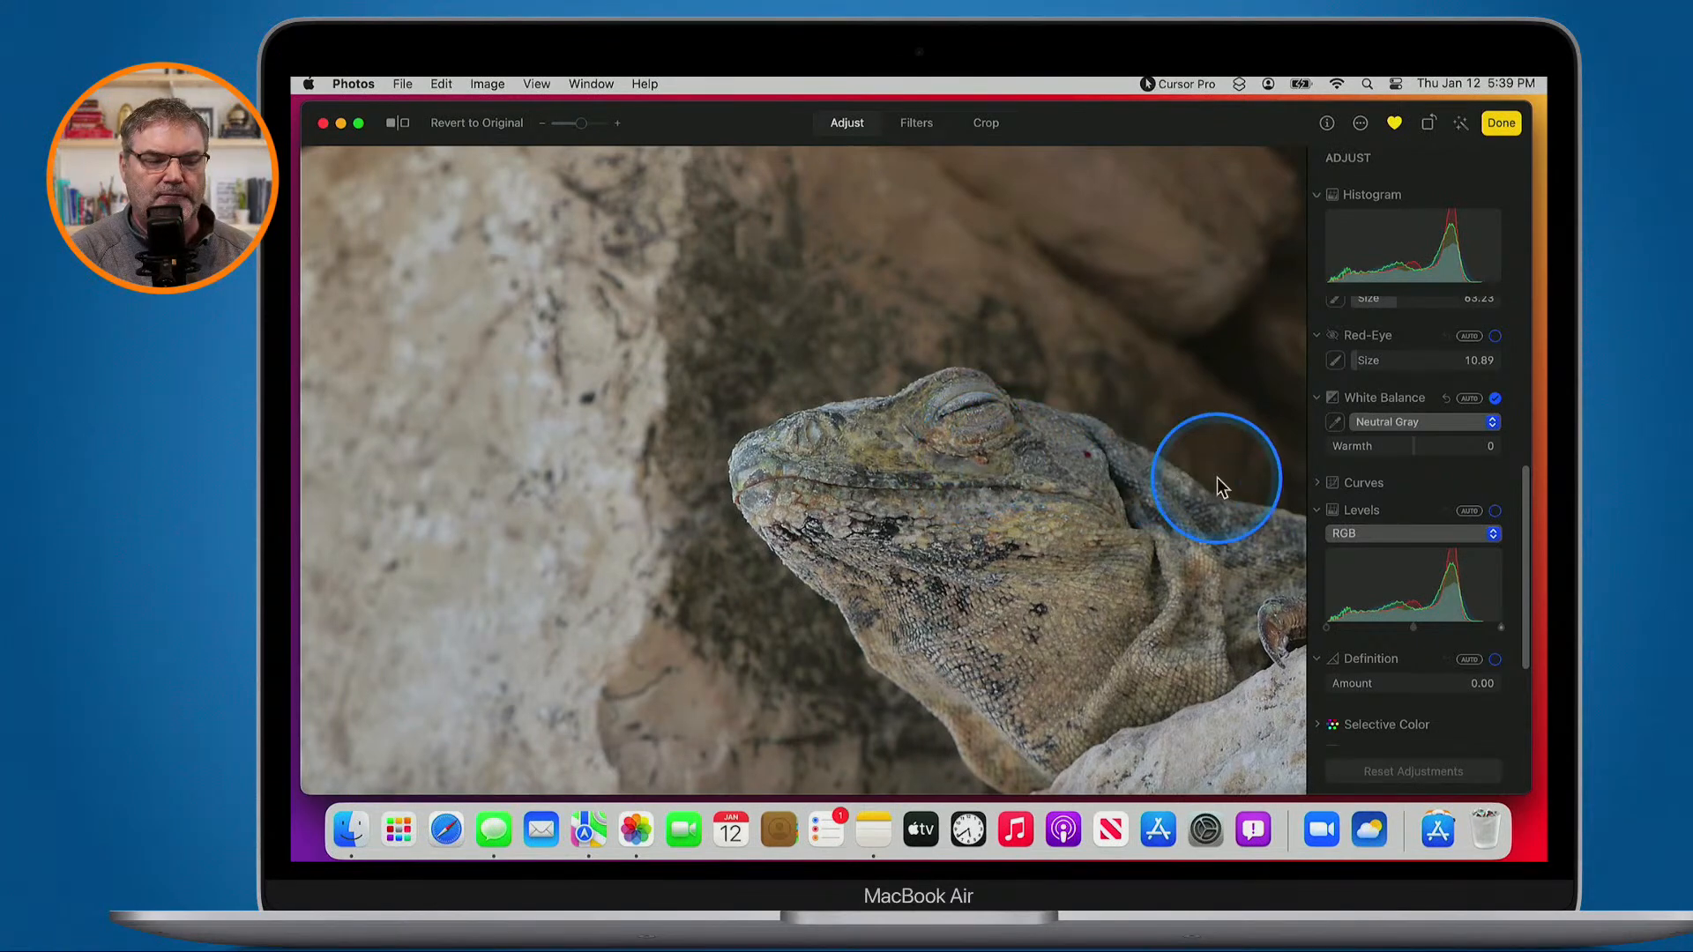
scroll(1401, 484, "up", 5)
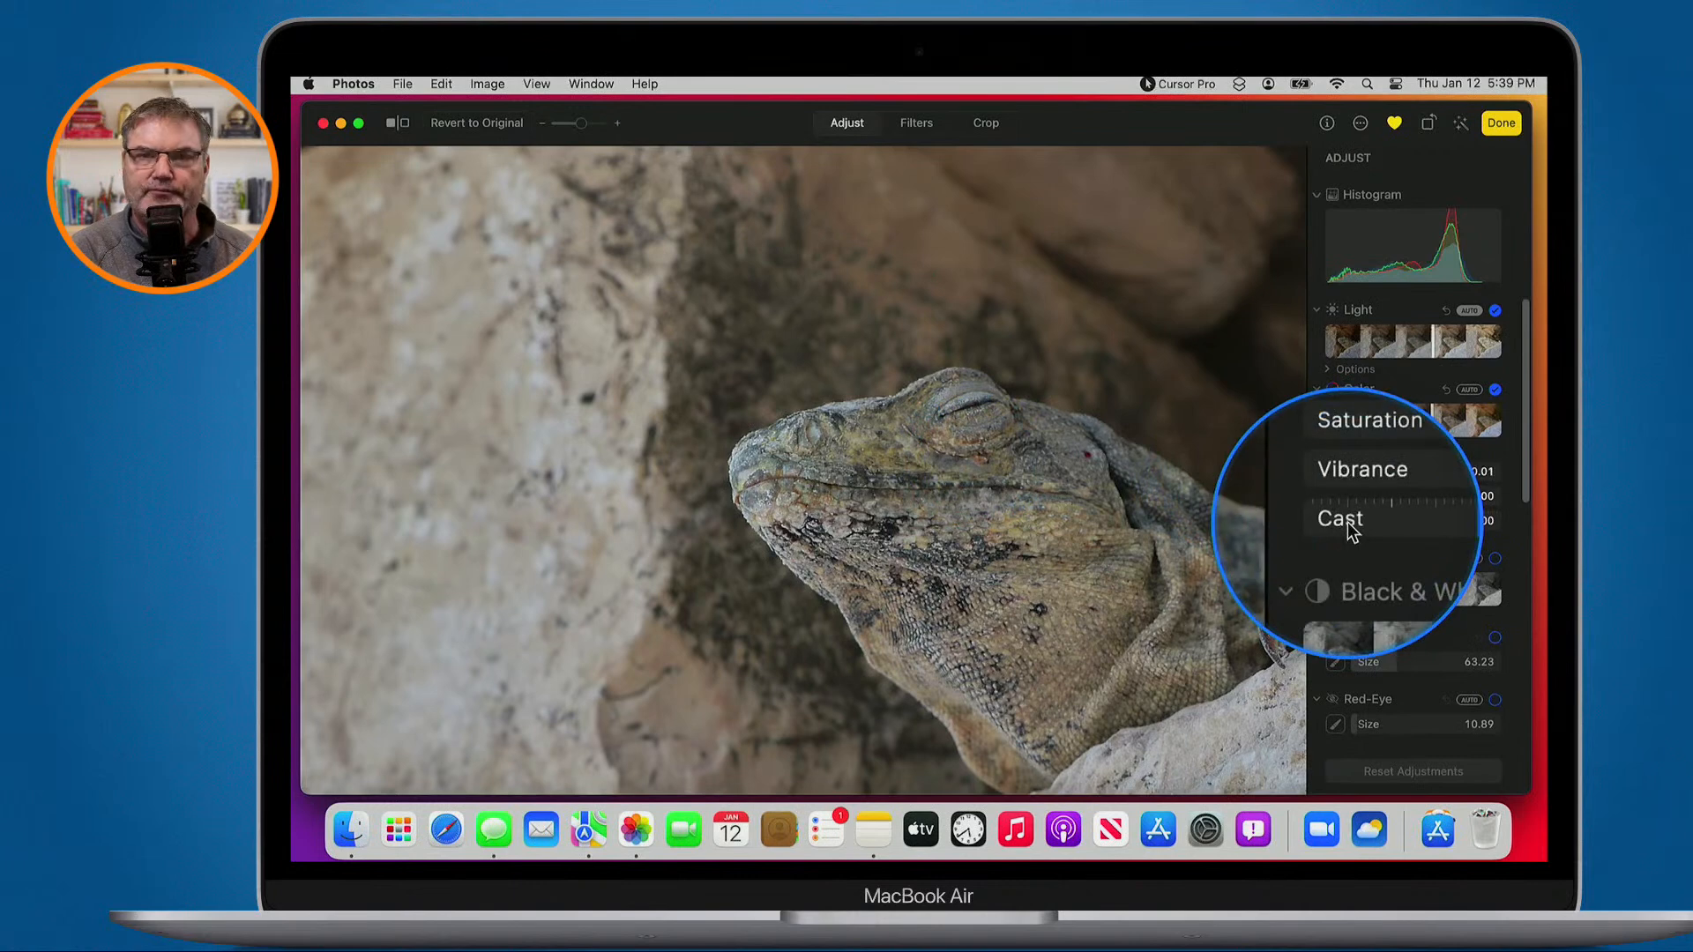
mouse_move(1418, 529)
left_mouse_down()
mouse_move(1373, 538)
mouse_move(1471, 527)
mouse_move(1368, 529)
mouse_move(1418, 528)
left_mouse_up()
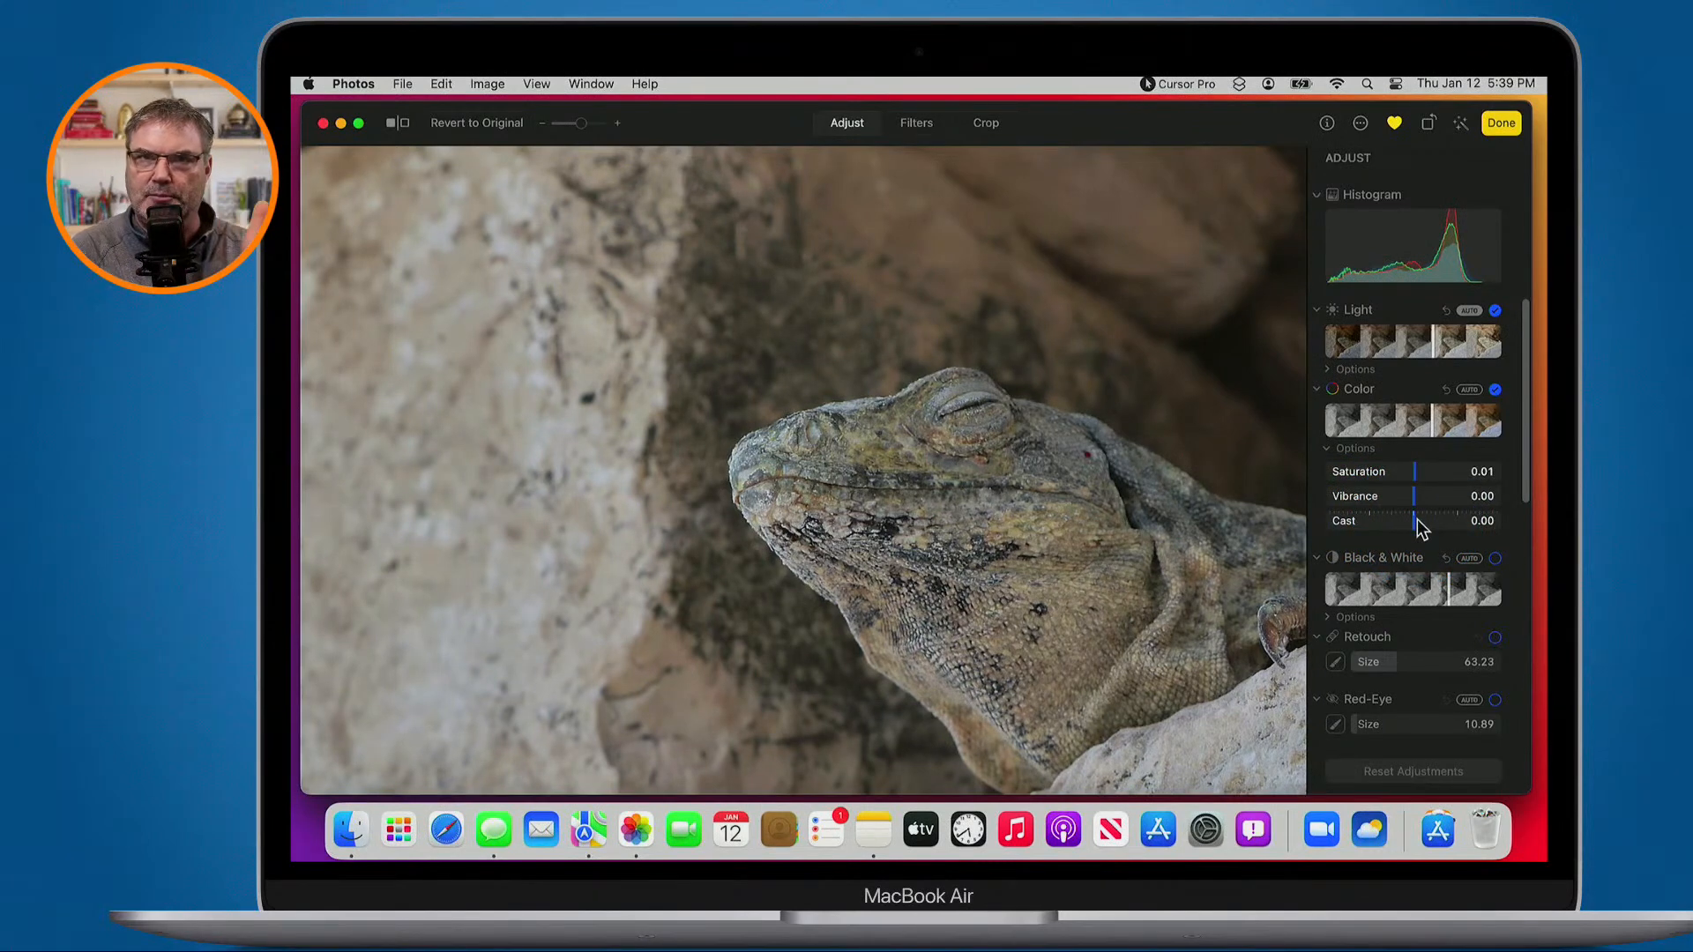
Resample neutral gray on the photo for the white balance and expand the Curves adjustment
scroll(1416, 521, "down", 10)
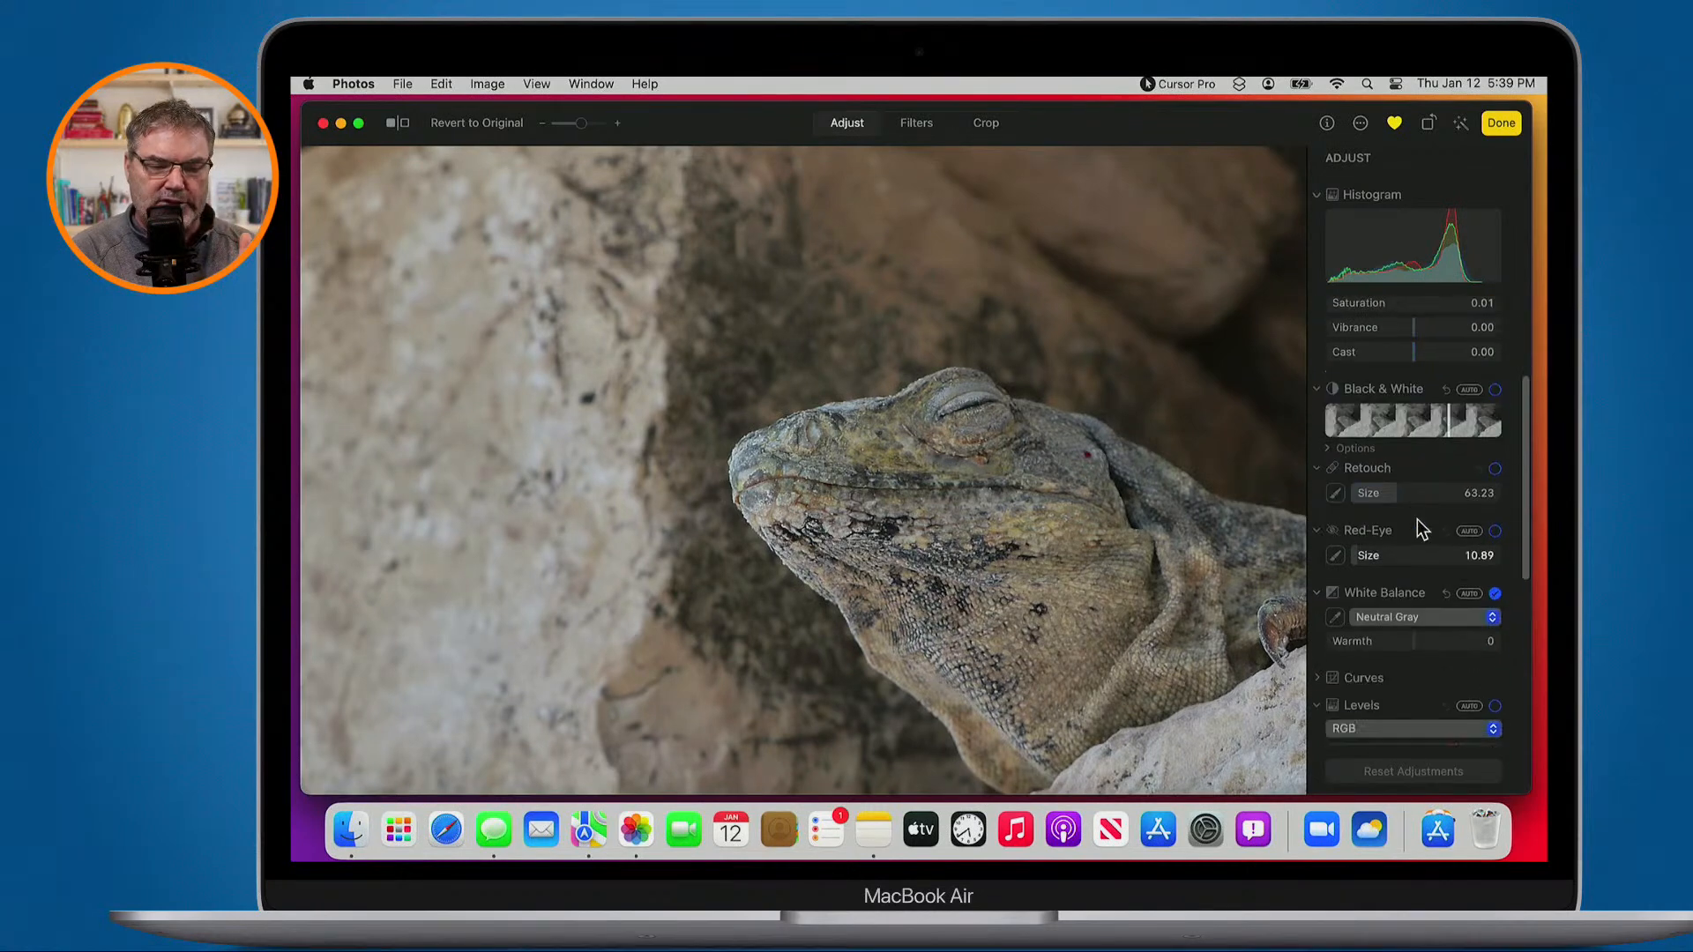
left_click(1395, 436)
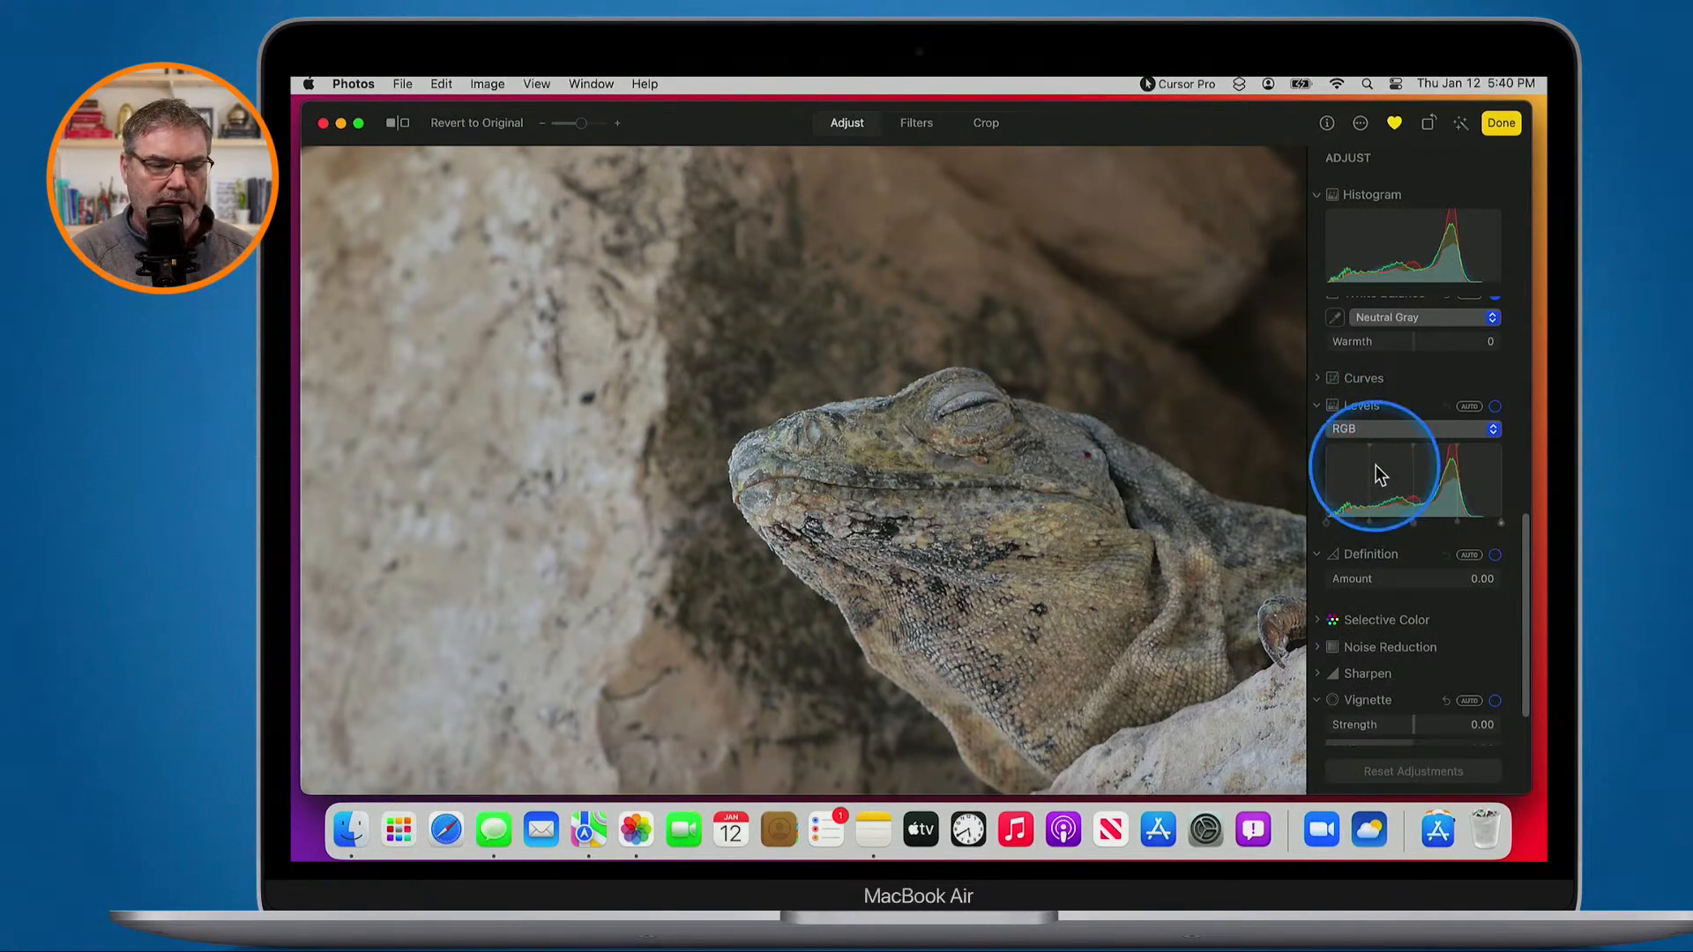
left_click(1337, 318)
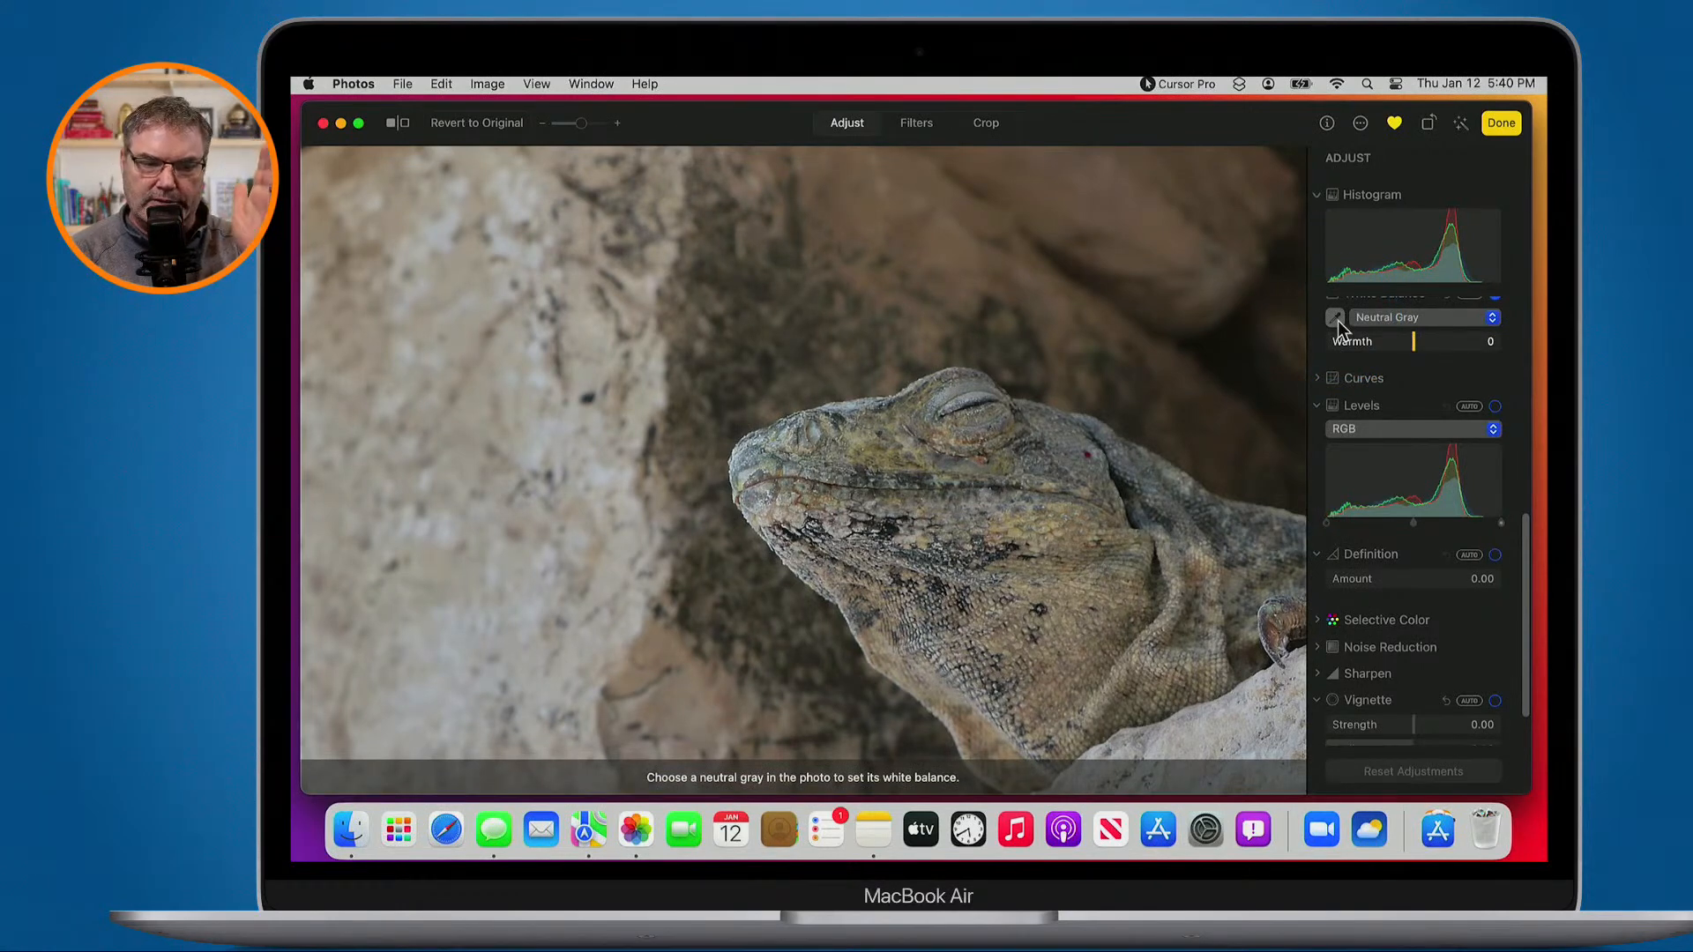
left_click(1316, 379)
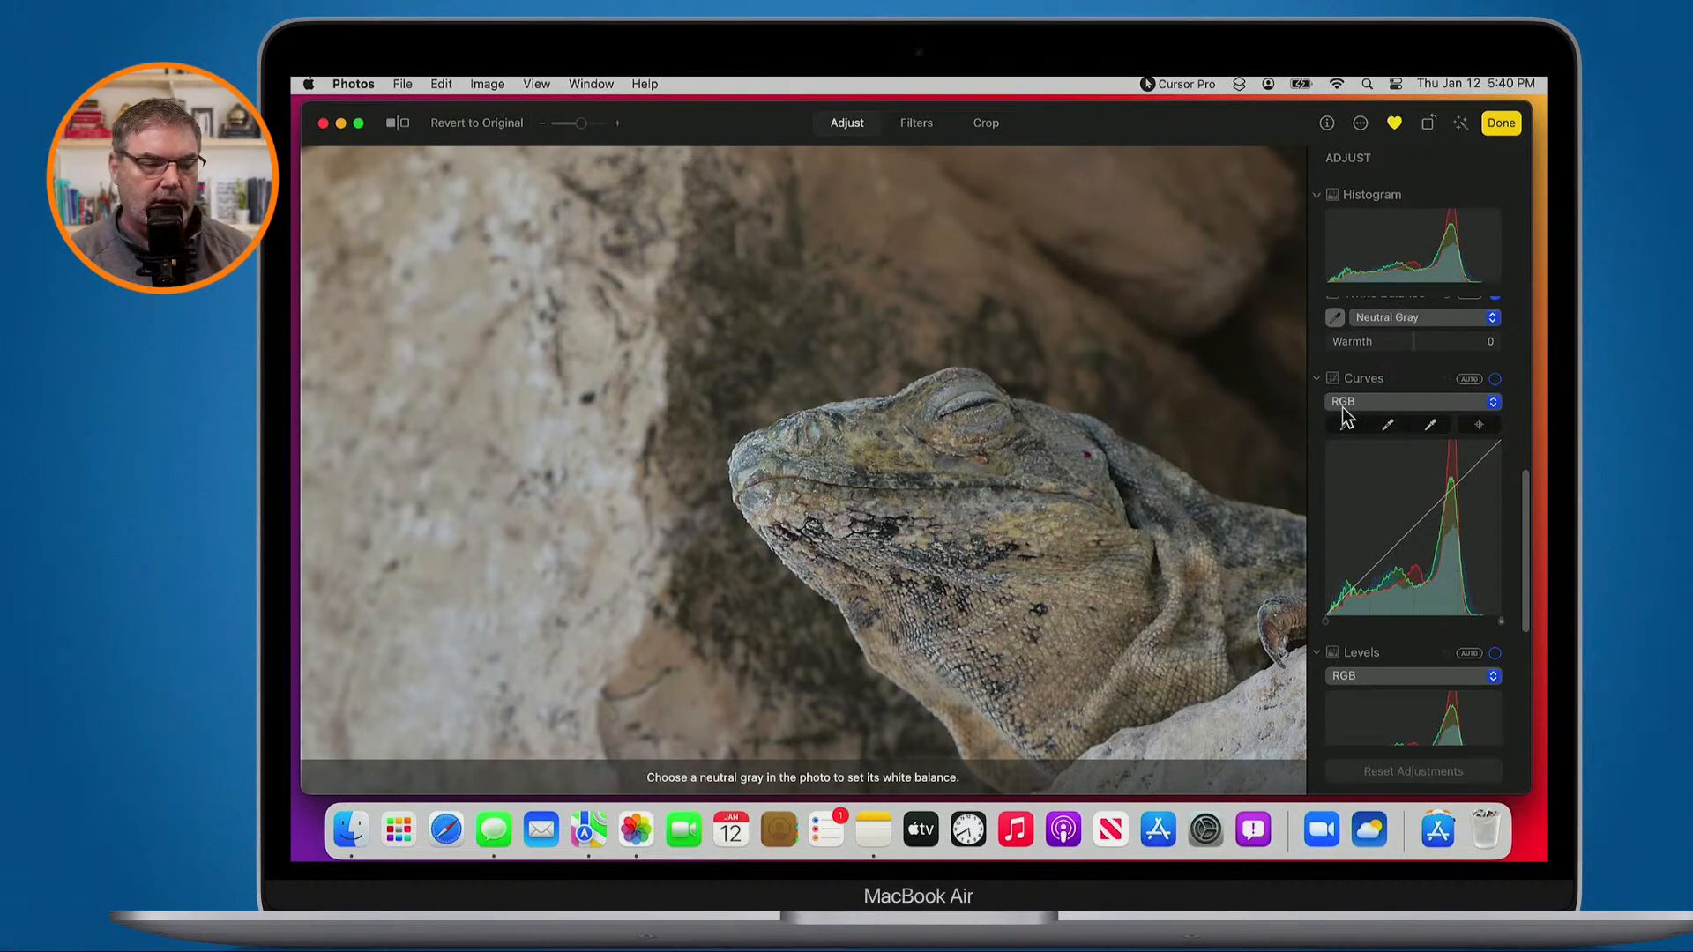
scroll(1343, 410, "down", 2)
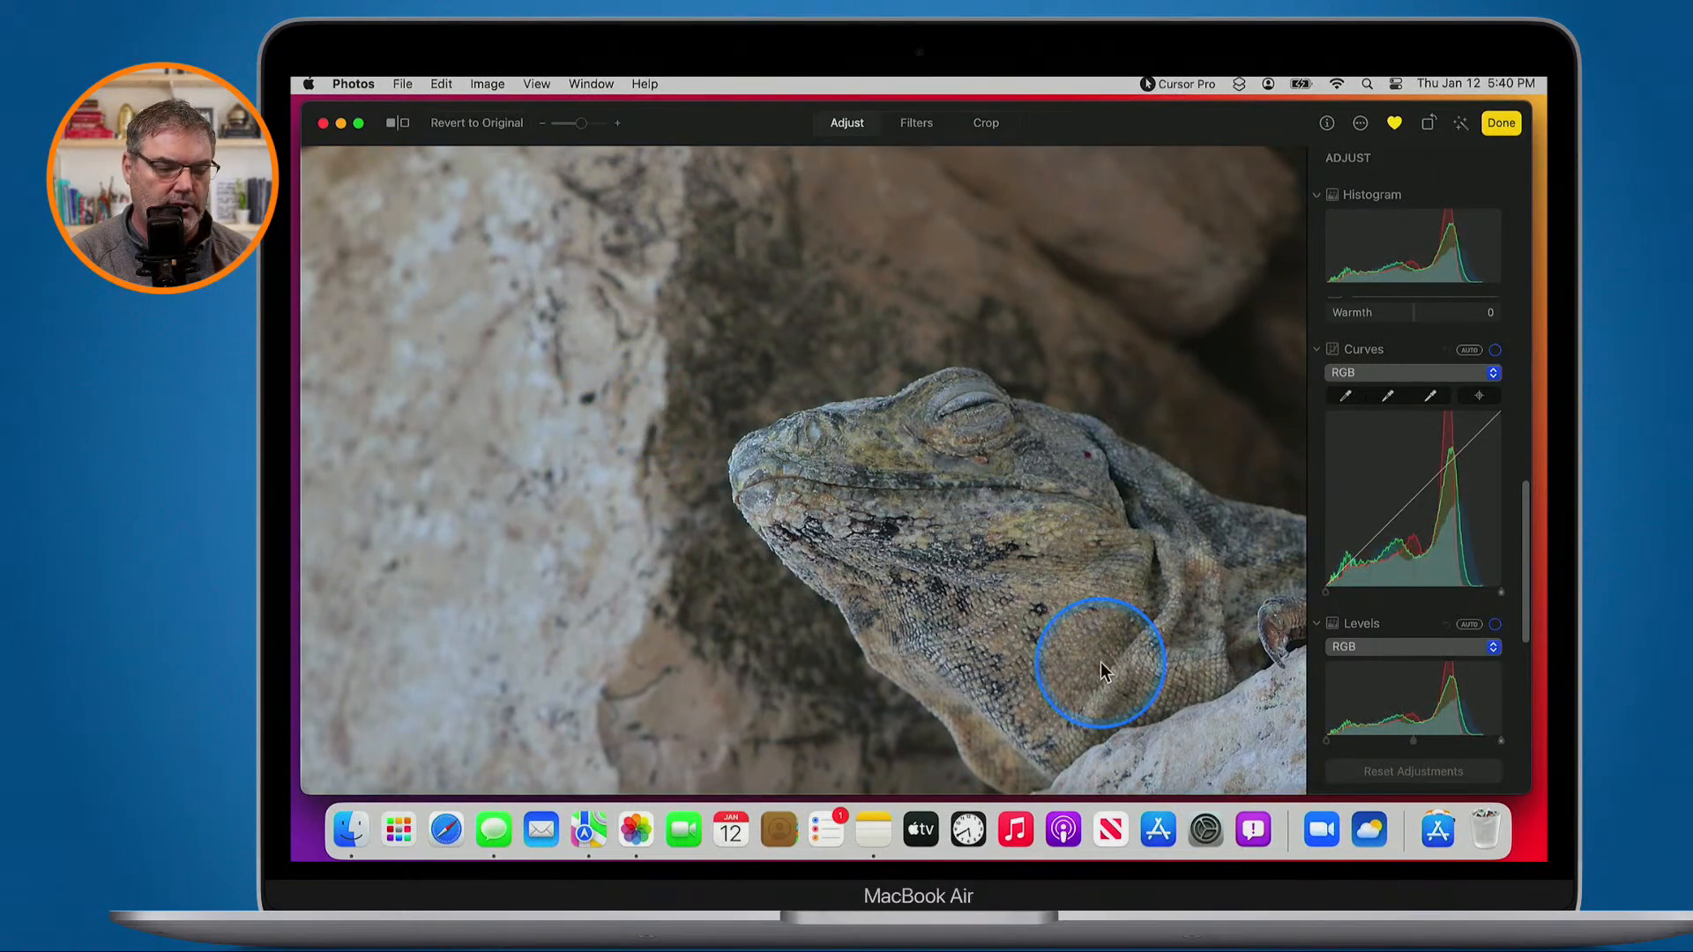
Add RGB curve points by sampling the skin on the lizard's neck and the rock edge just below it
left_click_drag(1183, 738, 1090, 666)
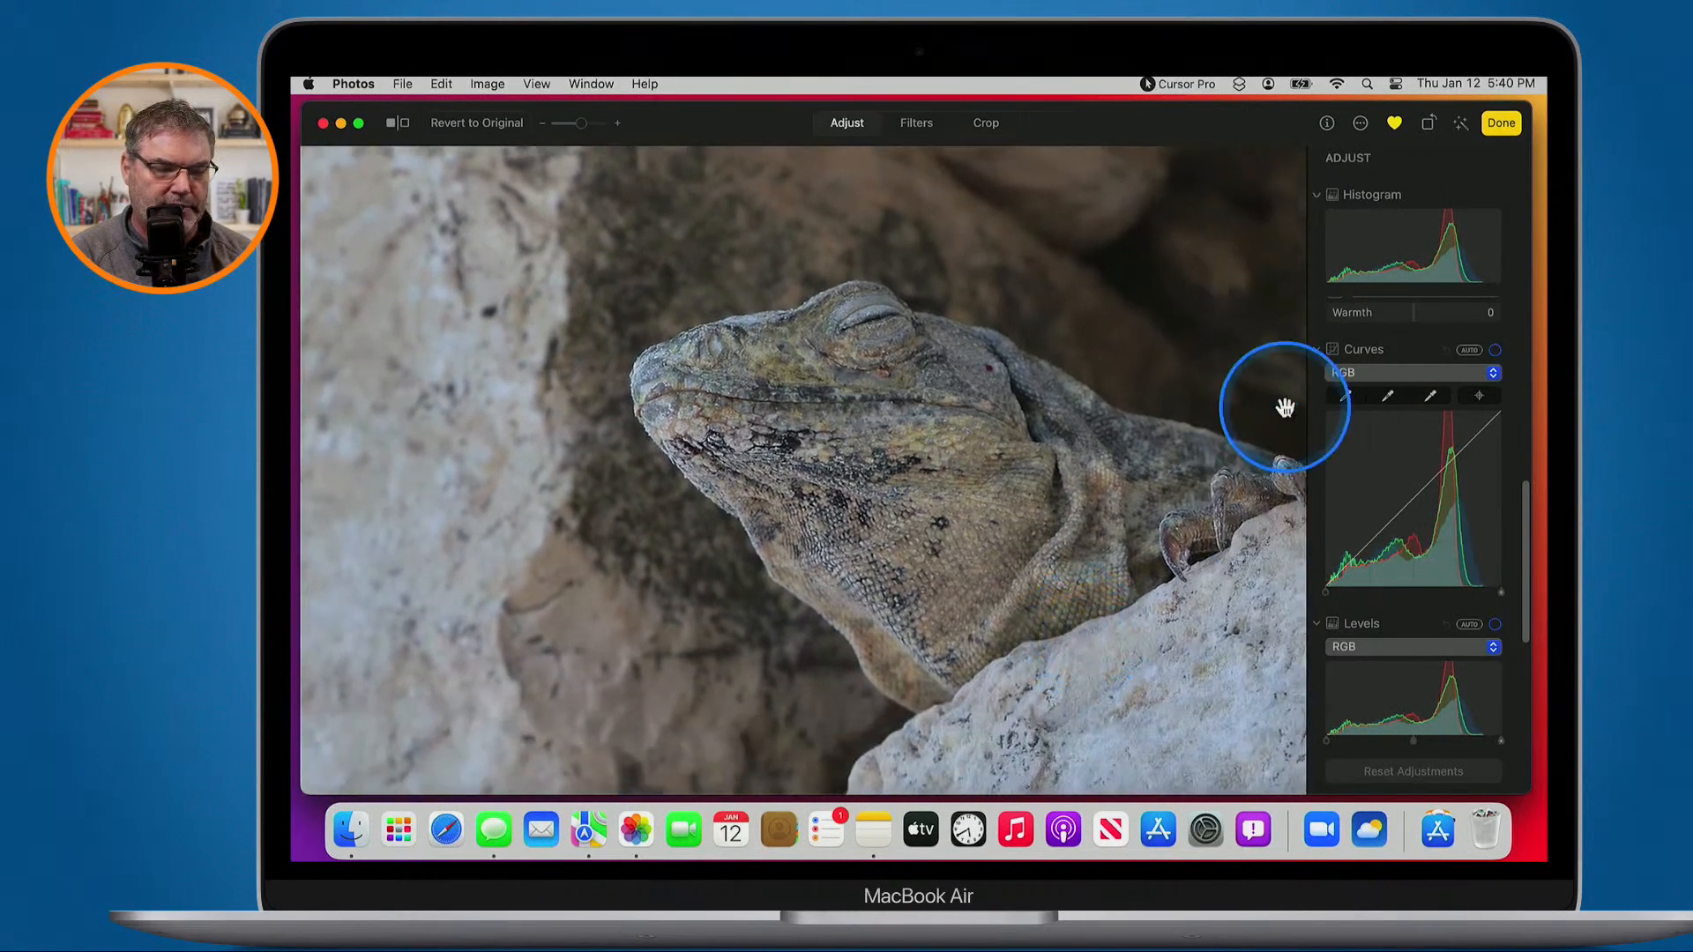
left_click(1481, 396)
left_click(1034, 540)
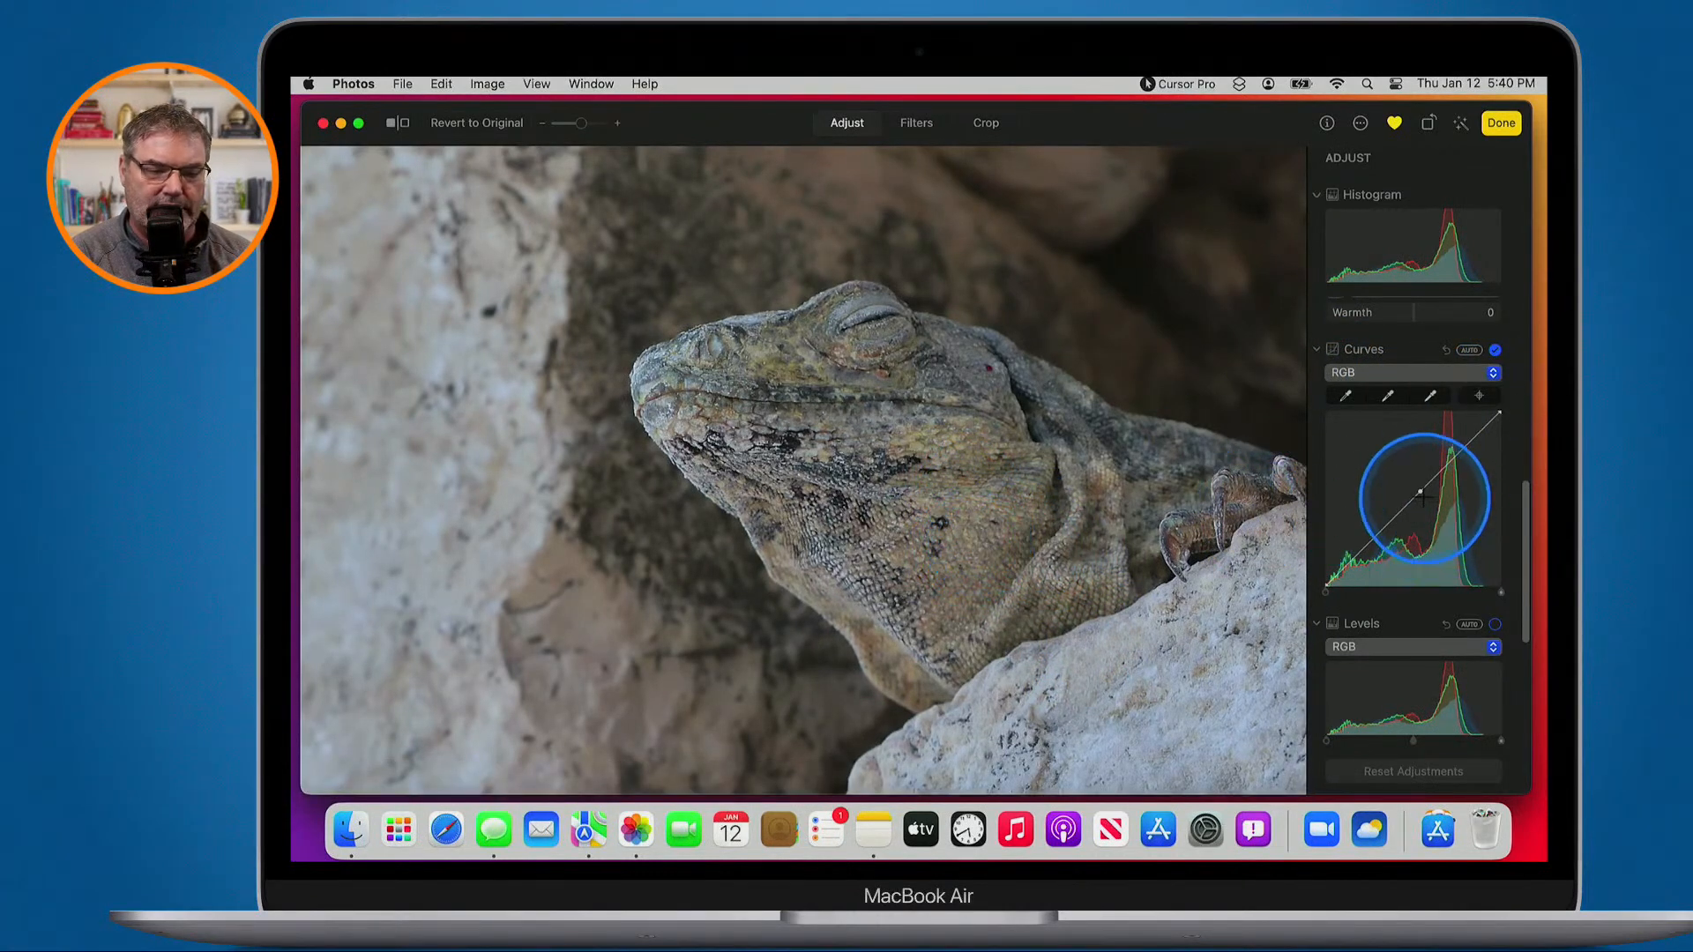
left_click(1479, 395)
left_click(942, 522)
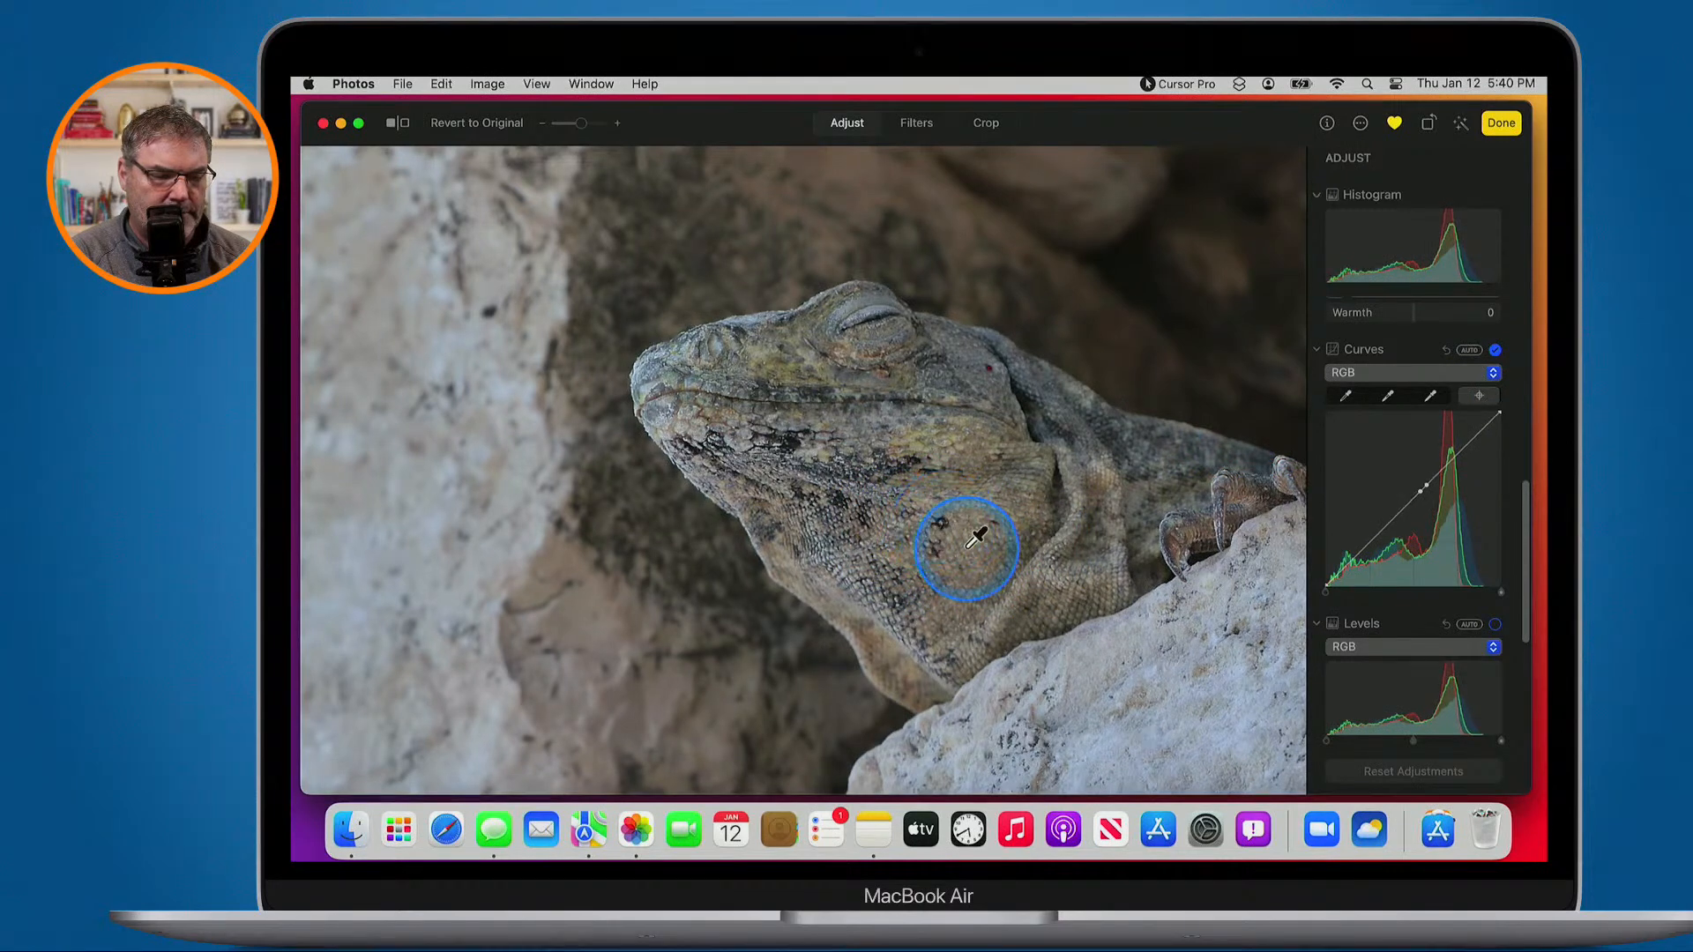
left_click(1106, 635)
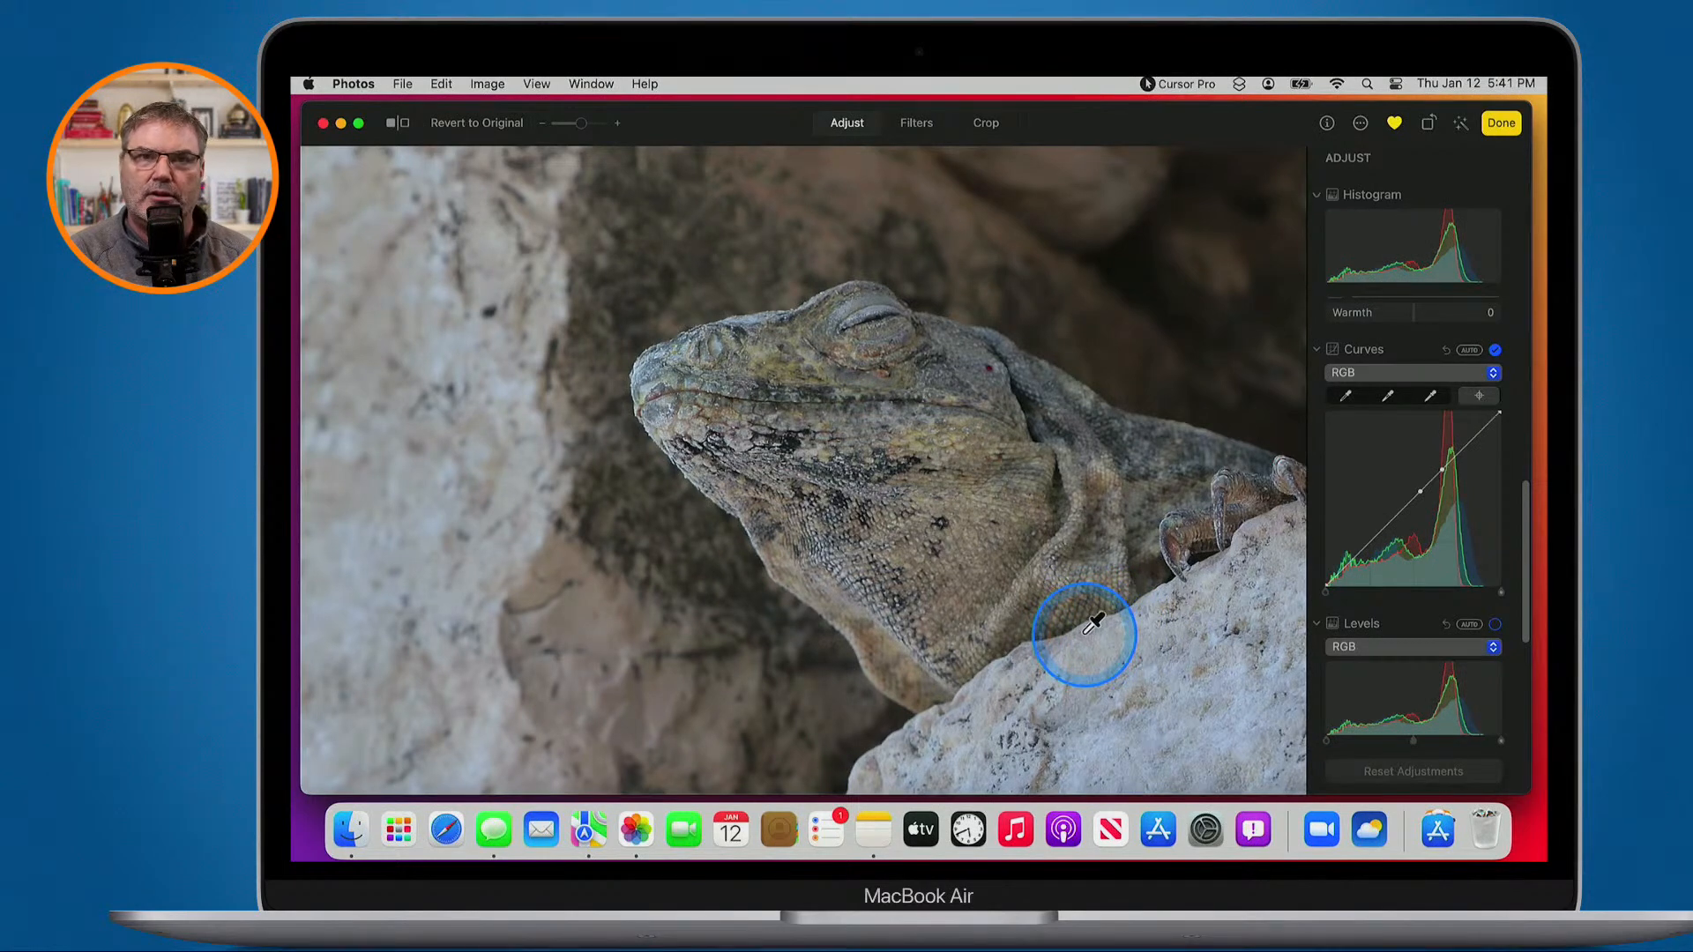
left_click(1094, 623)
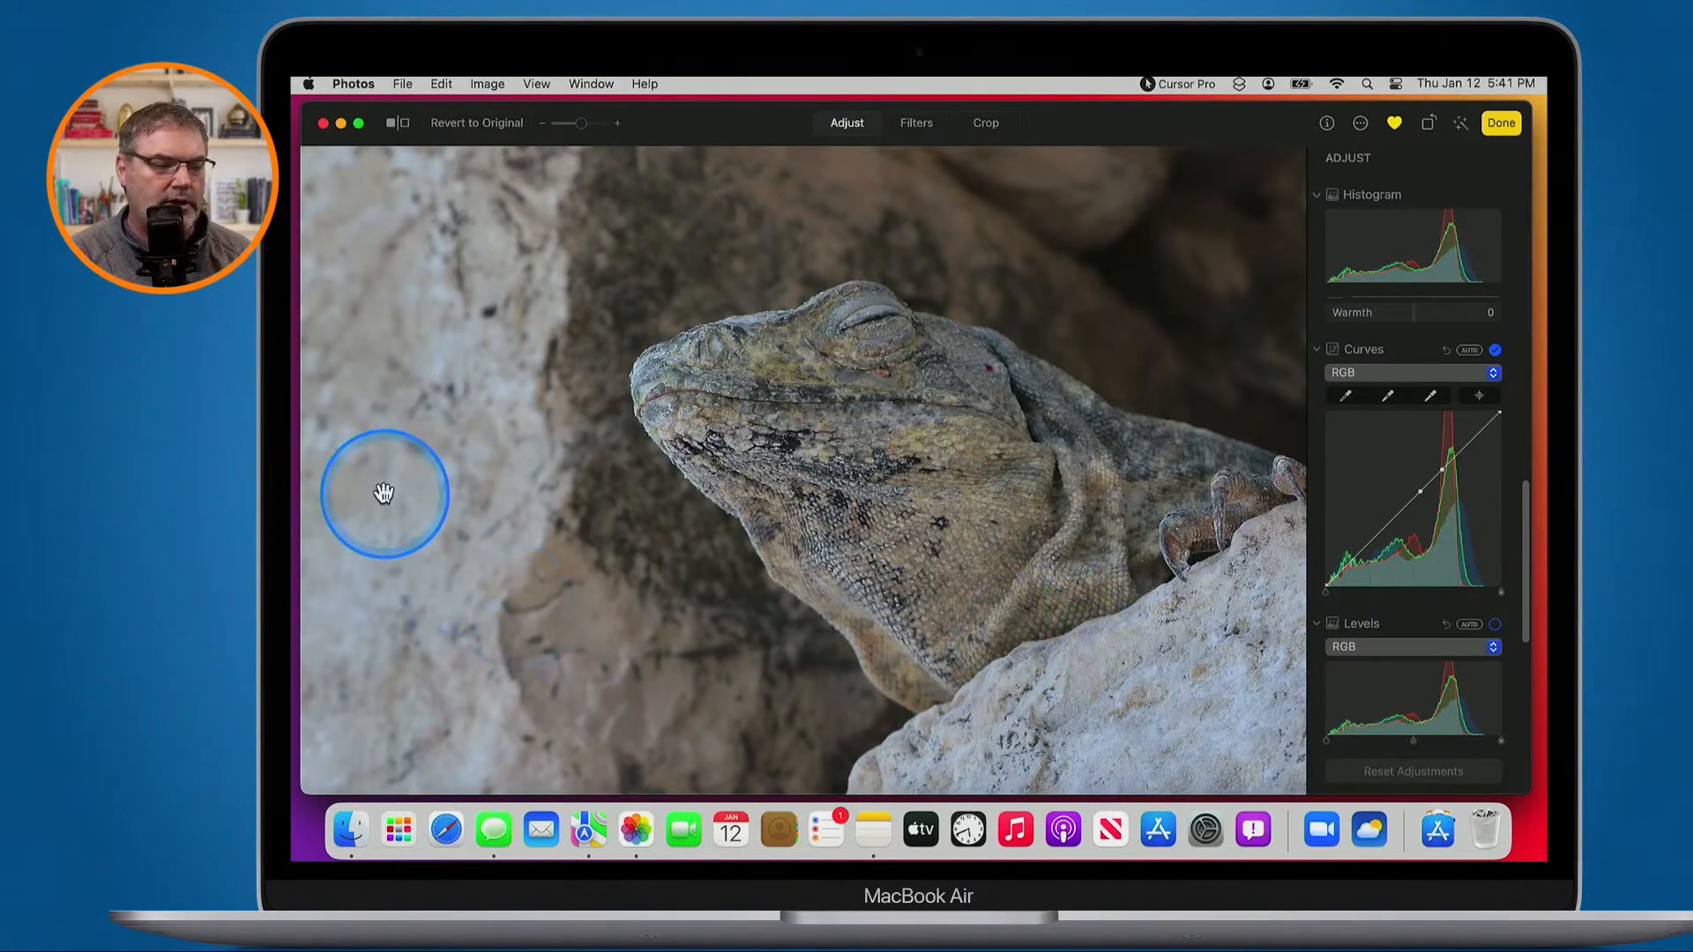
Pull the RGB curve's points sharply upward to try an extreme tonal change on the whole lizard photo
scroll(472, 393, "left", 5)
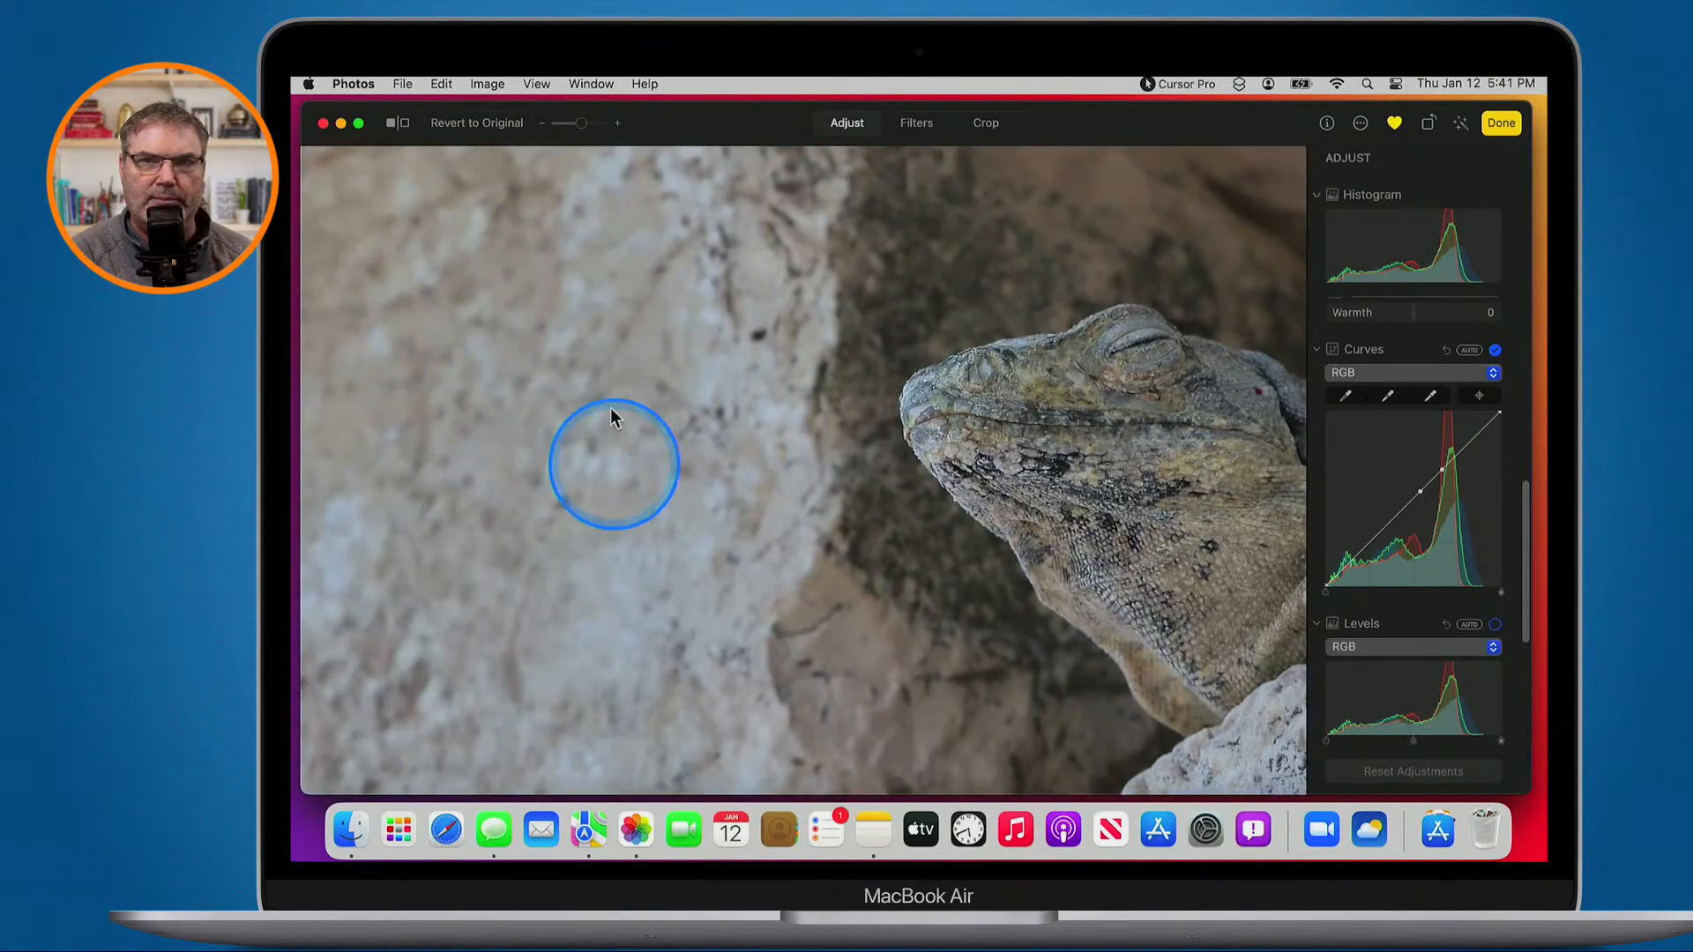
scroll(618, 441, "right", 5)
scroll(618, 441, "down", 2)
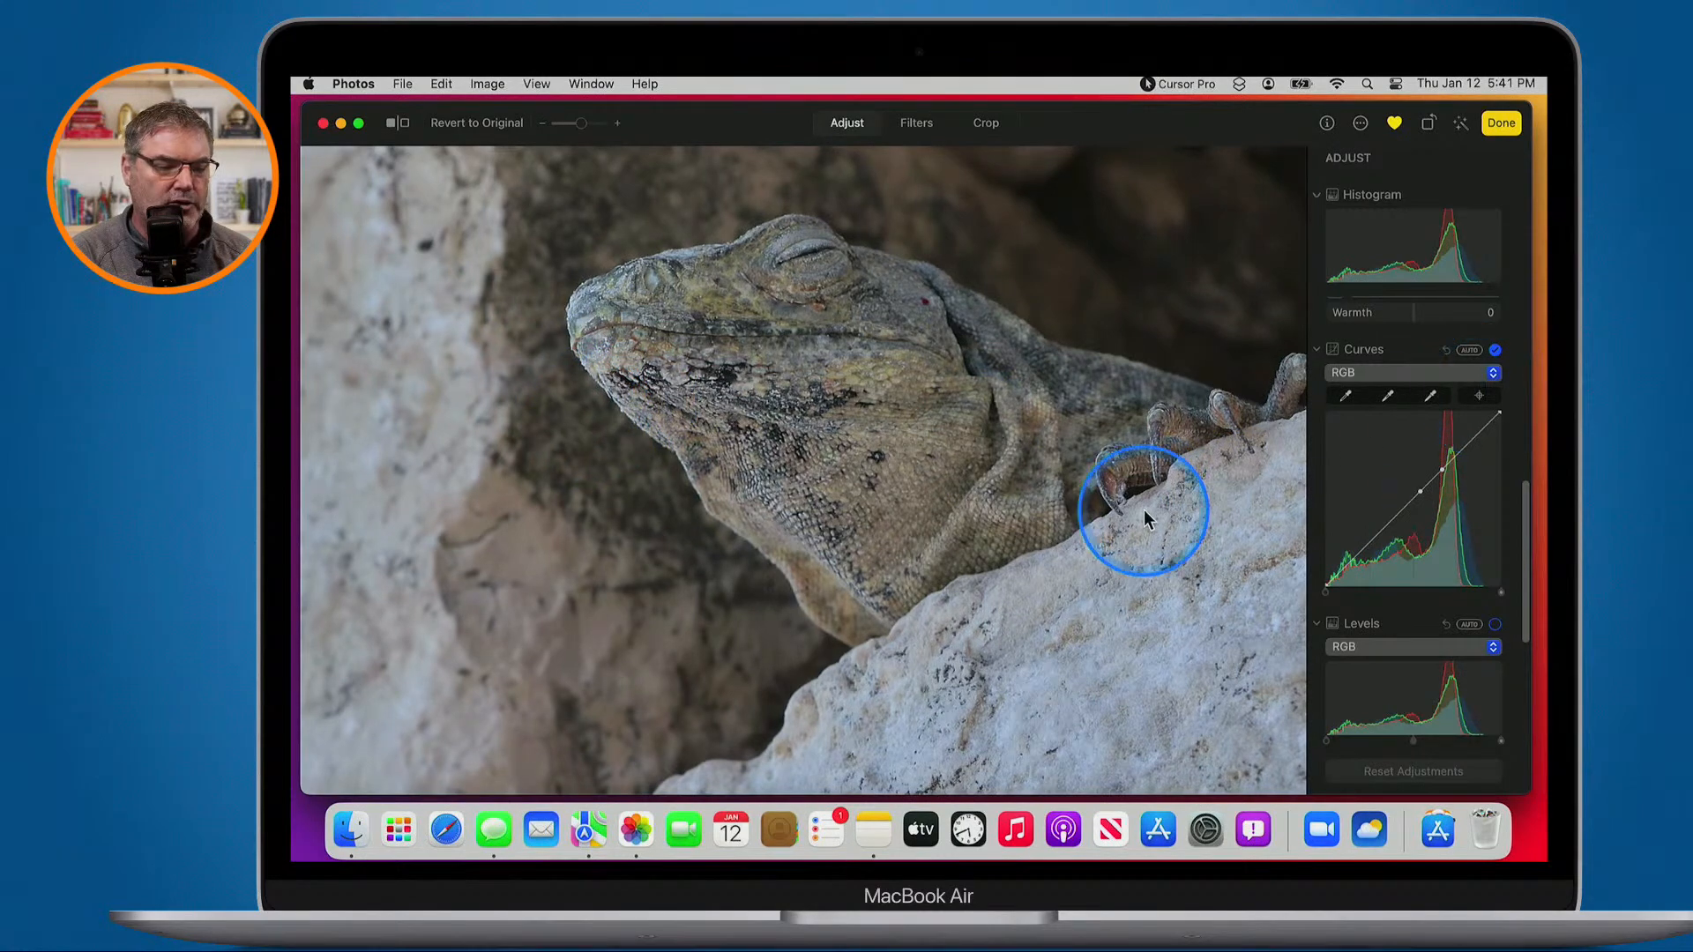
scroll(1147, 519, "down", 3)
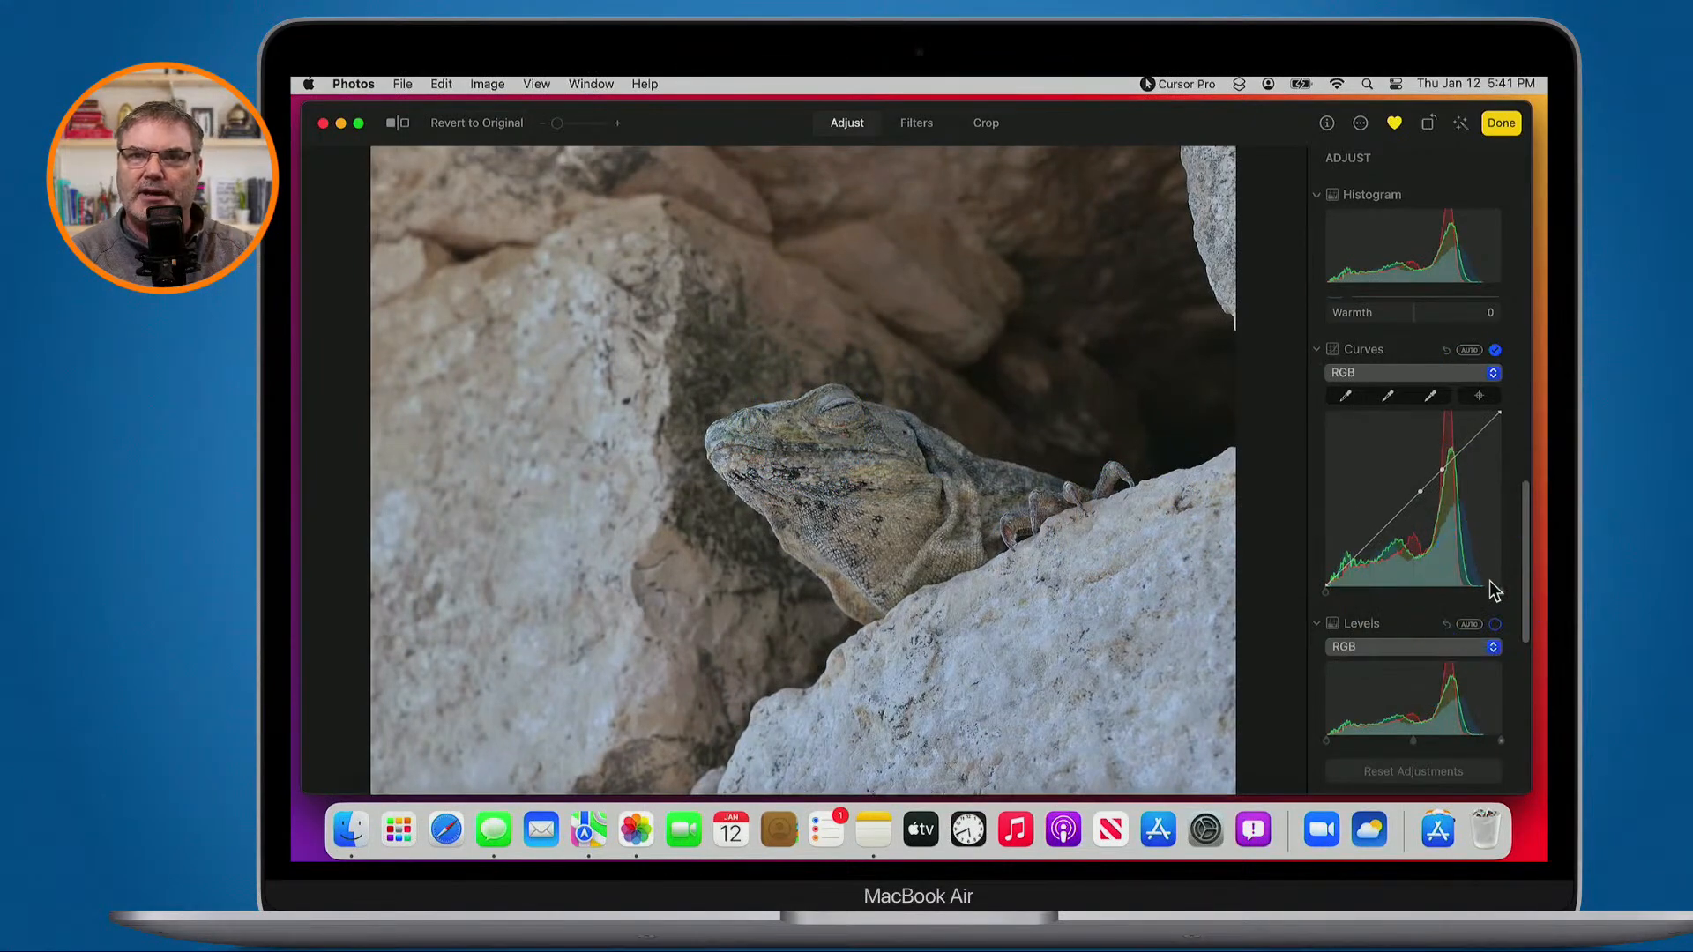
left_click(1421, 491)
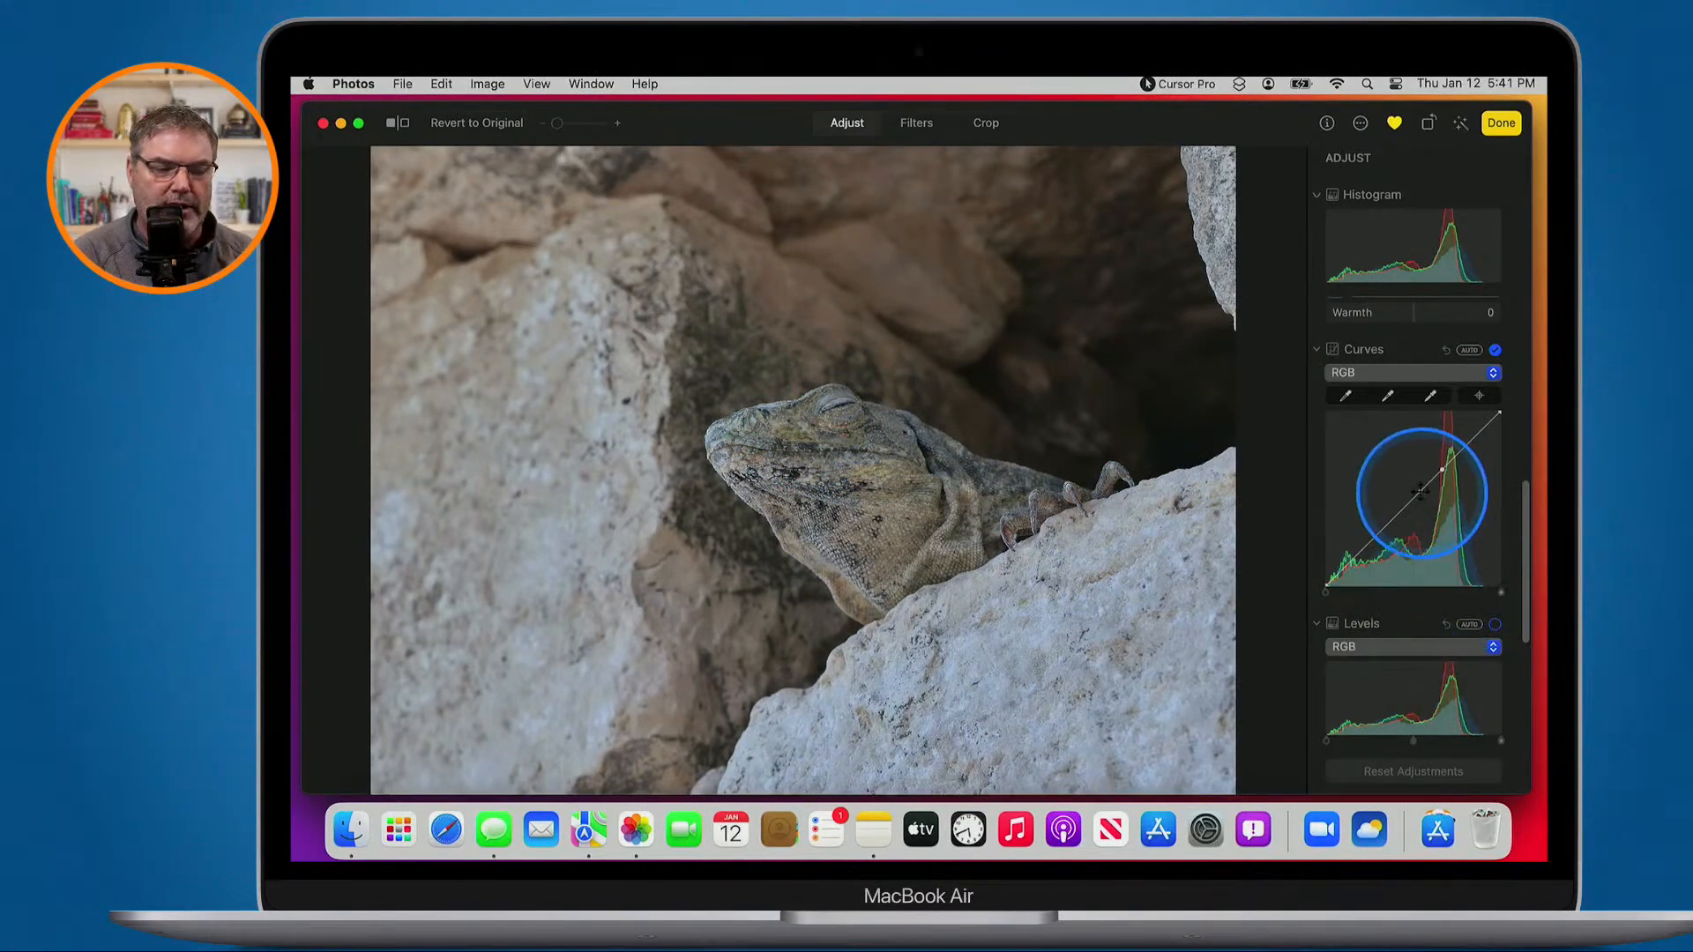
left_click_drag(1420, 491, 1457, 413)
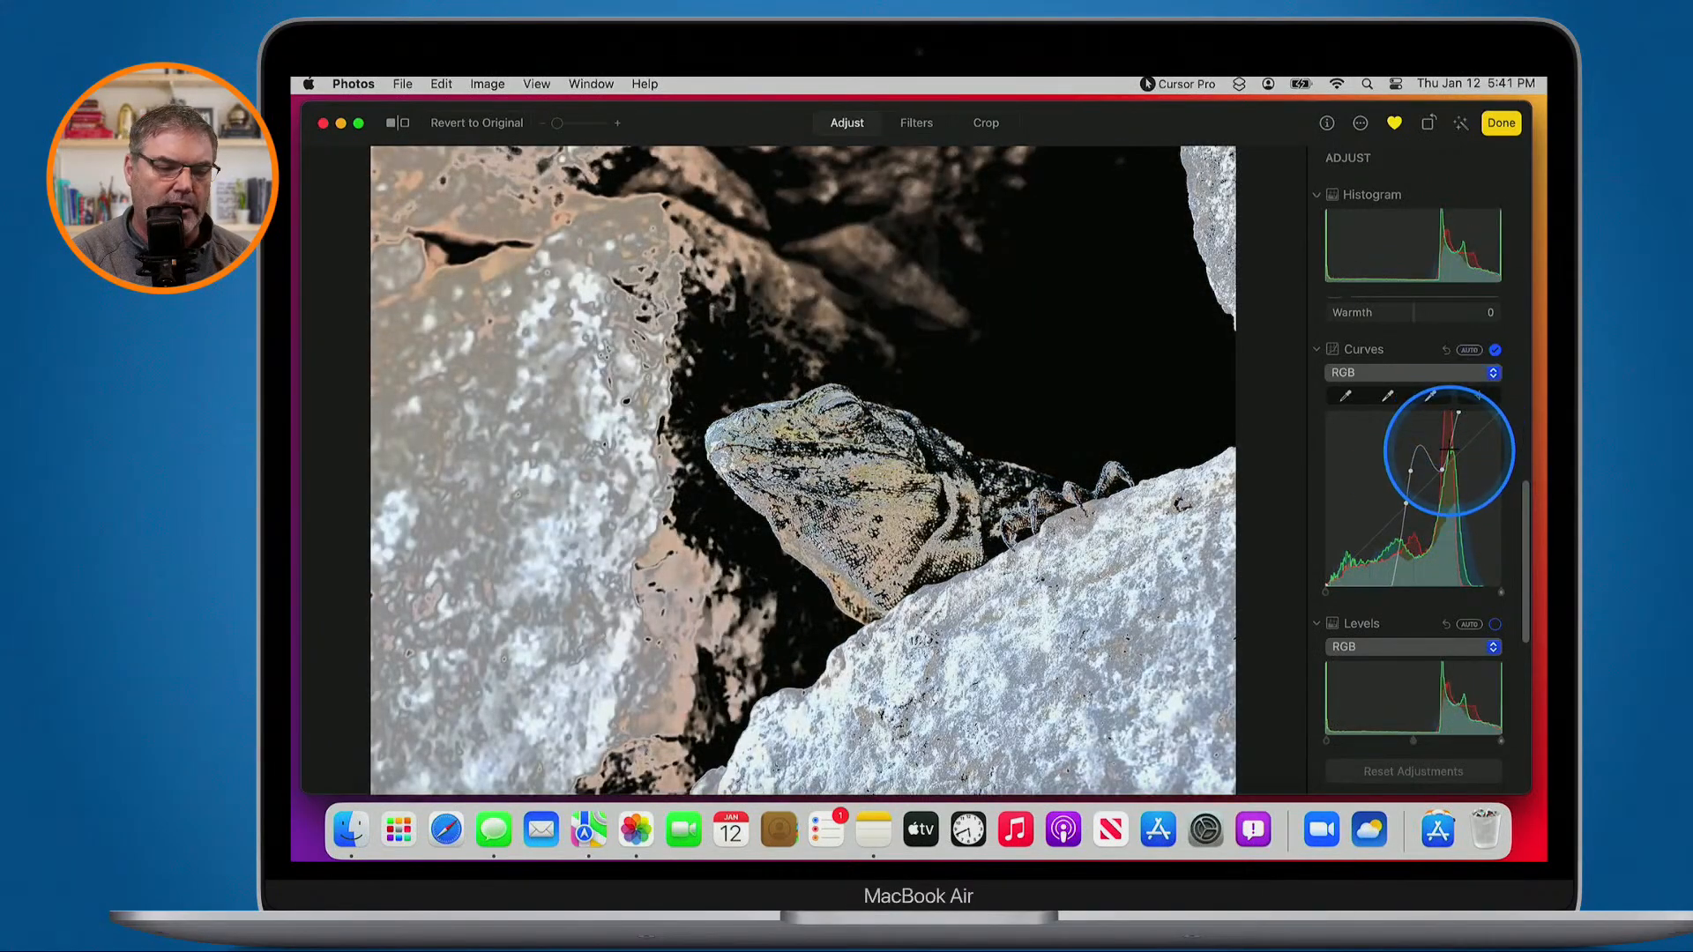
Check the color channel choices for Curves, keep RGB, and reset the Curves adjustment
left_click(1359, 373)
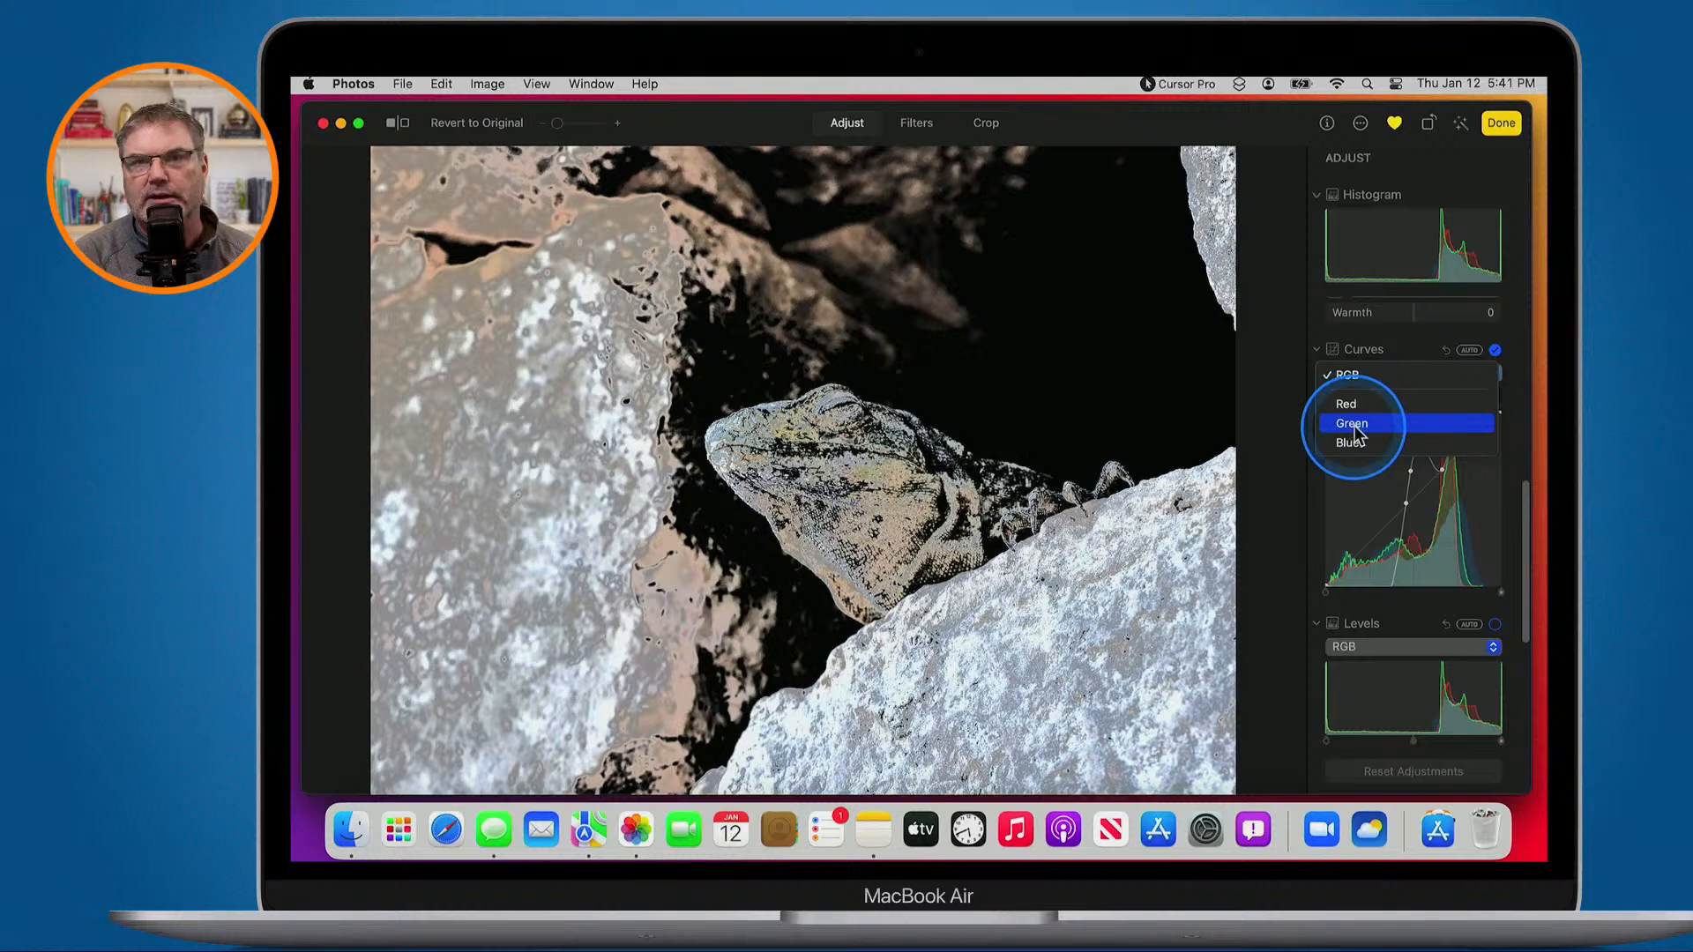
left_click(1353, 502)
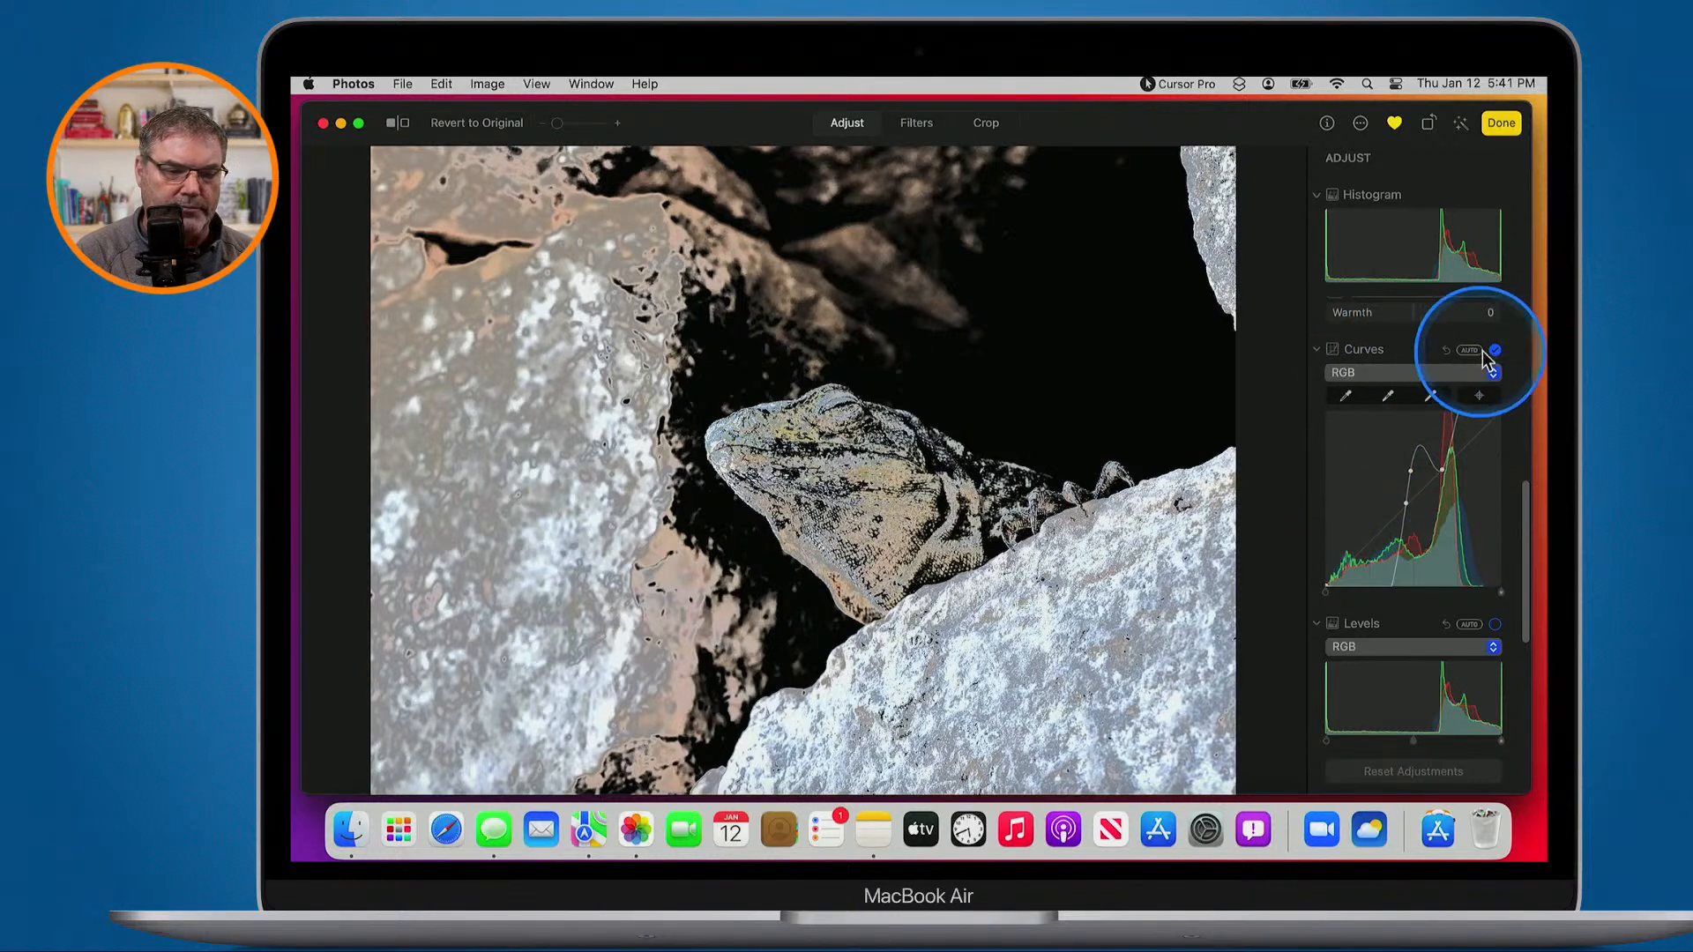
left_click(1447, 350)
Slightly move the midtone handle in the RGB Levels and expand the Selective Color adjustment
scroll(1416, 432, "down", 5)
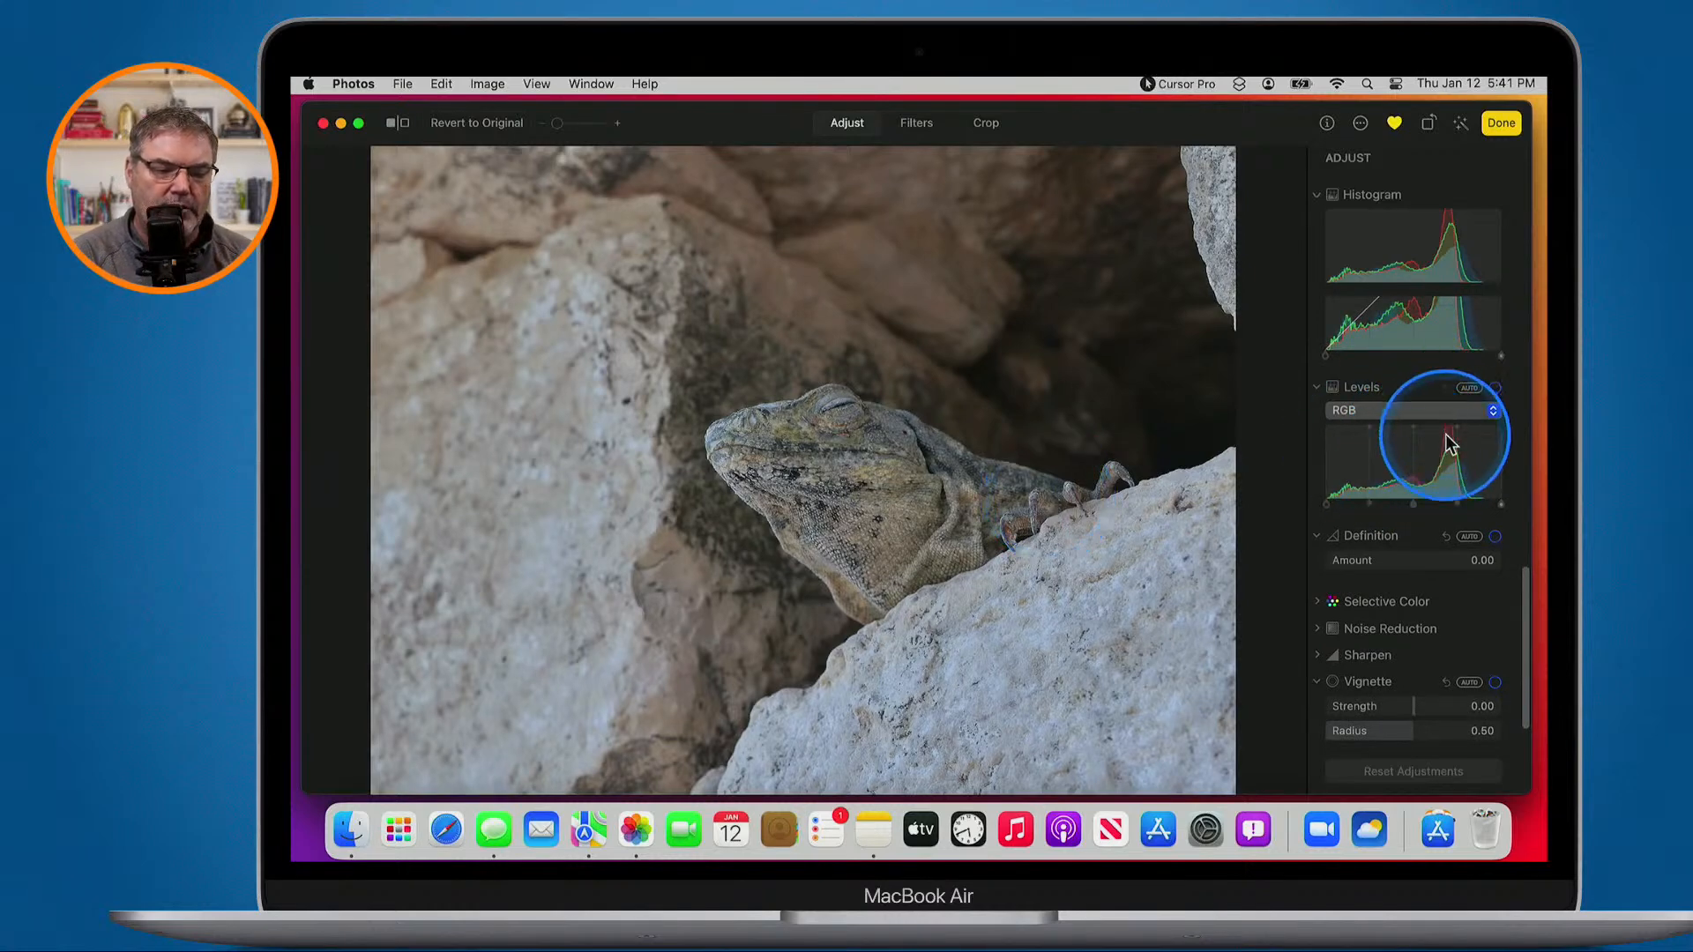
left_click_drag(1415, 504, 1420, 518)
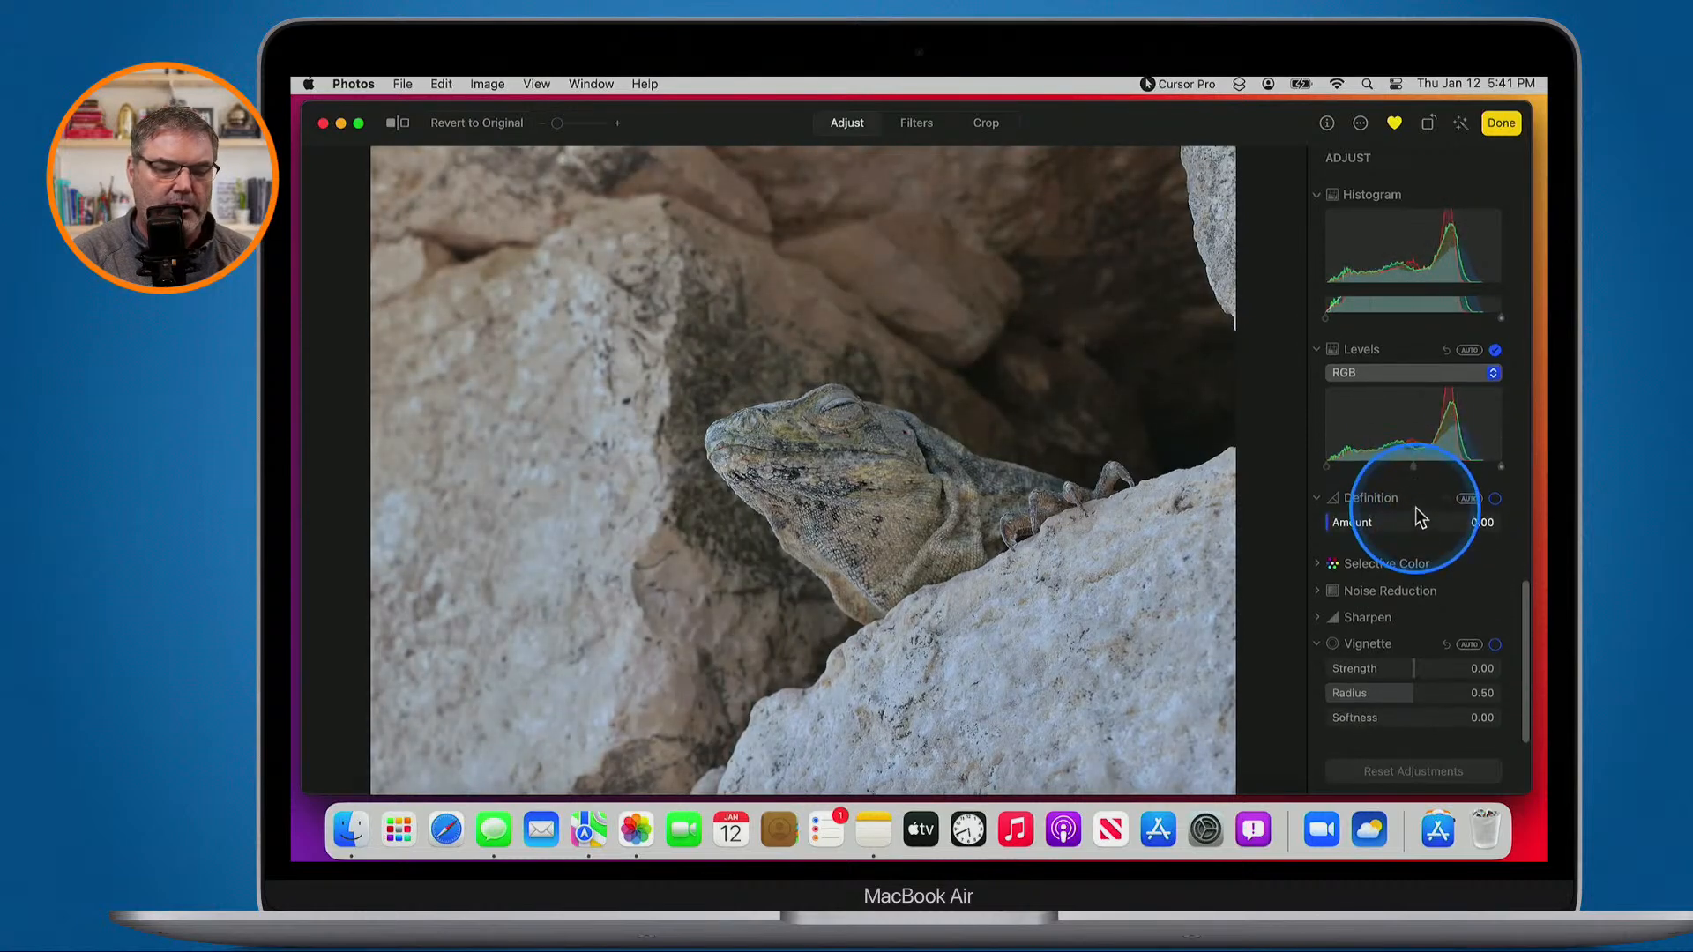
left_click(1320, 566)
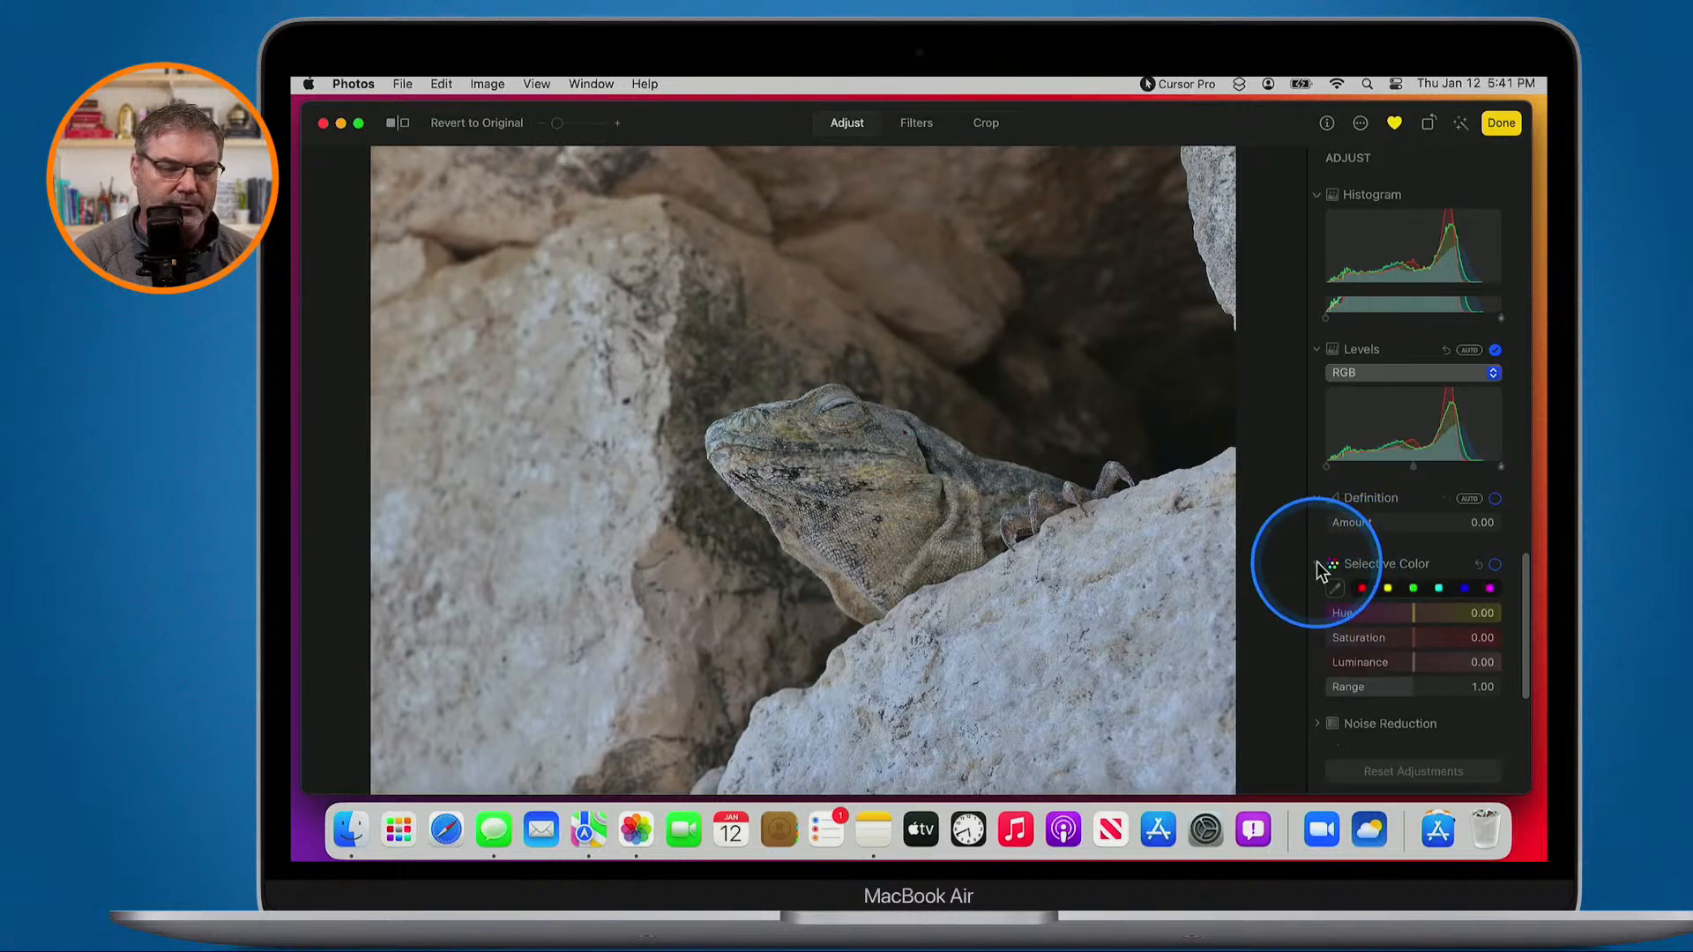
Save the lizard photo's edits and open the couple's photo from the Red Eye album for editing
left_click(1501, 123)
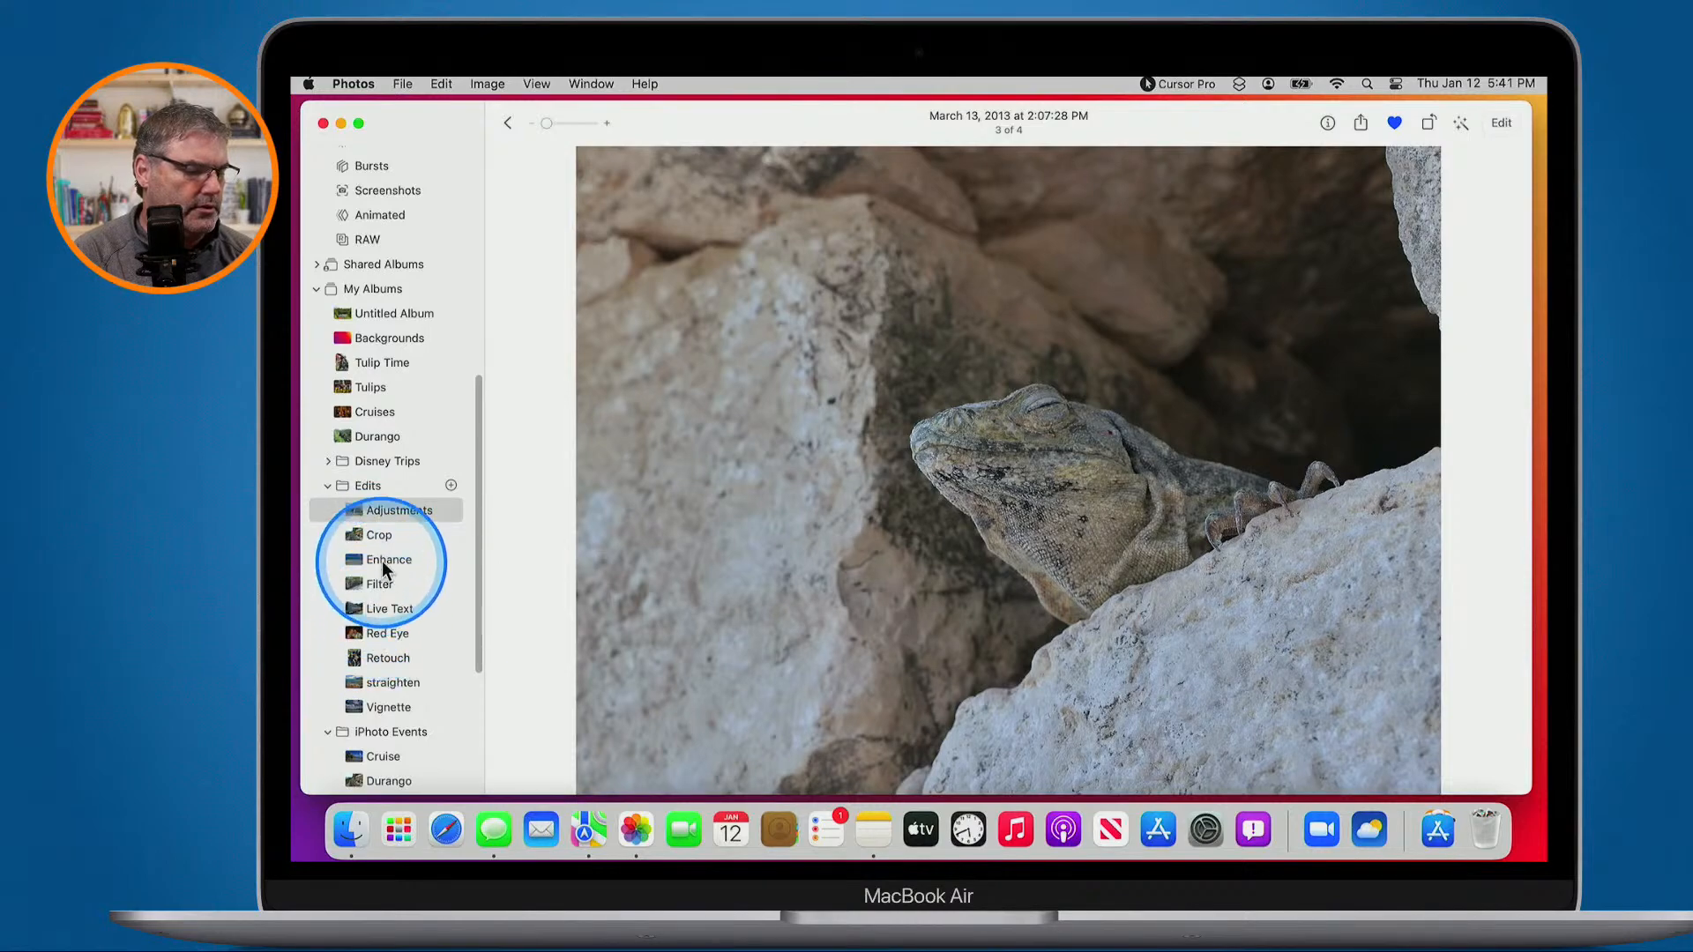
left_click(380, 533)
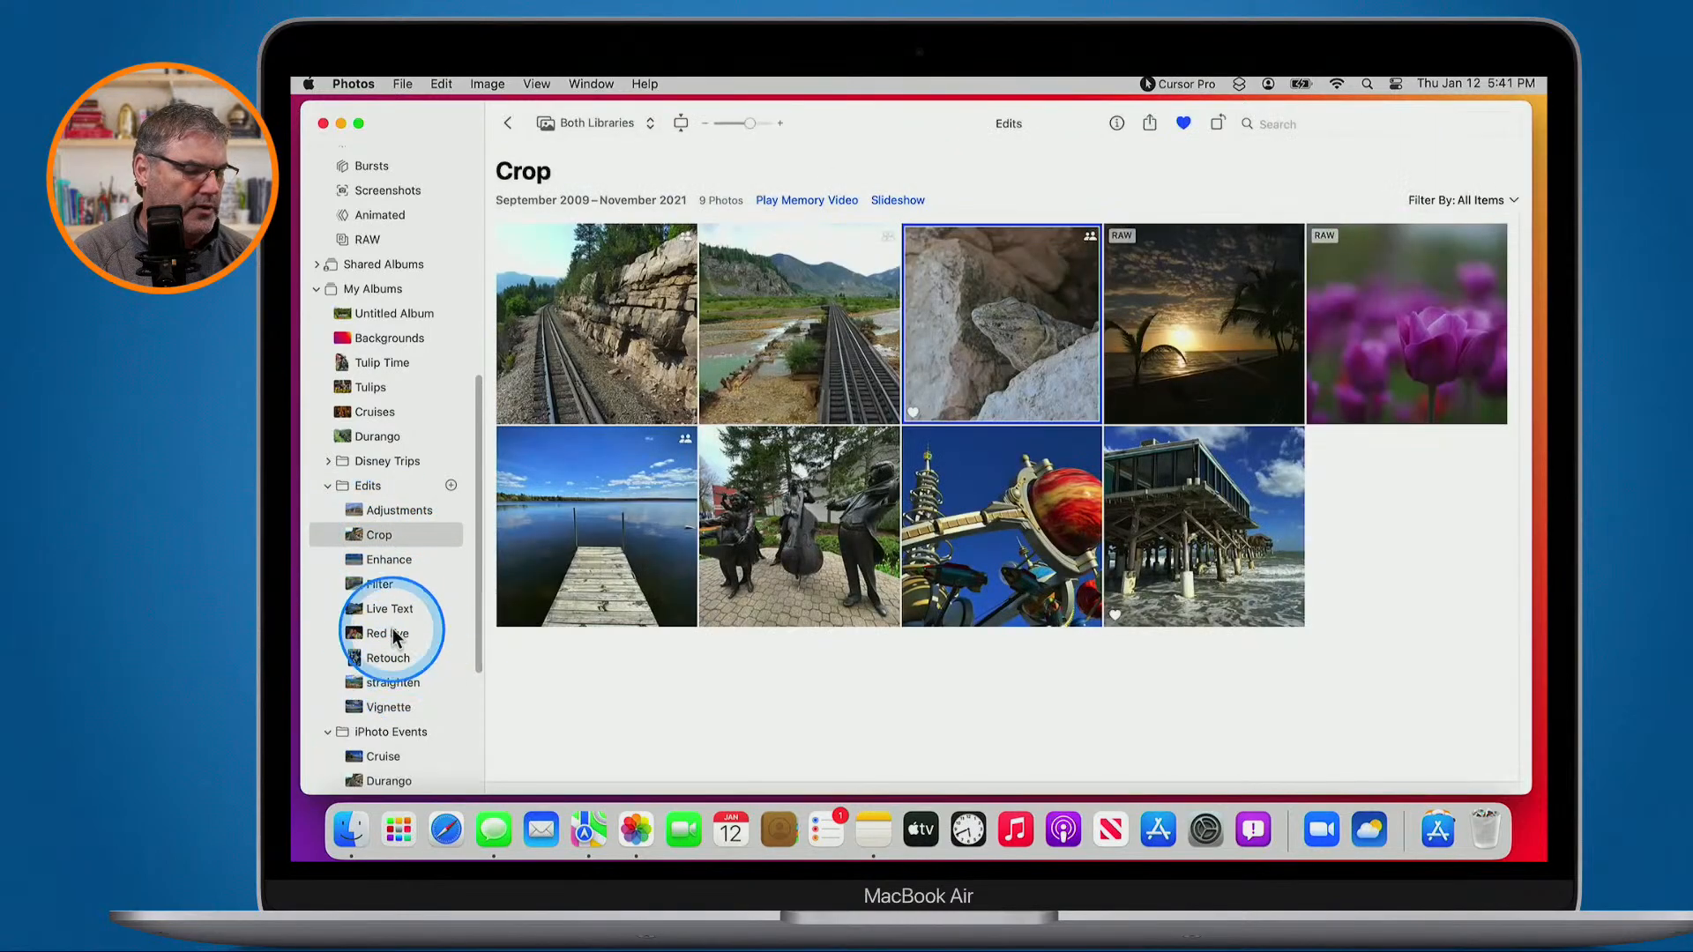
left_click(388, 633)
double_click(599, 337)
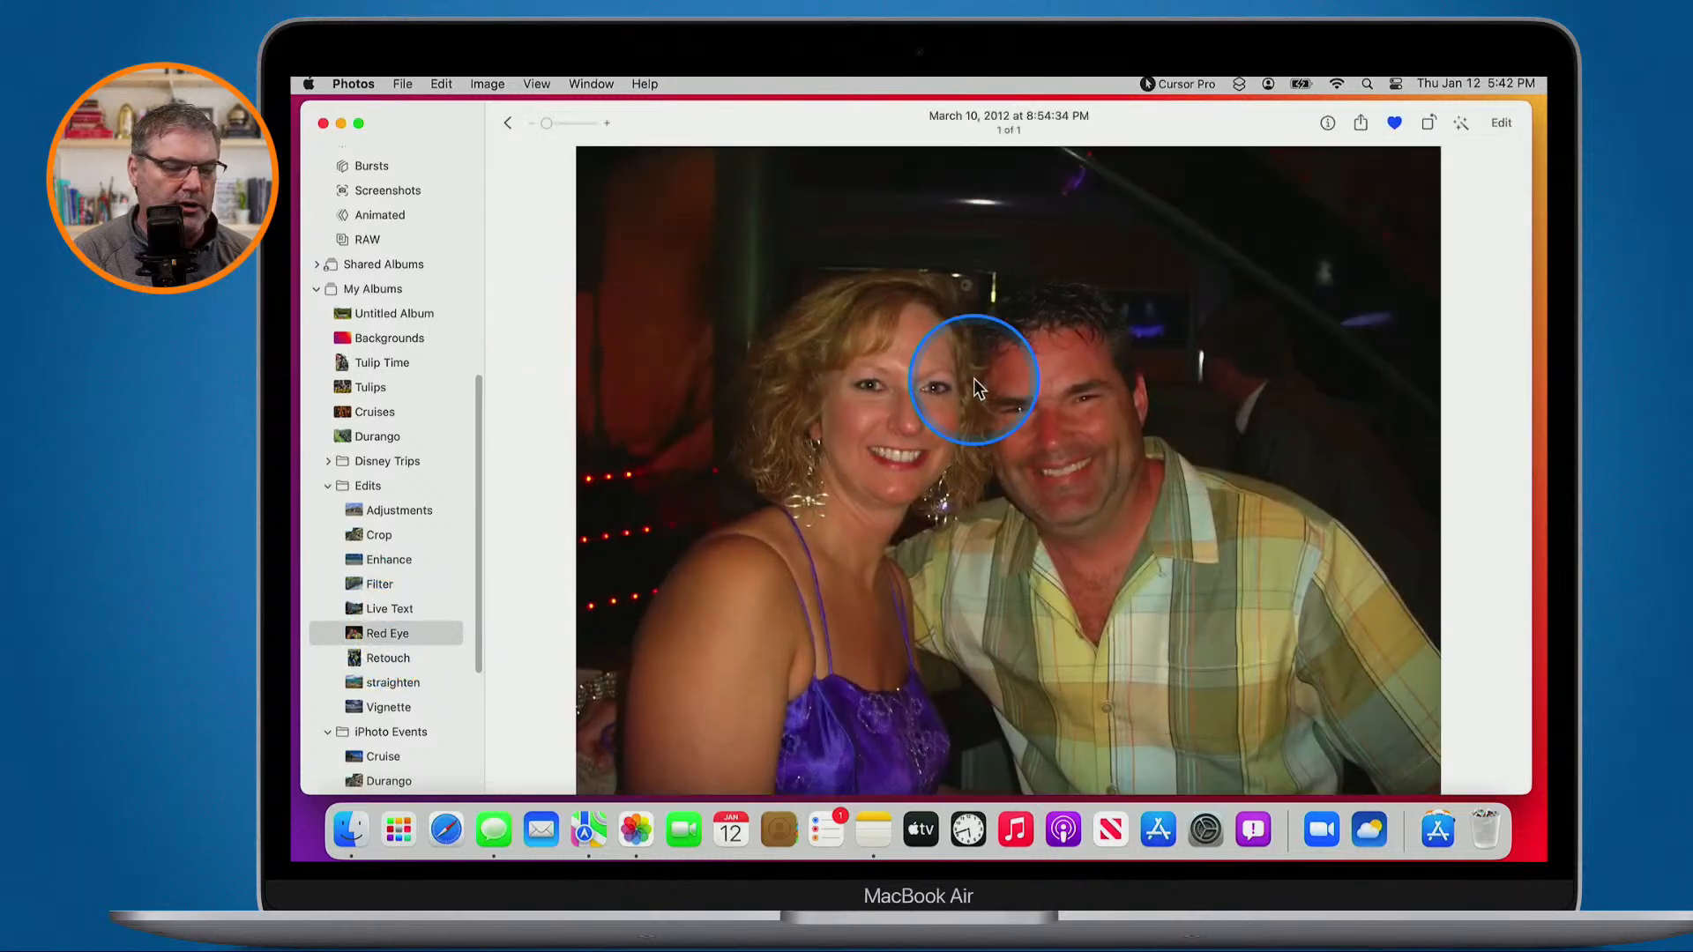
double_click(1061, 432)
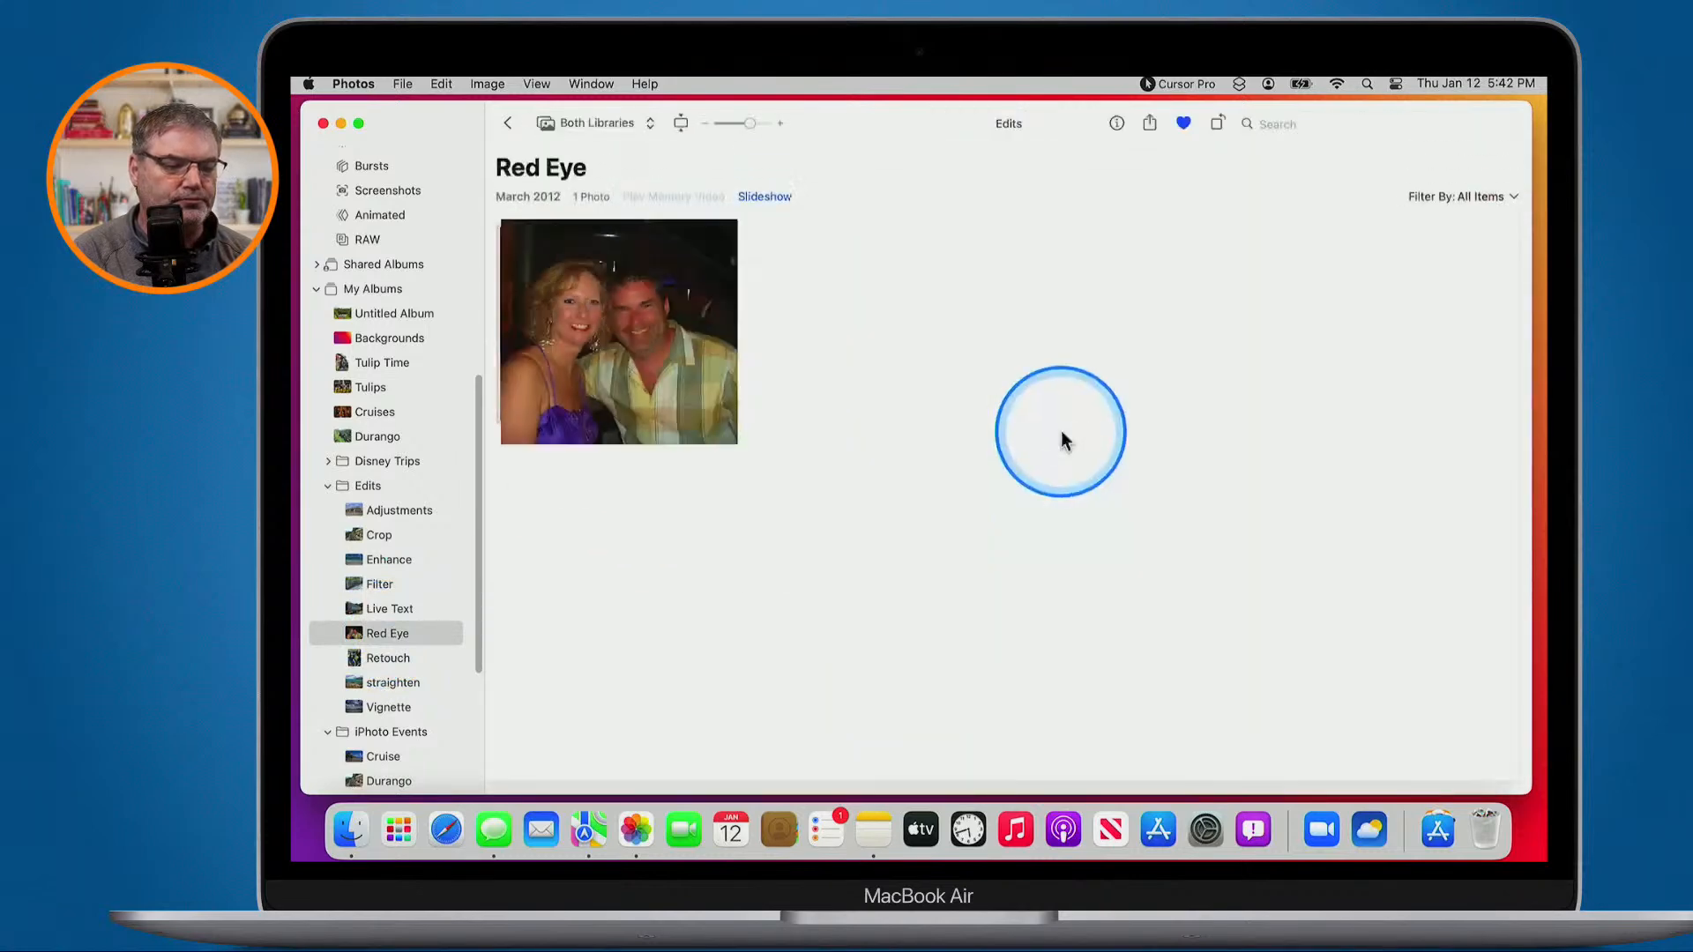
double_click(617, 331)
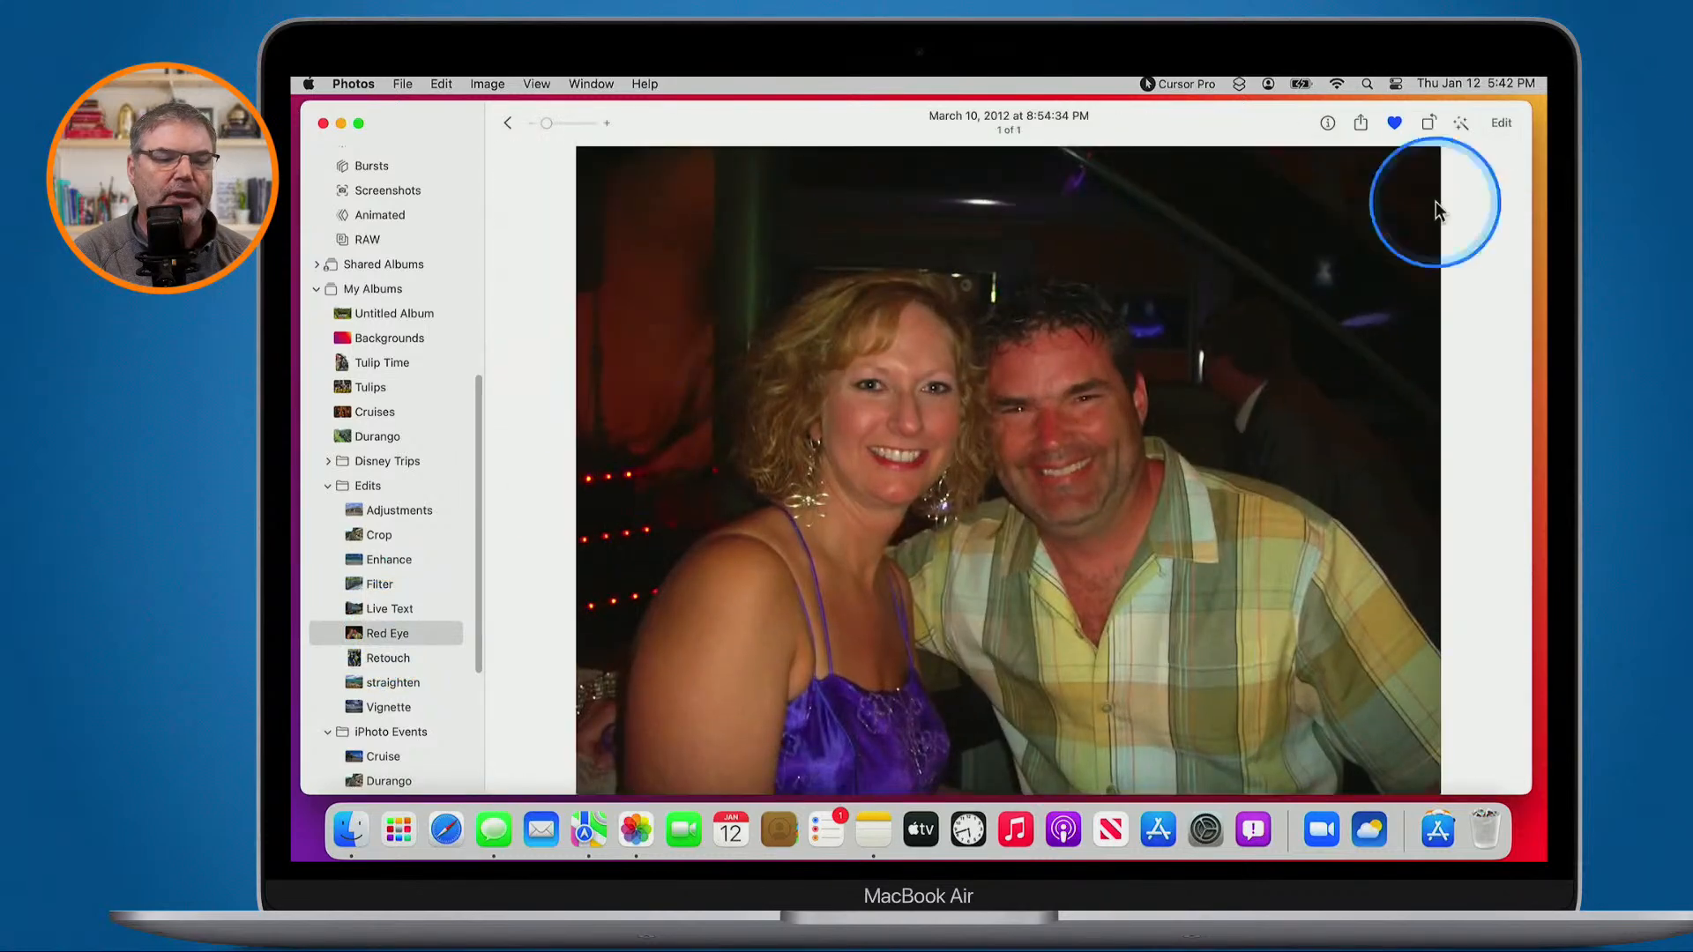
left_click(1500, 125)
Sample the reddish skin on the man's face for Selective Color and set its Hue to -3.27
scroll(1421, 524, "down", 3)
scroll(1421, 524, "down", 15)
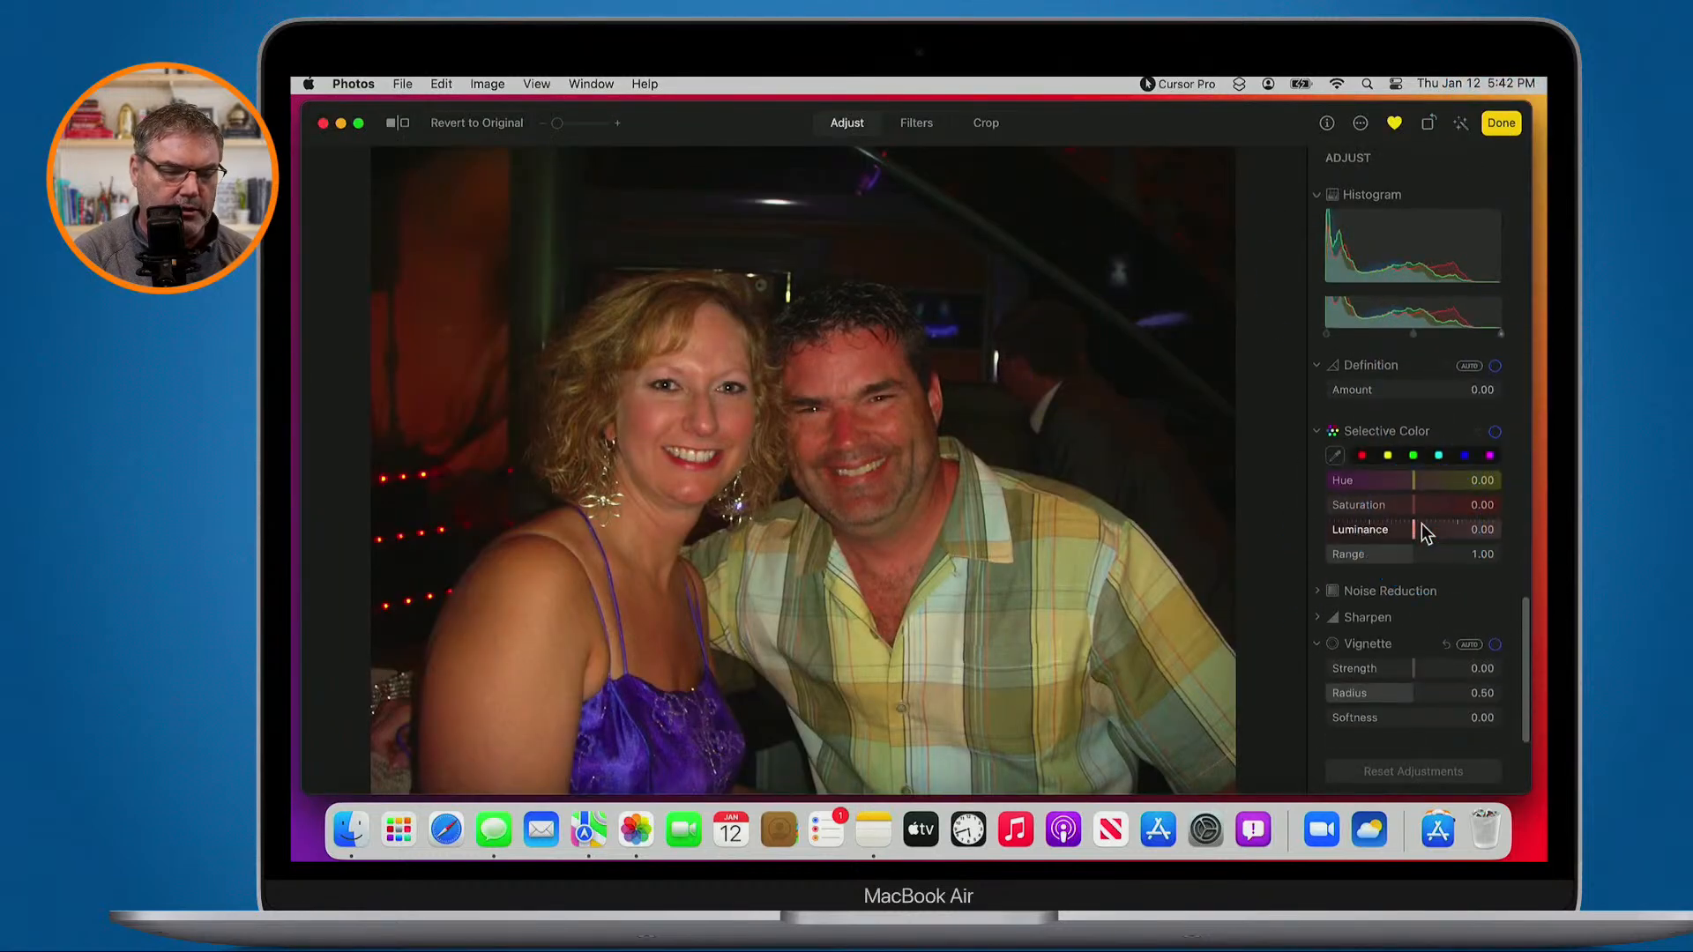
left_click(1335, 456)
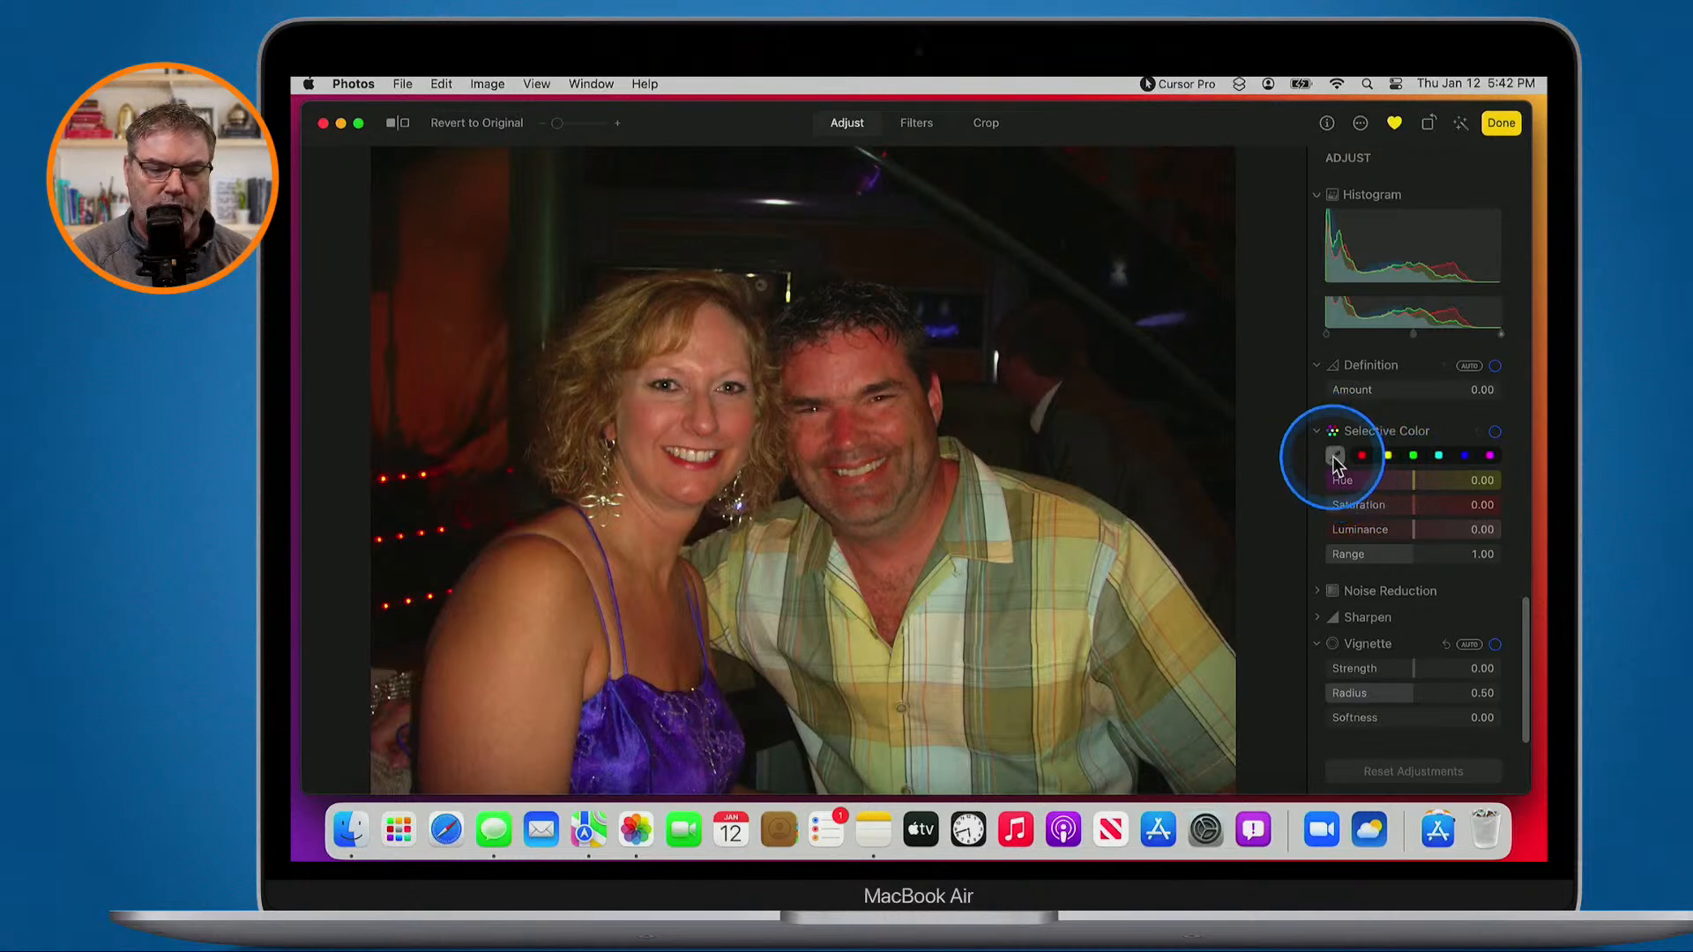
left_click(1336, 457)
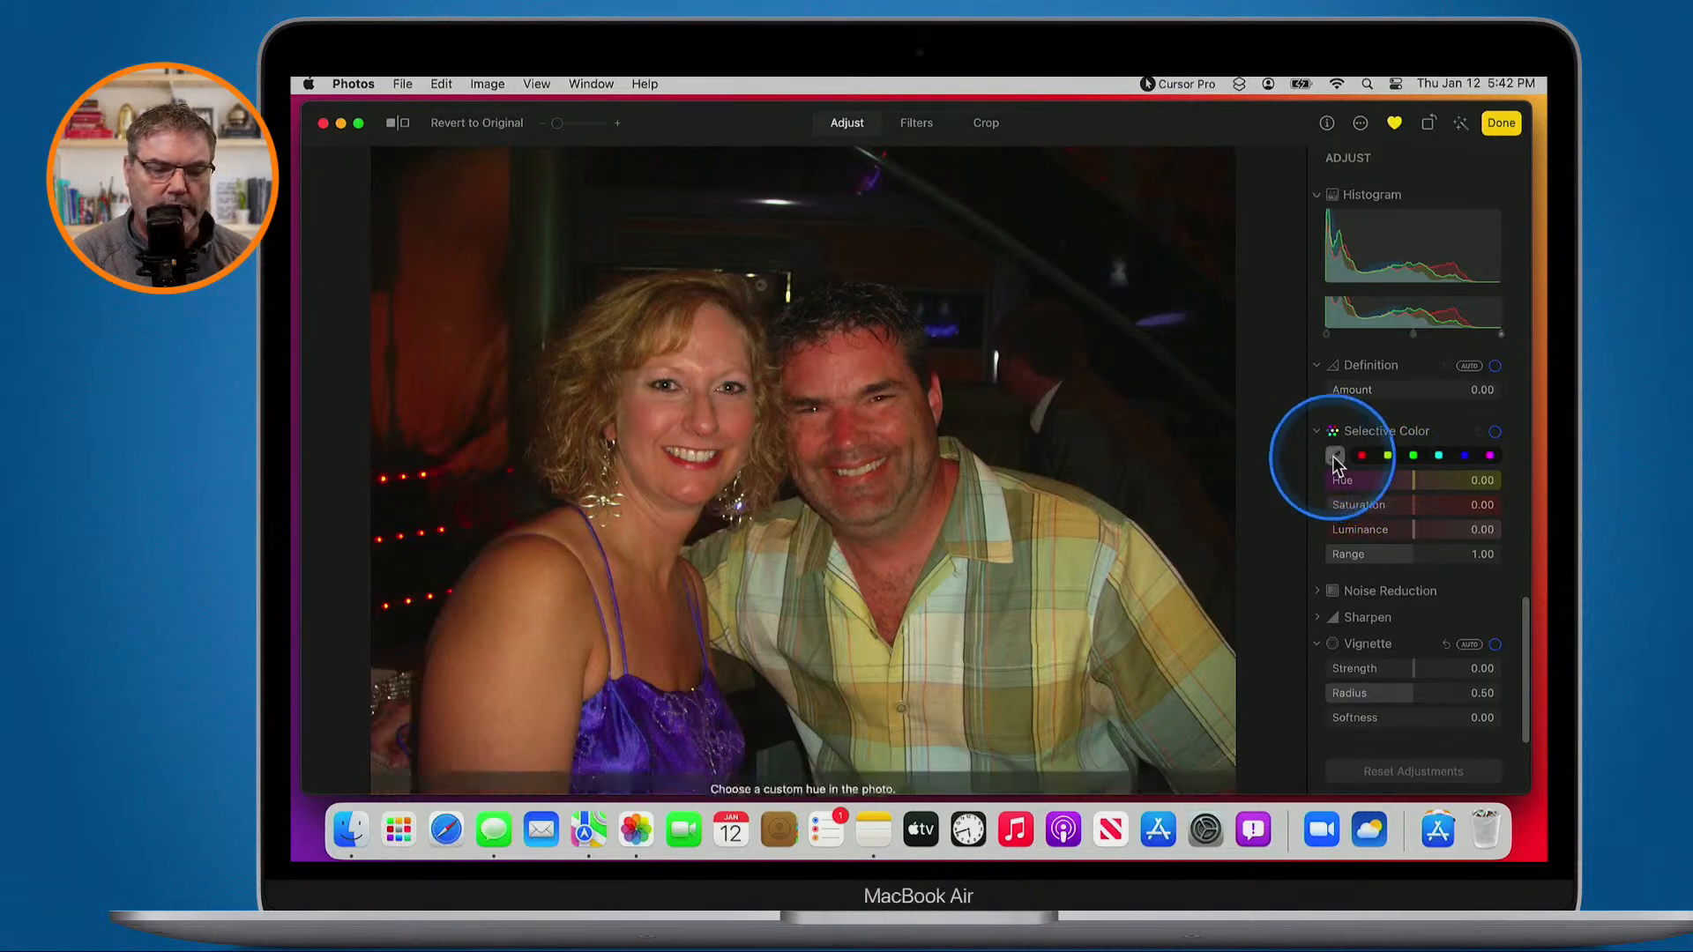
left_click(845, 429)
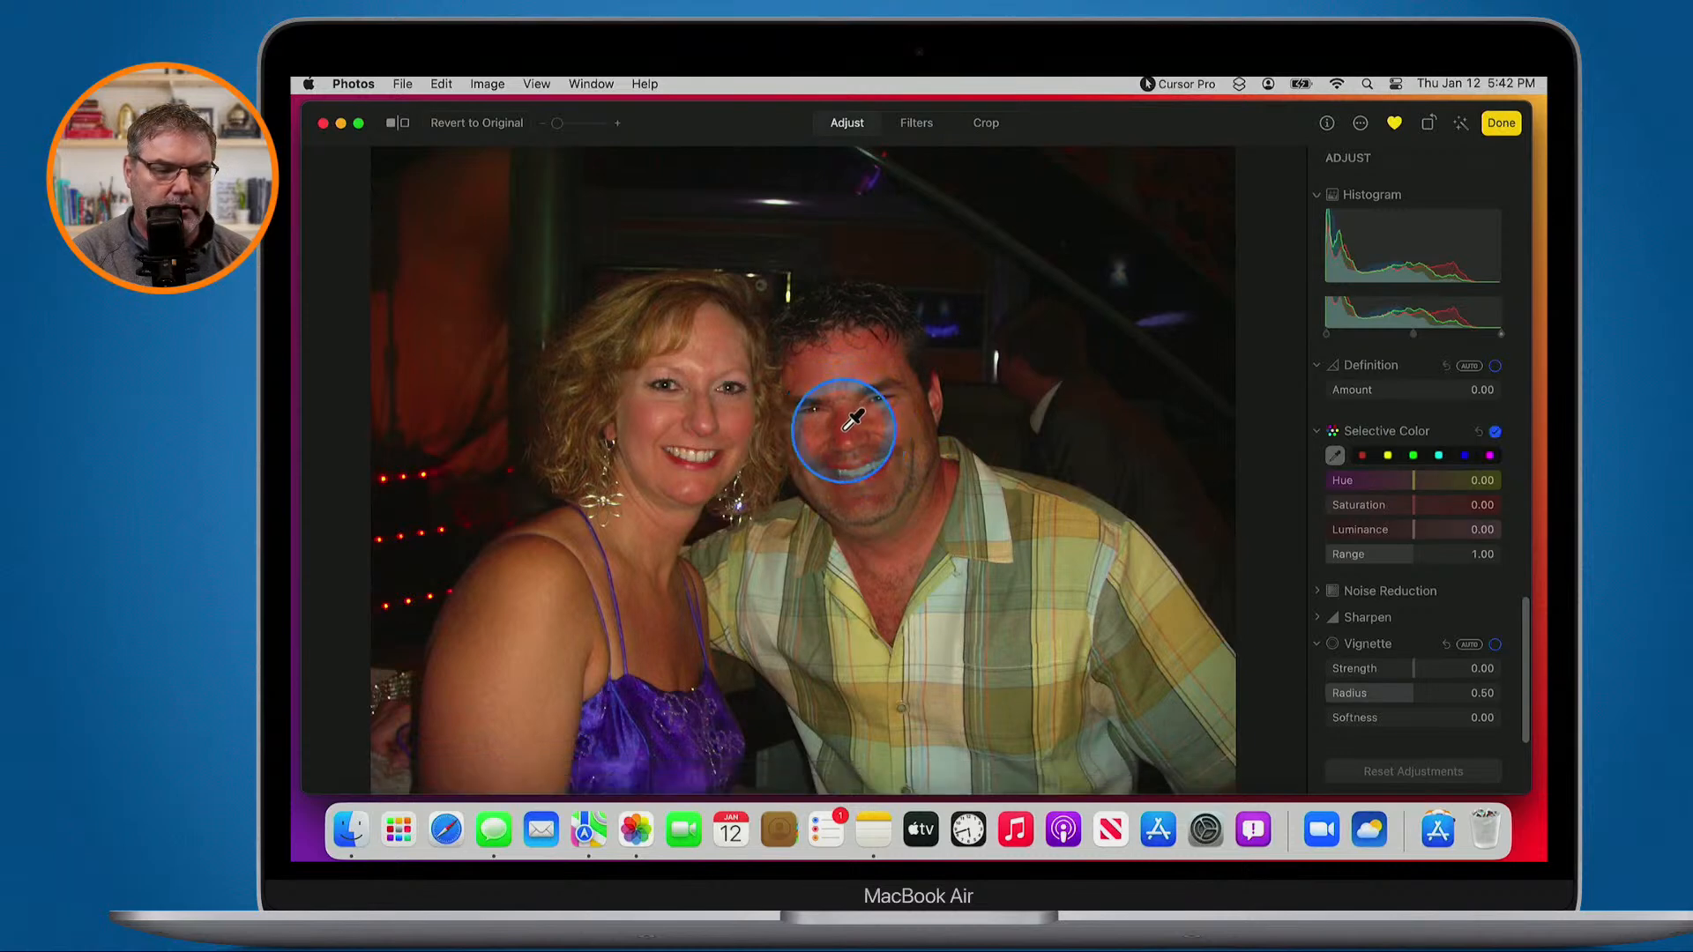
mouse_move(1415, 483)
left_mouse_down()
mouse_move(1384, 481)
mouse_move(1408, 482)
left_mouse_up()
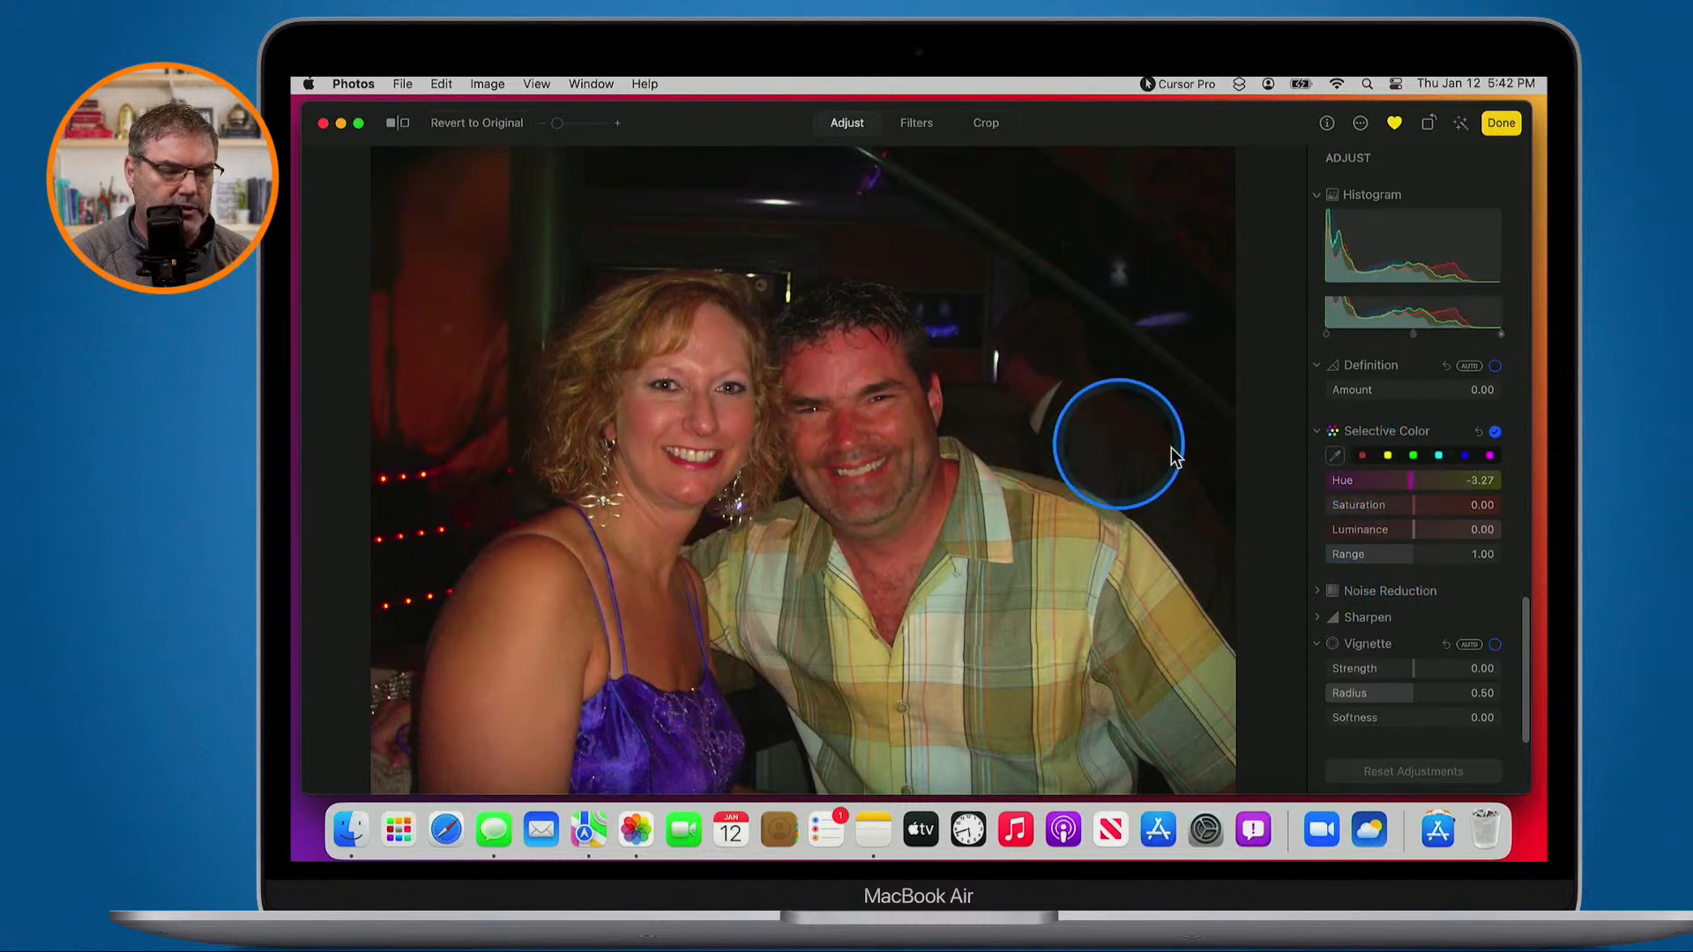
Reset Selective Color and resample the custom hue from the reddish skin on the man's nose
left_click(1479, 431)
left_click(1336, 457)
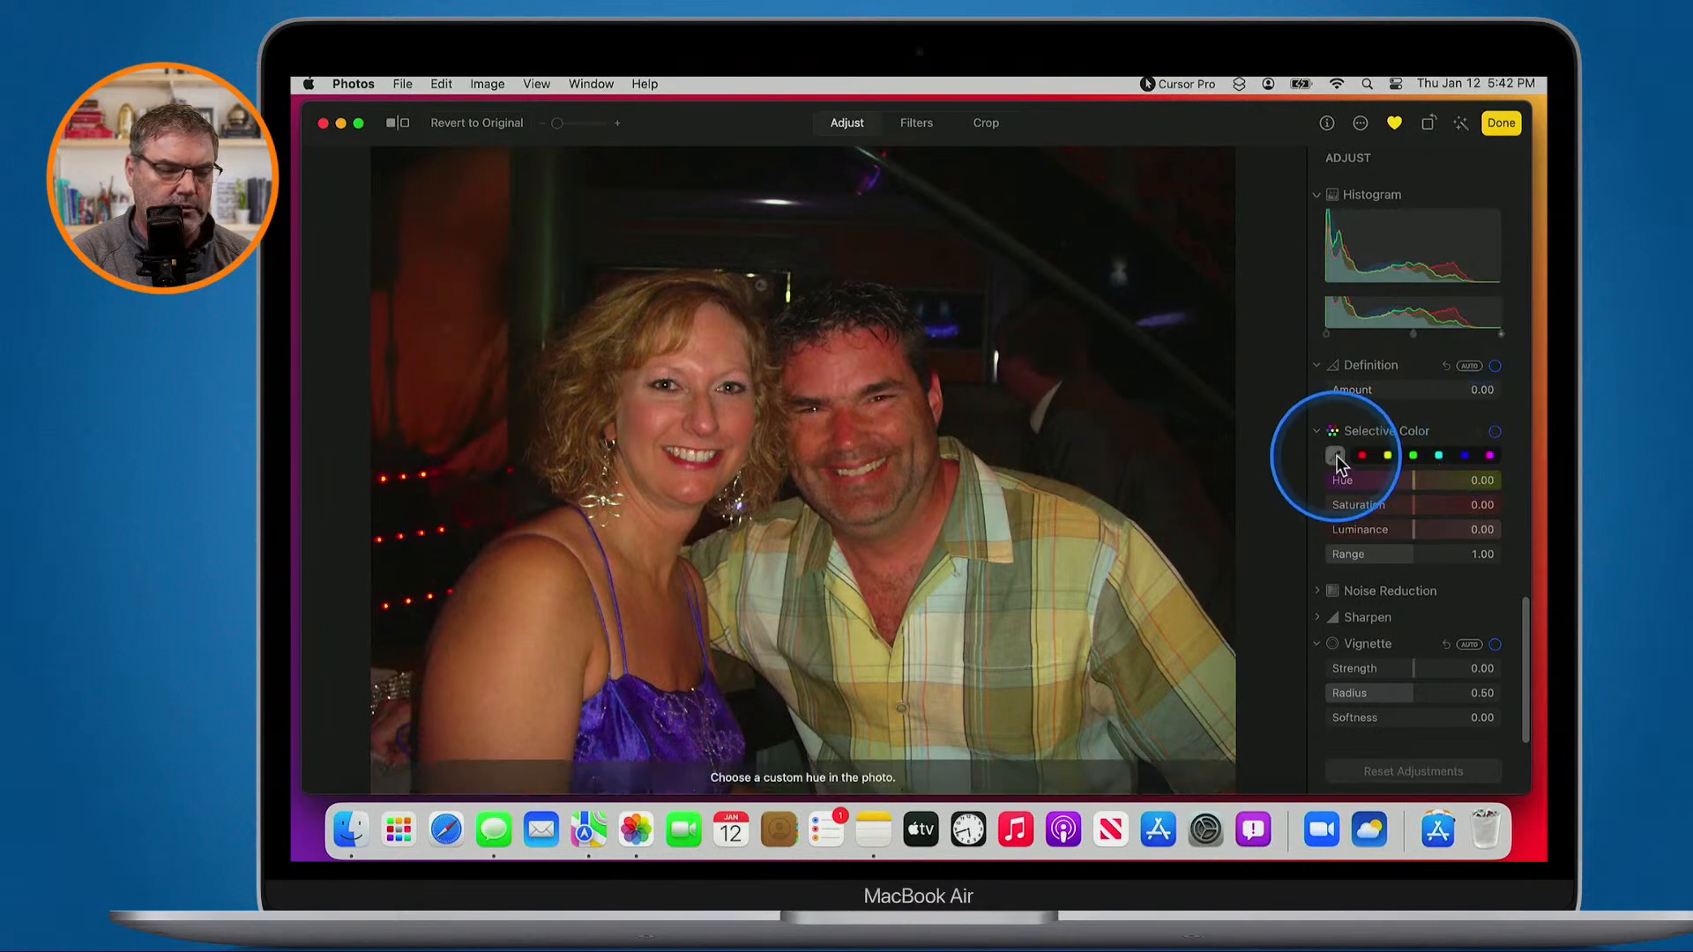
left_click(850, 411)
mouse_move(1433, 490)
left_mouse_down()
mouse_move(1411, 479)
mouse_move(1442, 490)
mouse_move(1416, 492)
left_mouse_up()
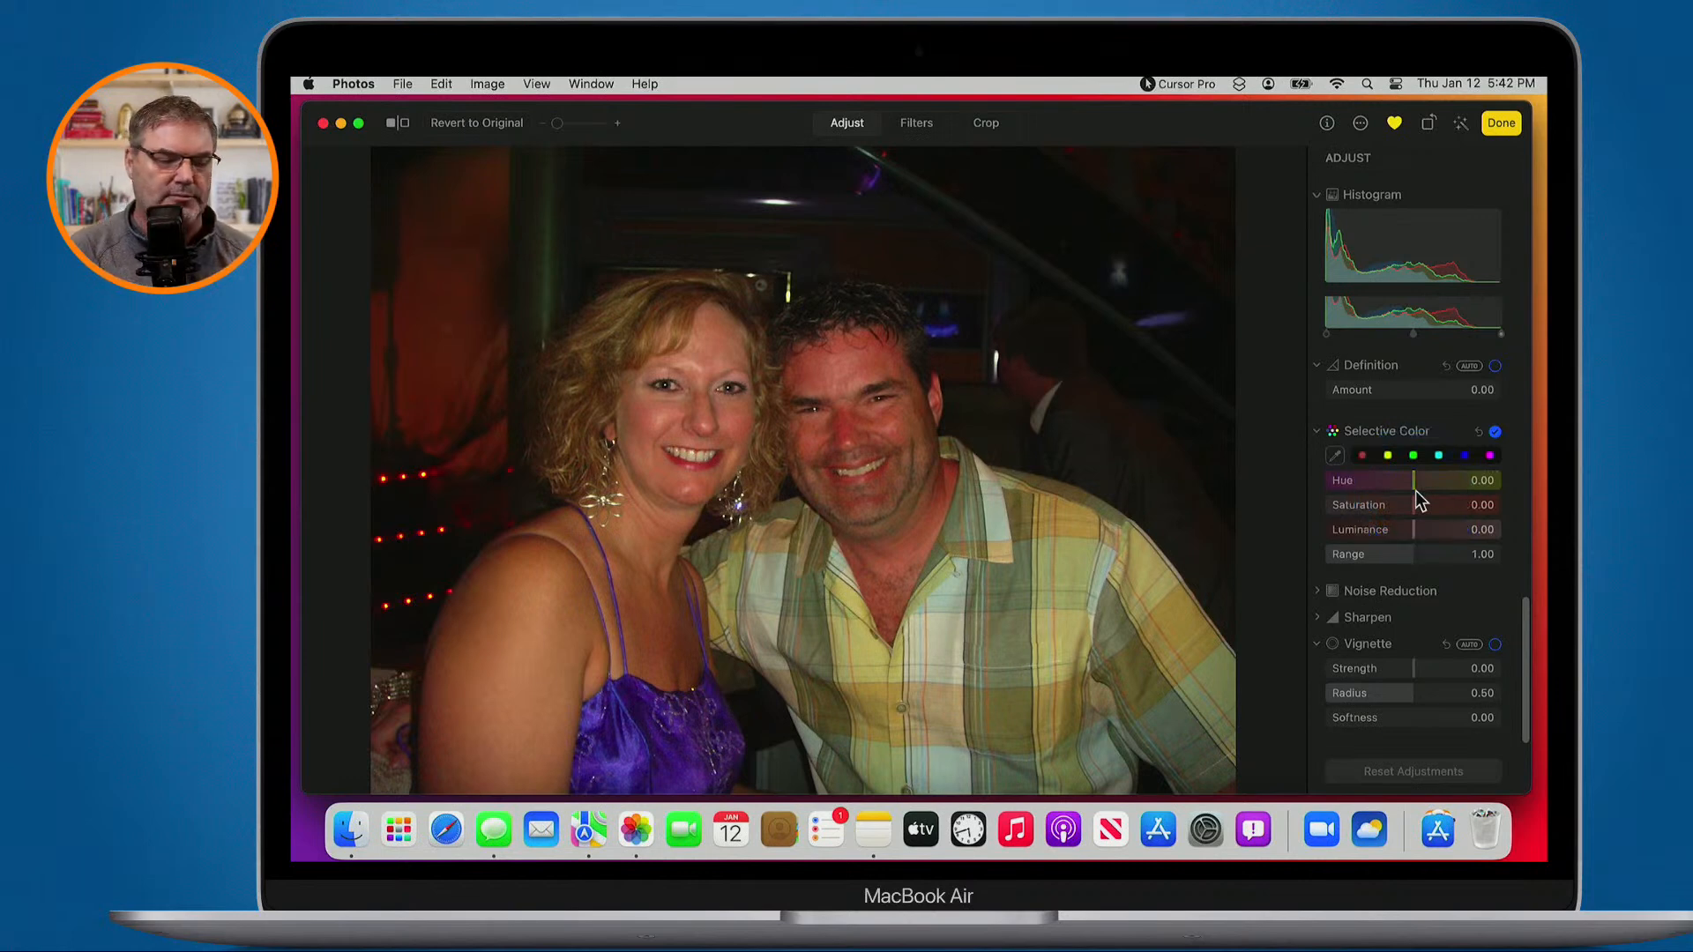
Try a Hue of -18.48 in Selective Color on a color sampled from the man's shirt and reset the Hue
left_click(847, 431)
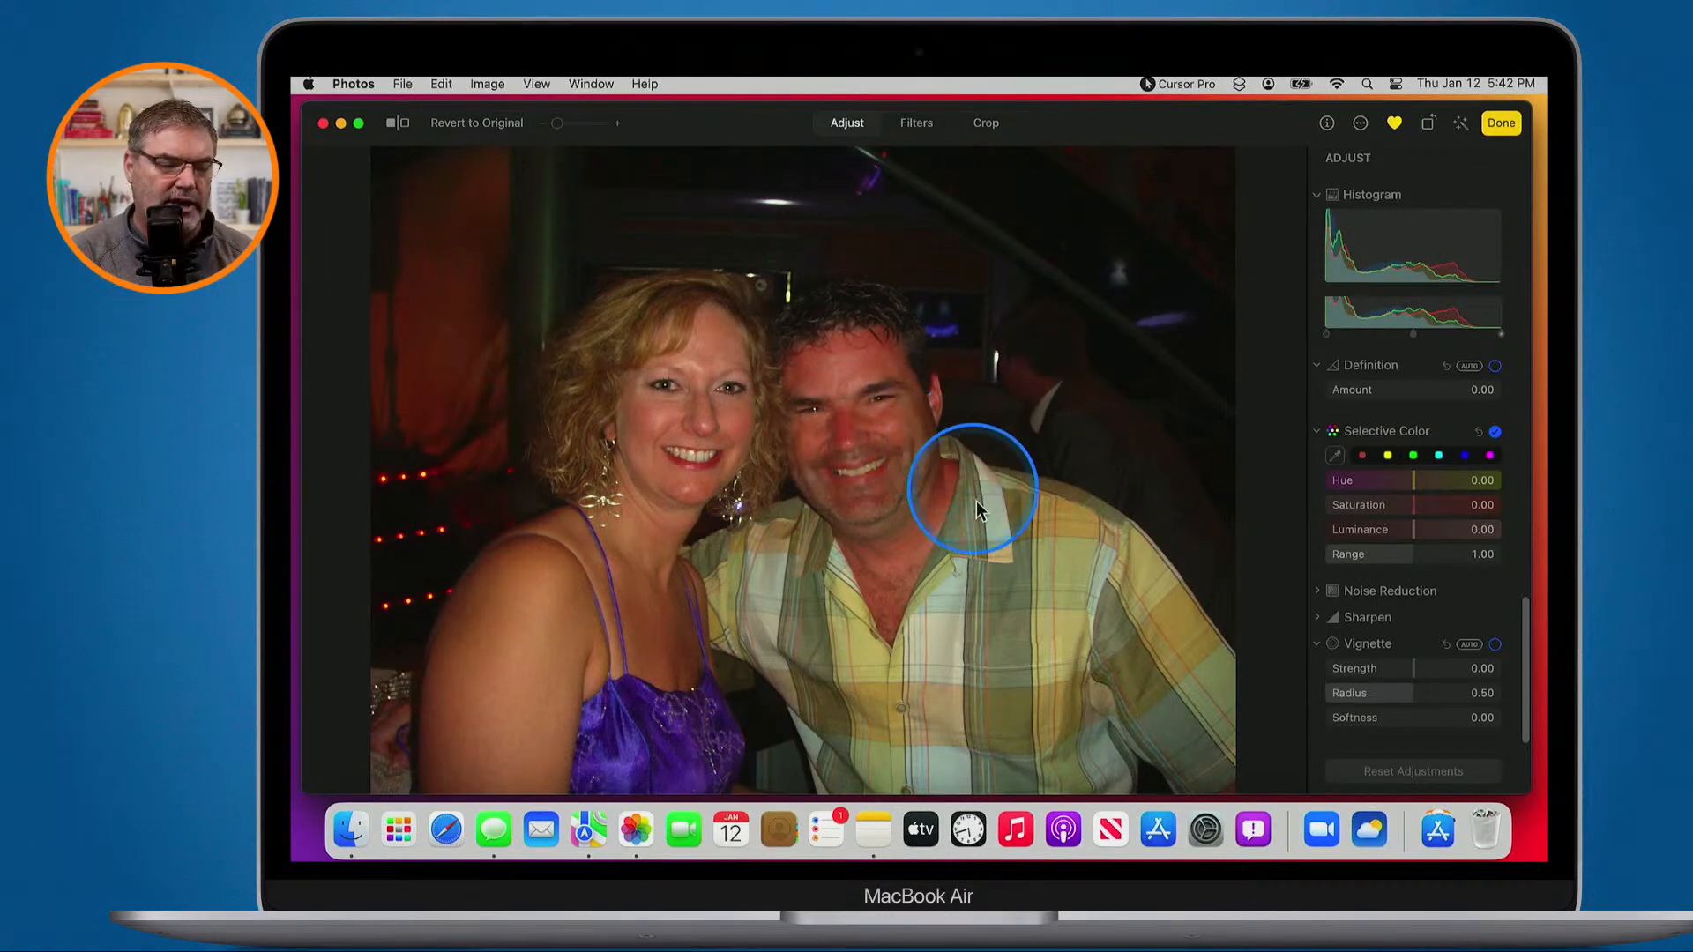
left_click(1334, 455)
left_click(994, 521)
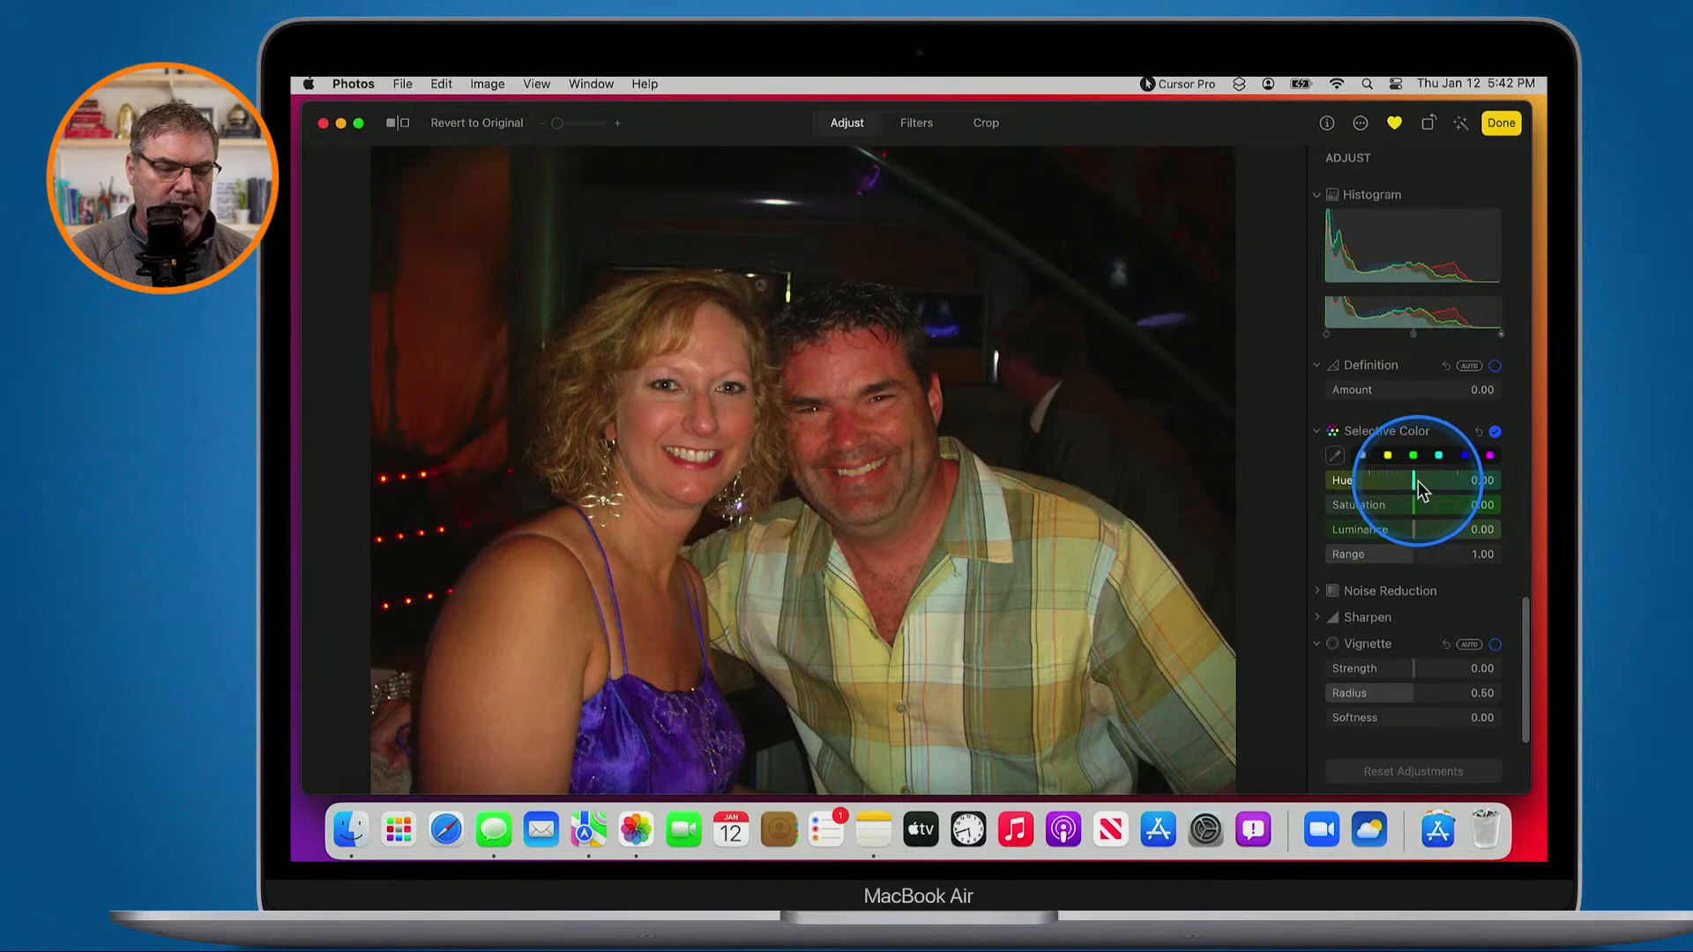
mouse_move(1418, 480)
left_mouse_down()
mouse_move(1455, 480)
mouse_move(1362, 484)
mouse_move(1469, 482)
mouse_move(1349, 490)
mouse_move(1453, 486)
mouse_move(1389, 494)
left_mouse_up()
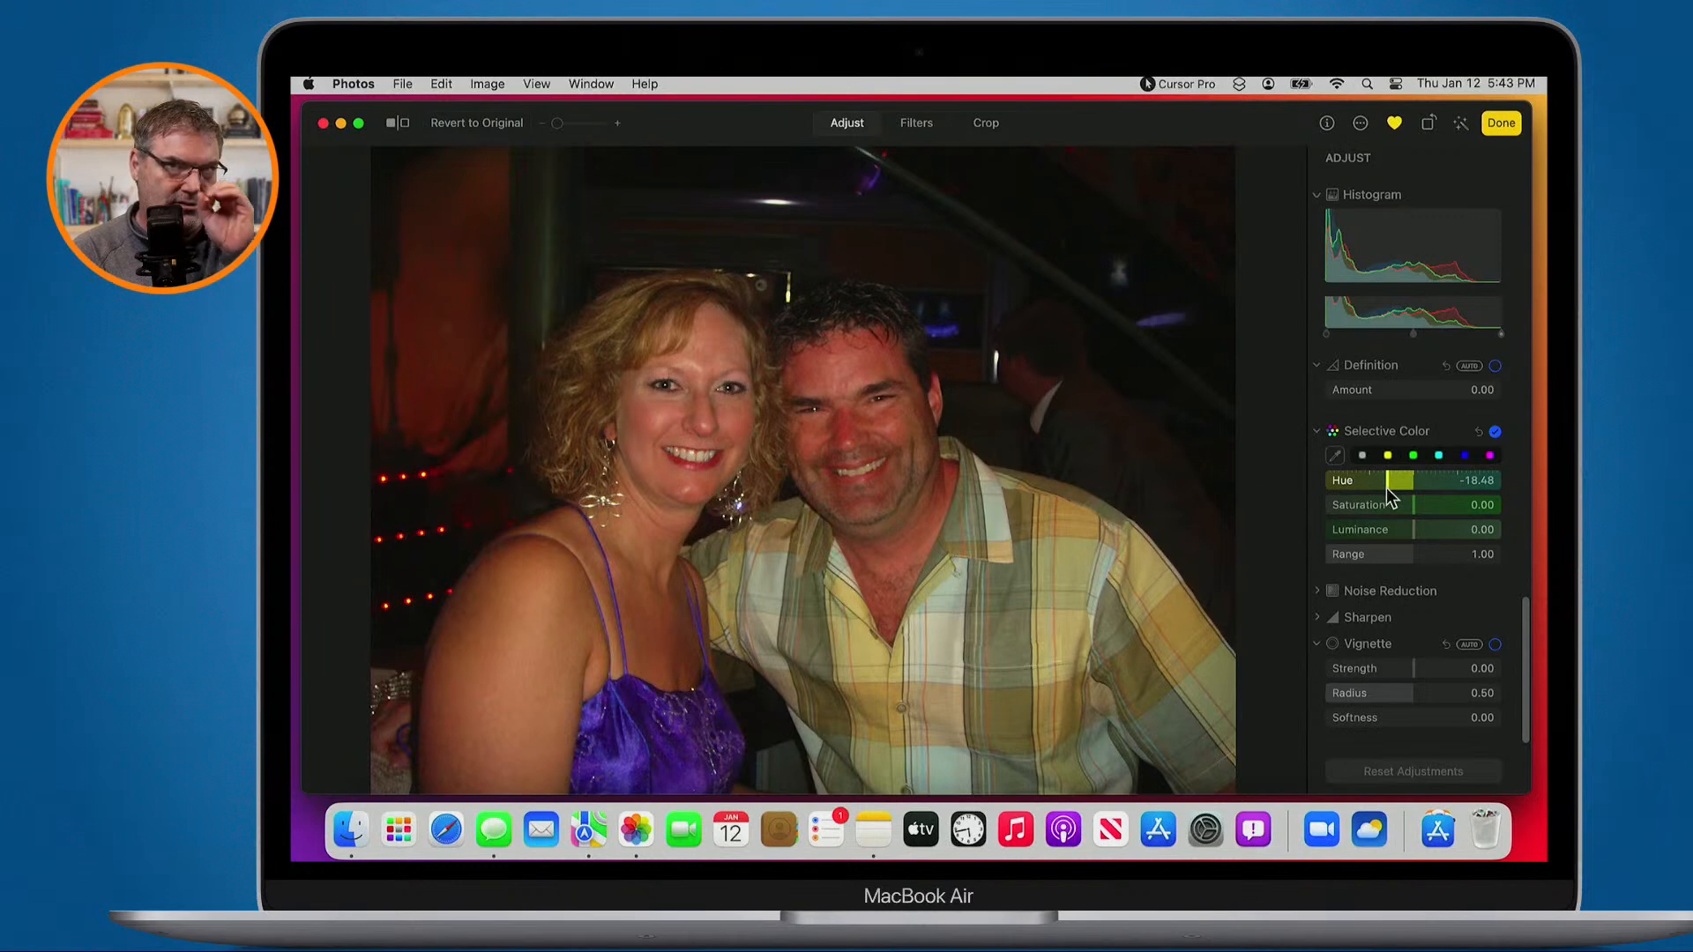
left_click(1415, 490)
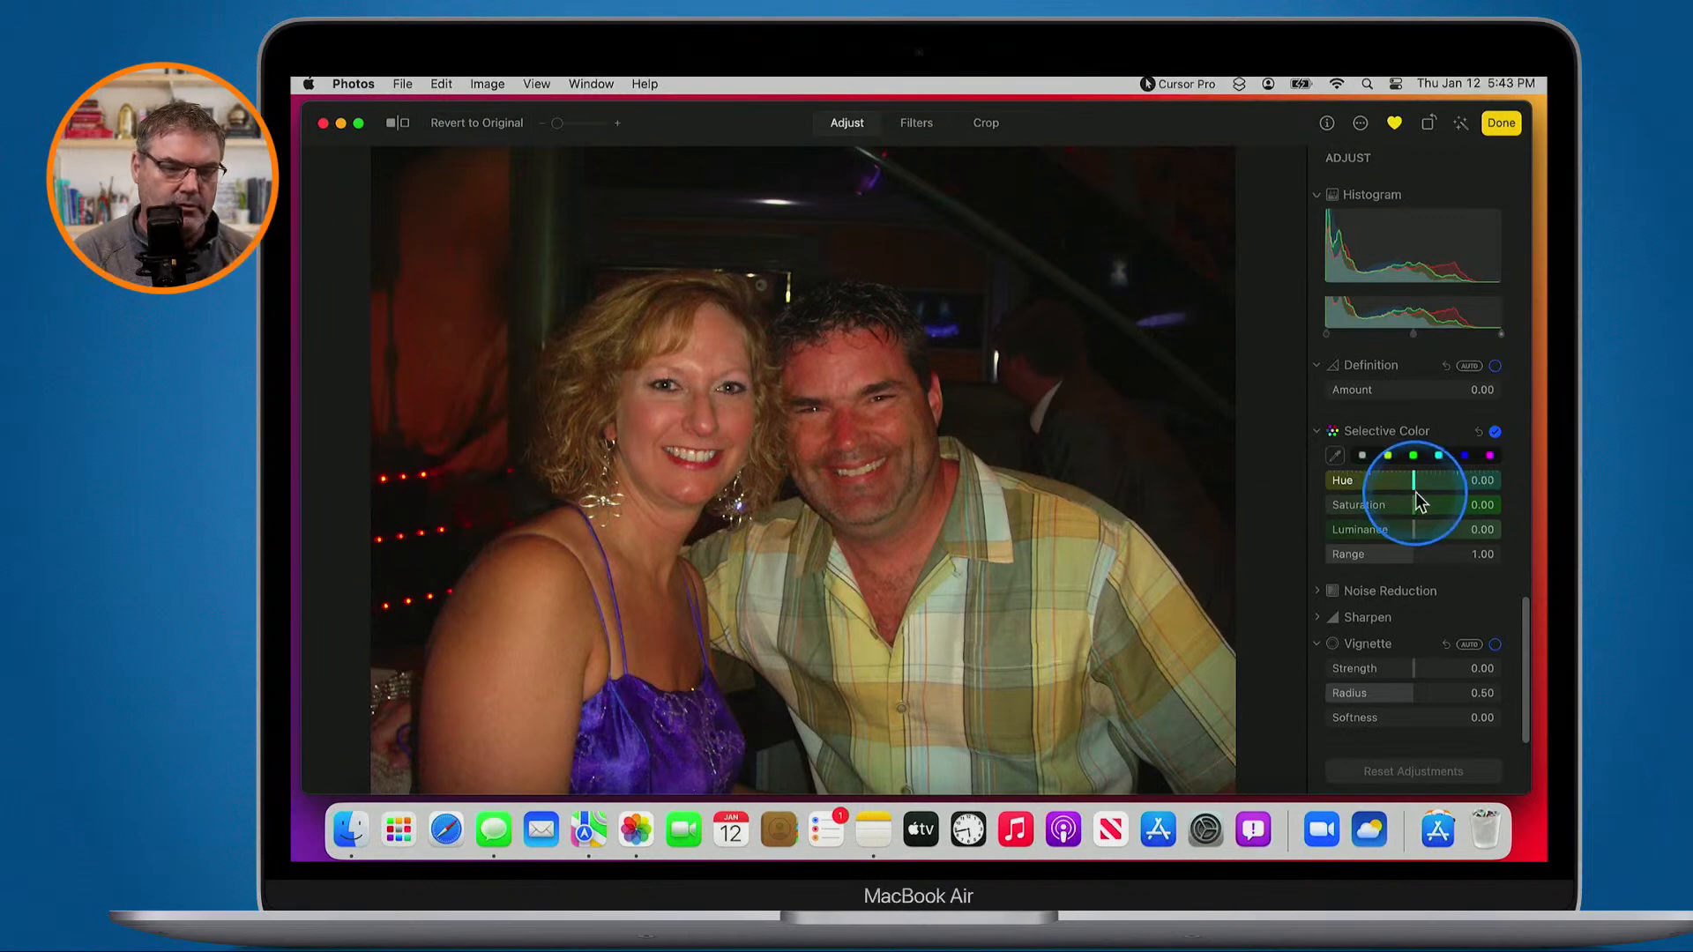
Try a Saturation of -21.19 on the reddish skin sampled from the man's face and revert the photo to its original
left_click(1336, 455)
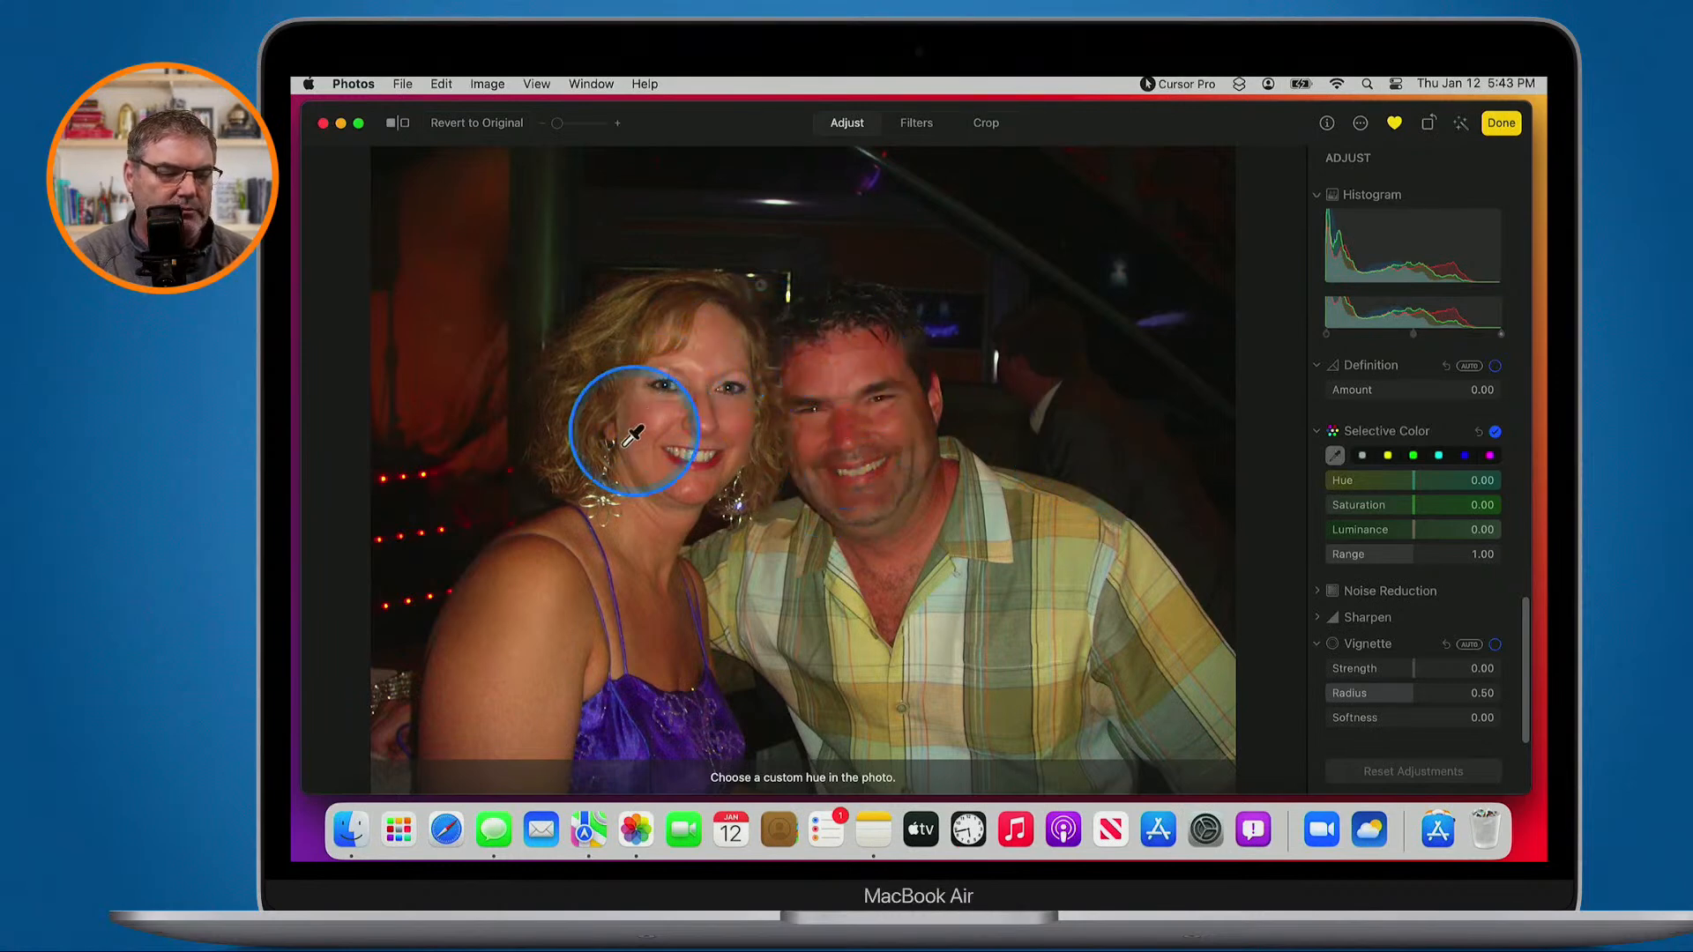
left_click(842, 427)
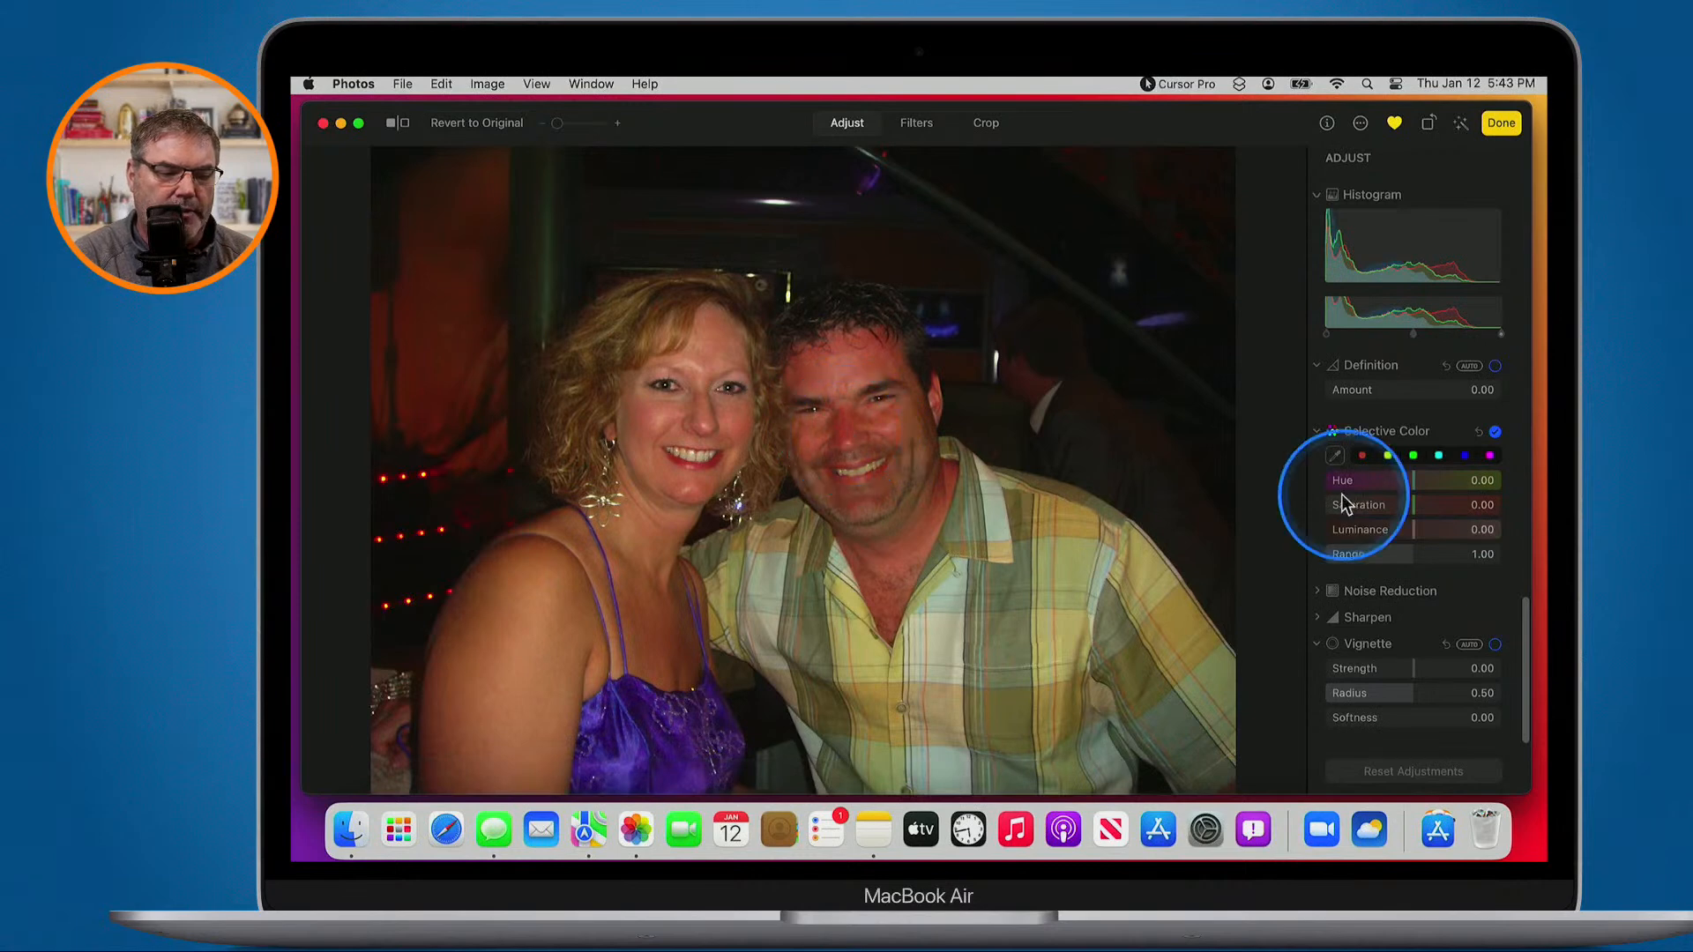
left_click_drag(1411, 501, 1396, 512)
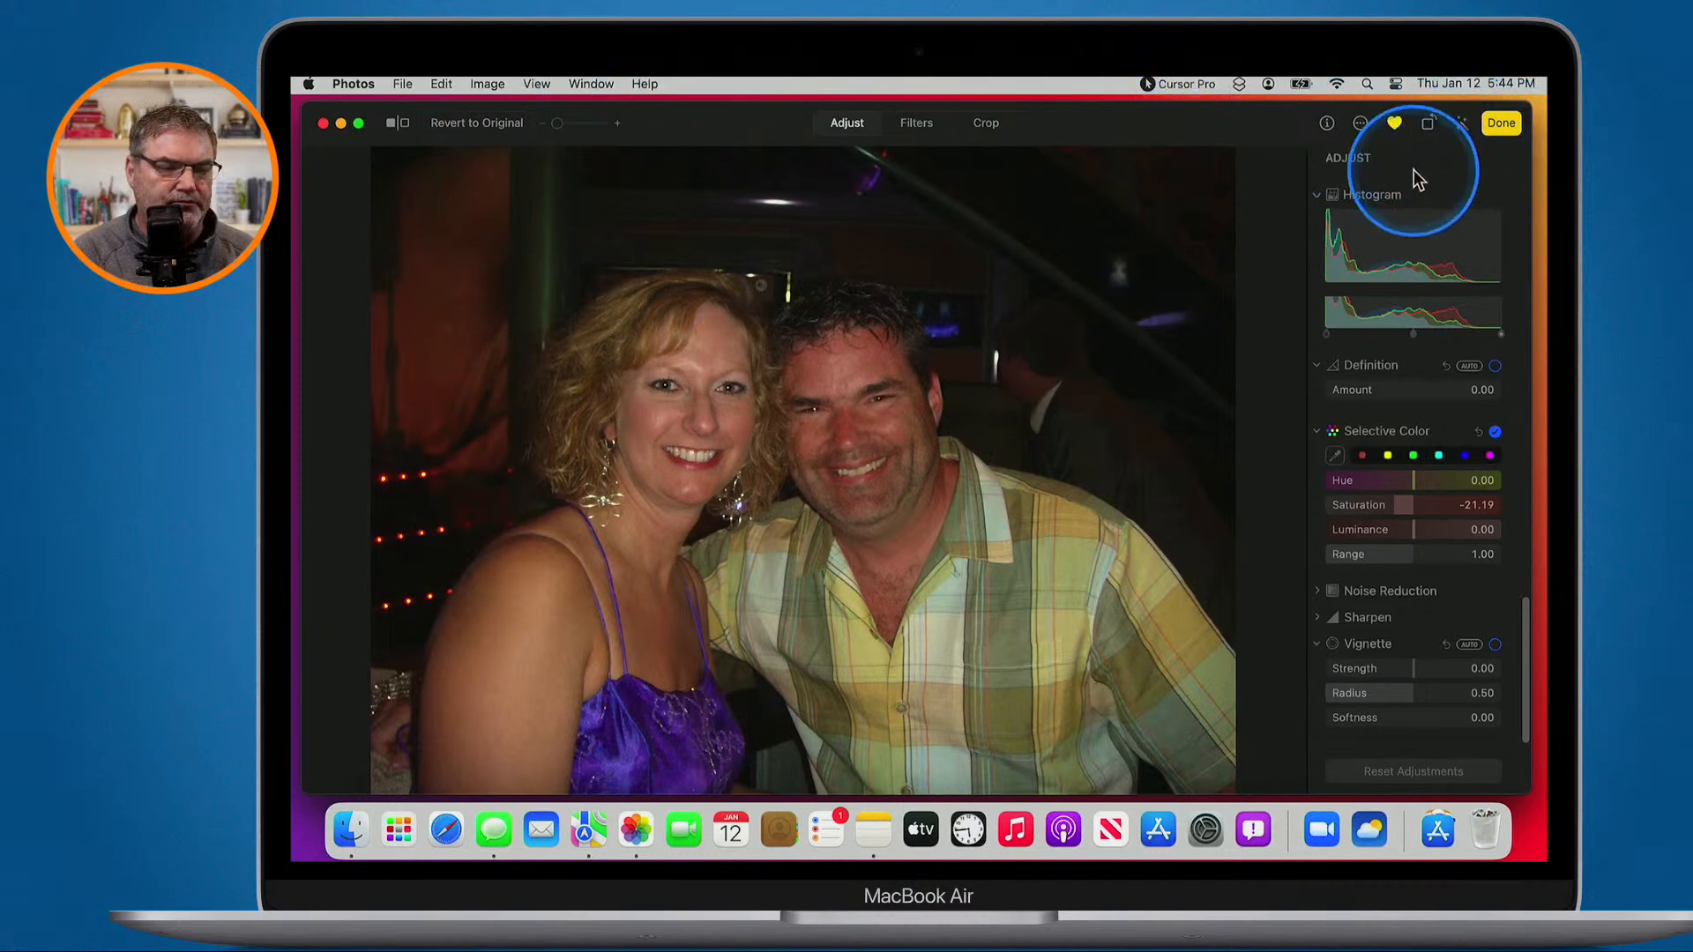
left_click(488, 126)
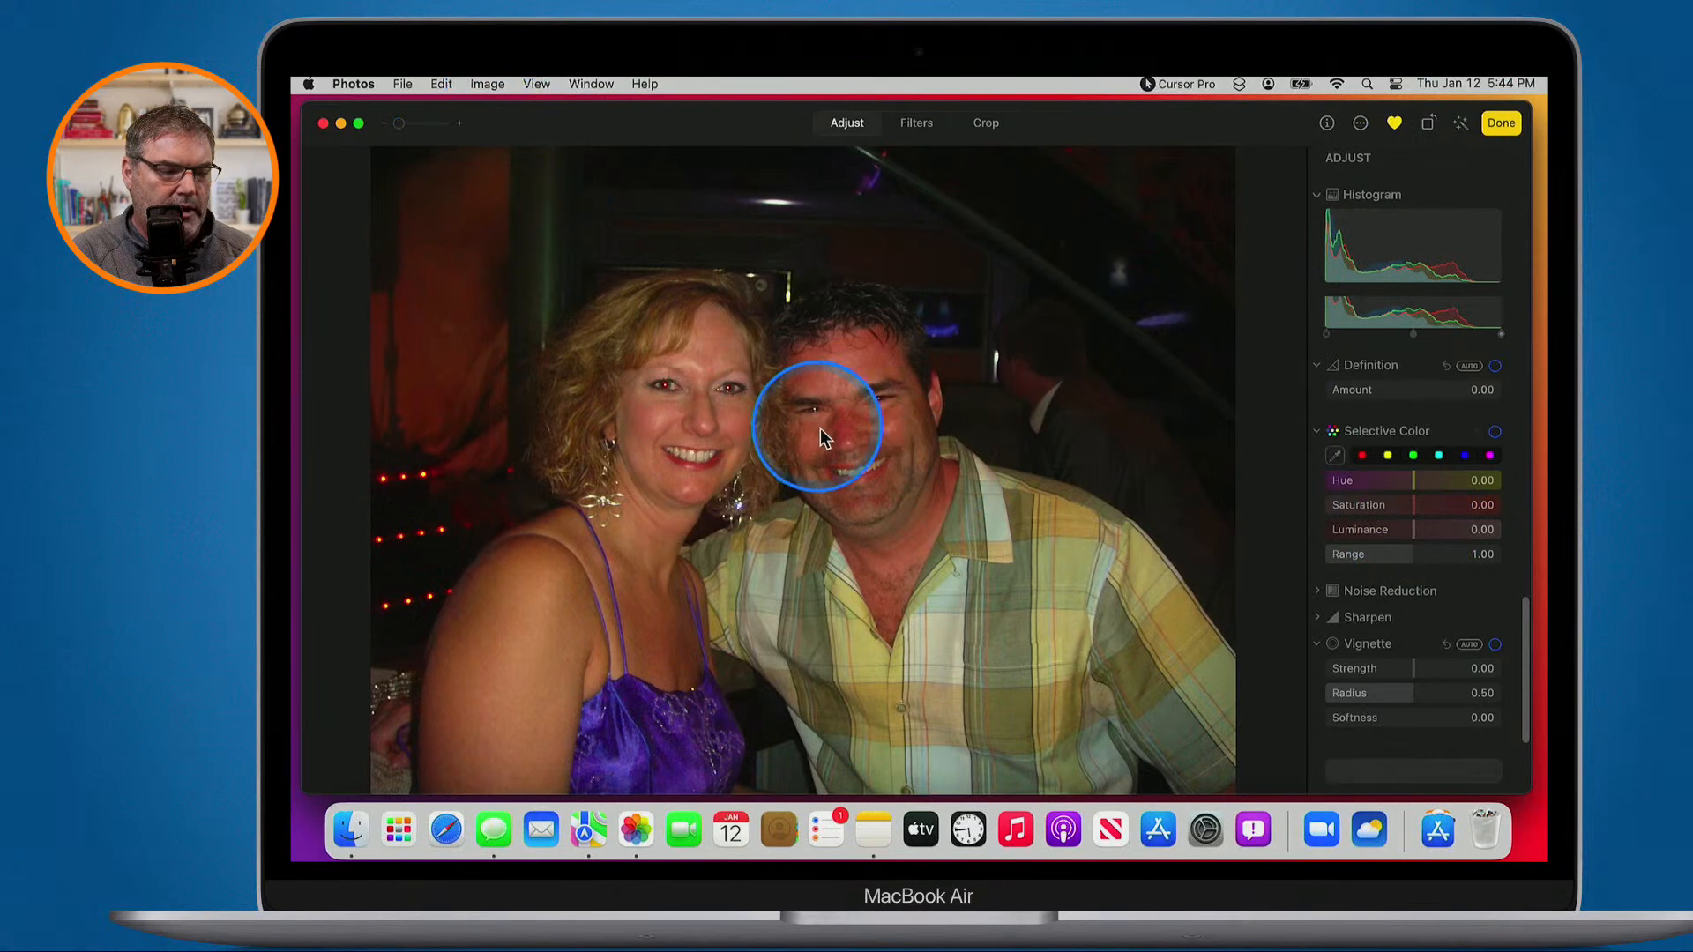
Sample the man's facial skin again for Selective Color and set its Saturation to -32.19
left_click(1336, 455)
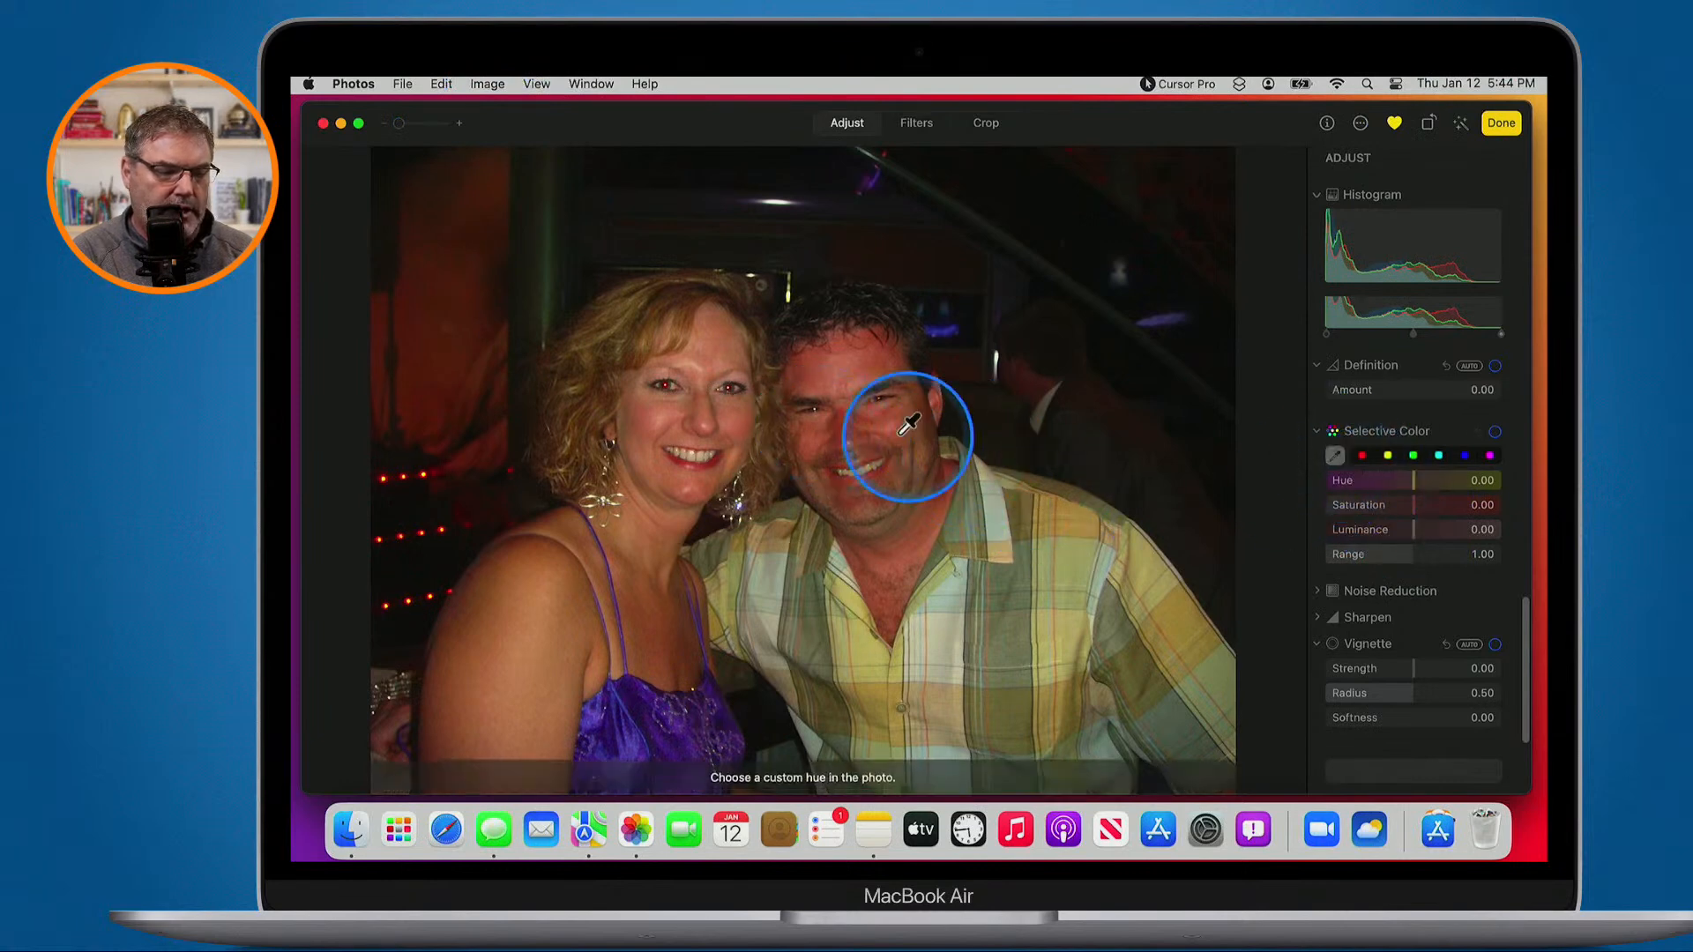
left_click(842, 427)
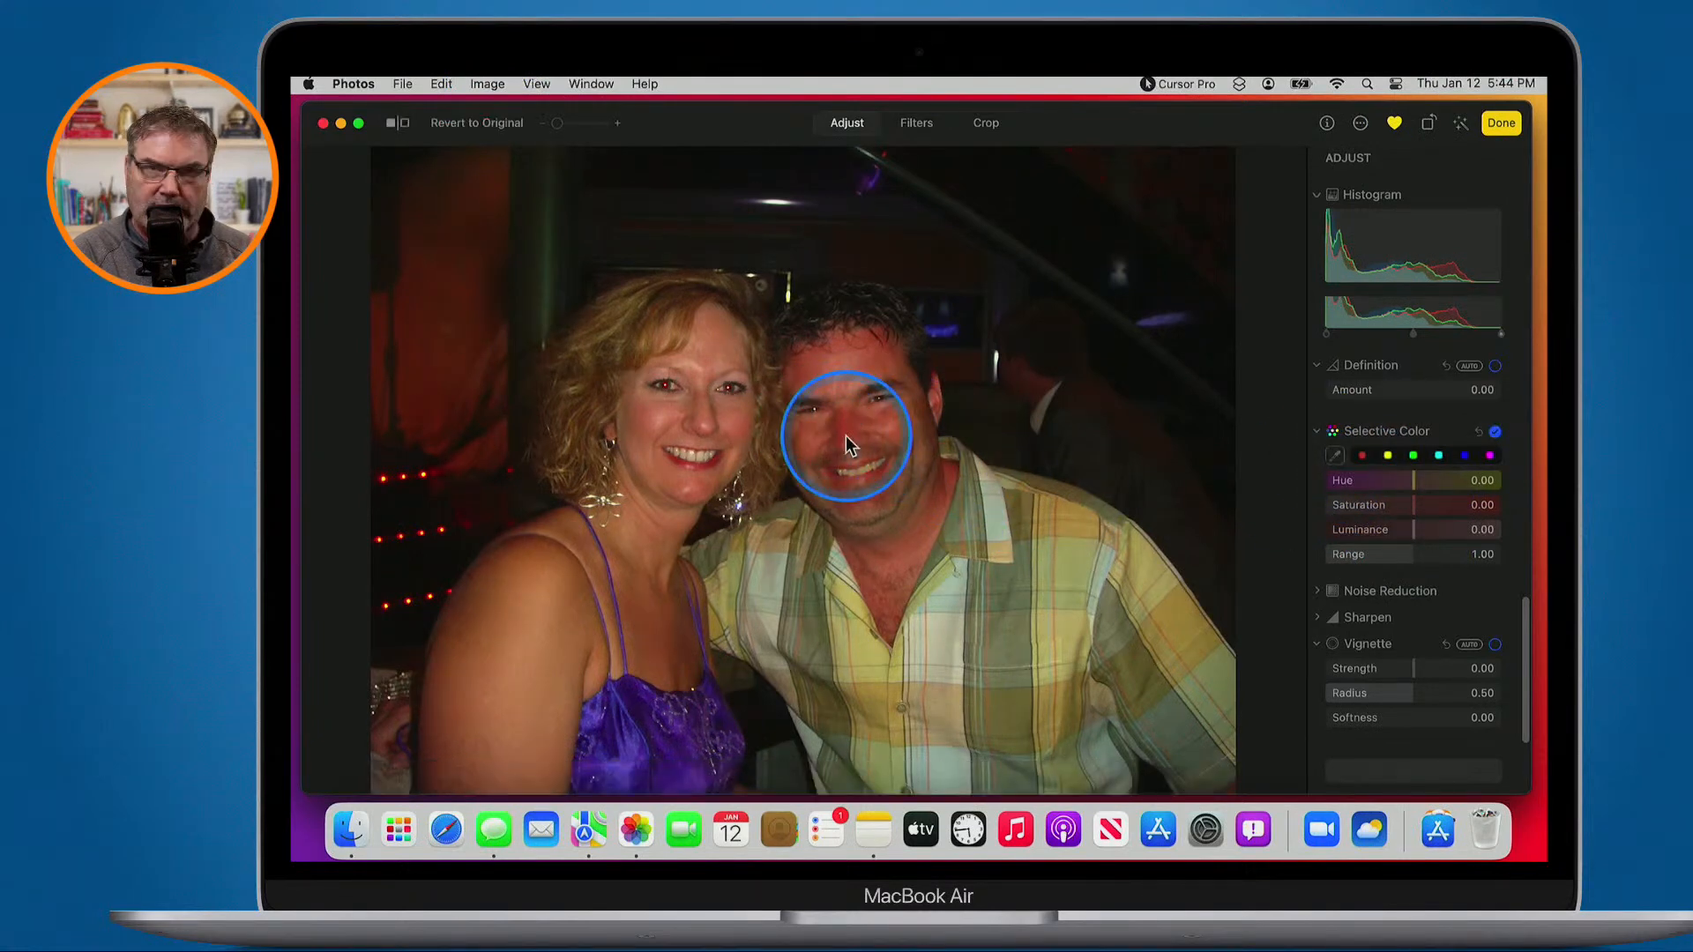
mouse_move(1409, 494)
left_mouse_down()
mouse_move(1410, 510)
mouse_move(1385, 506)
left_mouse_up()
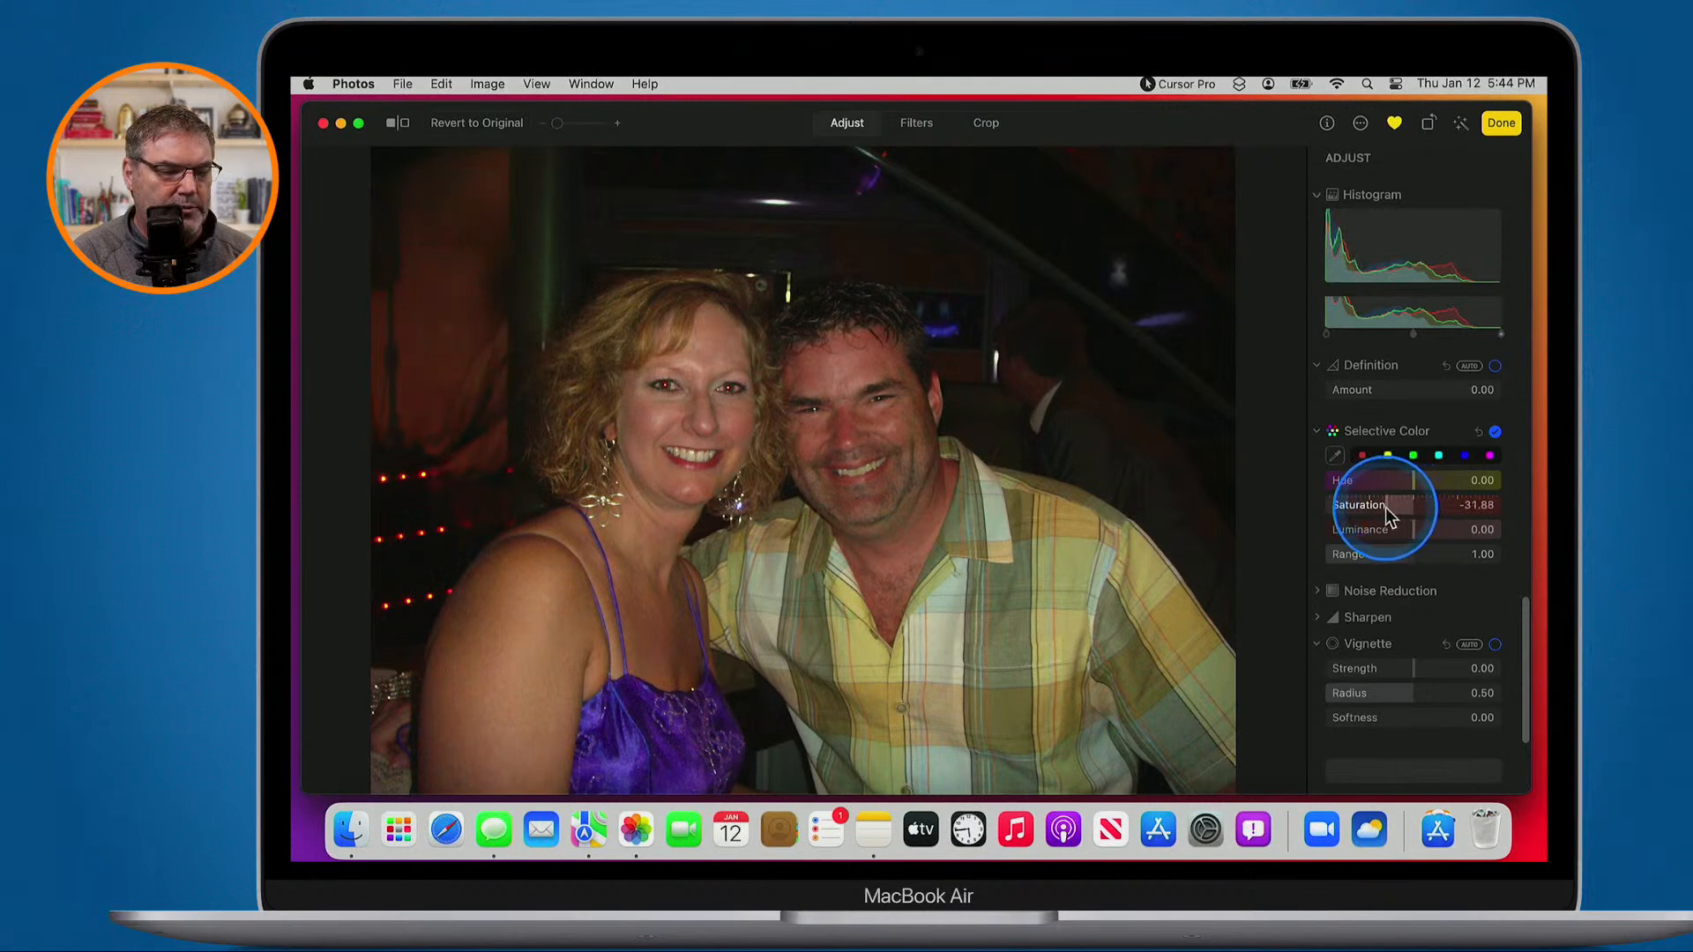
Resample the Selective Color hue from the woman's face, set its Saturation to -11.50, and save the photo's edits
left_click(1335, 455)
left_click(686, 390)
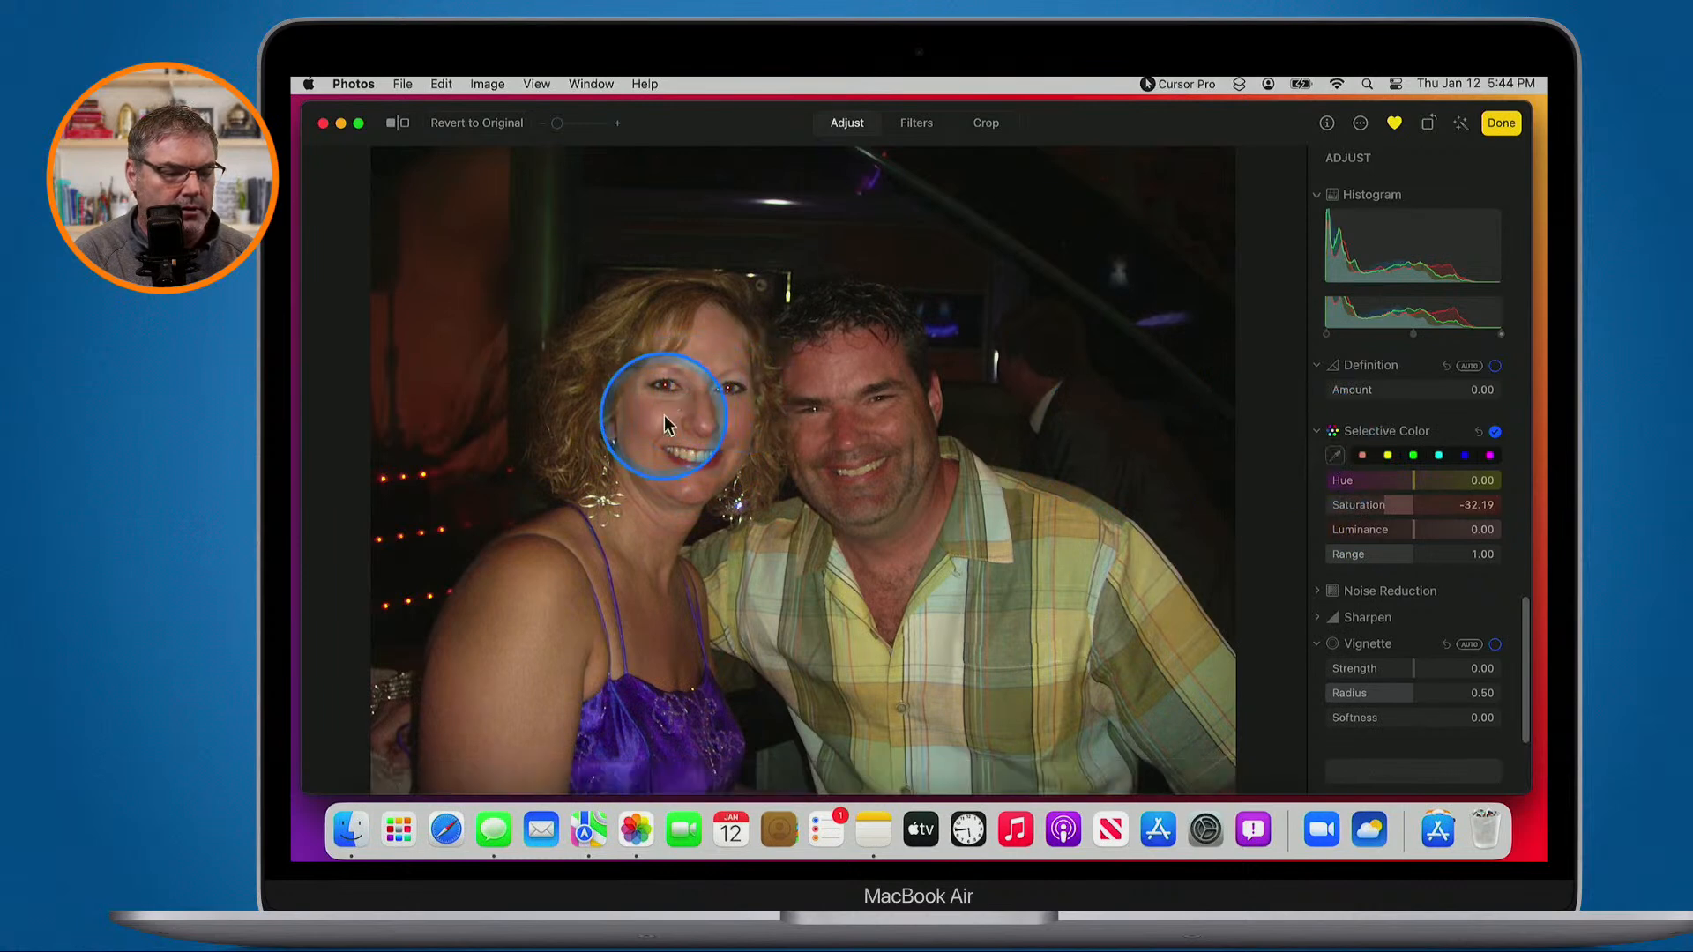
left_click_drag(1389, 503, 1400, 505)
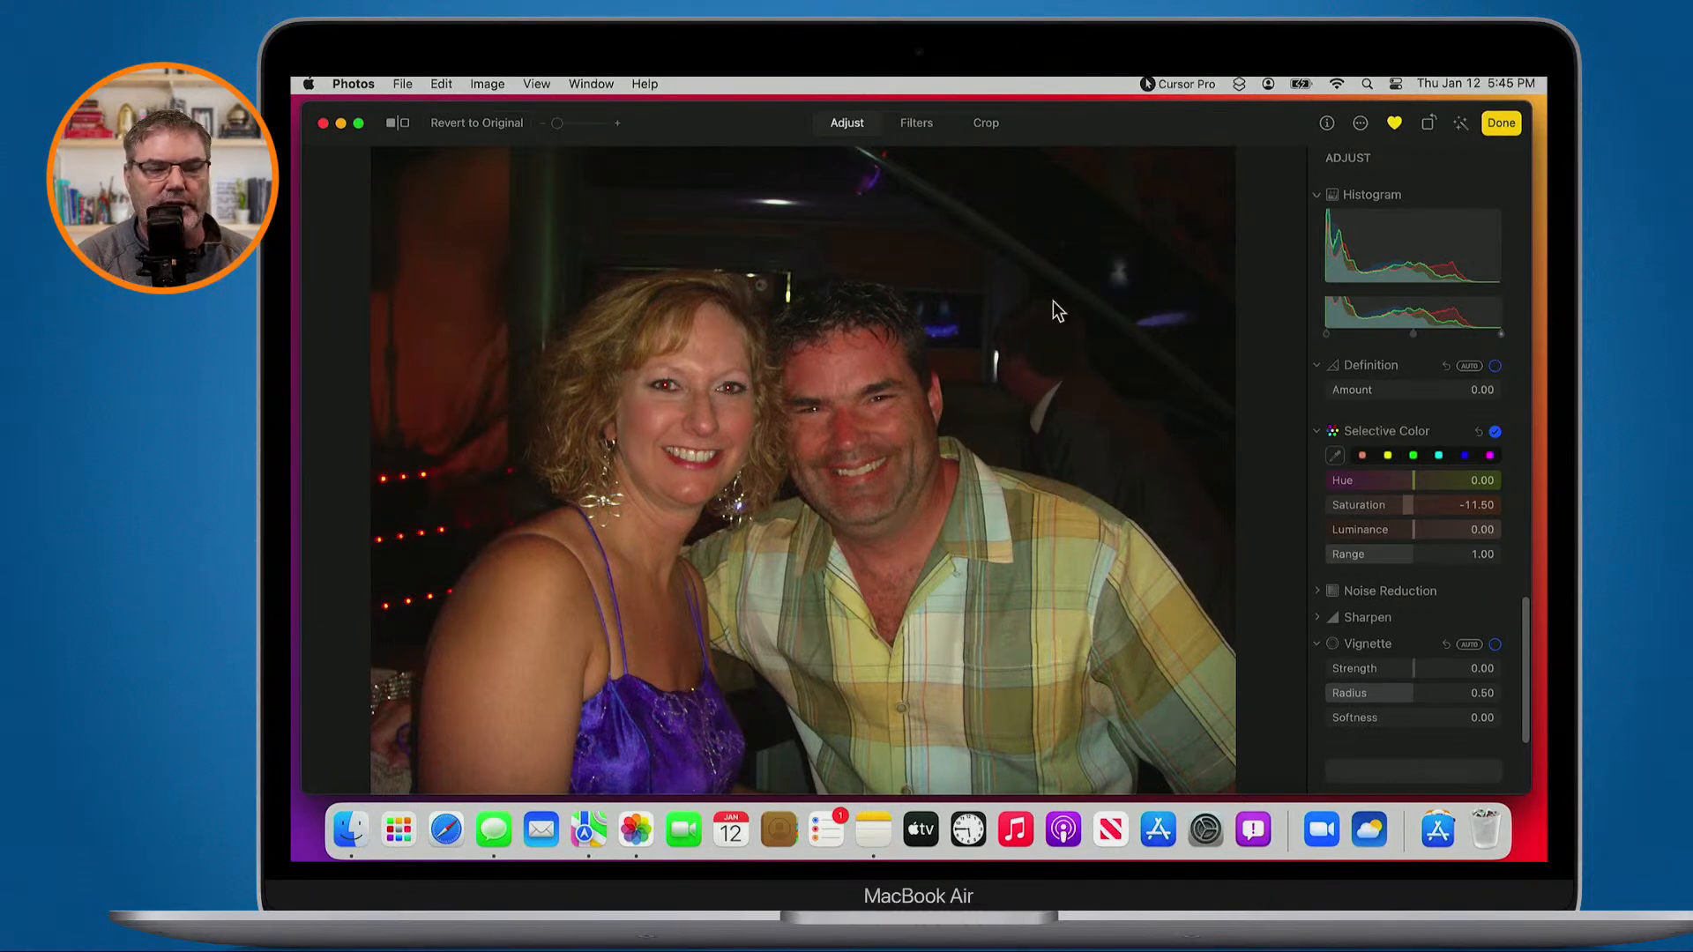
left_click(1492, 122)
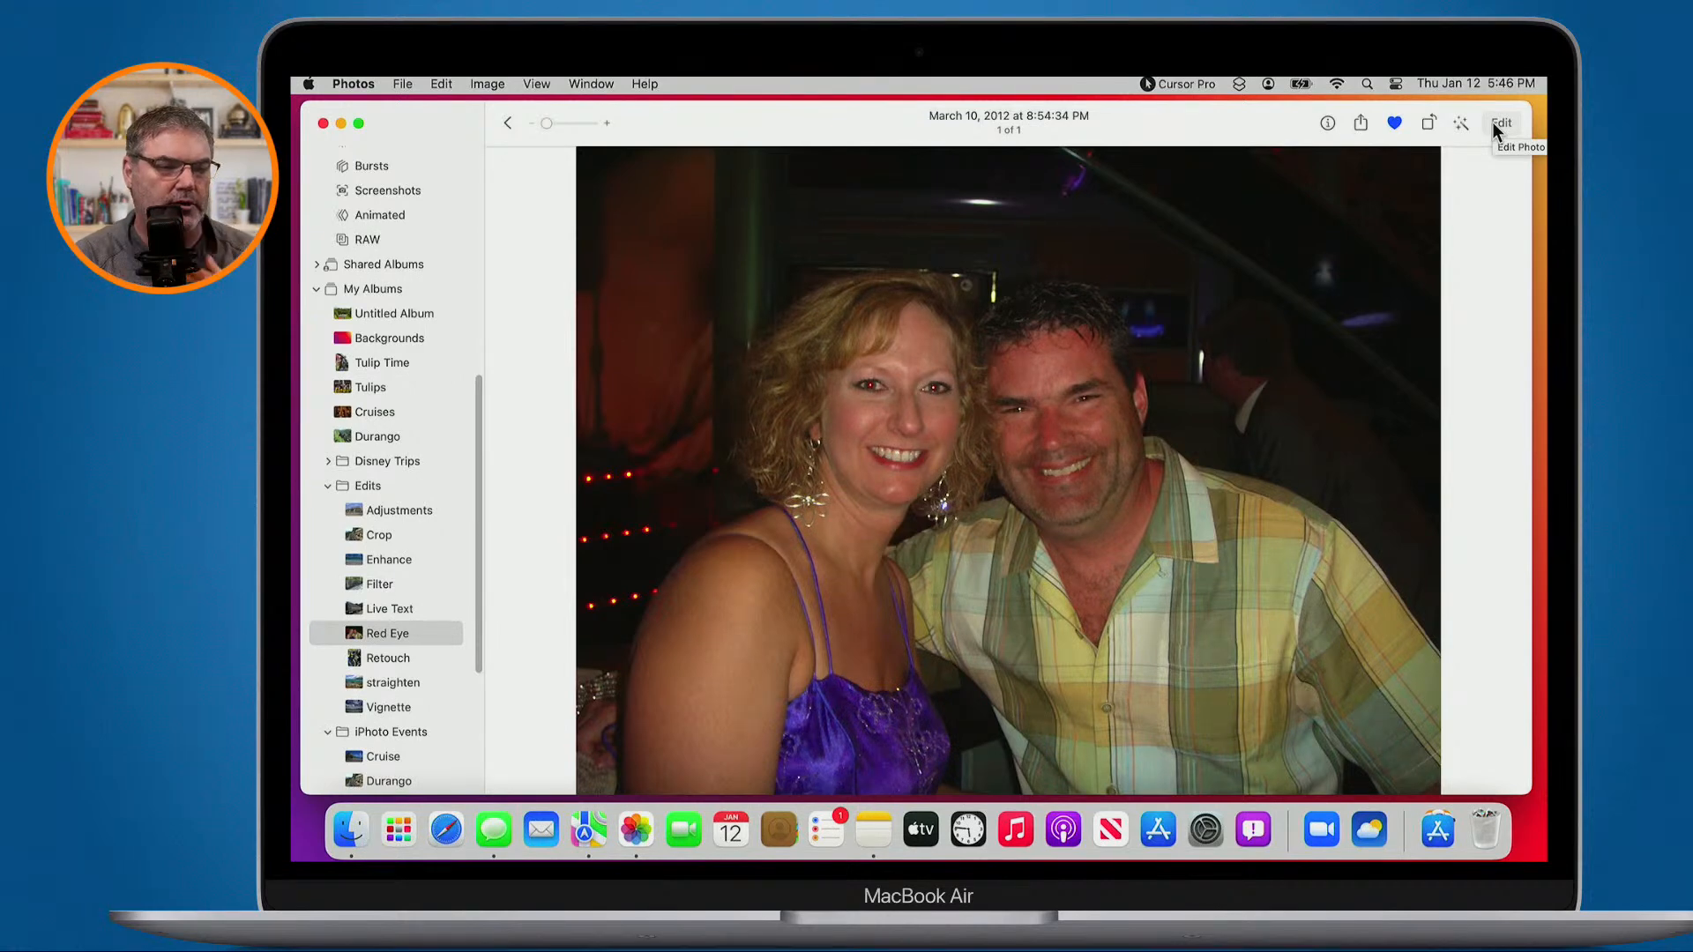
Open the pyramid photo from the Adjustments album for editing
left_click(375, 513)
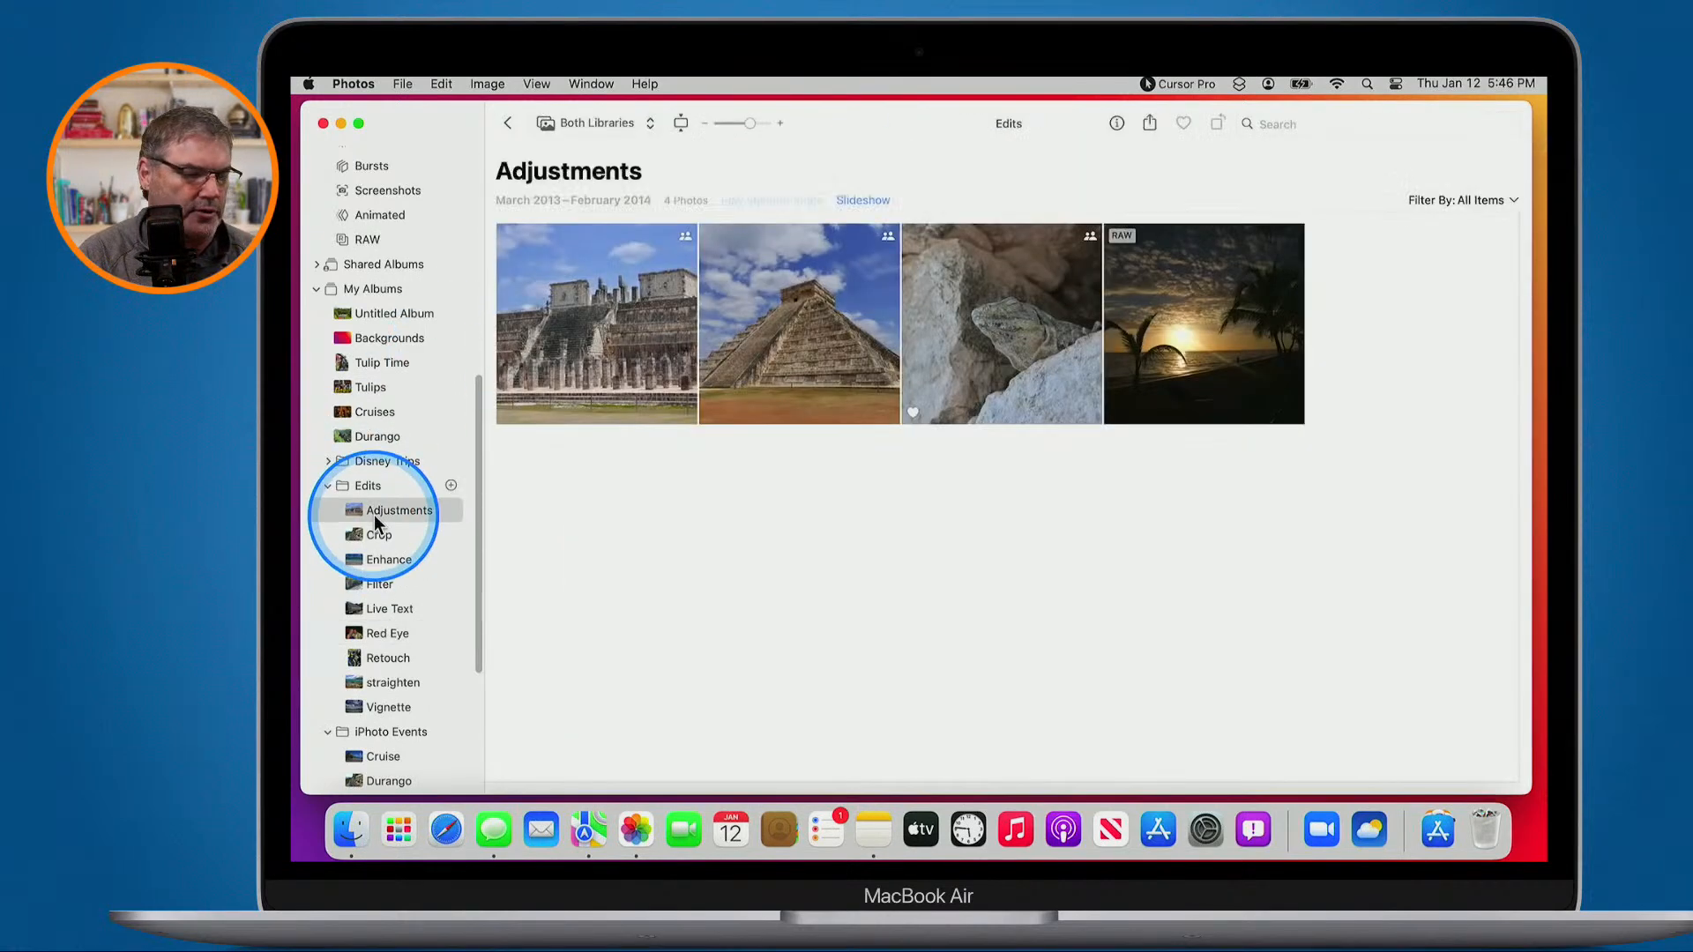
left_click(849, 304)
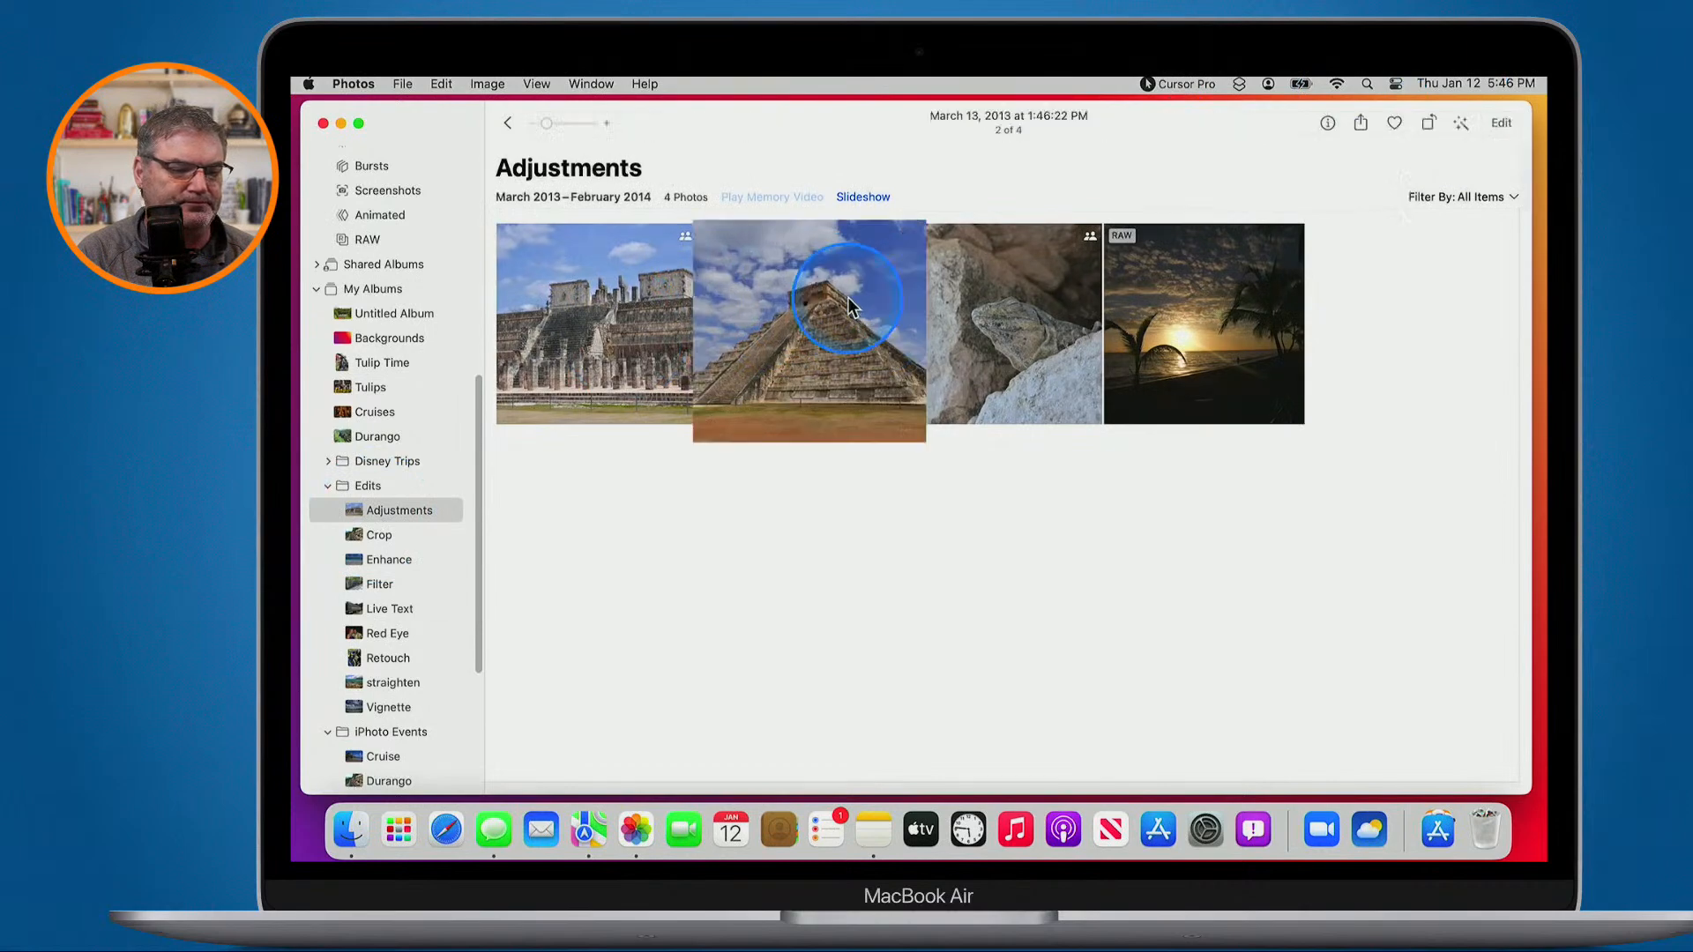
double_click(849, 305)
left_click(1497, 123)
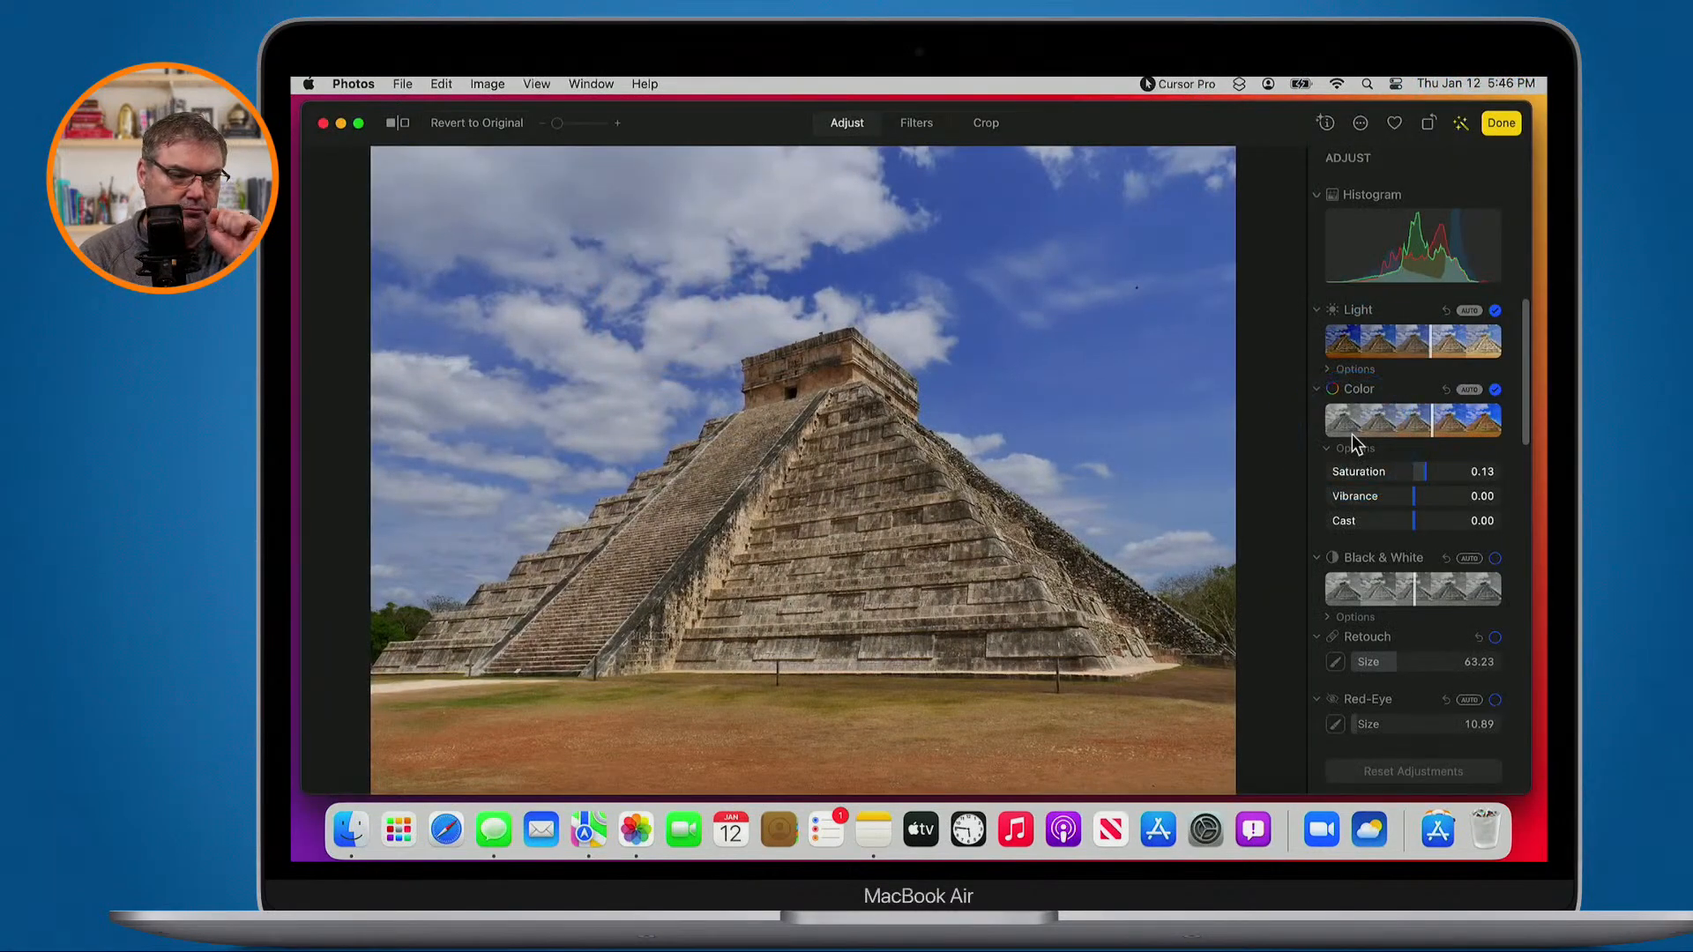
Expand the Noise Reduction and Sharpen adjustments for the pyramid photo and finish editing it
scroll(1352, 434, "down", 10)
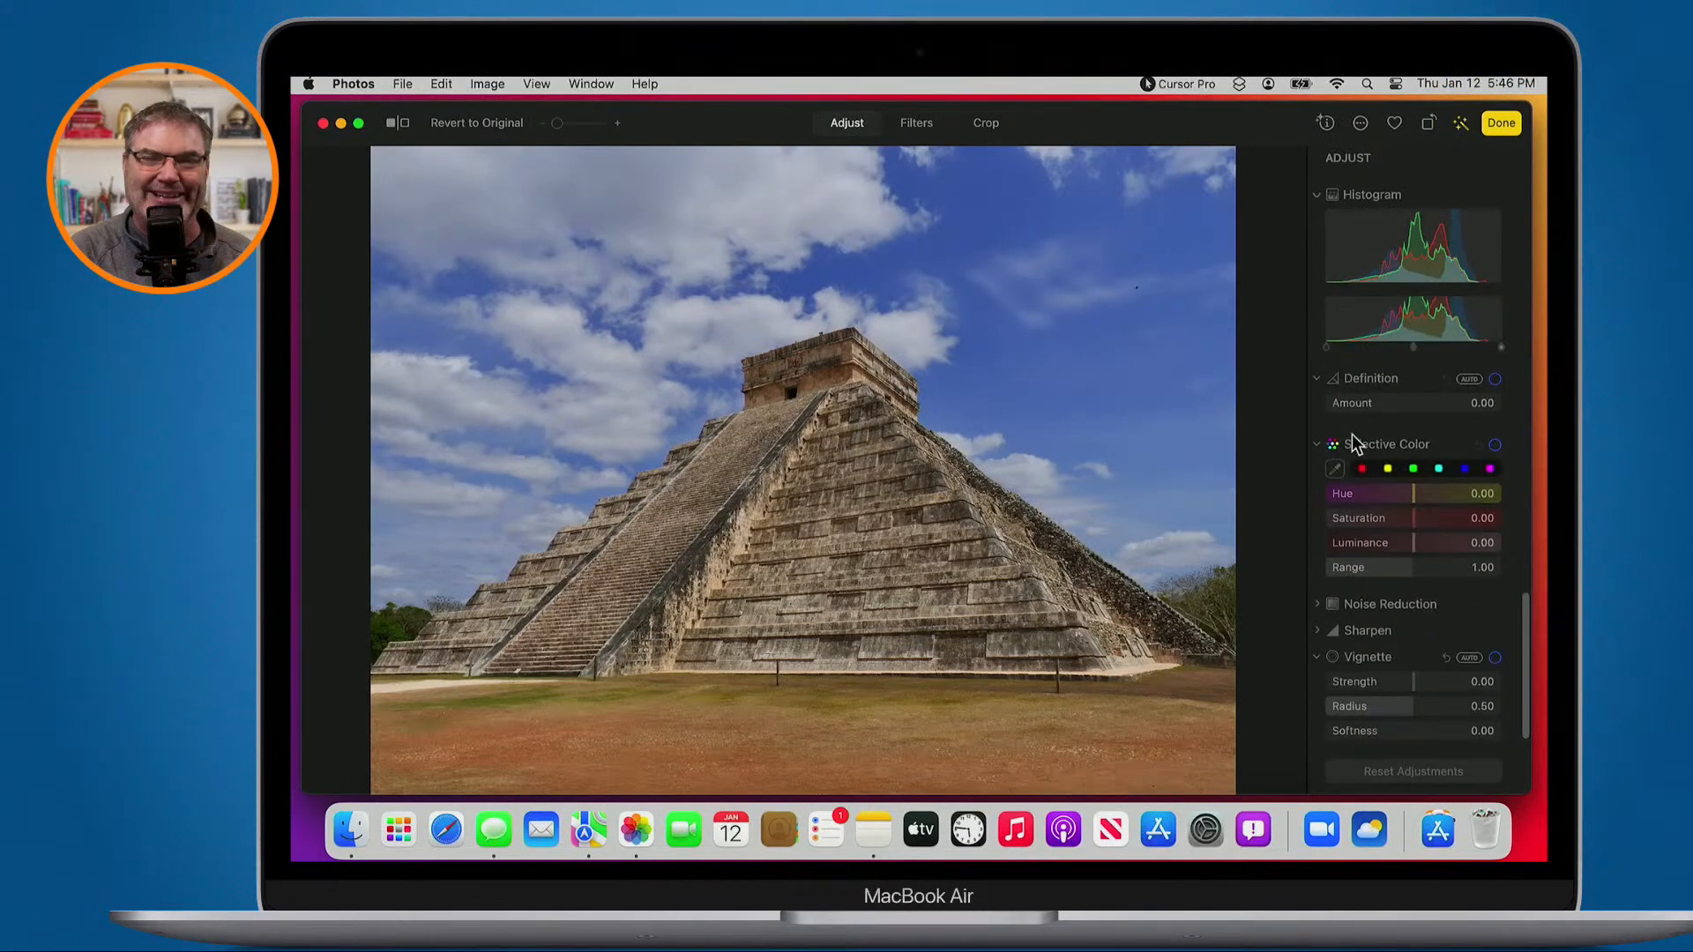
scroll(1356, 444, "down", 2)
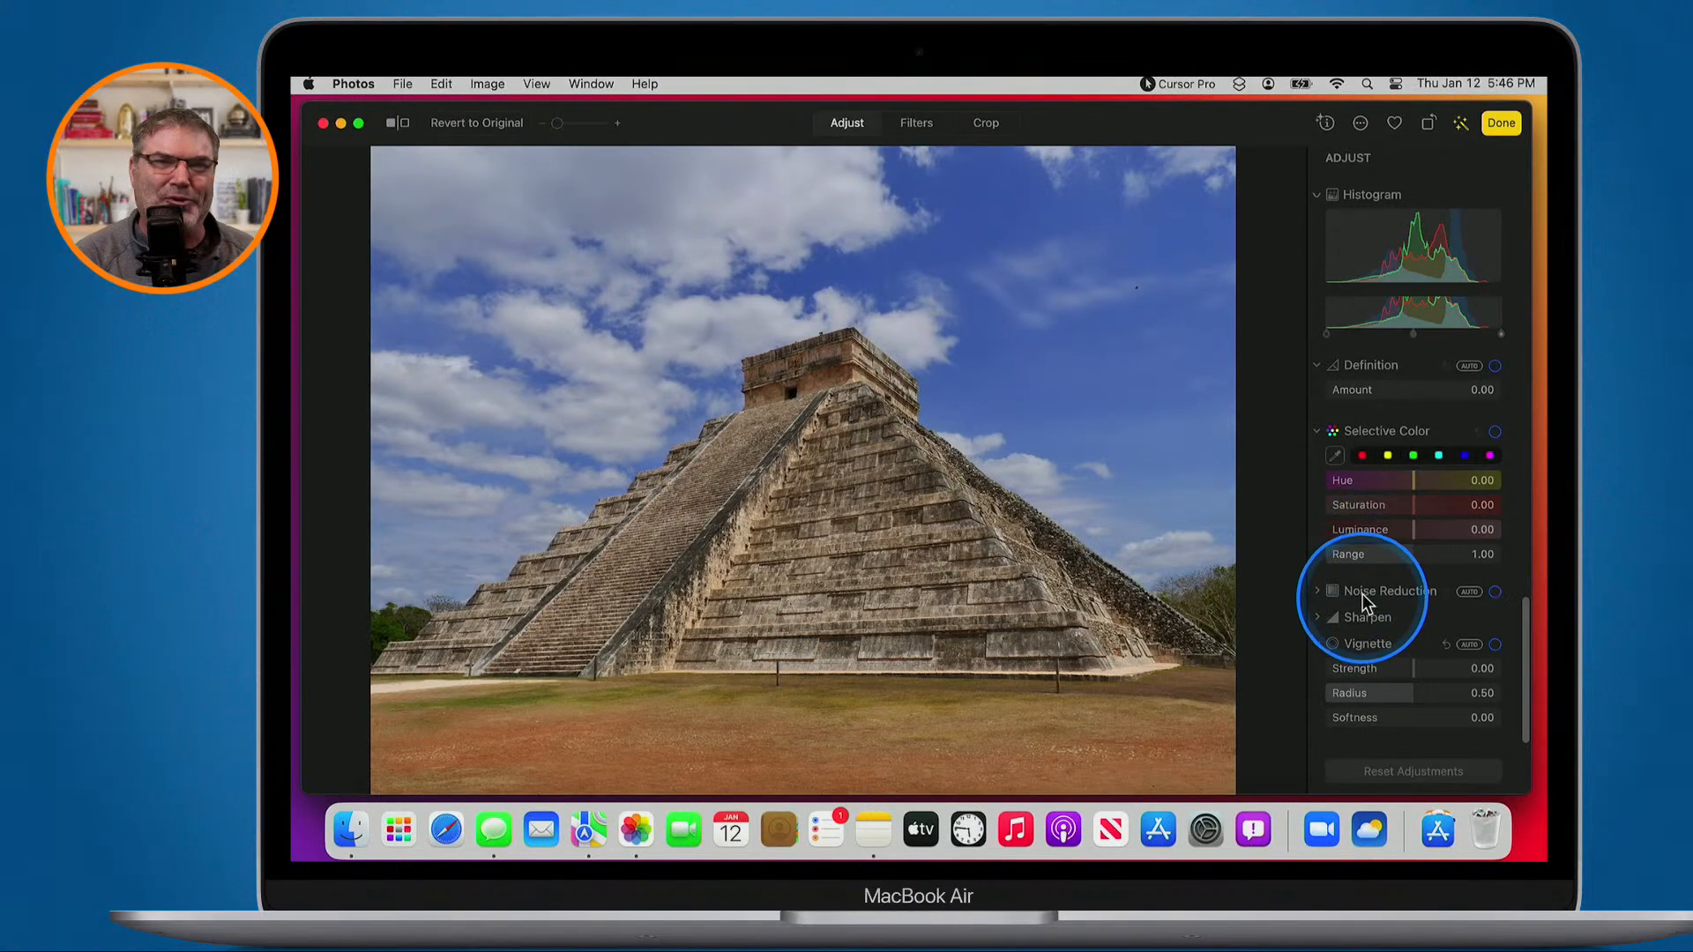
key("ctrl+alt+m")
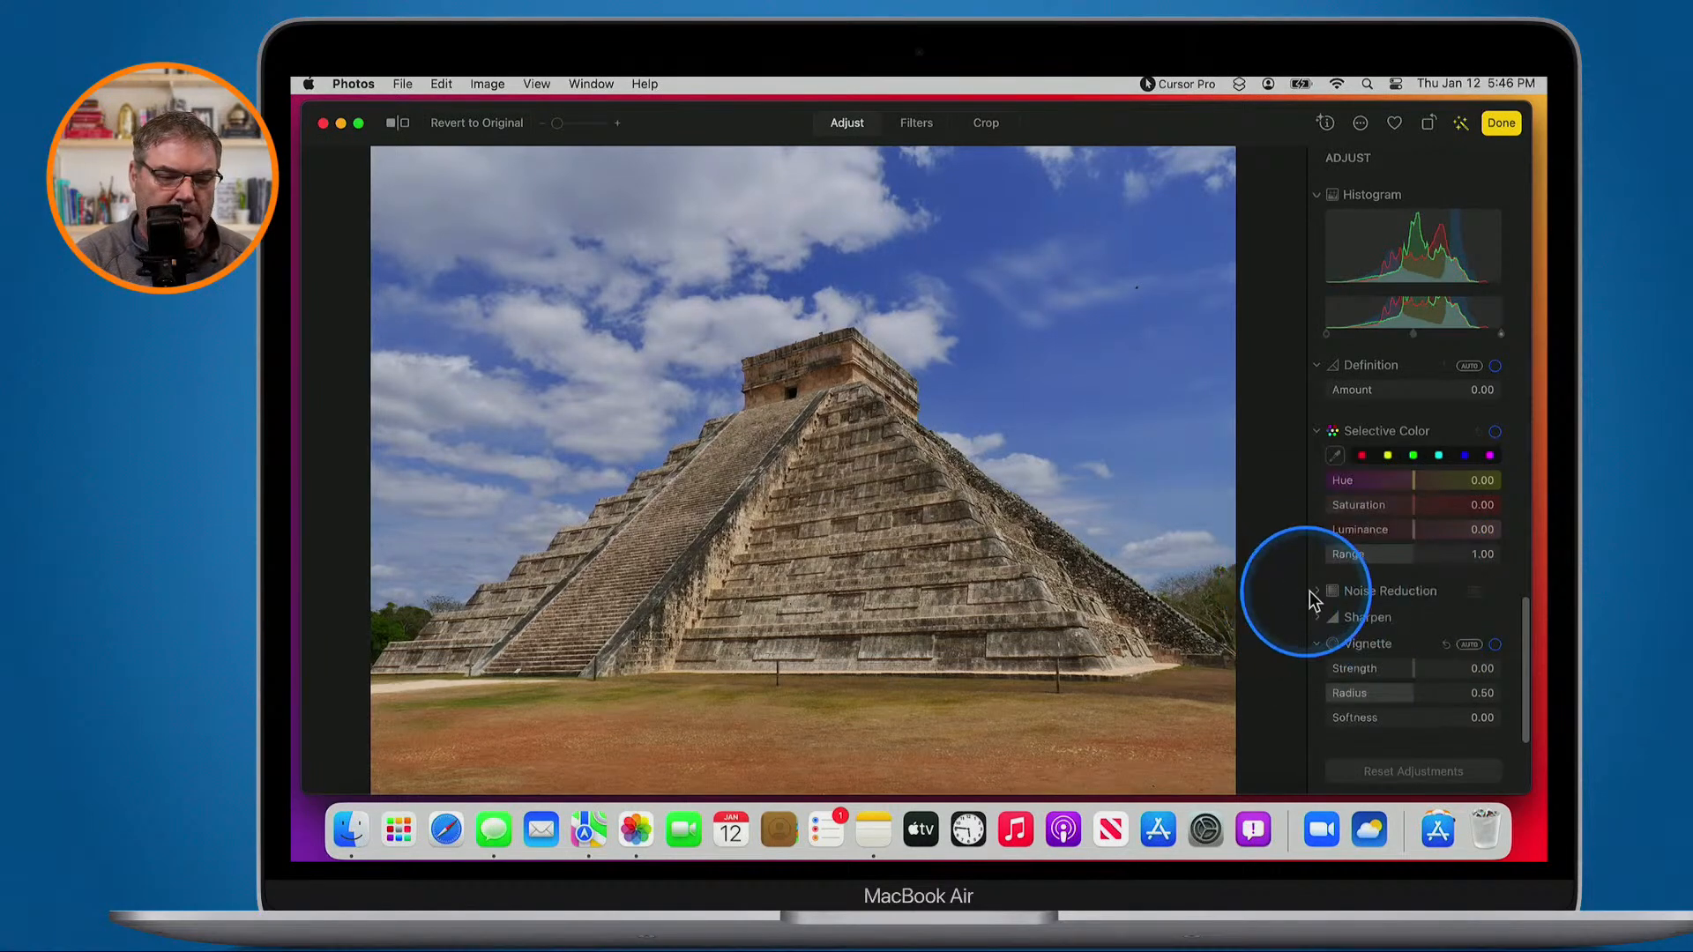
left_click(1316, 590)
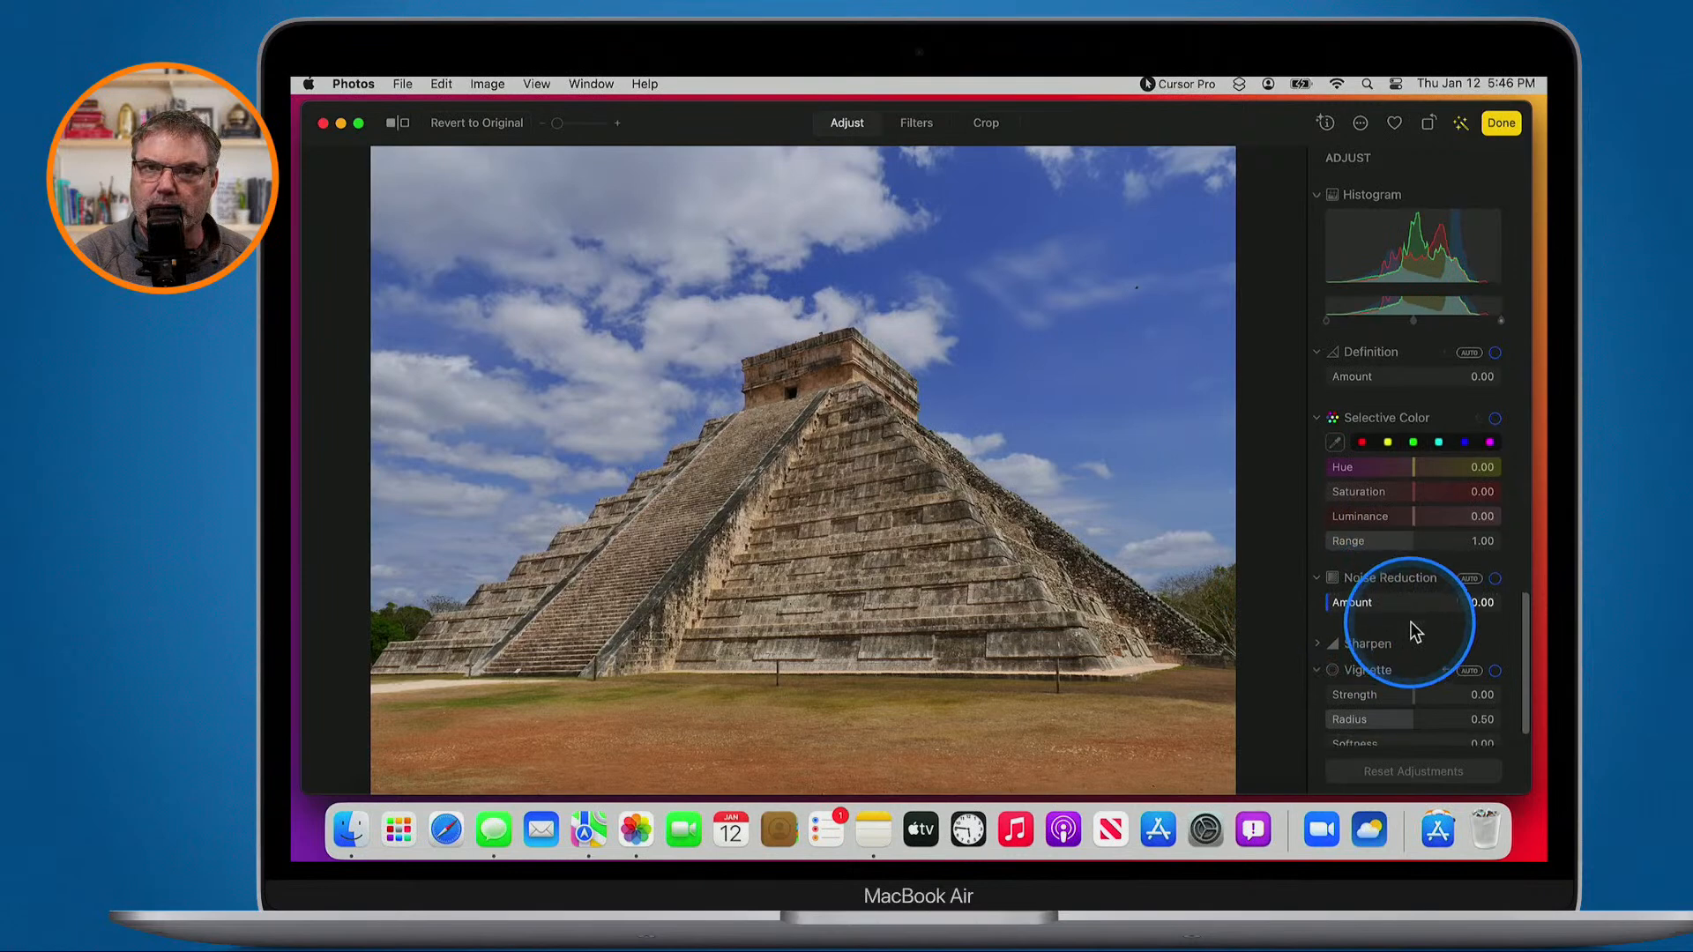
left_click(1318, 617)
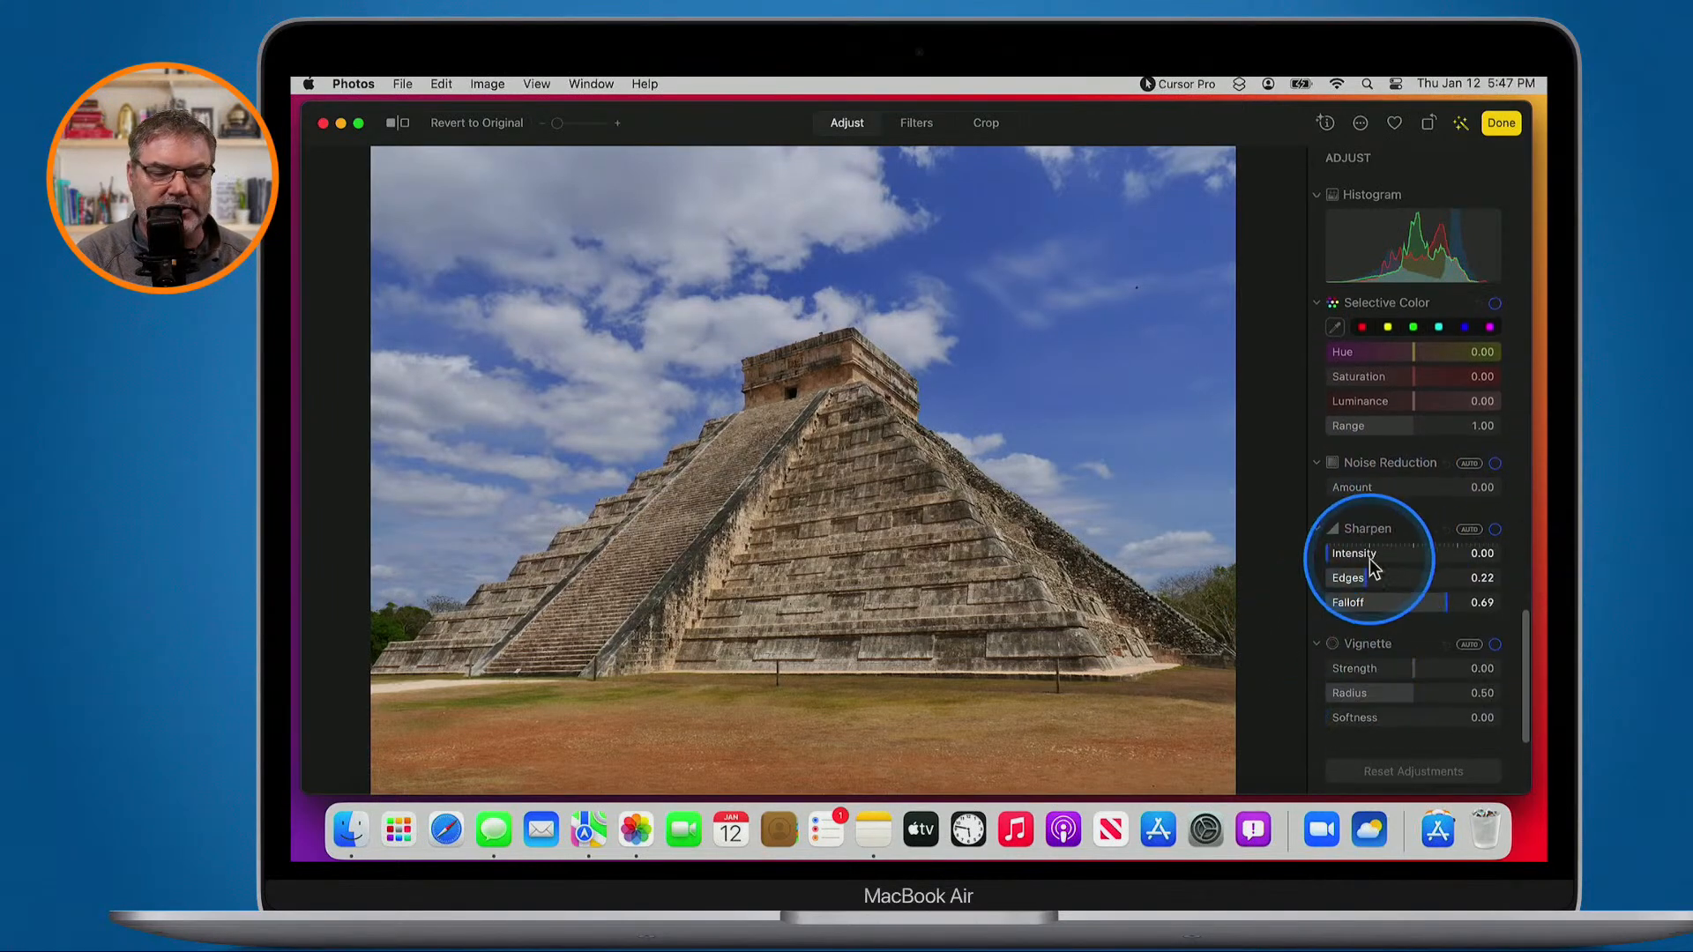
key("ctrl")
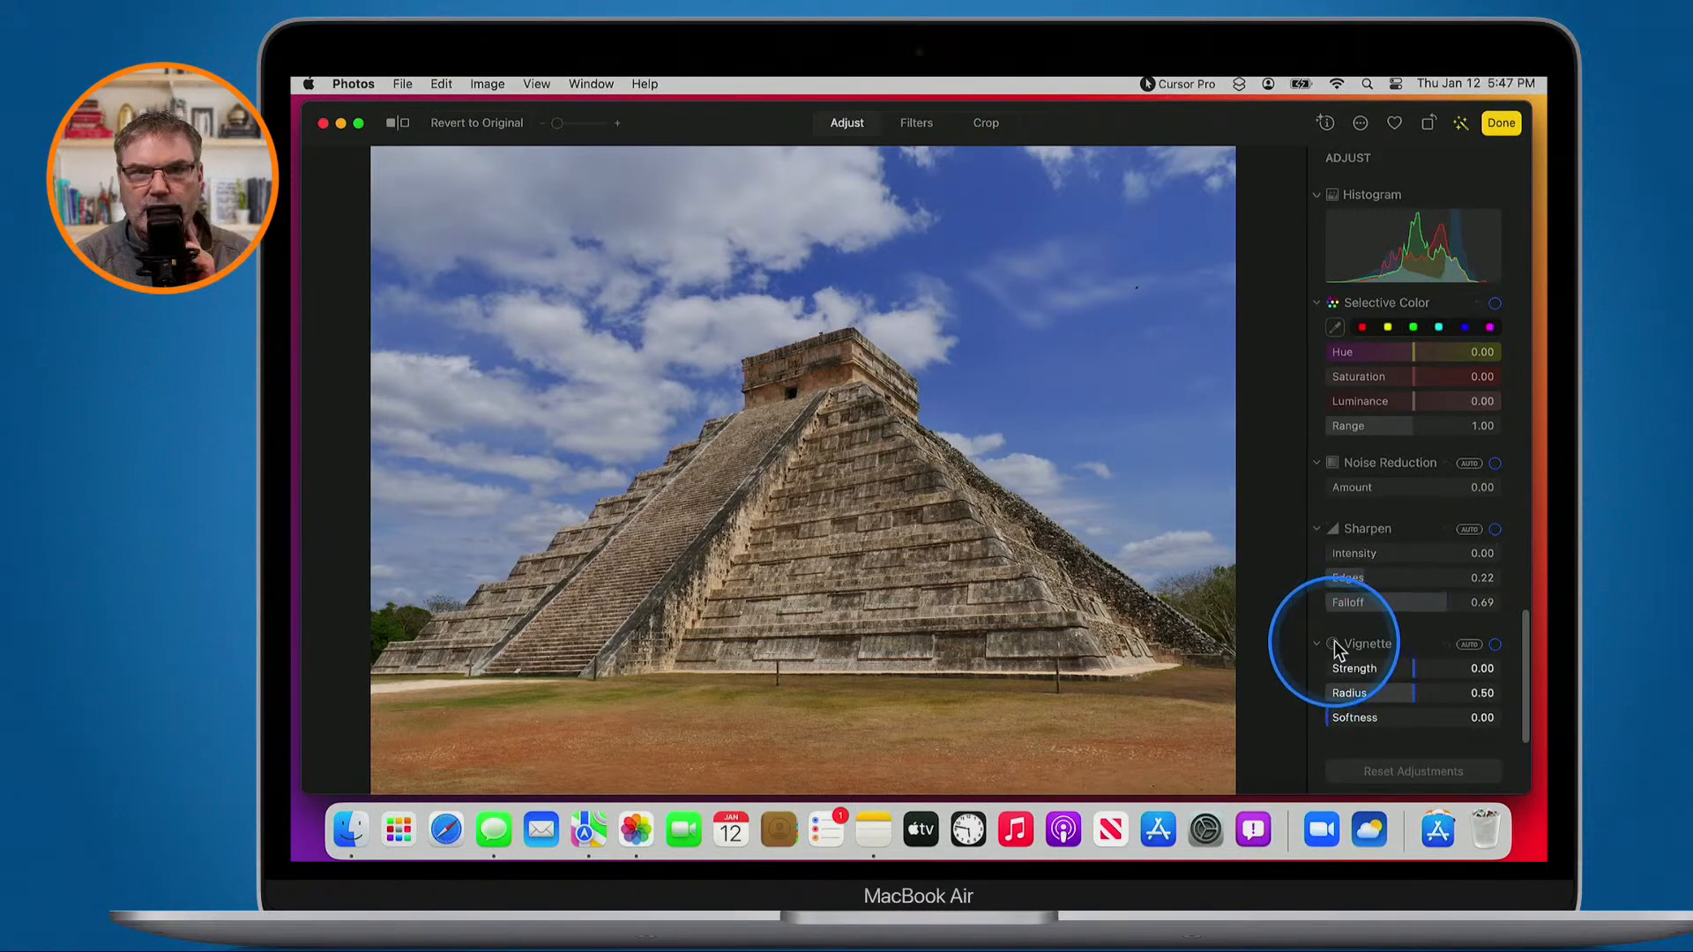
left_click(1502, 124)
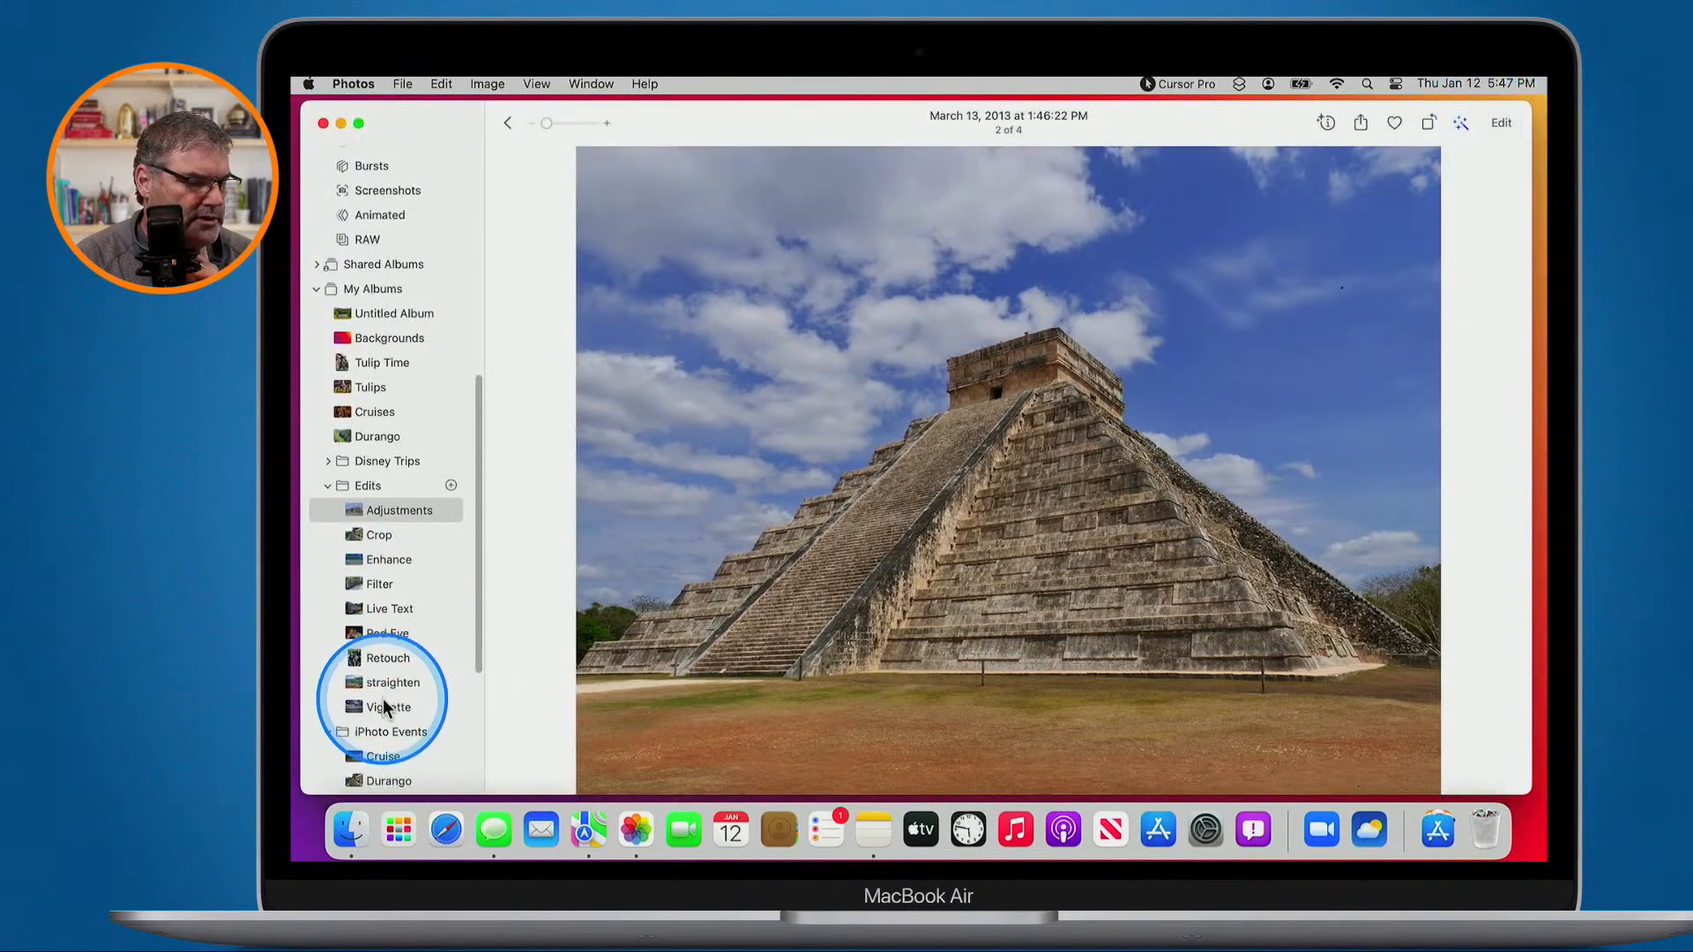
Open the Maho Beach airplane photo from the Vignette album for editing and auto-enhance it
left_click(384, 708)
double_click(628, 325)
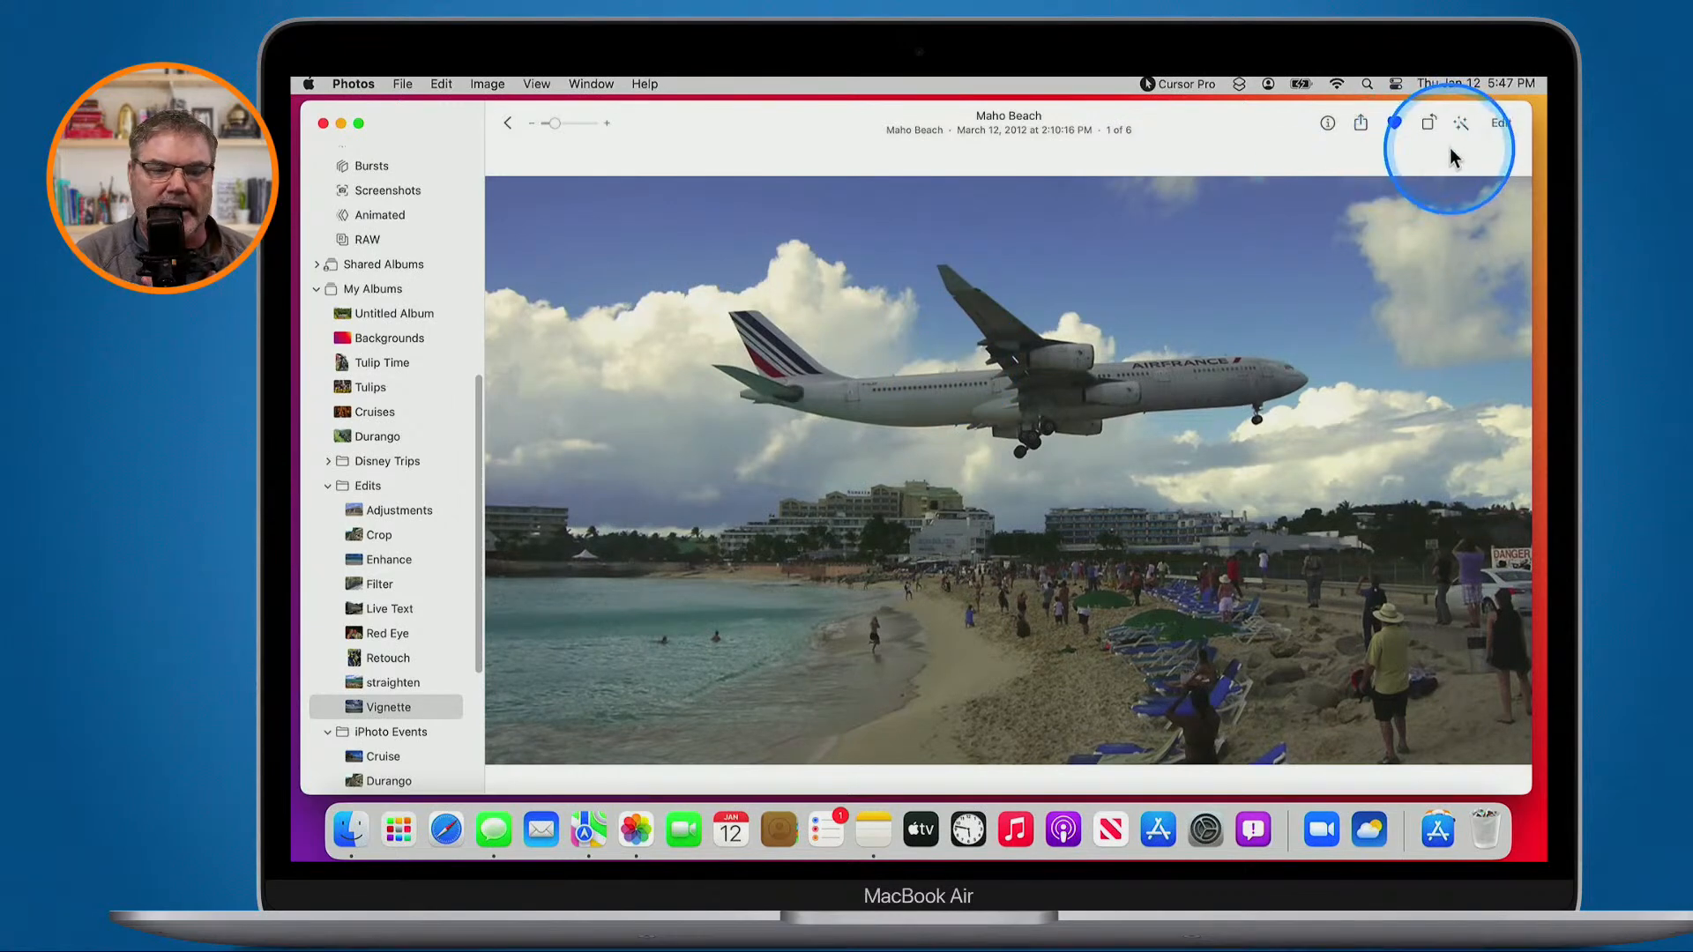
left_click(1500, 125)
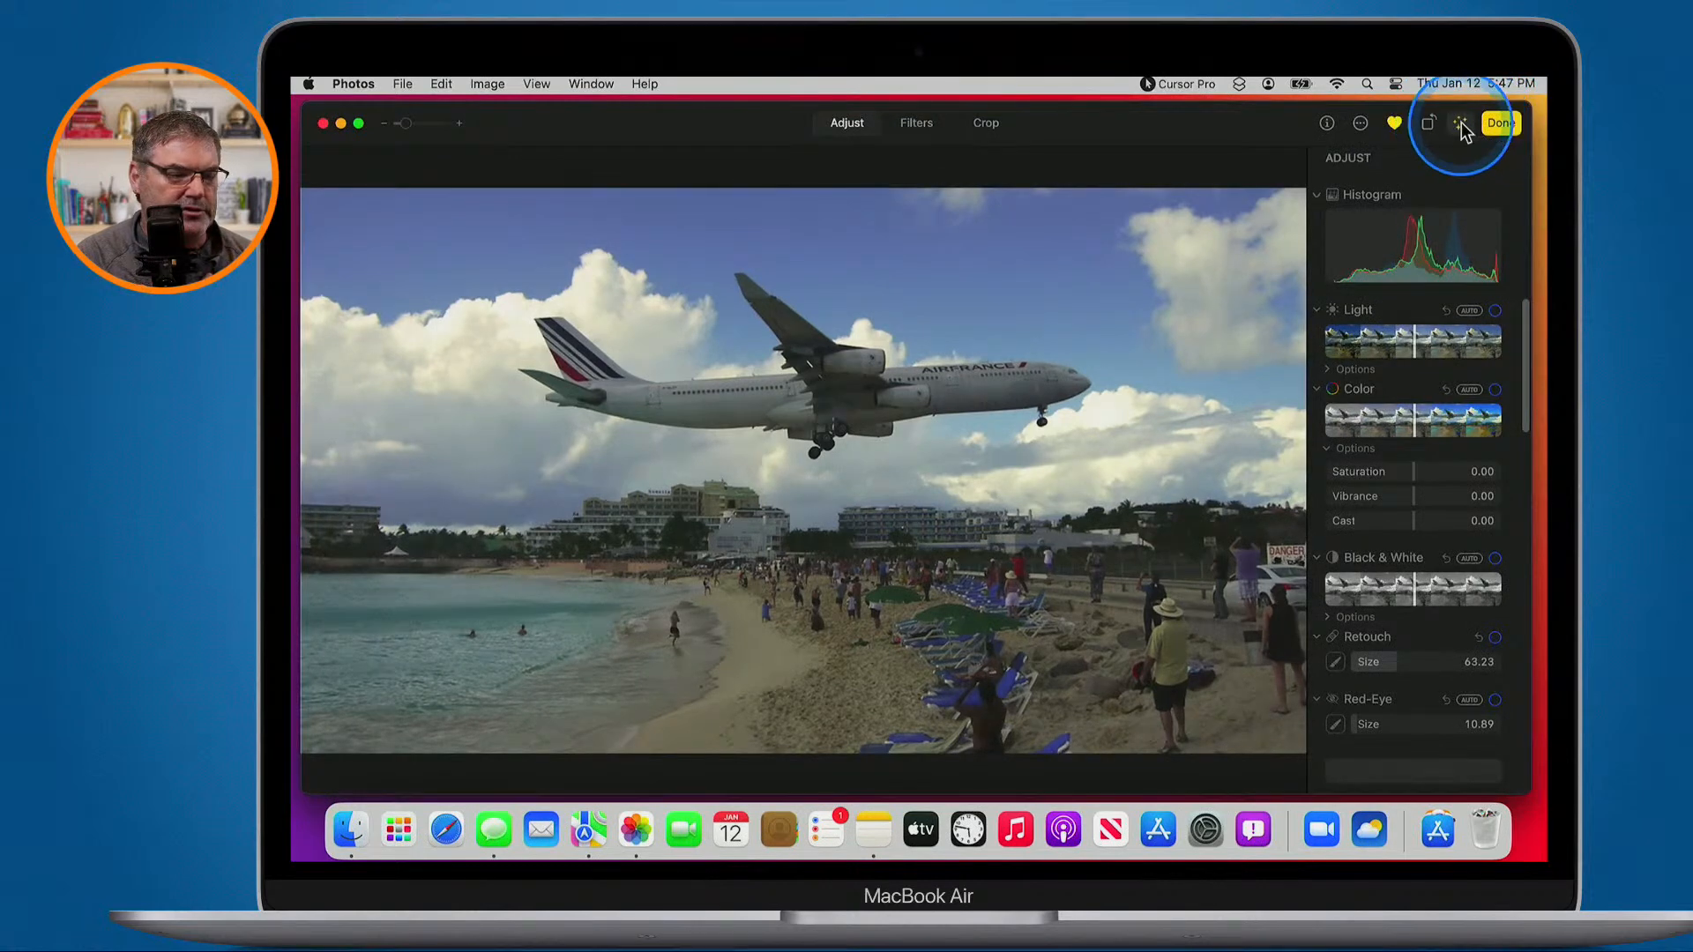
left_click(1462, 126)
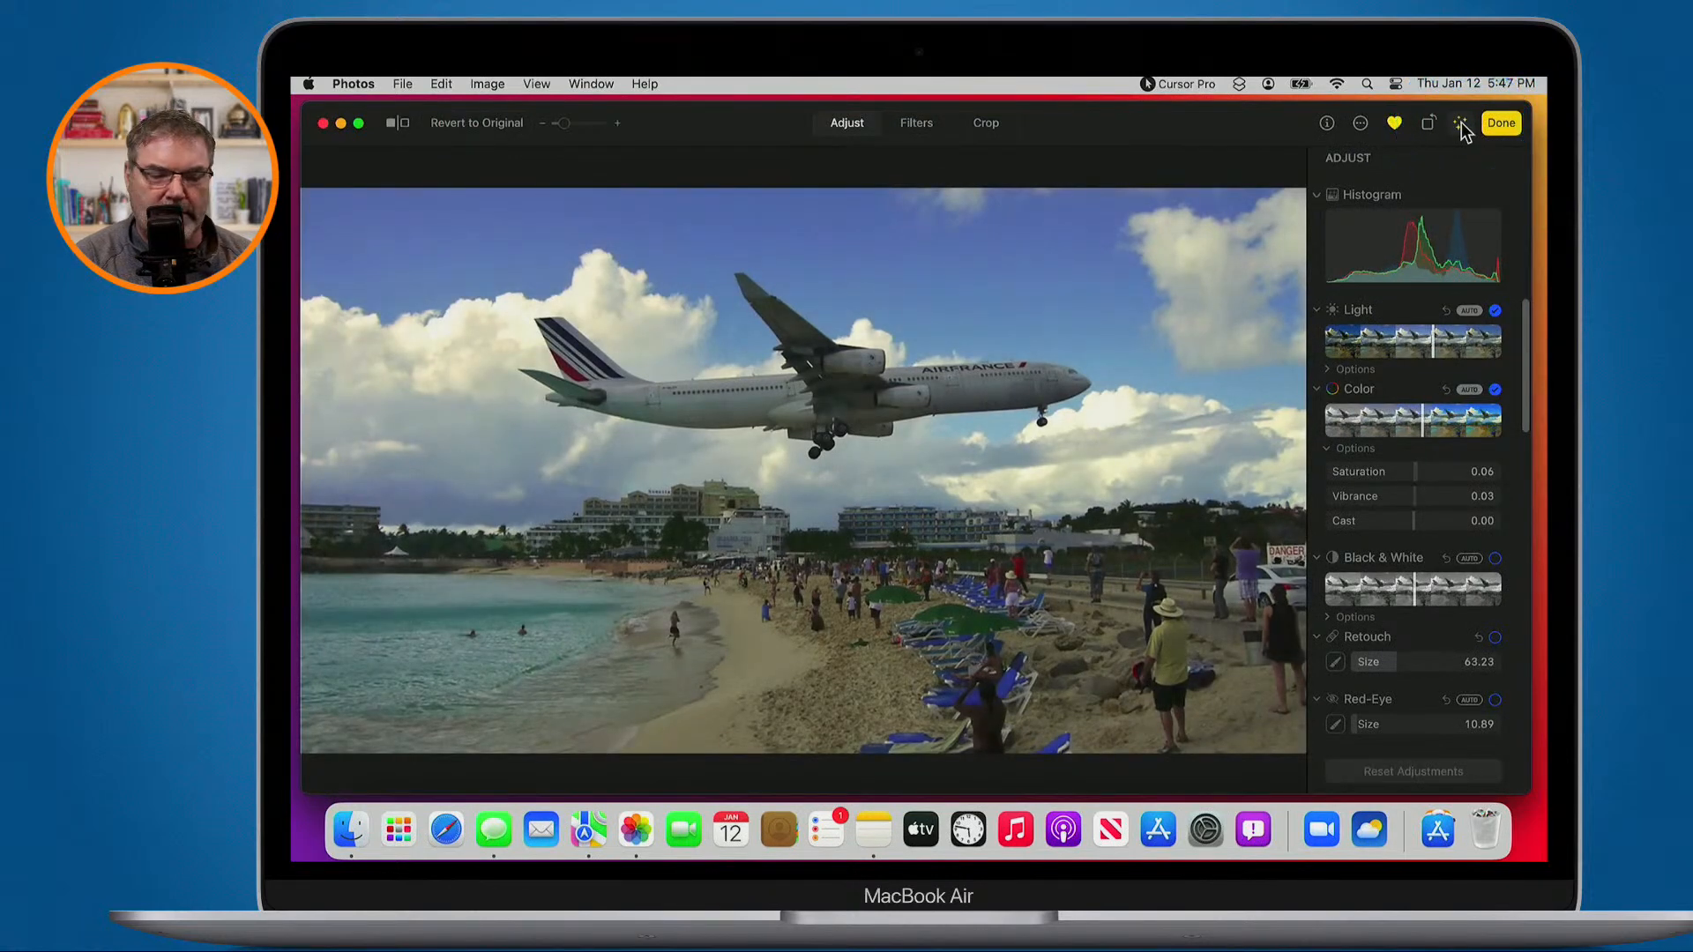
Apply the automatic Vignette to the airplane photo and reset its Strength to 0.00
scroll(1426, 428, "down", 10)
scroll(1426, 430, "down", 2)
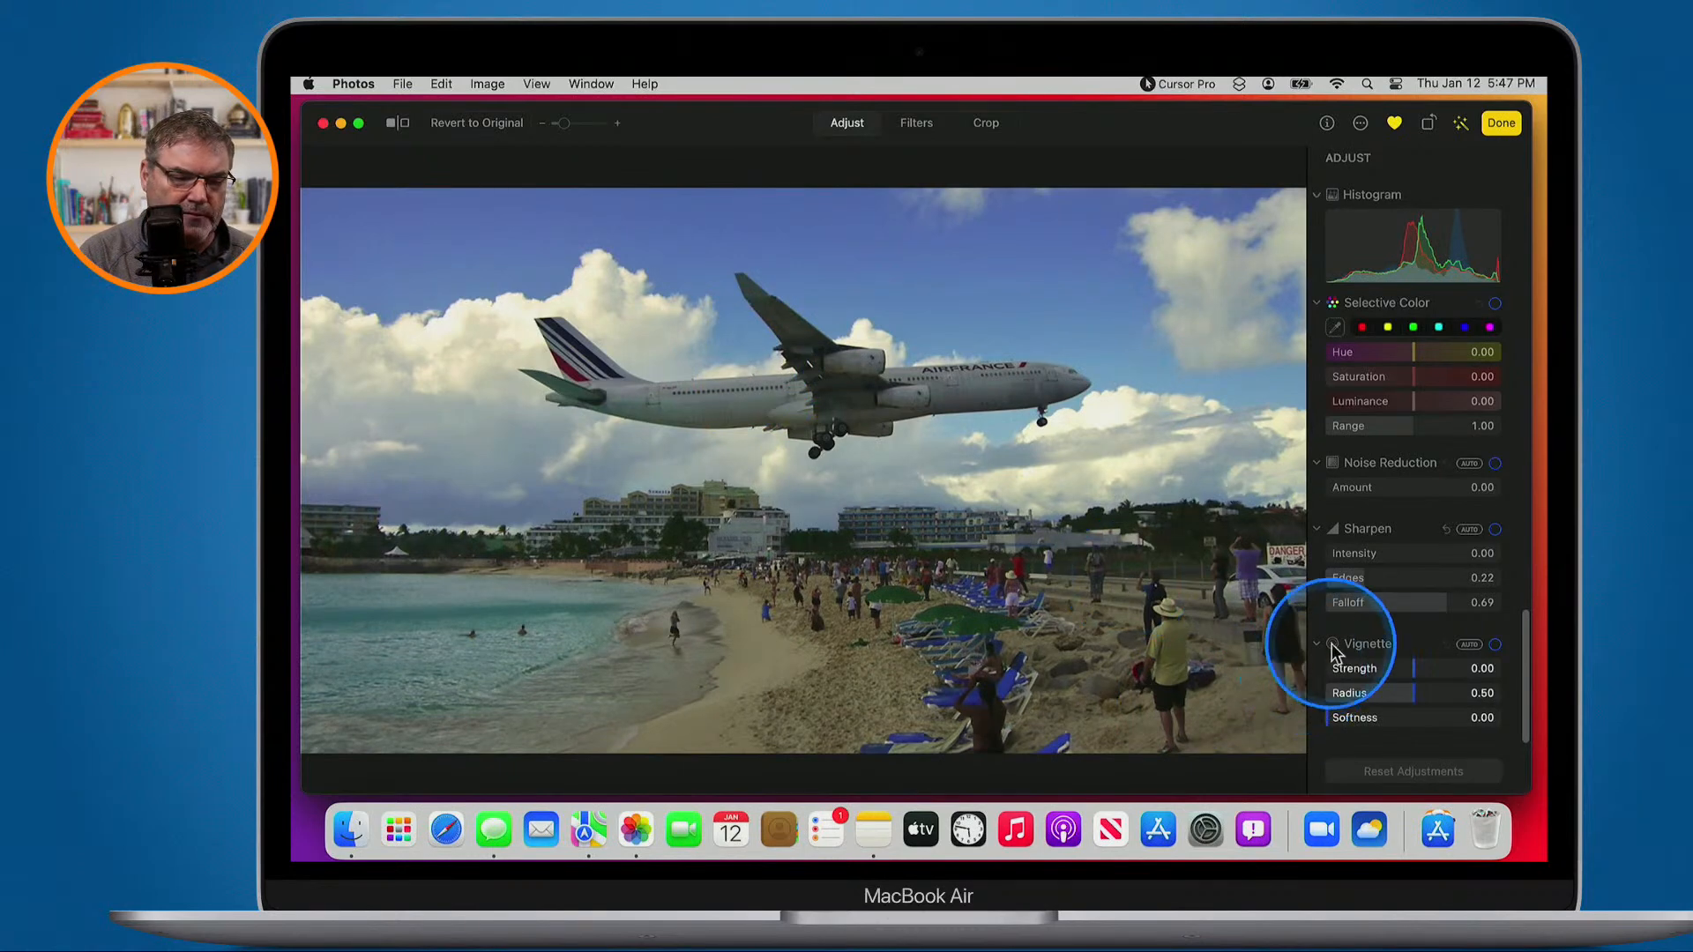
key("ctrl")
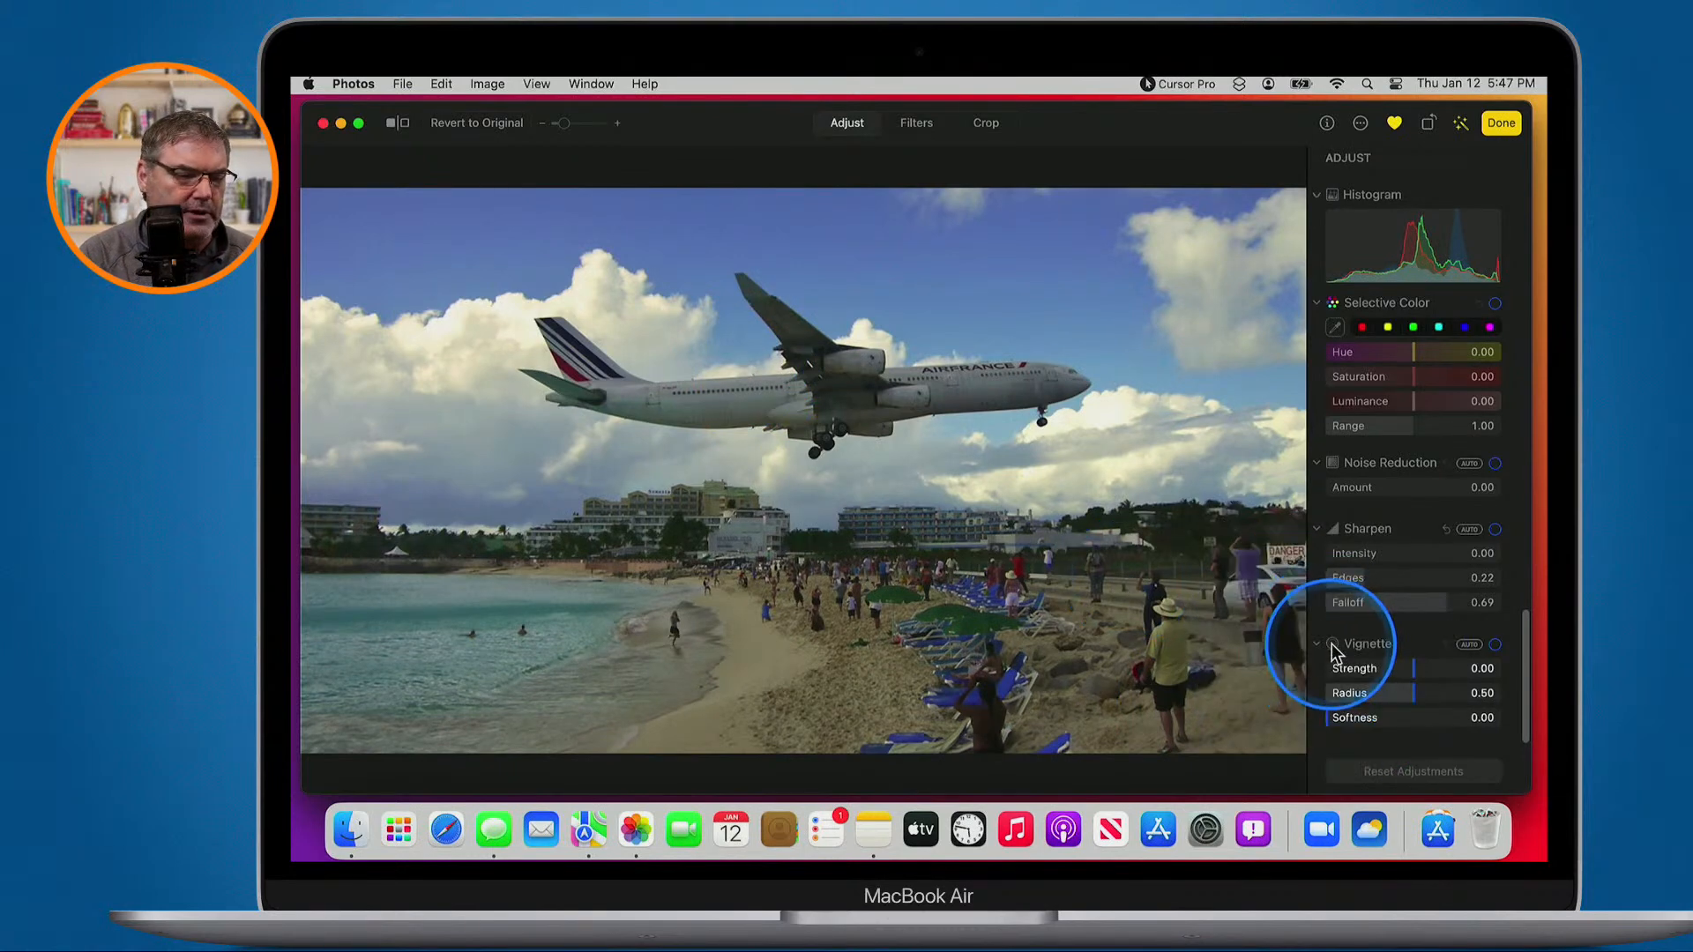
left_click(1333, 648)
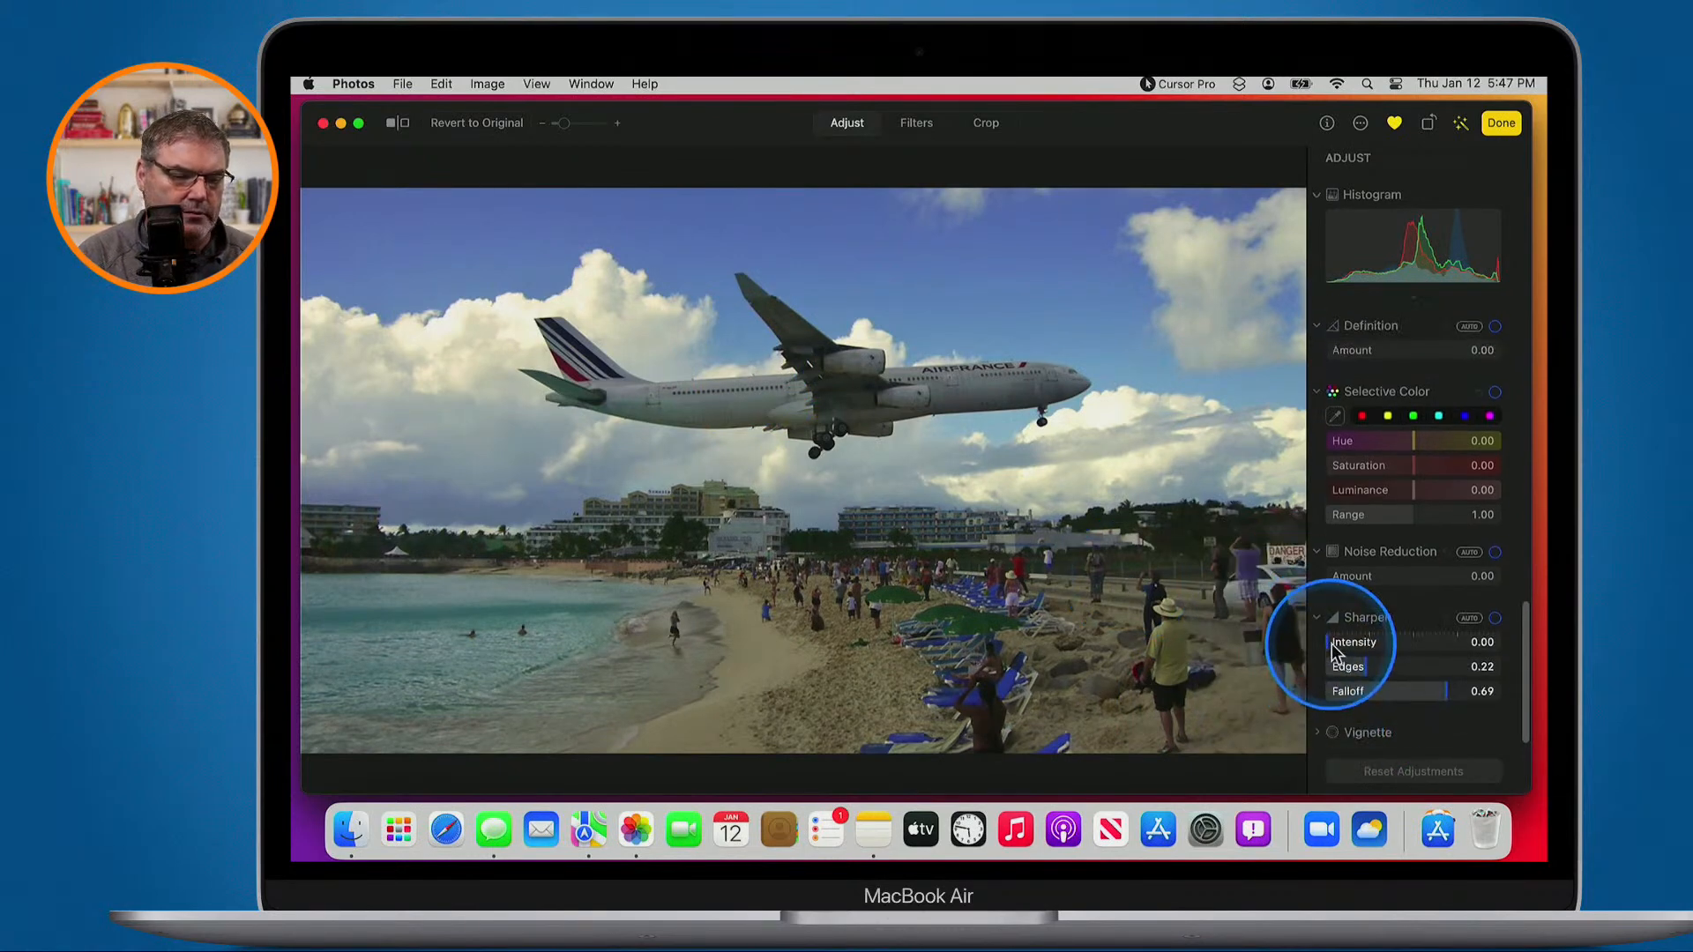
left_click(1326, 732)
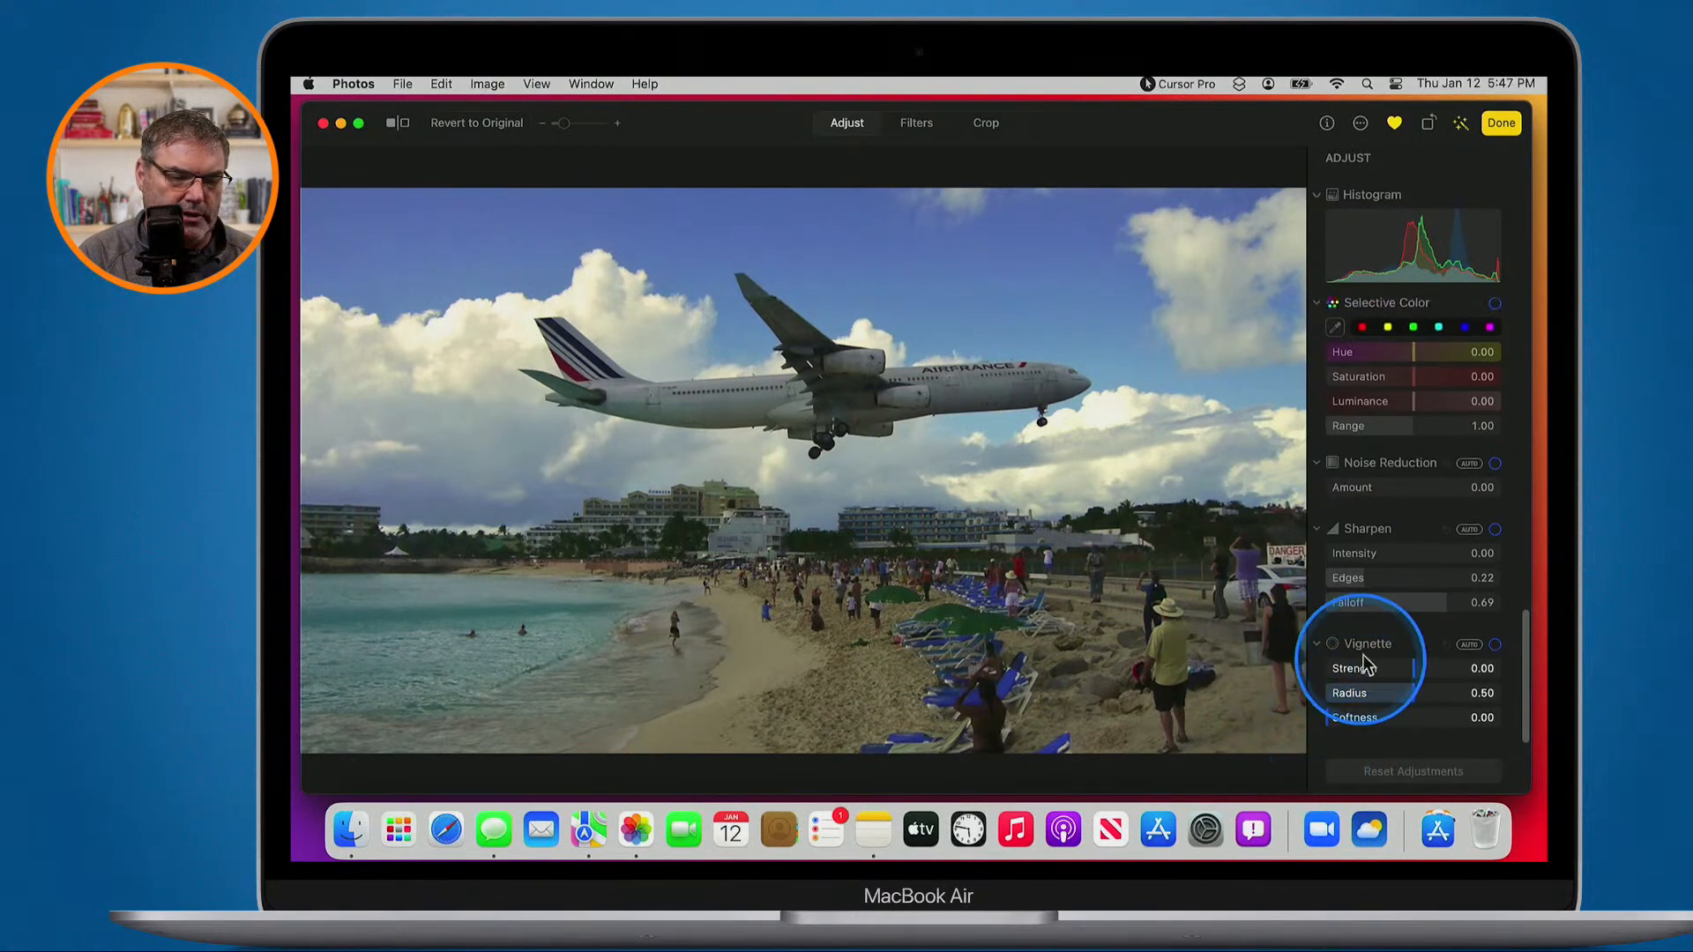
left_click(1332, 641)
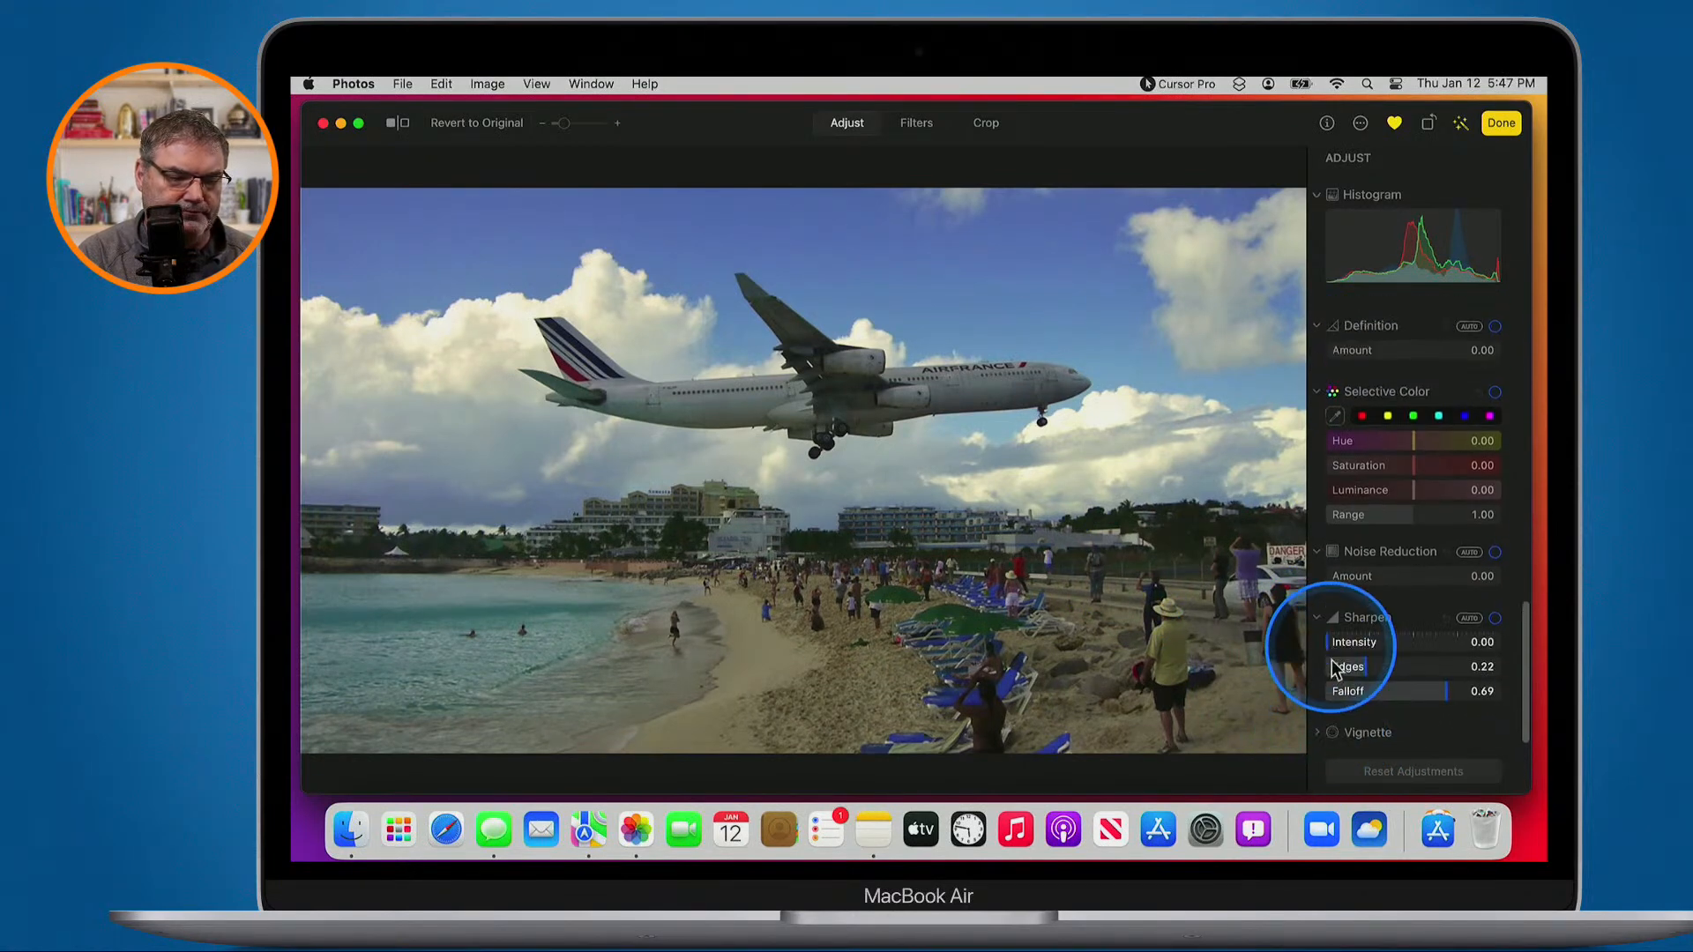
left_click(1322, 732)
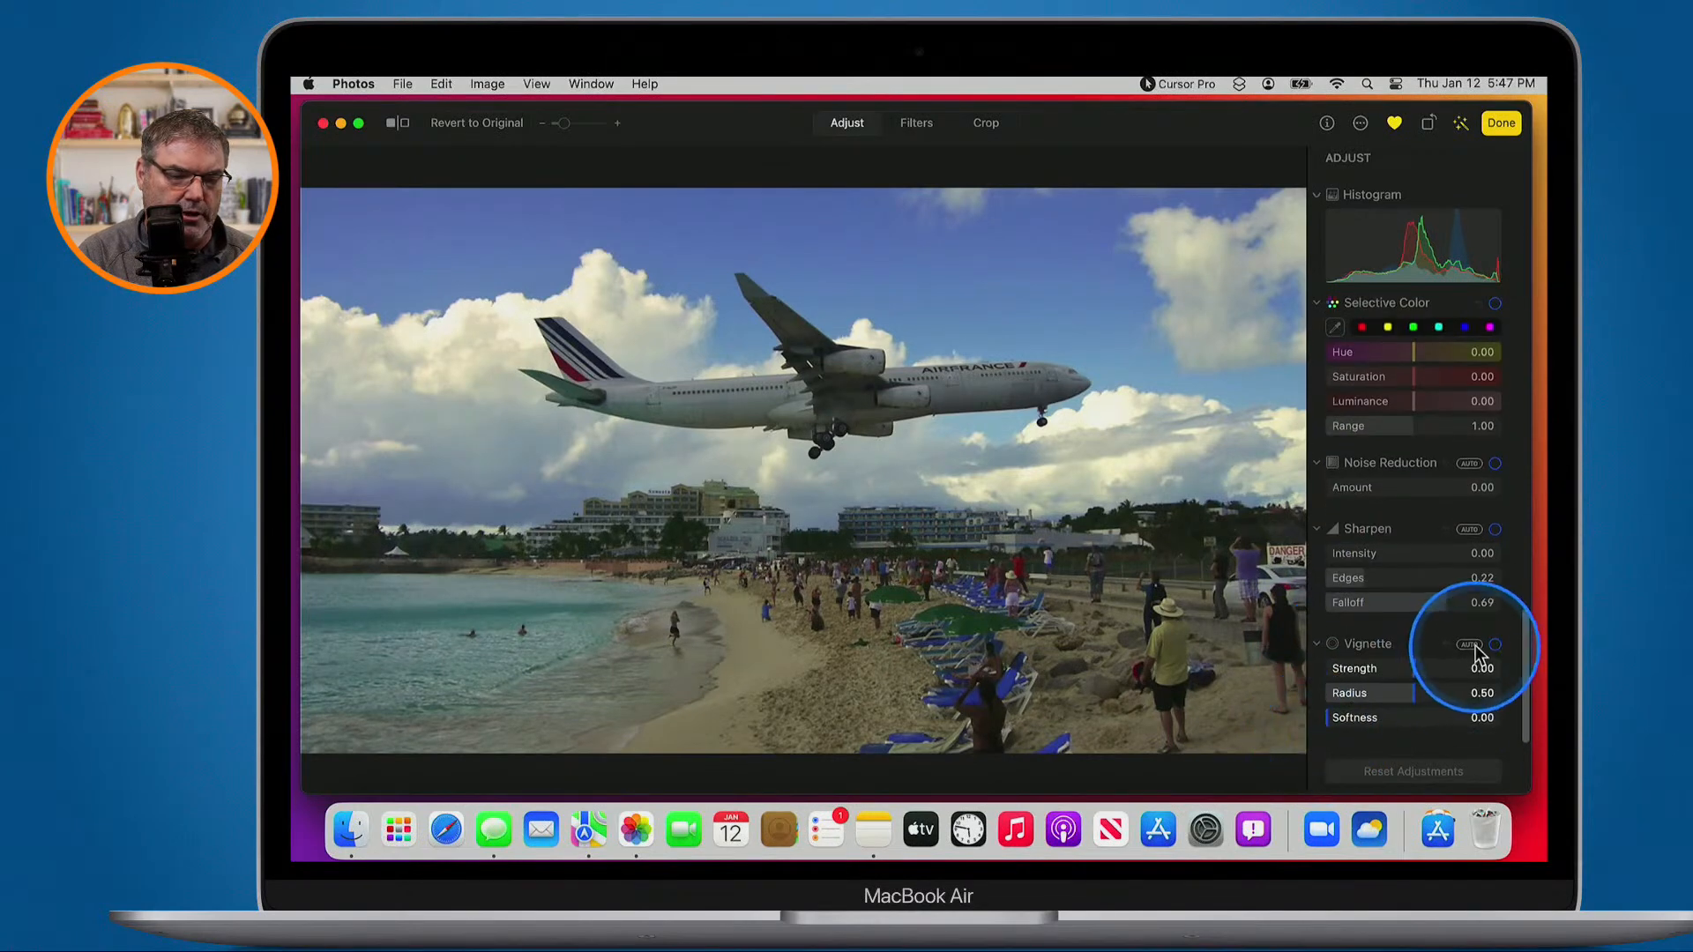
left_click(1469, 646)
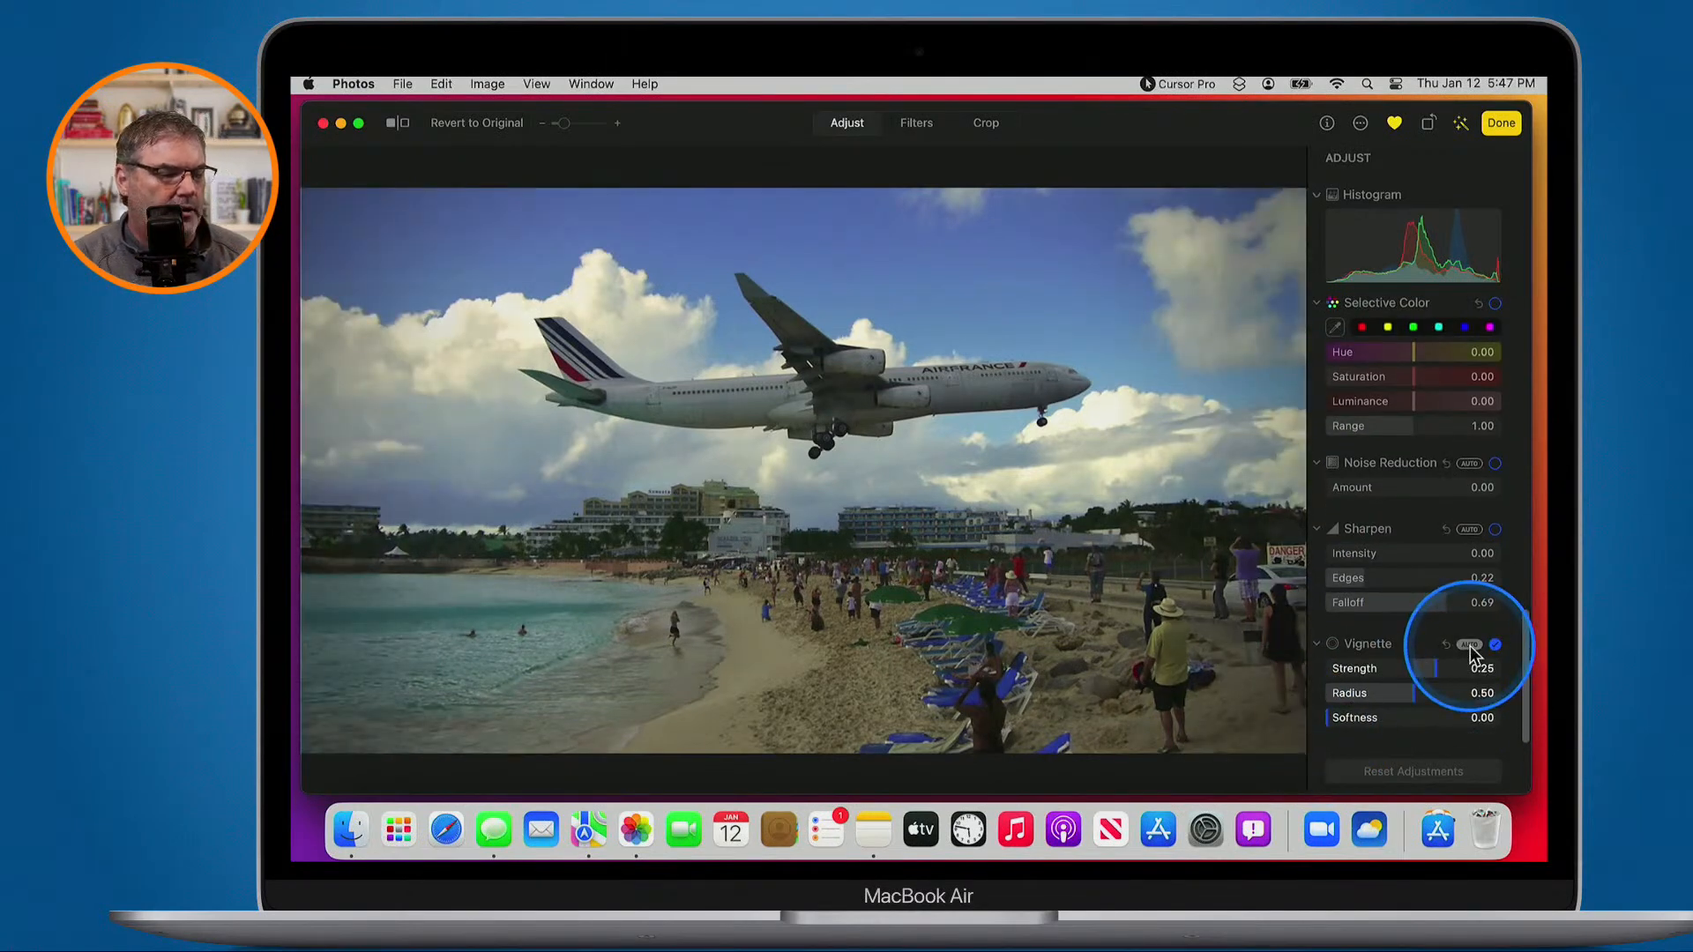
double_click(1433, 679)
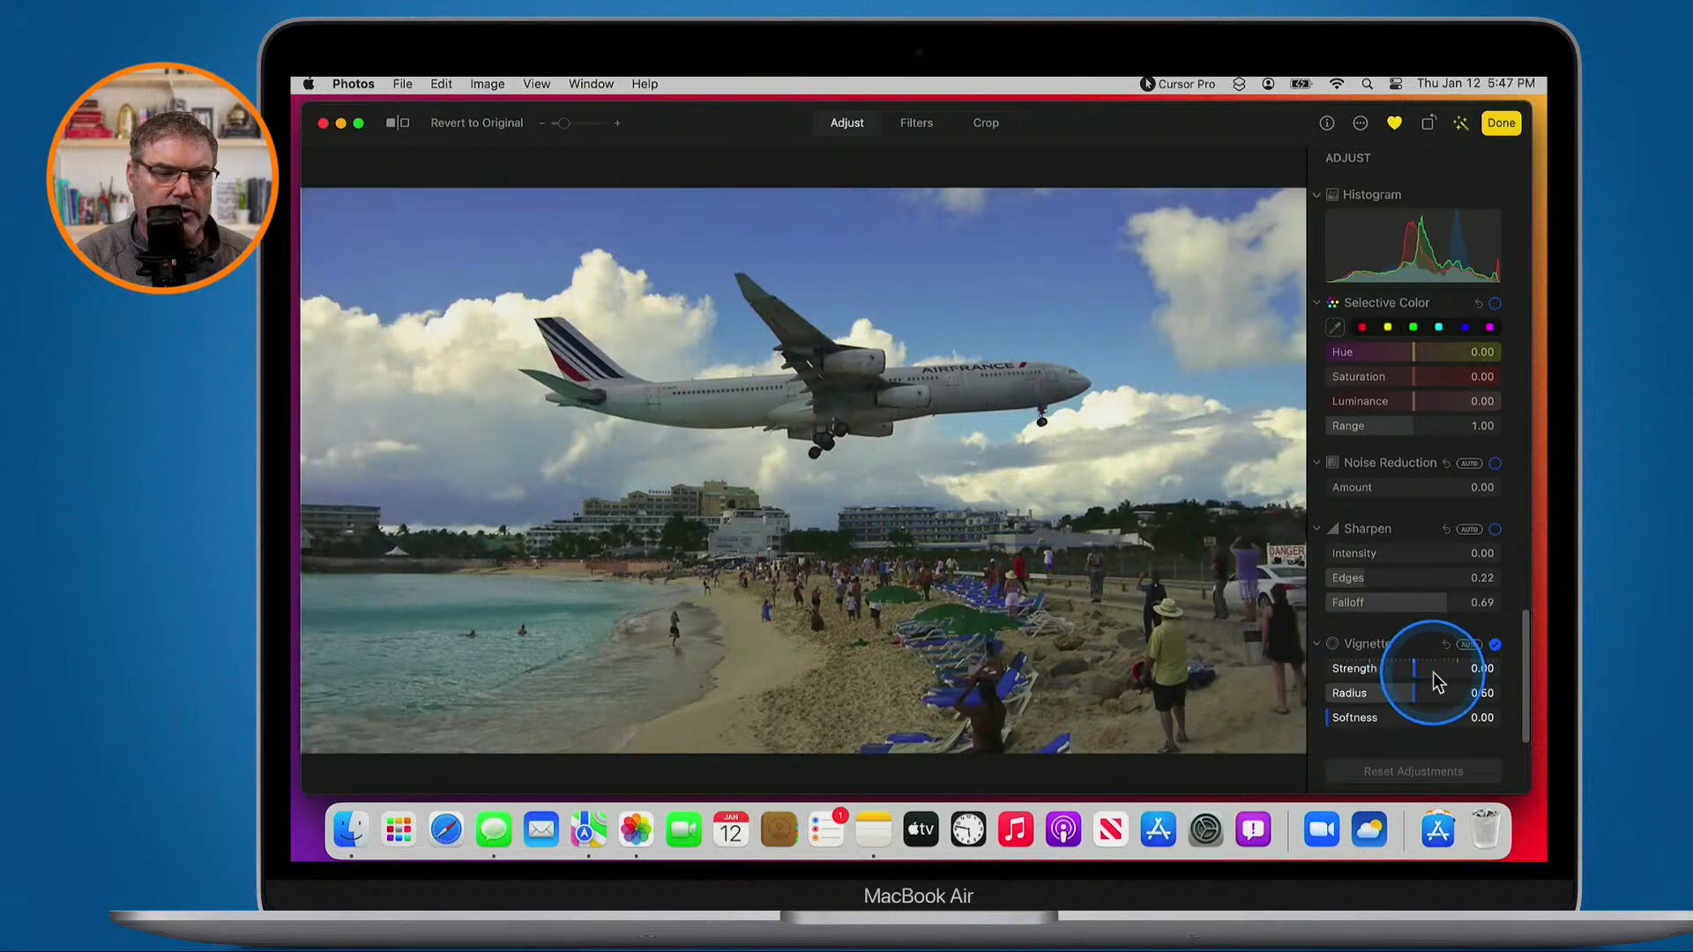
Raise the airplane photo's Vignette Strength to 0.84, reduce it again and finish editing the photo
left_click_drag(1411, 680, 1486, 674)
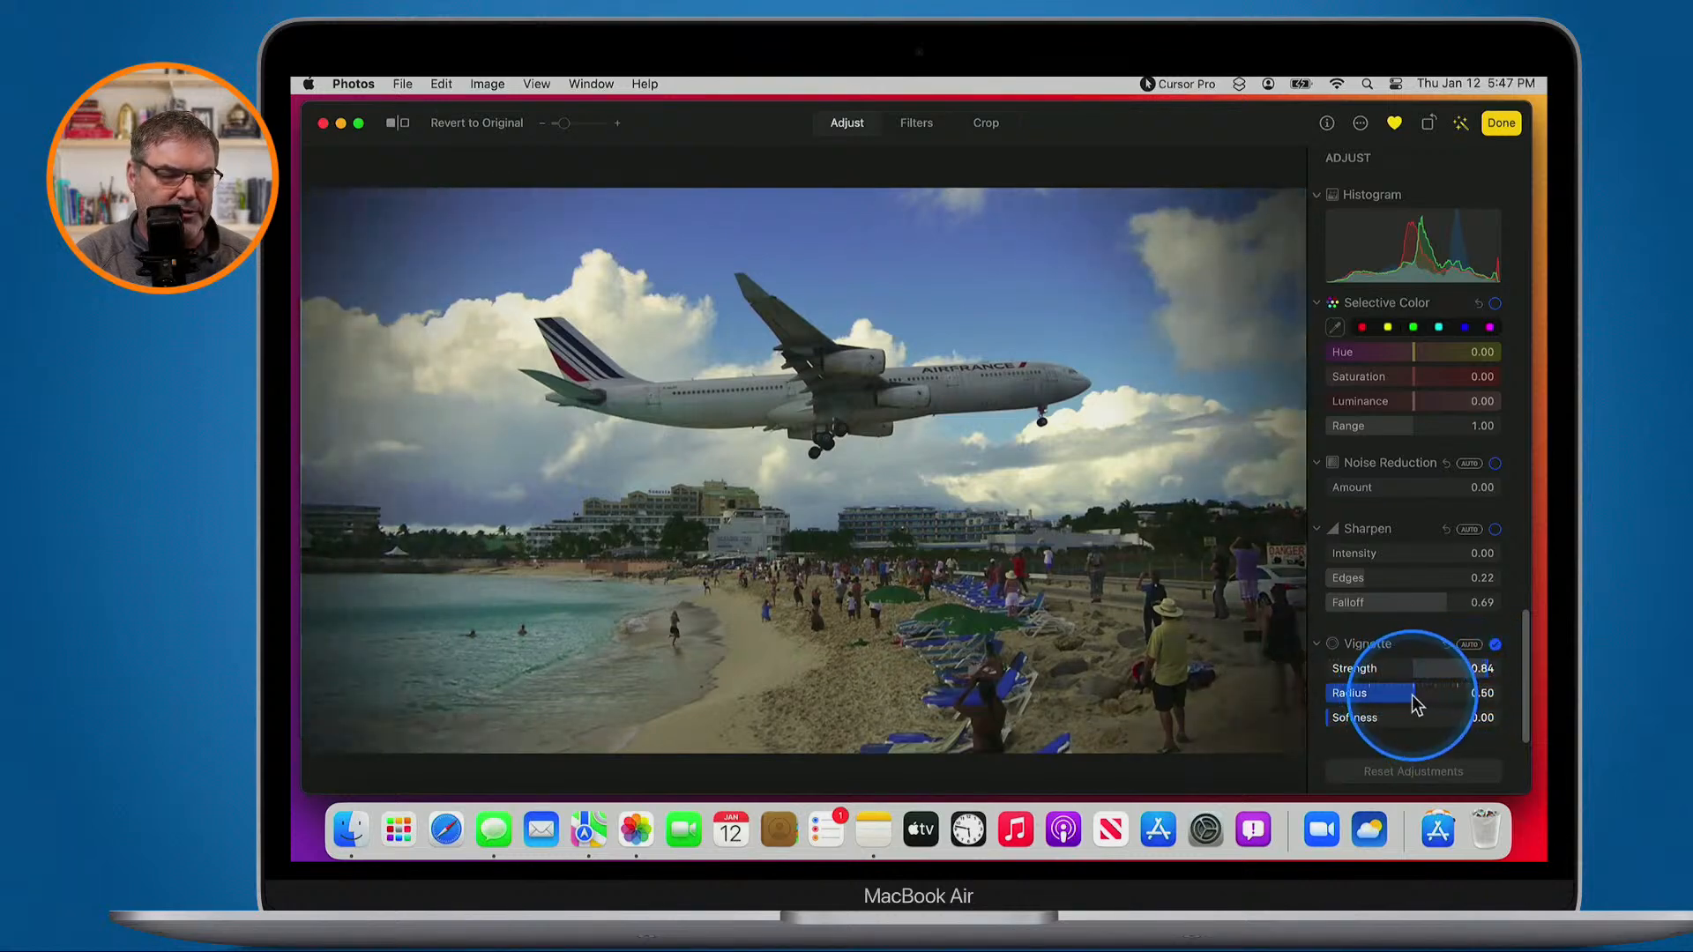
left_click_drag(1489, 674, 1420, 689)
left_click(1499, 125)
Open the next photo in the Vignette album, the red and yellow tulip, for editing and apply the automatic Vignette
key("Right")
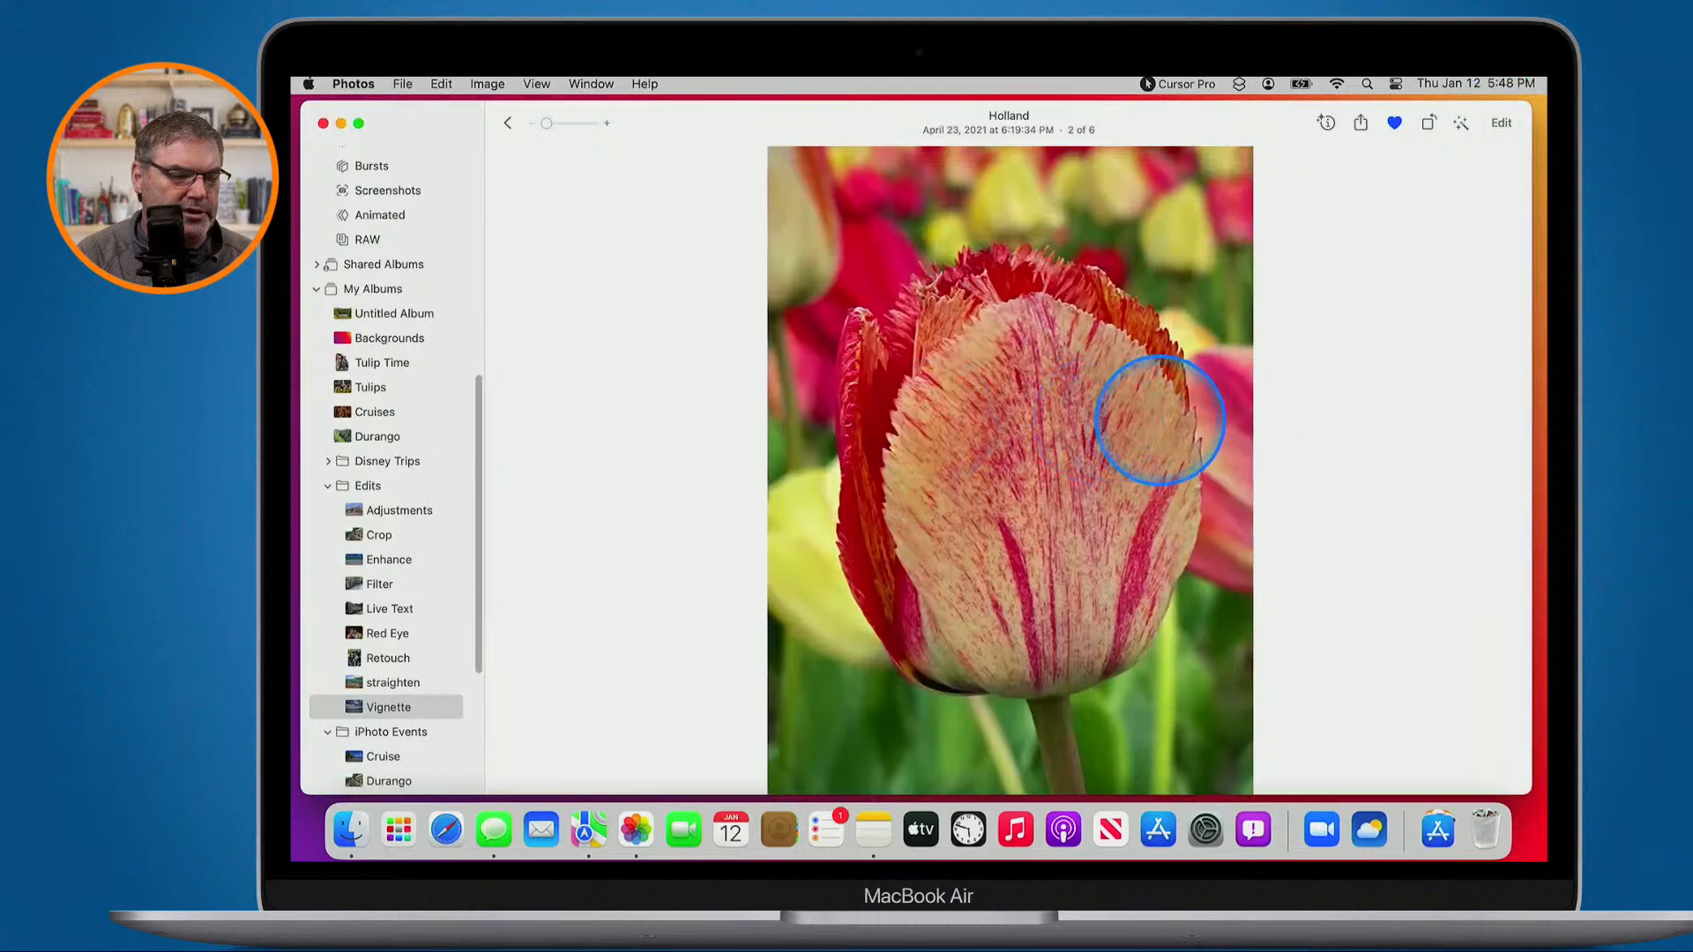
left_click(1502, 125)
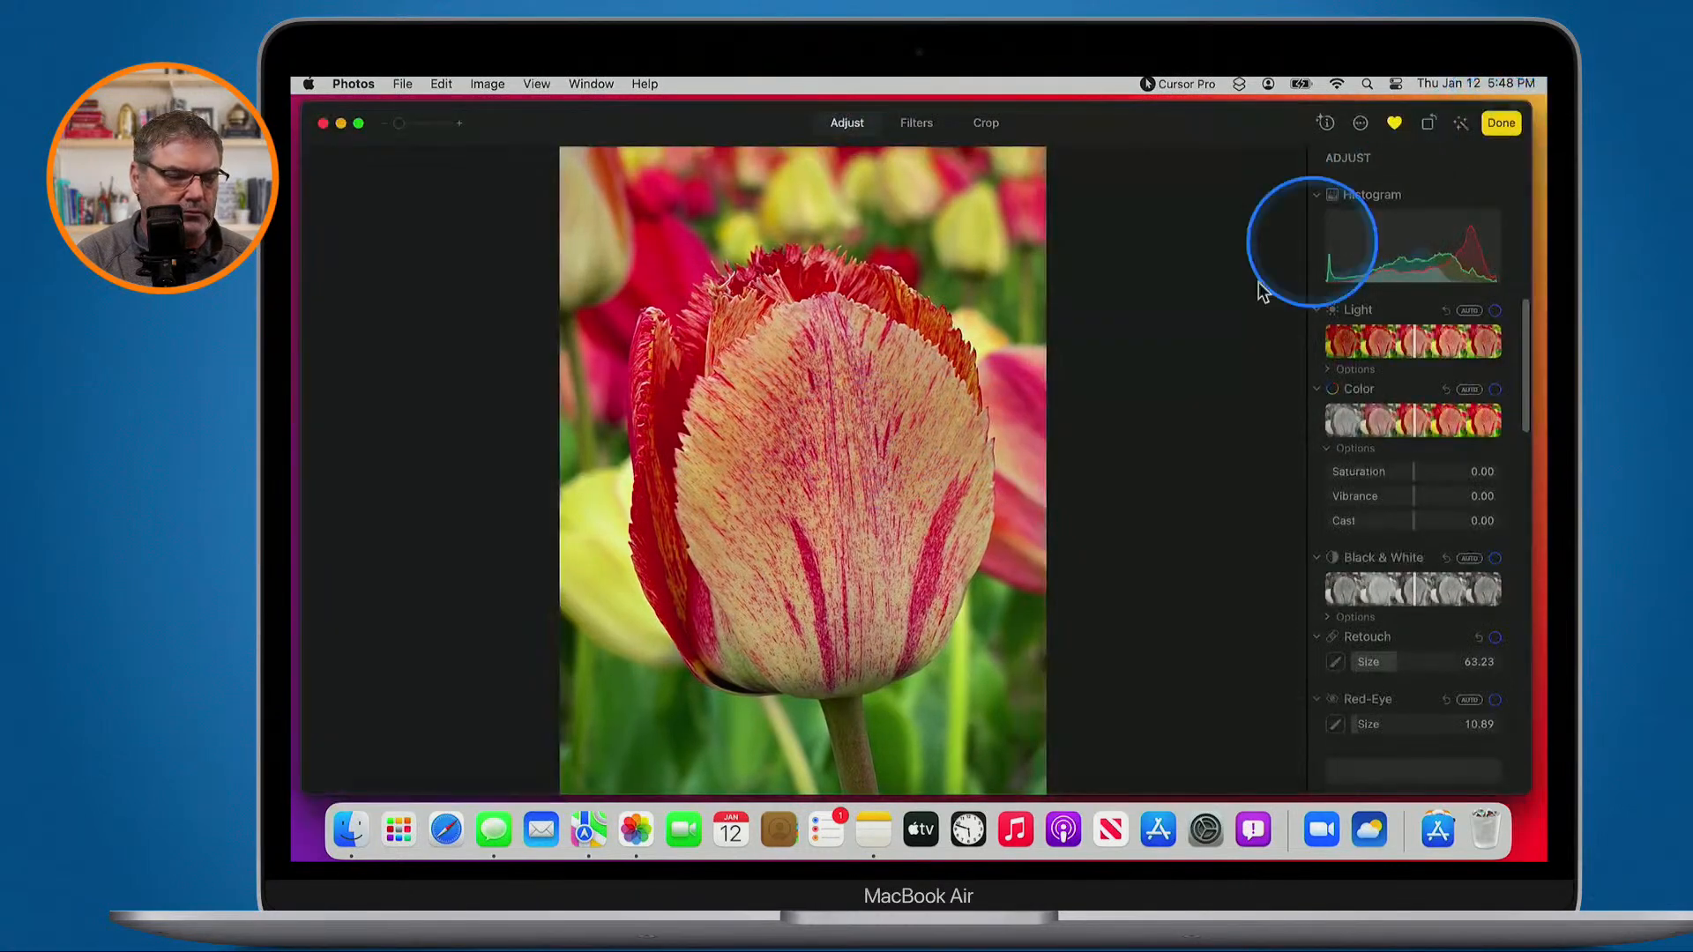
scroll(1411, 674, "down", 8)
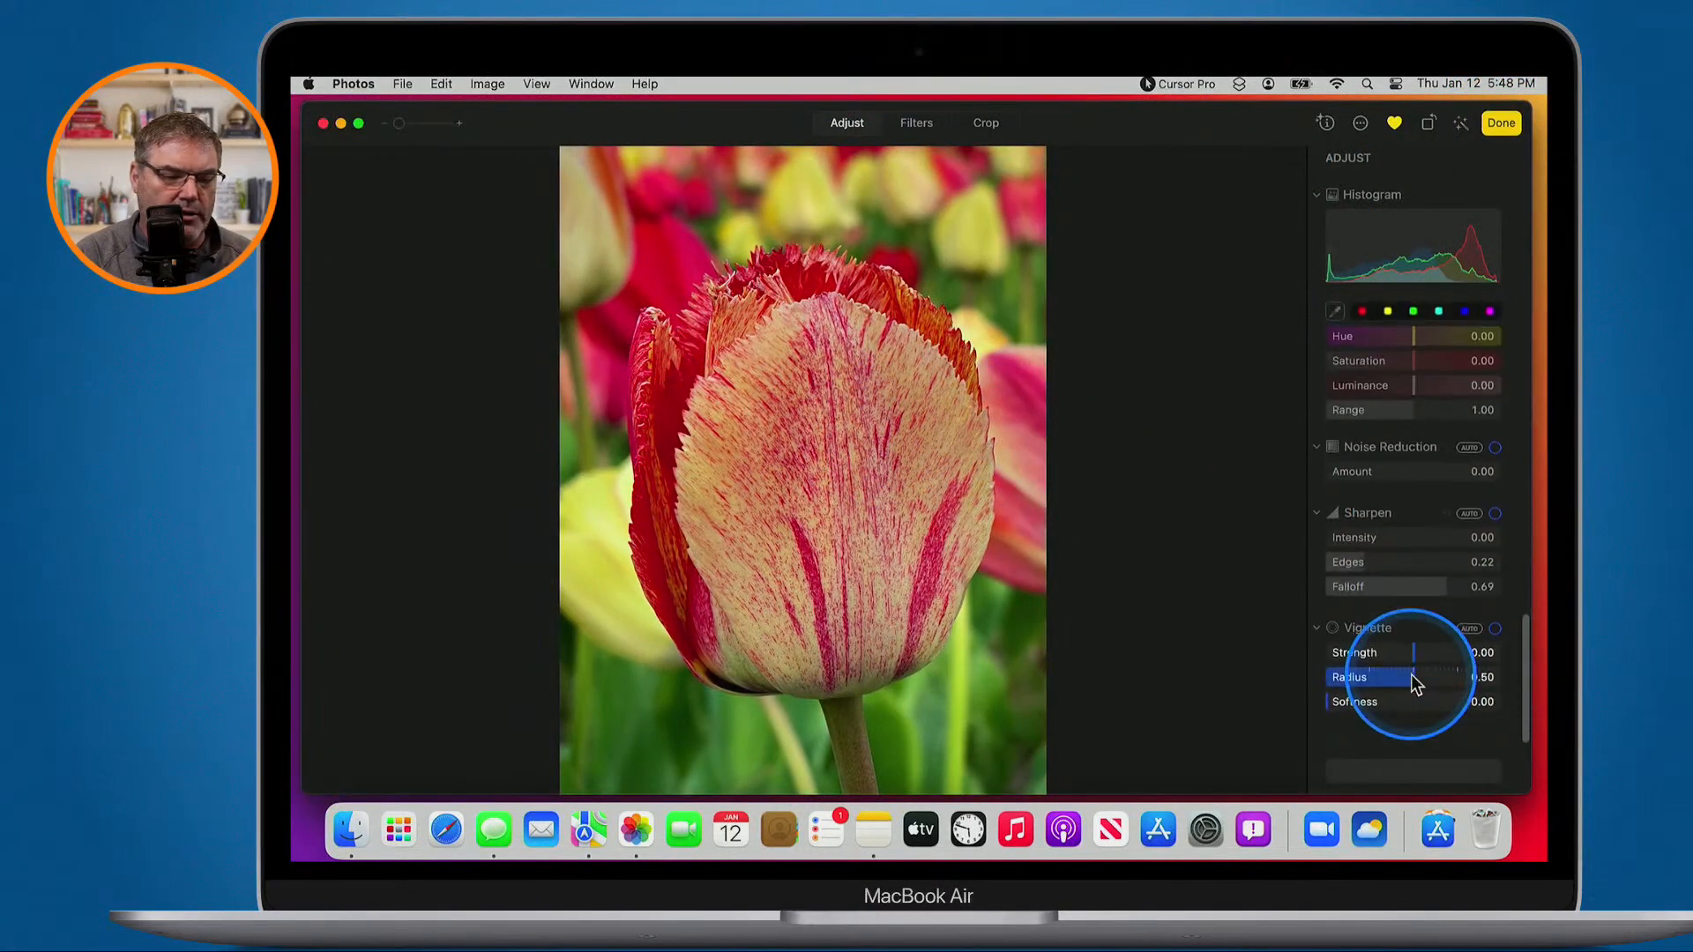
left_click(1468, 645)
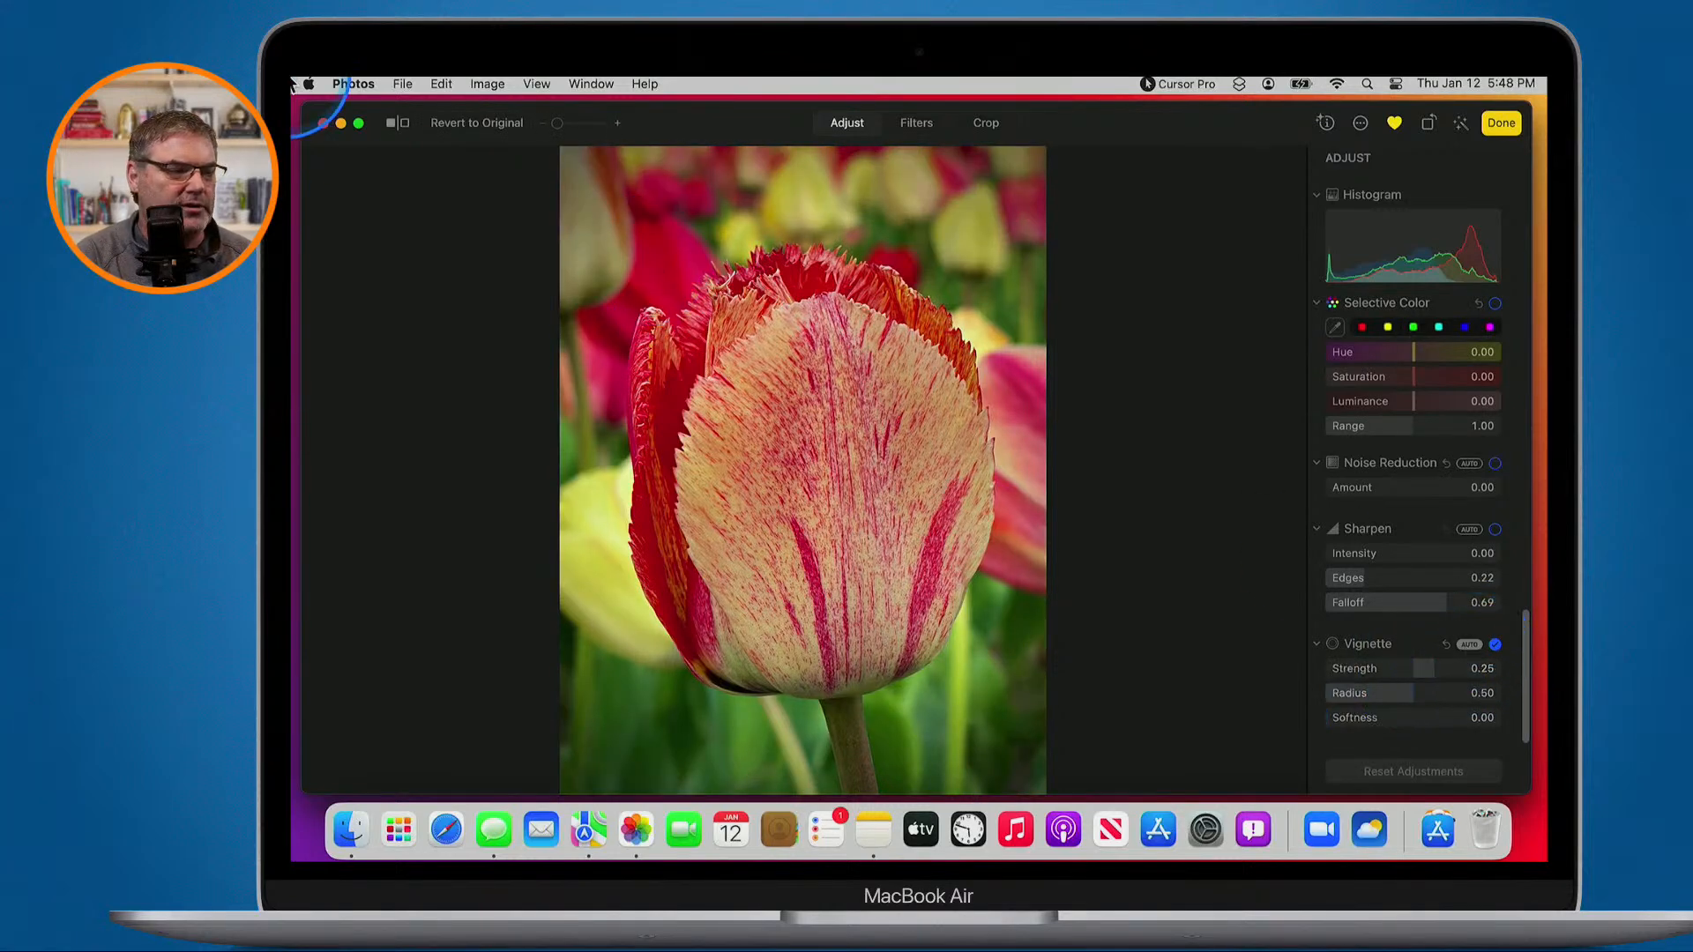
Set the tulip photo's Vignette Strength to 0.10, comparing the edit with the original before and after the change
left_click(394, 124)
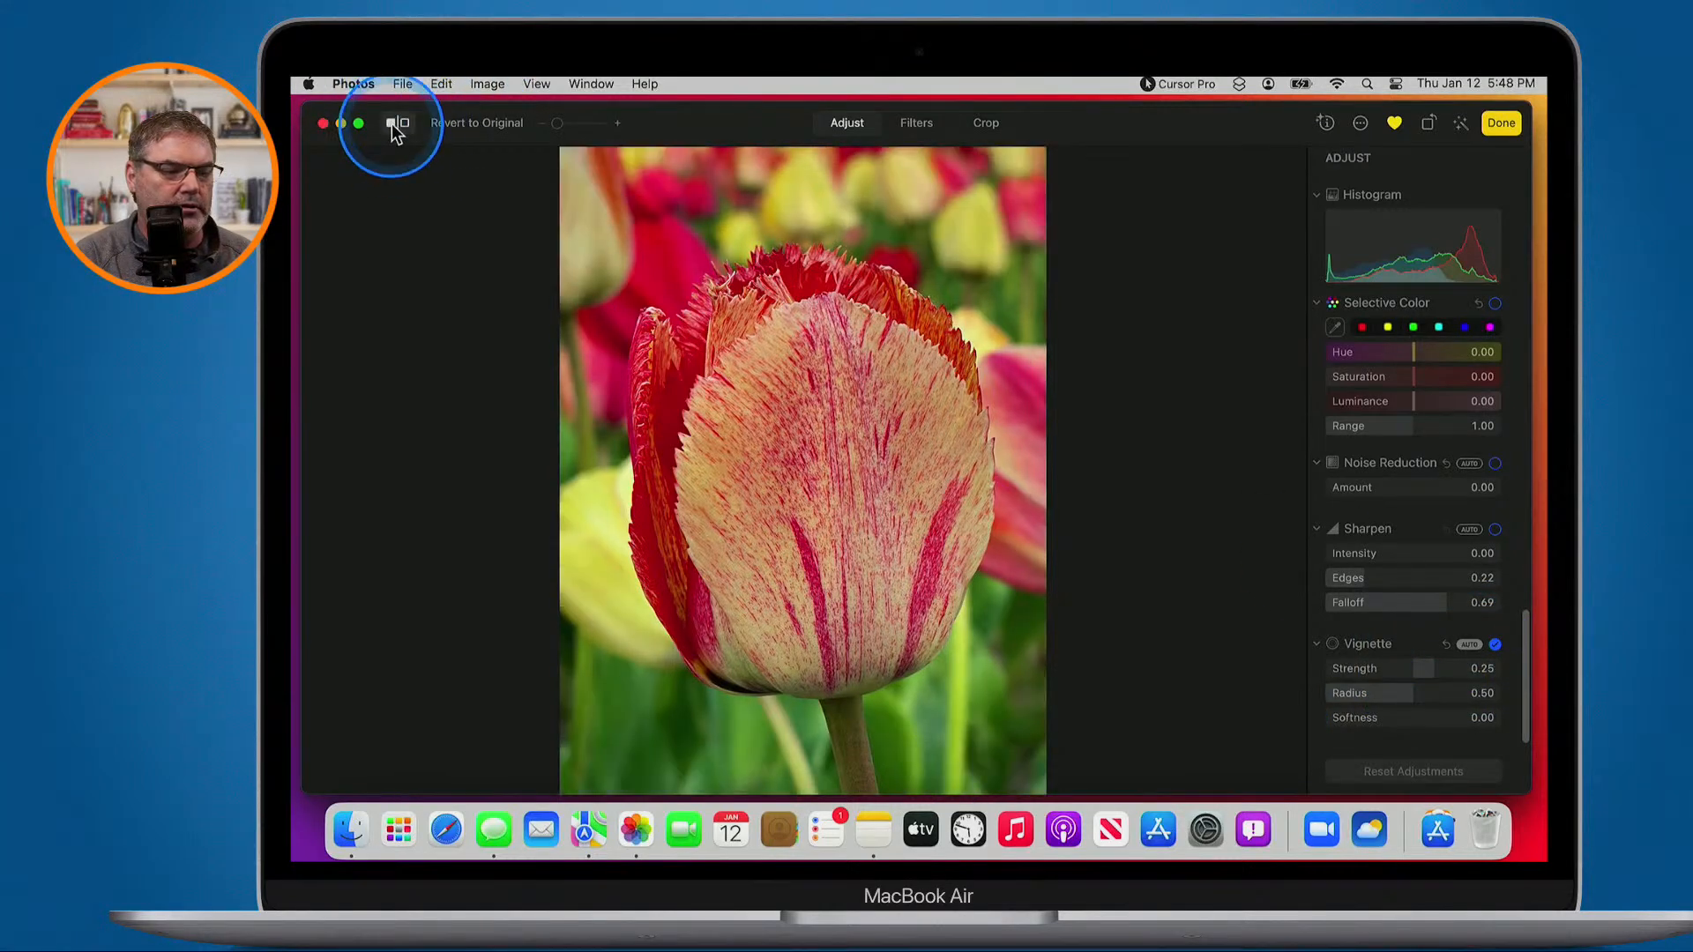
left_click(393, 125)
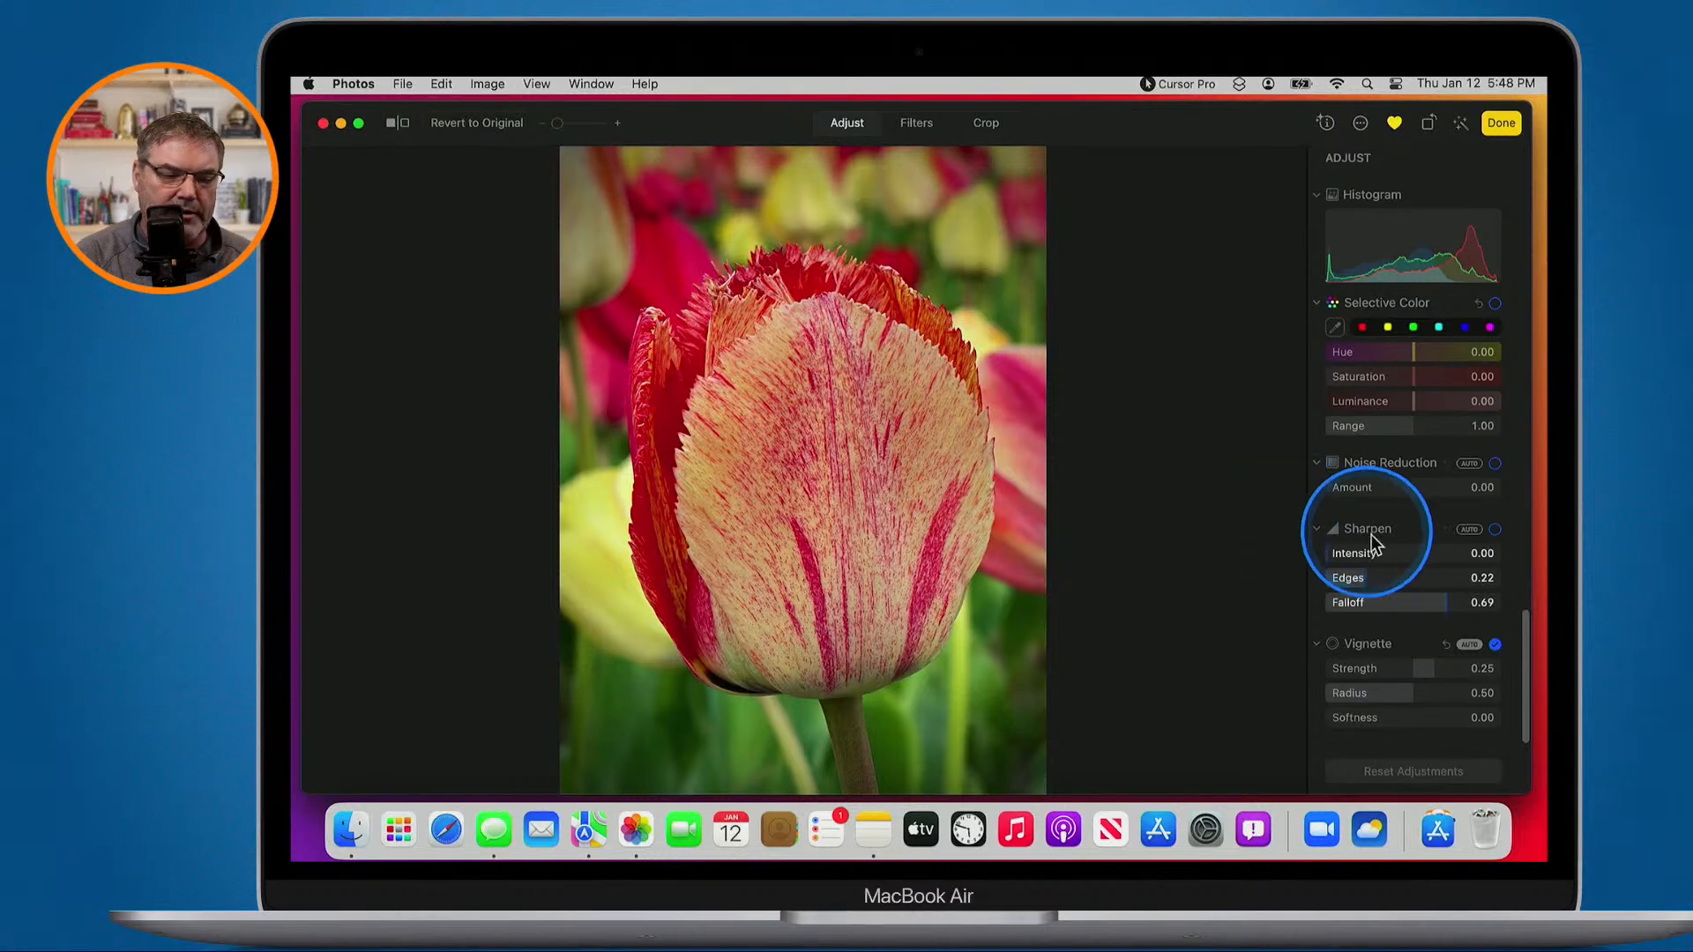
key("ctrl")
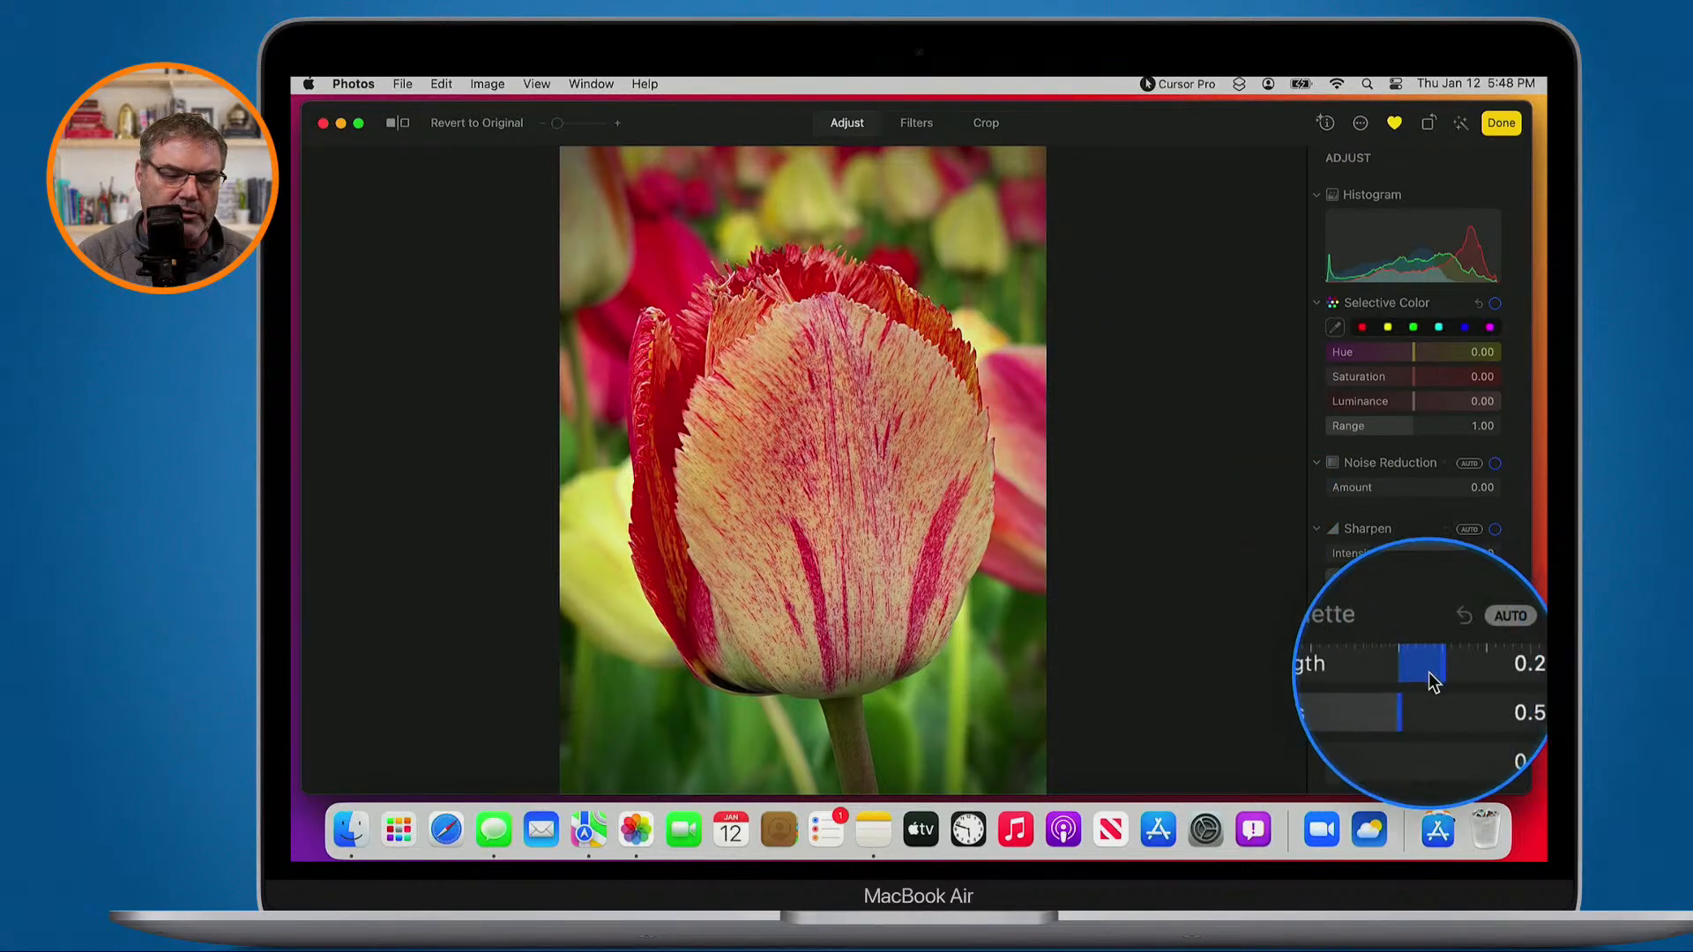
left_click_drag(1435, 674, 1421, 673)
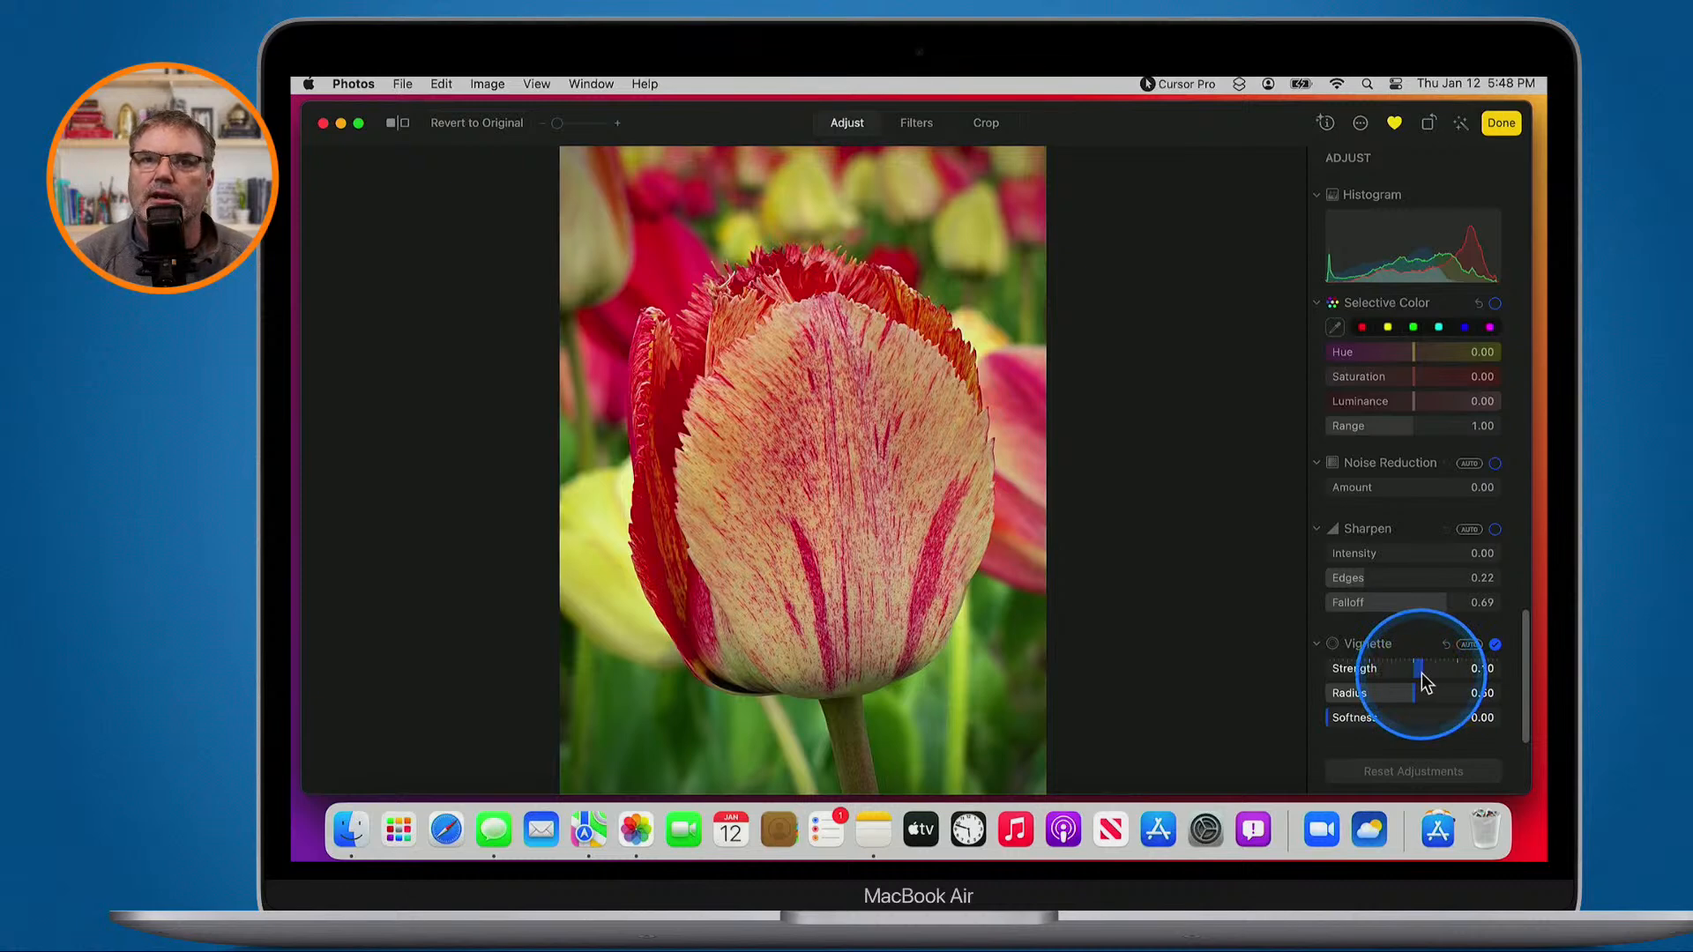
left_click(399, 126)
left_click(399, 125)
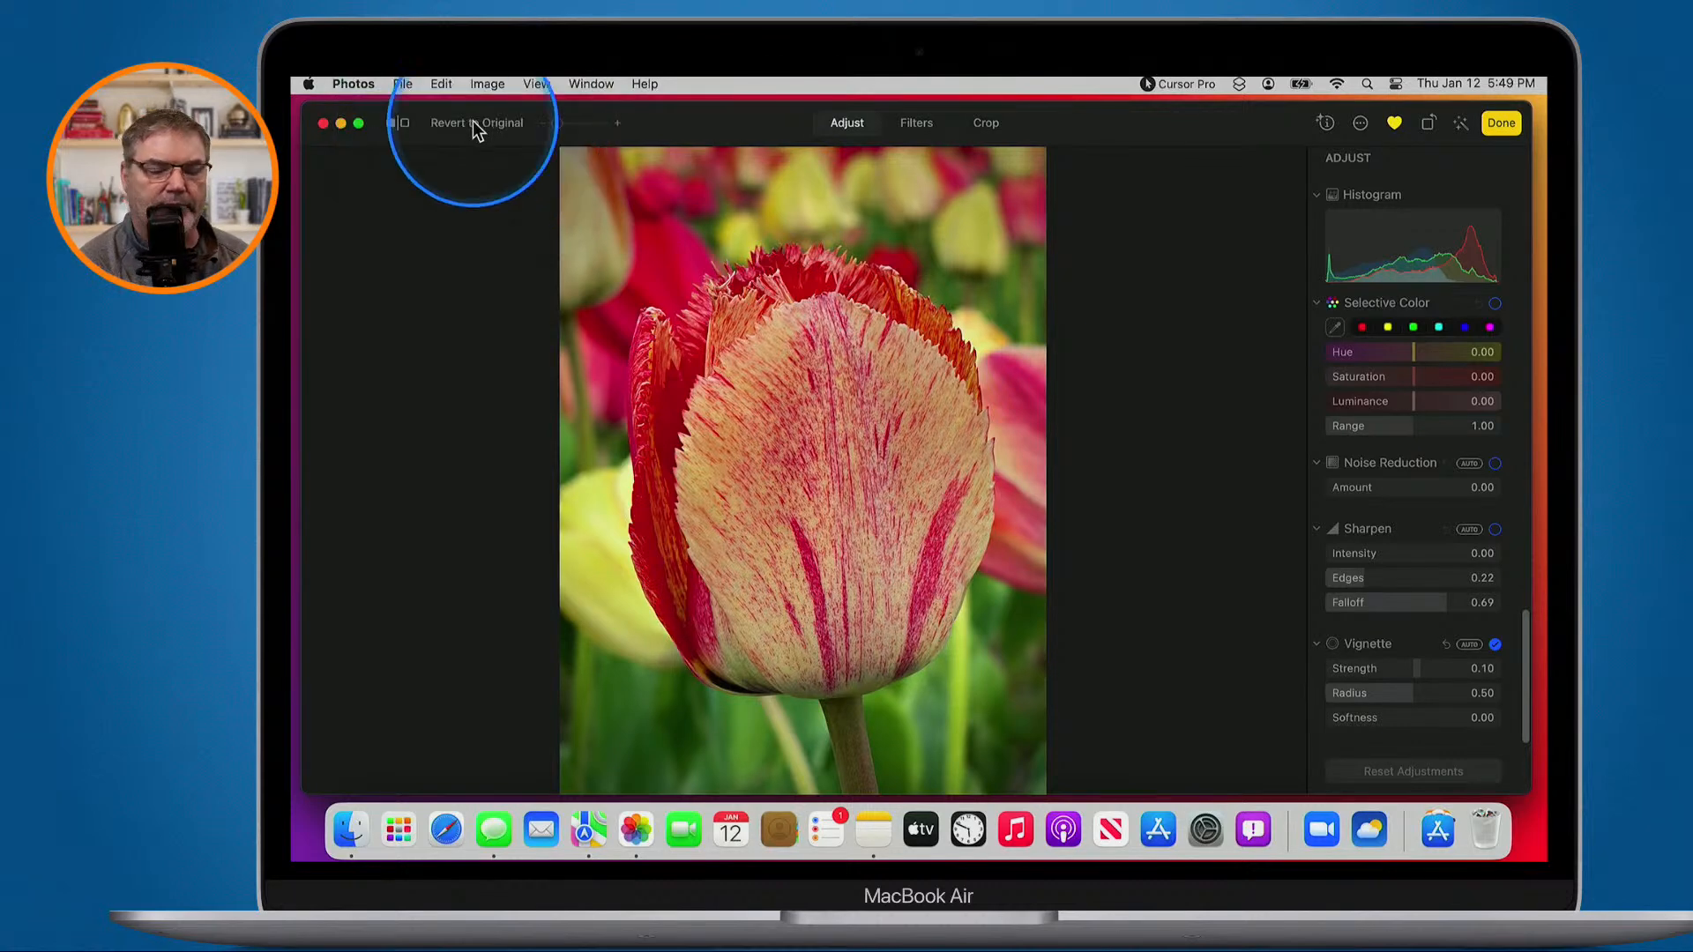
Finish editing the tulip photo and reopen it in the adjustment editor
key("ctrl")
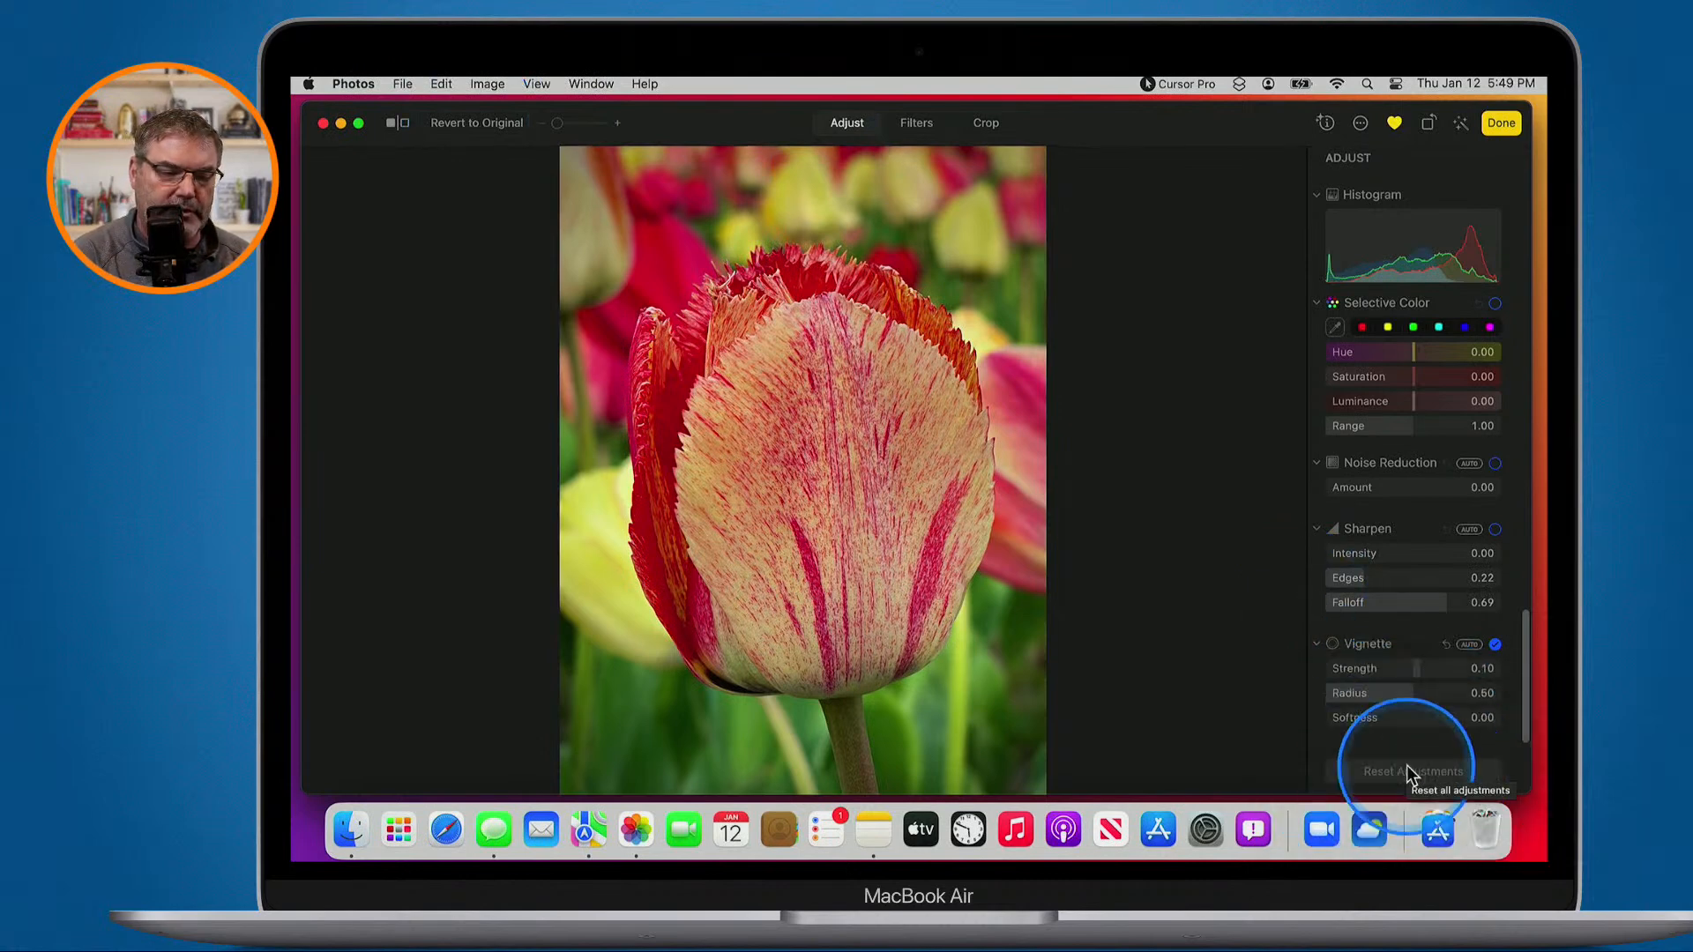
key("ctrl")
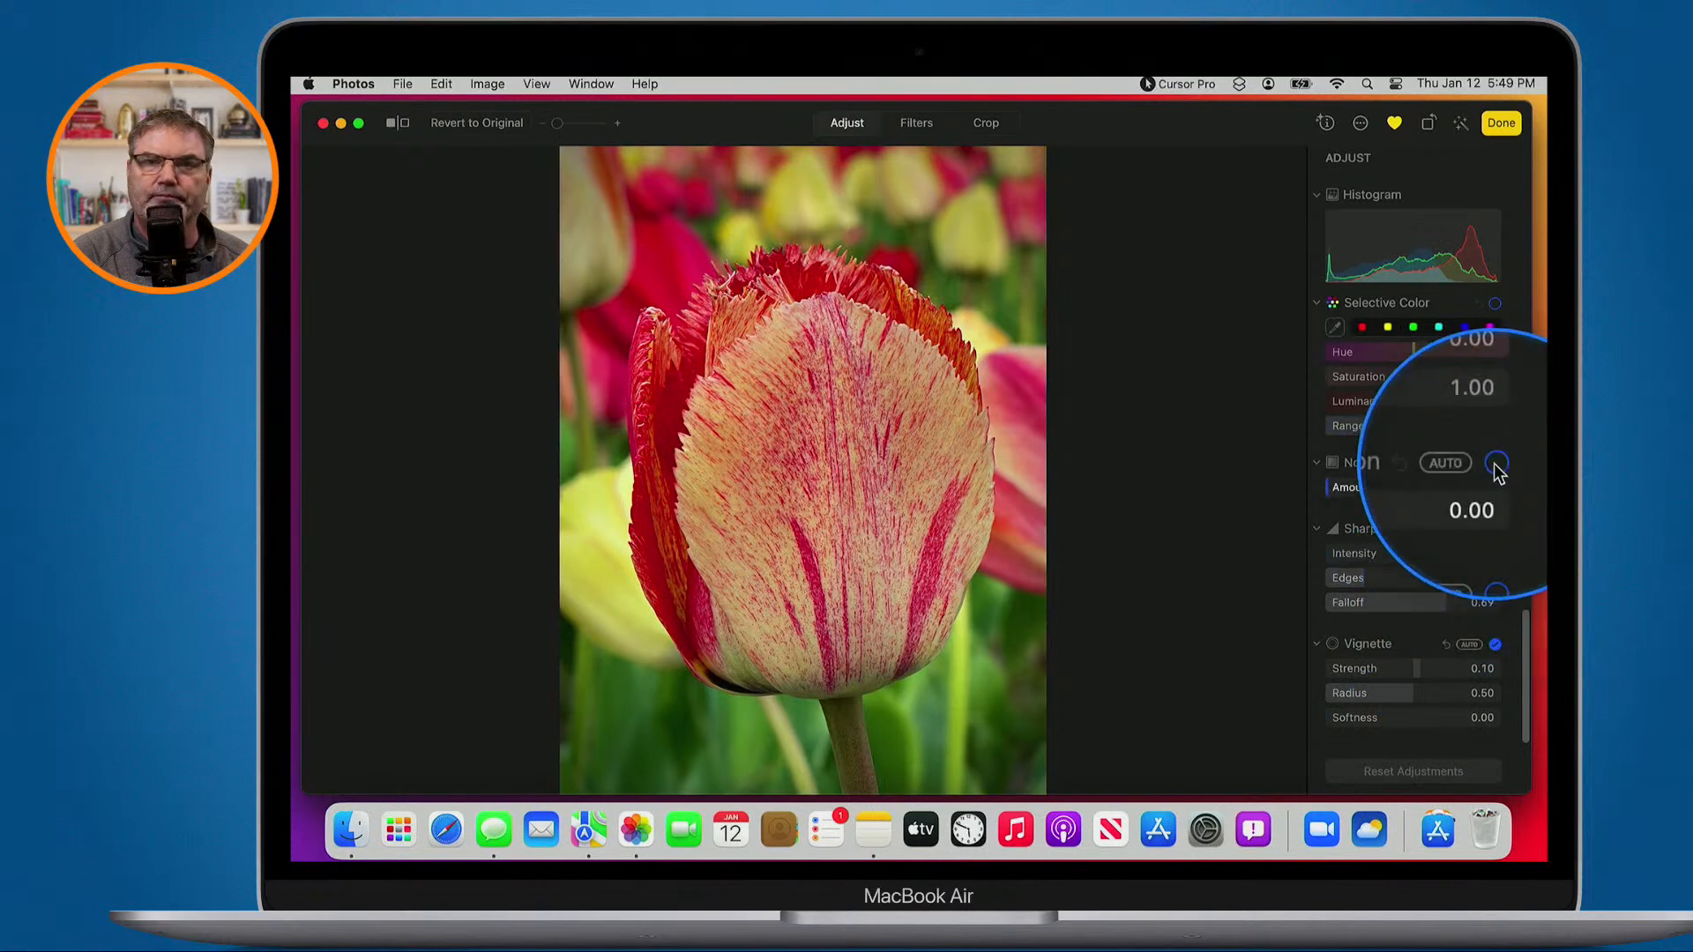
left_click(1498, 123)
left_click(1499, 123)
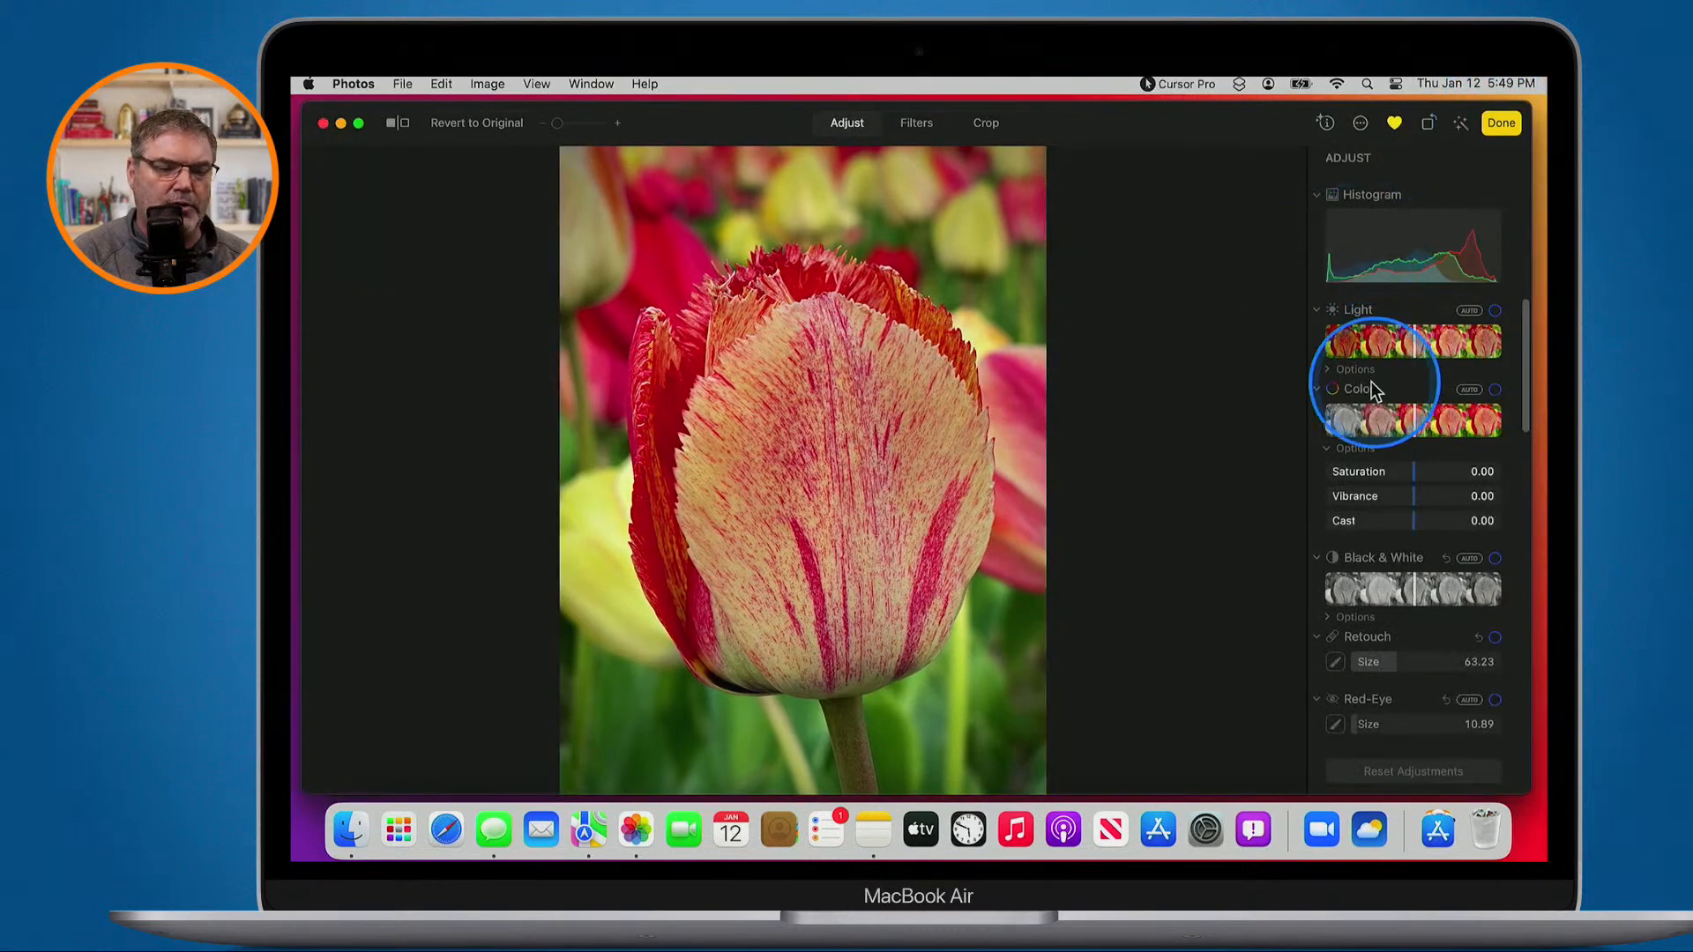
Set the tulip photo's Saturation to -0.14, Vibrance to -0.38 and Cast to -0.13, and save the edit
key("ctrl+alt+m")
left_click(1318, 390)
left_click(1318, 390)
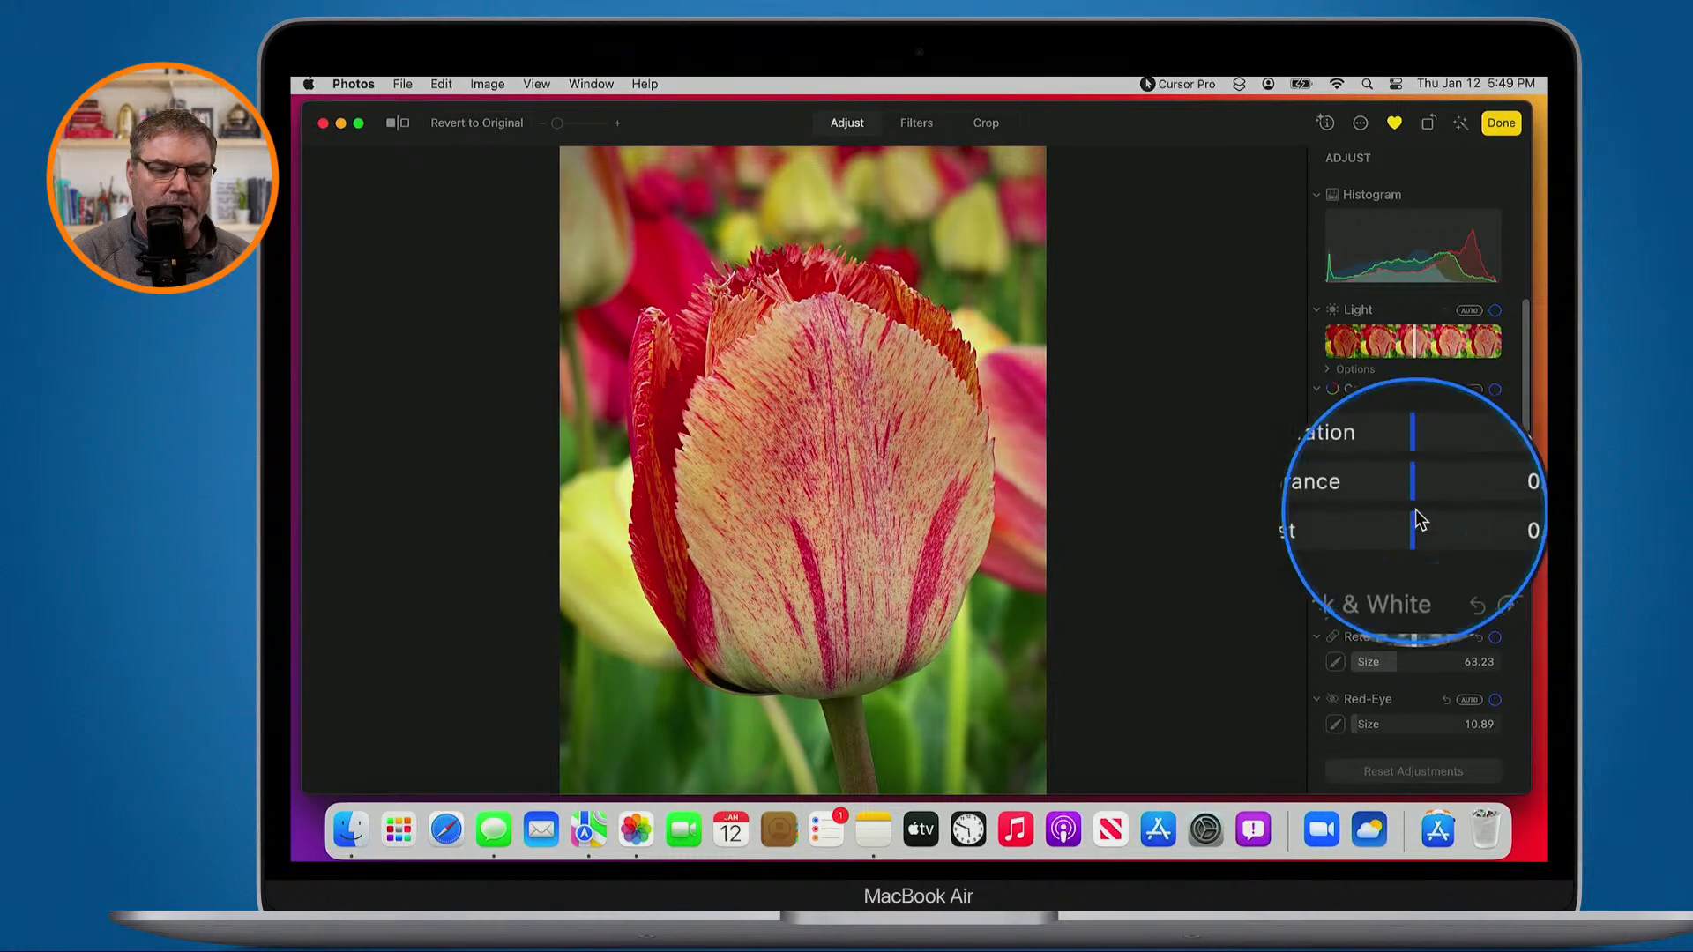
left_click_drag(1415, 428, 1406, 526)
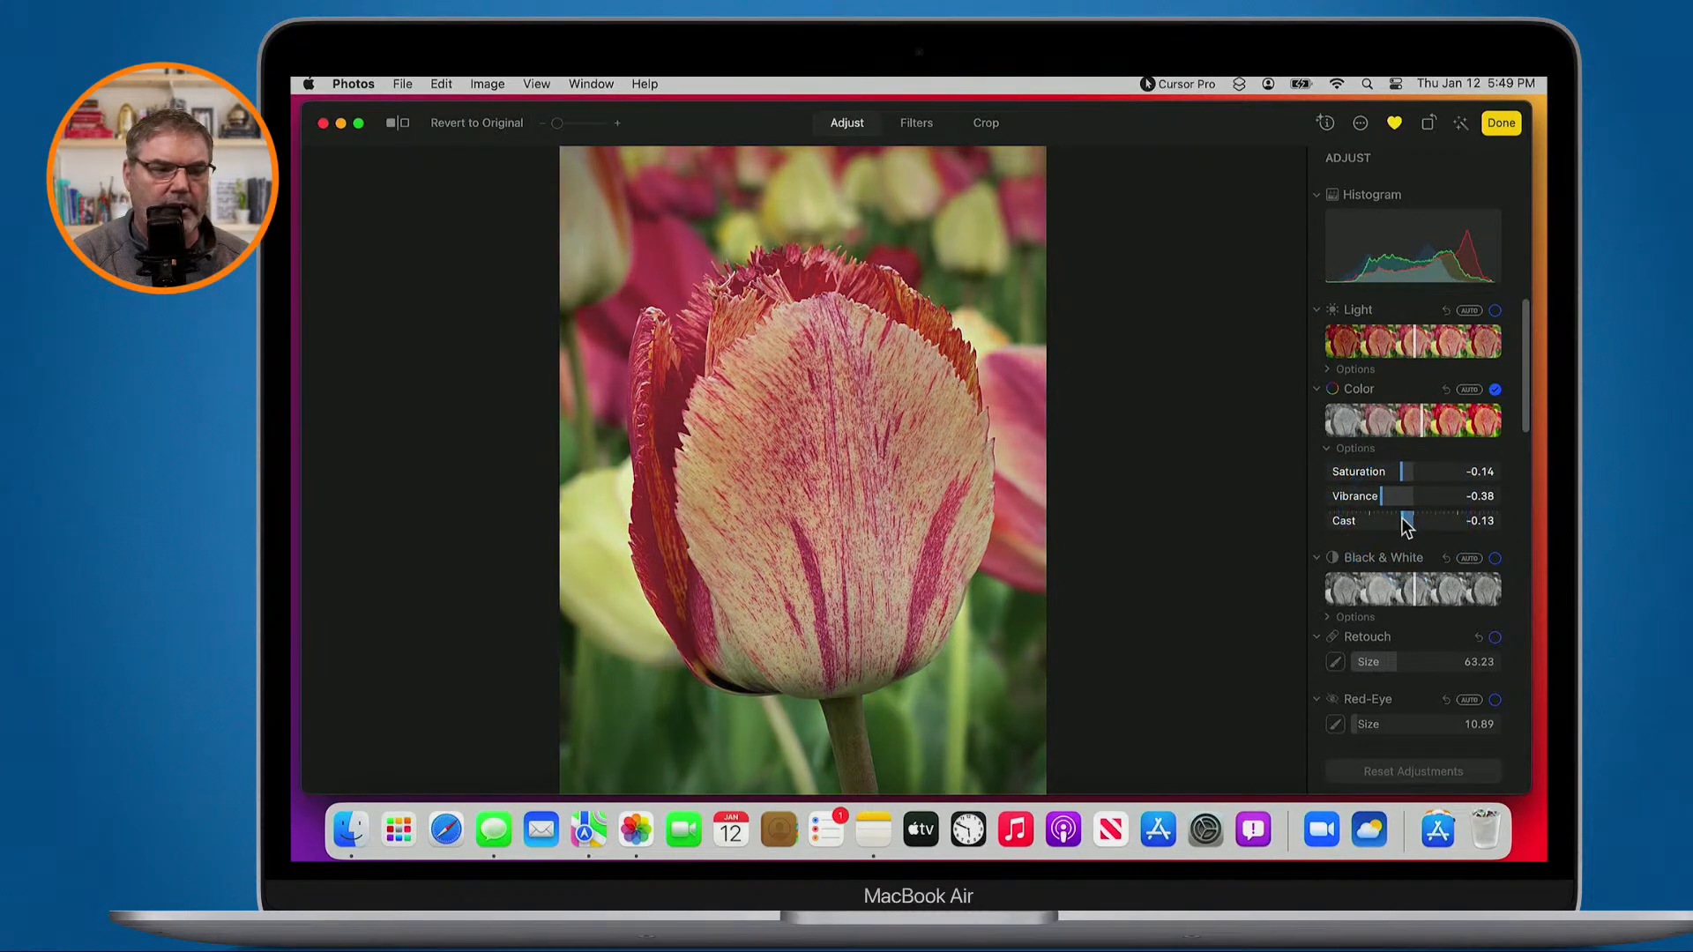
left_click(1502, 123)
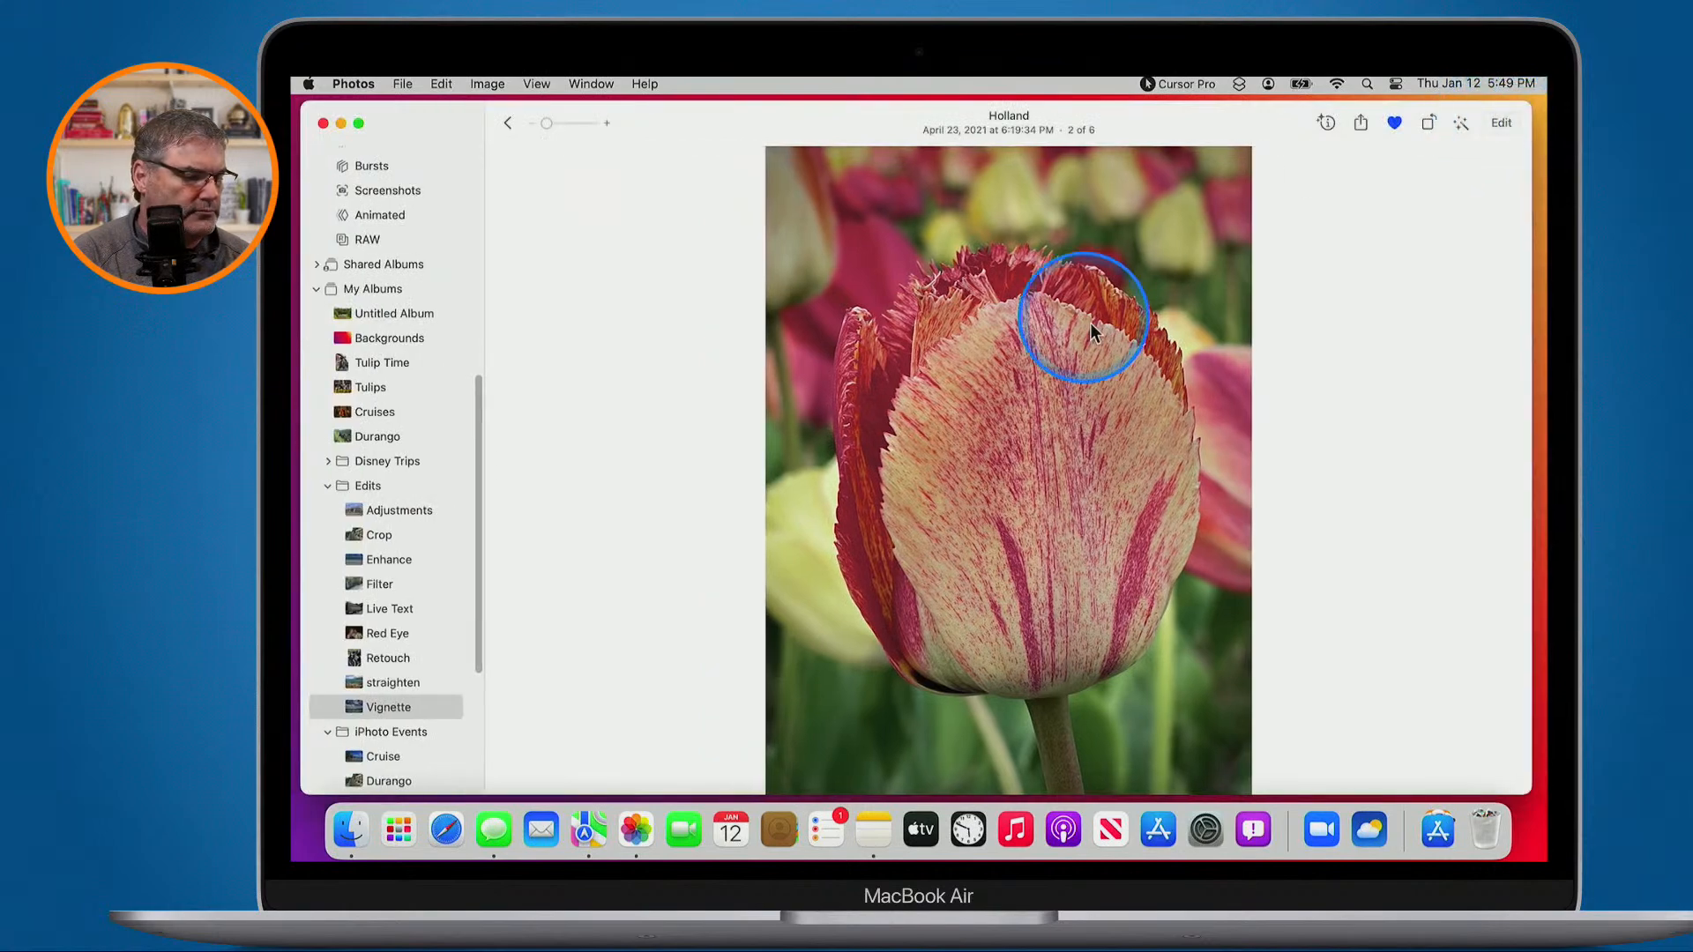
Open the RAW beach sunset photo from the Adjustments album for editing
left_click(397, 515)
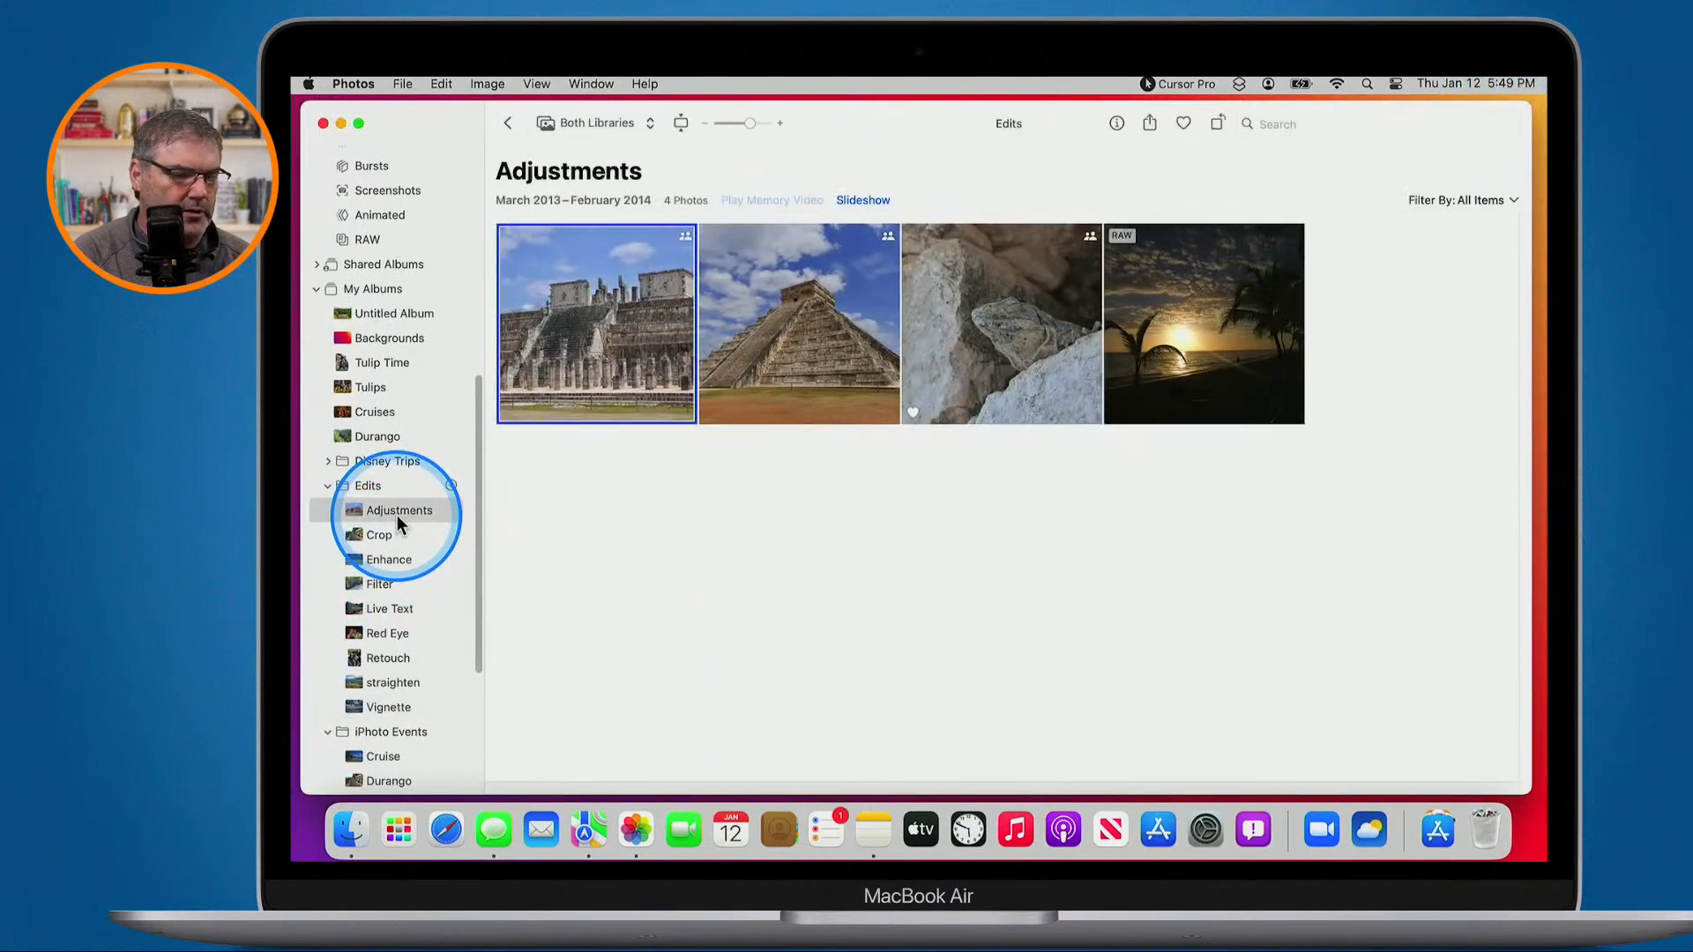
left_click(388, 534)
left_click(377, 564)
left_click(386, 519)
double_click(1224, 303)
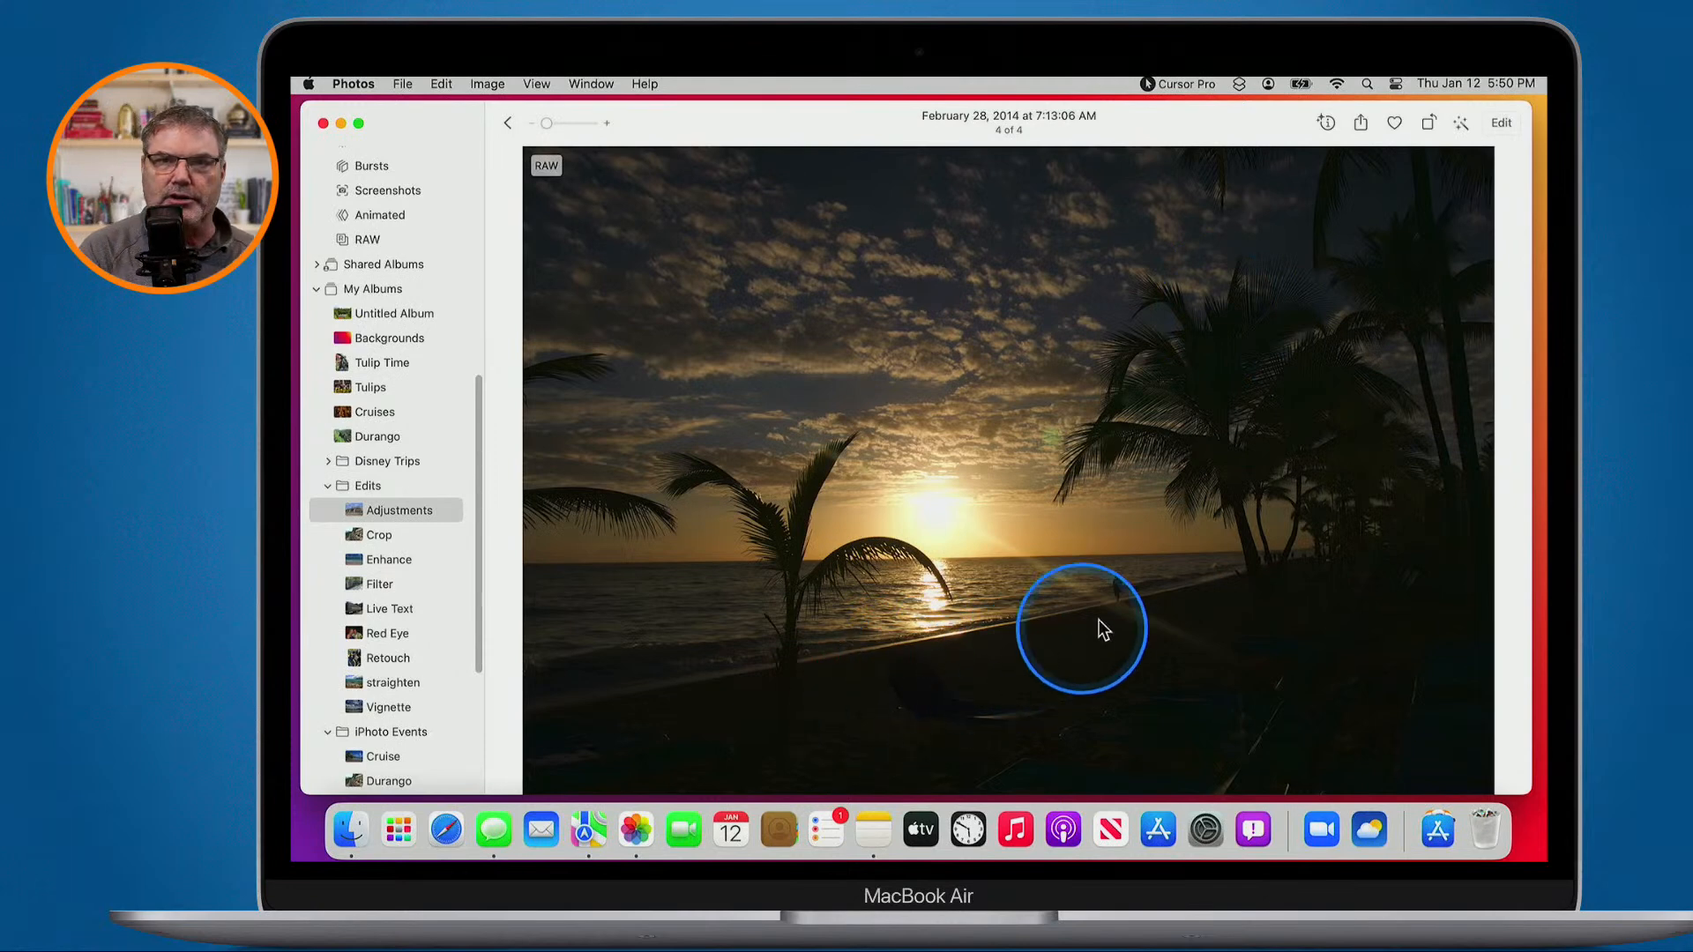
left_click(1501, 122)
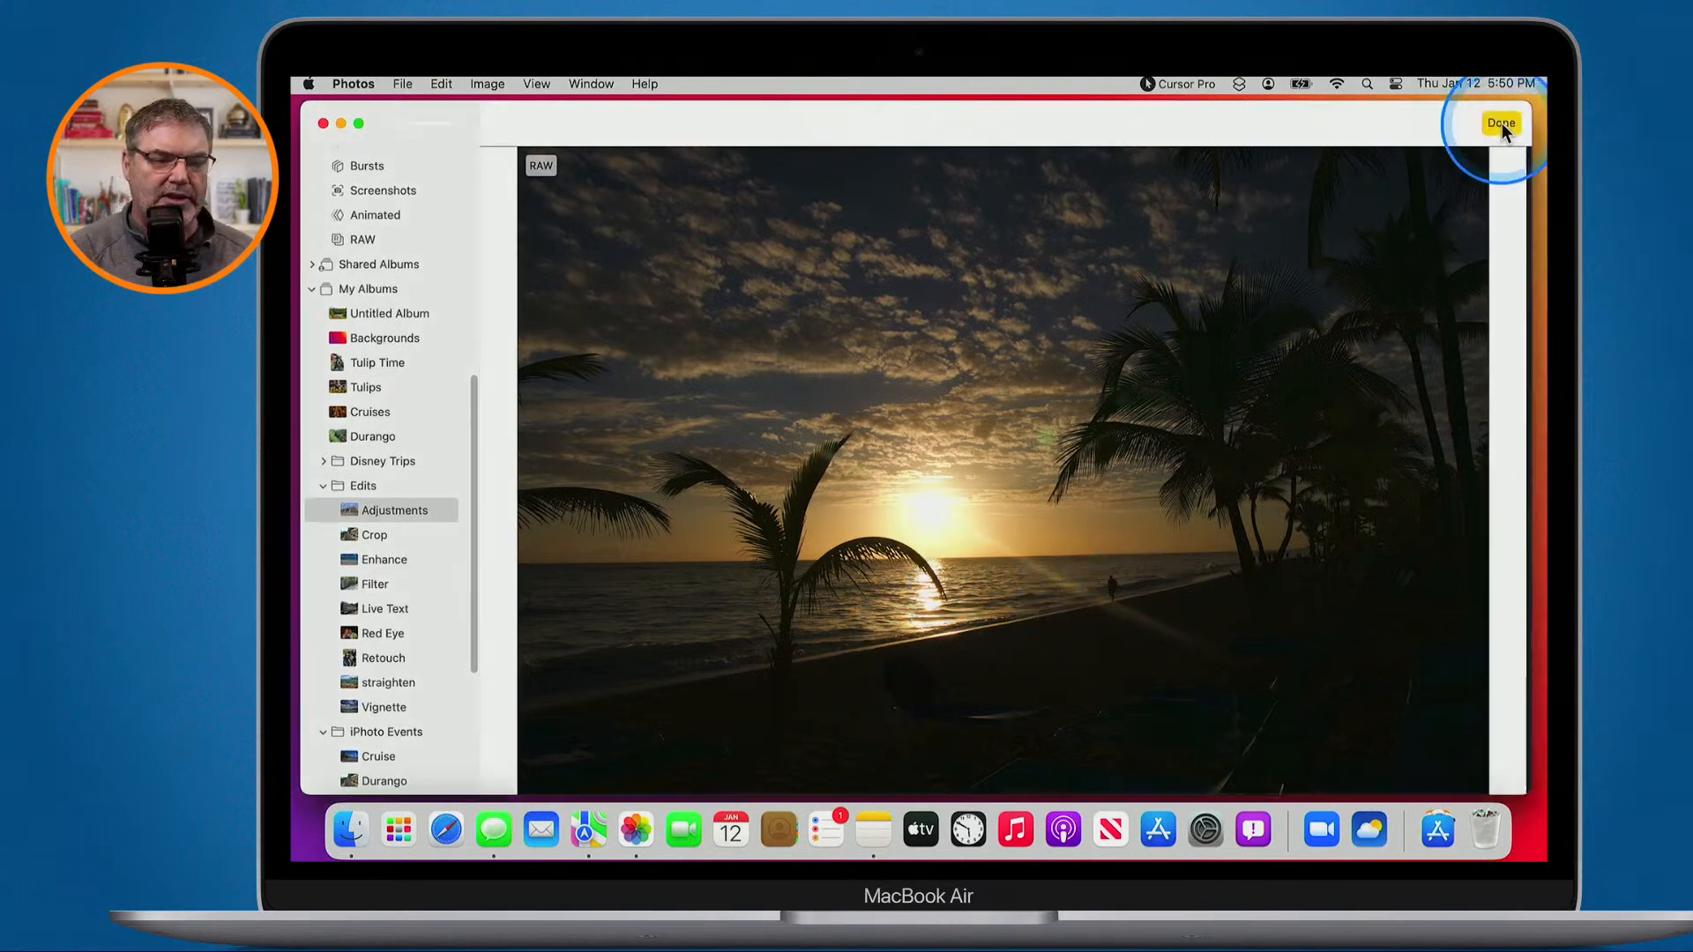
Examine the sunset photo's histogram up close, especially its shadow end, along with the dark beach foreground
key("ctrl+alt+m")
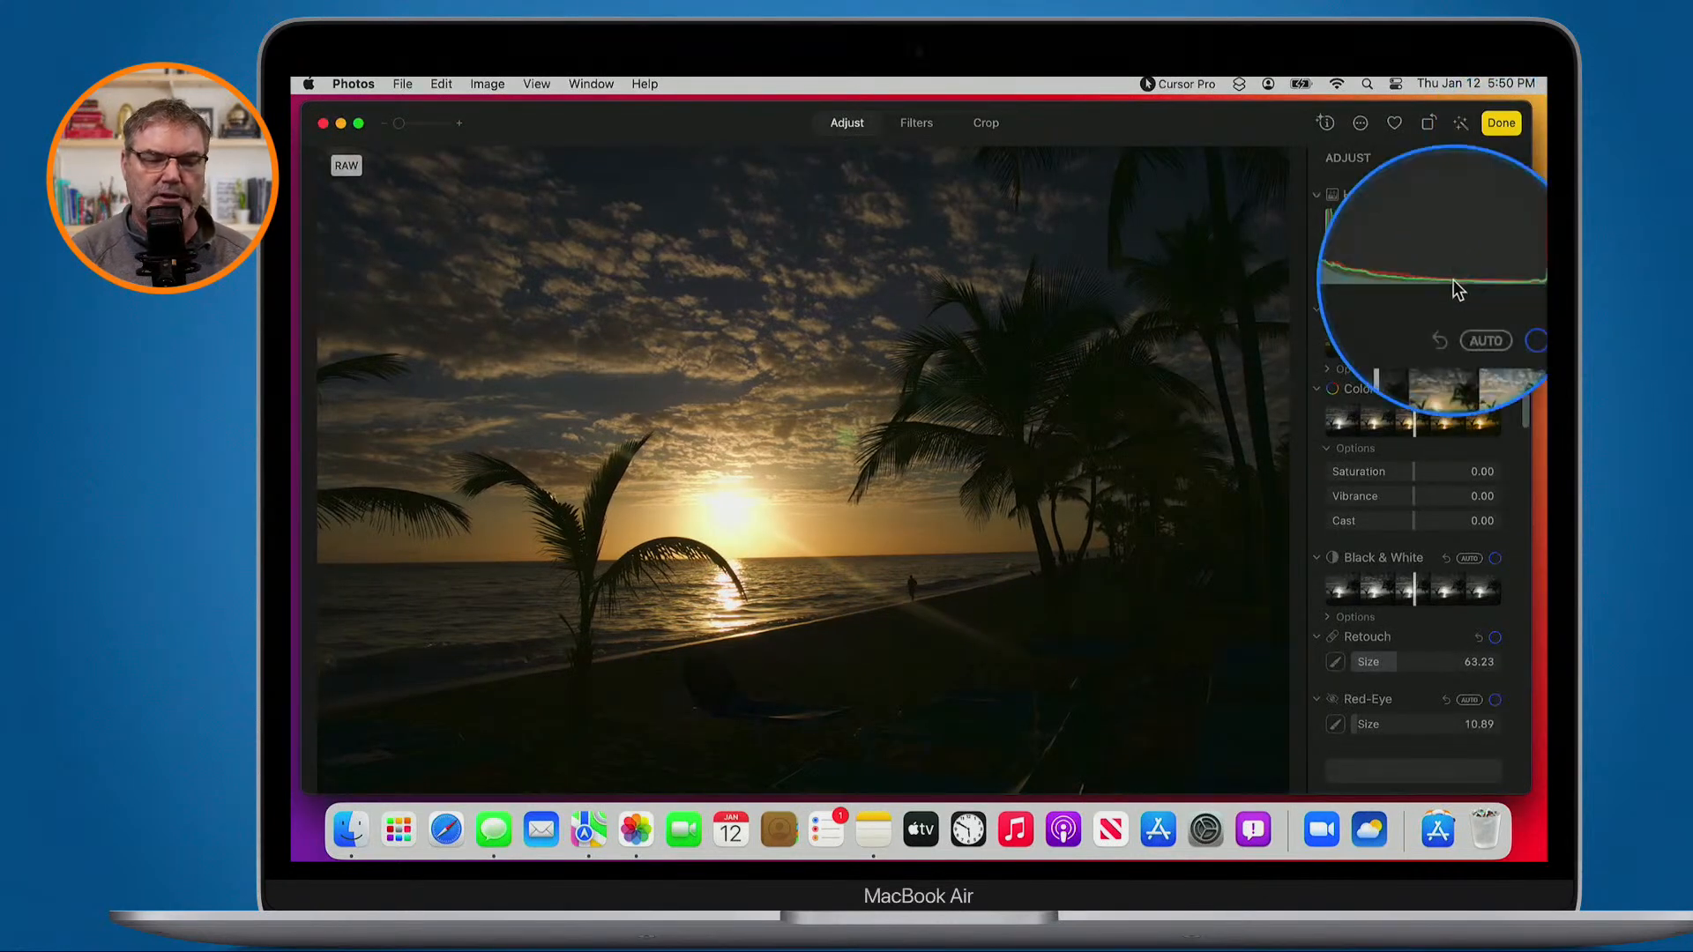
key("ctrl+alt+m")
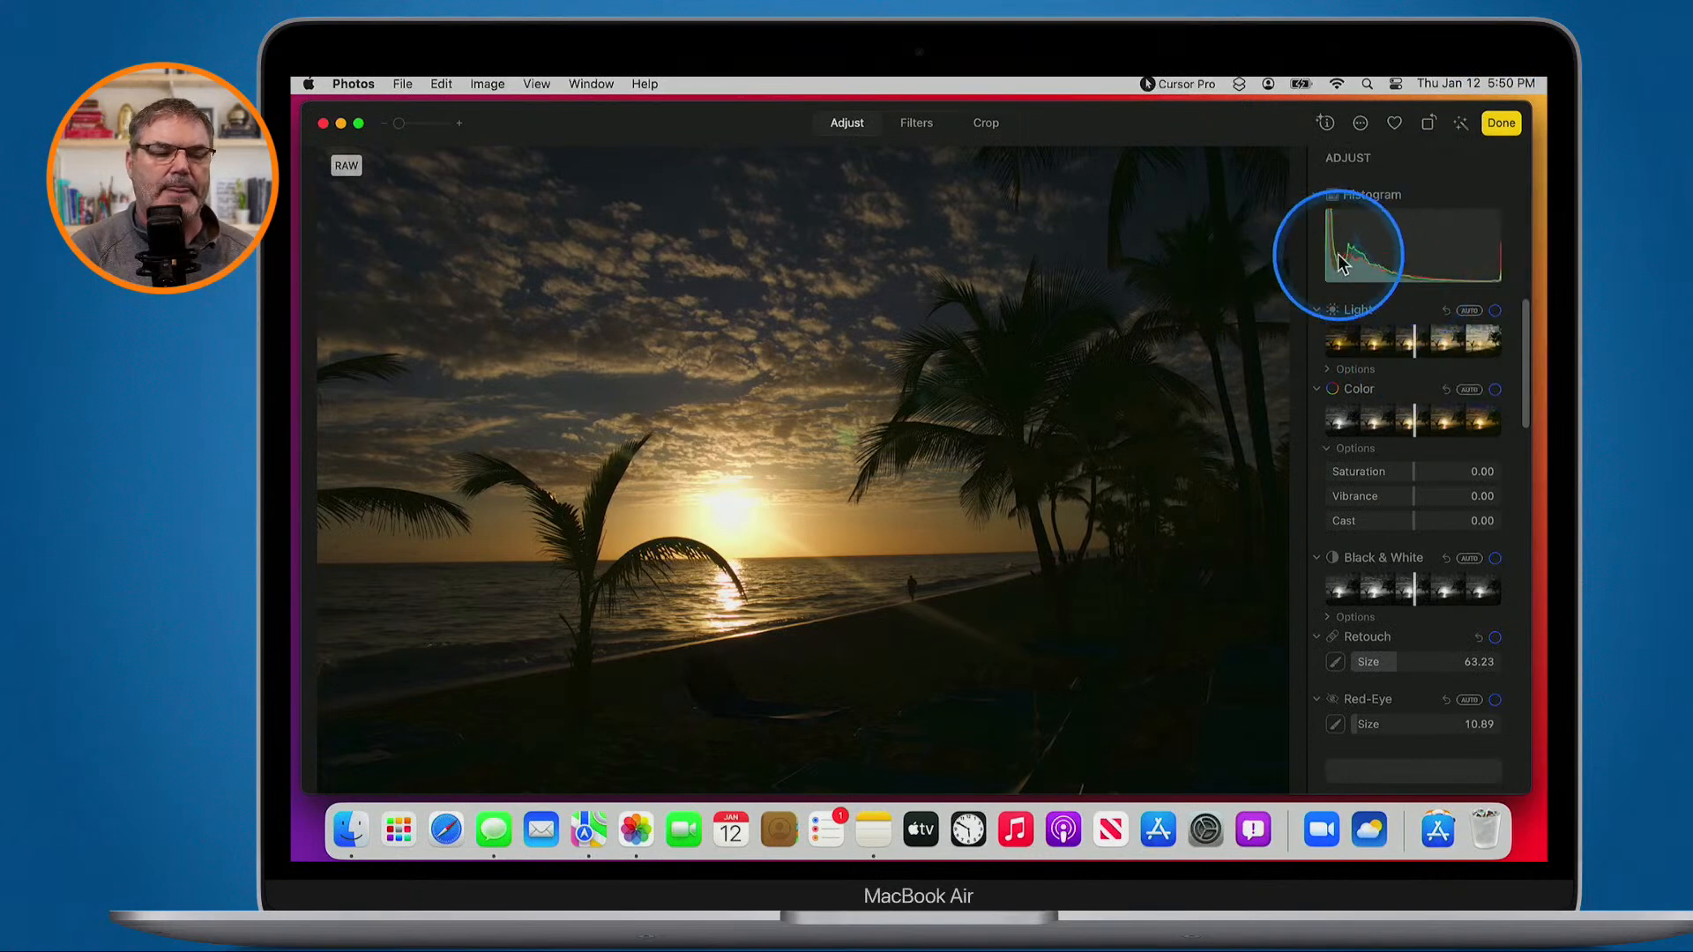
key("ctrl+alt+m")
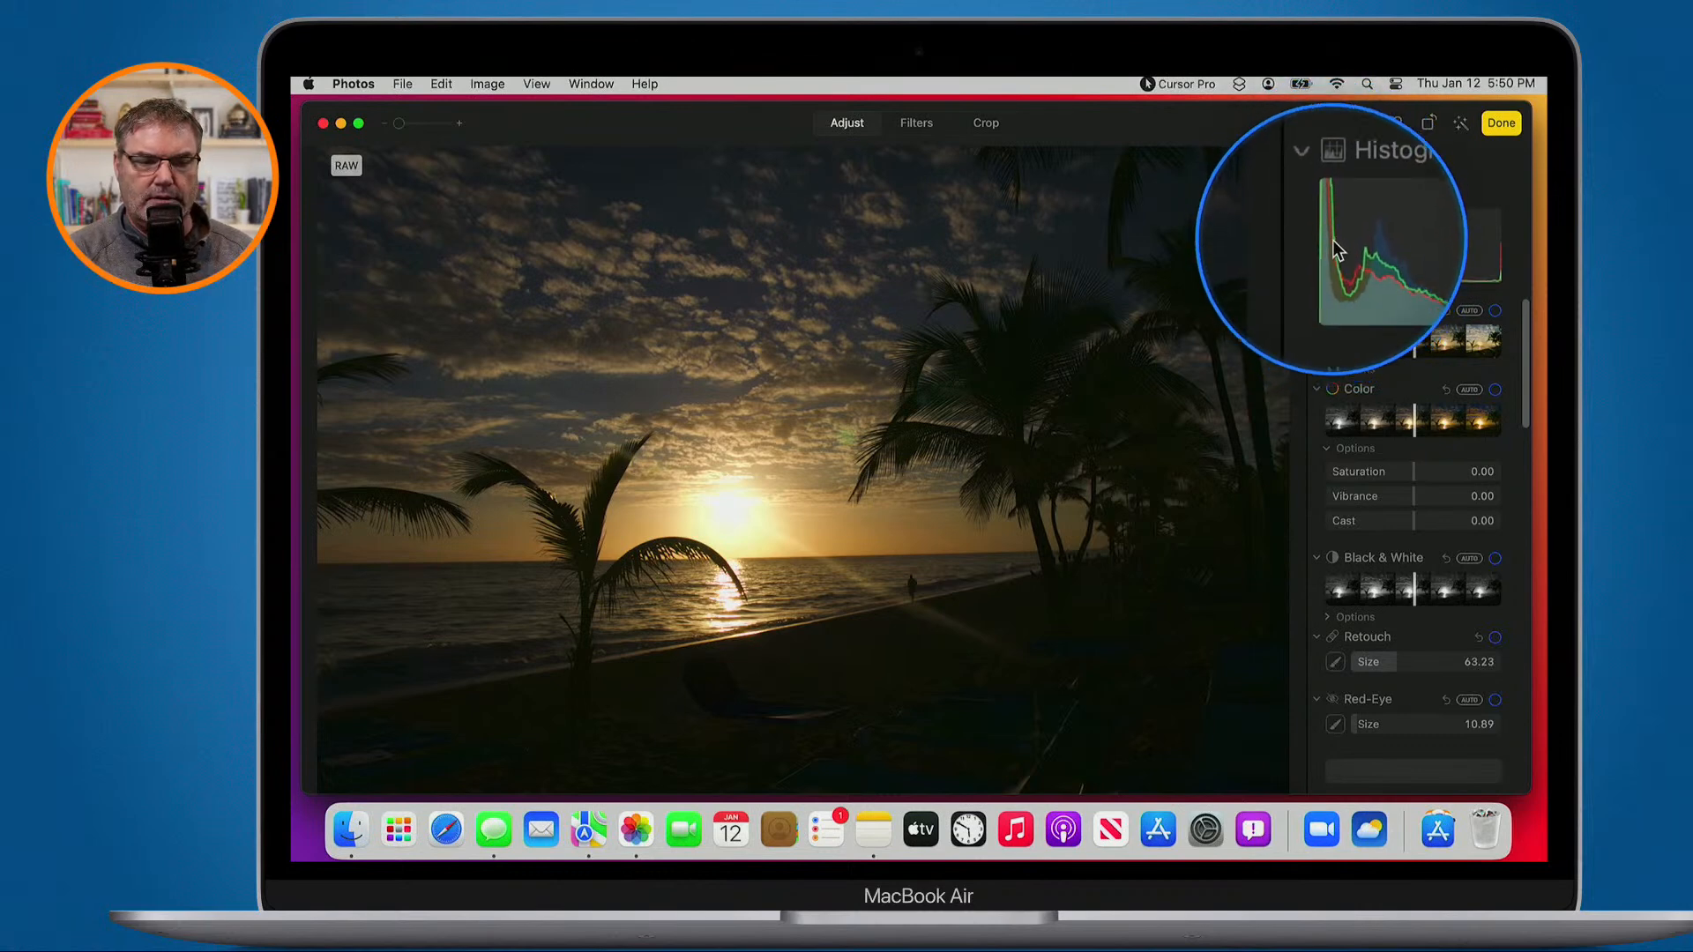
key("ctrl+alt+m")
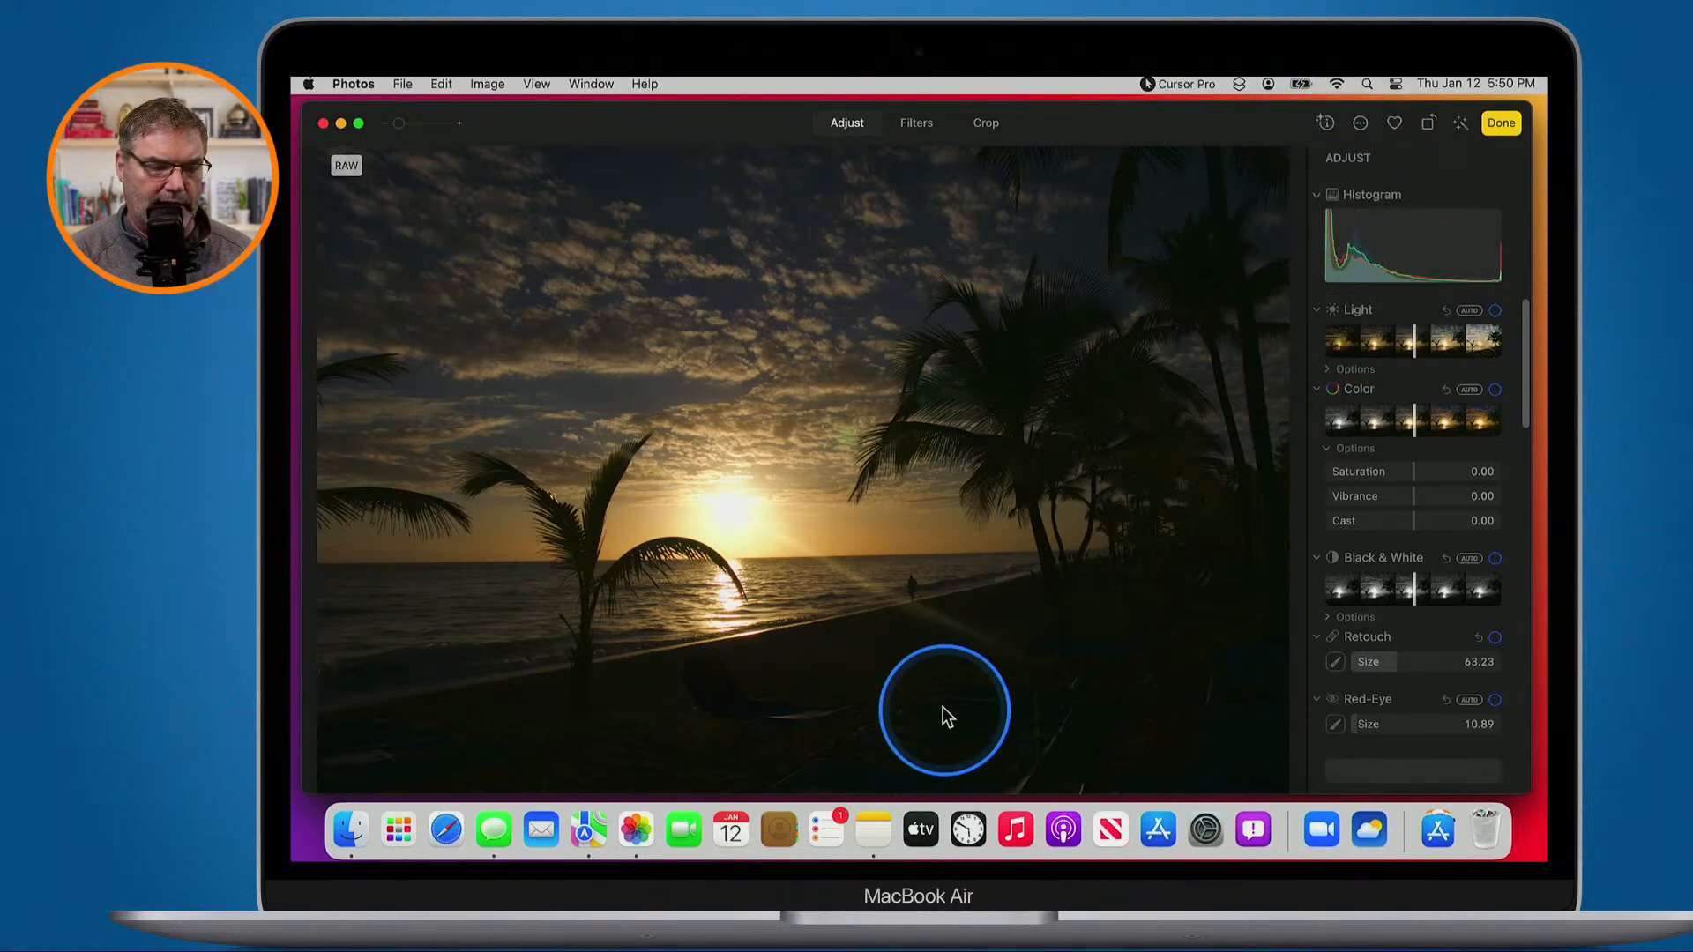
key("ctrl+alt+m")
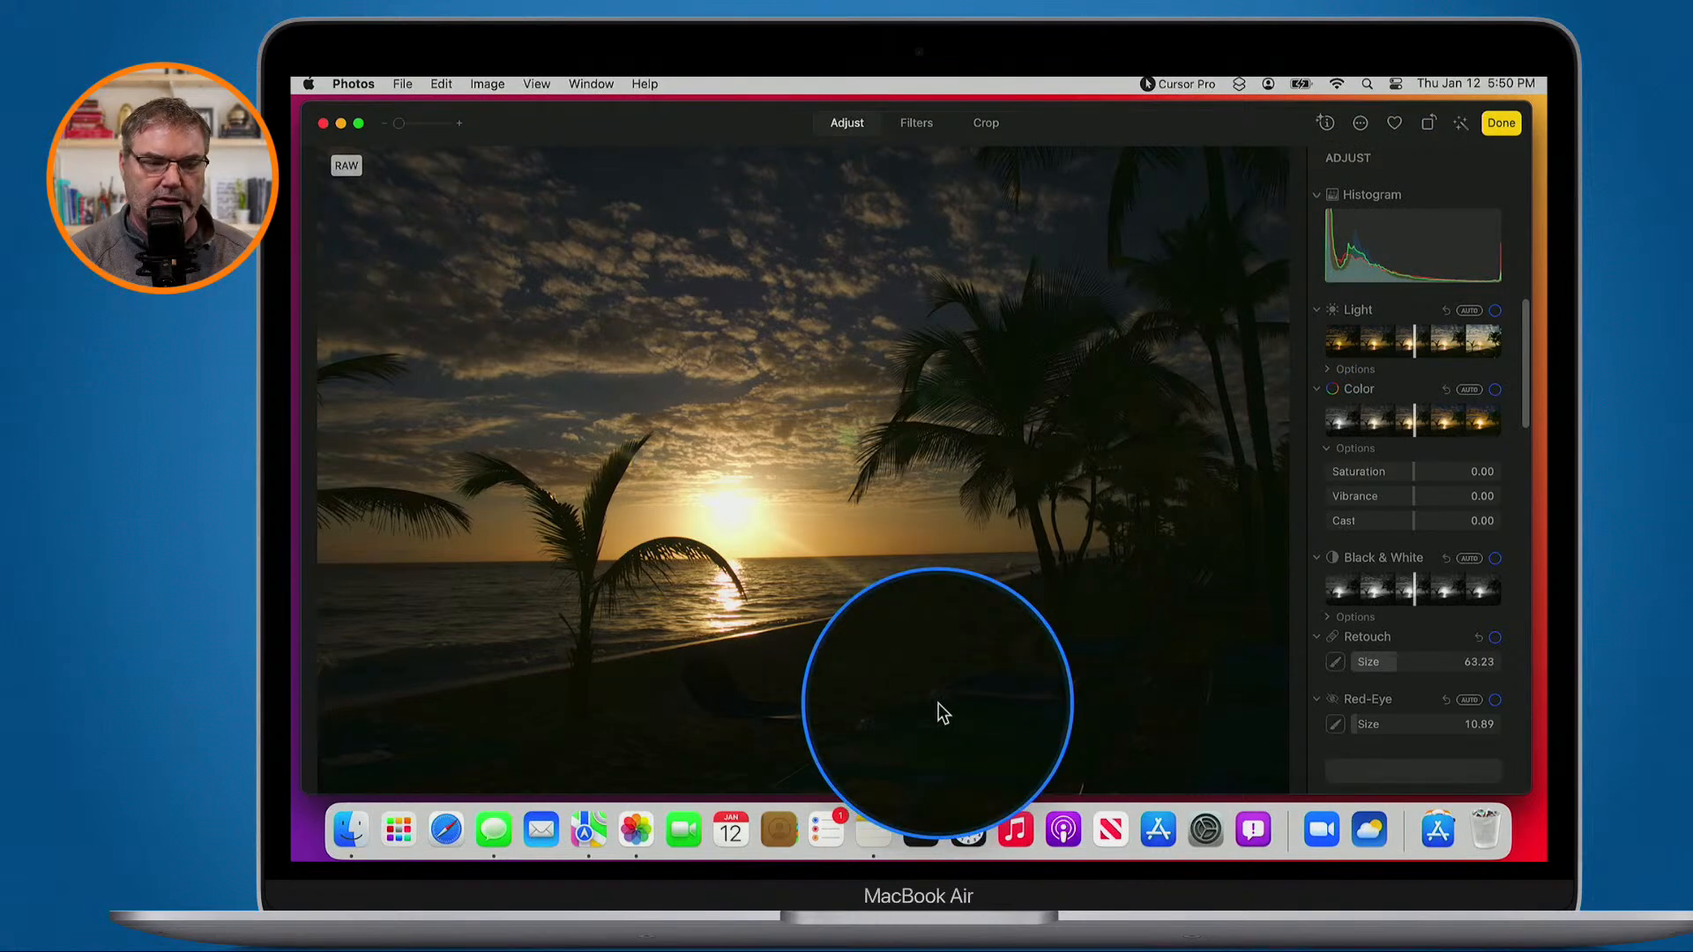
key("ctrl+alt+m")
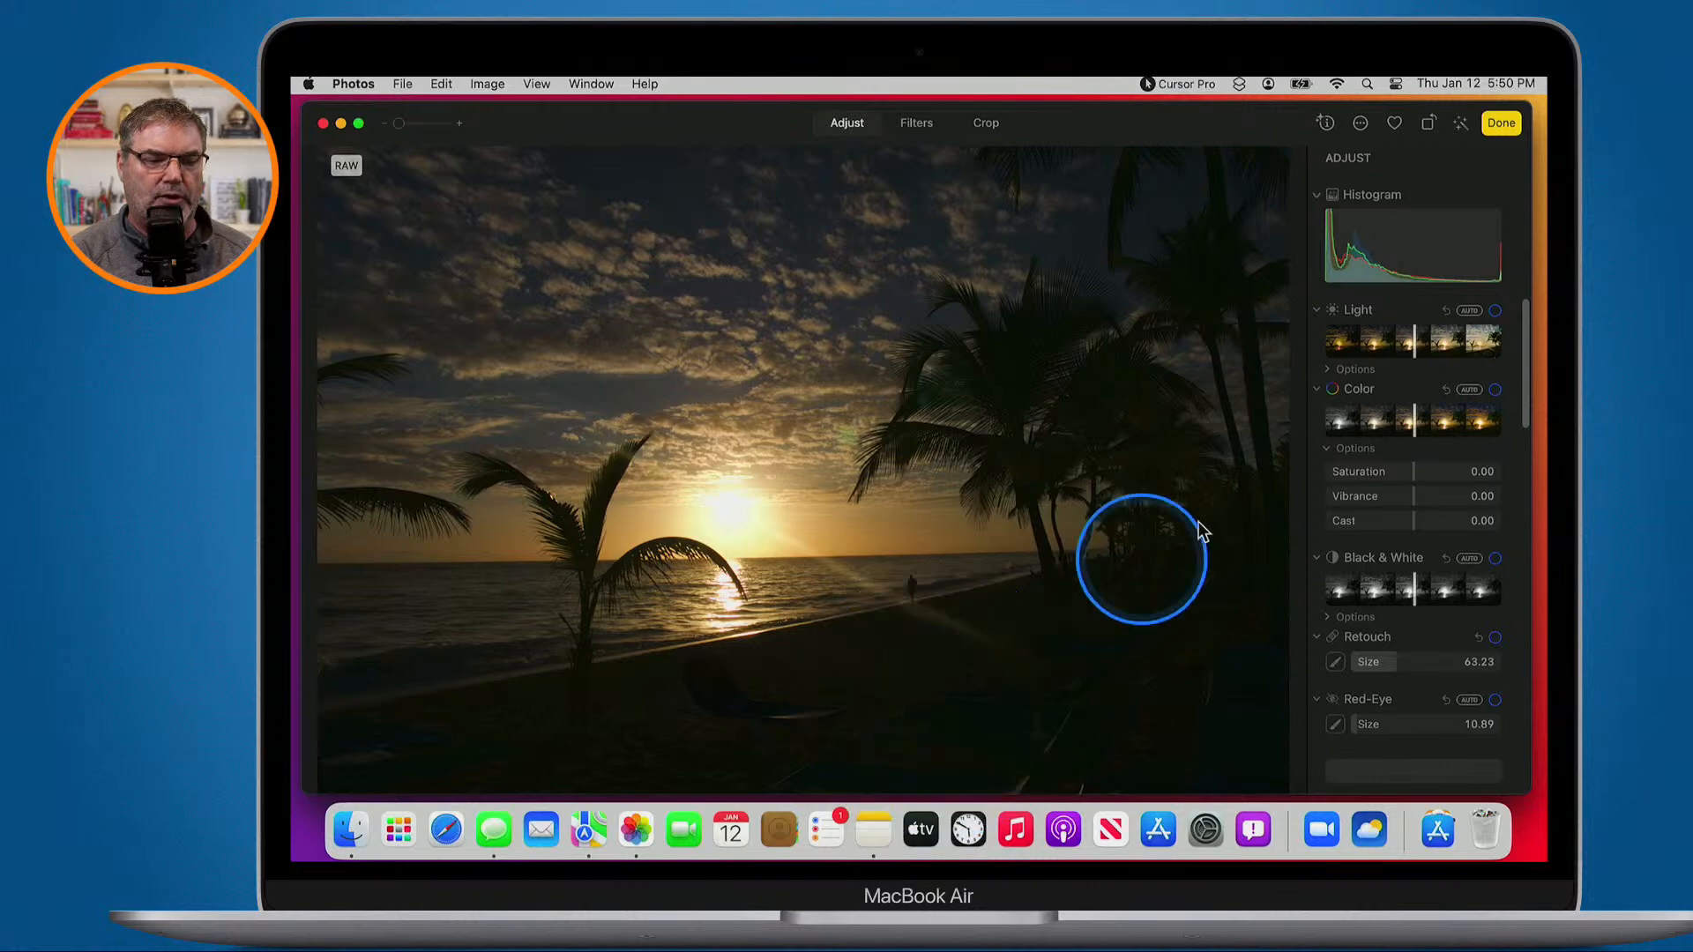
Raise the sunset photo's overall Light adjustment to its brightest and inspect the histogram and beach foreground
left_click_drag(1409, 353, 1447, 351)
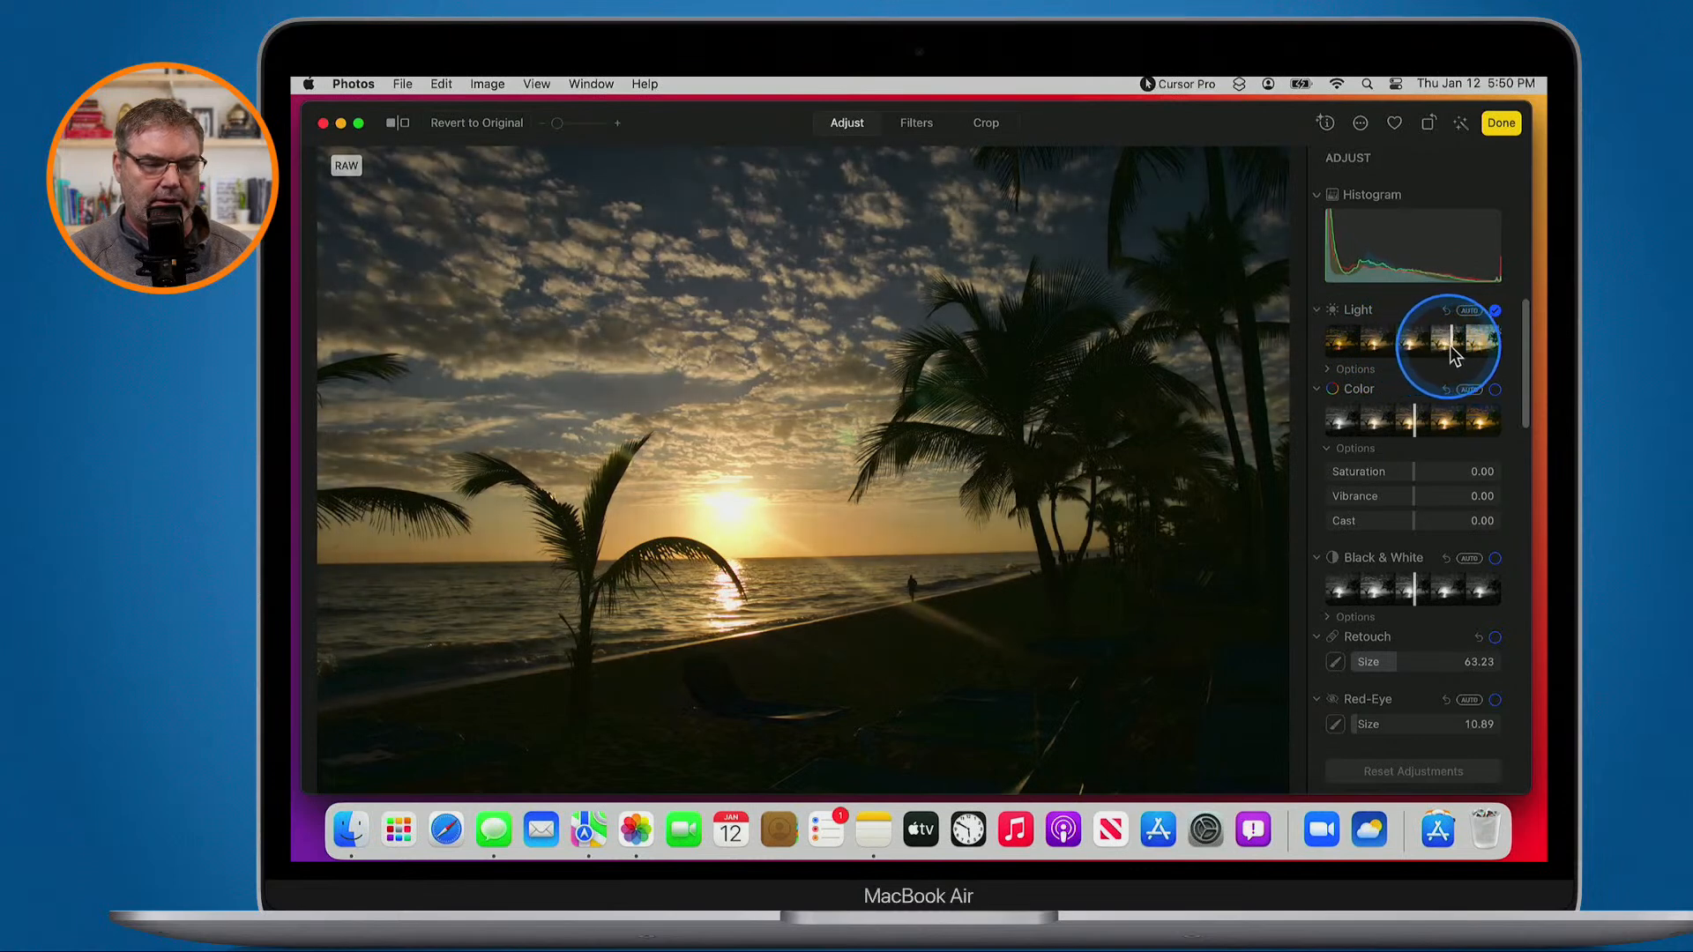
key("ctrl+alt+m")
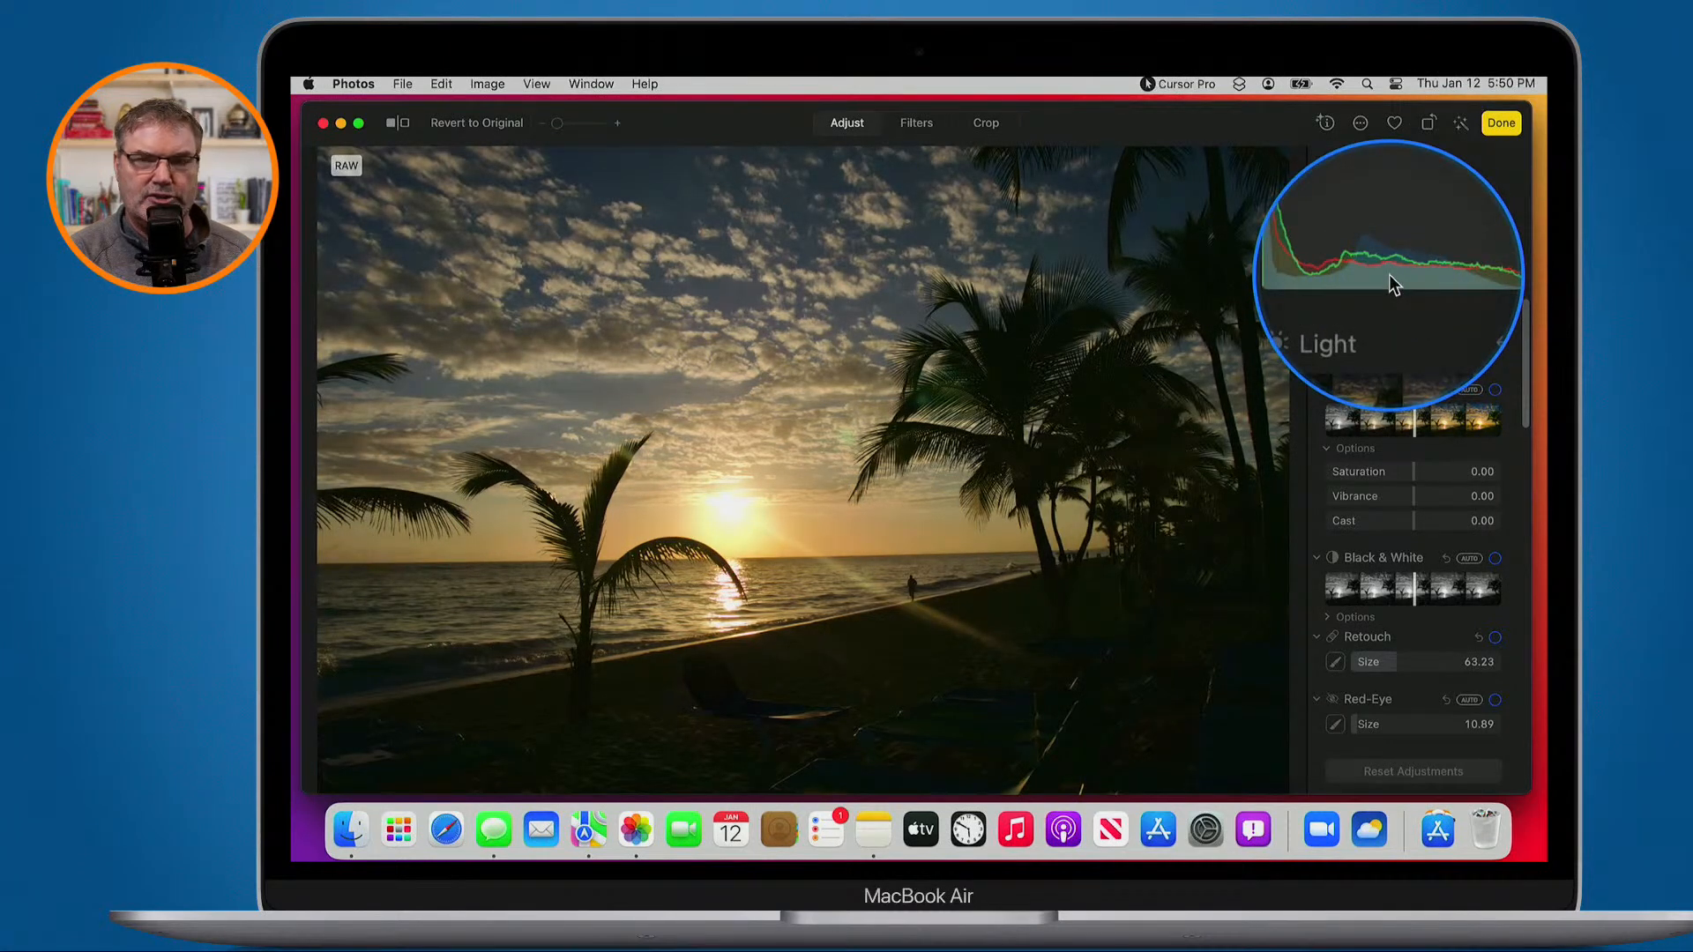
key("ctrl+alt+m")
left_click_drag(1464, 341, 1497, 340)
key("ctrl+alt+m")
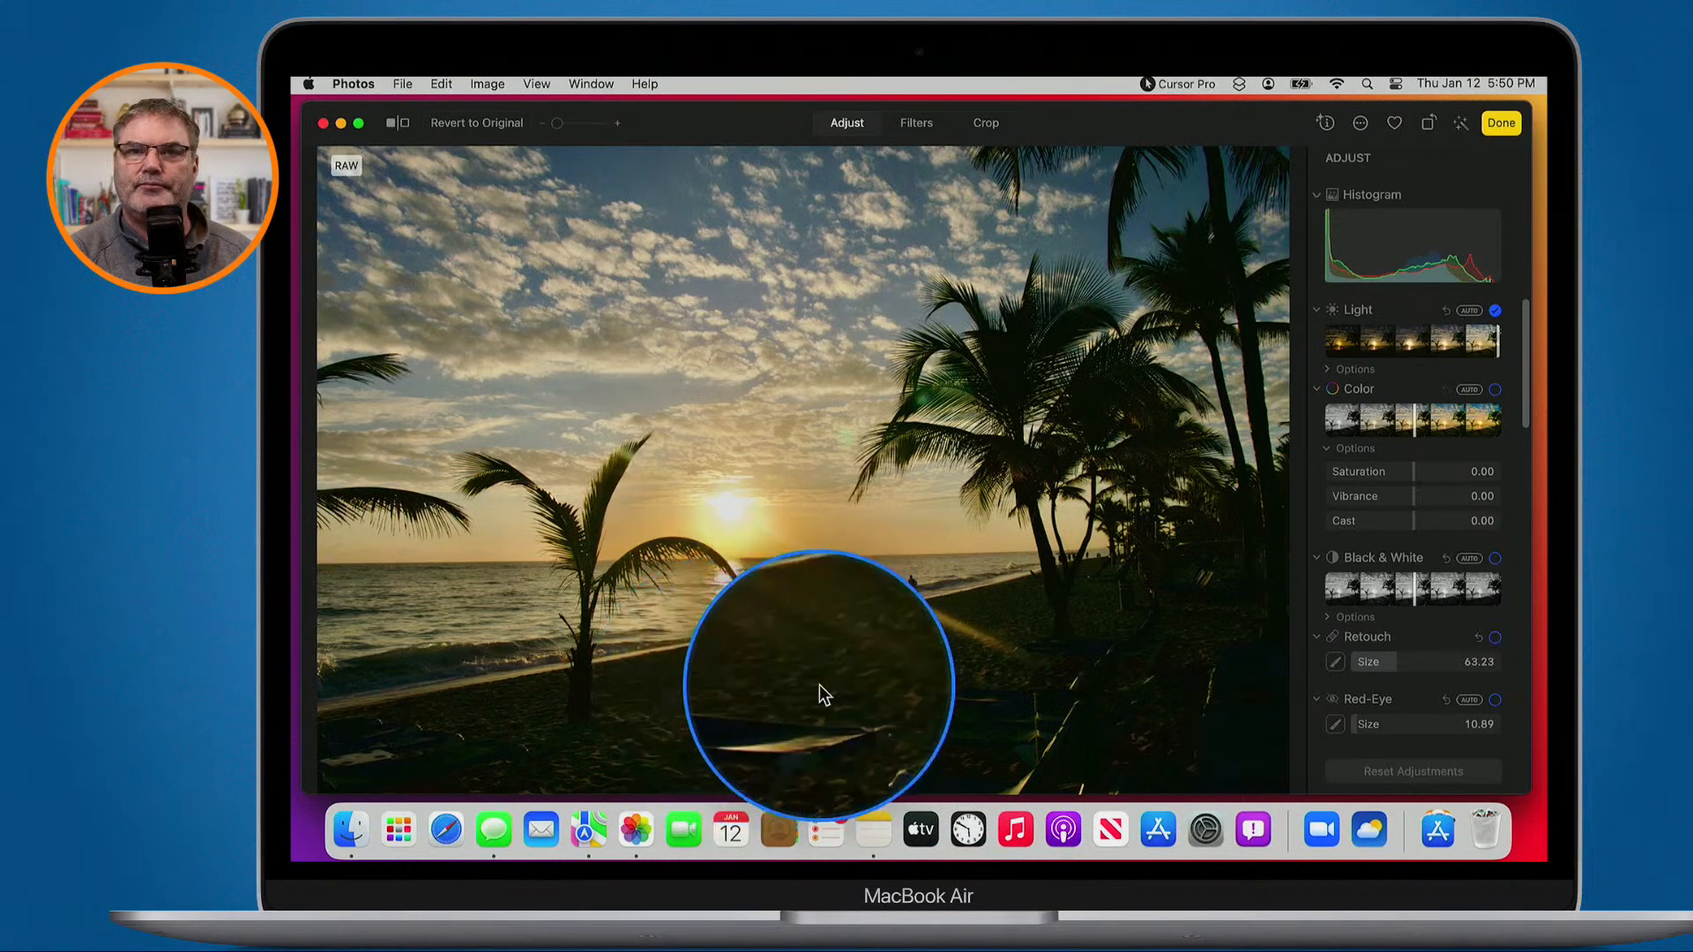
key("ctrl+alt+m")
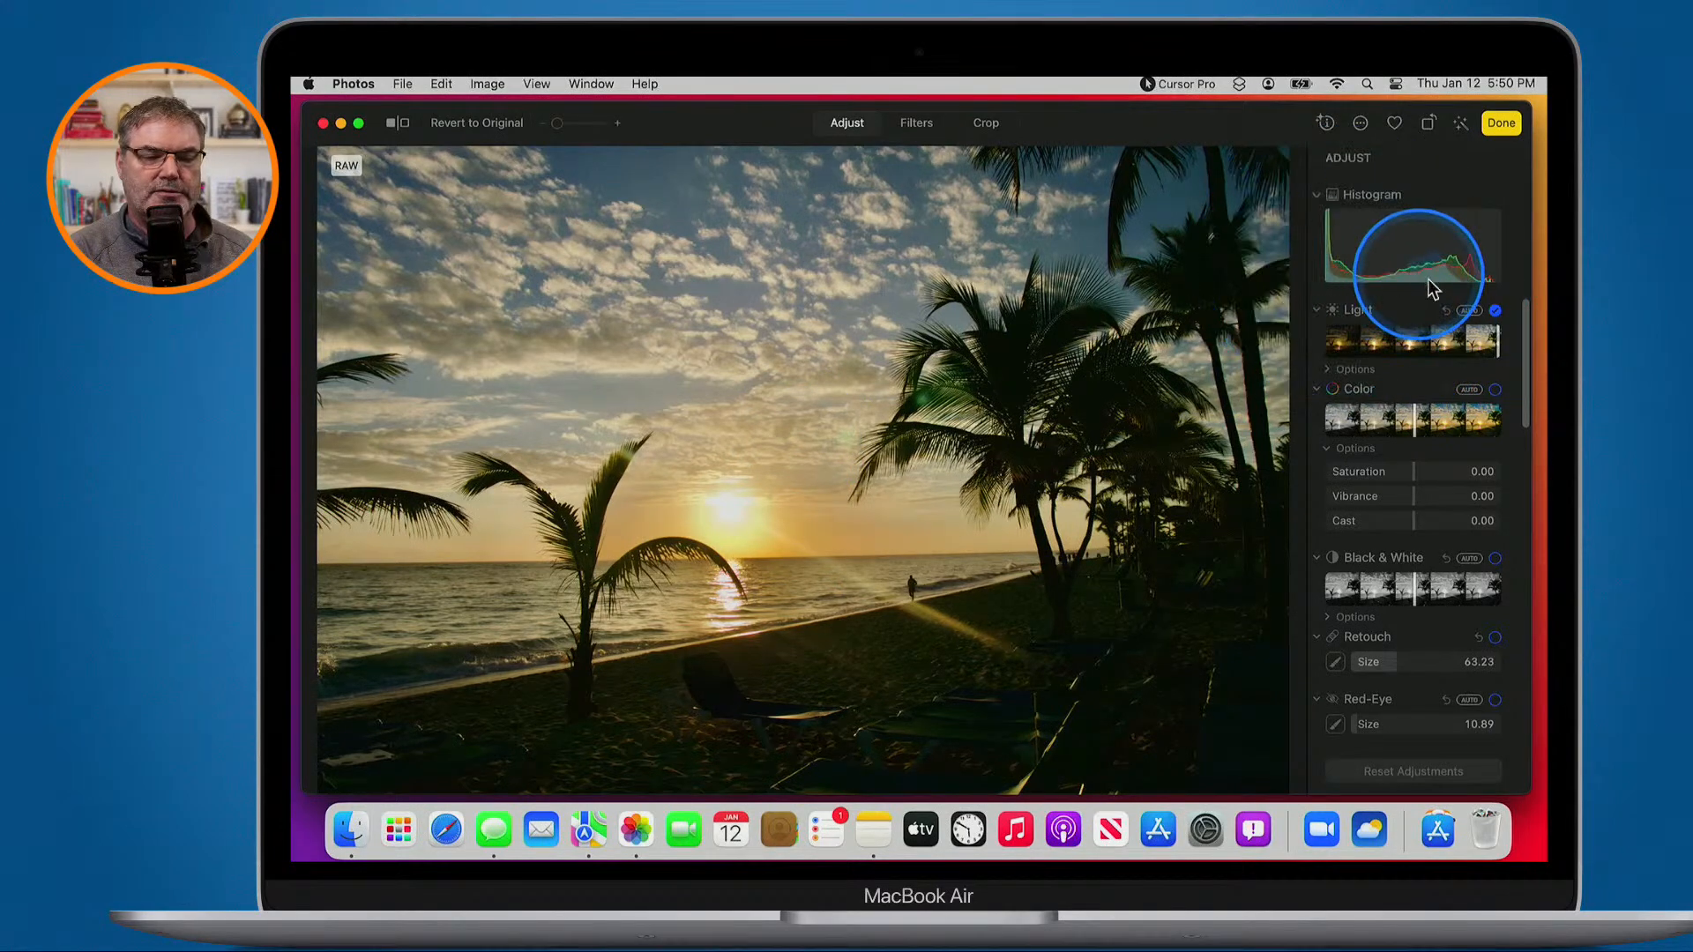
Compare the sunset photo with the Light adjustment off and at full brightness, and revert it to the original
left_click(1495, 311)
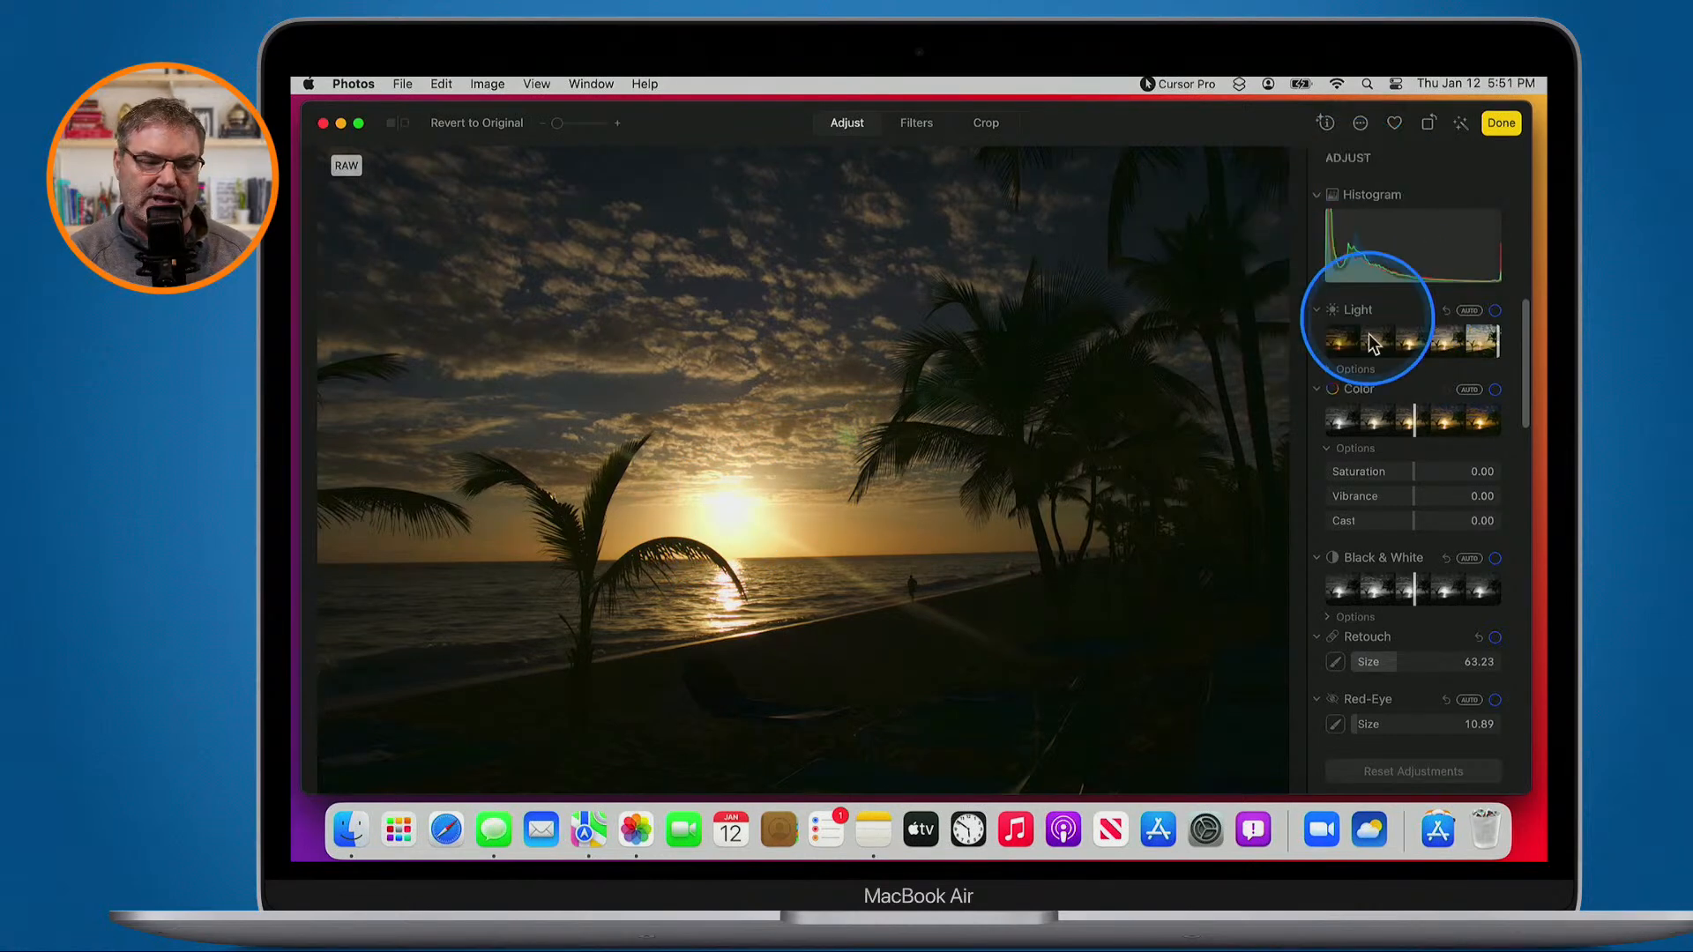
mouse_move(1411, 422)
left_mouse_down()
mouse_move(1443, 427)
mouse_move(1394, 428)
mouse_move(1427, 428)
mouse_move(1413, 434)
left_mouse_up()
left_click_drag(1474, 340, 1496, 349)
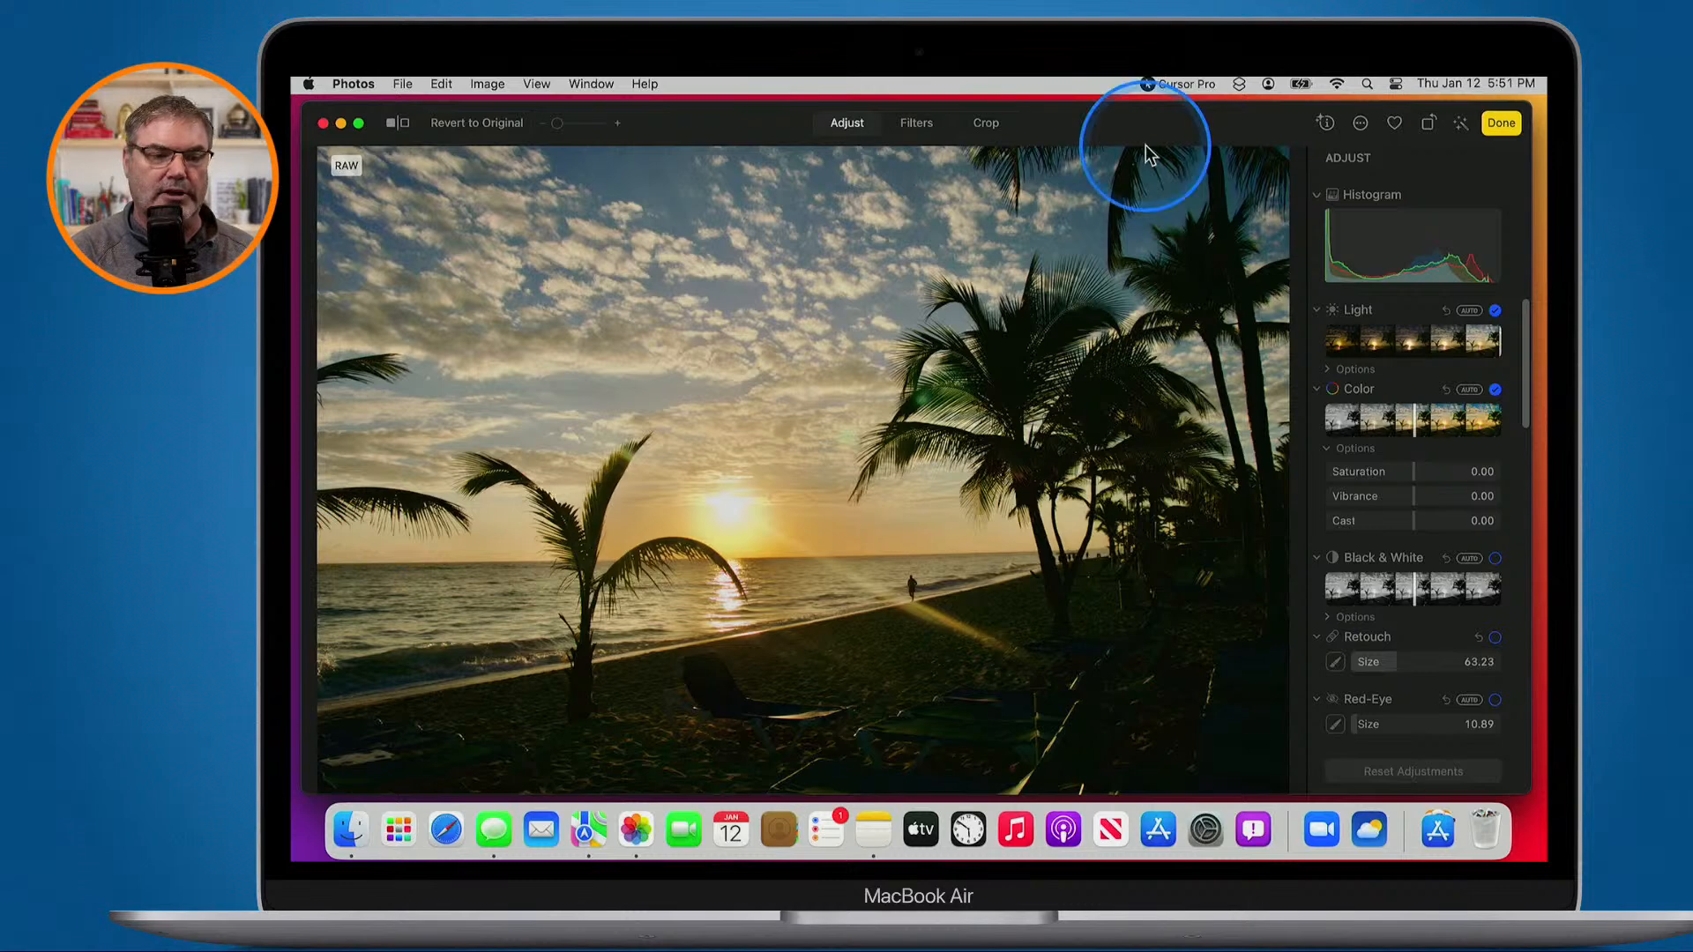
left_click(478, 123)
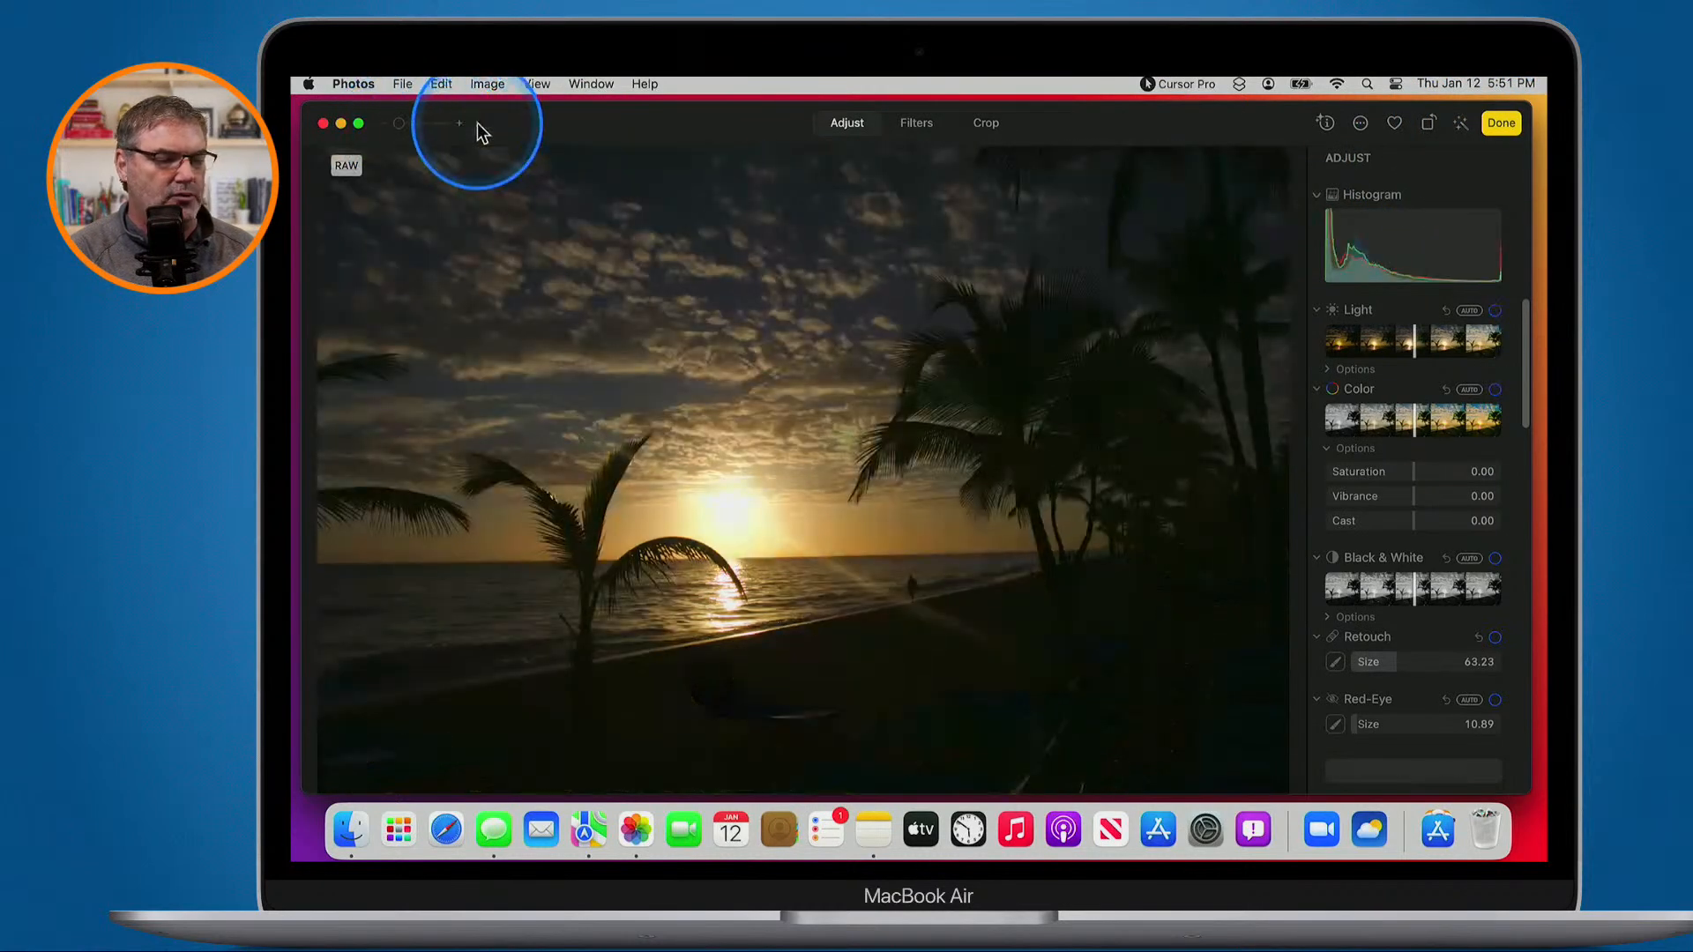
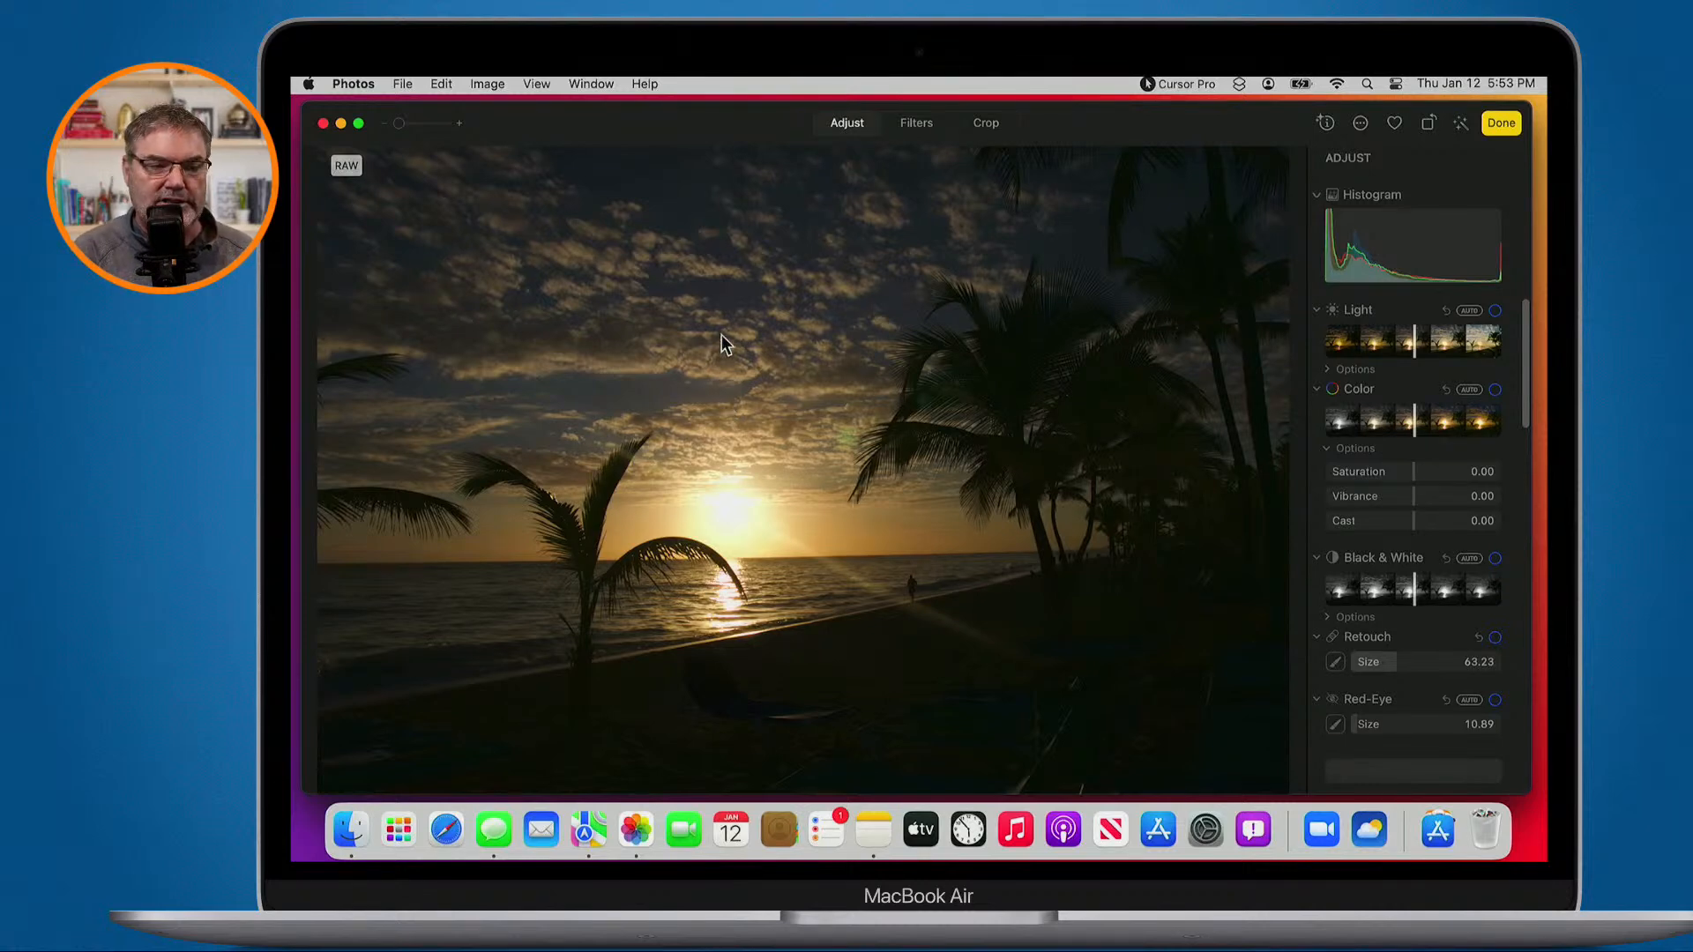
Leave editing the sunset photo and open the night photo of the blue EPCOT sphere from the full Library
key("ctrl")
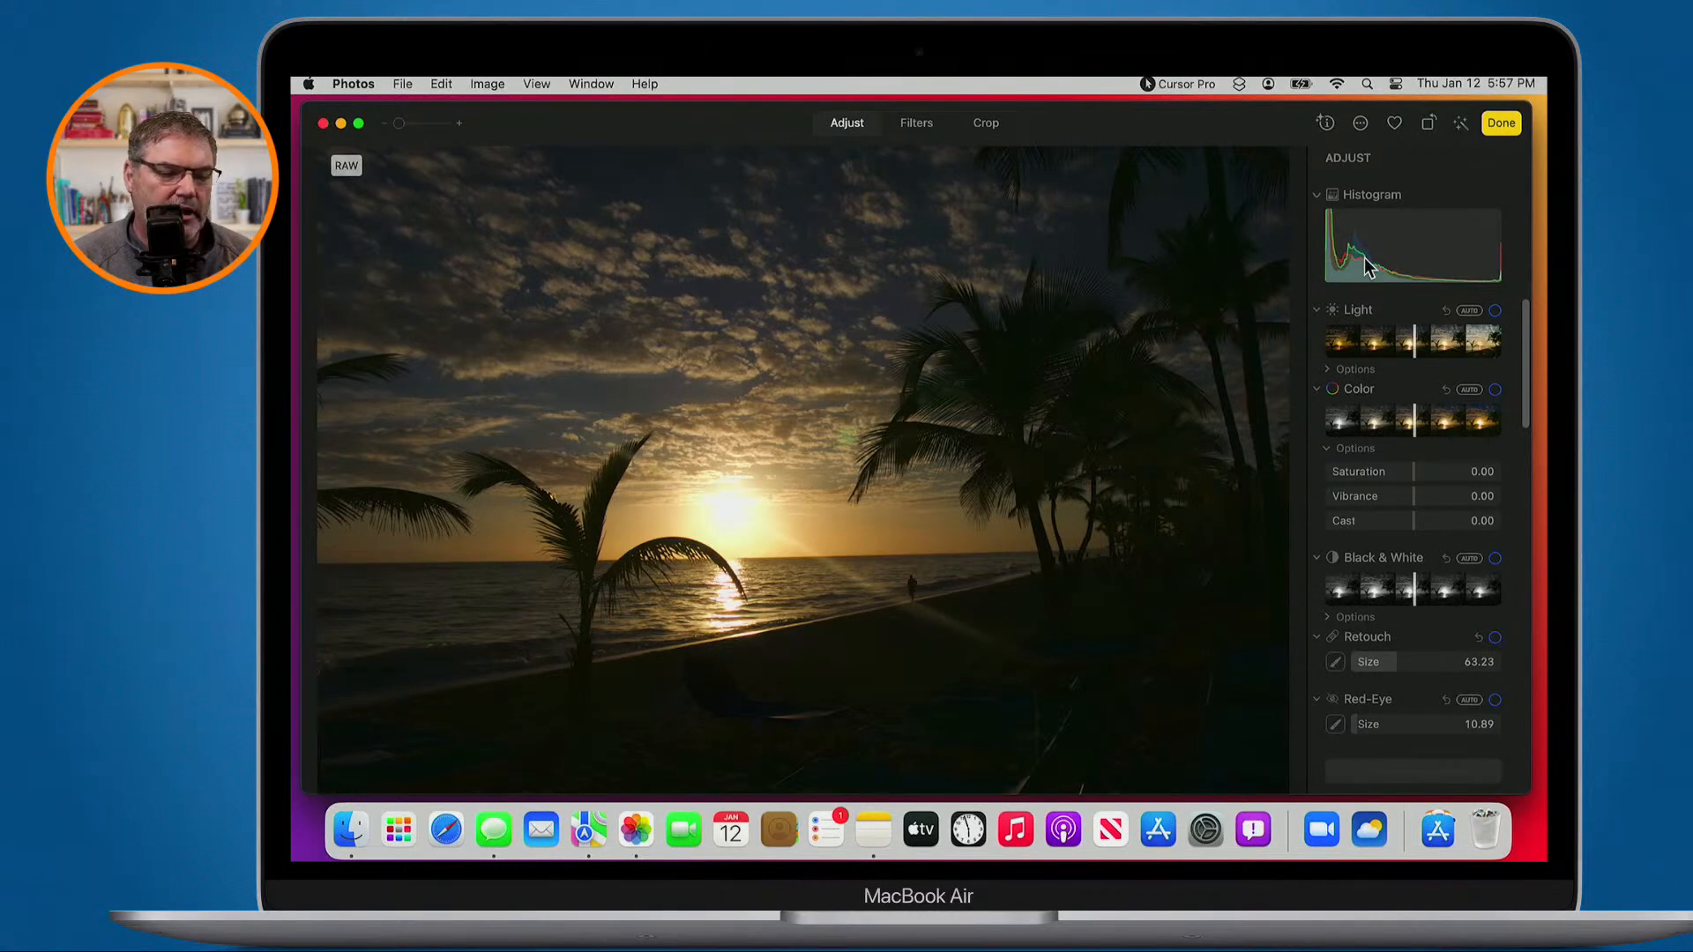
left_click(1501, 122)
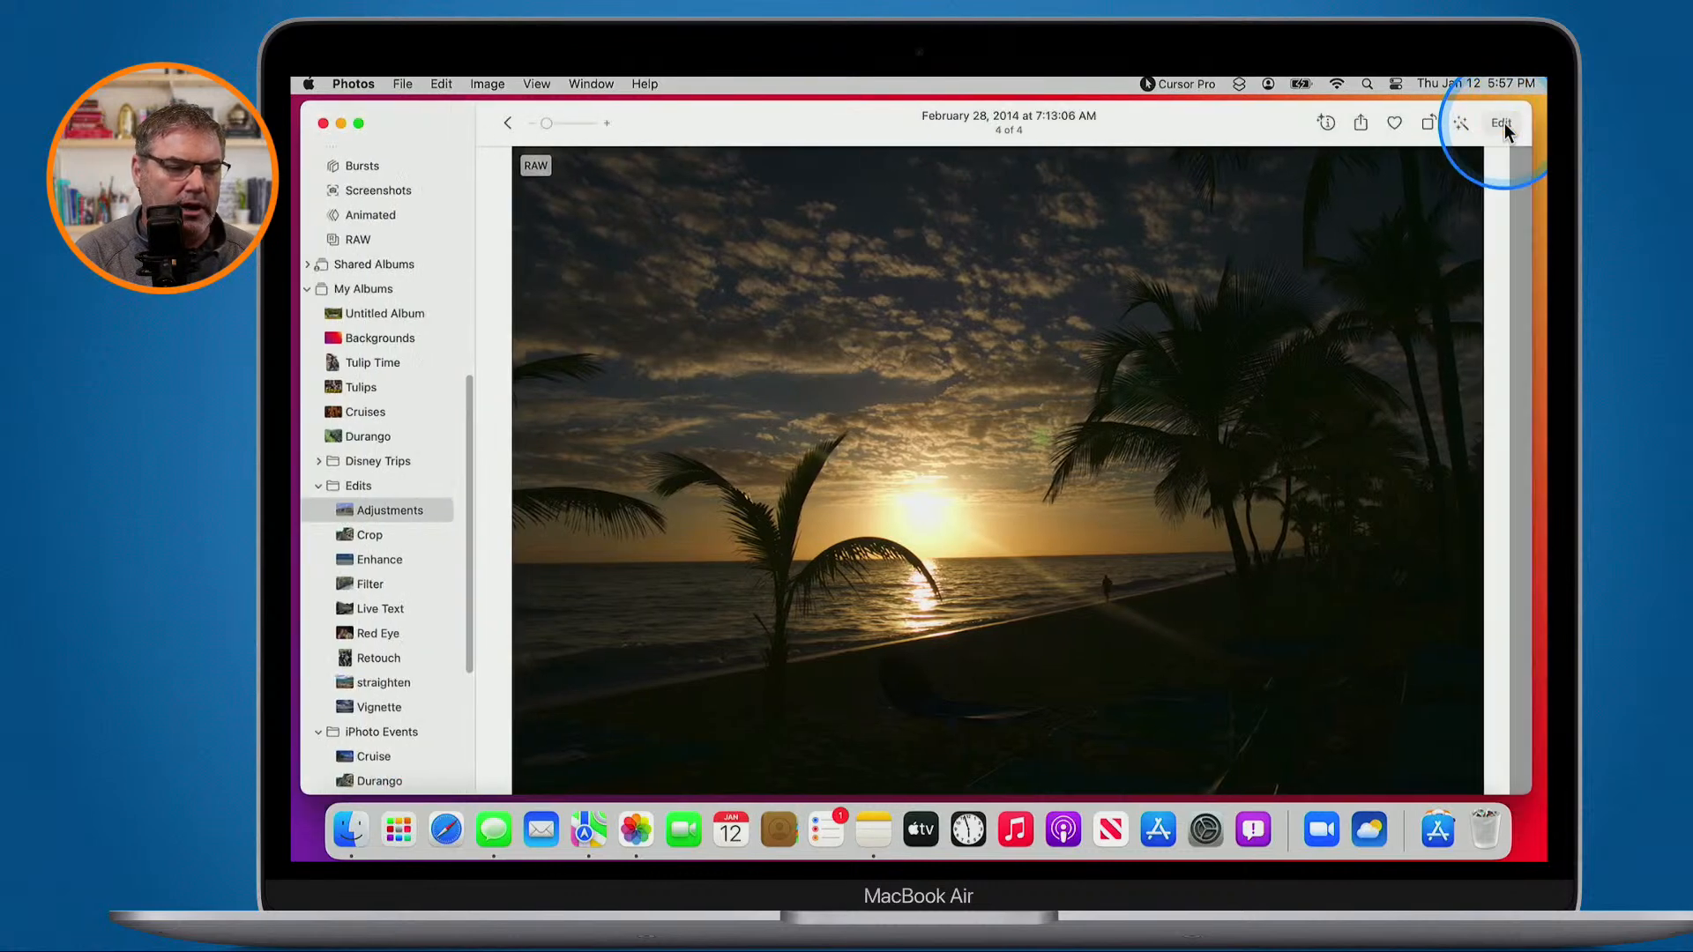
scroll(429, 561, "down", 5)
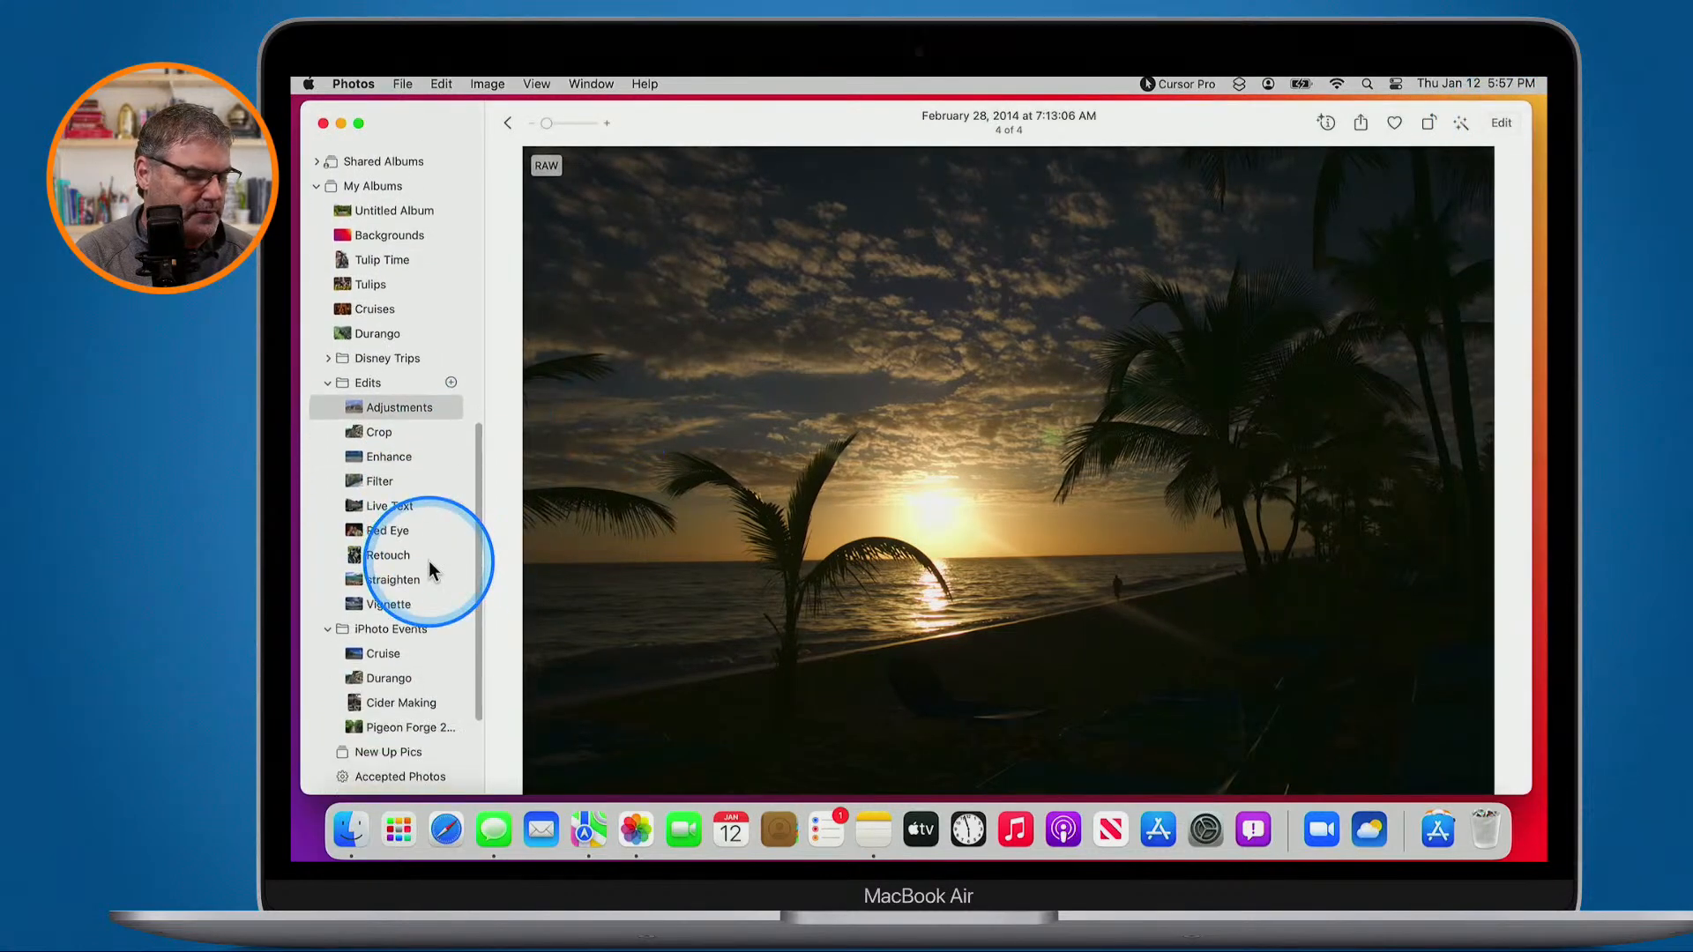
scroll(428, 561, "up", 10)
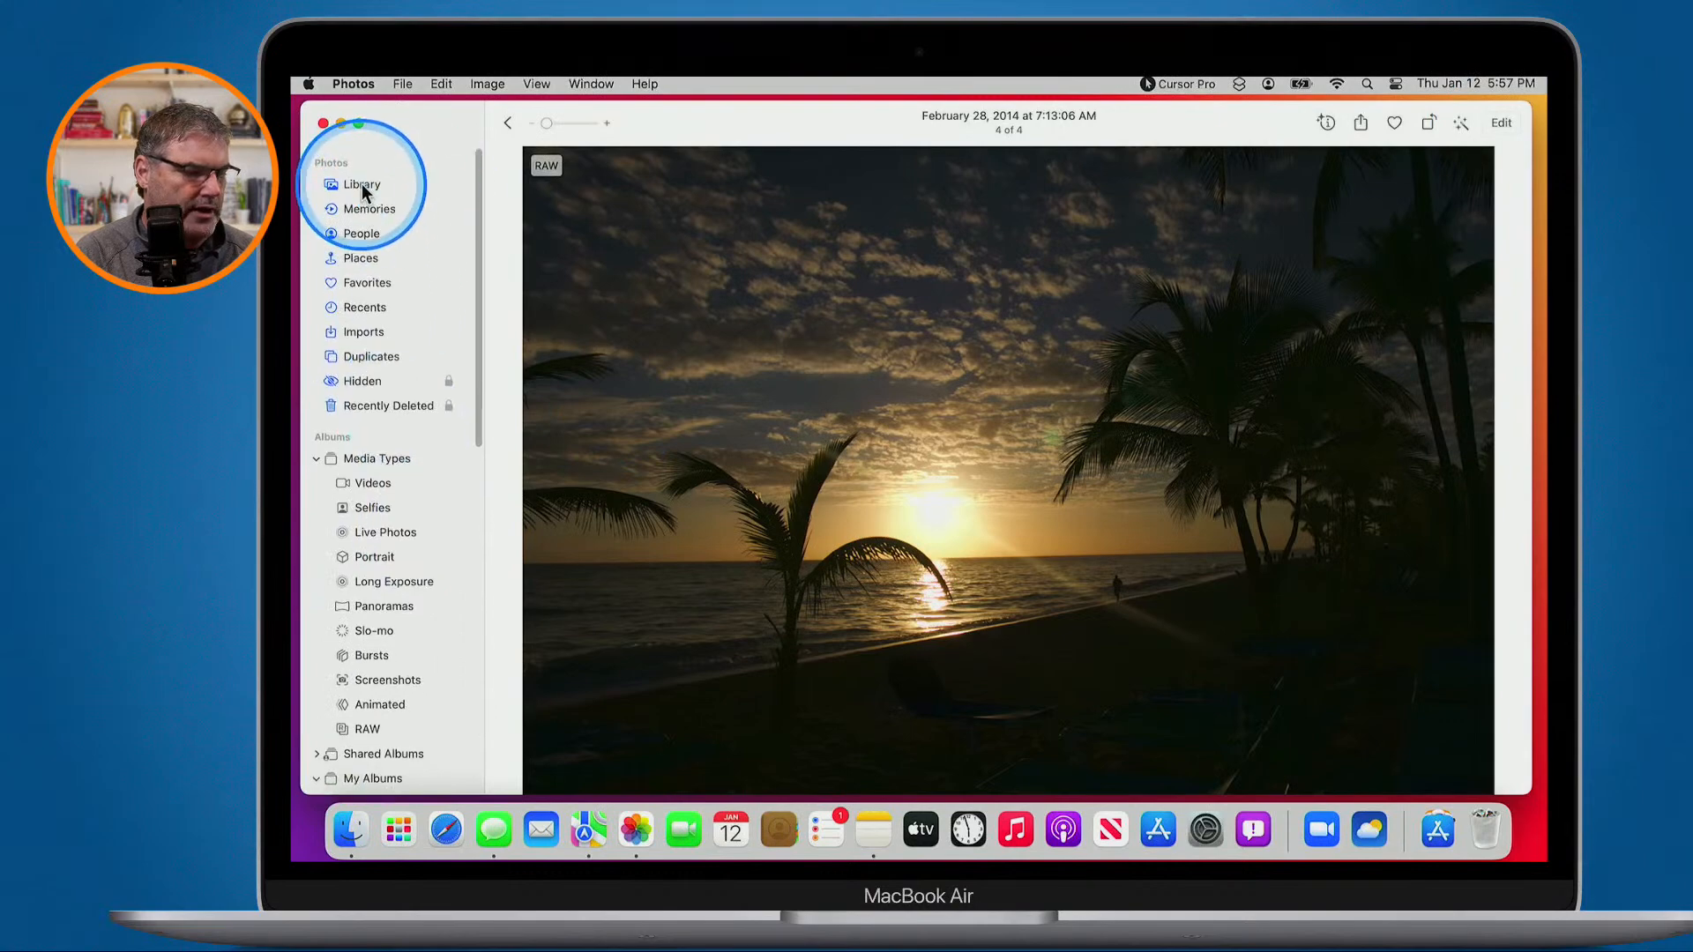
left_click(363, 183)
scroll(728, 363, "up", 15)
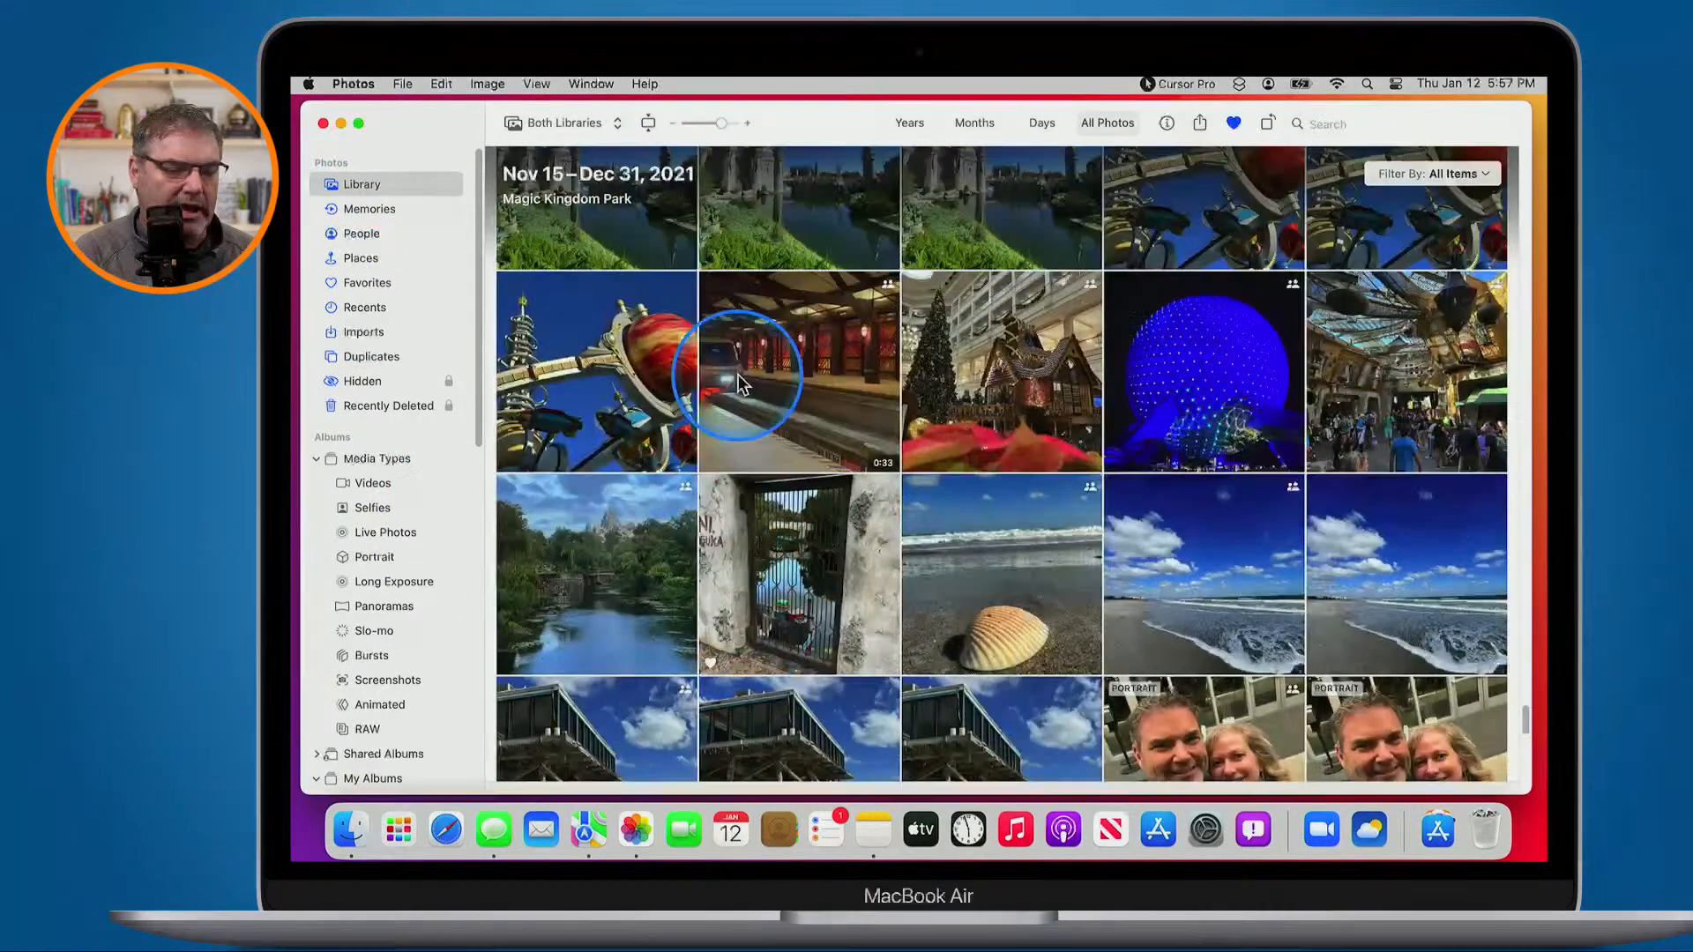
scroll(739, 384, "up", 3)
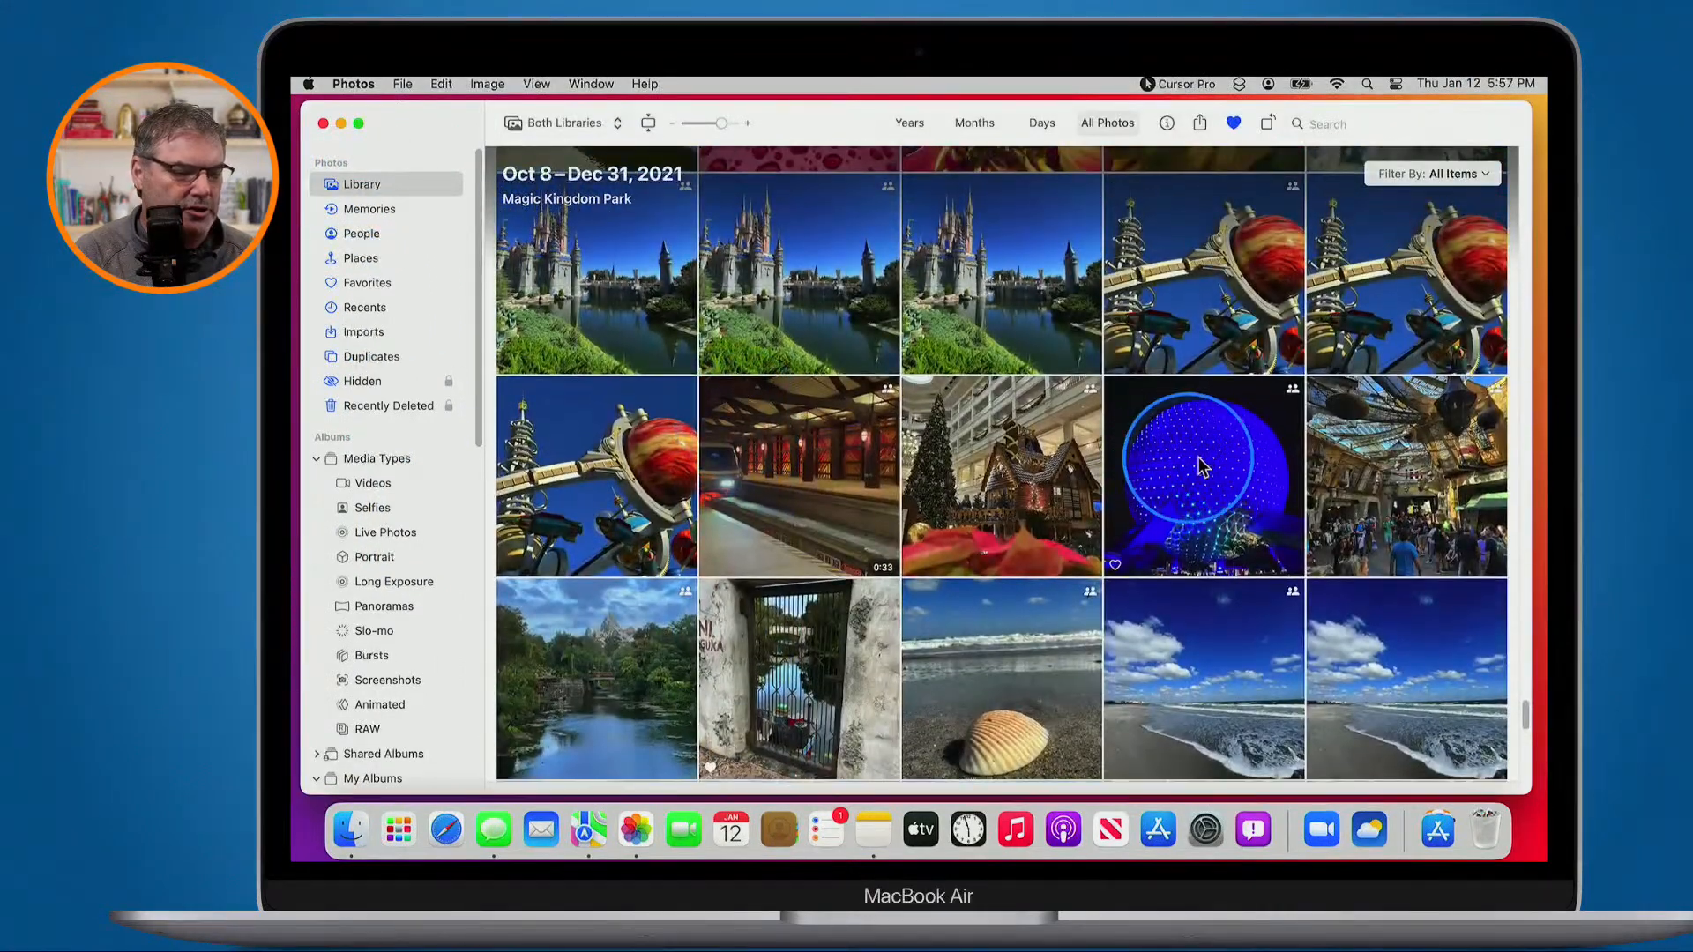
double_click(1194, 462)
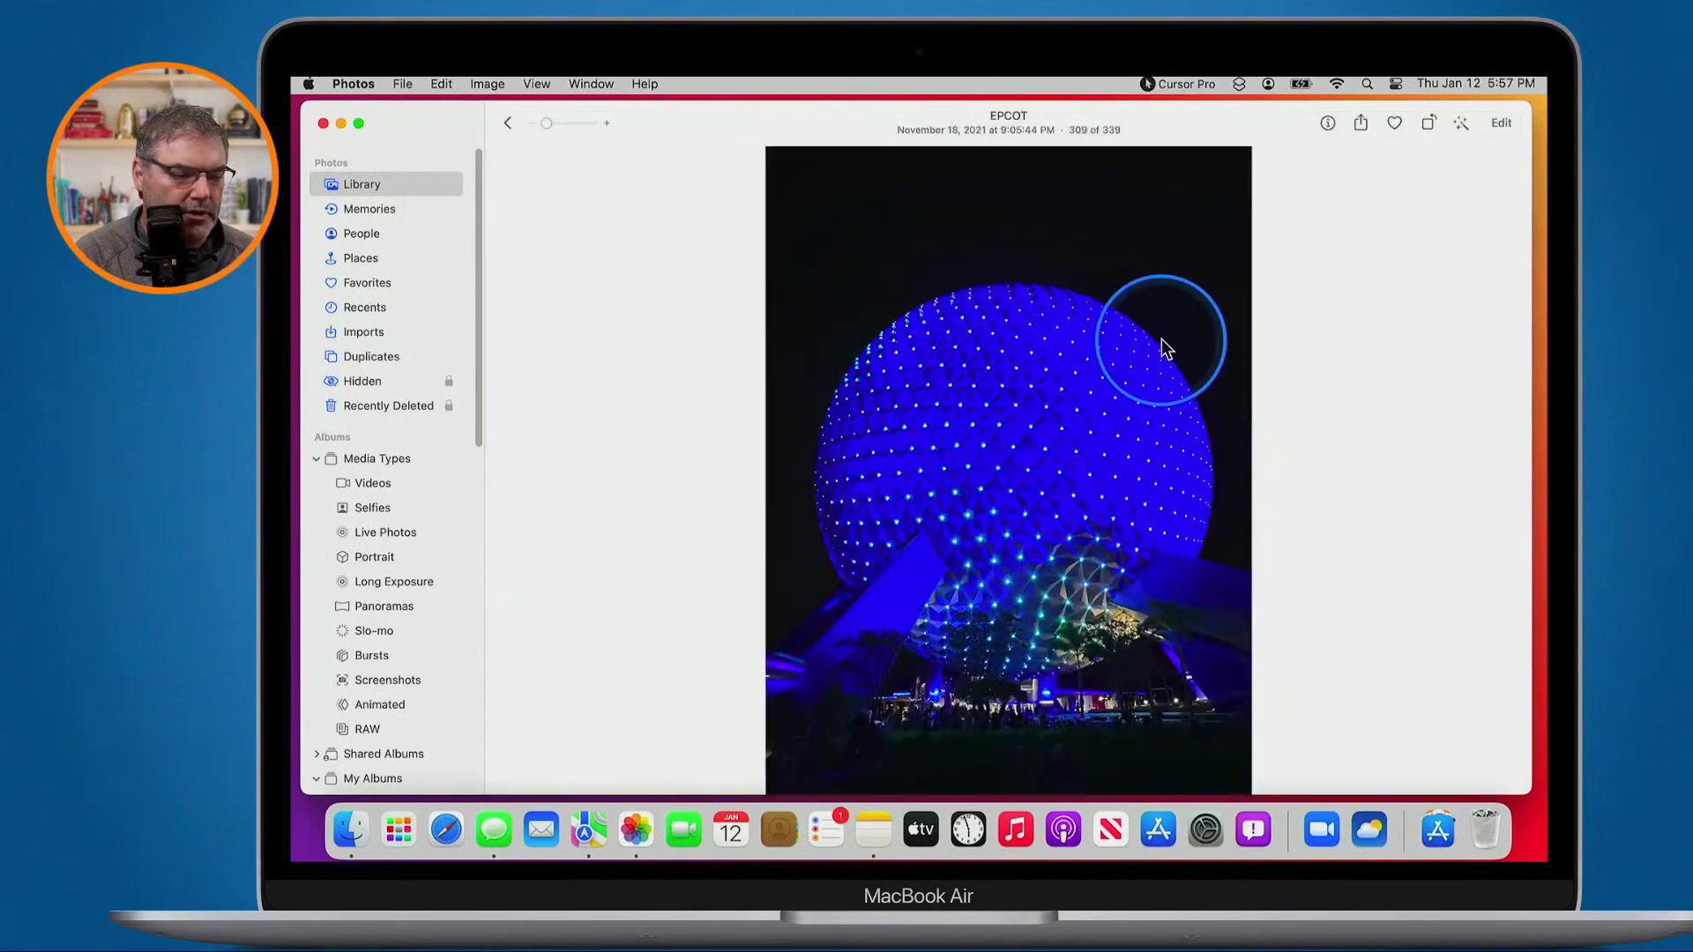
Zoom into the EPCOT night photo and examine the detail in its lights, blue surfaces and dark tree areas
scroll(1161, 339, "up", 10)
scroll(1161, 339, "down", 5)
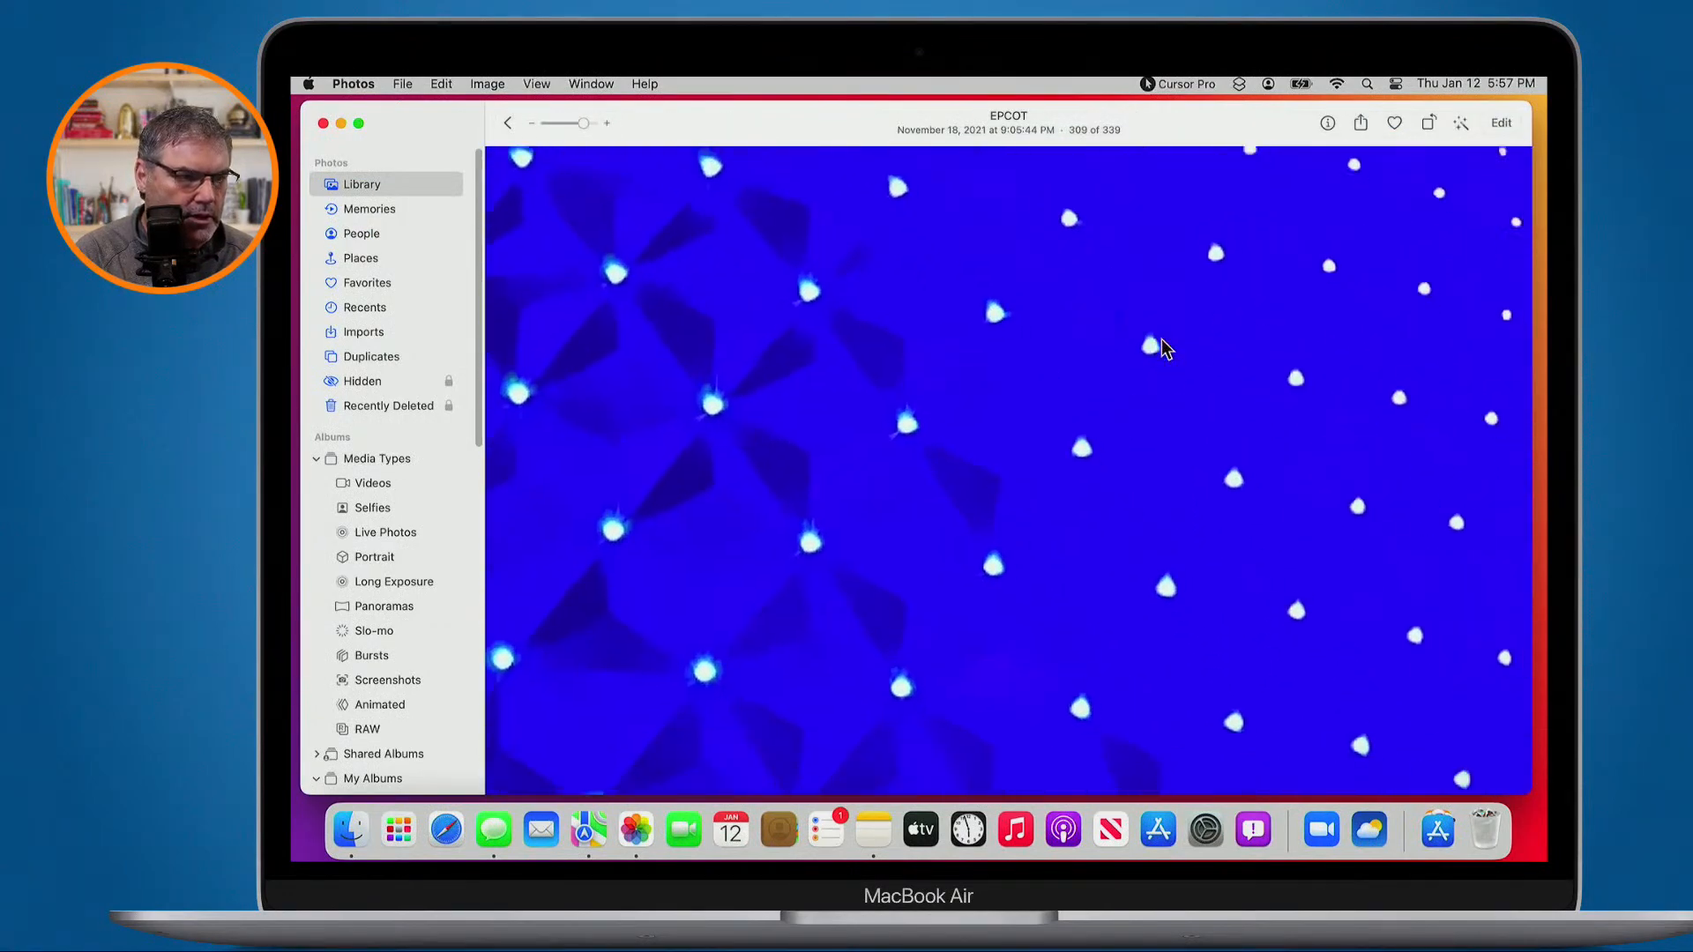
scroll(1162, 339, "down", 8)
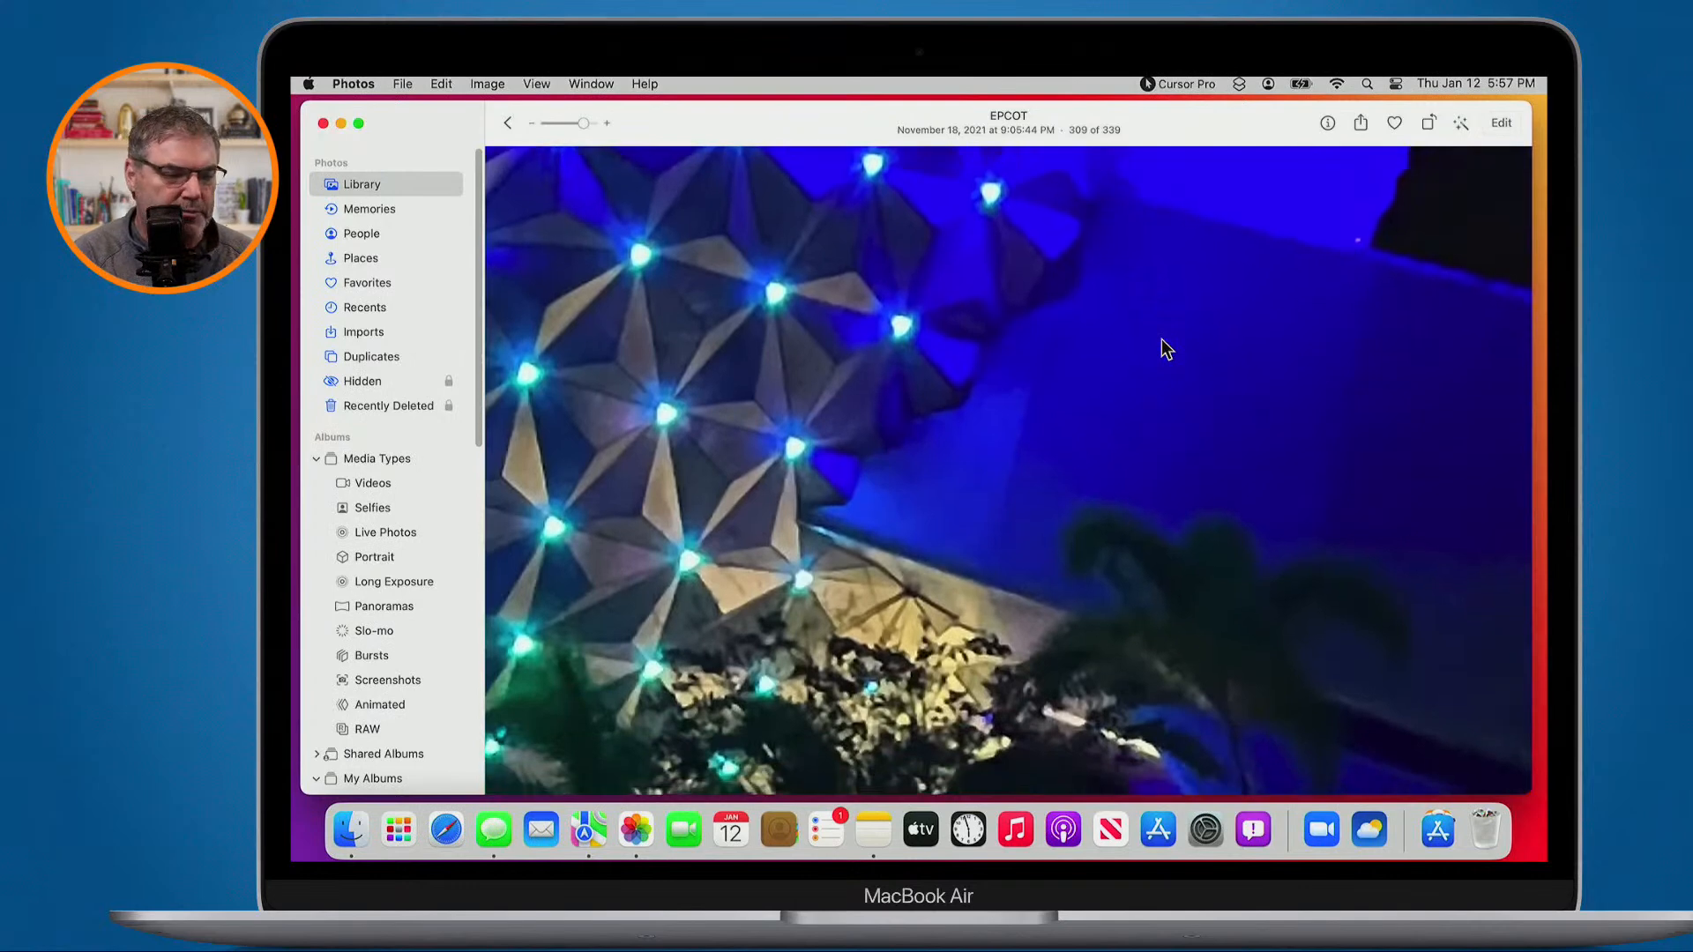
scroll(1162, 339, "right", 2)
scroll(1166, 324, "up", 3)
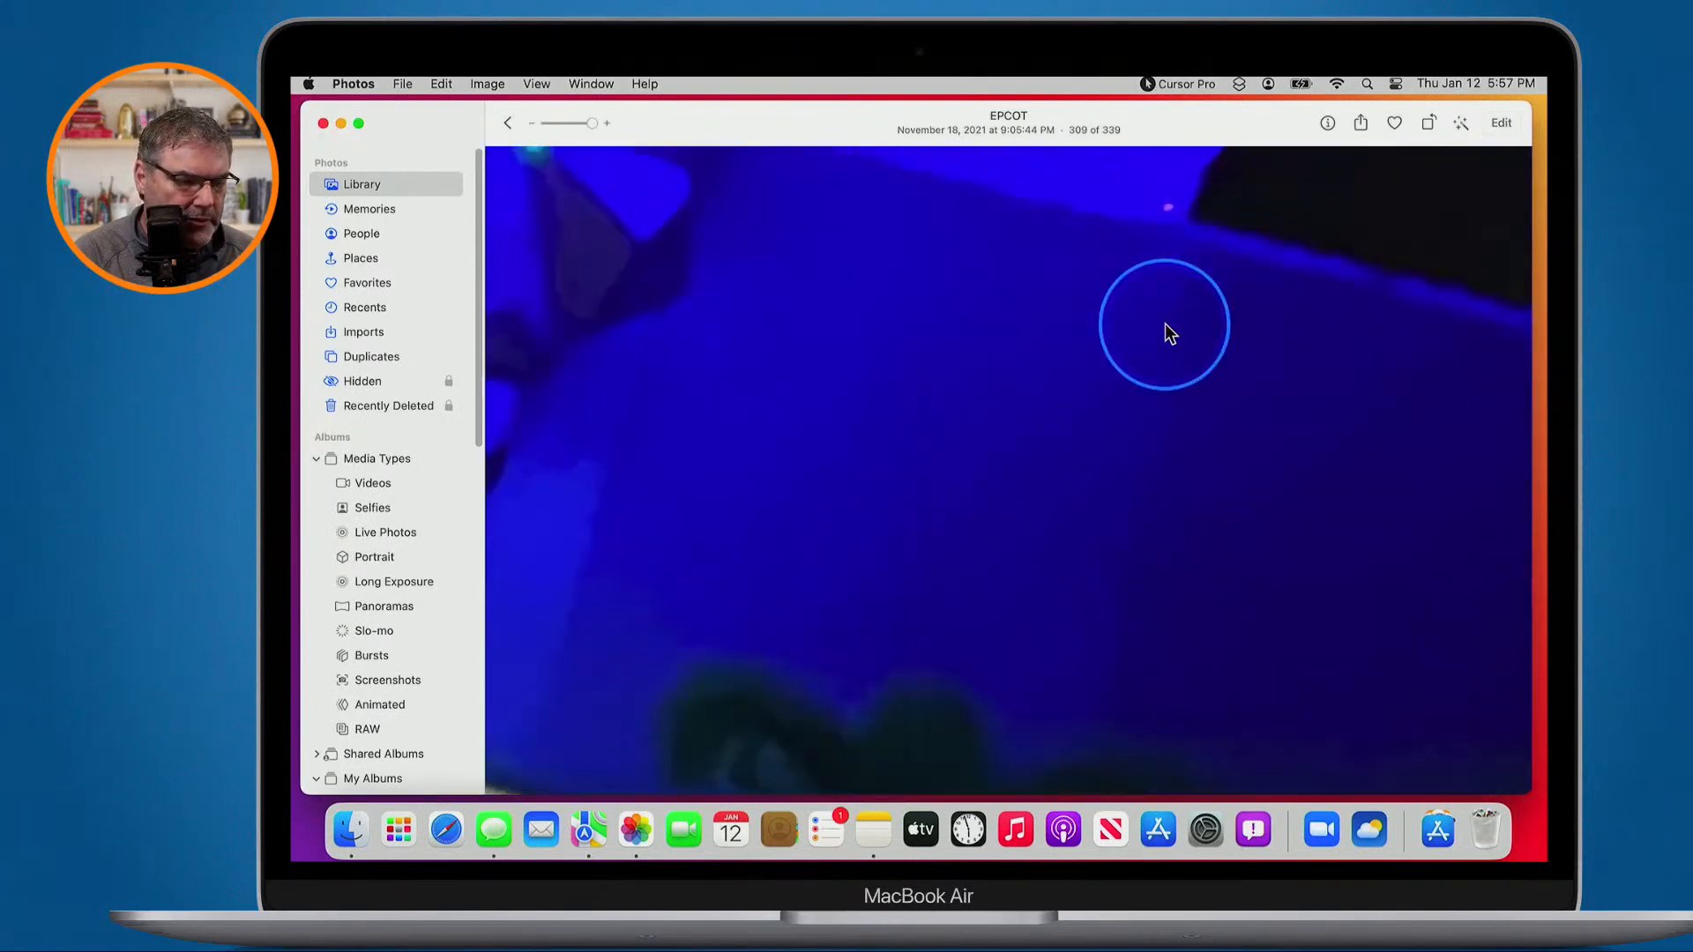
scroll(1165, 325, "up", 1)
scroll(1166, 334, "right", 2)
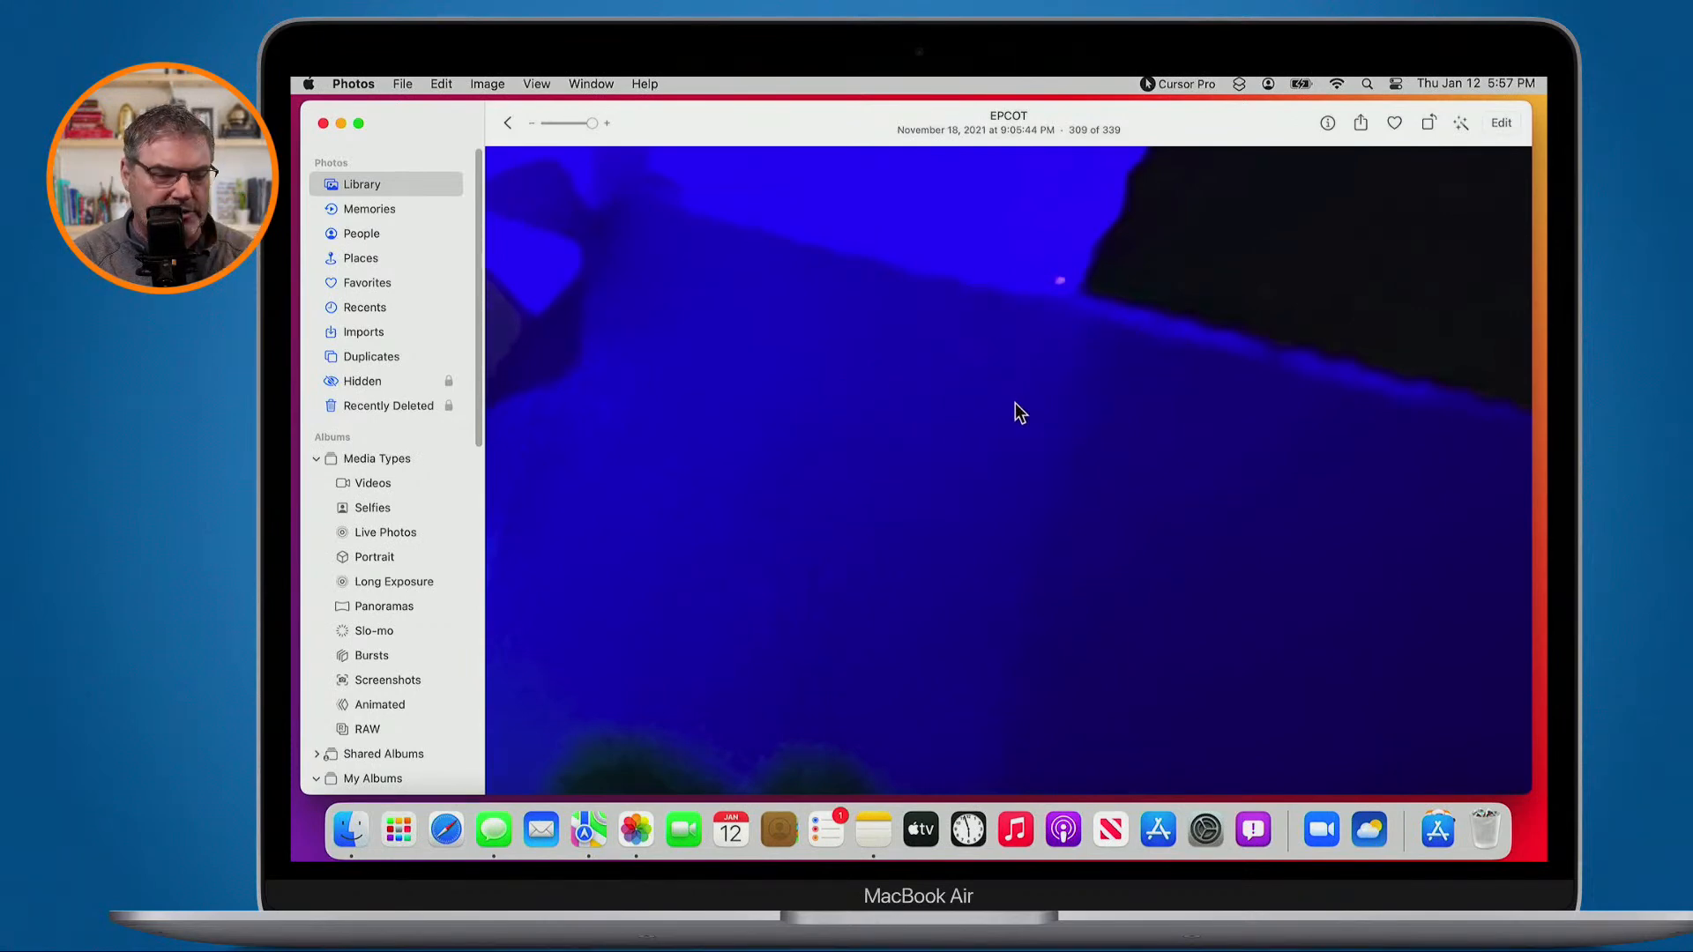
scroll(1014, 403, "down", 5)
scroll(1014, 404, "down", 3)
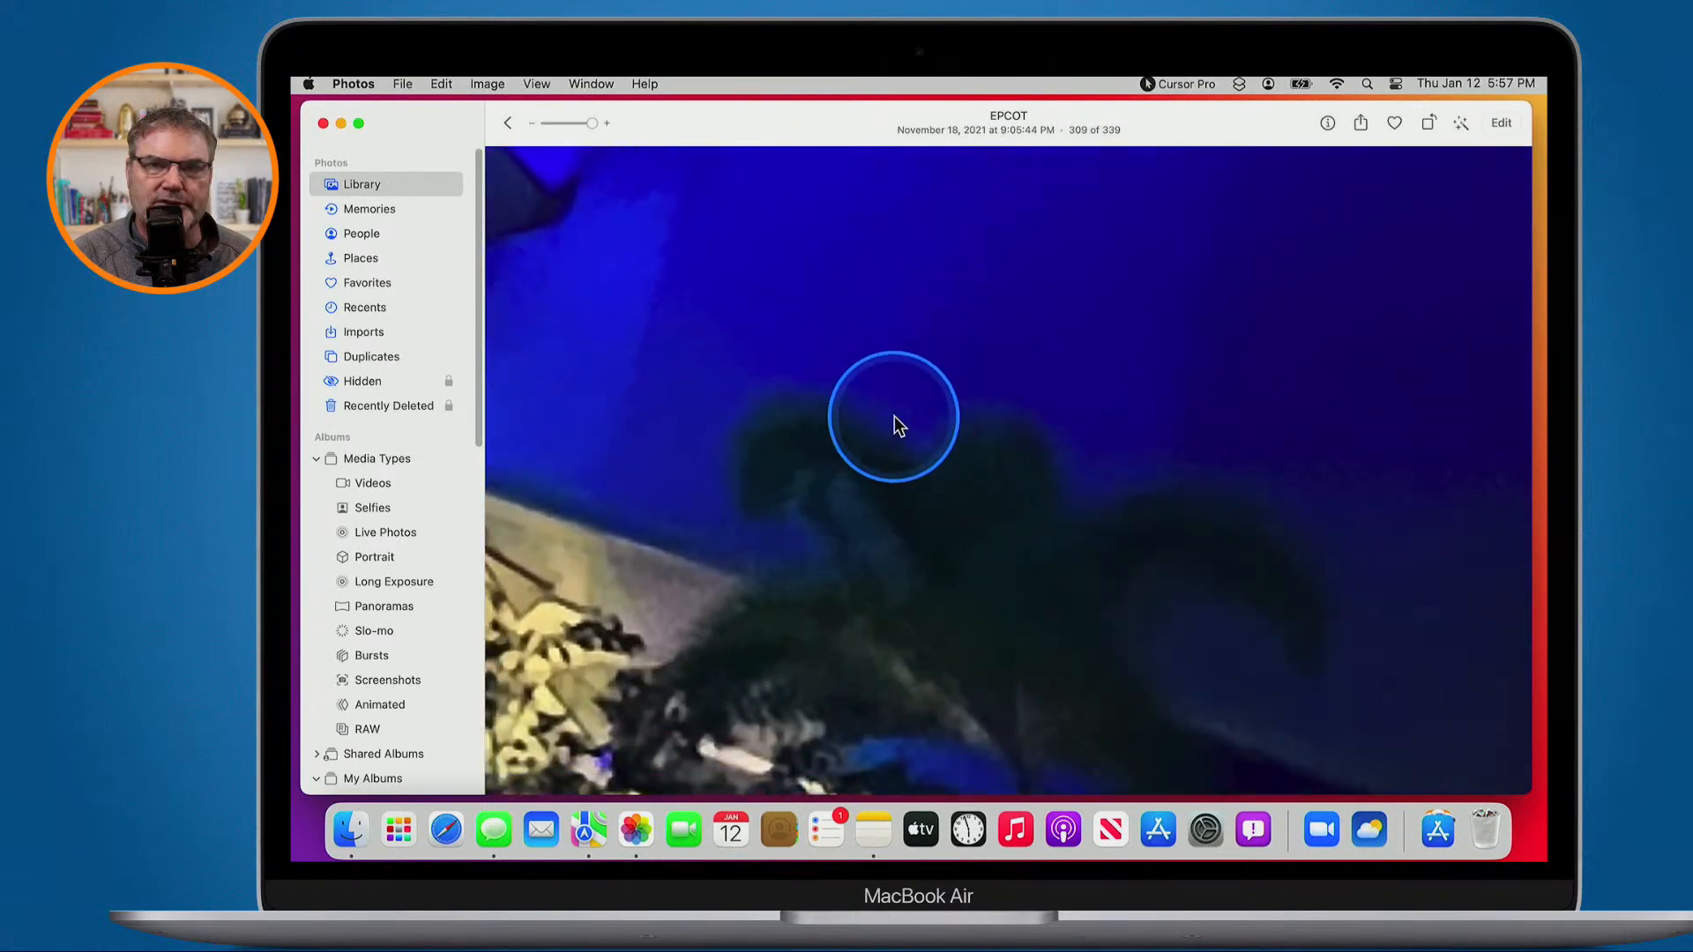
scroll(894, 421, "down", 8)
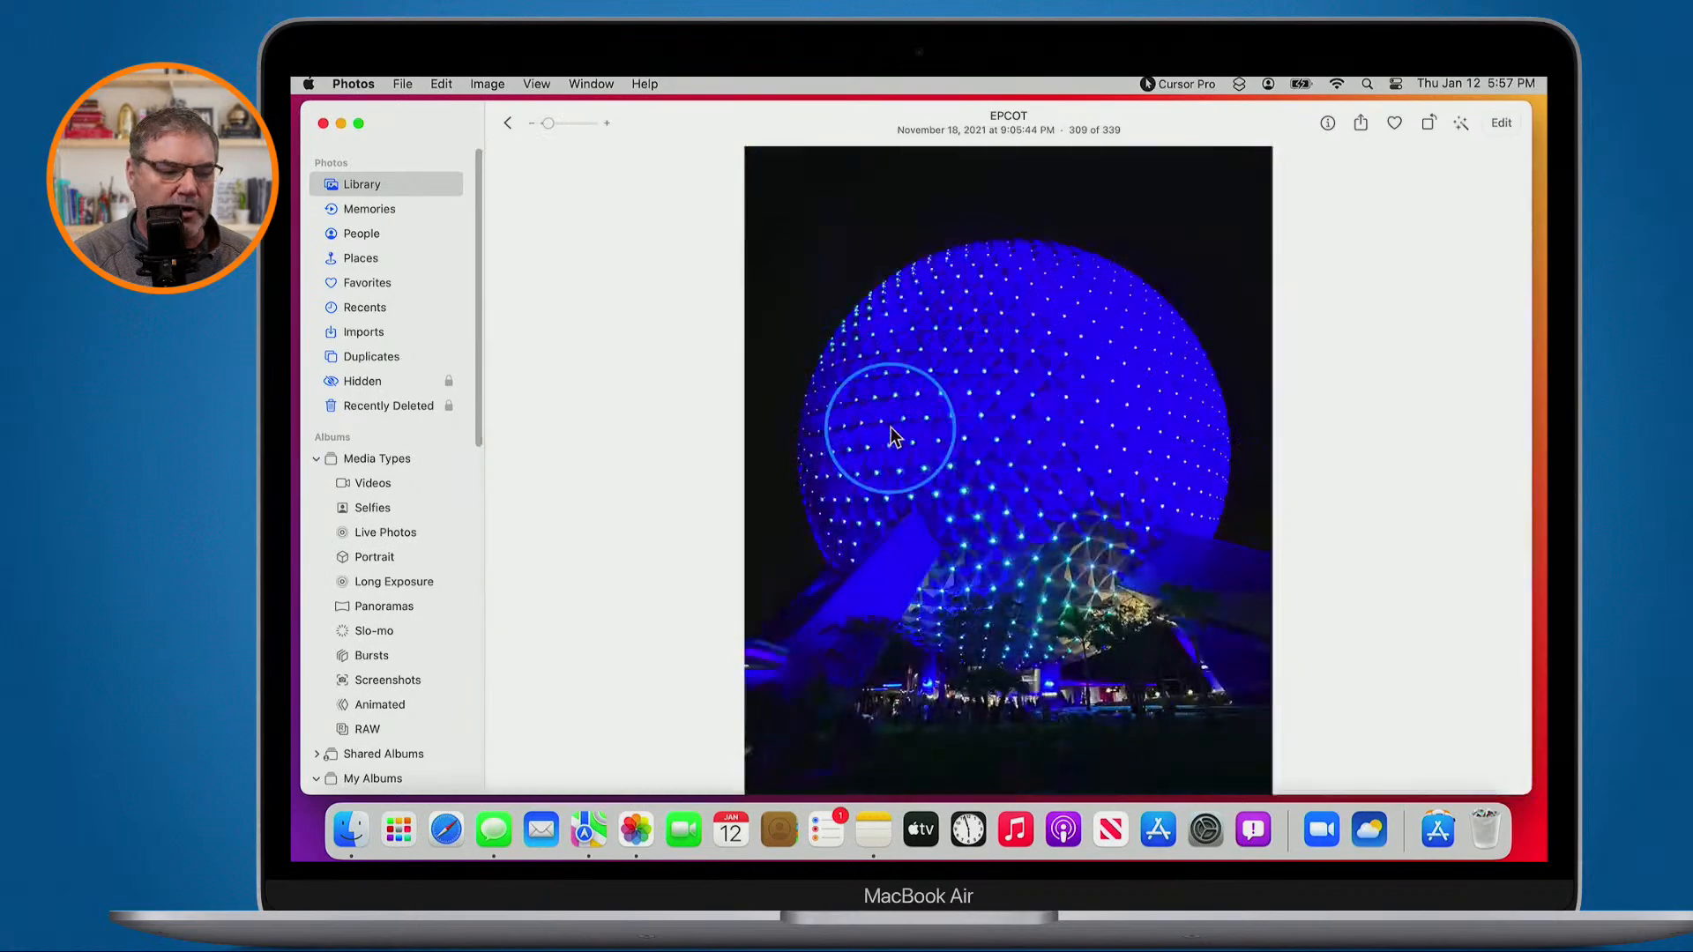
Leave the EPCOT photo and browse the full Library for the HDR cliff photo from Universal's Islands of Adventure, opening it
left_click(508, 123)
scroll(704, 444, "up", 20)
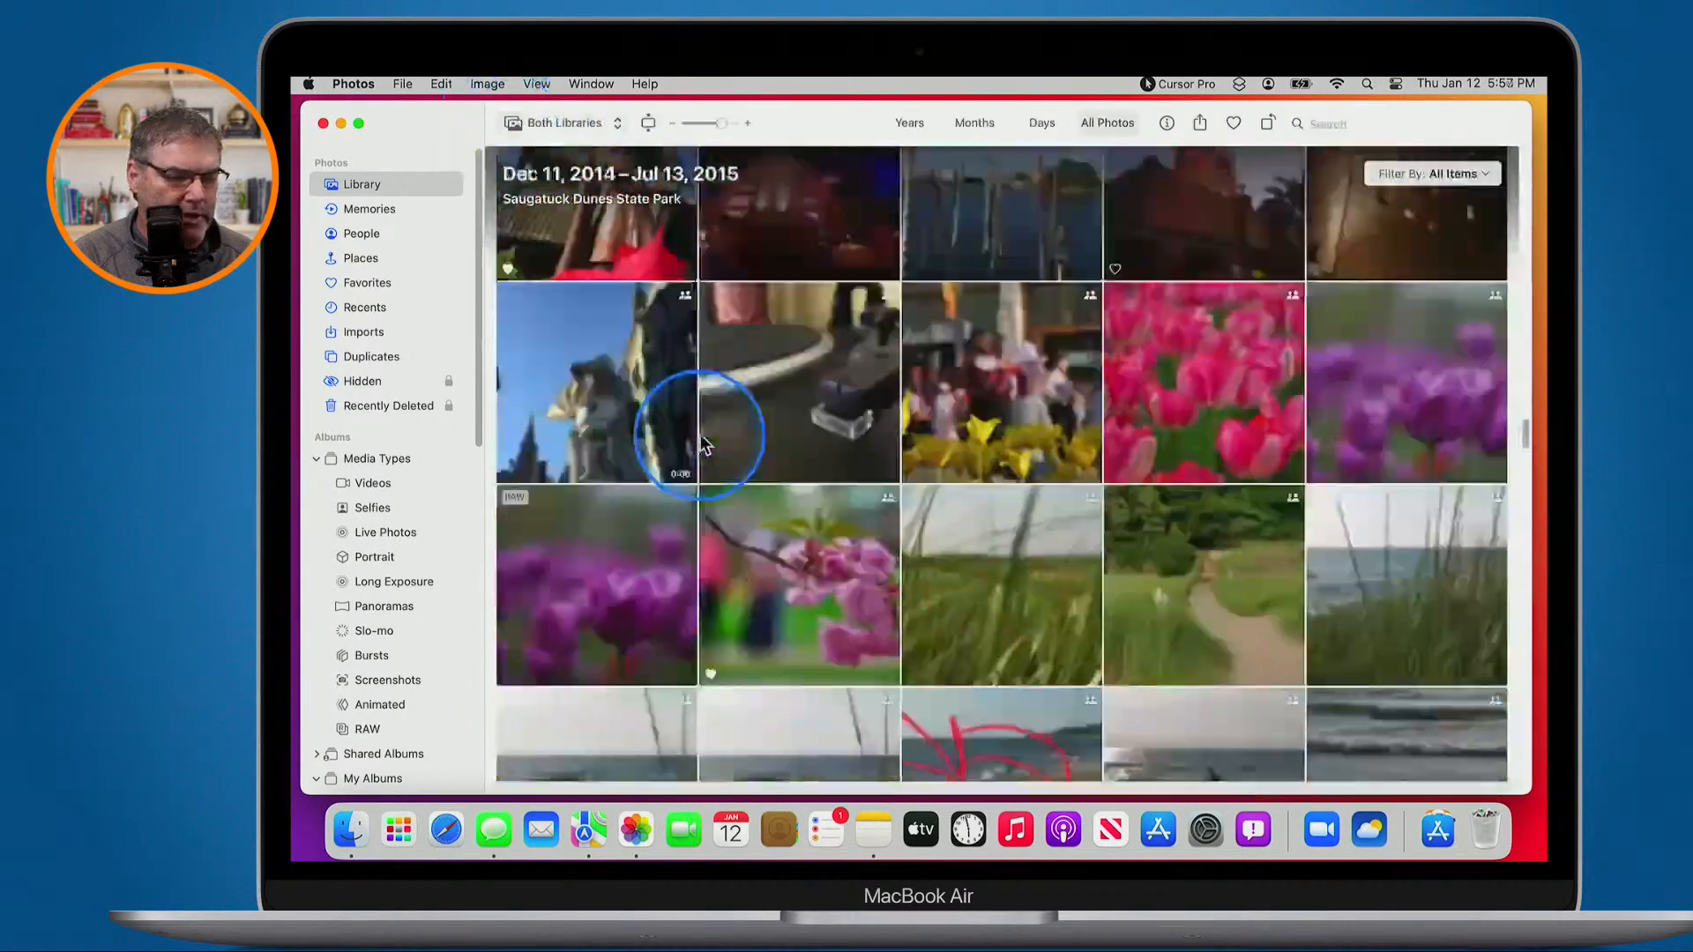
scroll(701, 434, "down", 10)
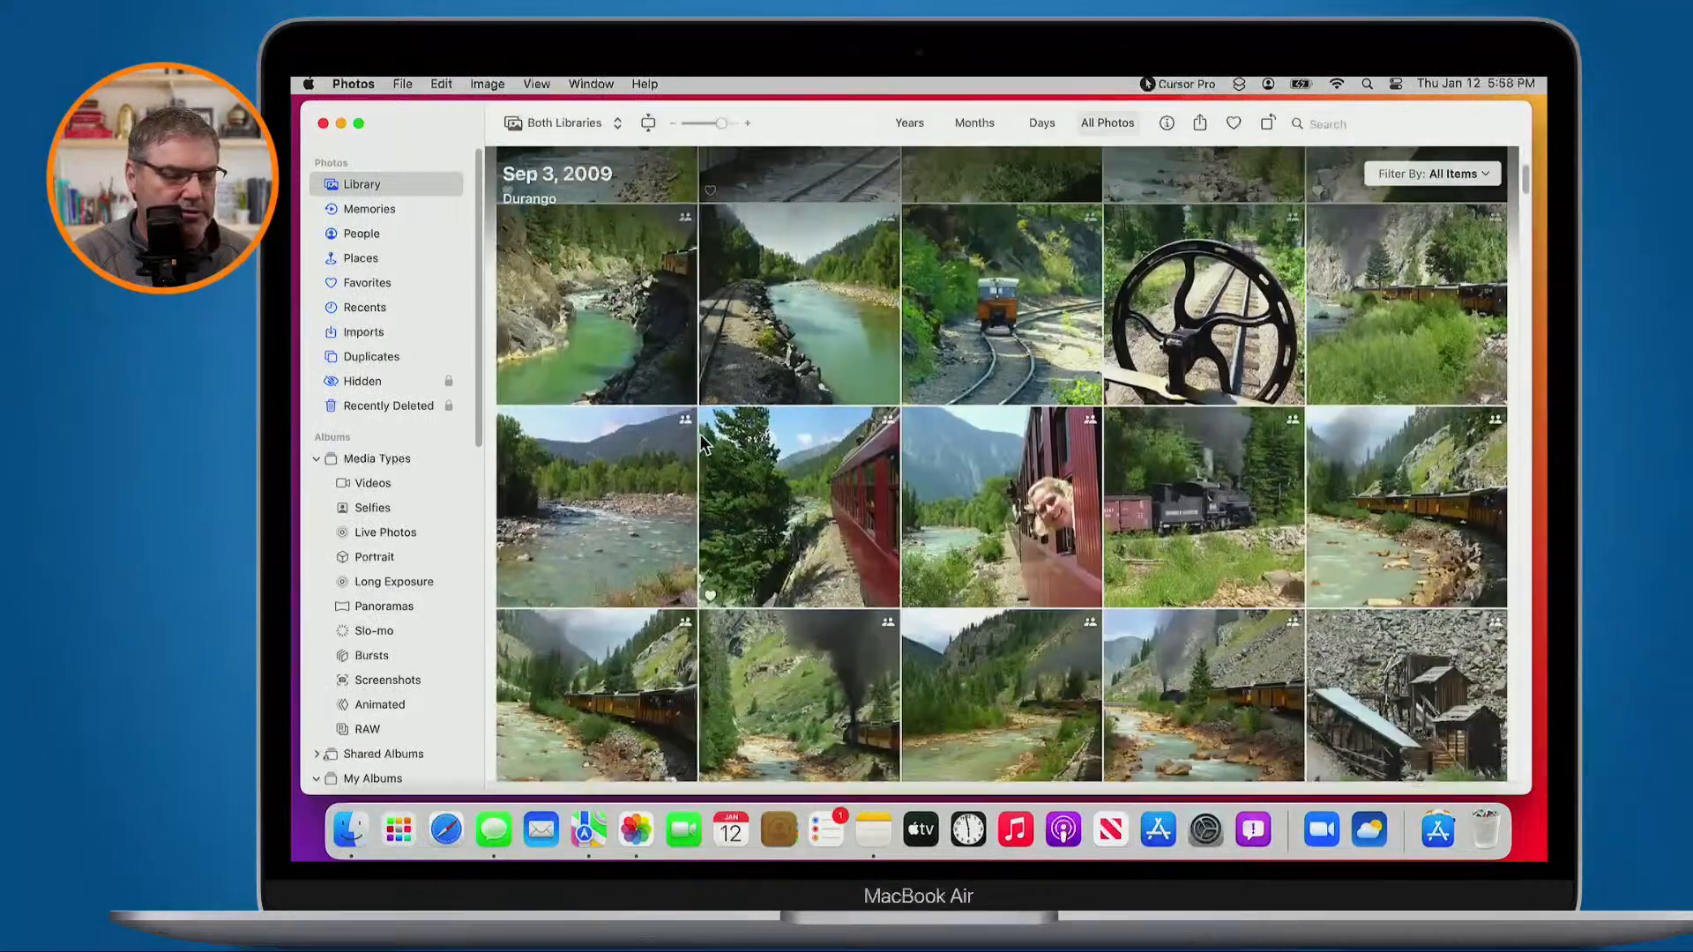
scroll(700, 434, "down", 10)
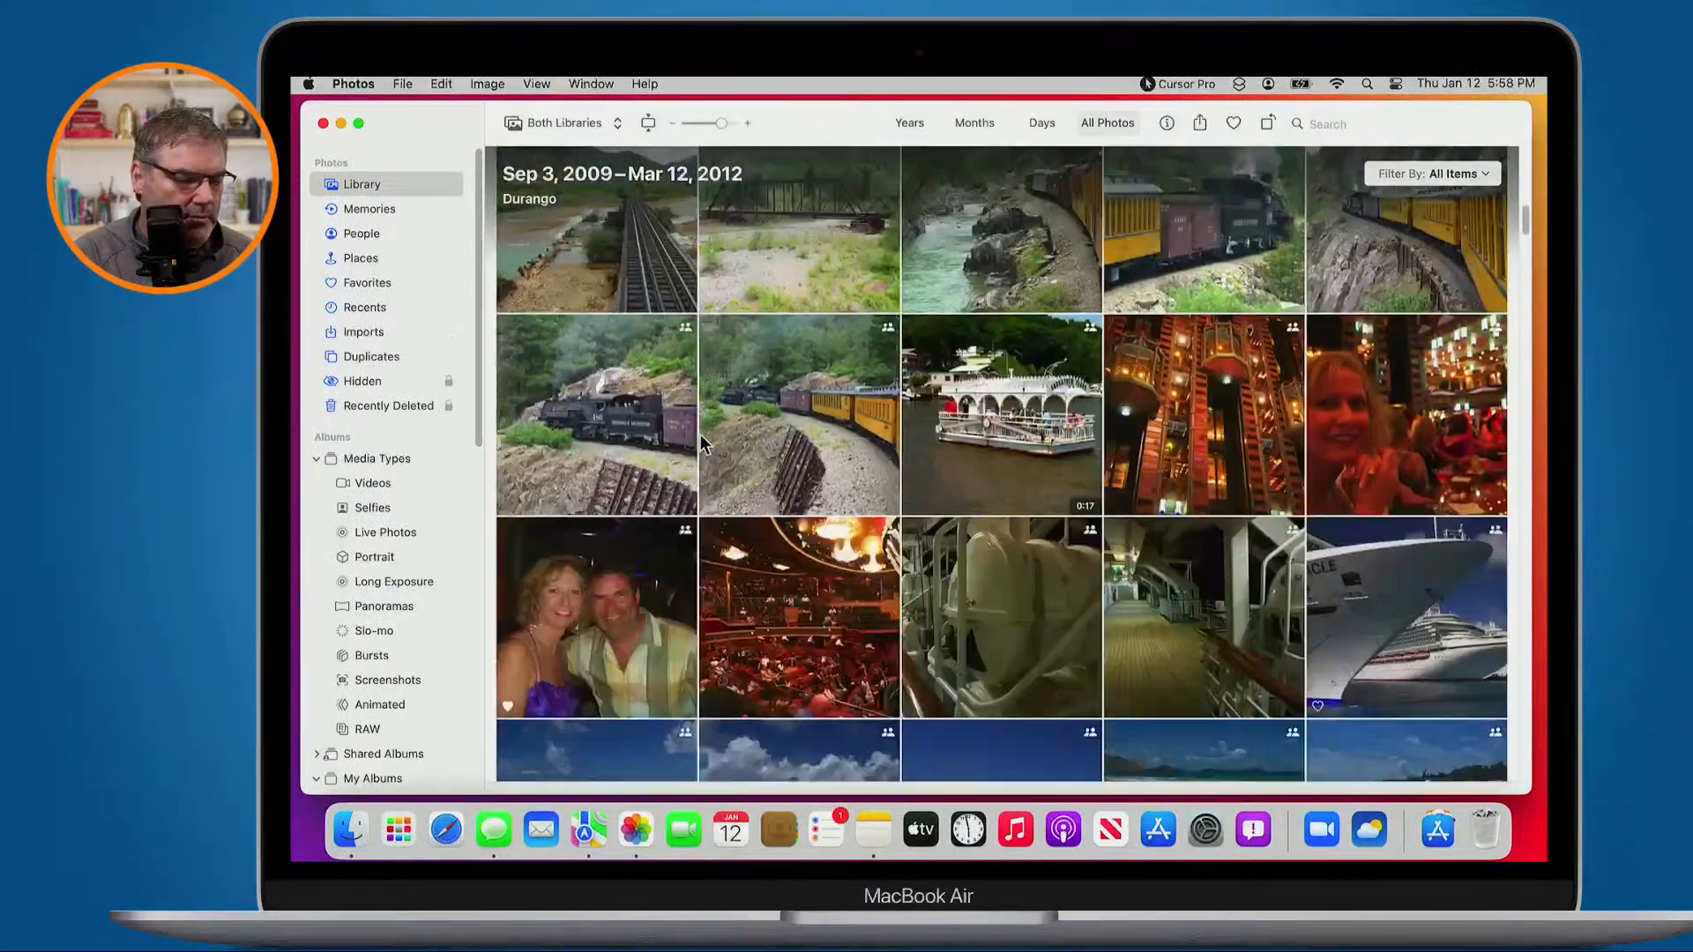
scroll(700, 434, "down", 10)
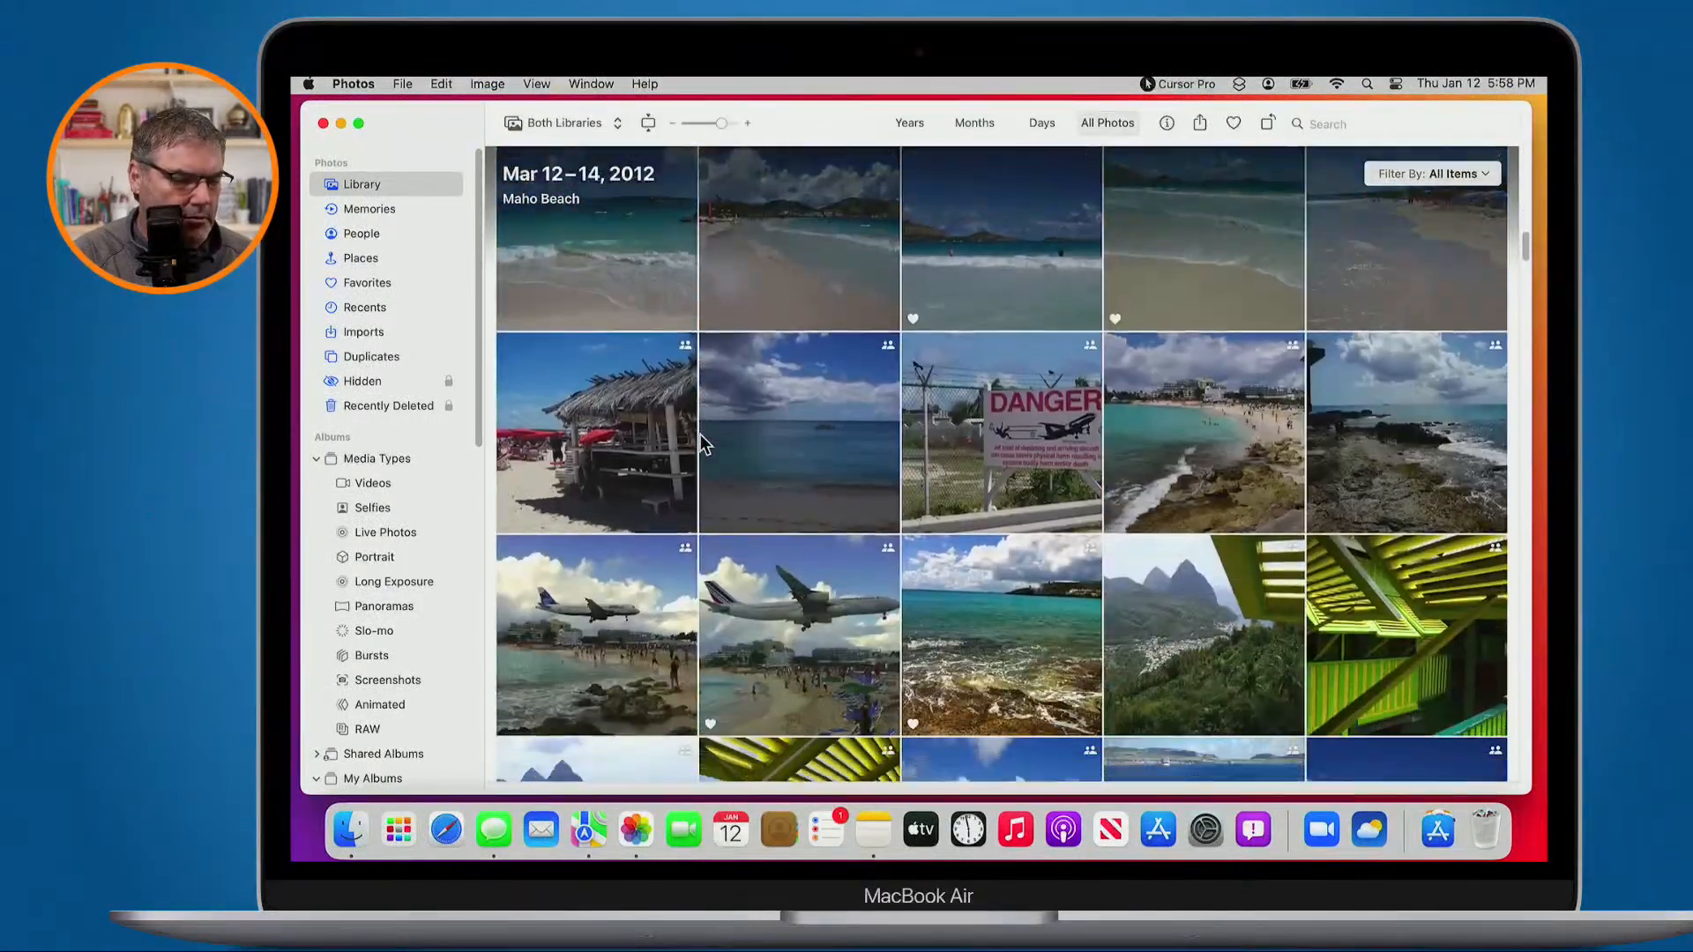
scroll(700, 434, "down", 10)
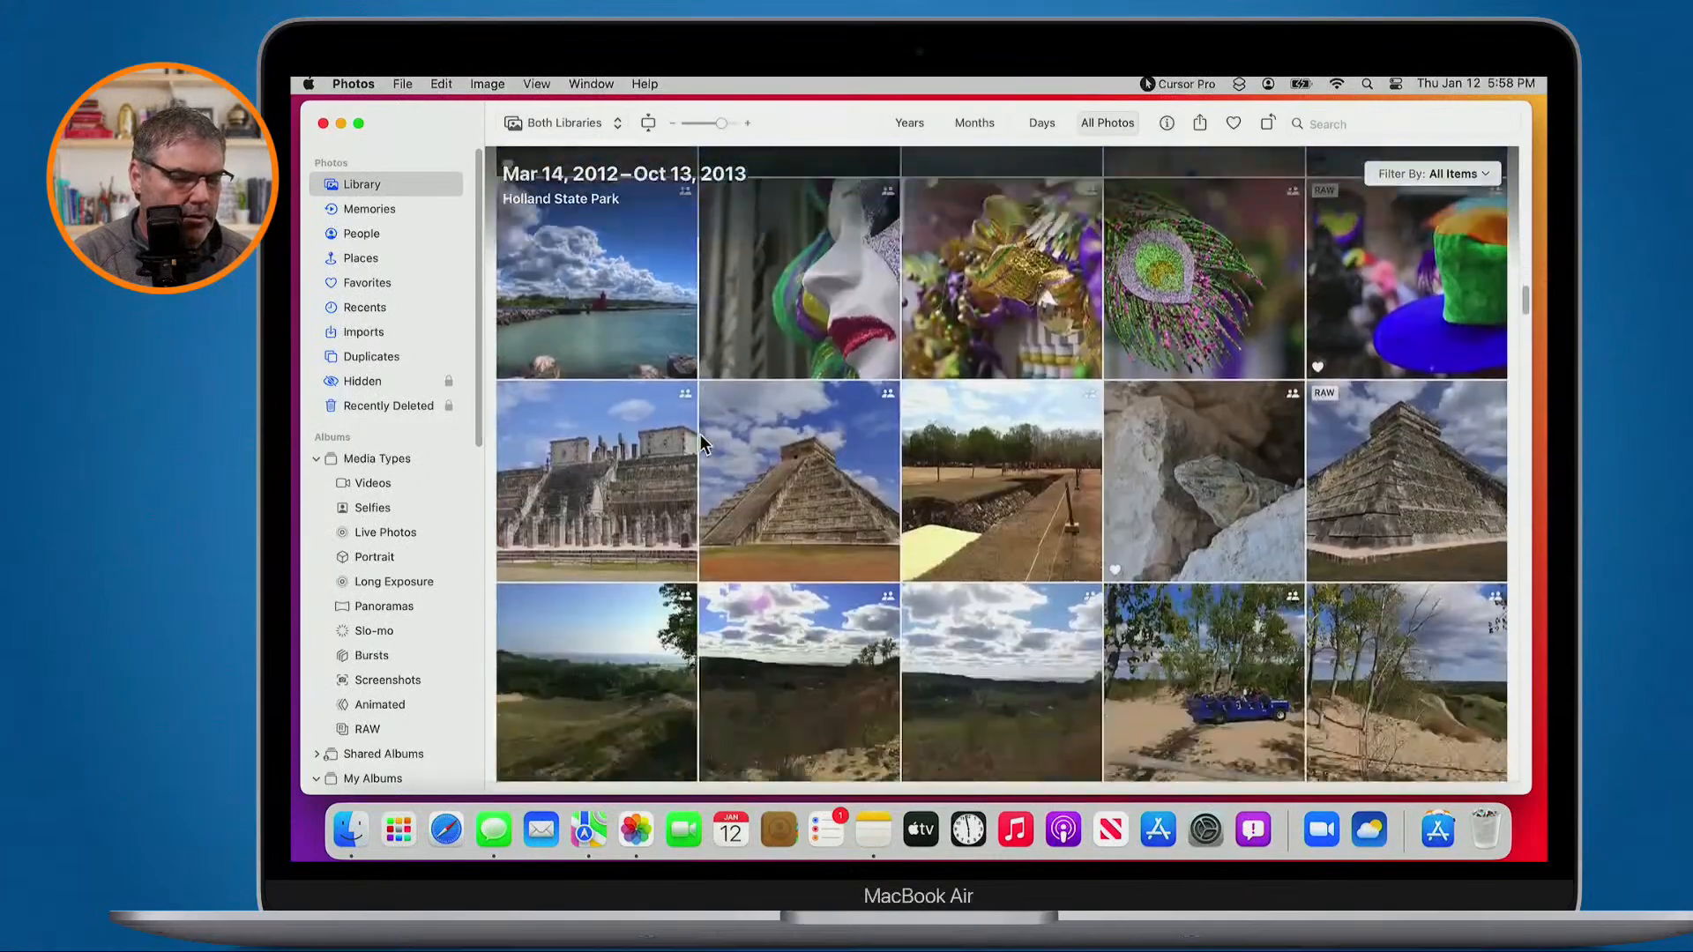
scroll(703, 443, "down", 10)
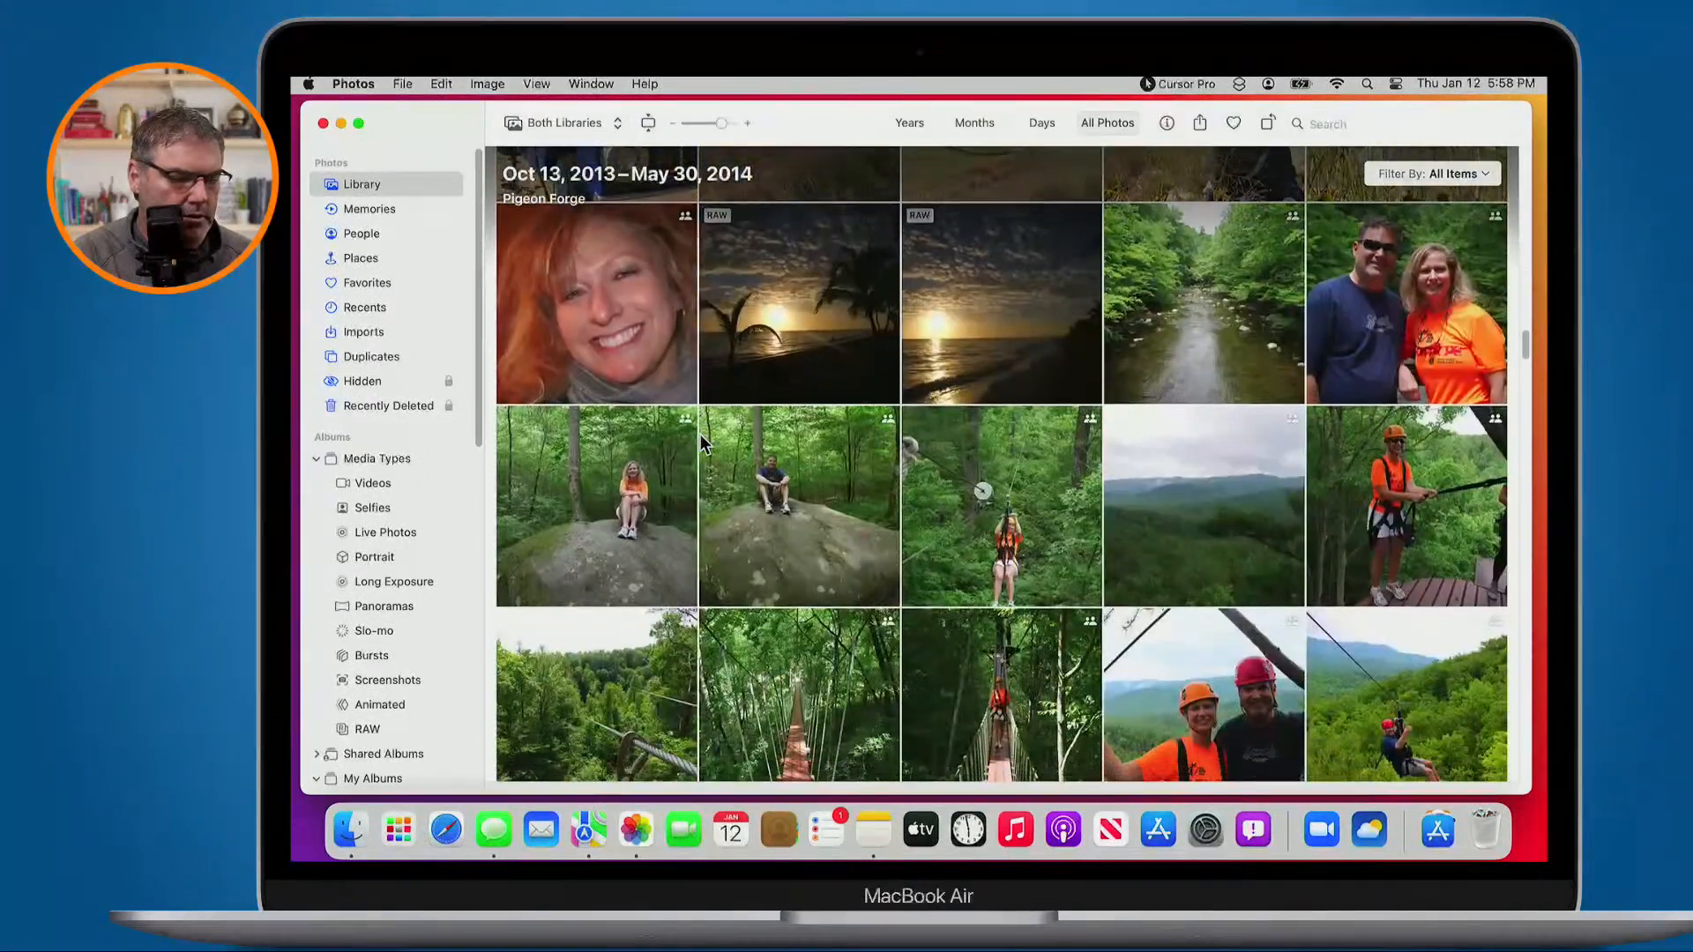
scroll(703, 444, "down", 10)
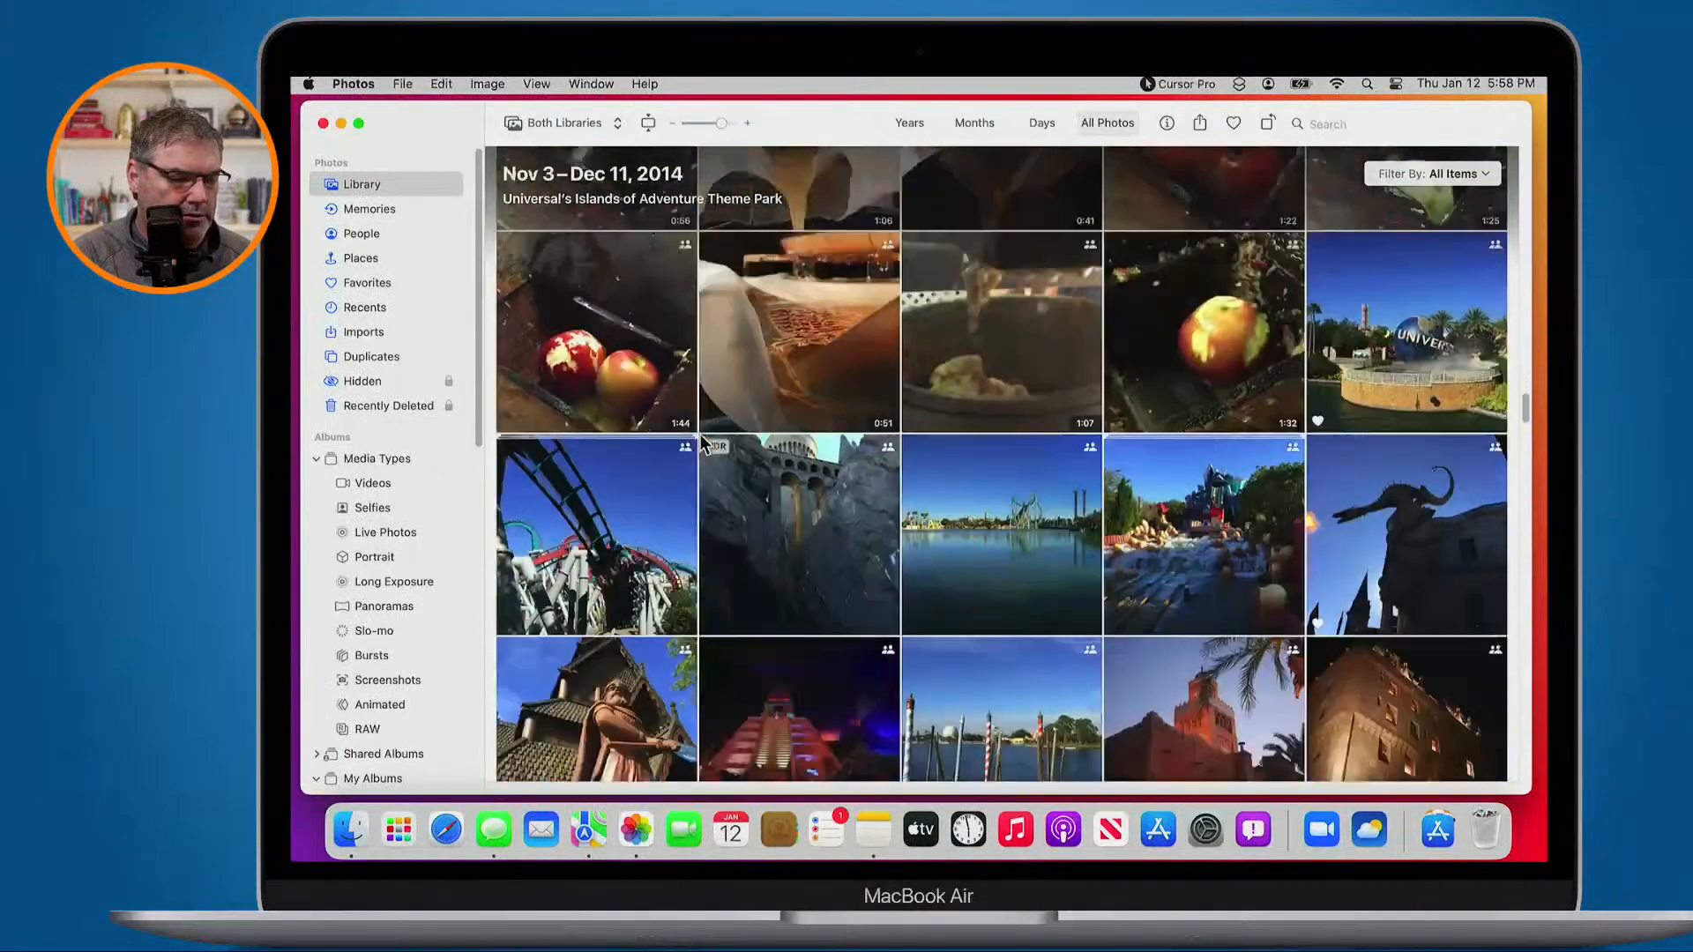
scroll(703, 444, "down", 4)
double_click(759, 394)
Zoom into the HDR cliff photo to examine its dark shadow areas, and return to the full Library
scroll(918, 661, "up", 5)
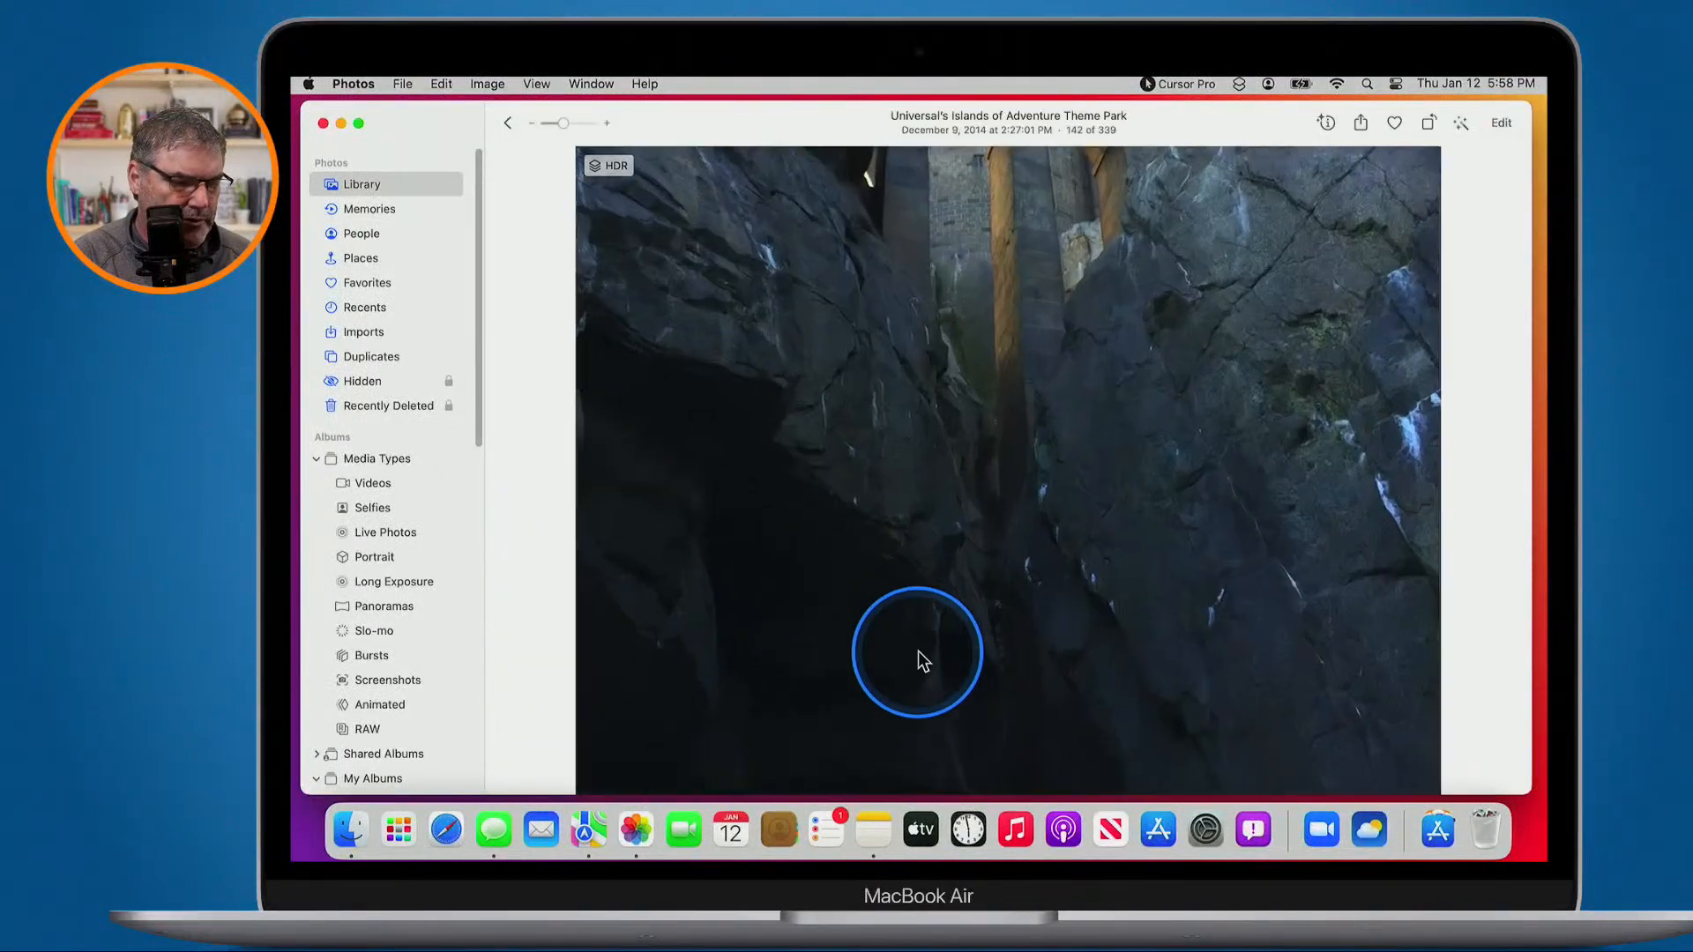
left_click_drag(1018, 437, 1070, 321)
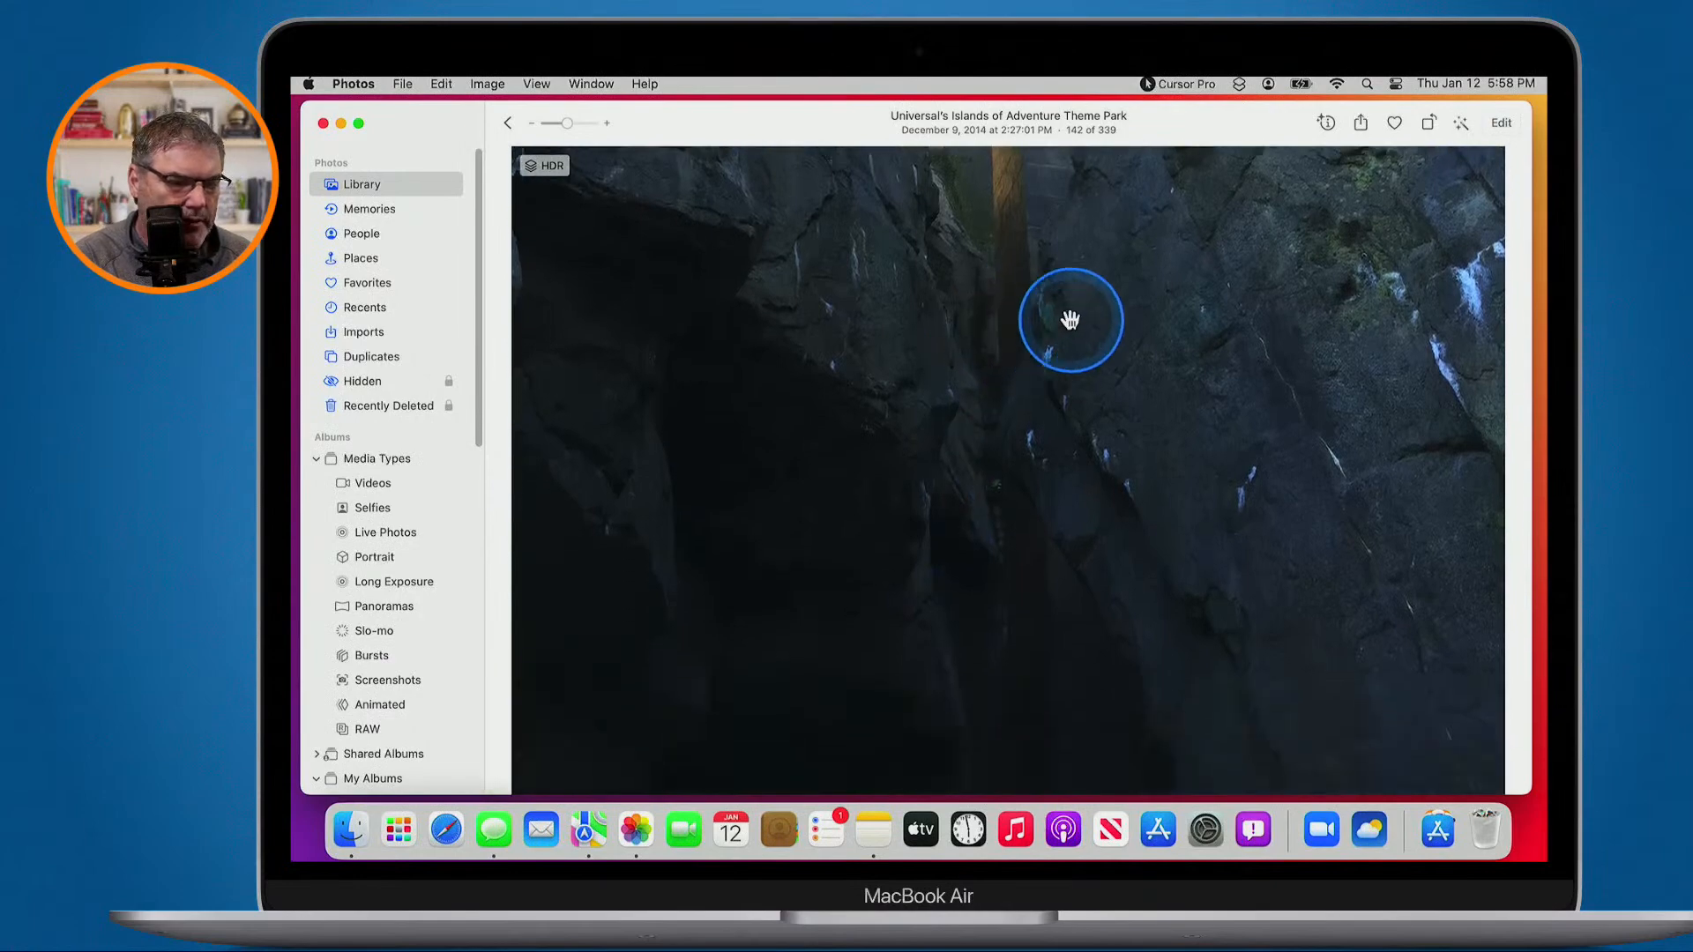
double_click(876, 369)
double_click(877, 369)
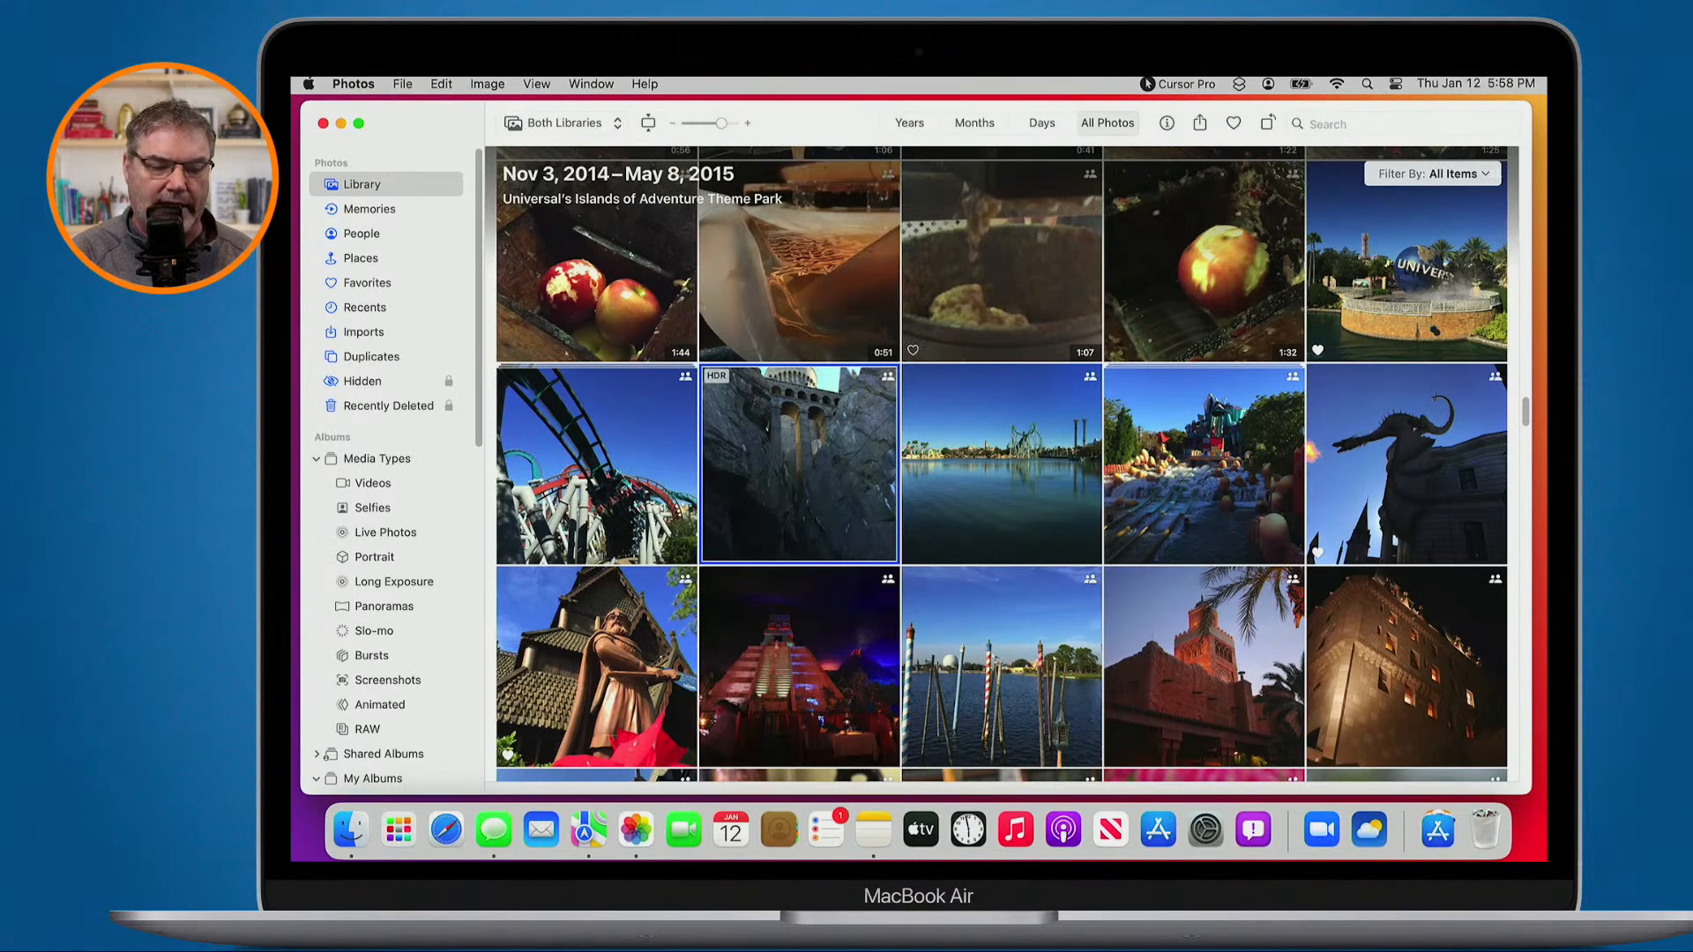
Open the night photo of the lit stone building, examine its walls, roof ornaments and window lights up close, and return to the Library
double_click(1364, 695)
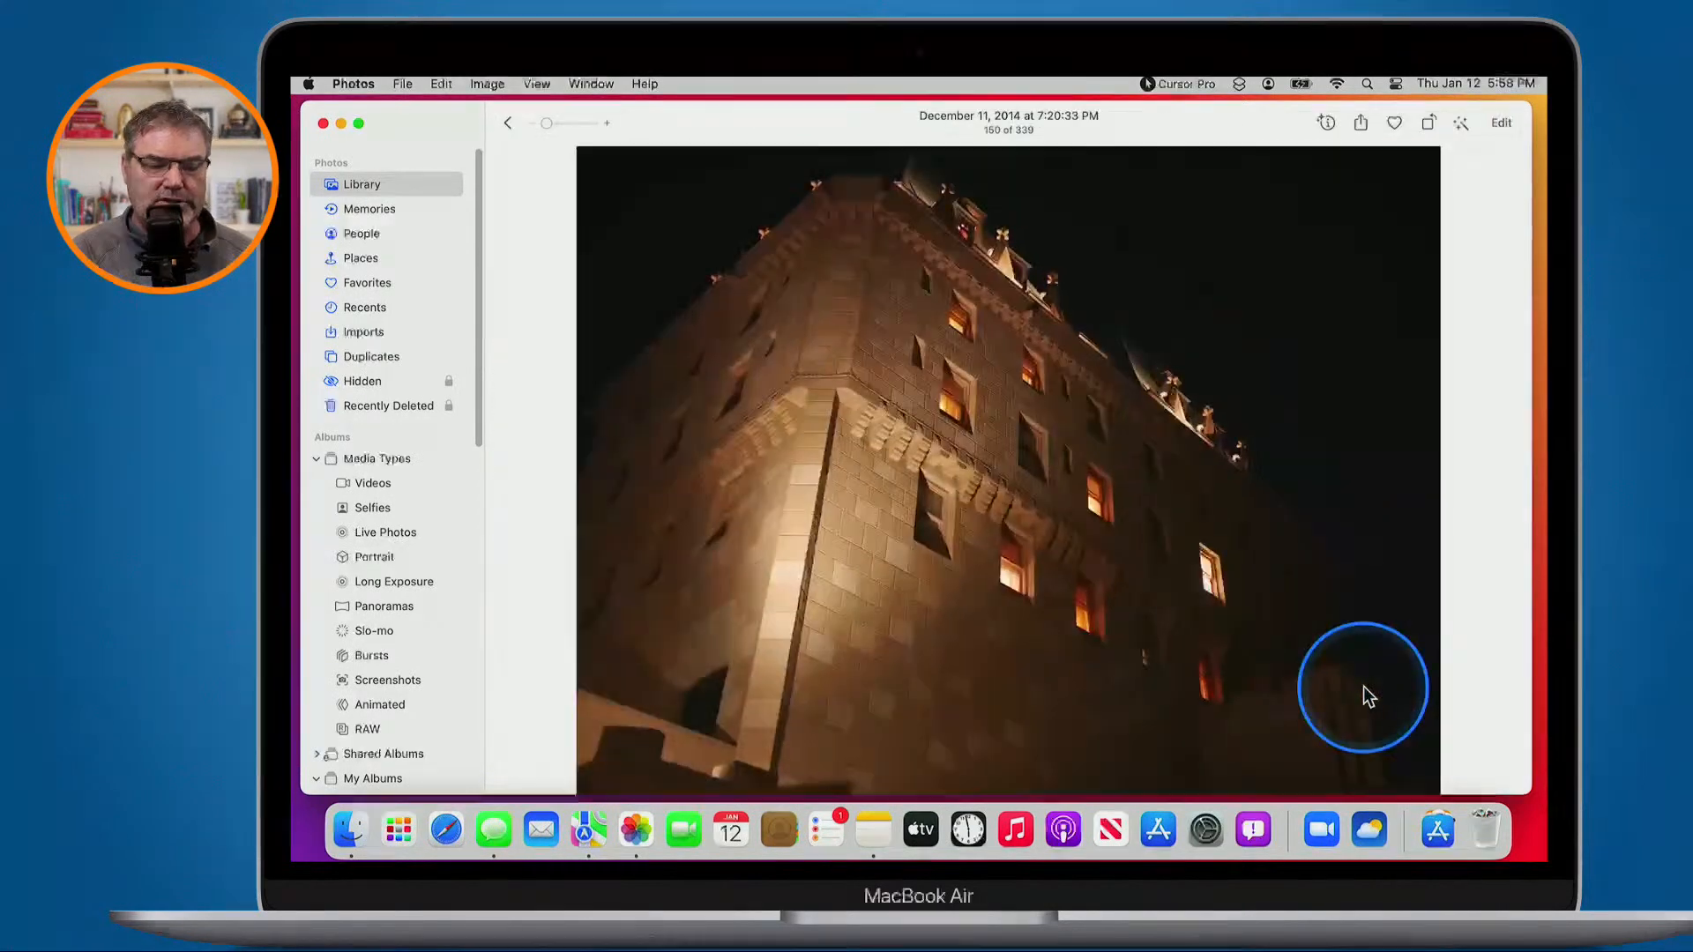
scroll(711, 596, "up", 5)
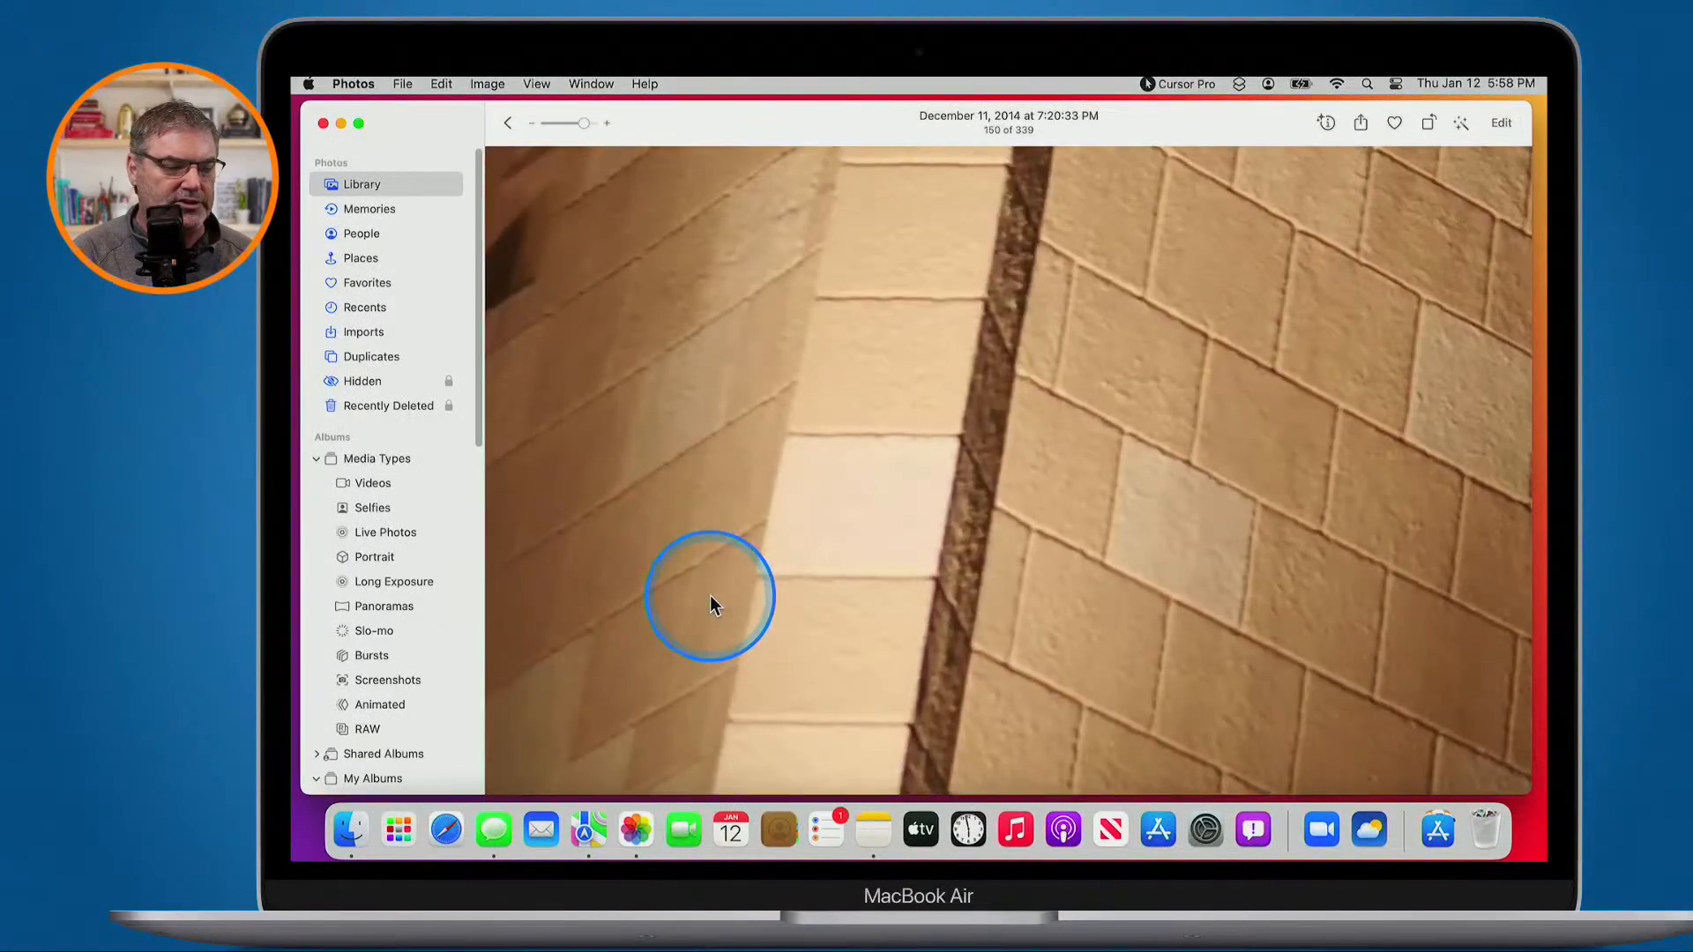
scroll(911, 510, "right", 5)
scroll(911, 510, "up", 4)
scroll(912, 510, "up", 8)
scroll(912, 509, "right", 5)
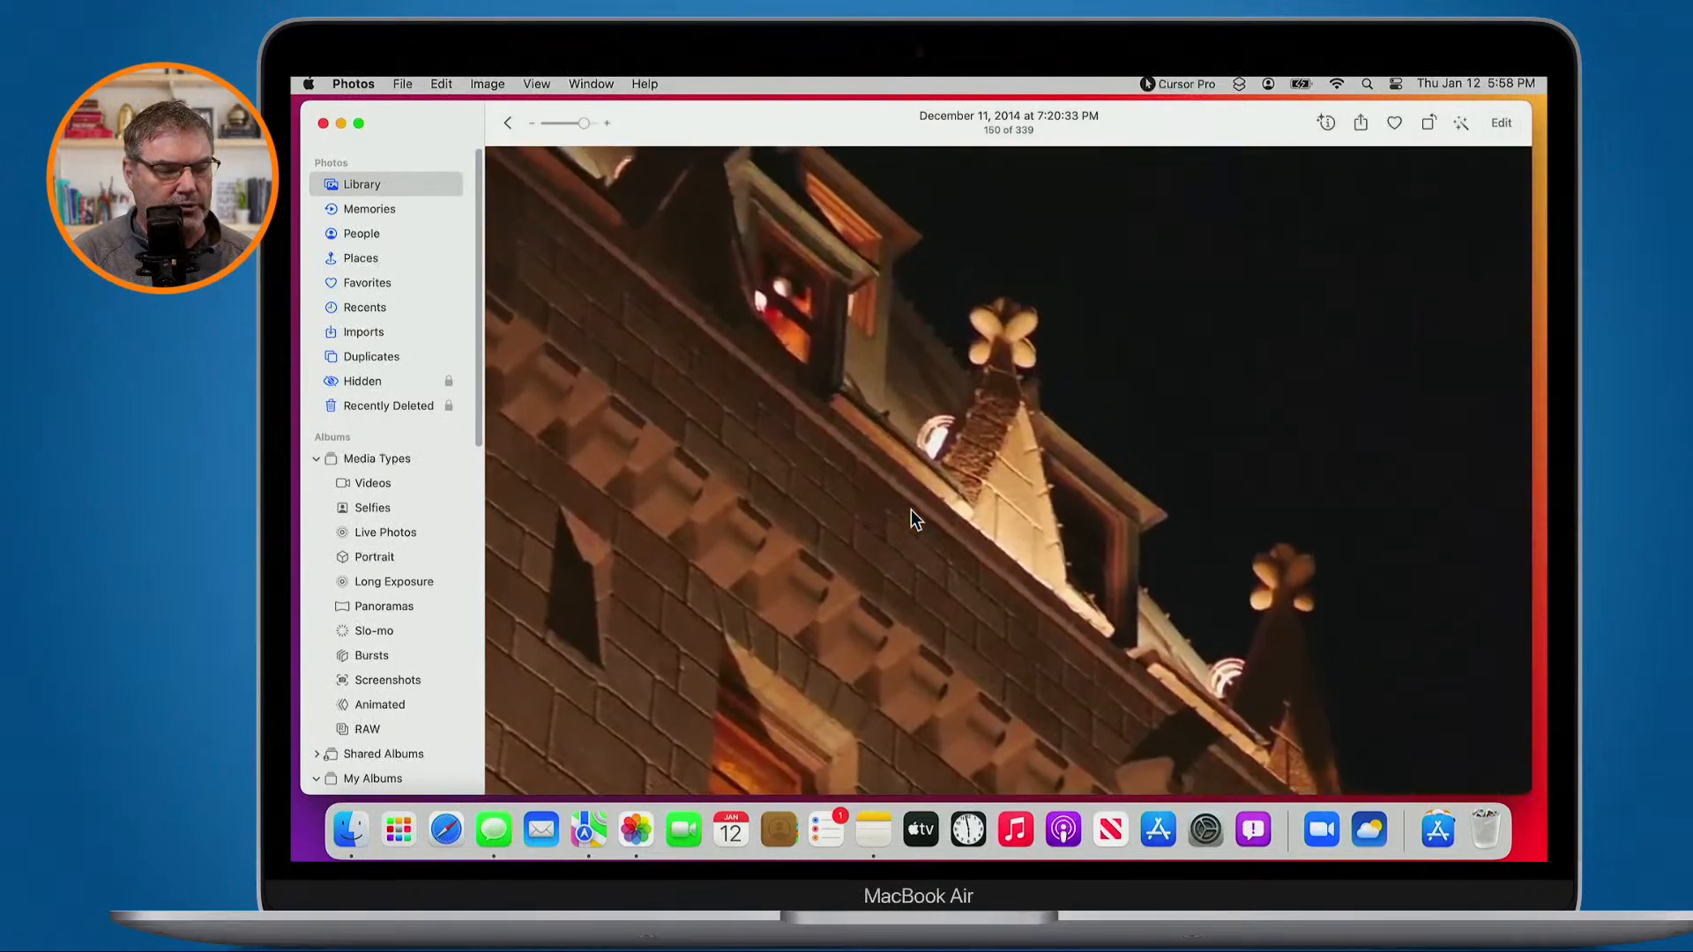
scroll(912, 509, "up", 4)
scroll(912, 505, "up", 3)
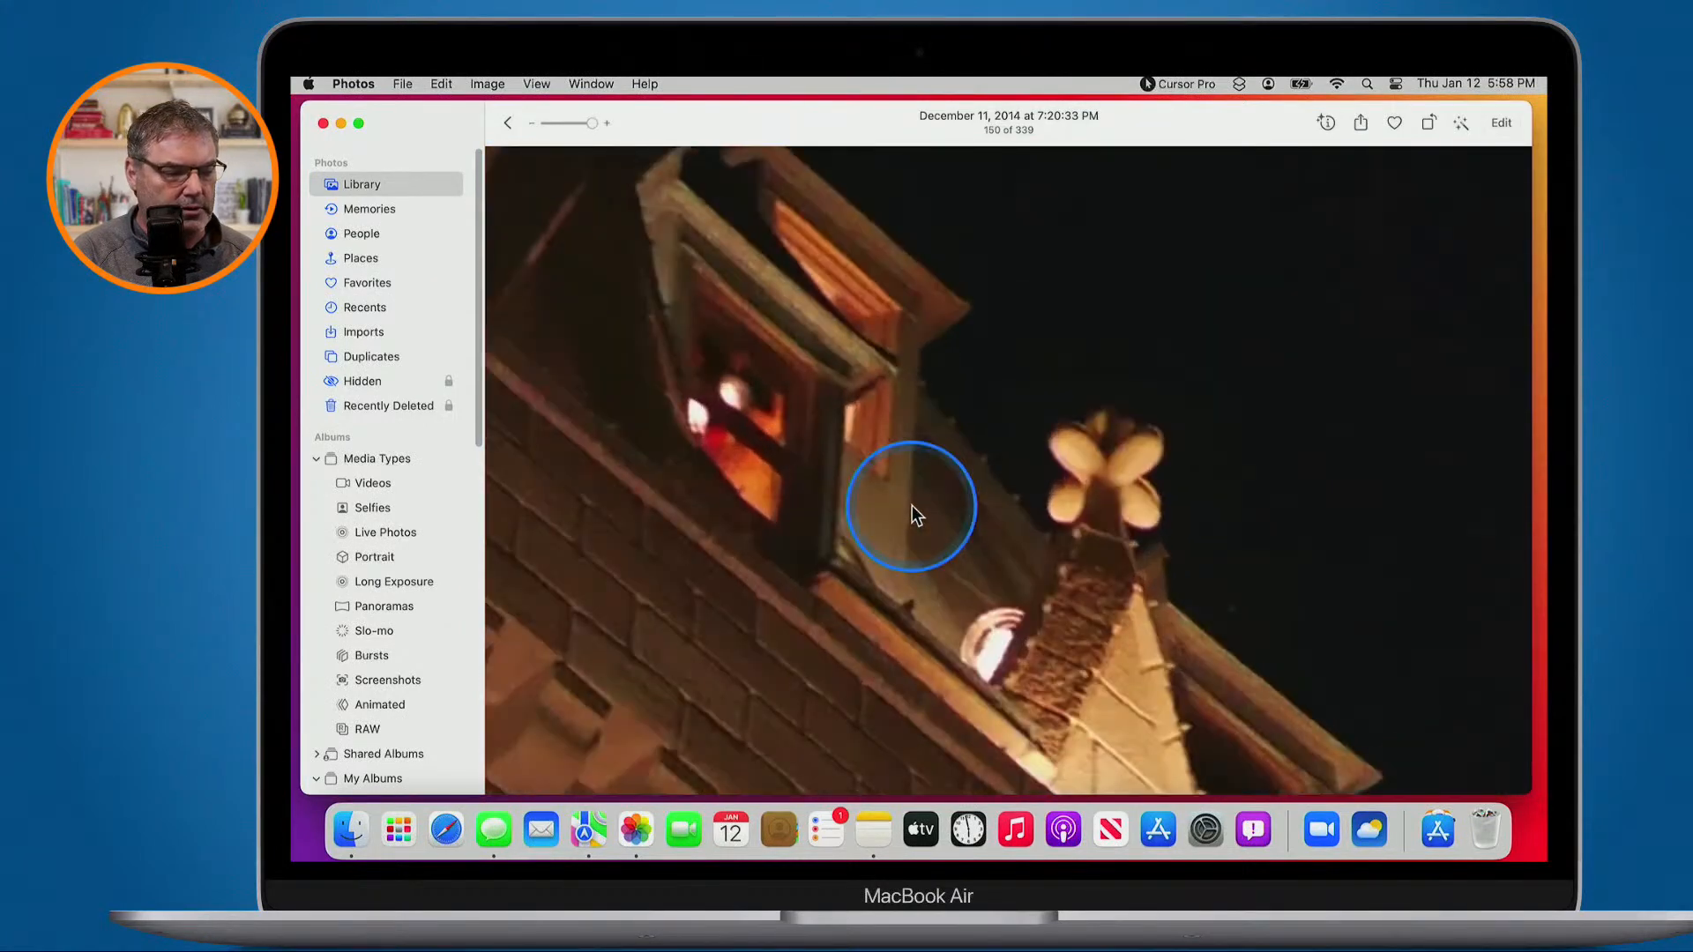
key("ctrl")
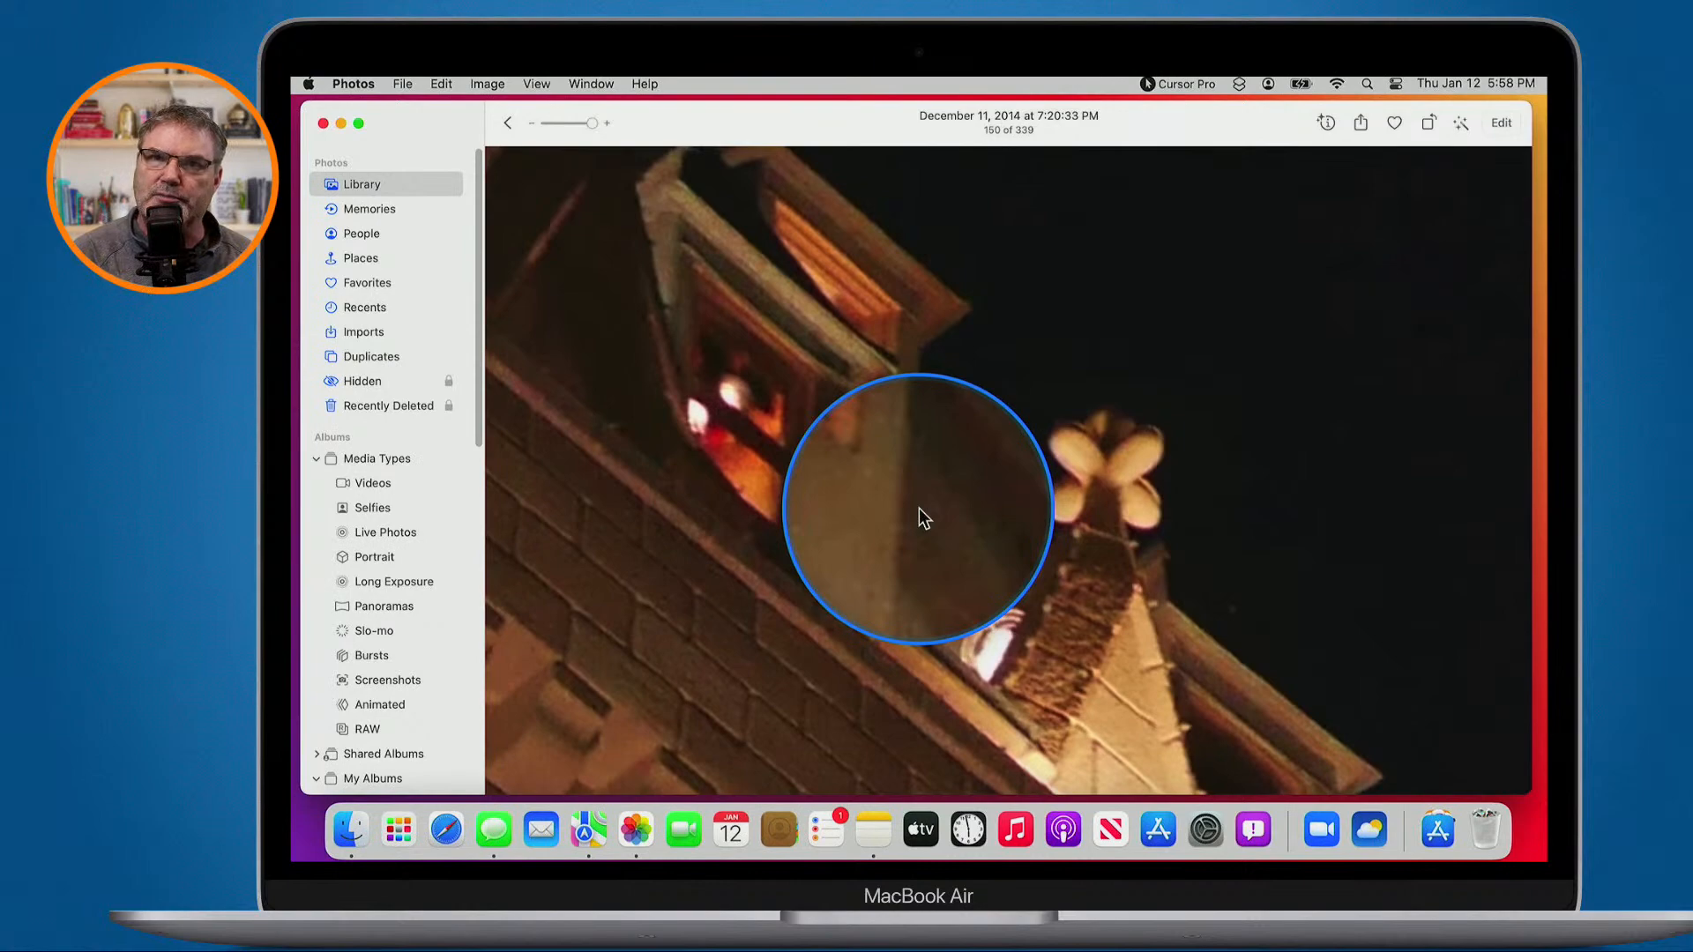
key("ctrl")
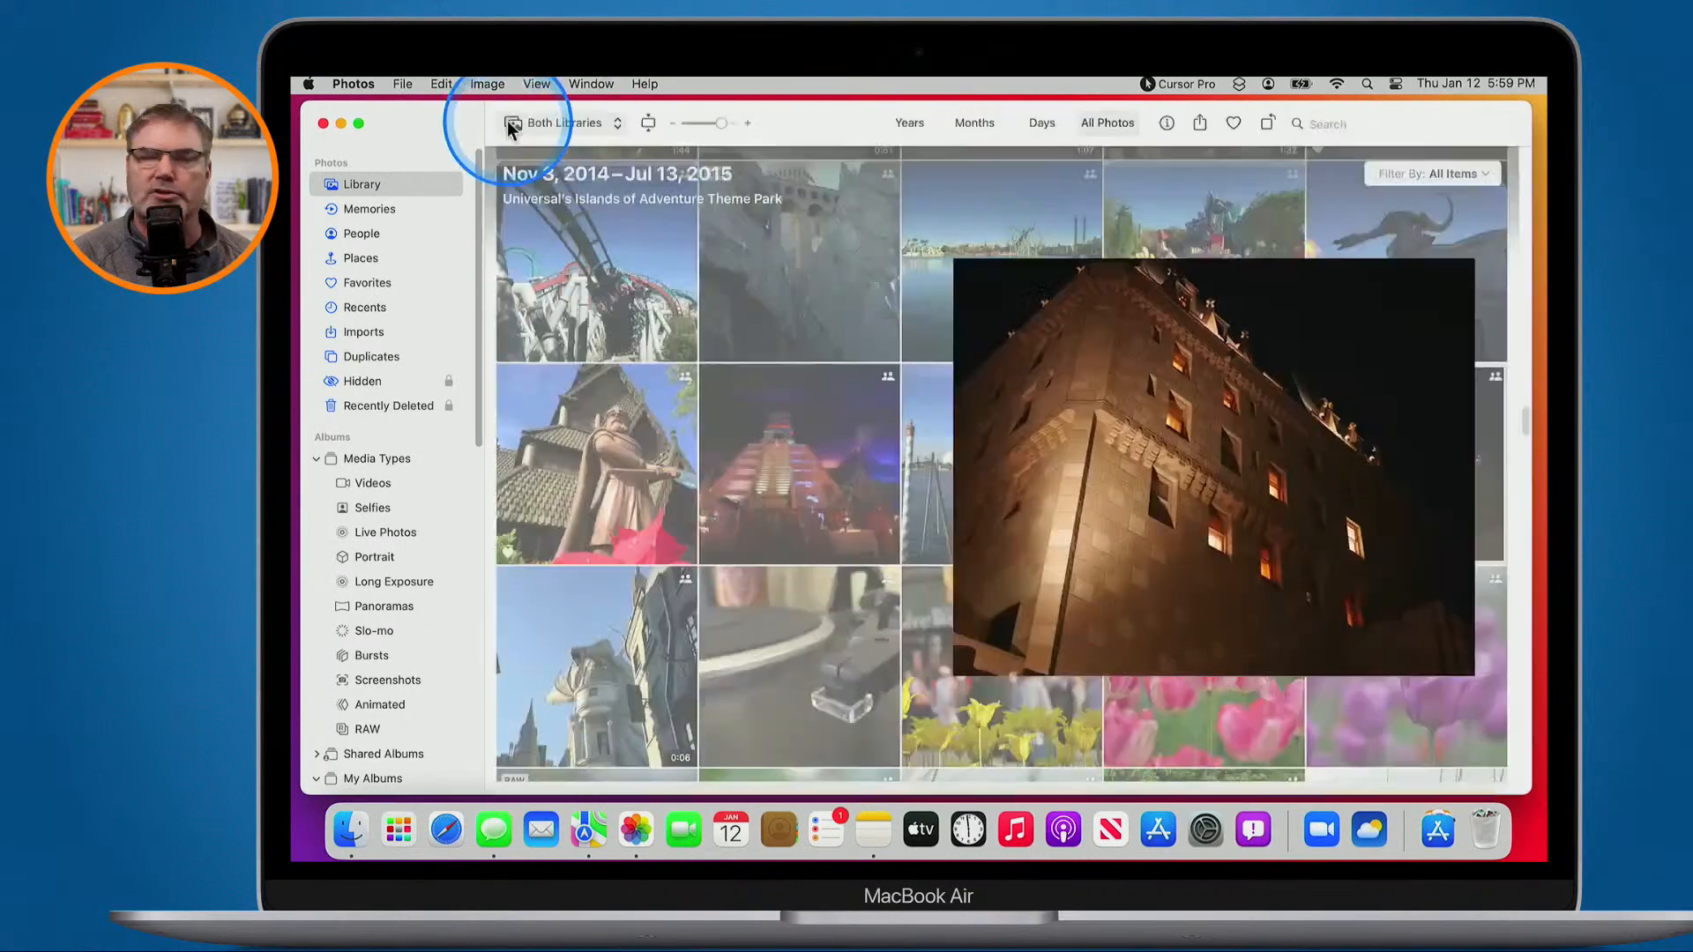
left_click(509, 124)
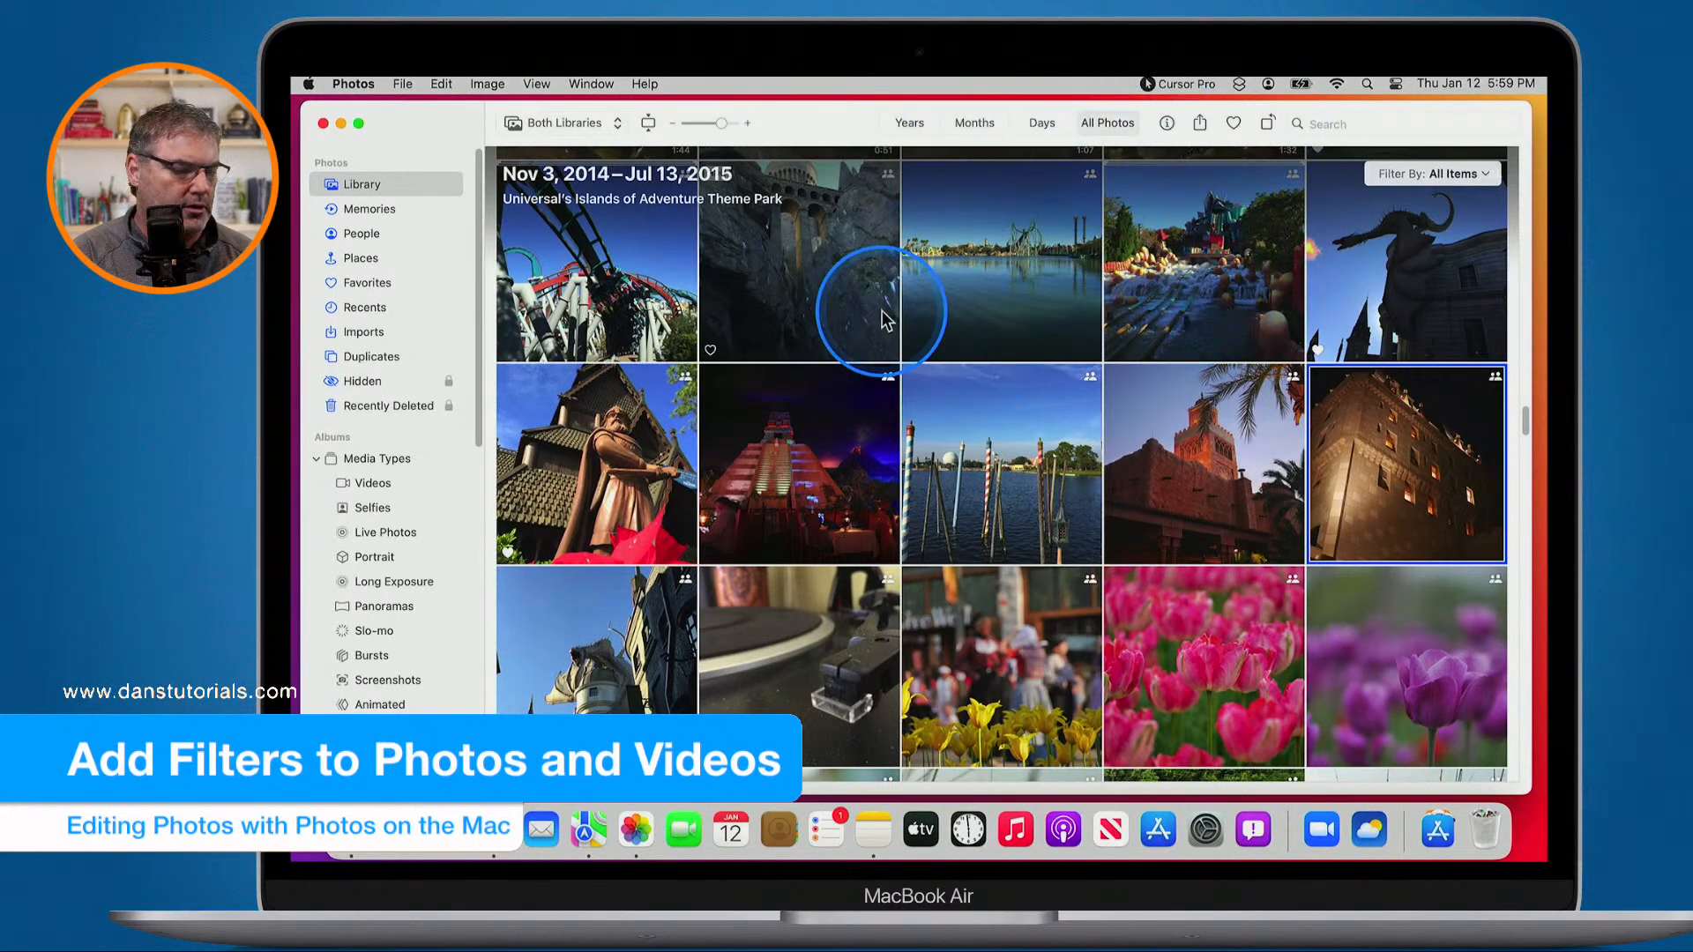
Open the Durango train depot photo from the Filter album for editing and display the available filters
scroll(381, 496, "down", 10)
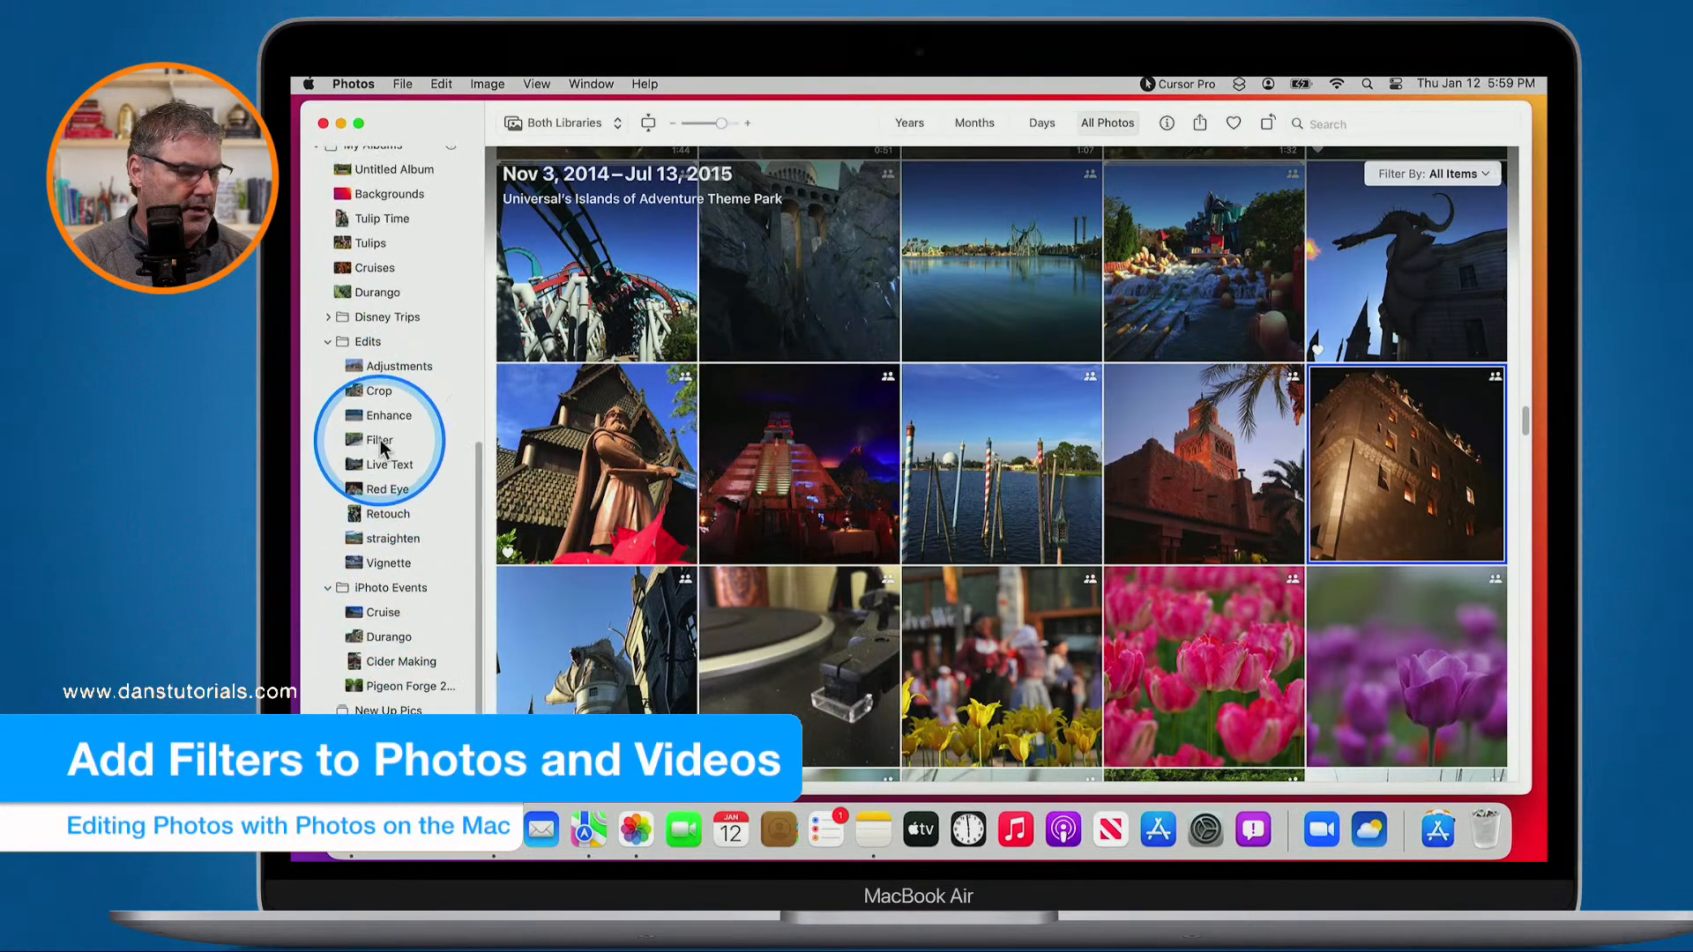
left_click(379, 439)
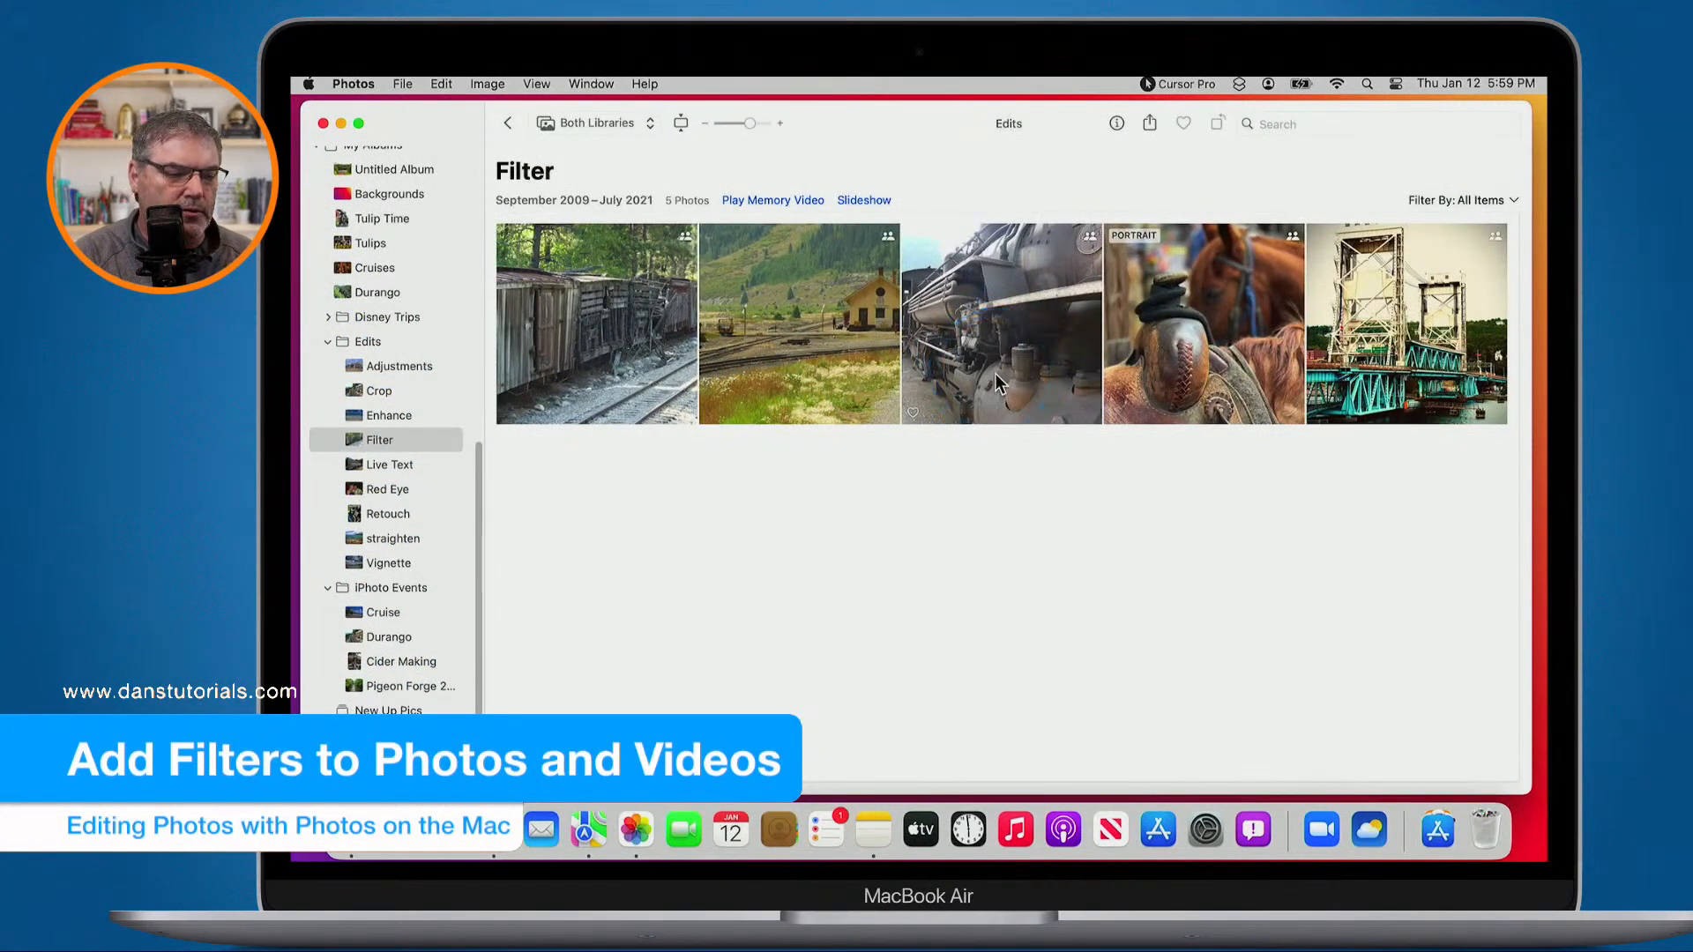
left_click(806, 324)
double_click(806, 325)
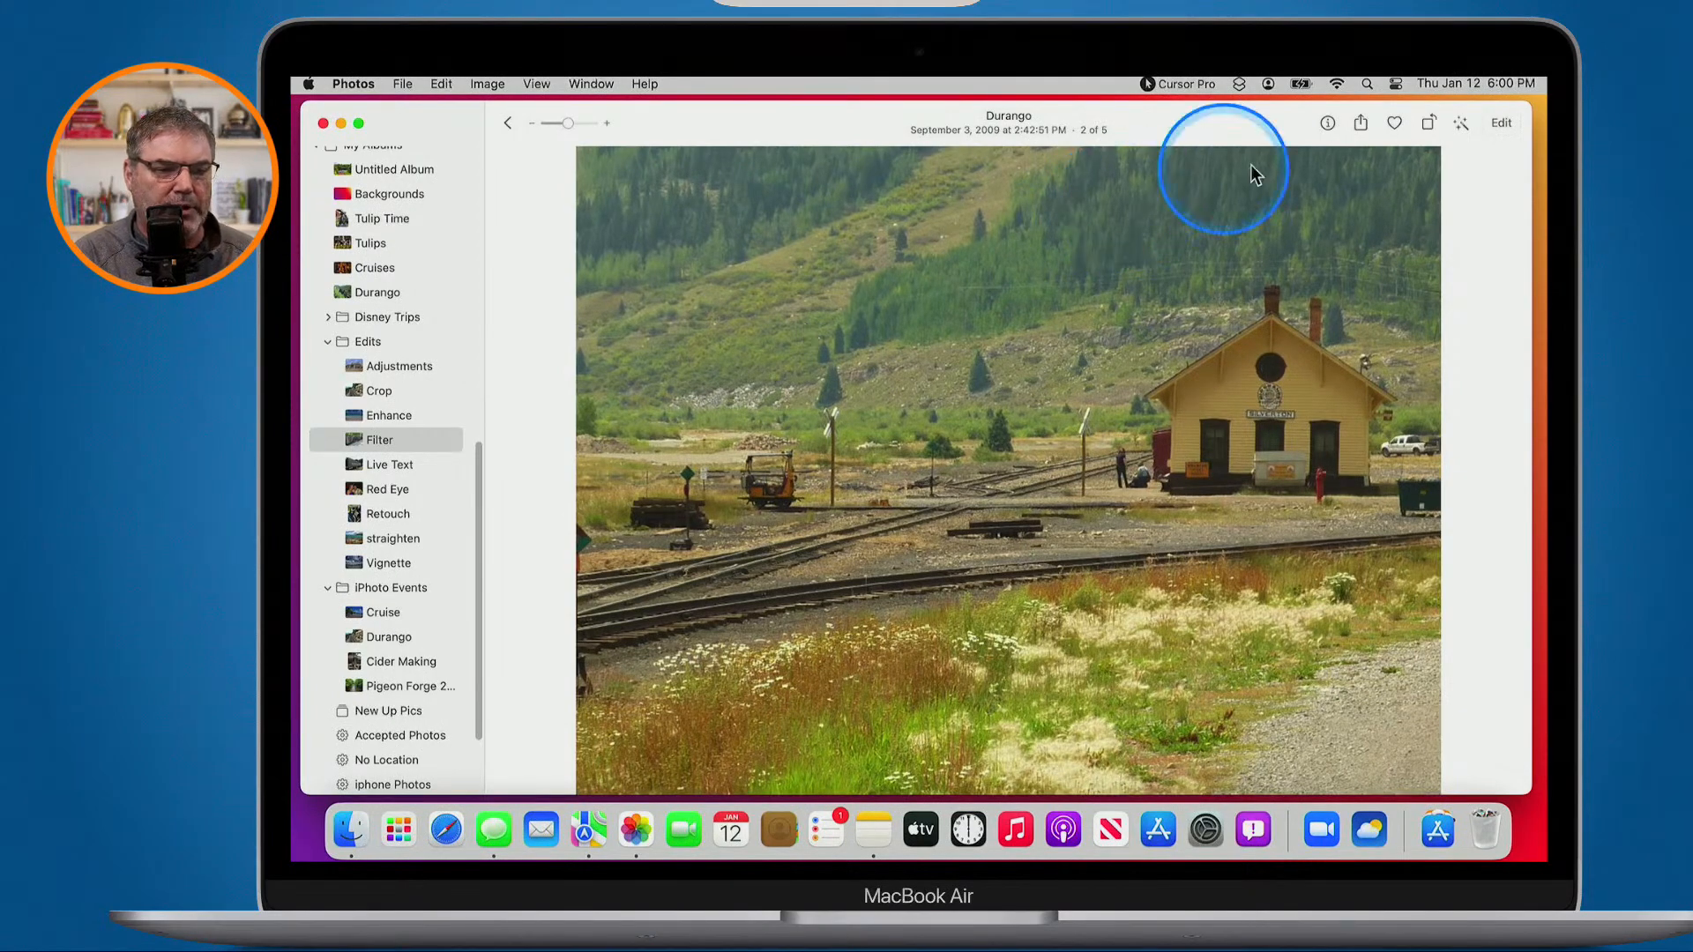
left_click(1501, 124)
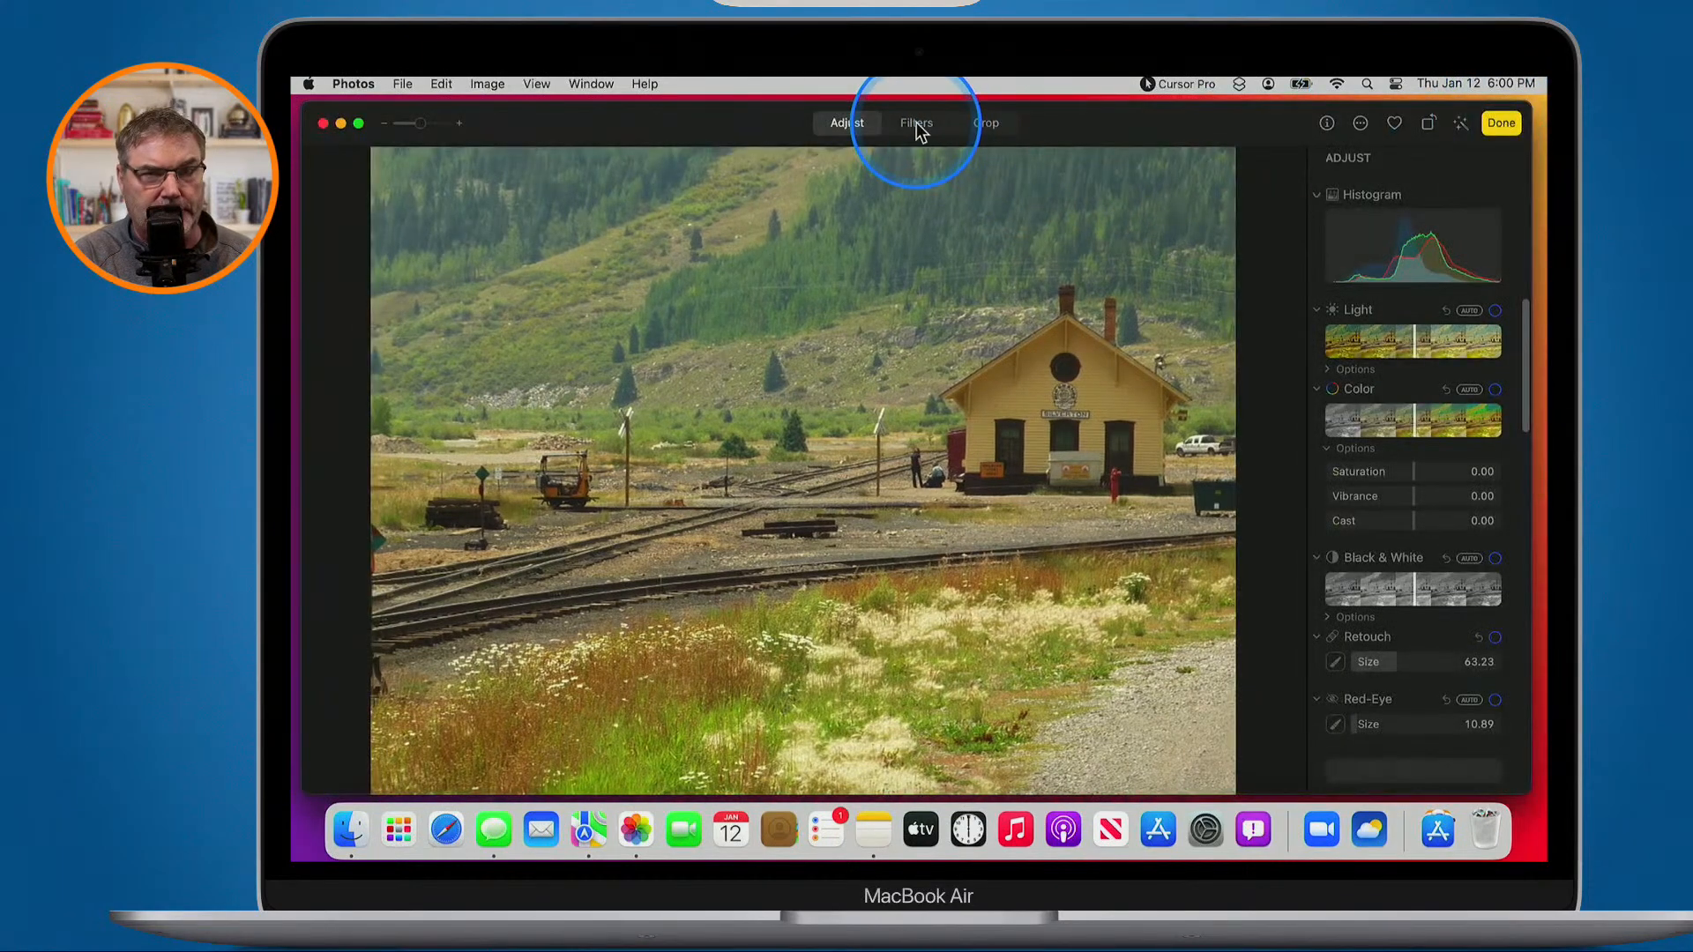
left_click(917, 122)
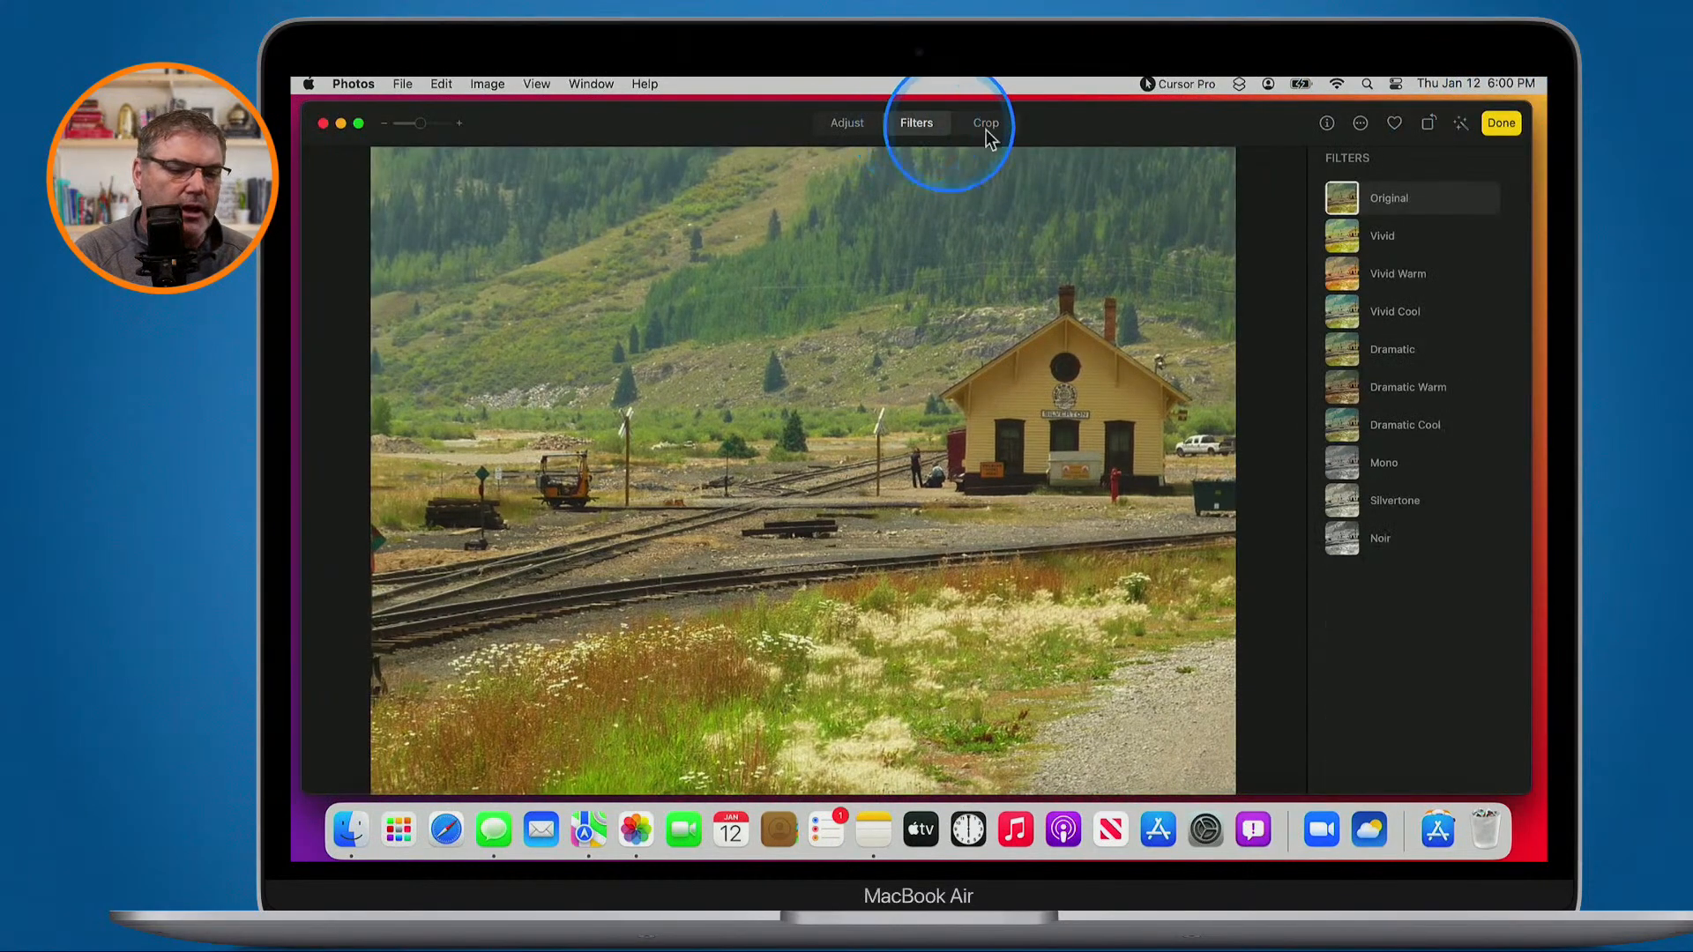
Try the Vivid Warm and Dramatic filters on the depot photo at full strength
left_click(1343, 275)
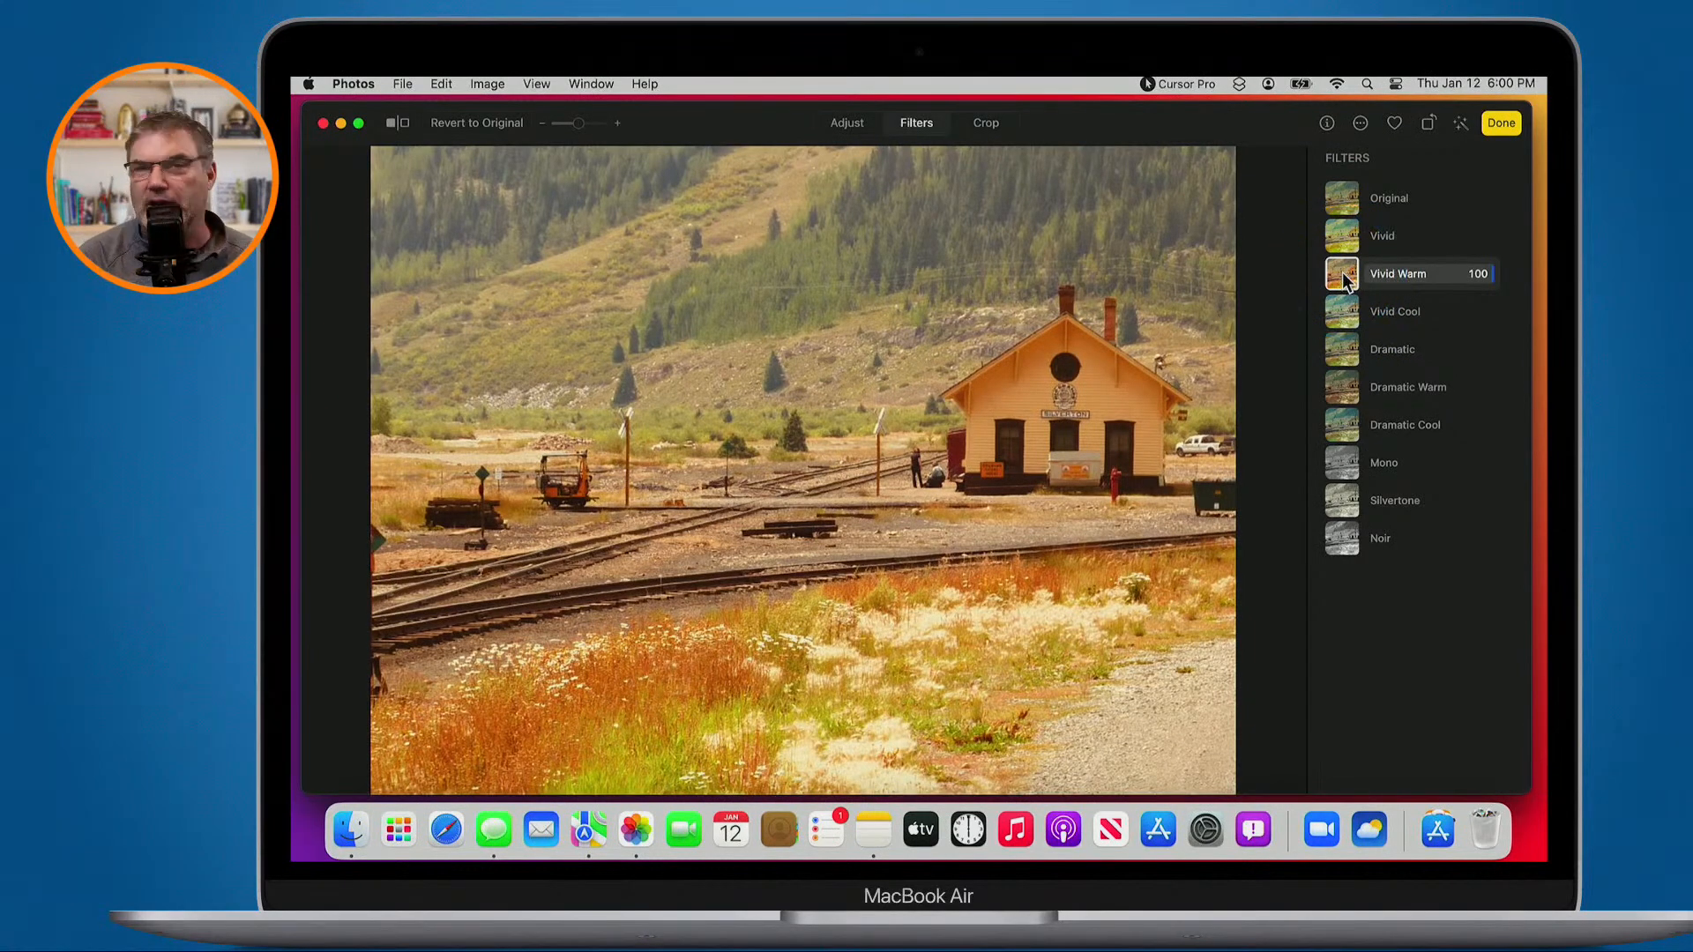
left_click(1340, 351)
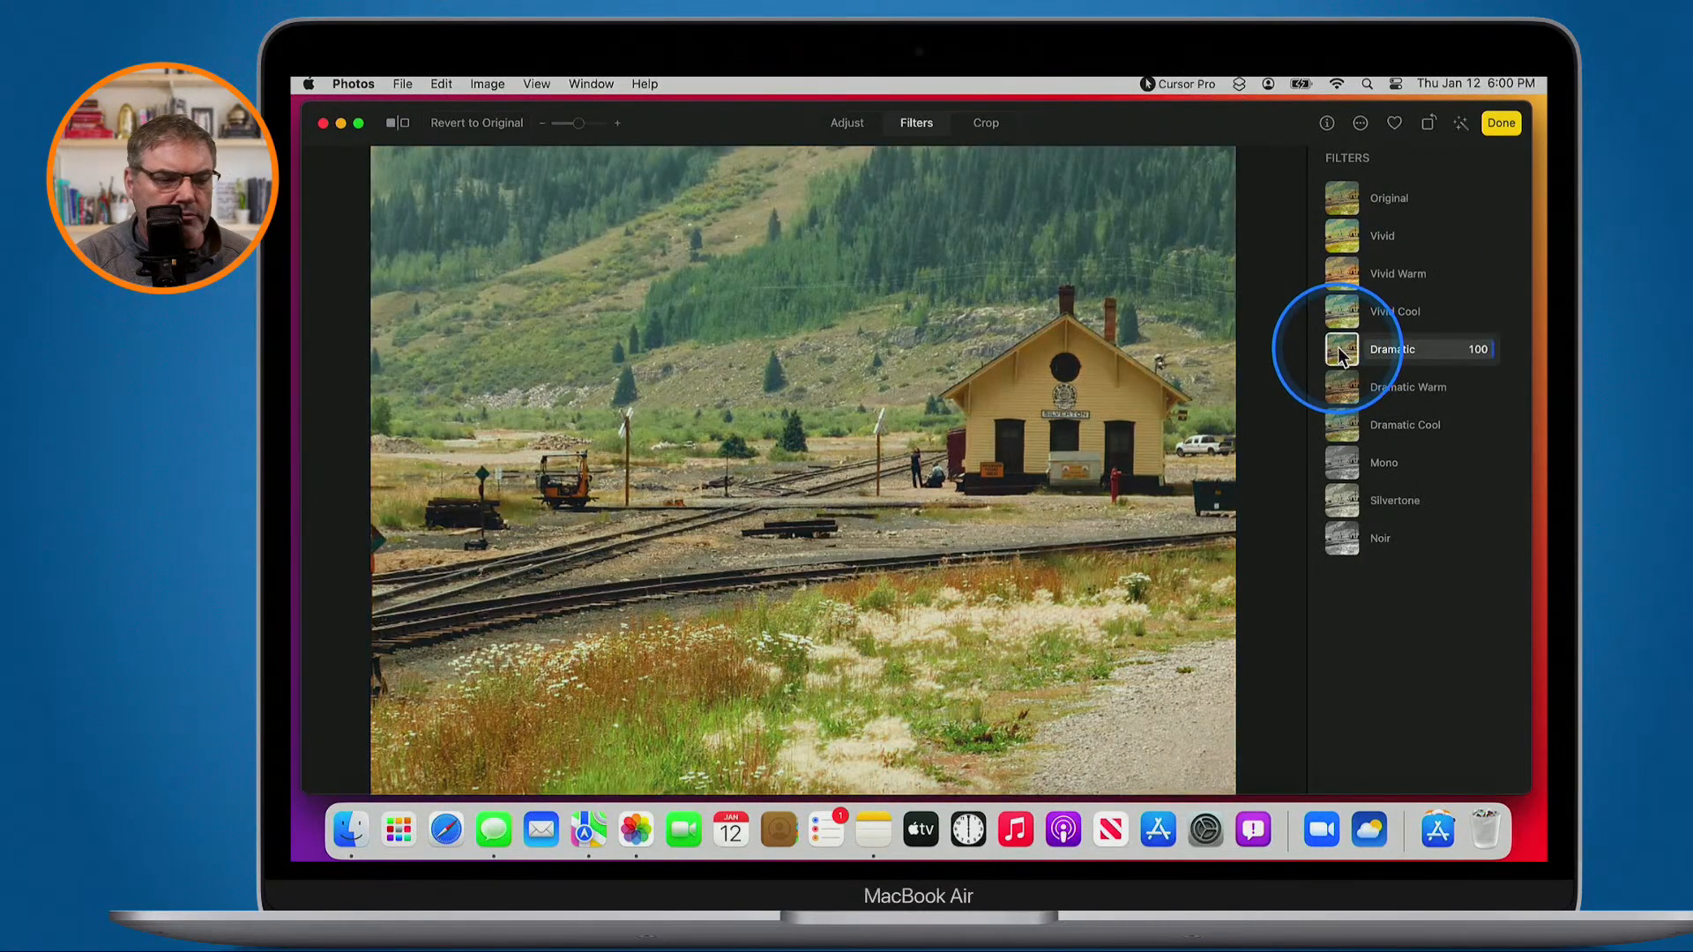
left_click(1340, 503)
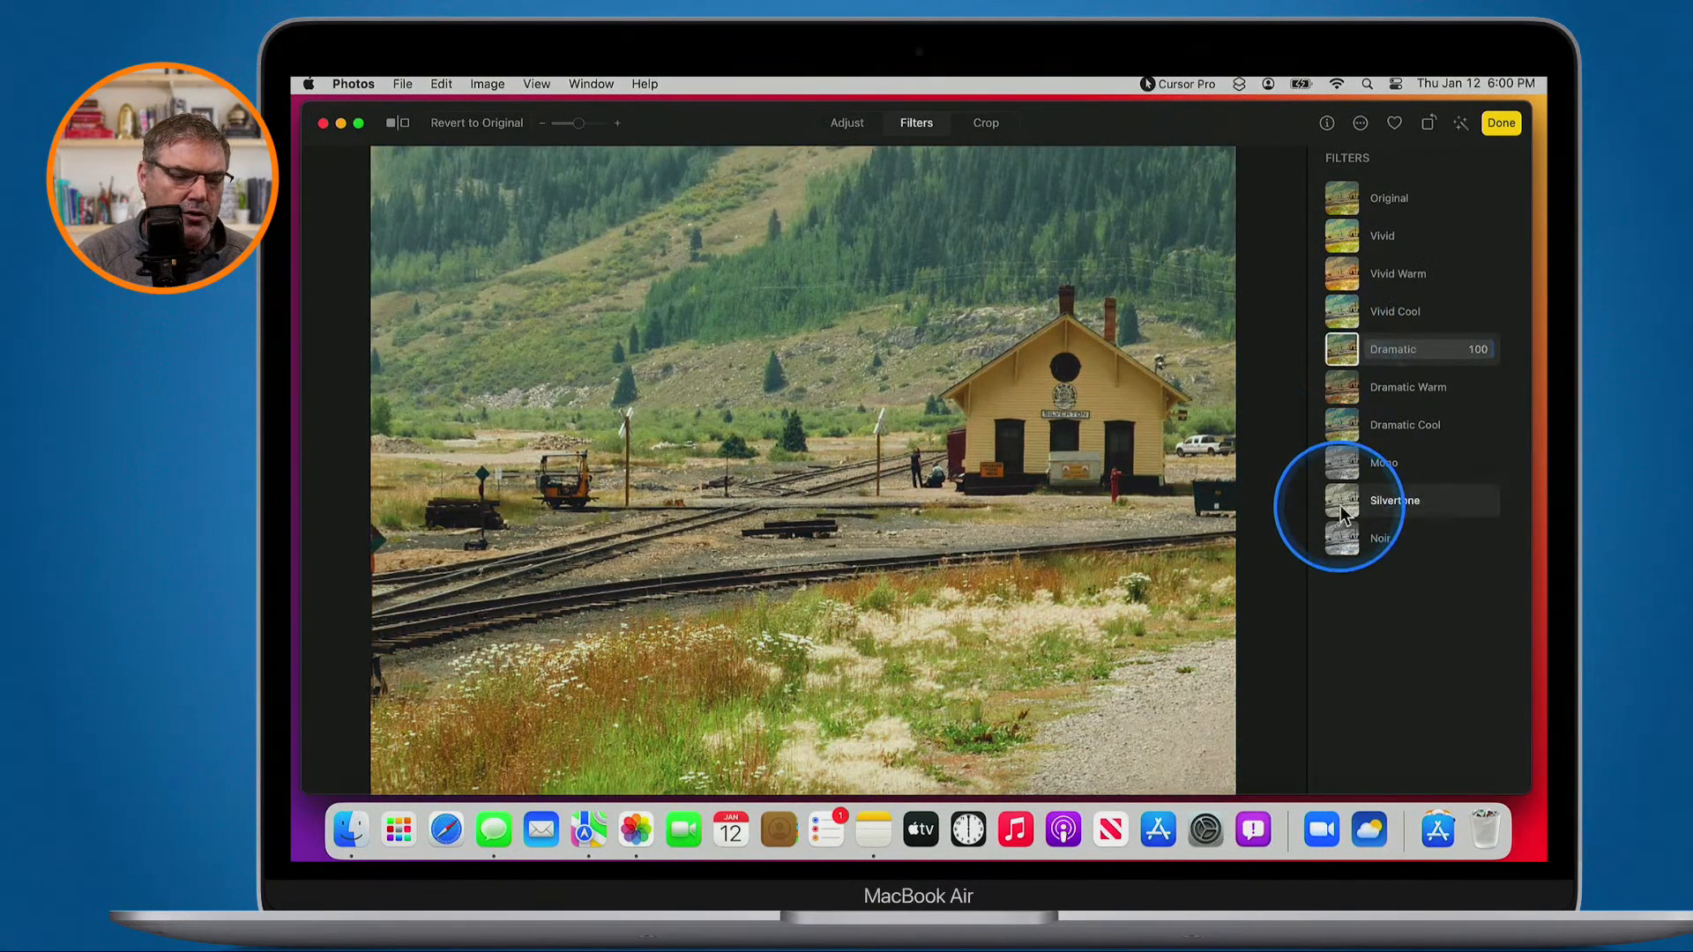
Apply the Noir filter to the depot photo, reduce its intensity to 51, and revert the photo to the original
left_click(1340, 539)
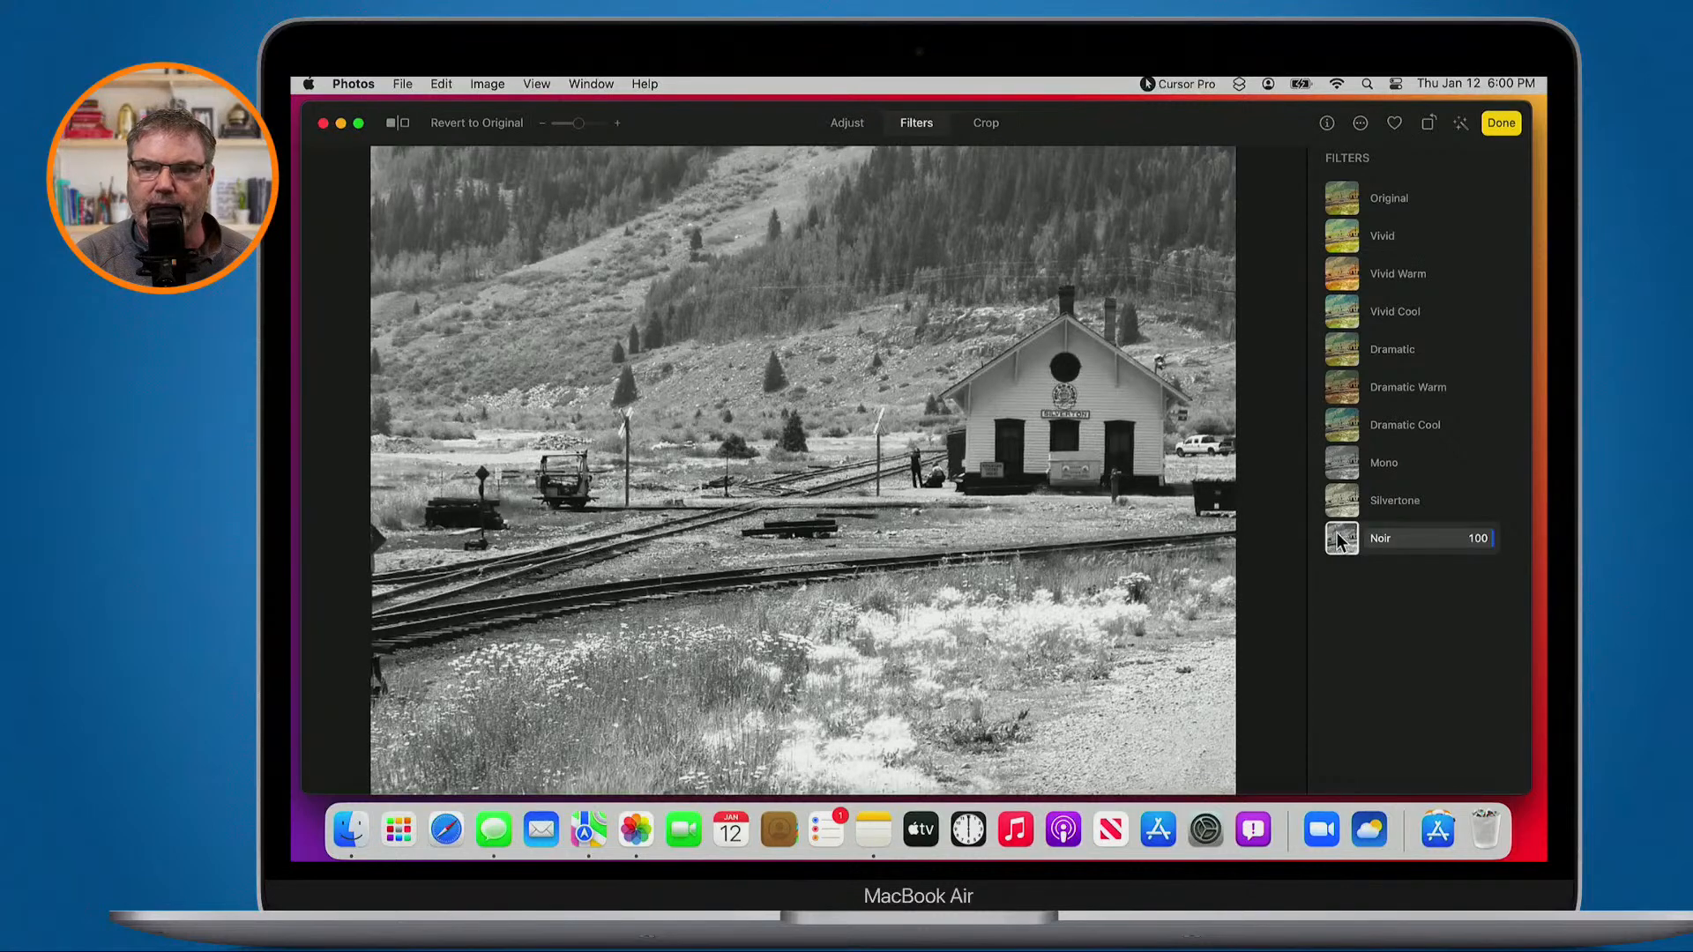
left_click_drag(1363, 538, 1431, 543)
key("ctrl")
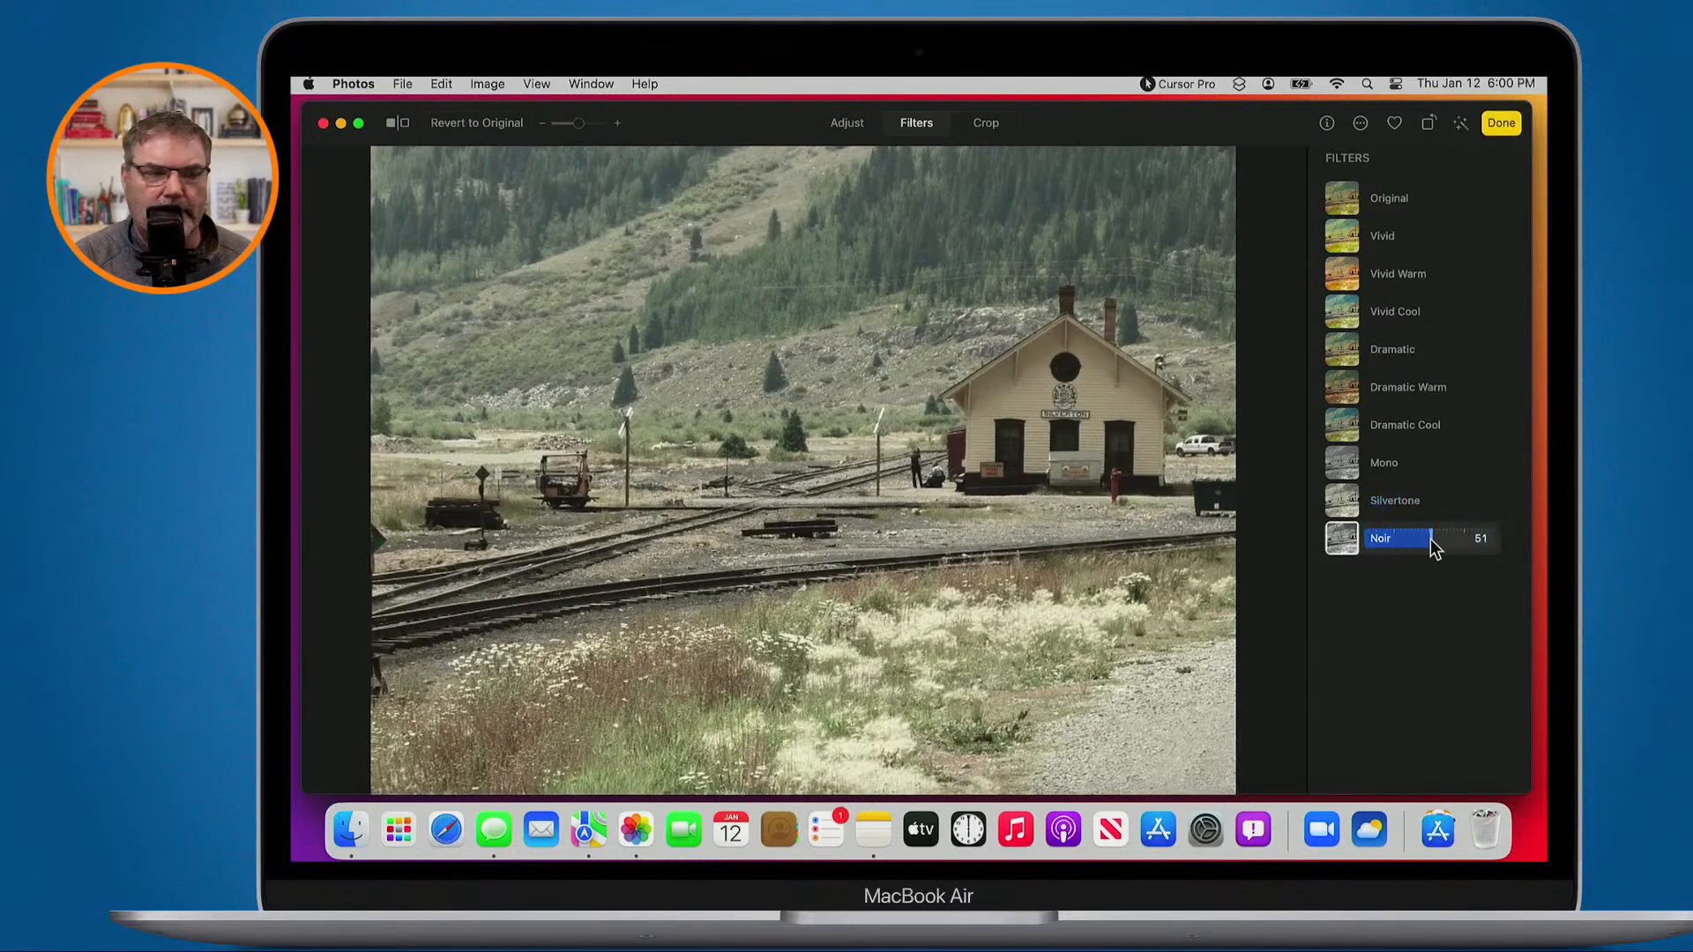
left_click(485, 123)
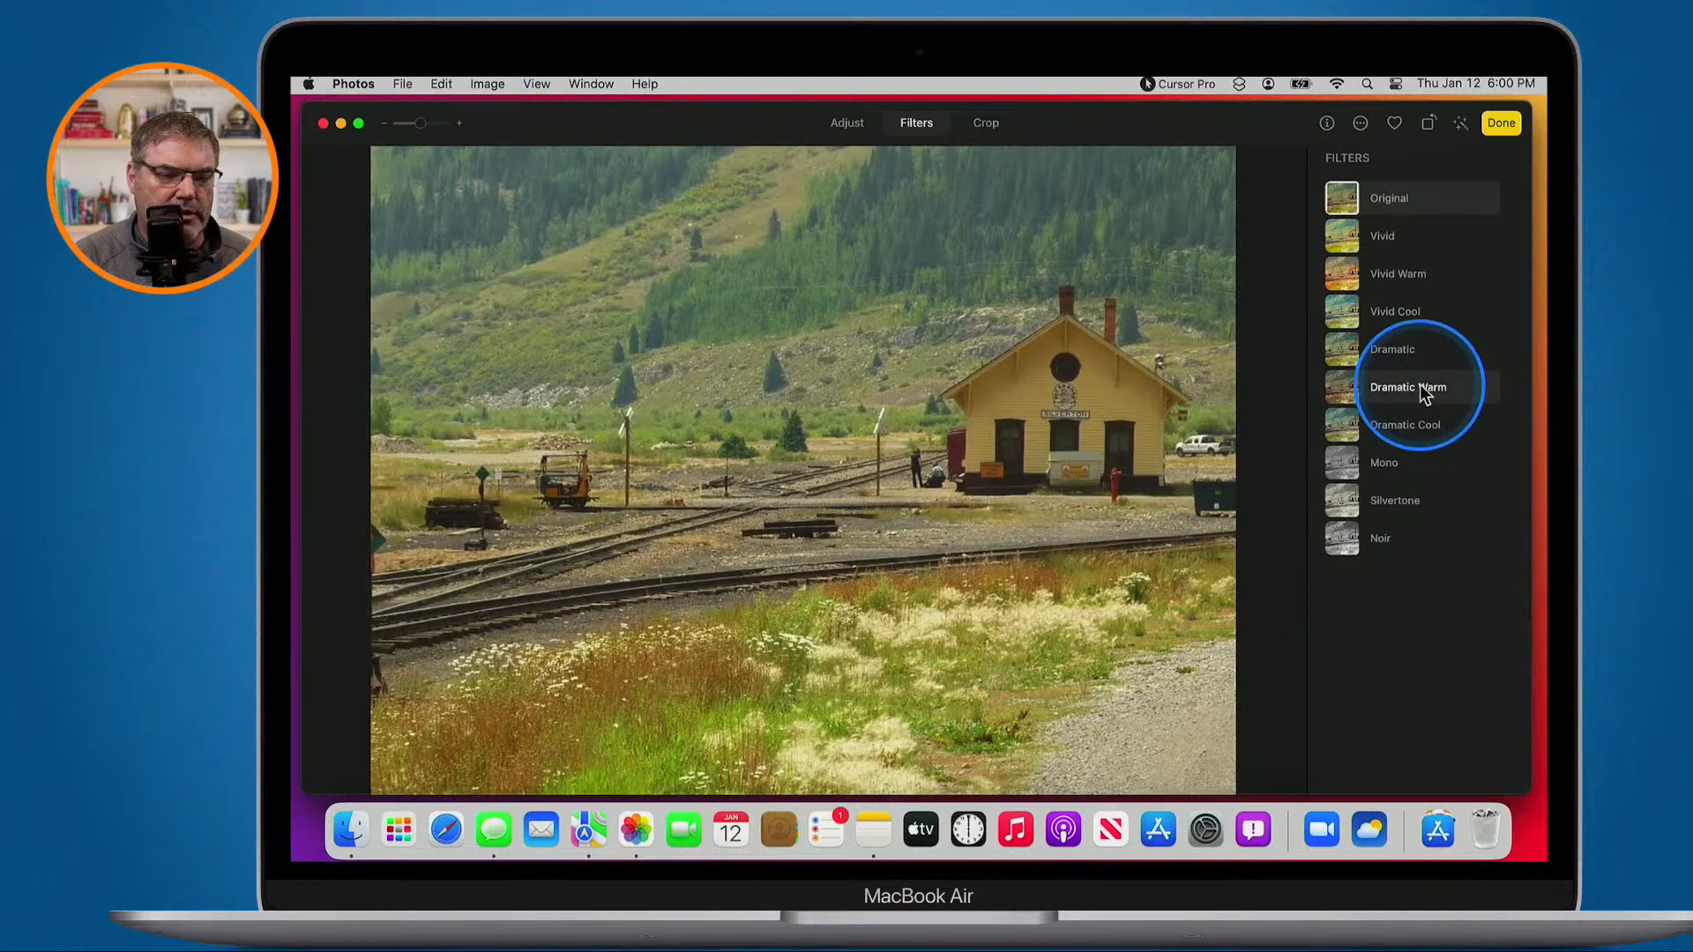
Apply the Vivid Warm filter at an intensity of 53 and compare the result with the unedited depot photo
left_click(1347, 278)
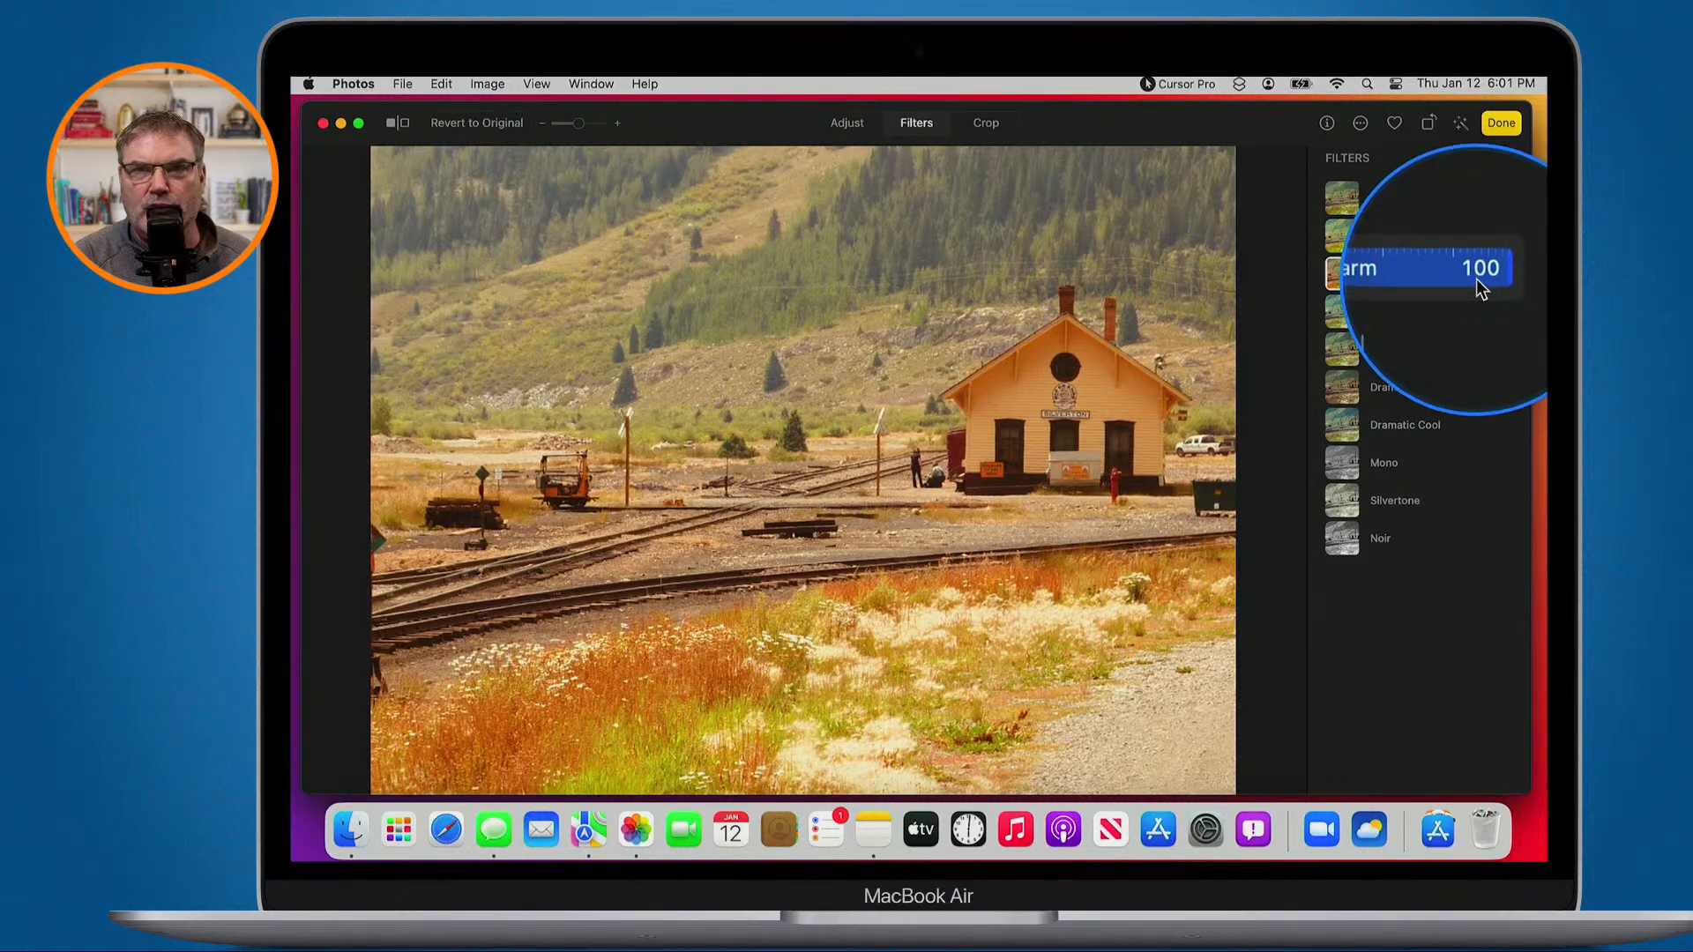
left_click_drag(1480, 279, 1436, 281)
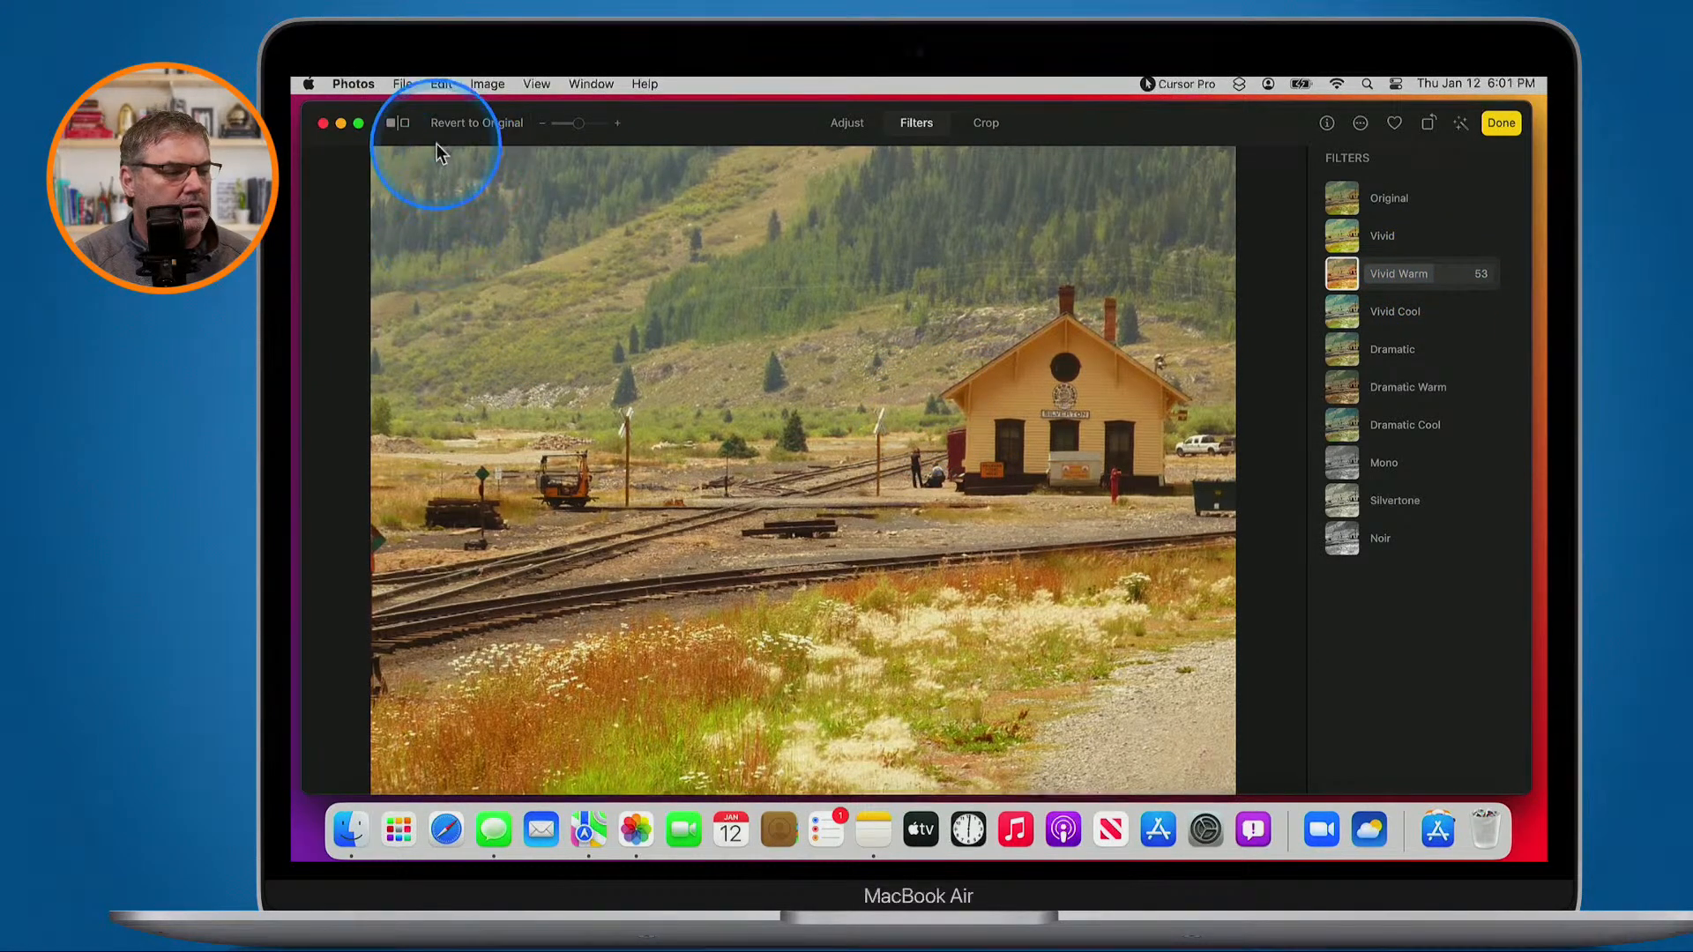
left_click(402, 124)
left_click(398, 128)
left_click_drag(399, 128, 399, 128)
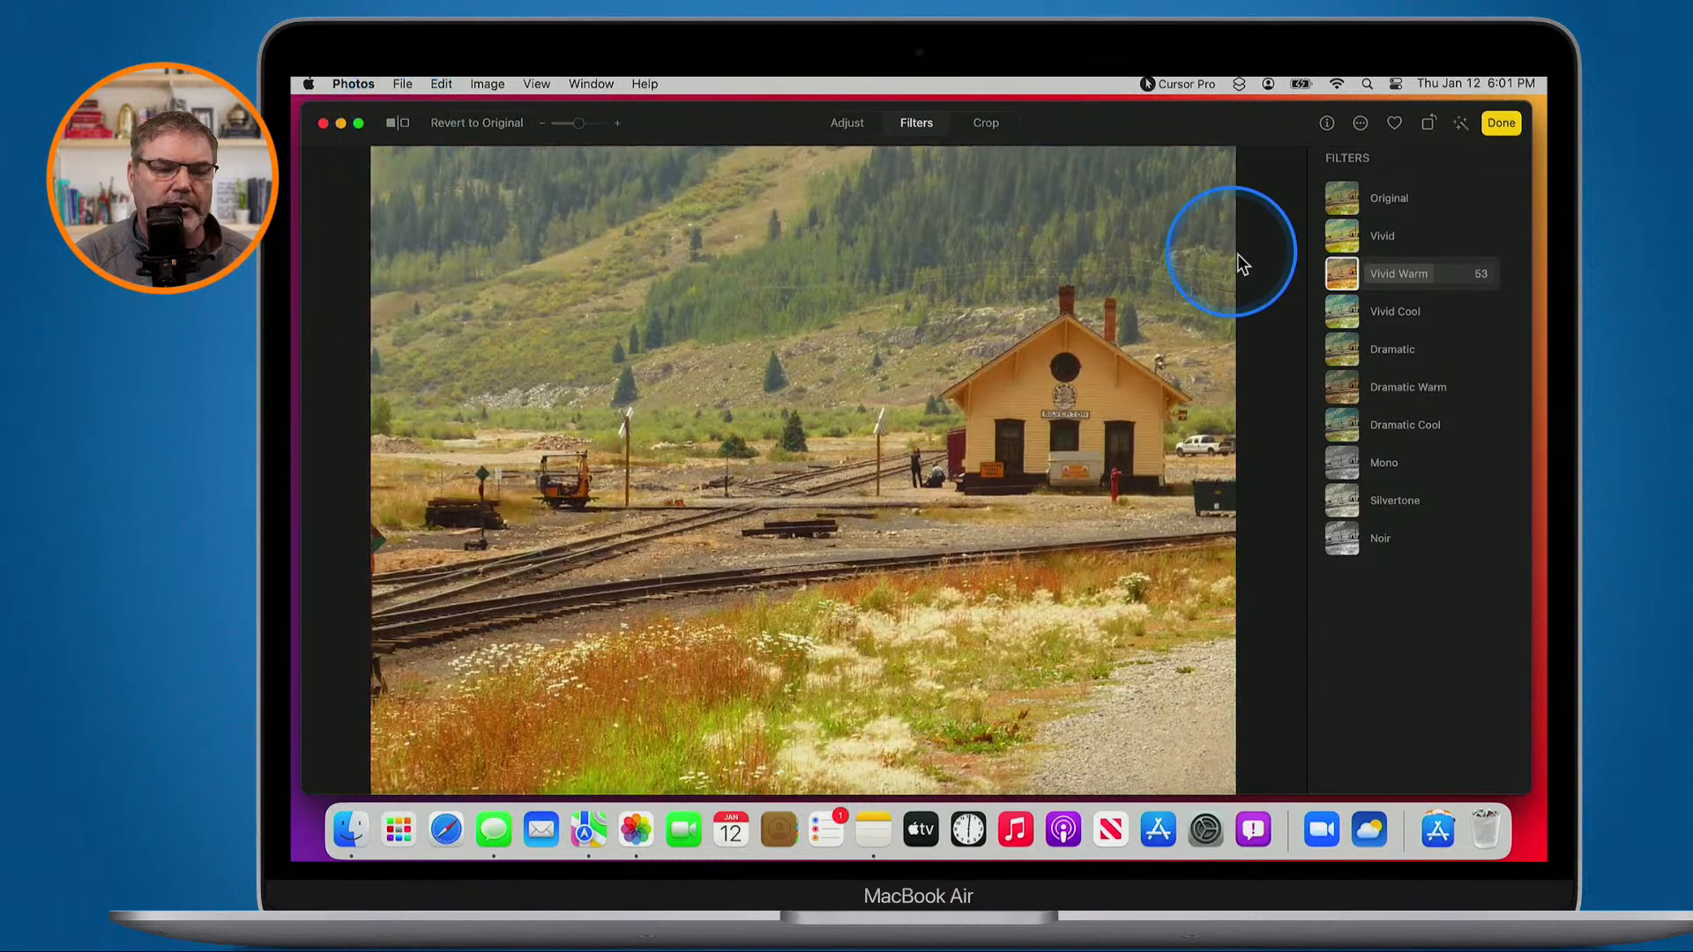
Remove the Vivid Warm filter by restoring the original look, and apply the Vivid filter at an intensity of 42
left_click(1341, 201)
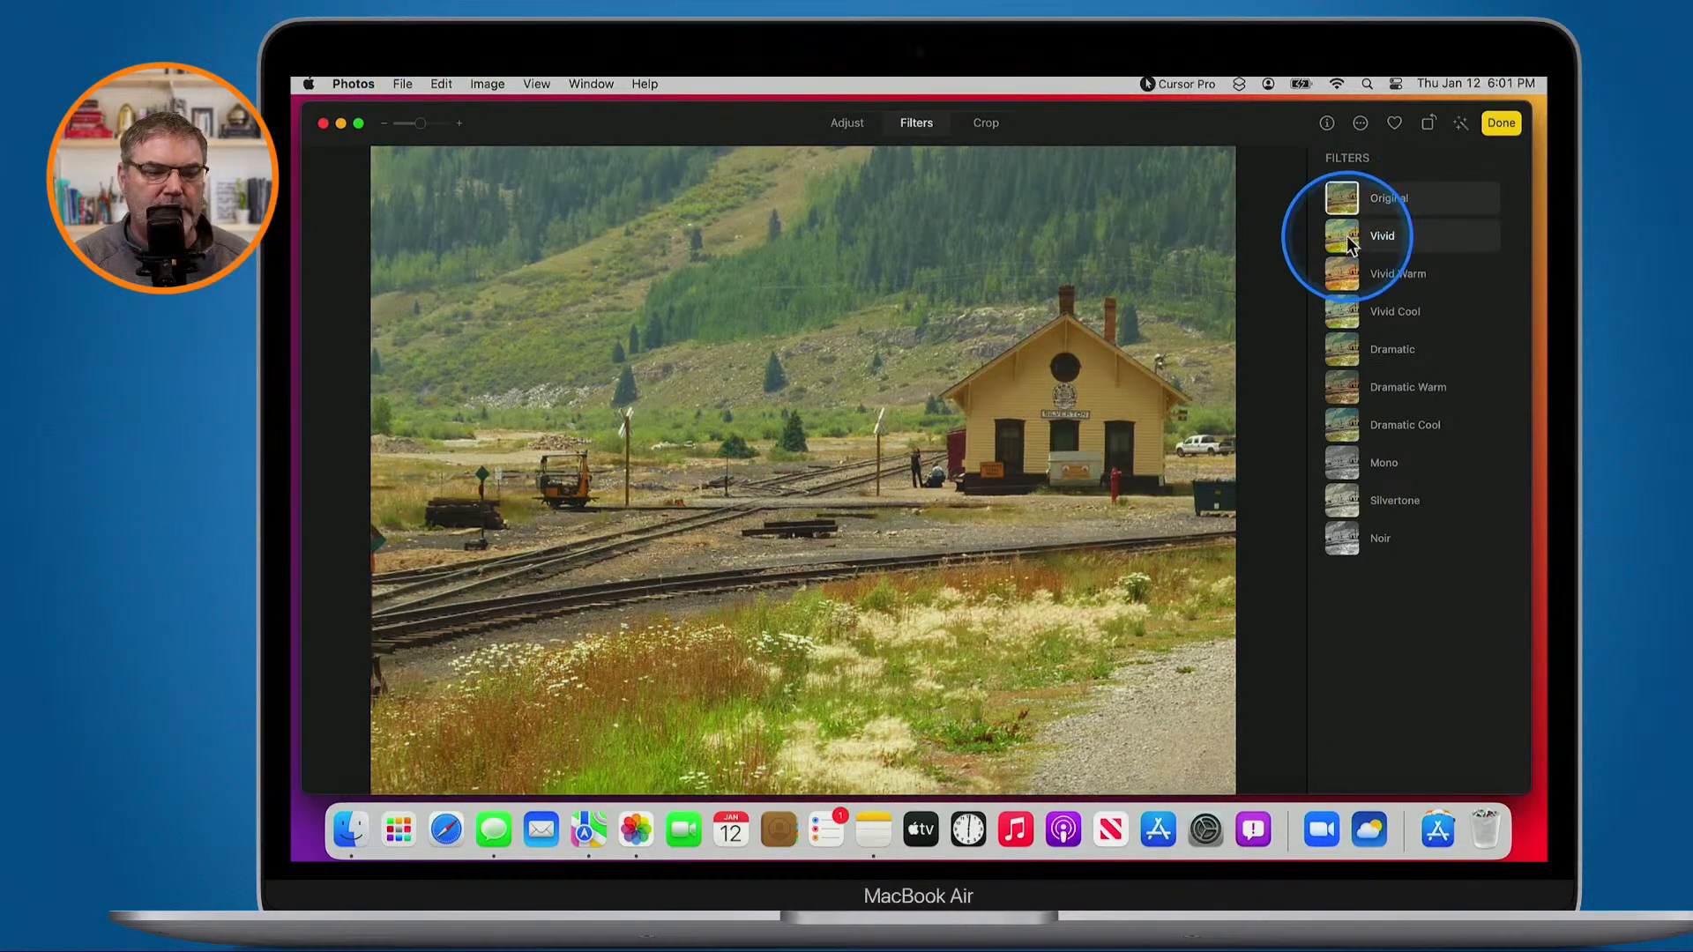
left_click(1341, 235)
left_click_drag(1481, 240, 1418, 240)
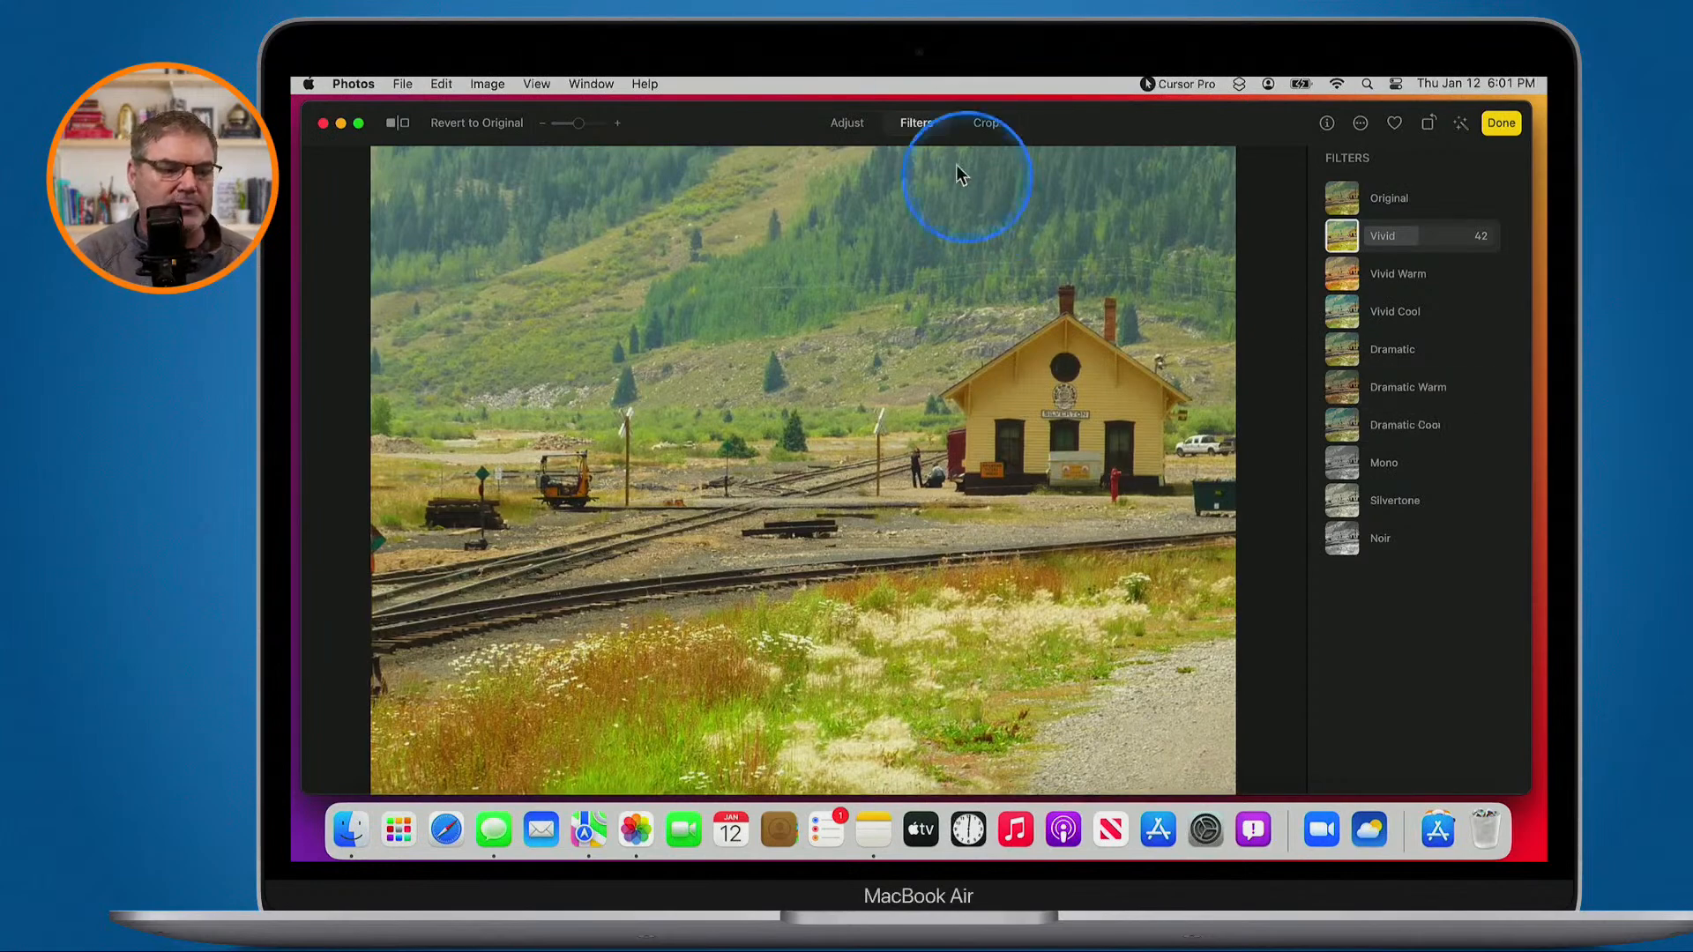
left_click(861, 122)
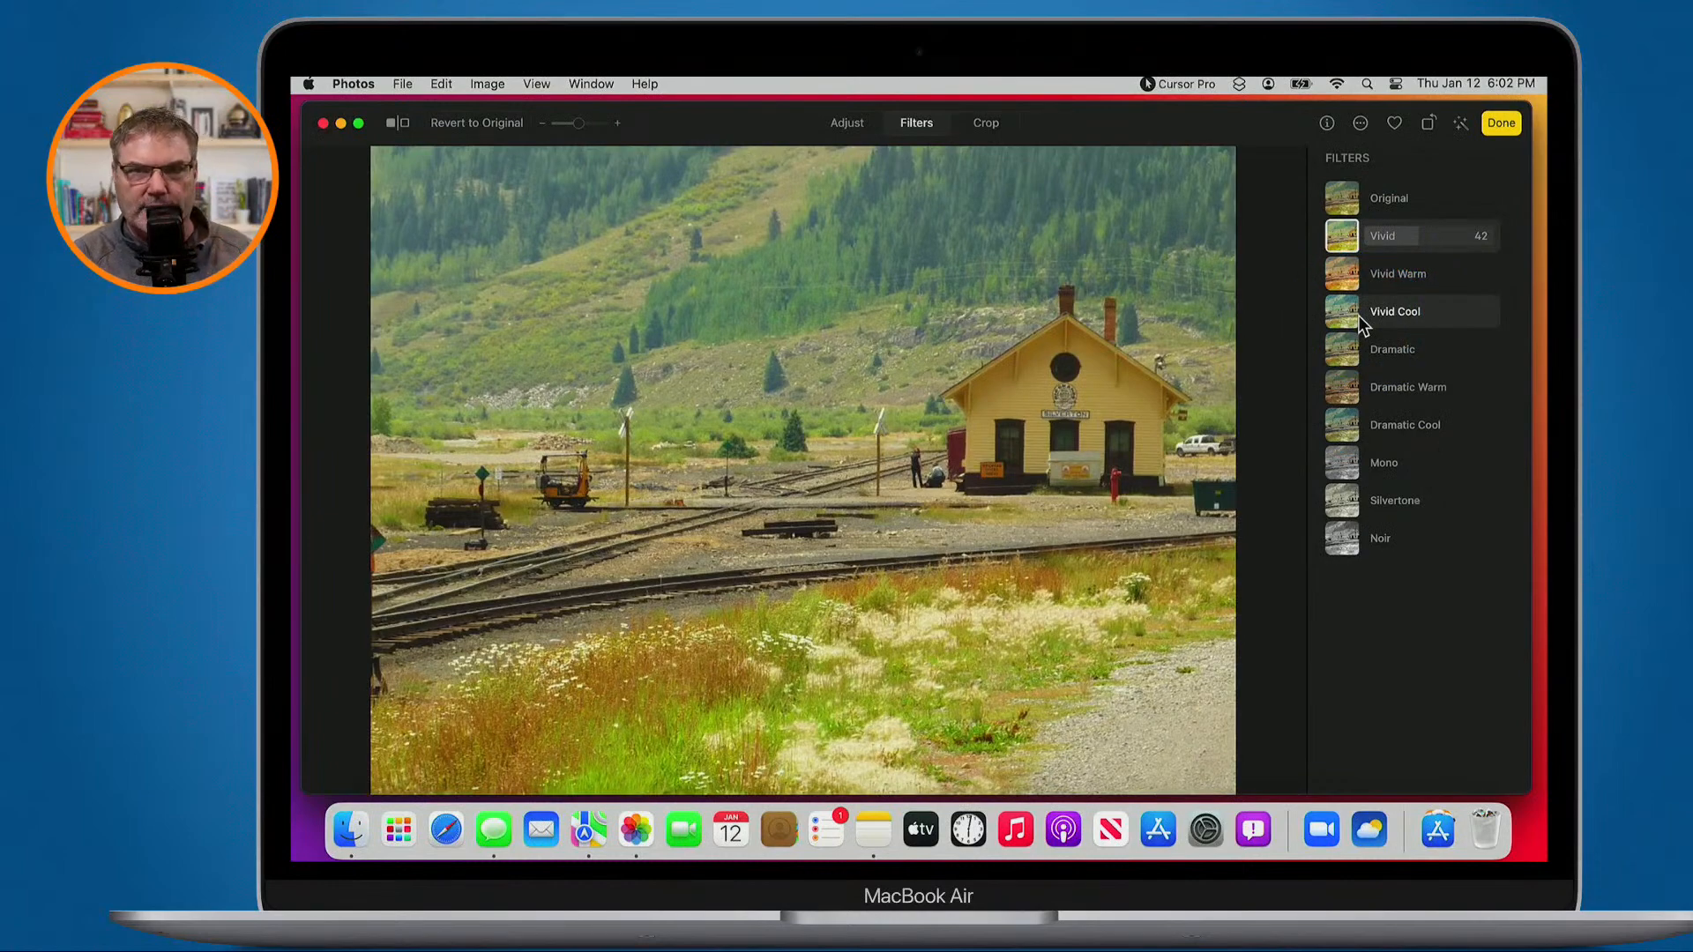
left_click(1407, 310)
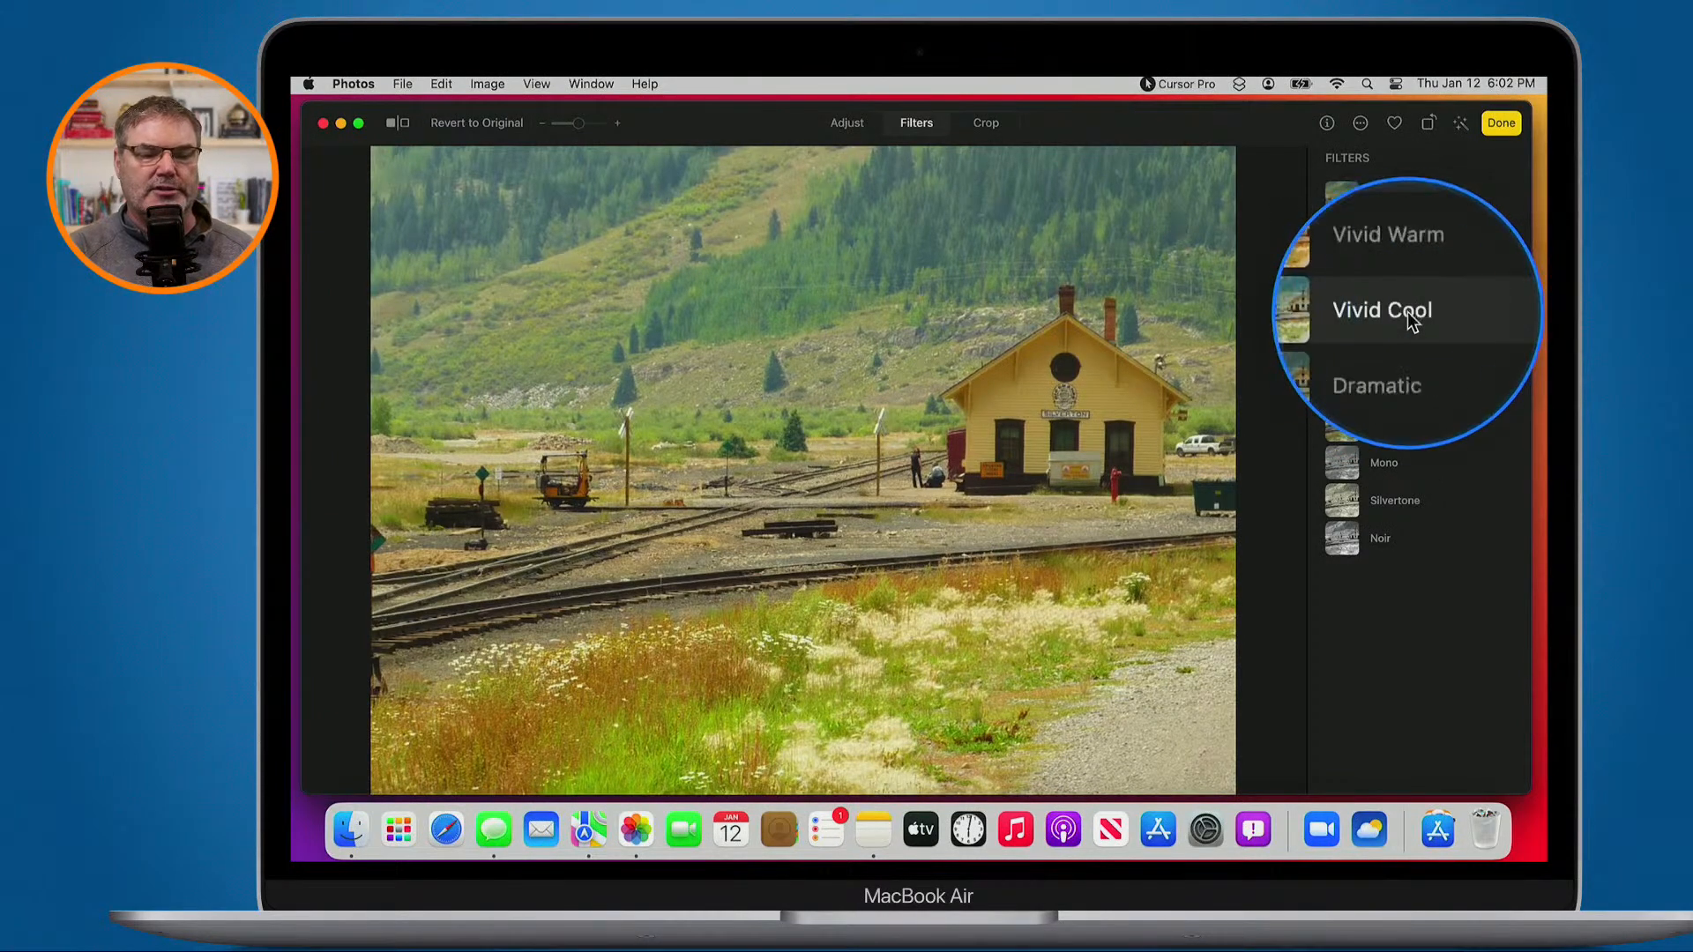
Apply the Vivid Cool filter to the depot photo at an intensity of 33 and finish editing
mouse_move(1410, 314)
left_mouse_down()
mouse_move(1436, 310)
mouse_move(1409, 316)
left_mouse_up()
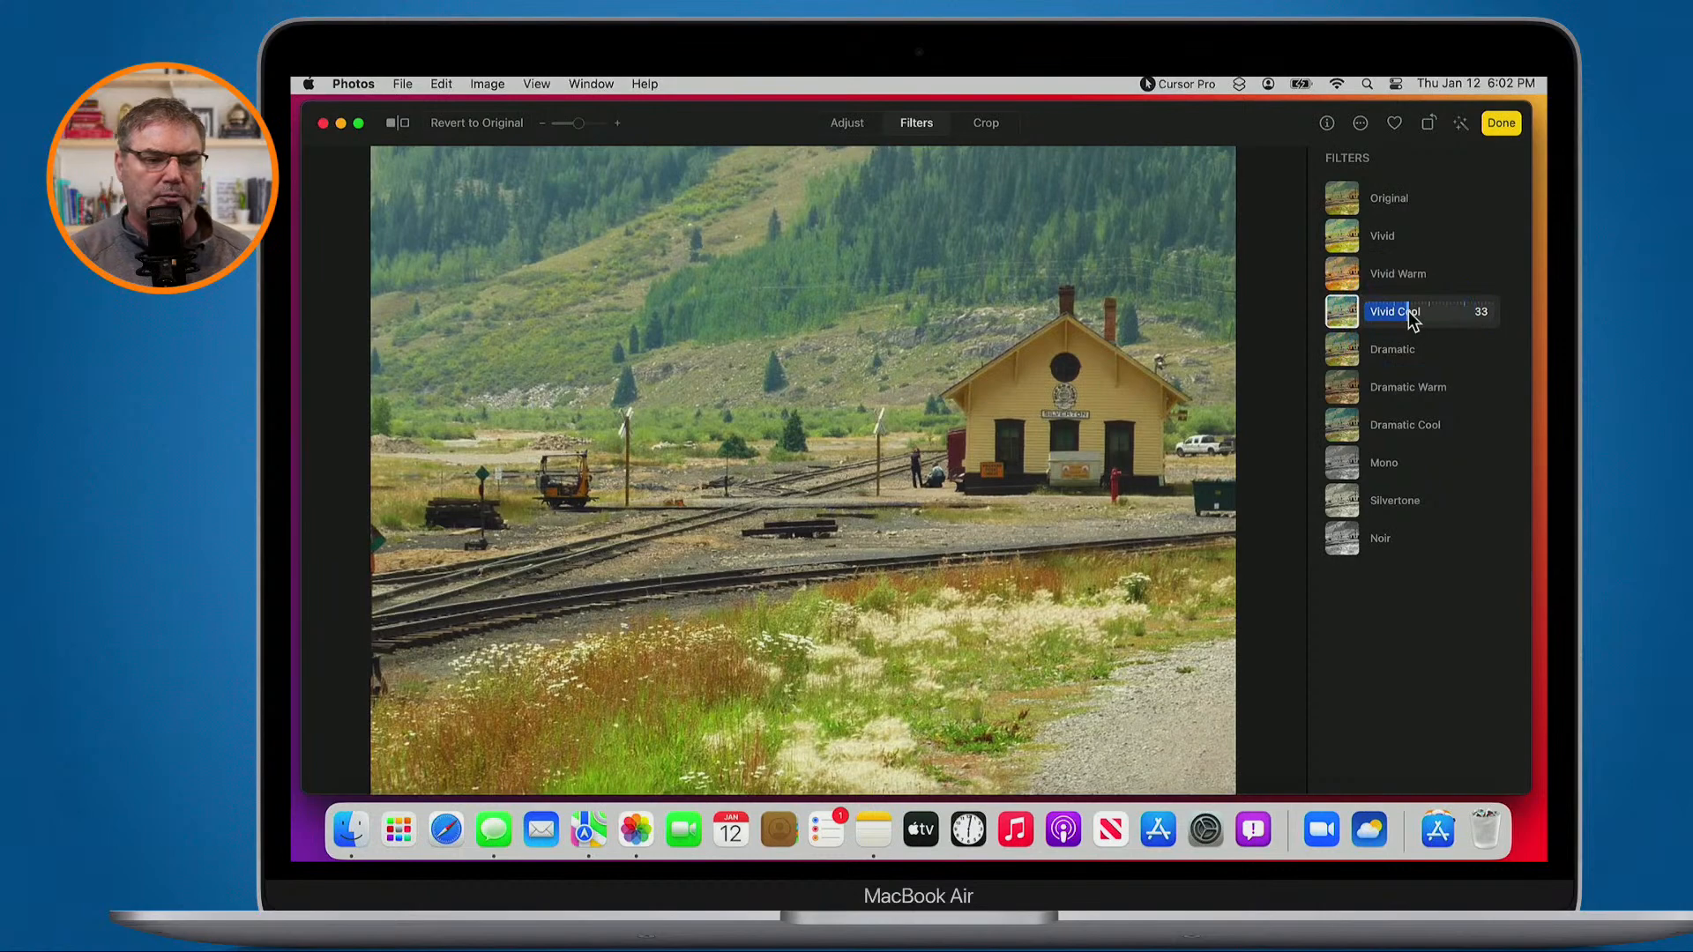
left_click(1499, 126)
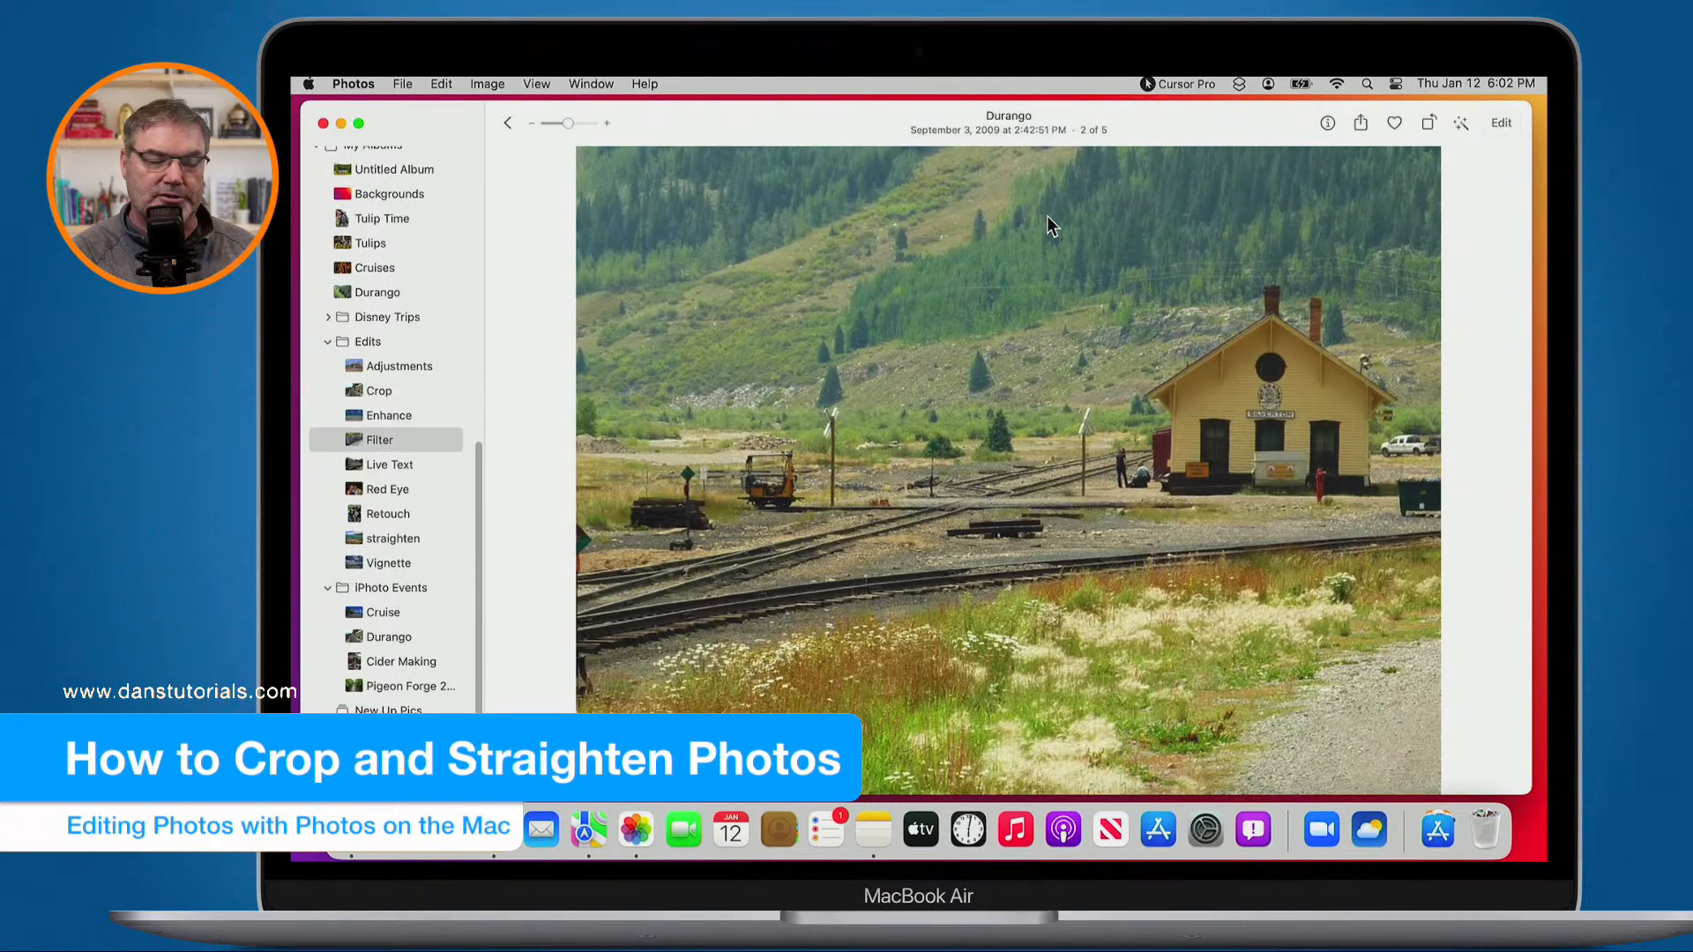
left_click(1501, 122)
left_click(1501, 123)
left_click(1501, 123)
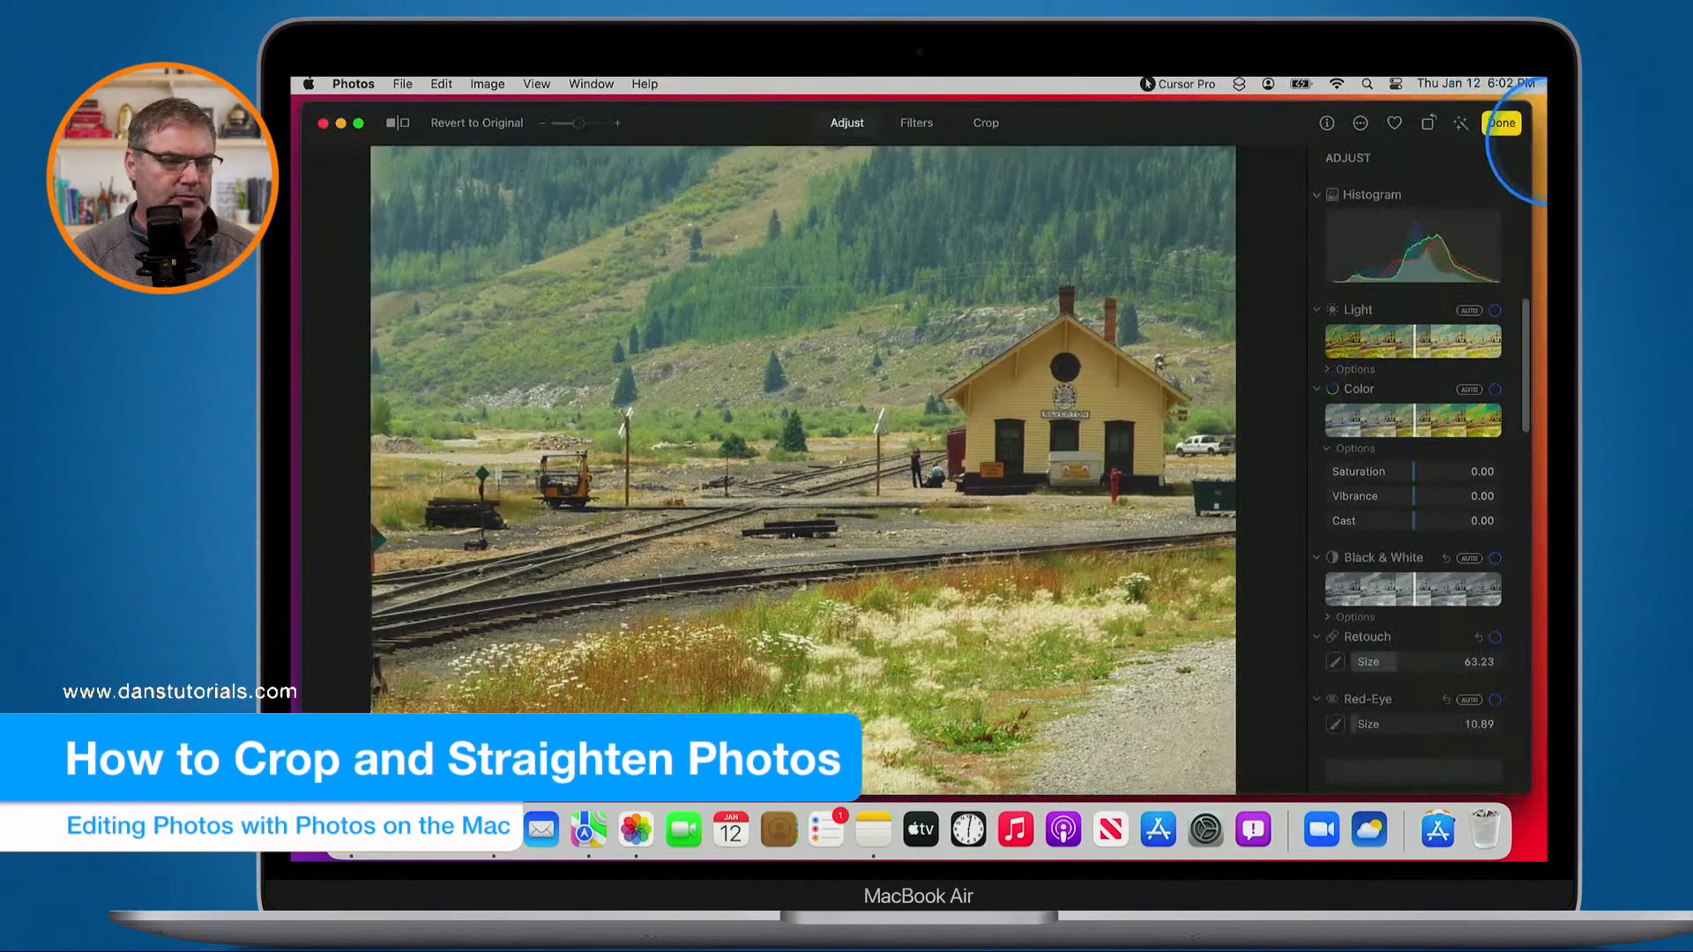
left_click(1501, 122)
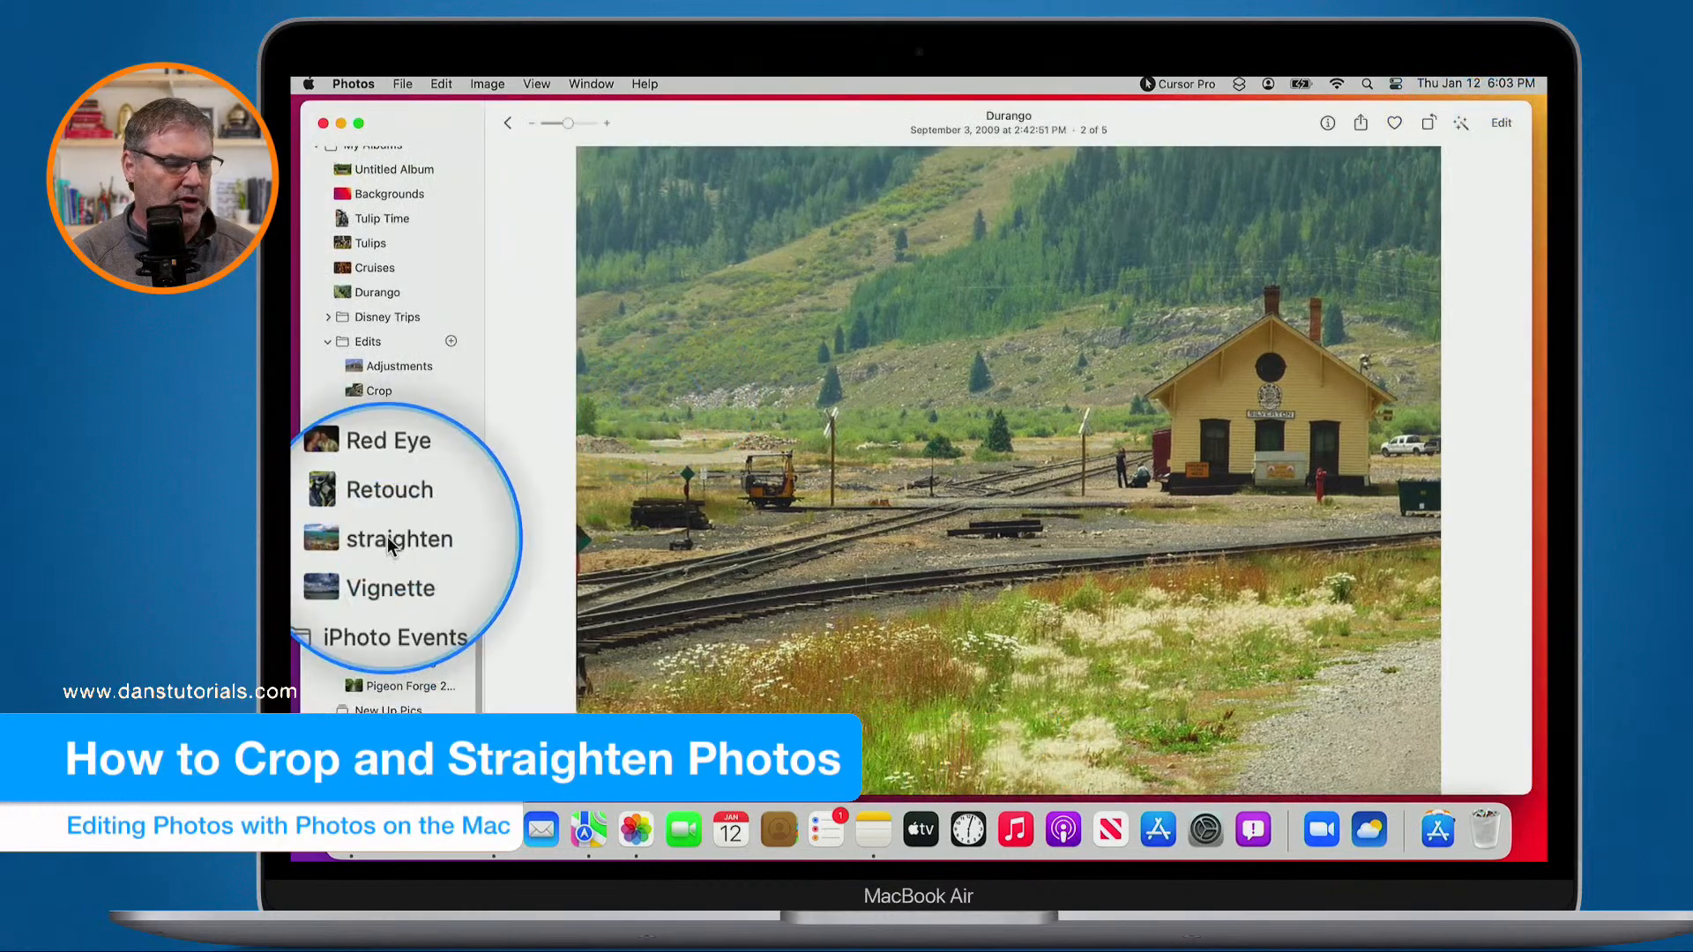
Open the turquoise sea photo with the rocky shore from the straighten album and enter its crop settings
left_click(388, 539)
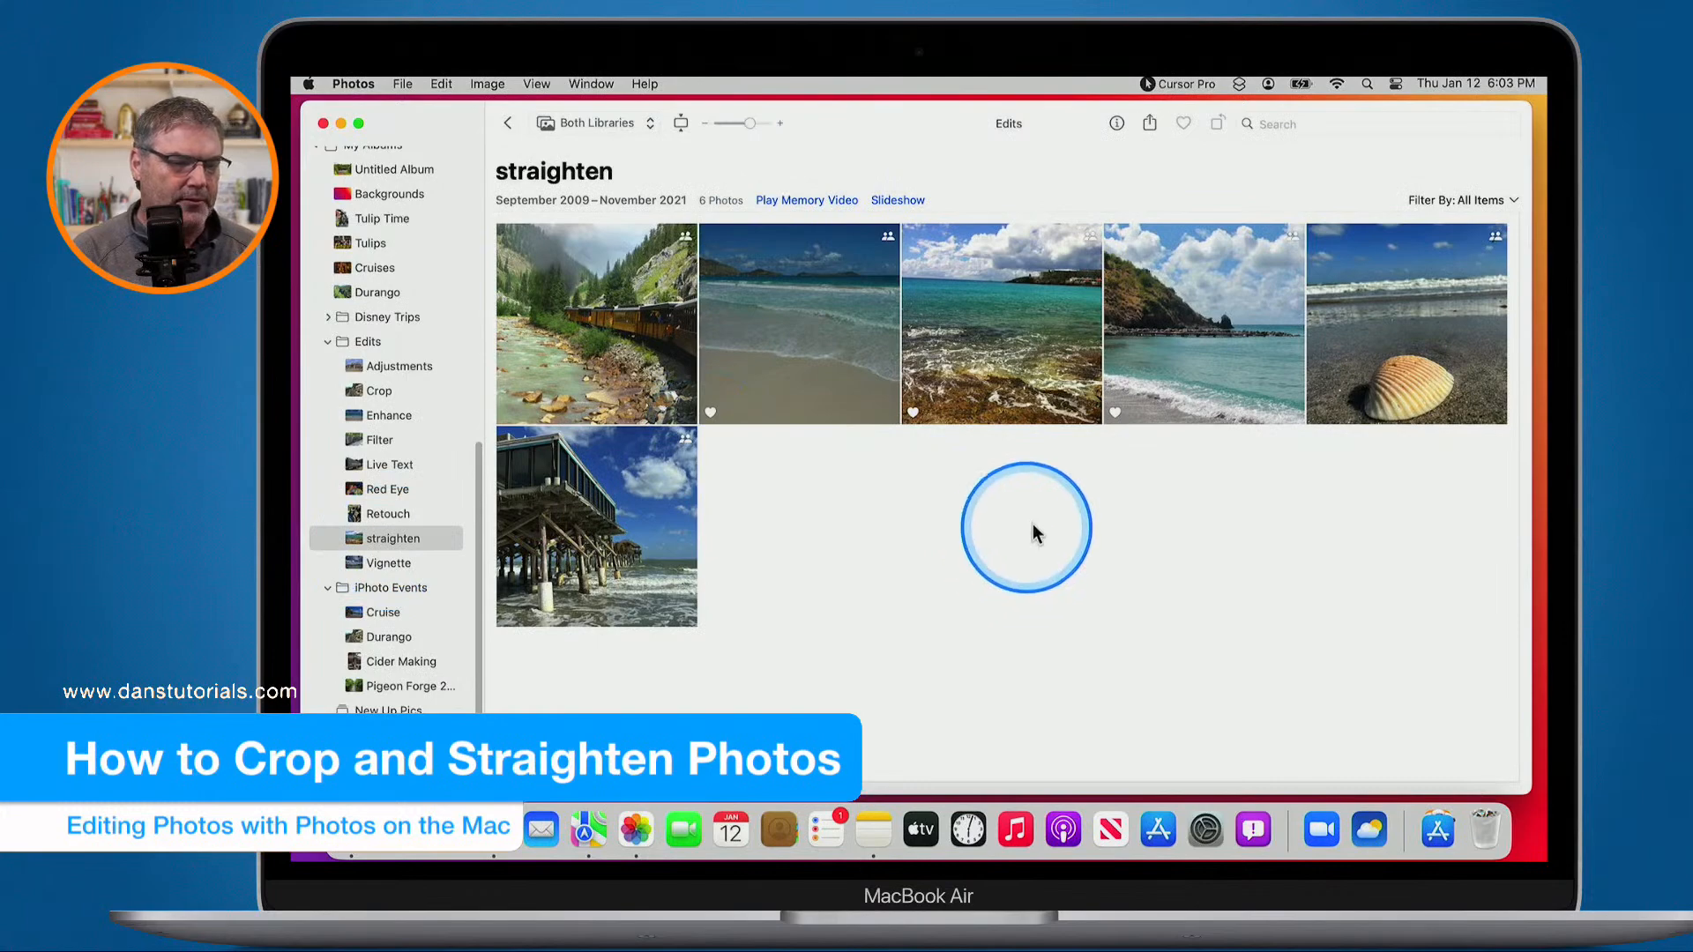
double_click(1011, 375)
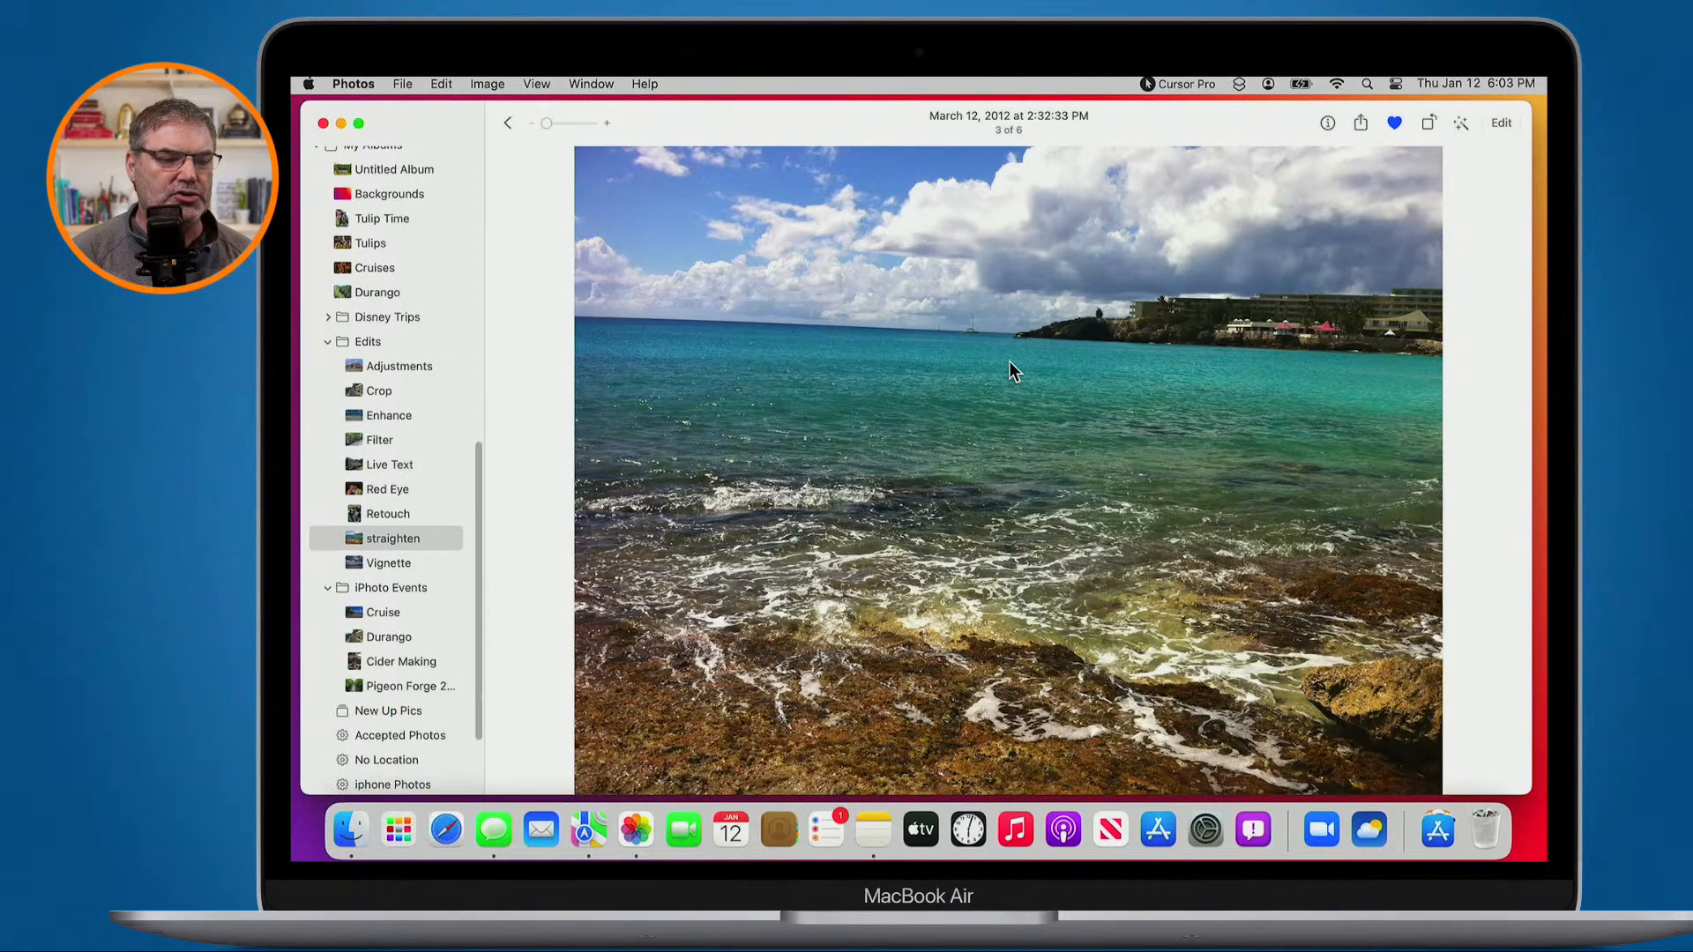
left_click(1500, 123)
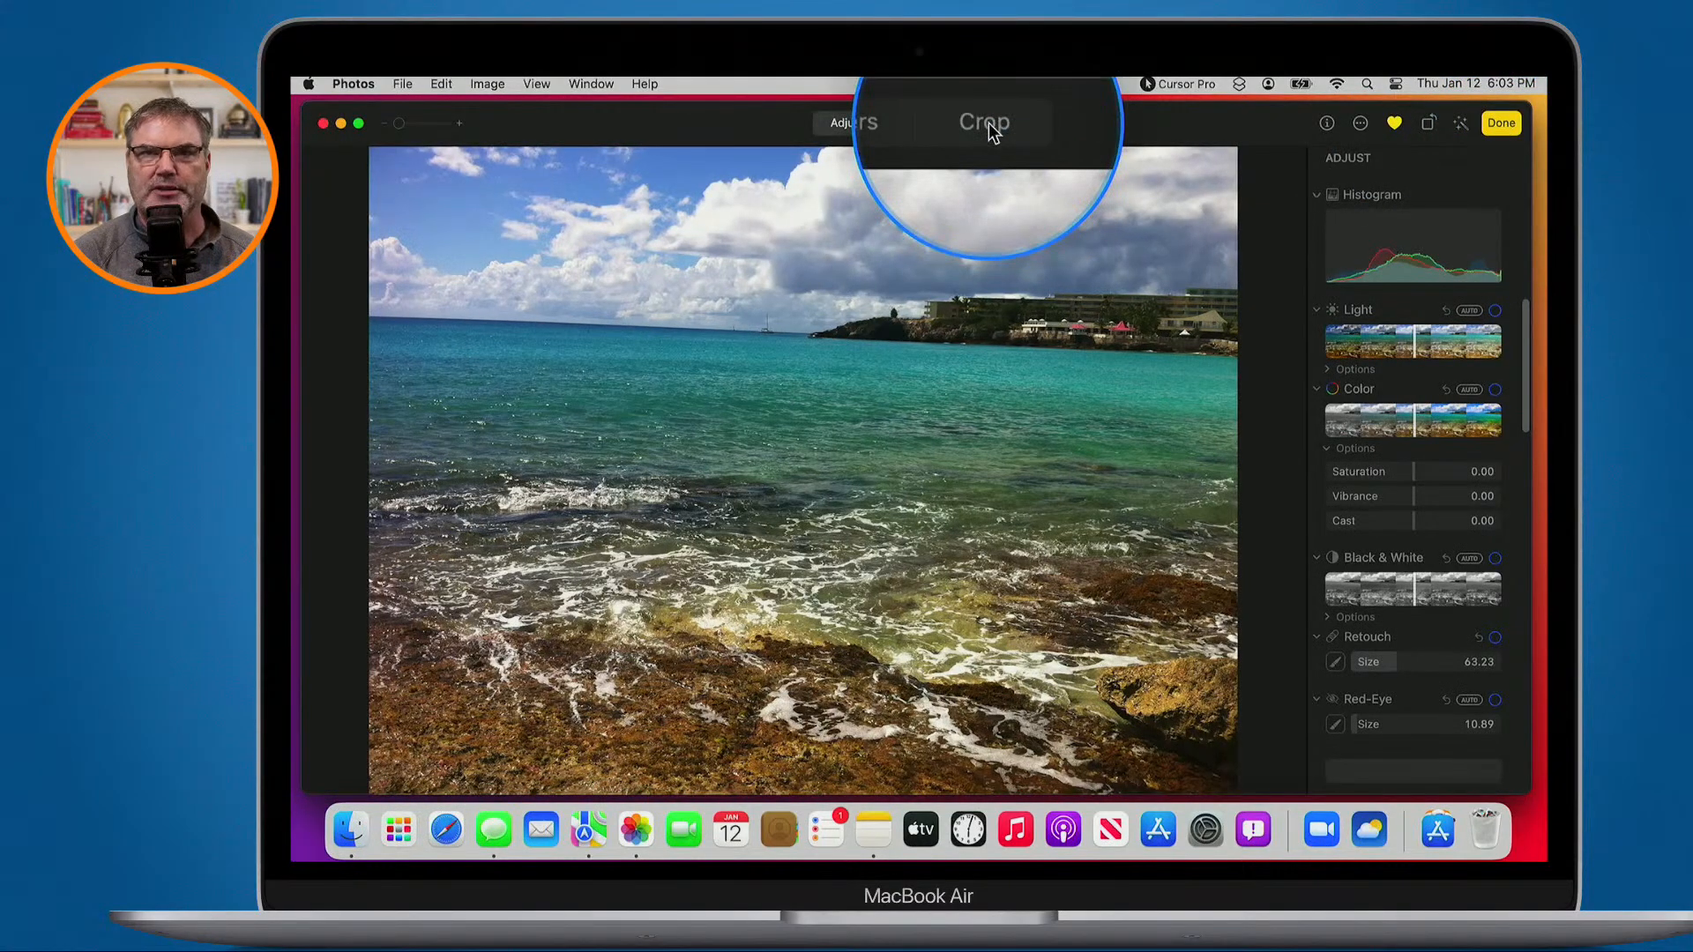
left_click(989, 123)
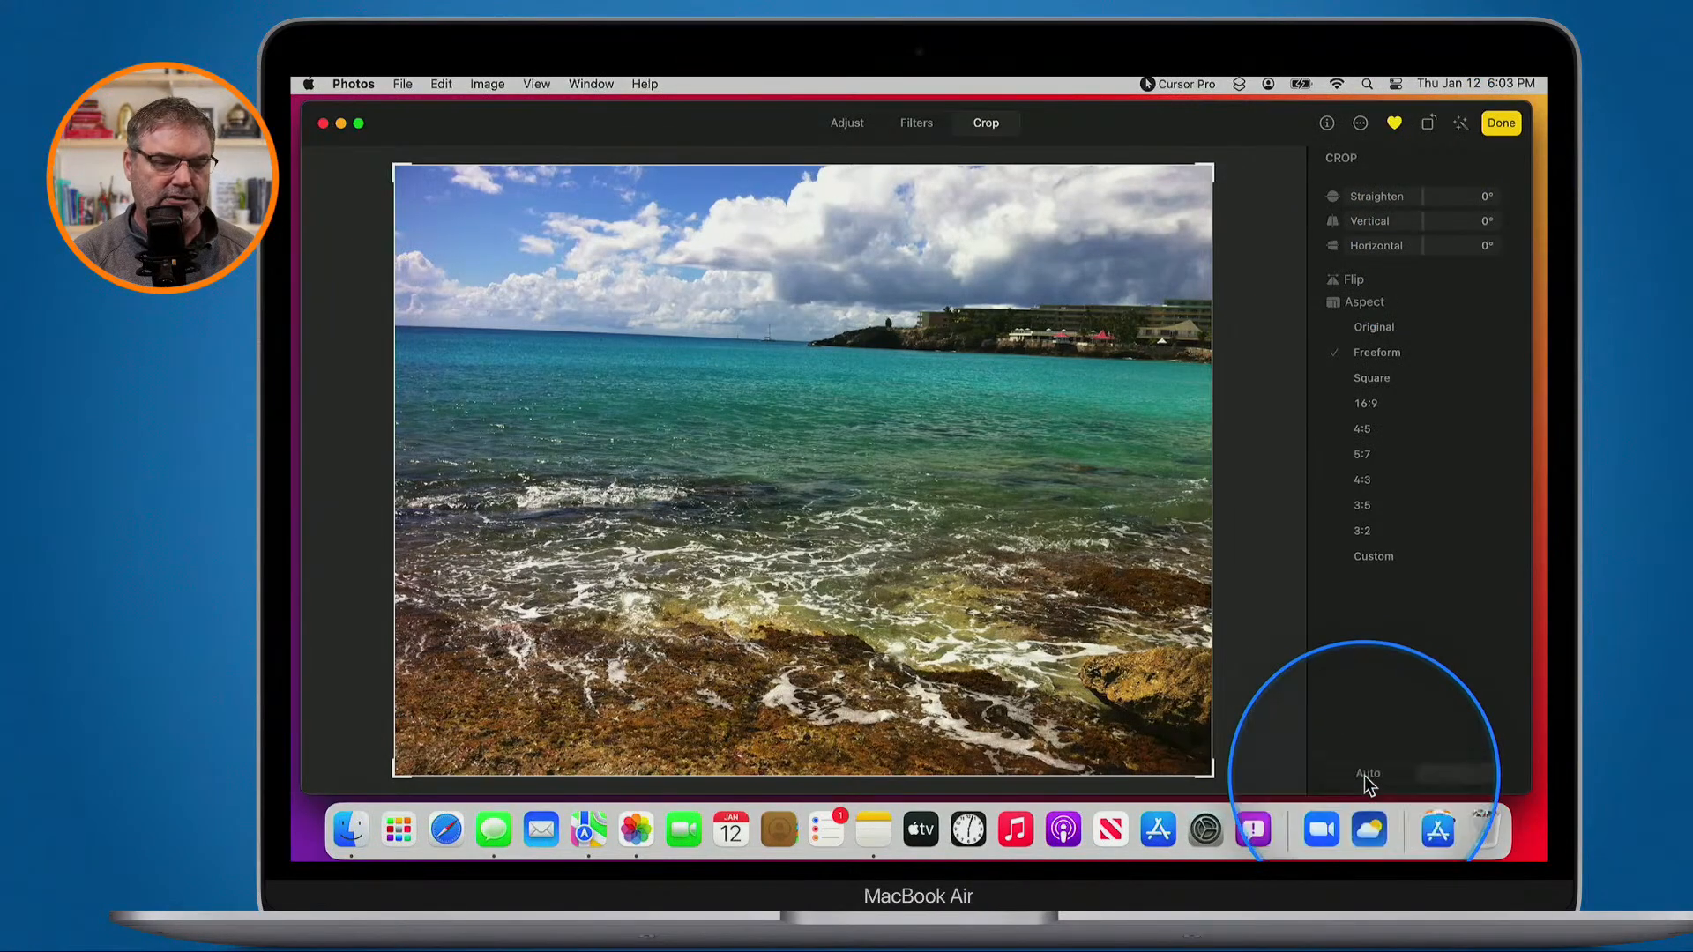
Try a straighten angle of -3° on the sea photo and check the horizon
mouse_move(1423, 197)
left_mouse_down()
mouse_move(1400, 200)
mouse_move(1422, 210)
left_mouse_up()
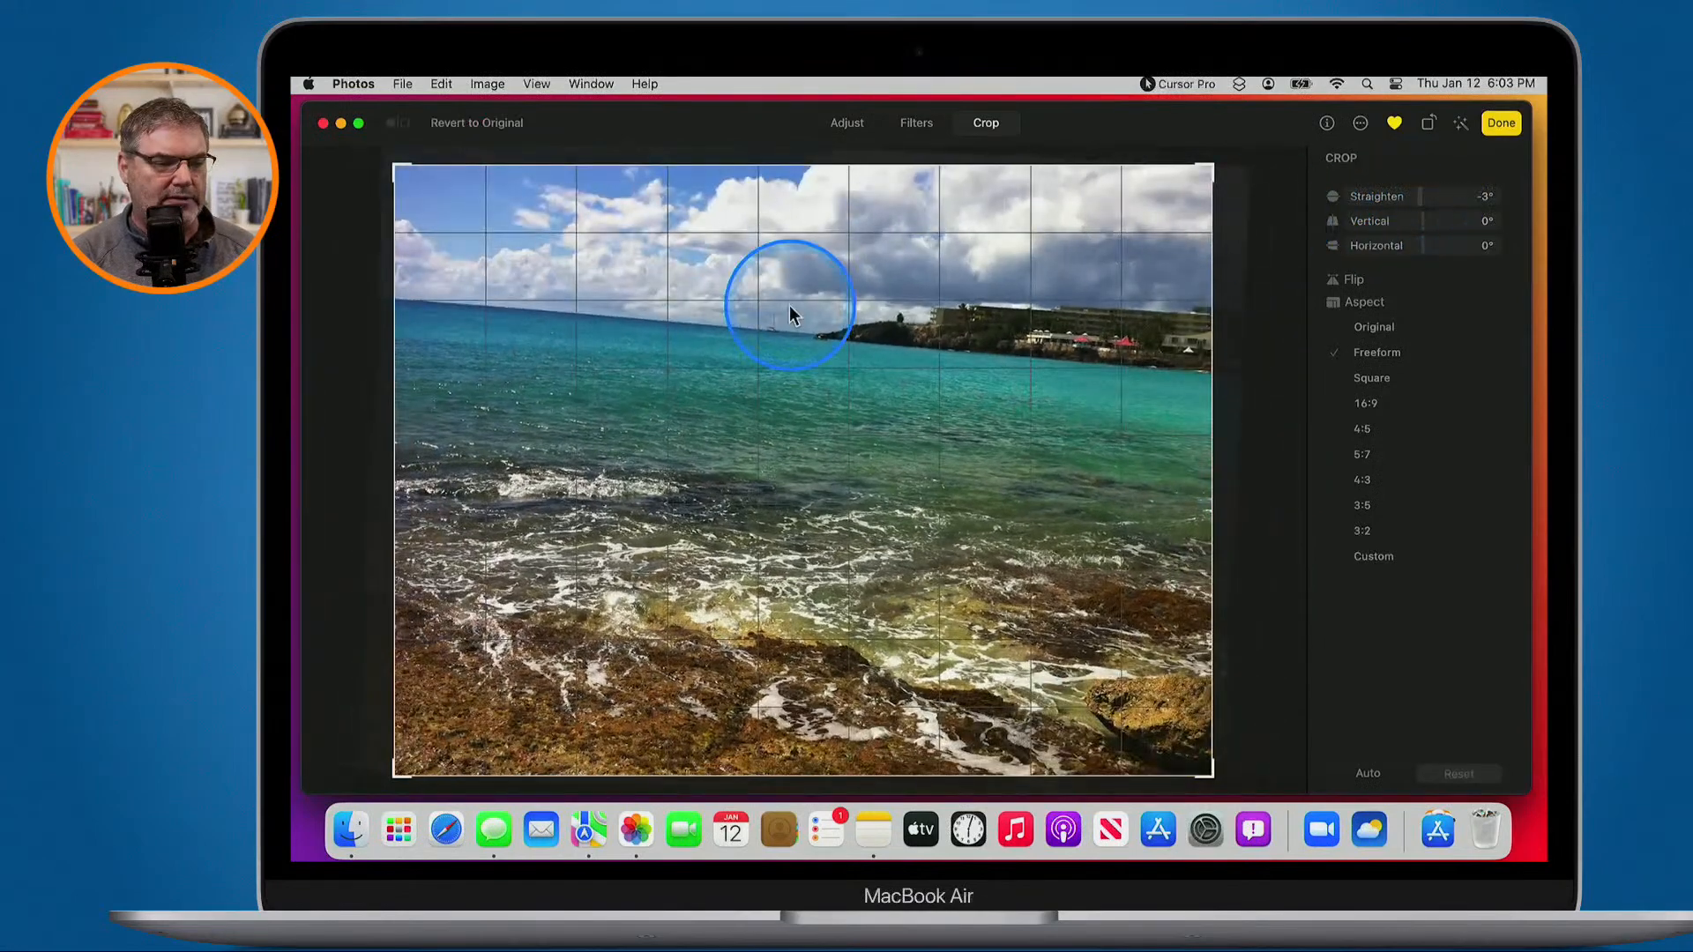
key("ctrl+alt+m")
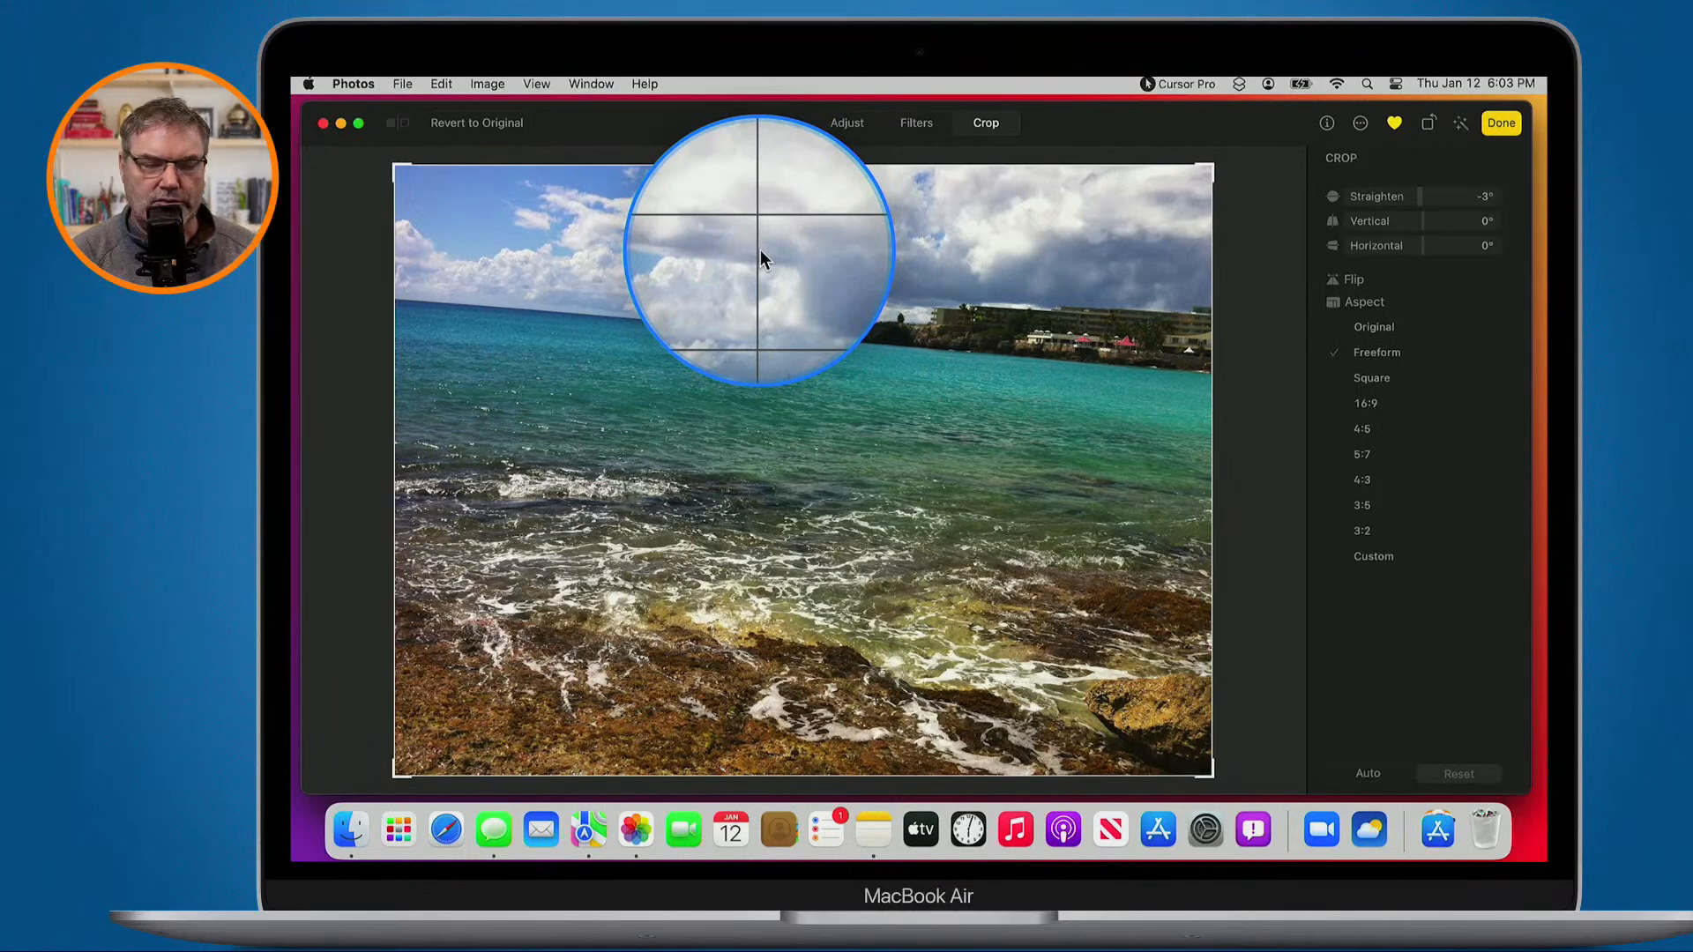
key("ctrl+alt+m")
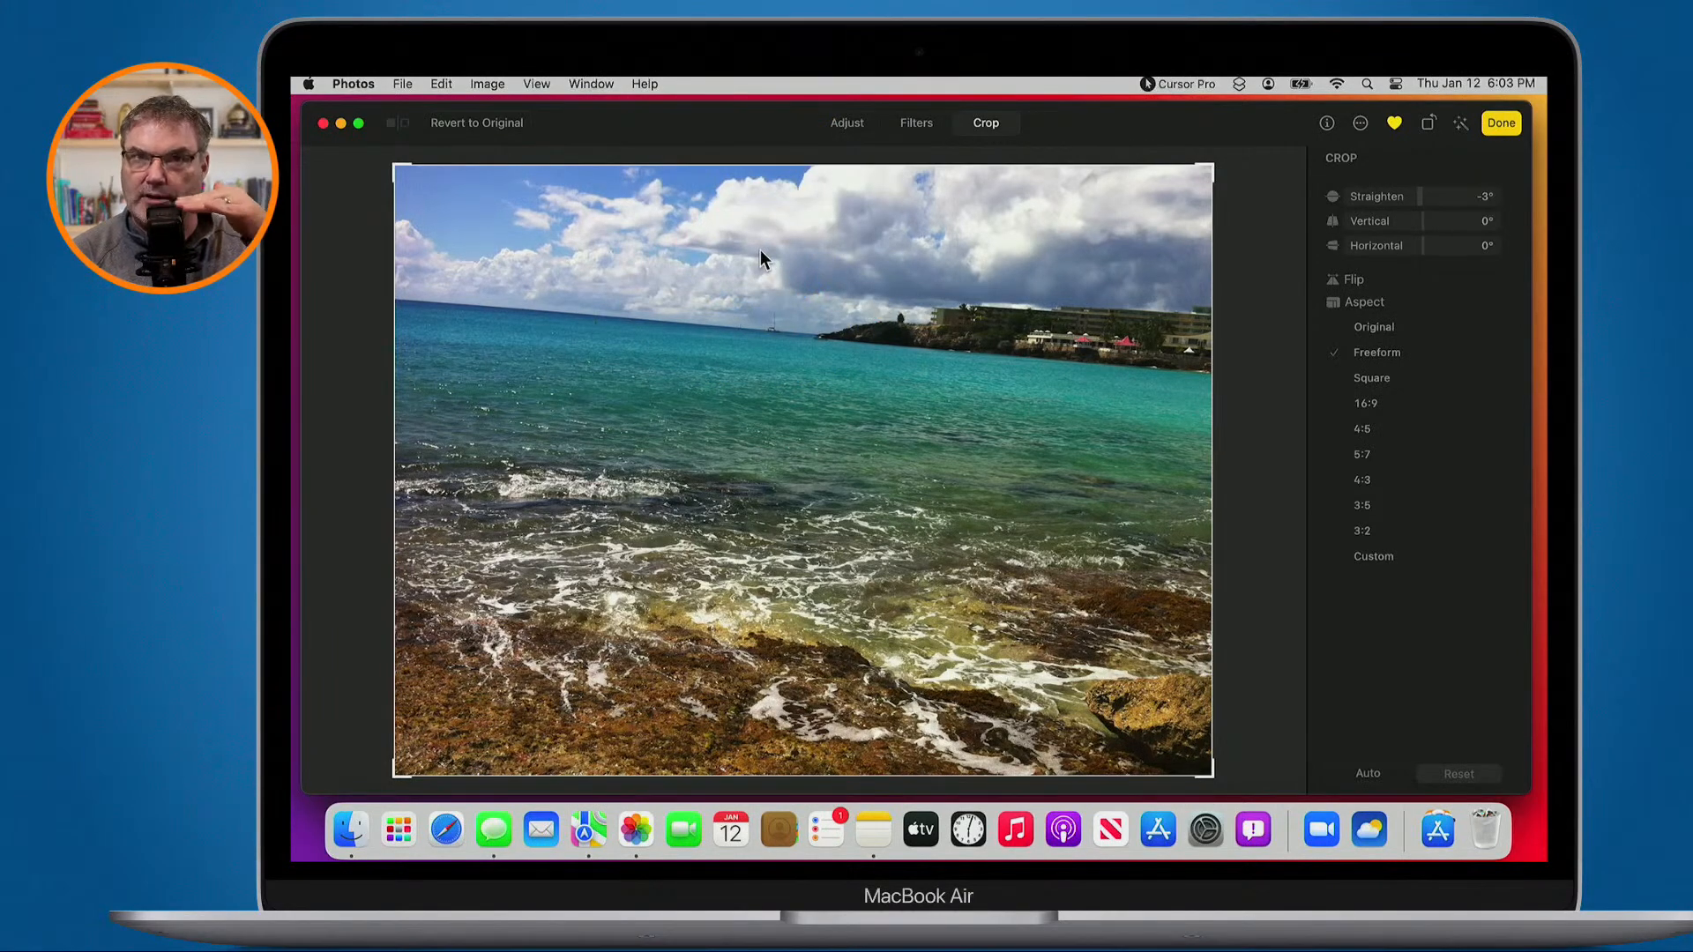
Level the sea photo's horizon with a straighten angle of 2° and save the edit
left_click_drag(1420, 194, 1428, 195)
key("ctrl+alt+m")
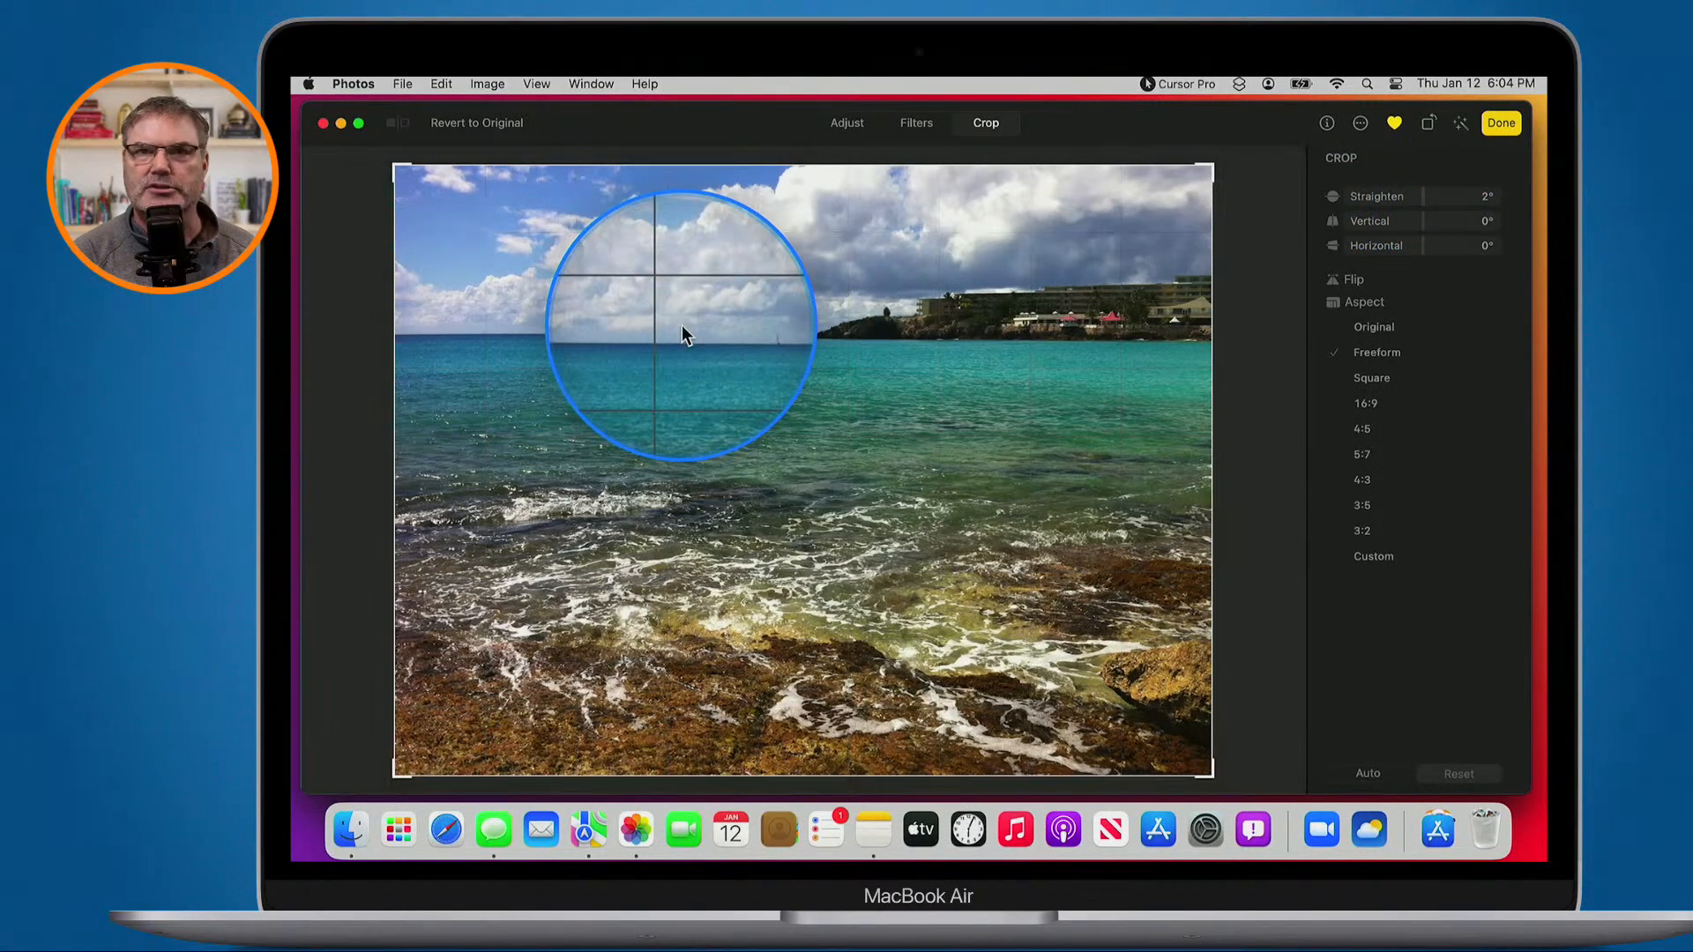
key("ctrl+alt+m")
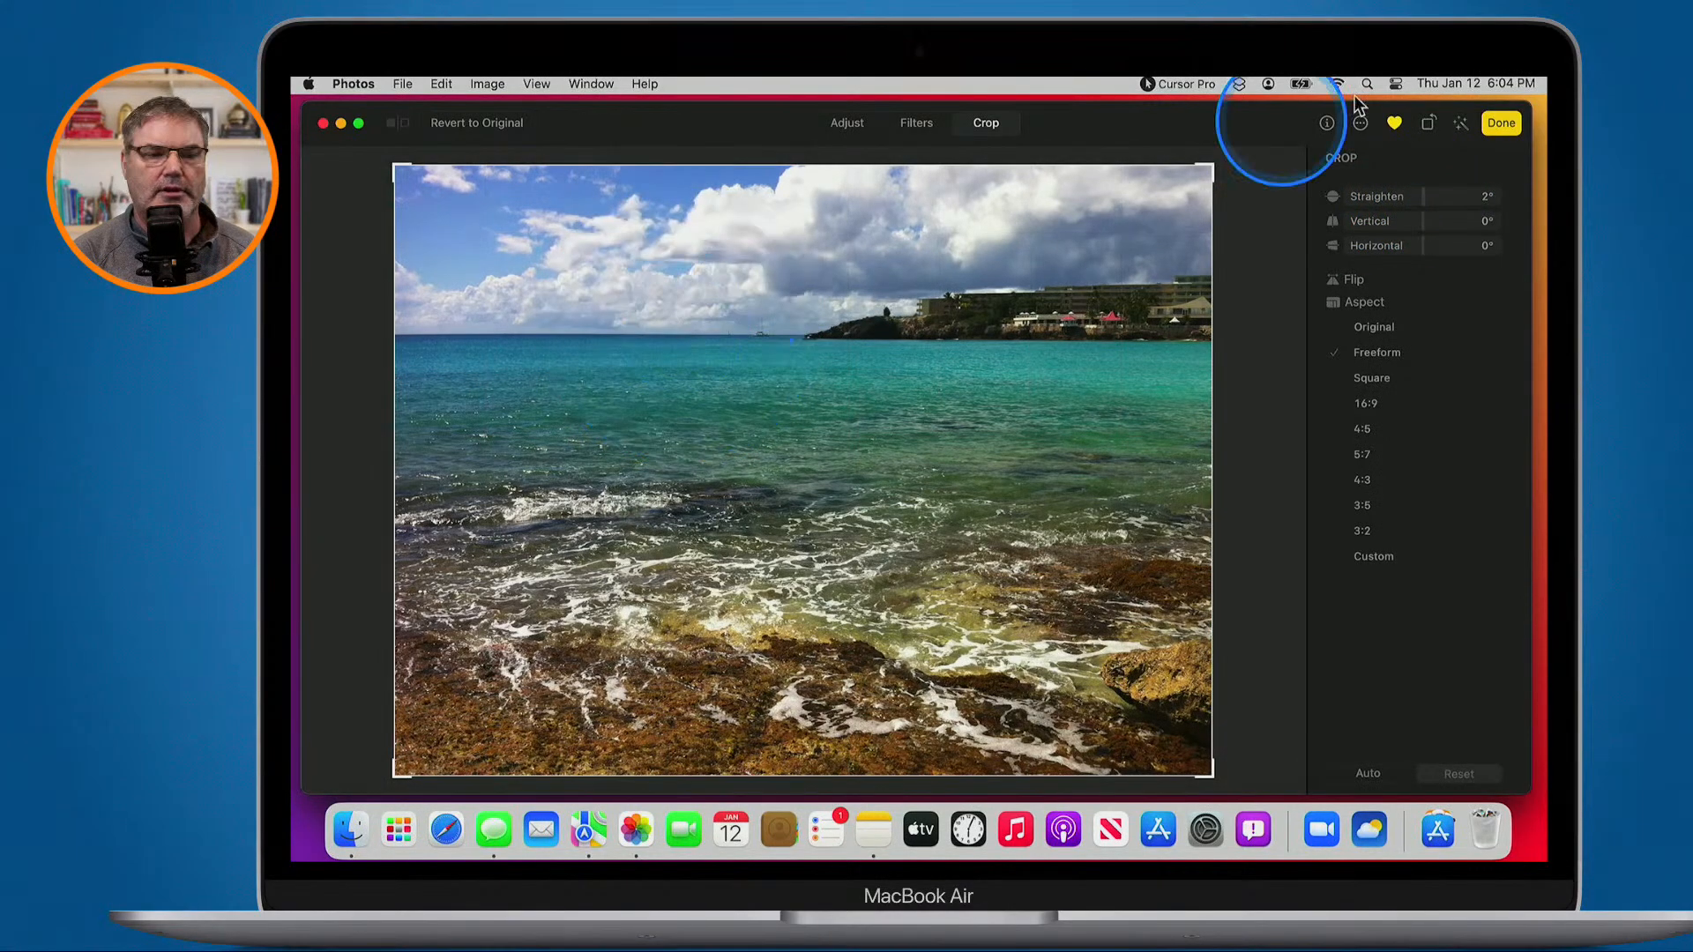
left_click(1501, 123)
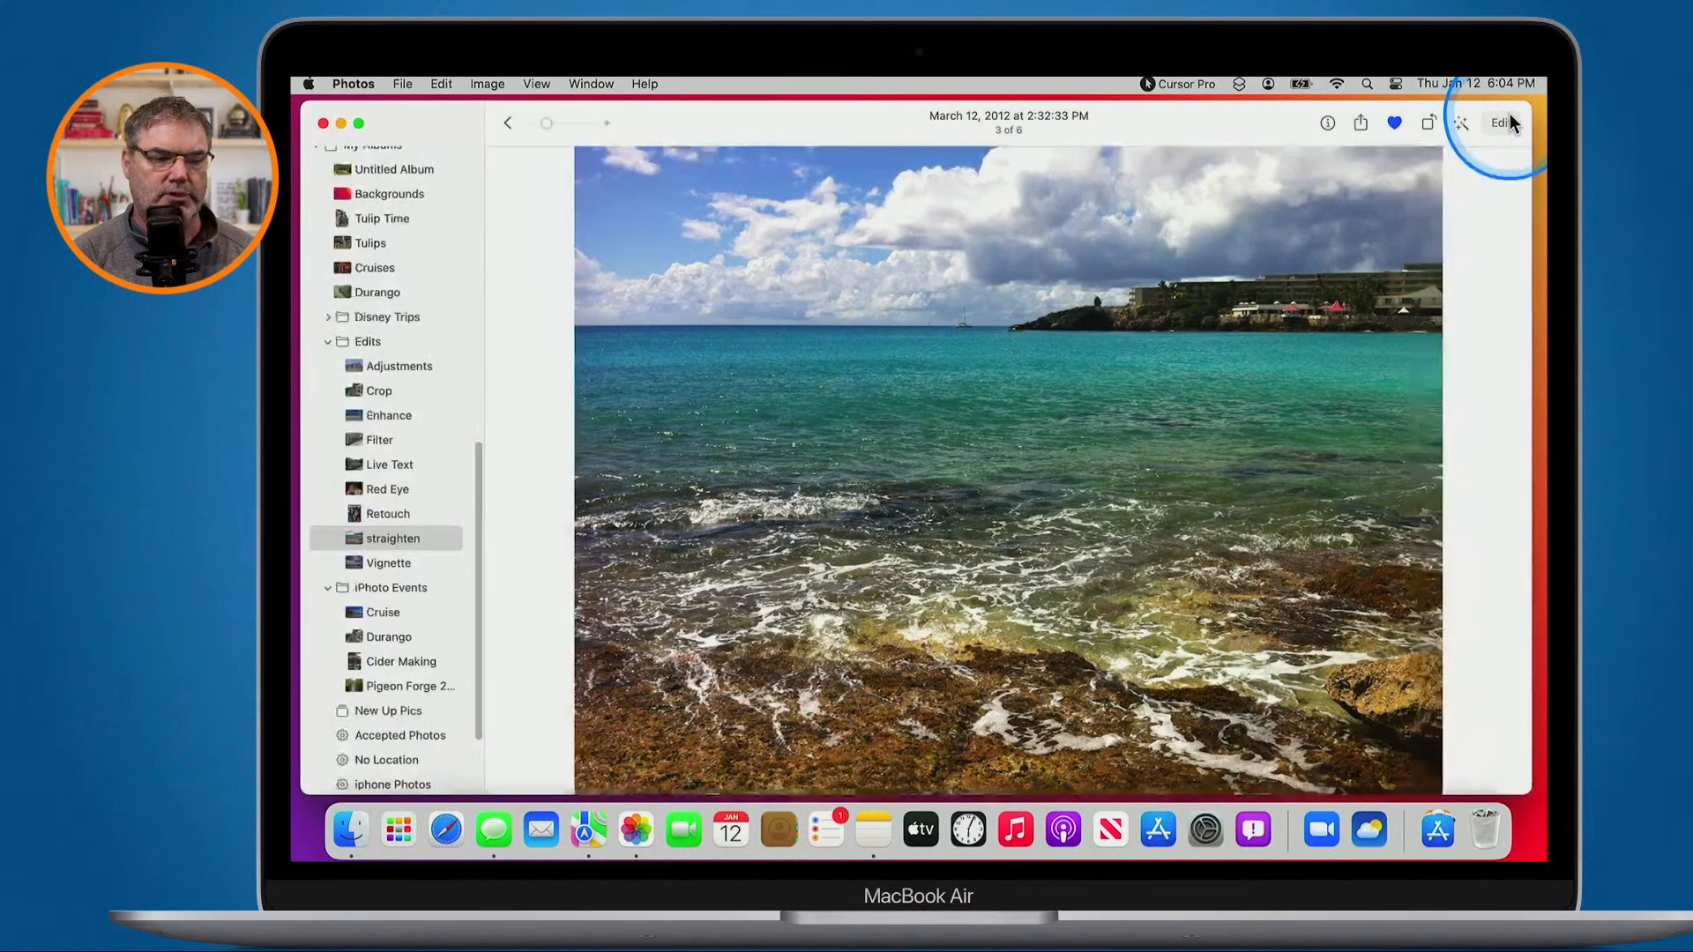
Straighten the Saint Martin beach photo by 1°, save the edit, and auto-enhance the photo
key("Left")
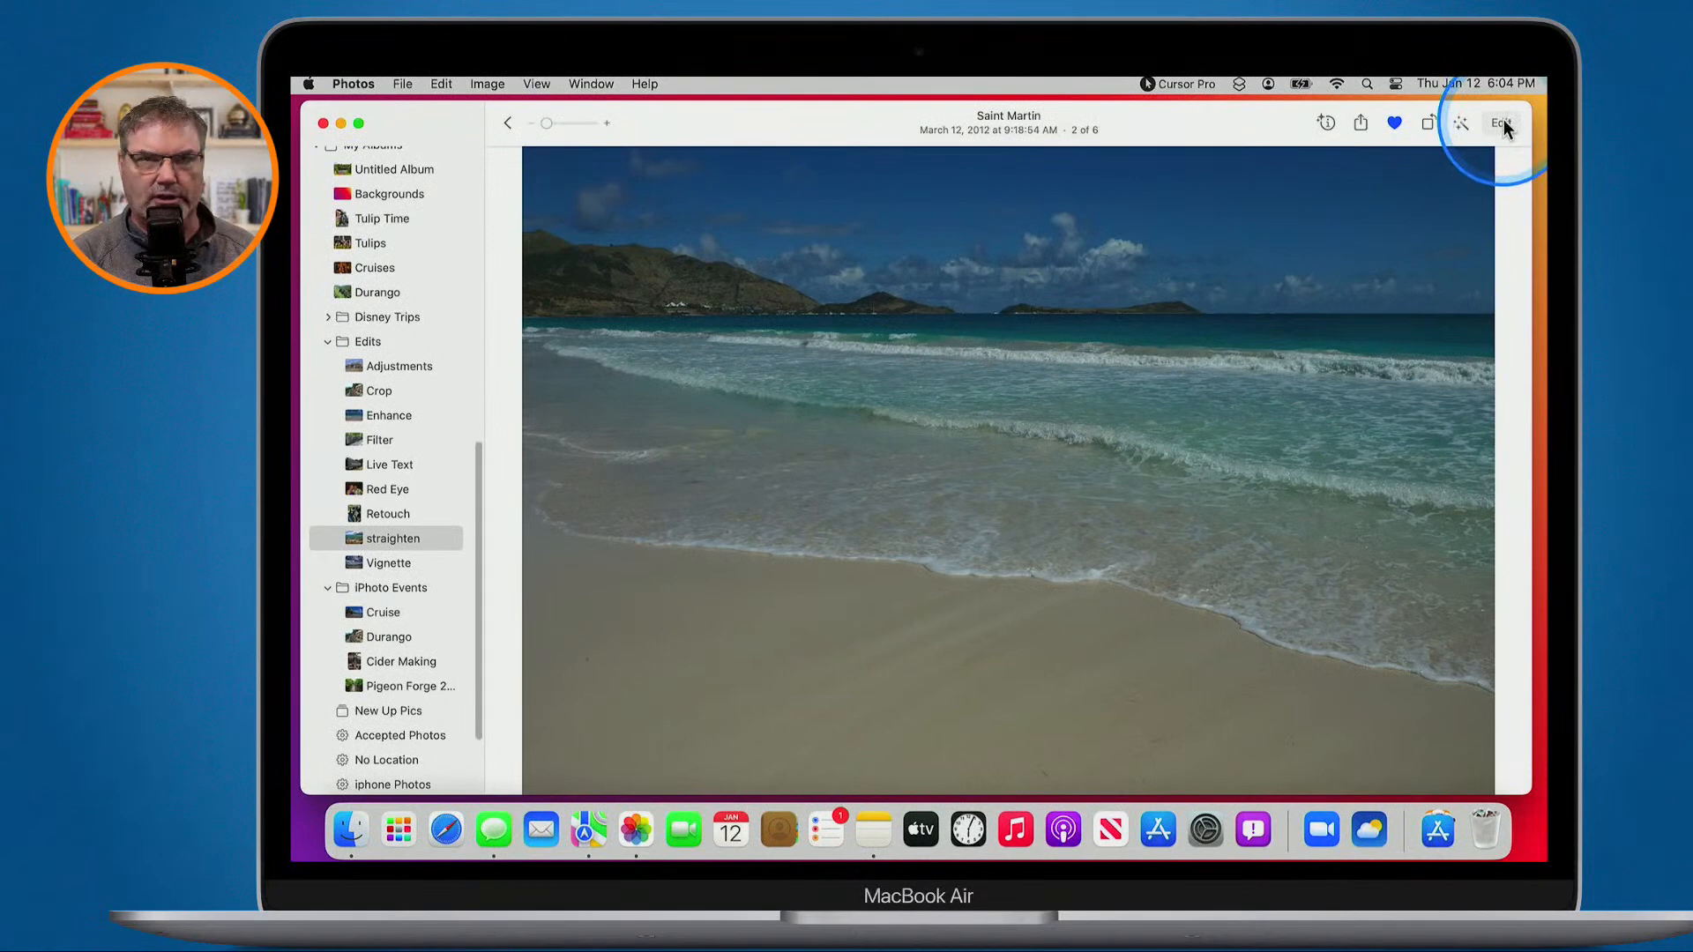
left_click(1502, 124)
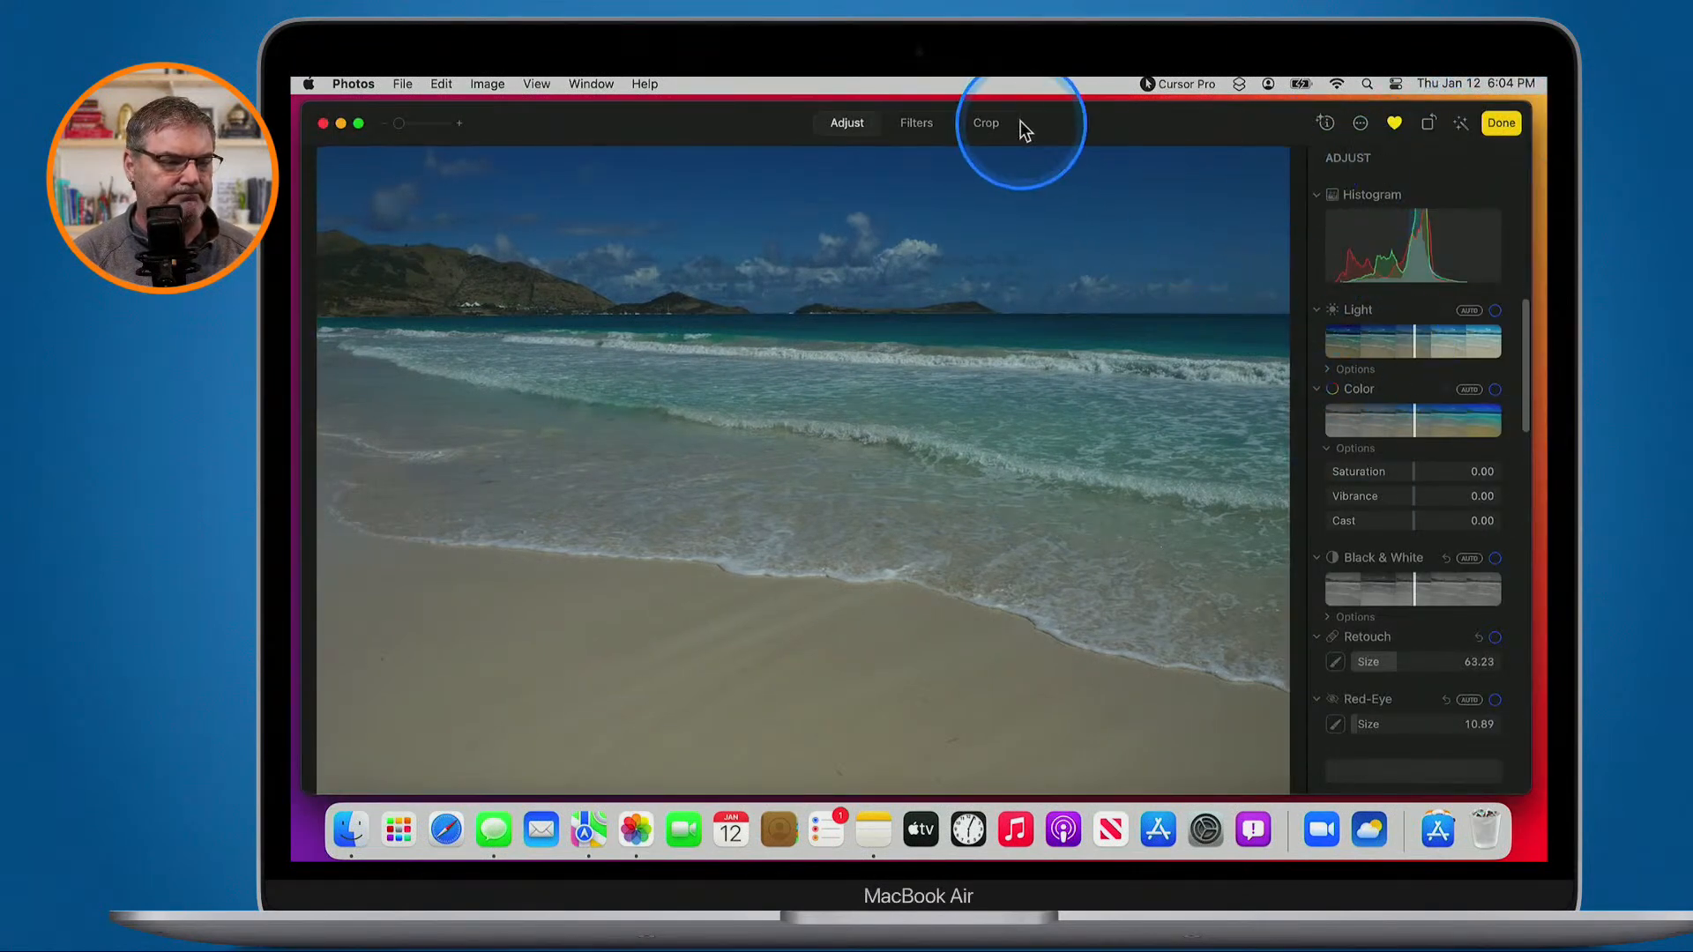
left_click(986, 126)
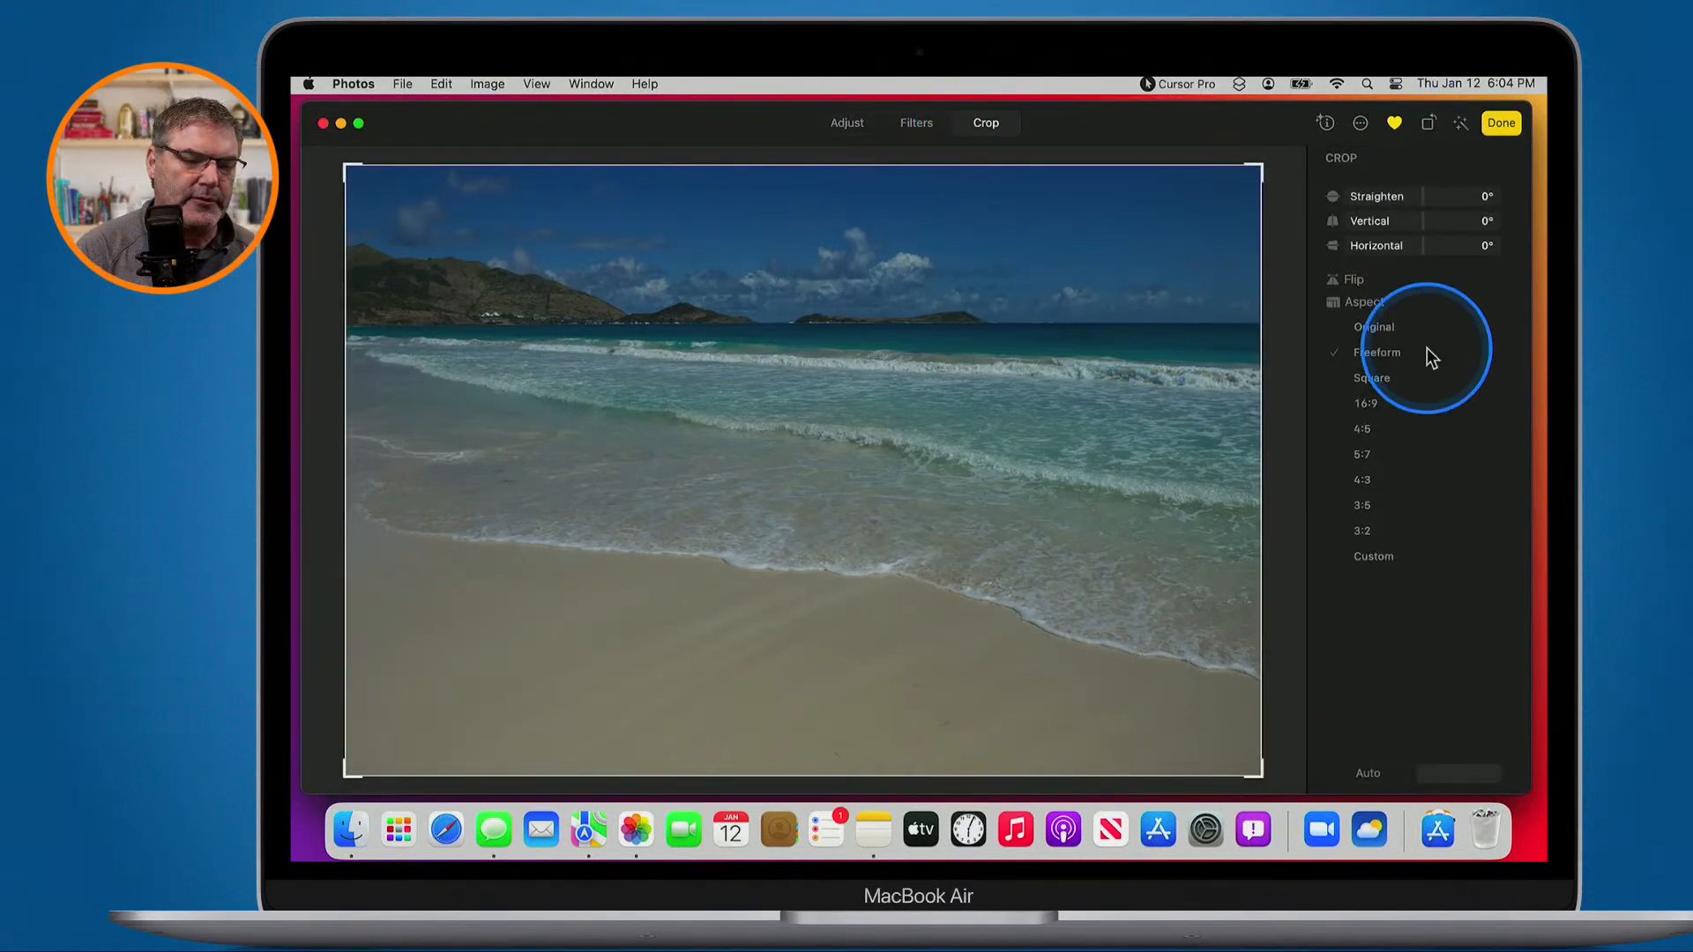
left_click_drag(1421, 195, 1423, 196)
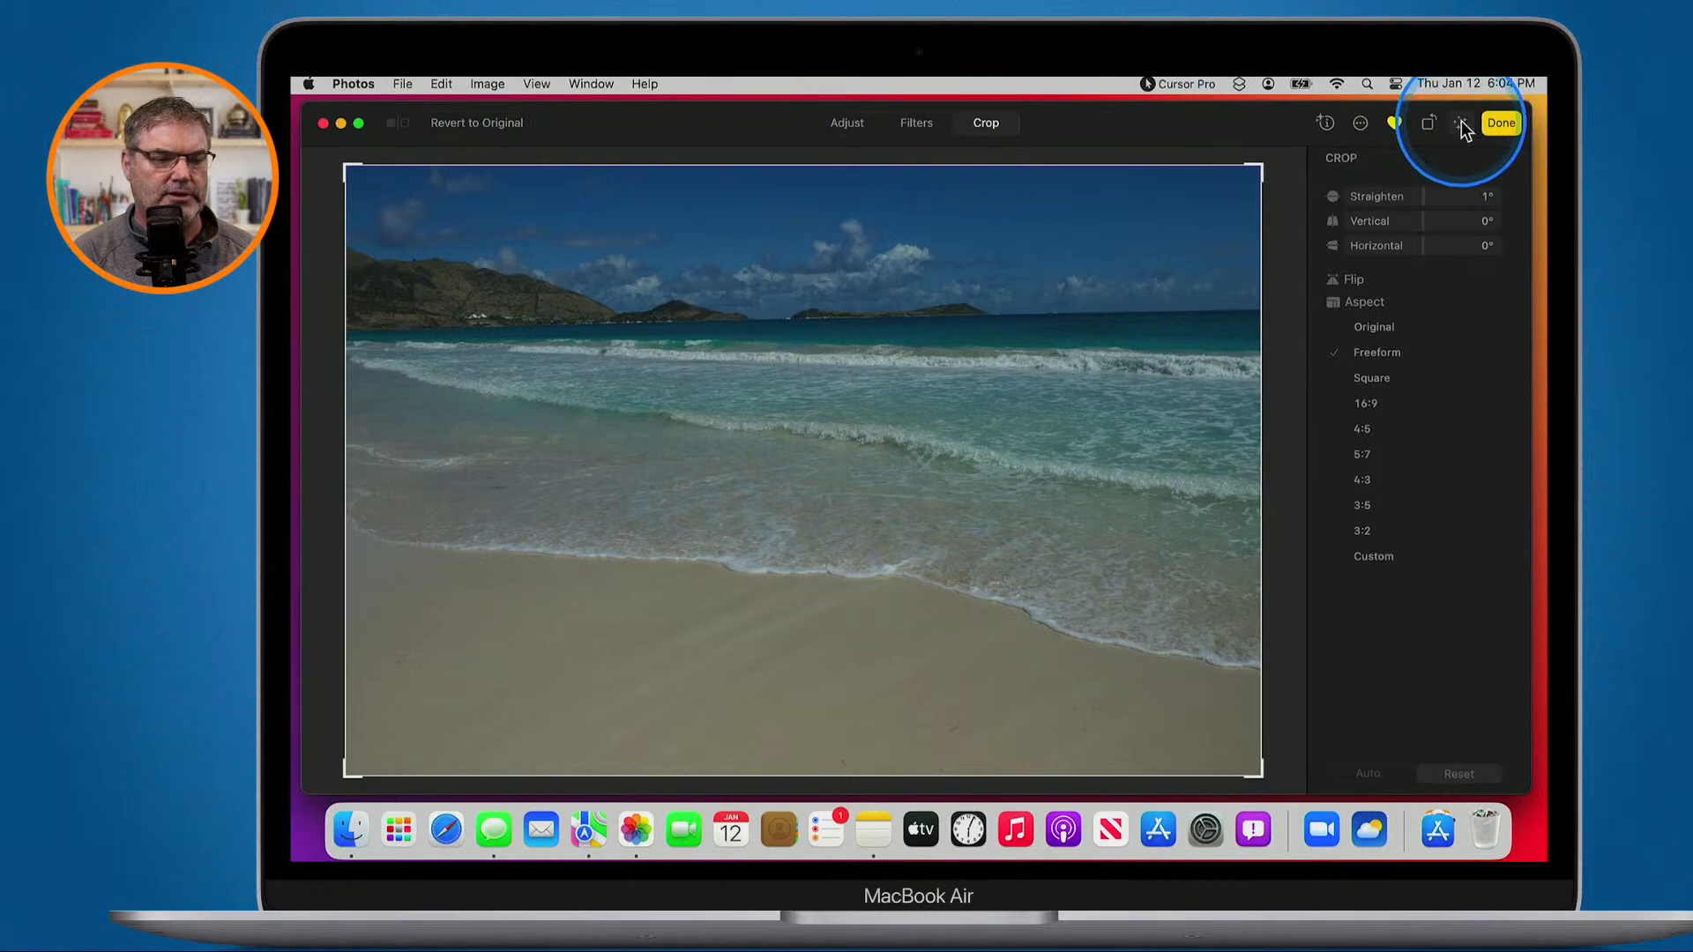
left_click(1501, 122)
left_click(1463, 125)
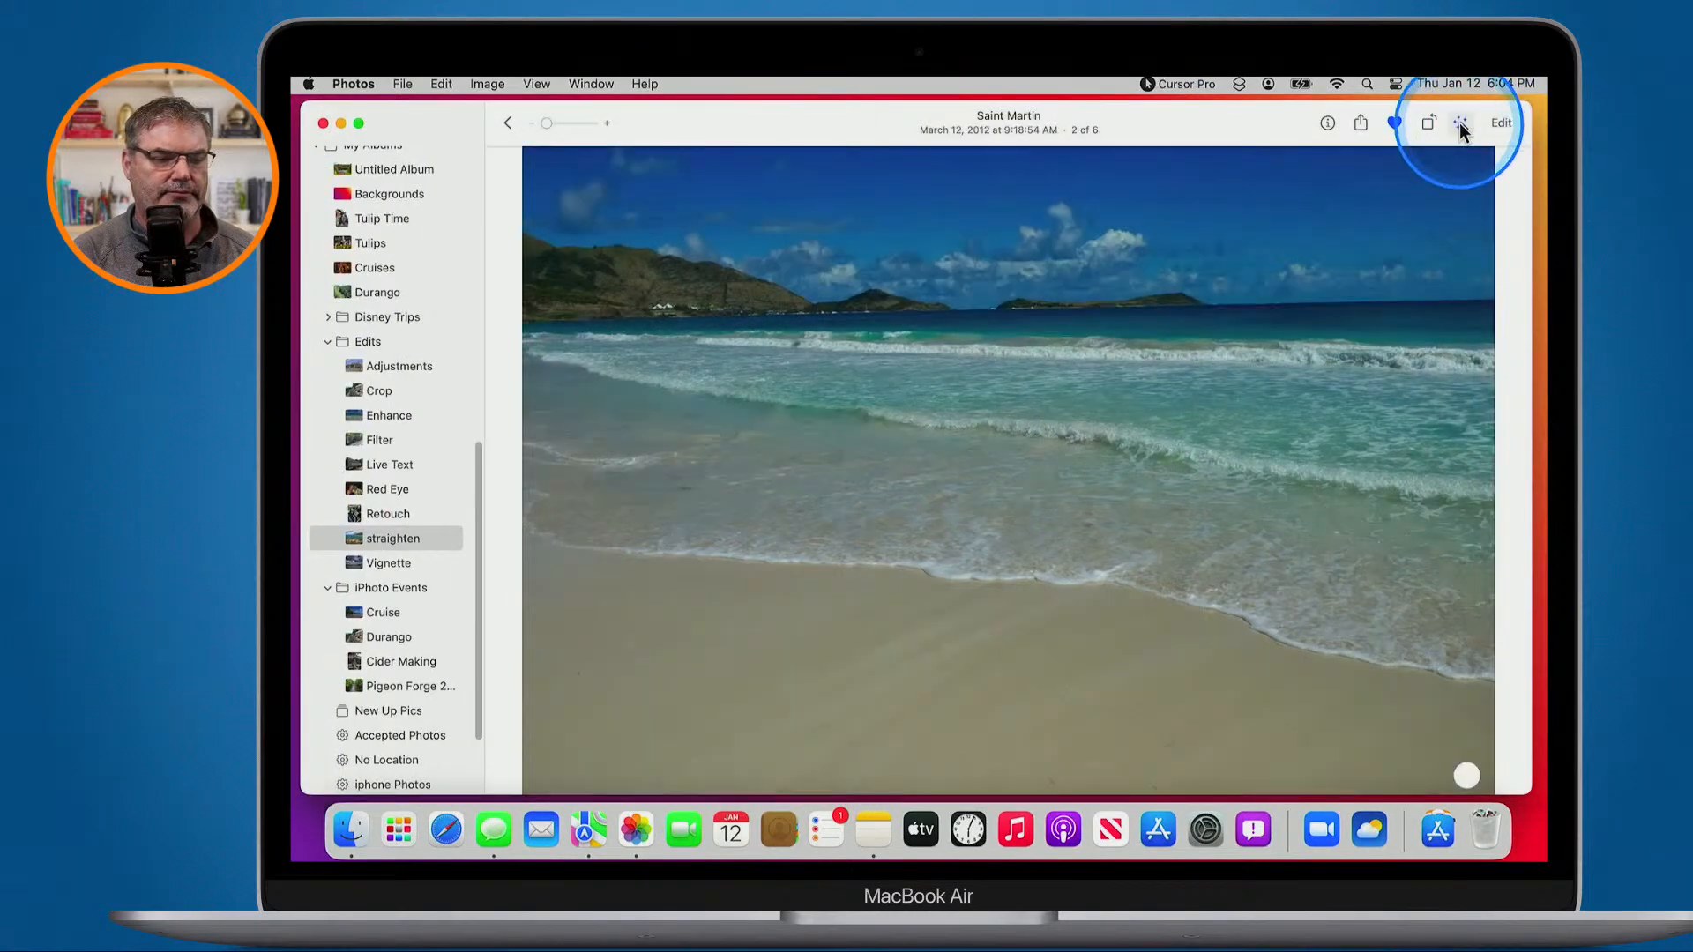
Adjust the vertical perspective of the Saint Martin beach photo to a negative angle and save the edit
left_click(1501, 123)
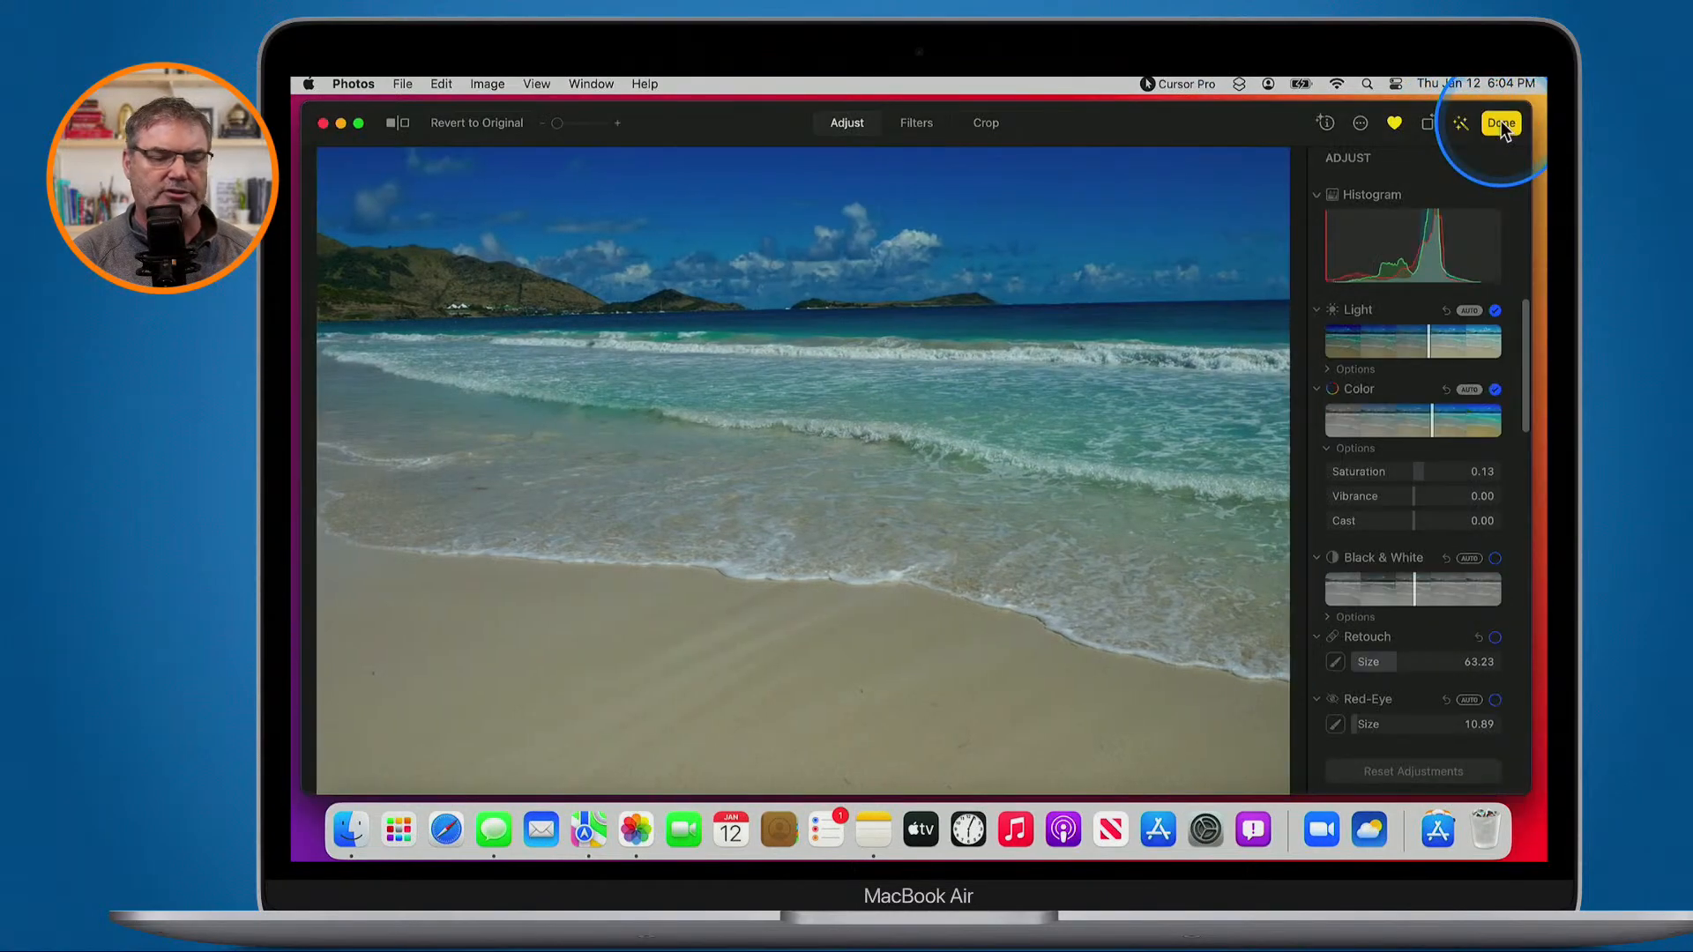
left_click(986, 125)
mouse_move(1422, 221)
left_mouse_down()
mouse_move(1440, 224)
mouse_move(1380, 235)
mouse_move(1409, 240)
left_mouse_up()
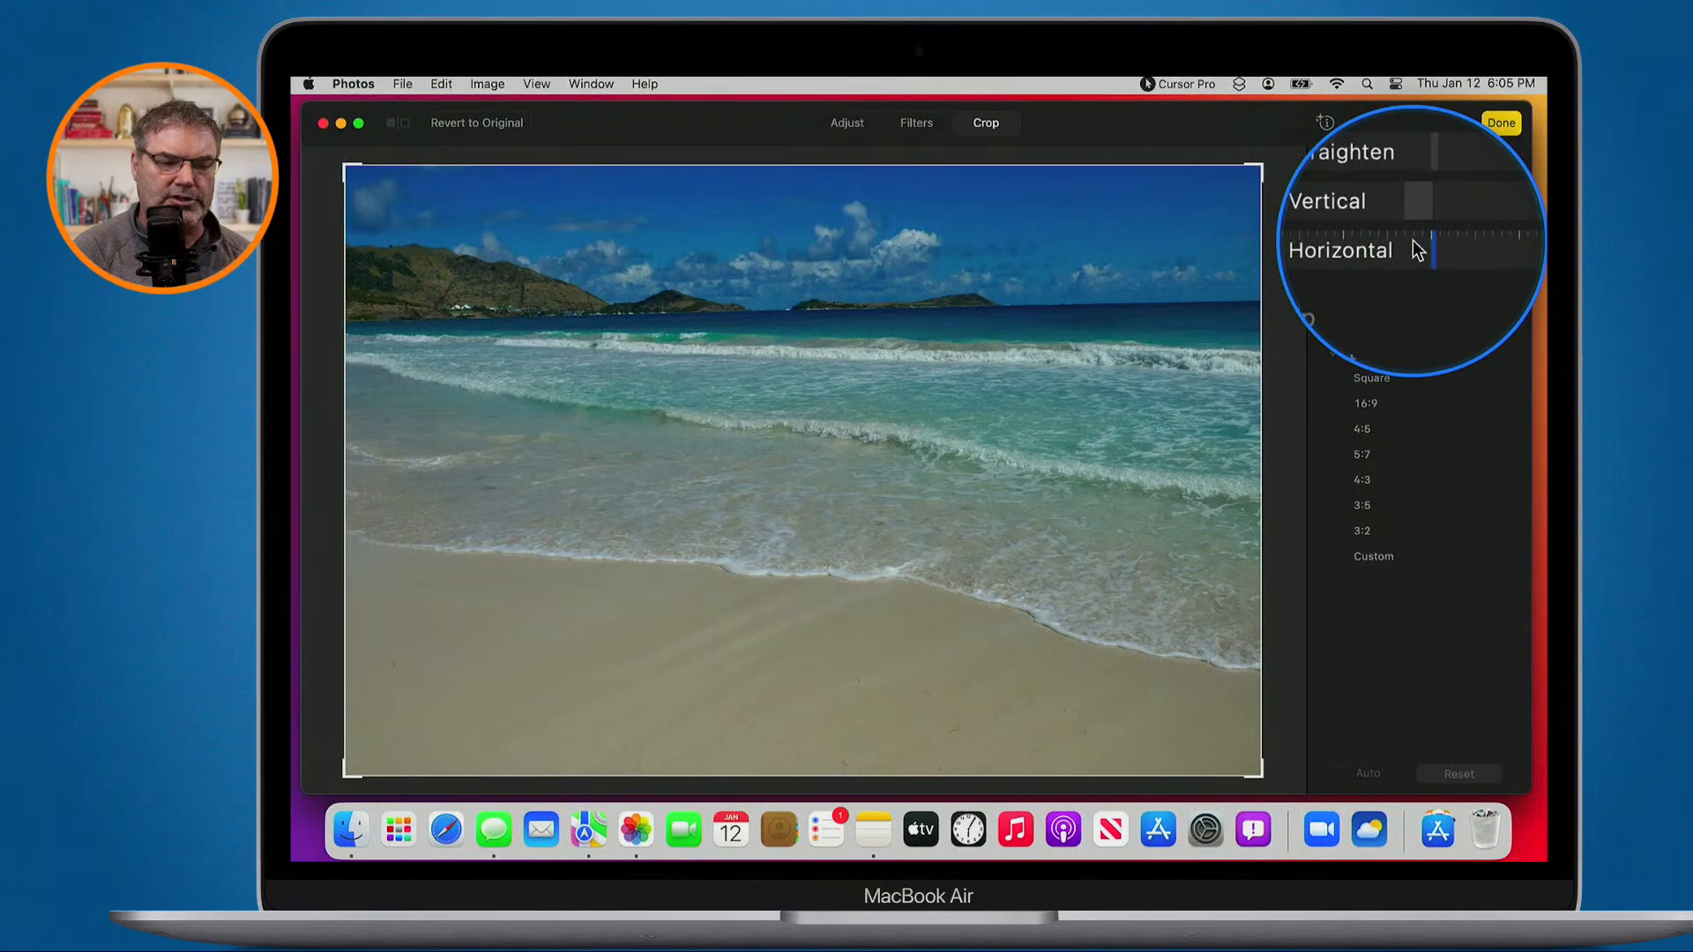
left_click(1495, 124)
Set the horizontal perspective of the Westgate Cocoa Beach Pier photo to -10° and save the edit
key("Right")
key("Right")
key("Right")
key("Right")
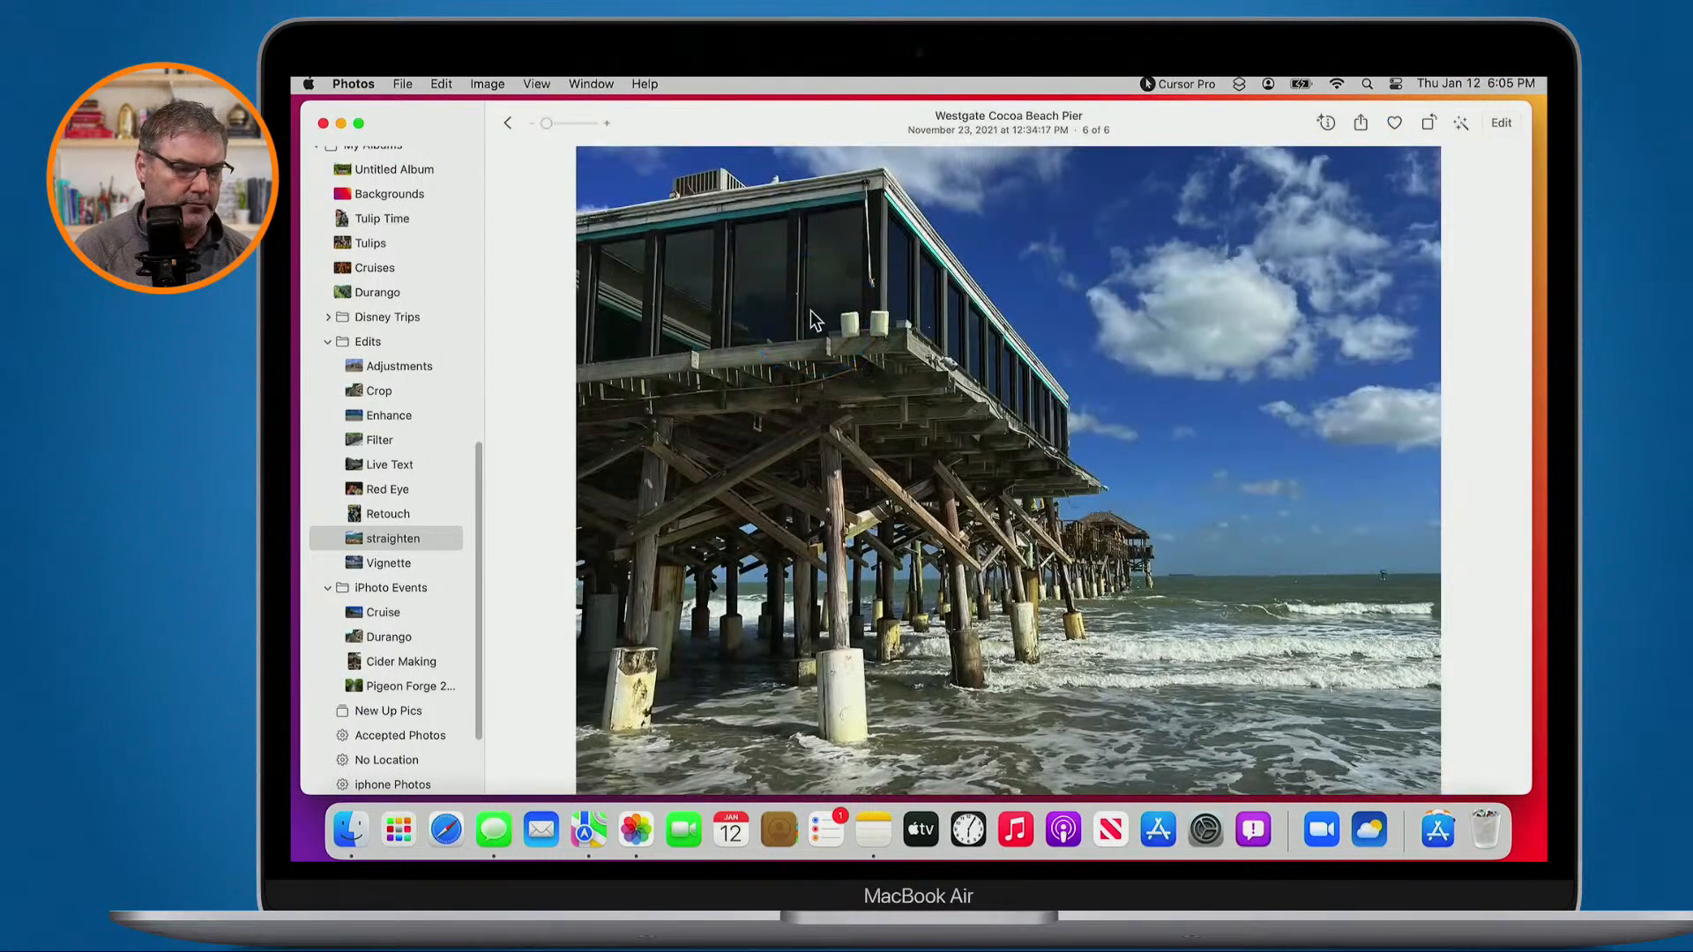
left_click(1499, 125)
left_click(988, 133)
left_click_drag(1423, 219, 1409, 233)
left_click_drag(1426, 233, 1396, 256)
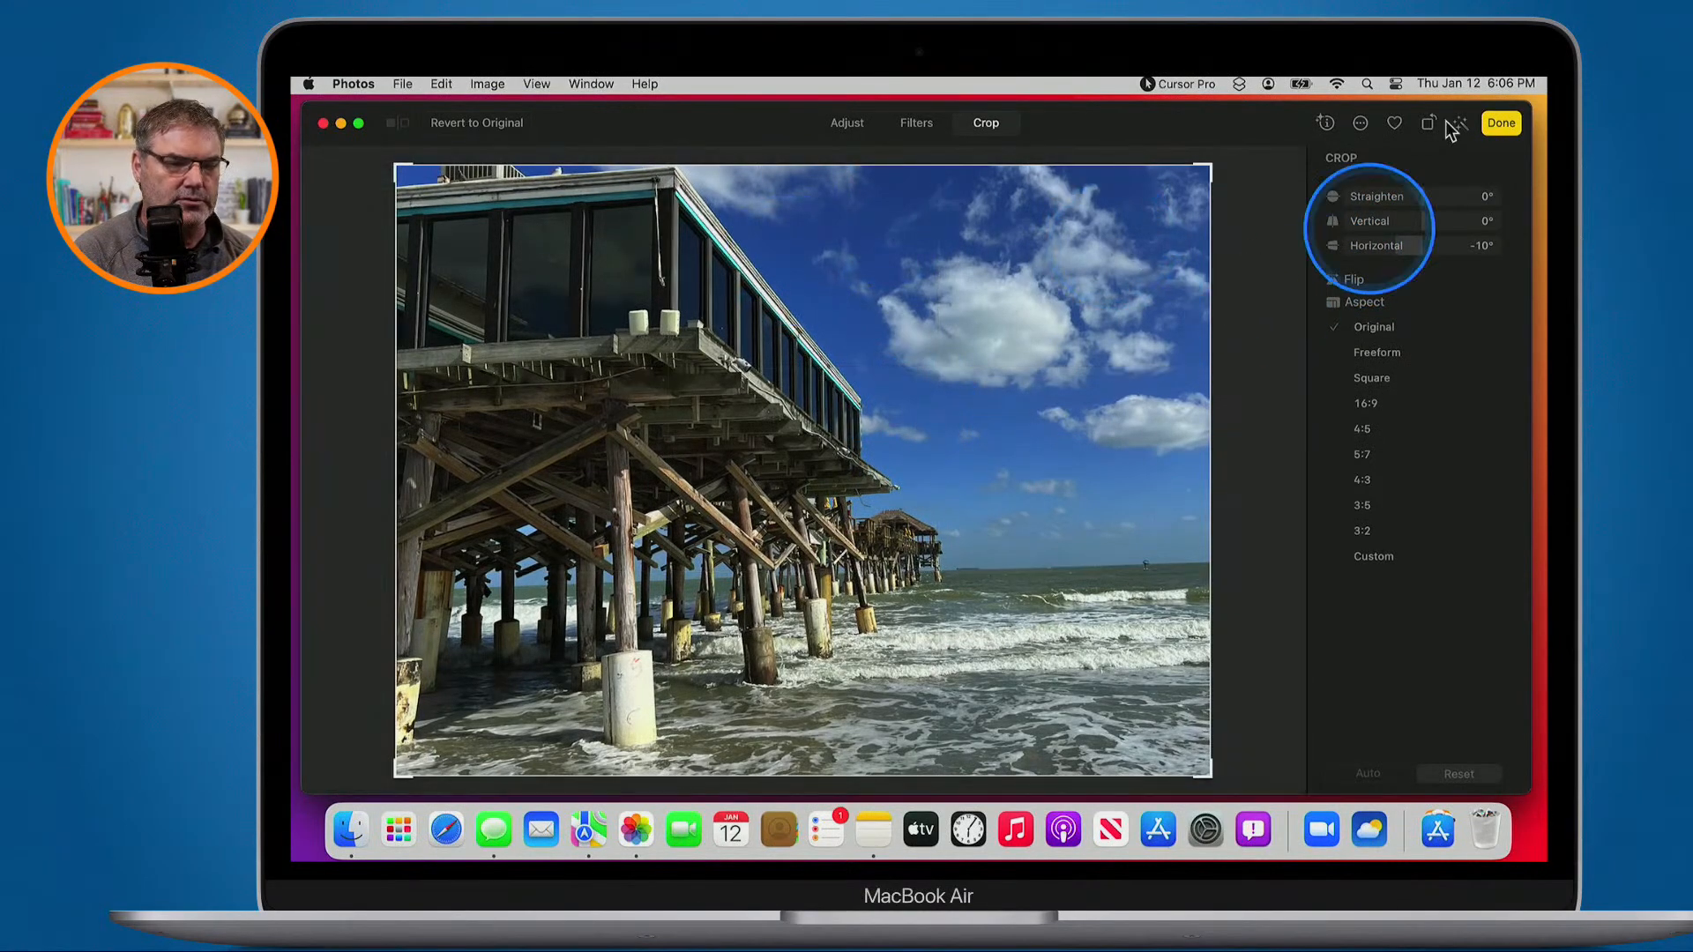
left_click(1499, 123)
Reopen the pier photo from the straighten album for editing and revert it to the original
double_click(938, 394)
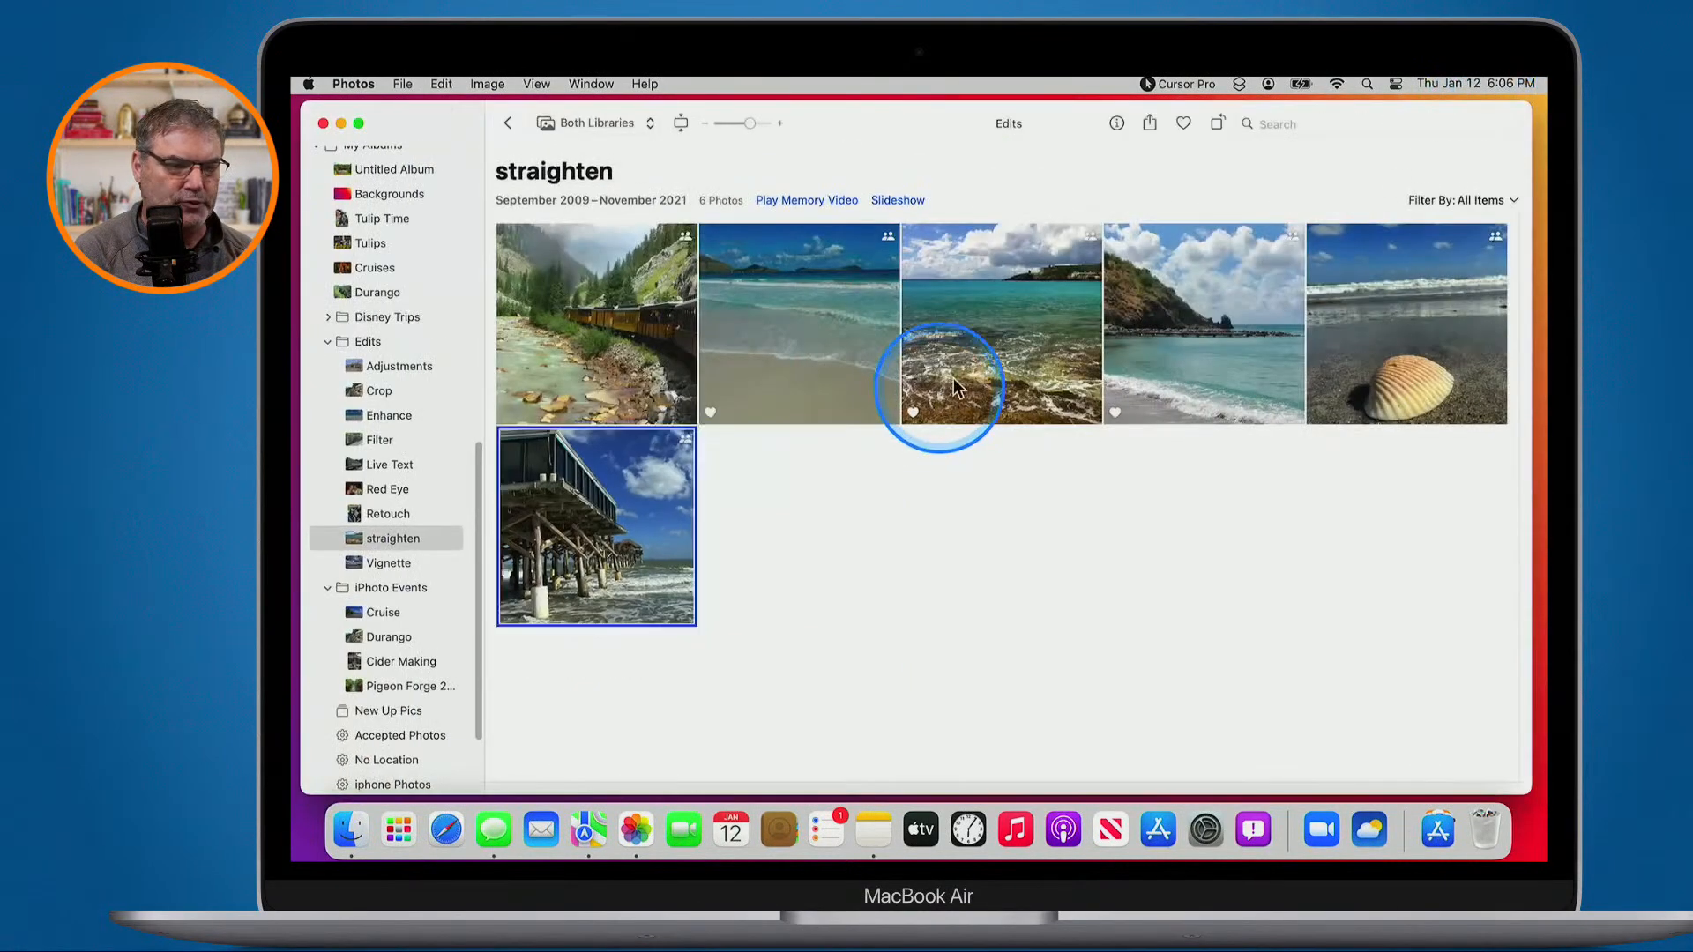
double_click(591, 520)
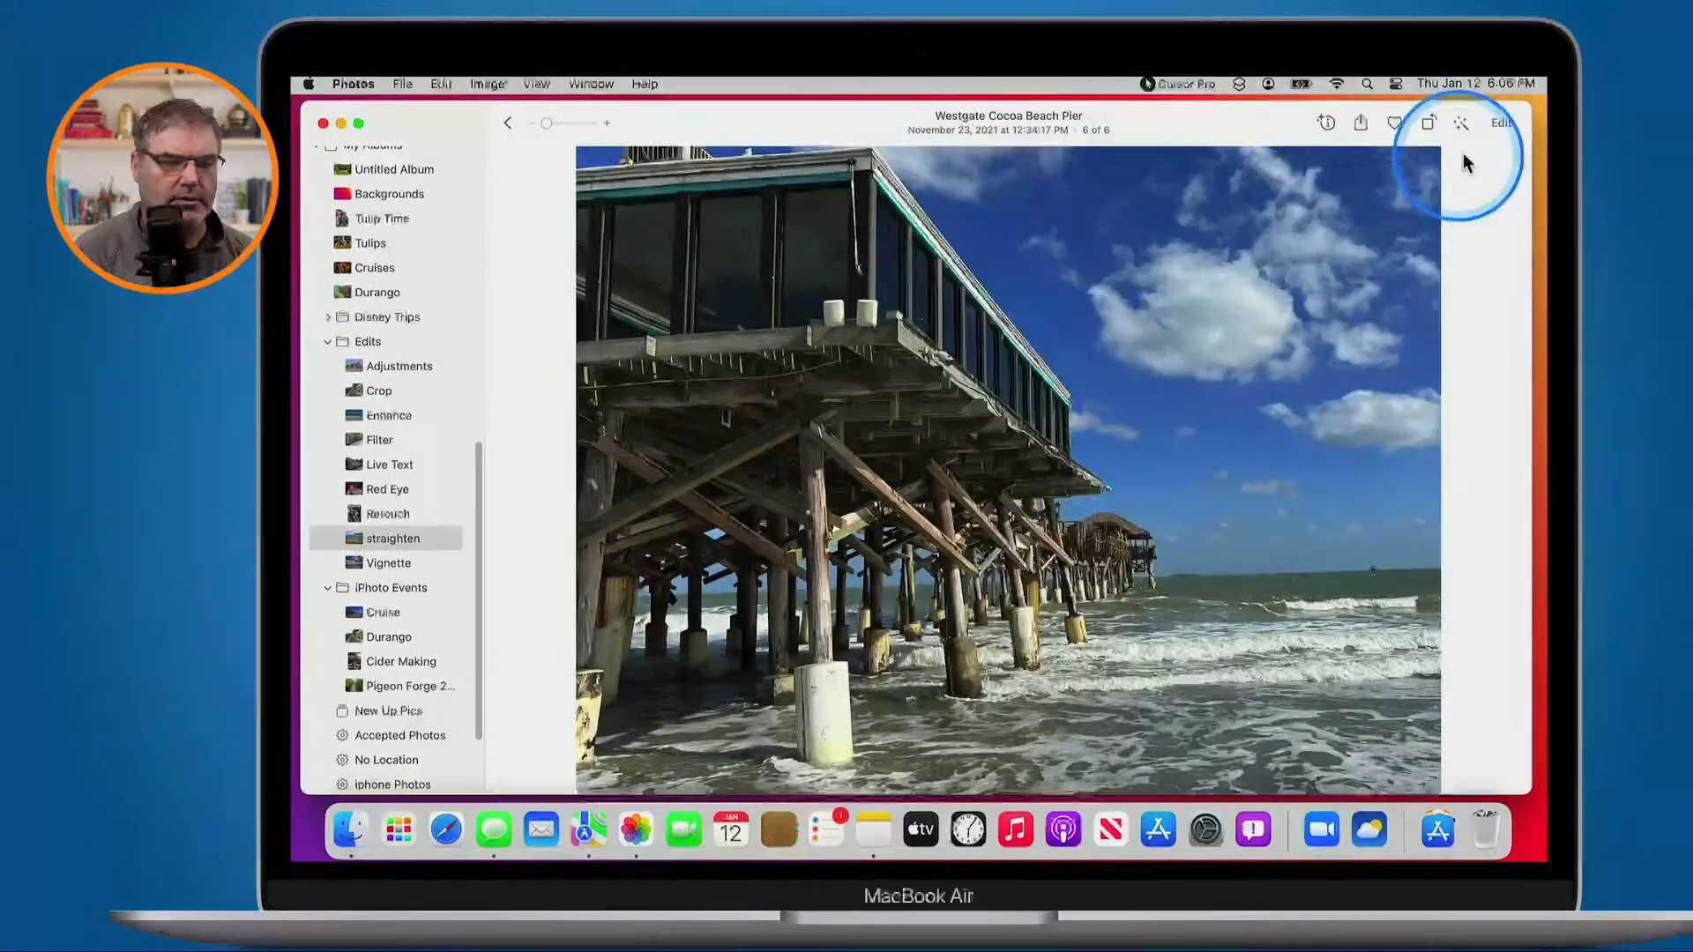
left_click(1500, 123)
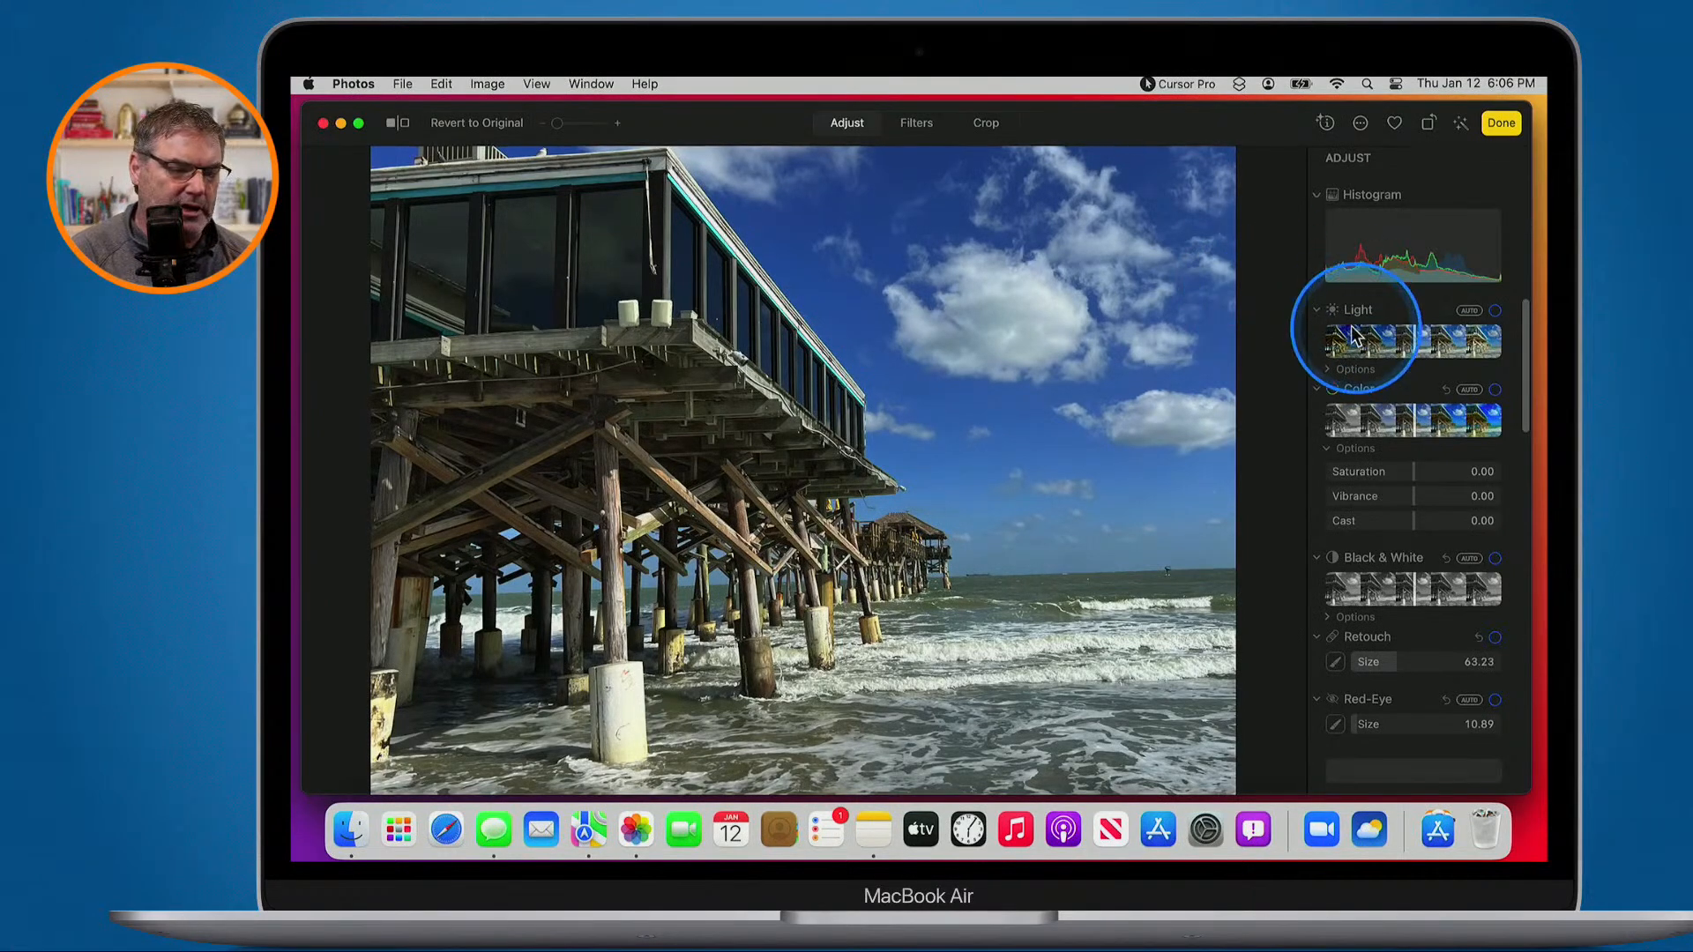
left_click(985, 123)
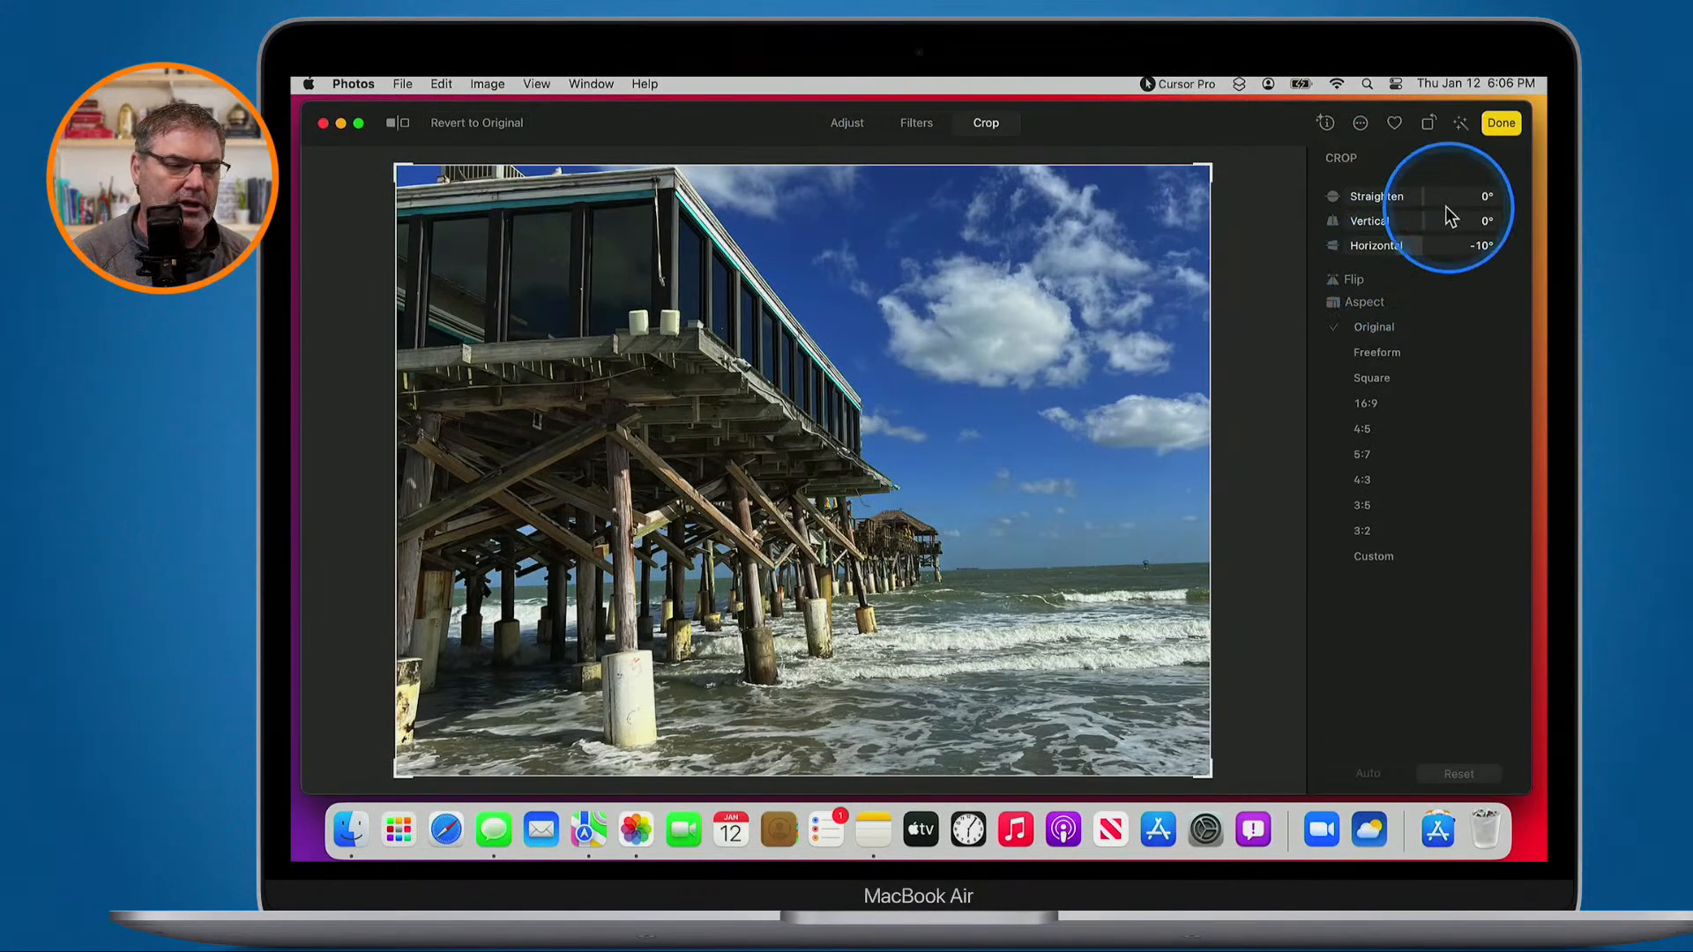
left_click(494, 122)
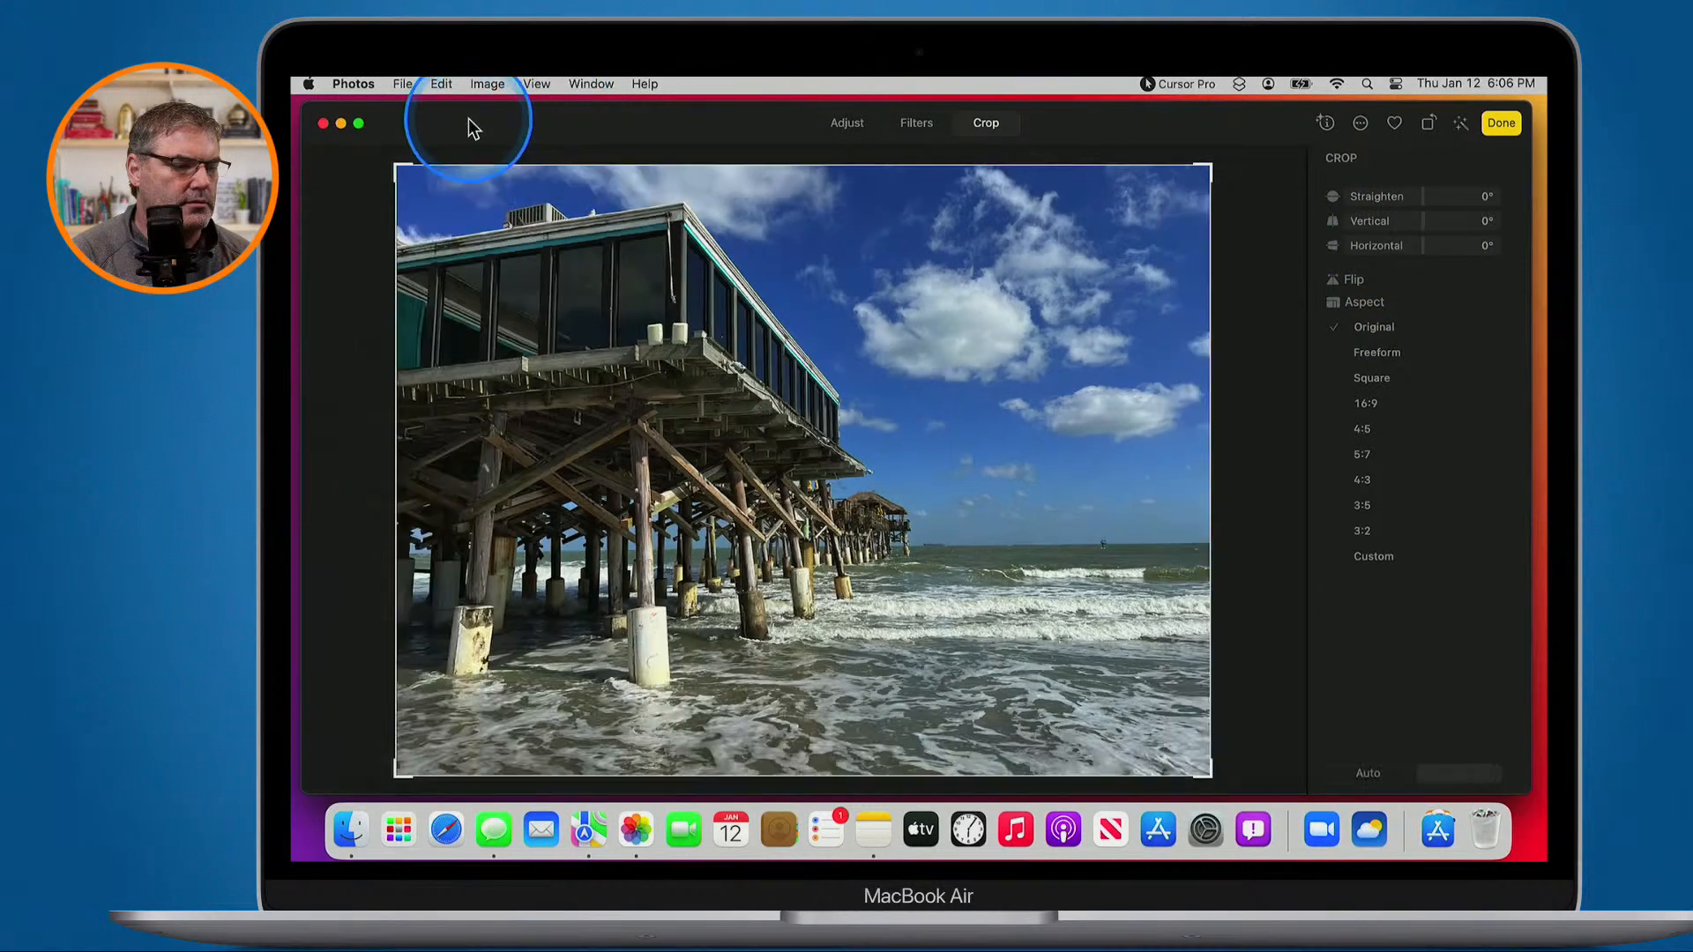
Try flipping the pier photo horizontally, flip it back, and finish editing
left_click(1351, 280)
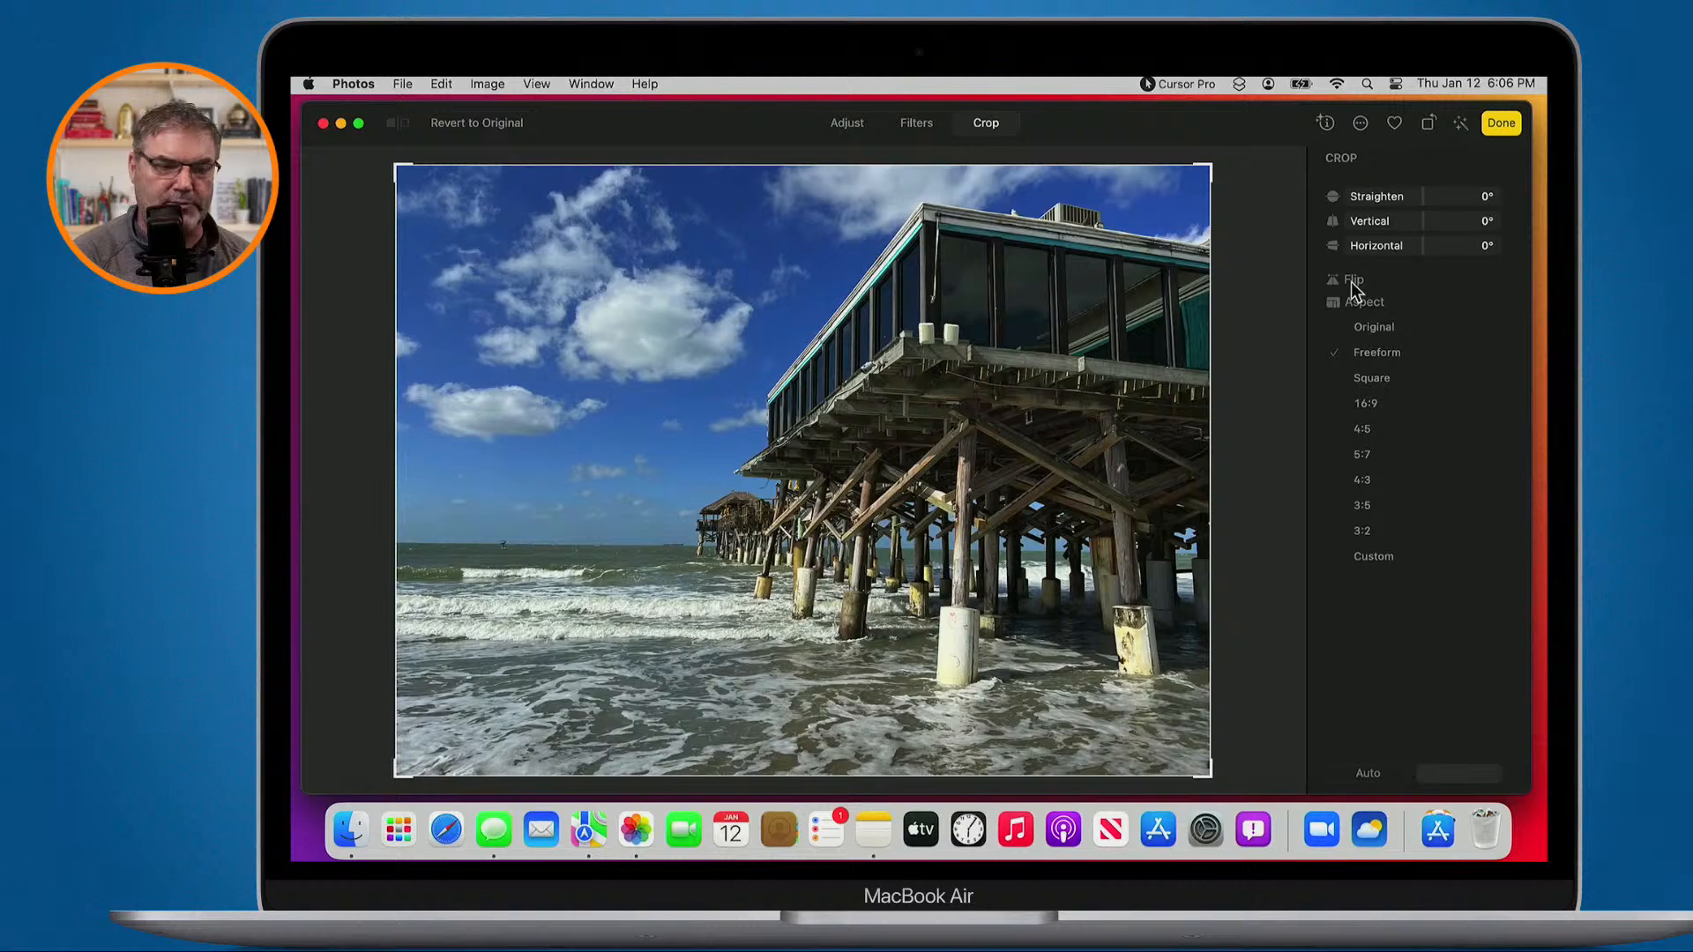
left_click(1351, 281)
left_click(1502, 123)
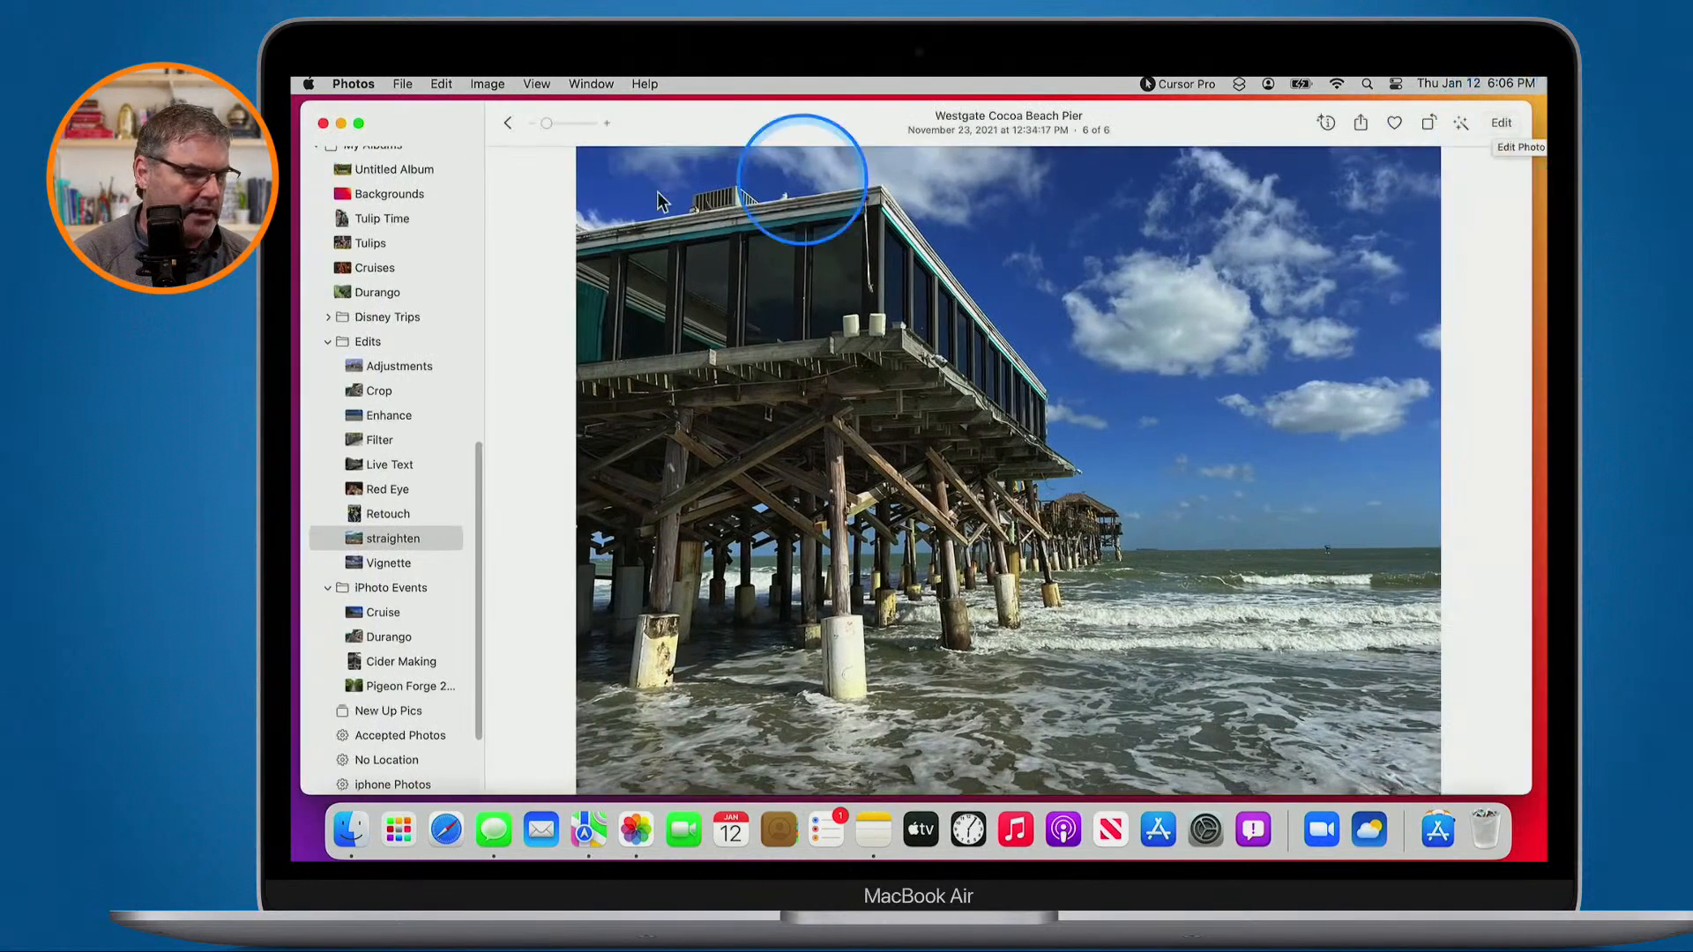
Open the Harley-Davidson motorcycle photo from the Retouch album for editing and display its crop settings
left_click(509, 123)
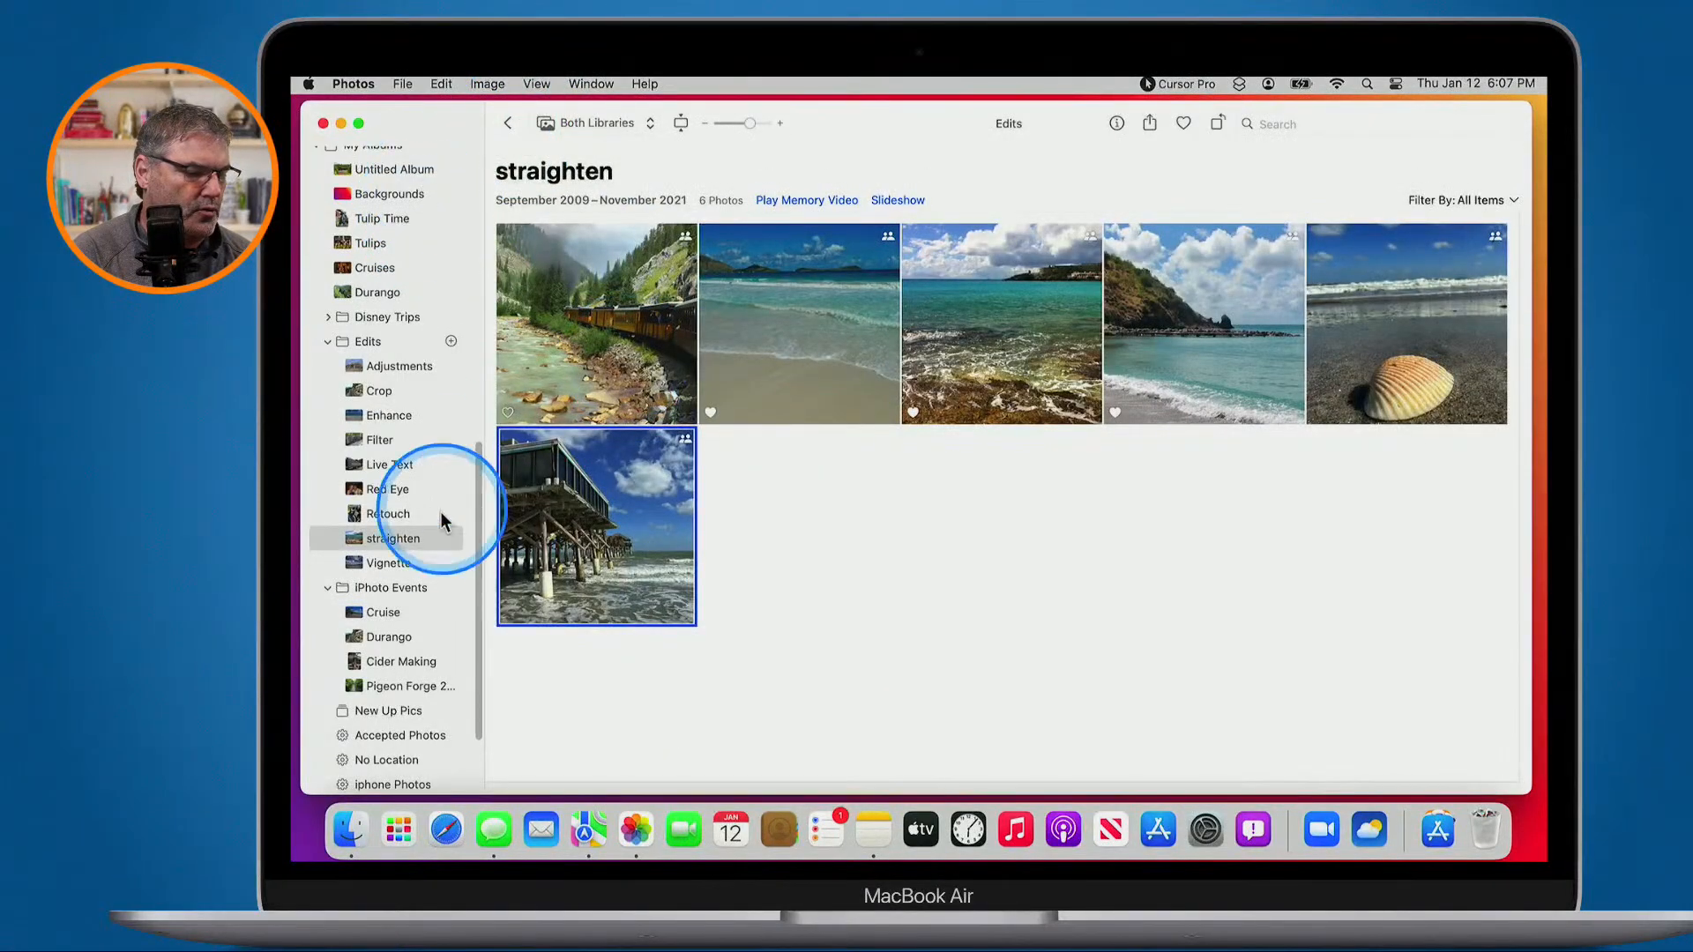
left_click(389, 515)
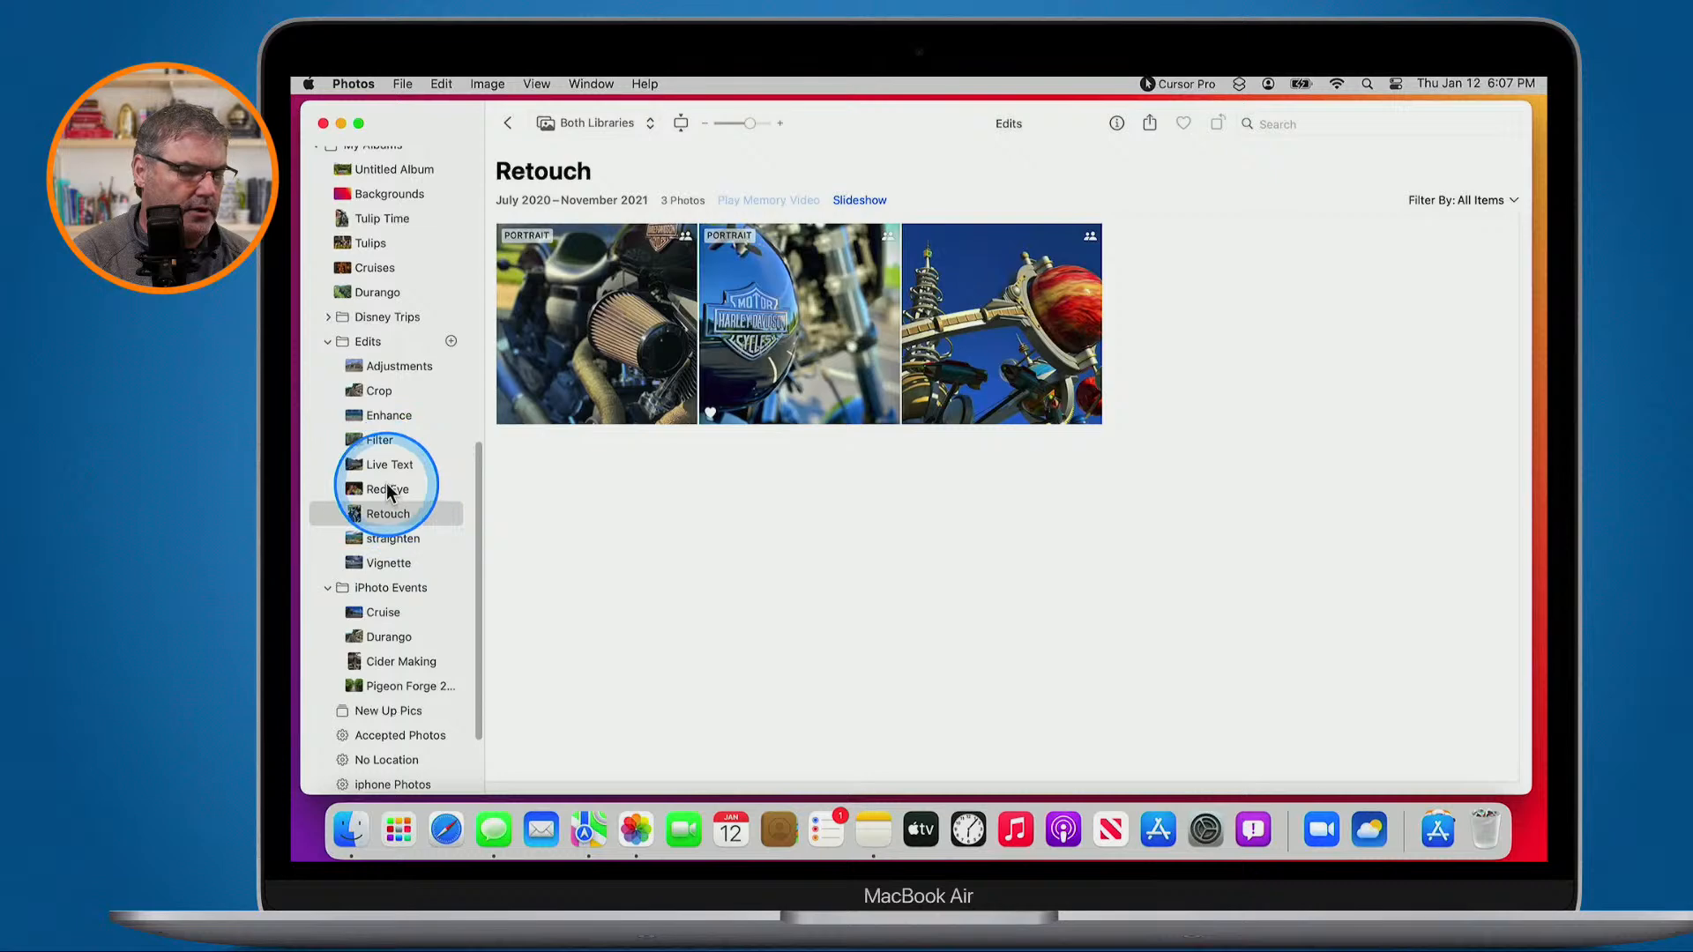
left_click(388, 489)
left_click(393, 514)
left_click(798, 331)
double_click(798, 331)
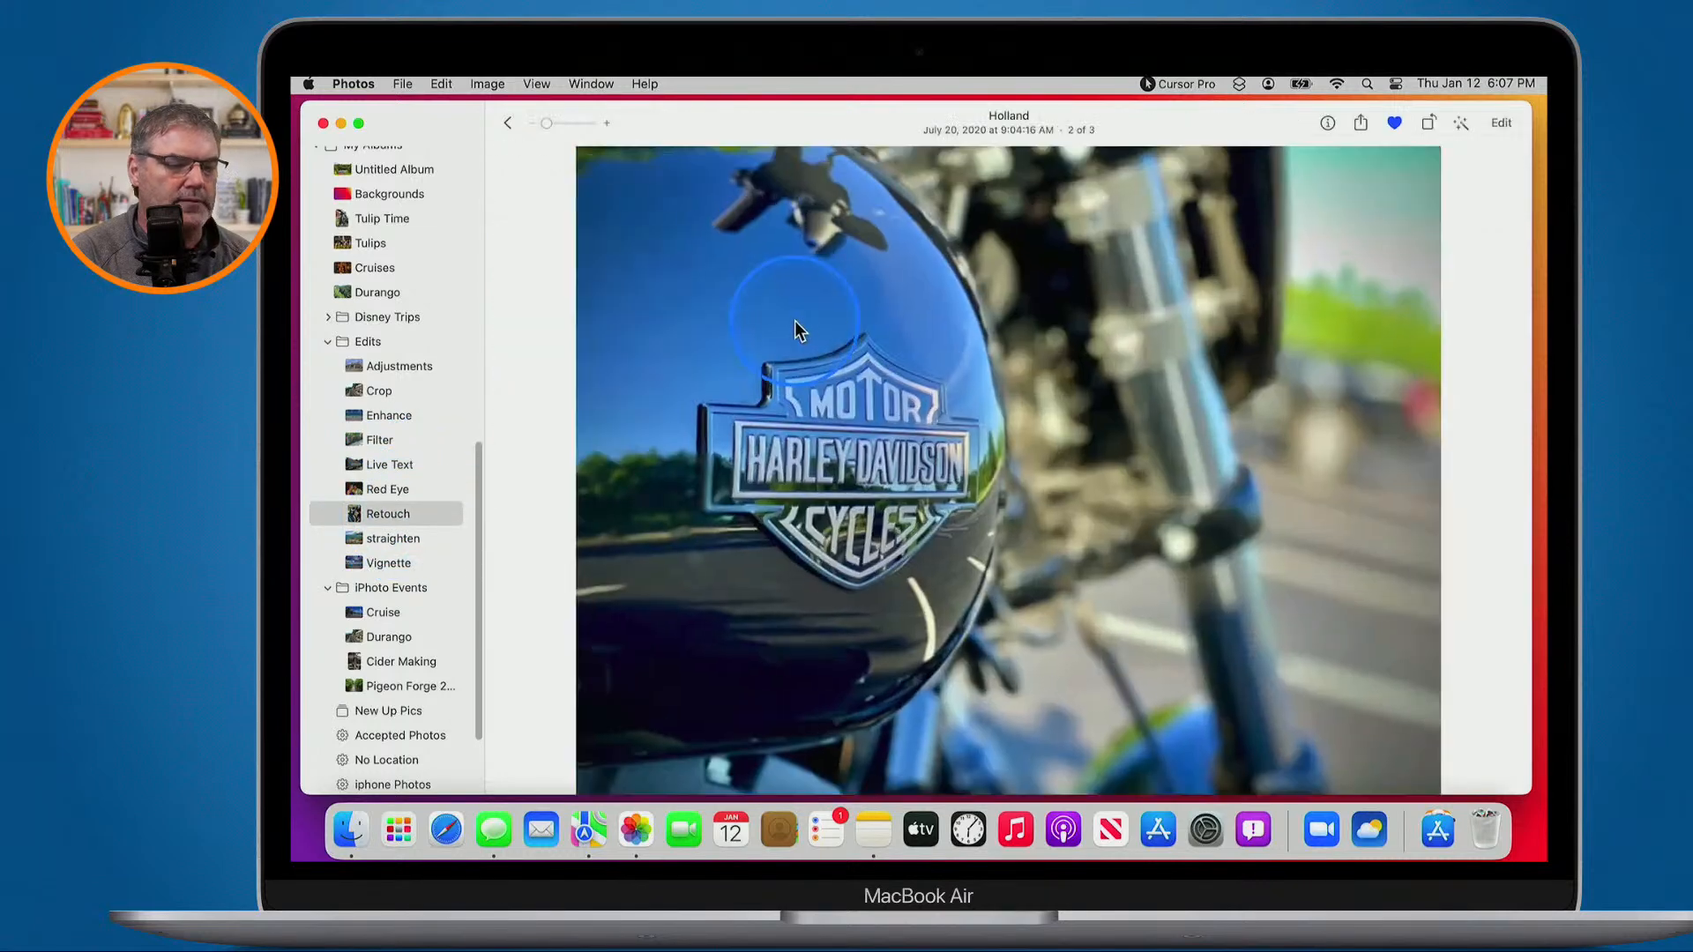
left_click(1496, 120)
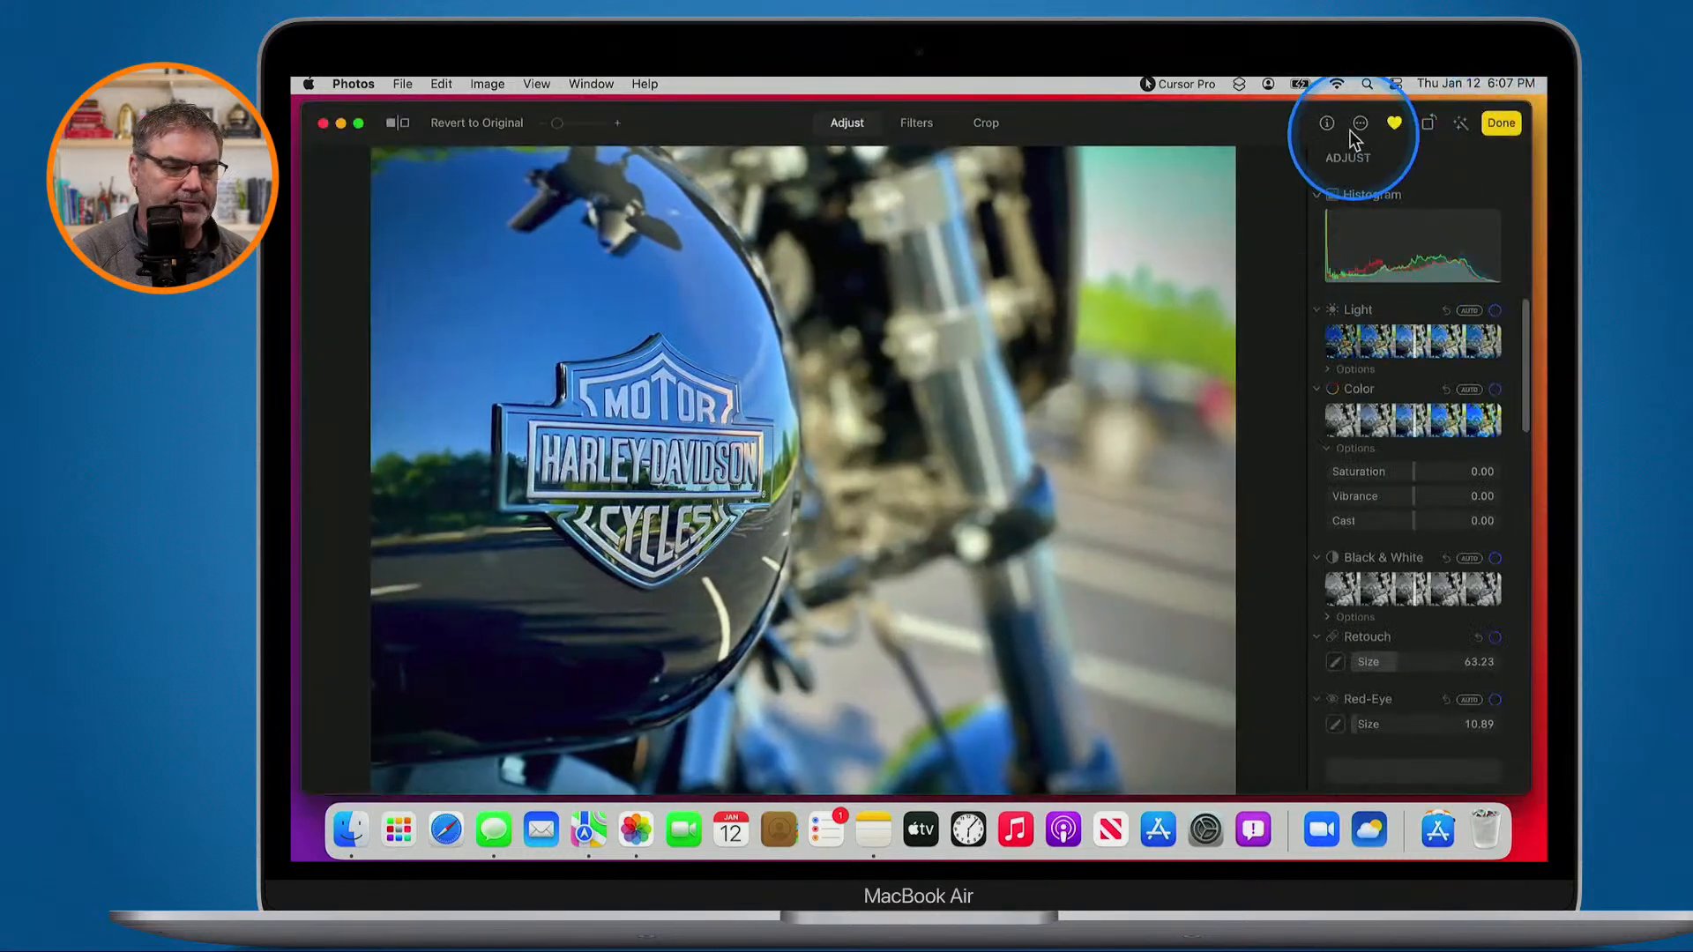
left_click(987, 124)
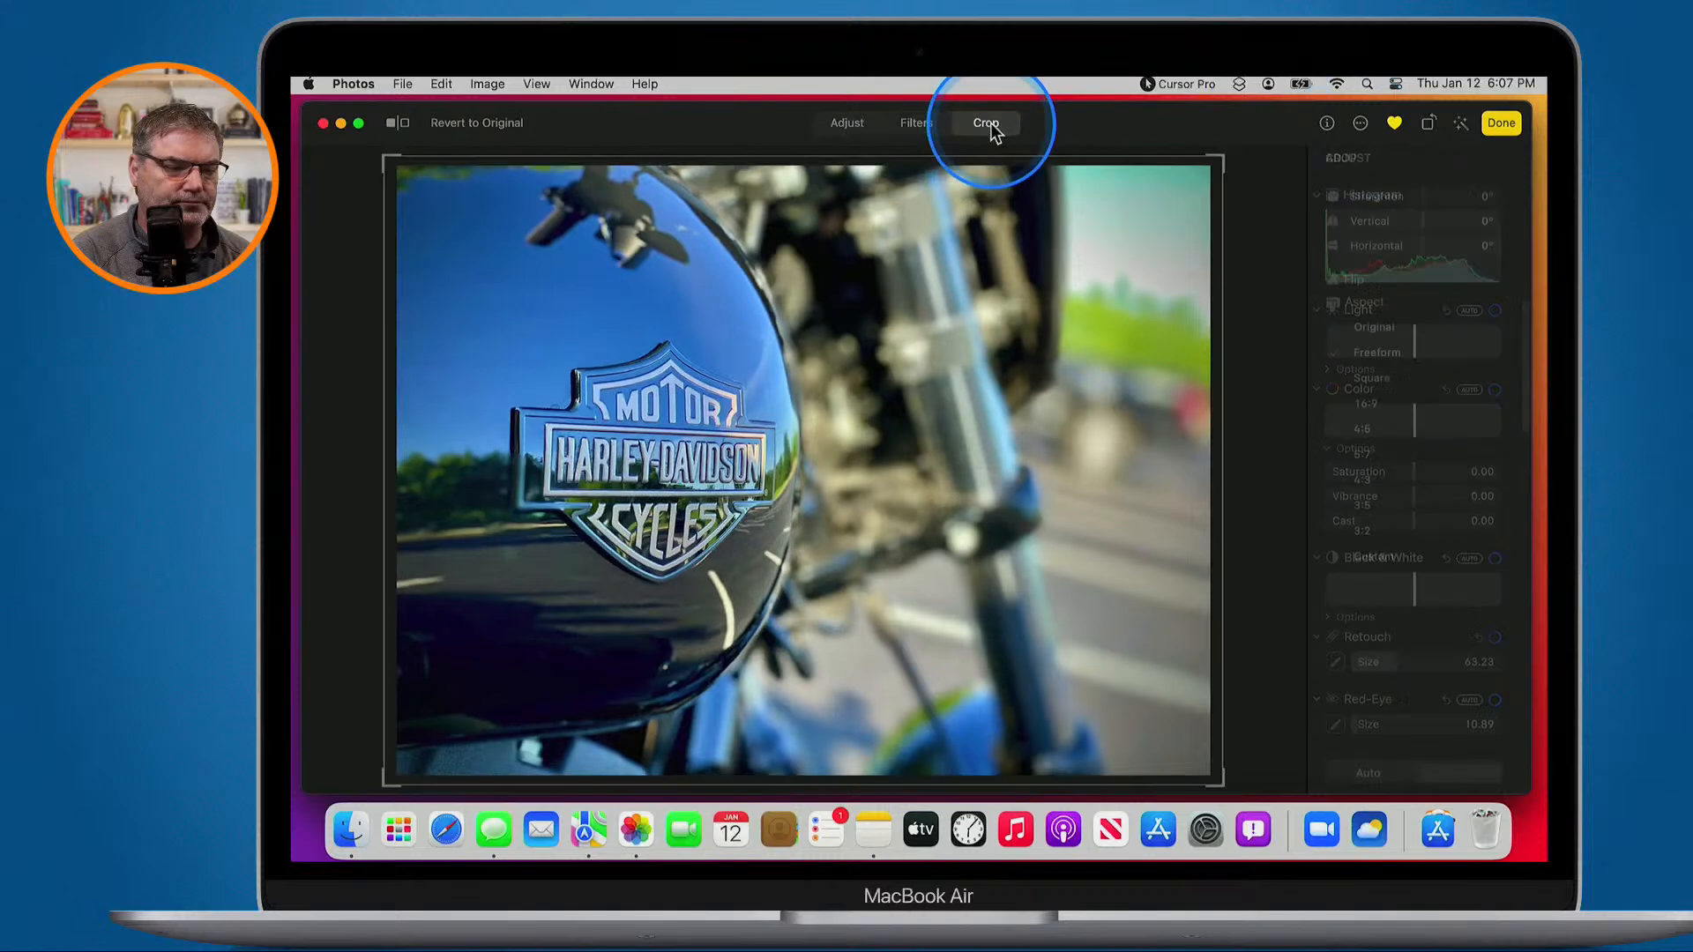
Try flipping the motorcycle photo horizontally, flip it back, and finish editing
left_click(1344, 280)
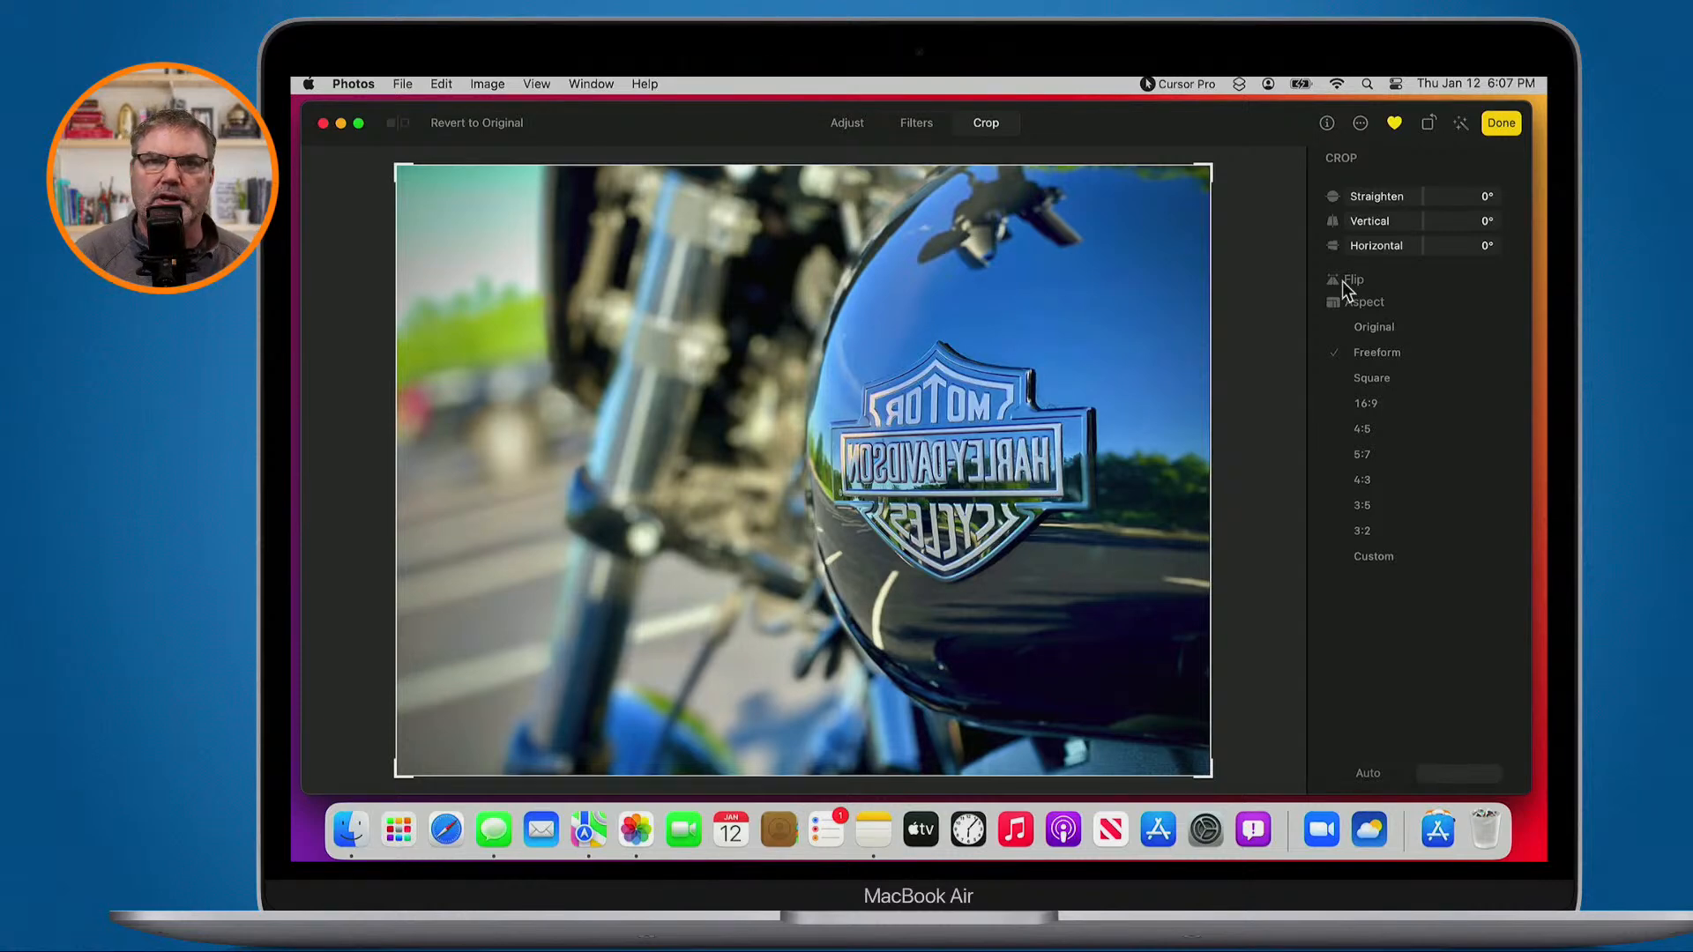
key("ctrl+alt+m")
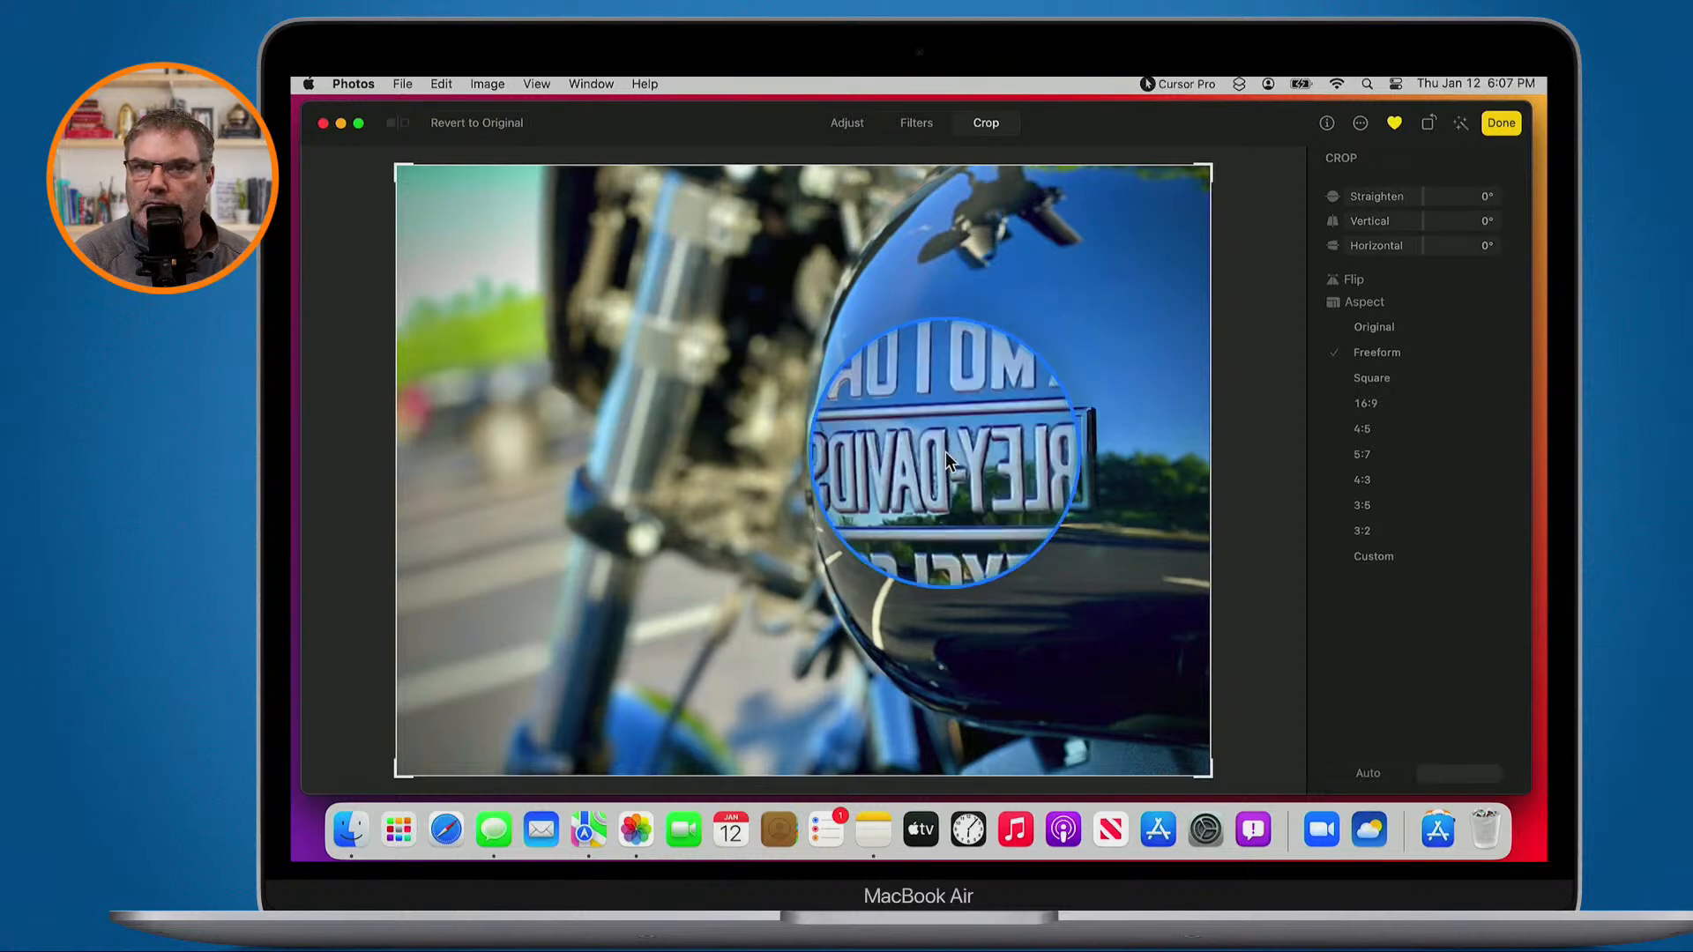
key("ctrl+alt+m")
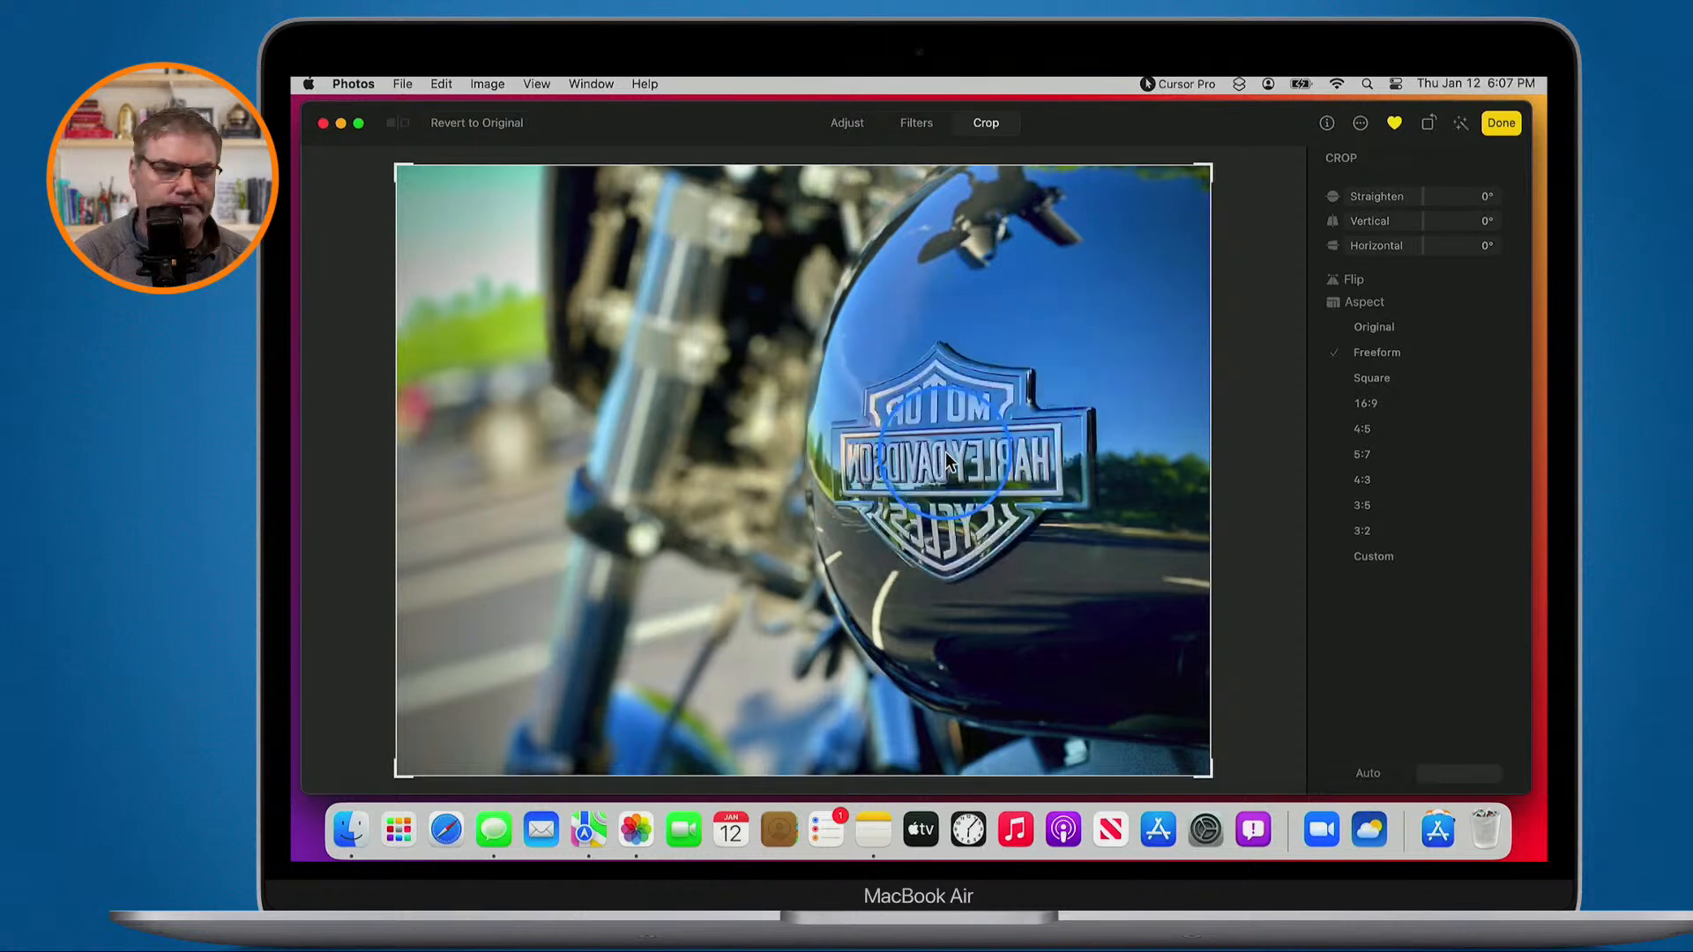
left_click(1346, 281)
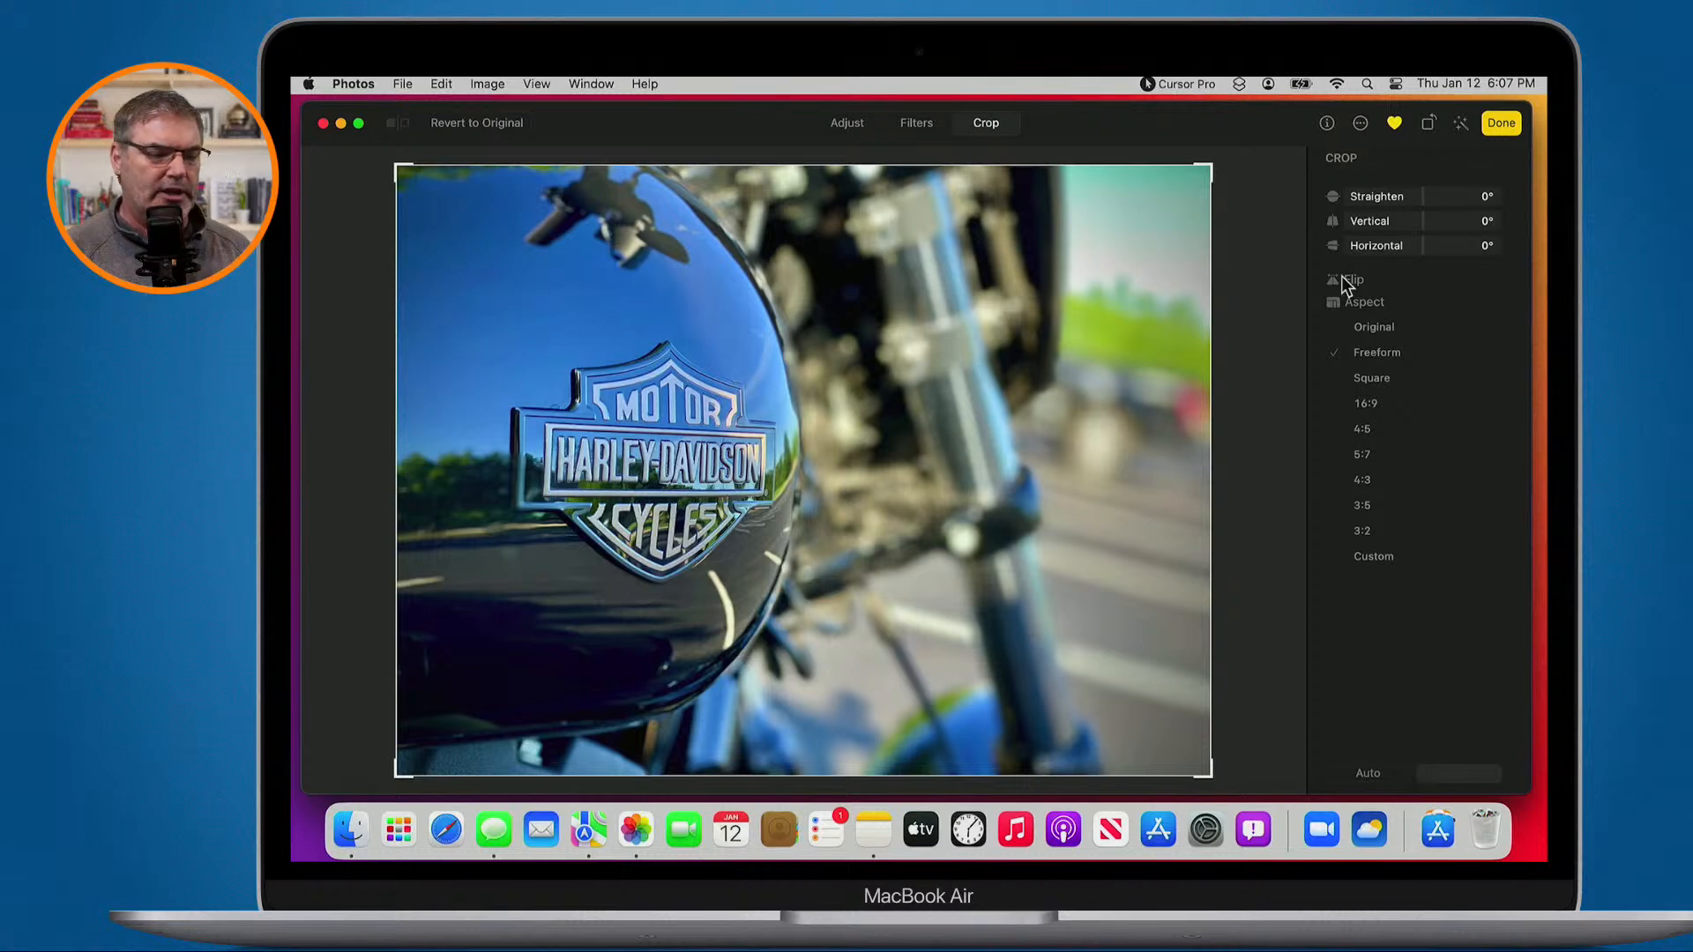
left_click(1501, 123)
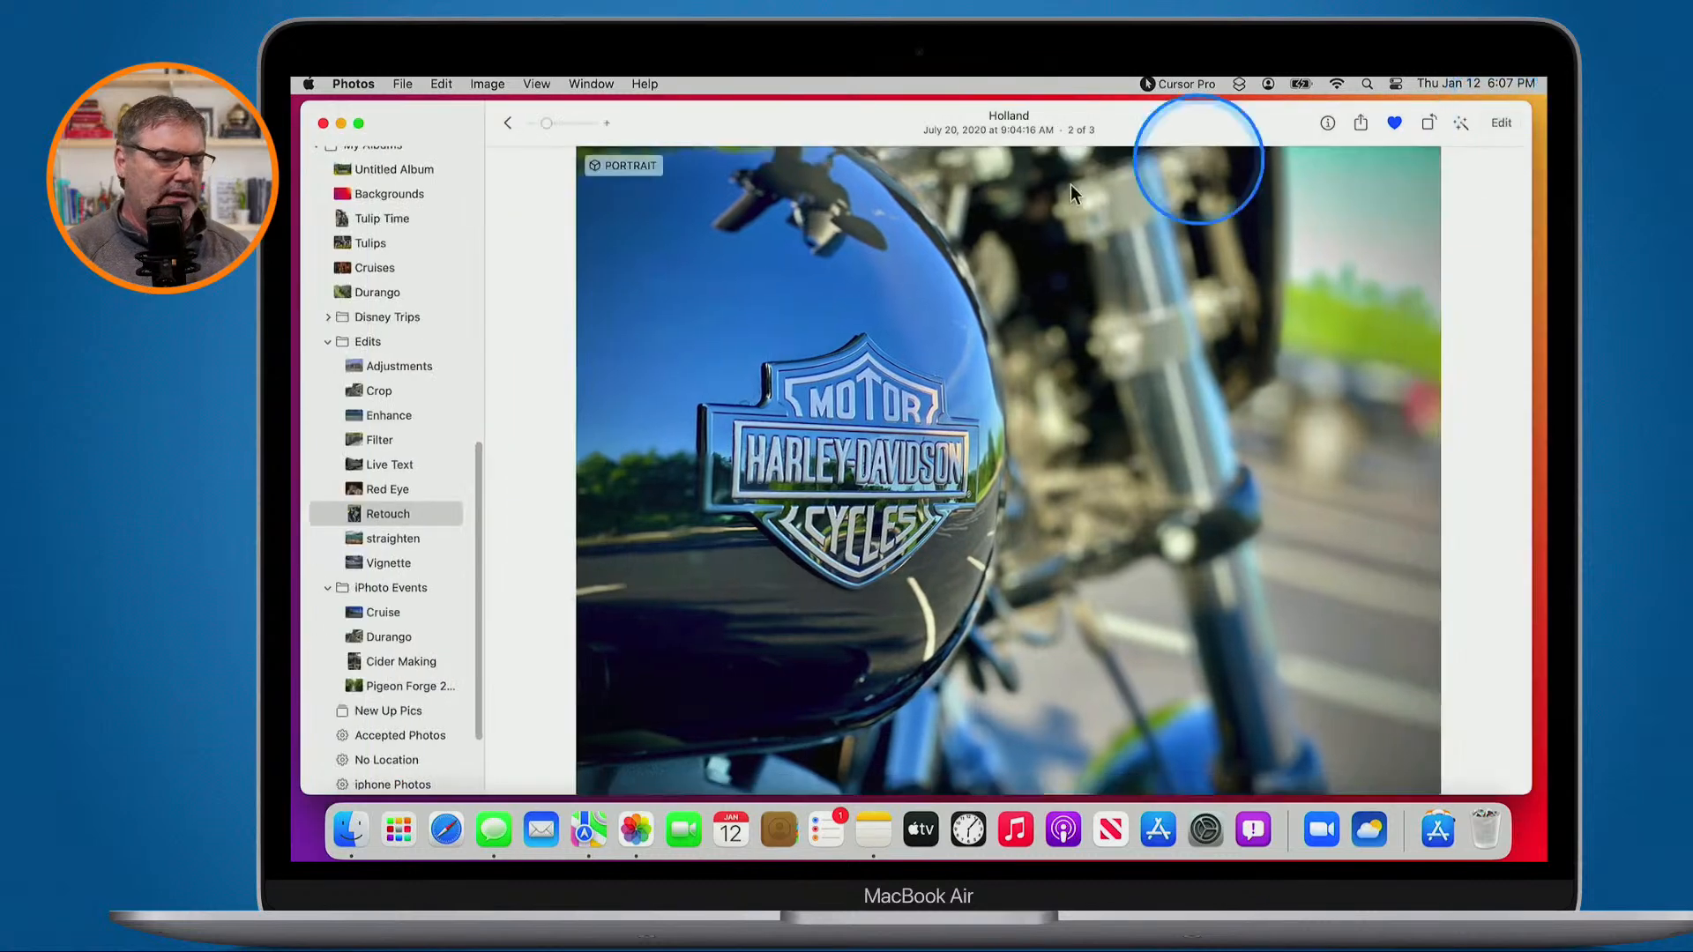
left_click(1500, 123)
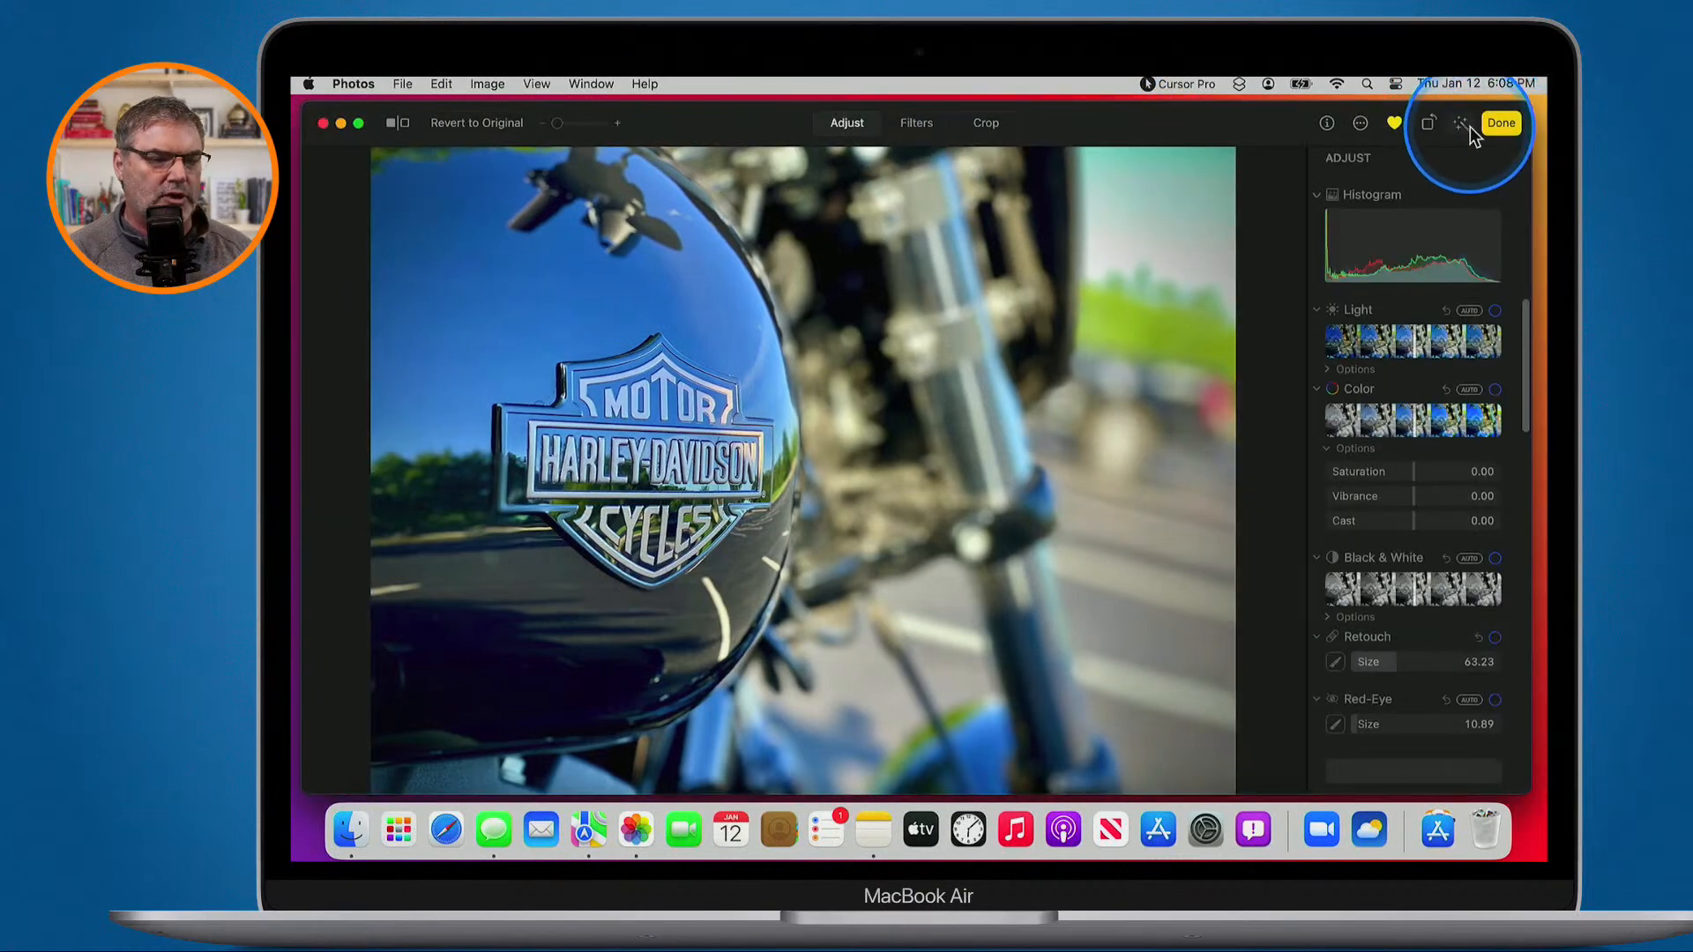
left_click(1500, 123)
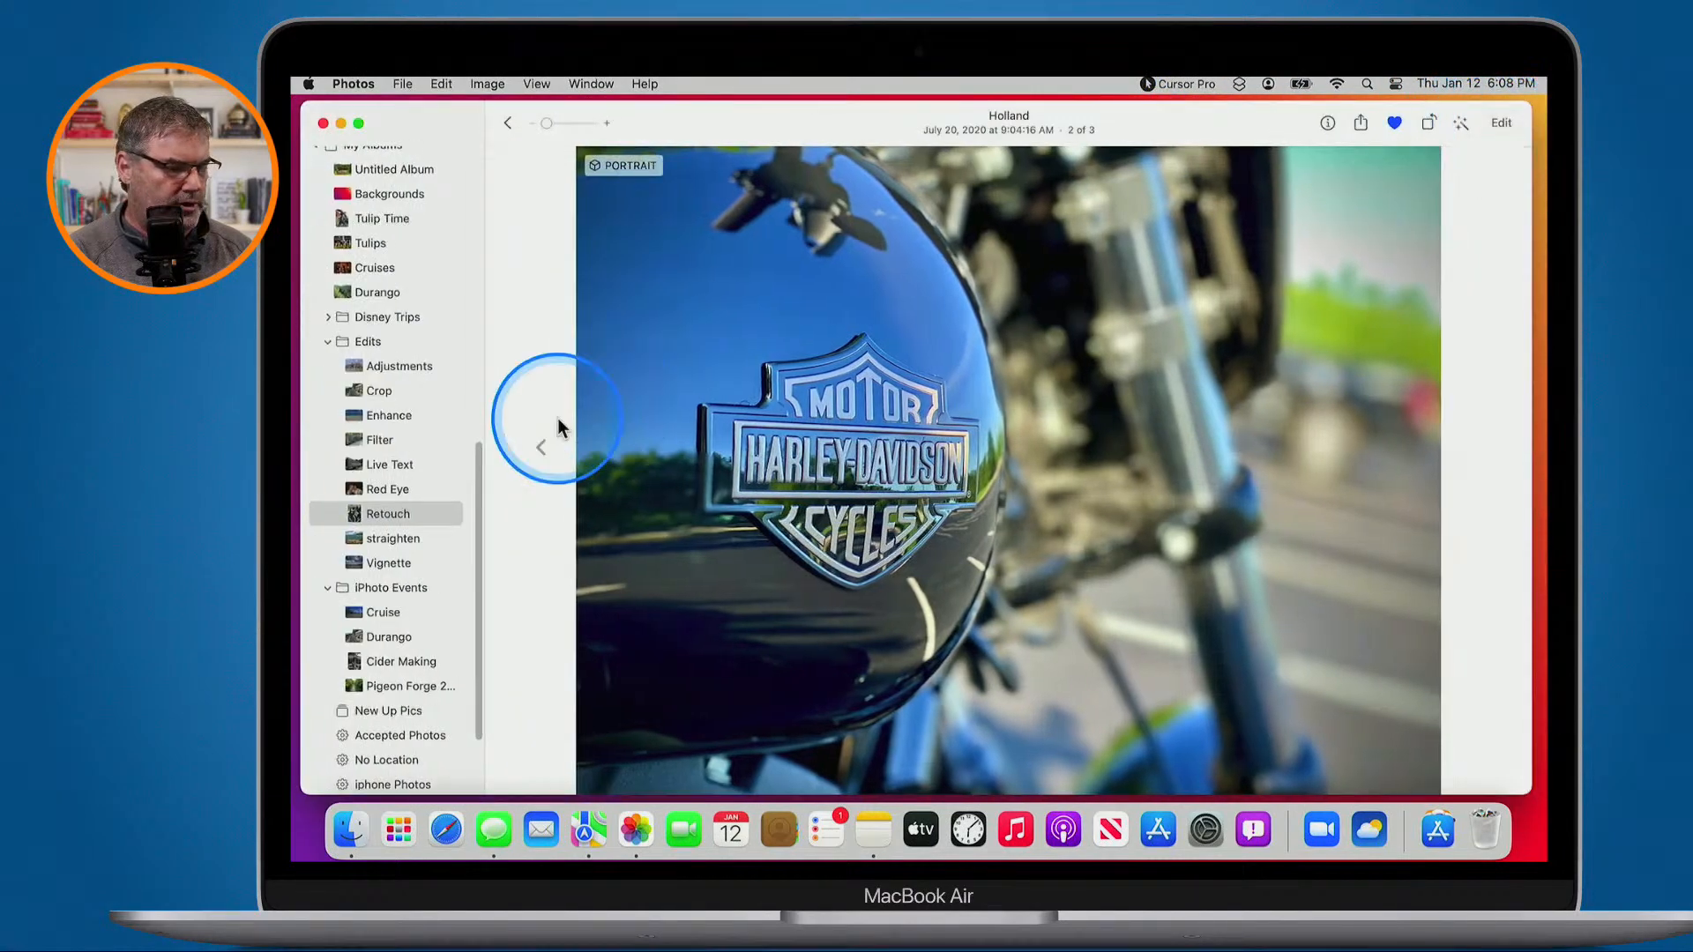
Open the Westgate Cocoa Beach Pier photo from the straighten album for editing and display its crop settings
left_click(399, 536)
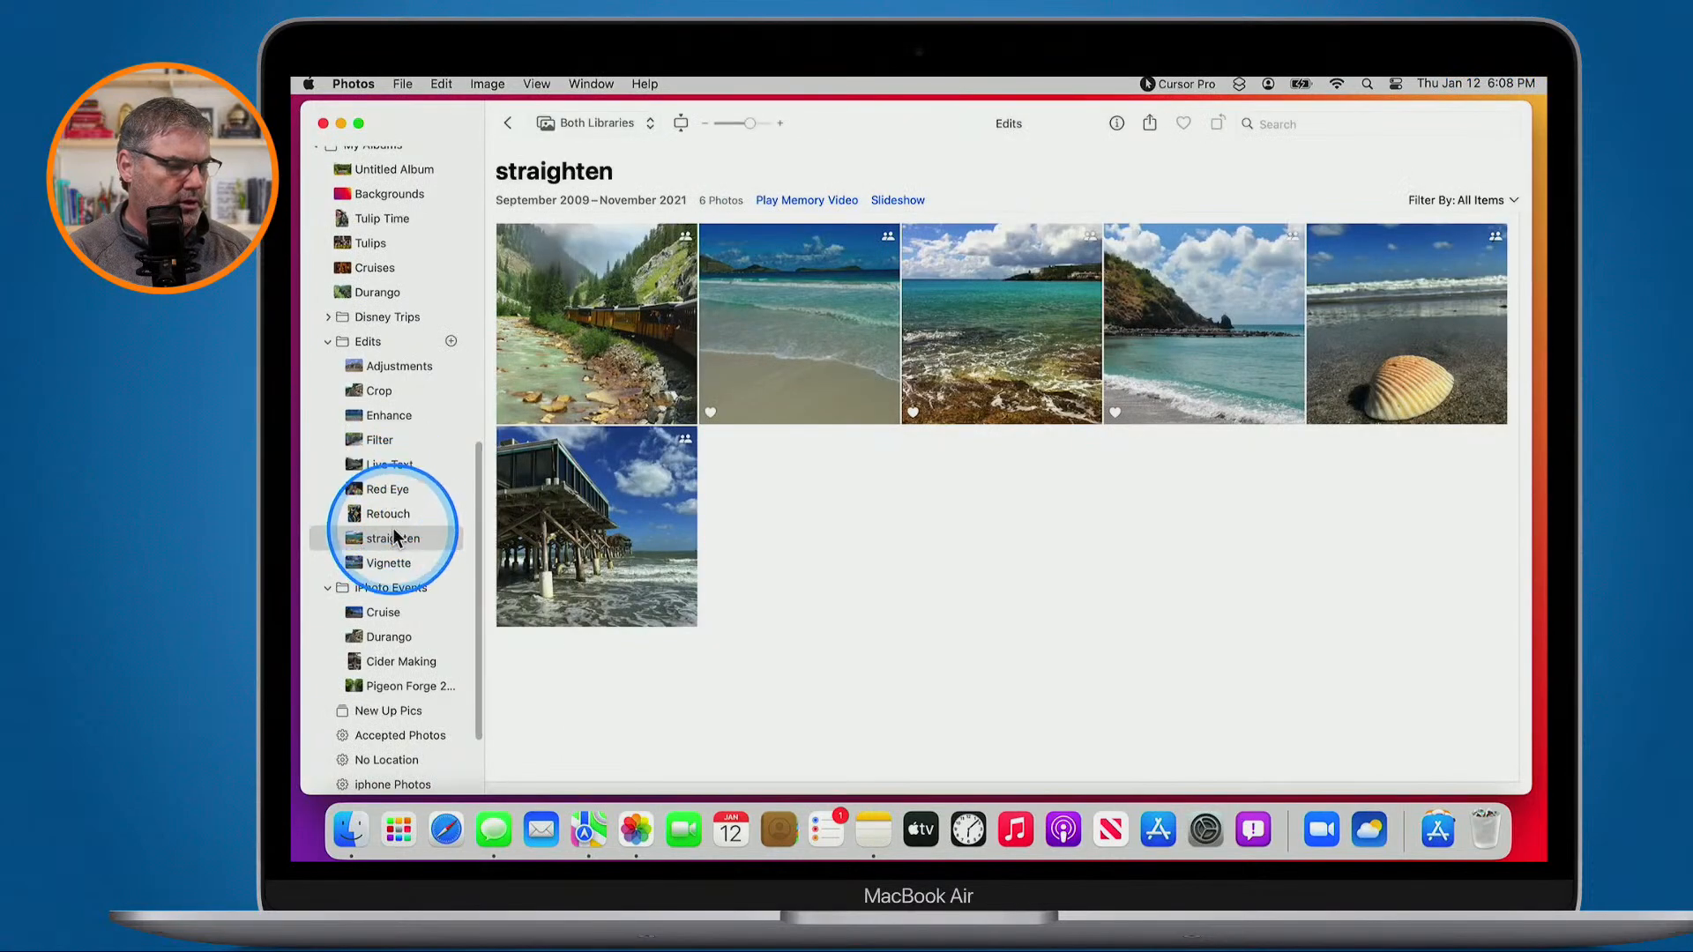
double_click(554, 514)
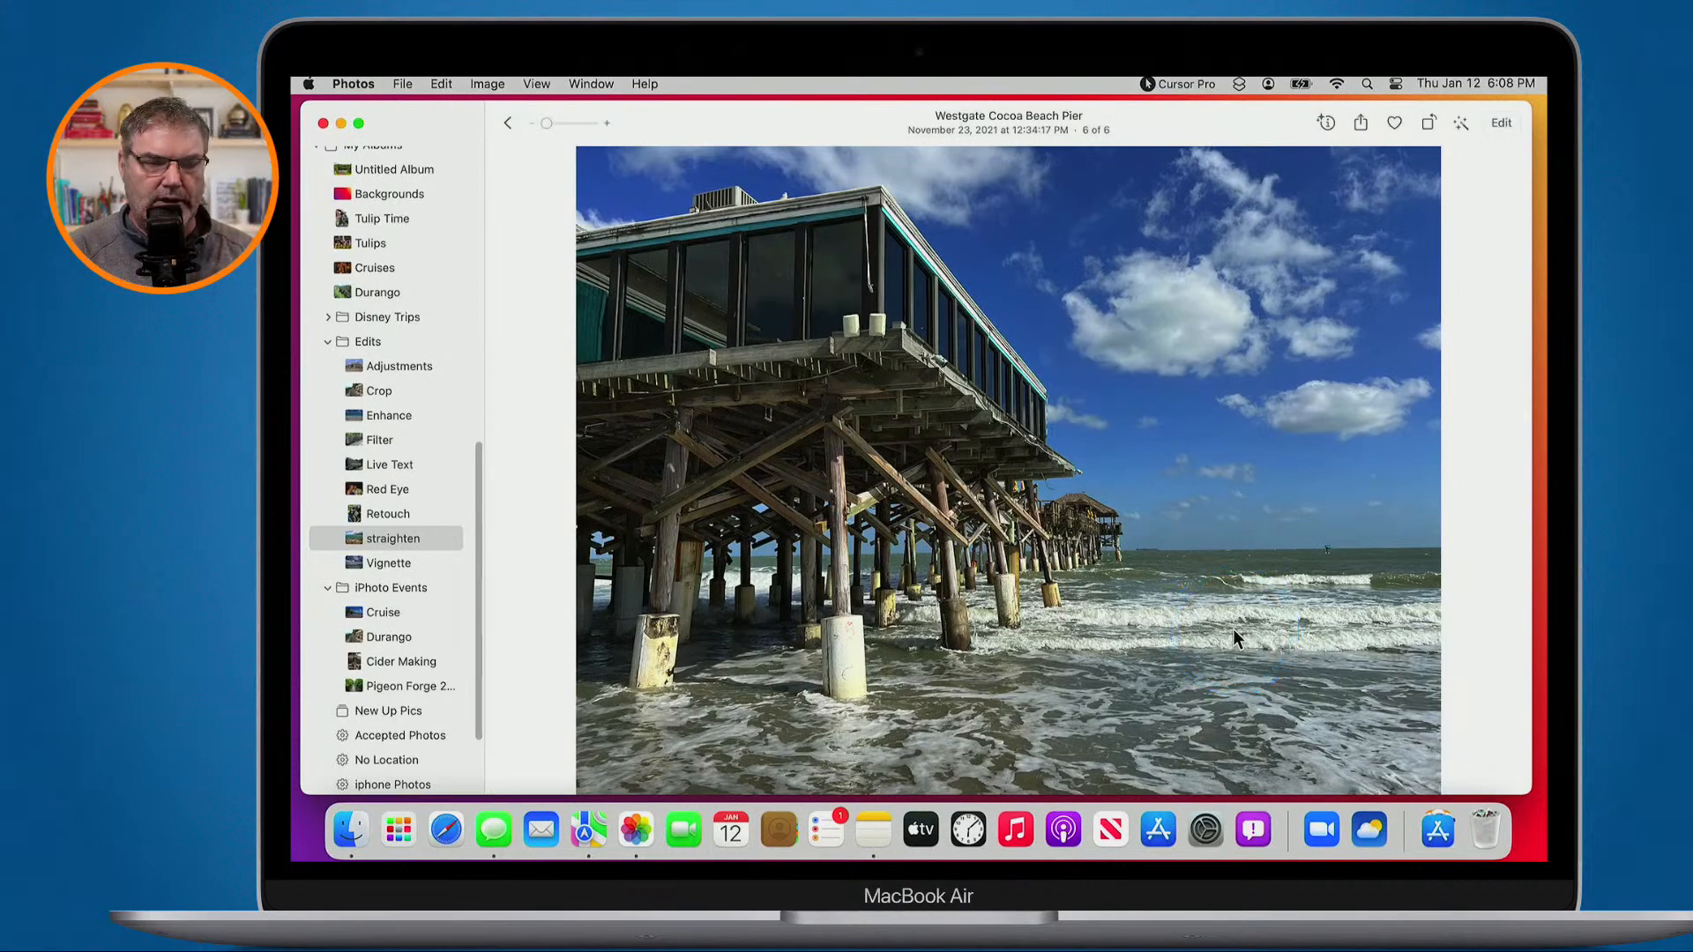
left_click(1502, 123)
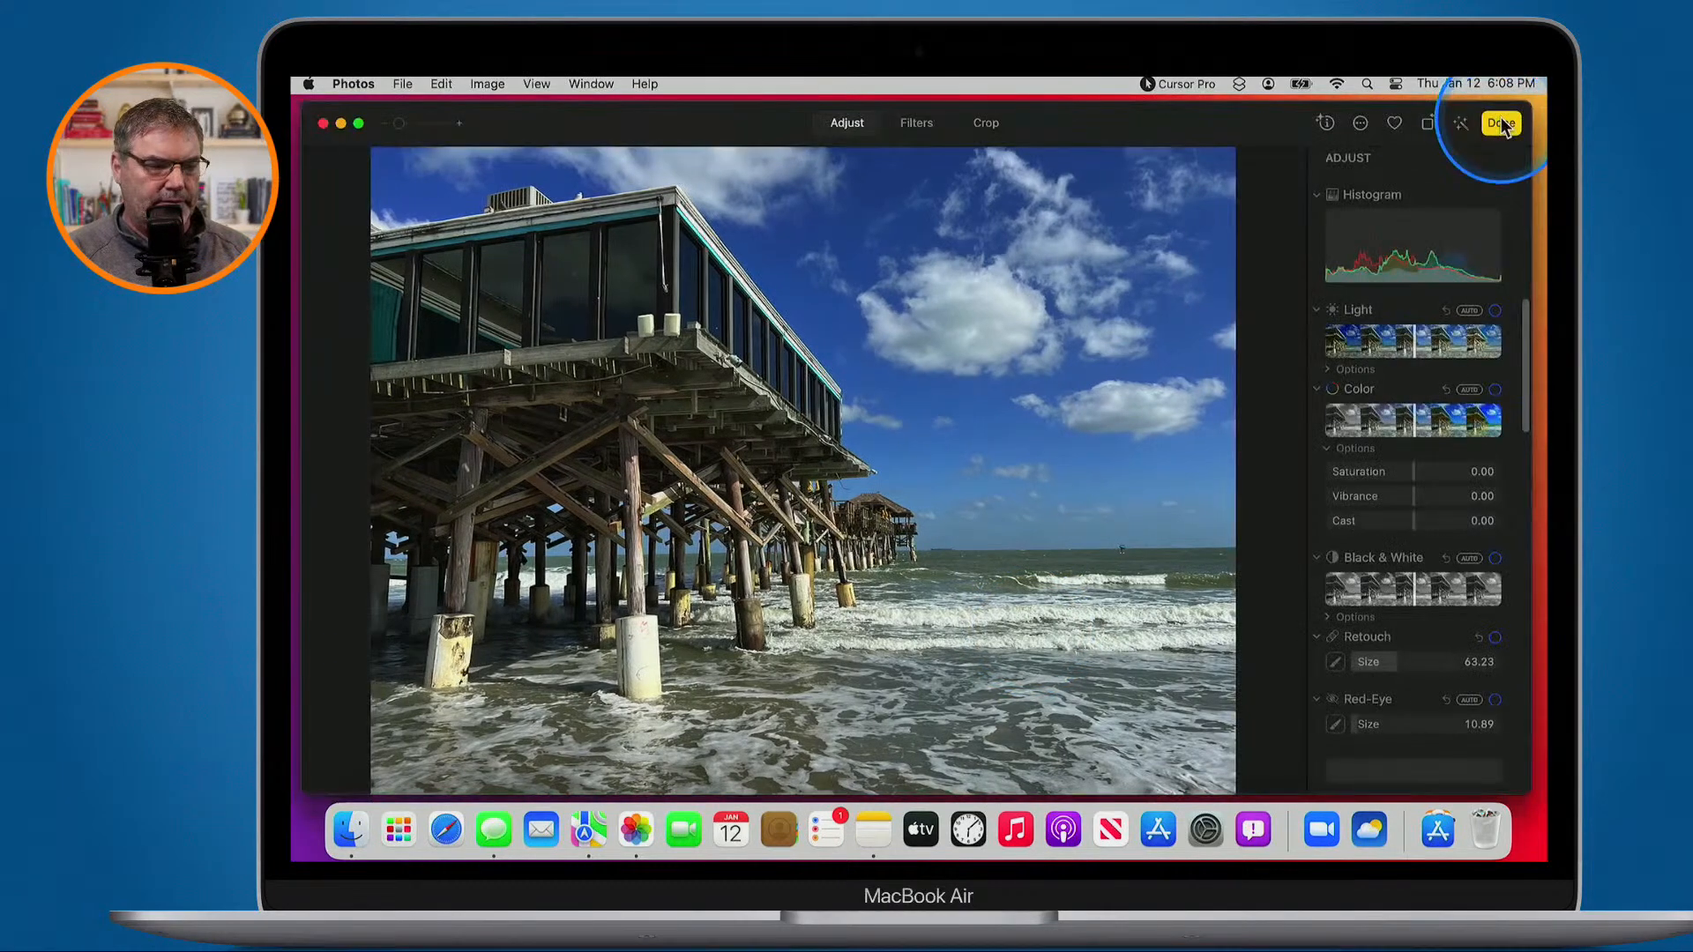
scroll(1385, 468, "down", 1)
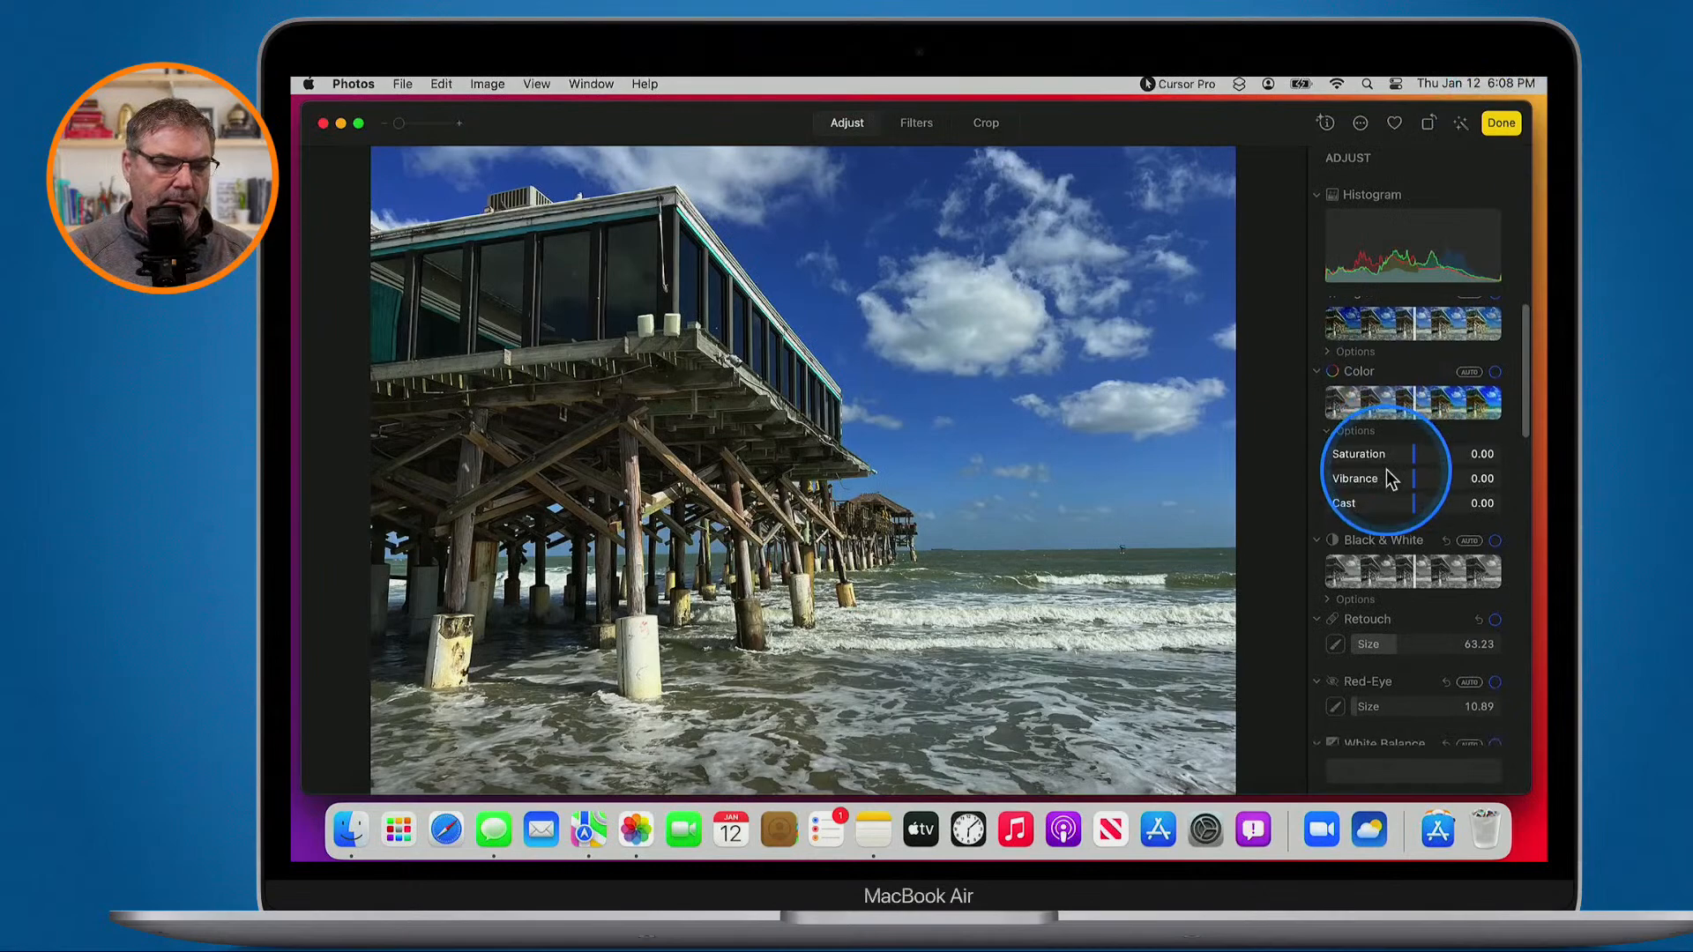
left_click(983, 123)
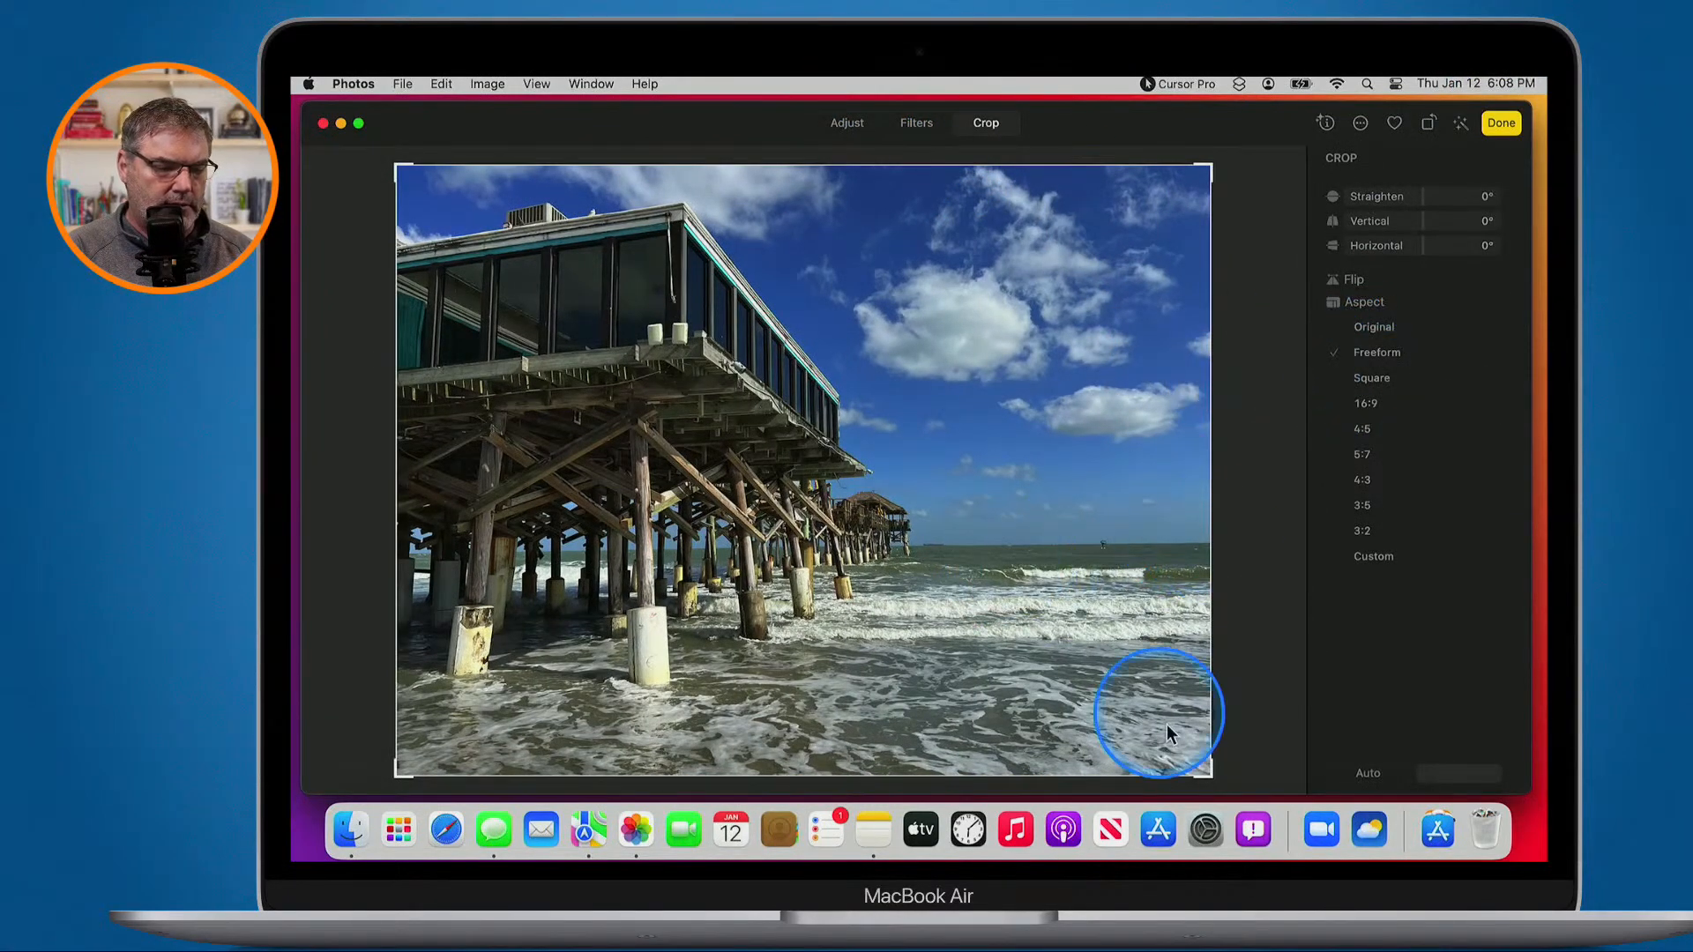
Try a freeform crop of the pier photo to an upright frame, reposition the image inside it, and revert to the original
left_click_drag(1208, 766, 1253, 767)
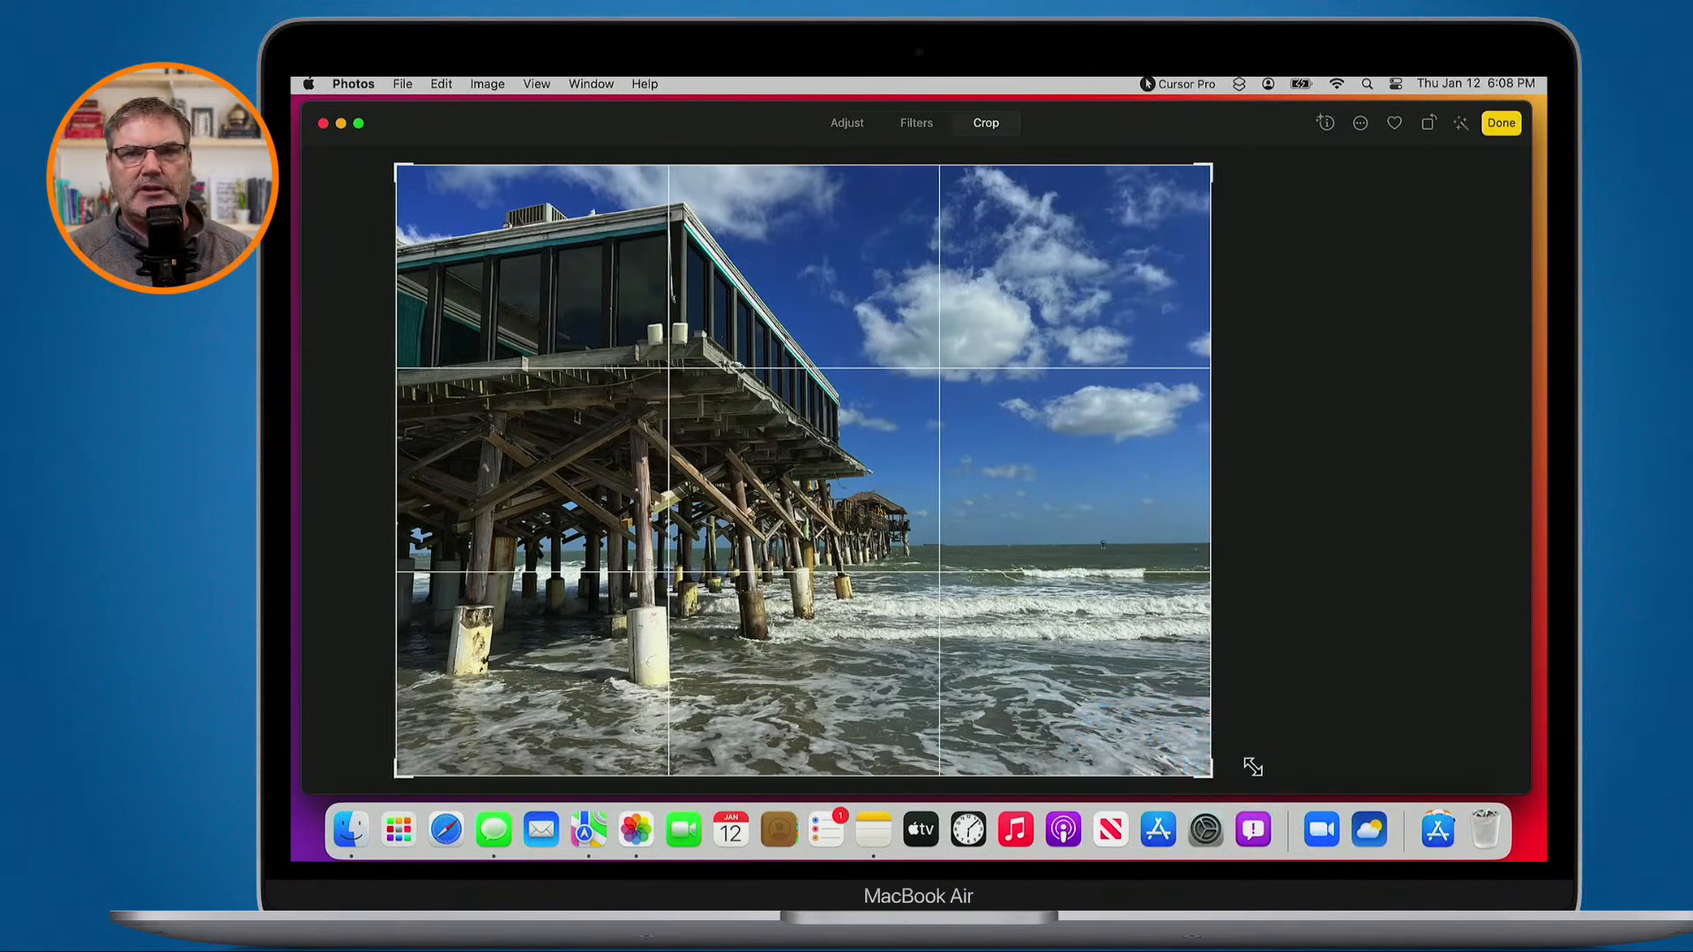
left_click(1253, 767)
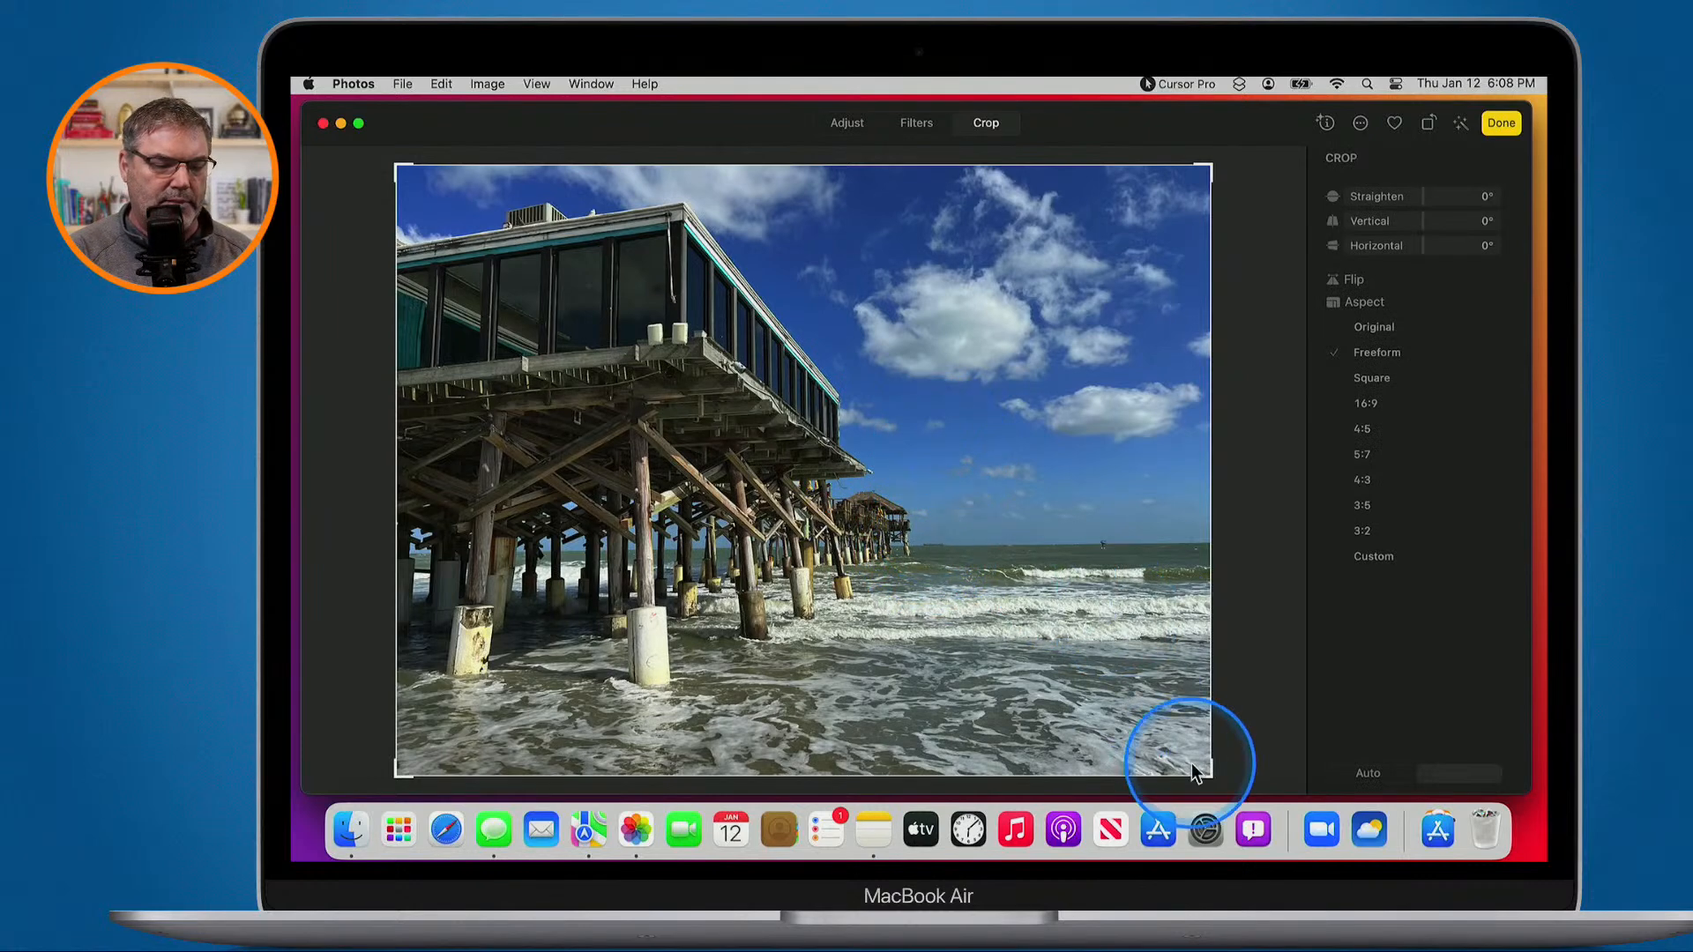
left_click_drag(1208, 770, 1180, 755)
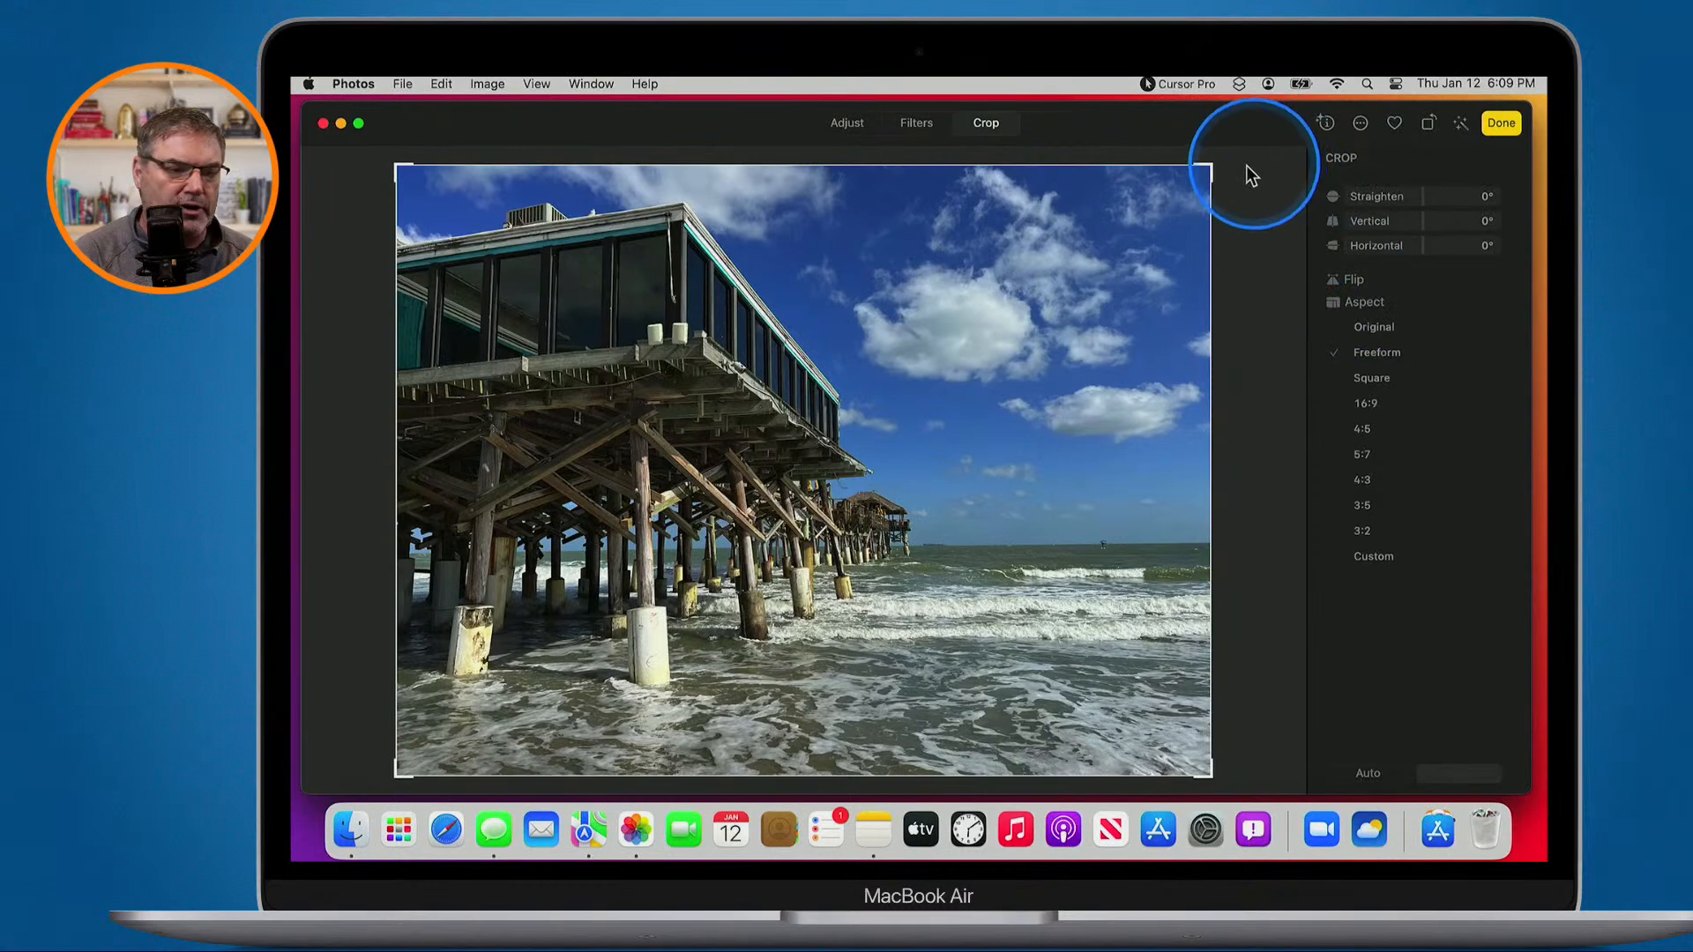
left_click_drag(1210, 165, 844, 233)
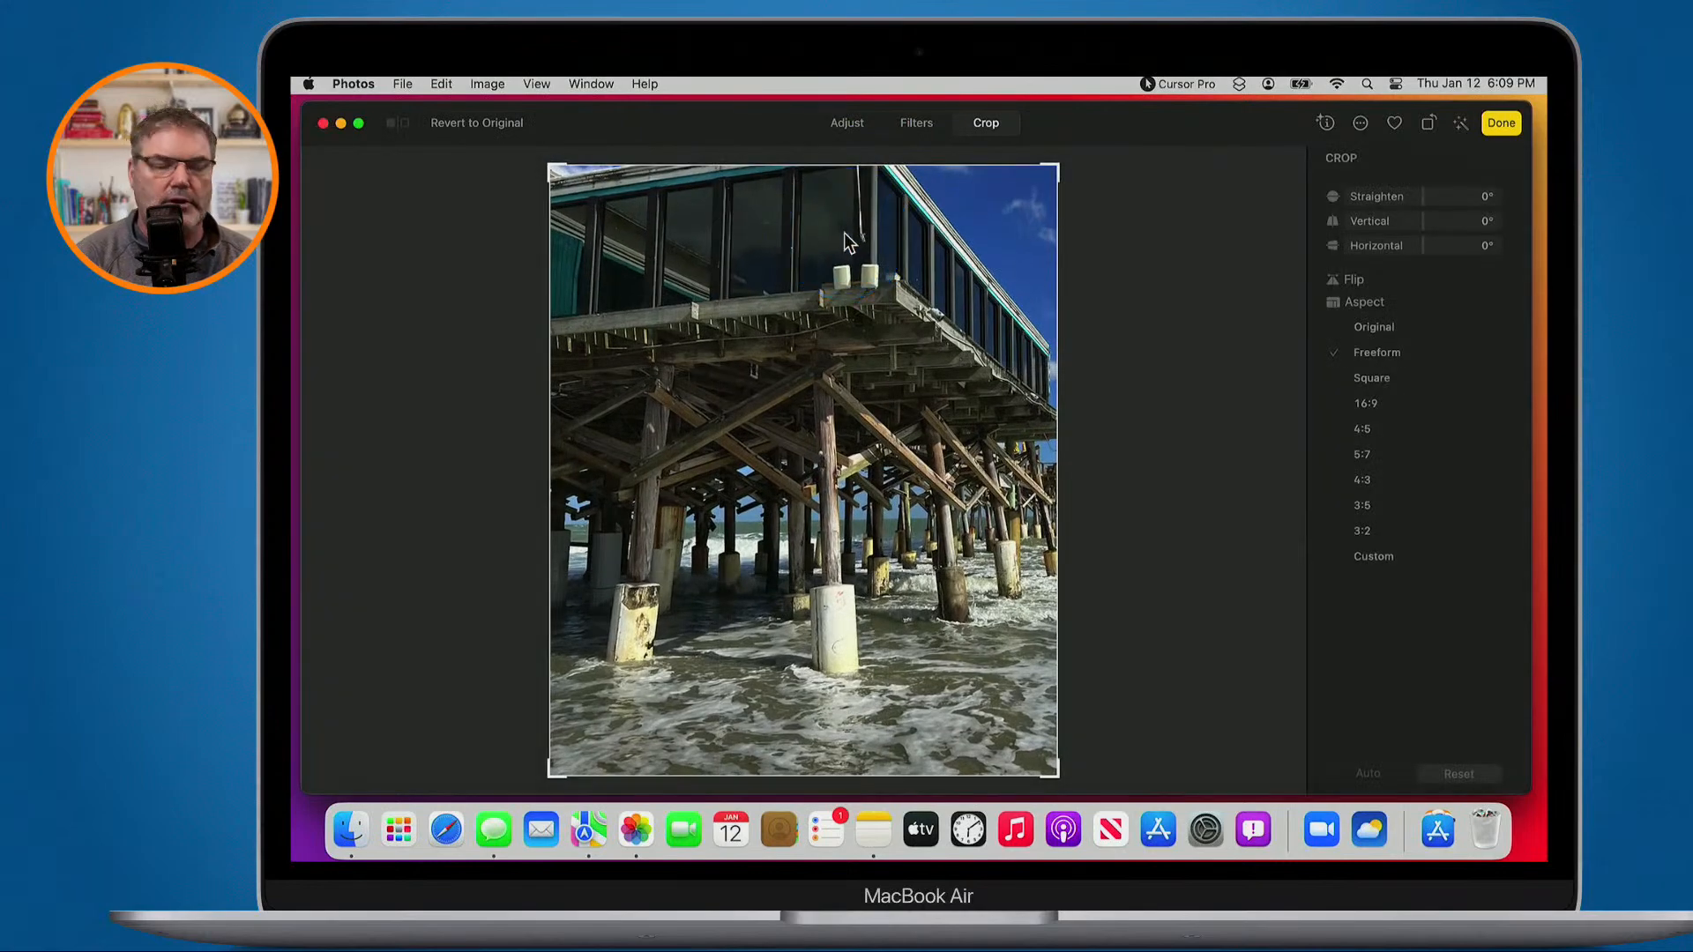
left_click_drag(829, 310, 743, 453)
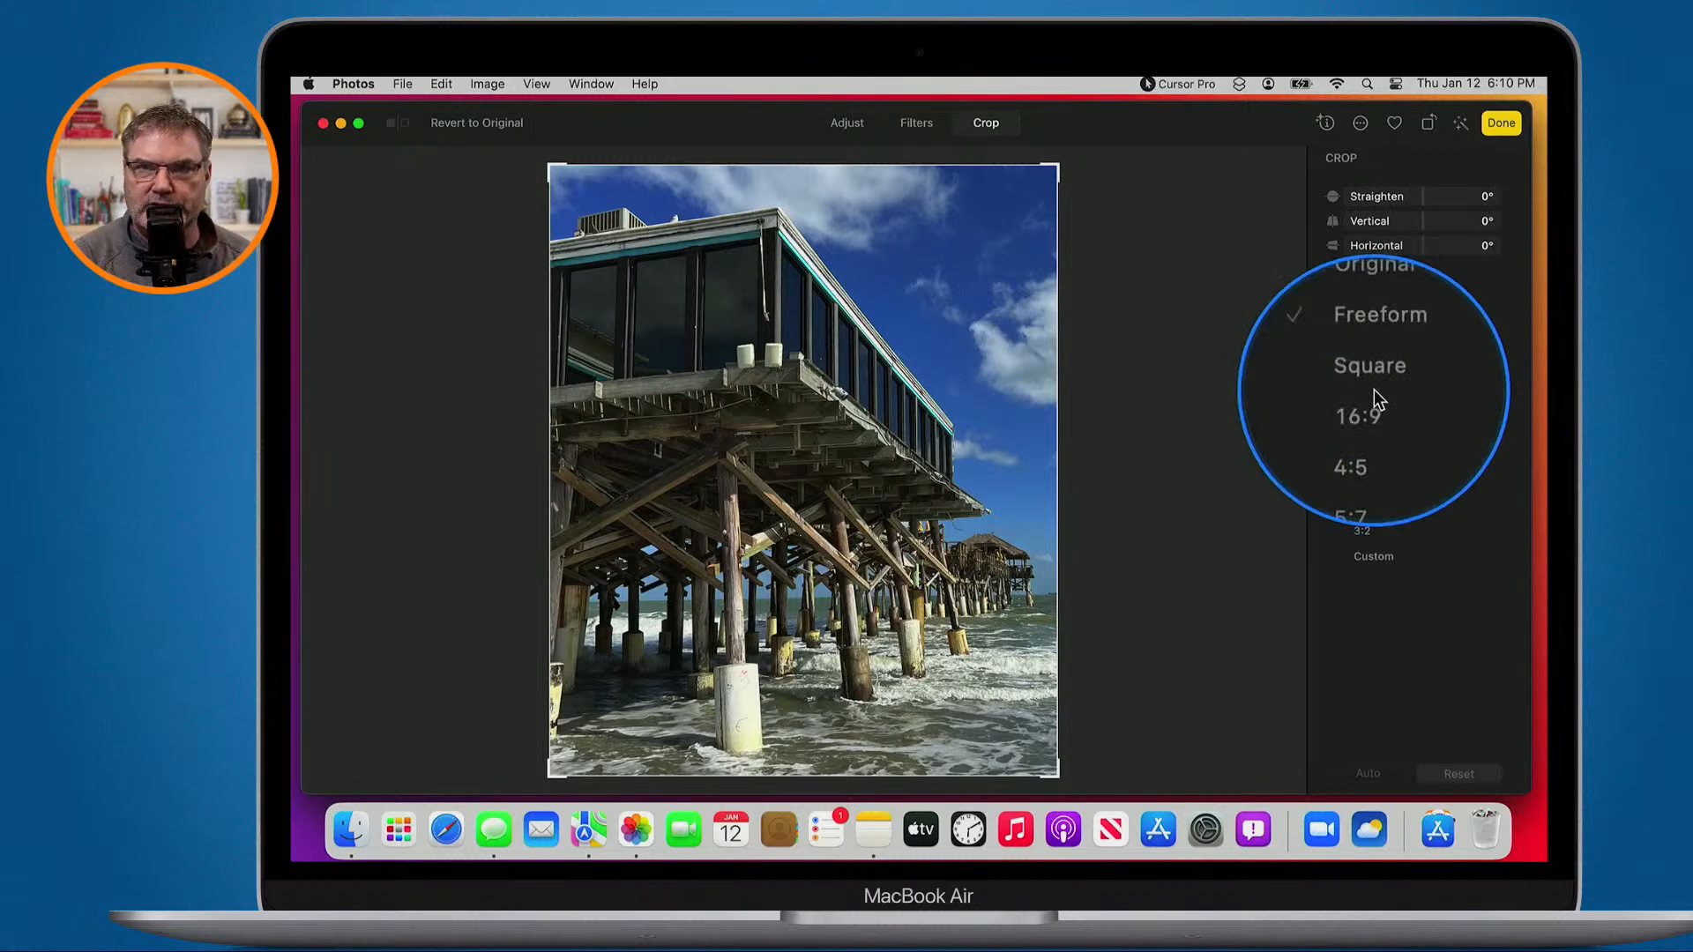
left_click(462, 121)
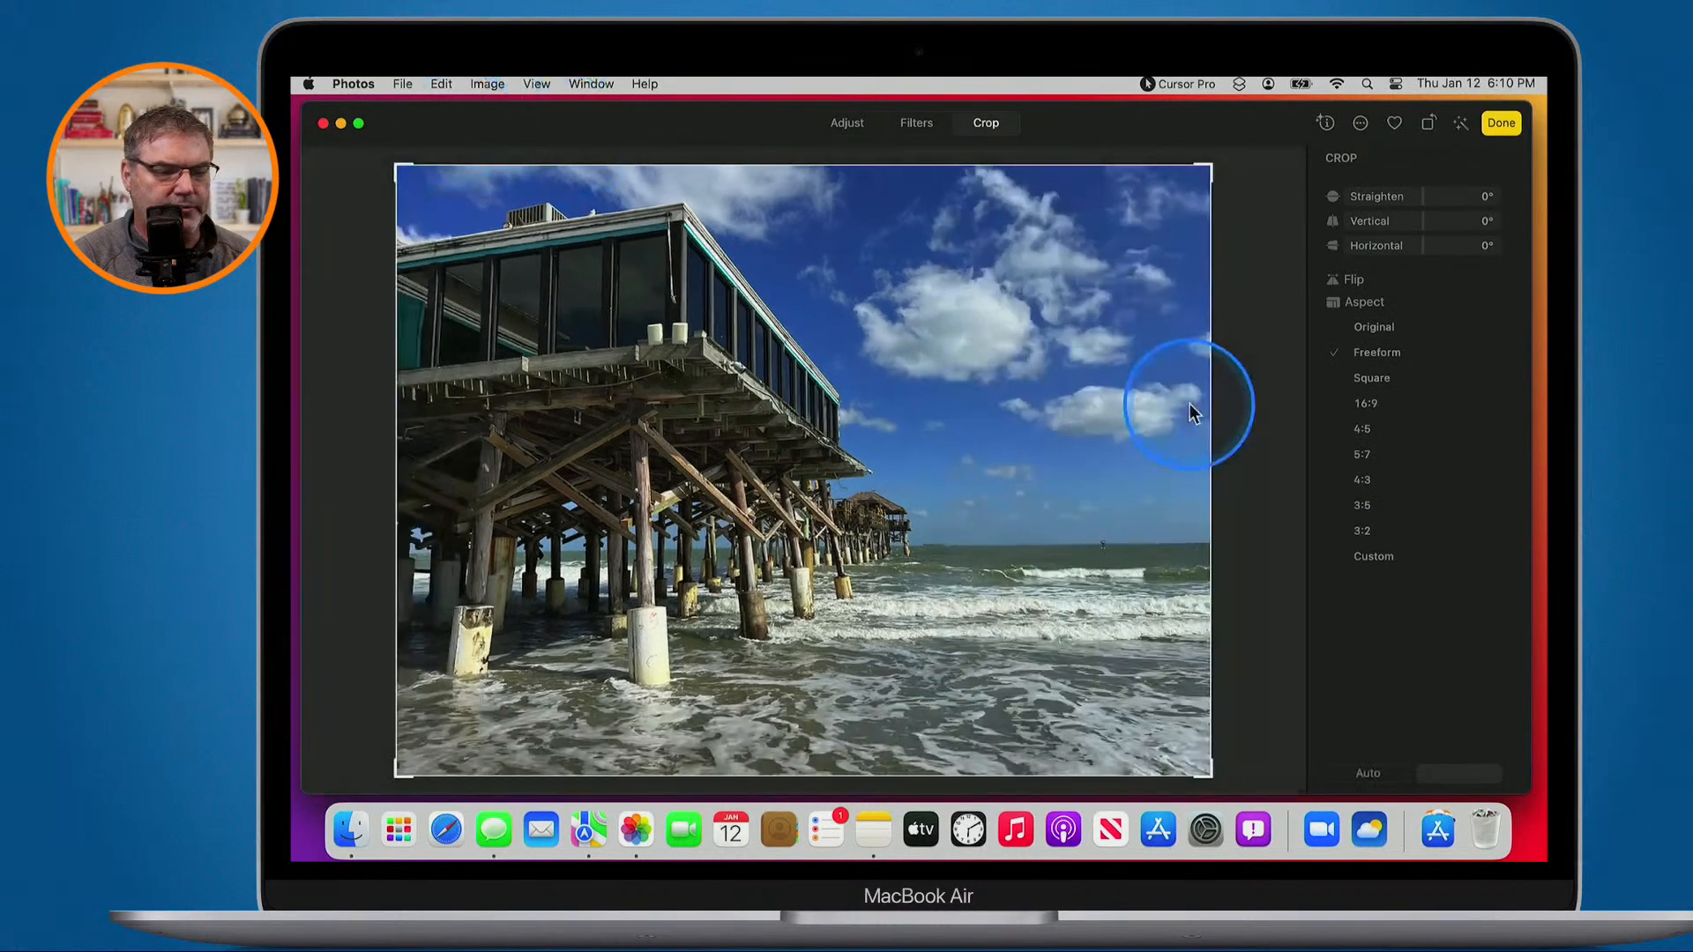
Try a Square crop on the pier photo, tightening the frame and repositioning the image within it
left_click(1373, 378)
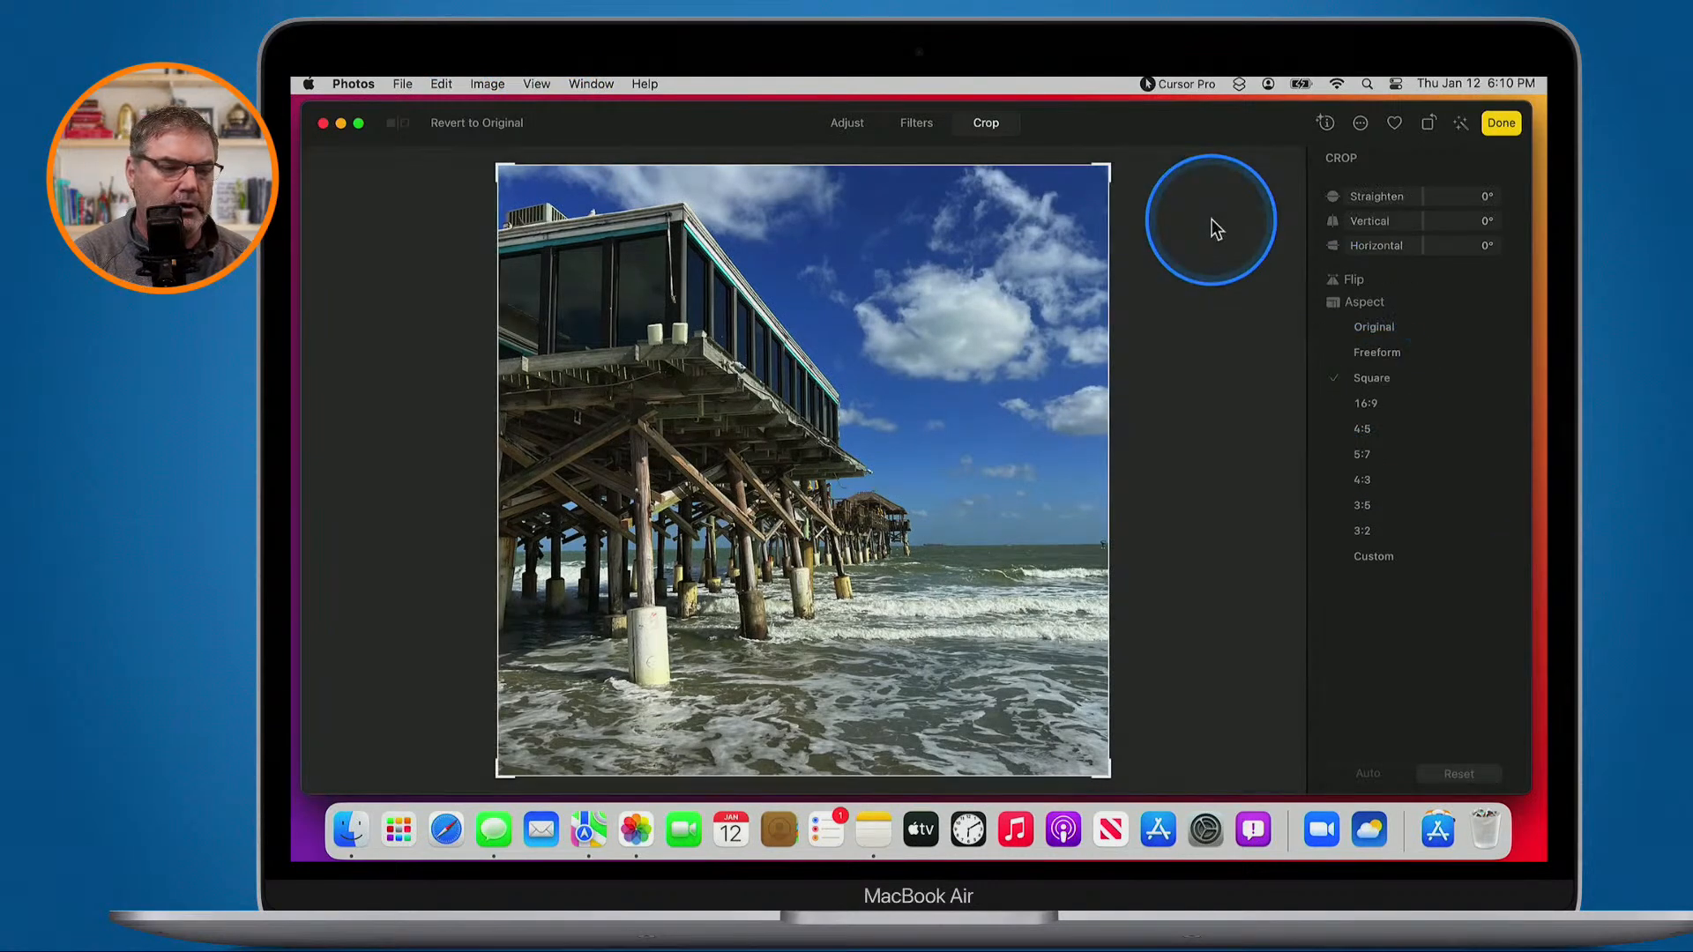
left_click_drag(1108, 168, 1065, 314)
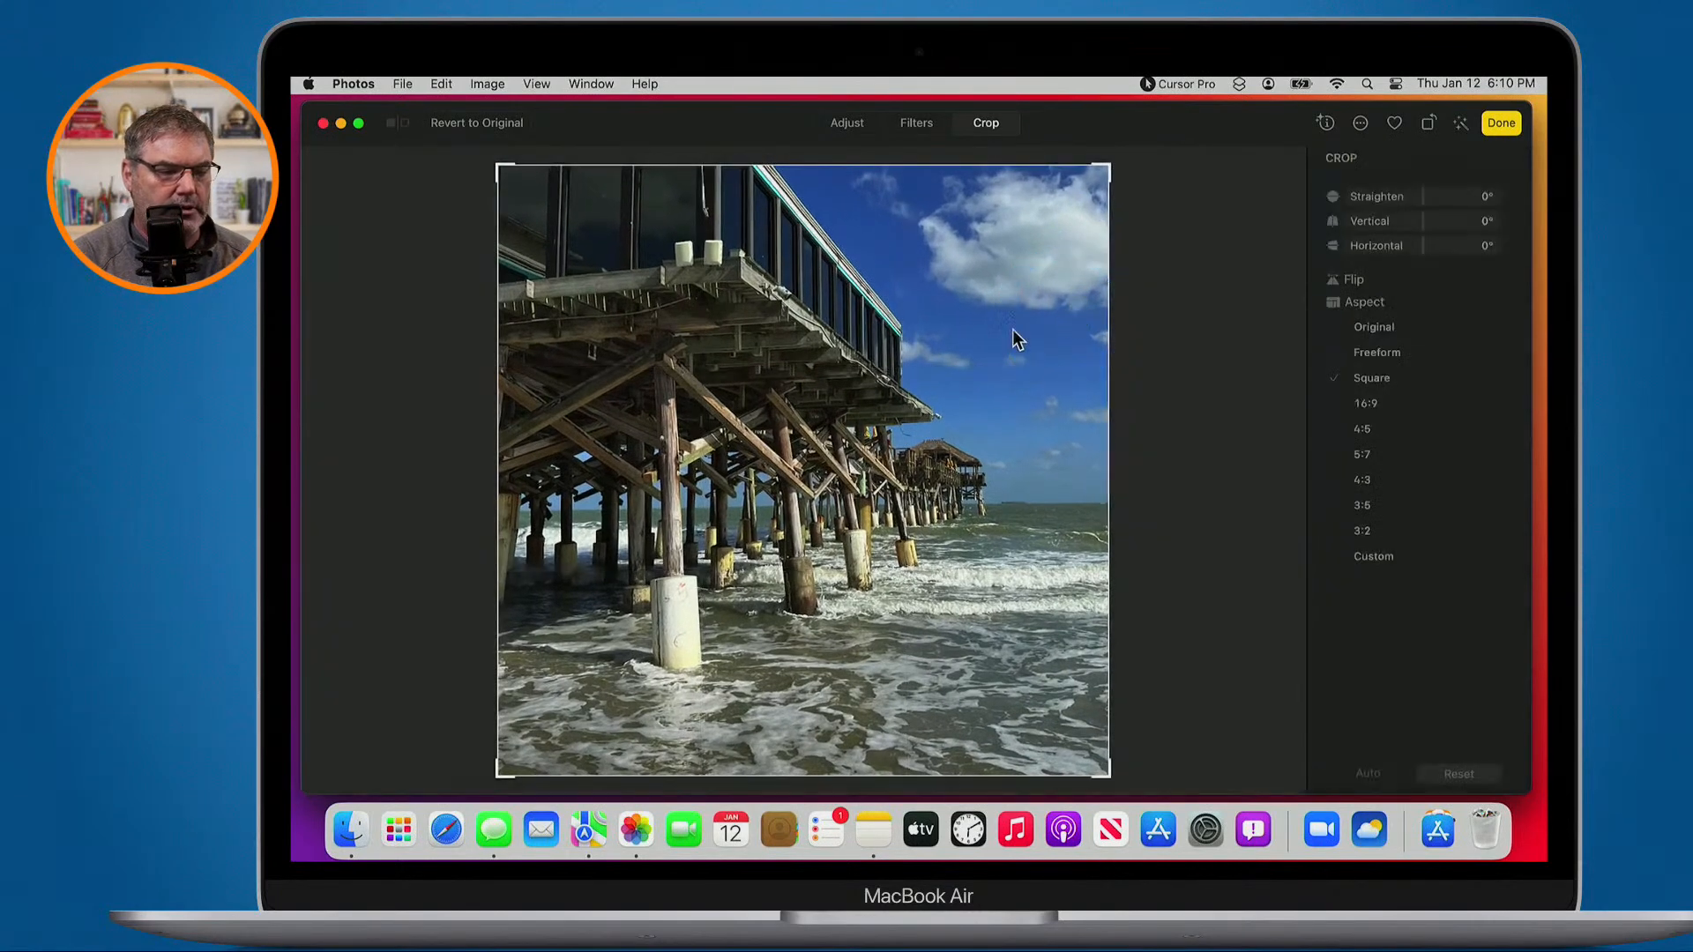
left_click_drag(796, 324, 834, 405)
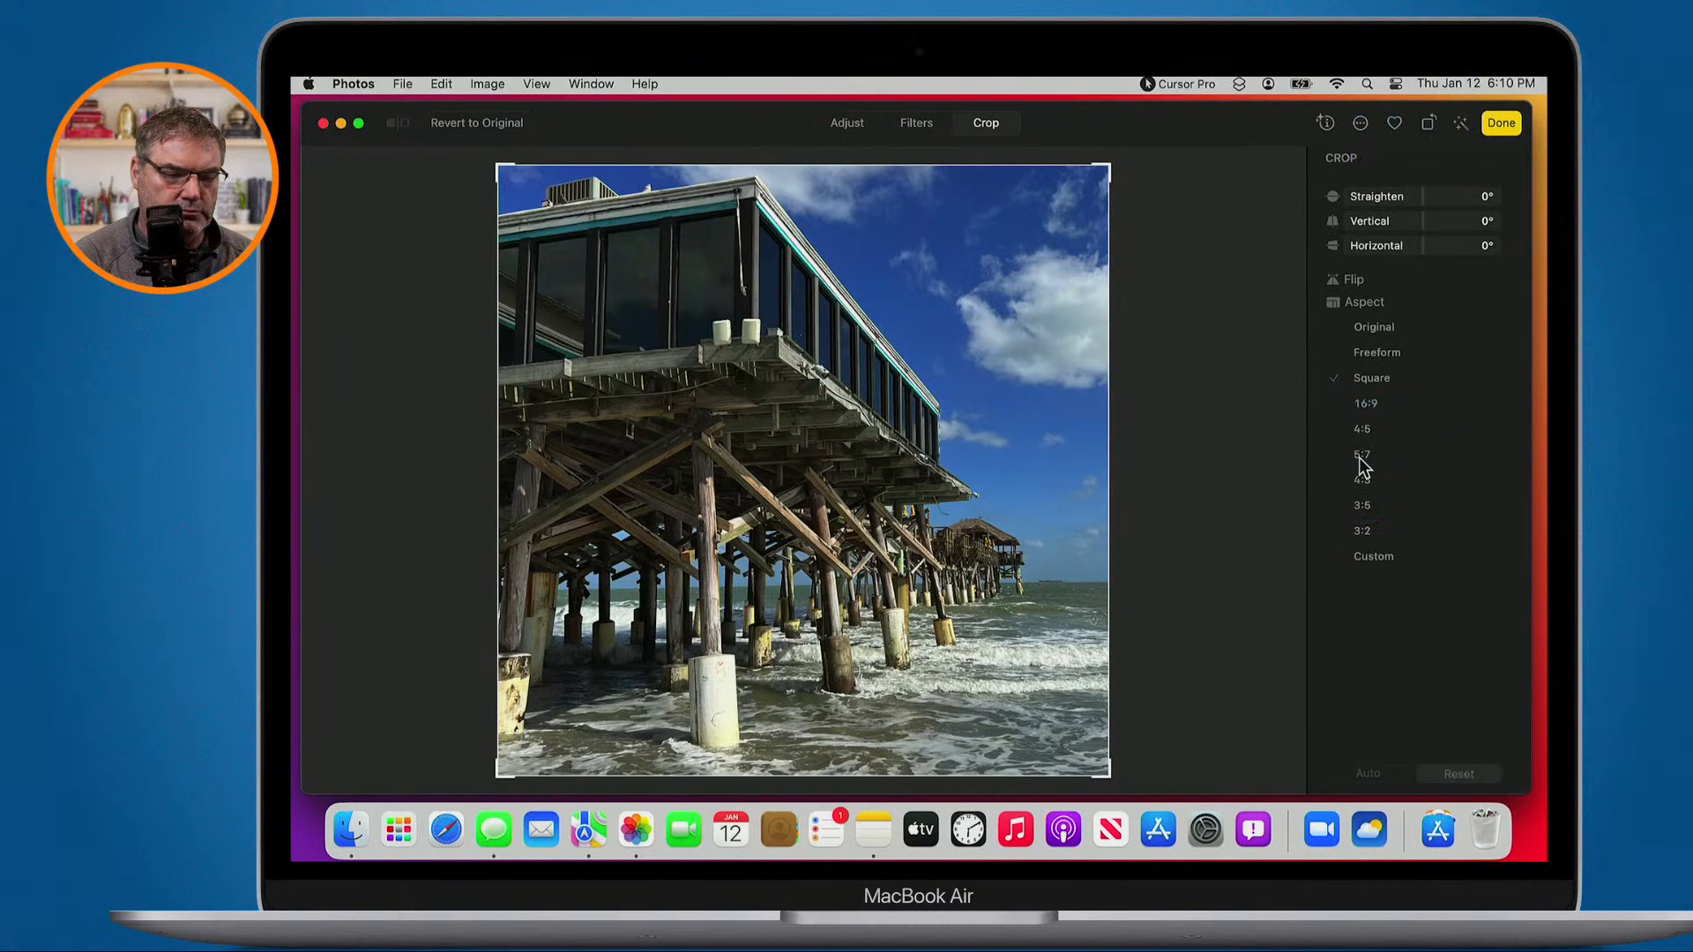
Crop the pier photo to a 16:9 portrait frame, reposition the image within it, and save the edit
left_click(1367, 407)
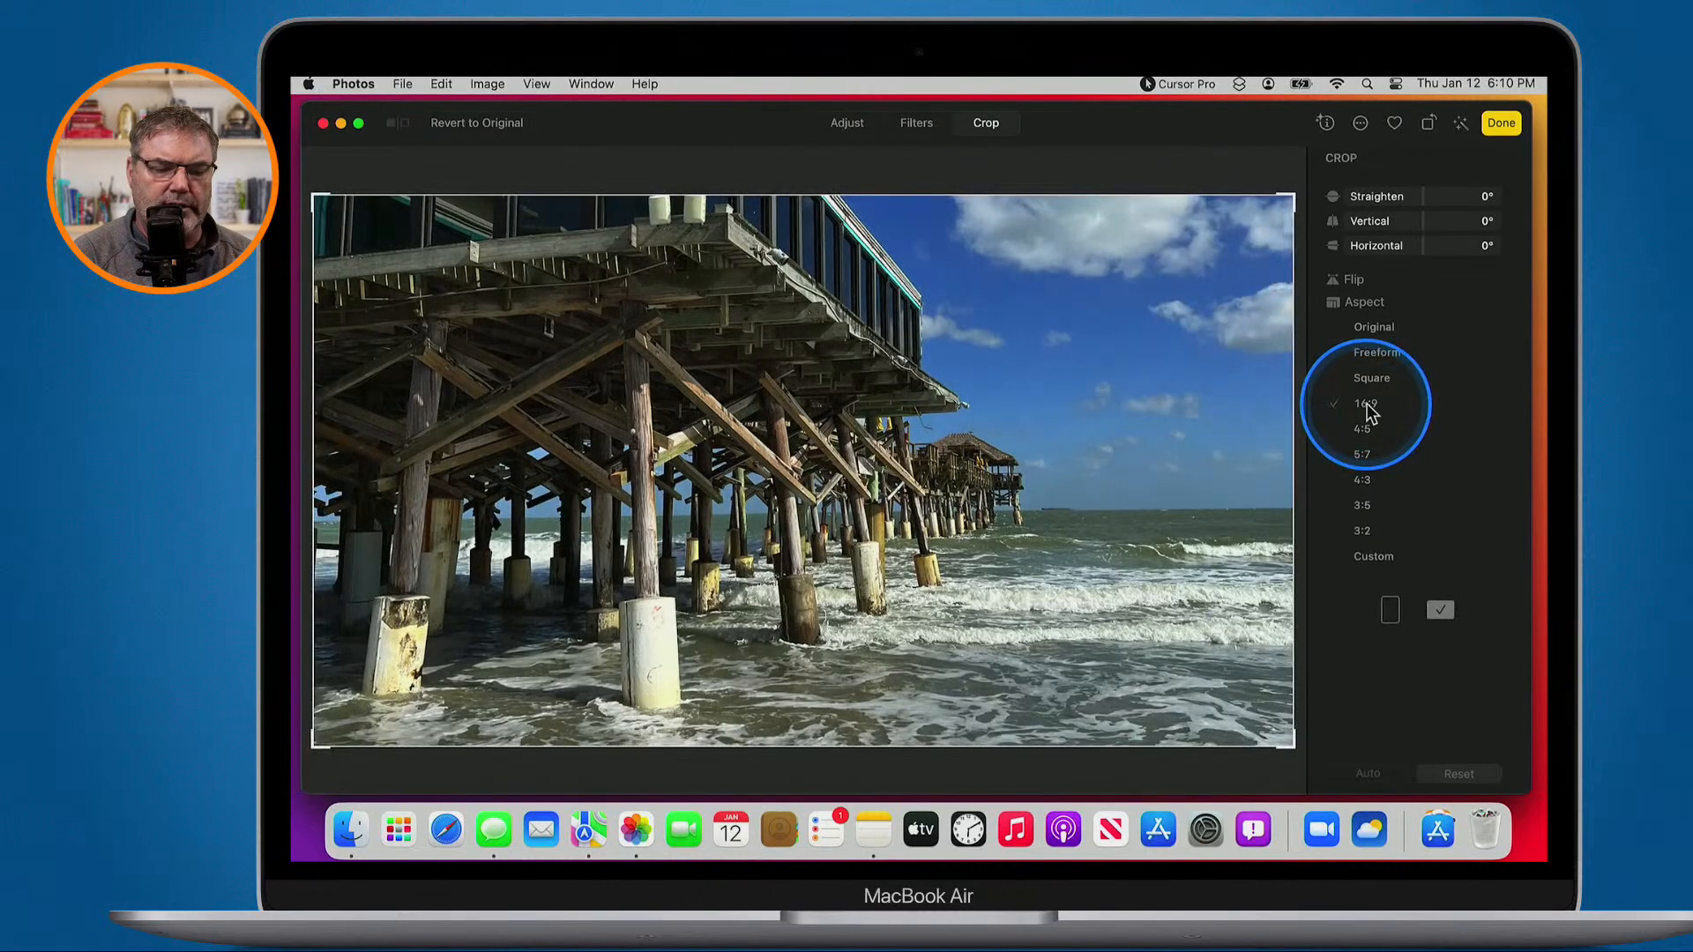
left_click(1391, 613)
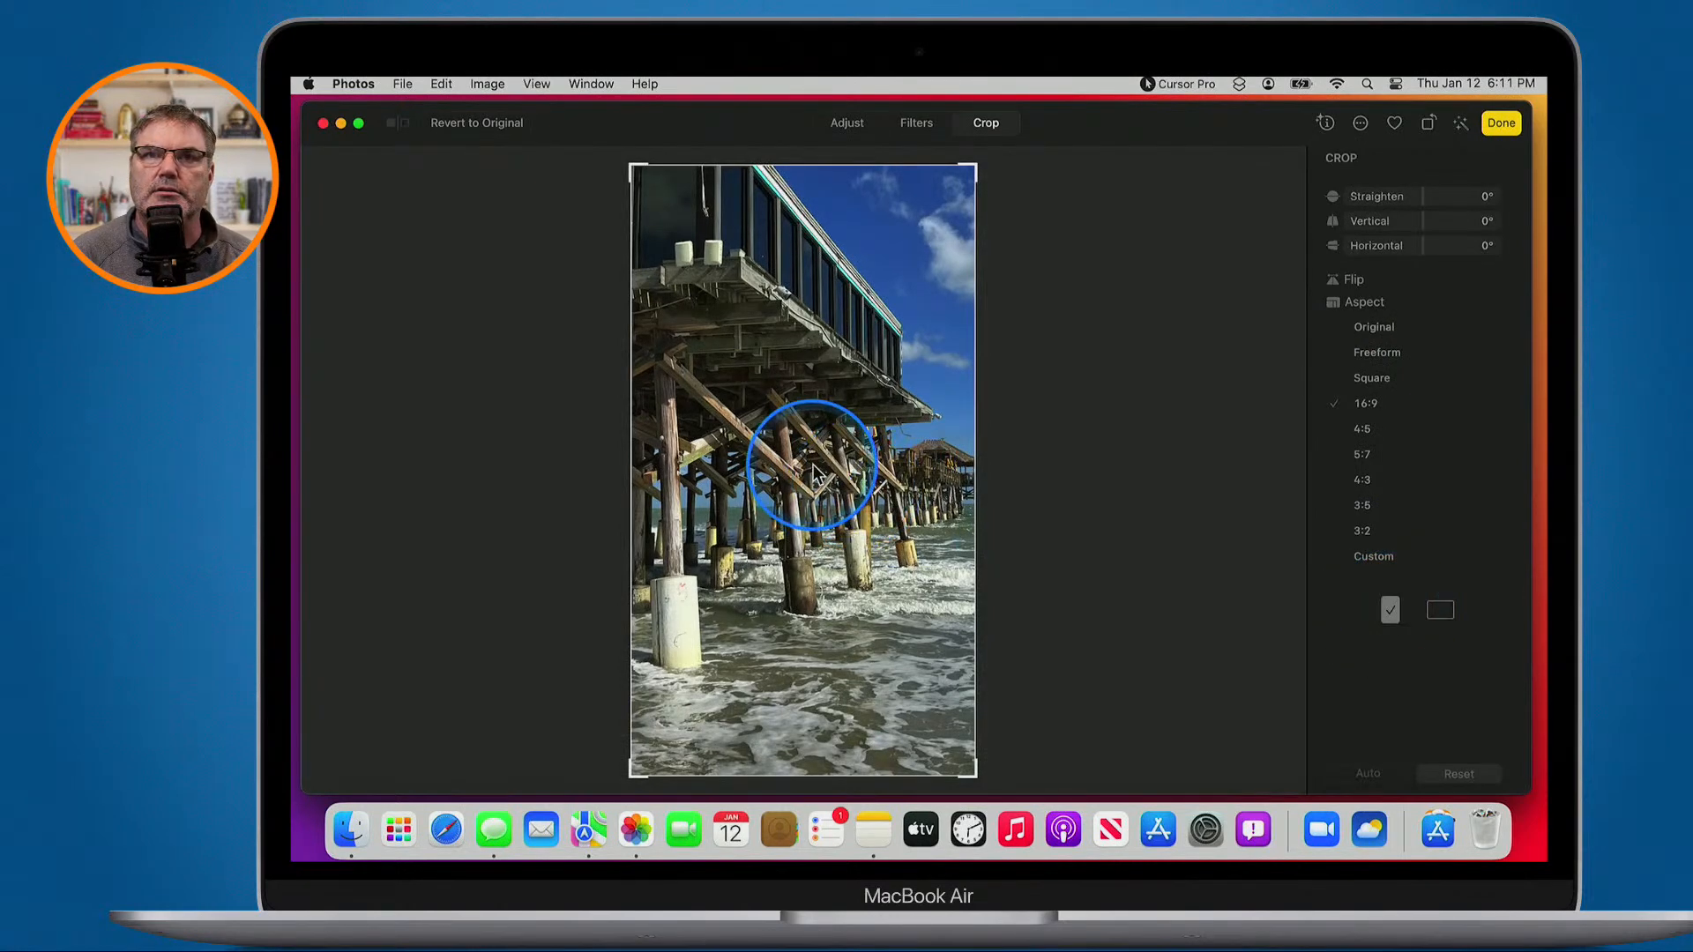
left_click_drag(796, 454, 737, 511)
left_click(1502, 124)
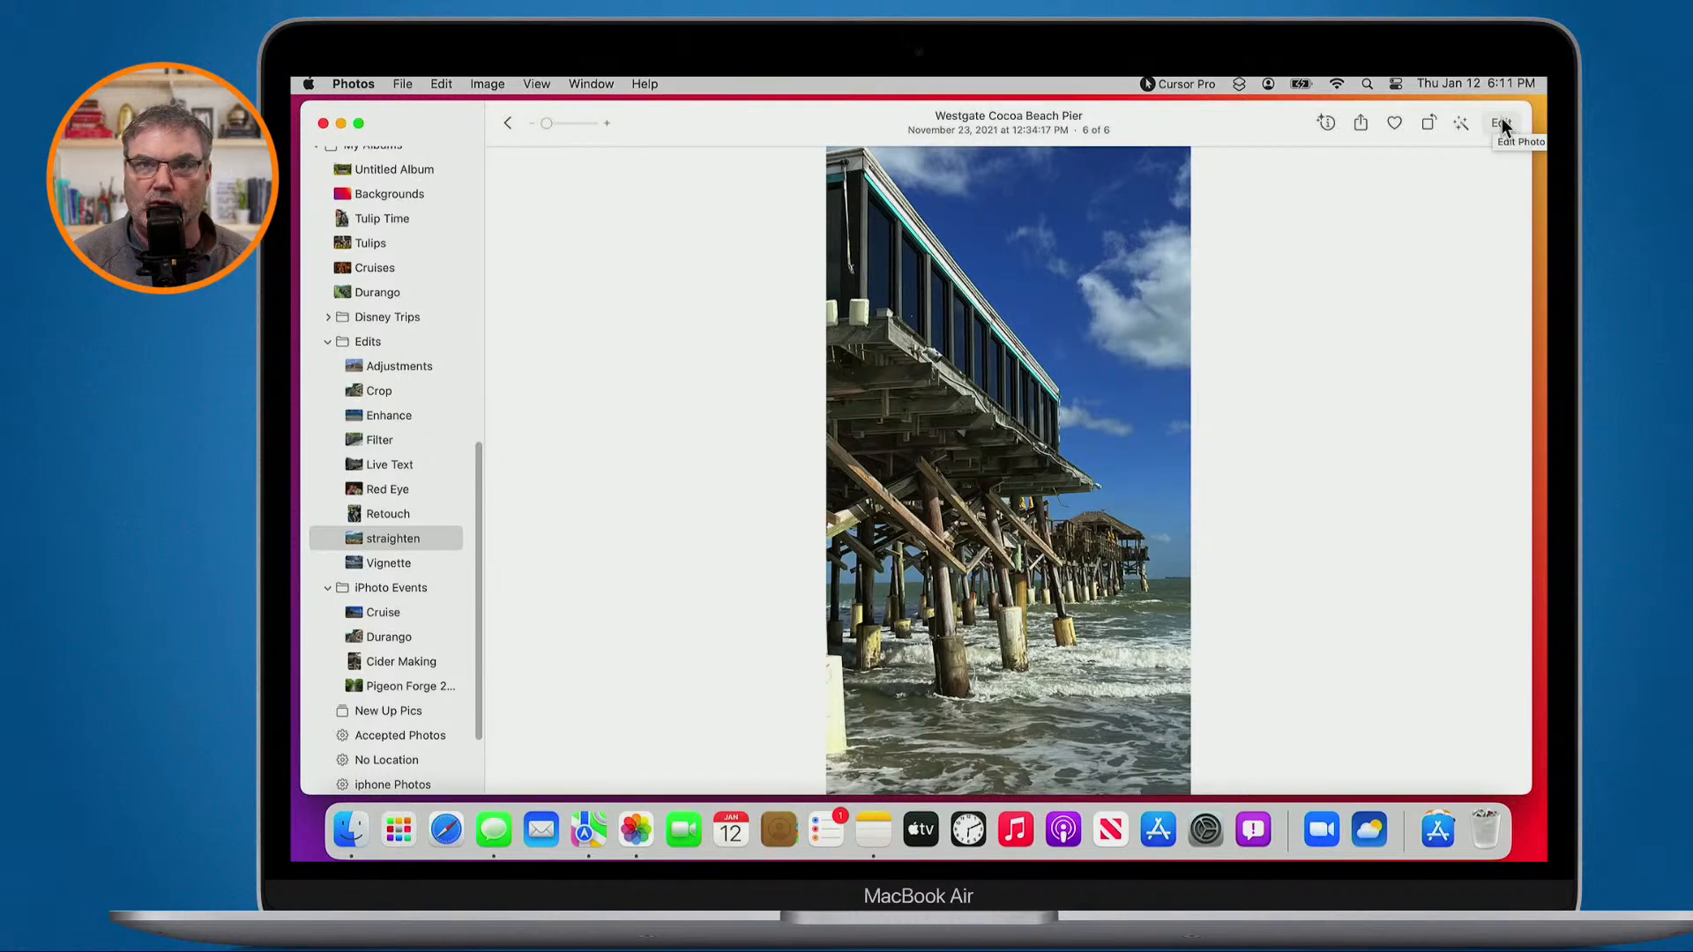
Reopen the pier photo's crop, switch the 16:9 frame to landscape, enlarge and reposition it, and save the edit
left_click(1501, 118)
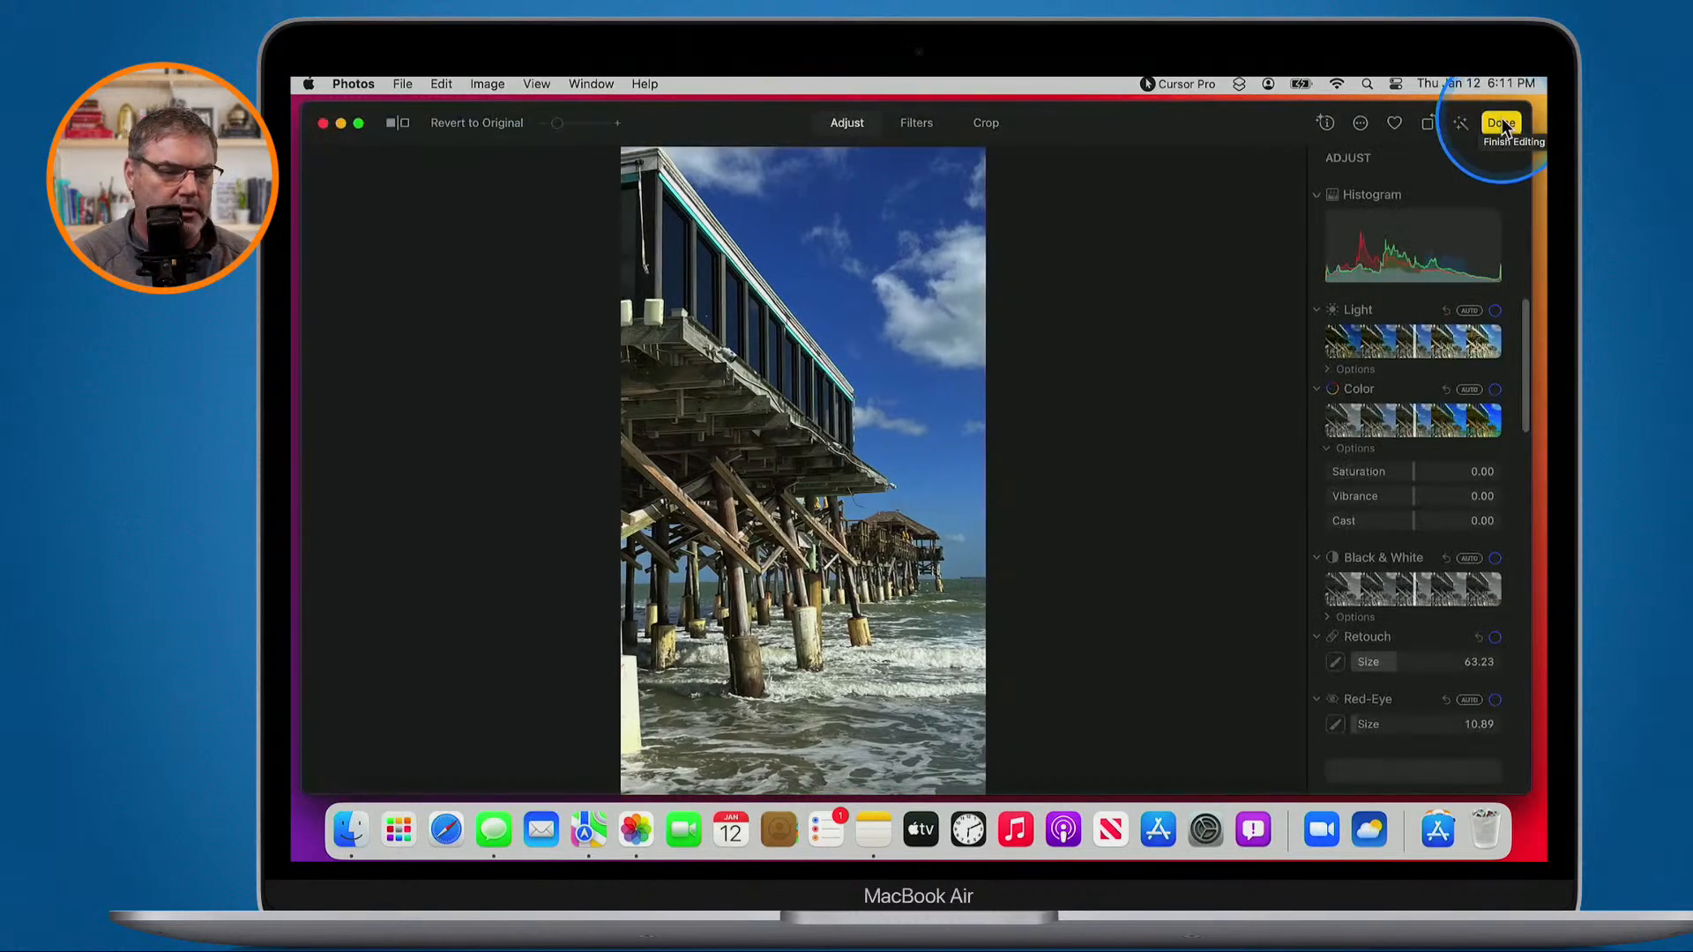
left_click(986, 123)
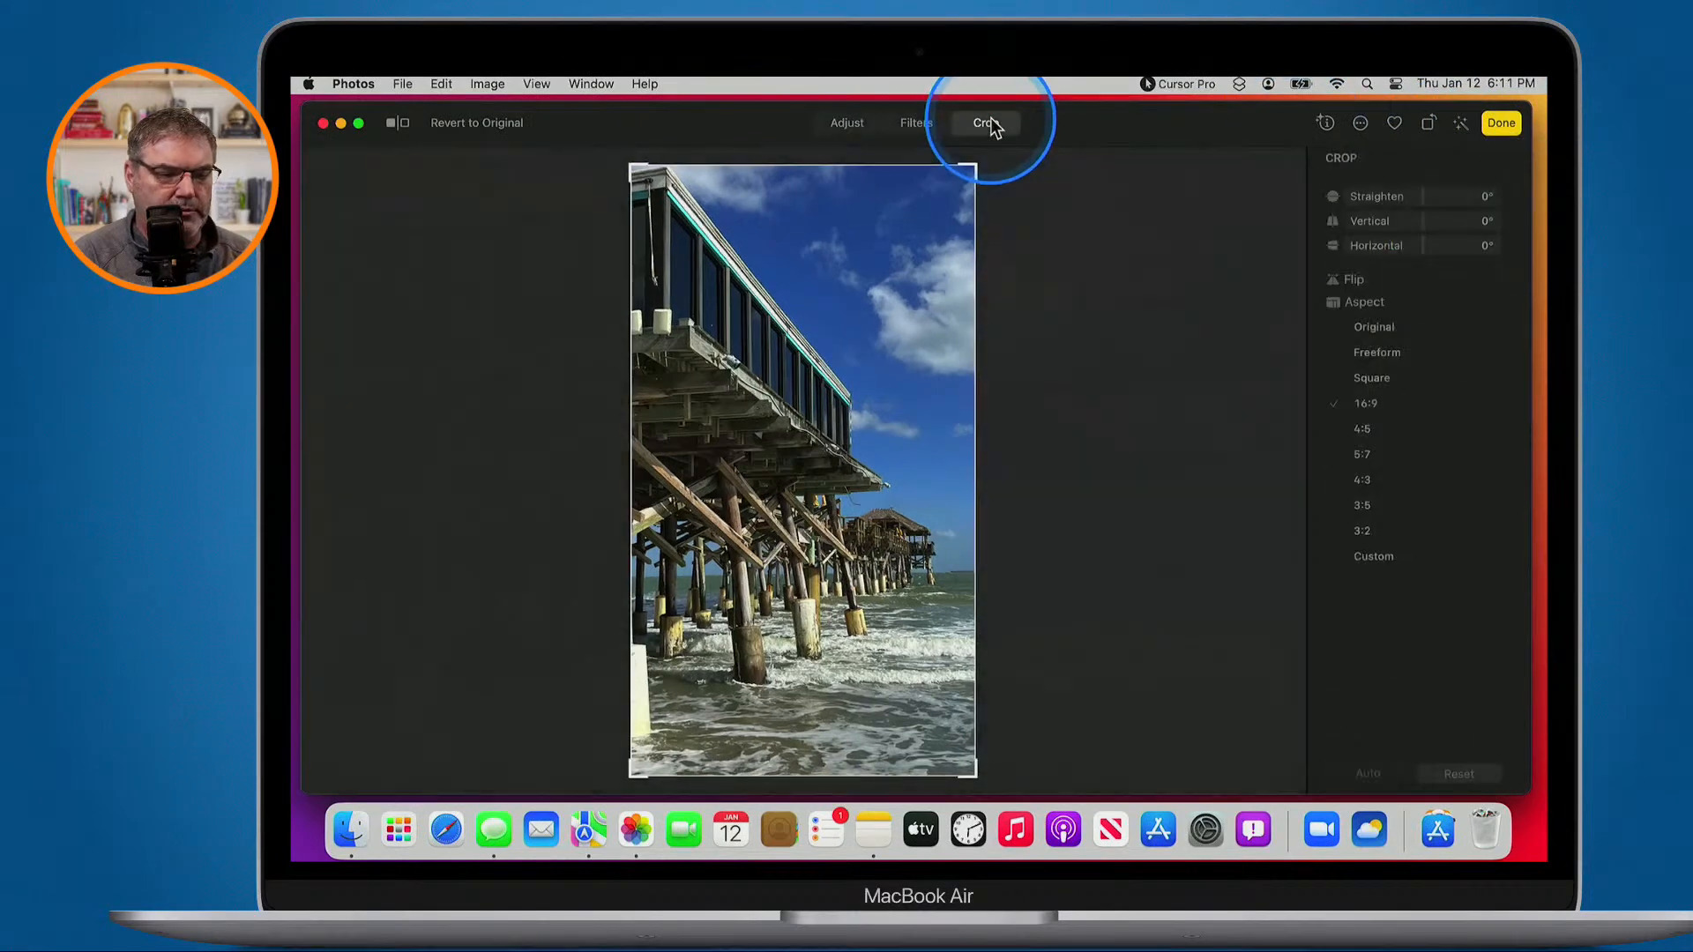
left_click(1366, 403)
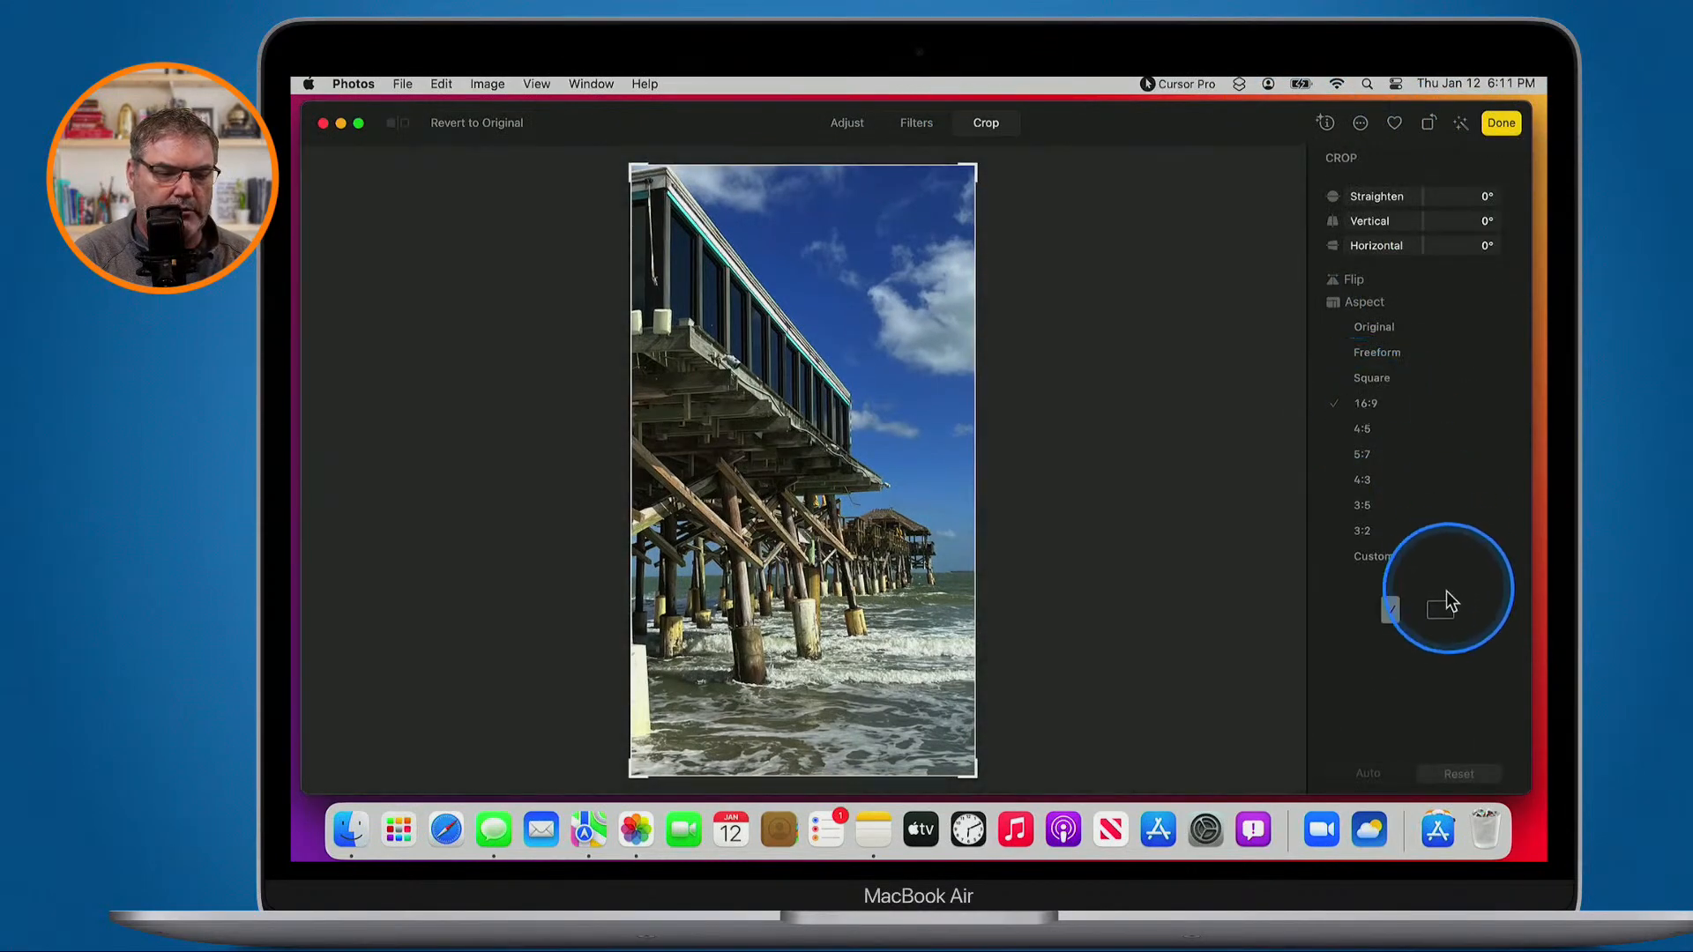
left_click(1441, 610)
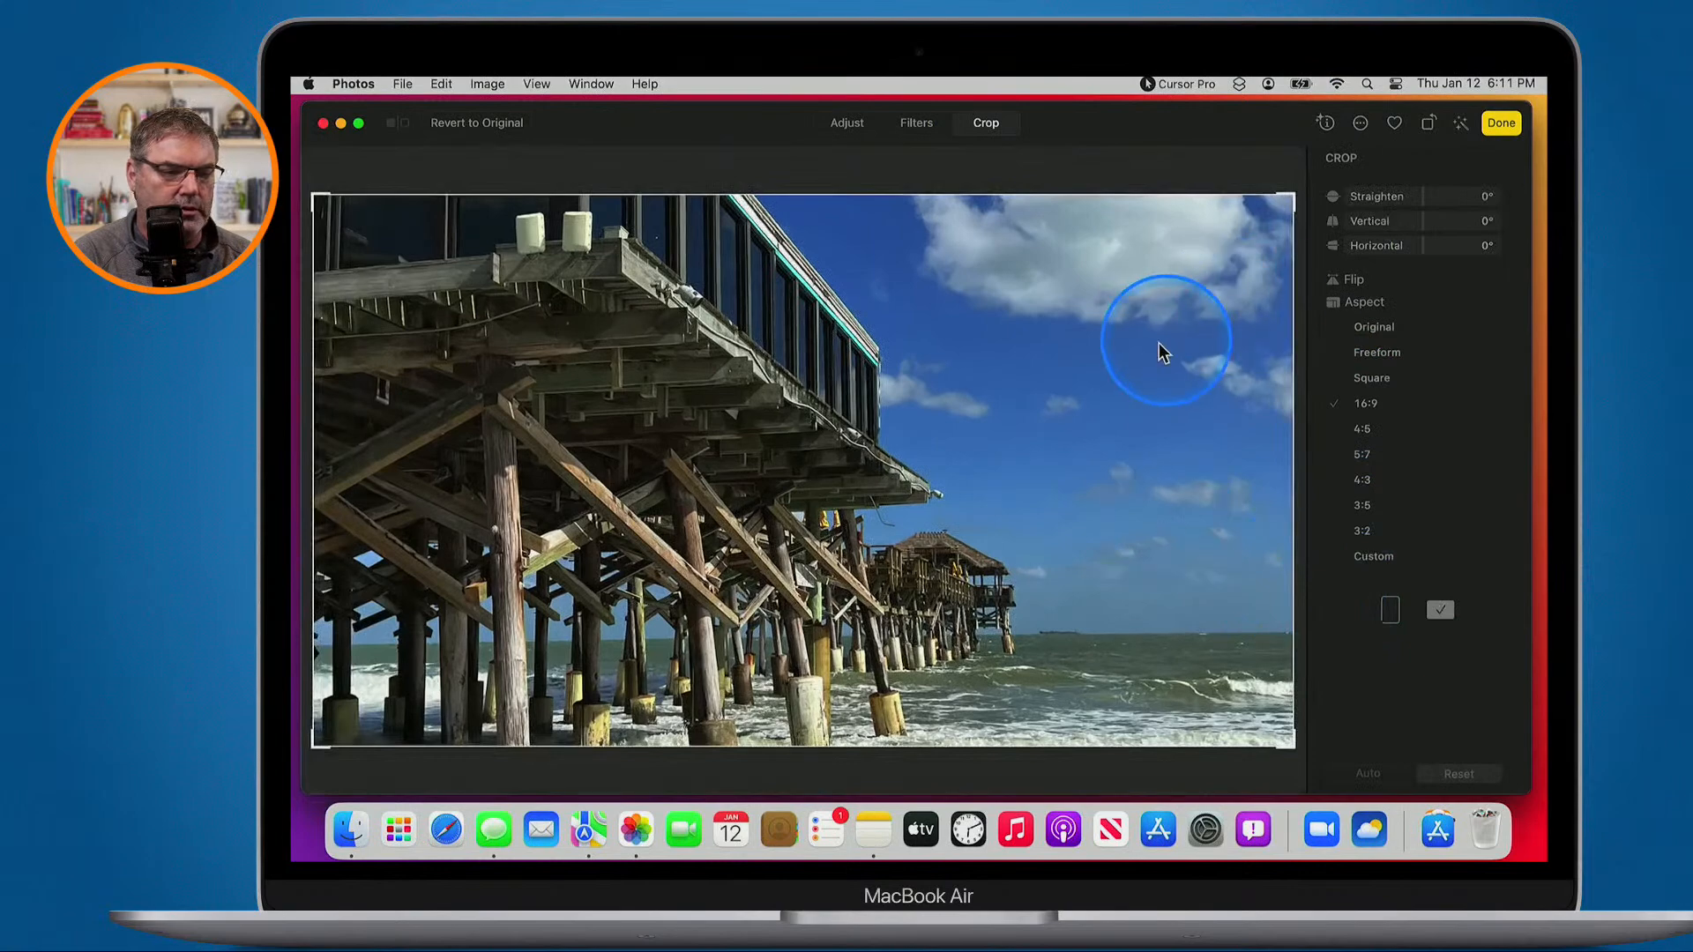
left_click_drag(1292, 212, 1400, 114)
left_click_drag(923, 397, 896, 299)
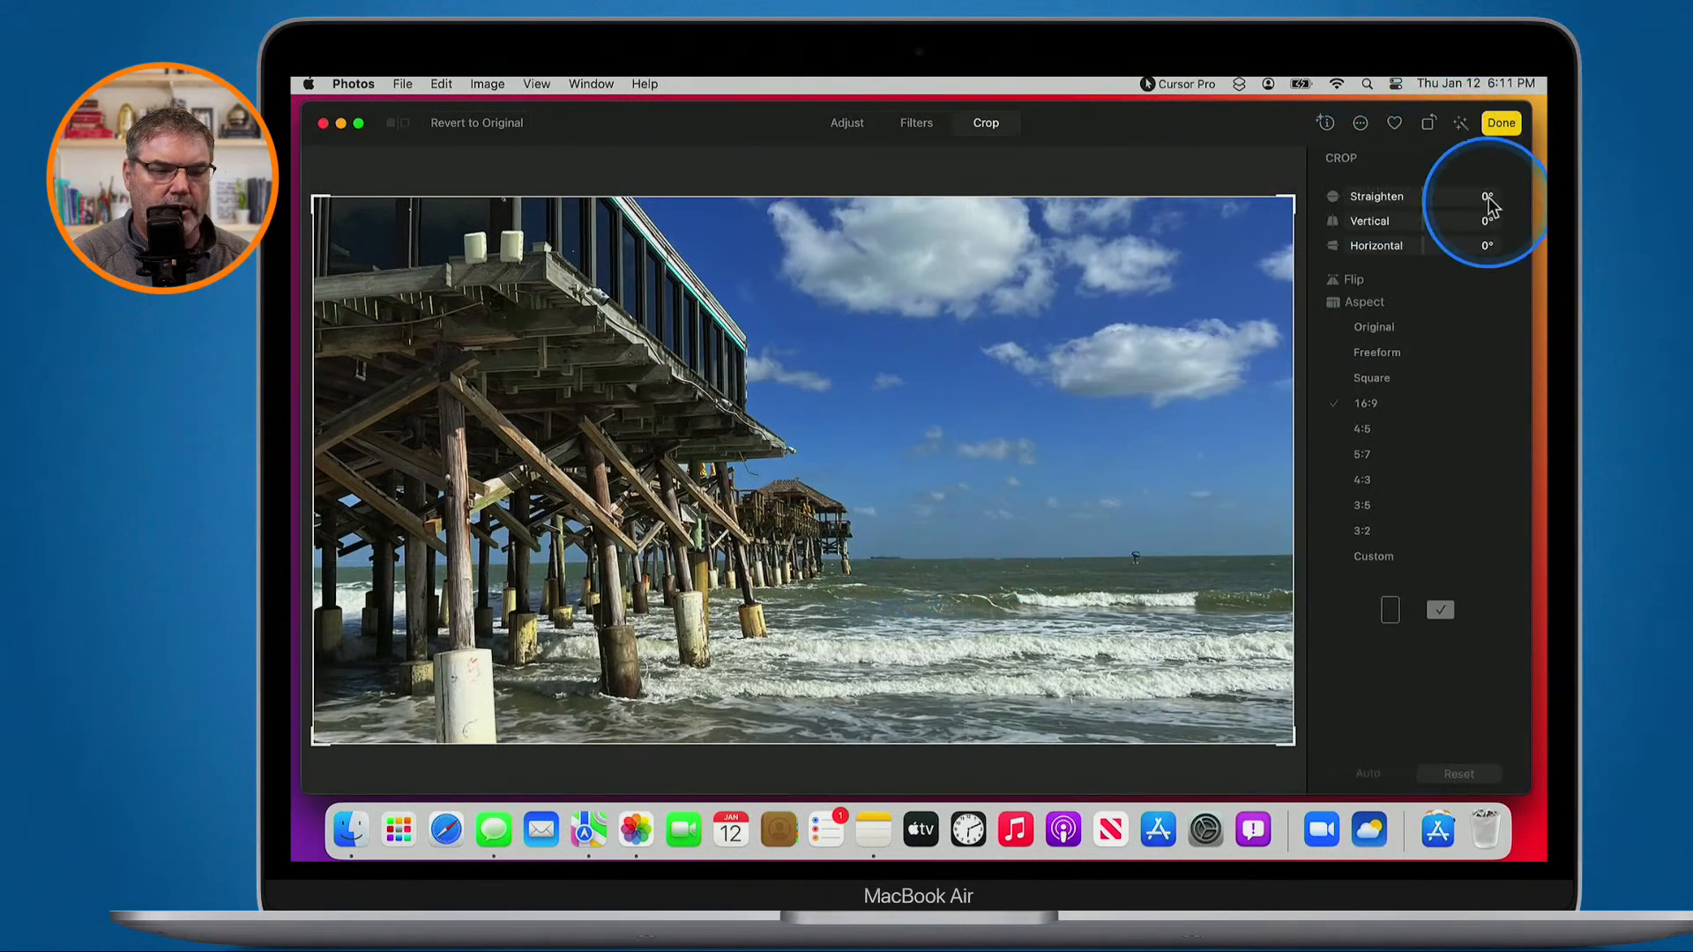
left_click(1499, 123)
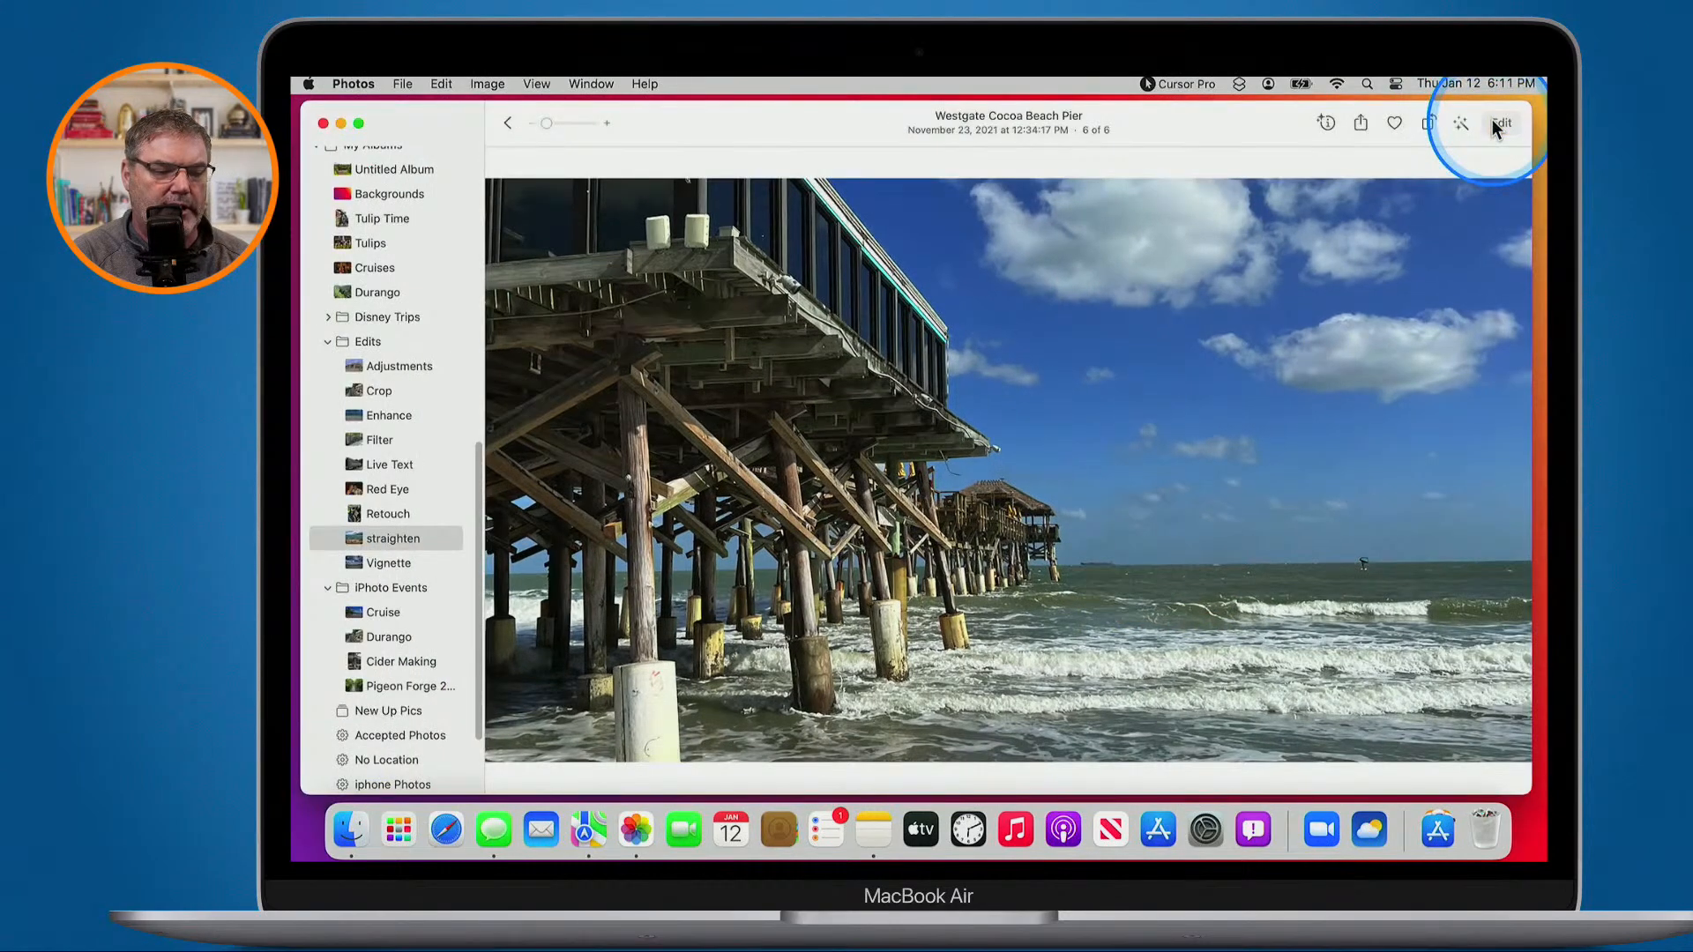
Reopen the pier photo's crop, shift the image within the 16:9 landscape frame, and save the edit
left_click(1494, 123)
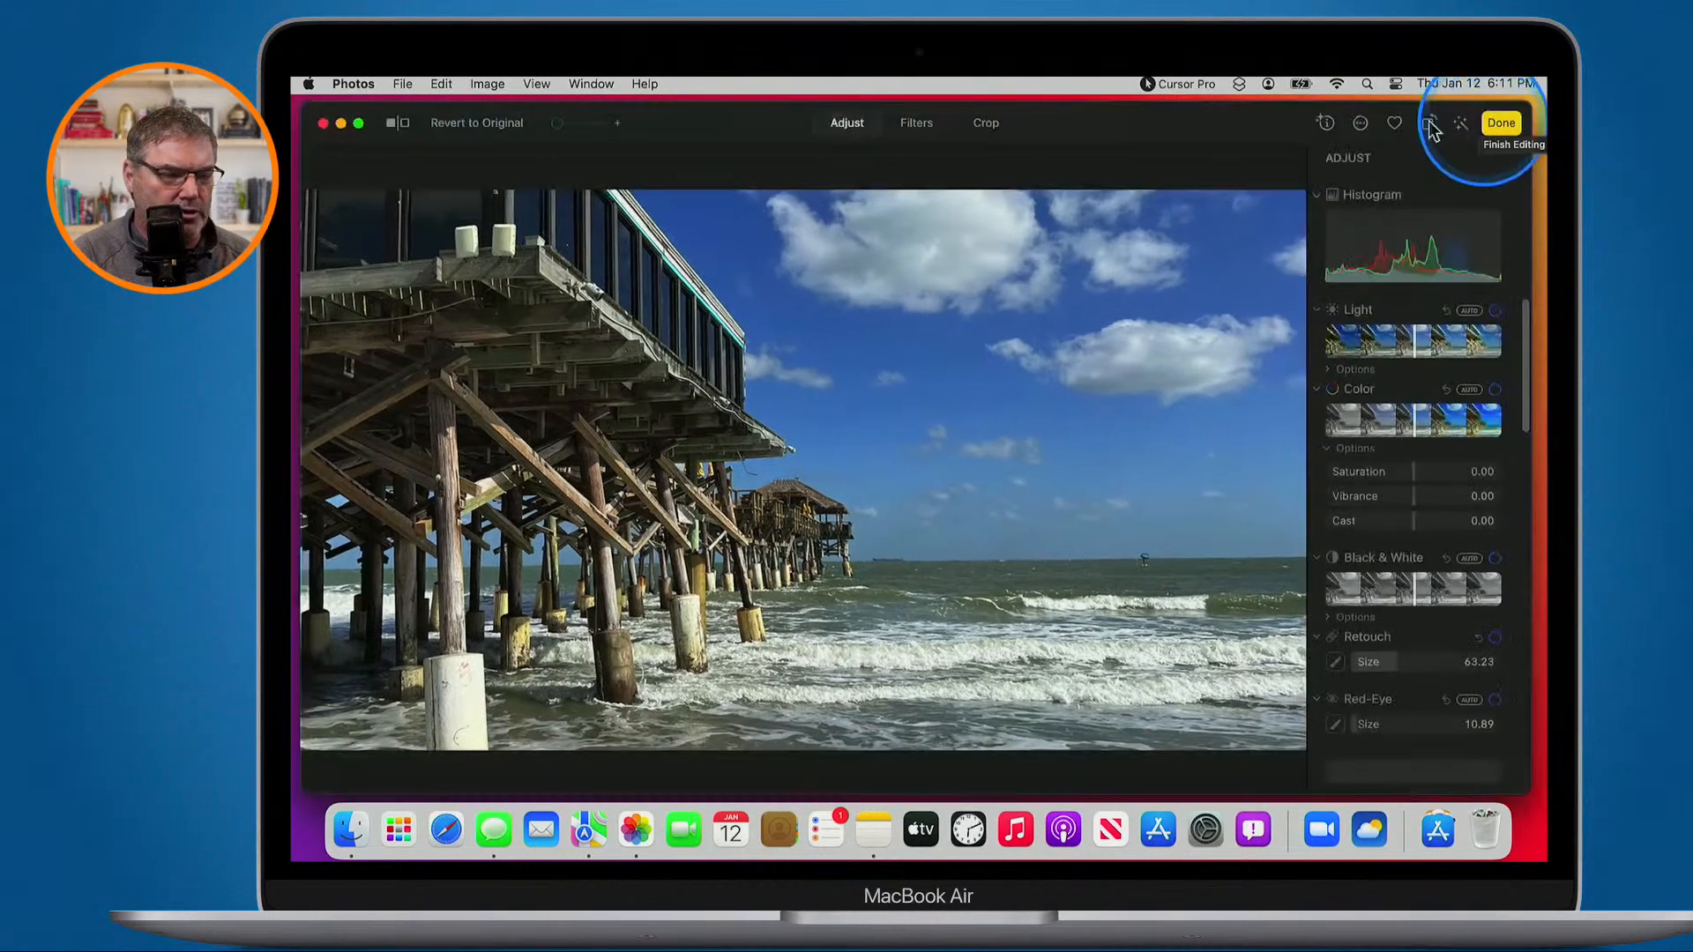
left_click(986, 123)
left_click_drag(699, 419, 541, 418)
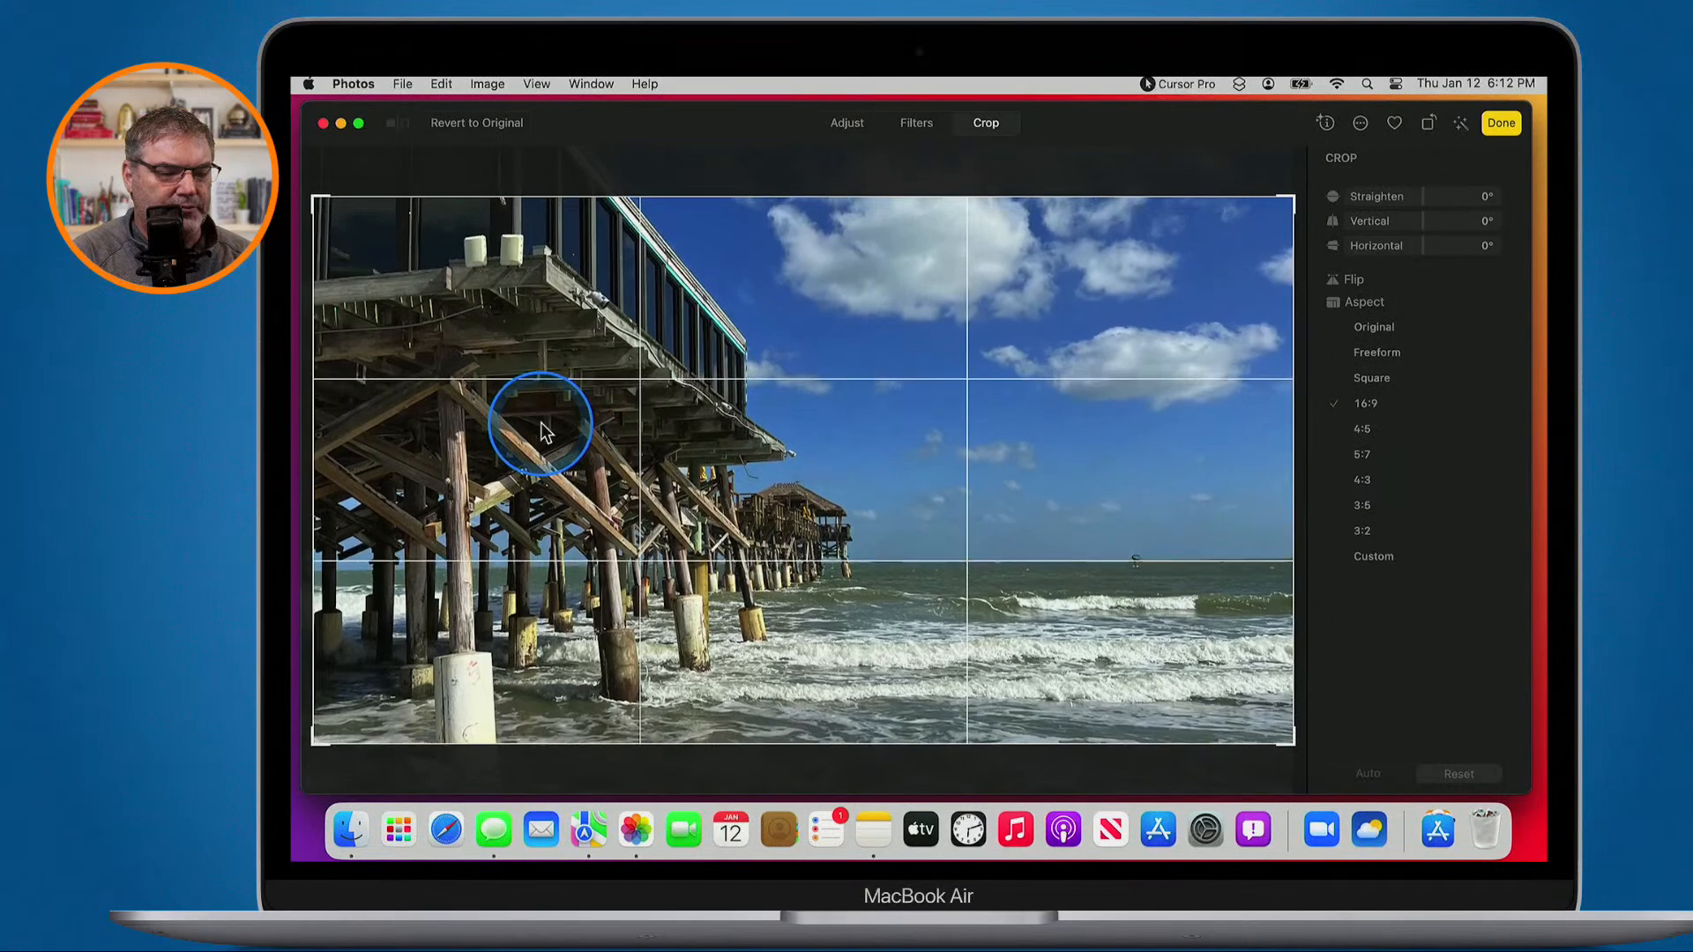
left_click(1501, 122)
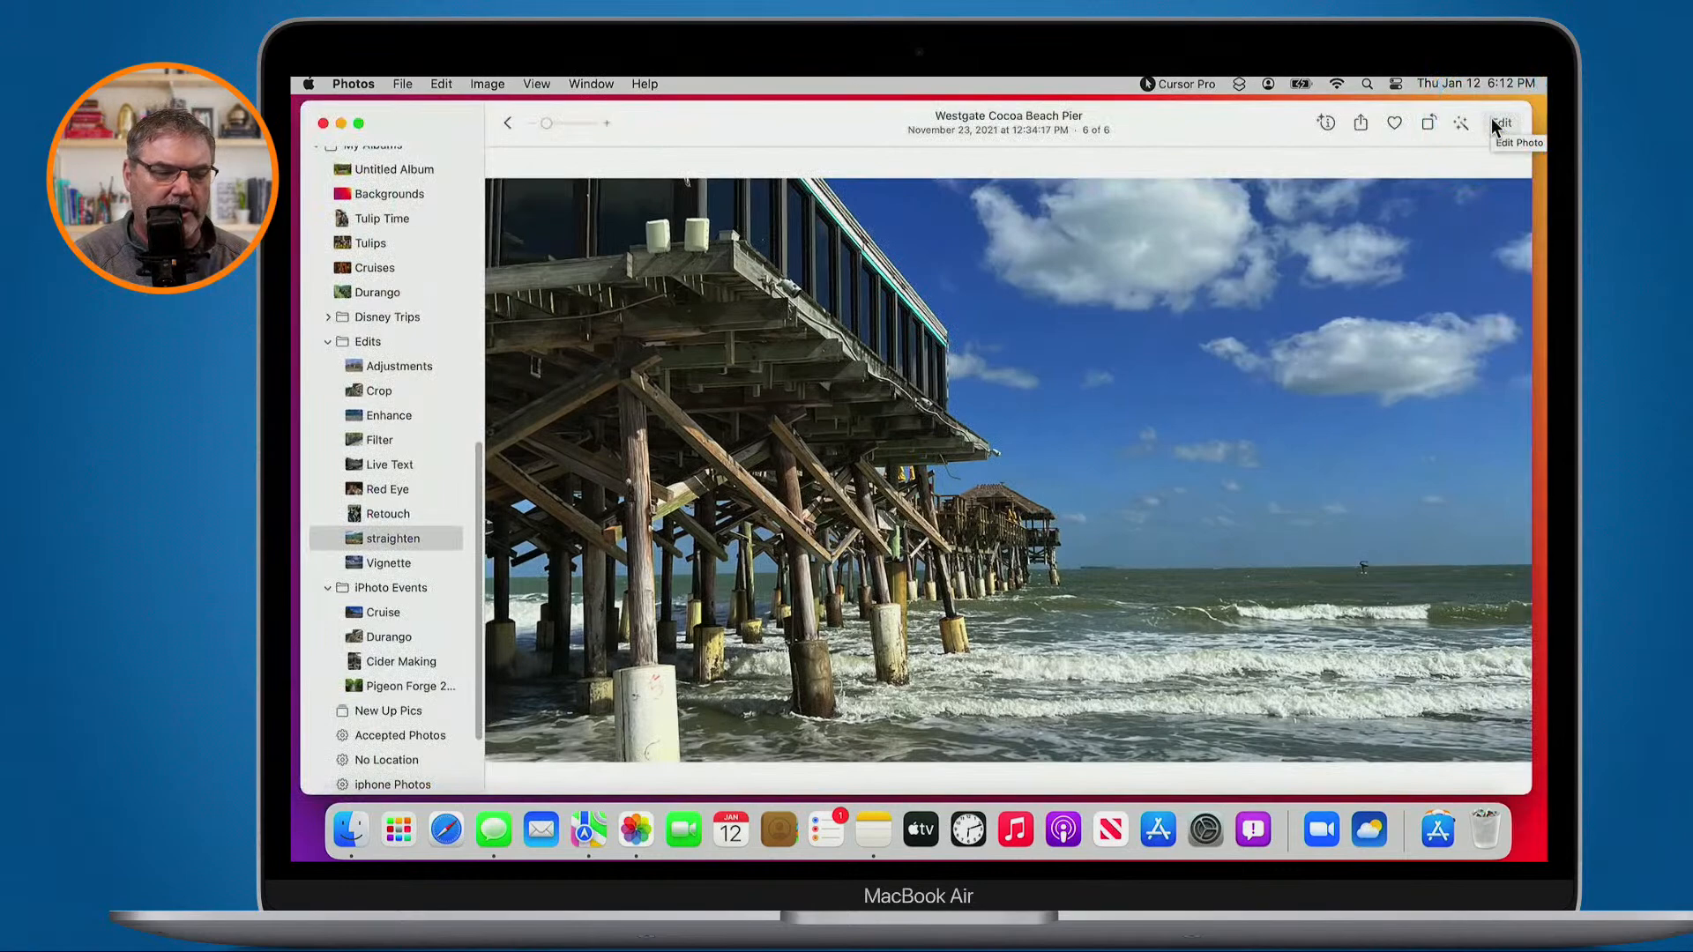
Recrop the pier photo by moving the image within the 16:9 landscape frame to include more of the building, and save
left_click(1496, 124)
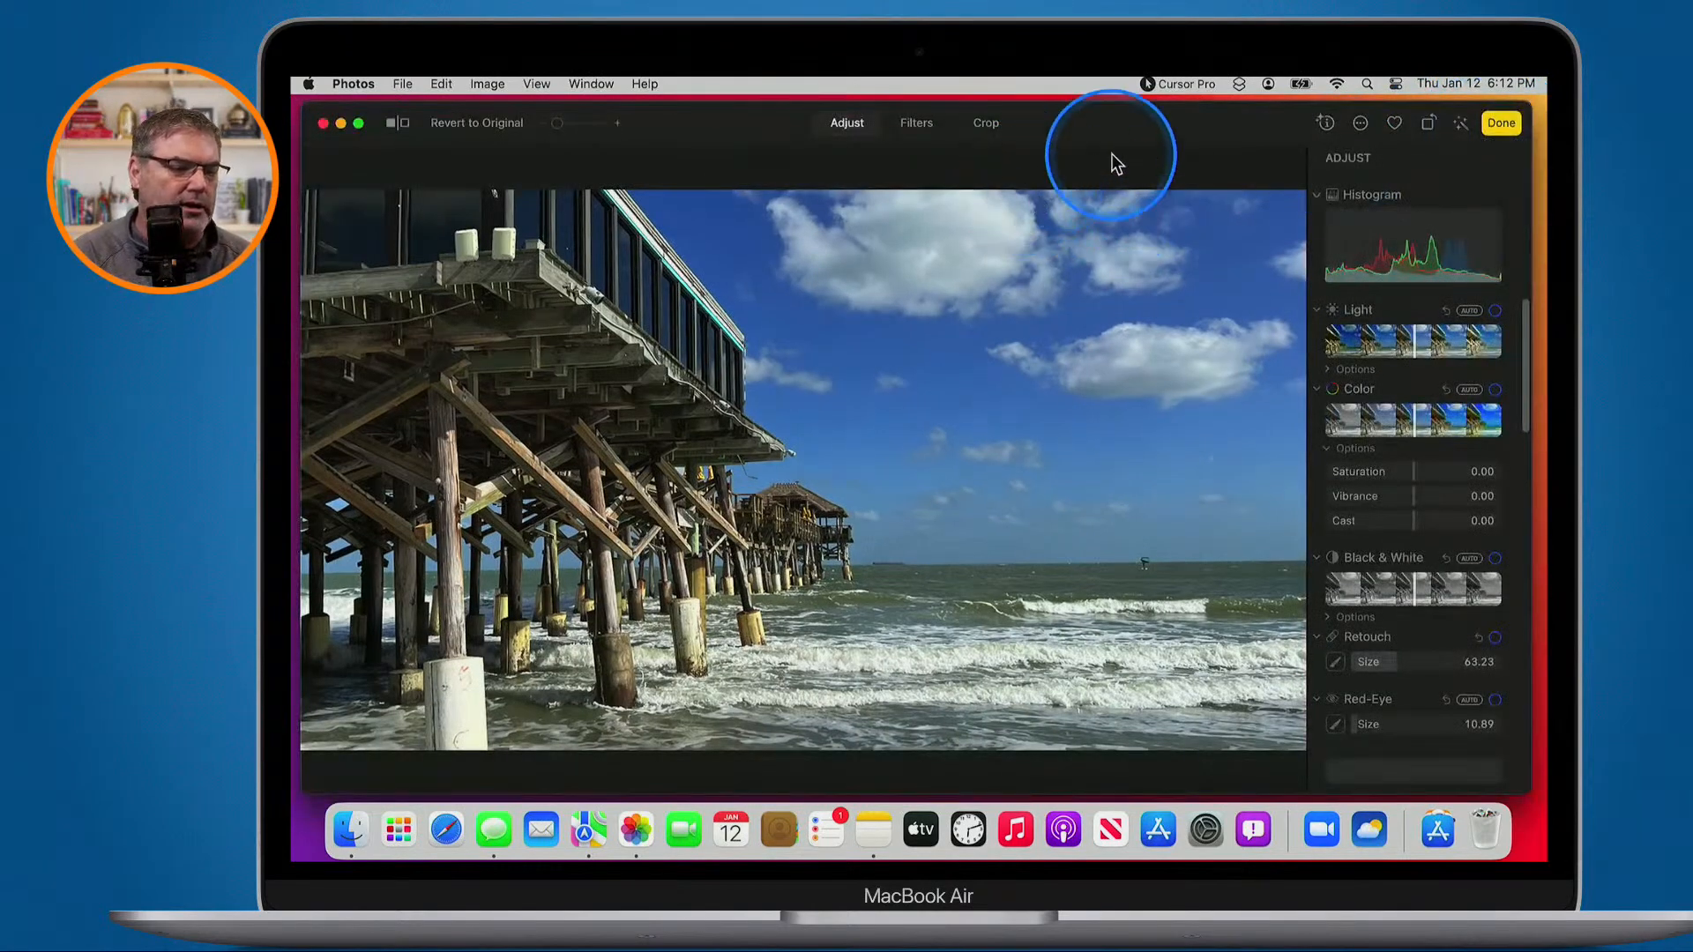
left_click(982, 123)
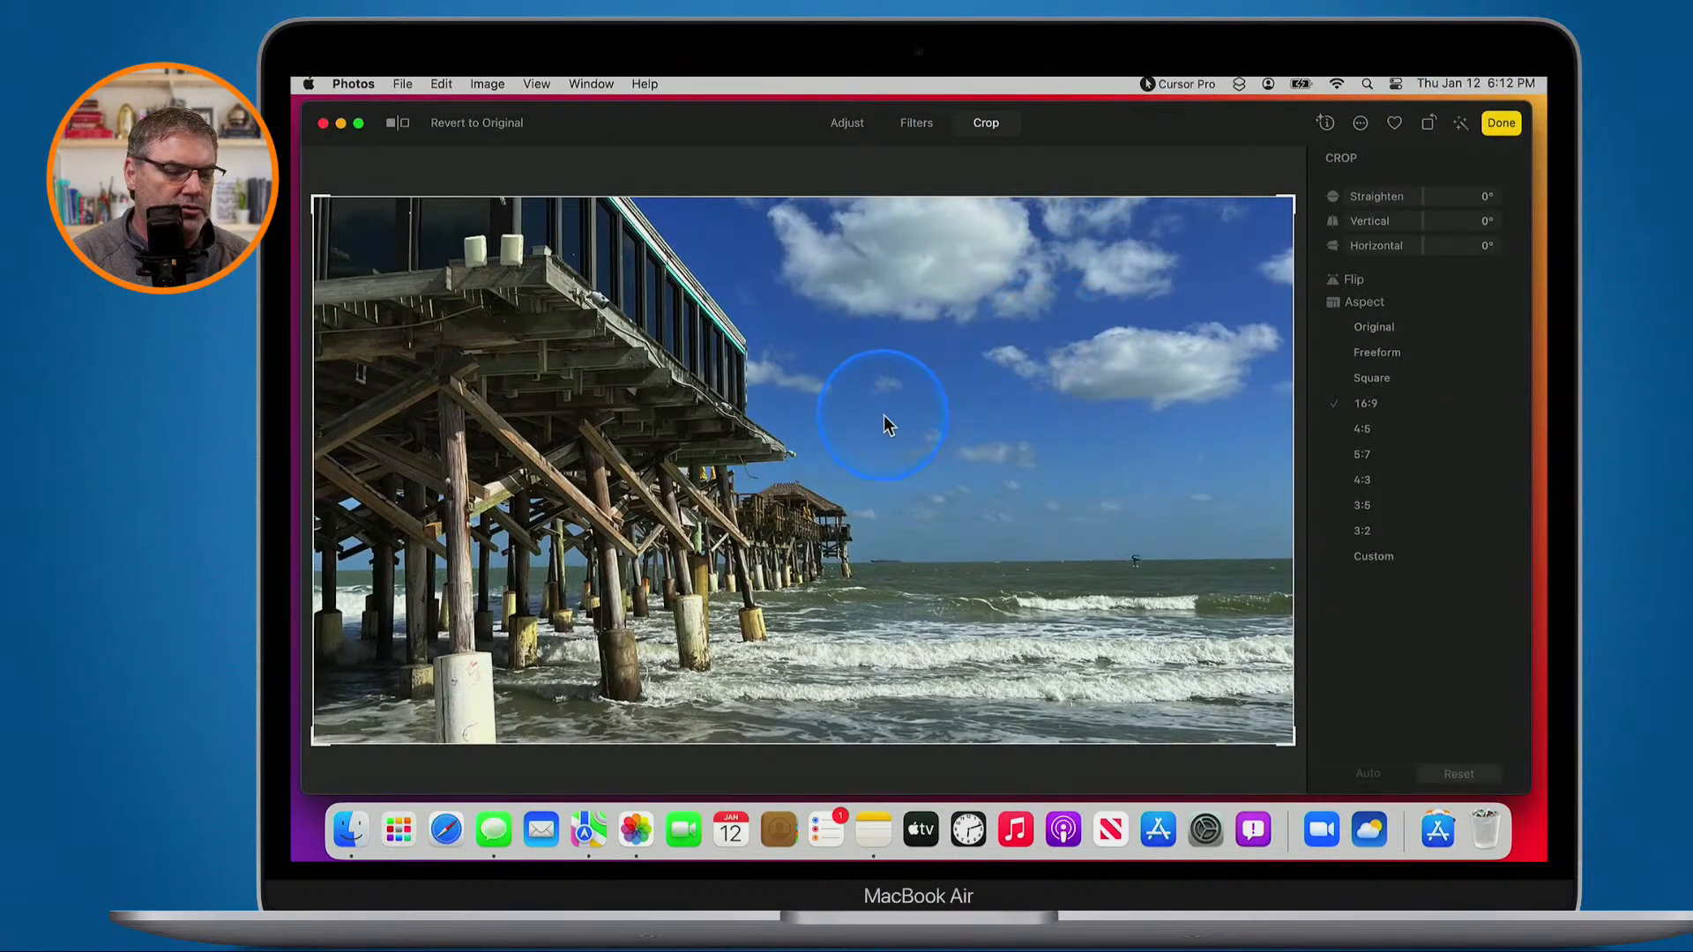
left_click_drag(862, 432, 1015, 449)
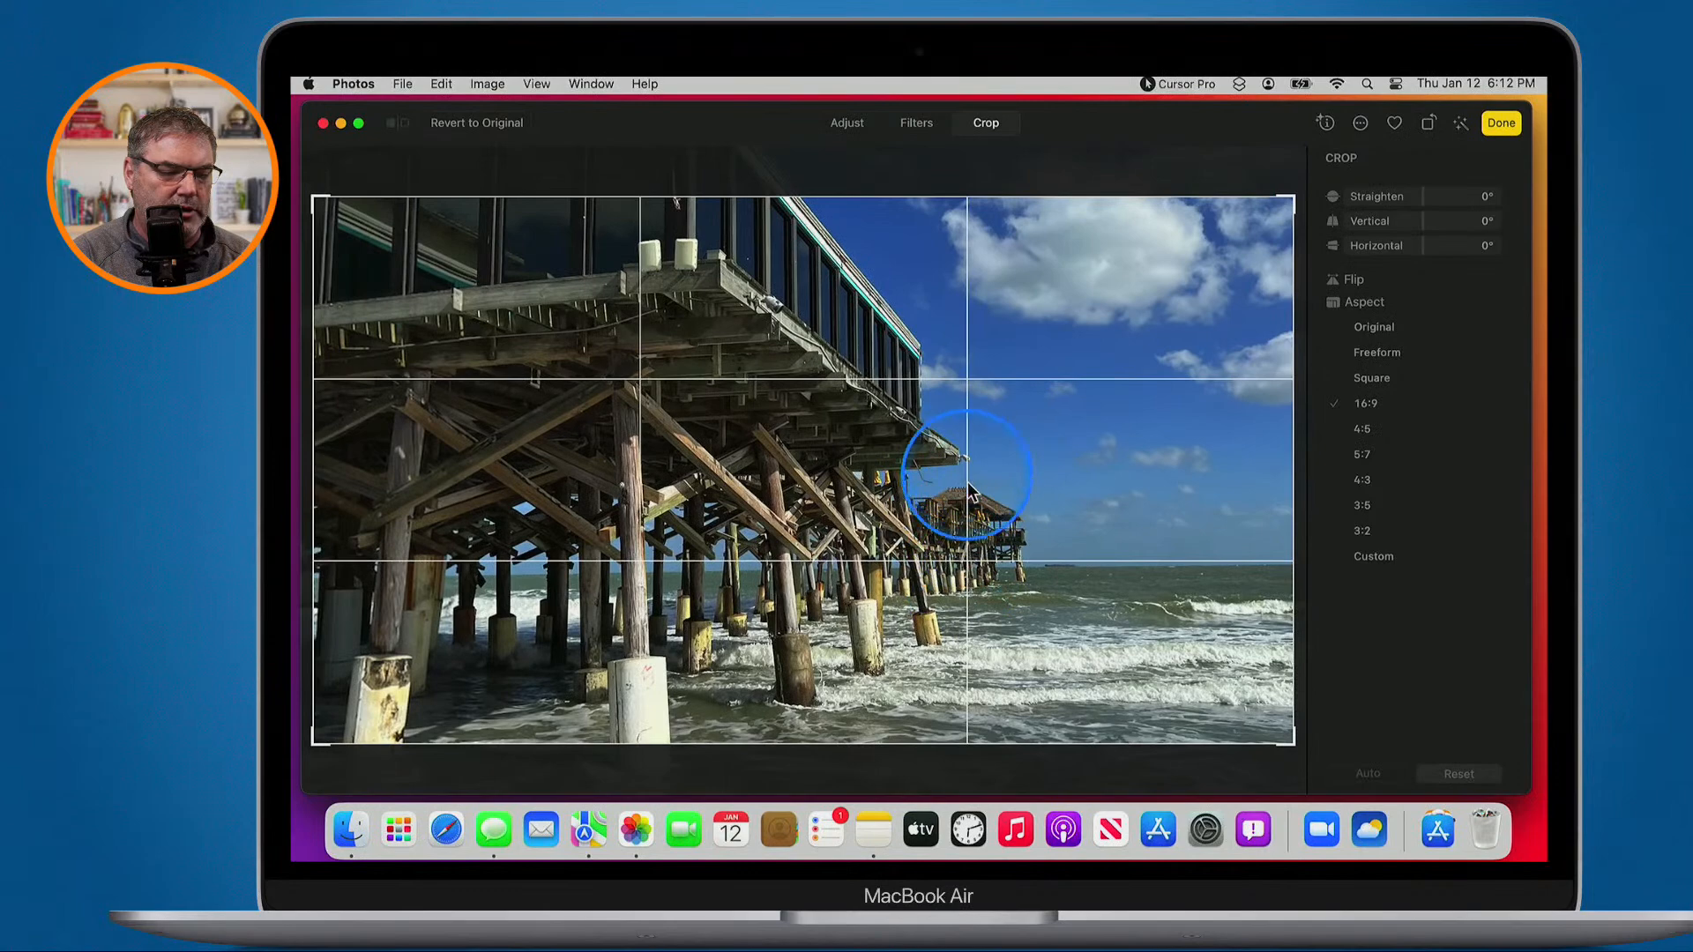
left_click(1502, 122)
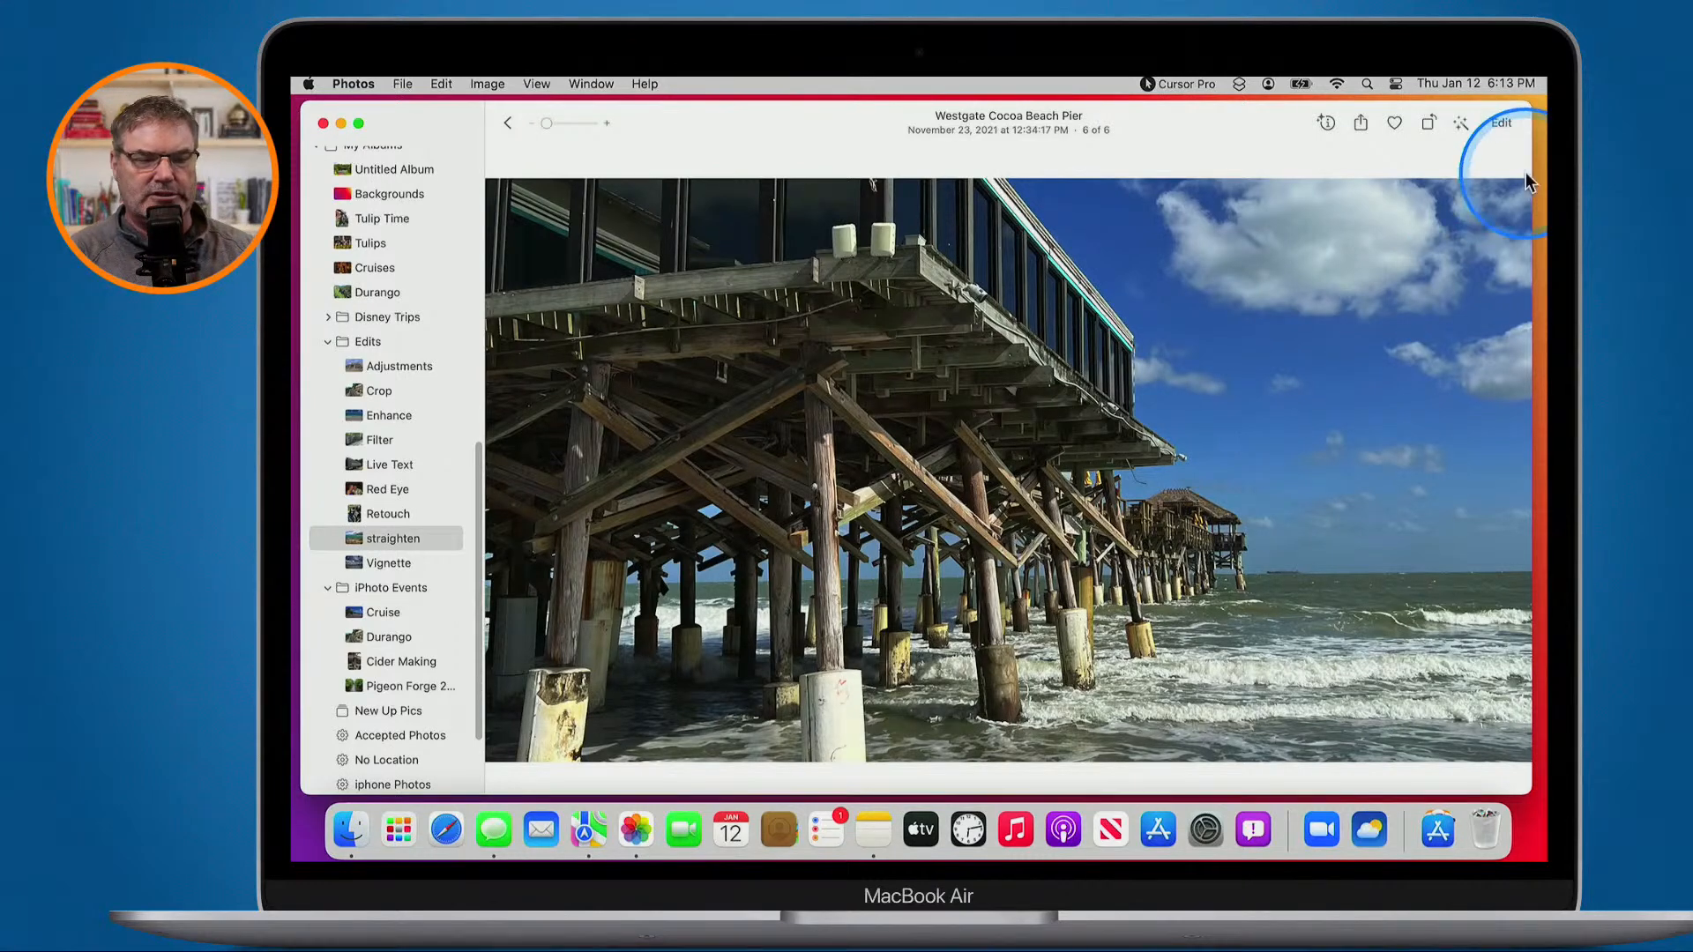
left_click(1501, 125)
left_click(1499, 121)
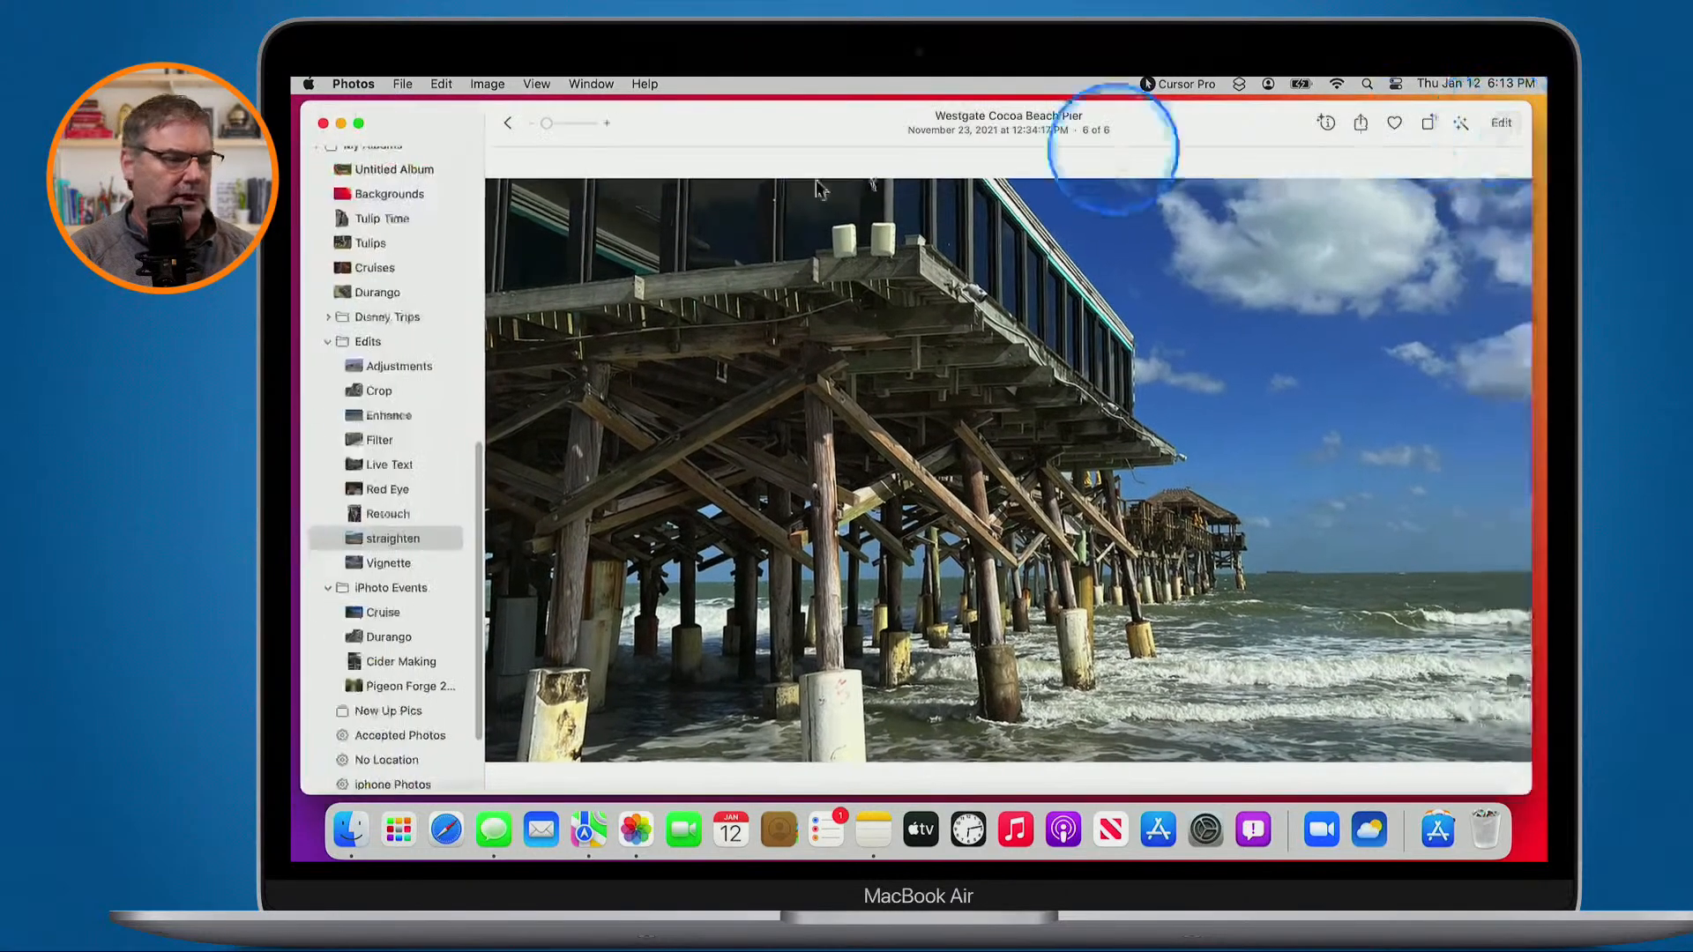
Return to the full Library and open the 2014 Pigeon Forge photo of two people in helmets on the rope bridge
left_click(507, 123)
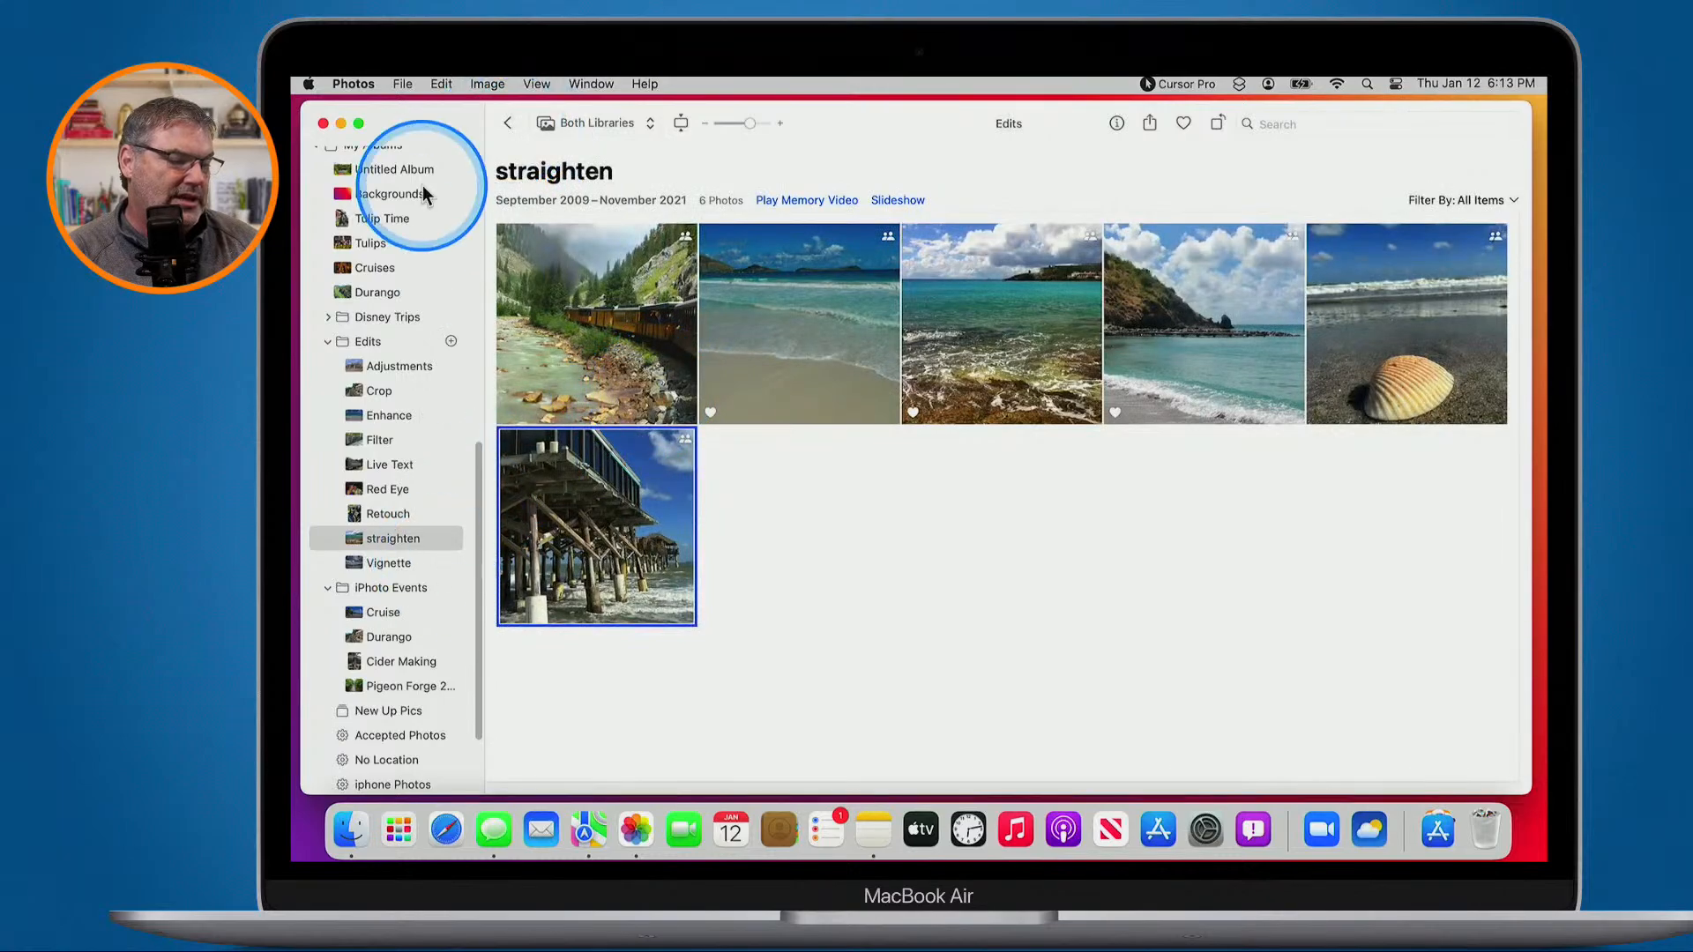
scroll(416, 196, "up", 10)
left_click(370, 187)
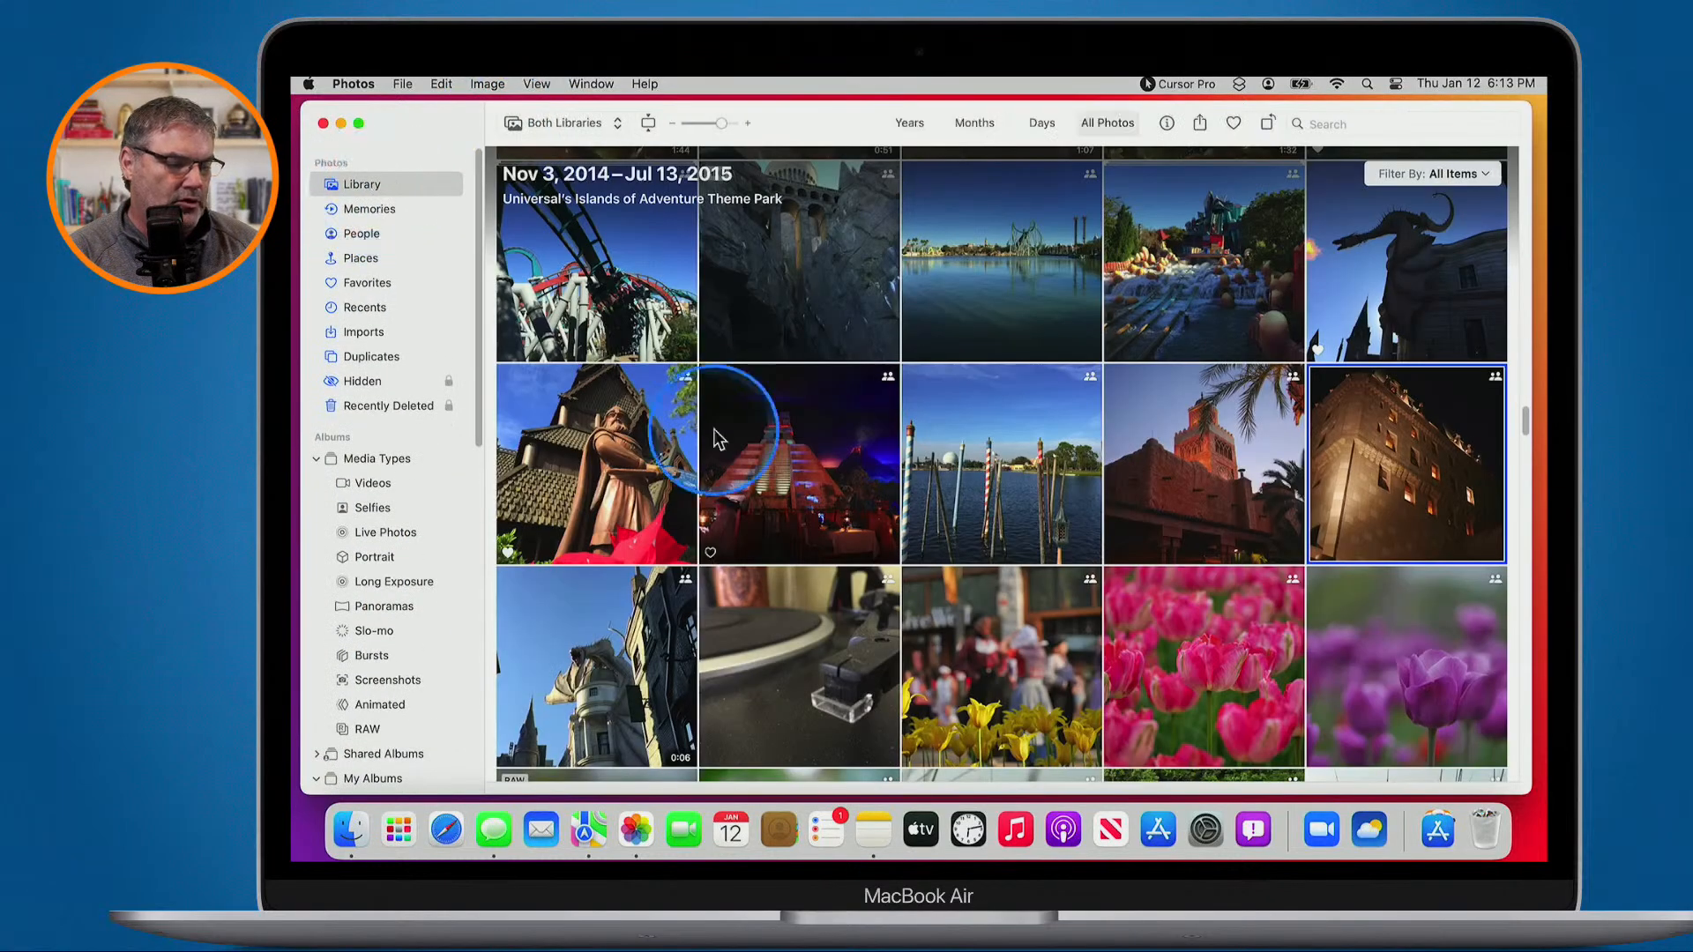
scroll(716, 432, "down", 5)
scroll(716, 436, "up", 10)
scroll(716, 439, "up", 5)
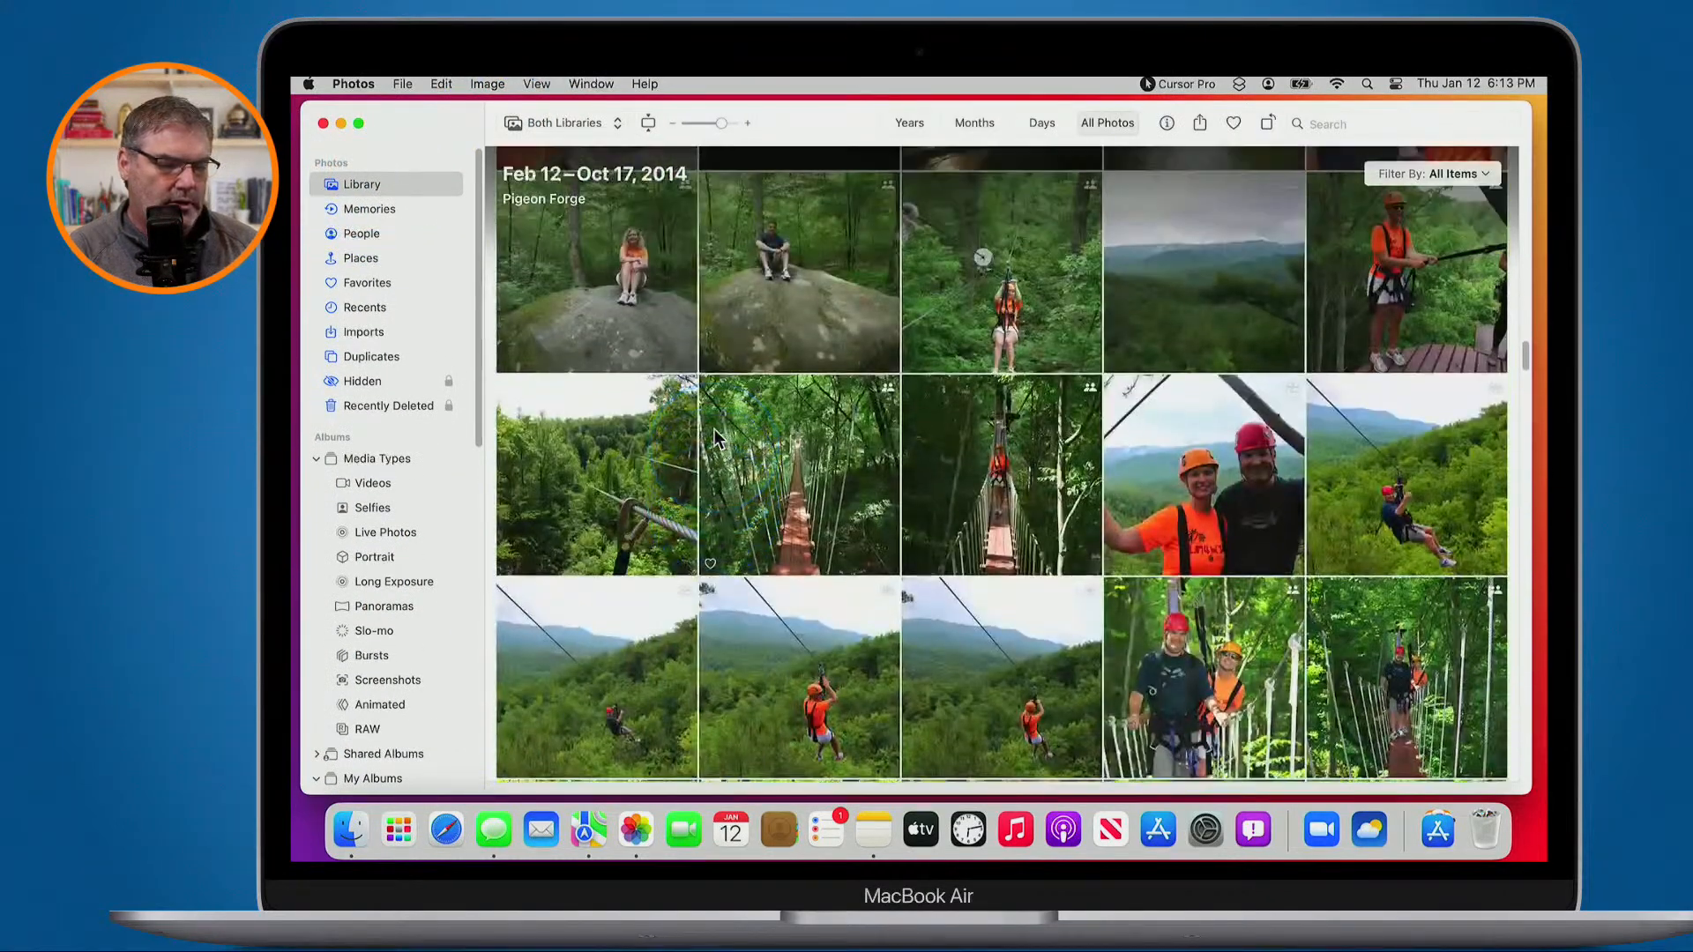
double_click(1199, 614)
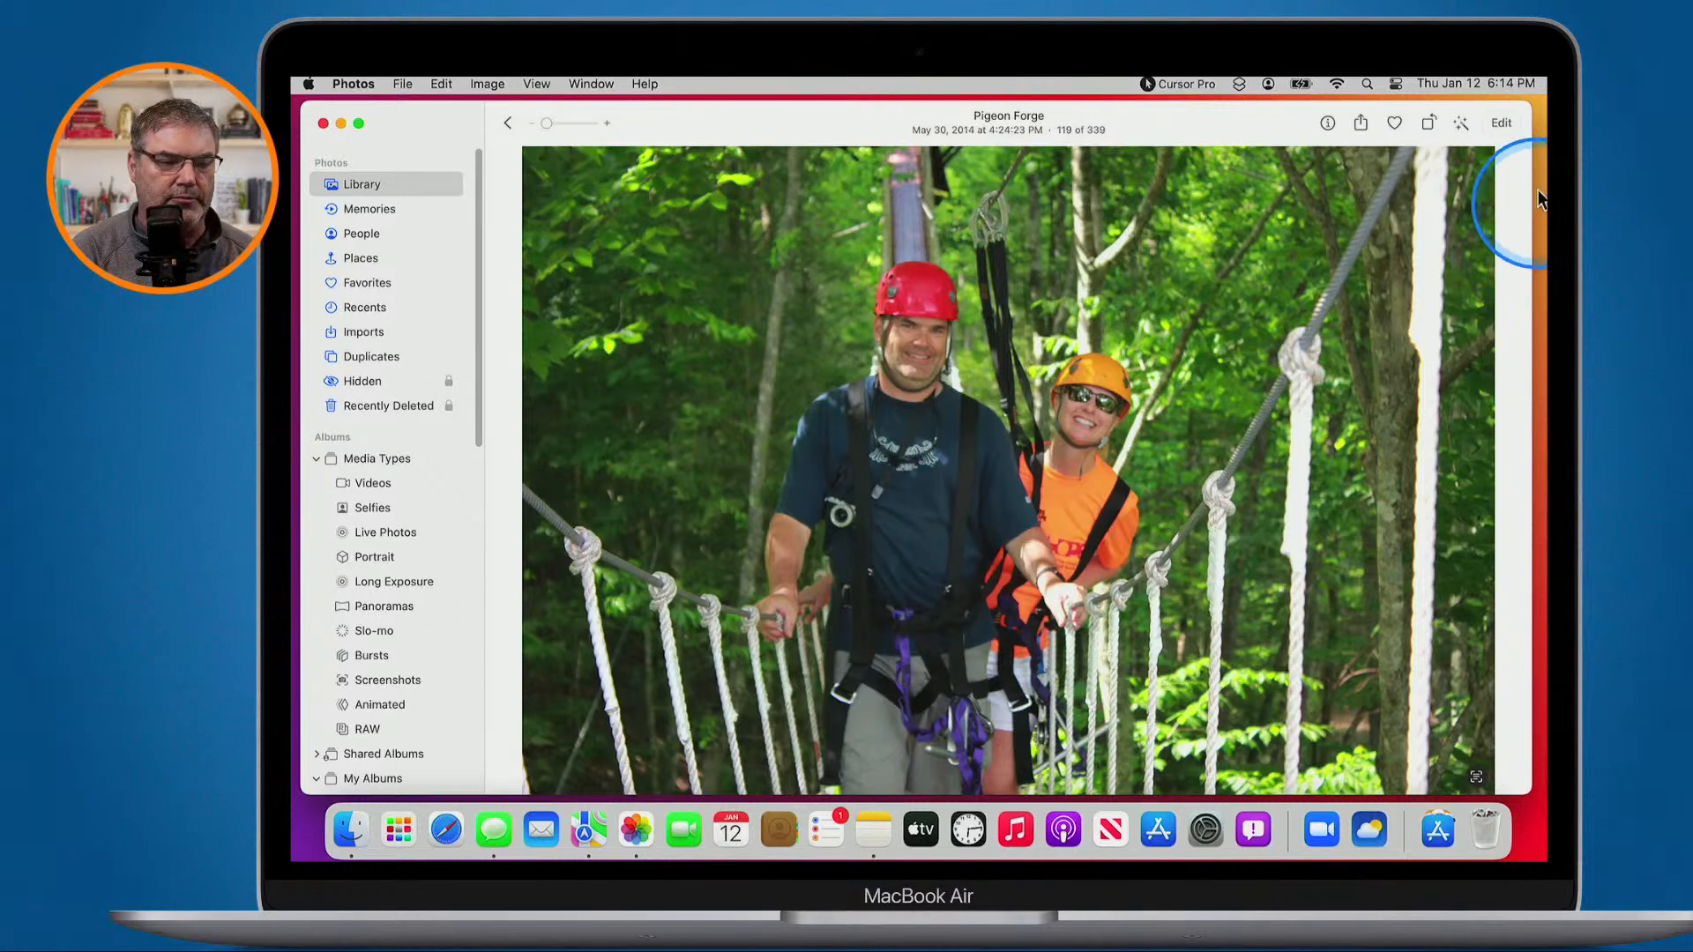
Crop the rope bridge photo to a 16:9 portrait frame and shift the image so both people fit inside
left_click(1502, 124)
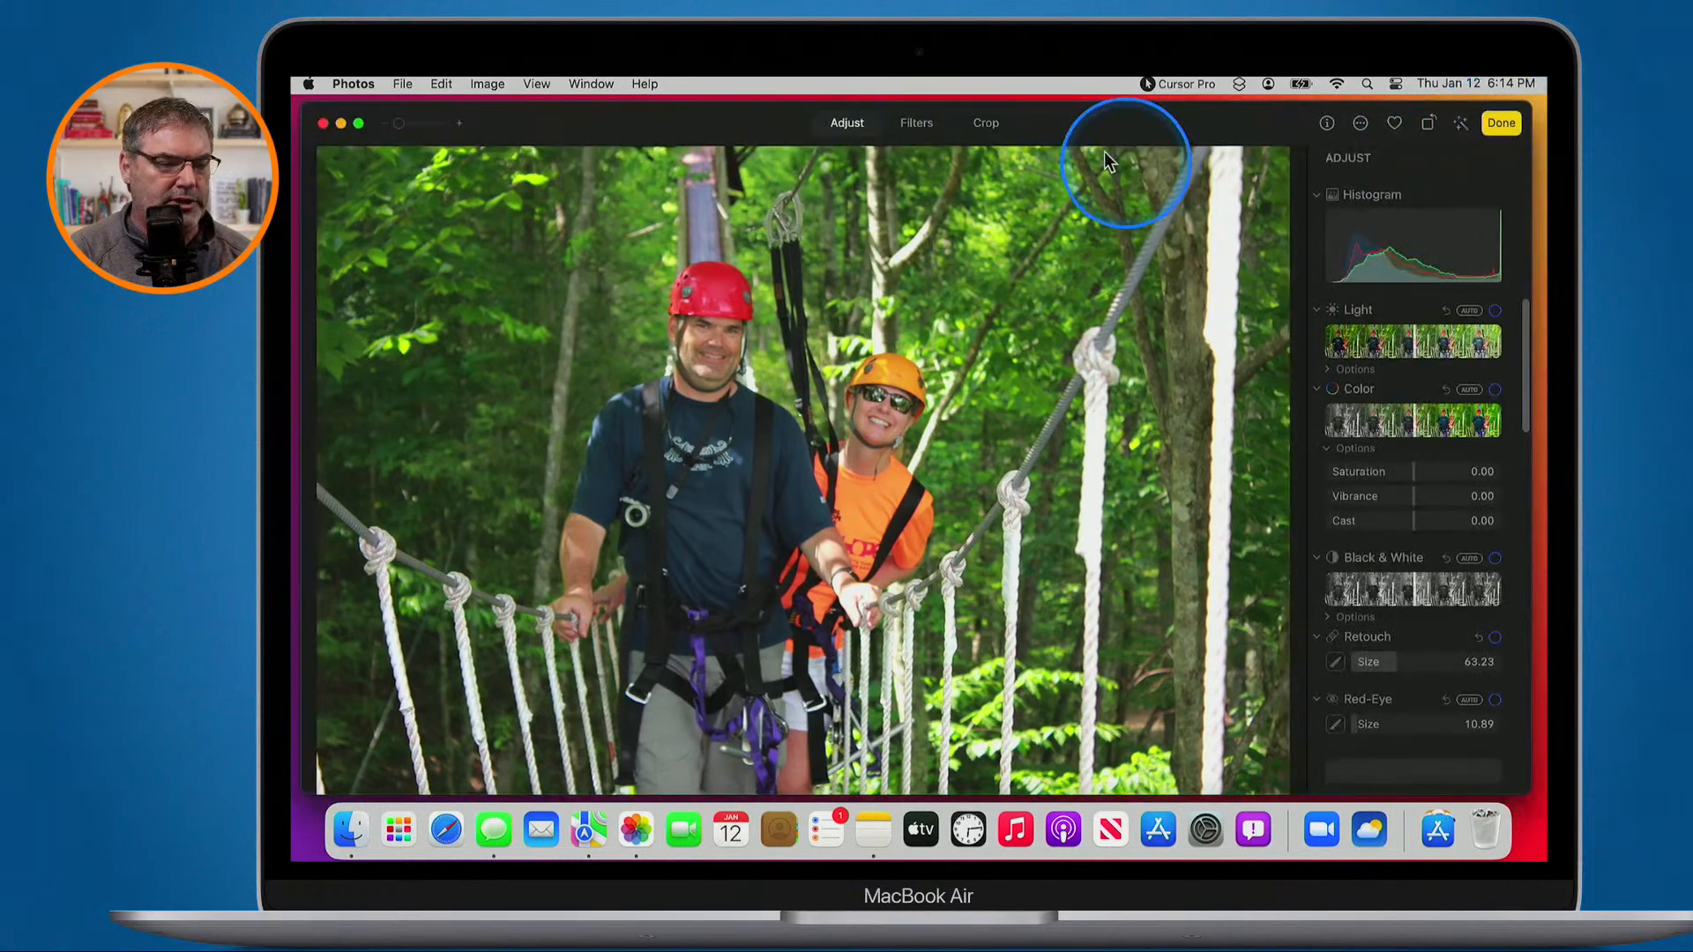
left_click(986, 126)
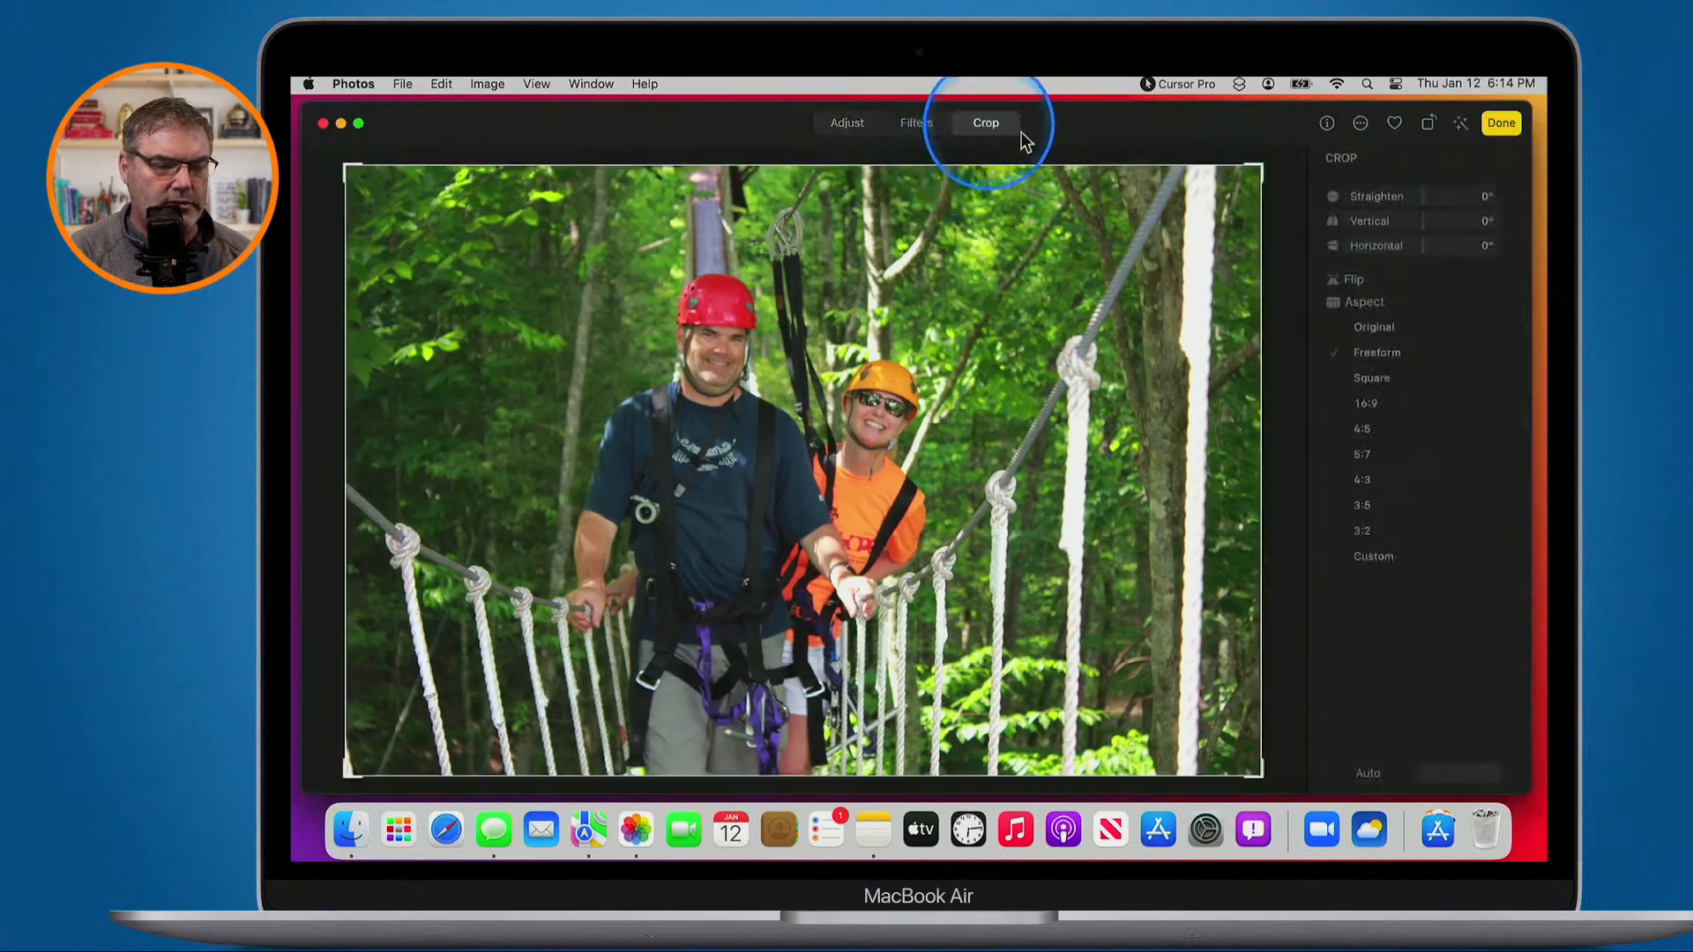
left_click(1366, 405)
left_click(1391, 608)
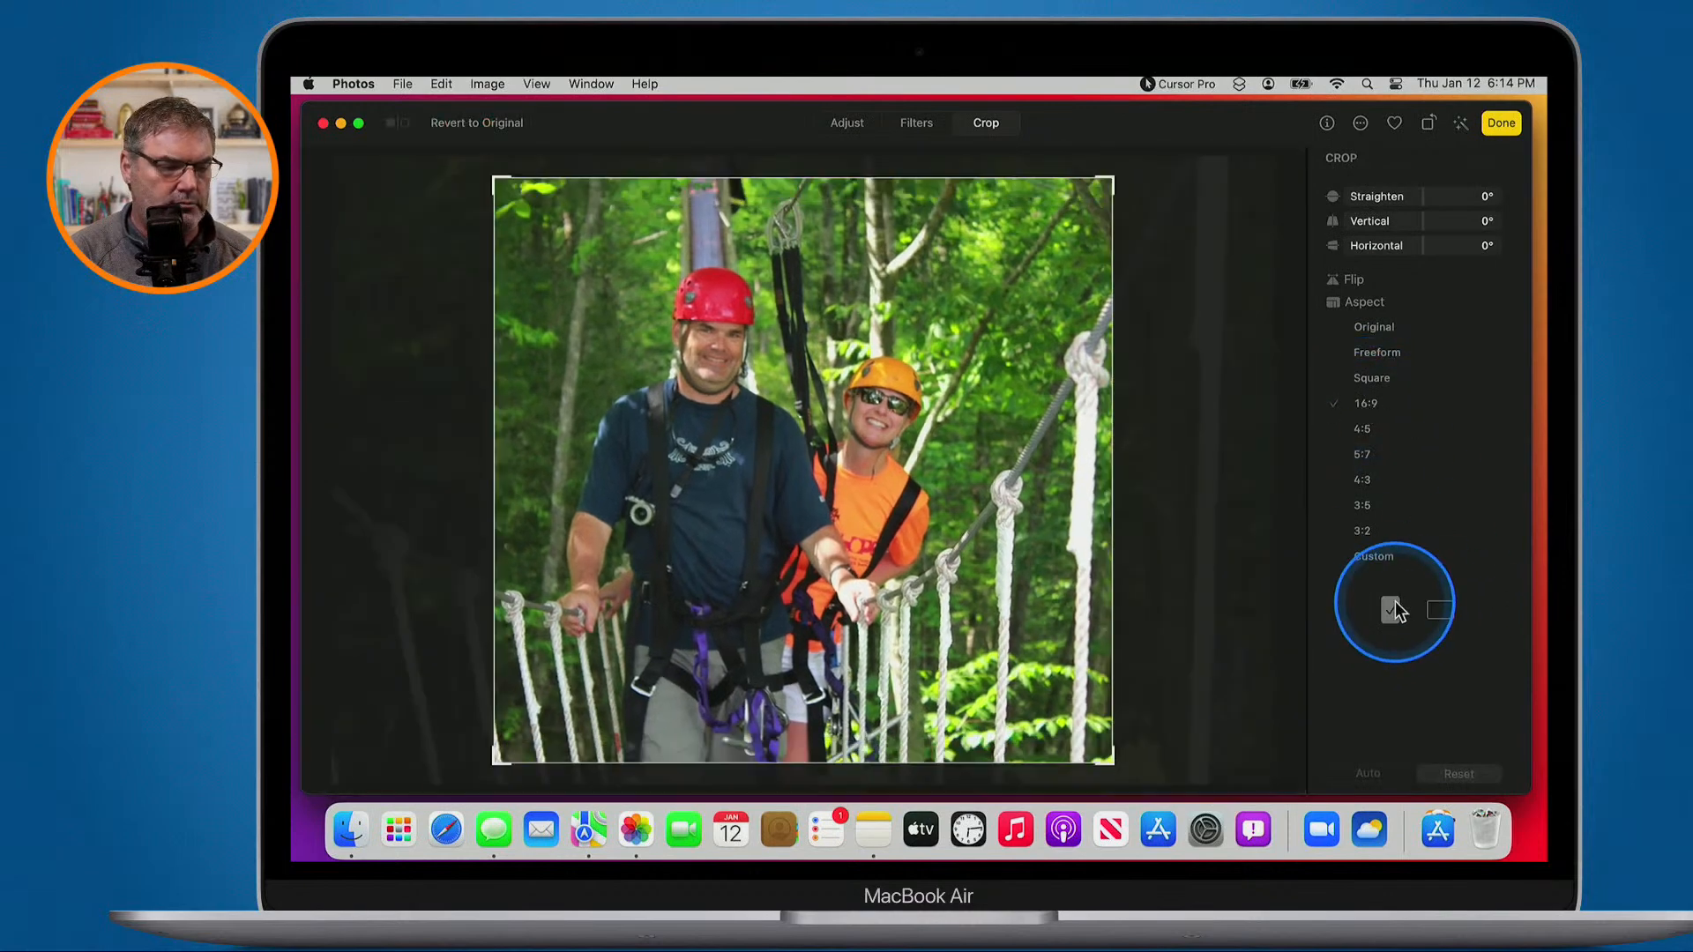
left_click_drag(986, 584, 905, 584)
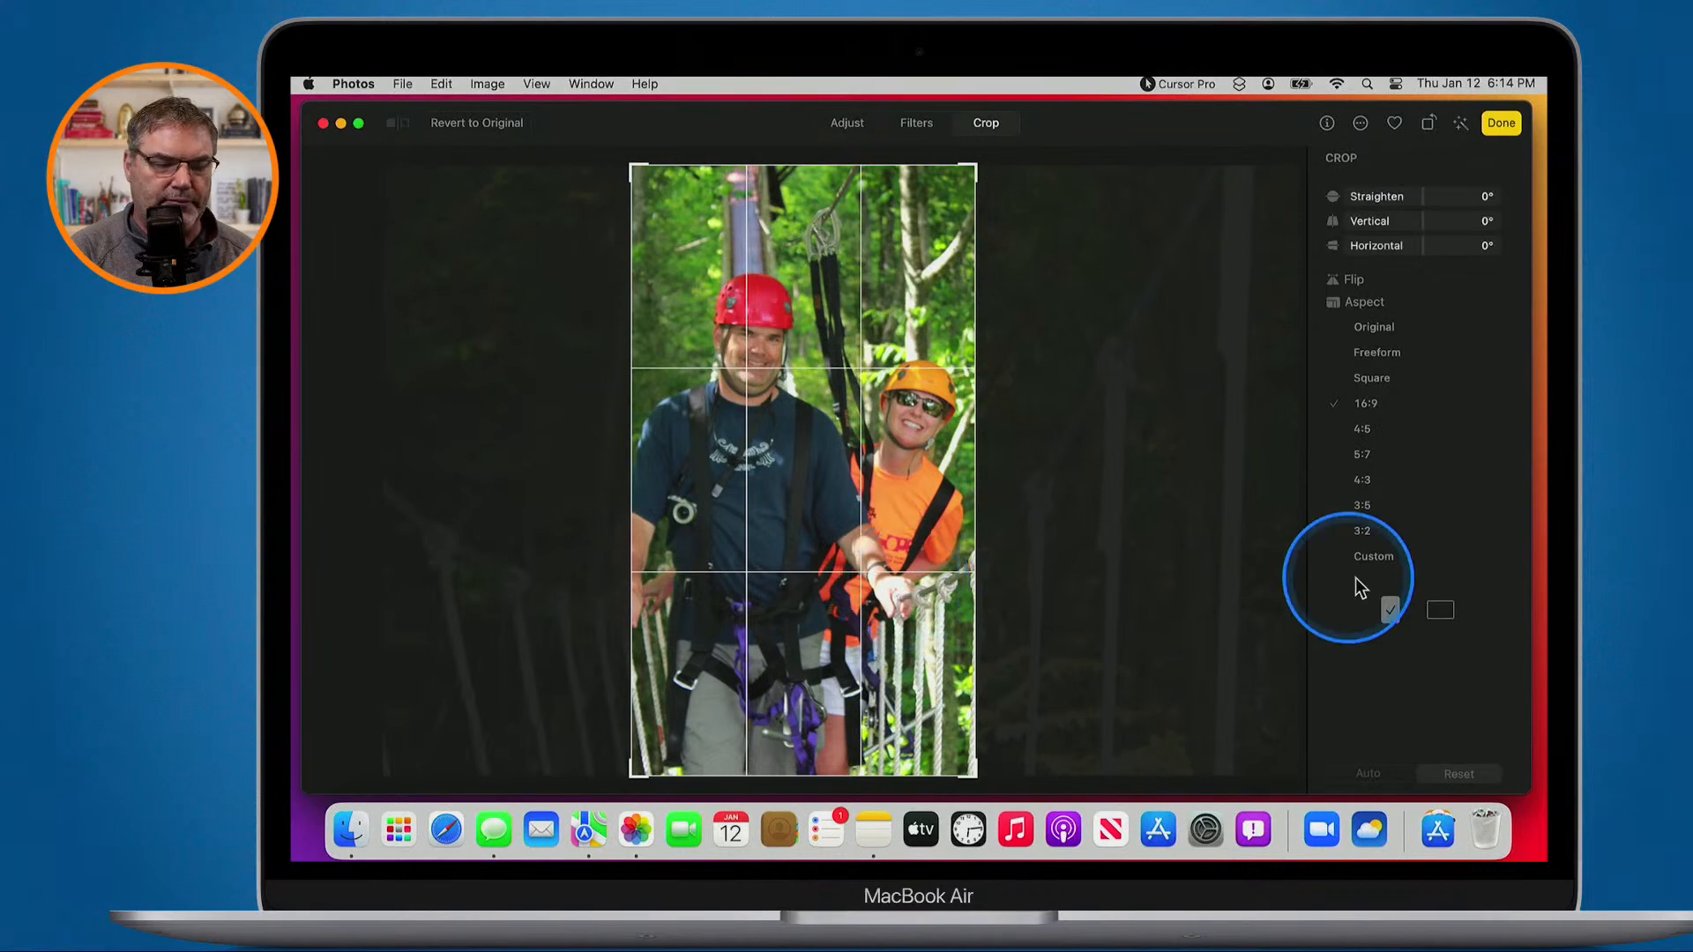
Switch the rope bridge photo's 16:9 crop to landscape, reposition the two people within it, and save the edit
left_click(1442, 610)
left_click_drag(875, 505, 971, 564)
left_click(1501, 124)
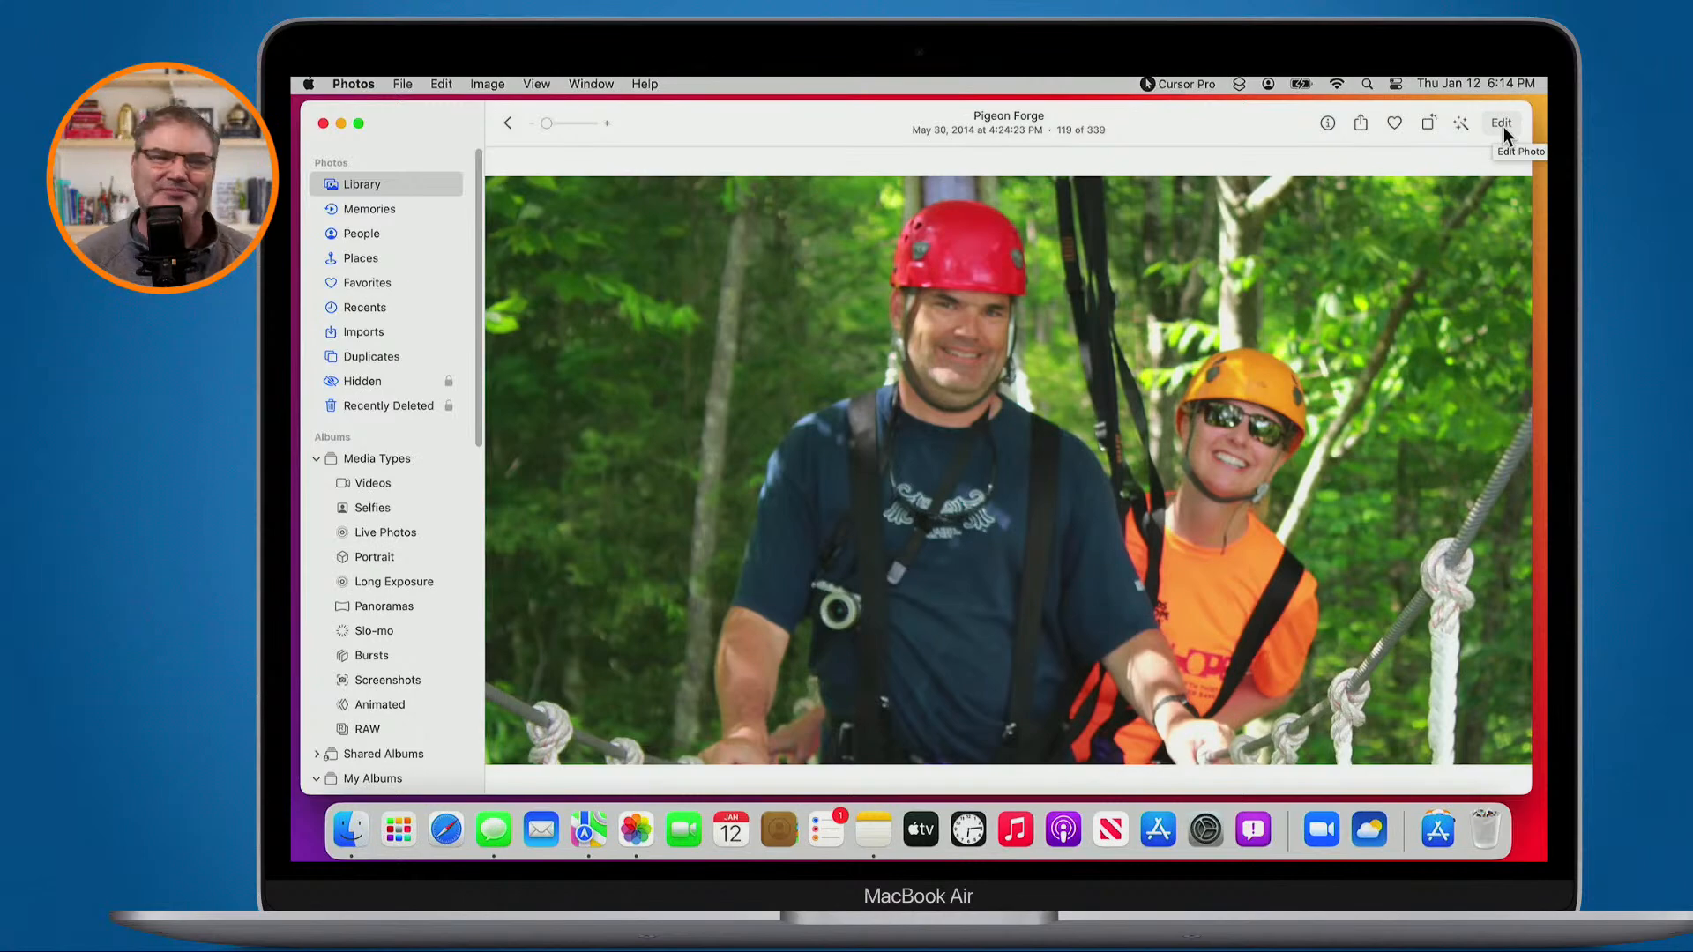
Leave the rope bridge photo and open the parade dancer picture from the Live Photos album
left_click(511, 122)
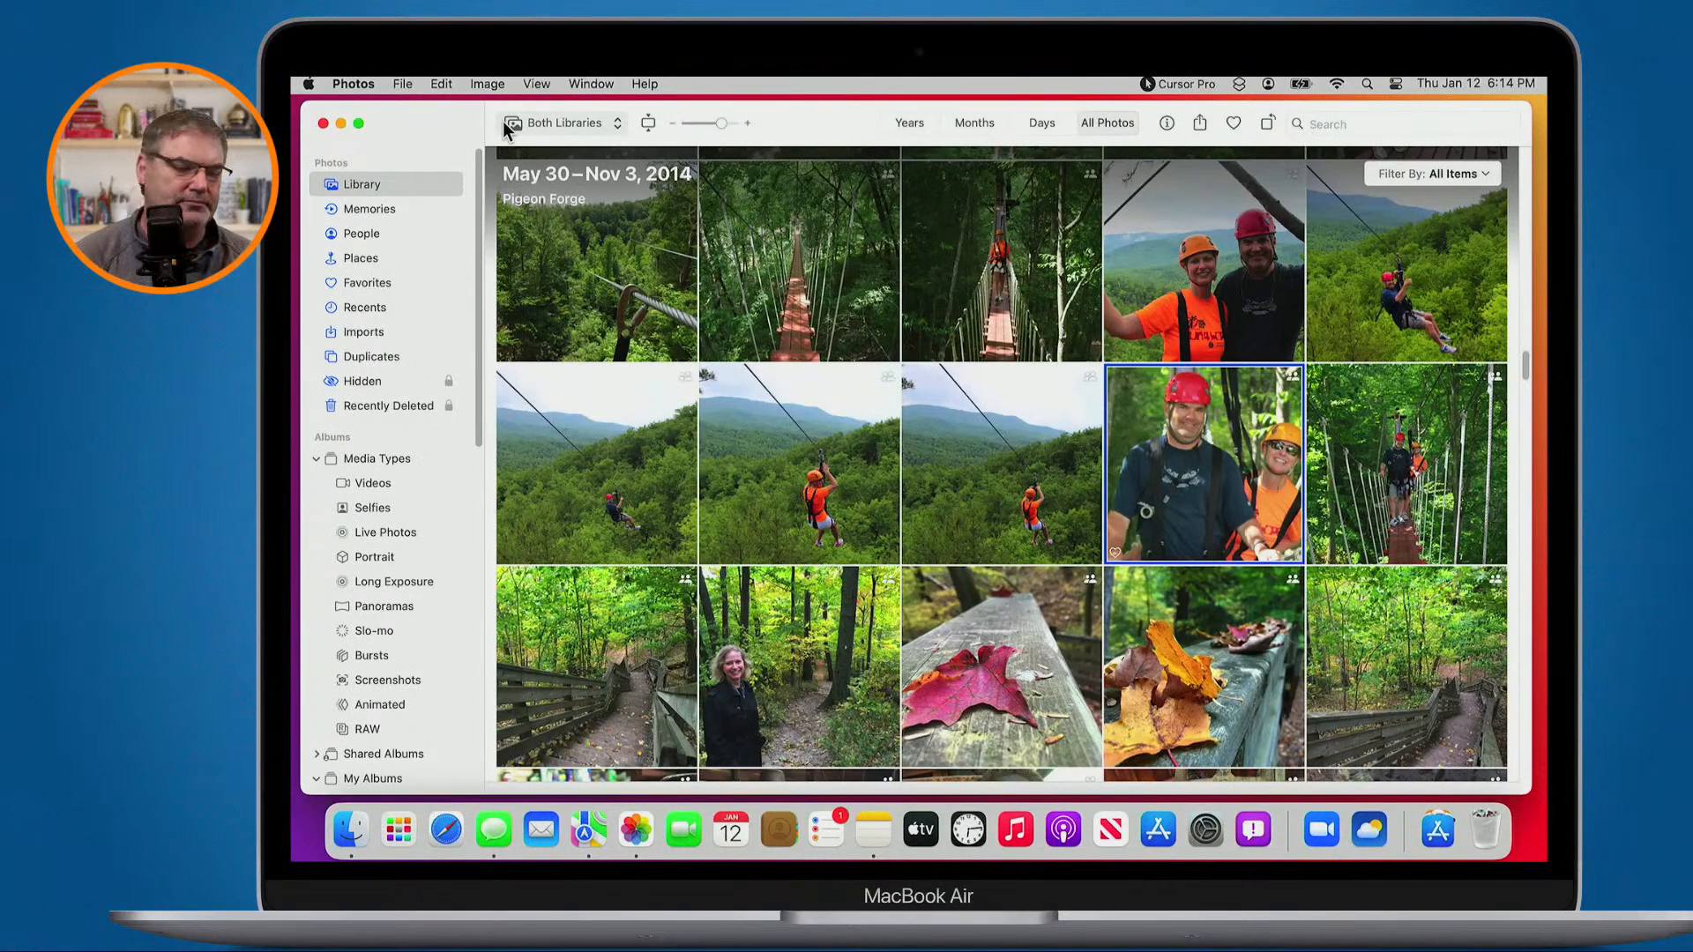
scroll(701, 370, "up", 10)
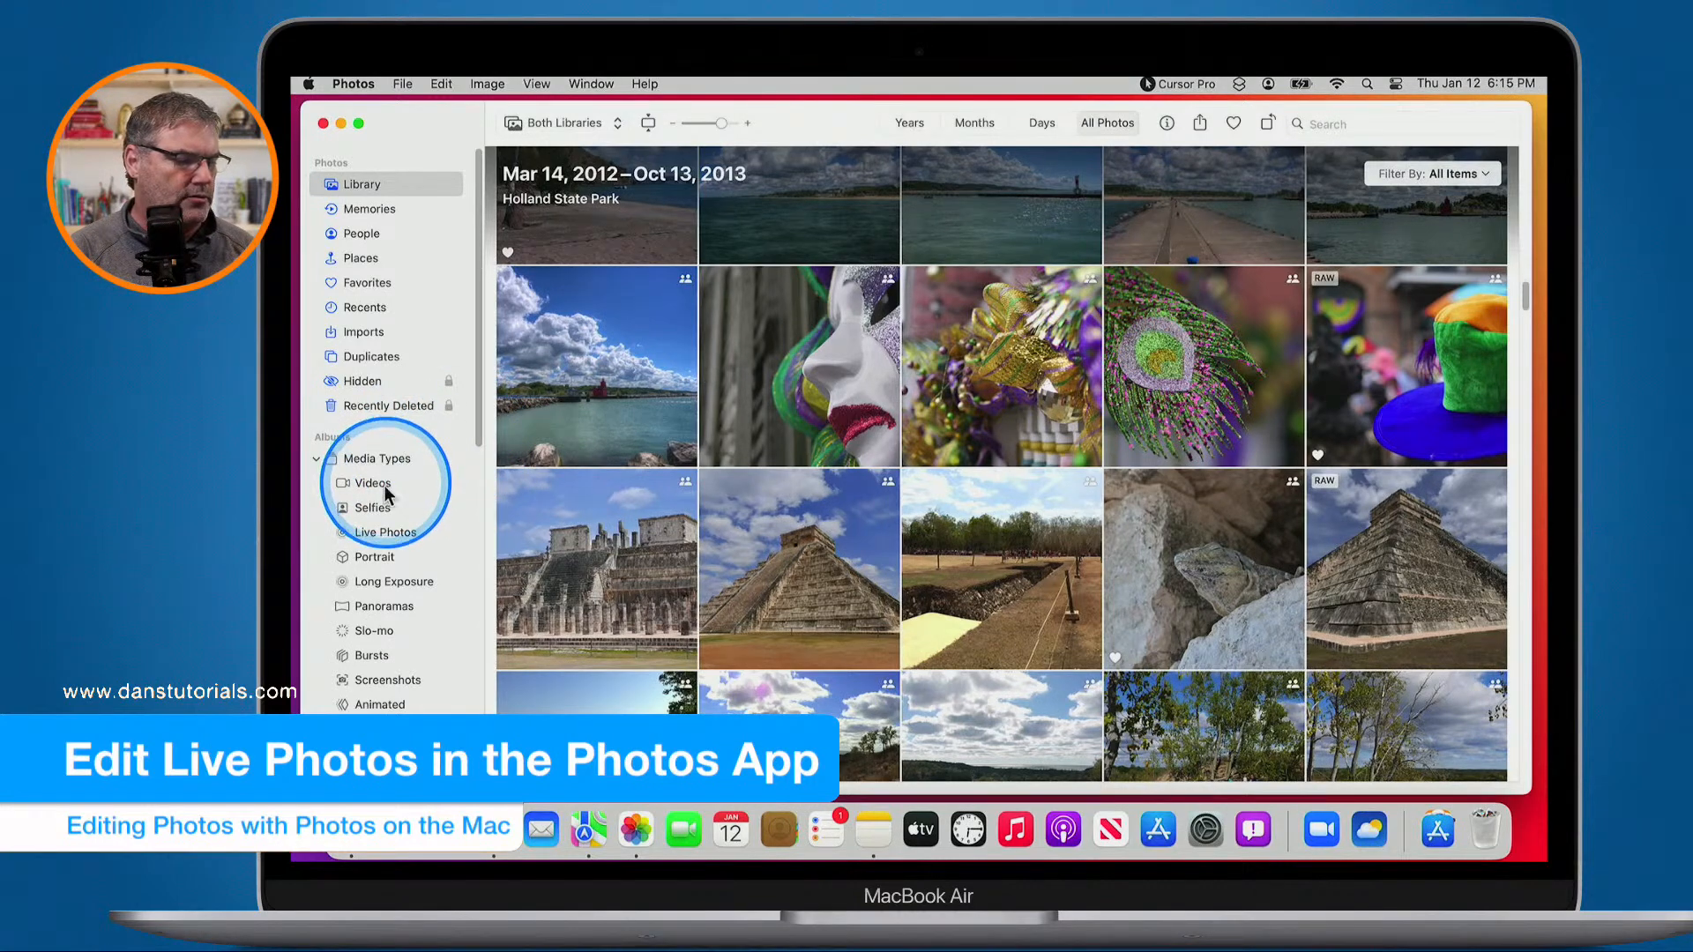
left_click(374, 538)
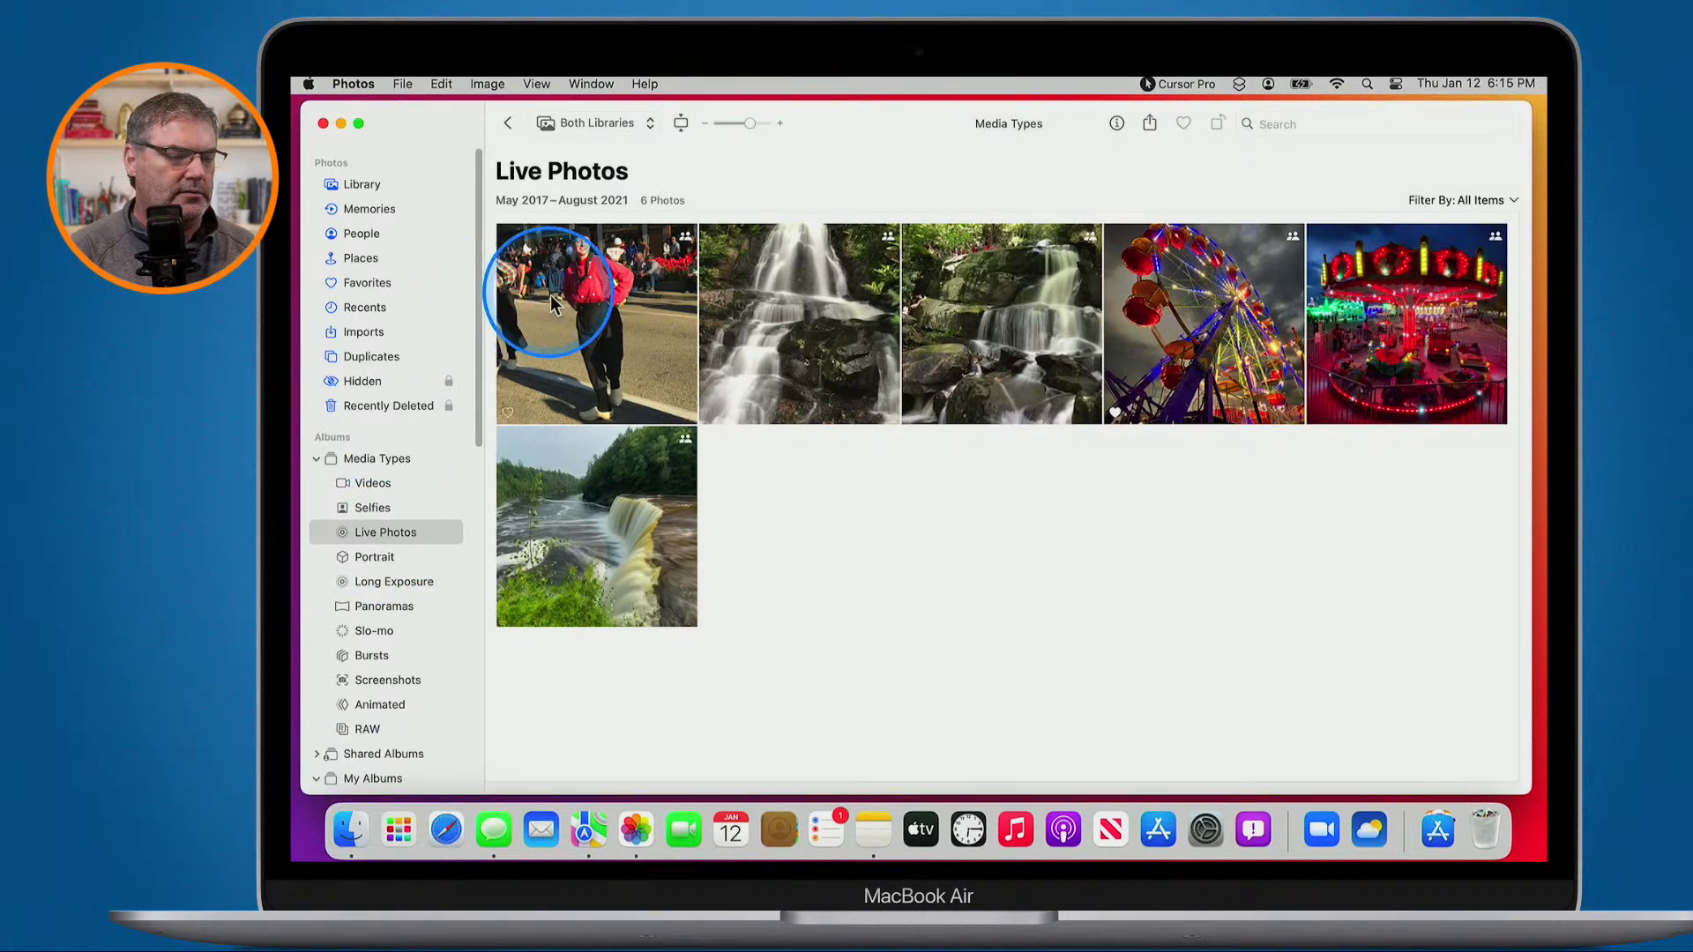
key("ctrl")
left_click(590, 317)
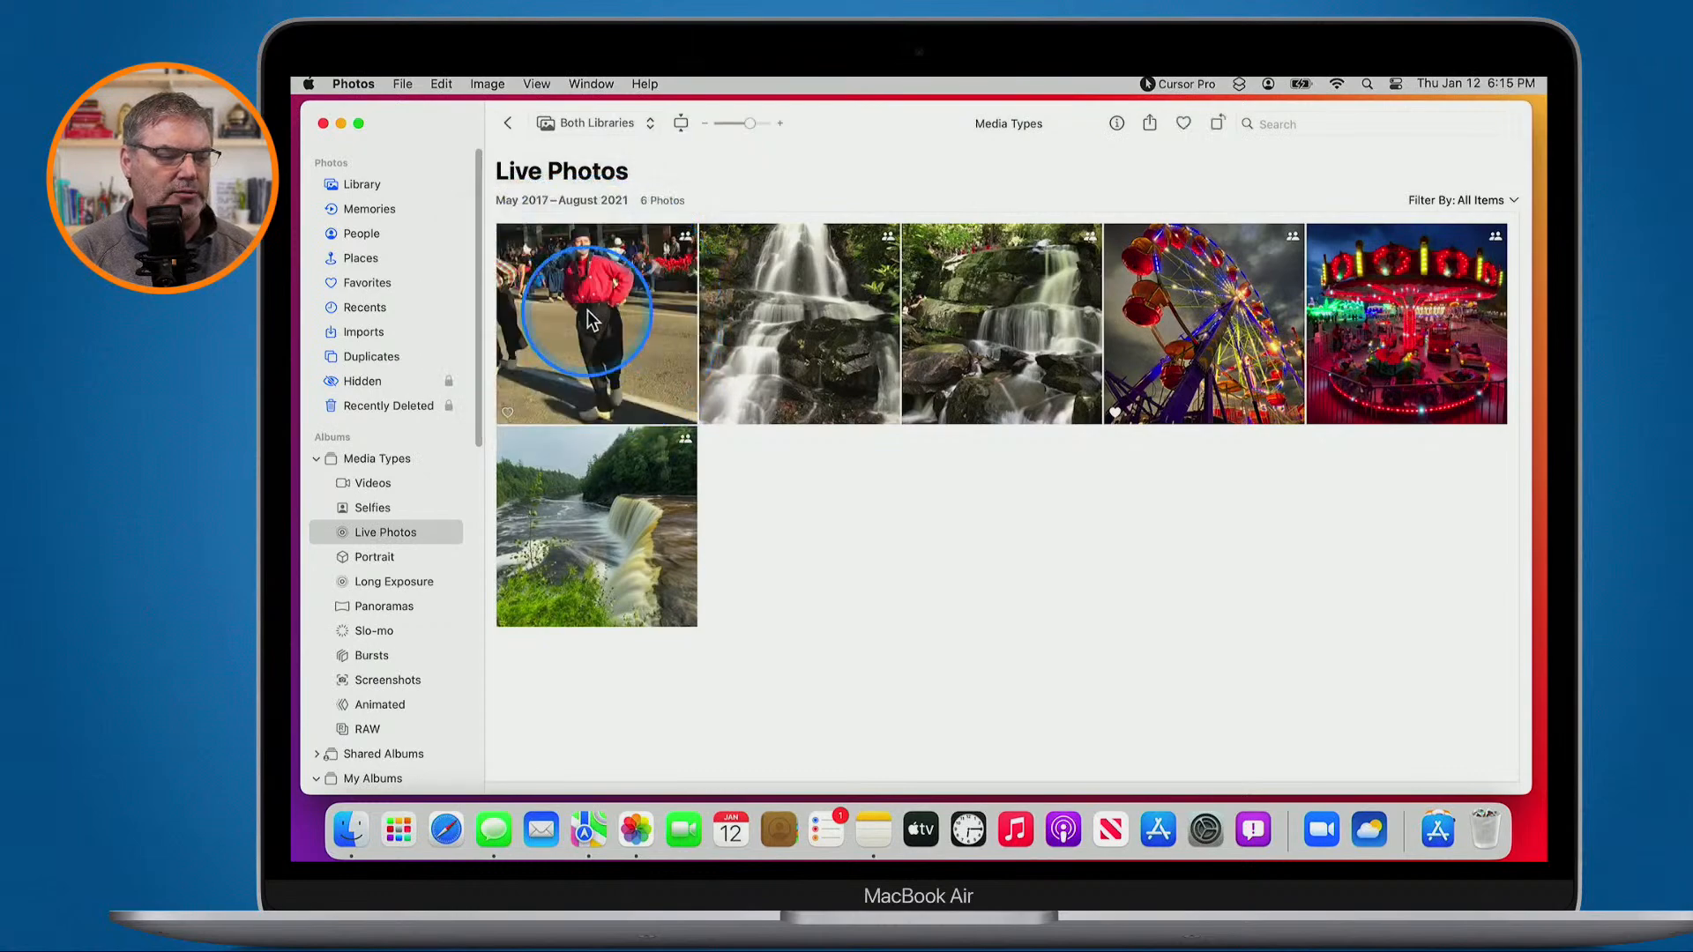
double_click(591, 318)
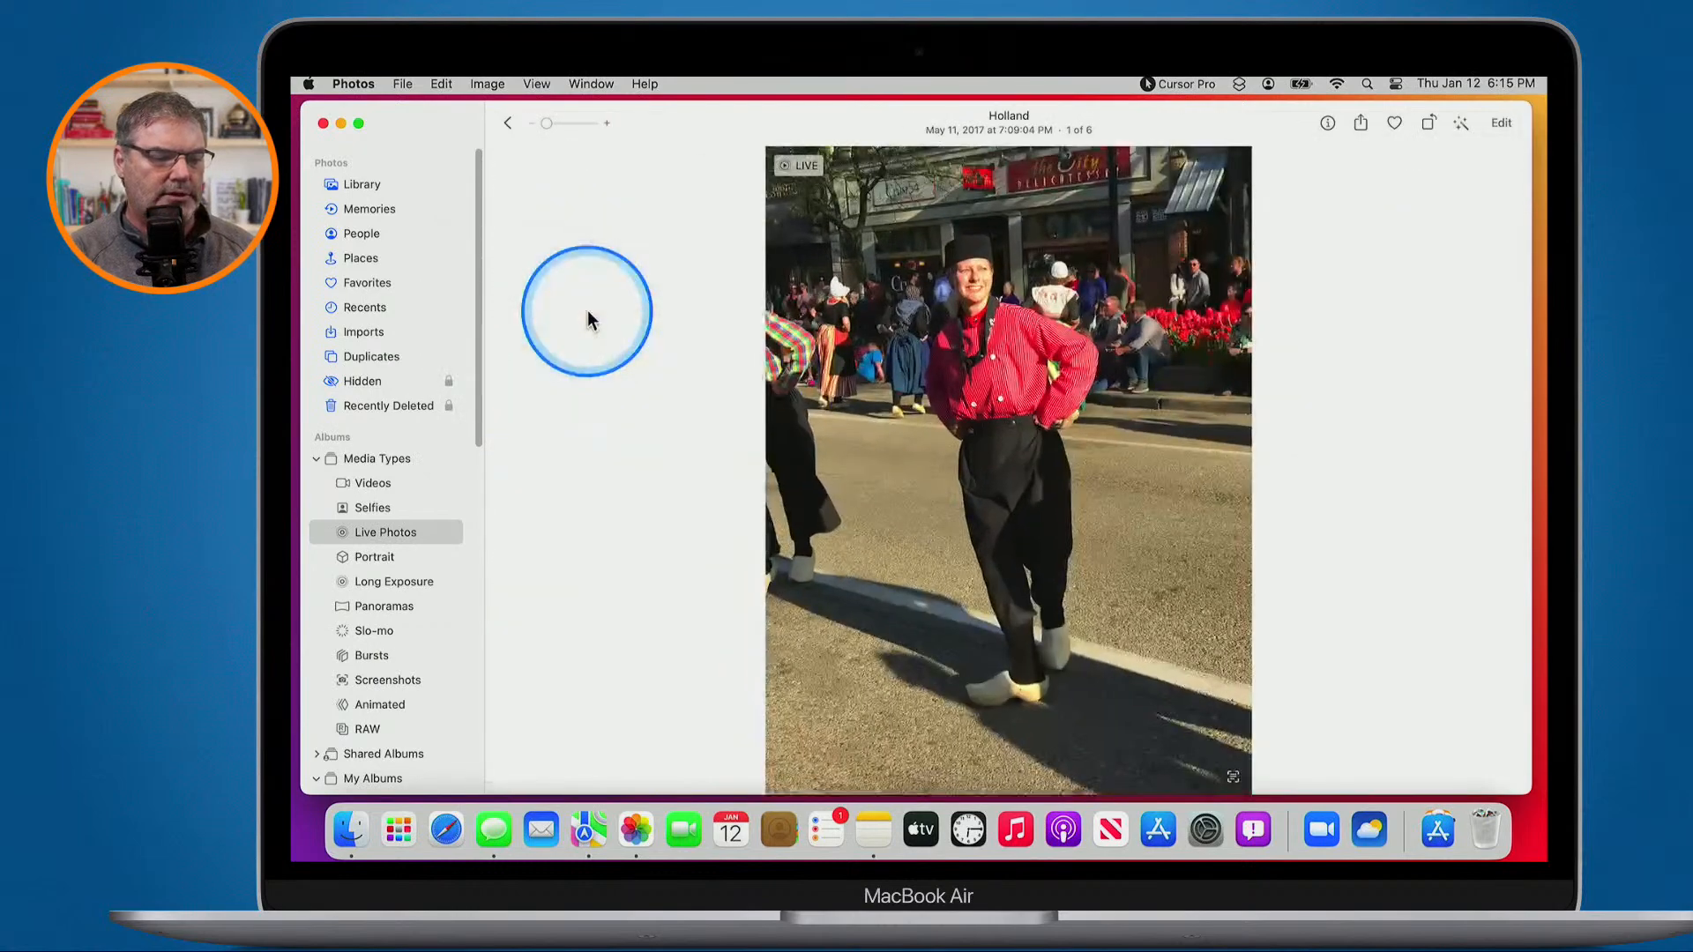
Play the parade dancer's Live Photo to preview its motion
mouse_move(797, 171)
key("ctrl")
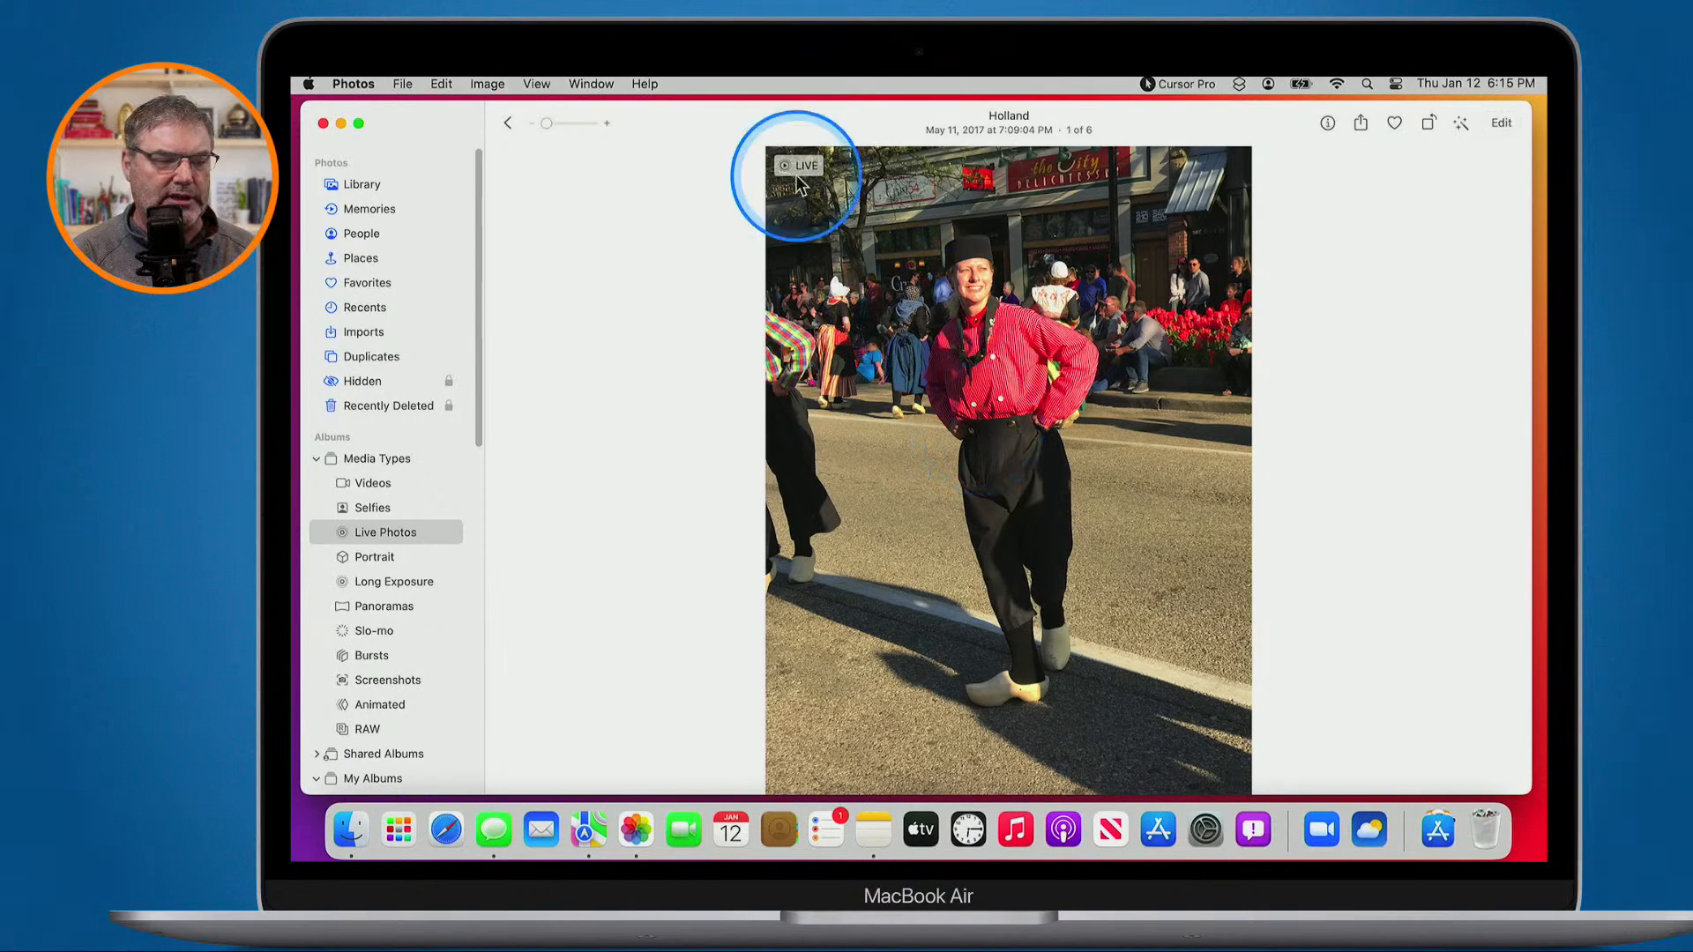
mouse_move(802, 167)
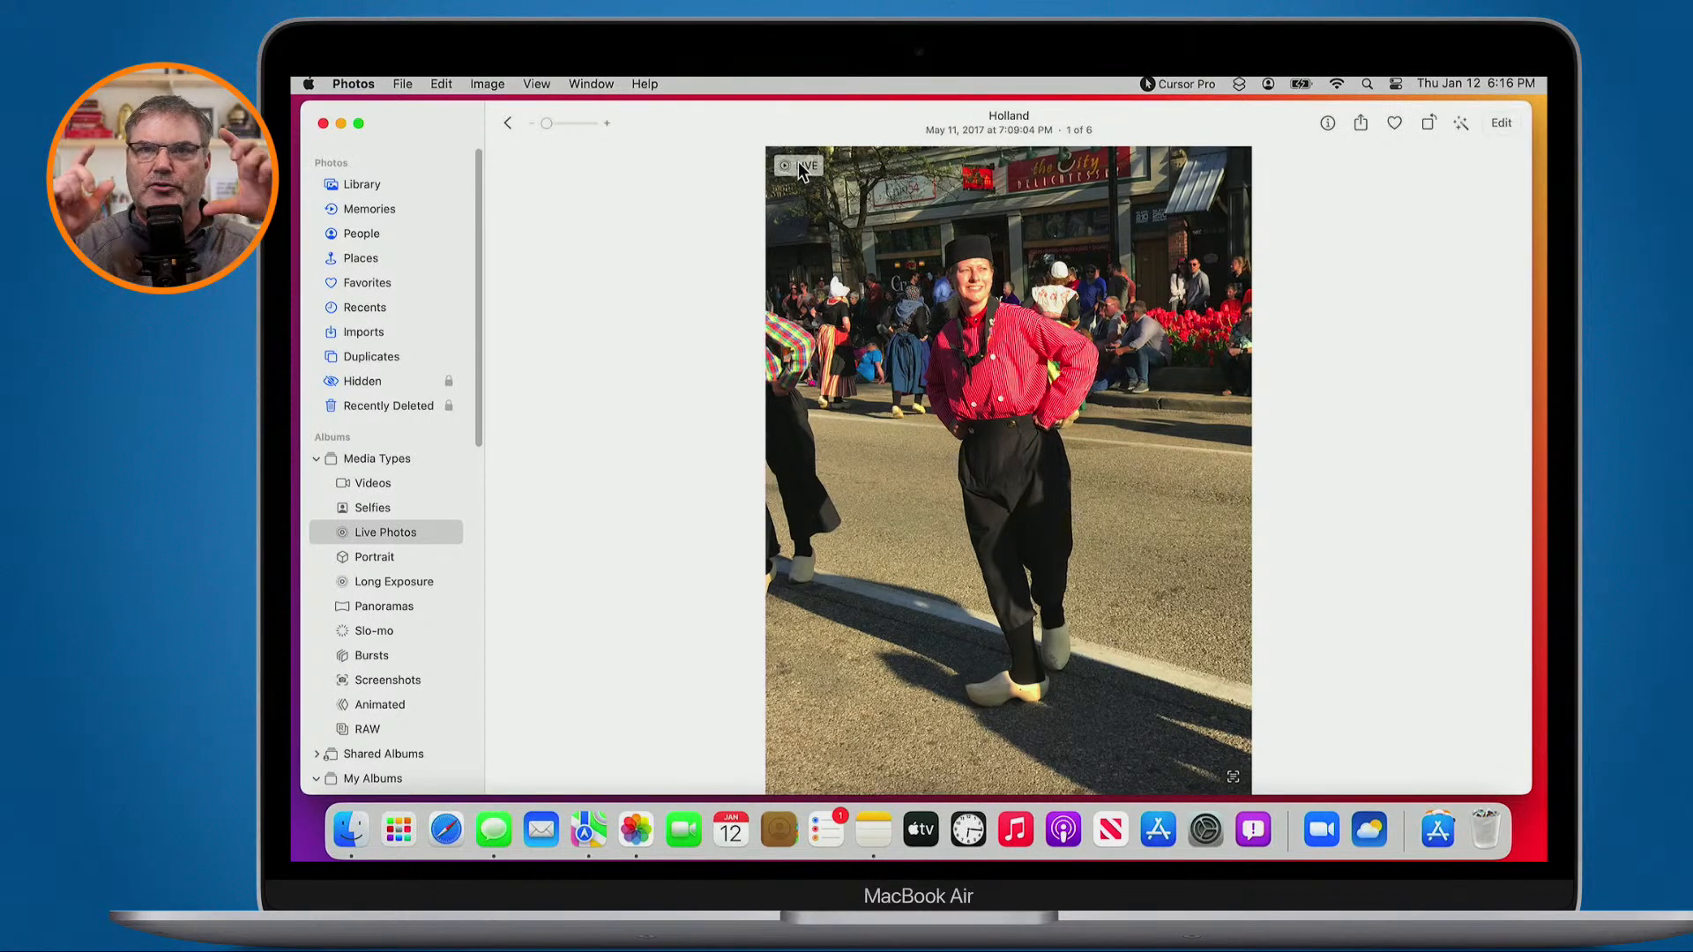
left_click(797, 164)
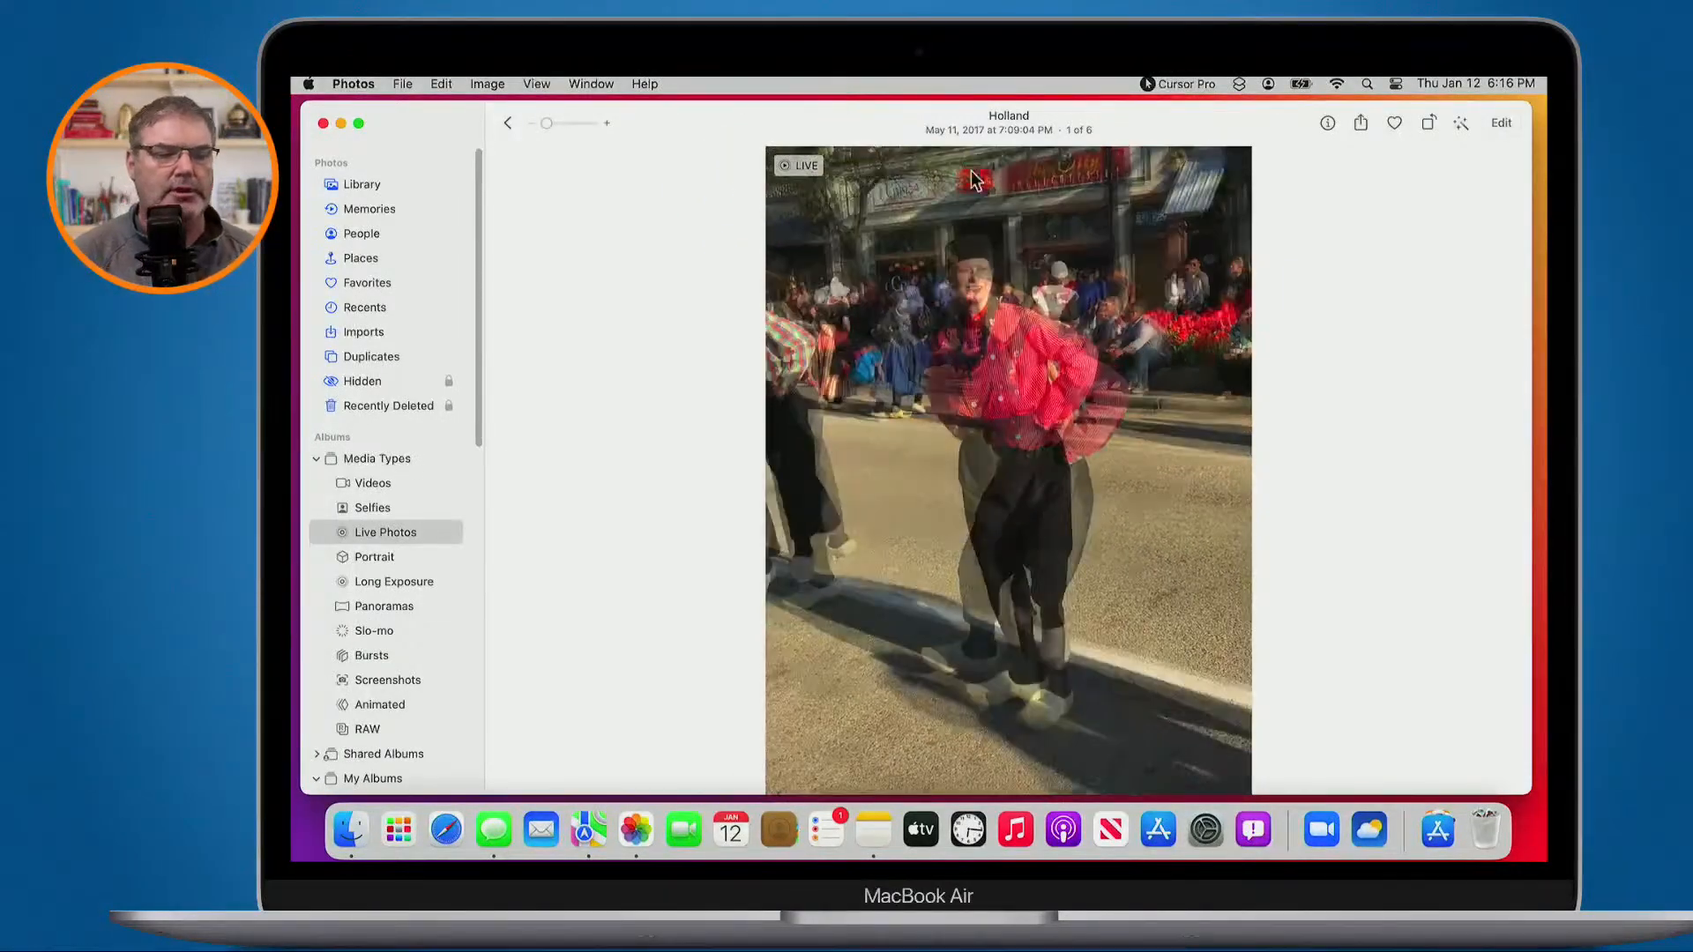
Make the frame with the dancer's leg kicked up the key photo of the Live Photo, and save the edit
left_click(1494, 122)
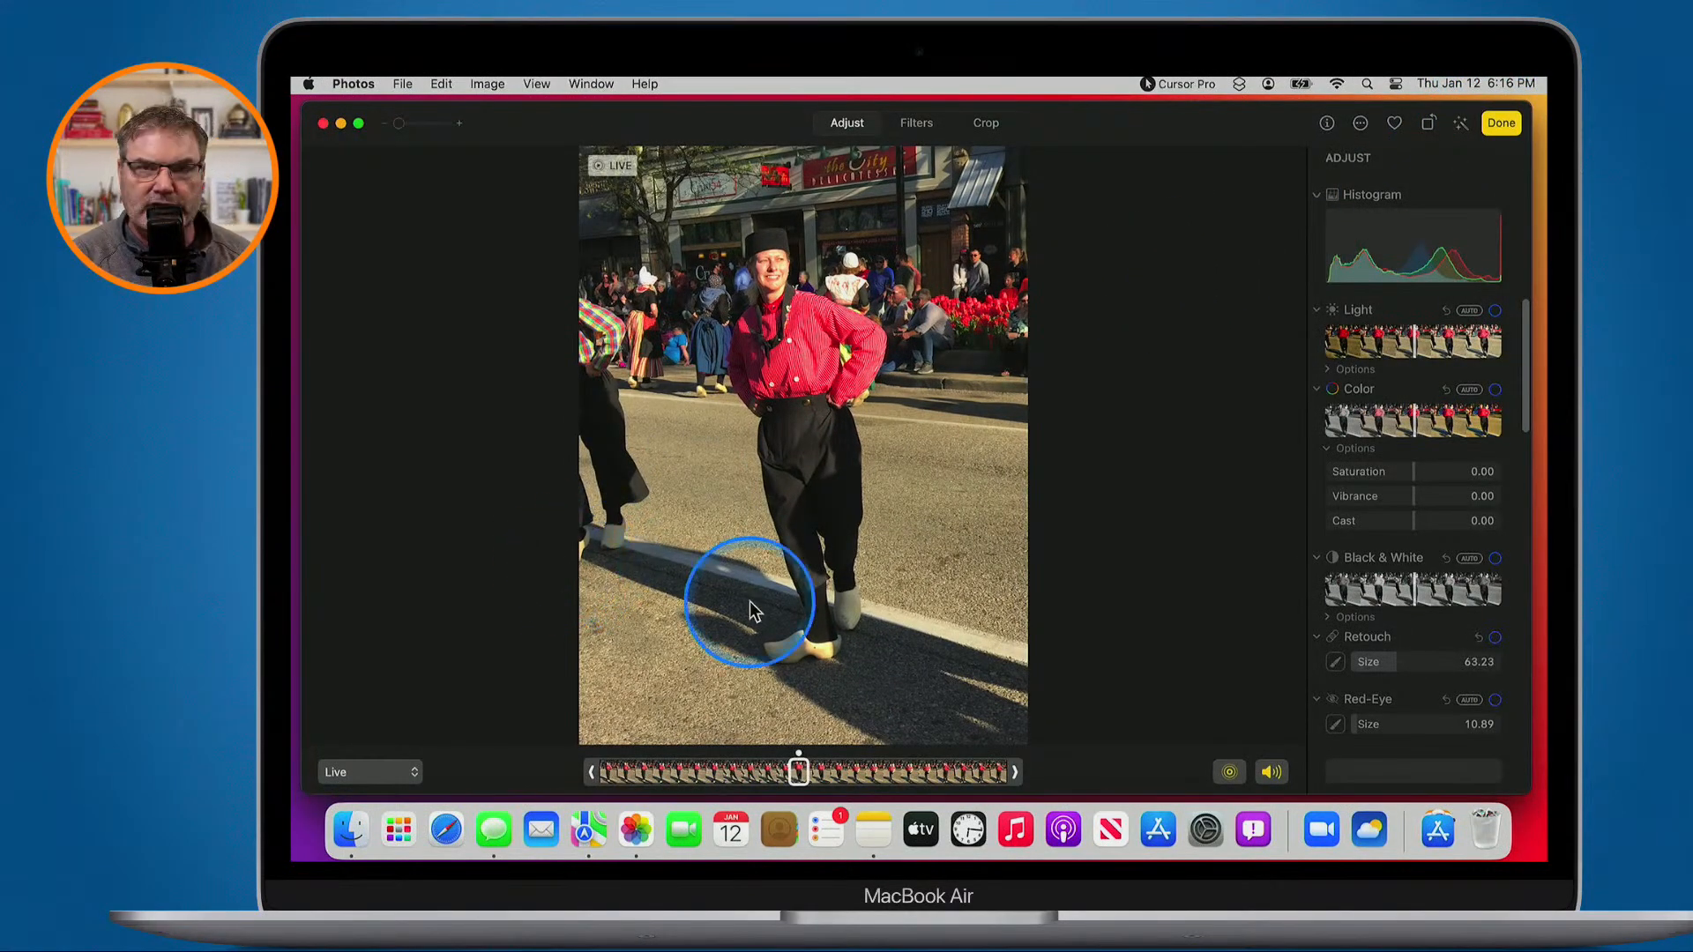
key("ctrl")
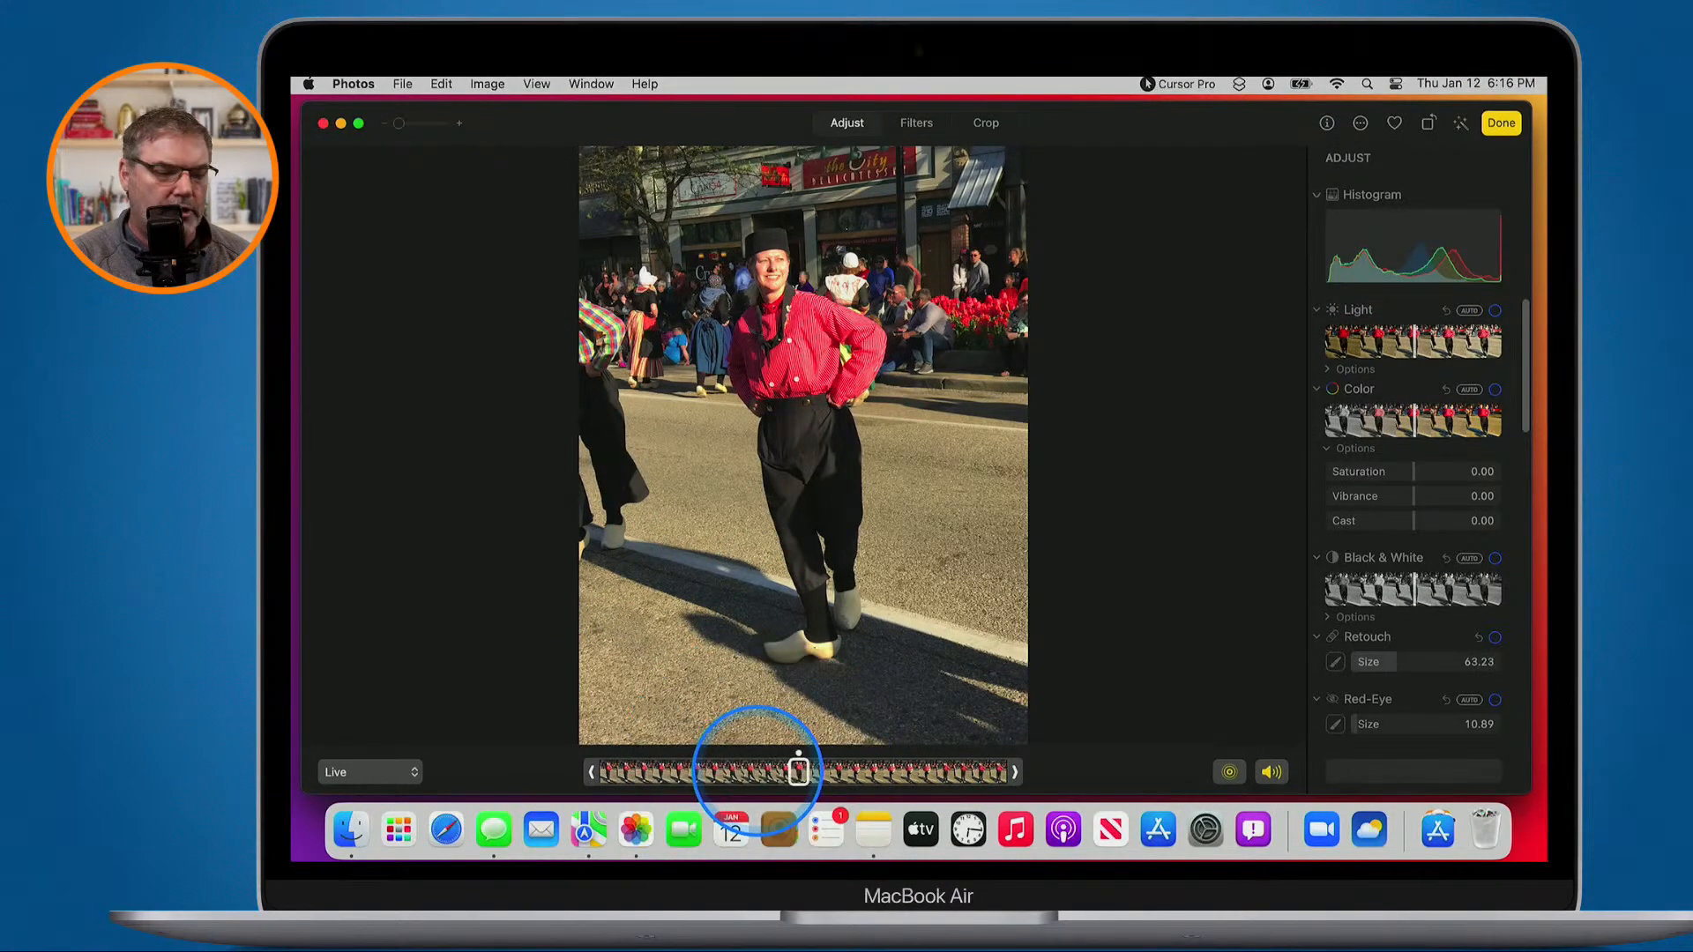
left_click_drag(797, 765, 888, 773)
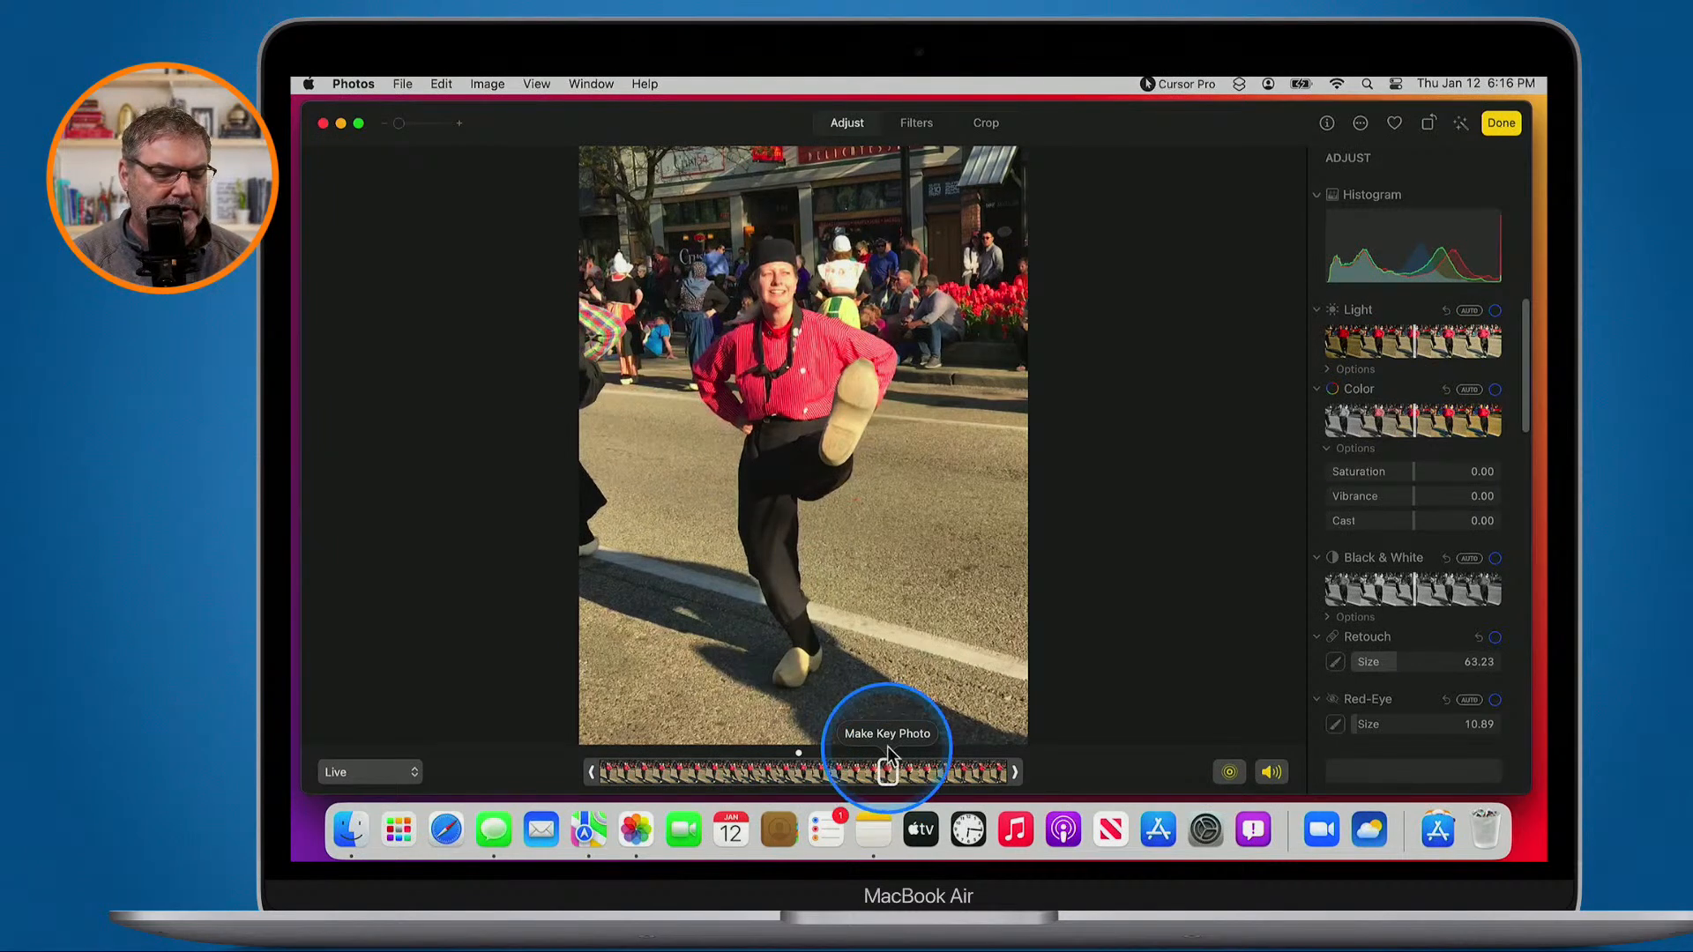
key("ctrl")
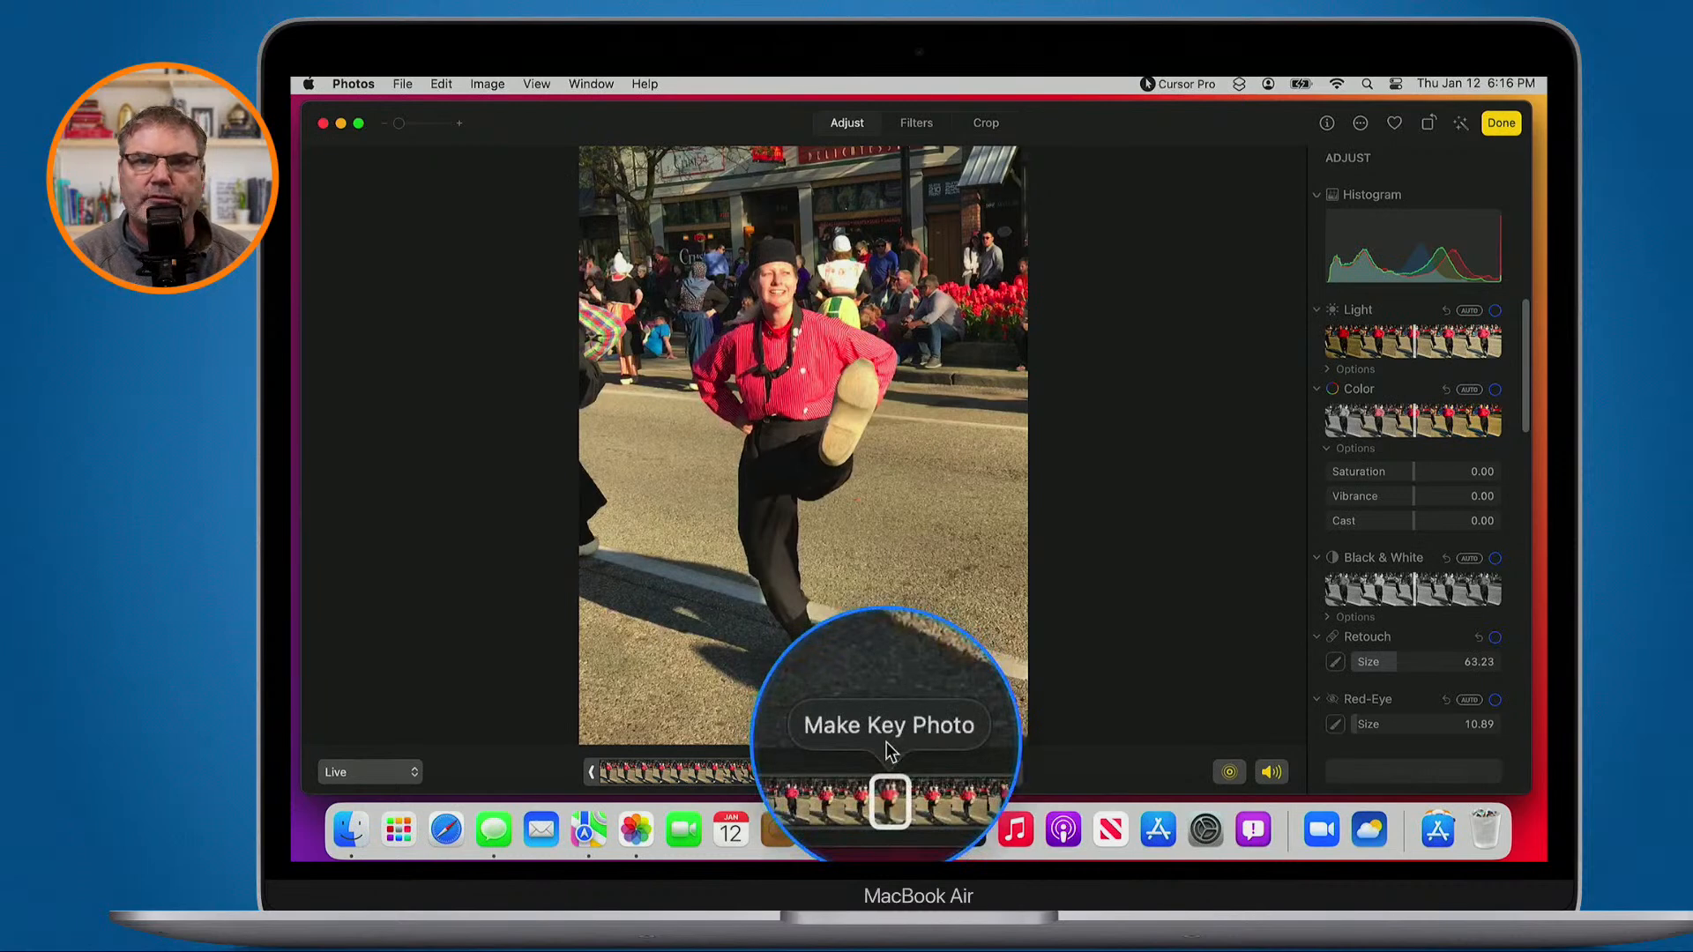
left_click(886, 741)
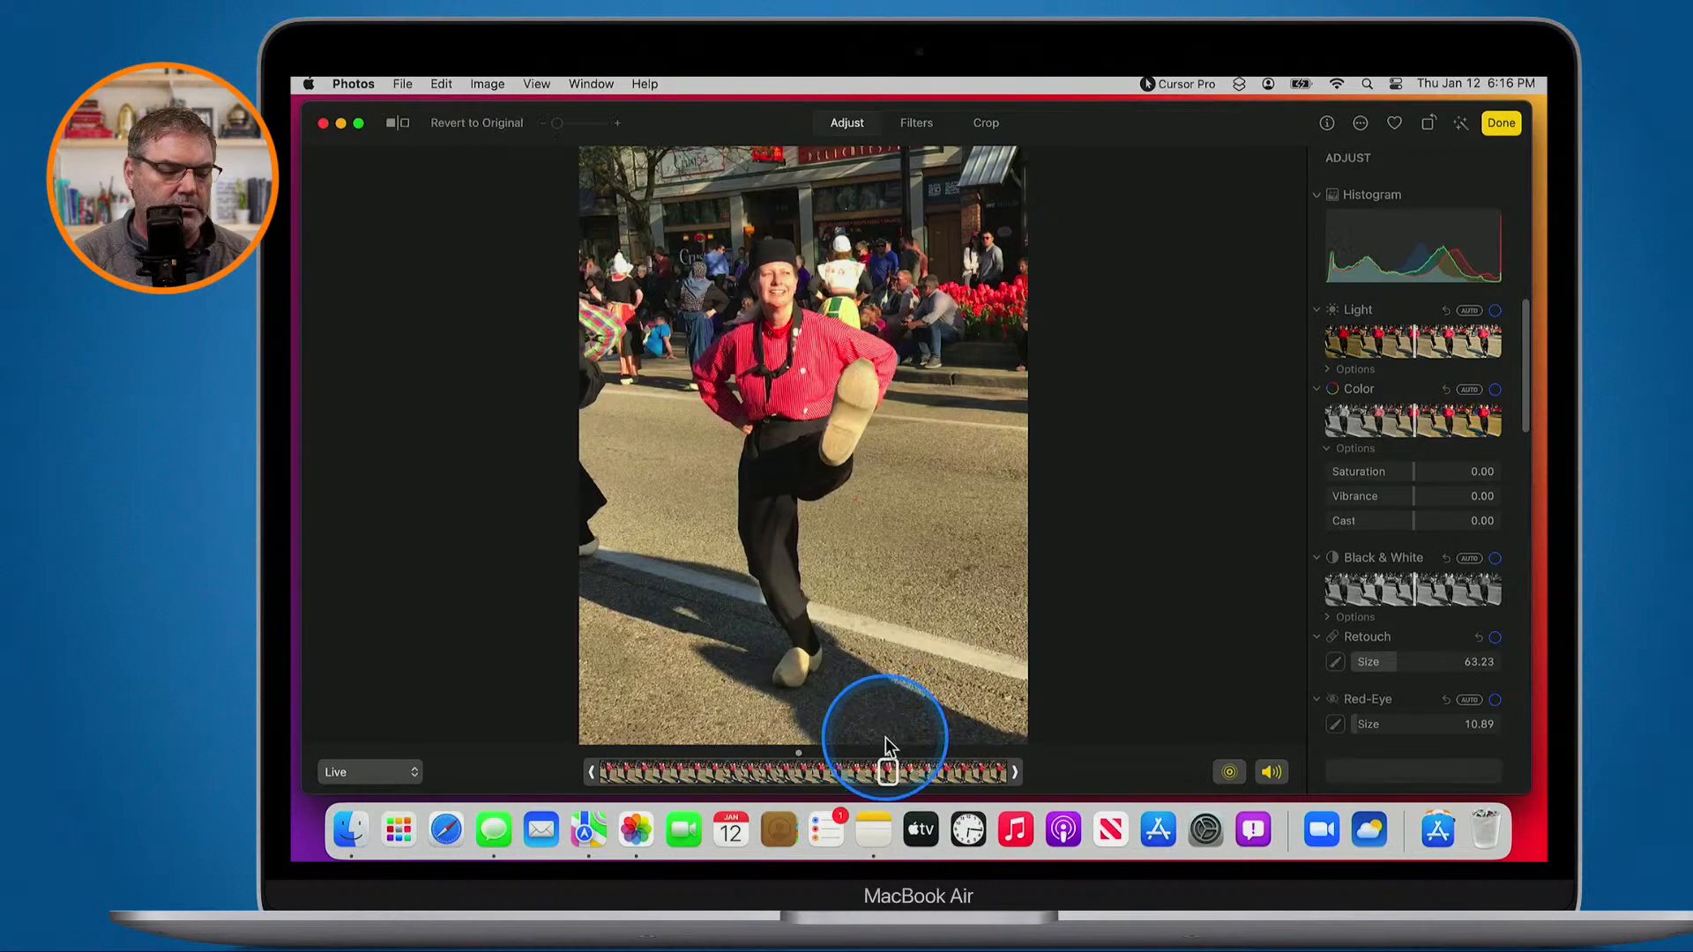
left_click(1502, 123)
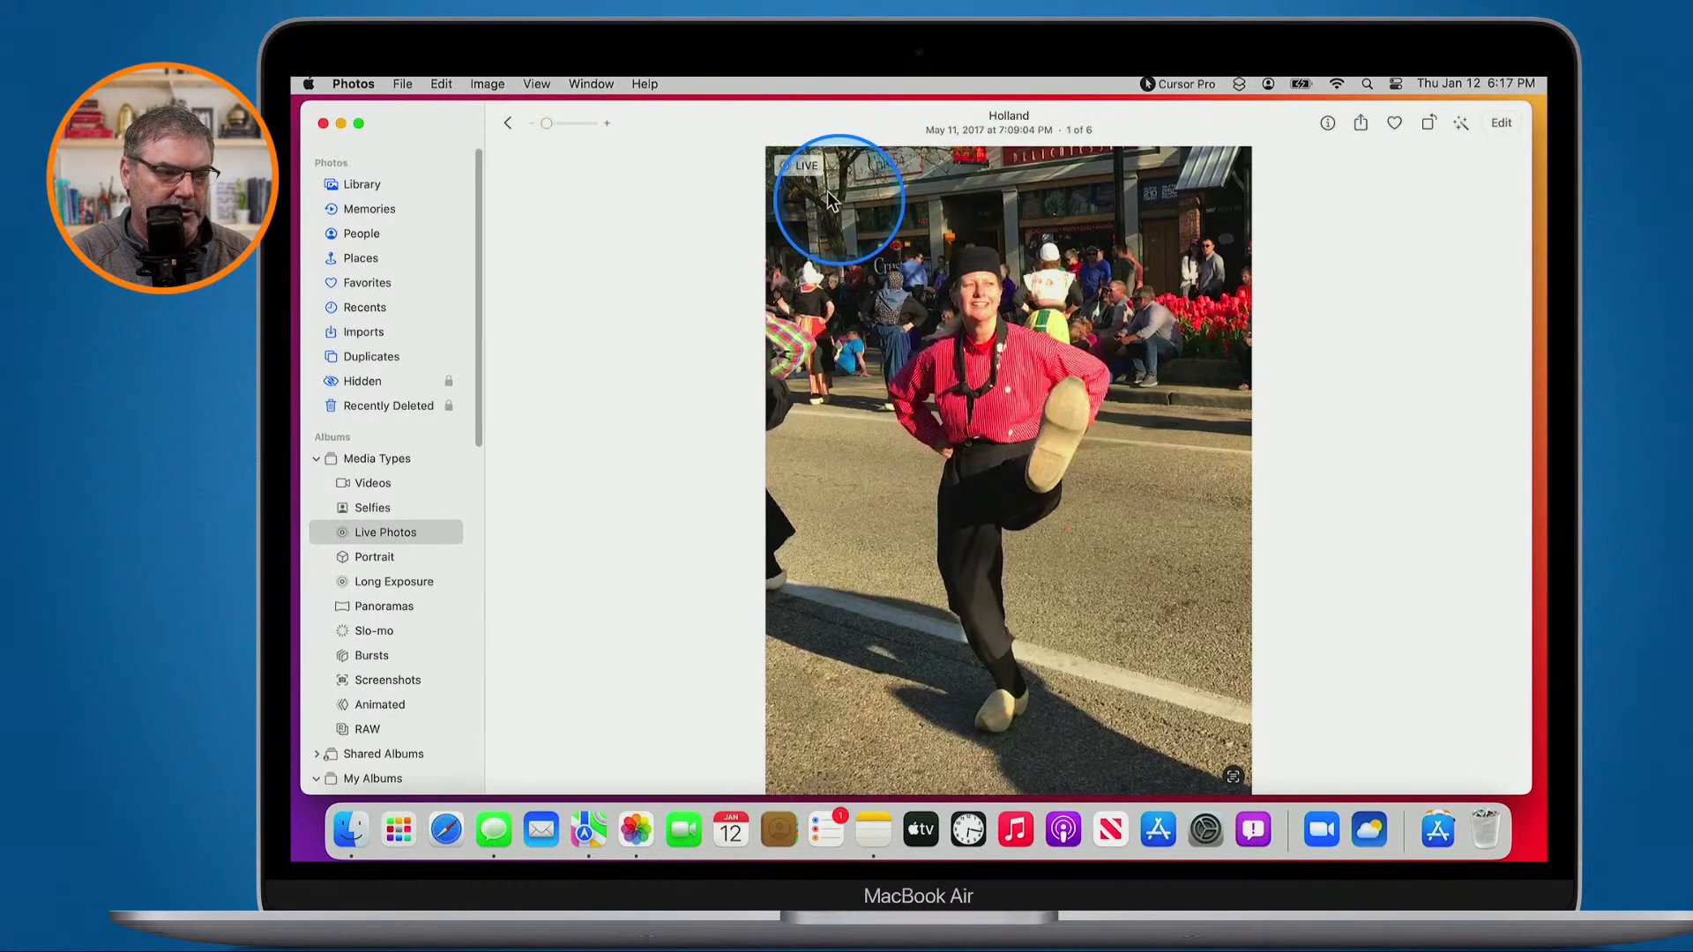
Replay the dancer's Live Photo, turn off its Live Photo effect in editing, and save it as a still
mouse_move(799, 164)
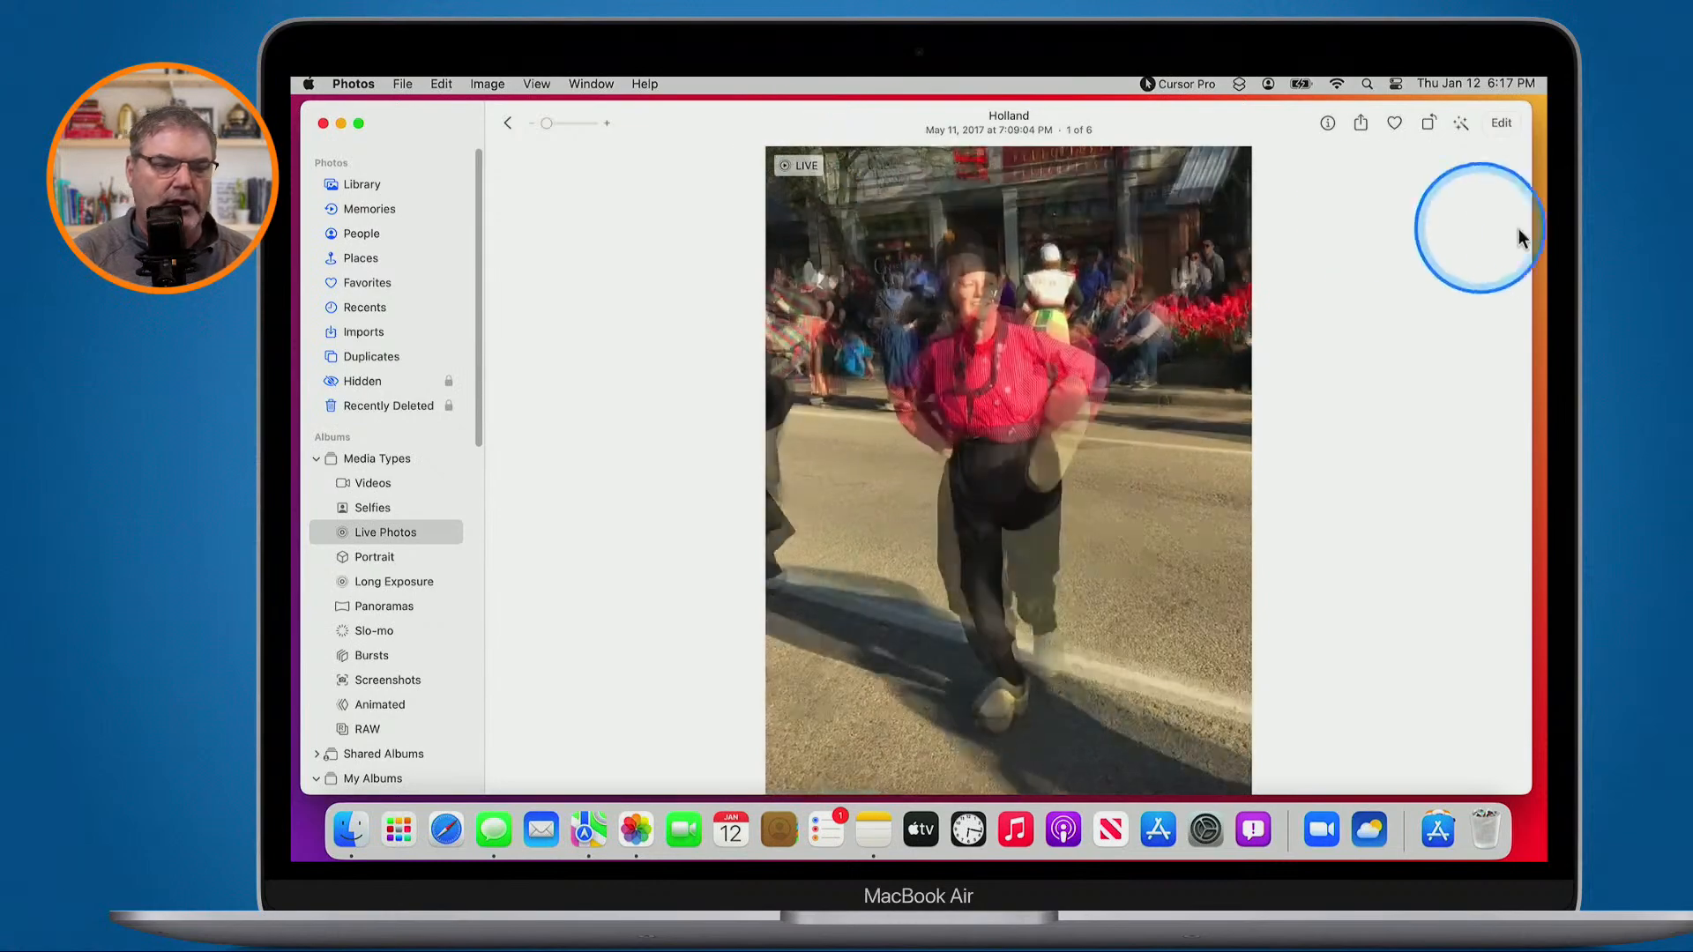
left_click(1502, 124)
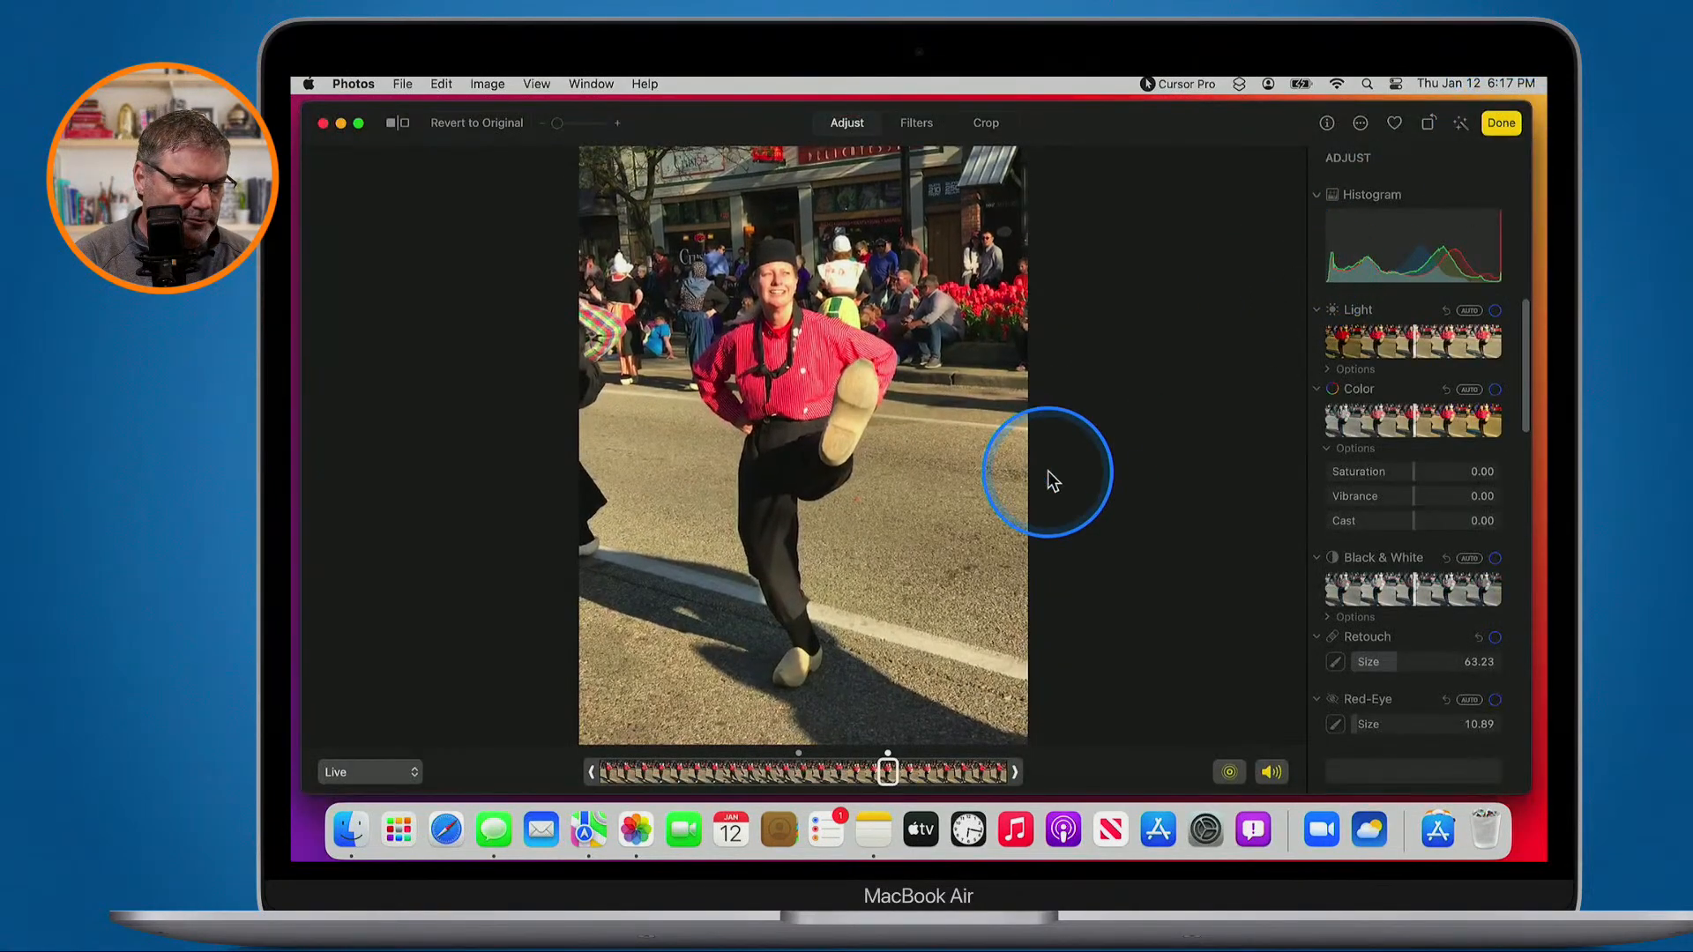
left_click(1229, 772)
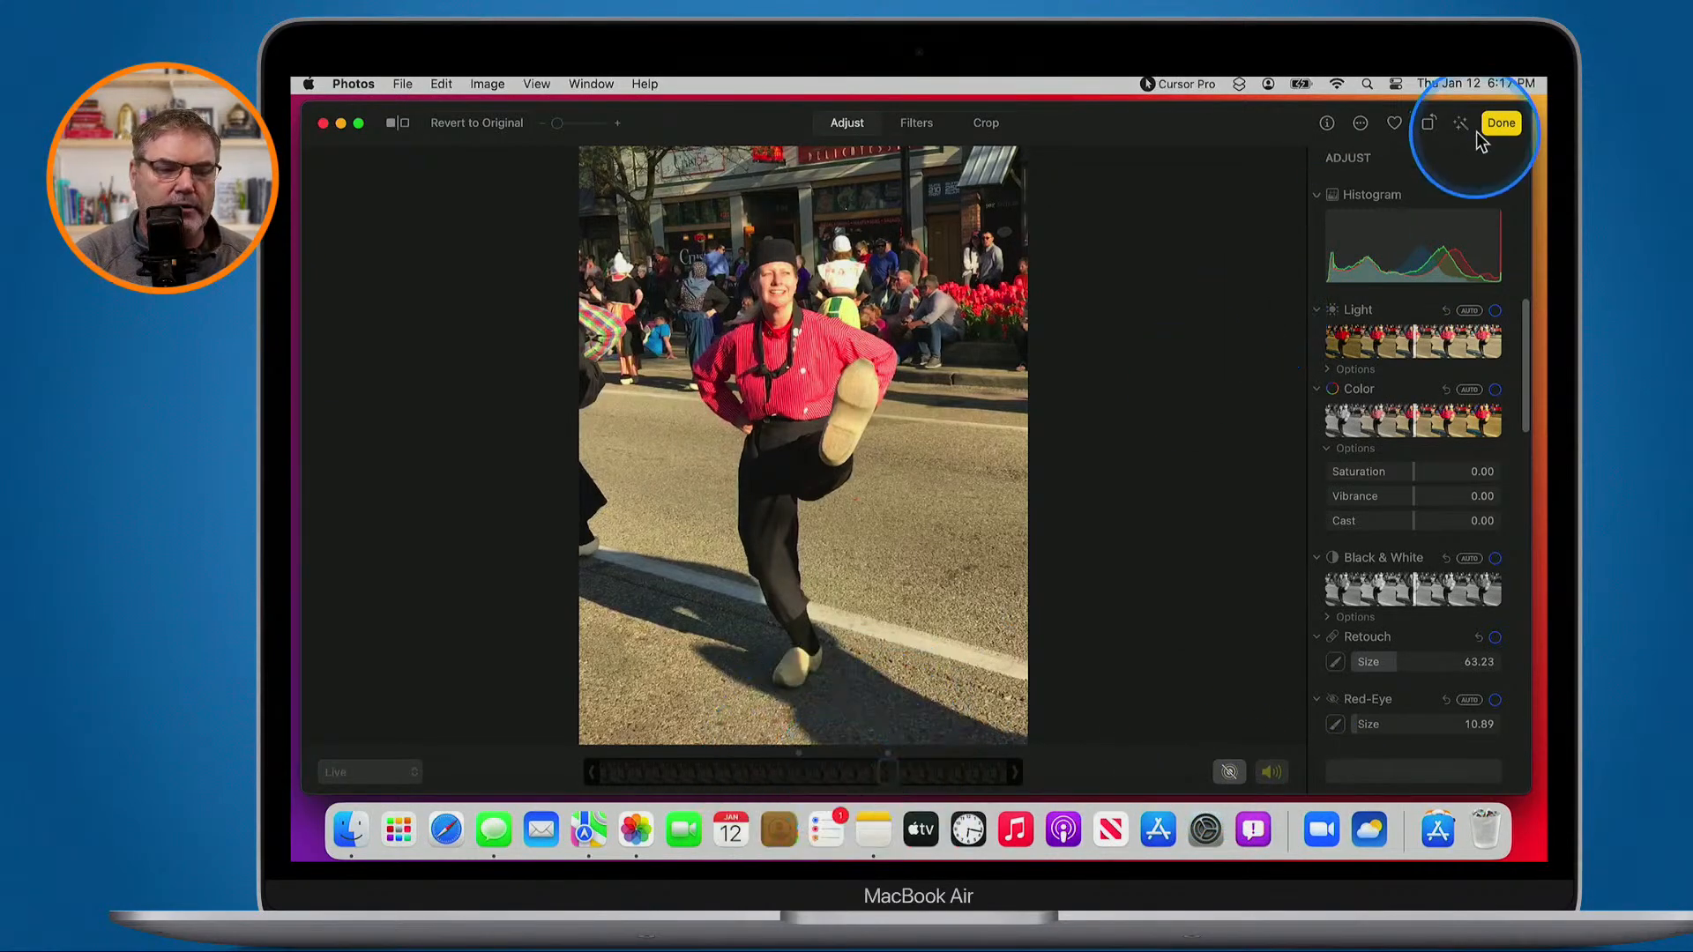
left_click(1500, 123)
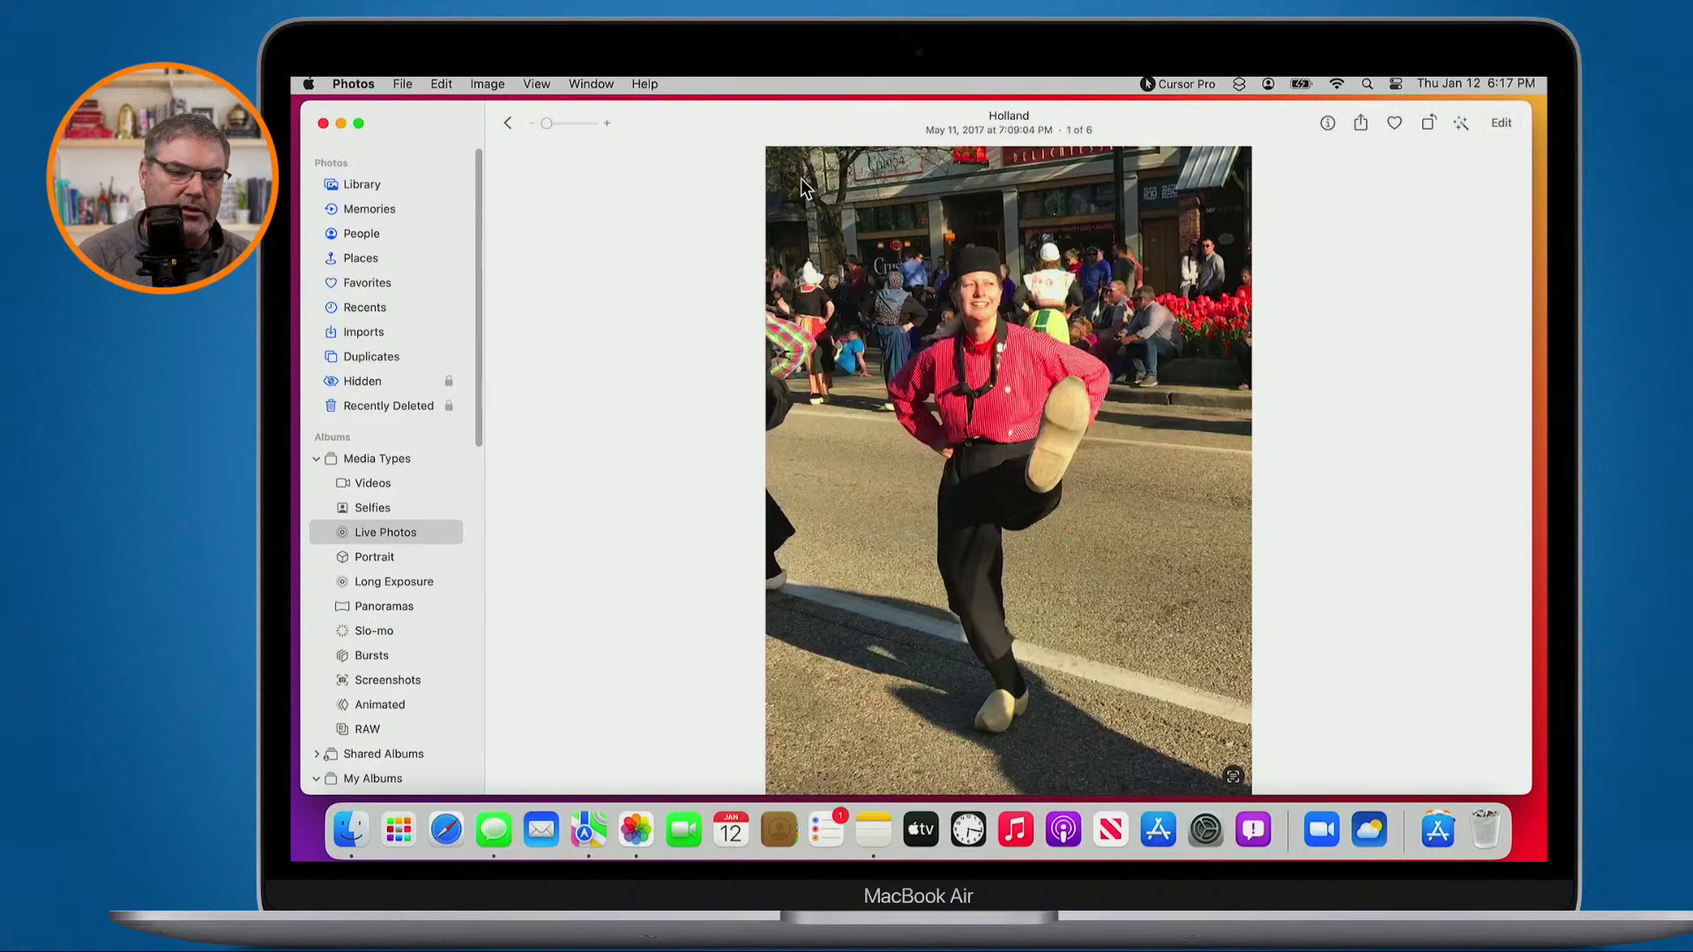
Turn the dancer picture's Live Photo effect back on, save the edit, and advance to the Gatlinburg waterfall photo
left_click(1502, 123)
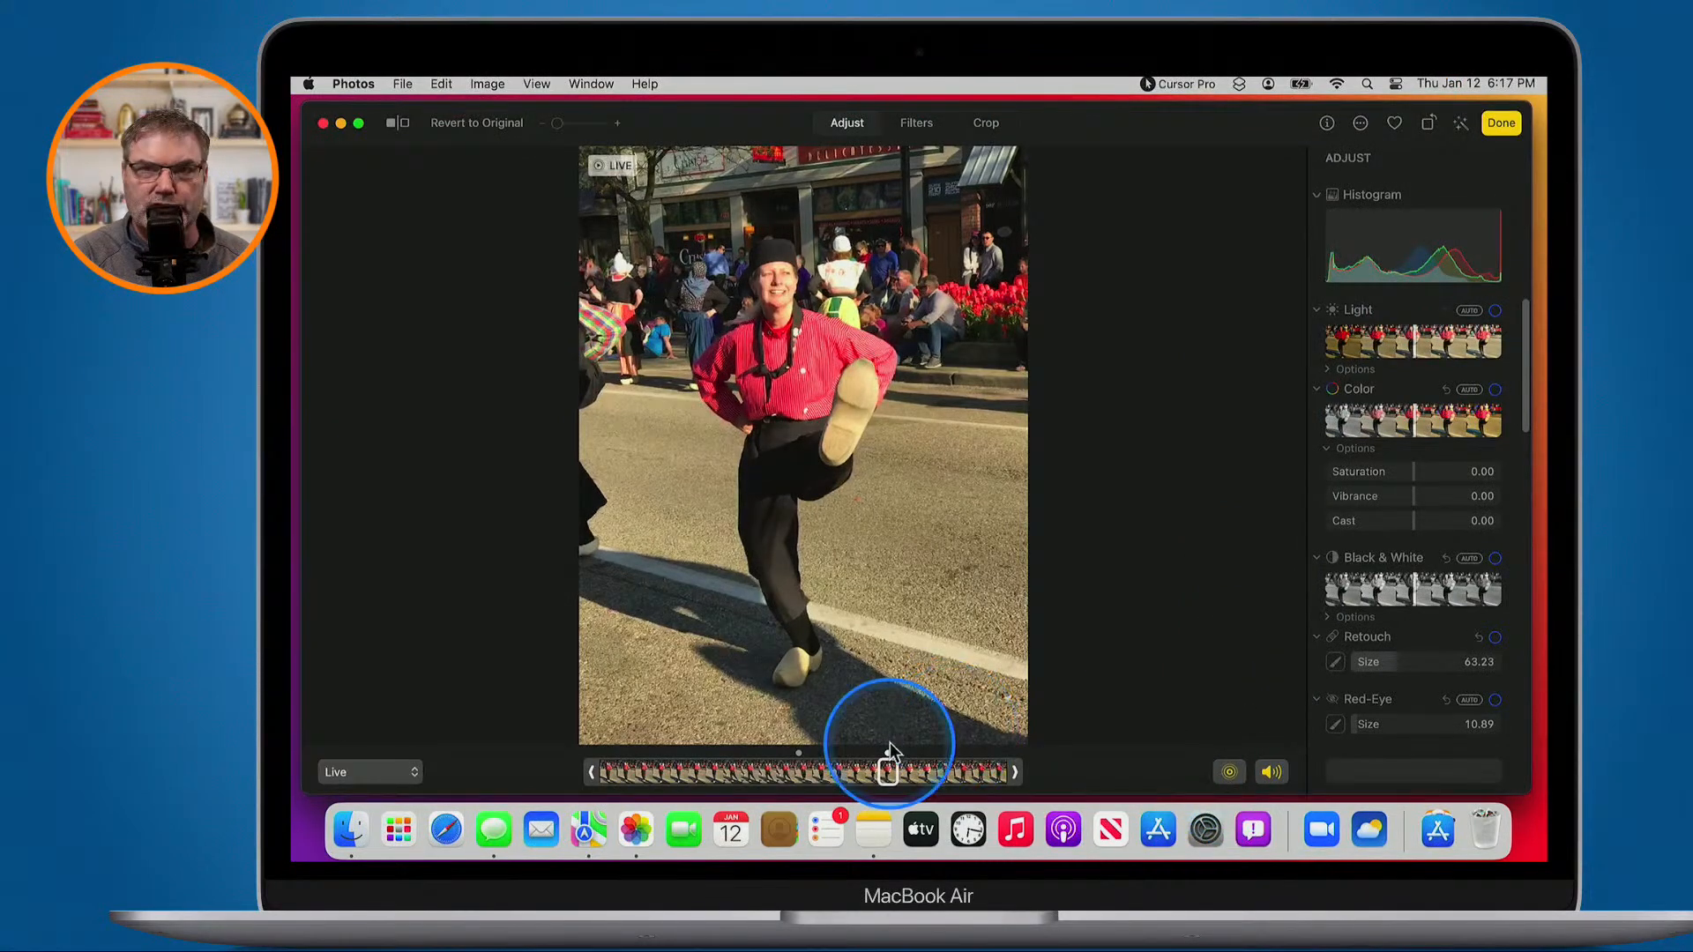
mouse_move(889, 746)
left_mouse_down()
mouse_move(680, 773)
mouse_move(889, 771)
left_mouse_up()
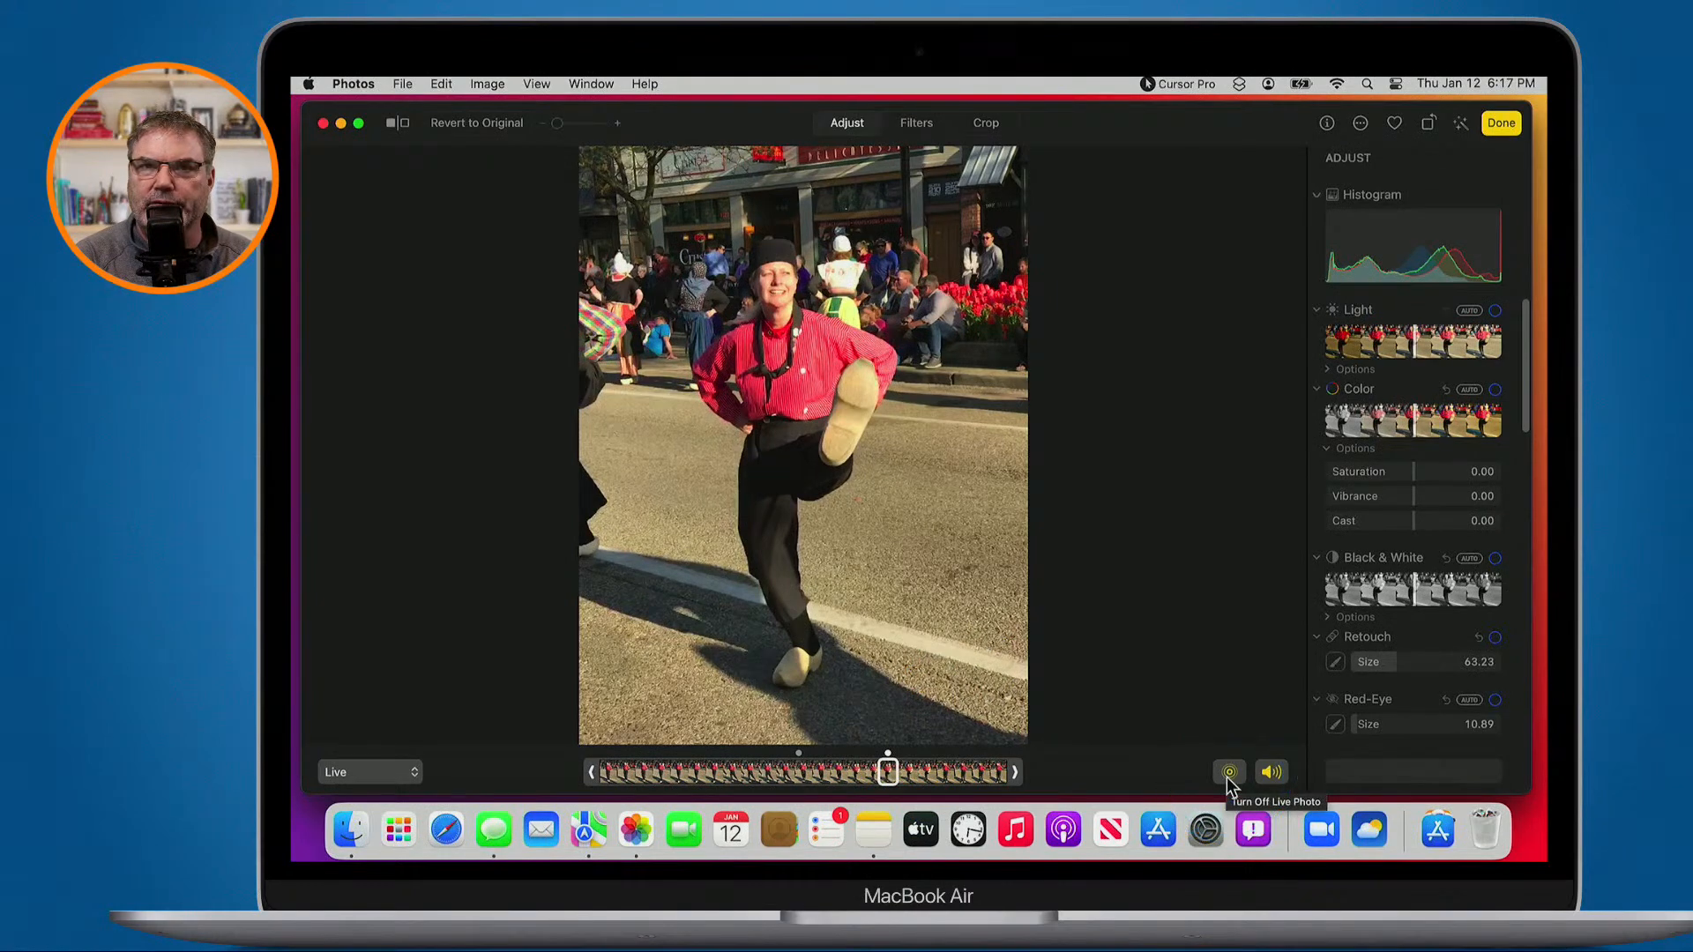
left_click(1500, 124)
key("Right")
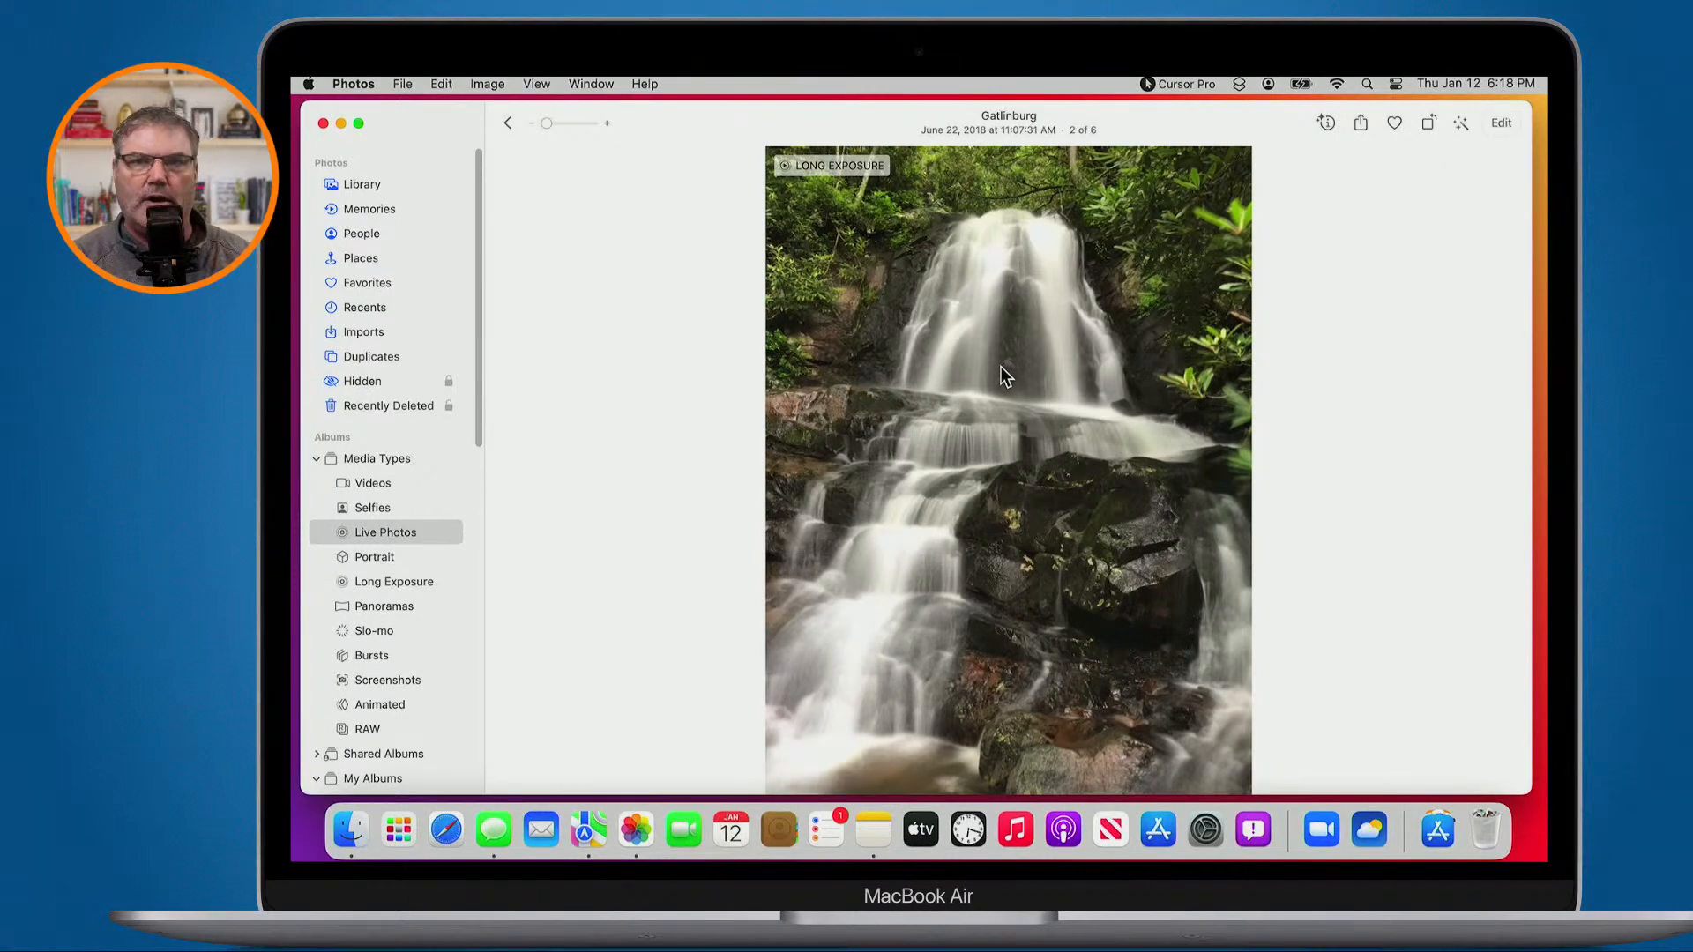
Advance through the Live Photos album to the Tahquamenon River waterfall photo
key("Right")
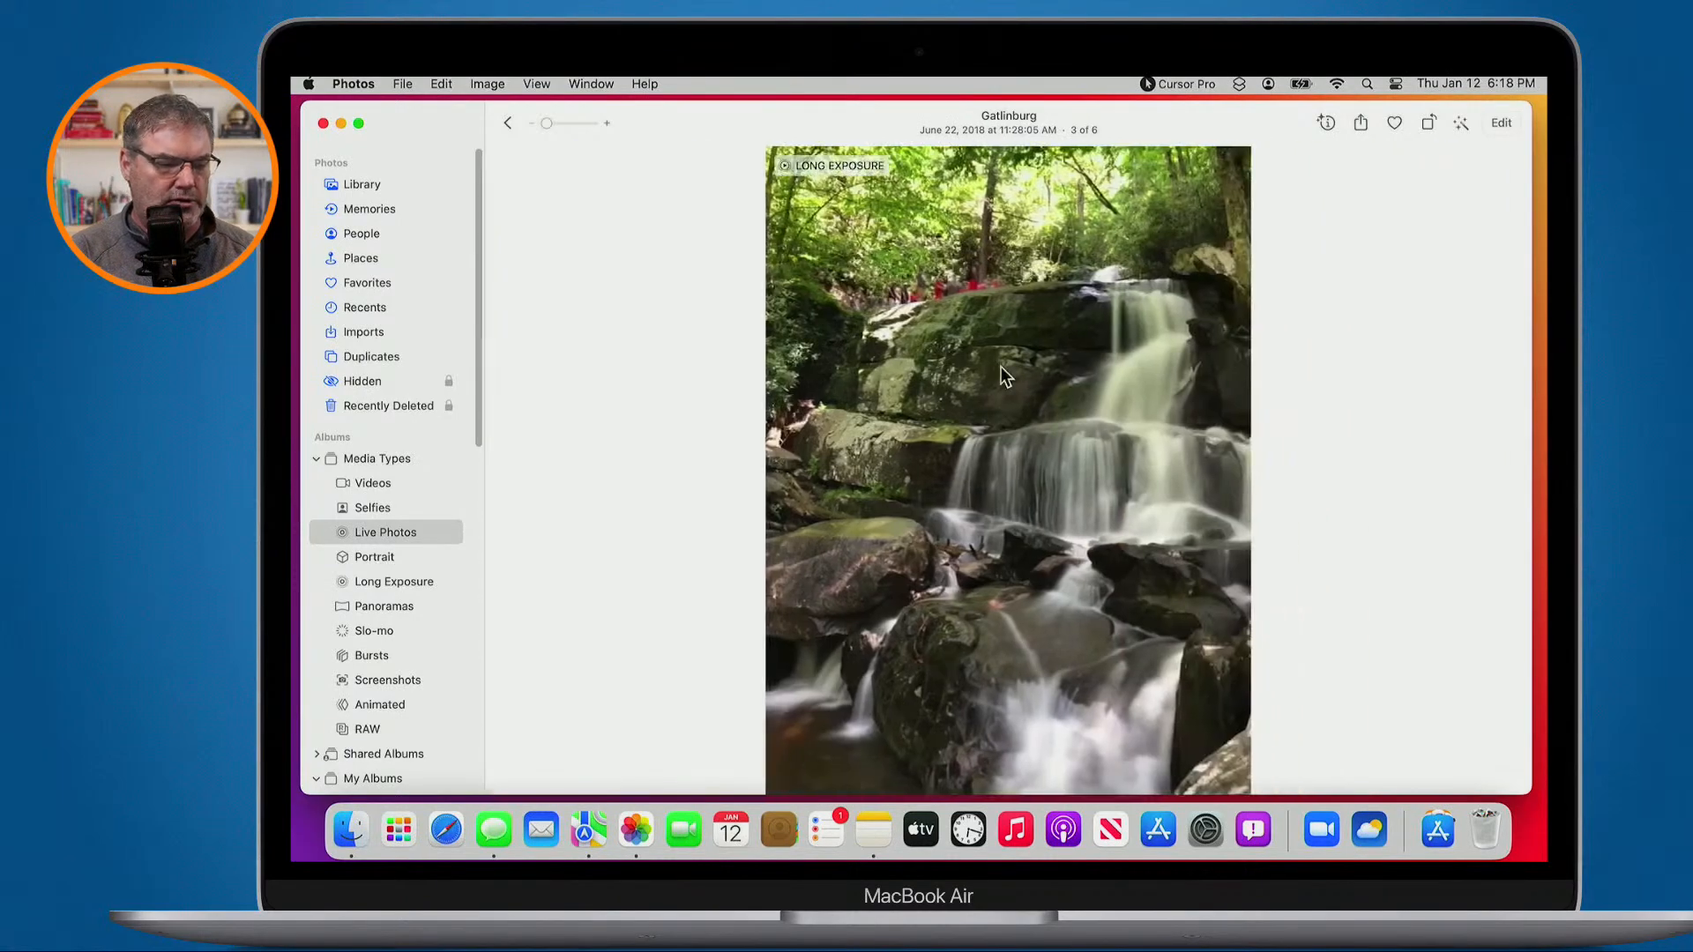
key("Right")
key("Right")
key("Right")
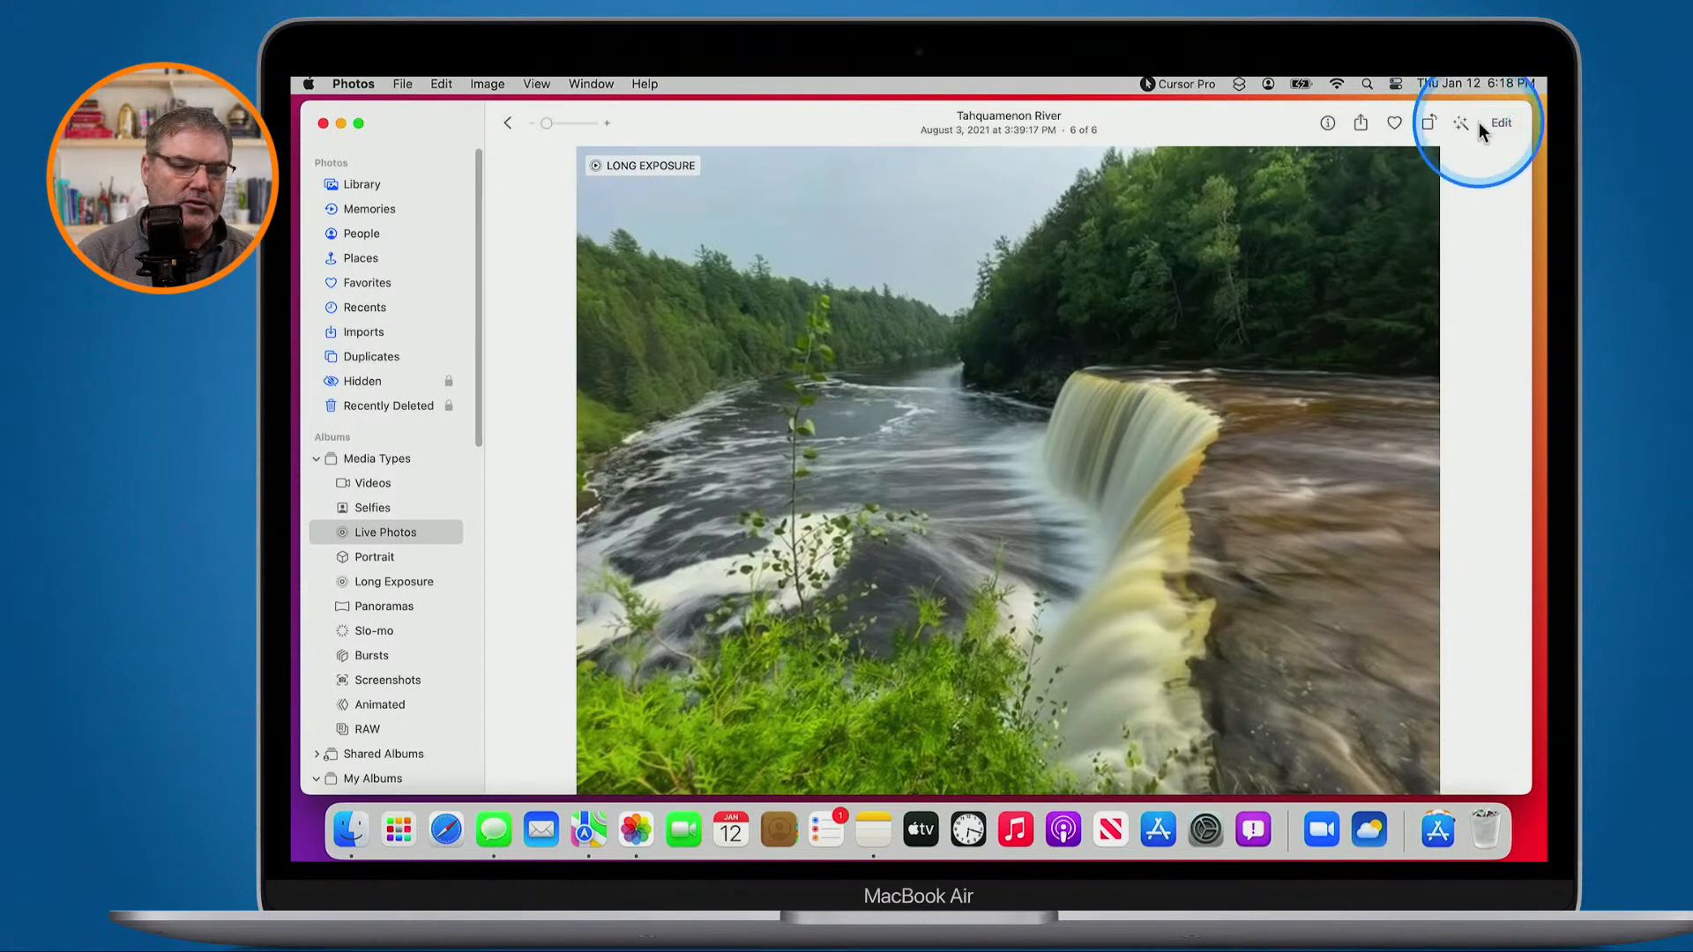
Switch the Tahquamenon River photo's effect from Long Exposure to Live, save the edit, and play back its motion
left_click(1501, 124)
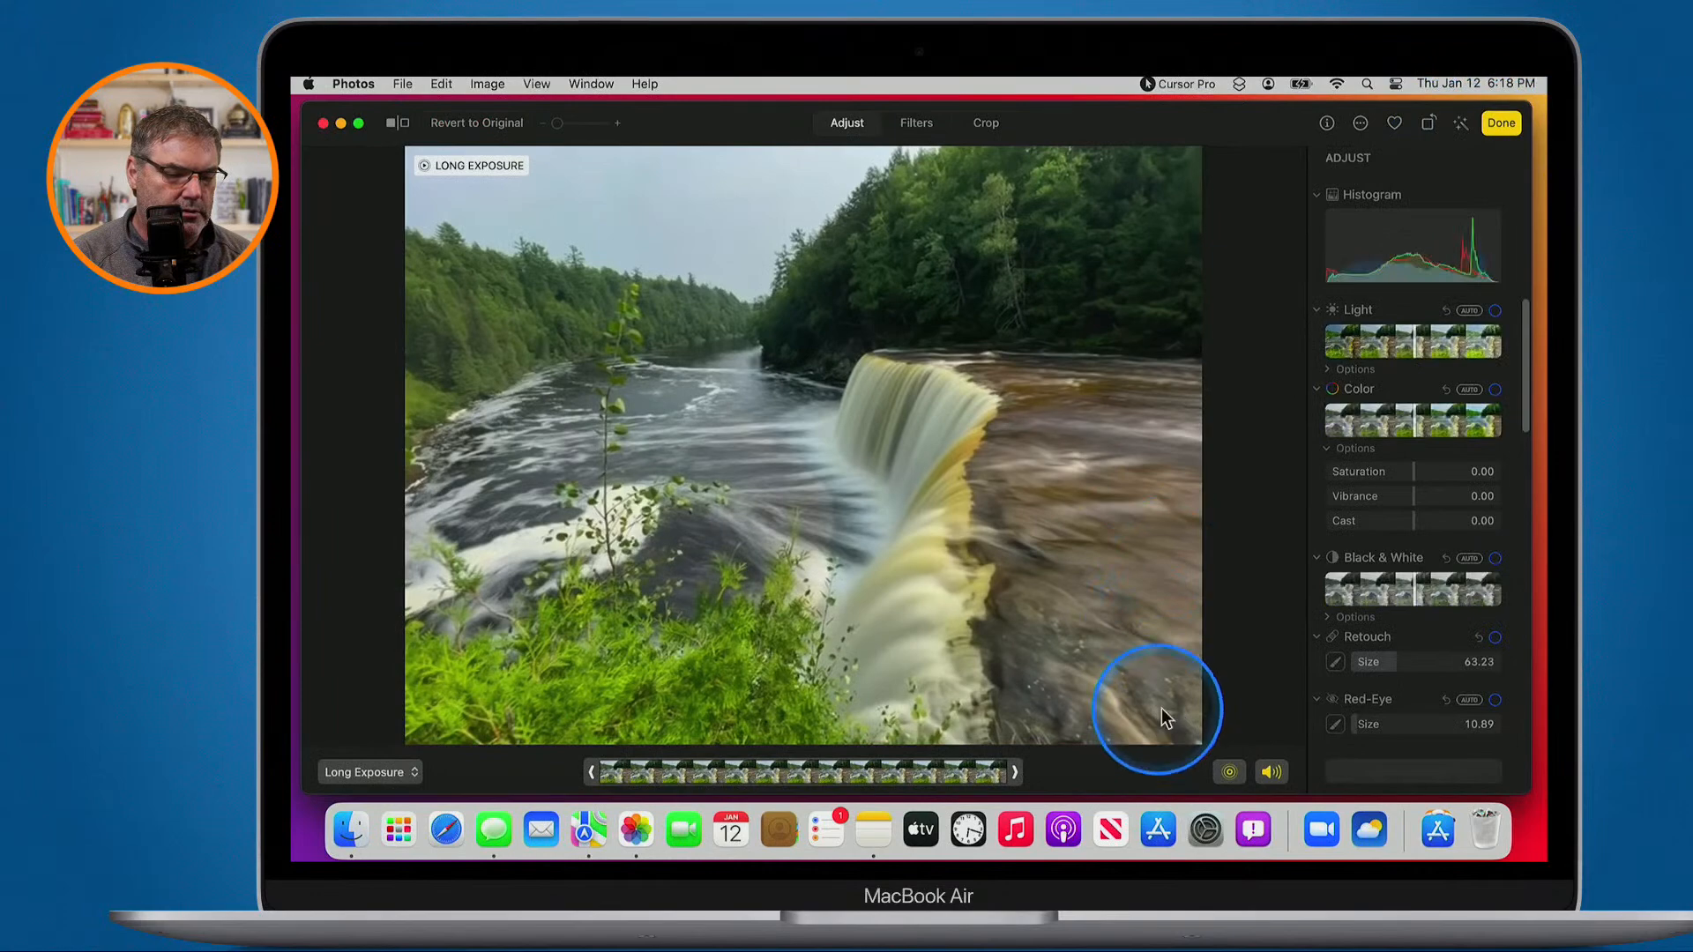
left_click(369, 772)
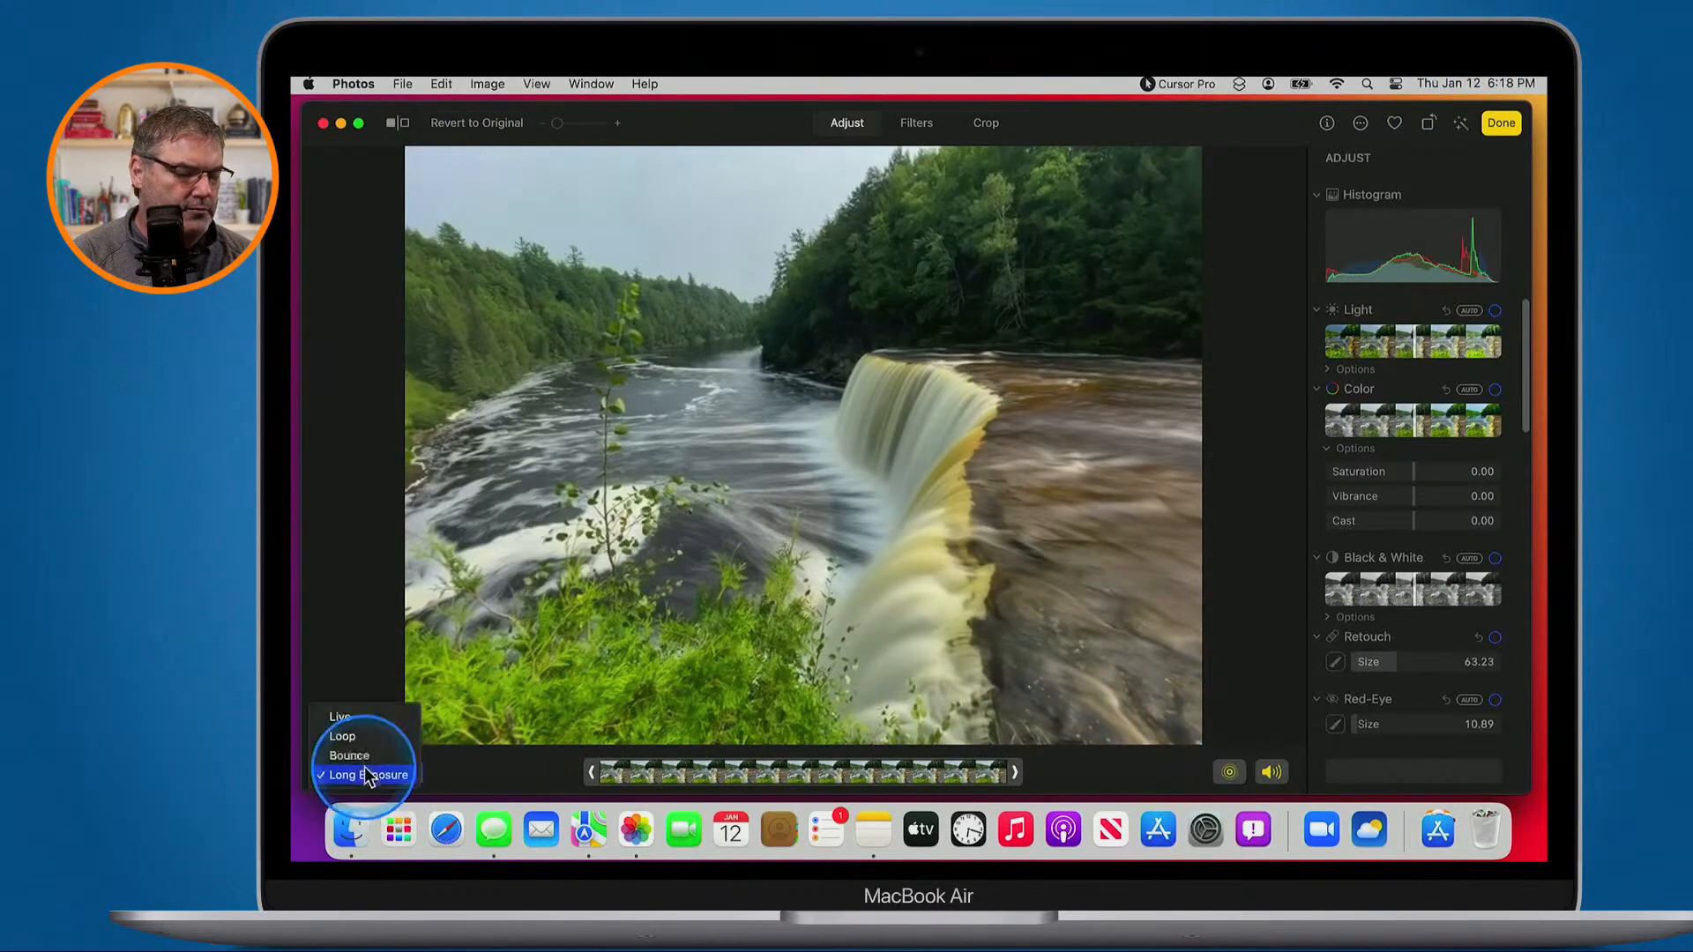
left_click(342, 717)
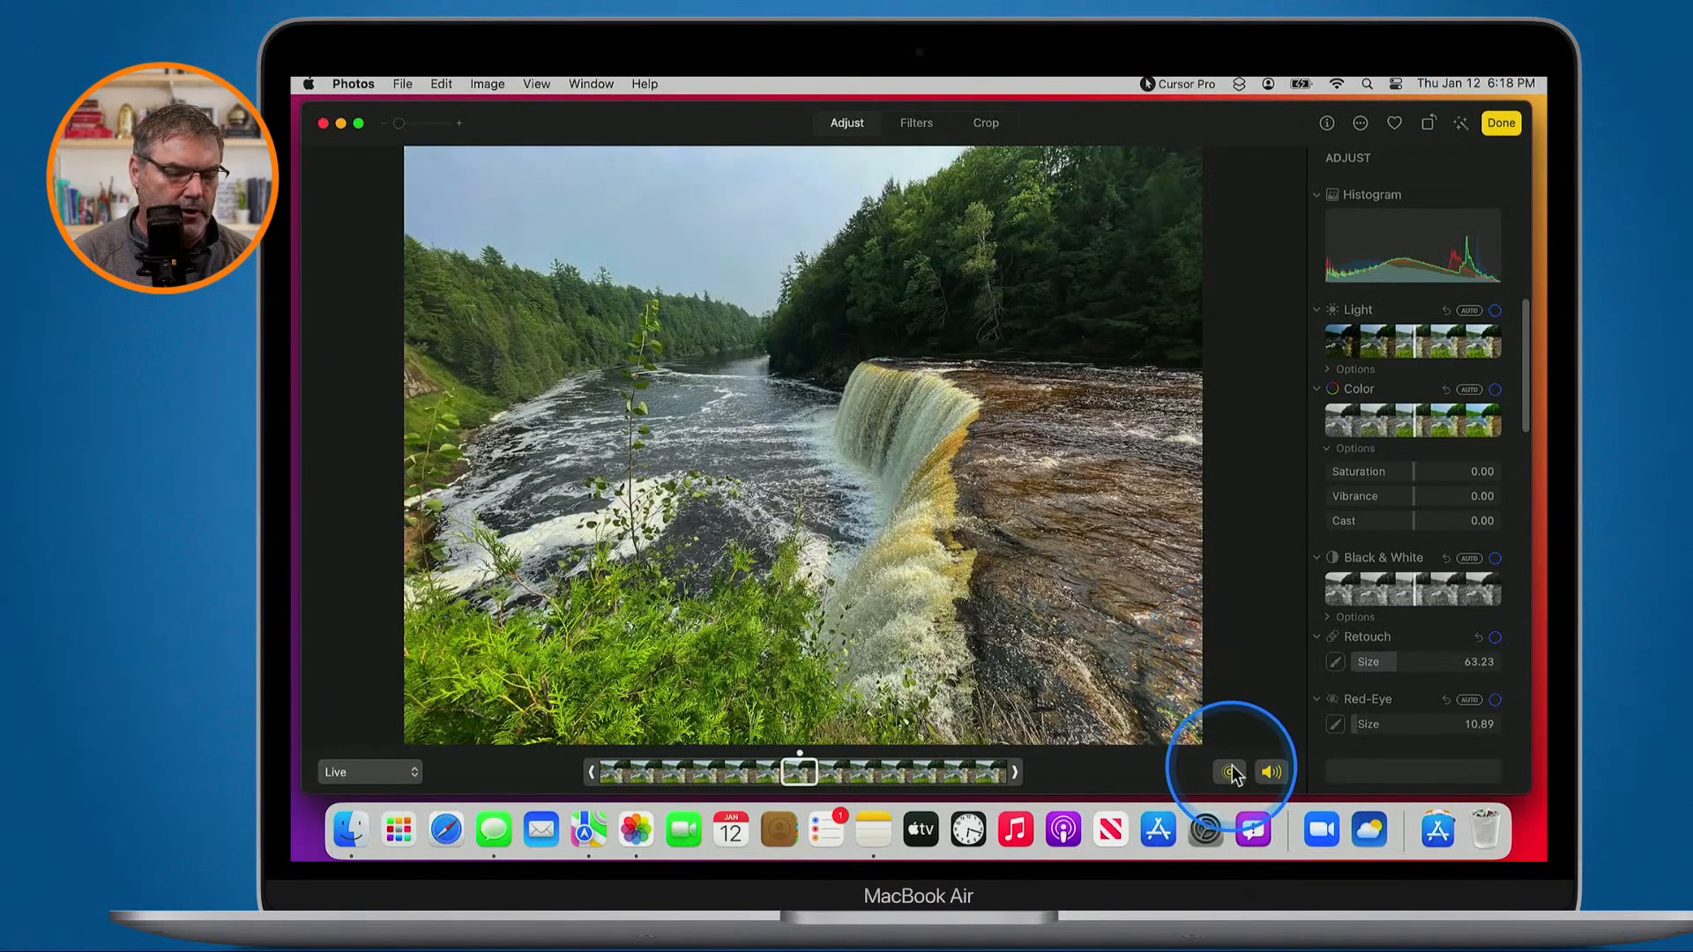
left_click(1502, 123)
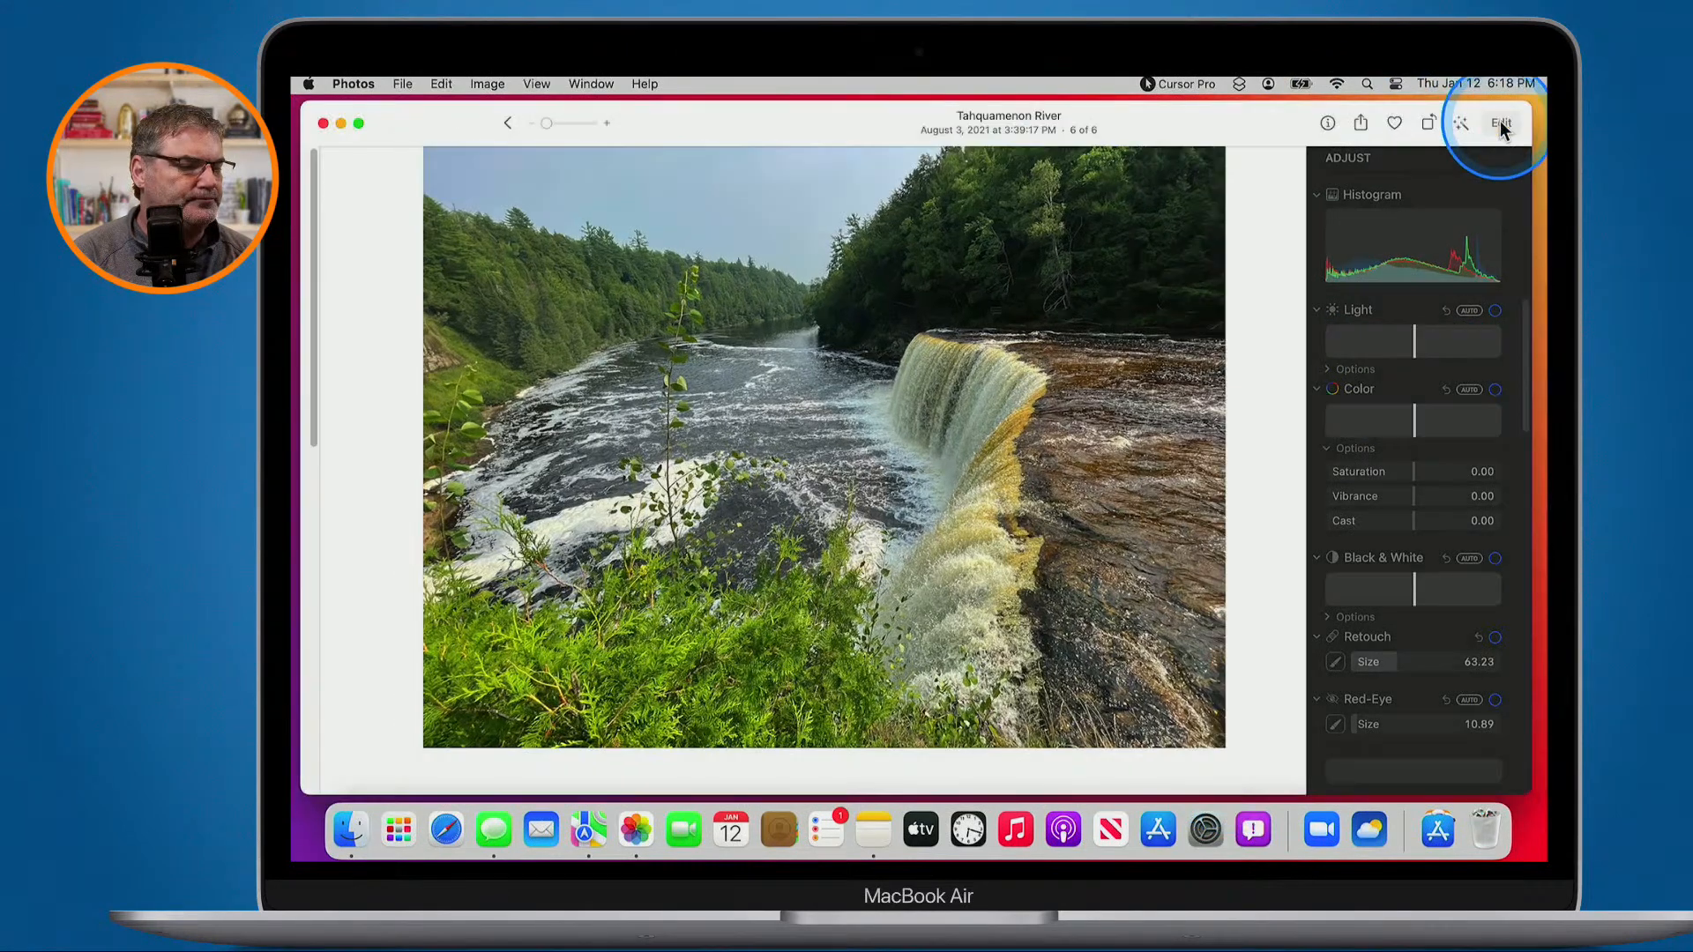
mouse_move(607, 168)
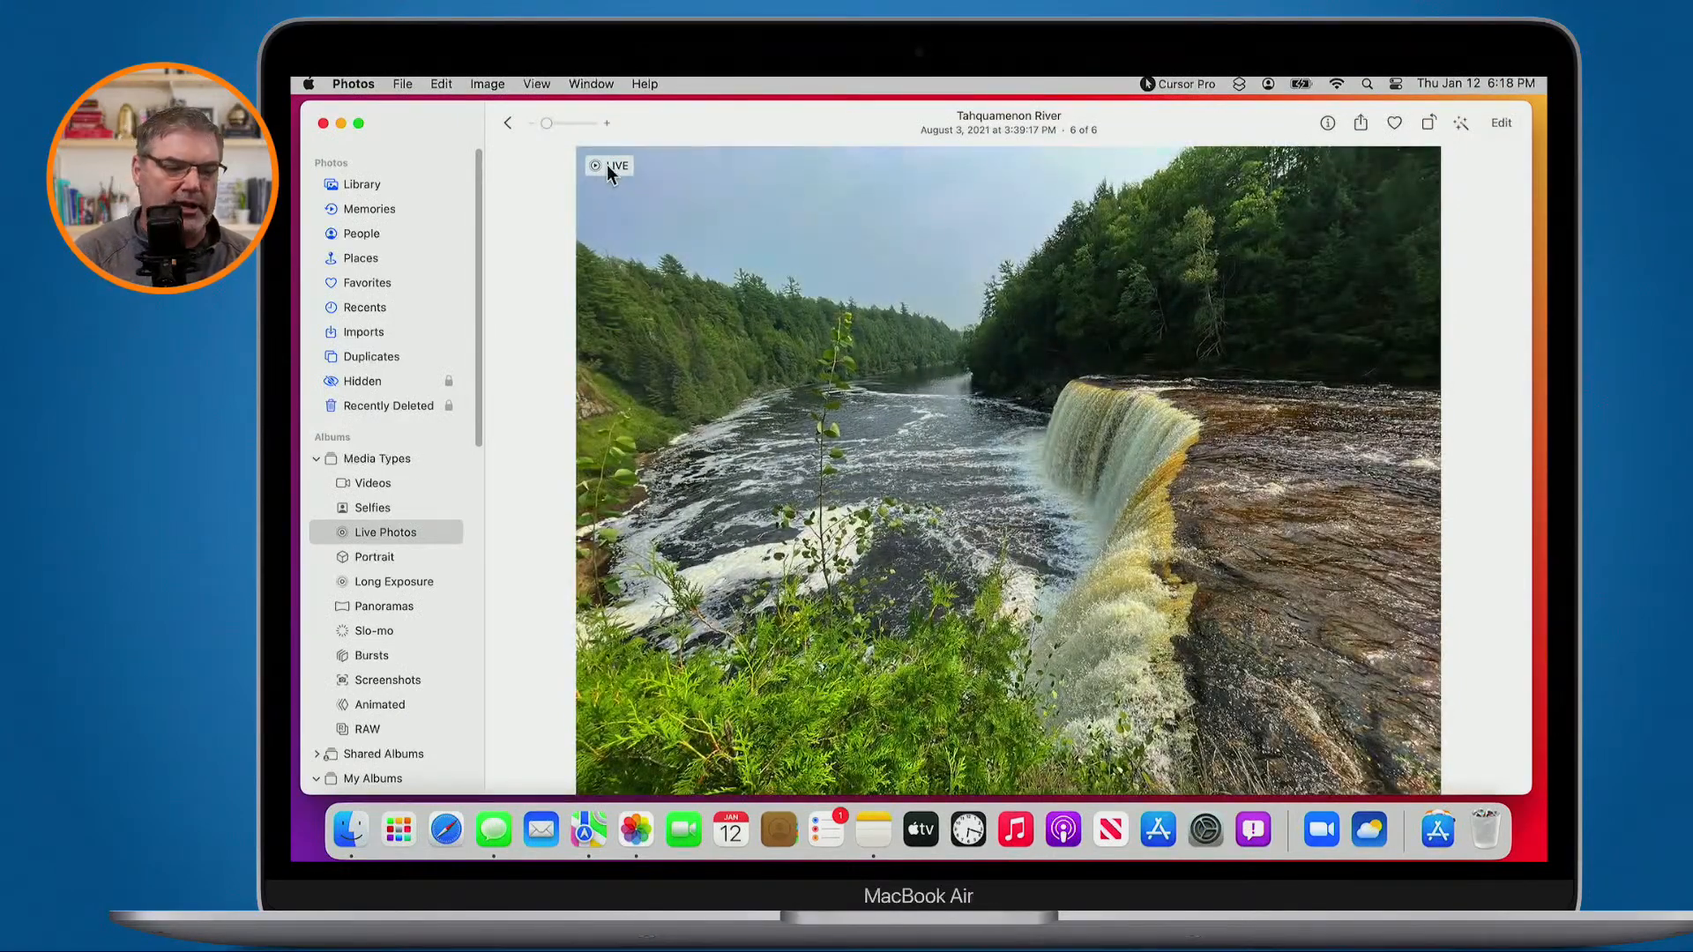
left_click(608, 167)
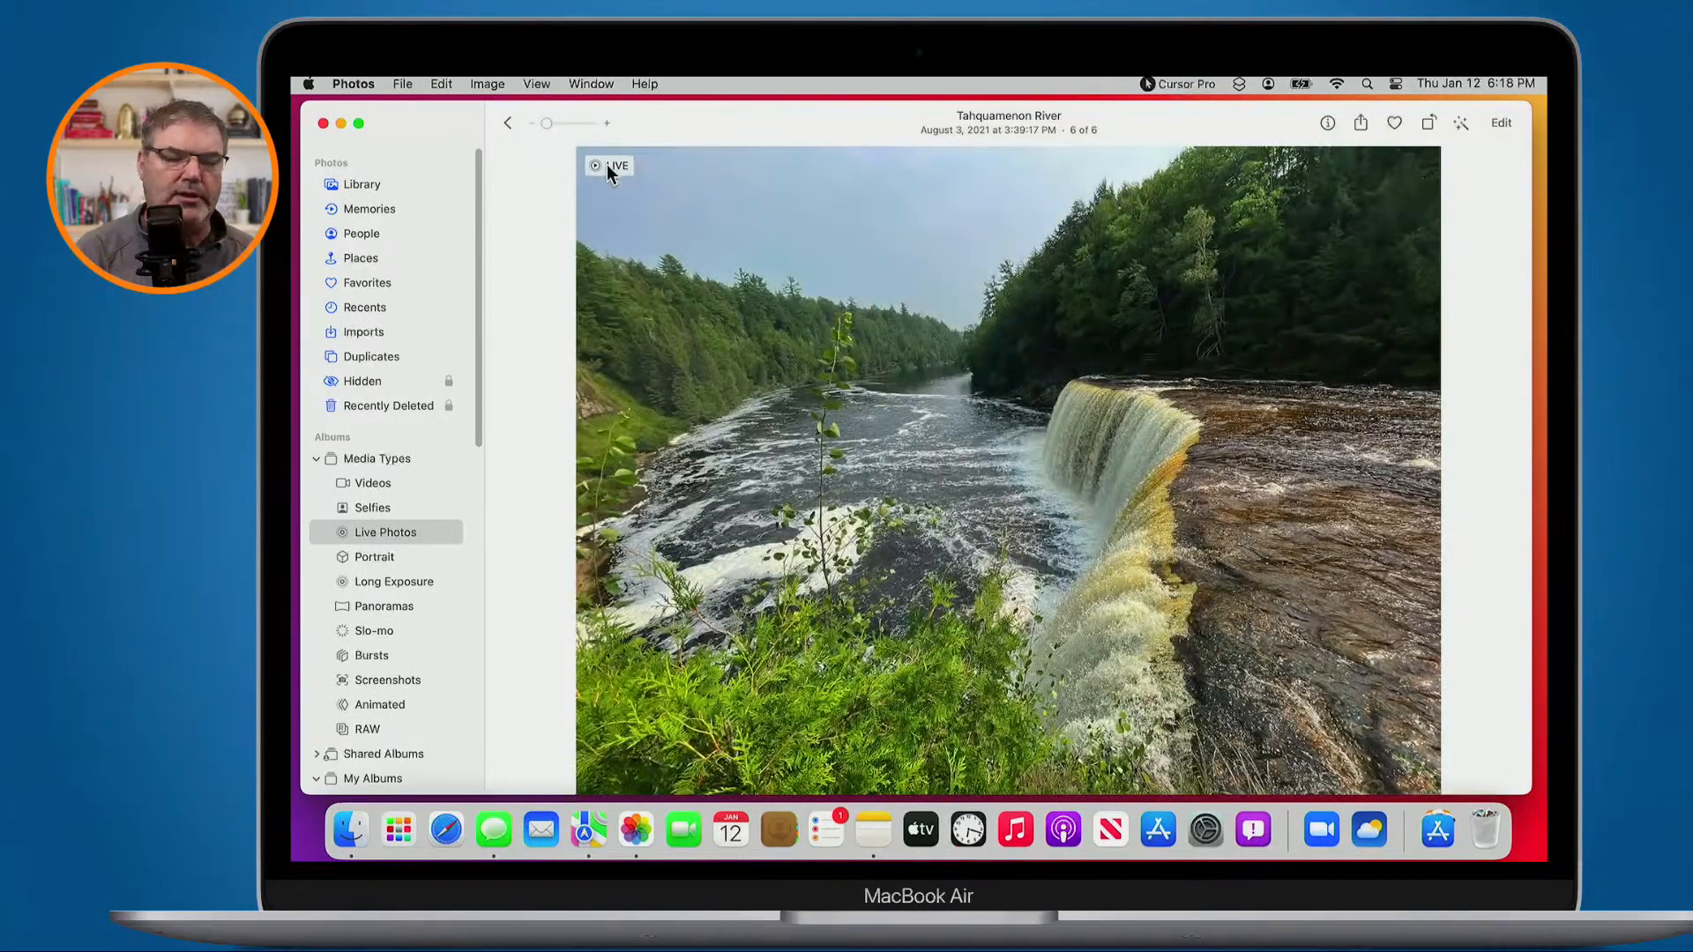
Reopen the Tahquamenon River photo for editing and try the Loop and Bounce effects on it
left_click(1501, 124)
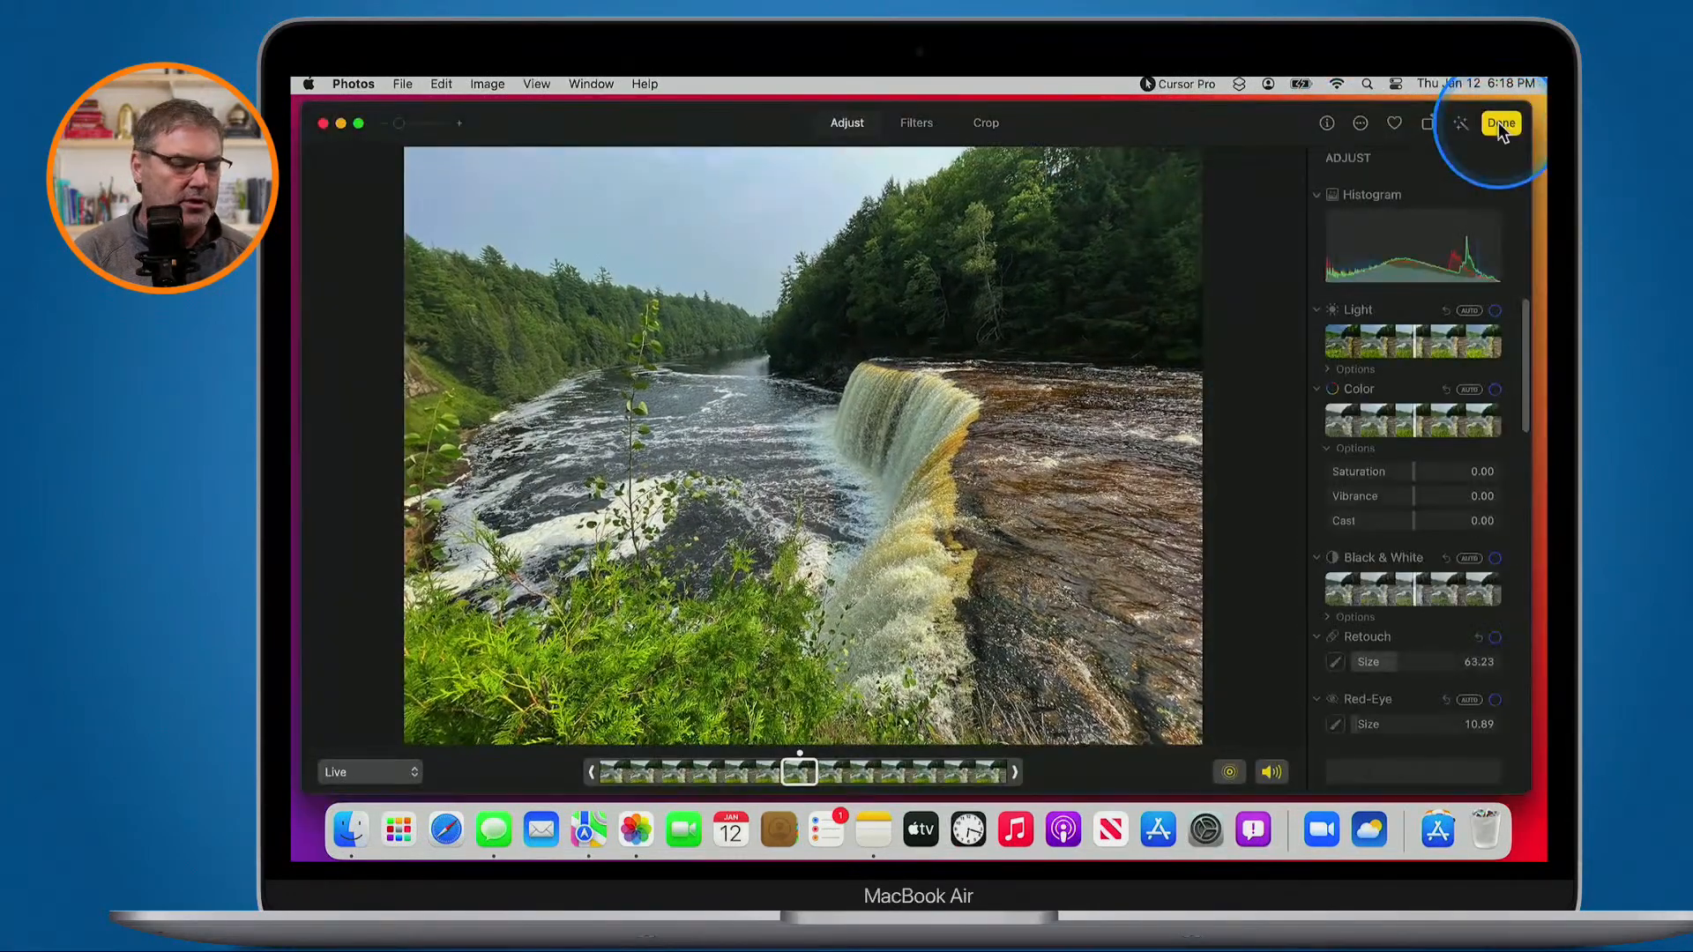
left_click(365, 772)
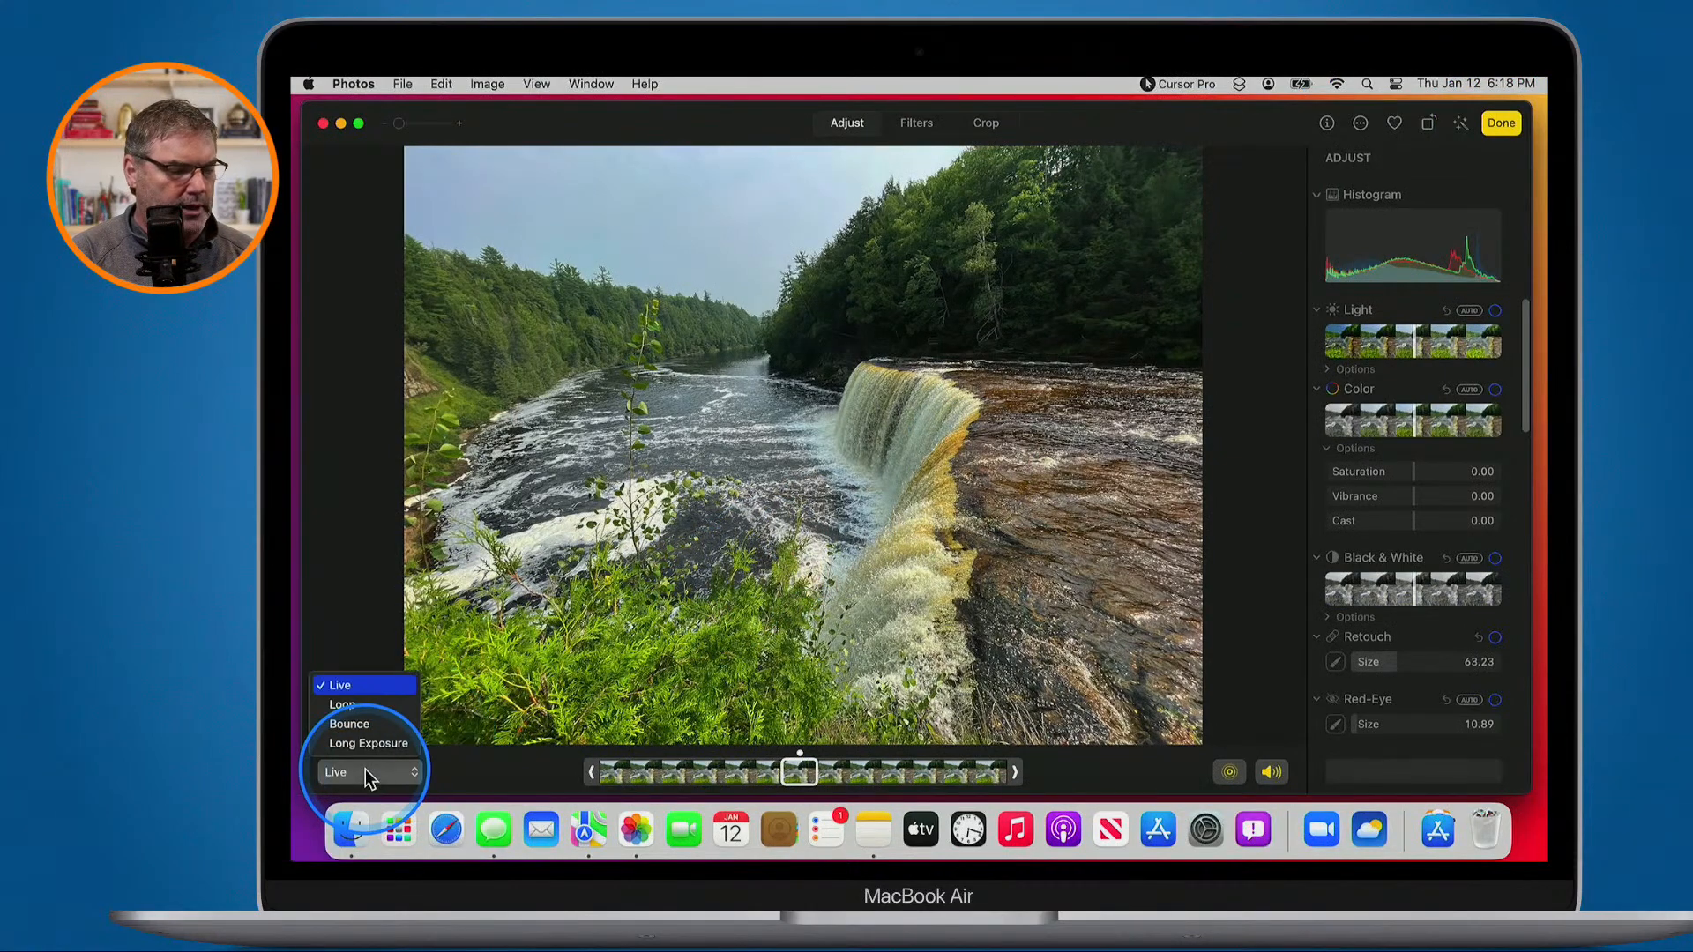
left_click(361, 708)
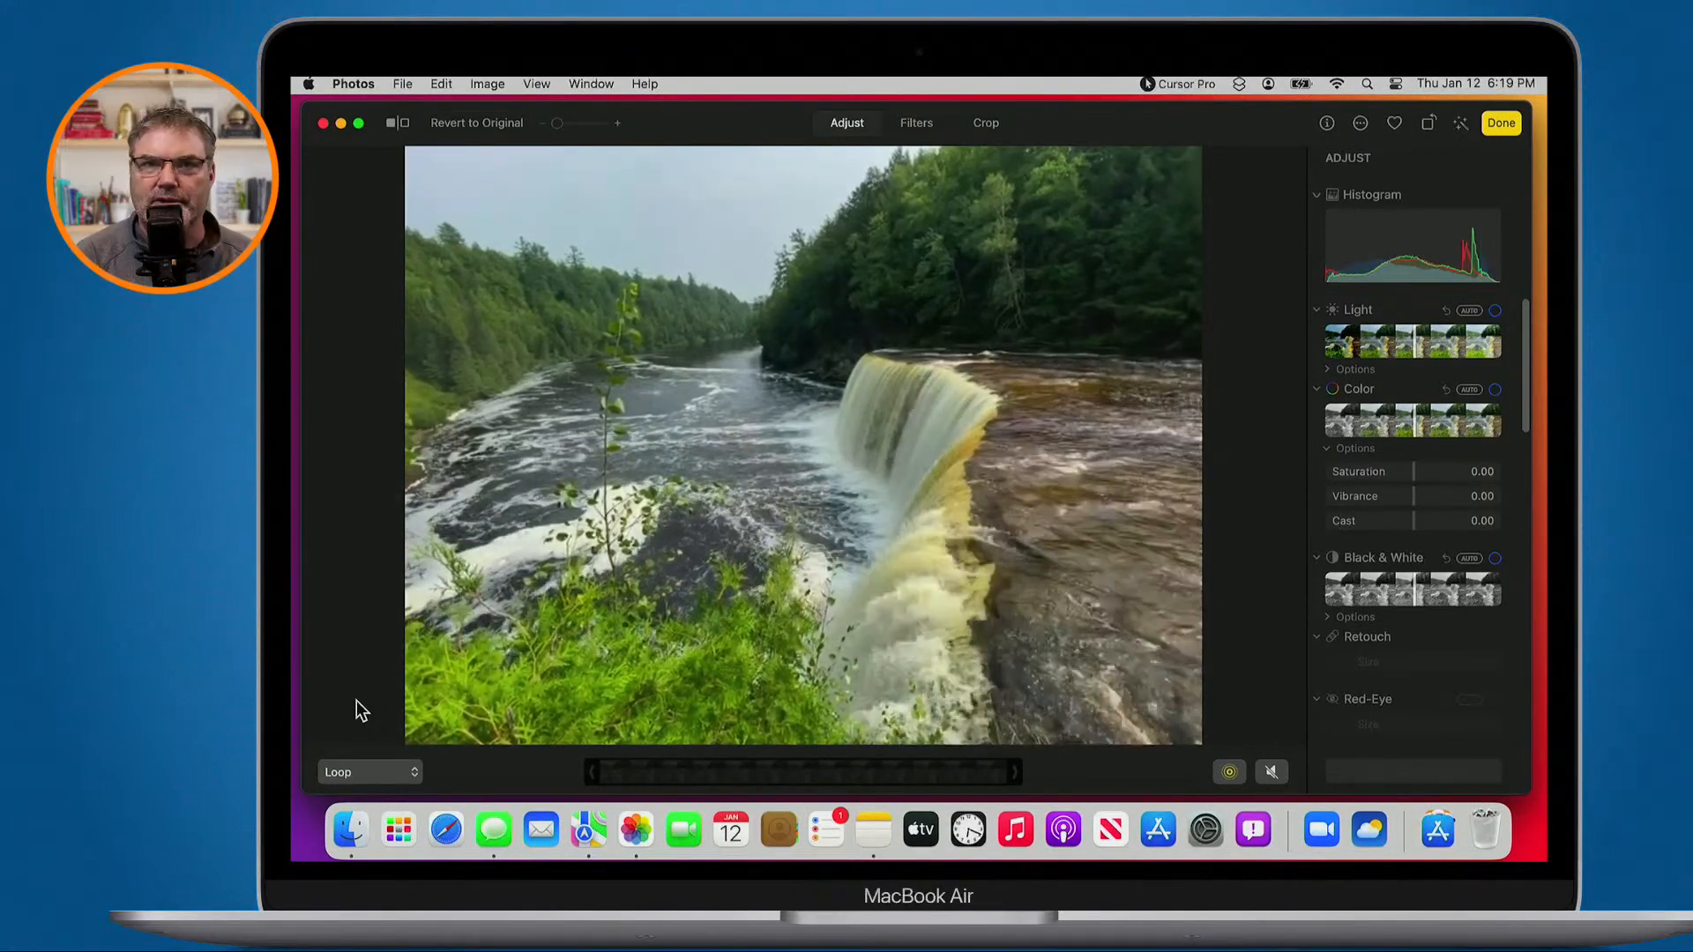
left_click(357, 773)
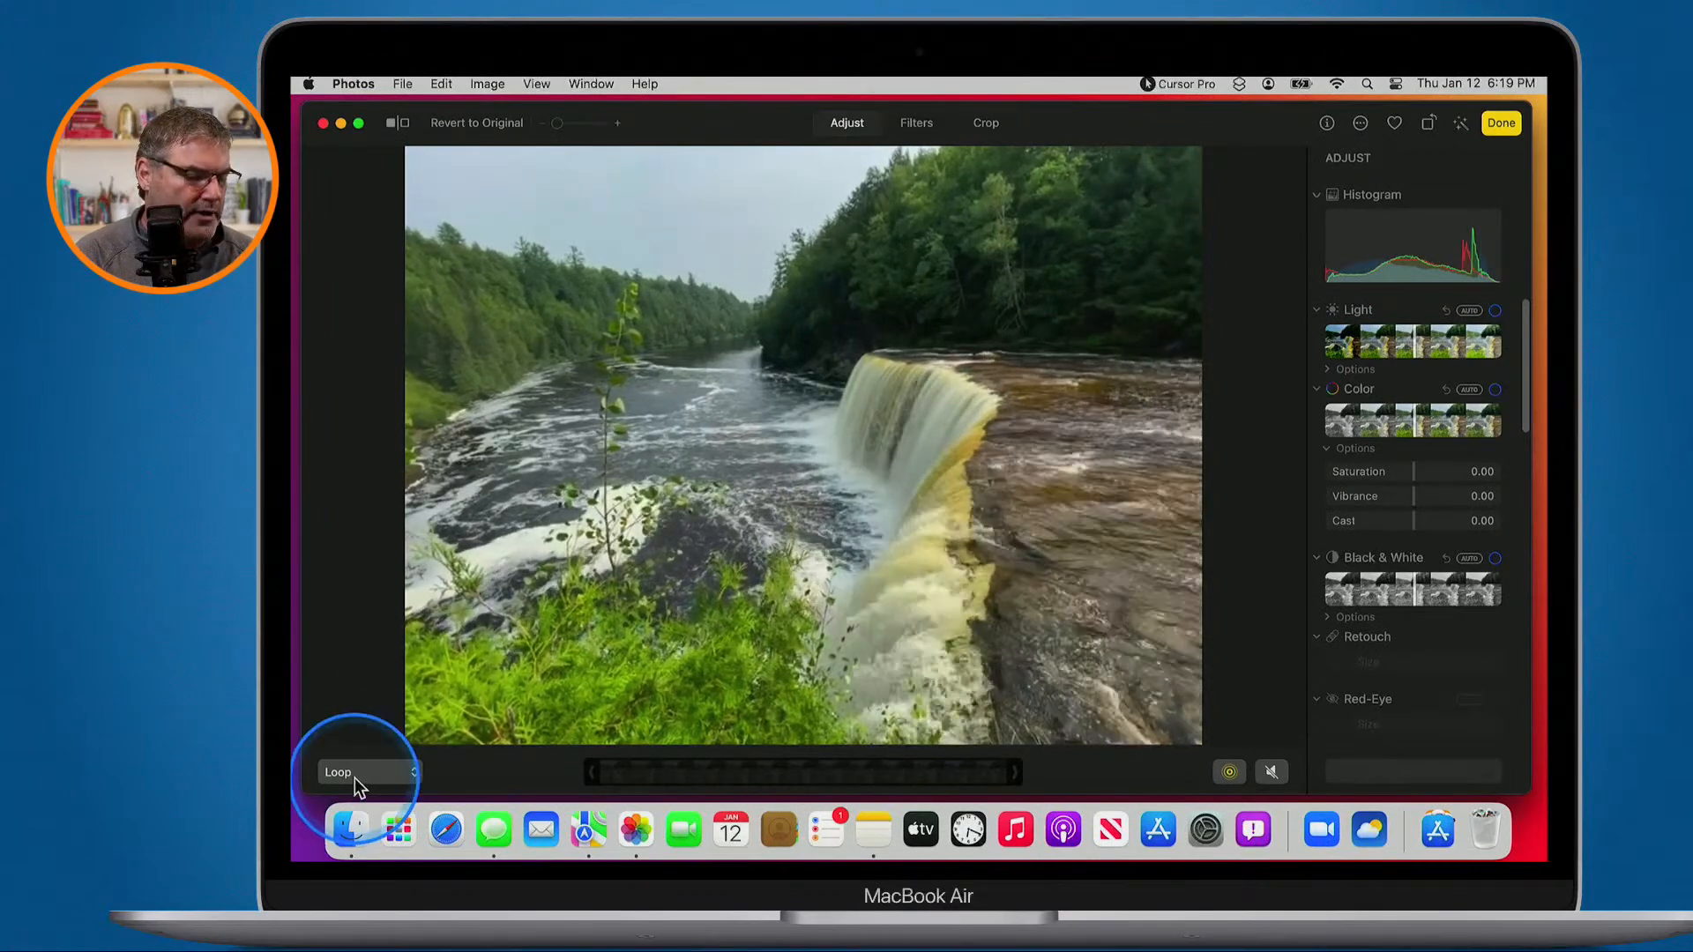
left_click(357, 737)
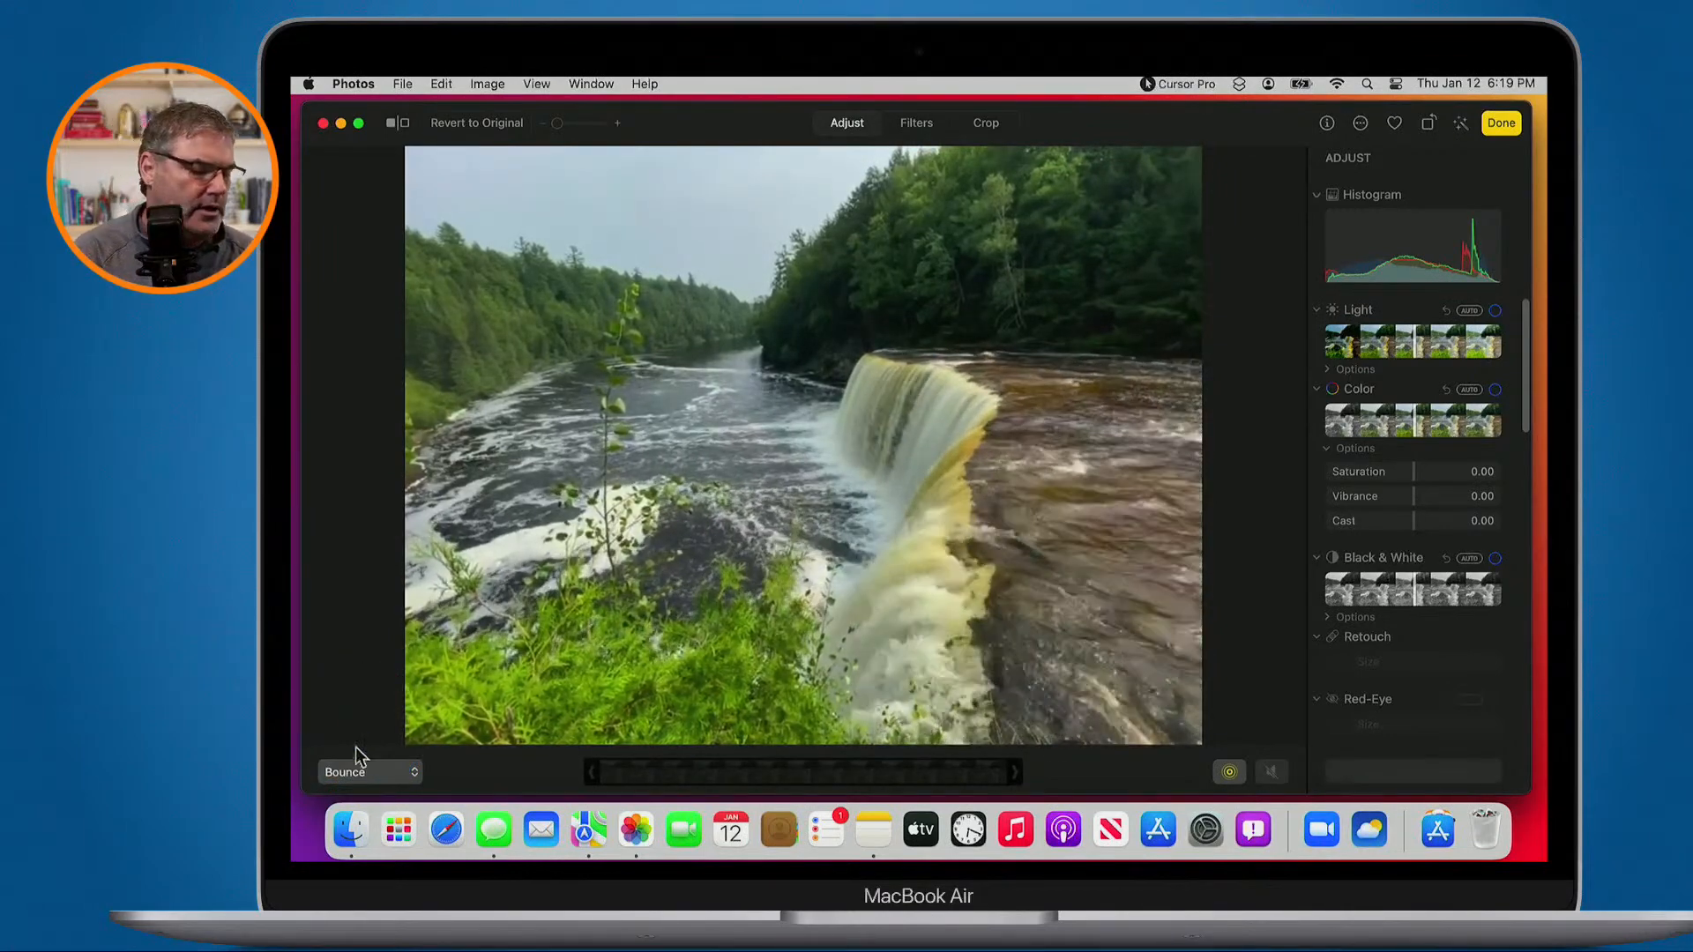
Apply the Long Exposure effect to the Tahquamenon River photo, turn off its Live Photo motion, and save the edit
left_click(353, 772)
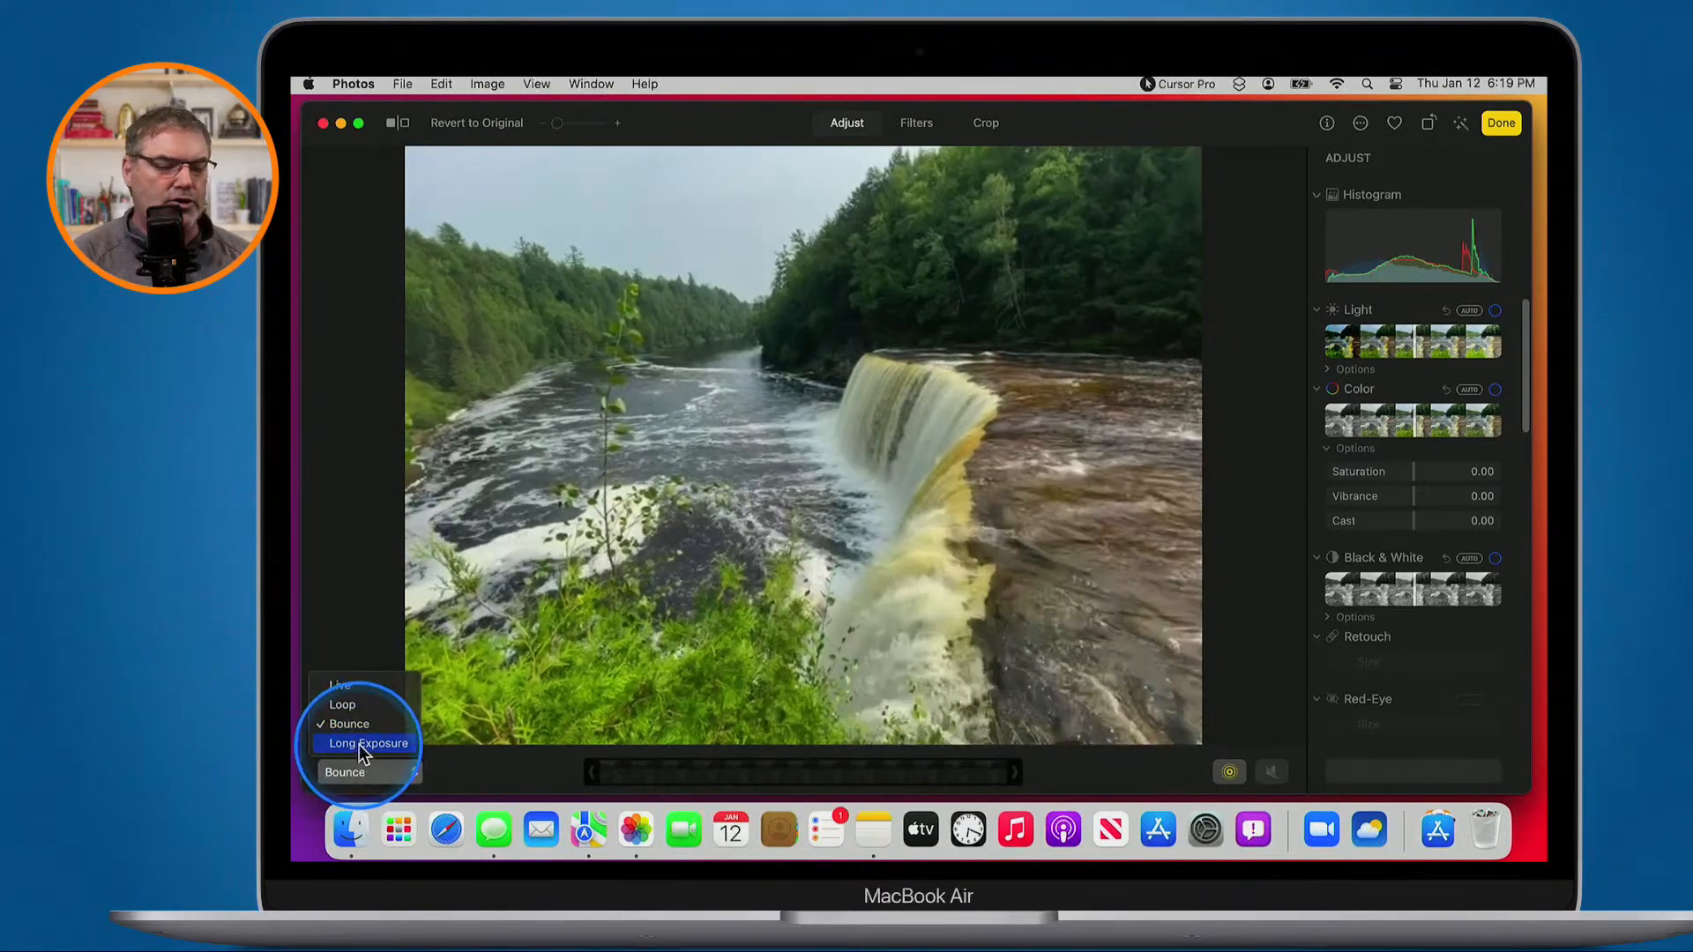
left_click(358, 744)
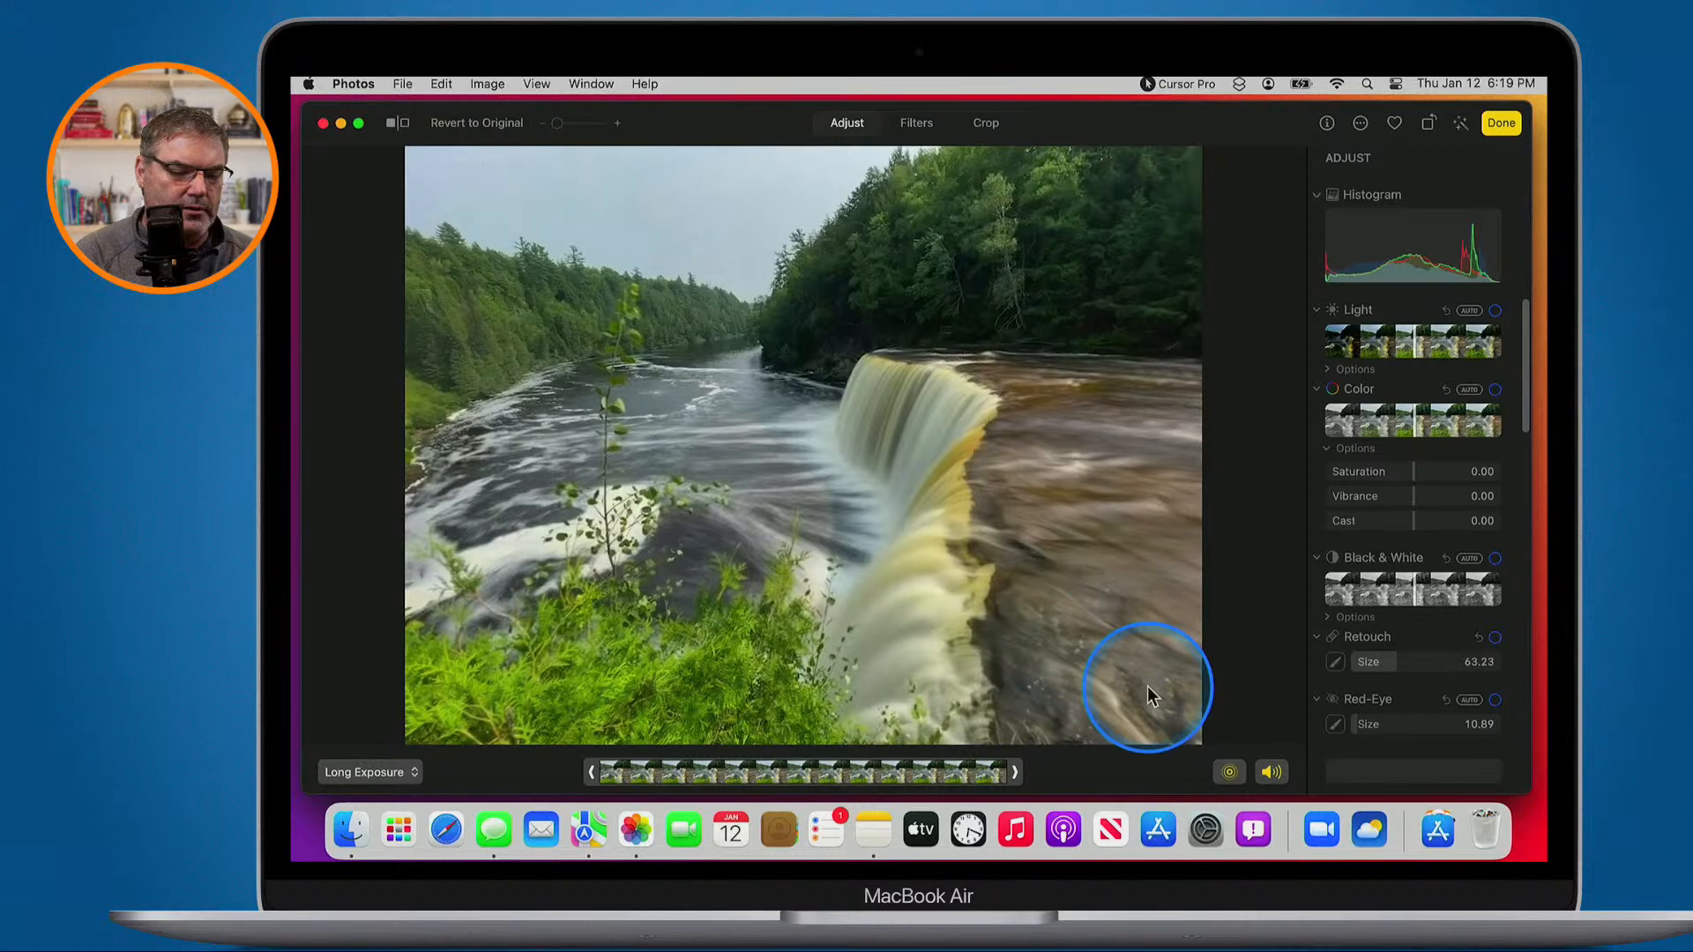
left_click(1228, 773)
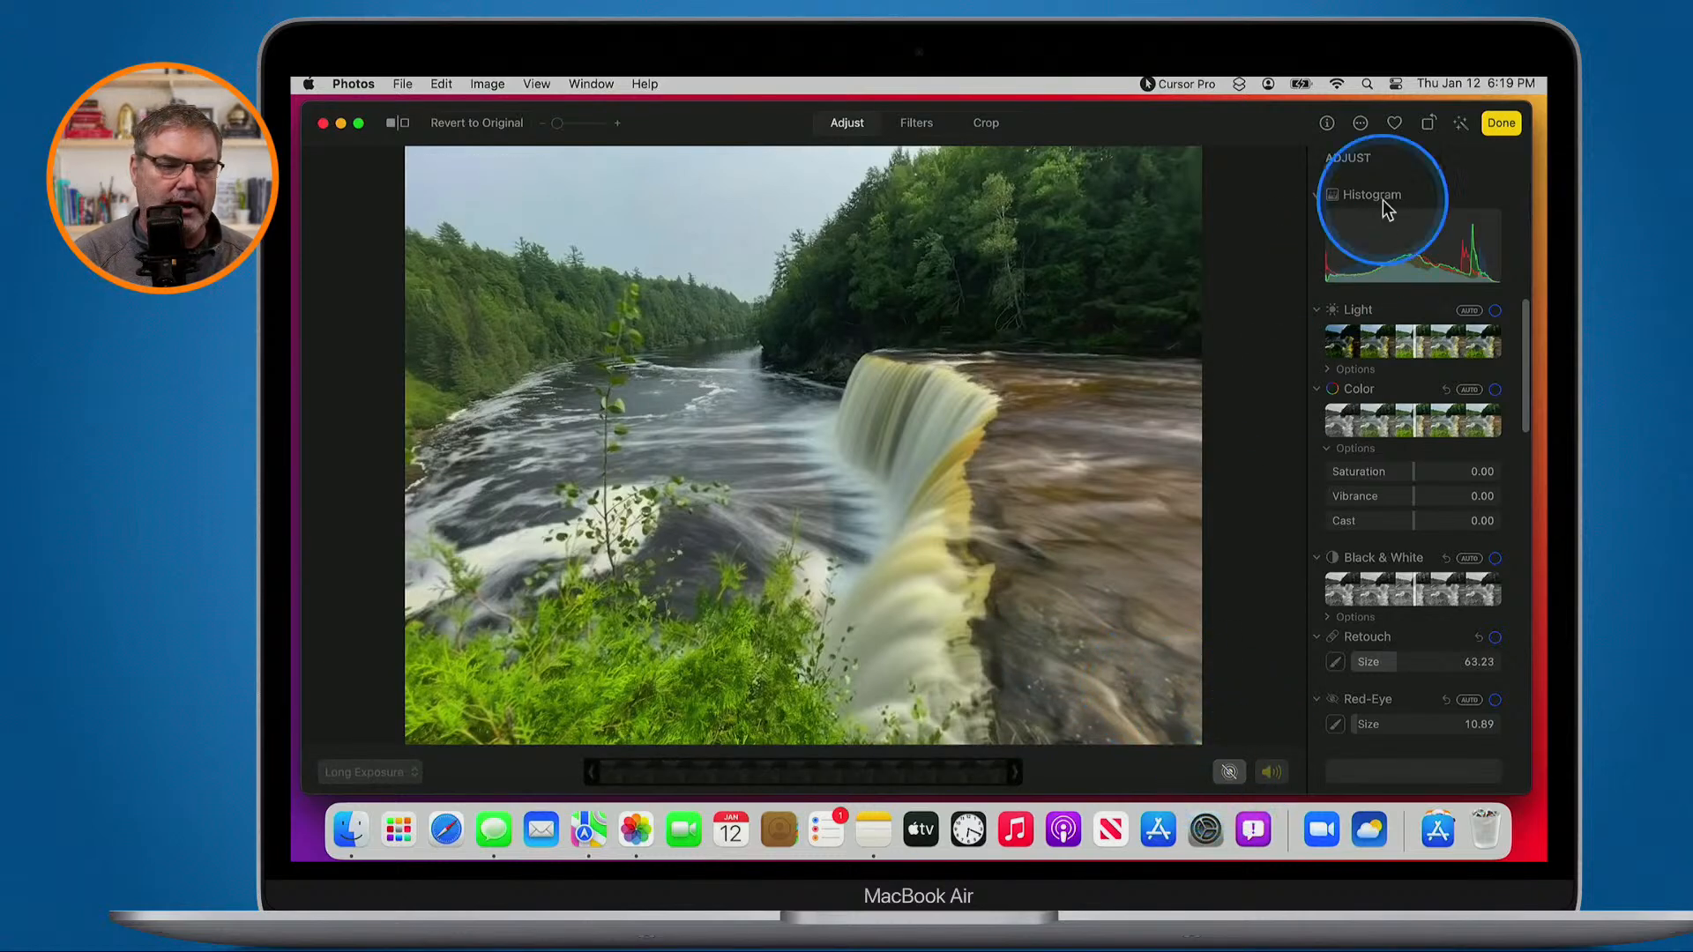
left_click(1501, 124)
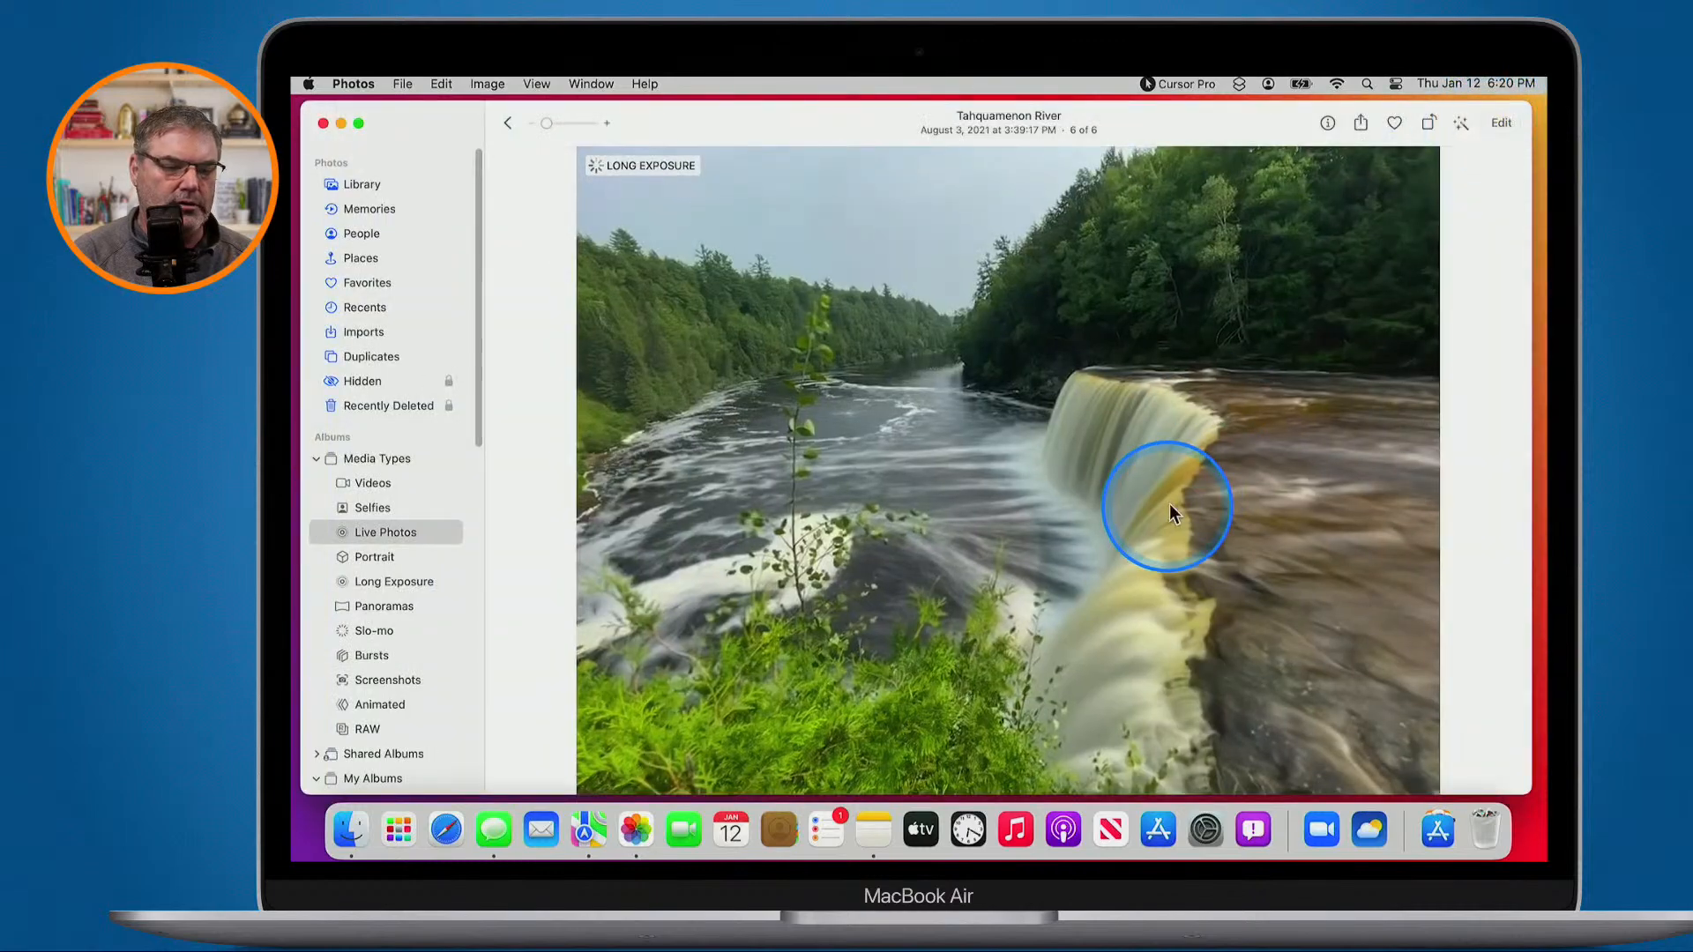
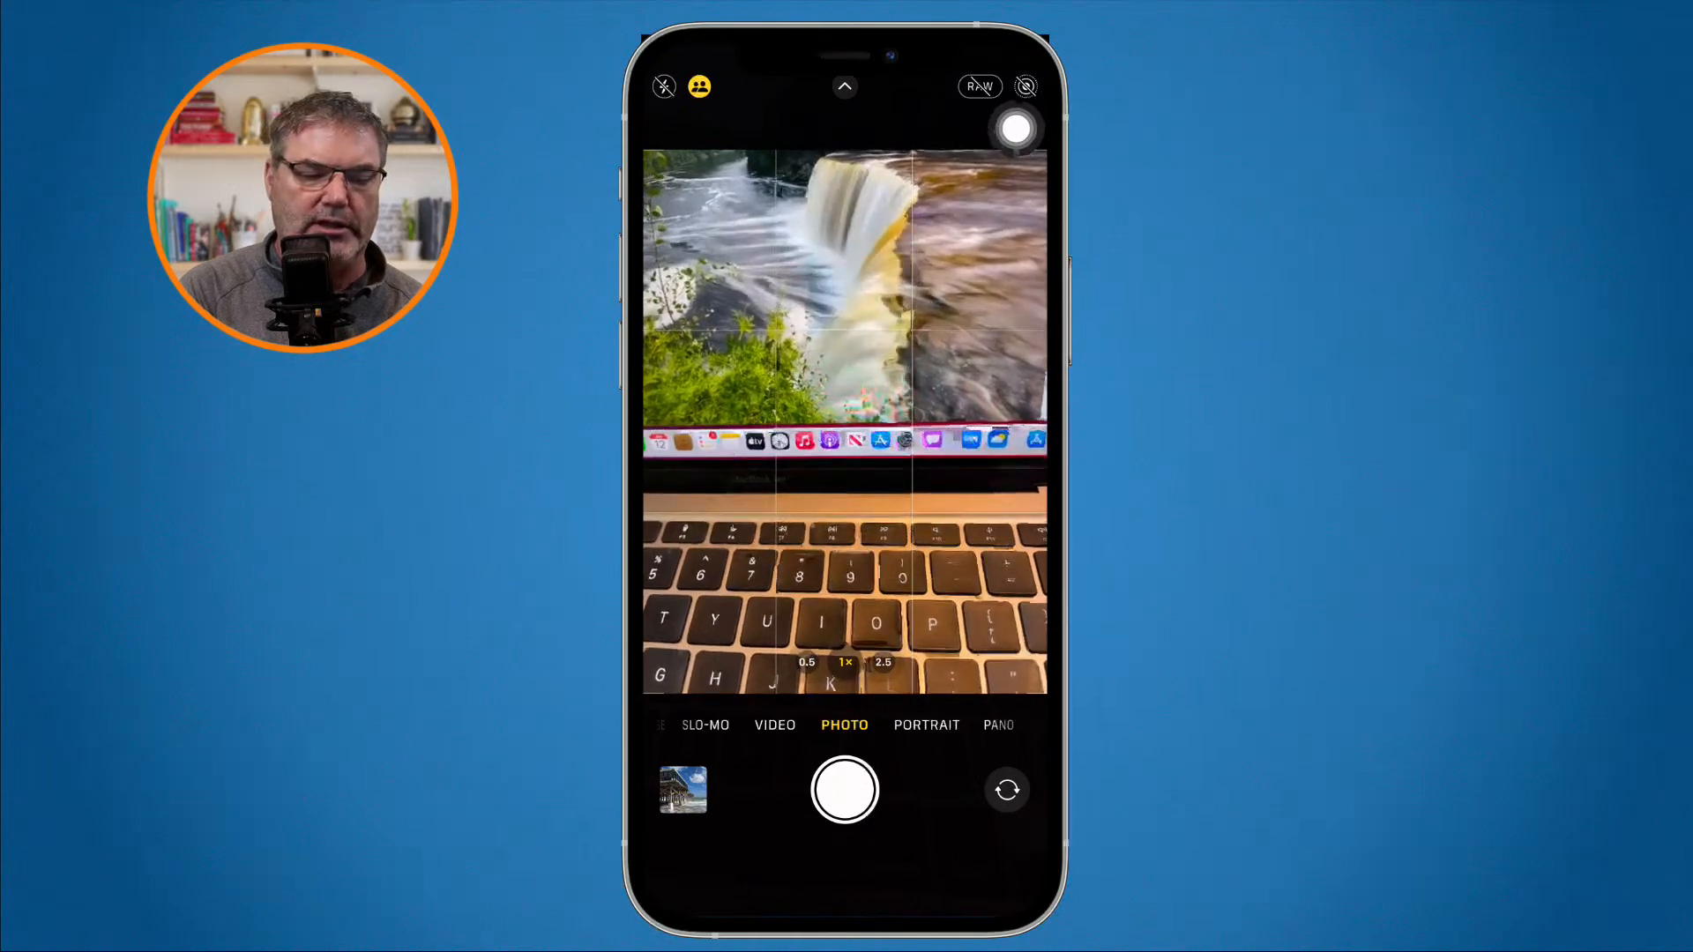
Switch to the iPhone Camera and toggle Live Photo capture in Photo mode
left_click(1025, 86)
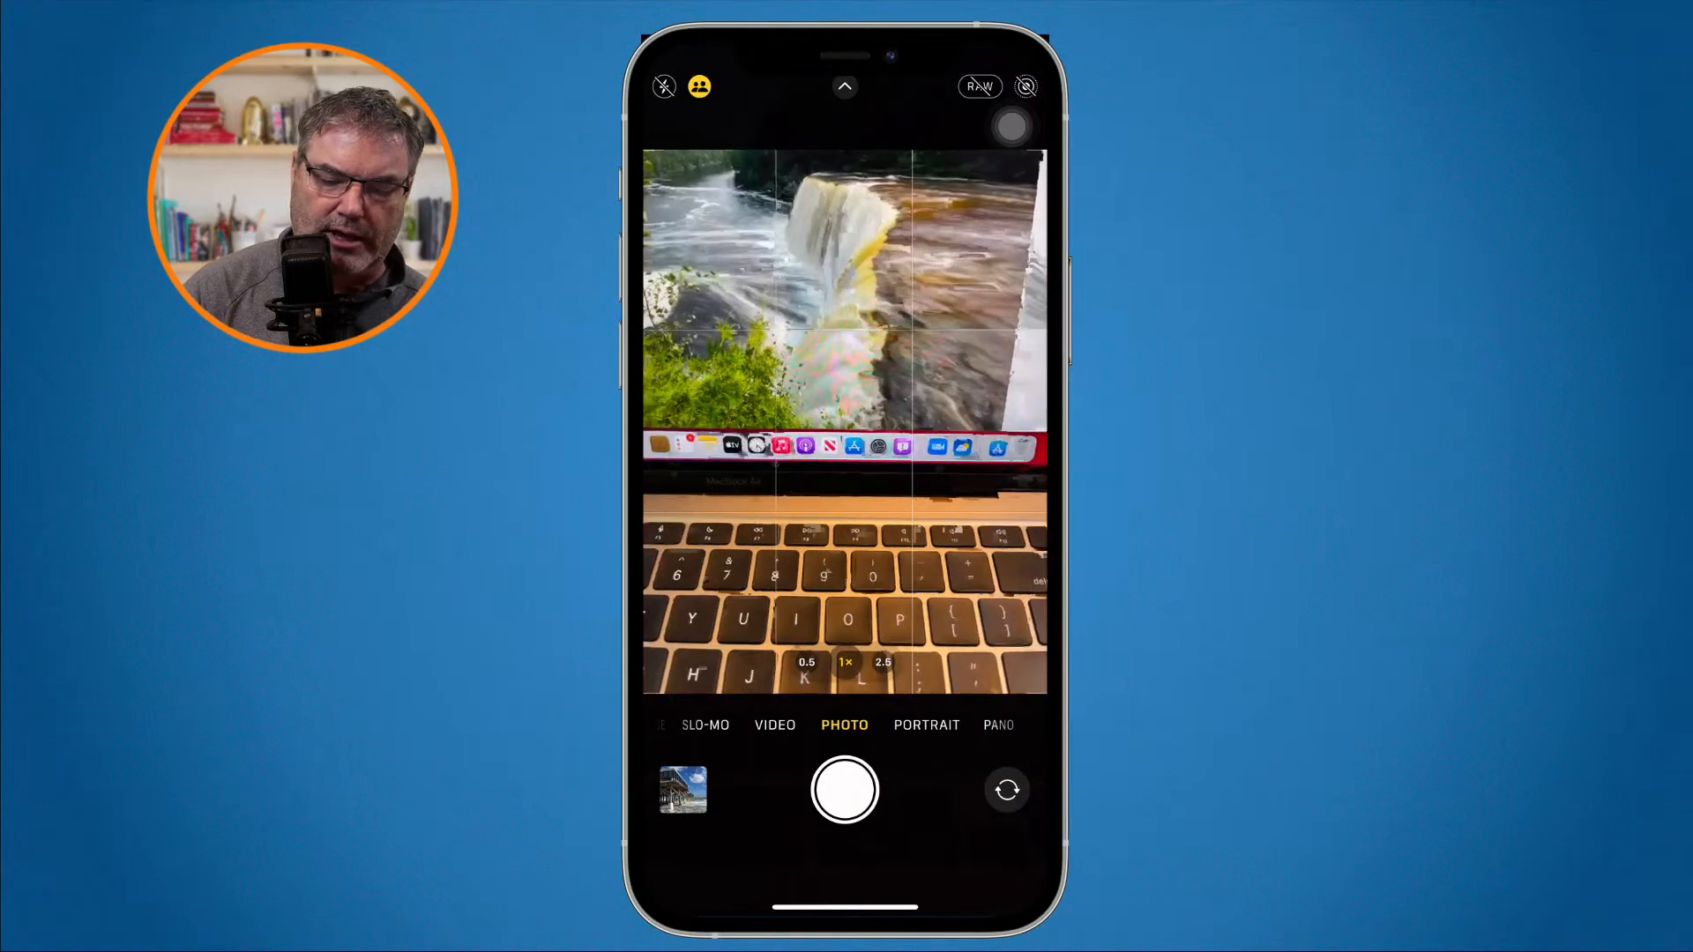
left_click(1026, 86)
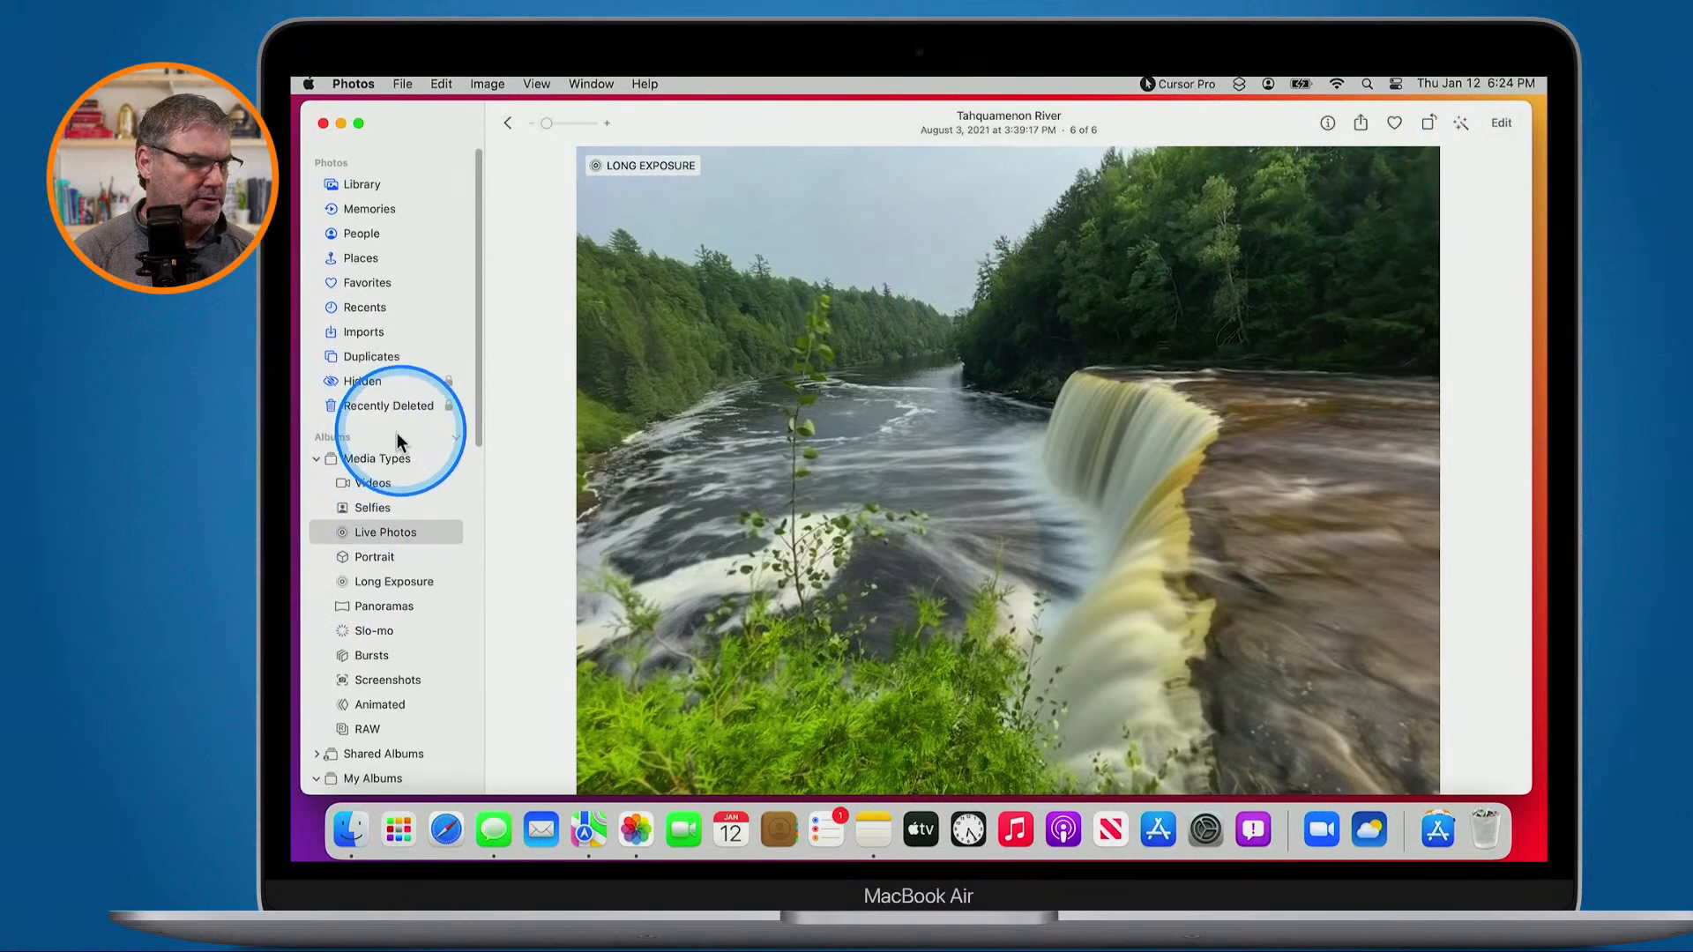
Open the first apple video, 1:22 long, from the Videos album in Photos, and play a few seconds before pausing
key("ctrl")
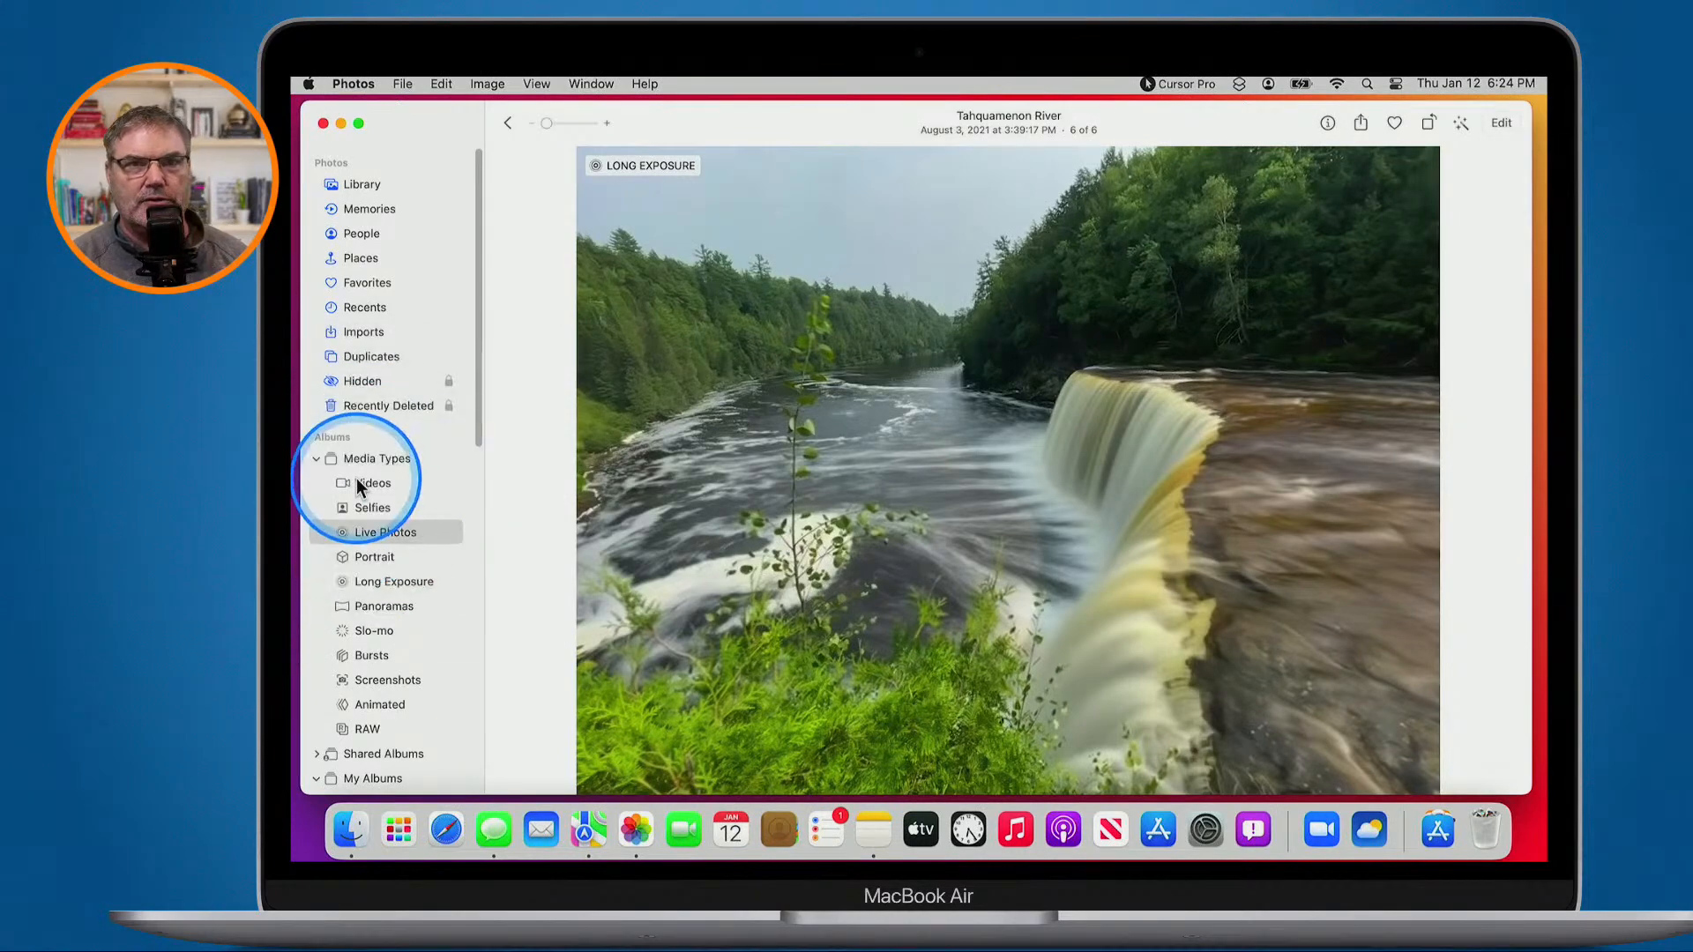
left_click(356, 483)
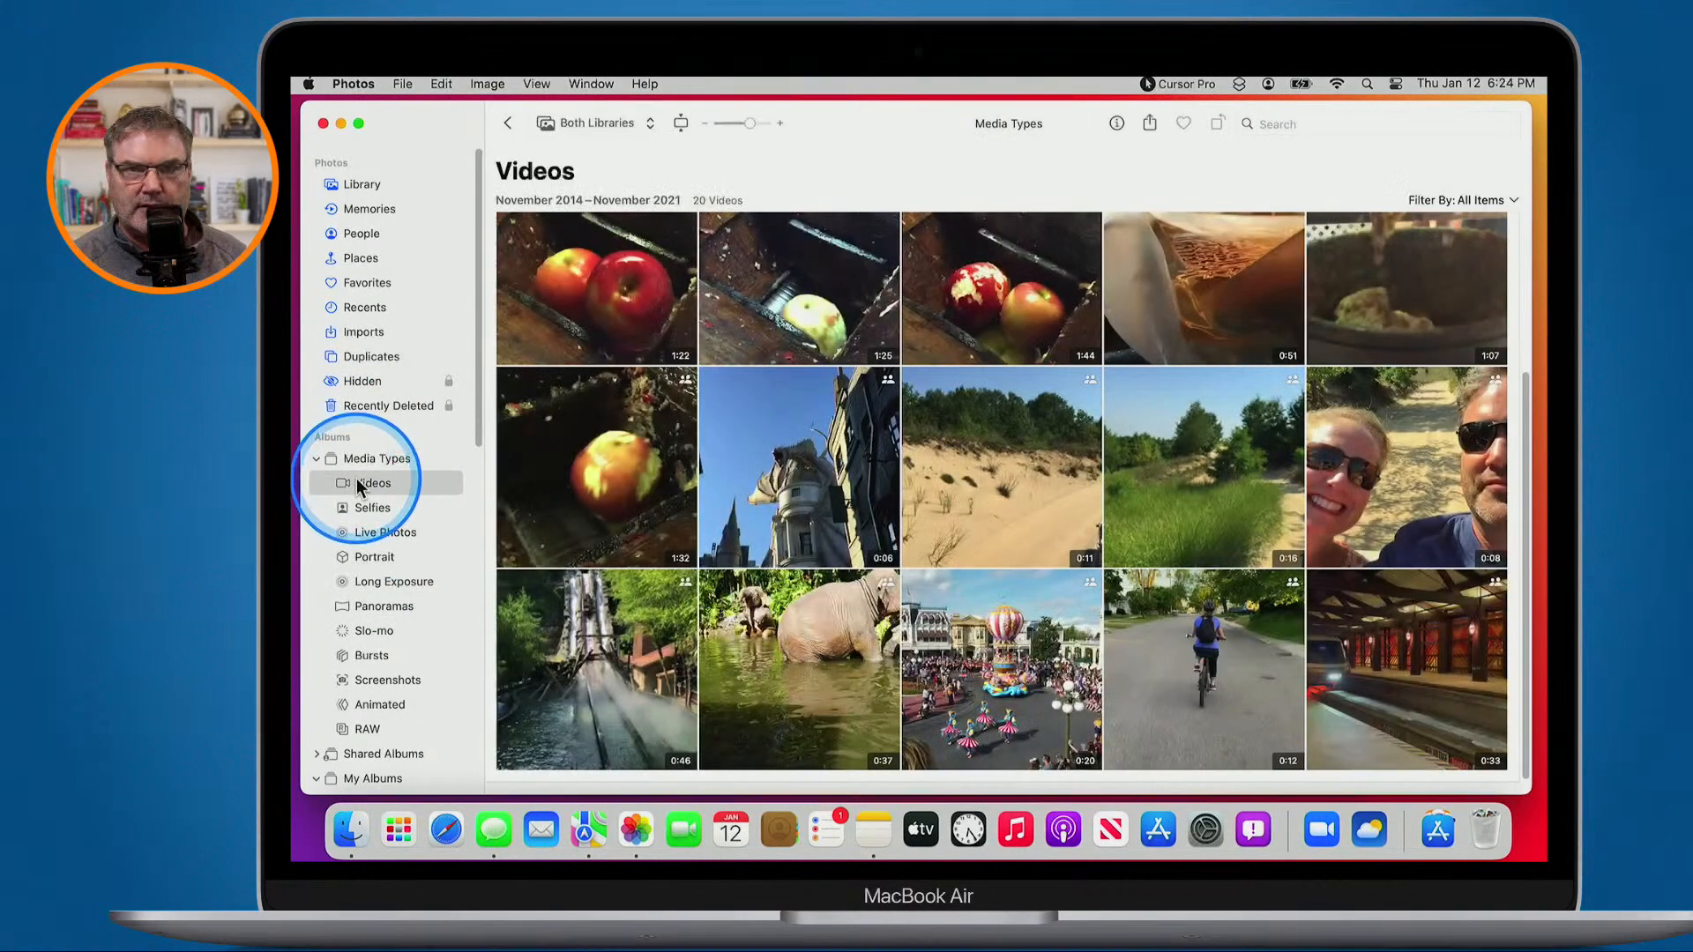
double_click(598, 305)
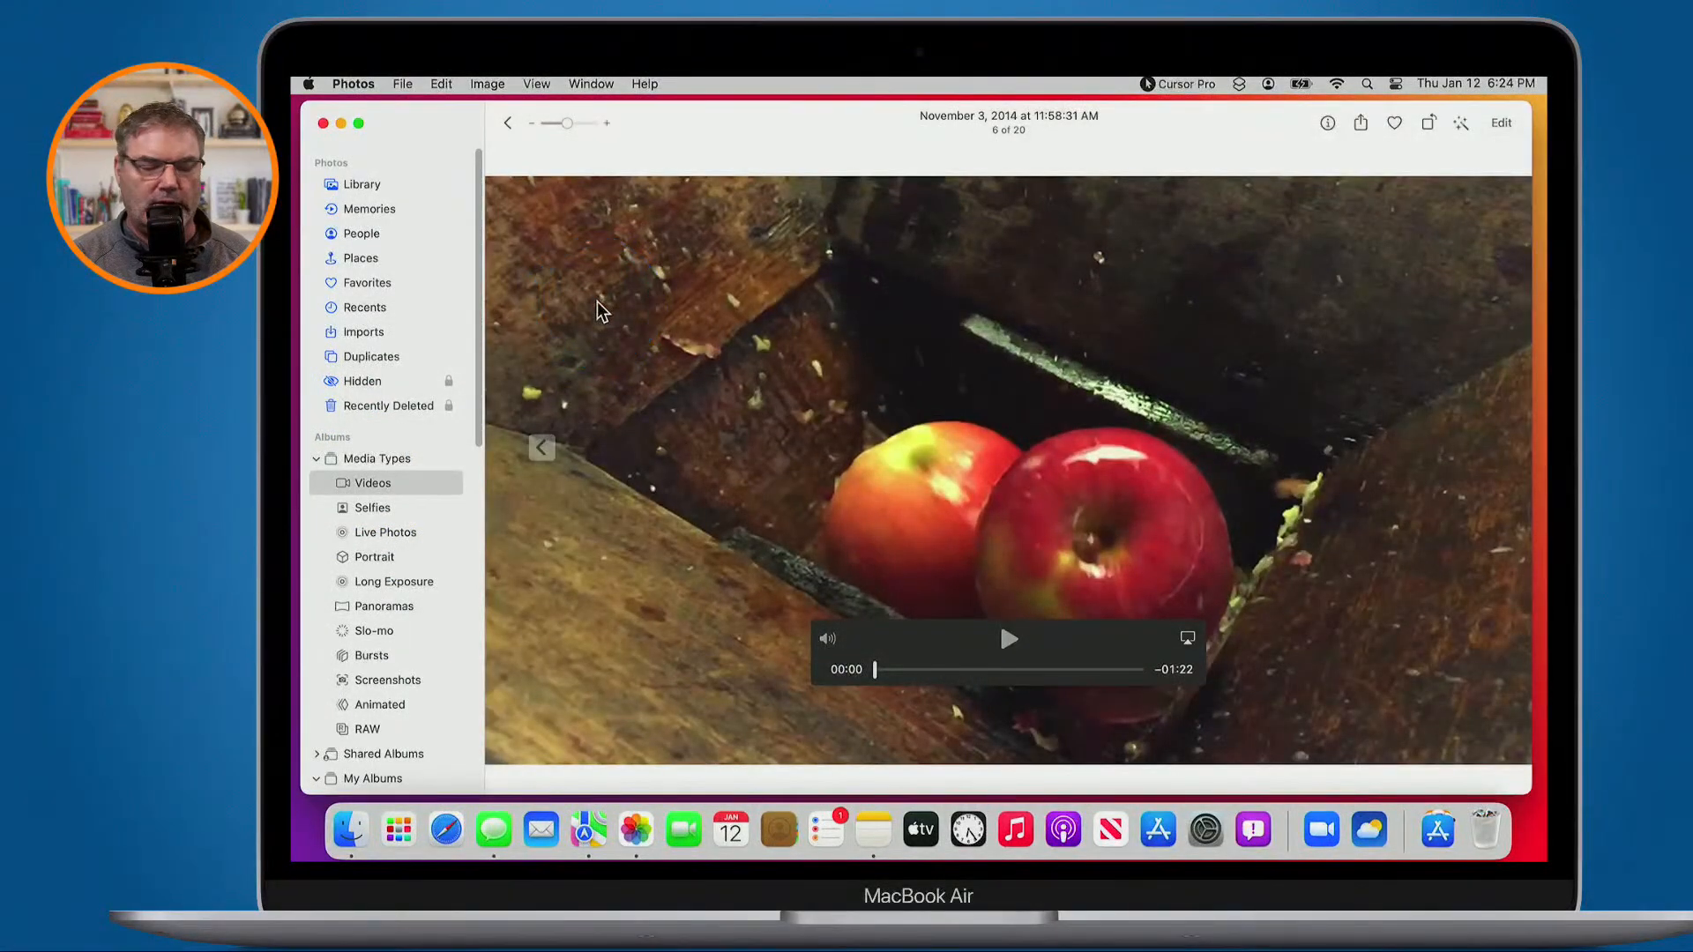
left_click(1008, 638)
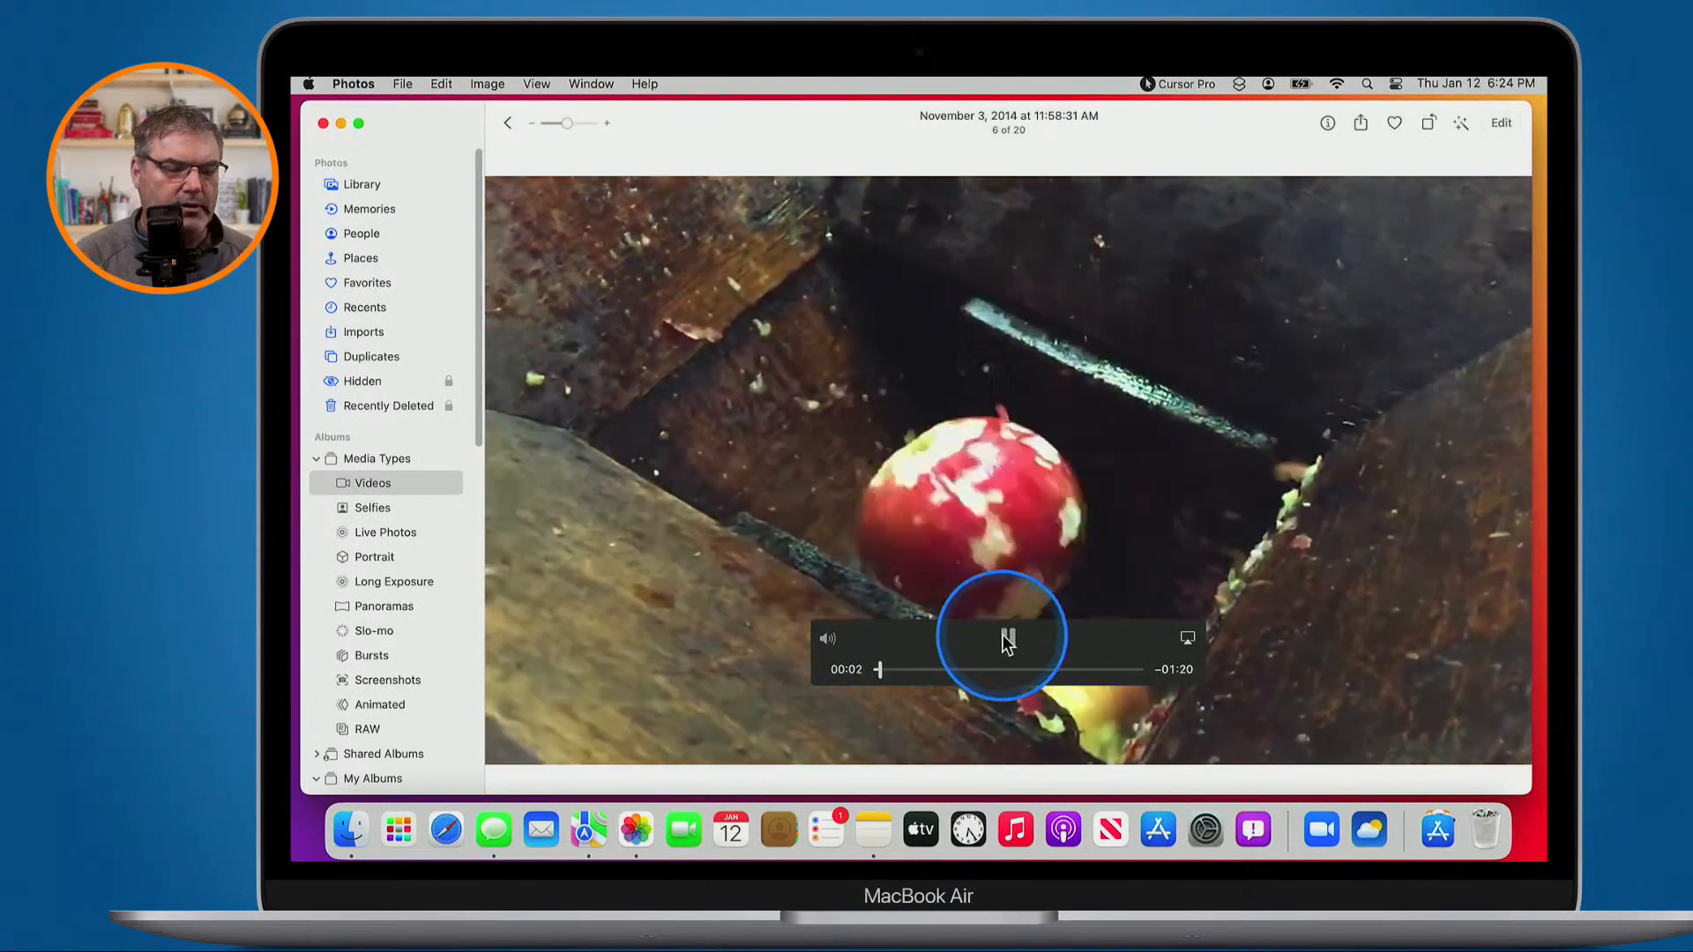
left_click(1008, 638)
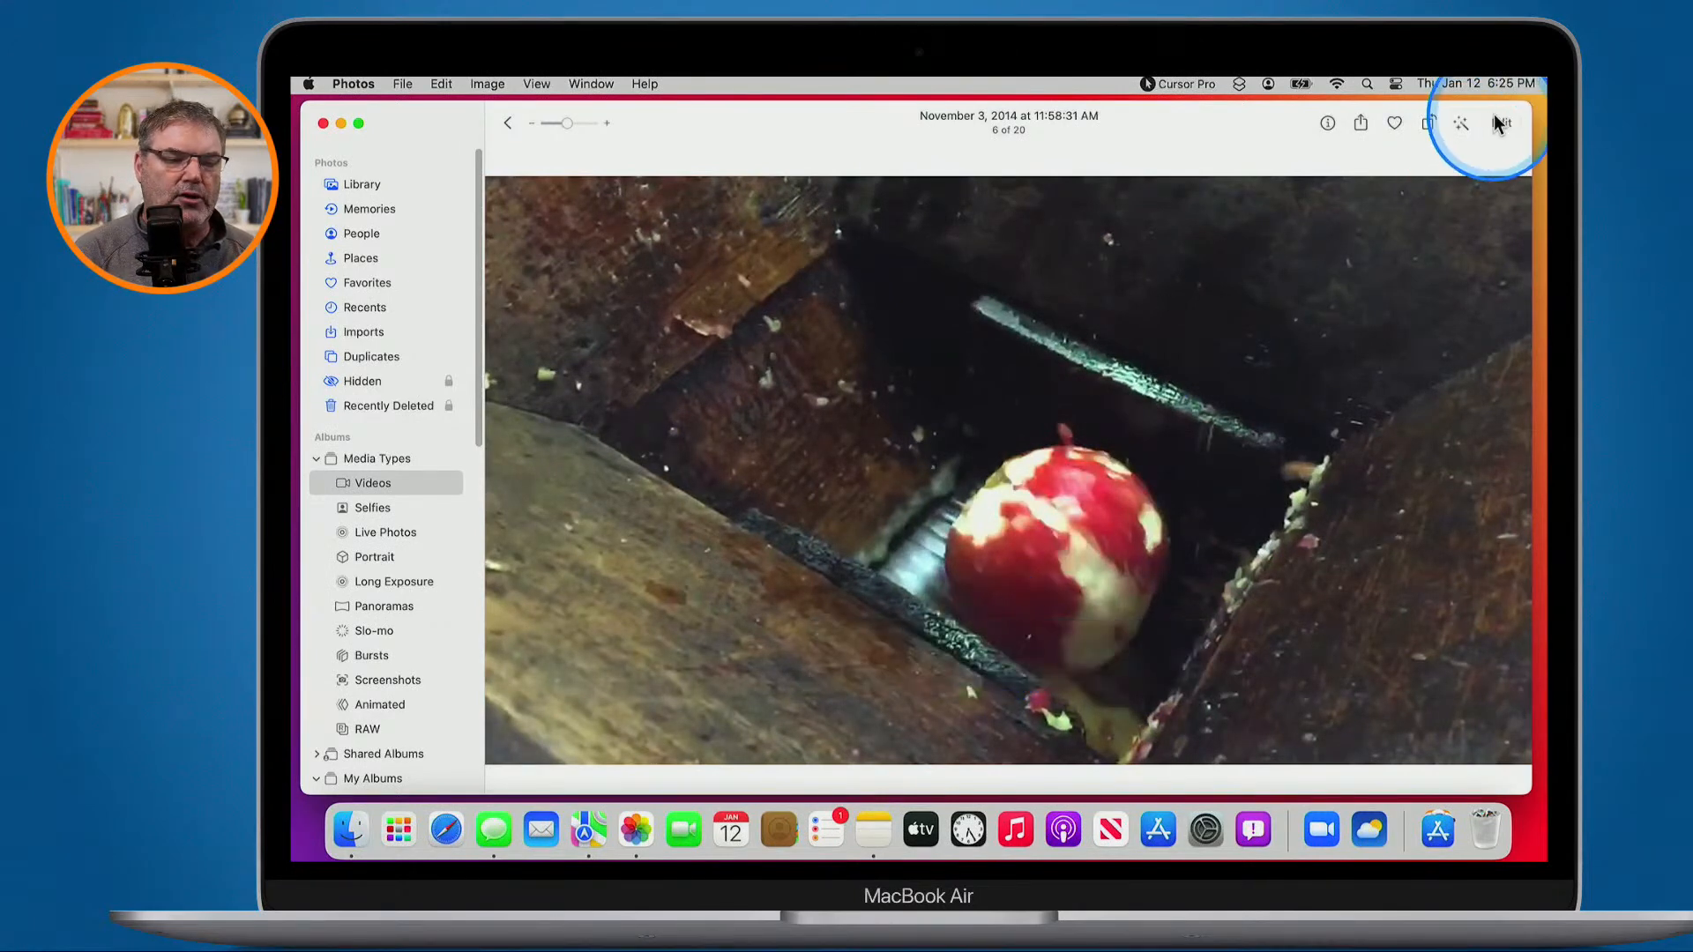
Rotate the apple video a quarter turn and return it to its landscape orientation
left_click(1430, 126)
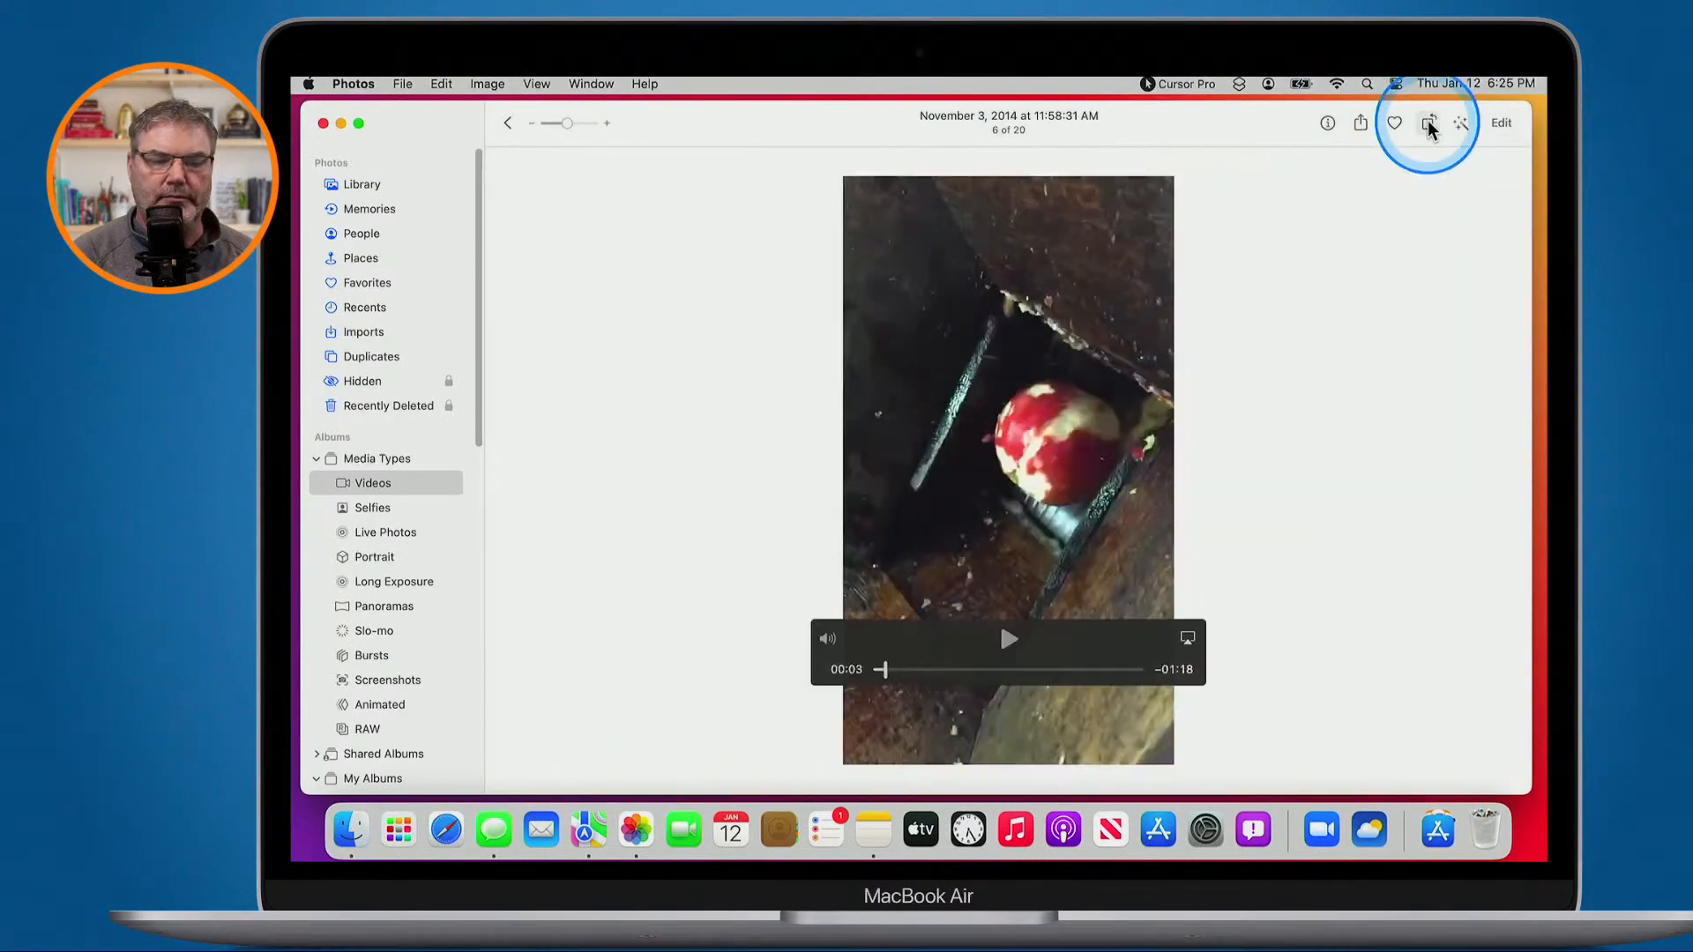
left_click(1430, 126)
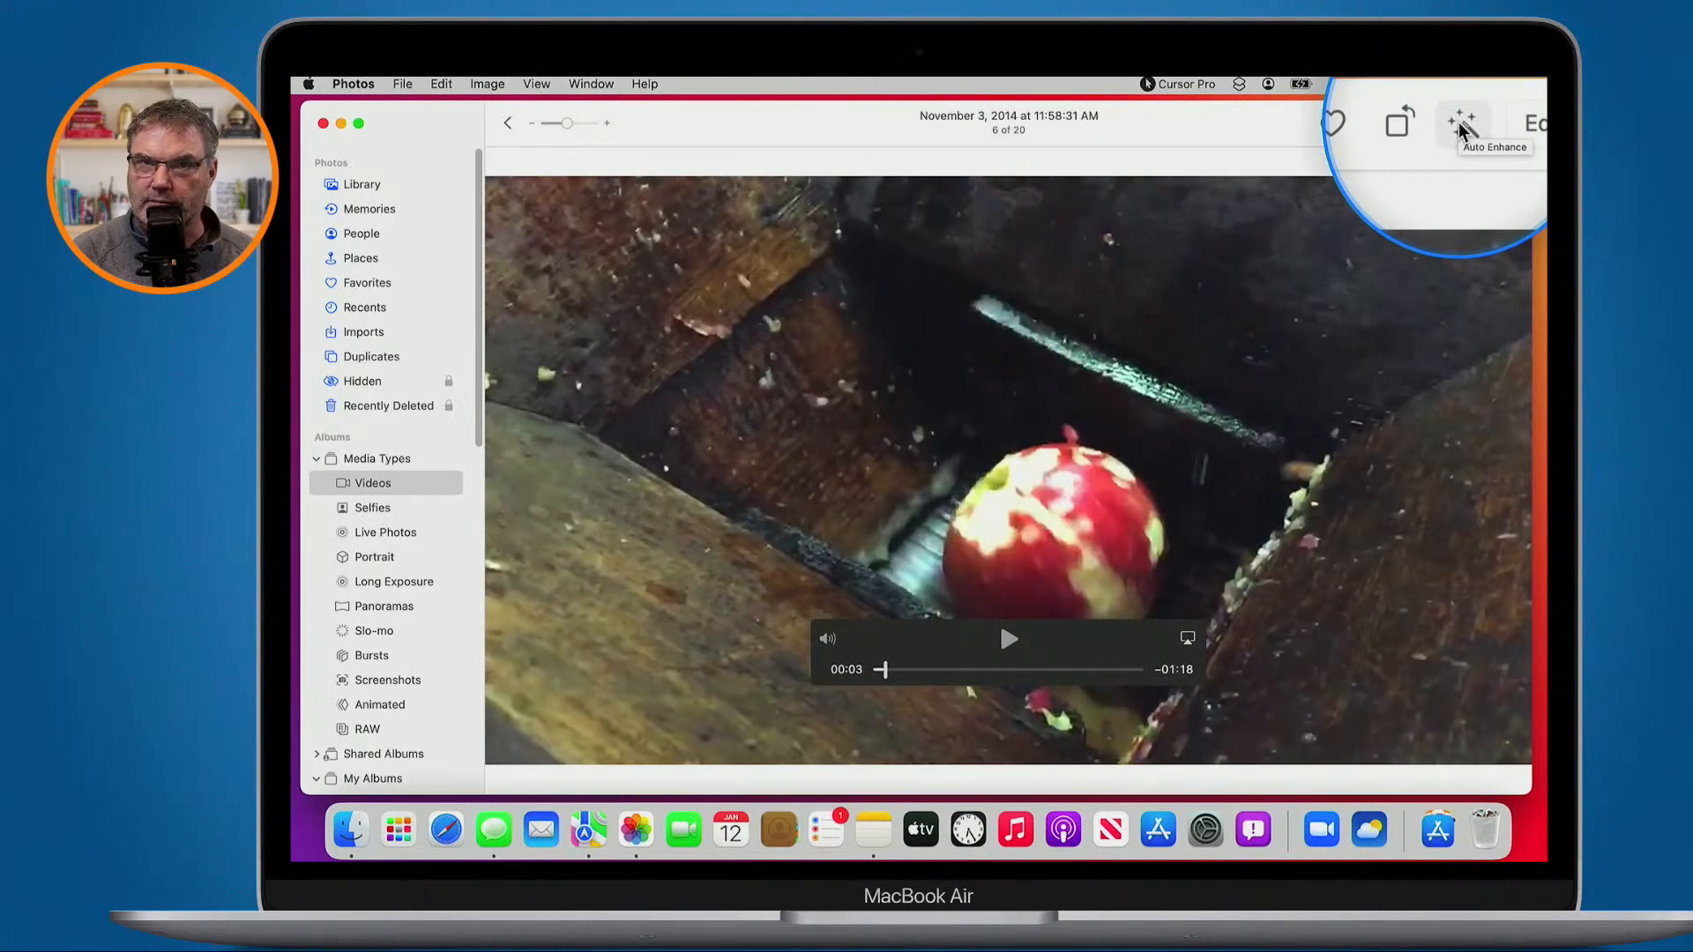
Open the apple video for editing and examine which adjustments are available for video, from Light down to Vignette
left_click(1496, 124)
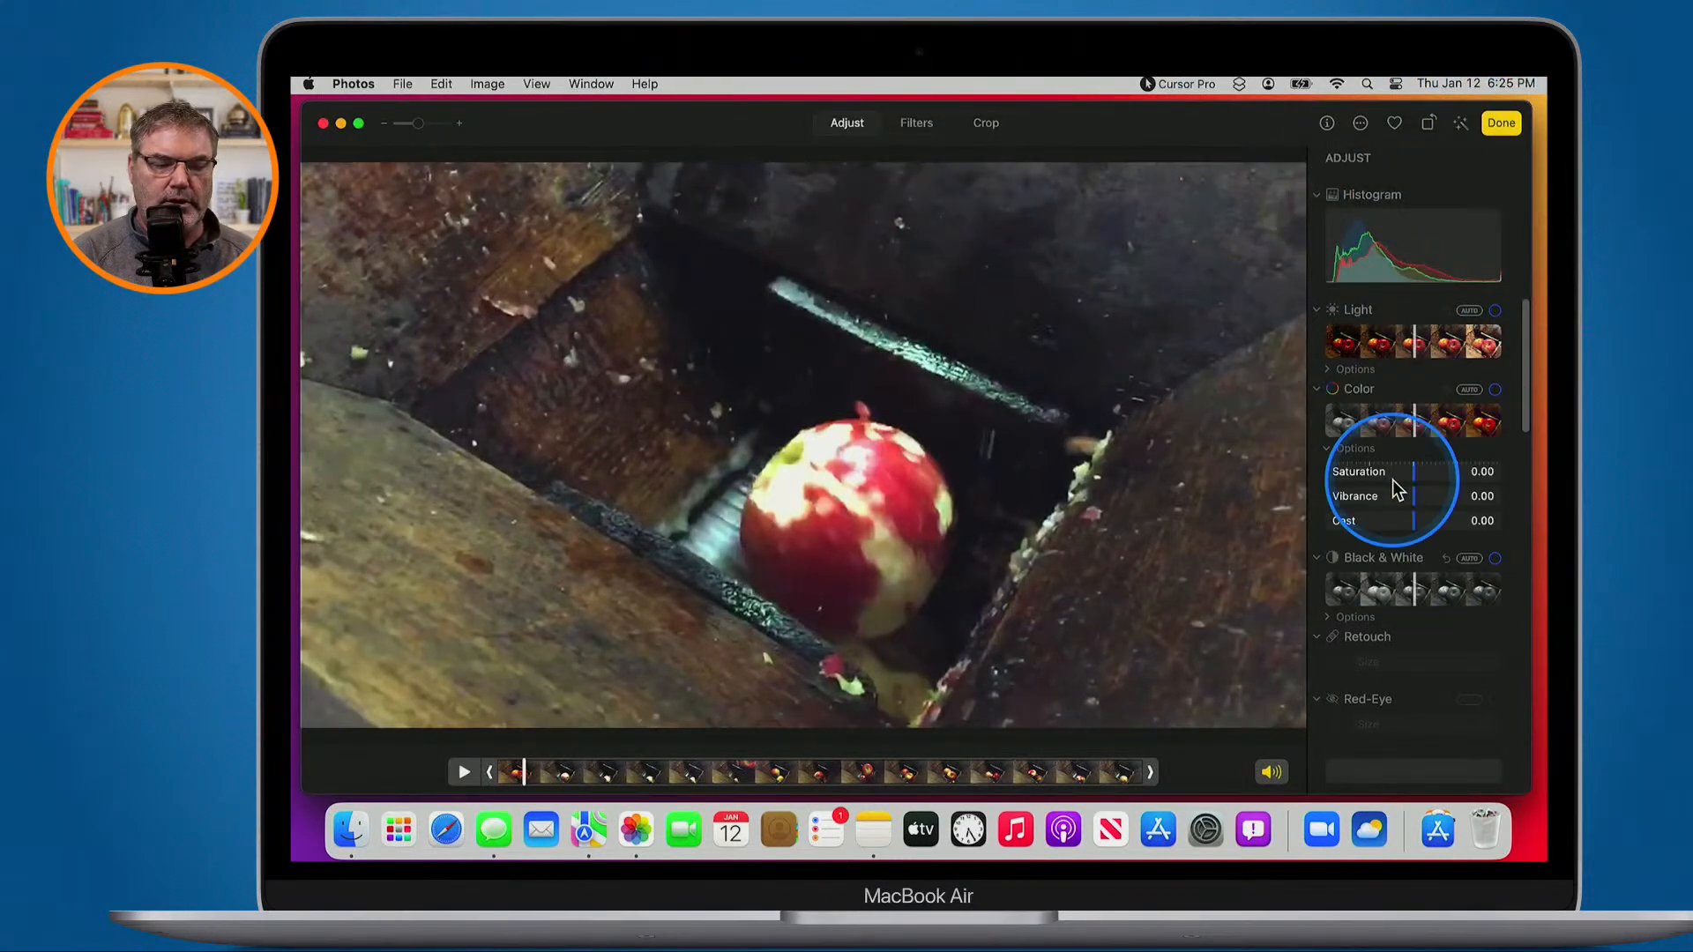
scroll(1391, 591, "down", 4)
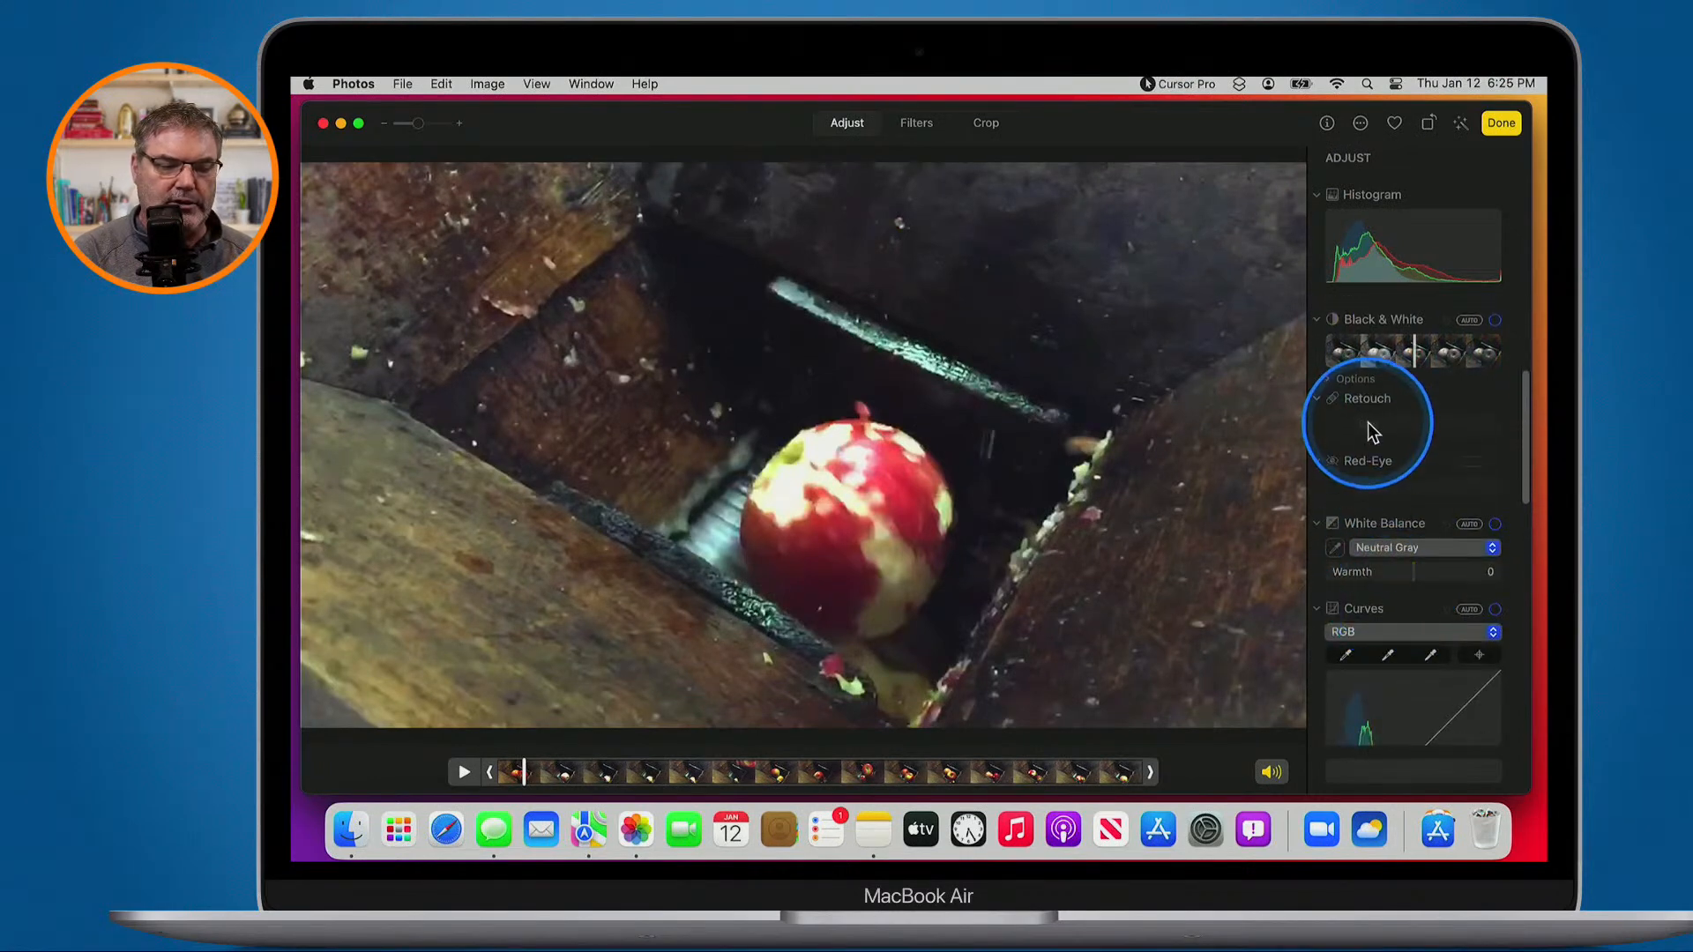
key("ctrl")
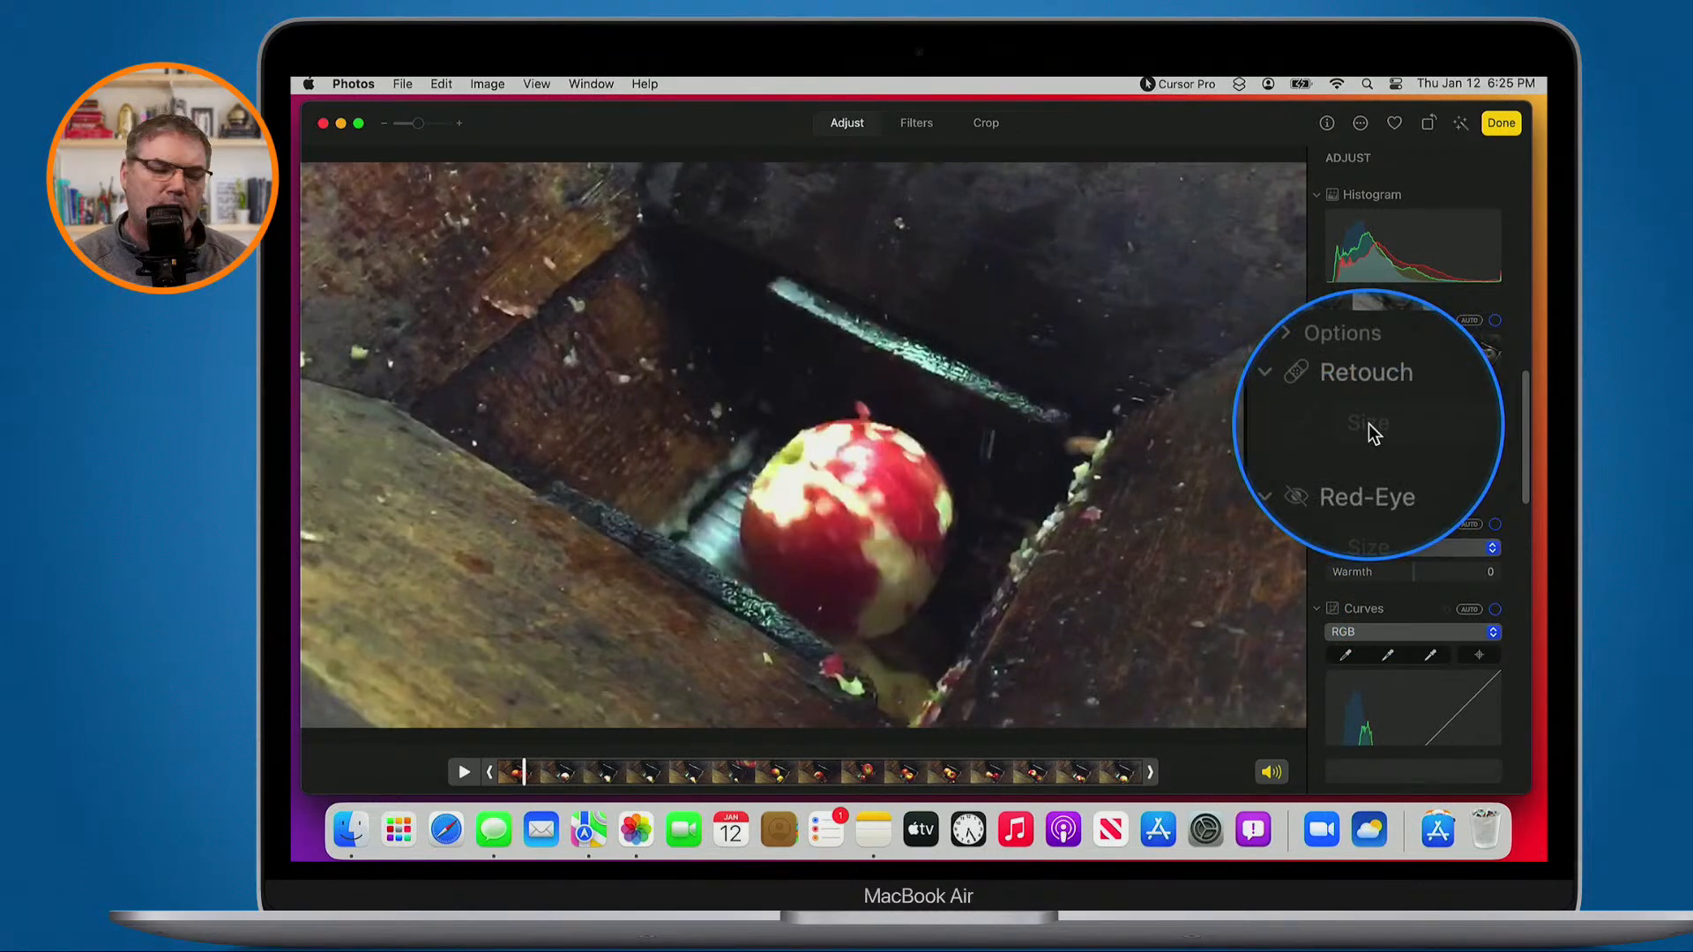
scroll(1369, 428, "up", 3)
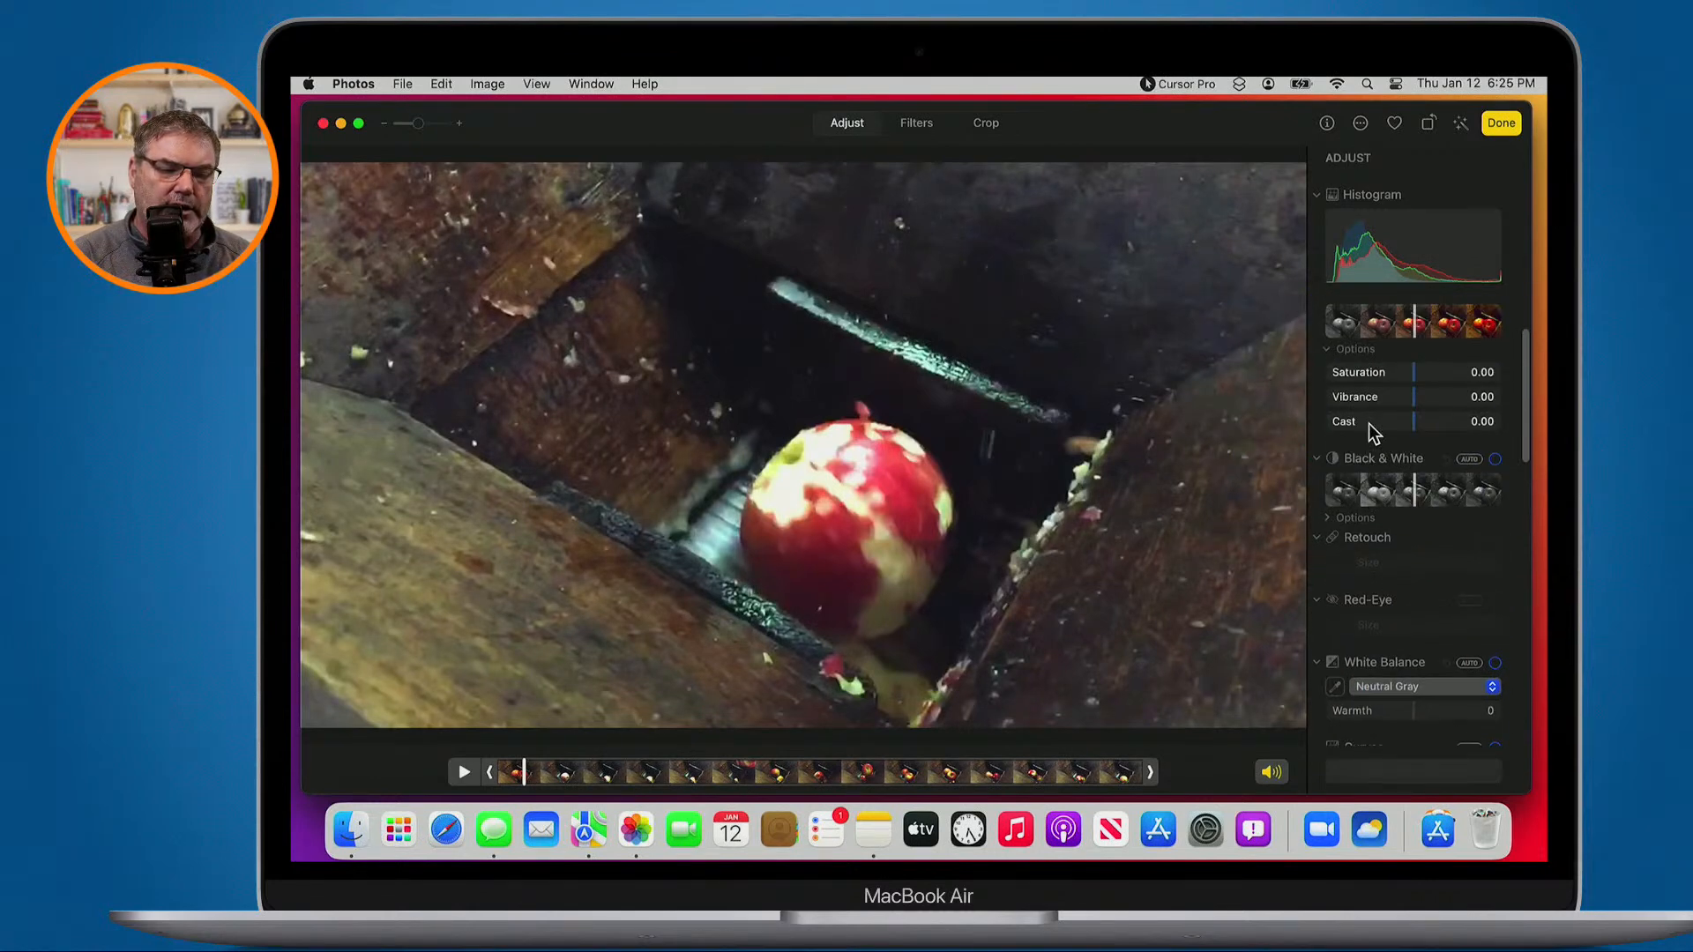
scroll(1368, 428, "up", 2)
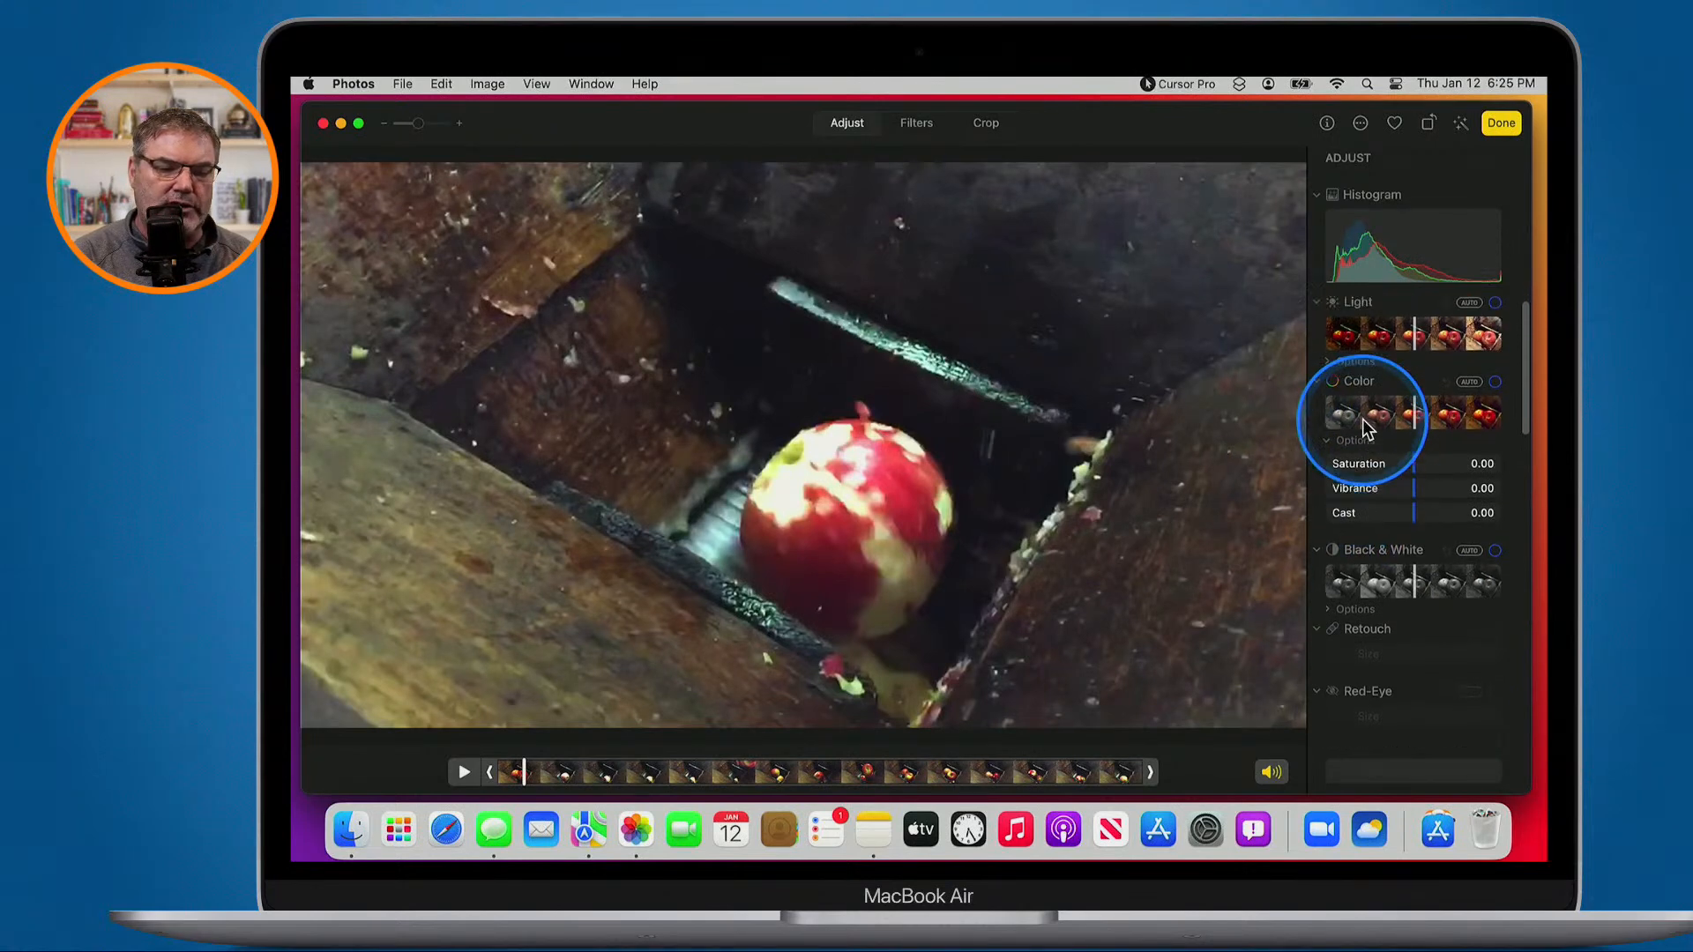
left_click(1336, 368)
scroll(1386, 488, "down", 10)
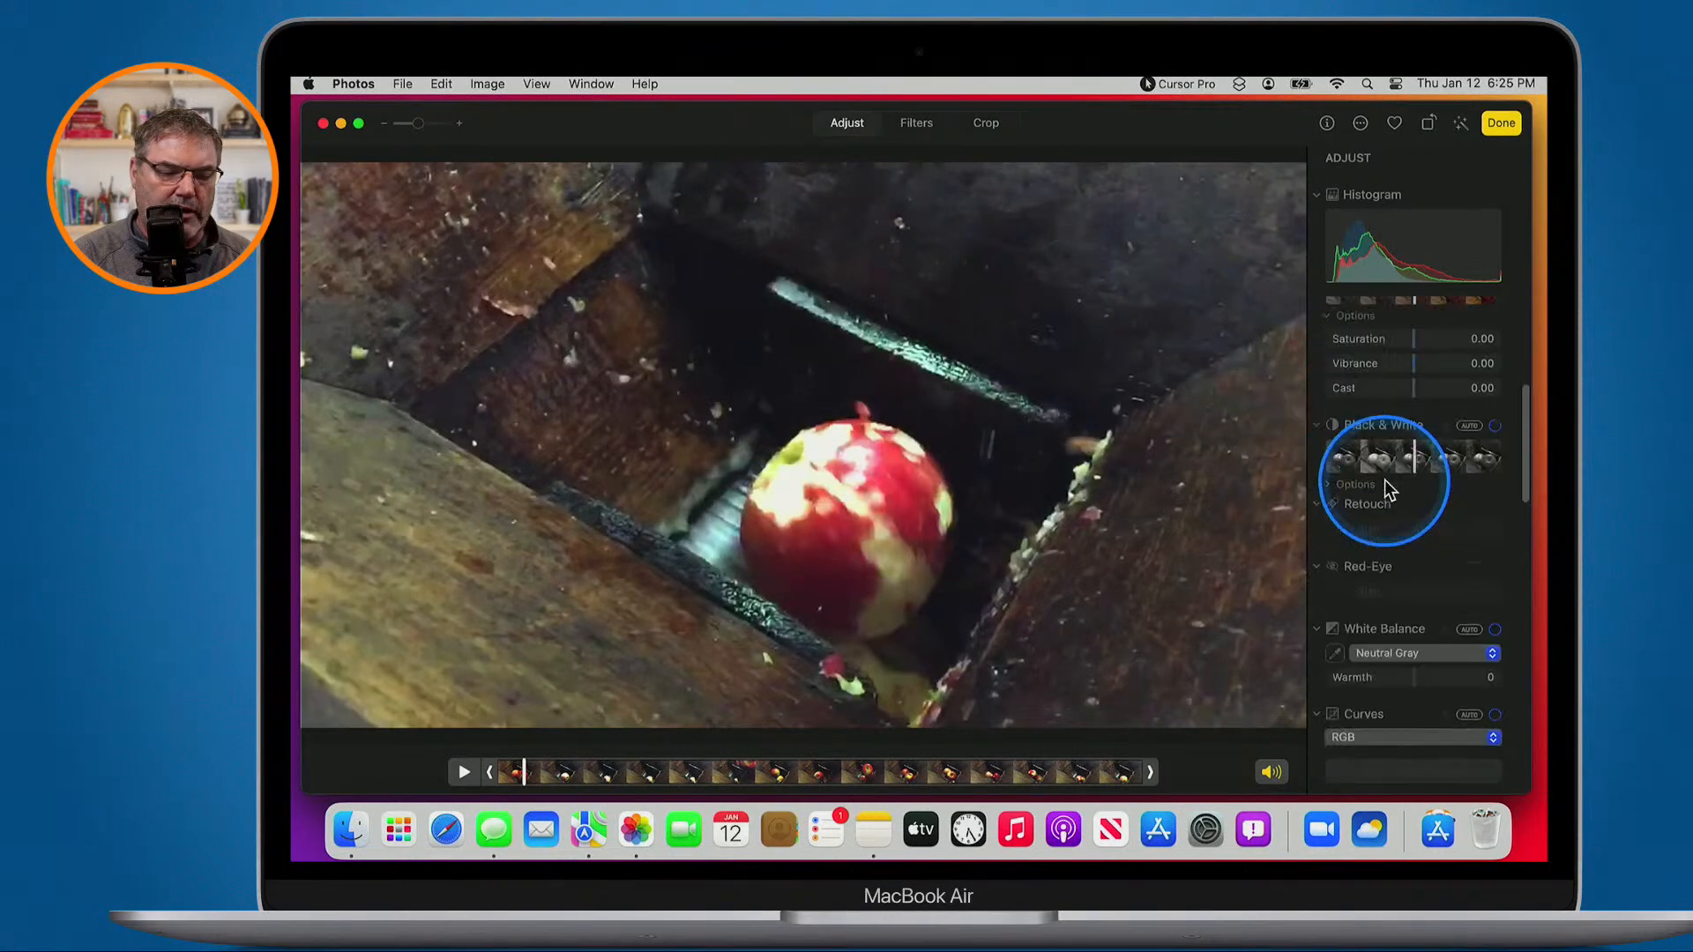
scroll(1389, 490, "down", 4)
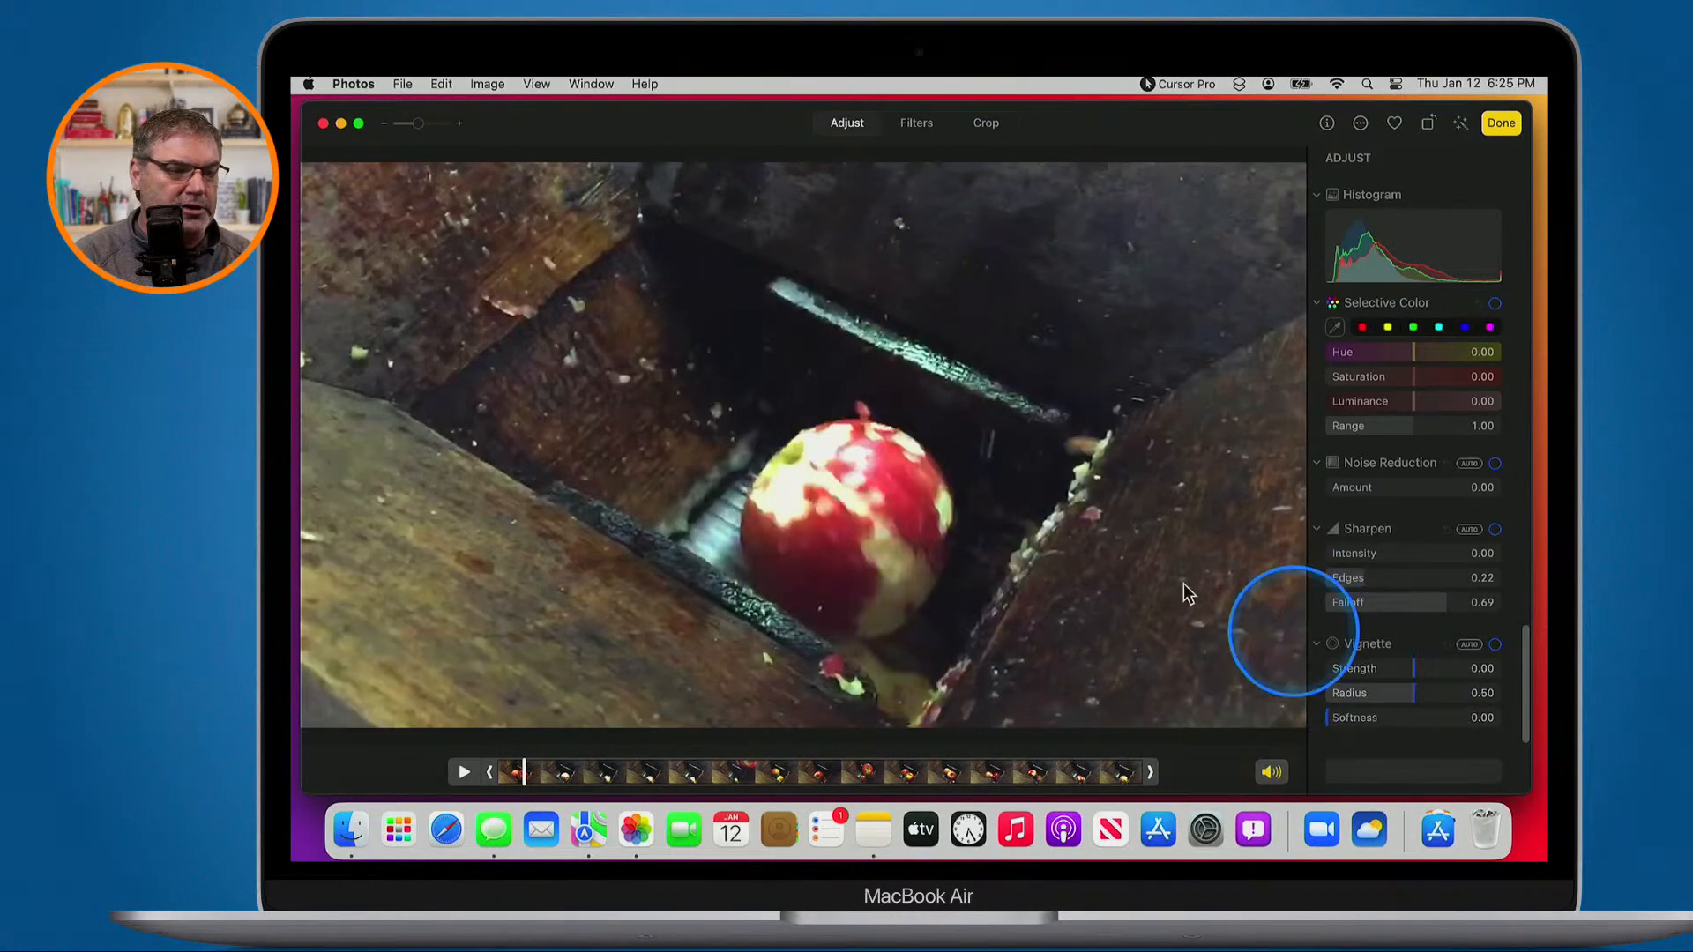
Crop the apple video to a portrait 16:9 frame centred on the apple, check the framing at another moment, and save the edit
left_click(916, 123)
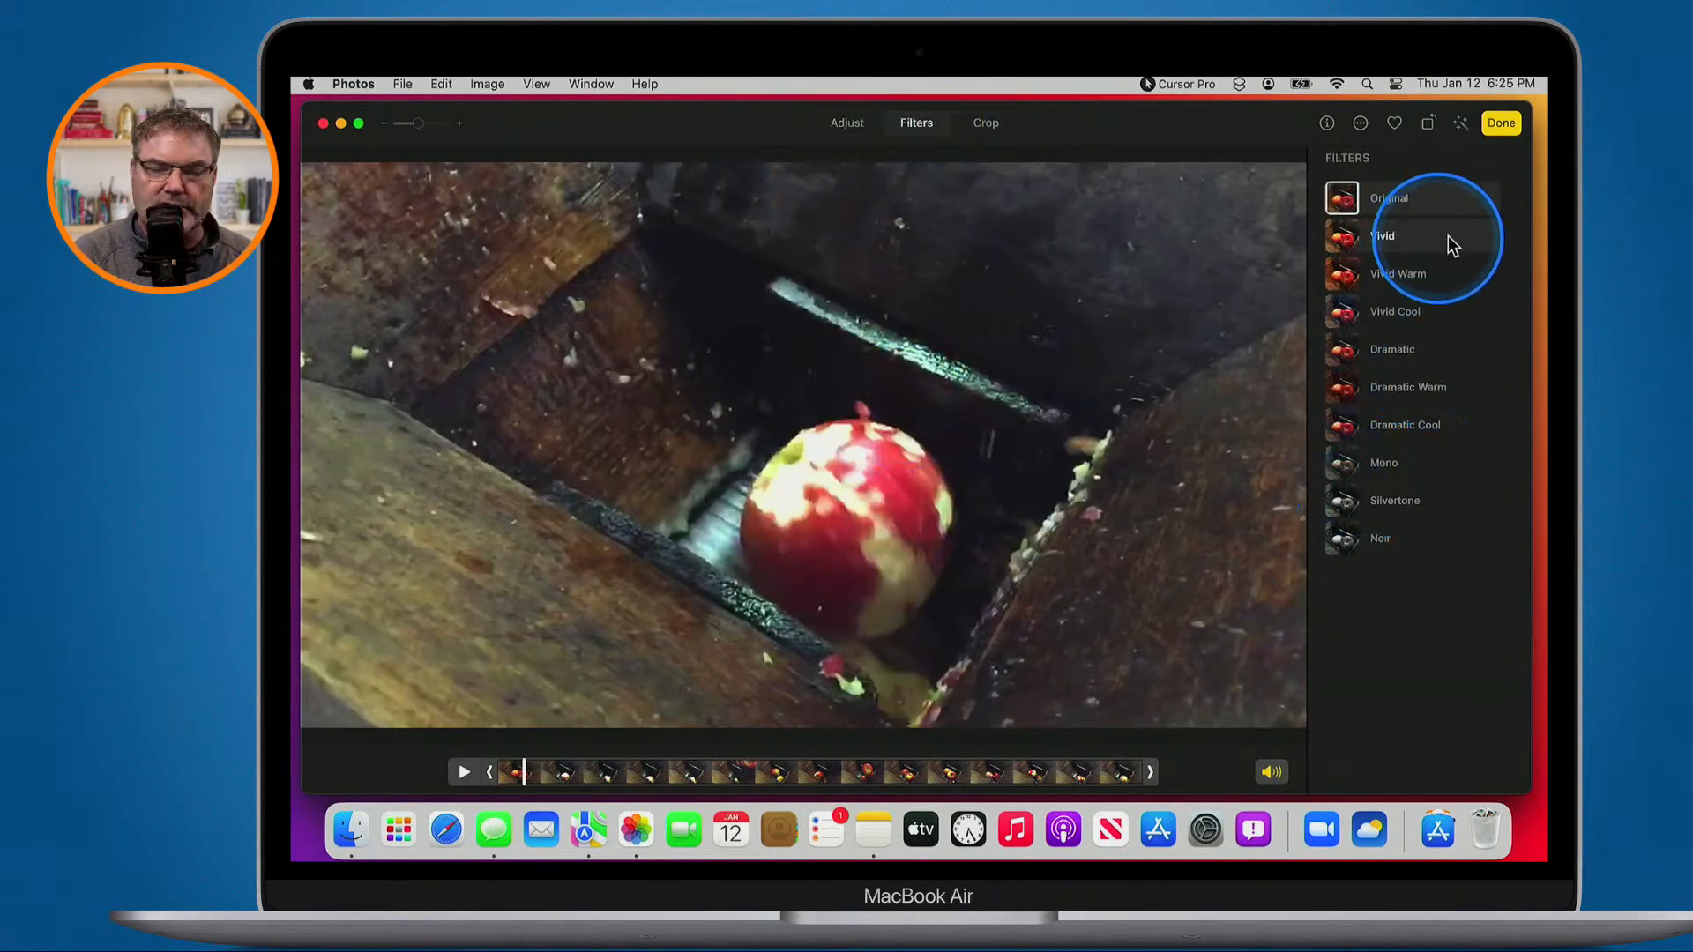
left_click(985, 123)
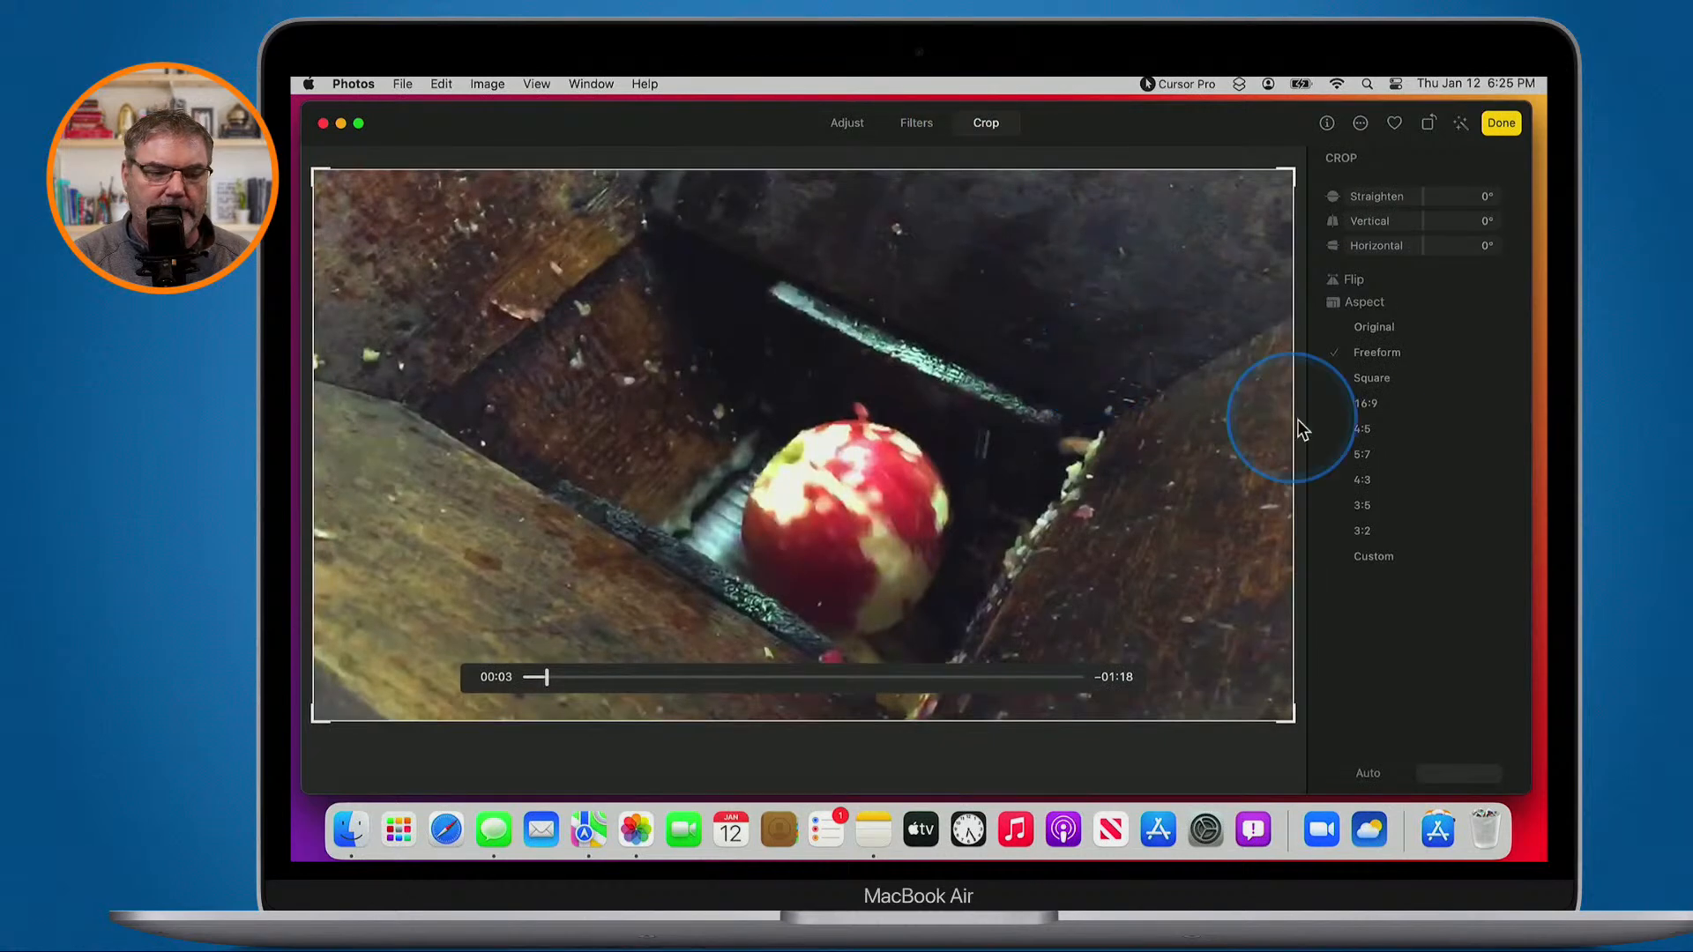
left_click(1366, 405)
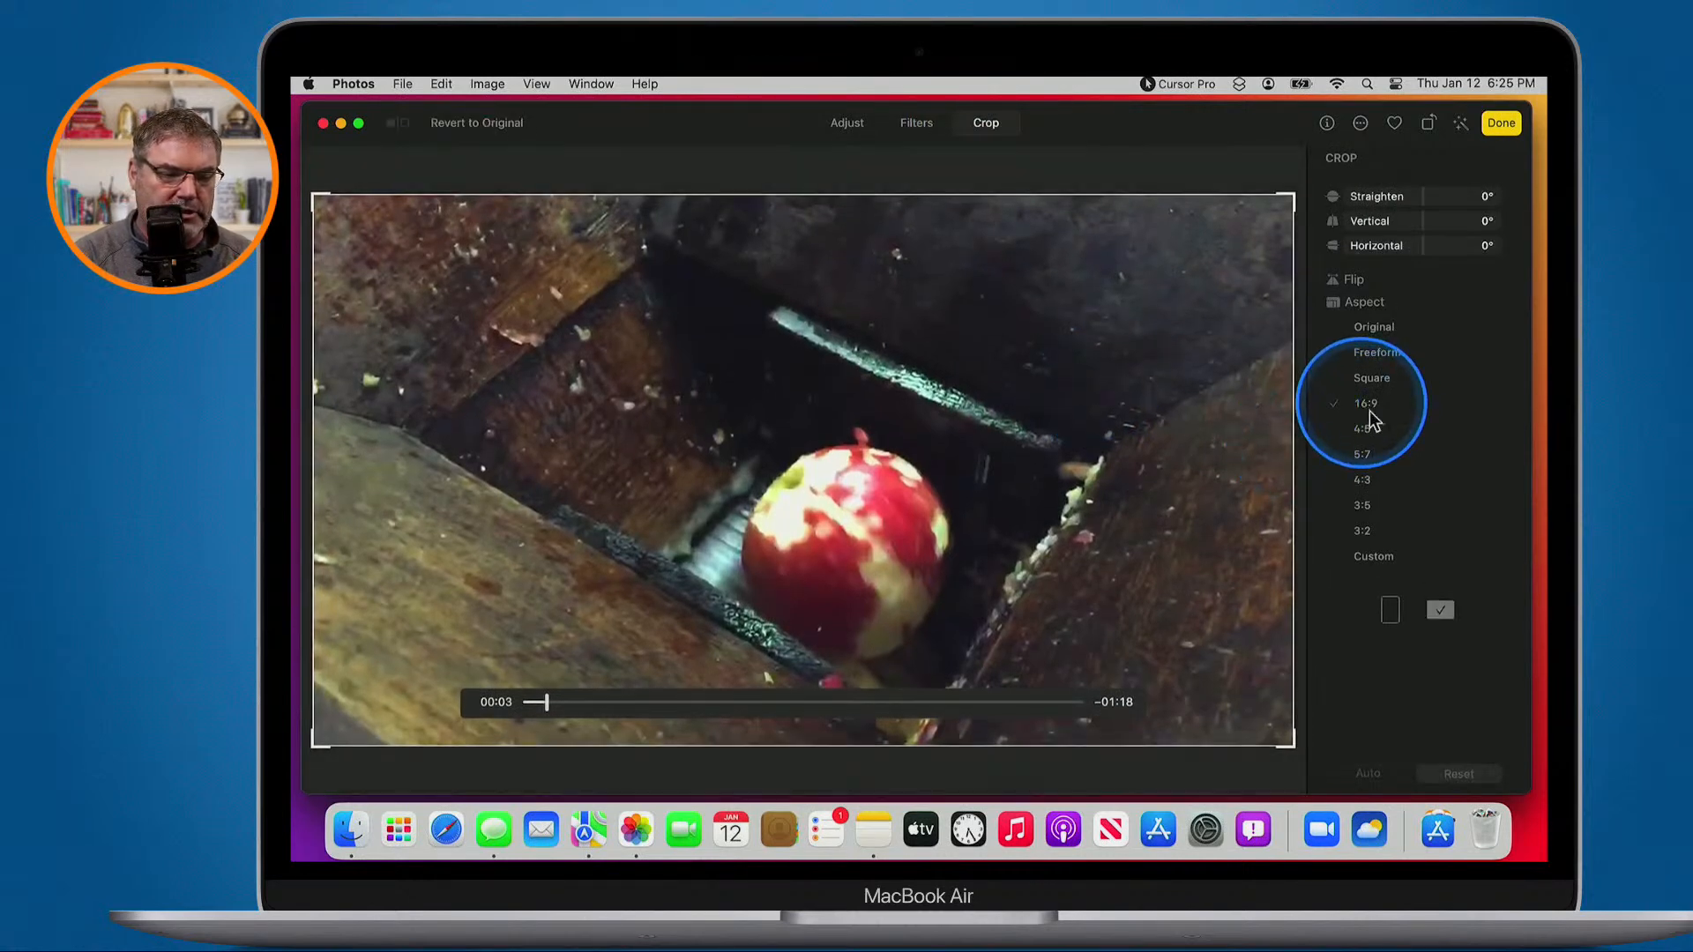
left_click(1389, 611)
left_click_drag(902, 500, 798, 488)
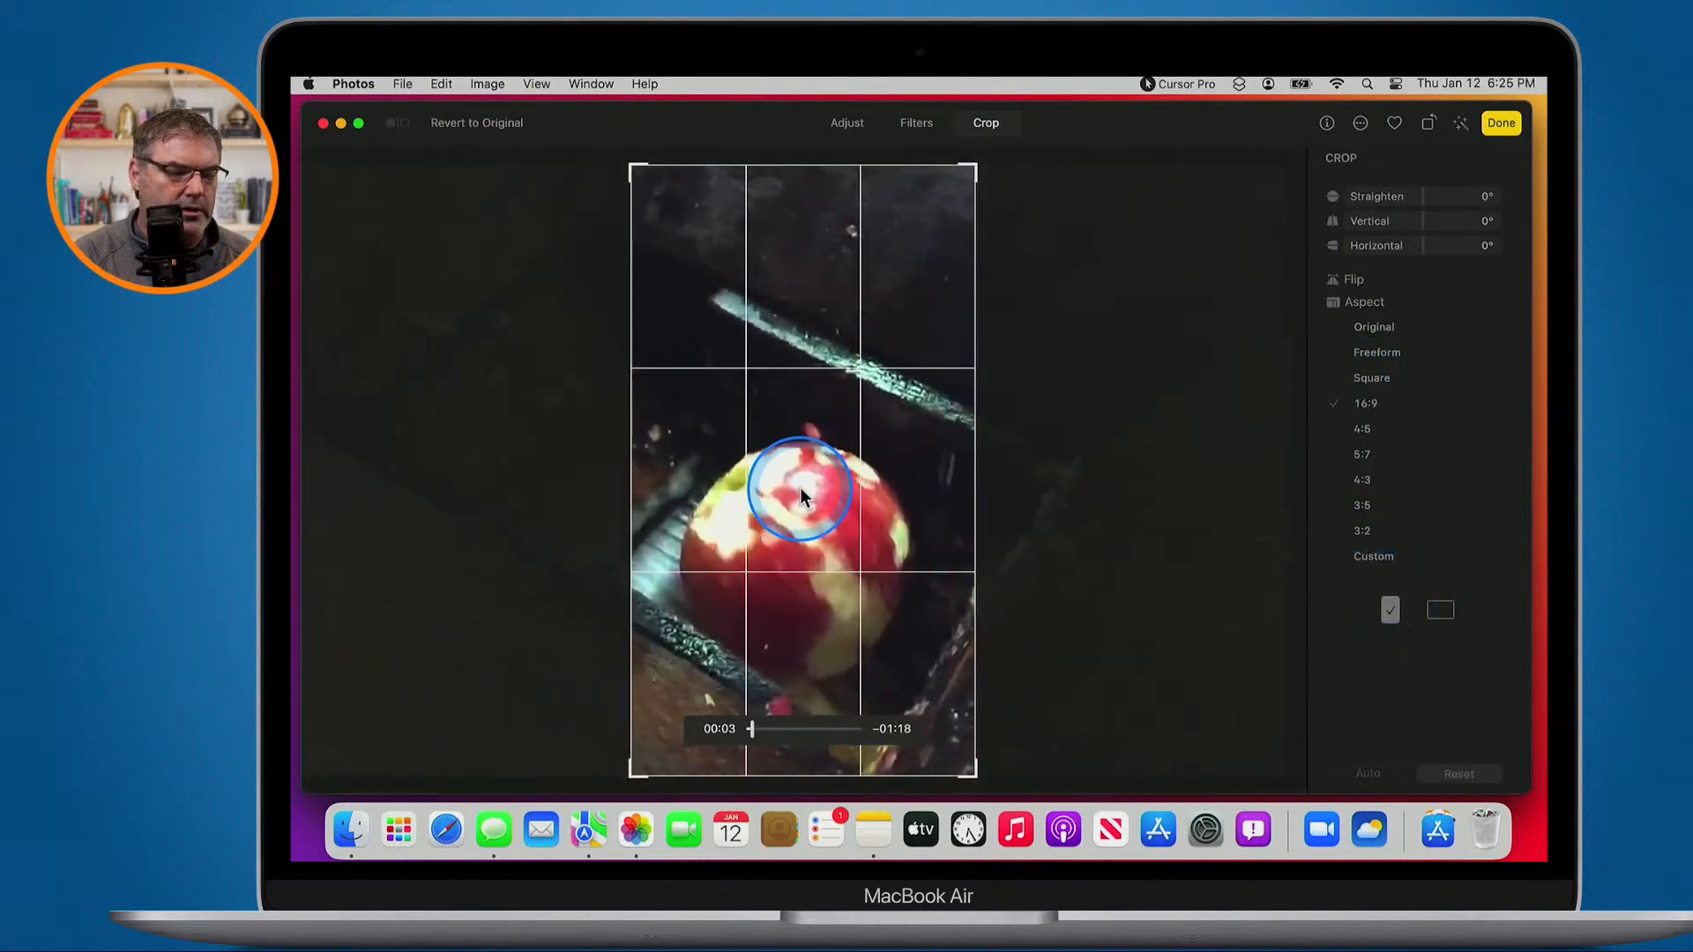
mouse_move(754, 728)
left_mouse_down()
mouse_move(867, 732)
mouse_move(769, 731)
left_mouse_up()
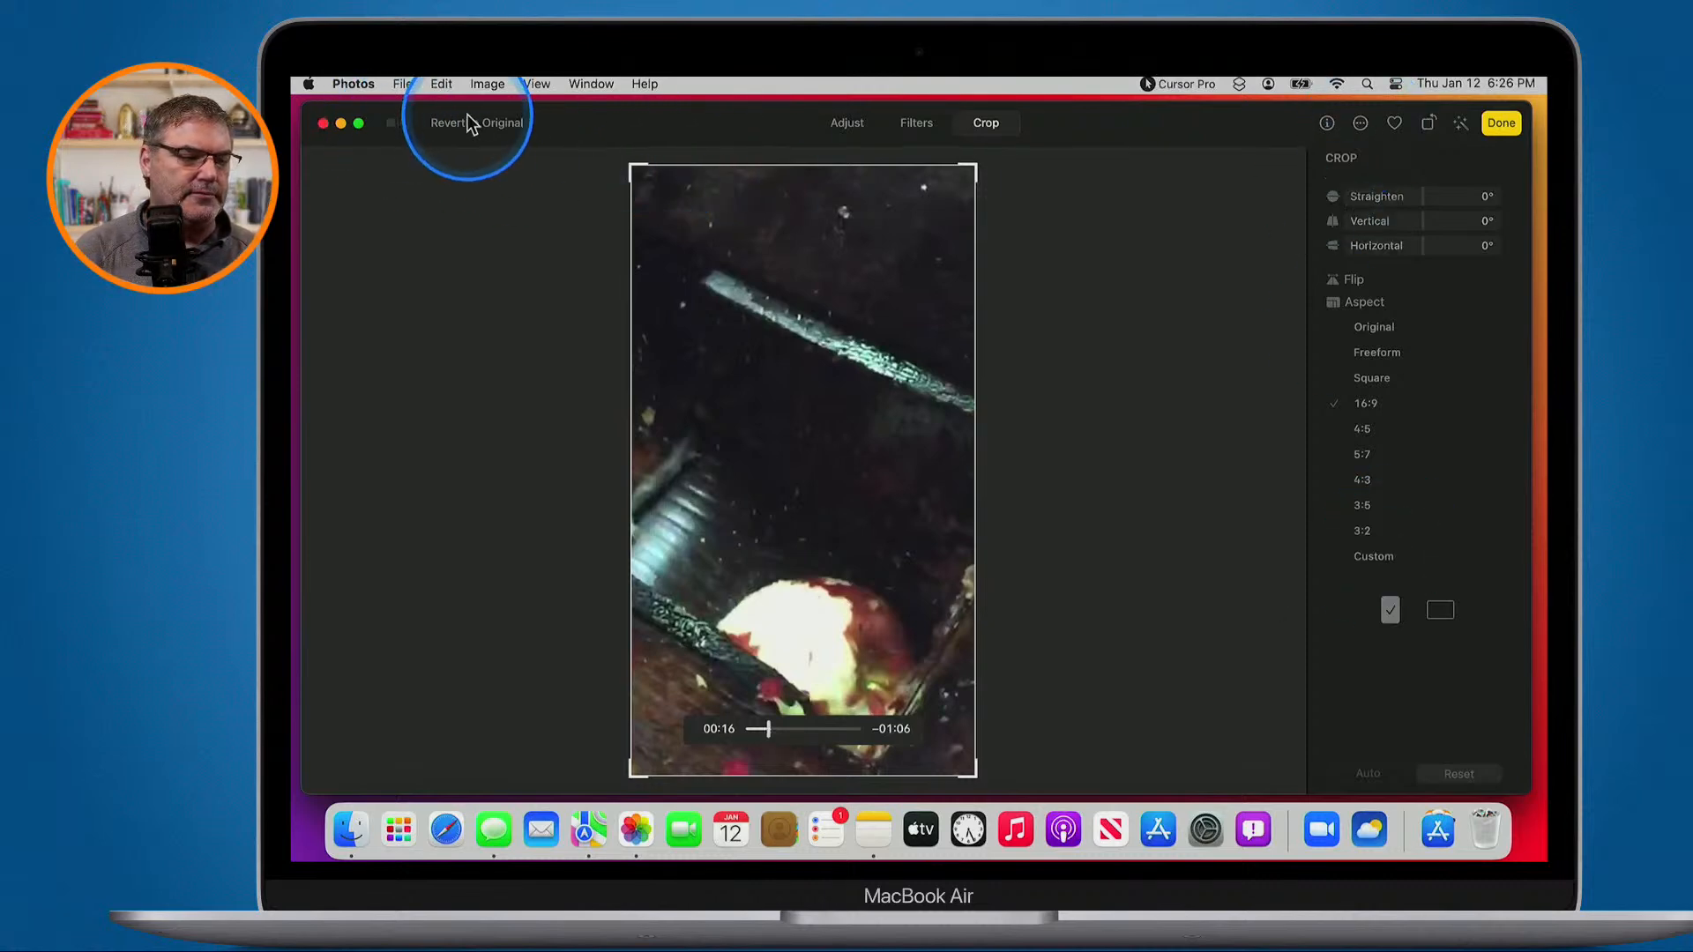
left_click(1499, 124)
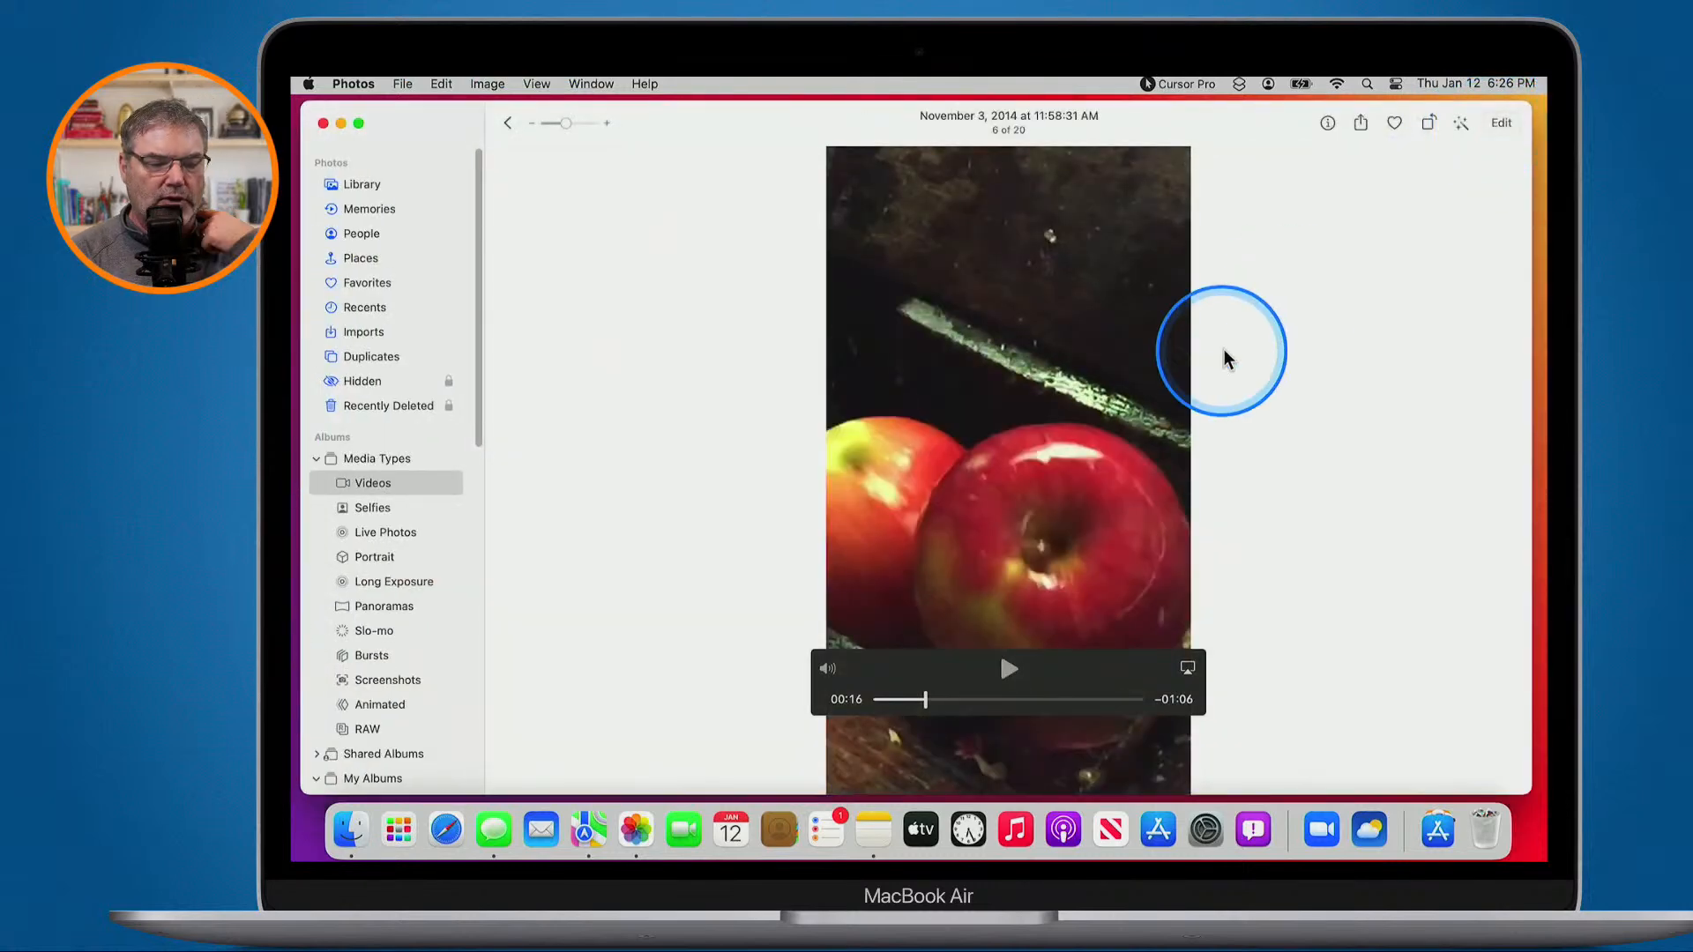
Reopen the apple video for editing, revert it to the original, and move the playhead to about 0:32
left_click(1499, 123)
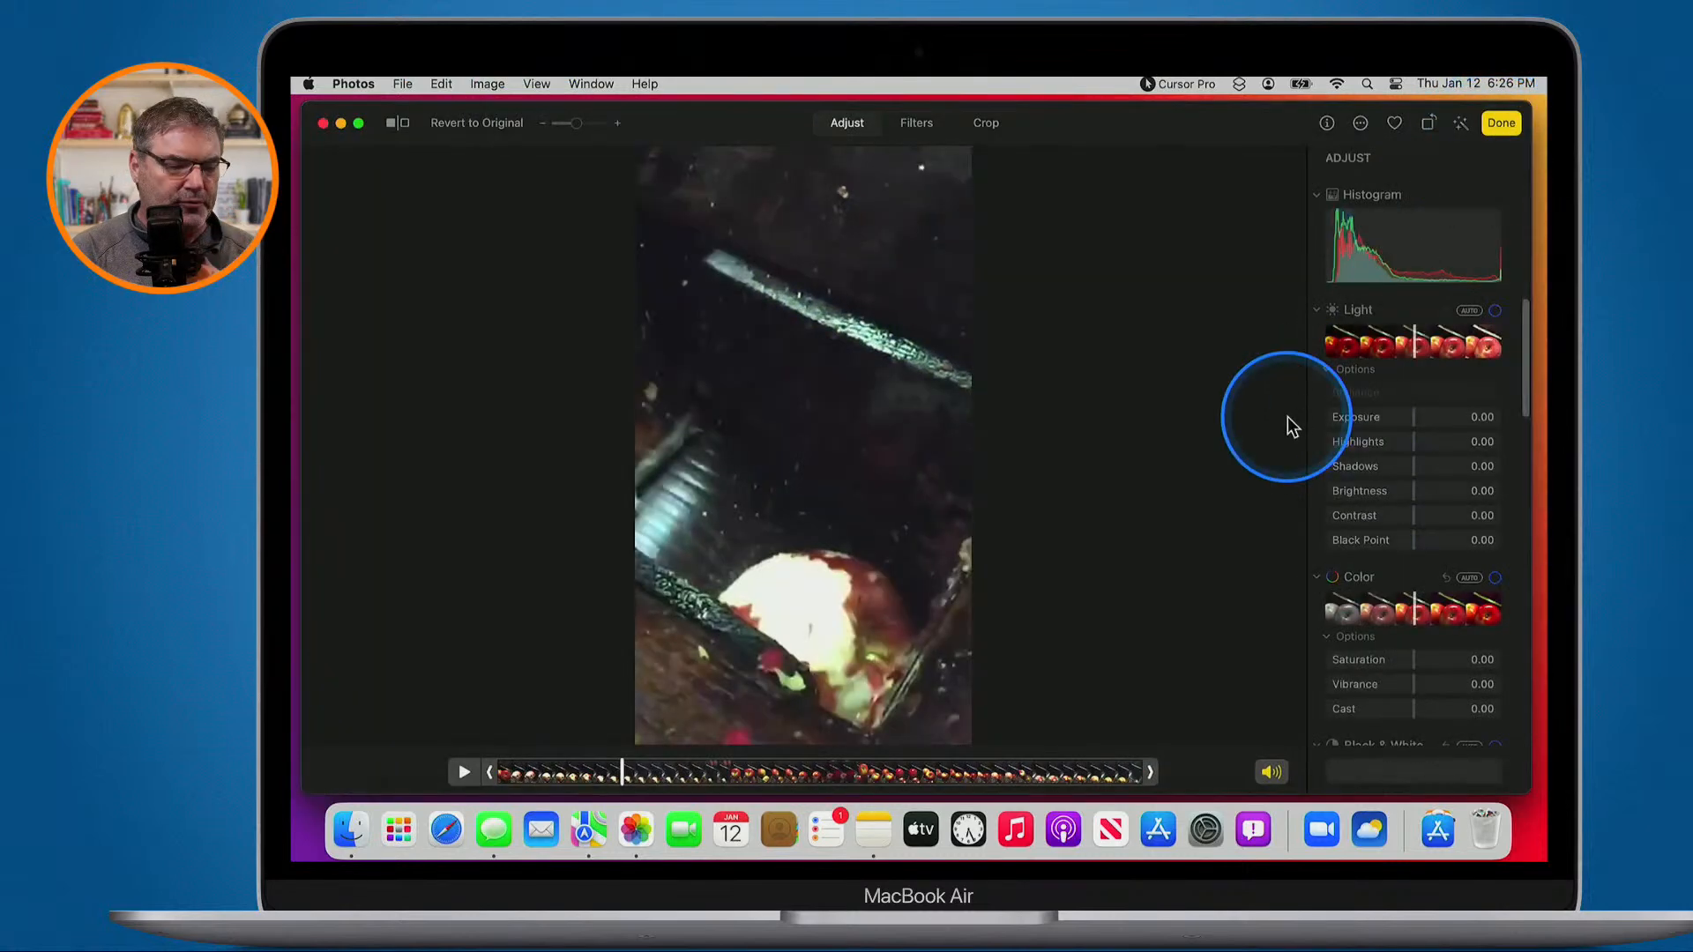
left_click(476, 128)
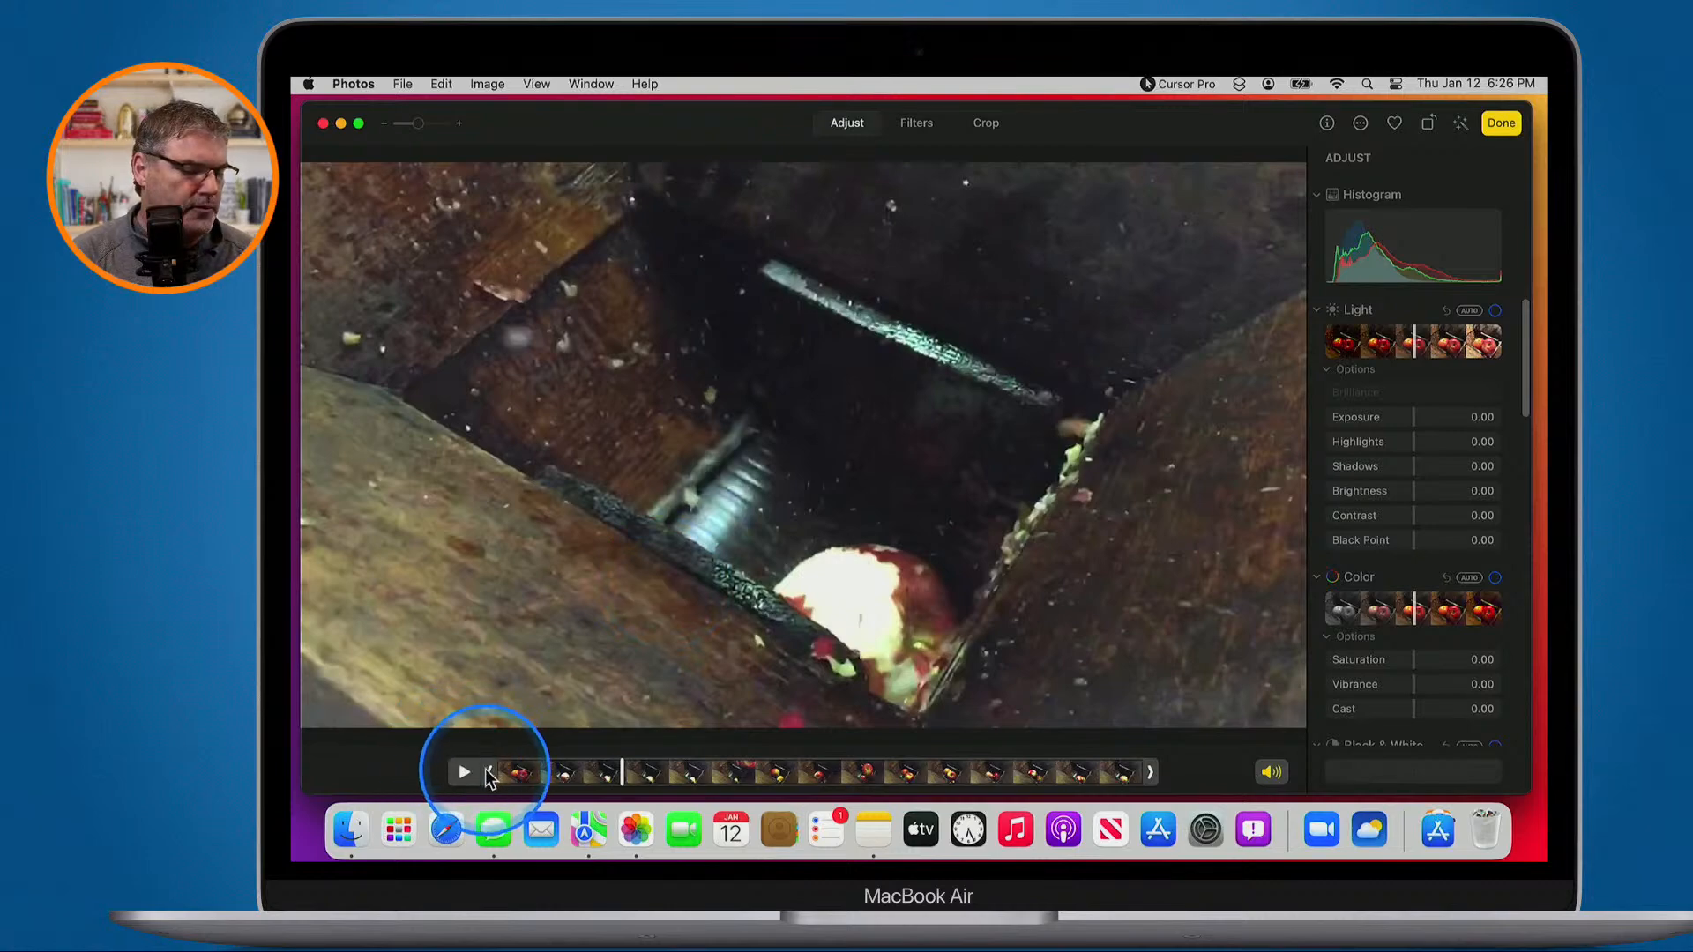
left_click(589, 776)
left_click_drag(589, 776, 752, 776)
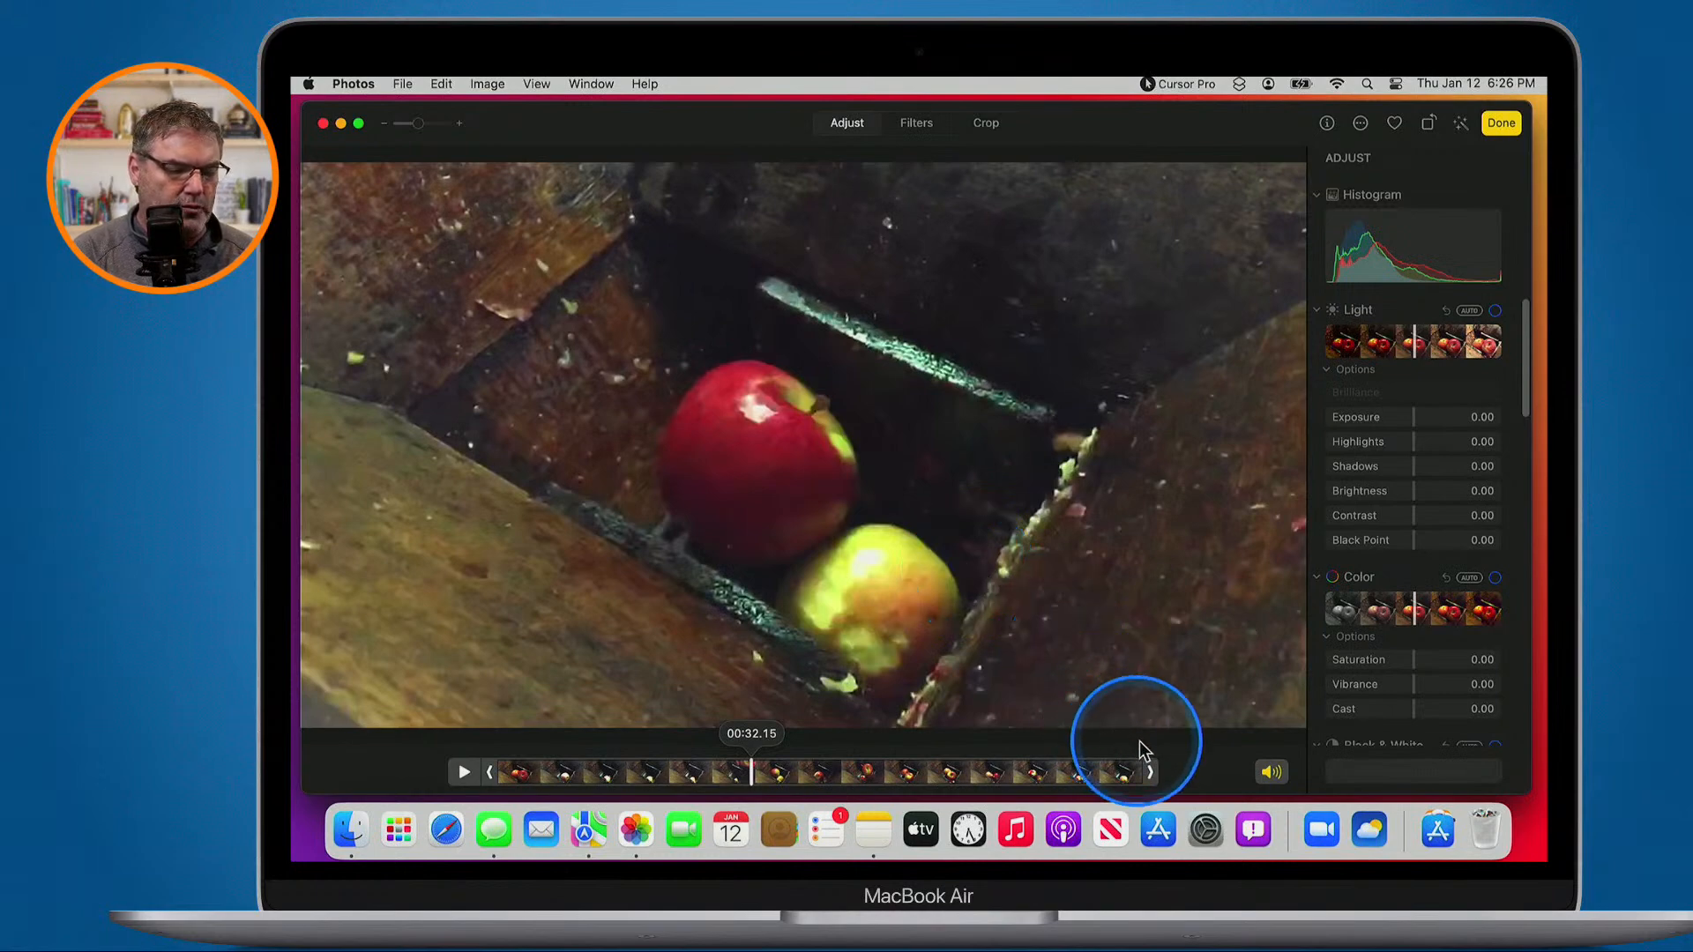
Trim the apple video to a section from just before its midpoint to about two-thirds through
mouse_move(1150, 775)
left_mouse_down()
mouse_move(1133, 774)
mouse_move(1154, 774)
left_mouse_up()
left_click_drag(491, 773, 792, 774)
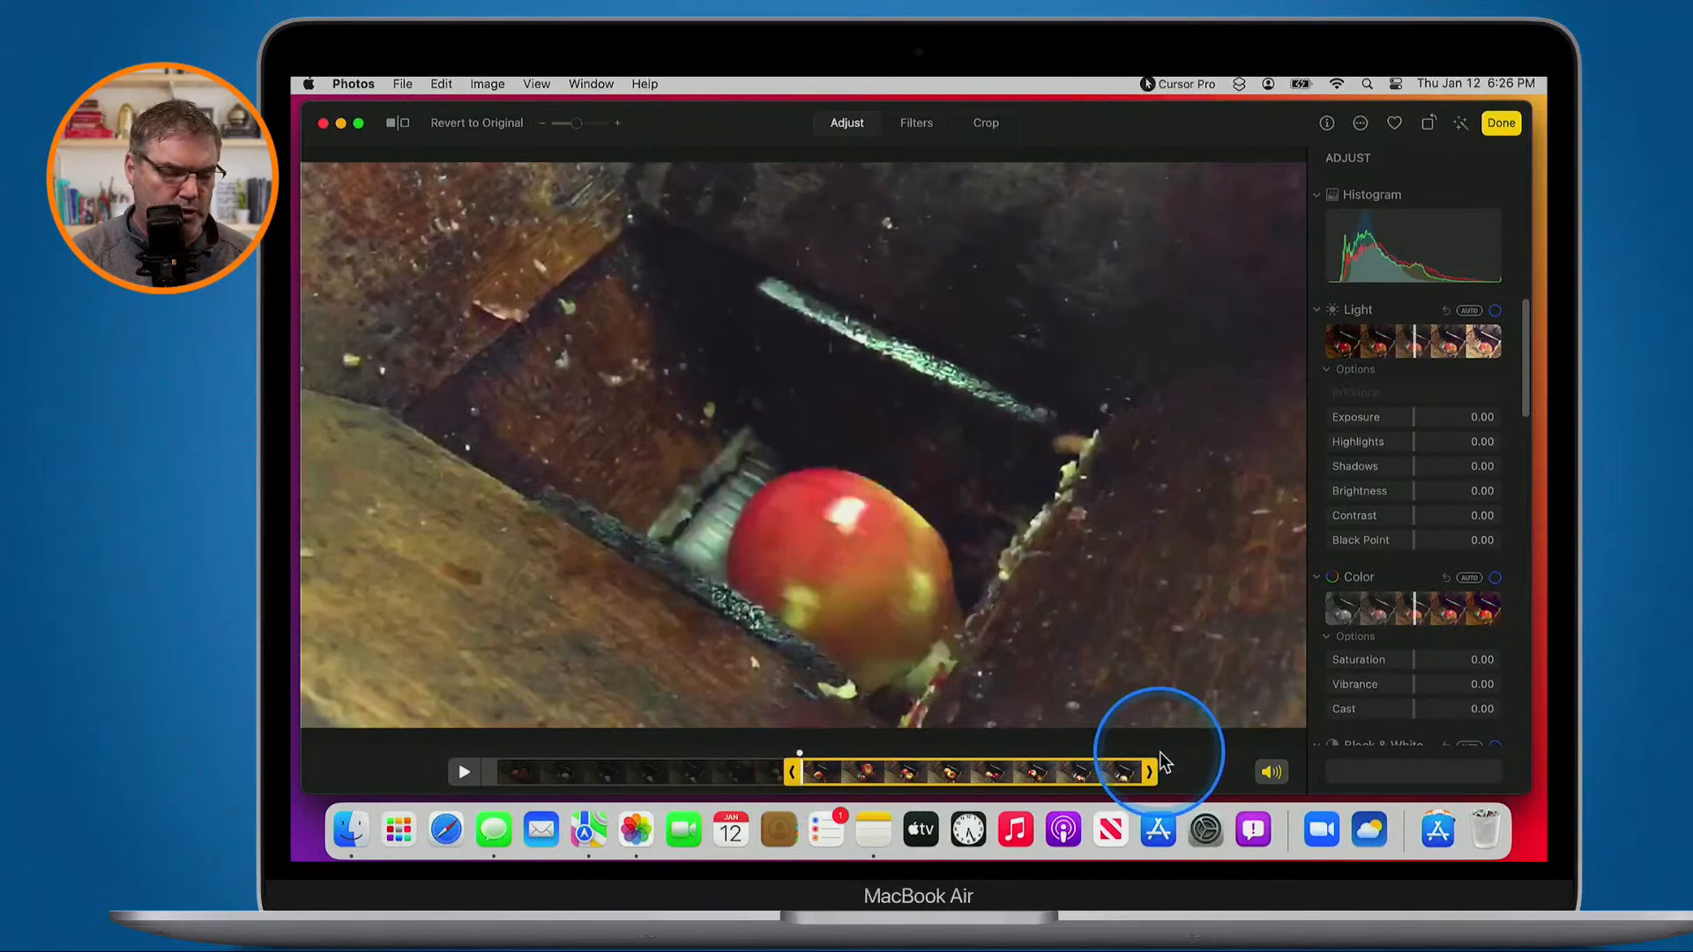
left_click_drag(1151, 774, 929, 775)
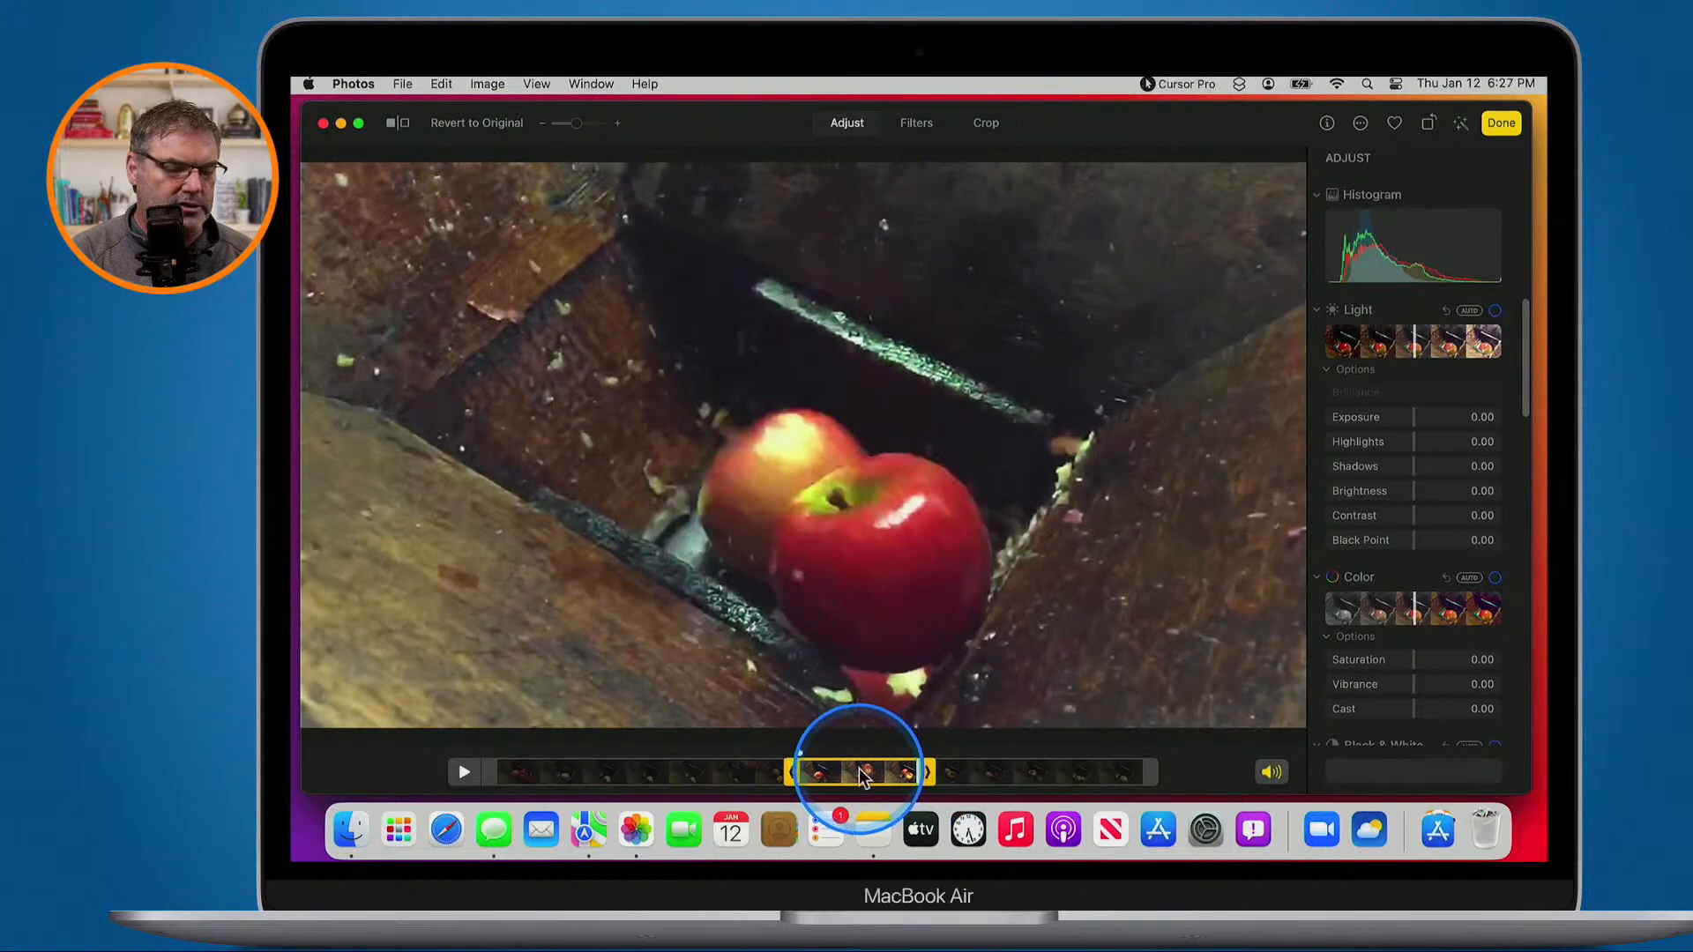
key("ctrl+alt+m")
key("ctrl+alt+m")
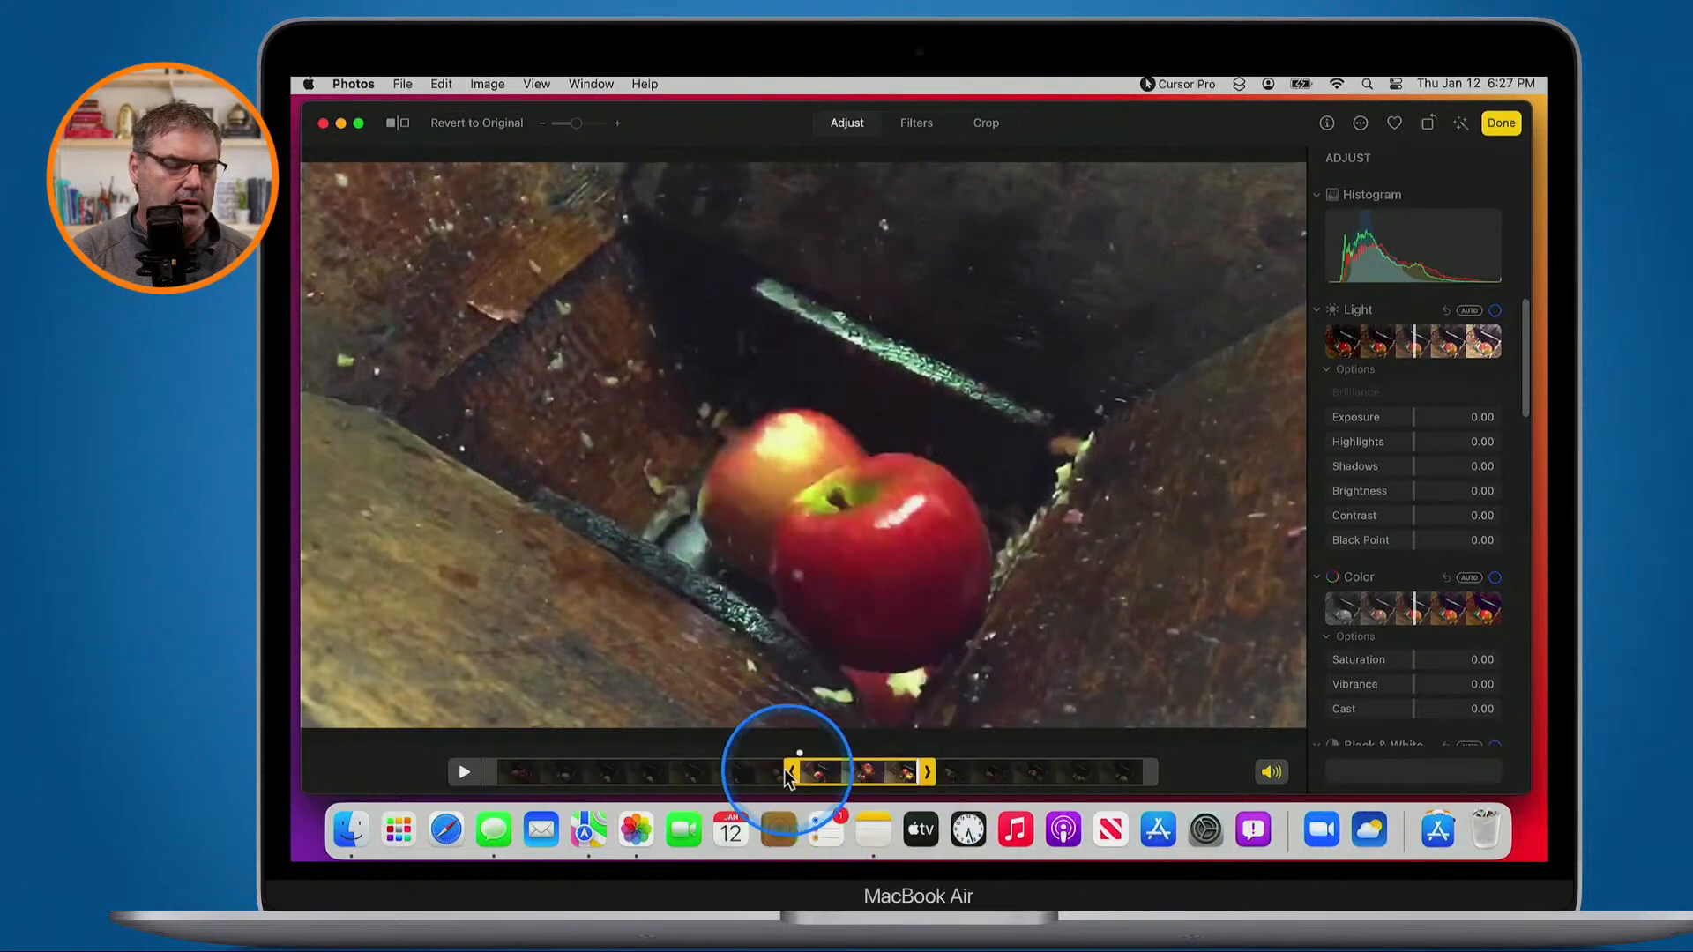
left_click(808, 772)
Examine the choices for saving the trimmed apple video, including saving as a new clip, and cancel the save
key("Return")
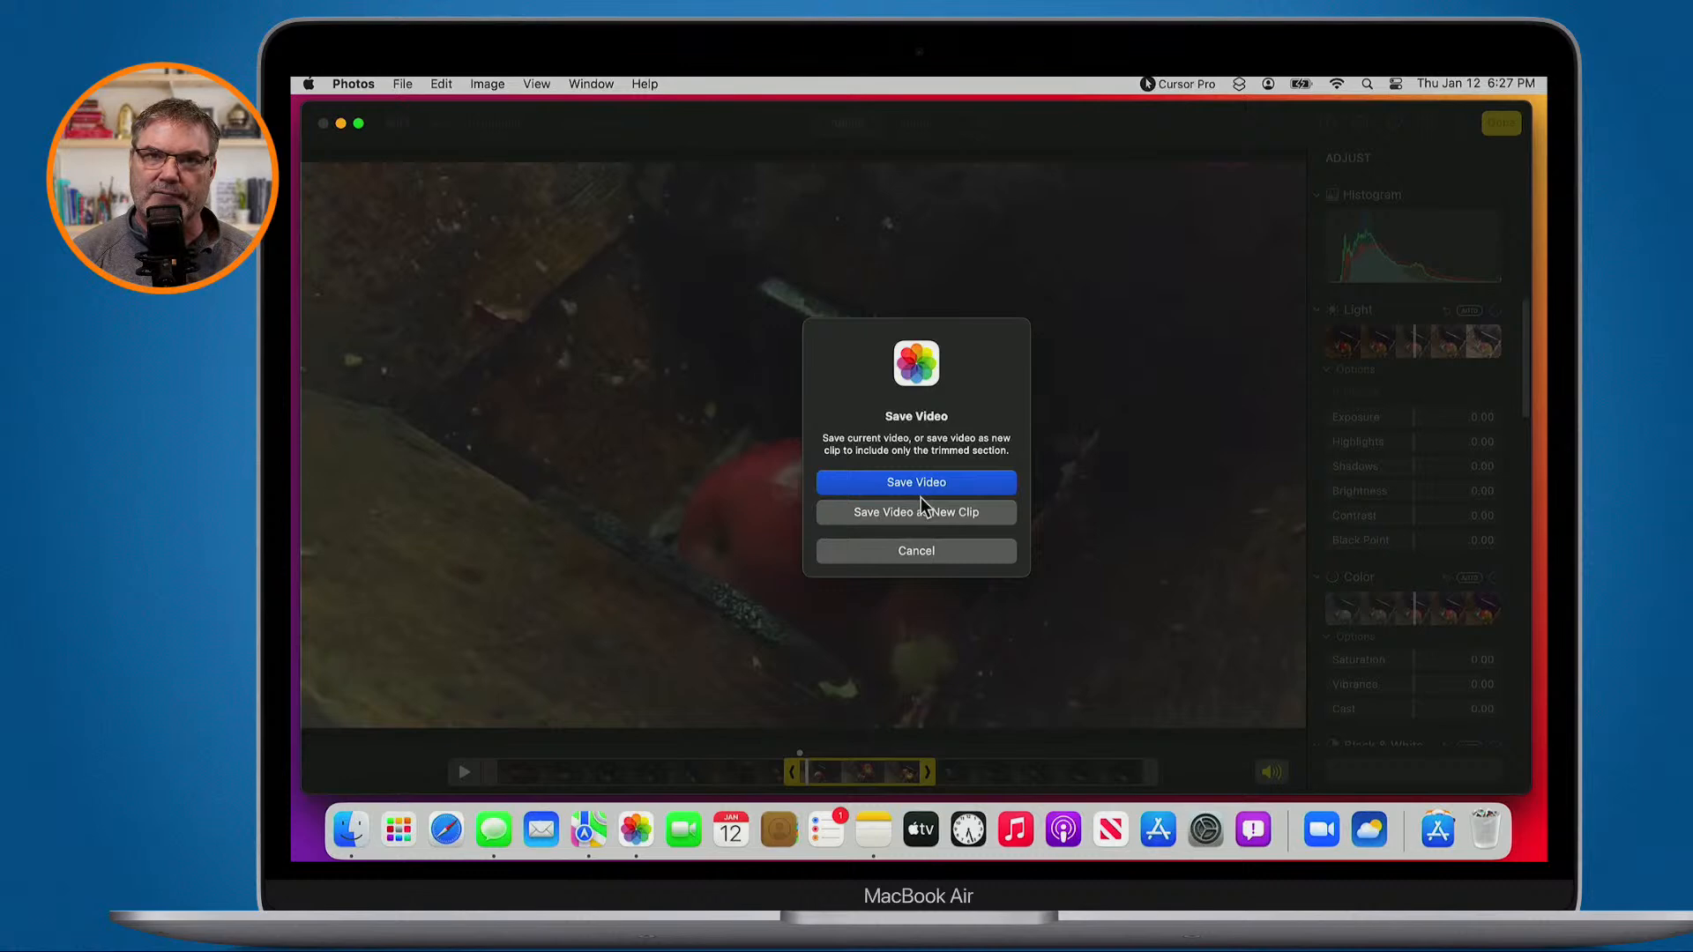
key("ctrl")
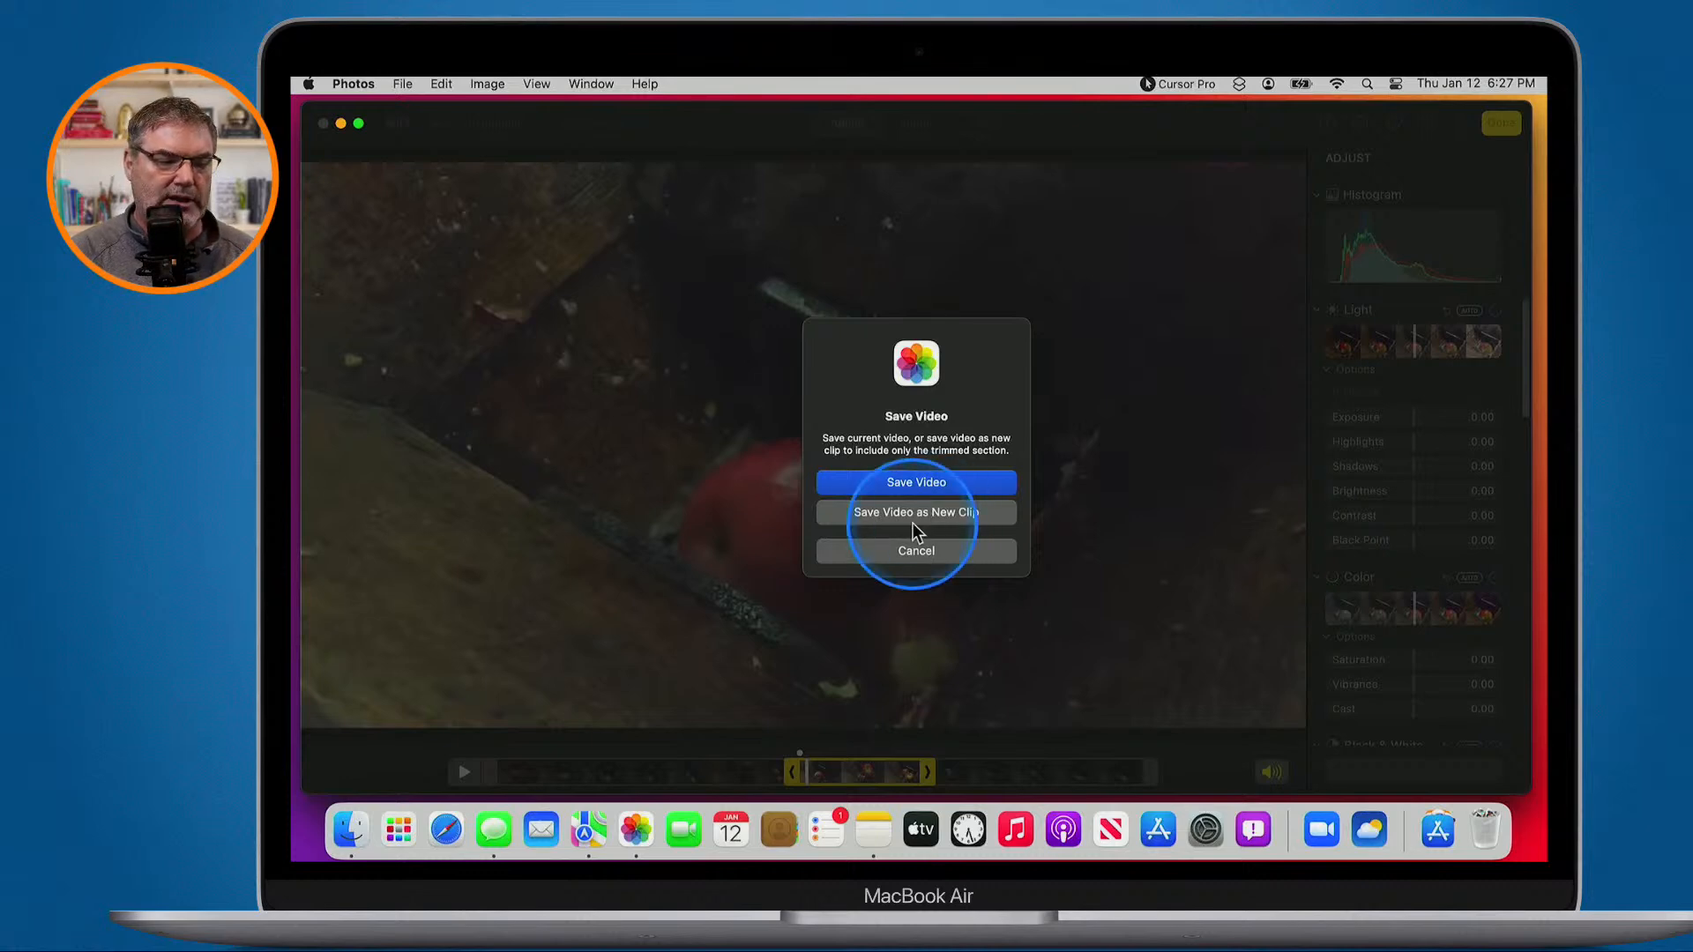
key("ctrl")
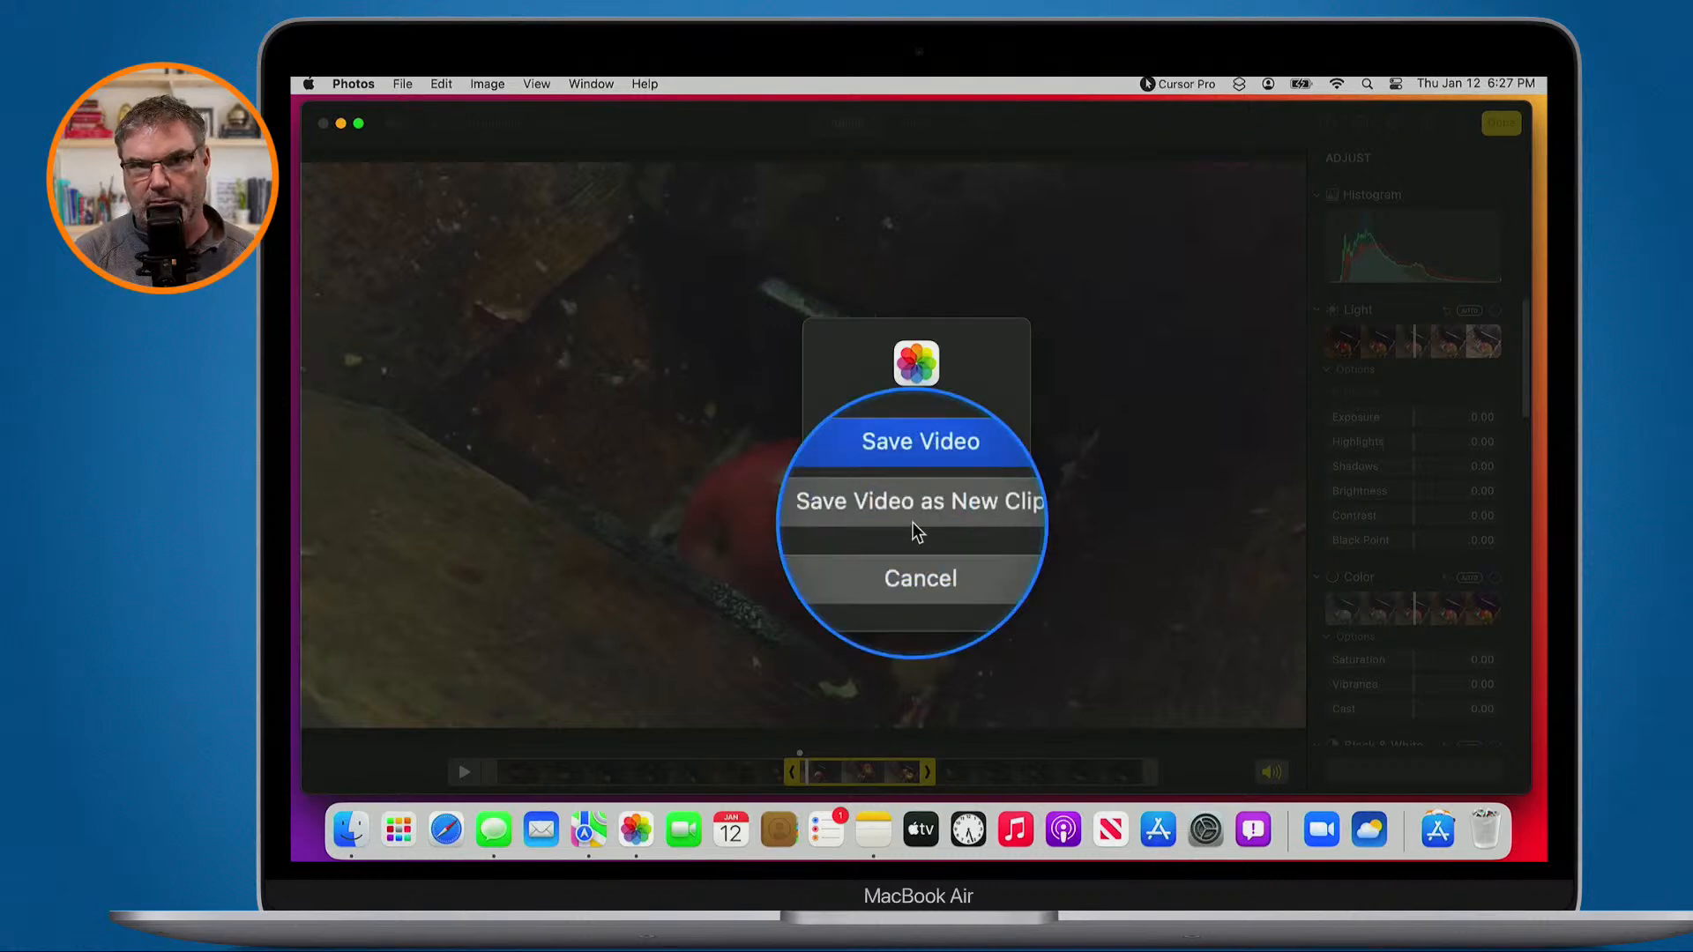
key("ctrl")
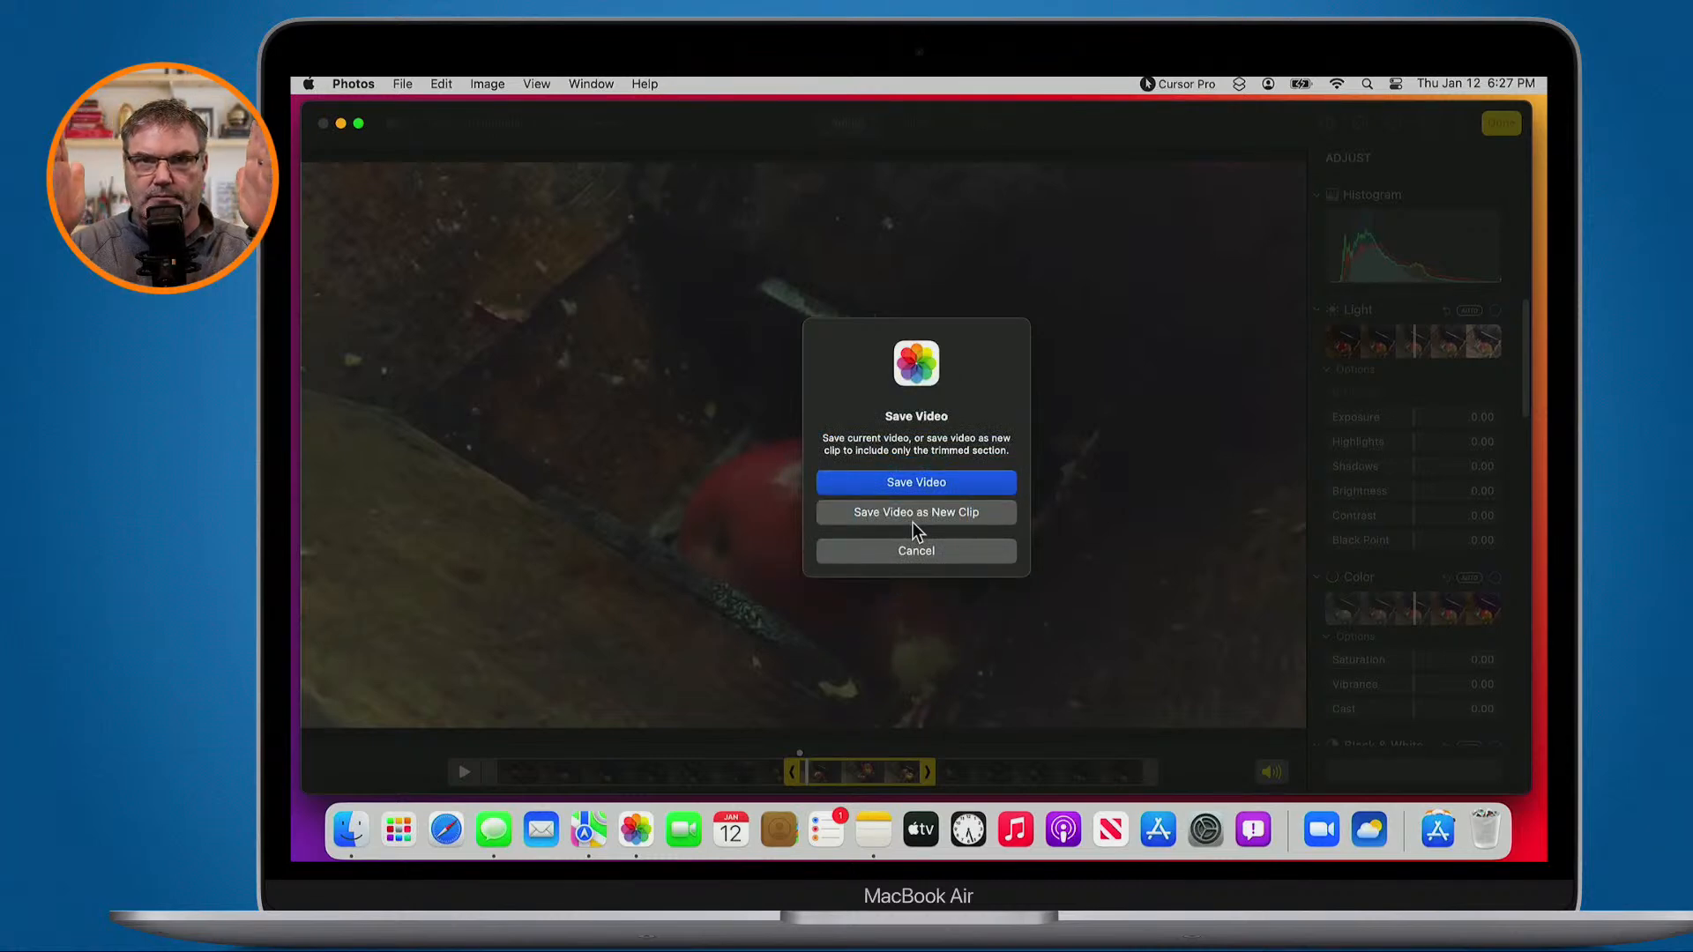
left_click(906, 551)
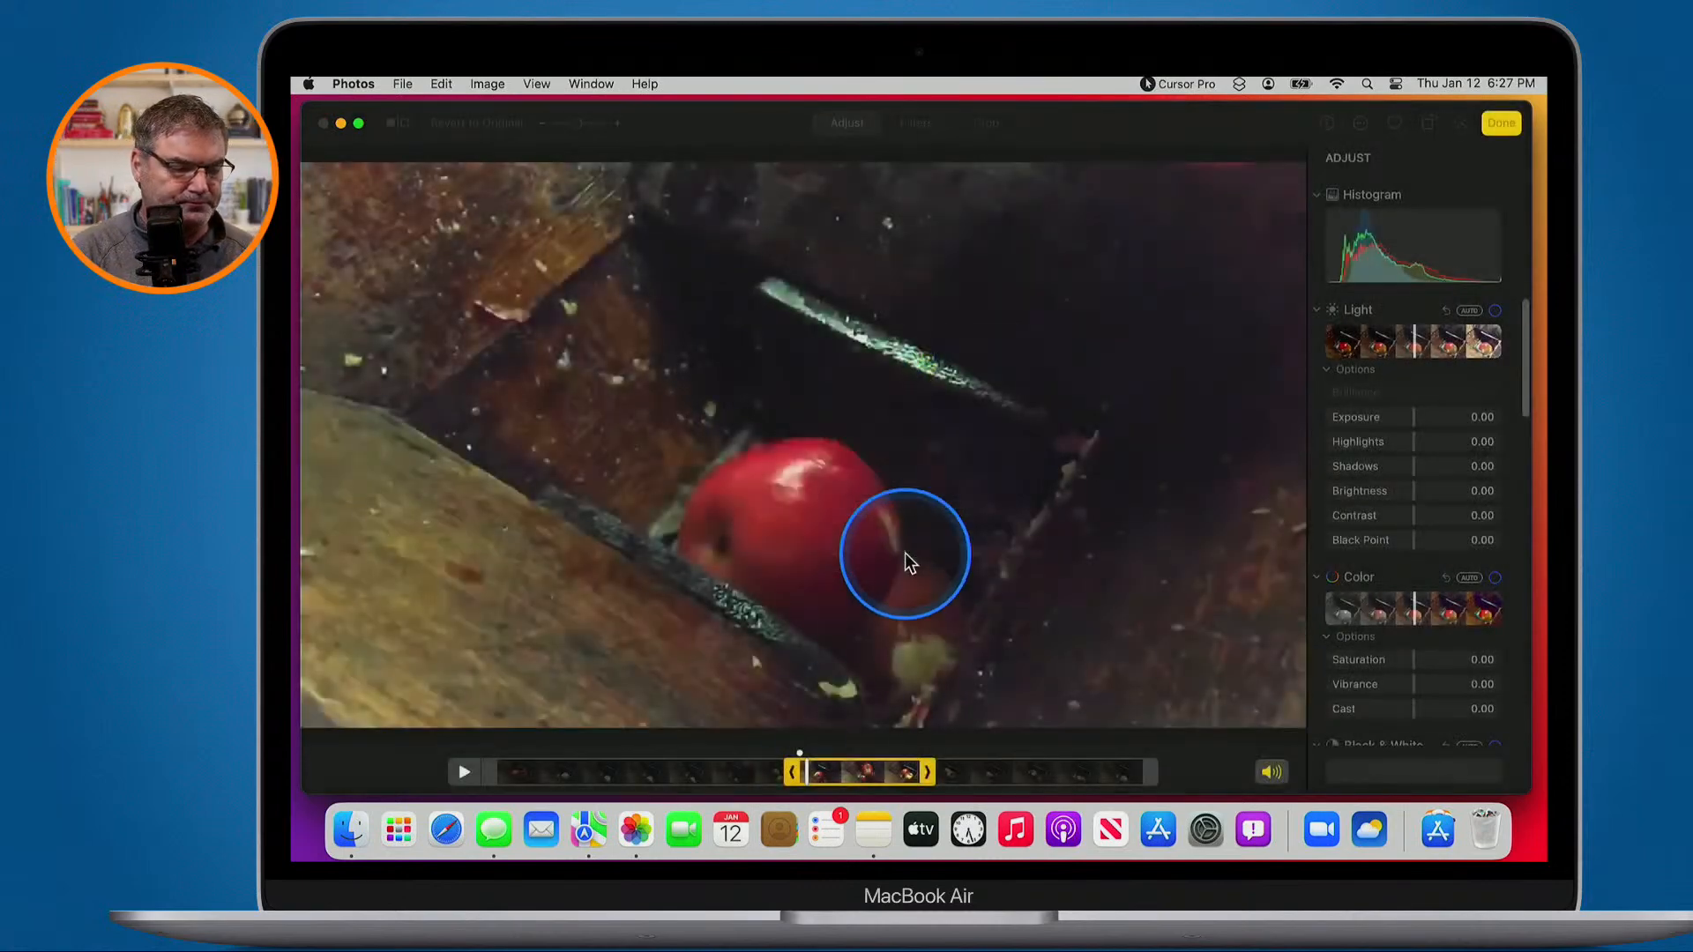
Extend both trim ends back to the apple video's full length and finish editing
left_click_drag(791, 781, 414, 781)
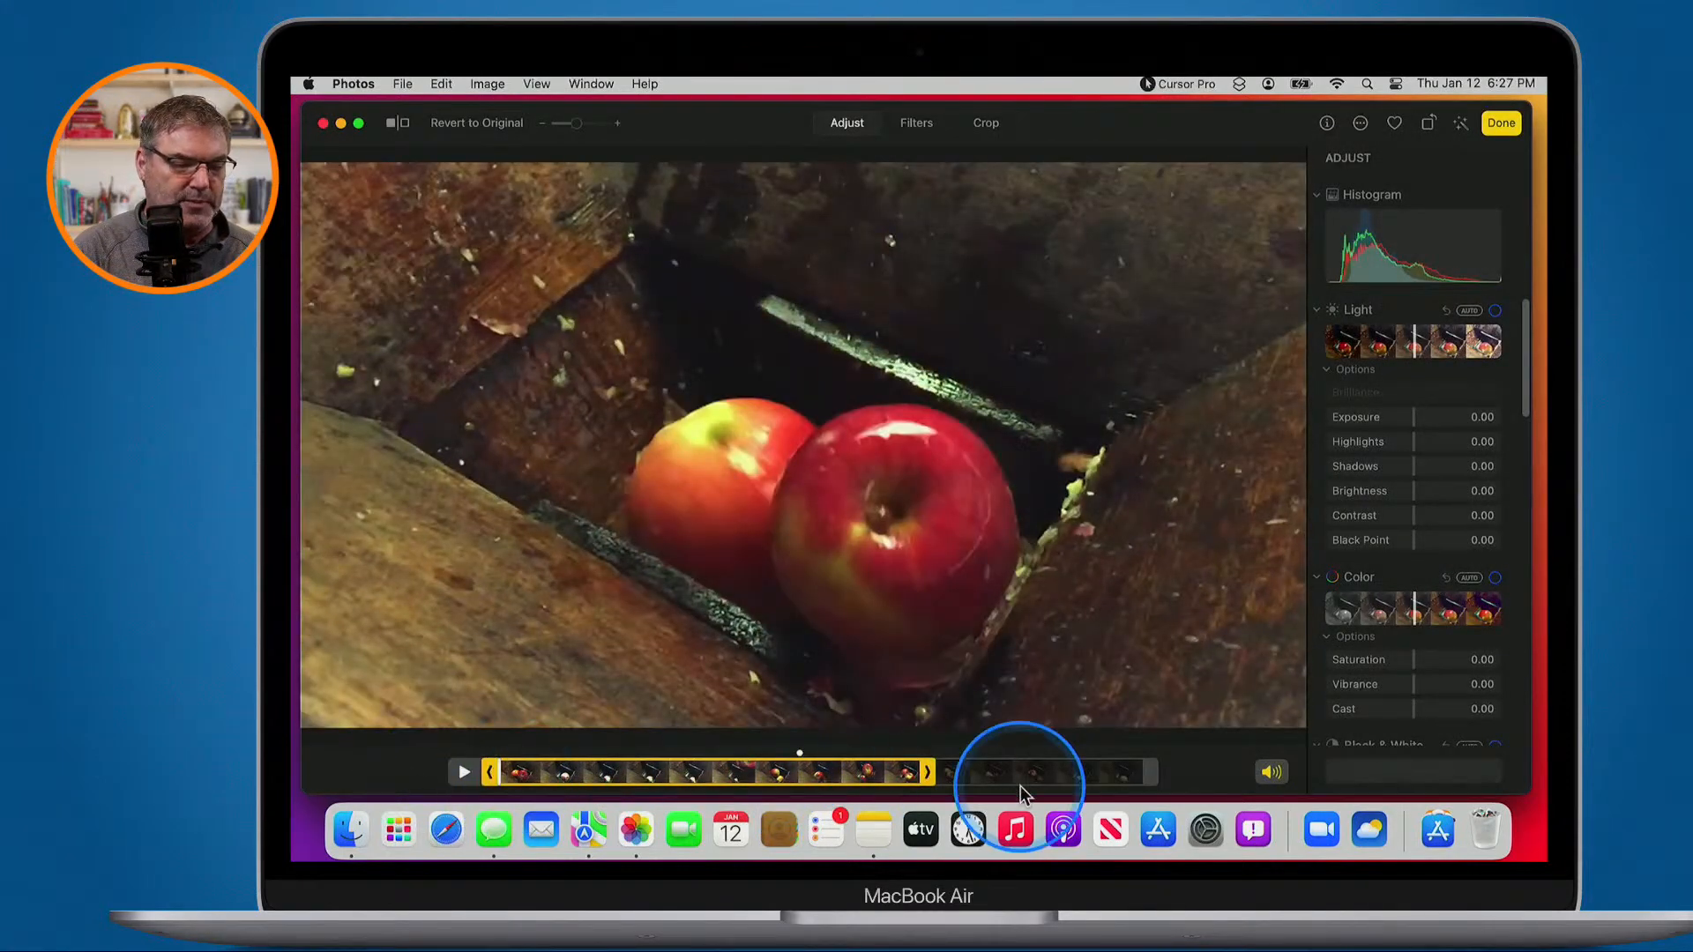
left_click_drag(928, 773, 1199, 783)
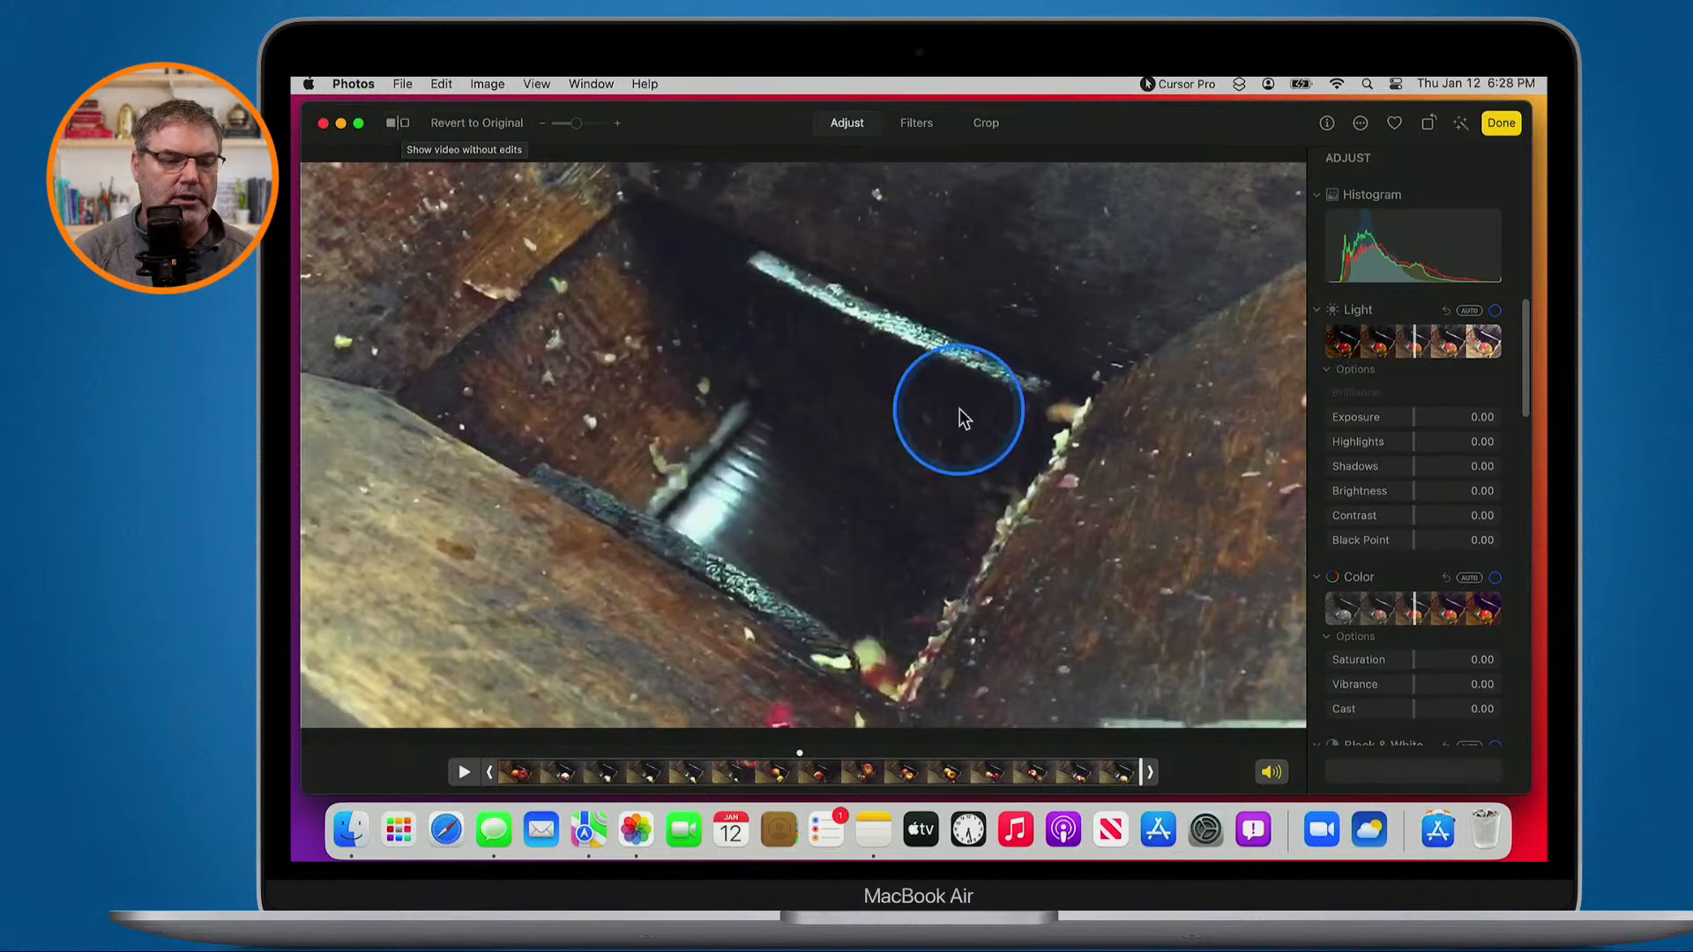
left_click(1499, 123)
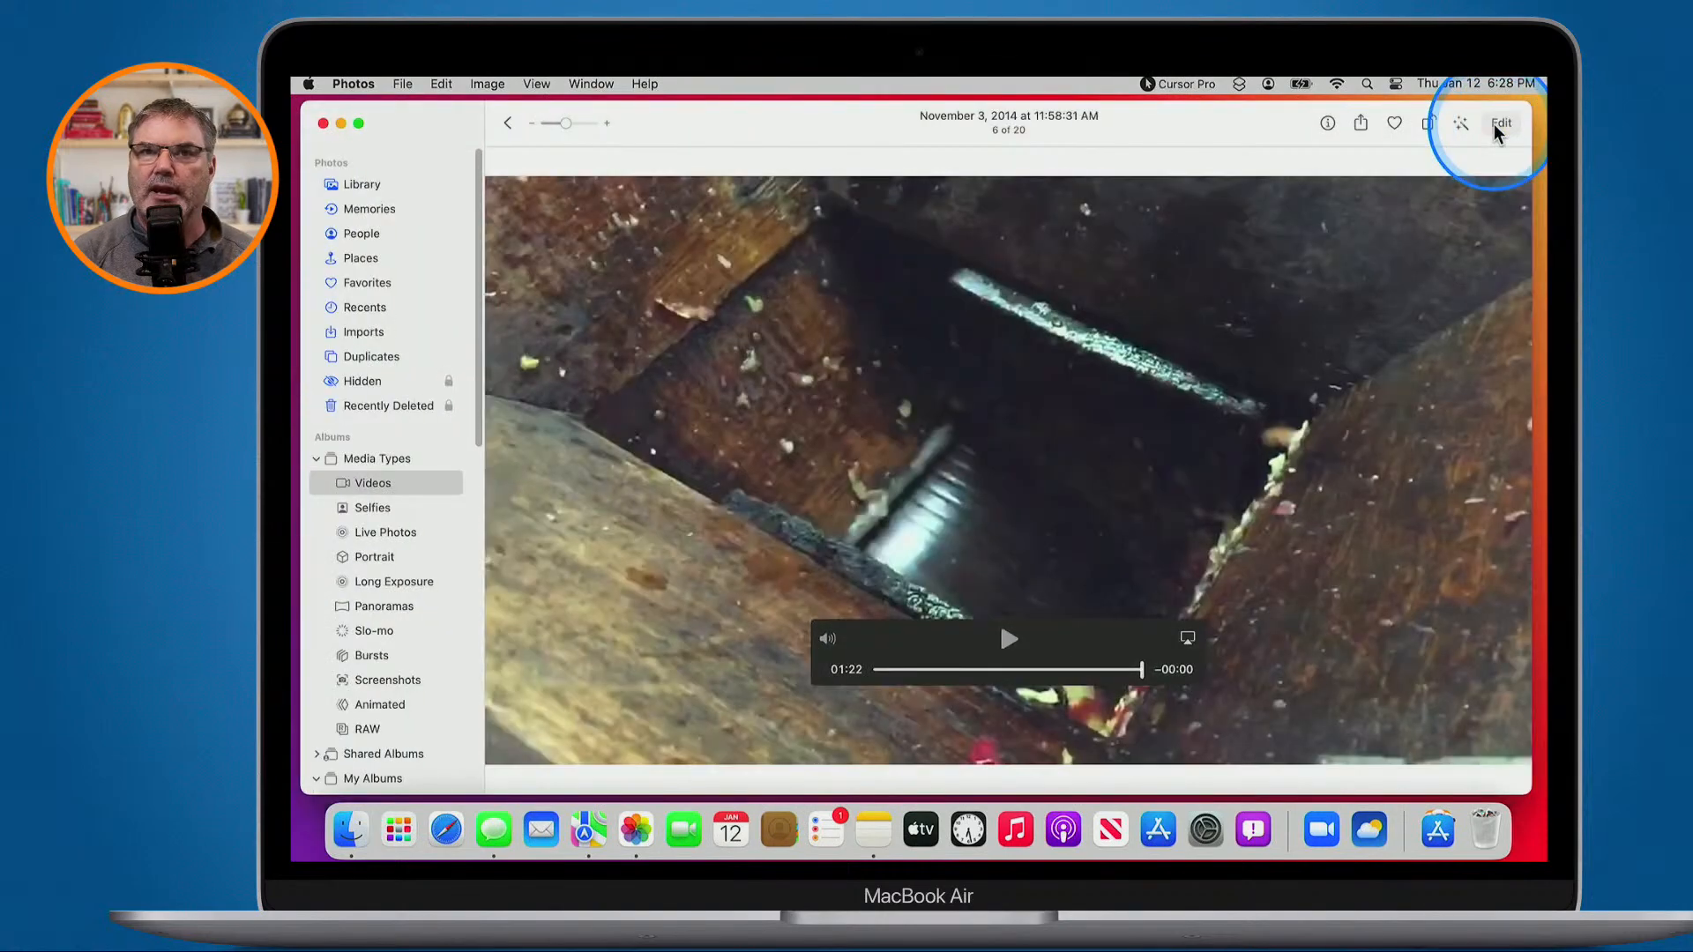
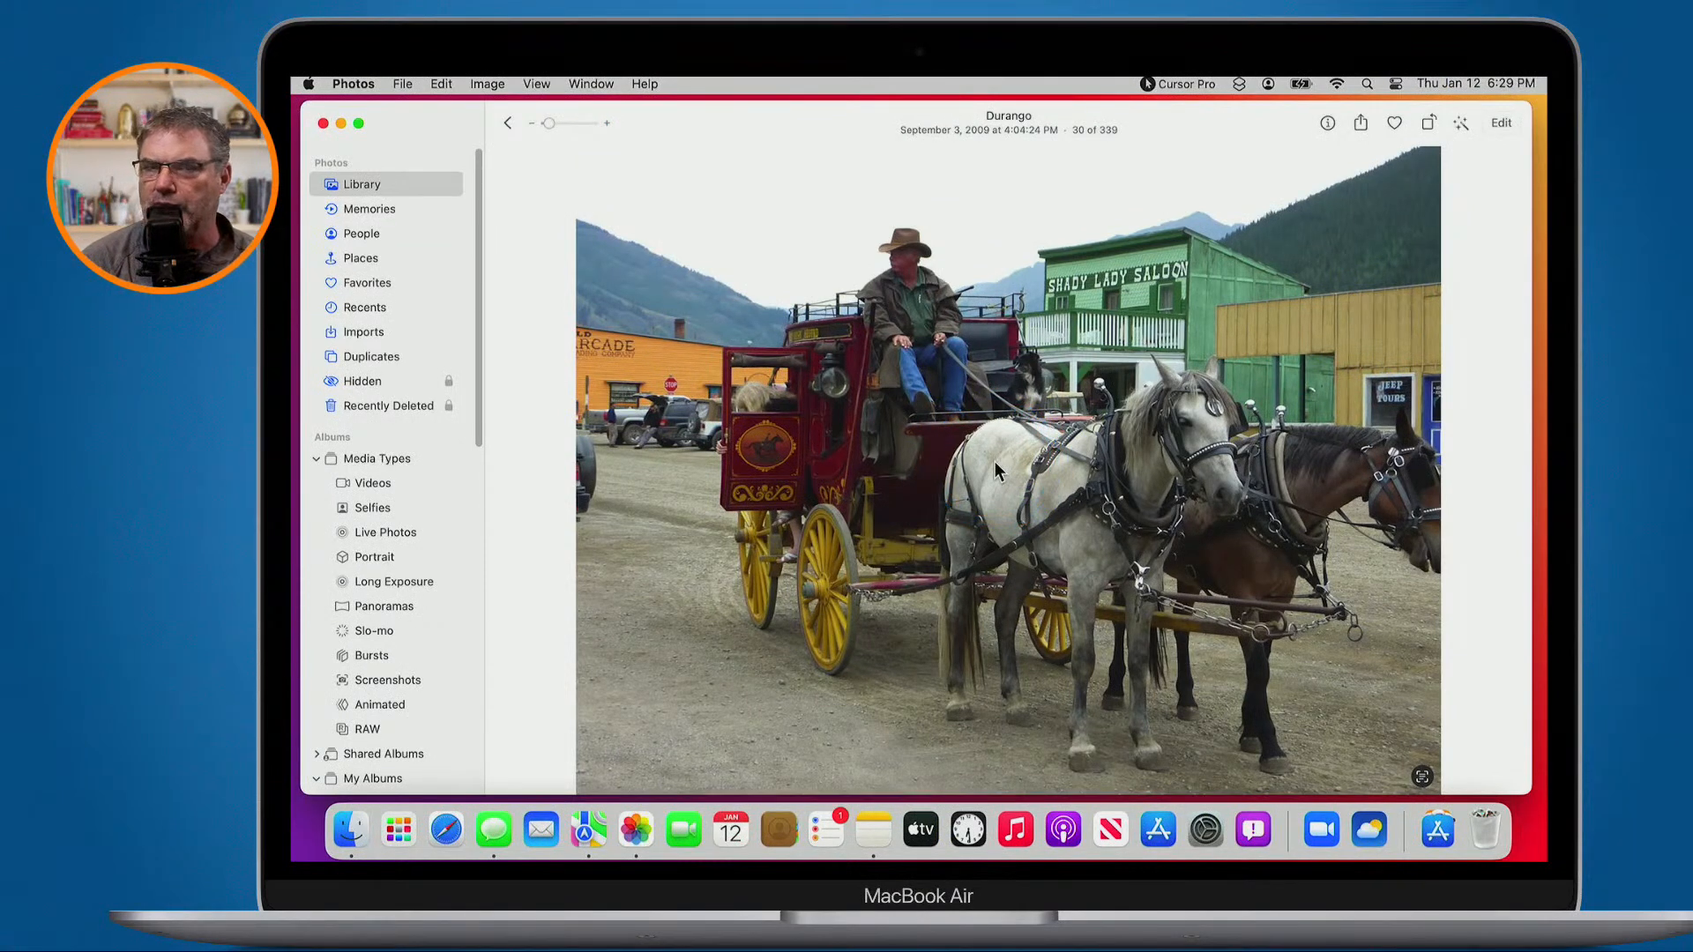
Return to the library grid and duplicate the Durango stagecoach photo
left_click(510, 125)
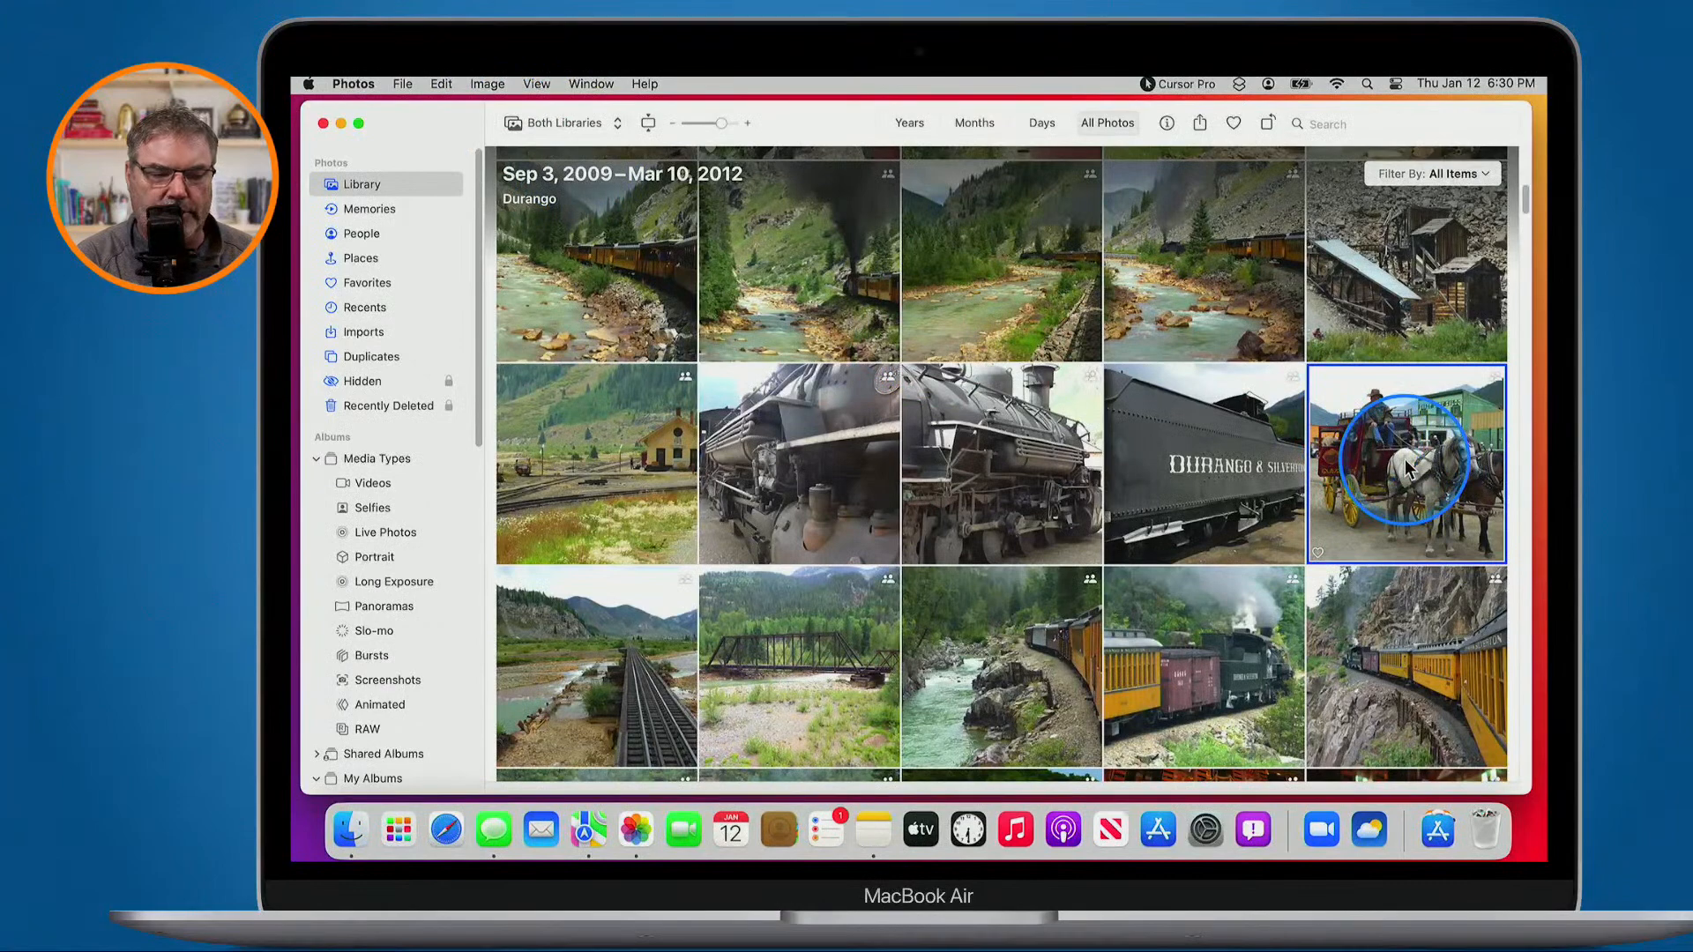
right_click(1408, 468)
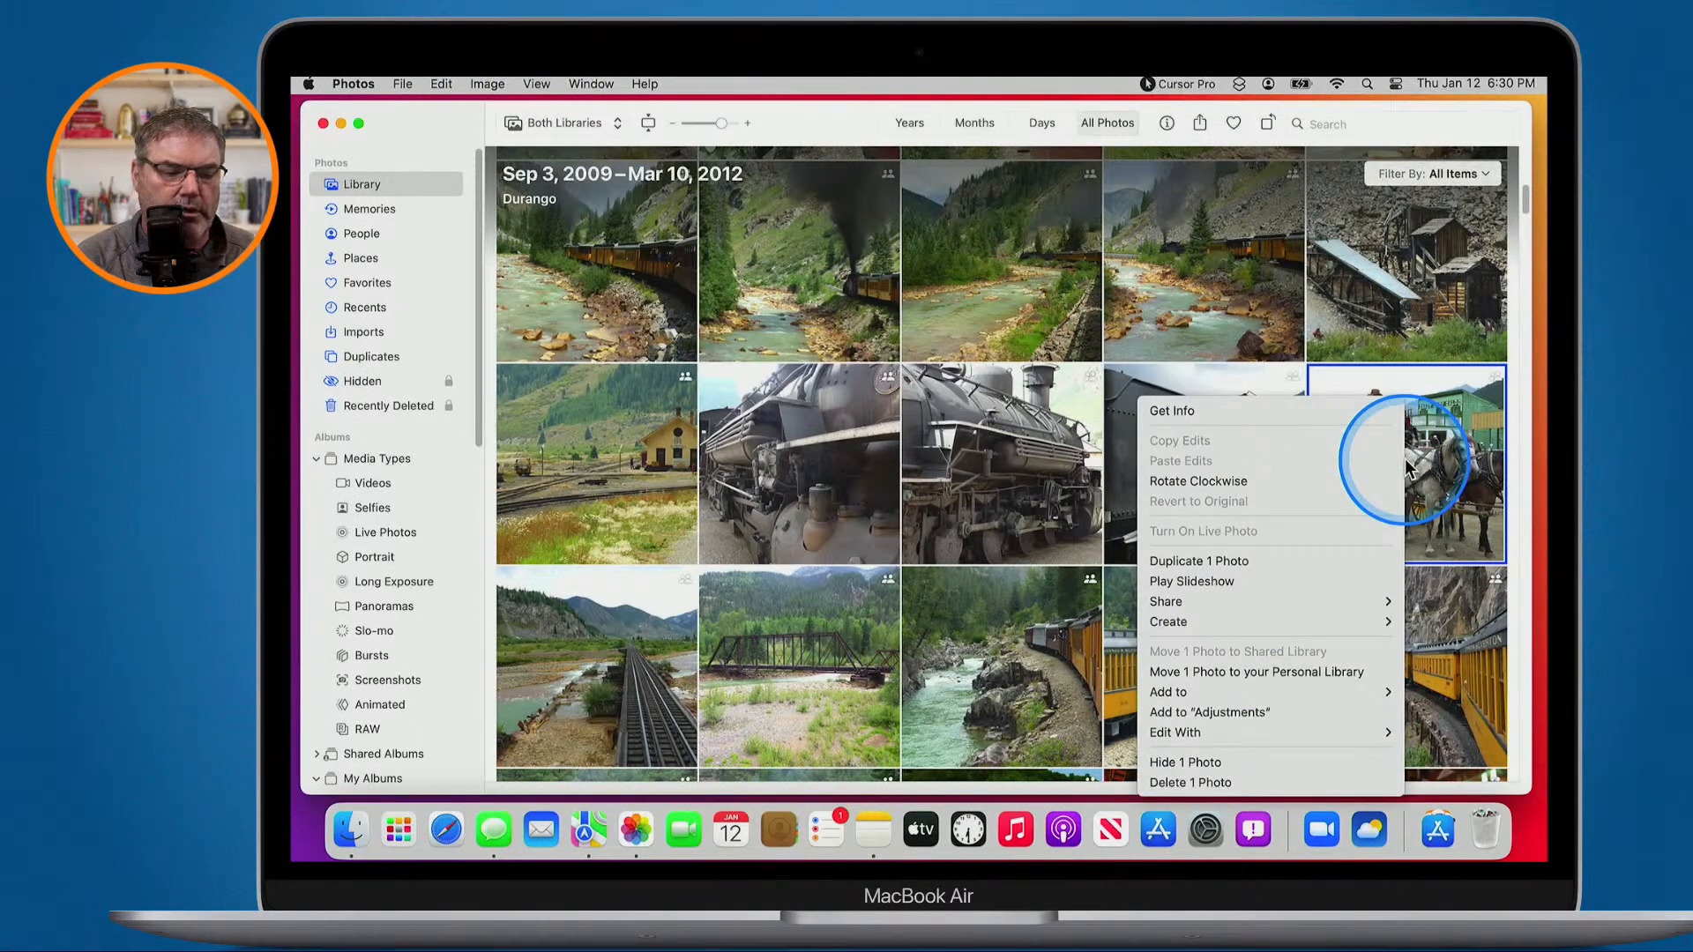
left_click(1215, 559)
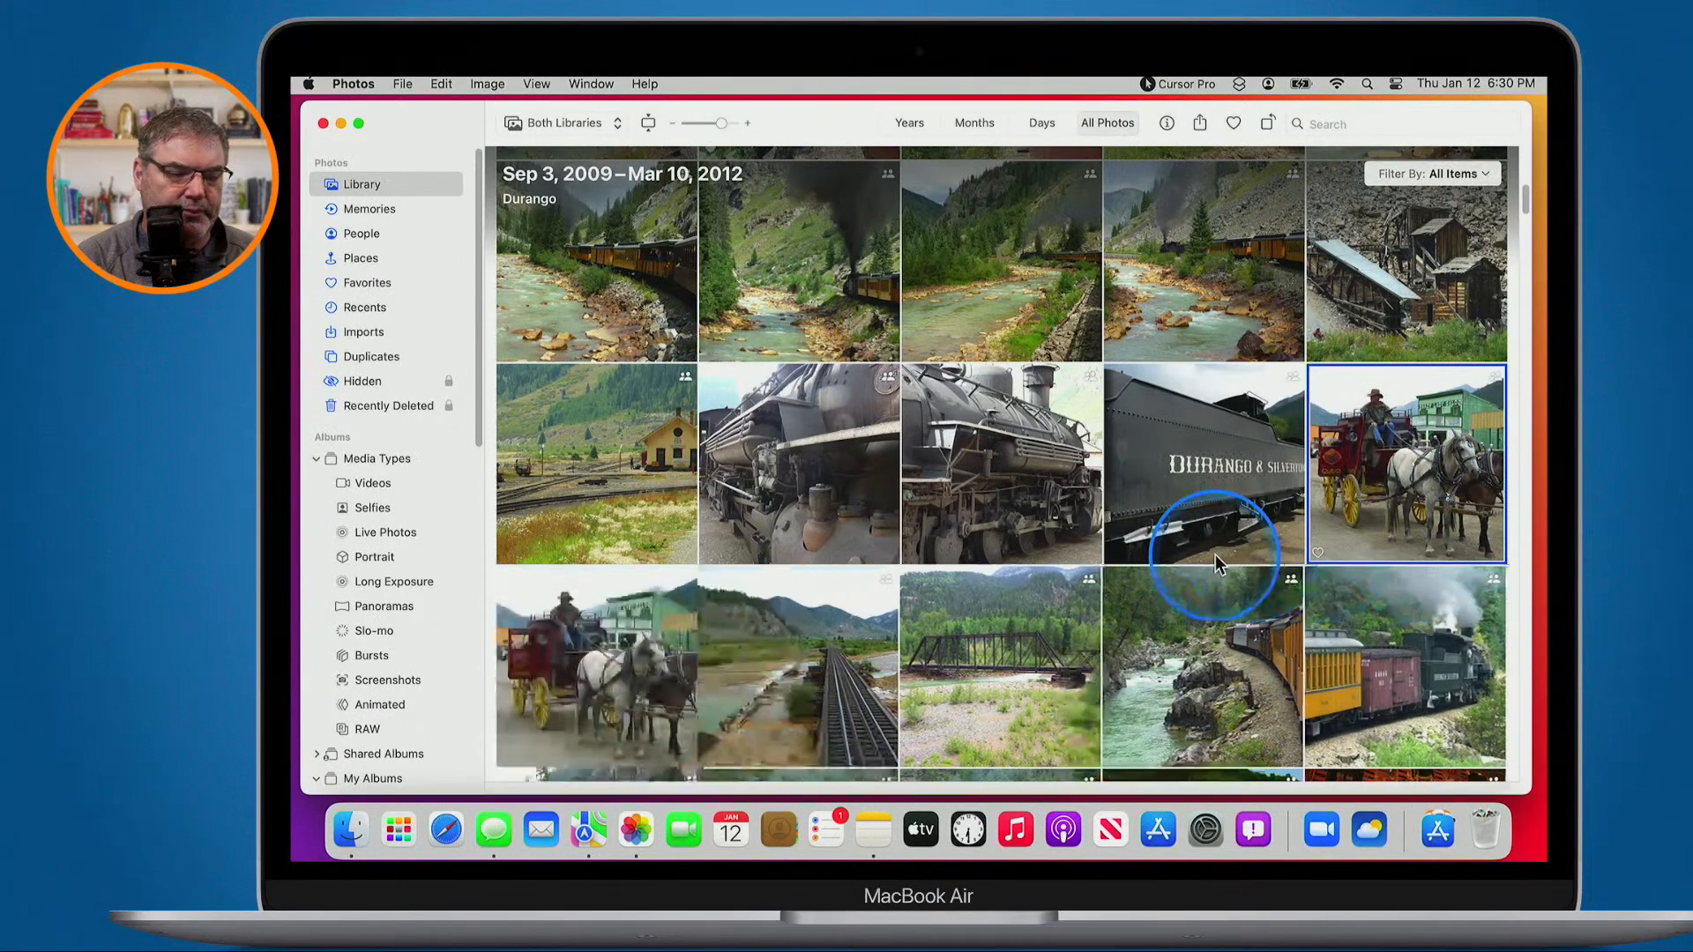
Open the first copy of the stagecoach photo for editing and apply the Noir filter at 100
double_click(1389, 472)
left_click(1495, 124)
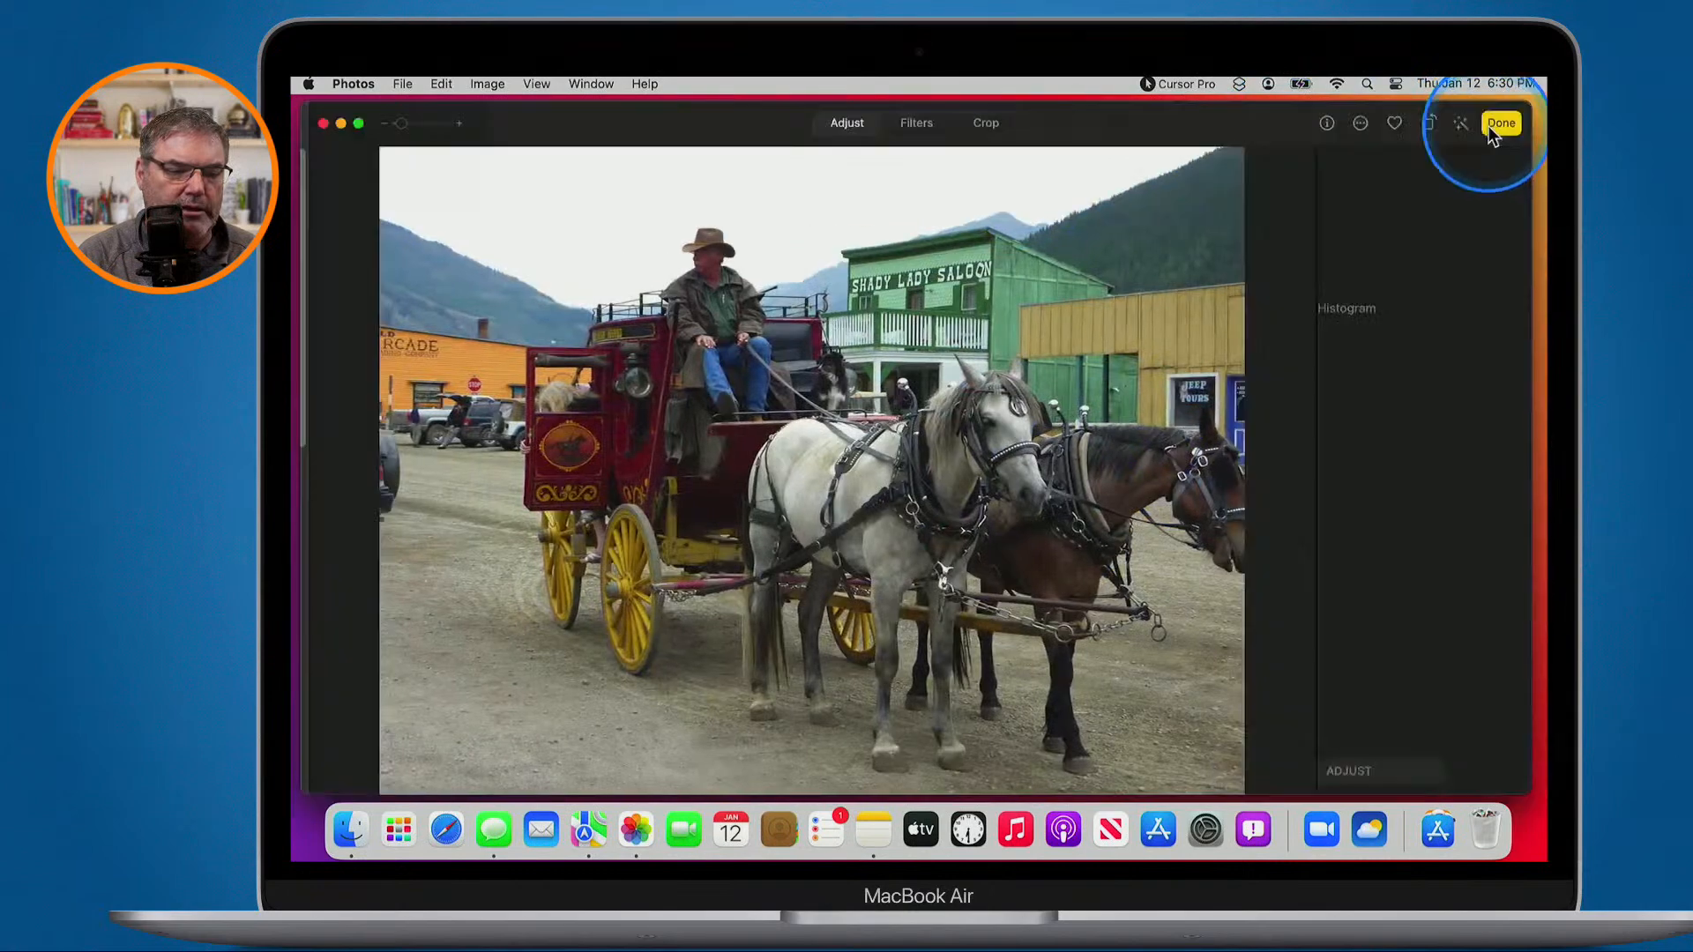
left_click(916, 123)
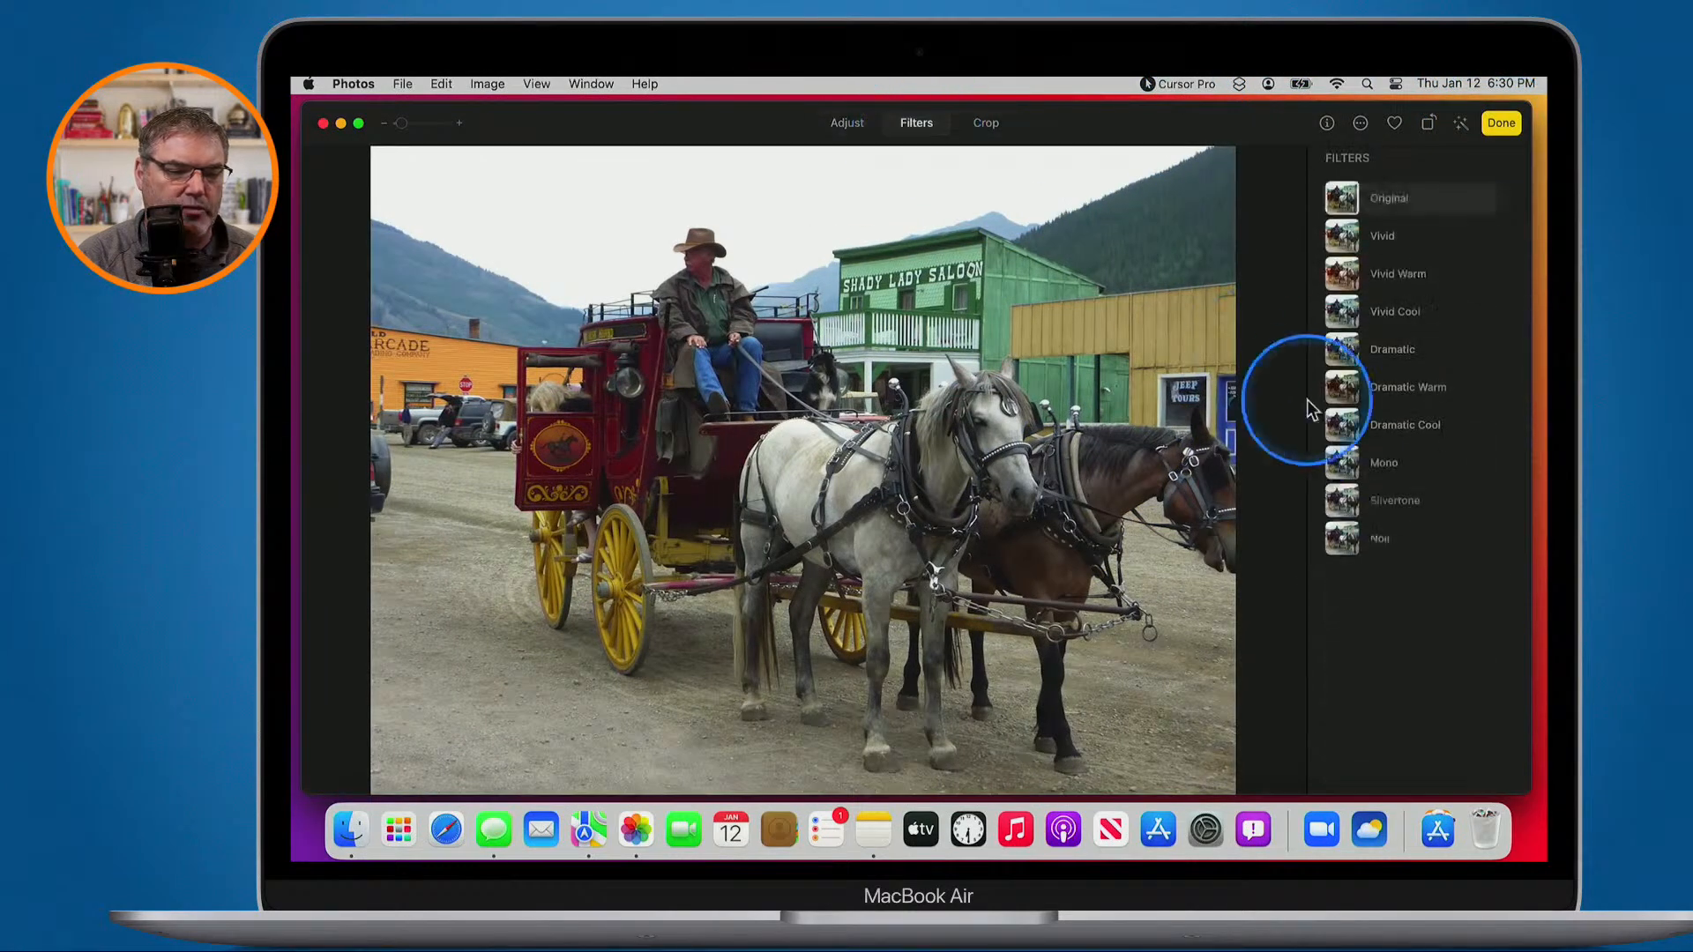
left_click(1343, 540)
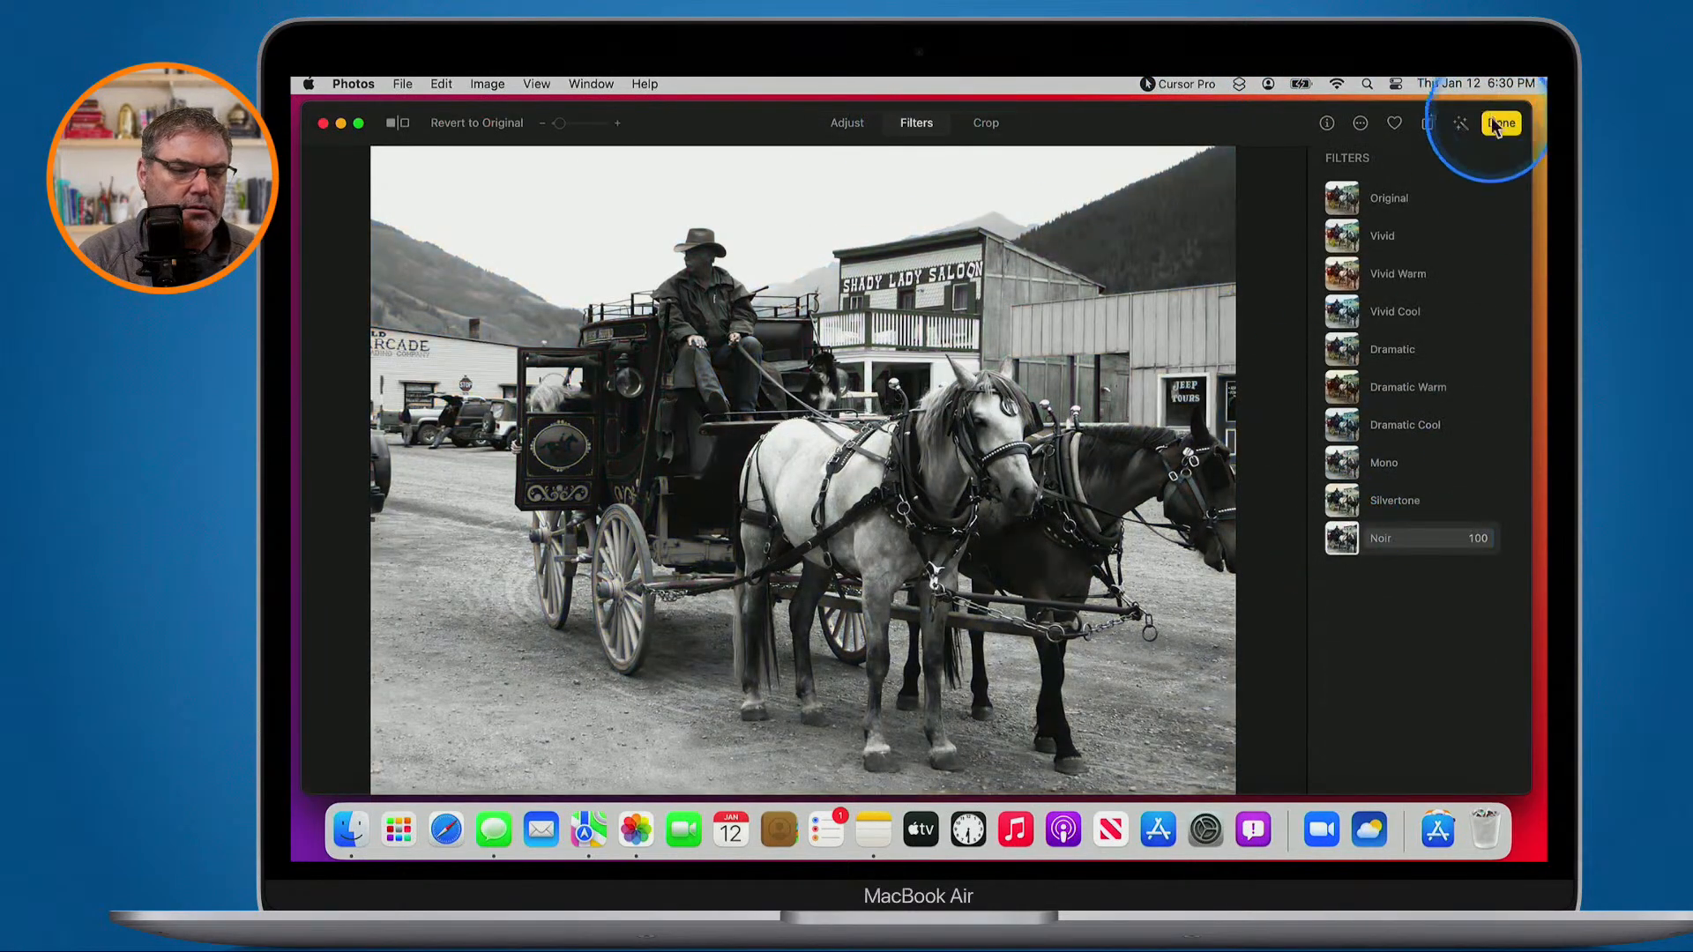
Add an automatic vignette to the stagecoach photo and save the edits
left_click(849, 125)
scroll(1358, 486, "down", 10)
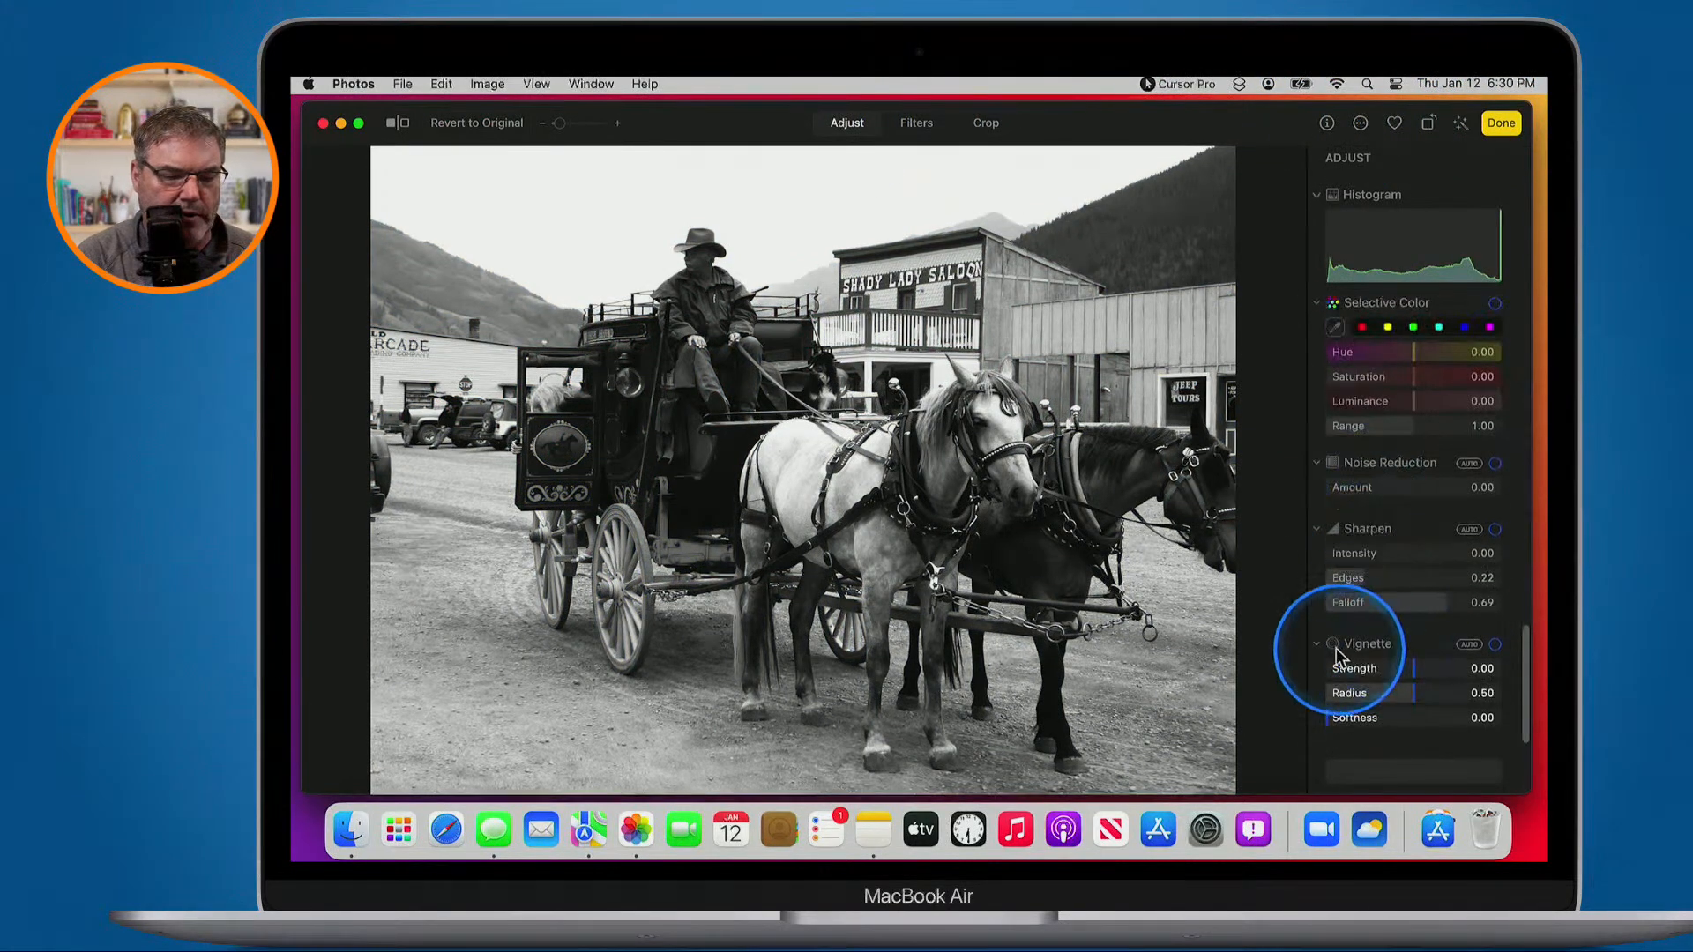
left_click(1469, 645)
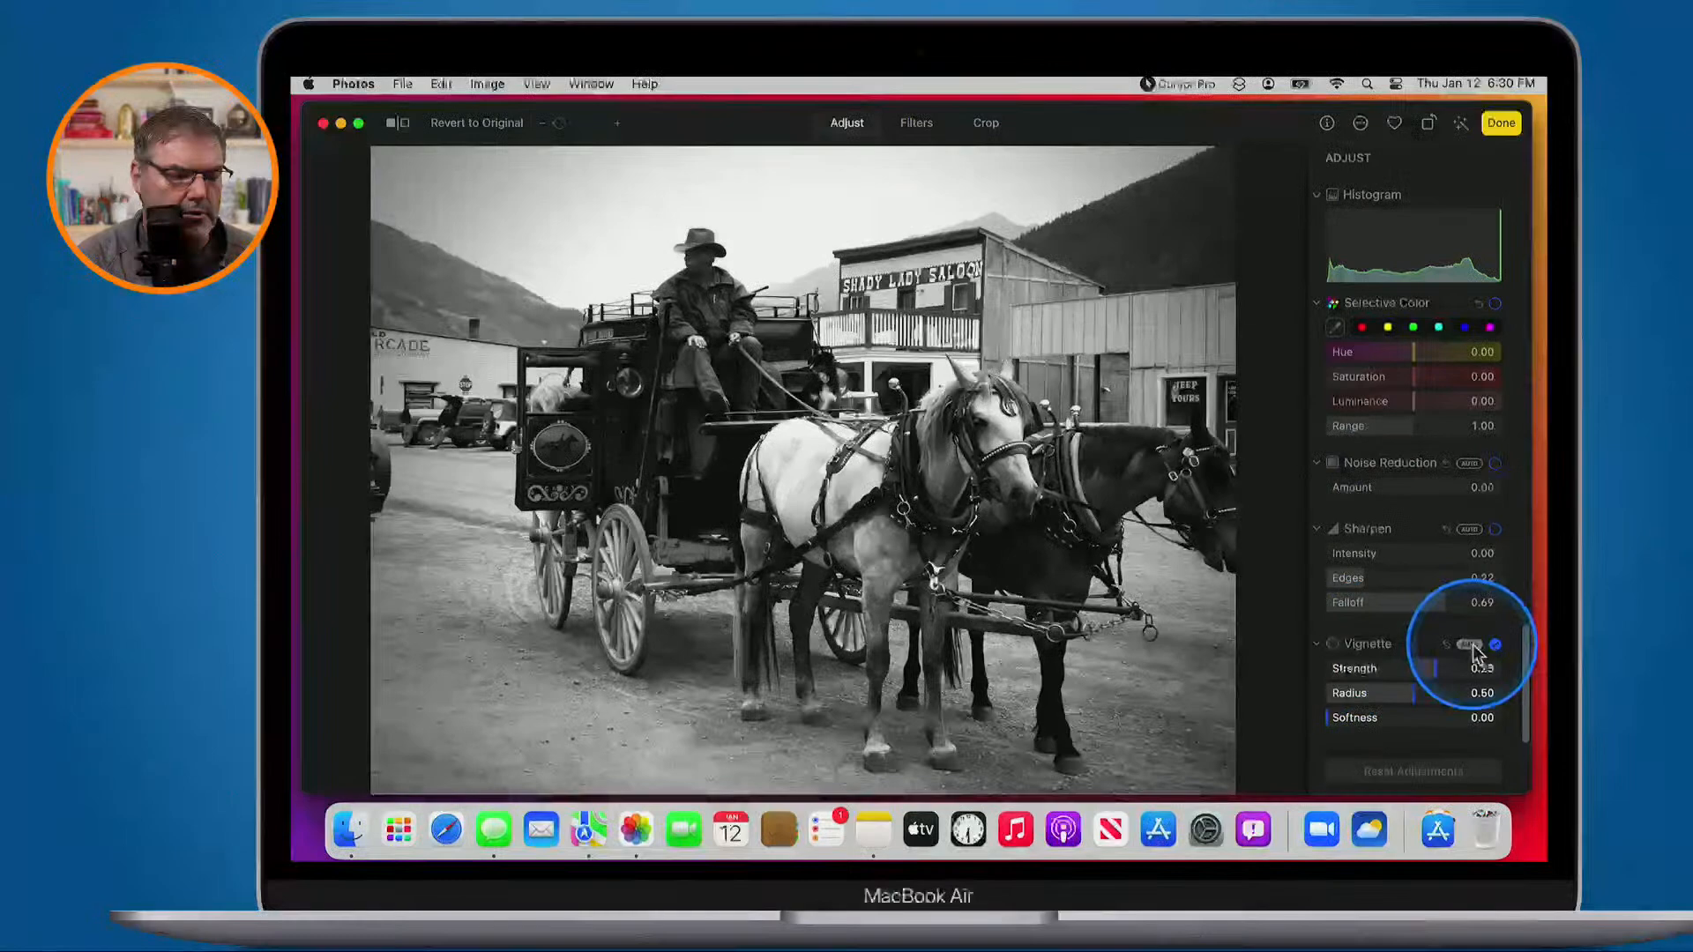
left_click(1494, 129)
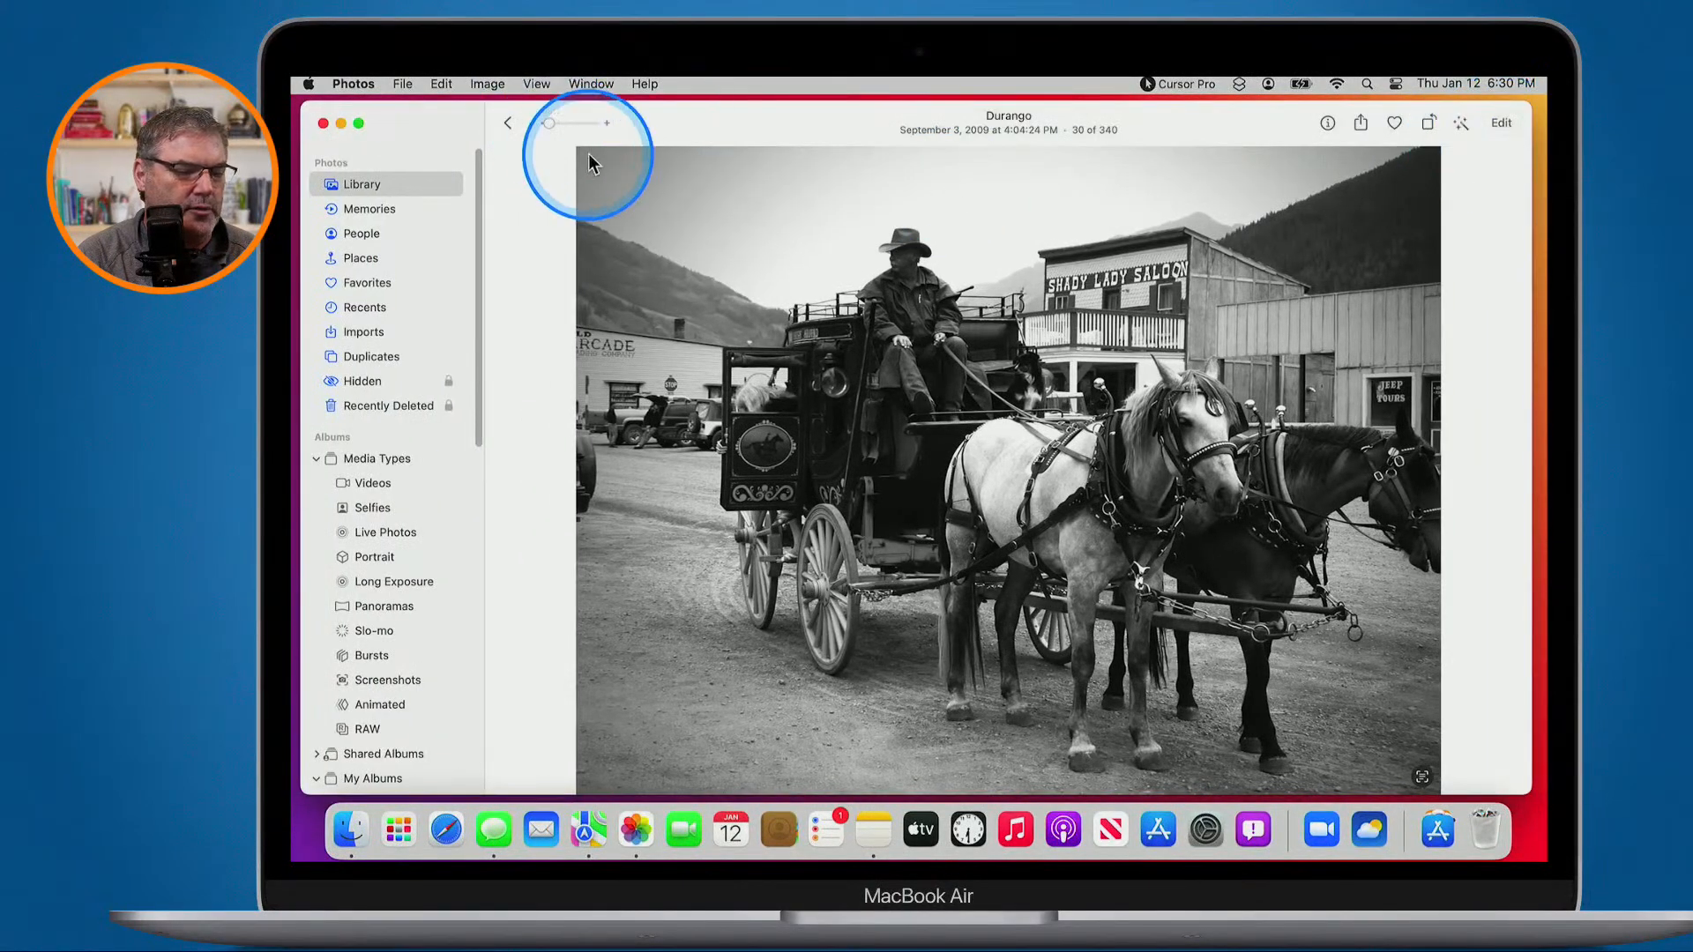
Compare the black-and-white stagecoach photo with its color duplicate, both full size and in the library grid
key("Right")
key("Left")
key("Right")
key("Left")
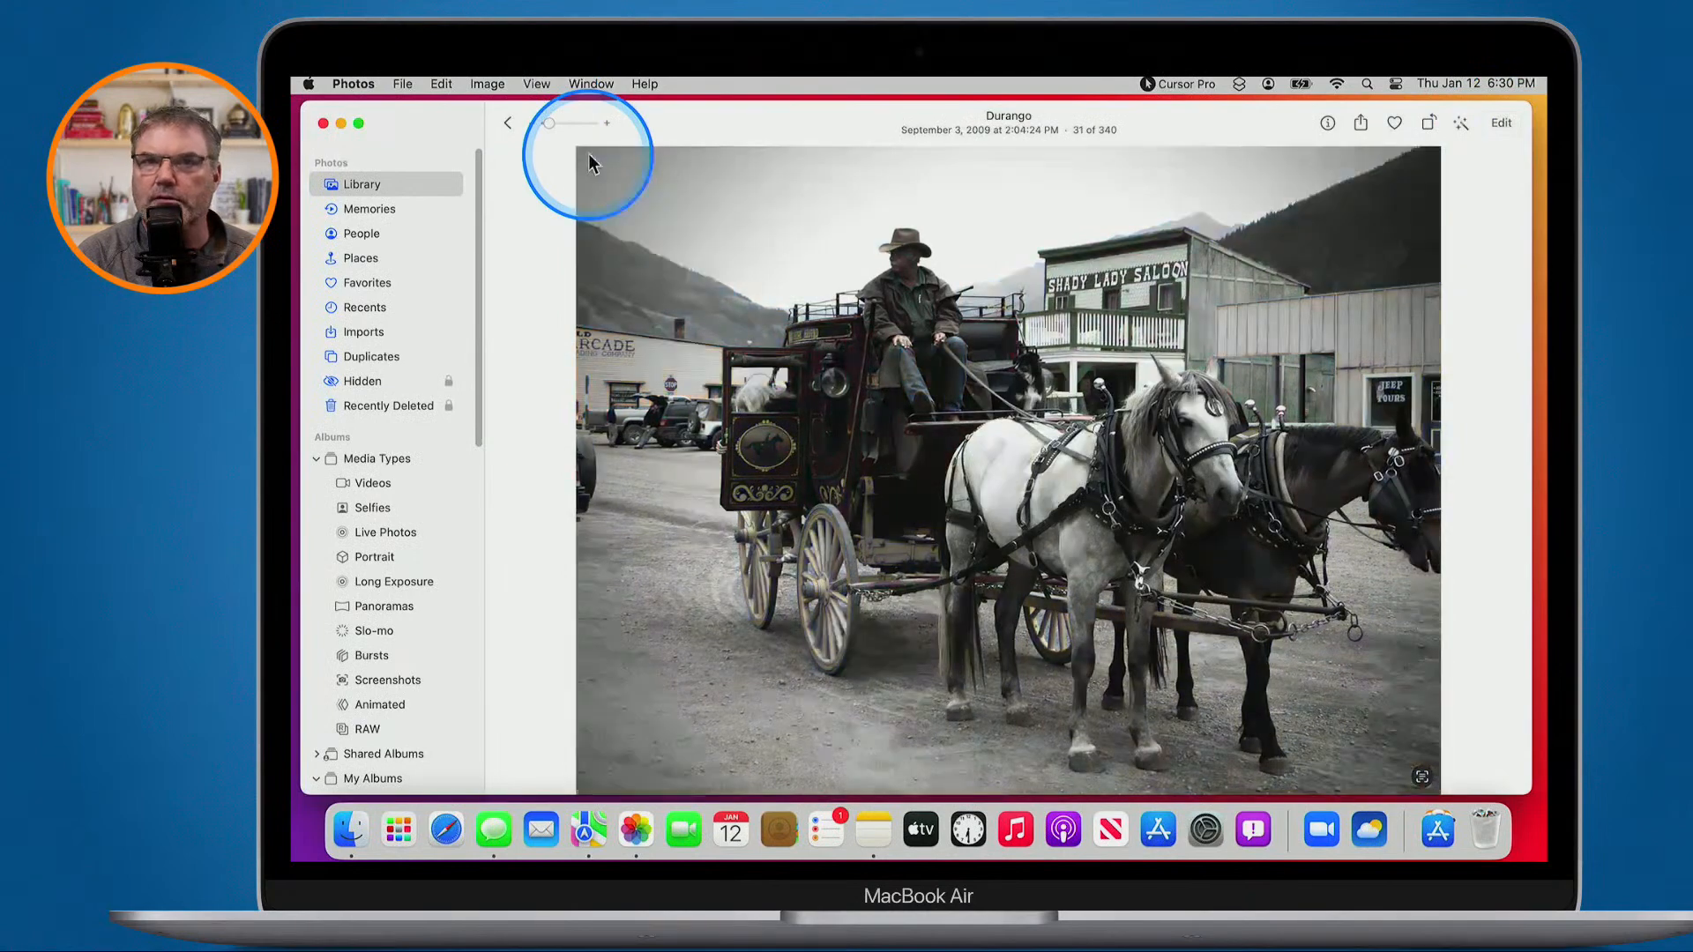
left_click(507, 124)
left_click(1382, 470)
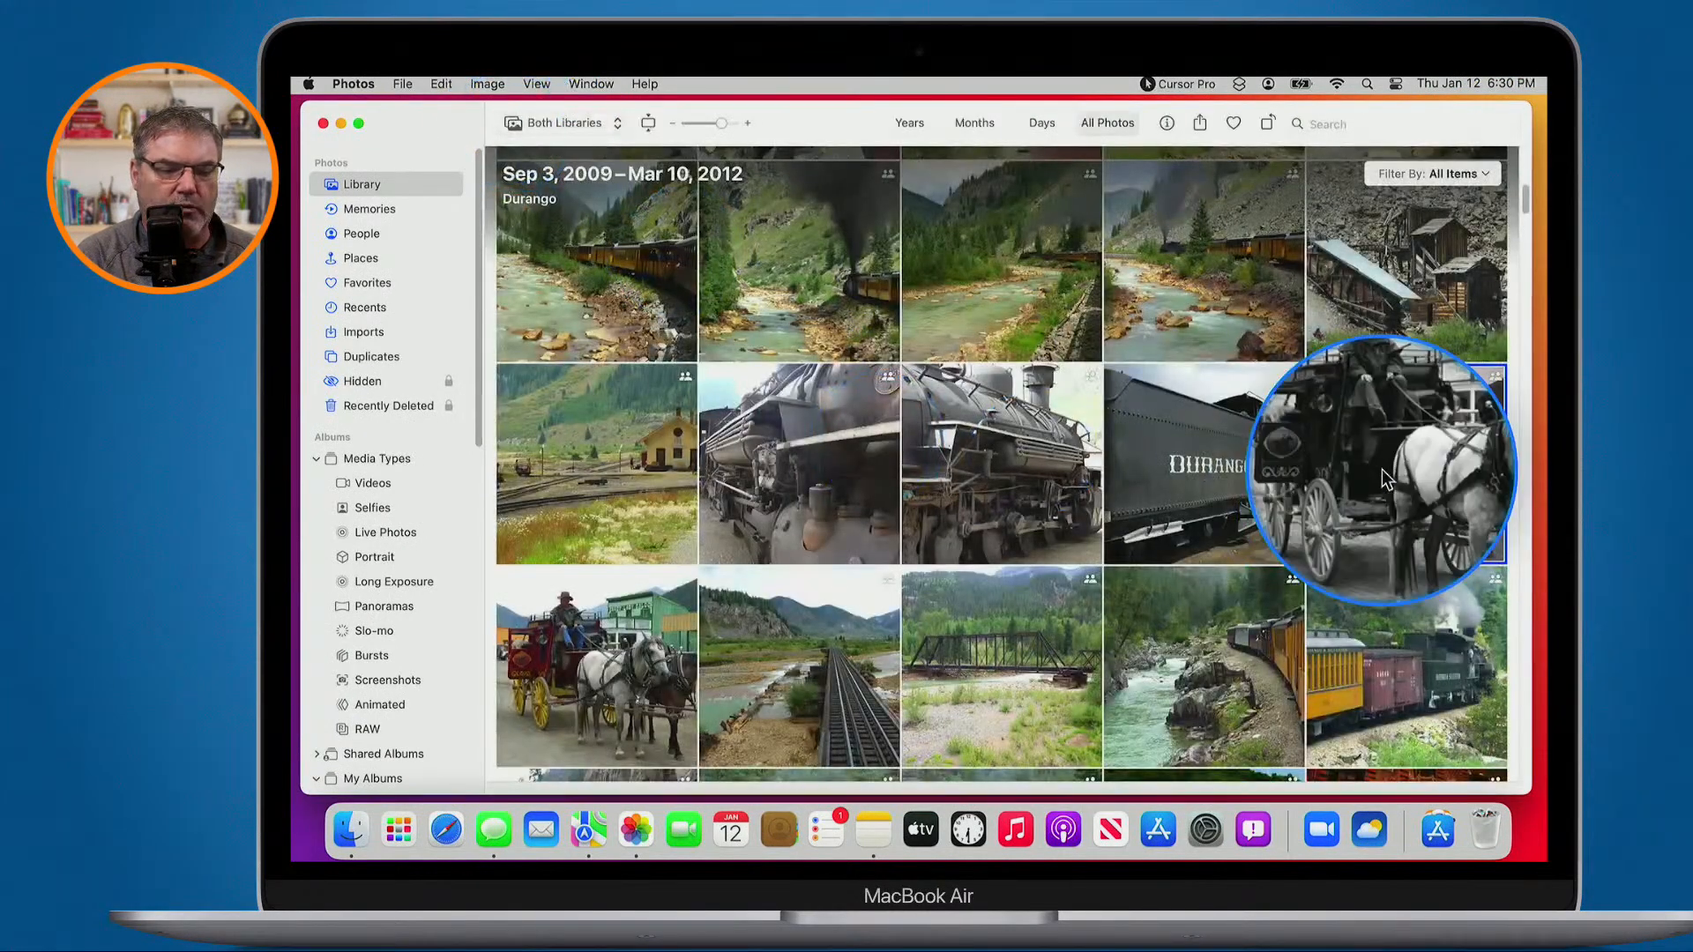
Open the color copy of the stagecoach photo for editing, apply the Dramatic filter at 100, and save
left_click(569, 642)
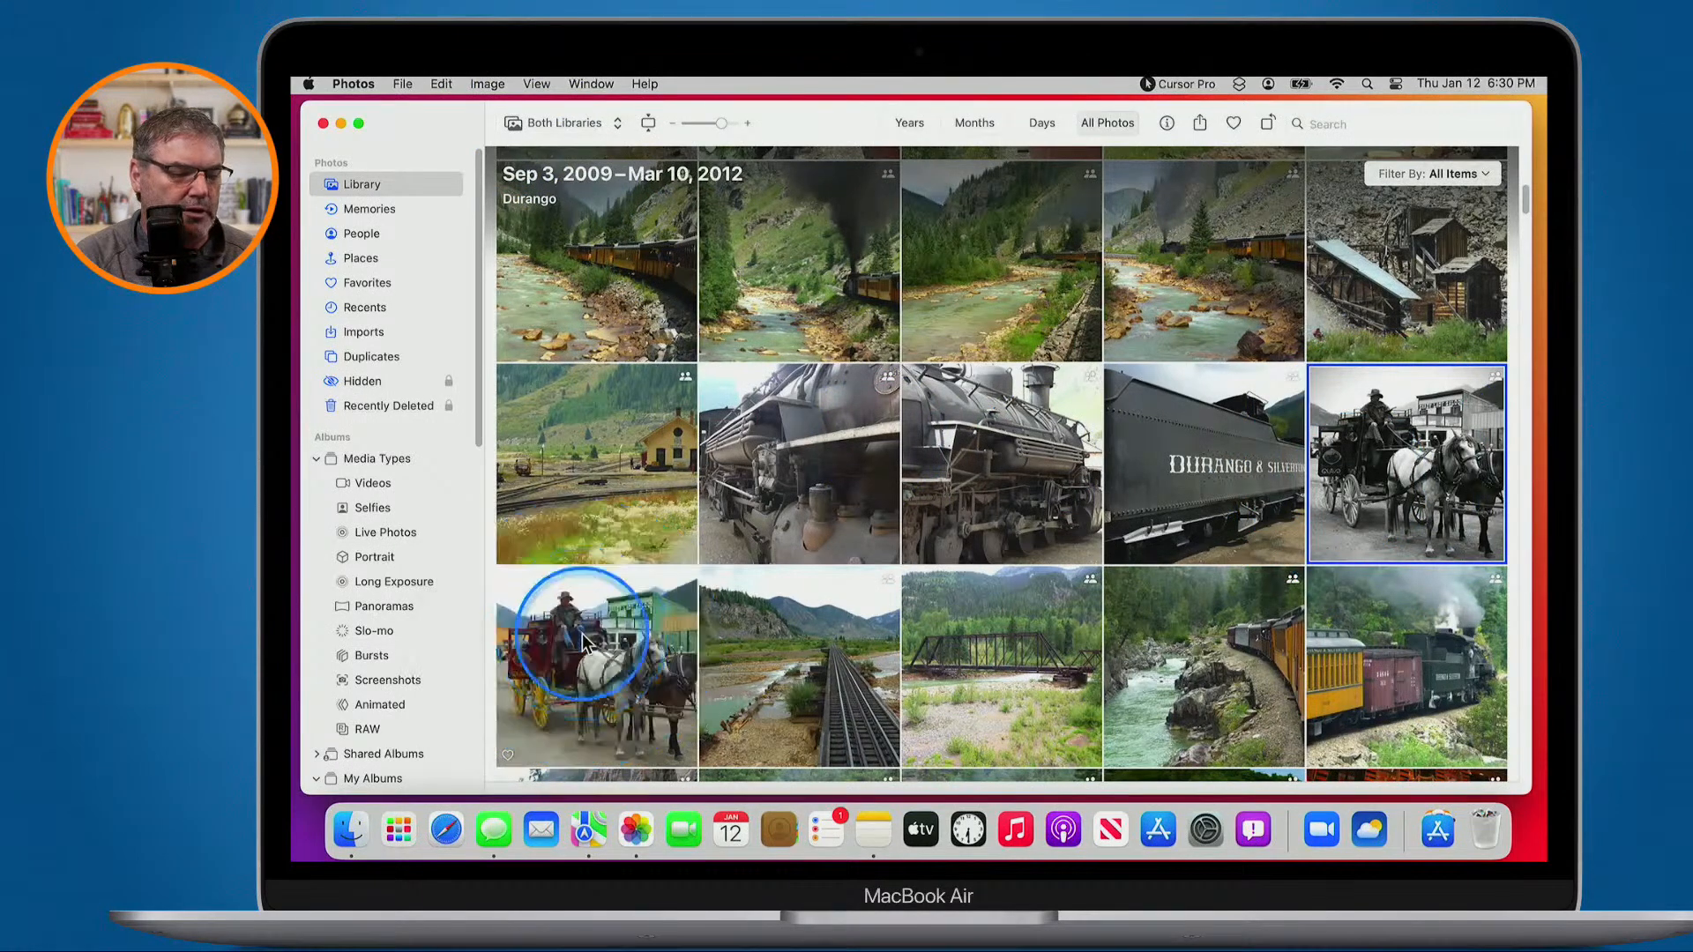
double_click(582, 642)
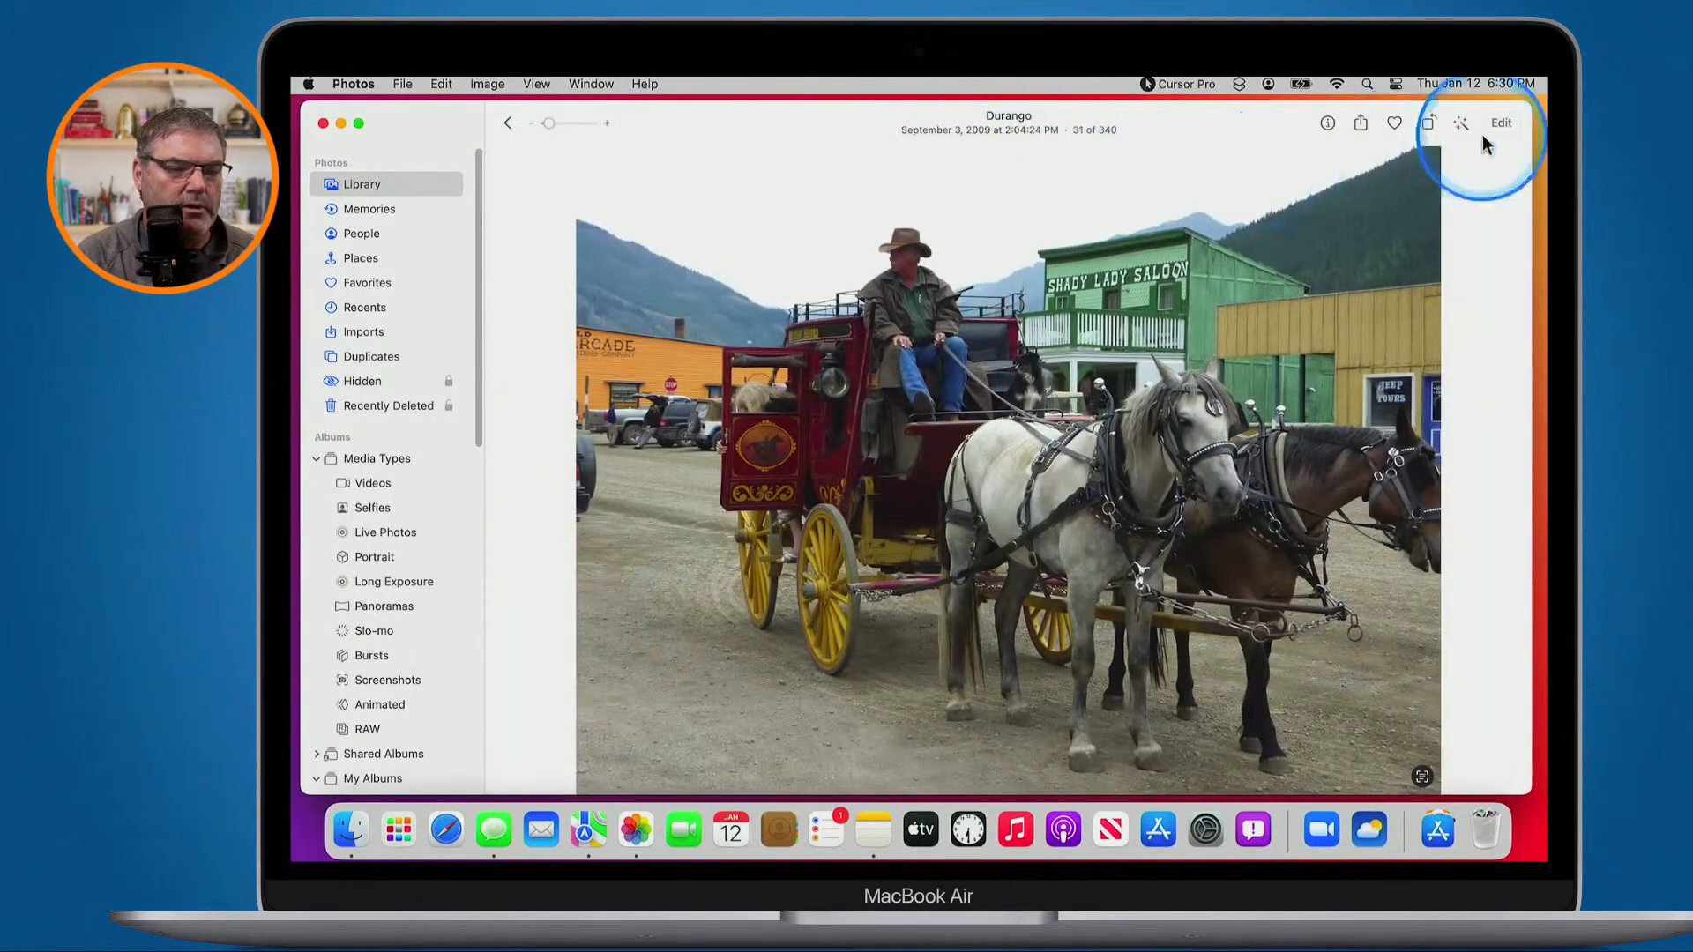
left_click(1502, 124)
left_click(916, 126)
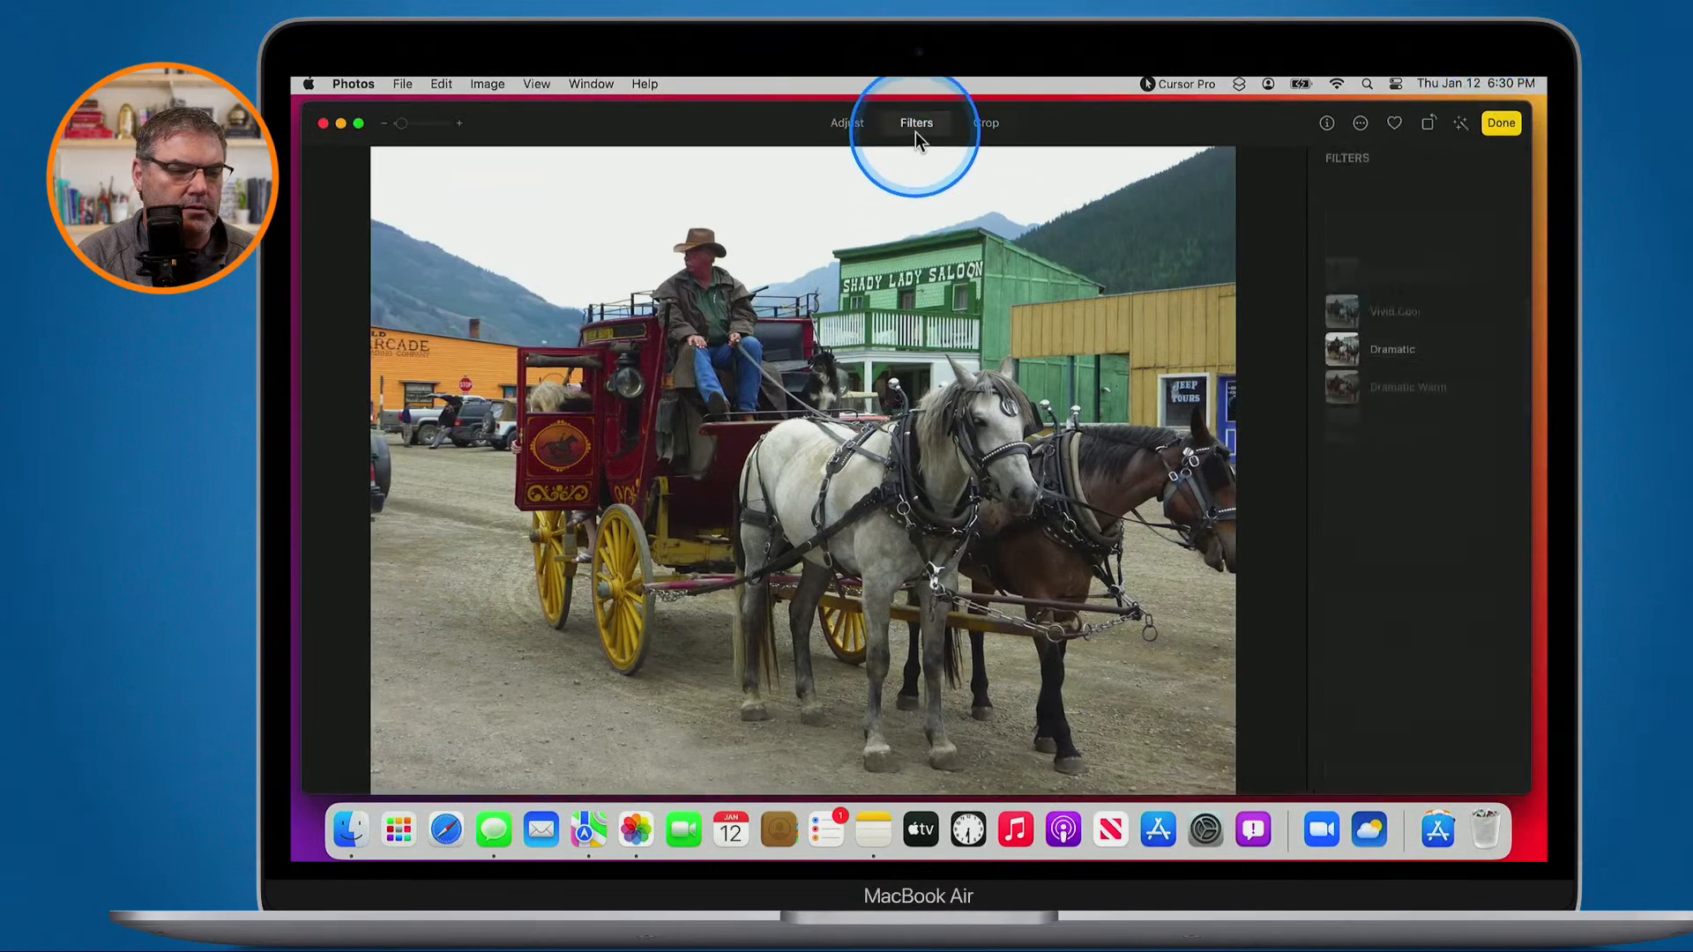
left_click(1356, 349)
left_click(1350, 275)
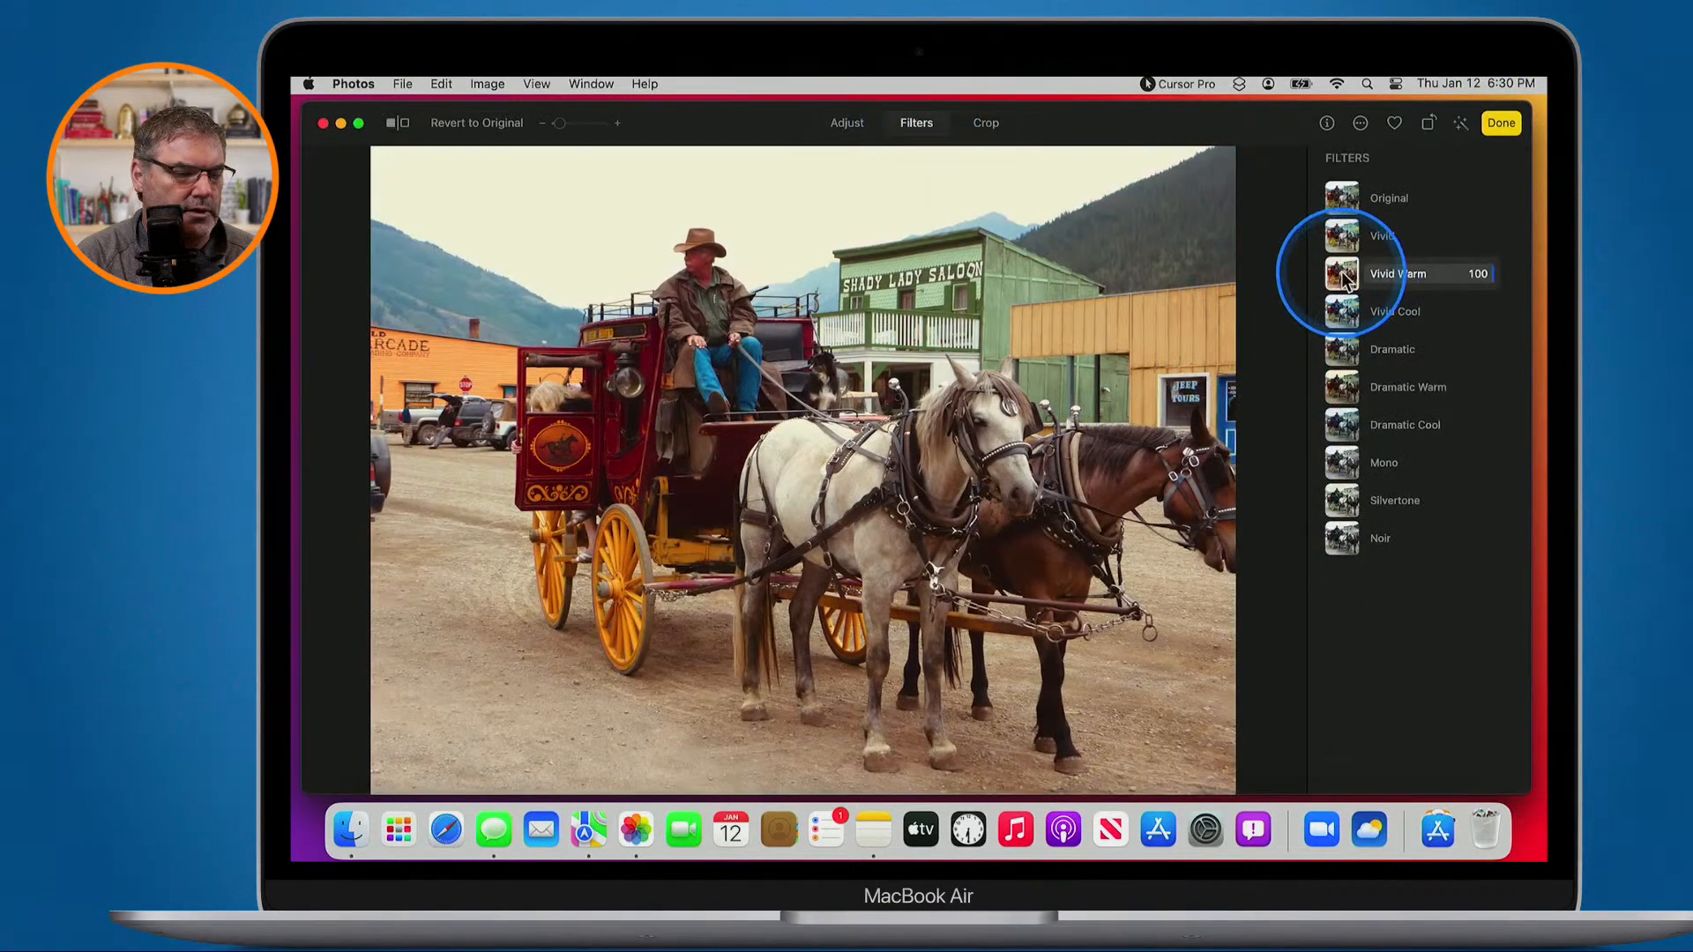
left_click(1340, 320)
left_click(1340, 351)
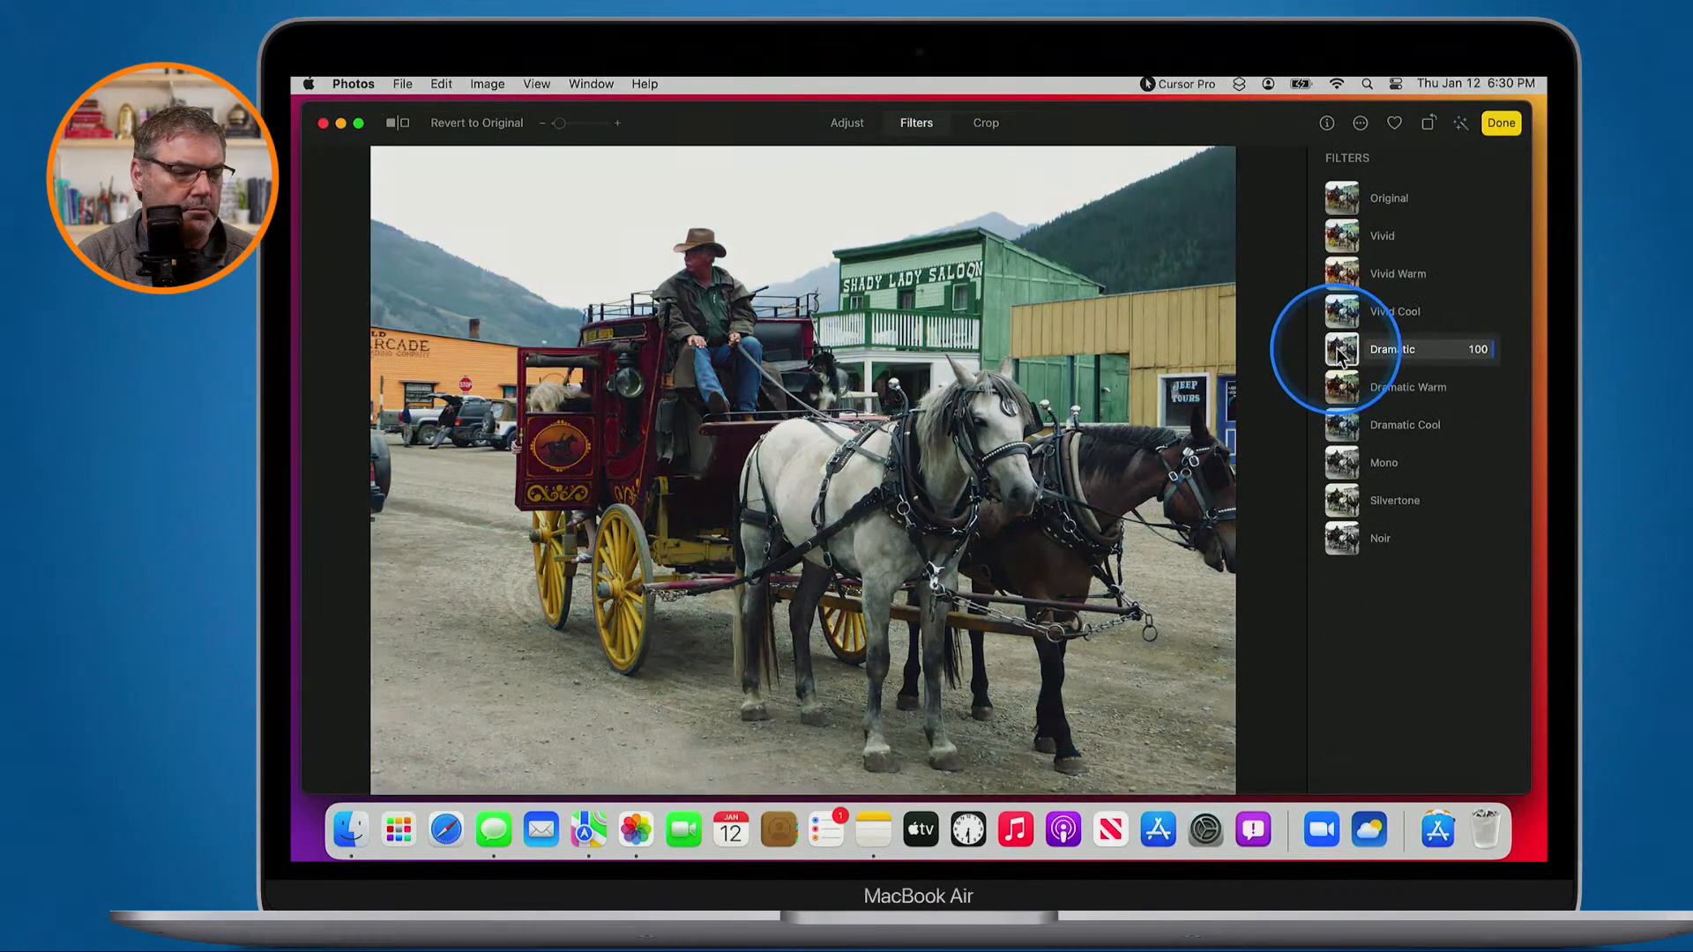
left_click(1502, 123)
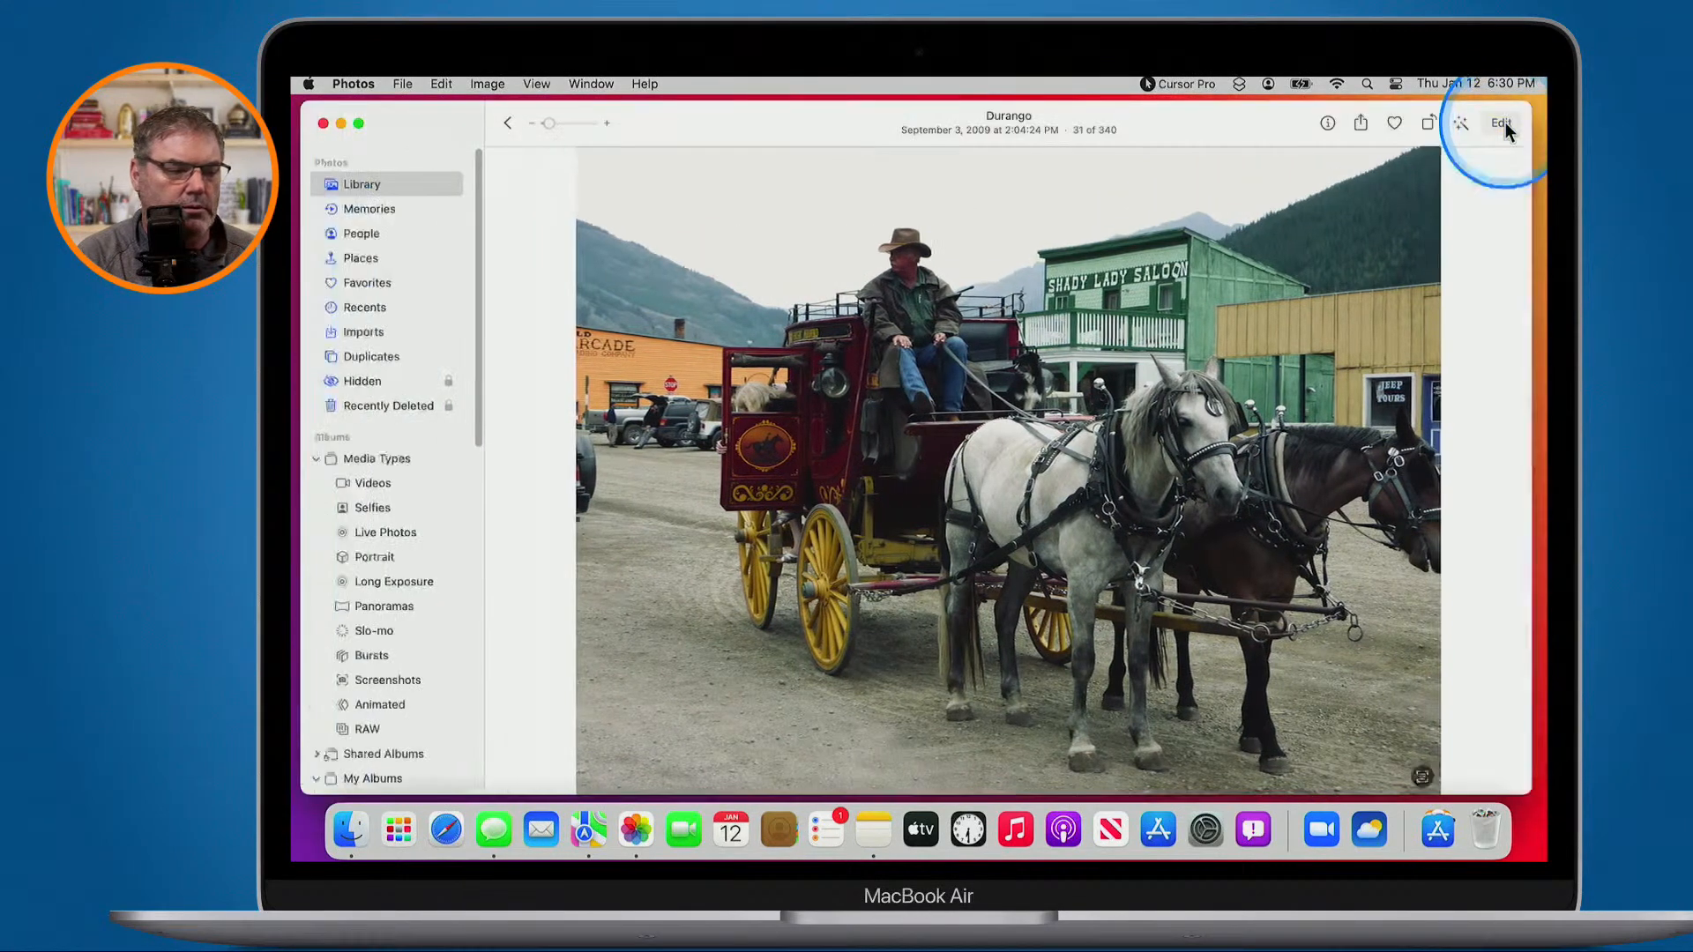
Return to the library grid and shrink the thumbnails to view both stagecoach versions side by side
left_click(510, 122)
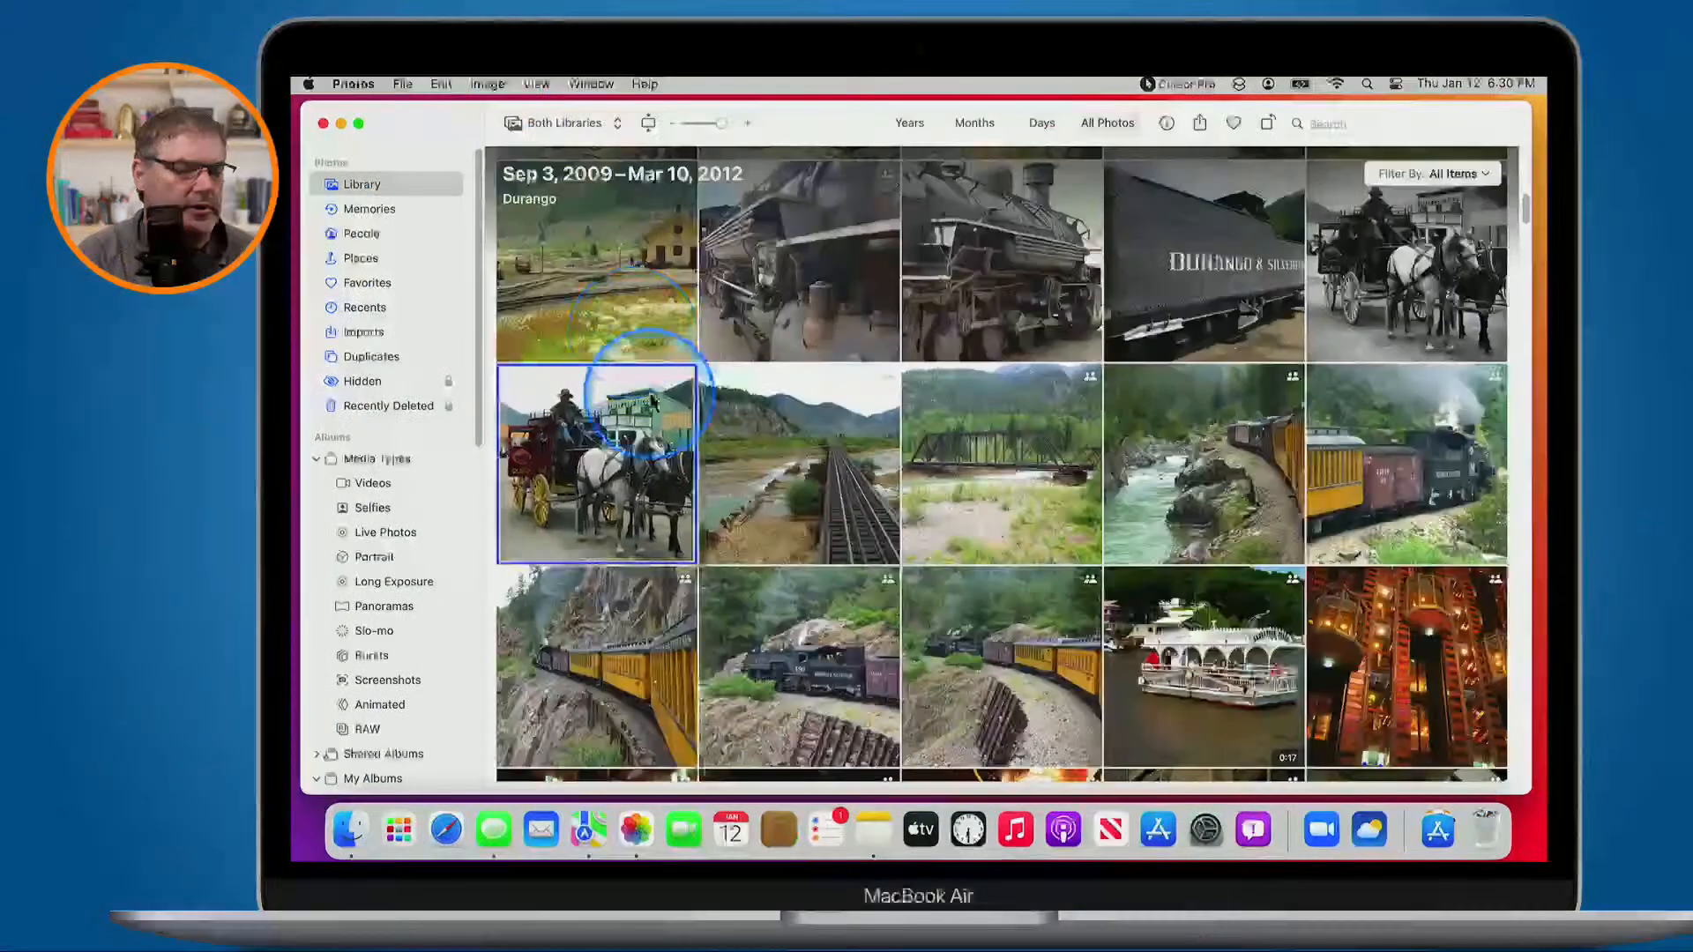
left_click(583, 476)
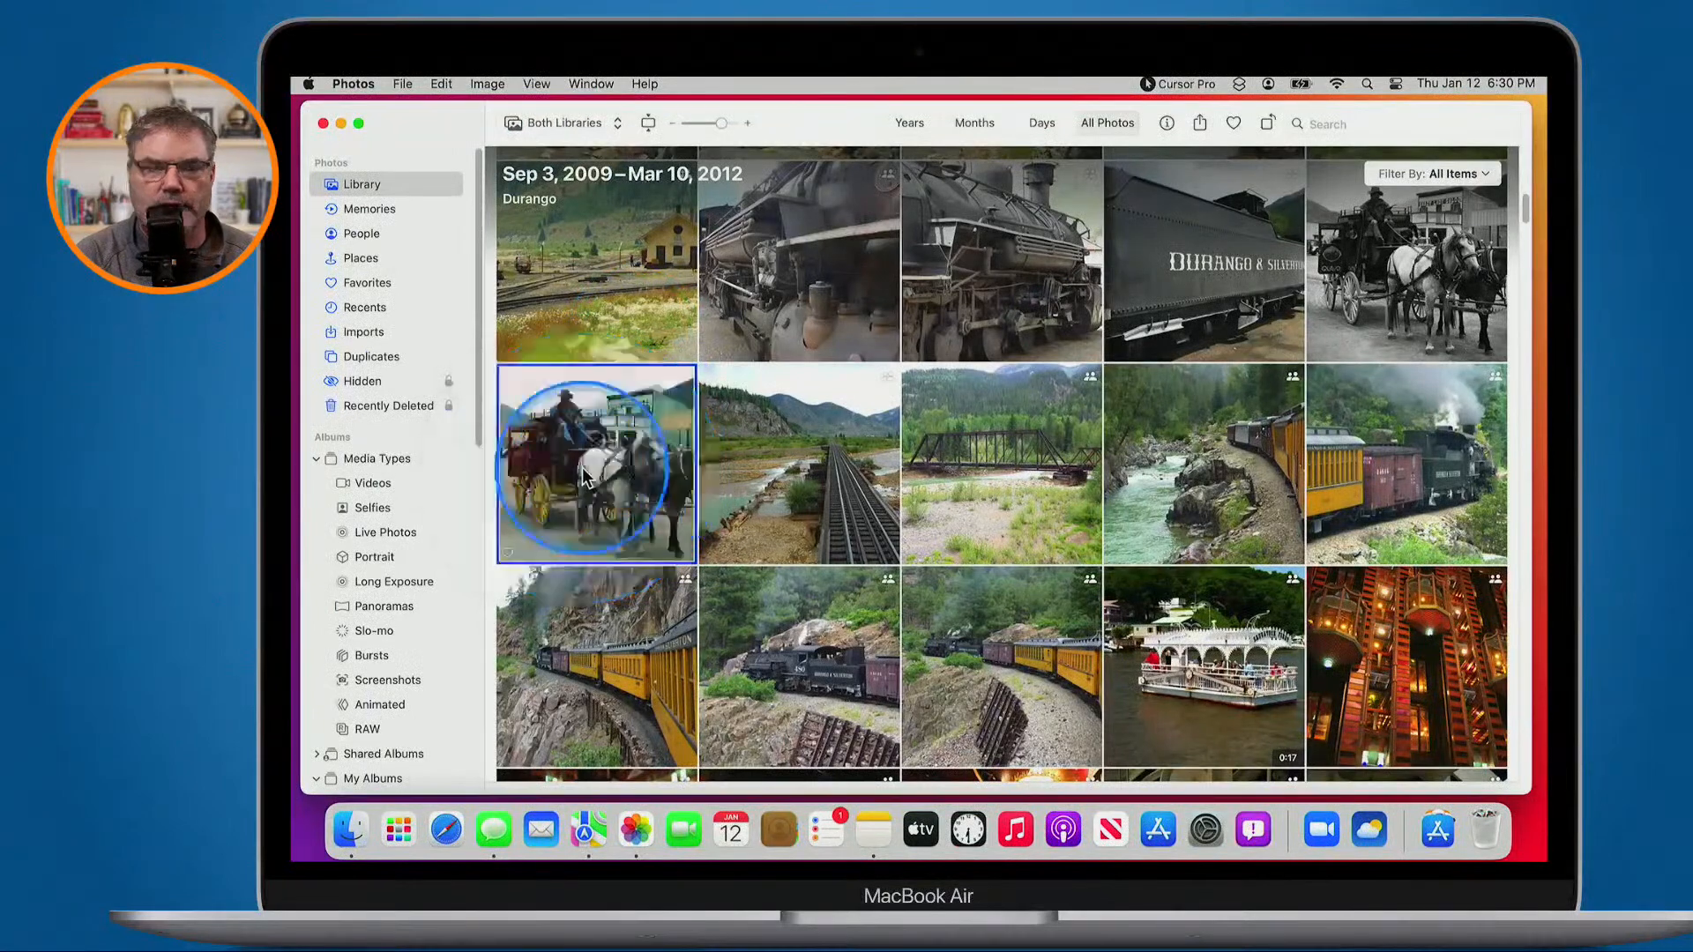
left_click_drag(716, 121, 709, 121)
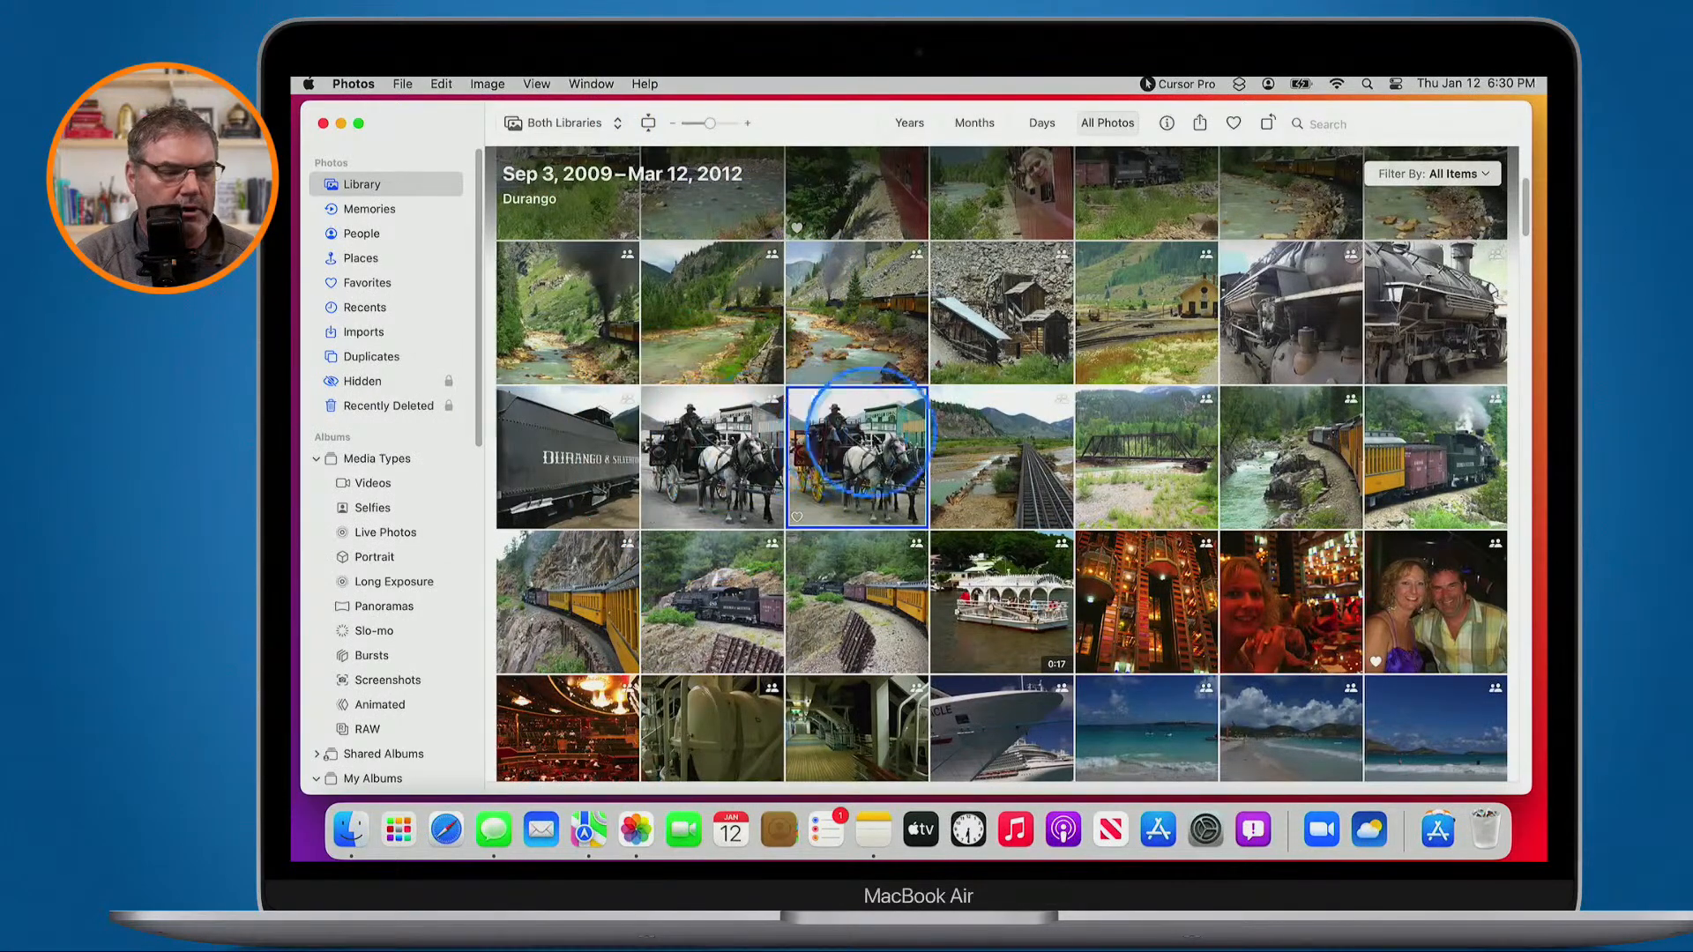
left_click(847, 446)
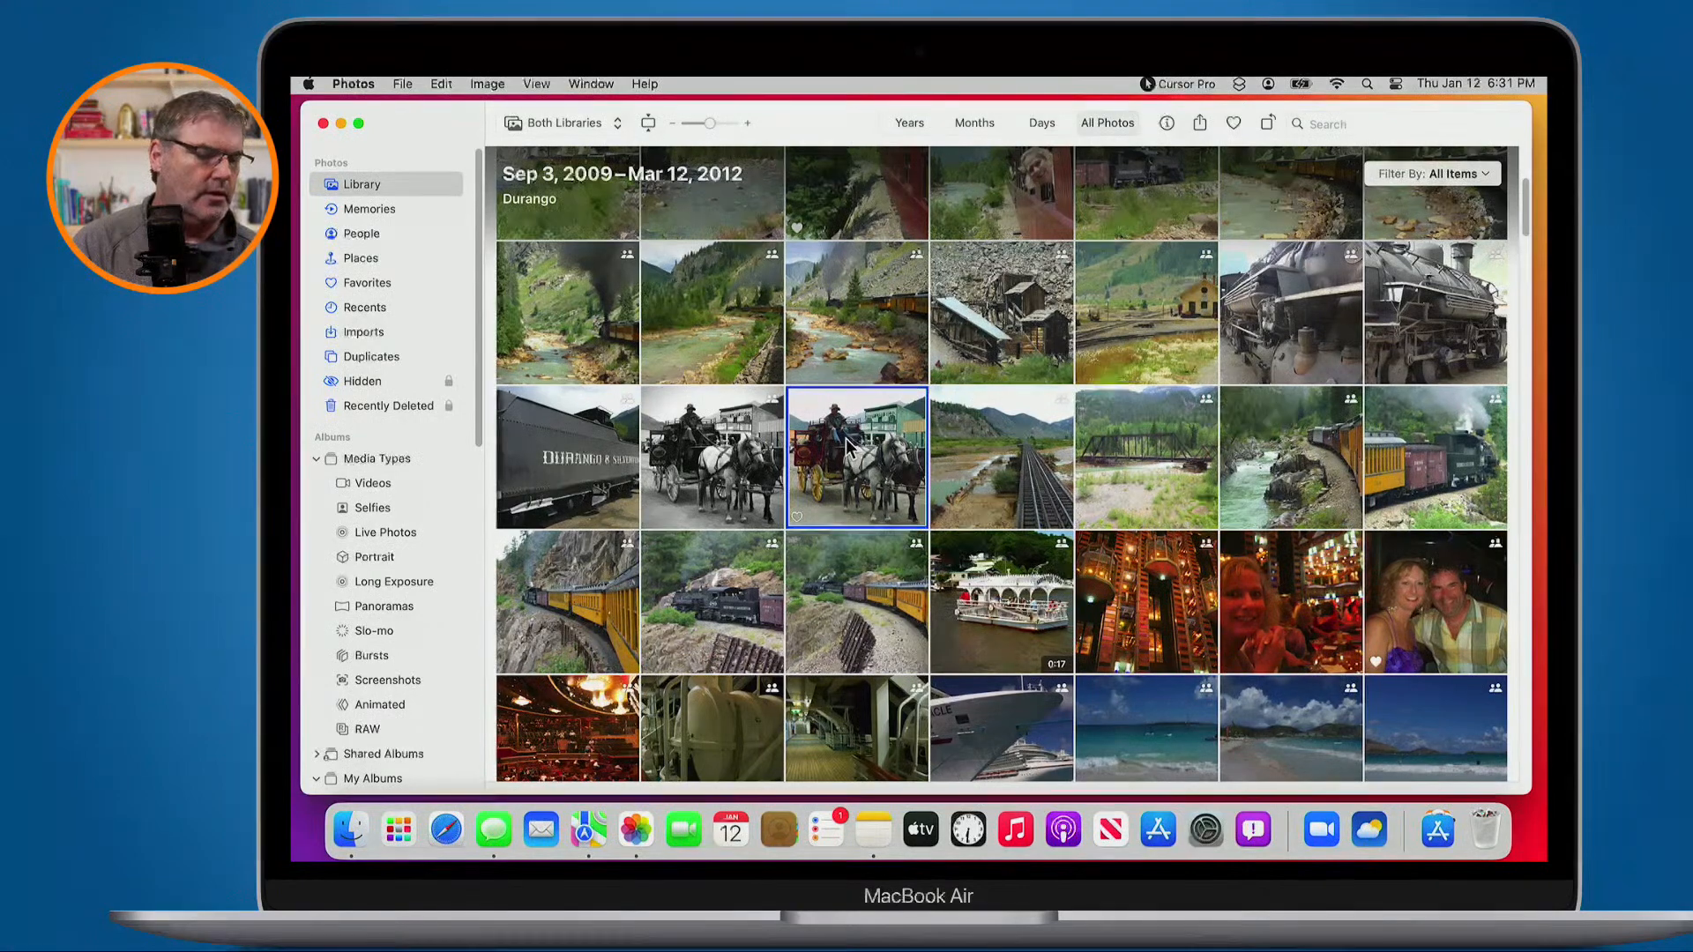
Open the black-and-white stagecoach photo for editing, crop off its left side up to the back of the coach, and save
double_click(701, 446)
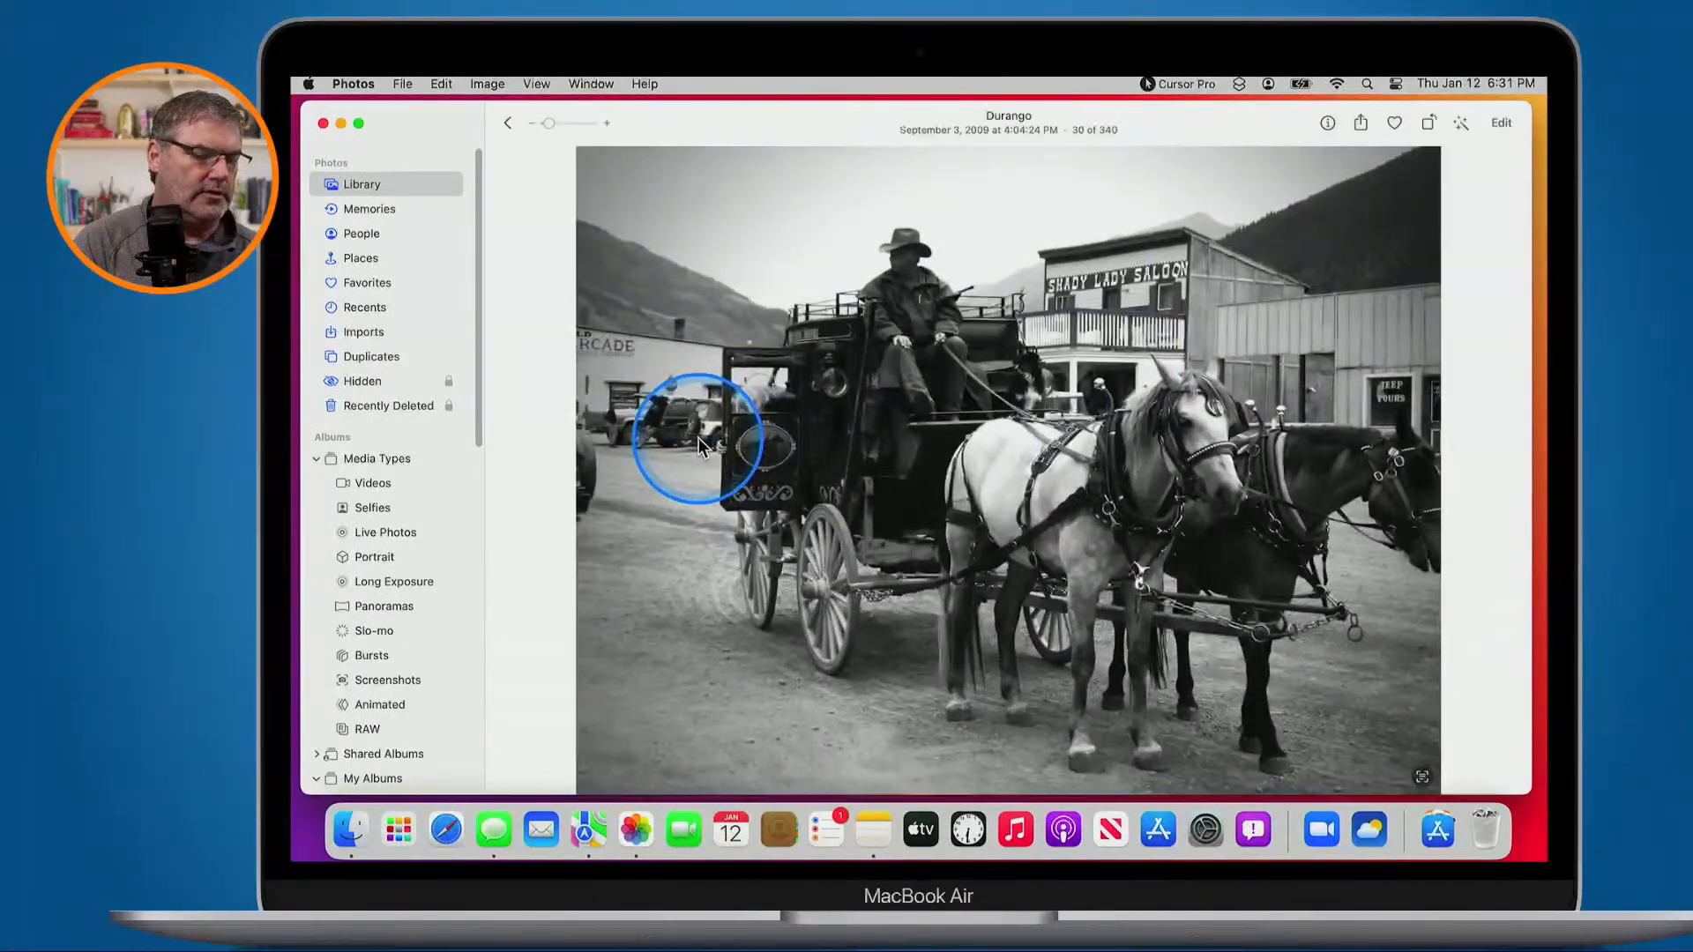
right_click(854, 418)
left_click(813, 410)
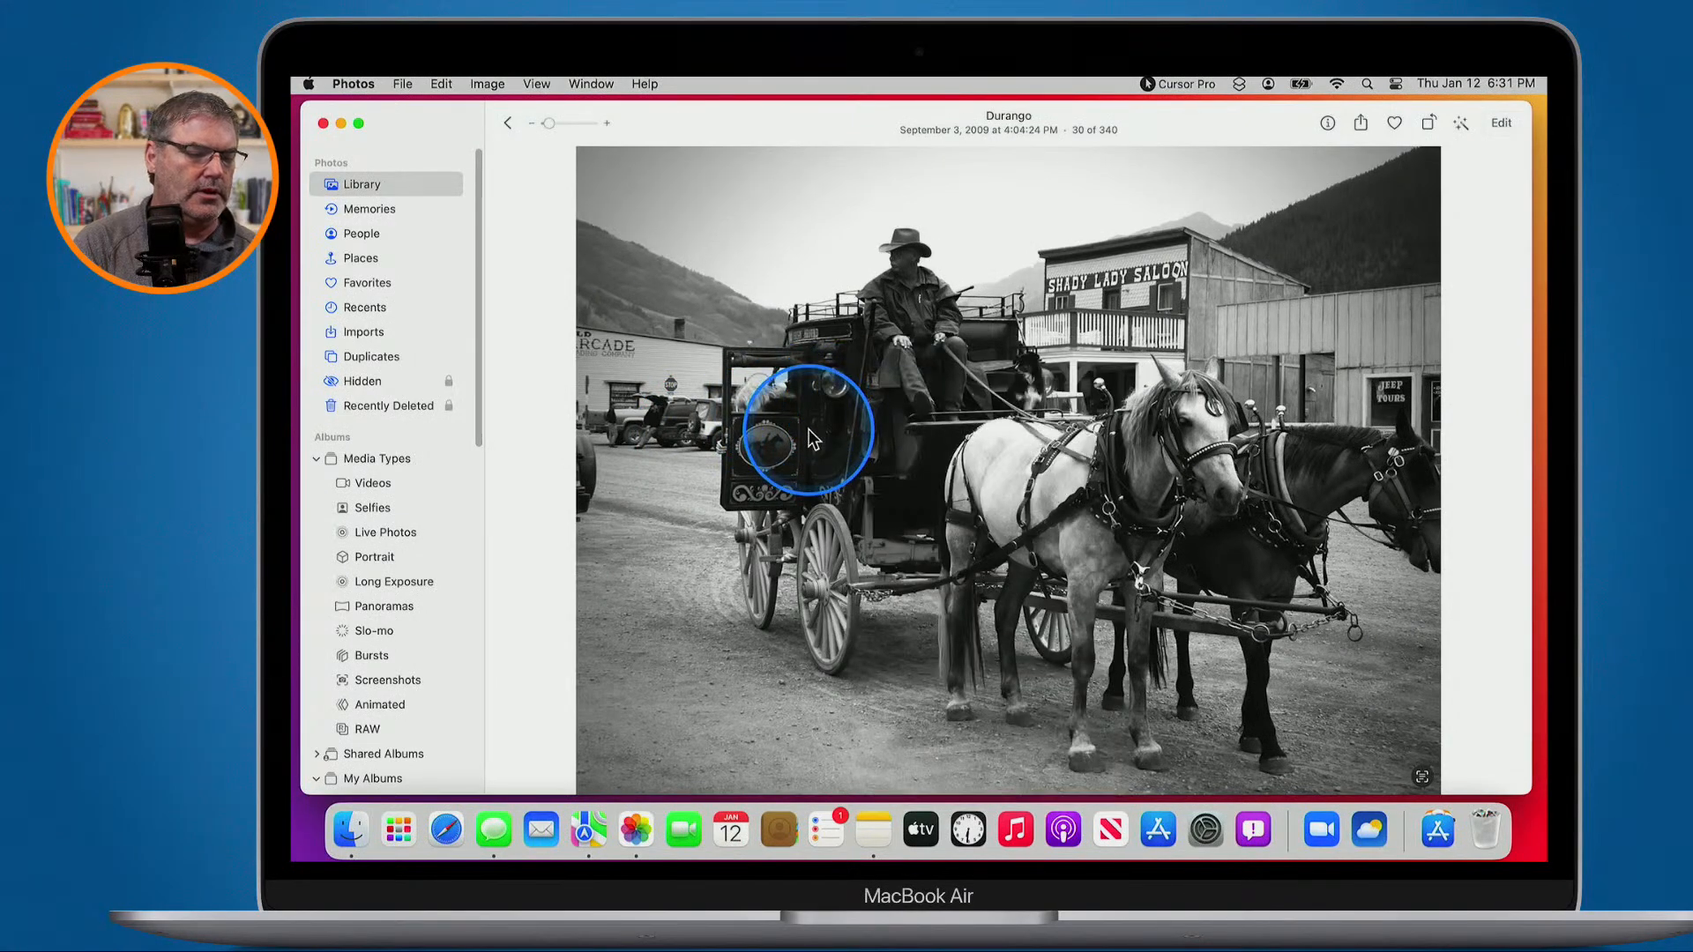
left_click(1502, 124)
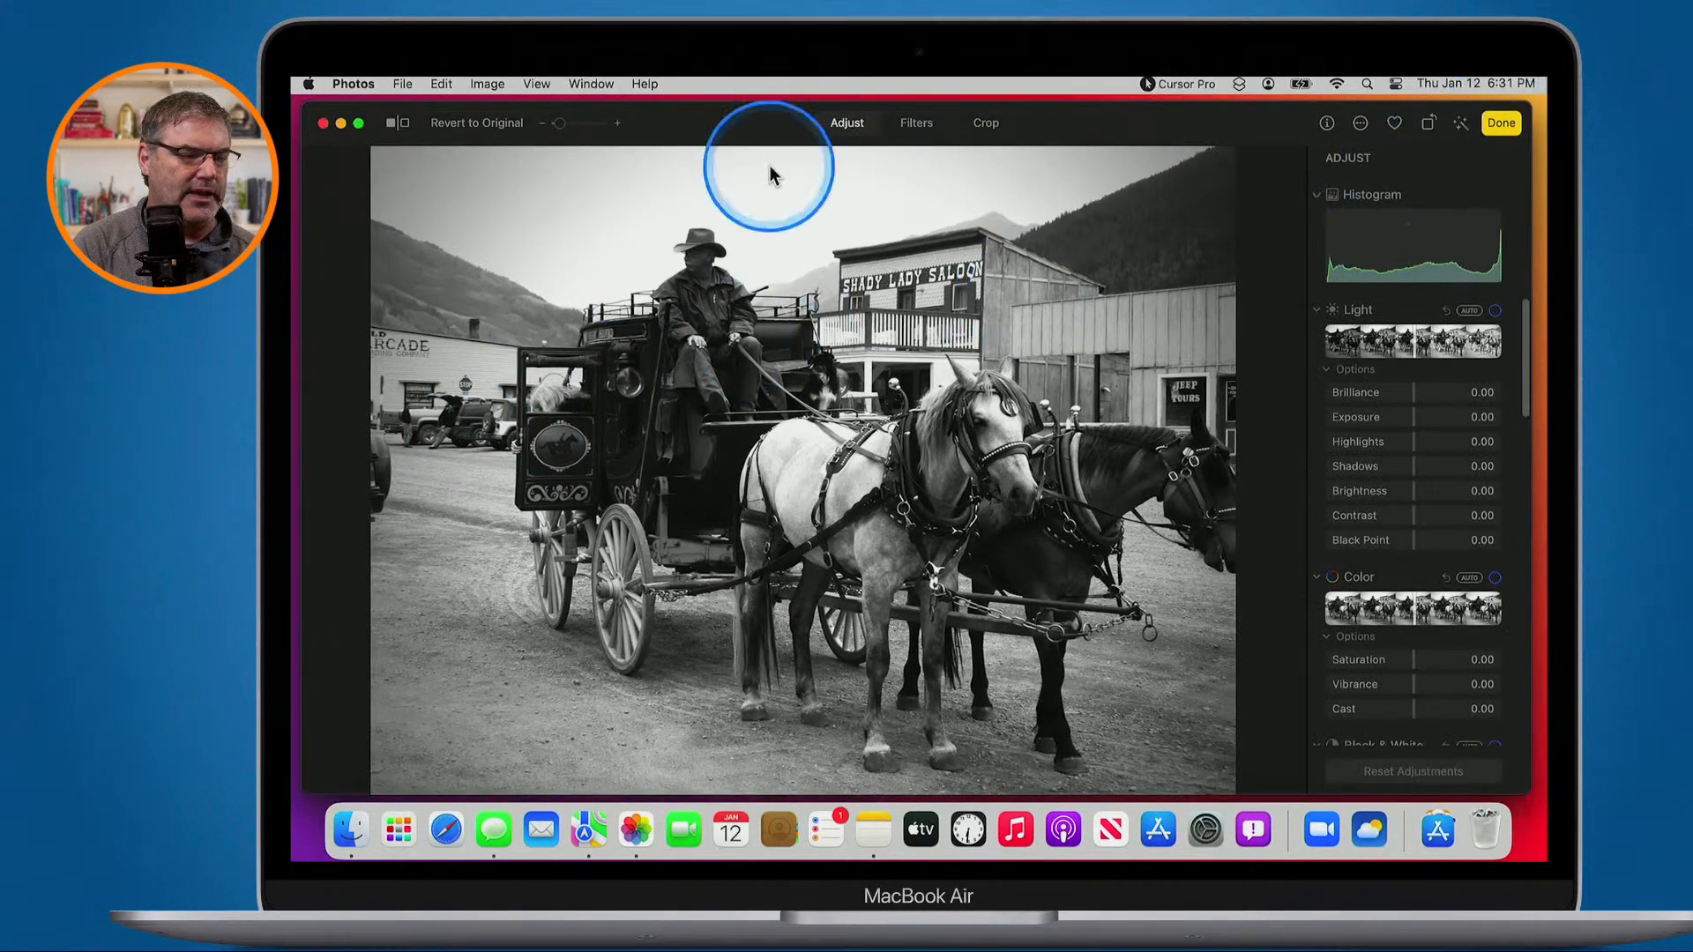
left_click(985, 124)
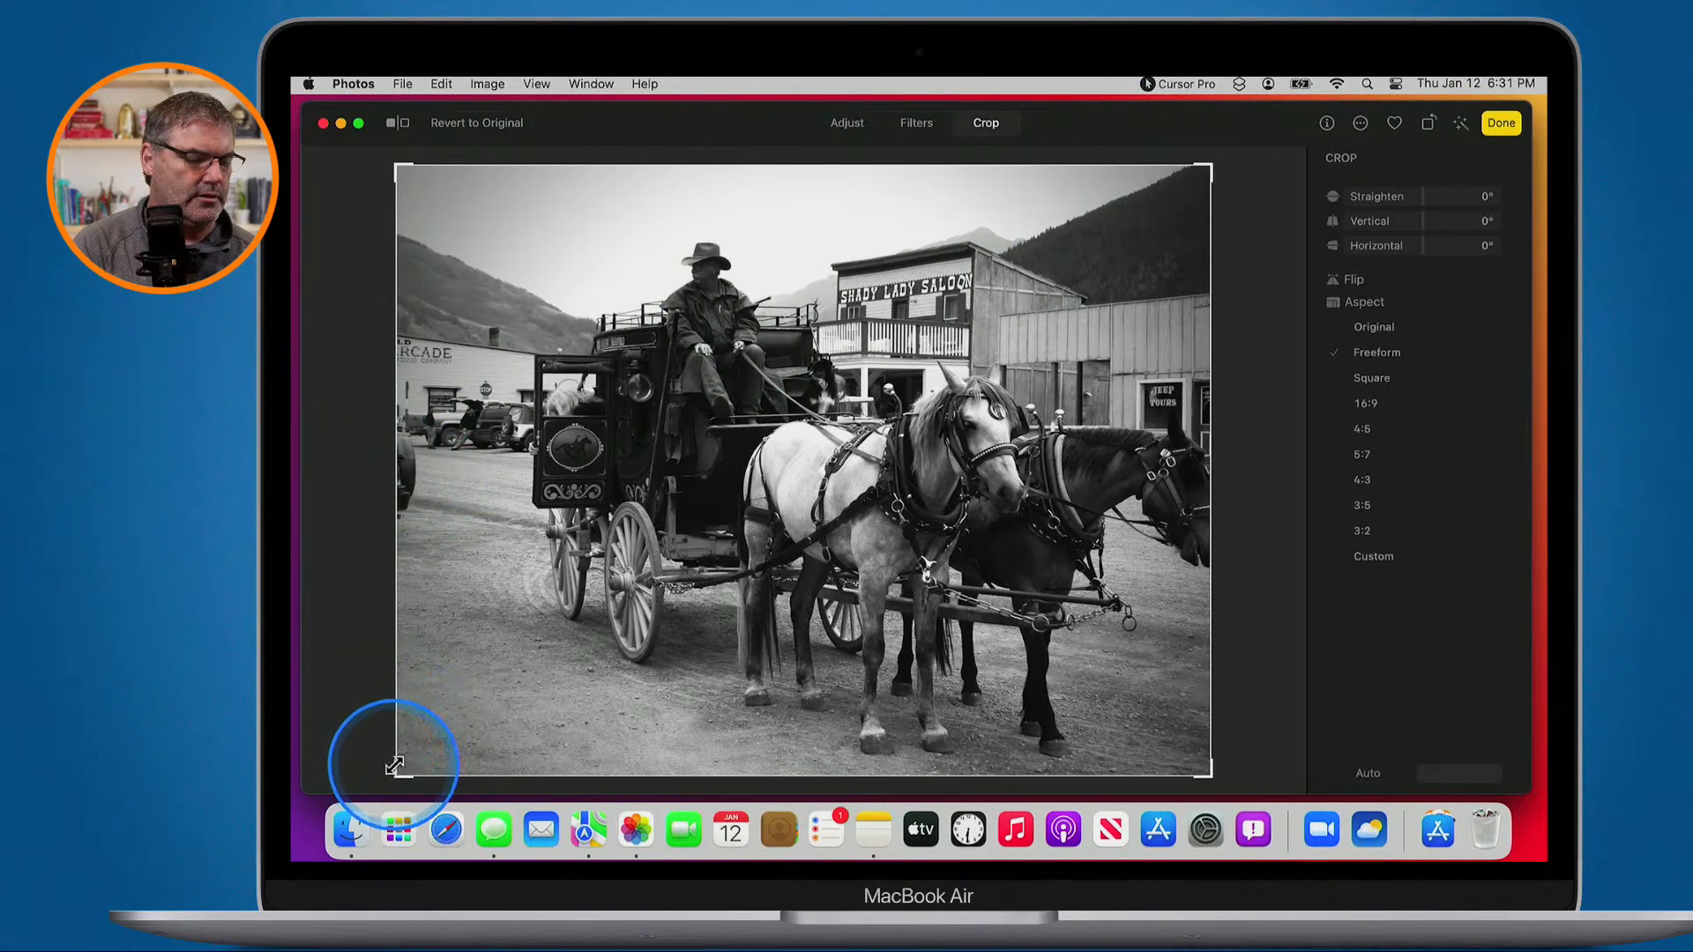
left_click_drag(394, 766, 529, 762)
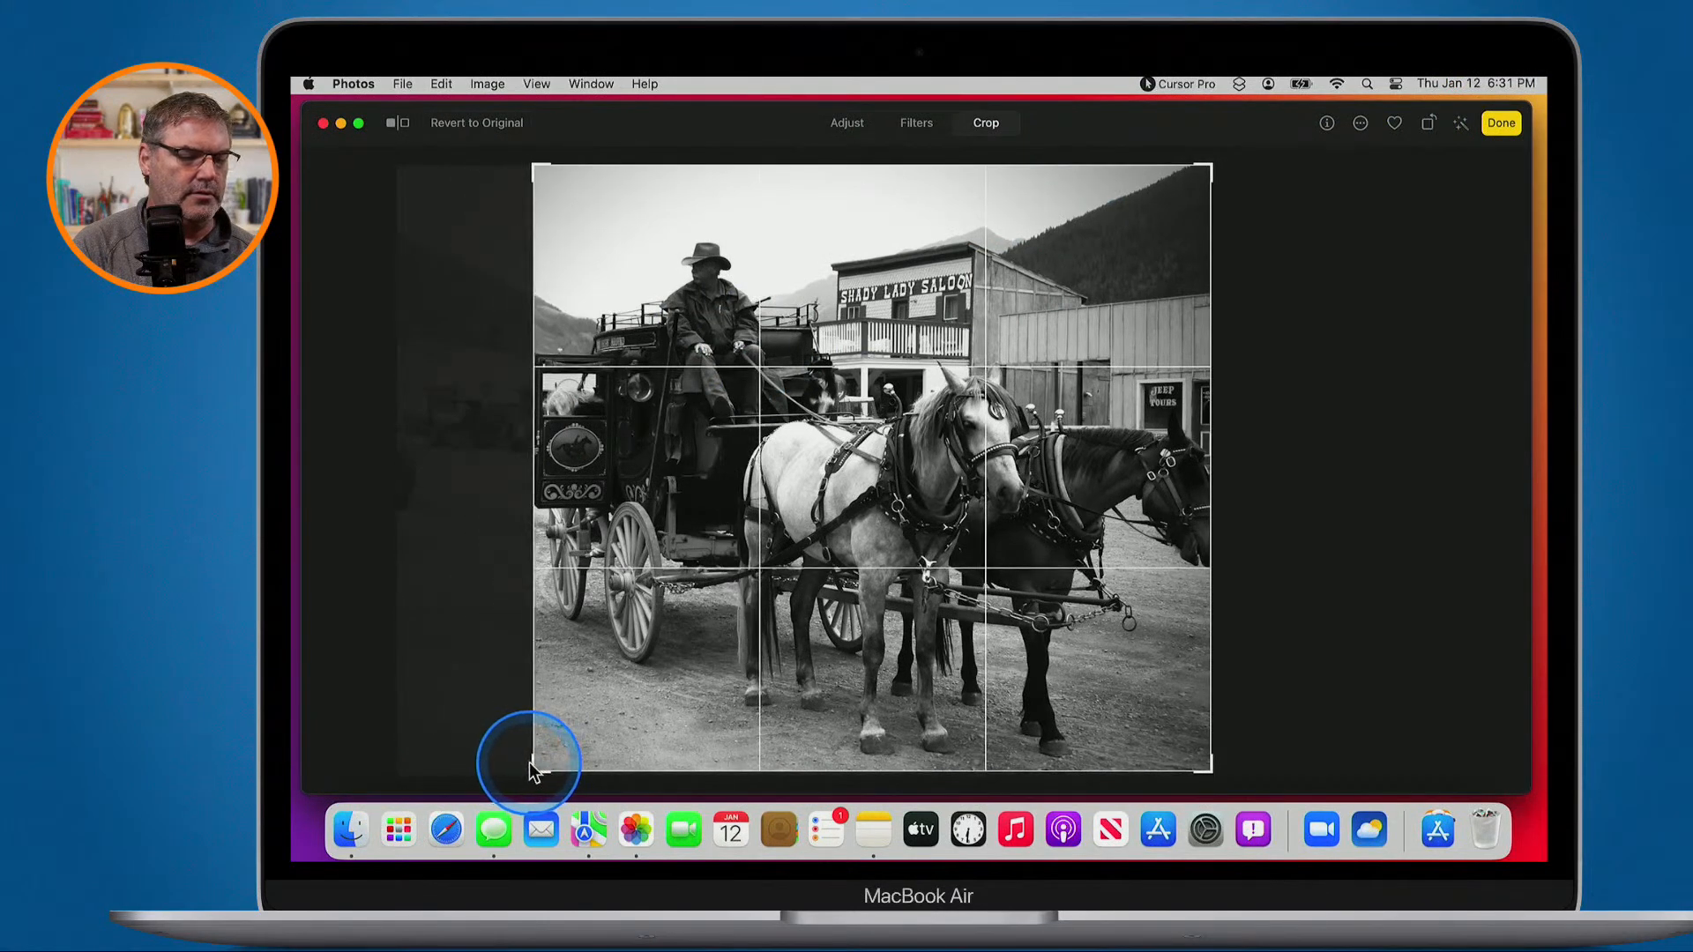
left_click(1504, 122)
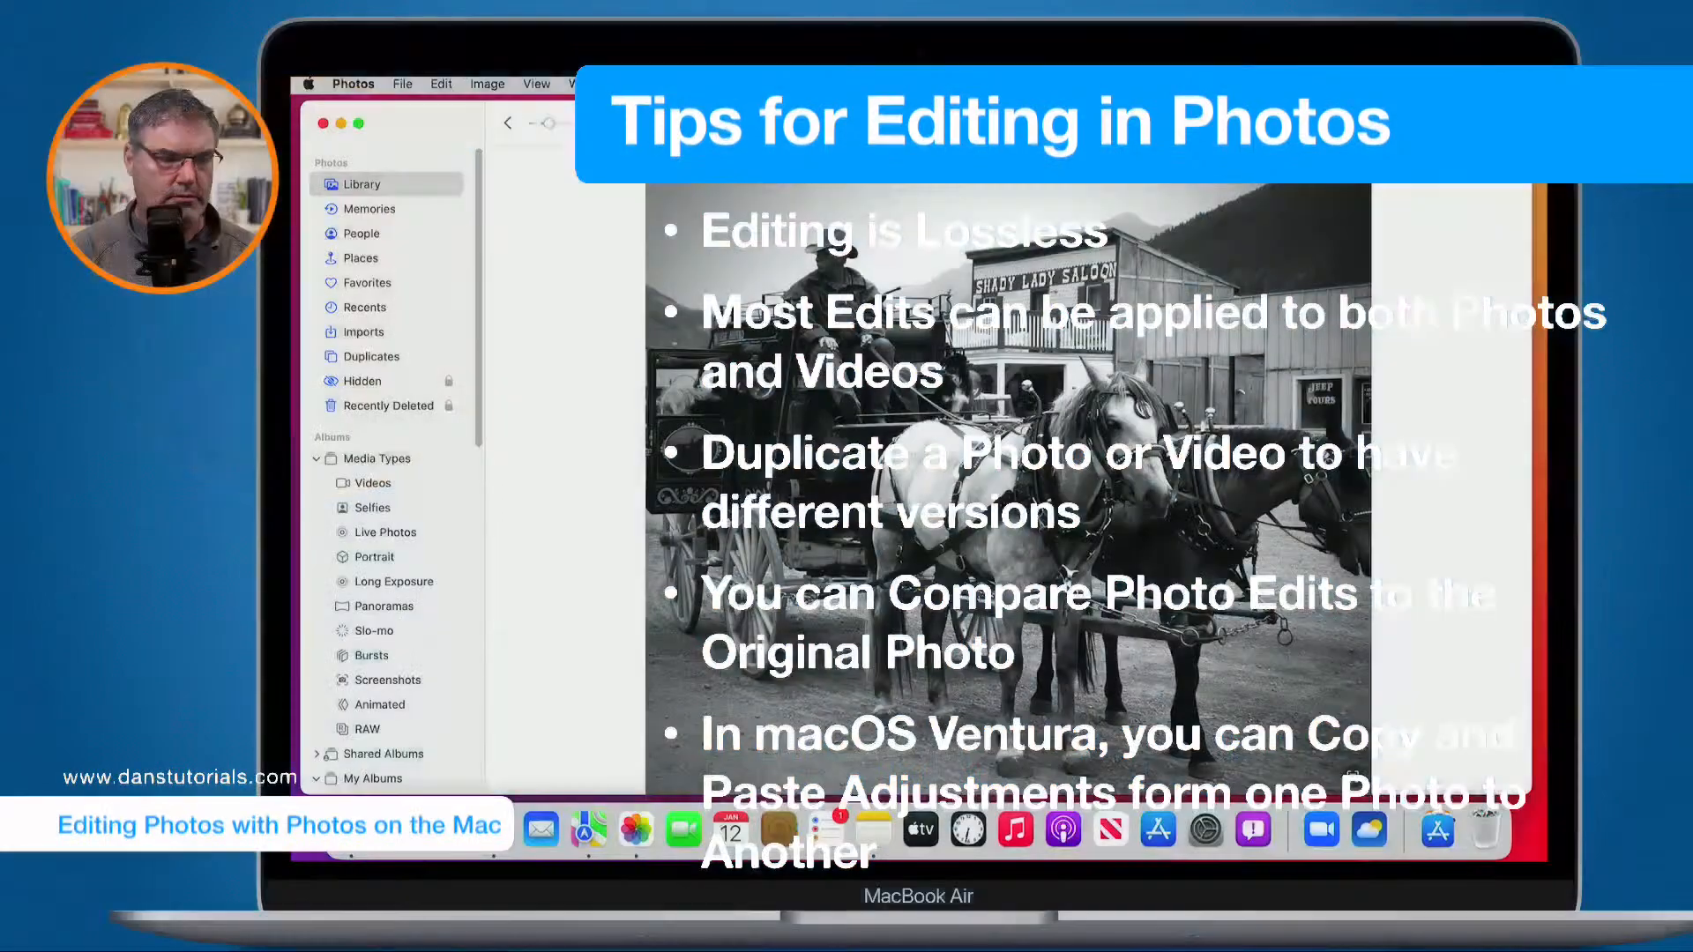
Try to copy the edits of the black-and-white stagecoach photo from within the editor
left_click(486, 84)
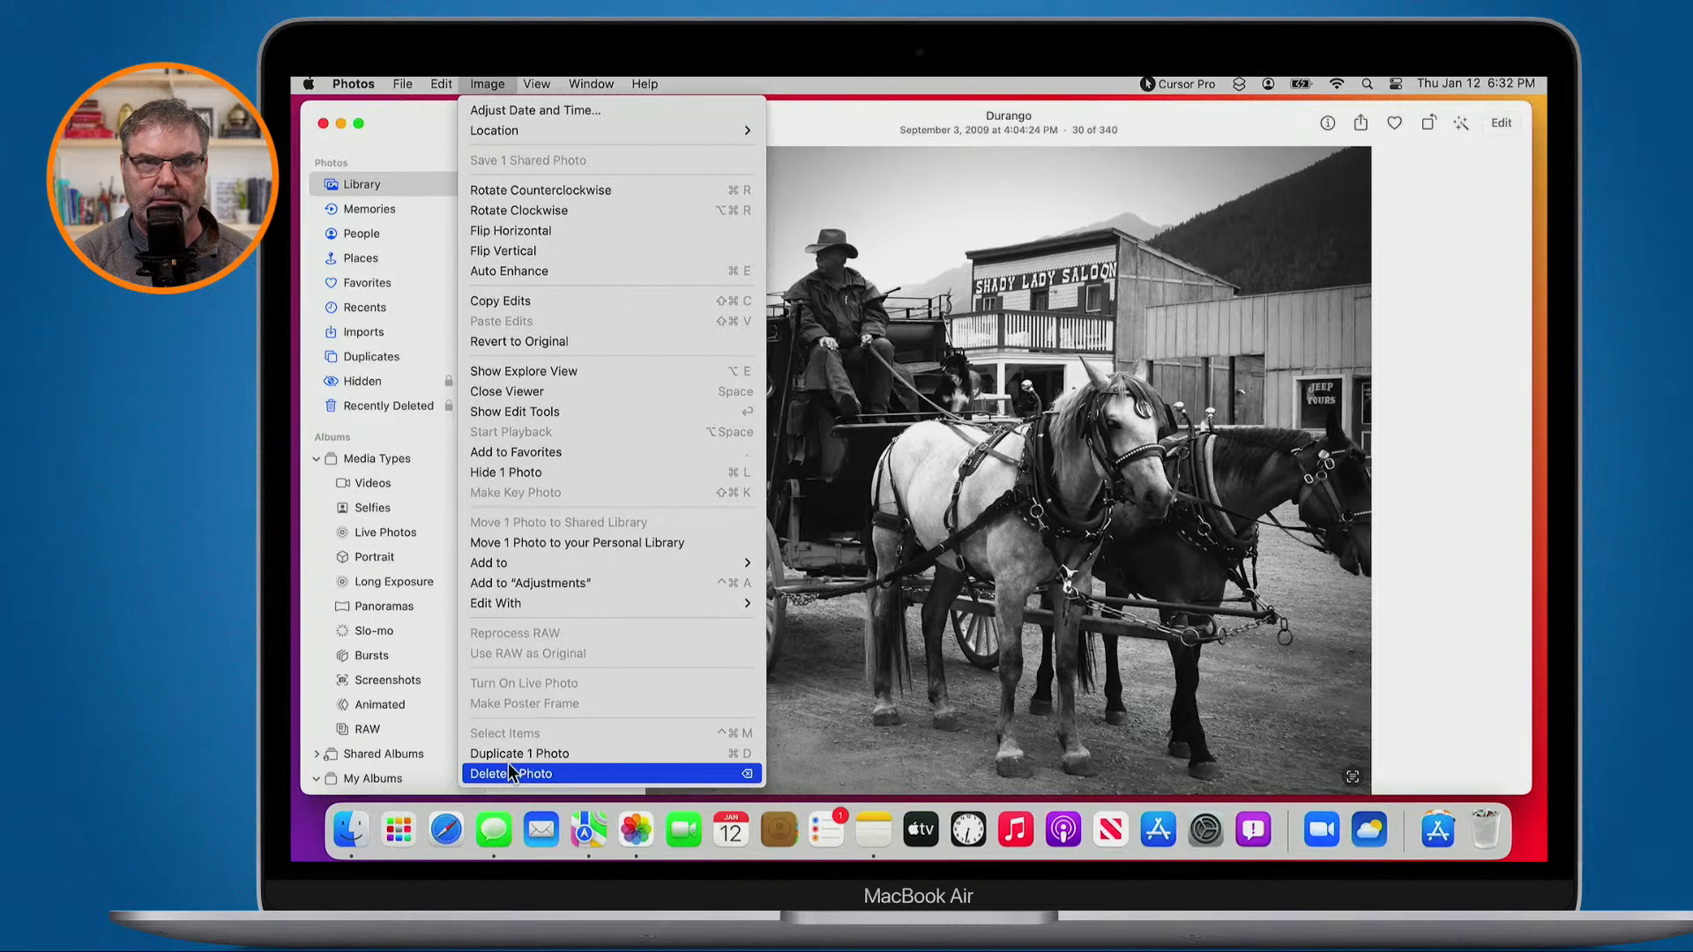
left_click(990, 448)
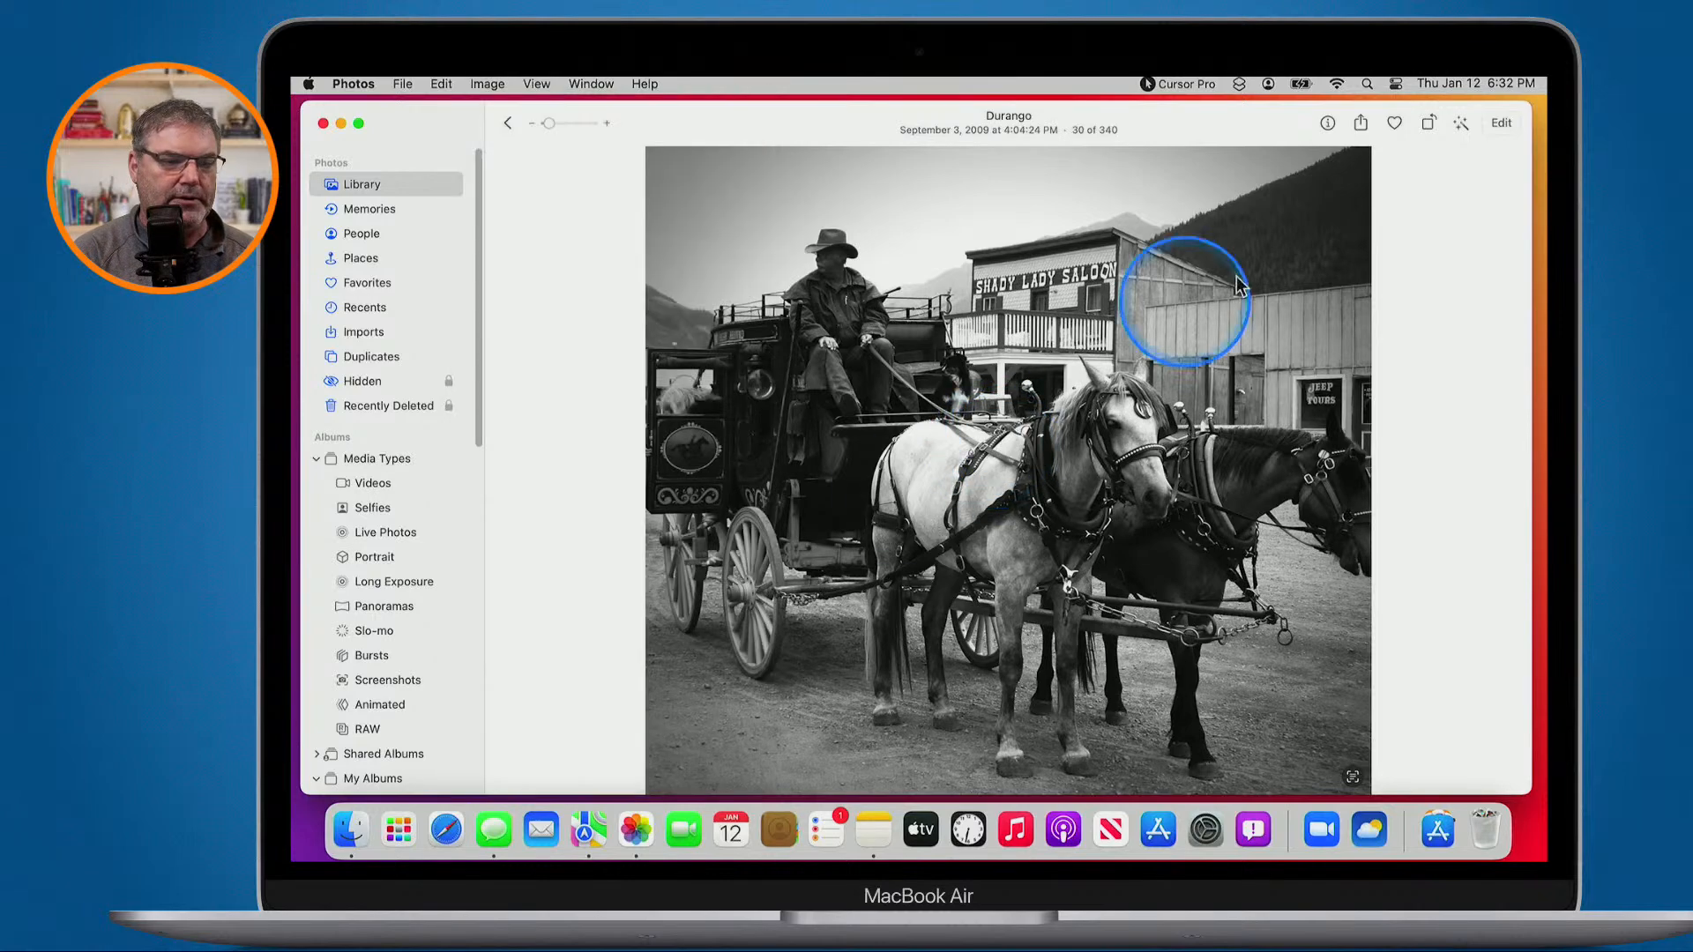
left_click(1503, 123)
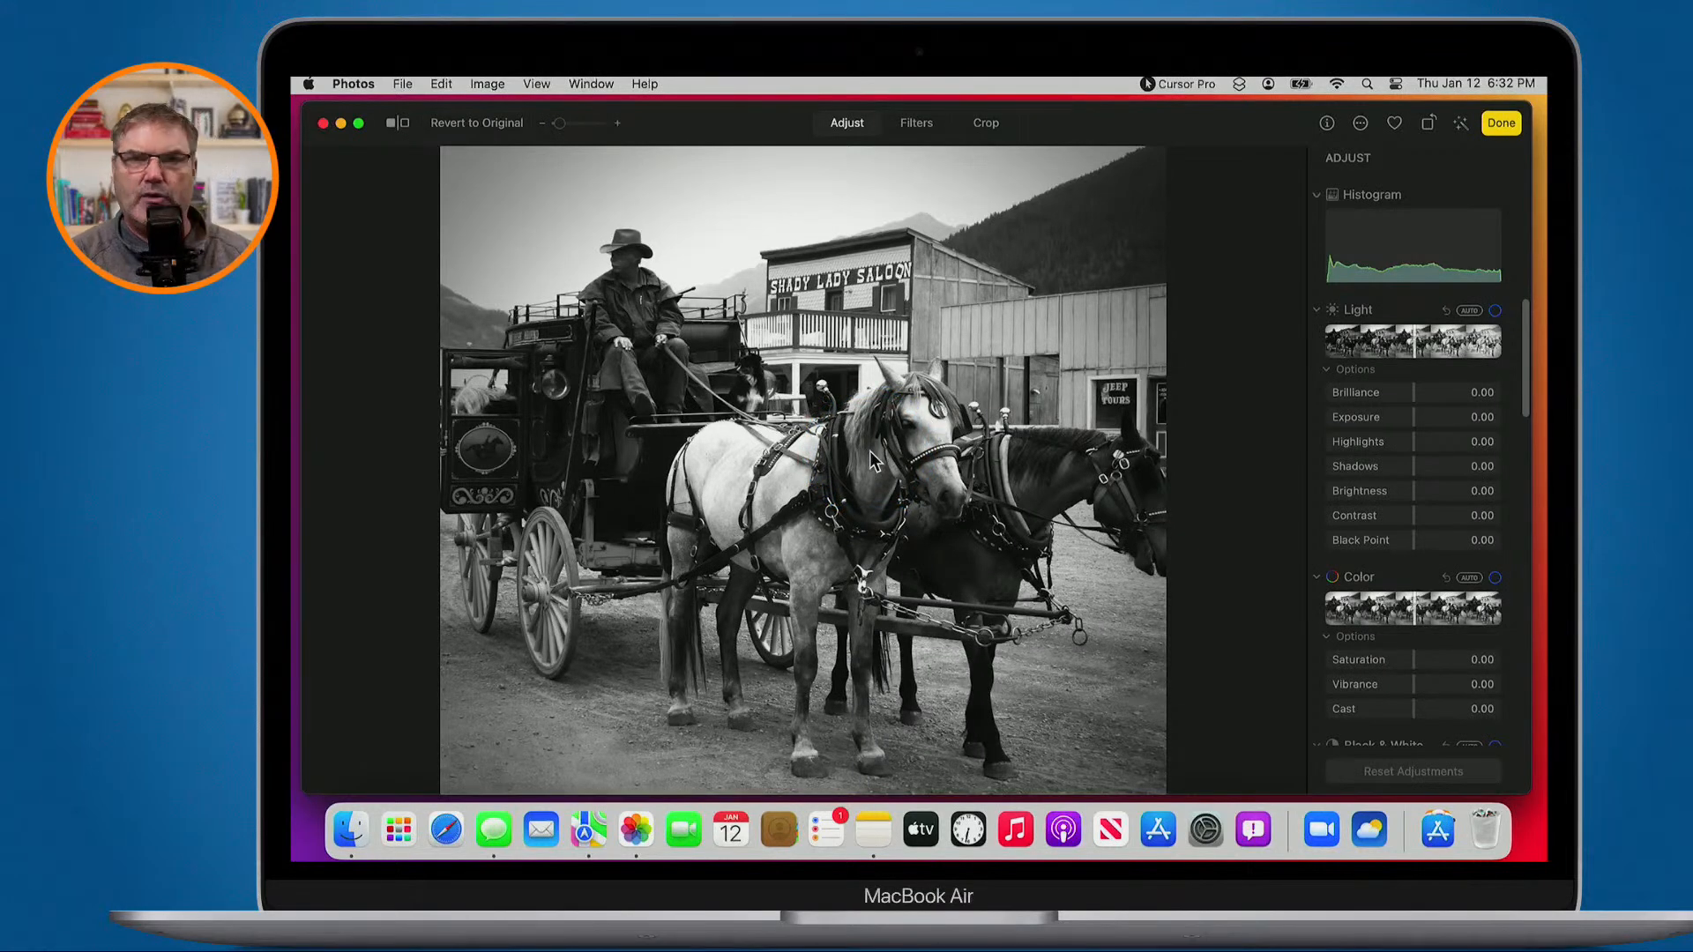
right_click(945, 520)
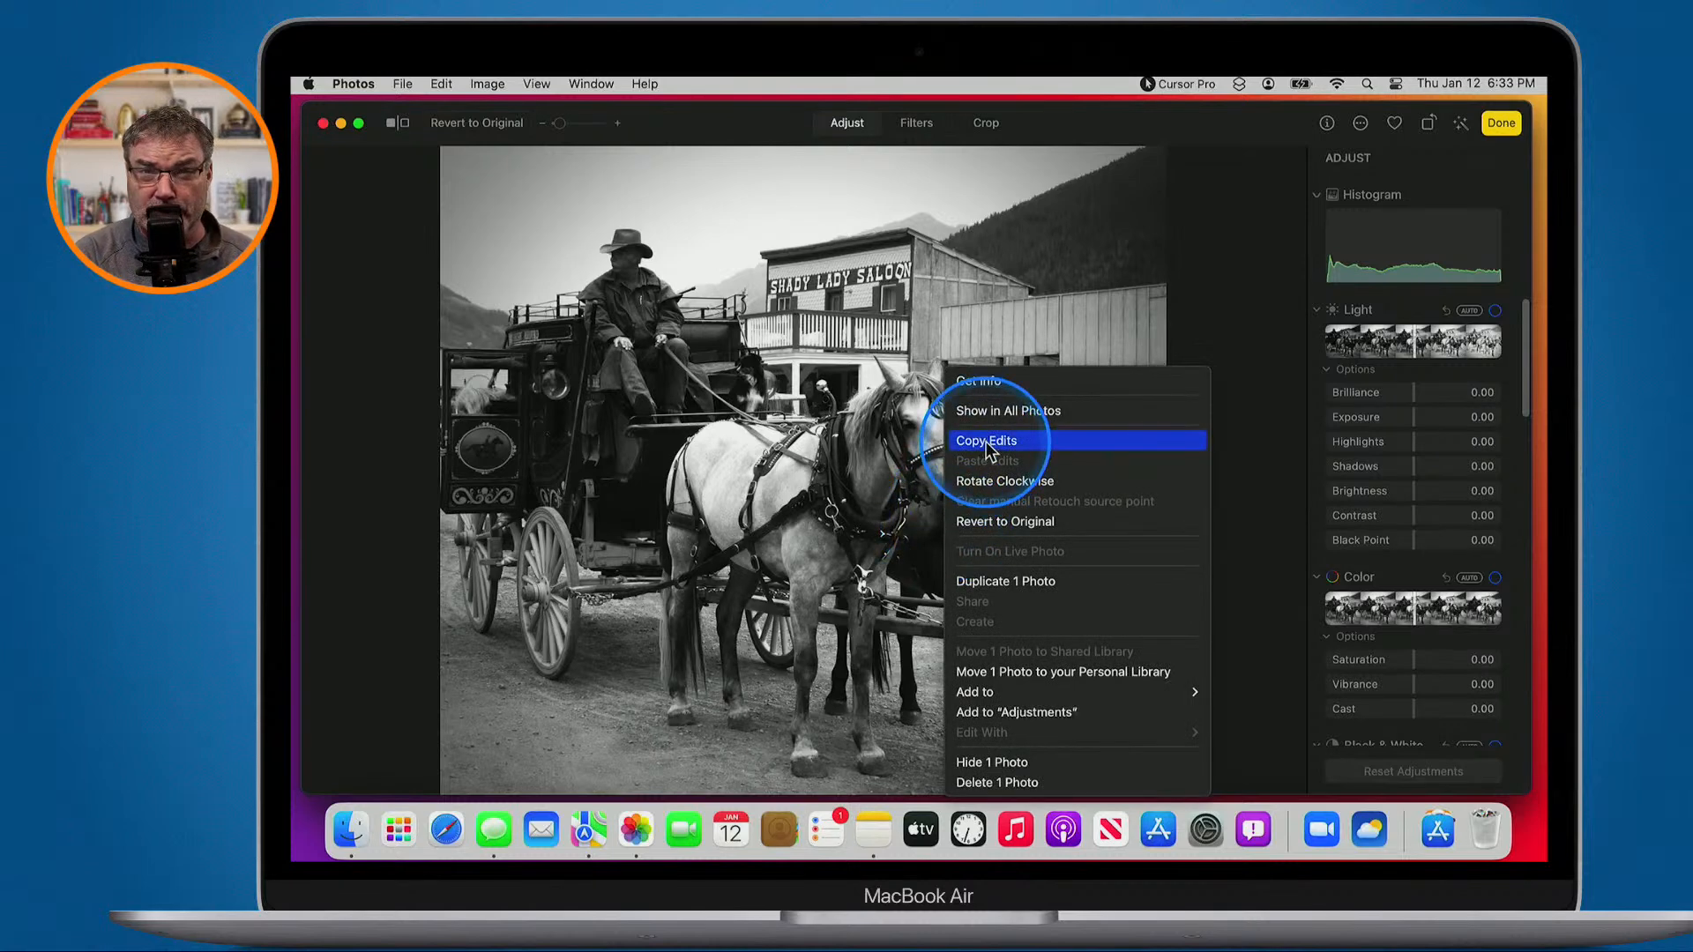
key("ctrl")
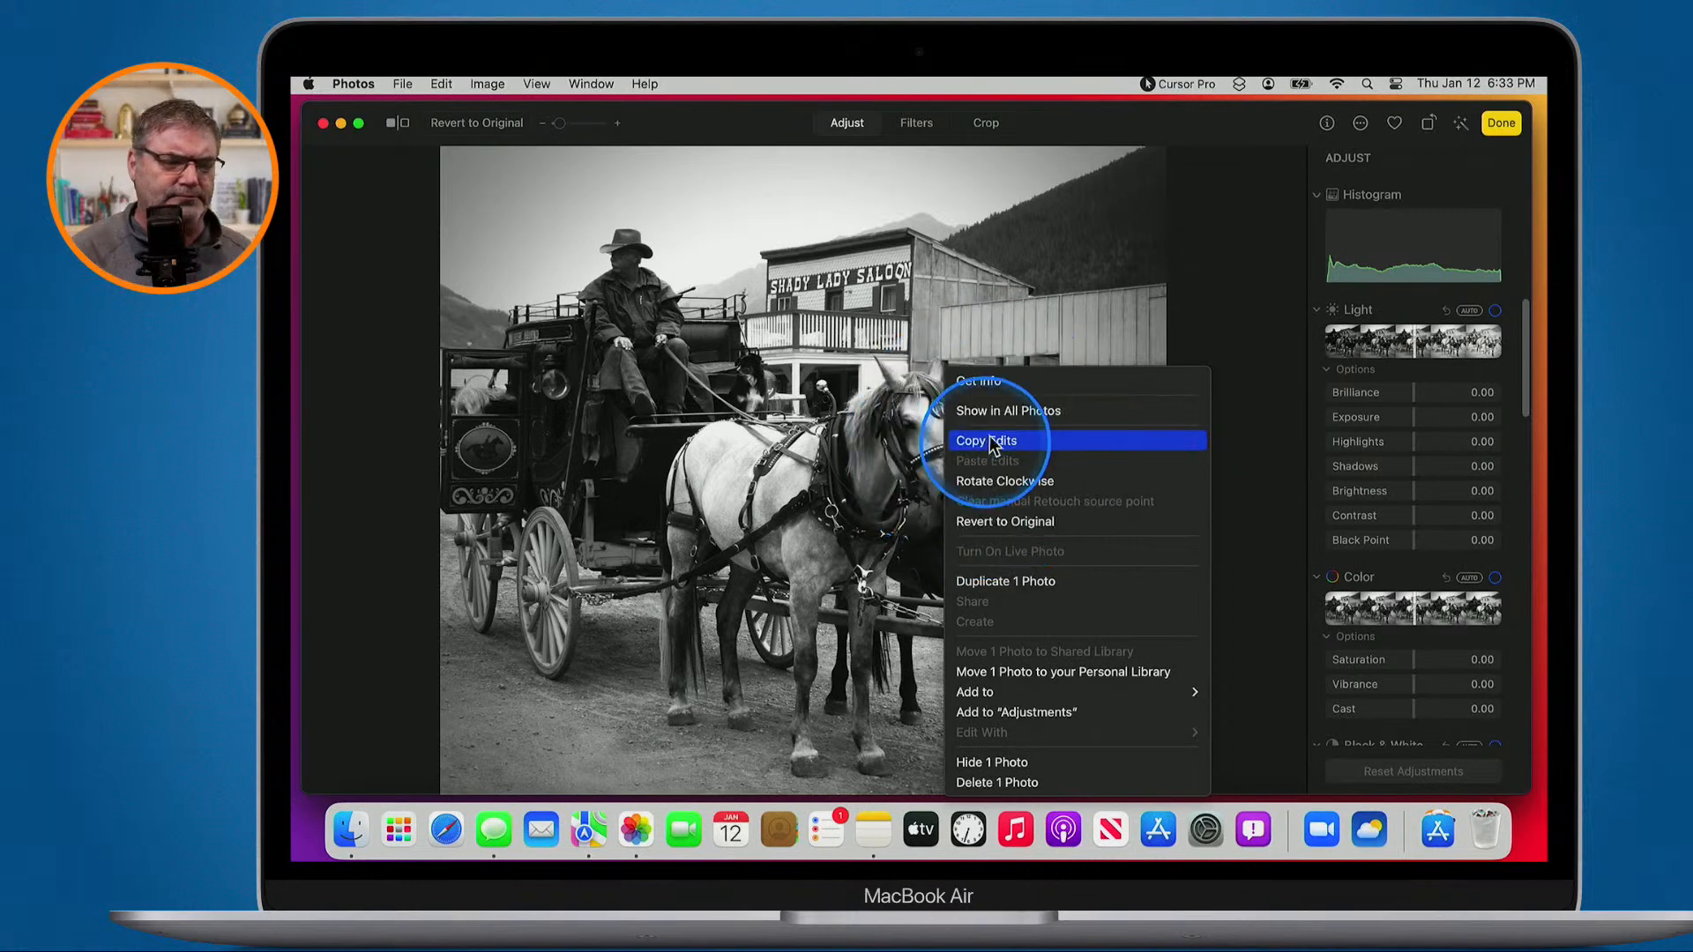
left_click(1501, 128)
left_click(1501, 125)
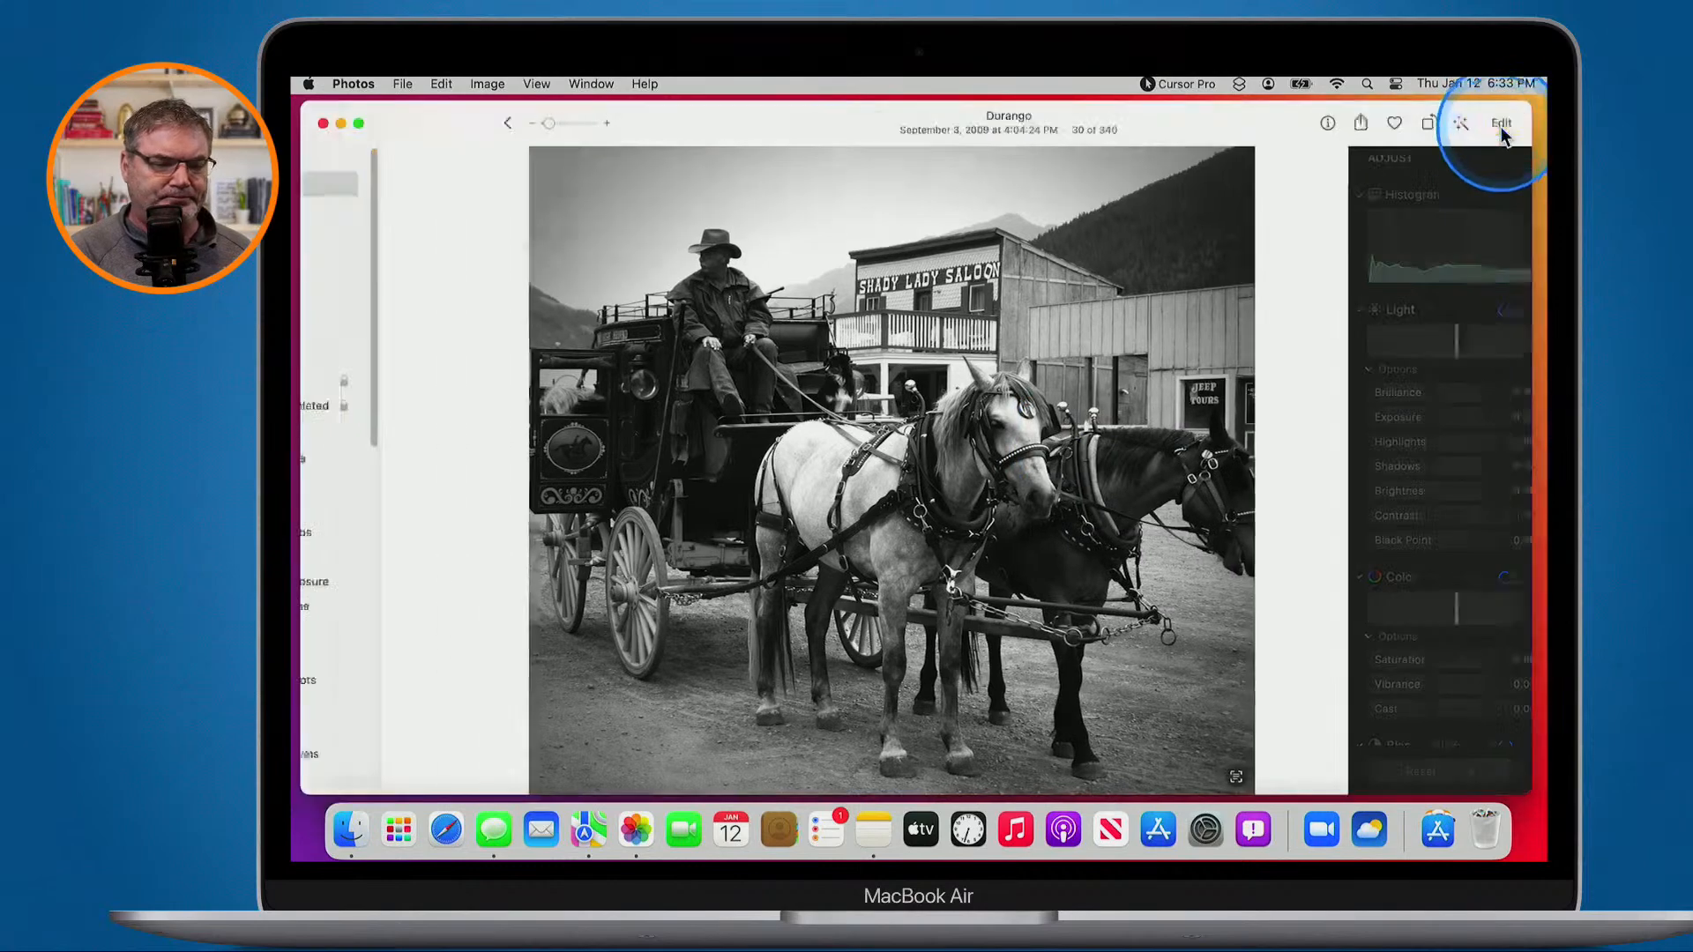
Go forward to the railroad track photo and try to paste the copied edits onto it
key("Right")
key("Right")
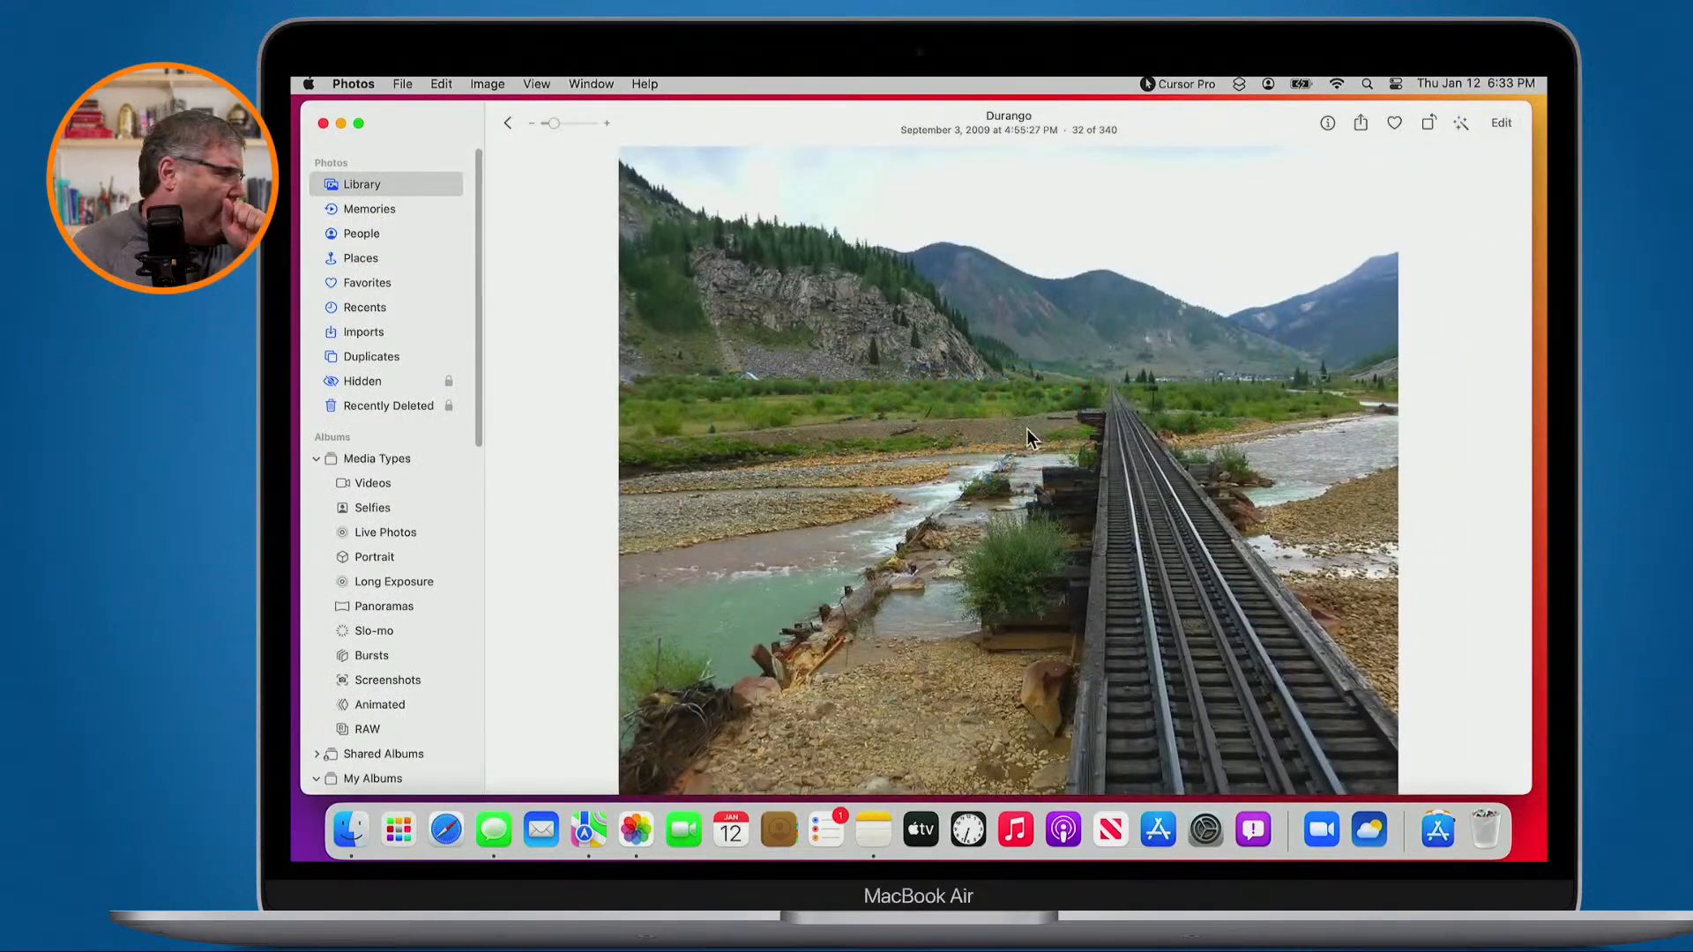
left_click(1024, 479)
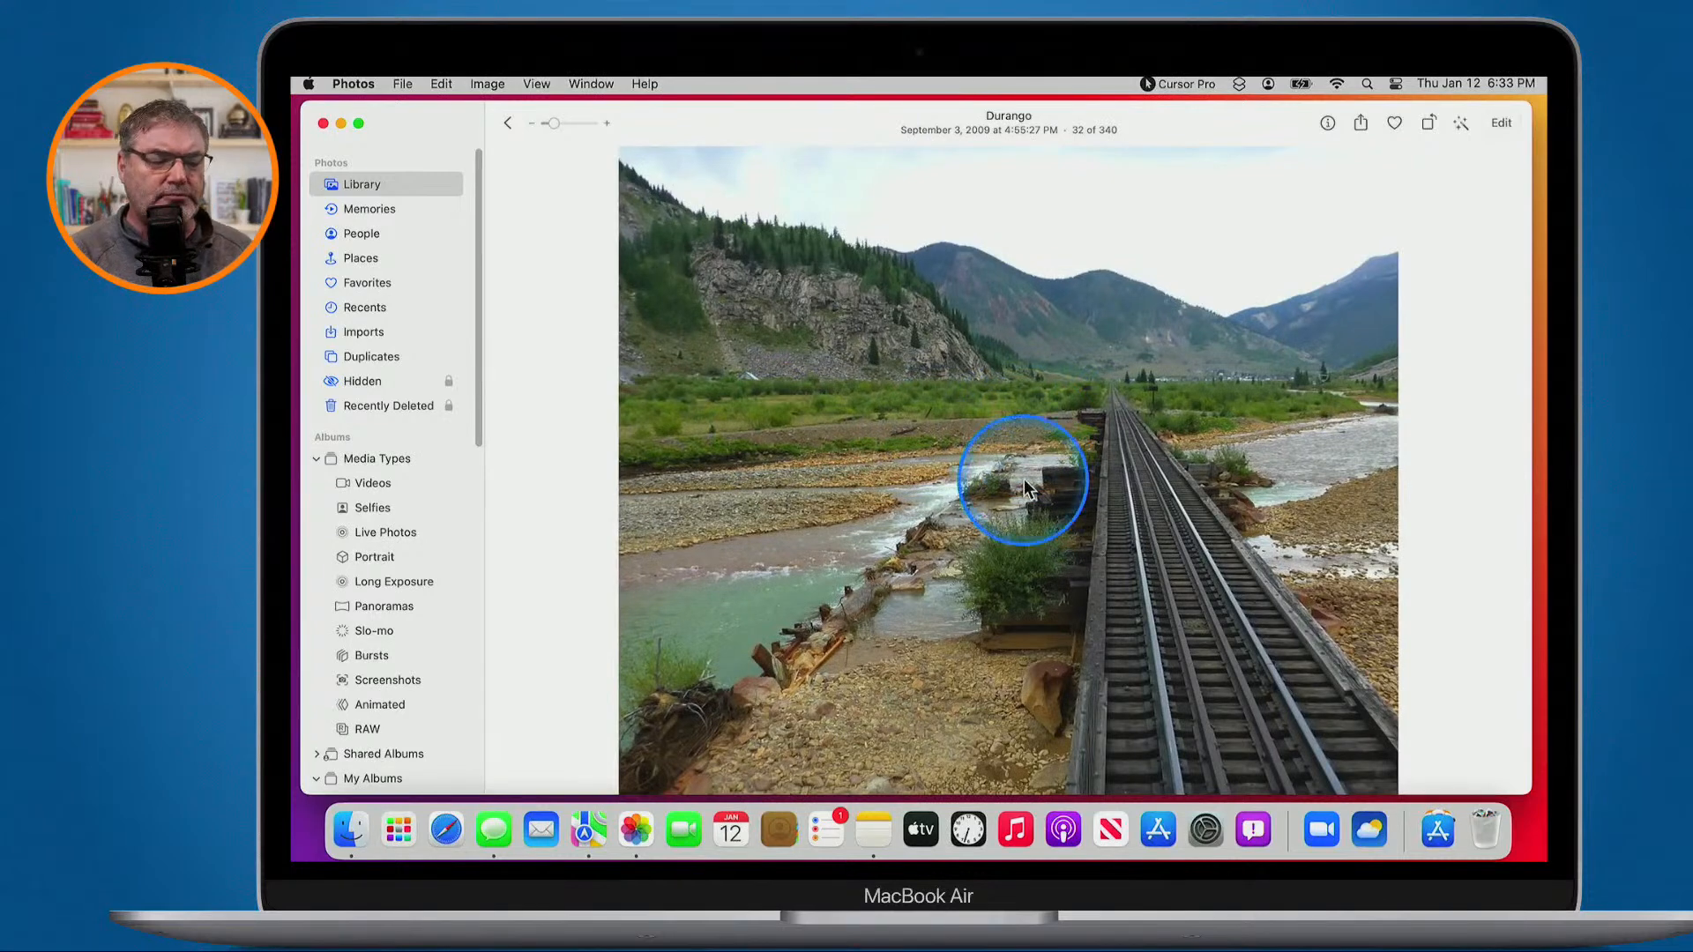
right_click(1024, 479)
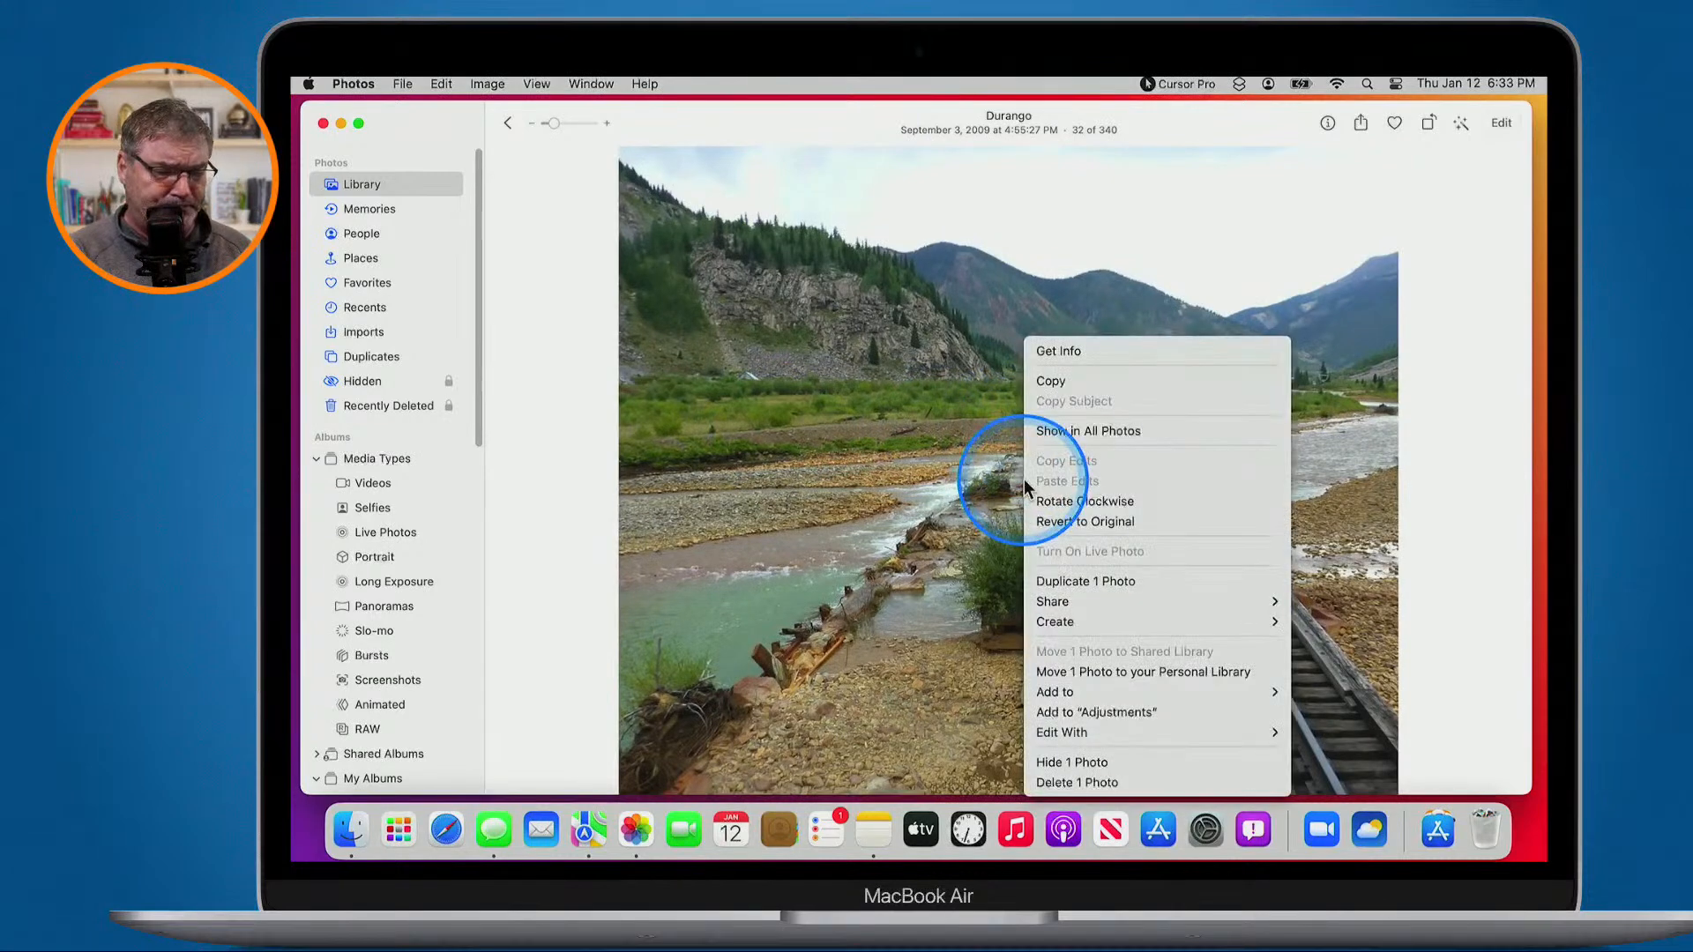
left_click(936, 459)
Open the railroad track photo for editing, look for a way to paste the edits there, and close the editor
left_click(1501, 123)
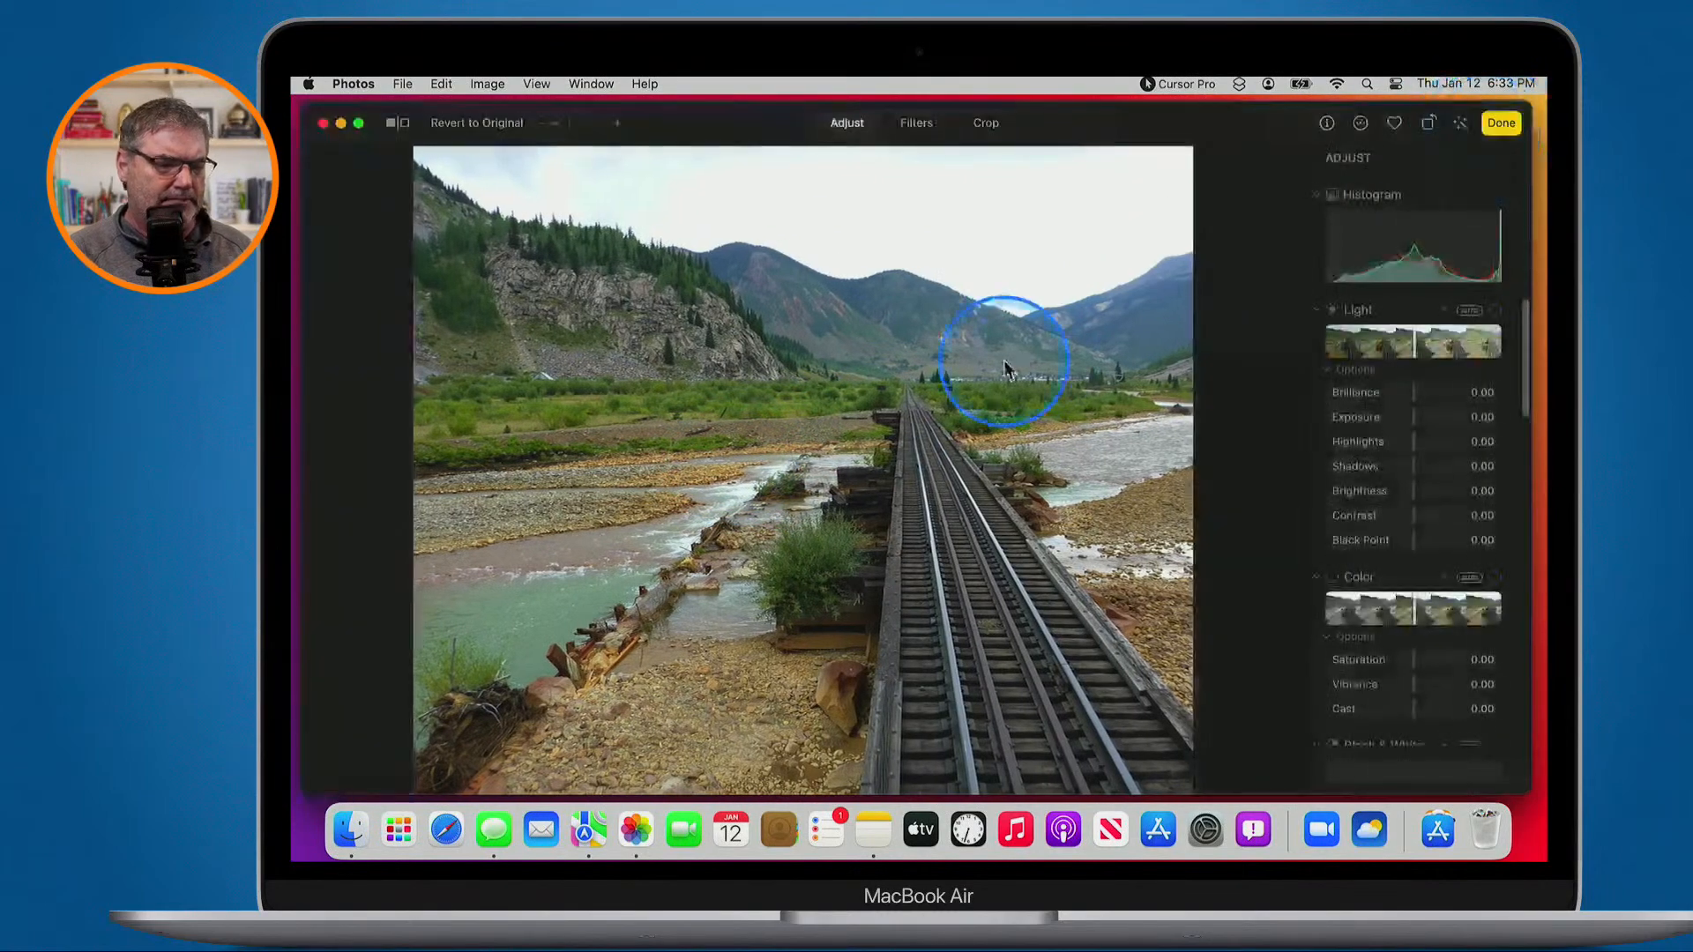
right_click(1007, 358)
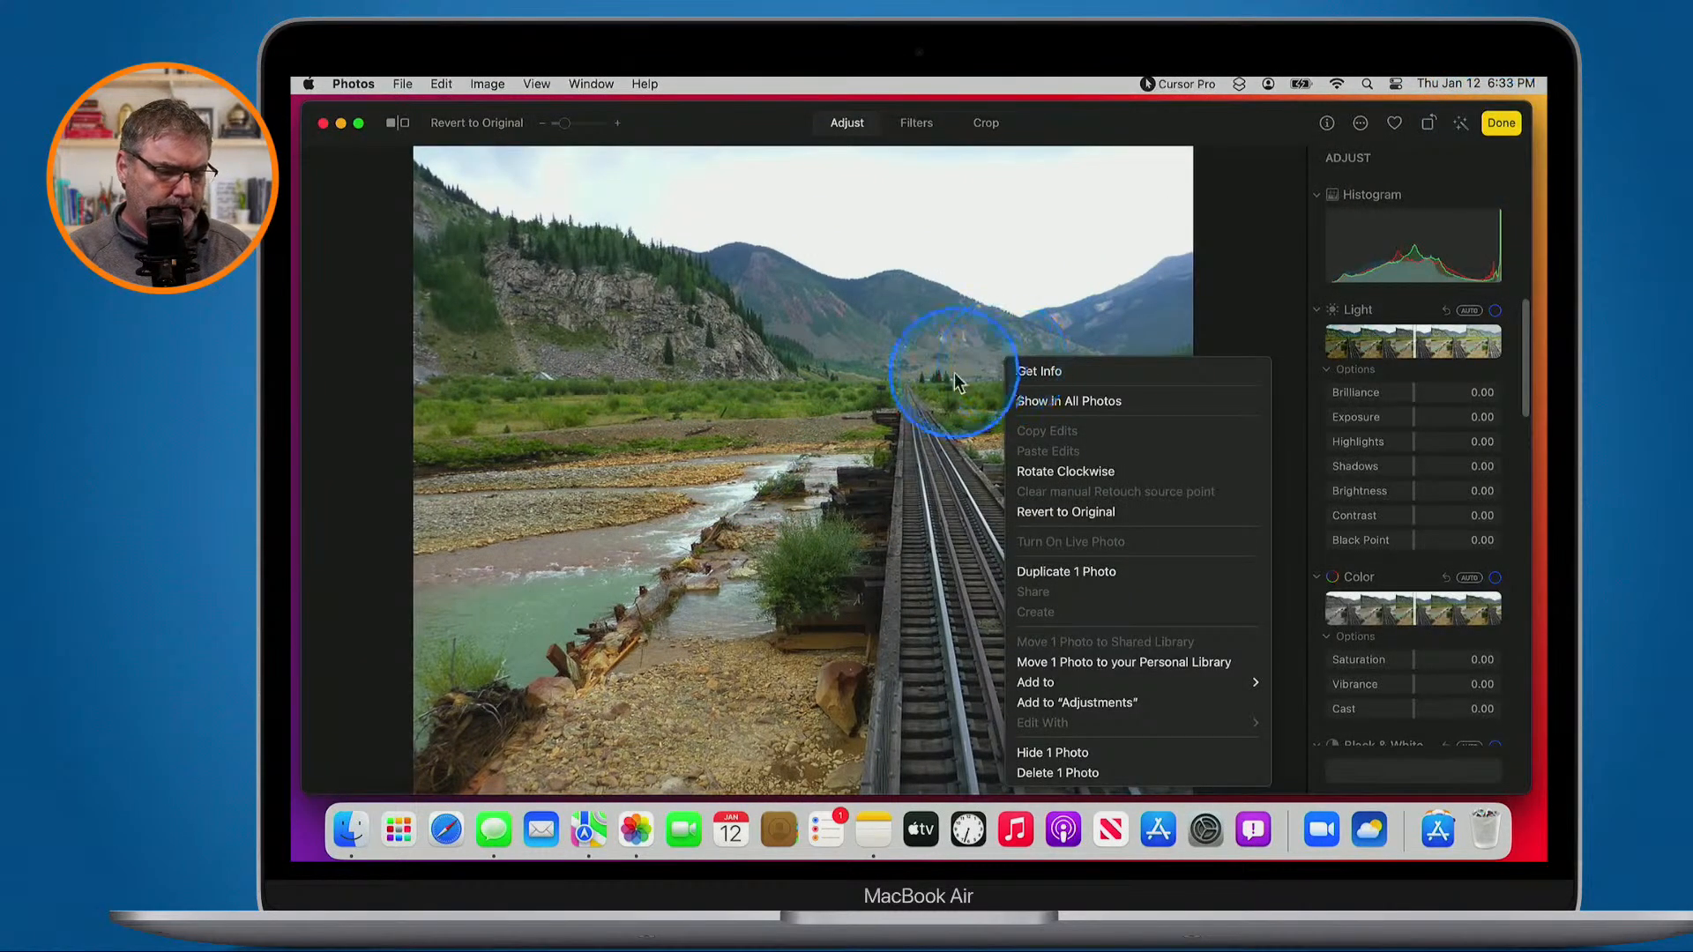
left_click(909, 382)
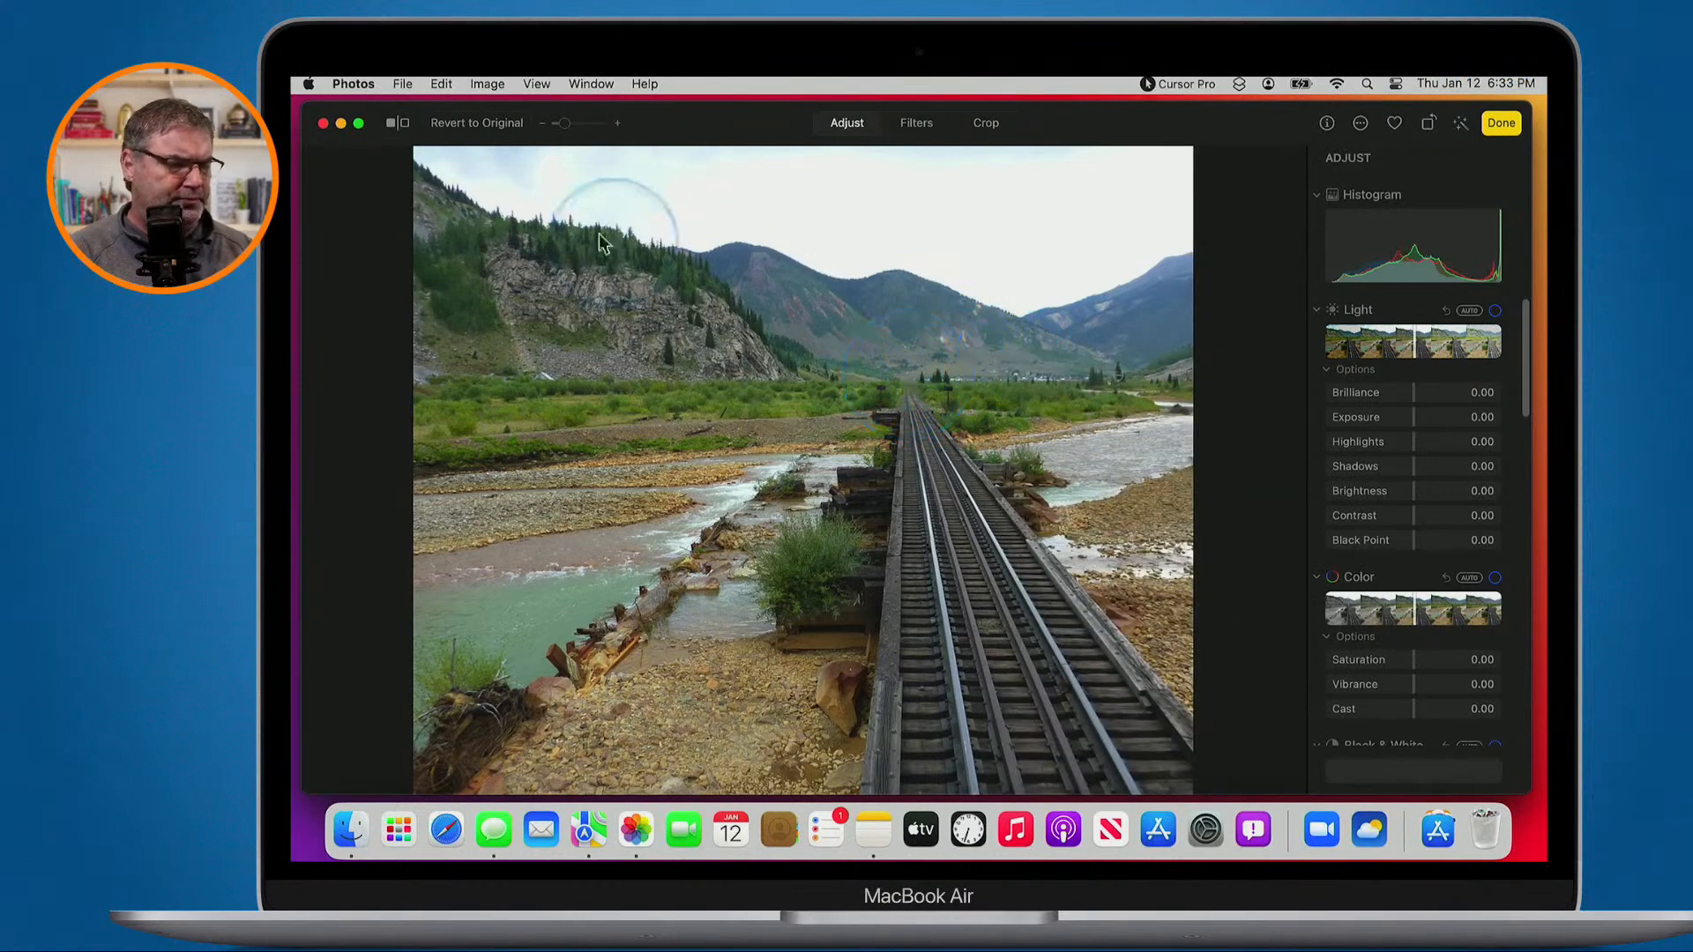
left_click(438, 84)
mouse_move(391, 85)
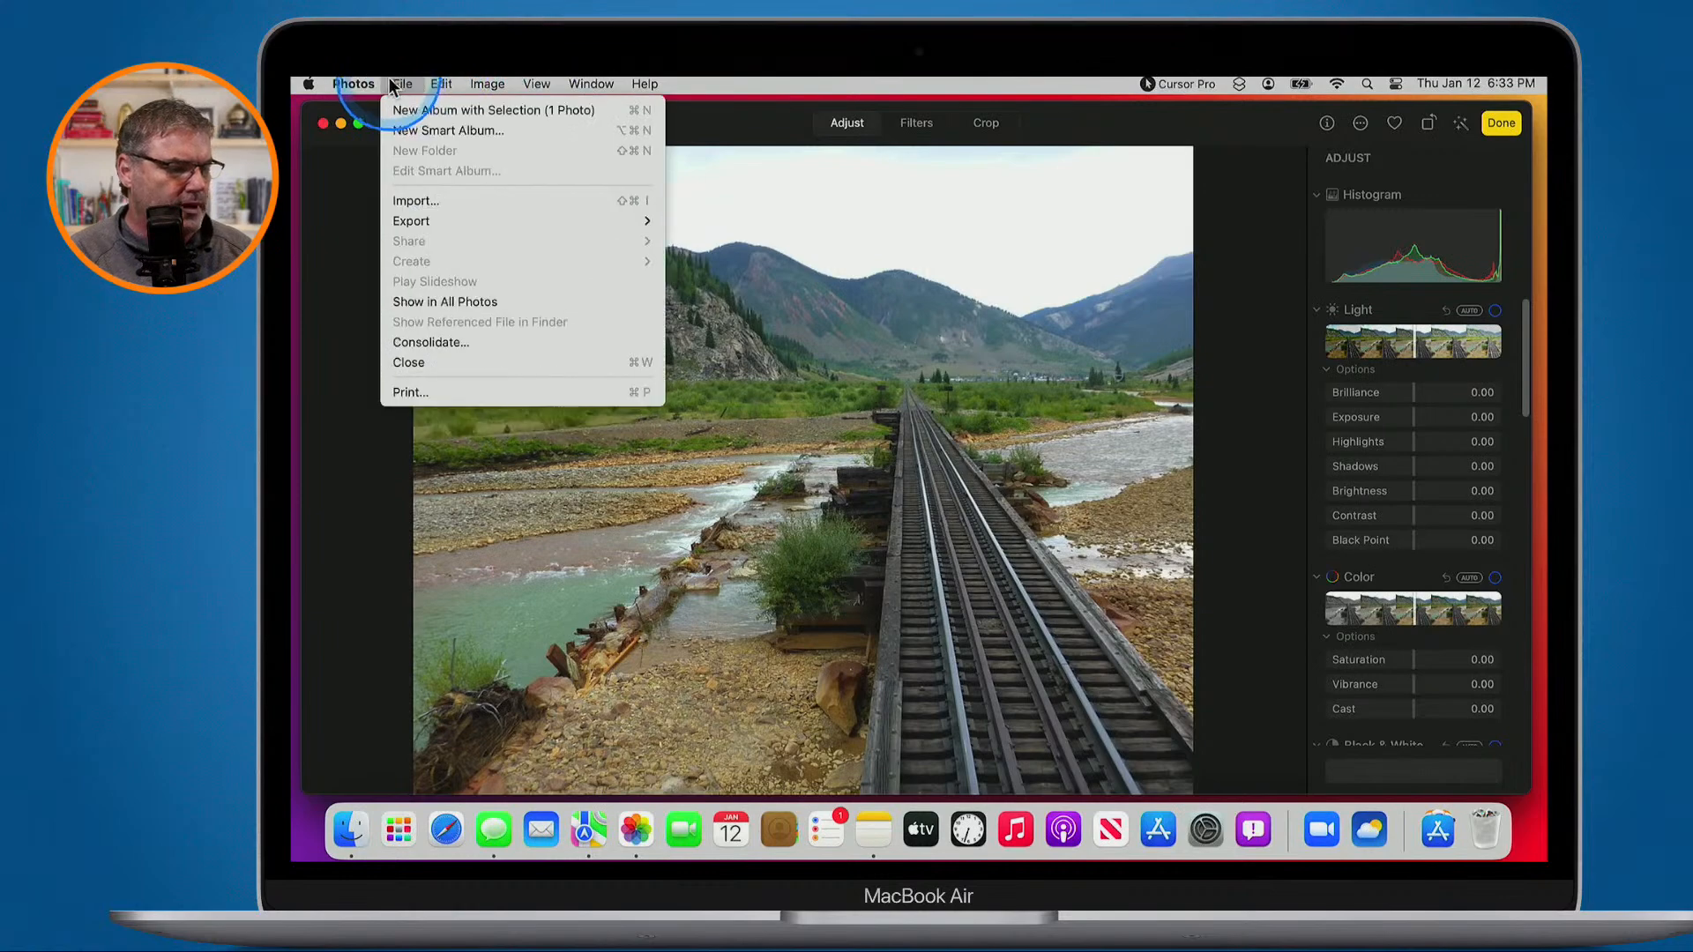
left_click(441, 84)
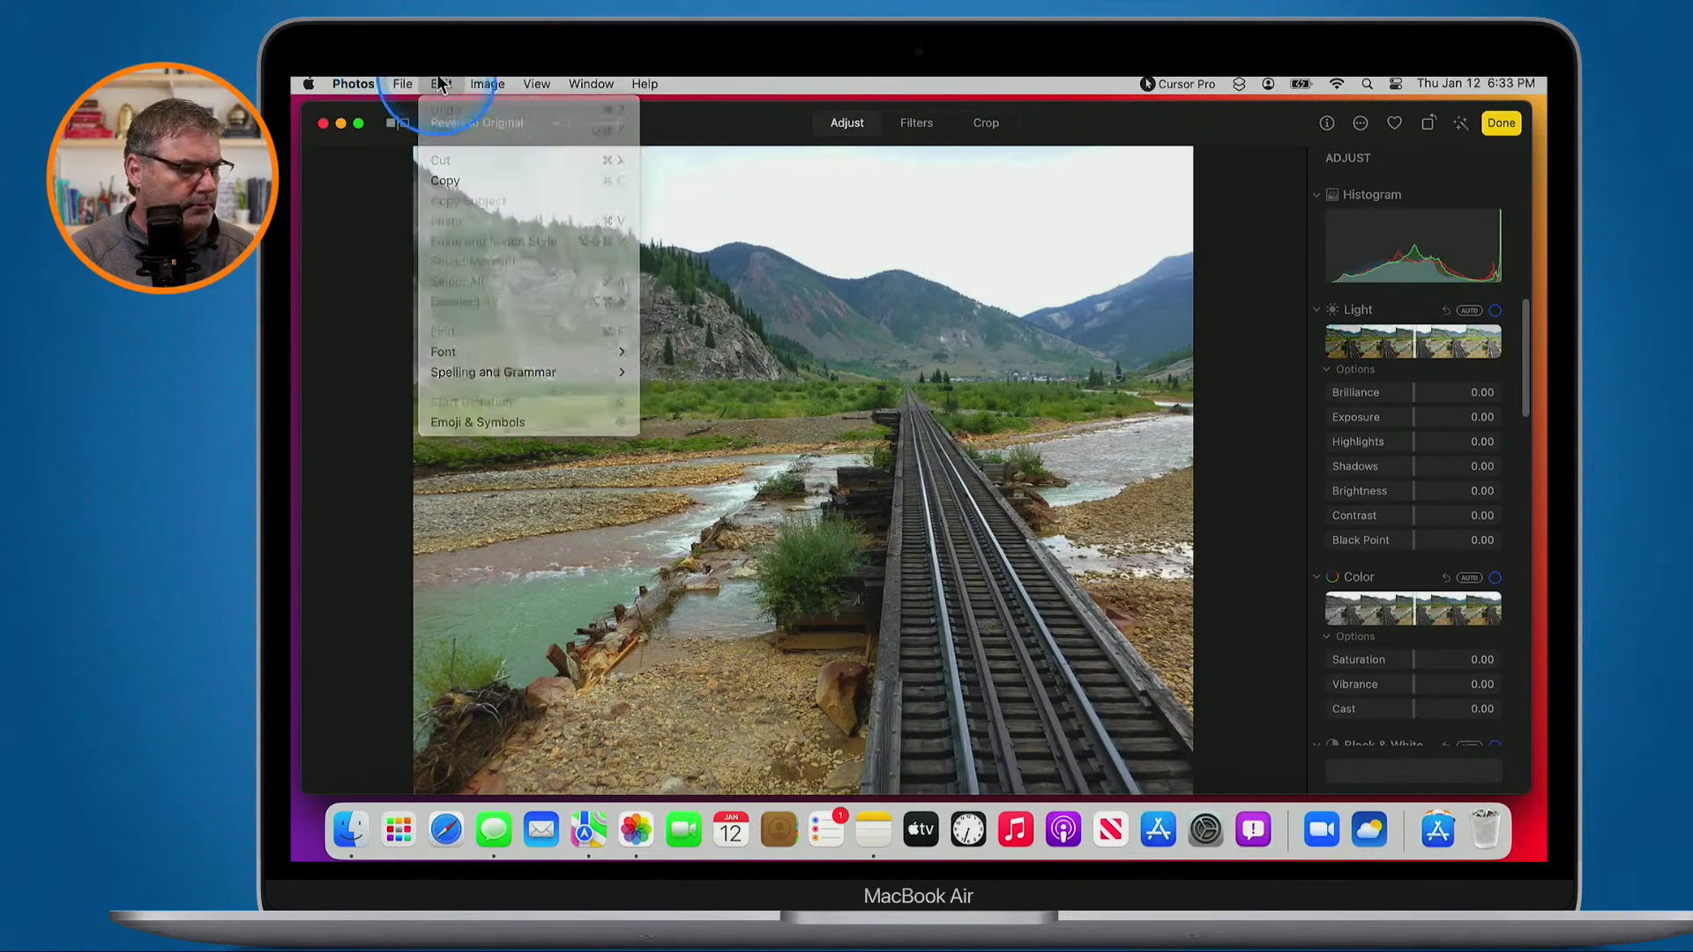
left_click(1499, 123)
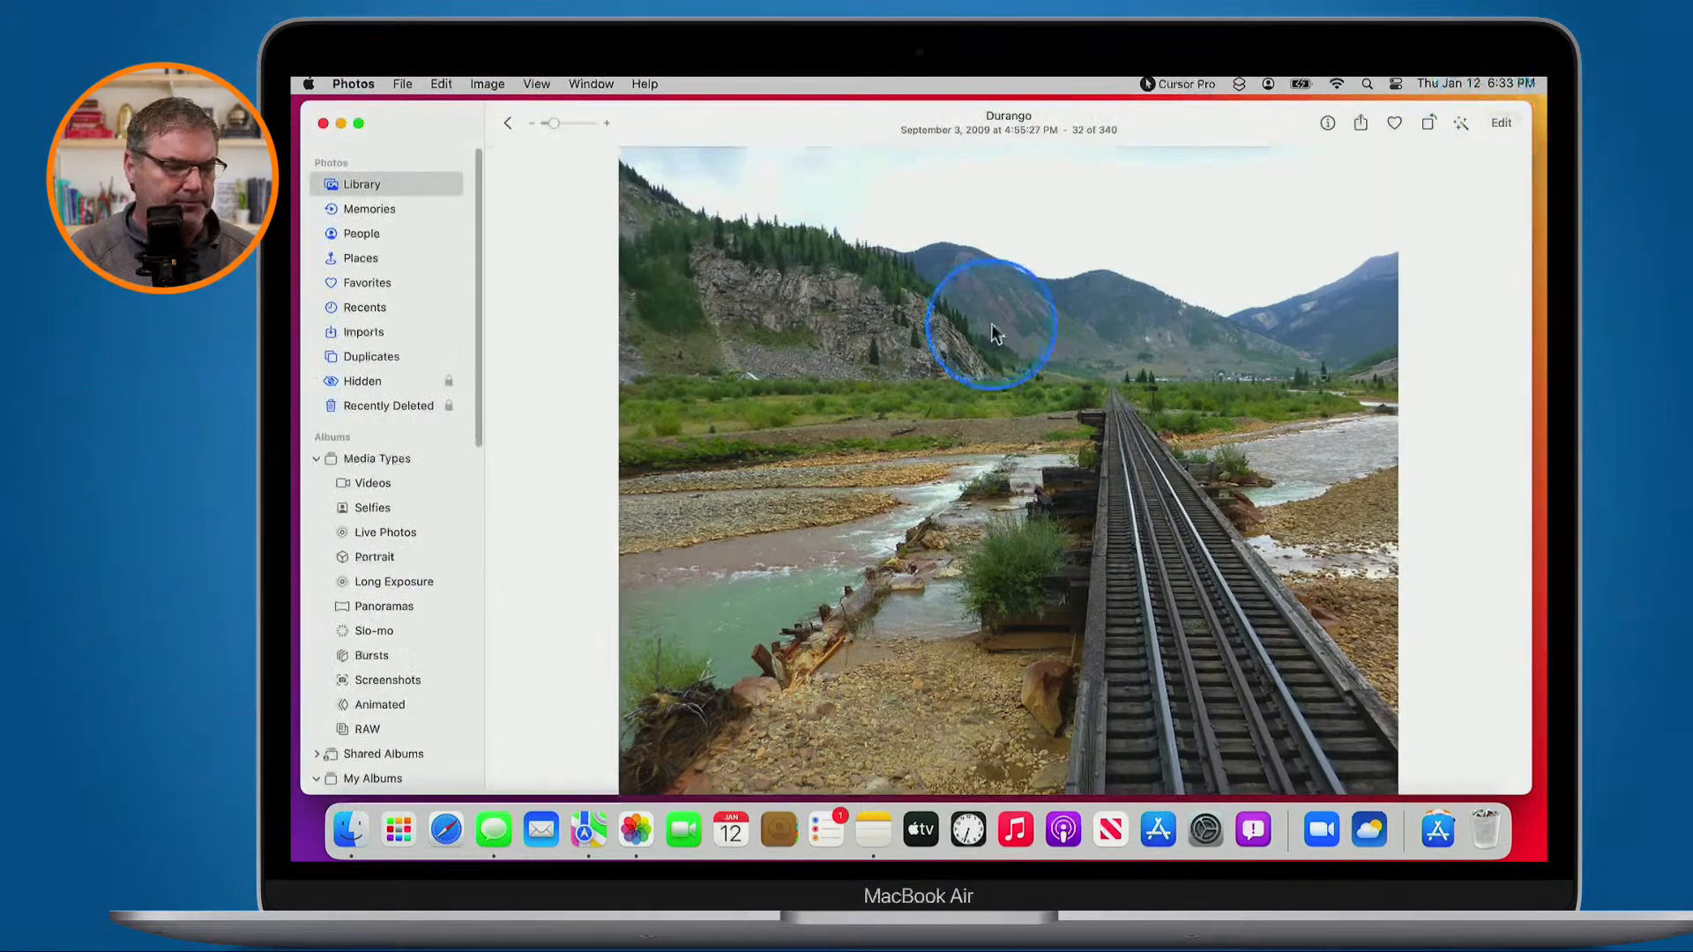
Go back to the black-and-white stagecoach photo and copy its edits
key("Right")
key("Left")
right_click(940, 362)
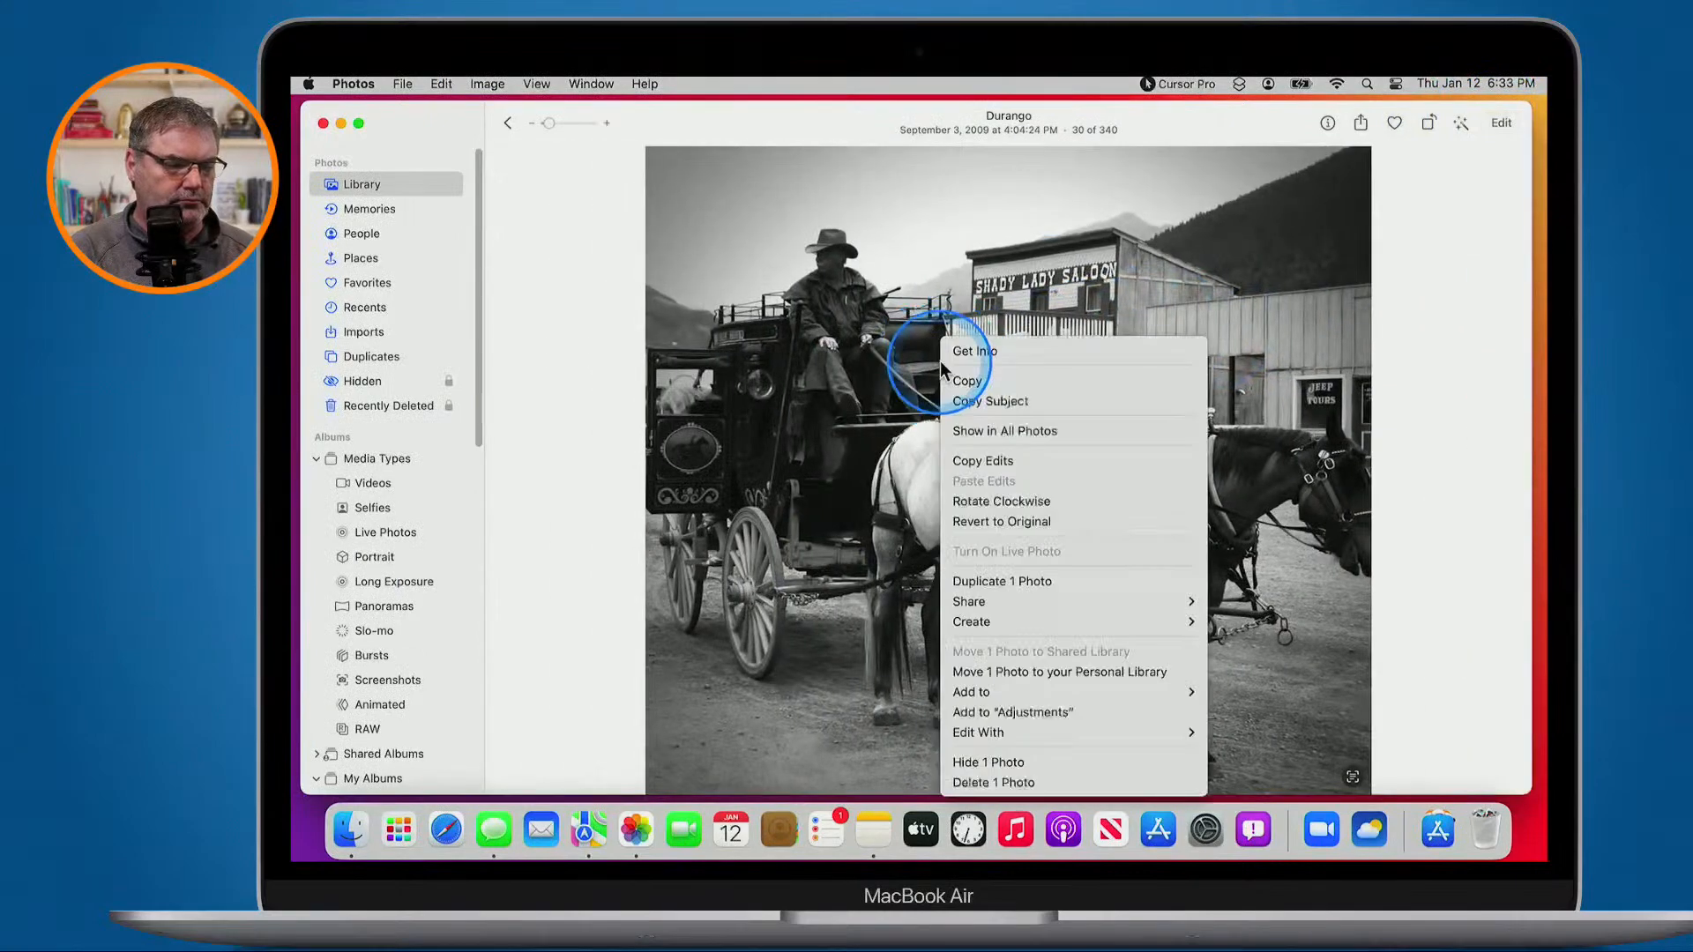
left_click(981, 460)
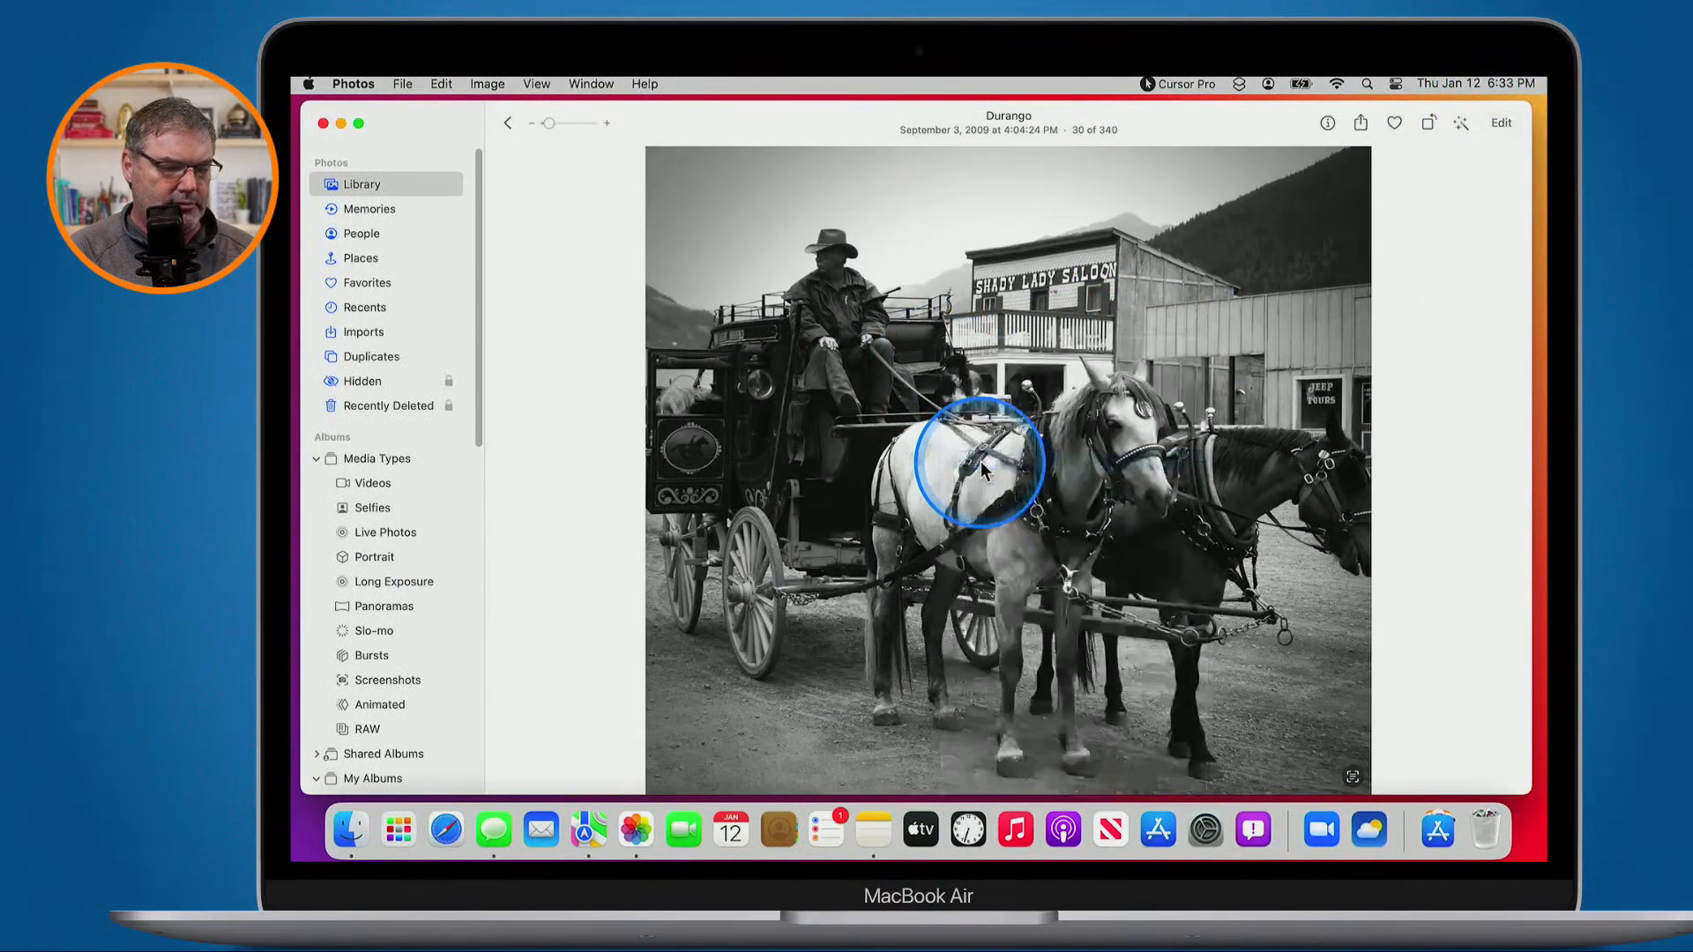
Go forward to the color railroad track photo and paste the stagecoach photo's edits onto it
key("Right")
key("Right")
right_click(981, 462)
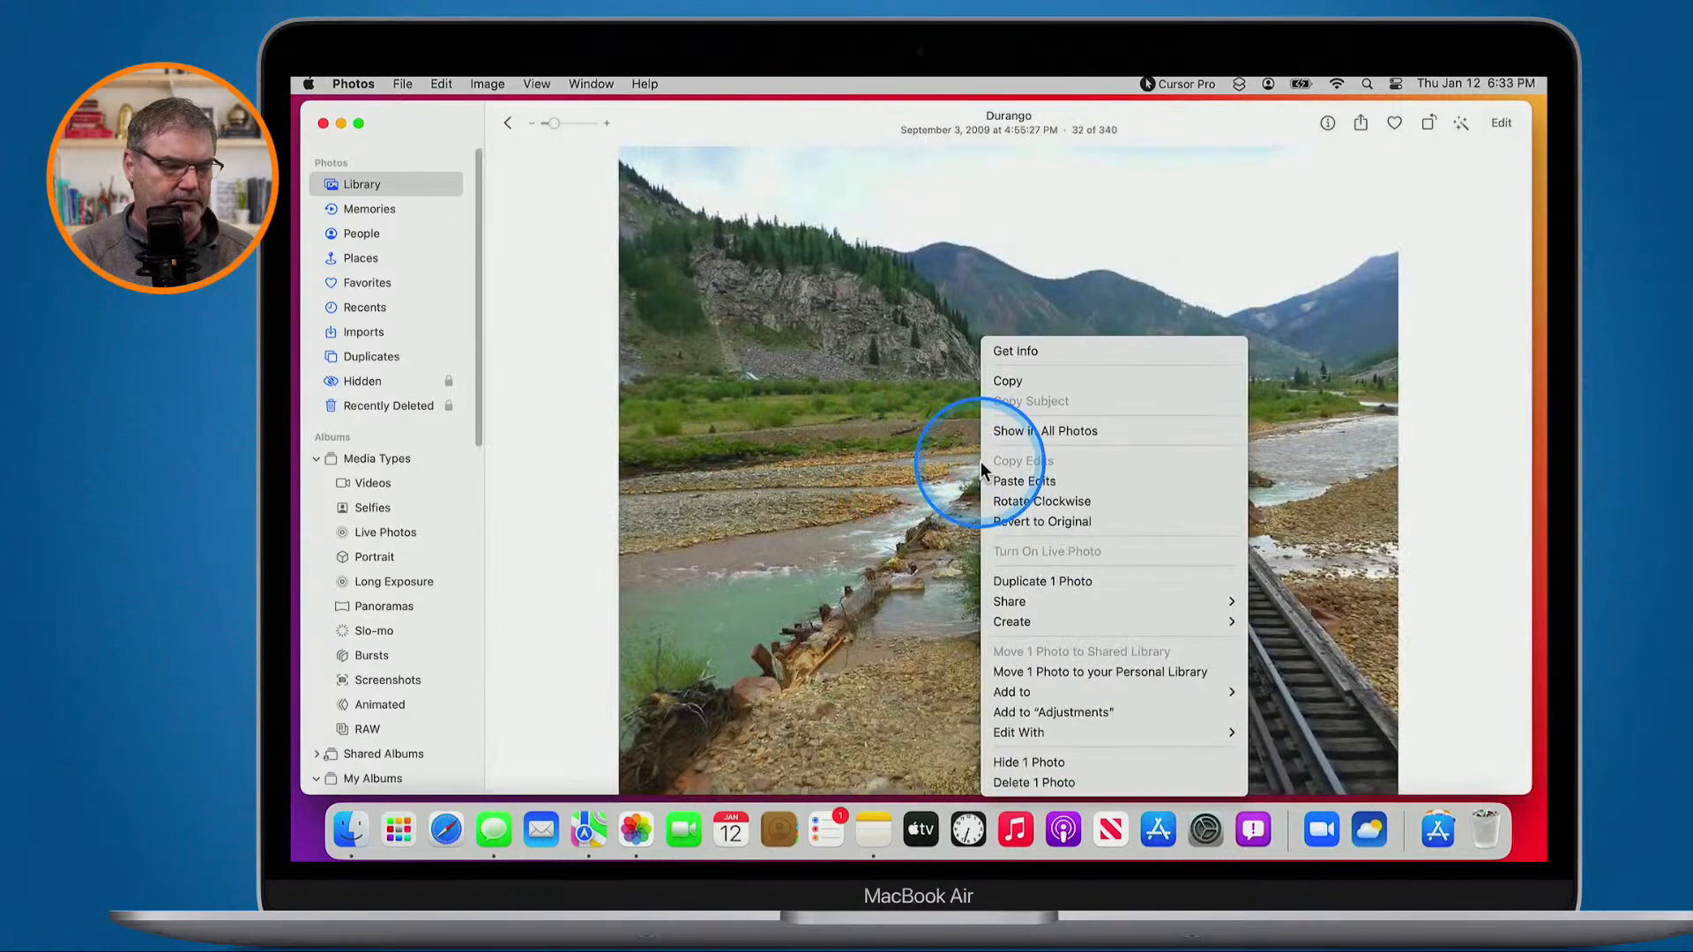
left_click(995, 481)
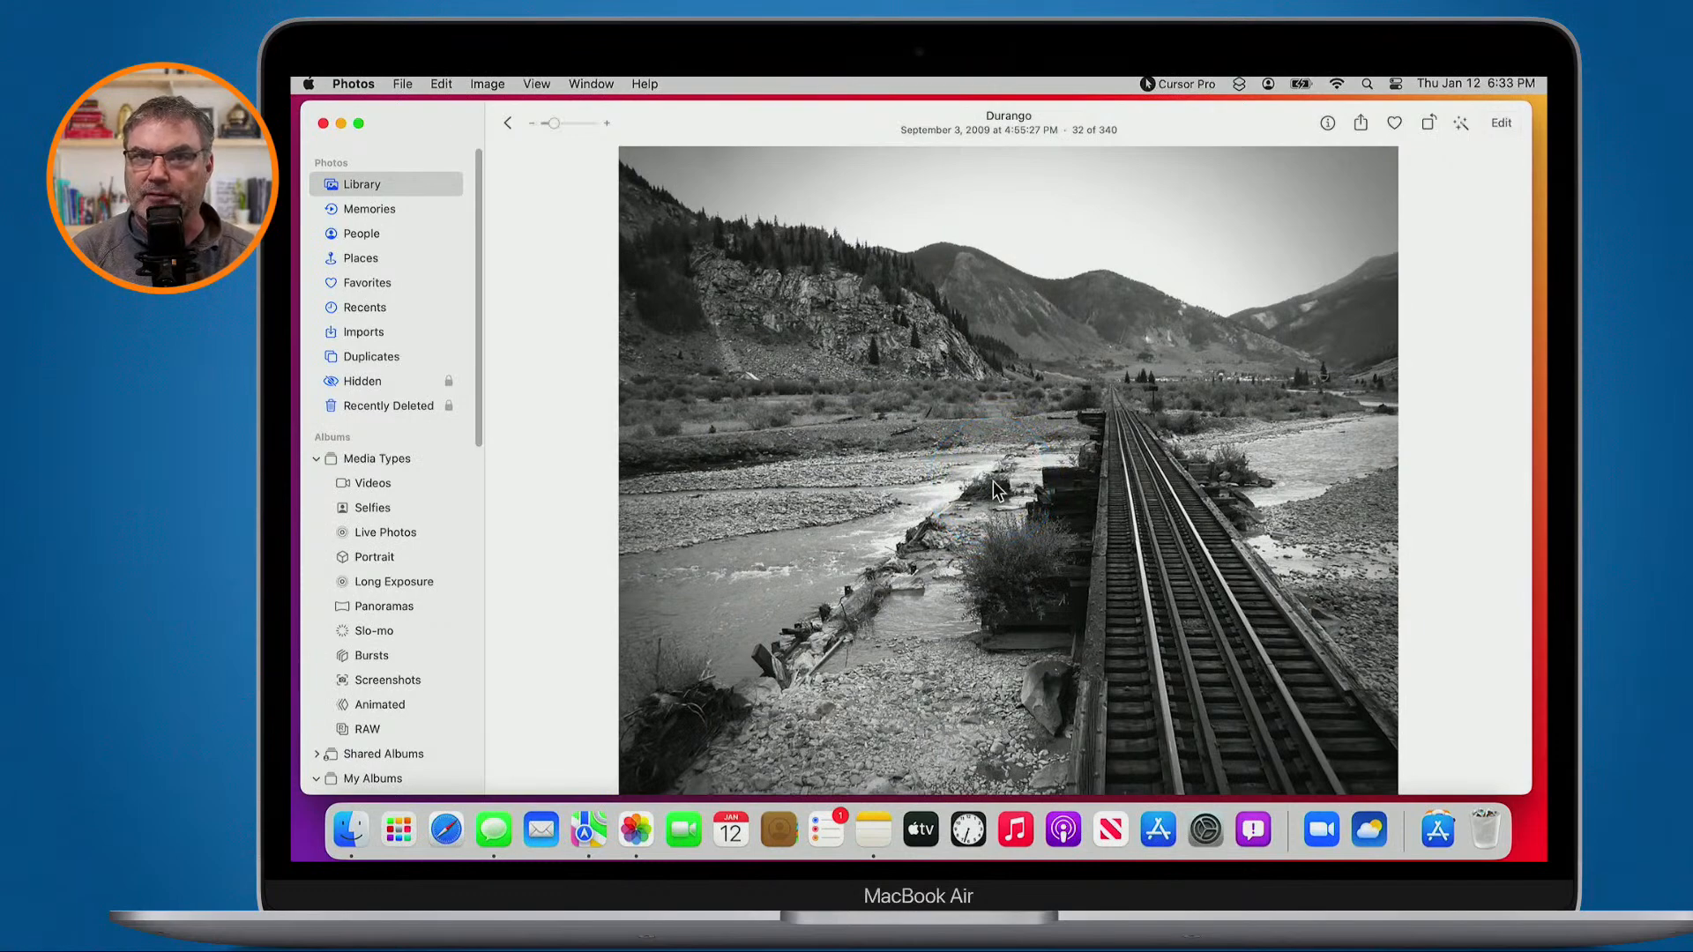
key("Right")
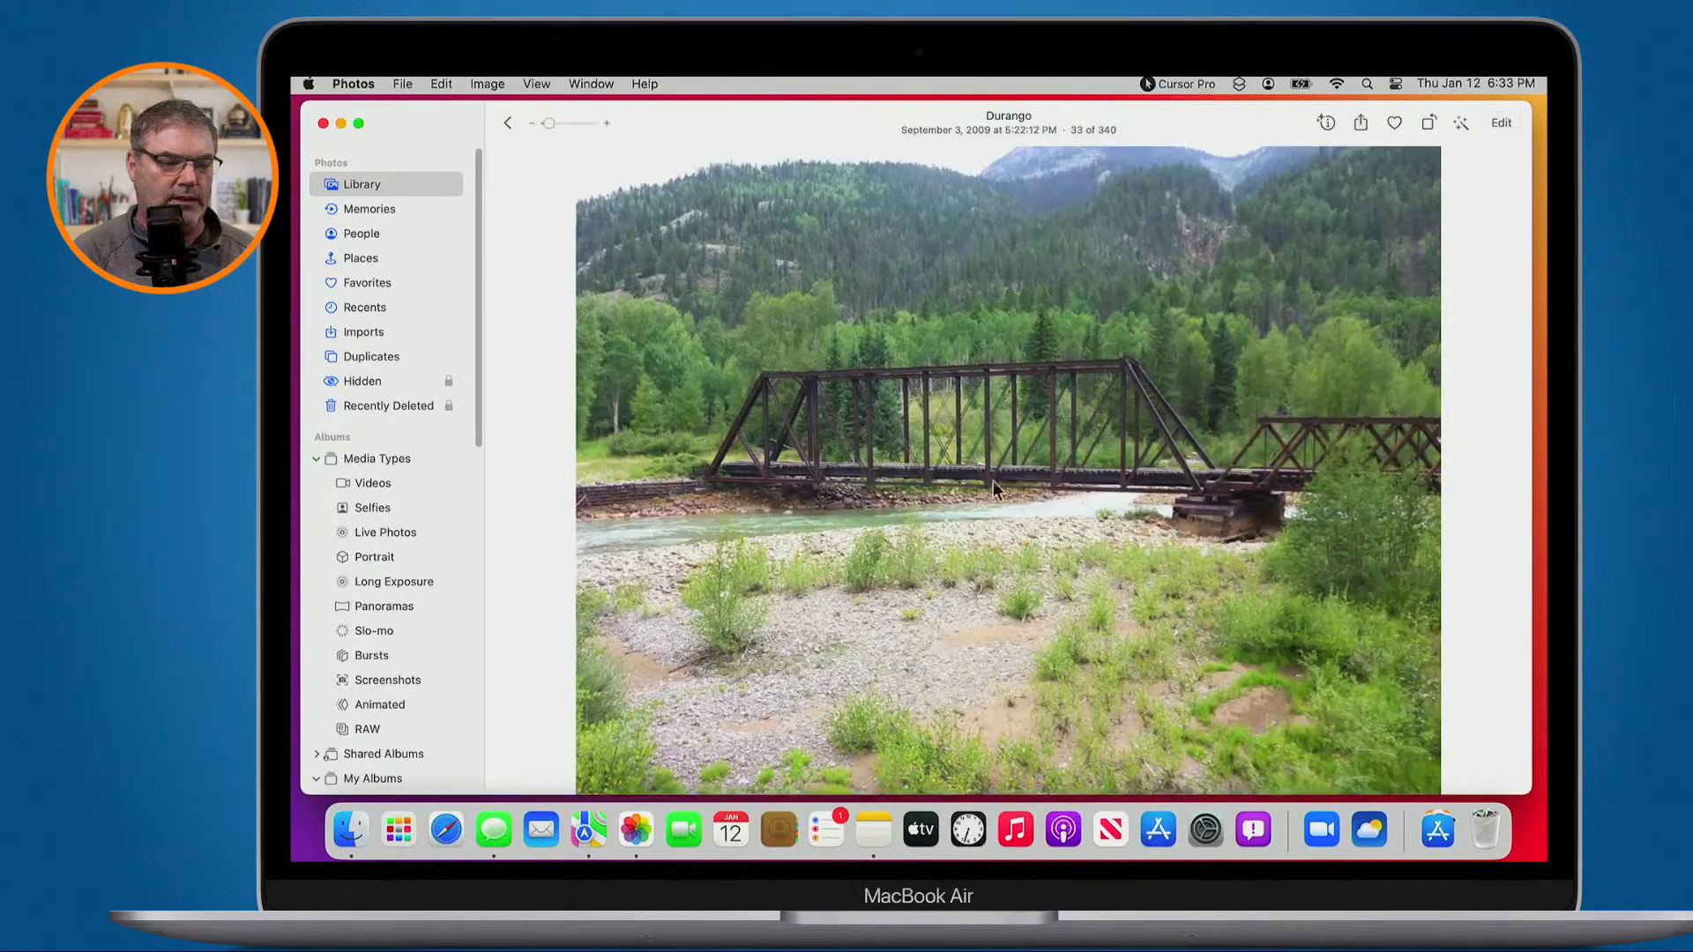
right_click(992, 483)
left_click(881, 569)
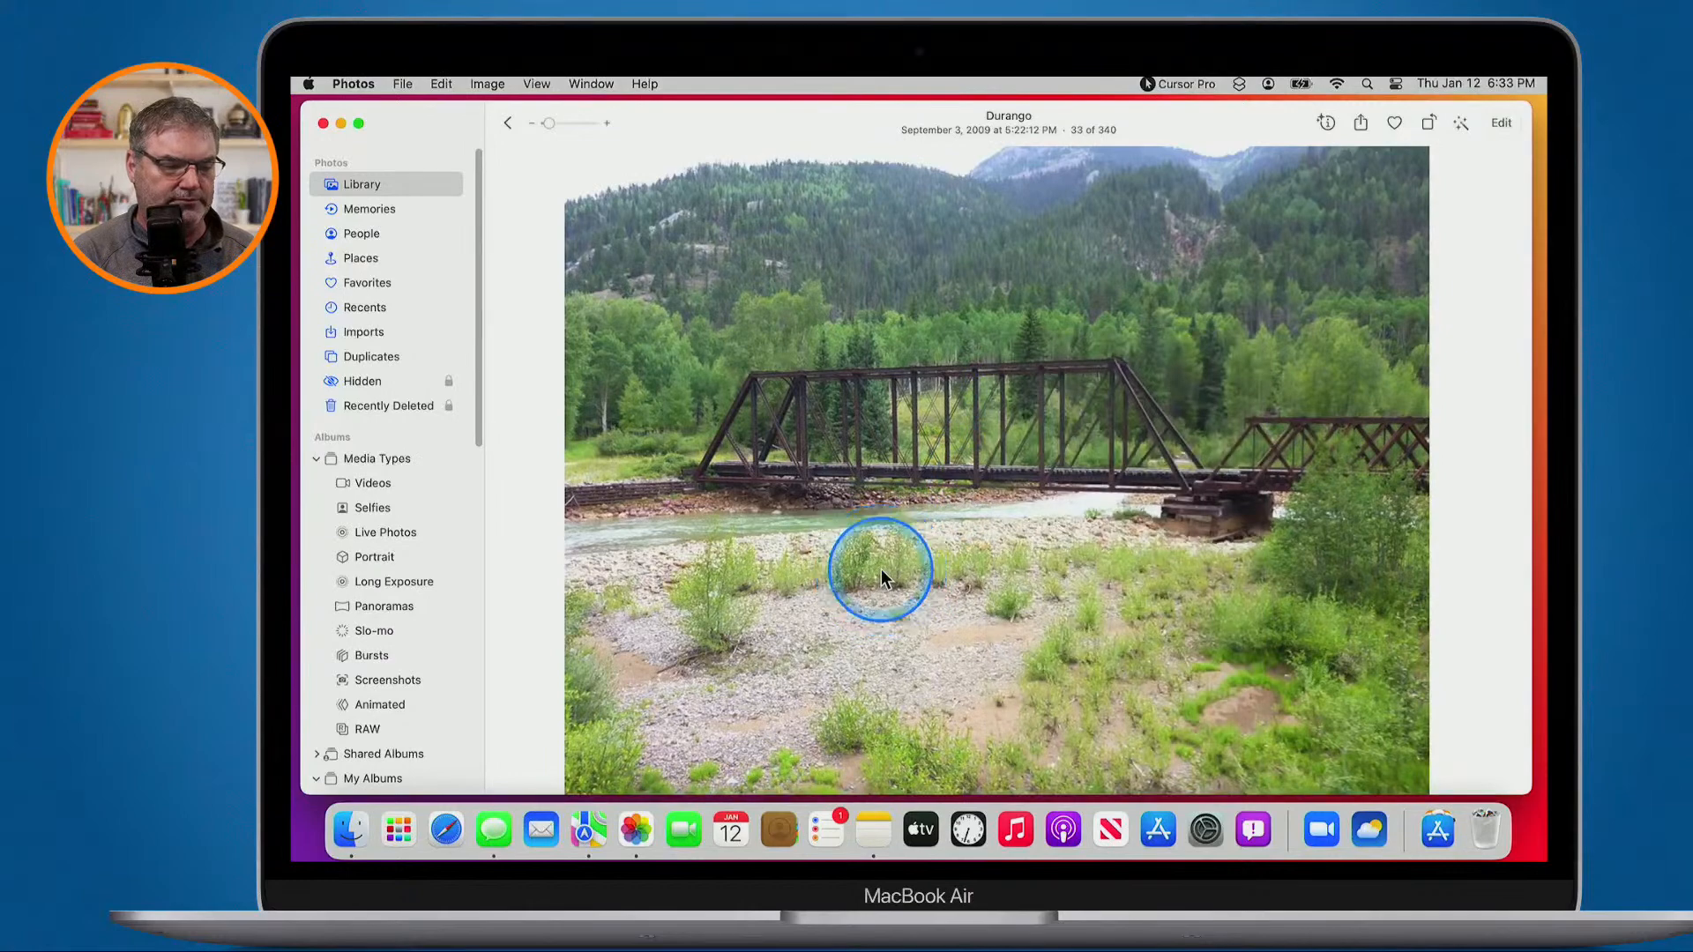
key("Left")
Copy the edits from the black-and-white railroad track photo
right_click(881, 569)
left_click(881, 569)
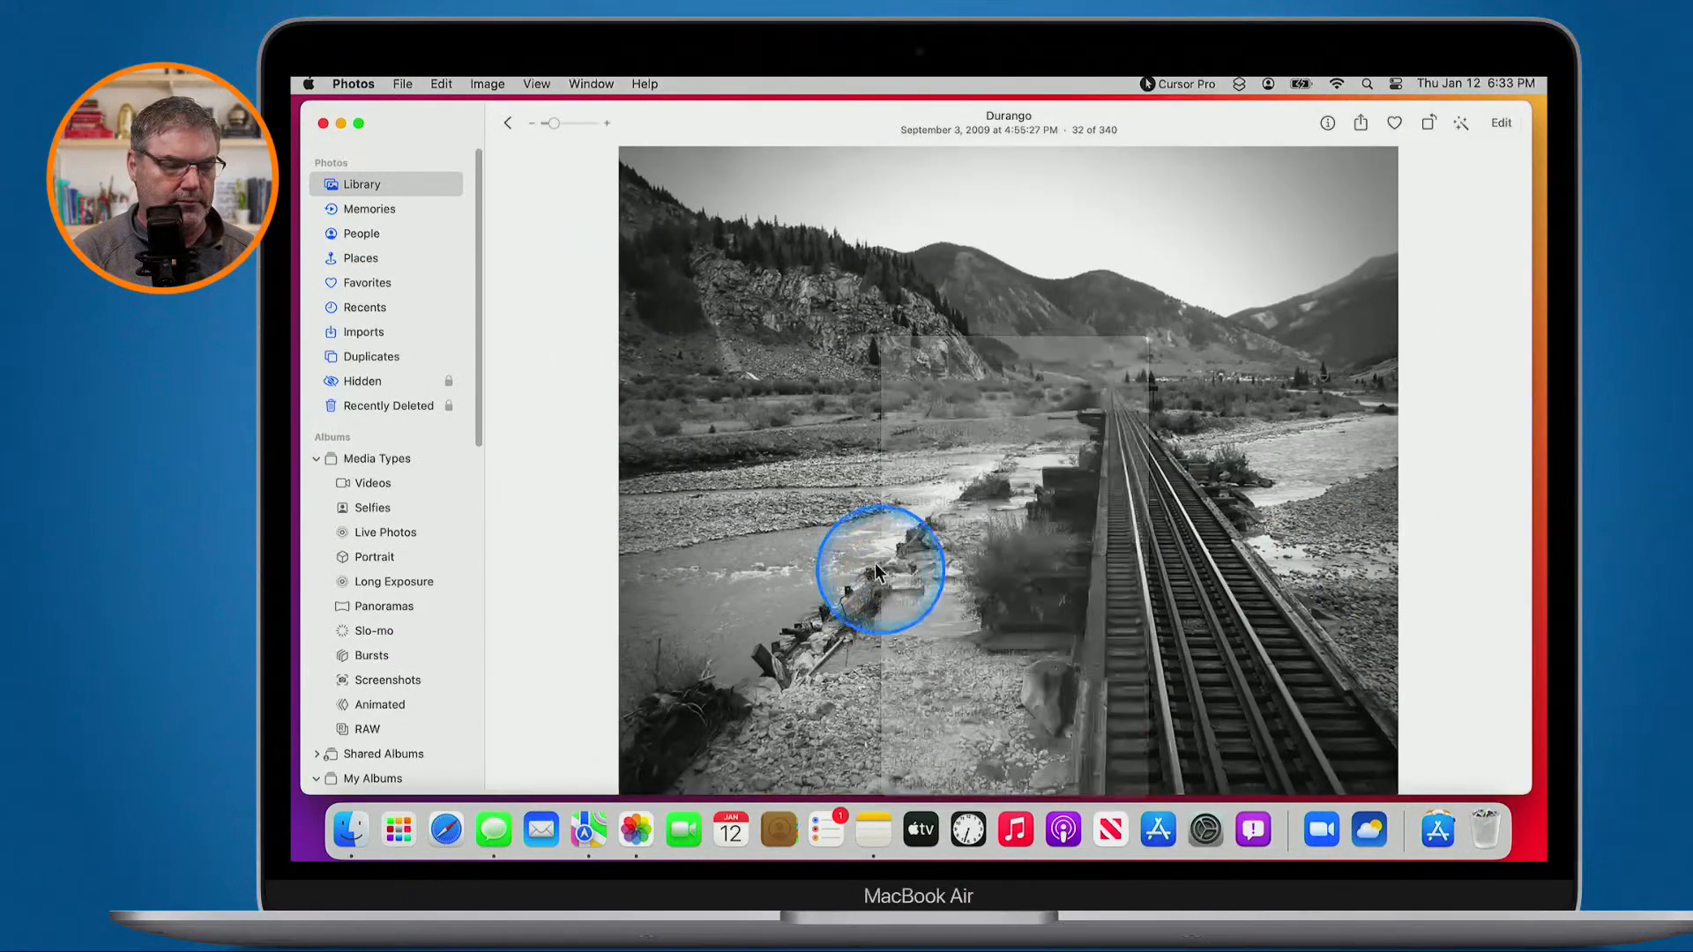
right_click(854, 571)
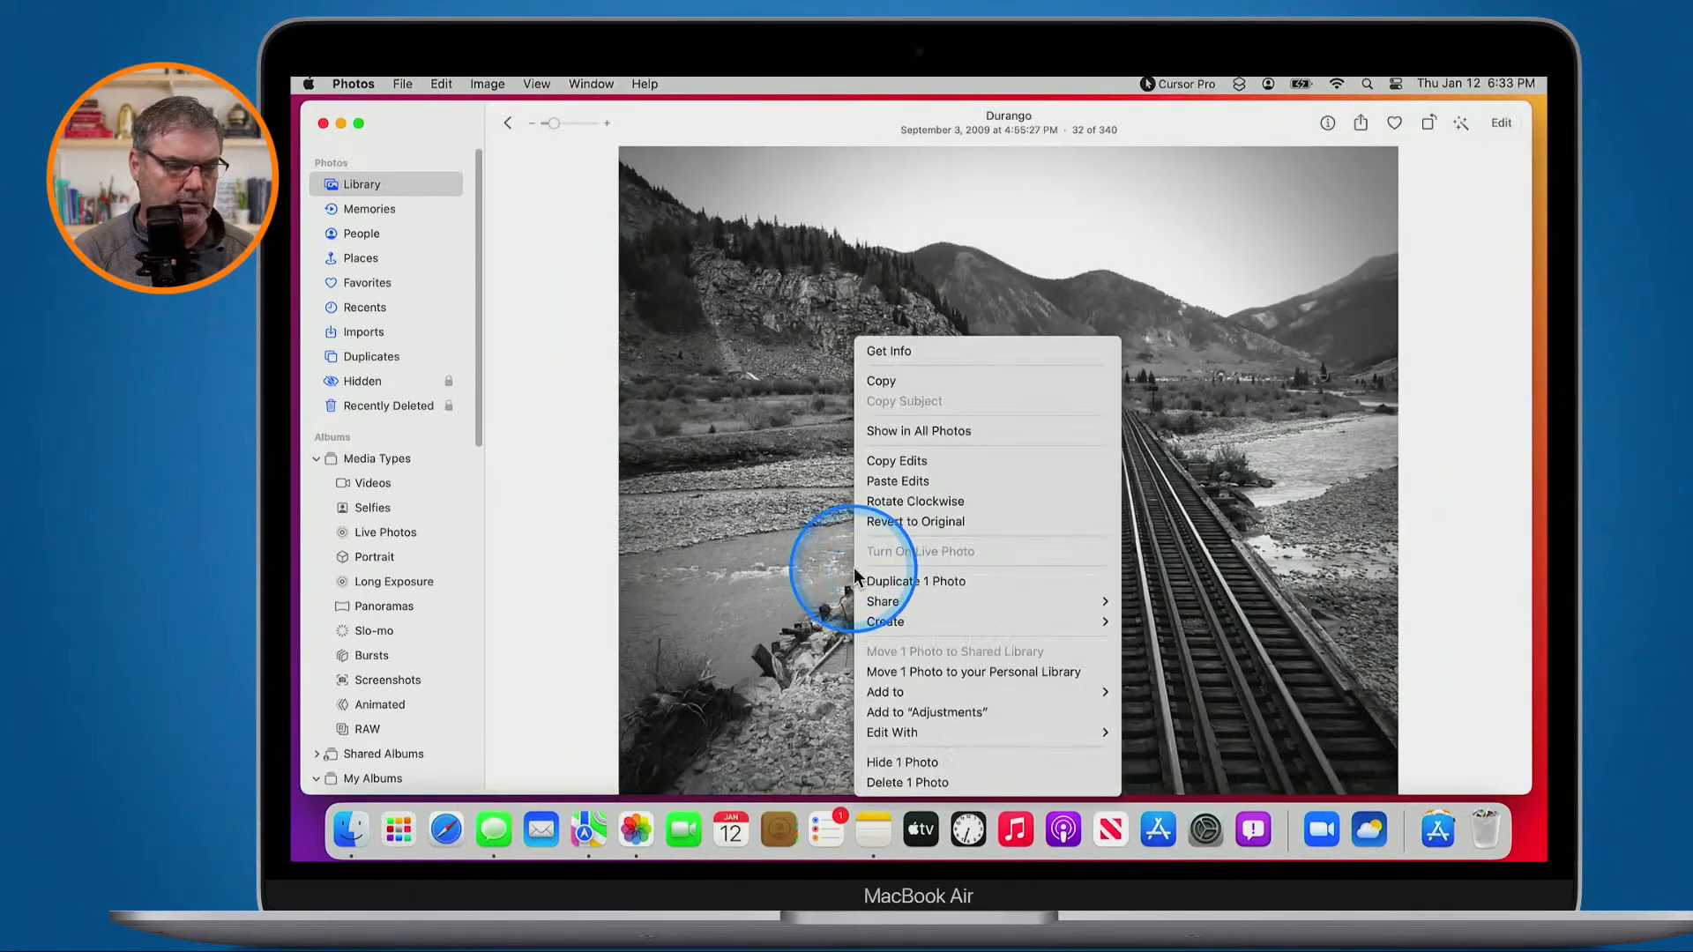
left_click(885, 459)
Go forward to the color railroad bridge photo and paste the copied edits onto it
key("Right")
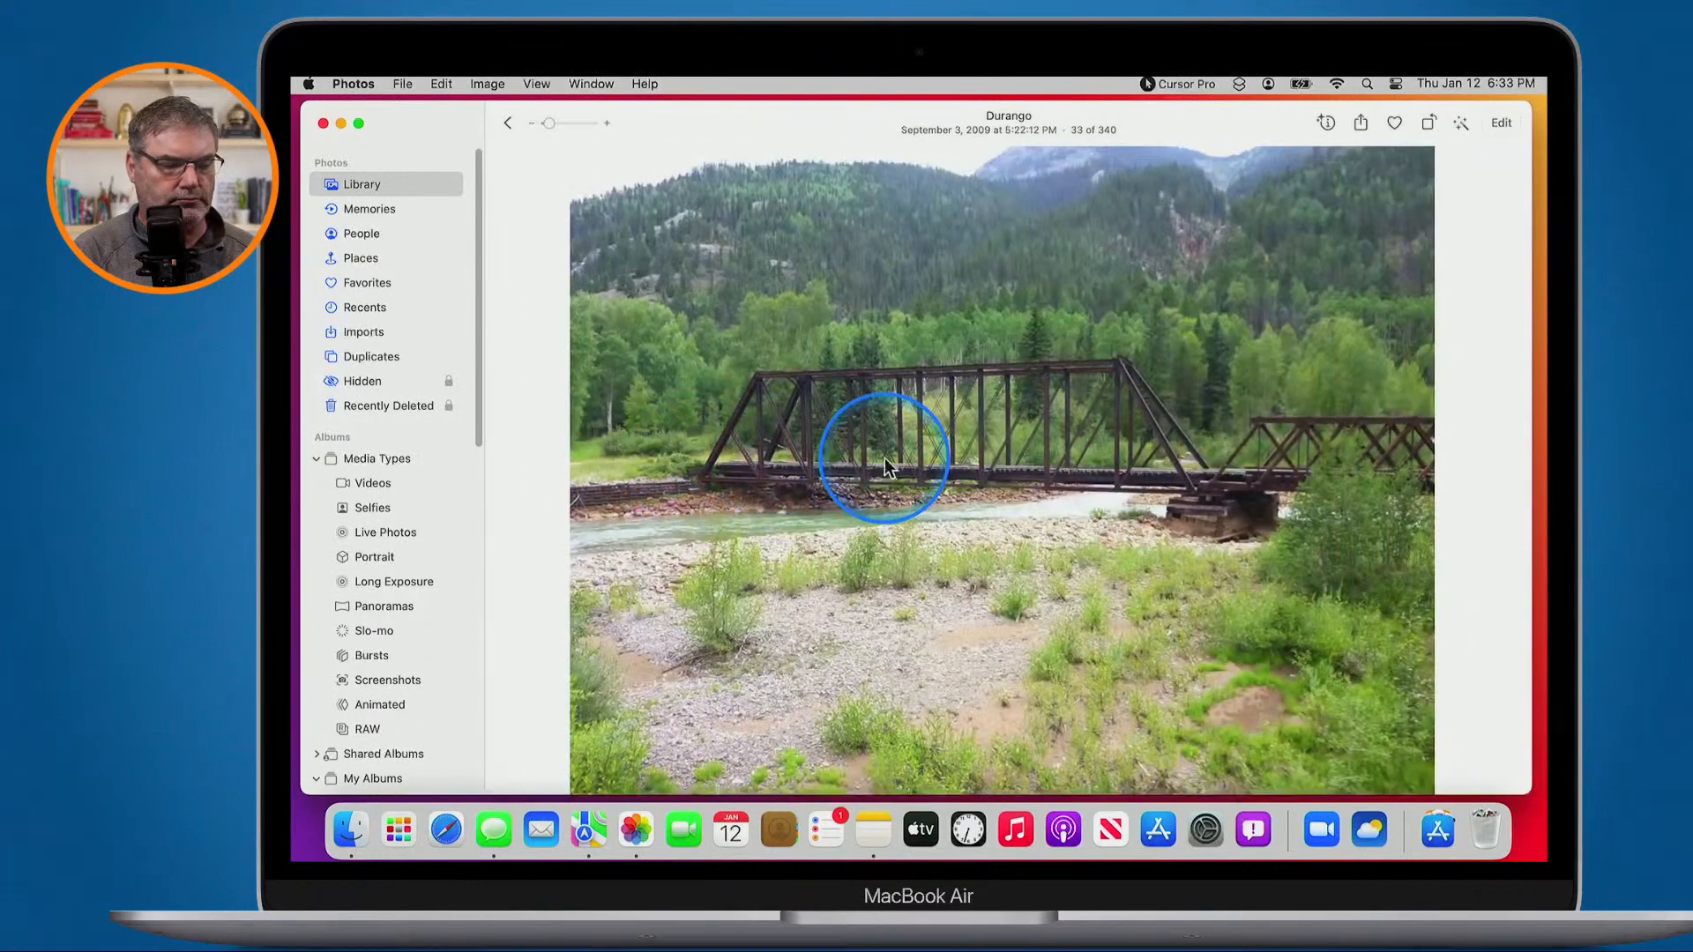
right_click(886, 458)
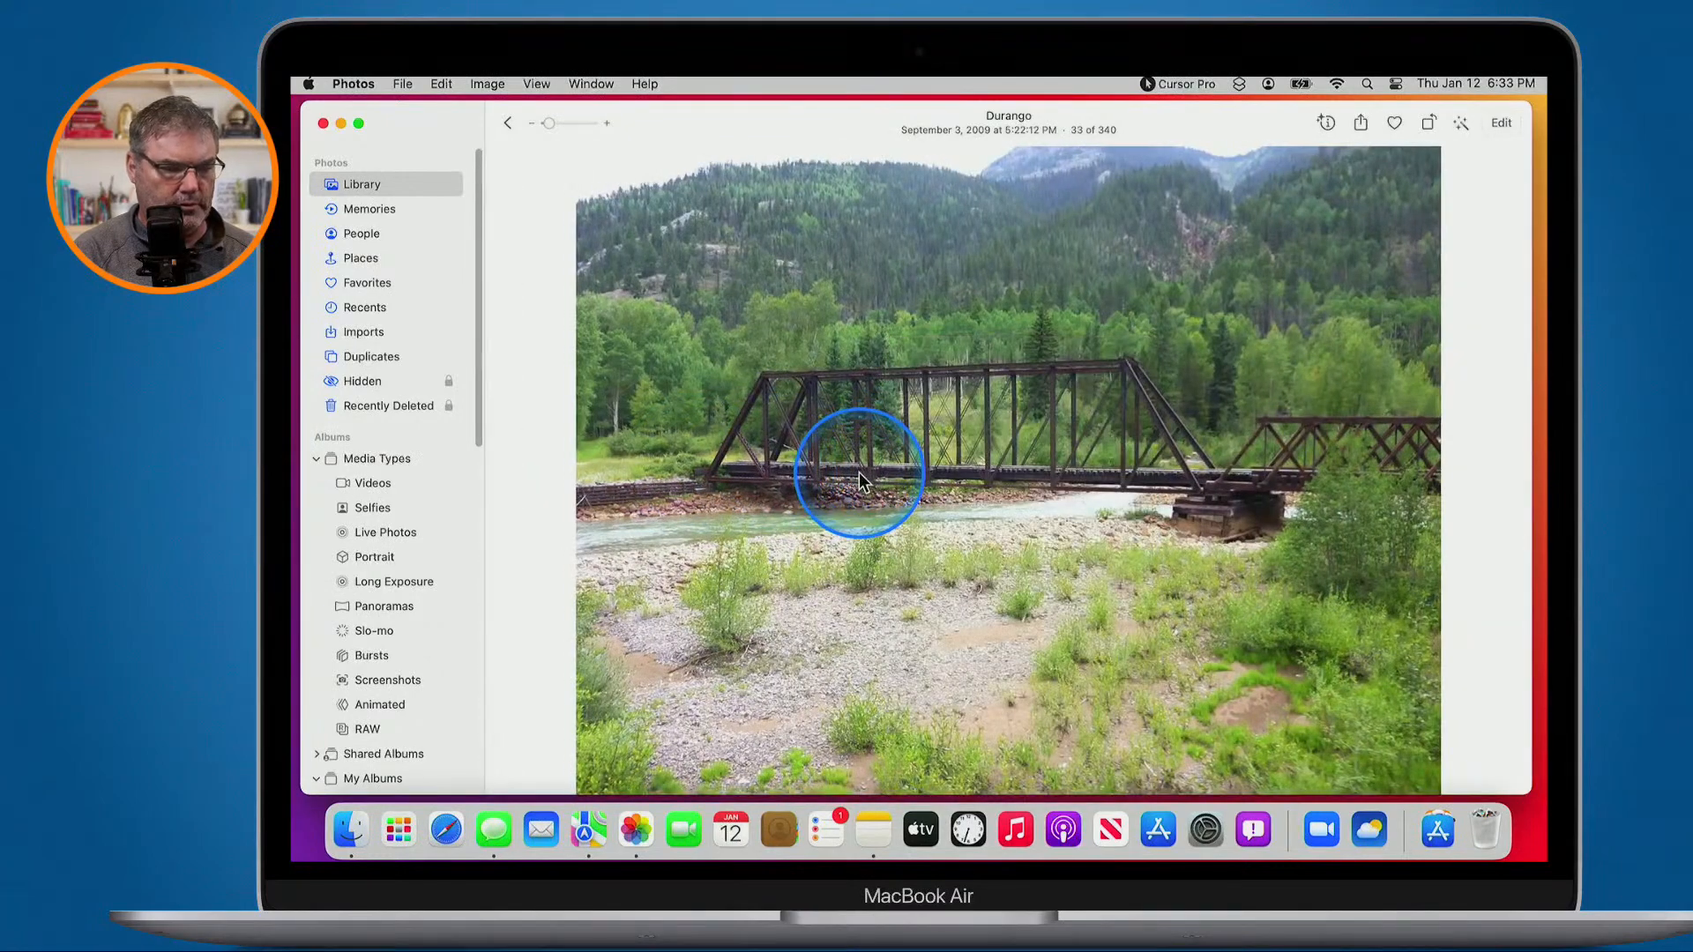
right_click(859, 473)
left_click(872, 478)
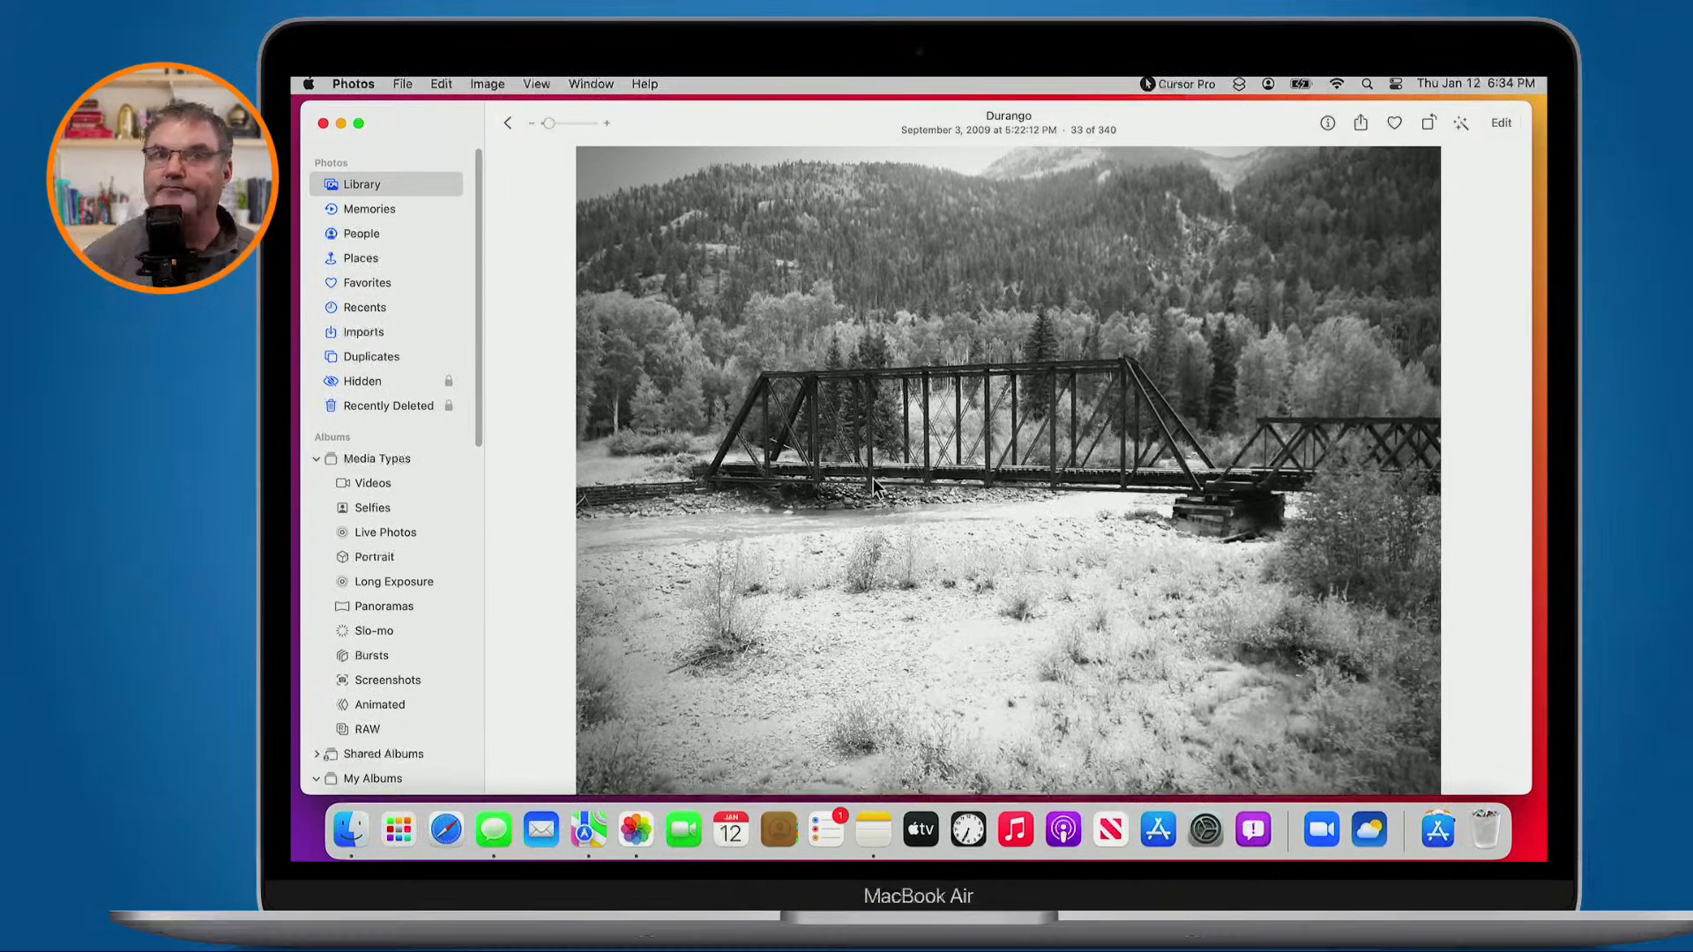
Return to the library grid, select the four photos from the old mine building through the second locomotive, and paste the edits onto them
left_click(508, 123)
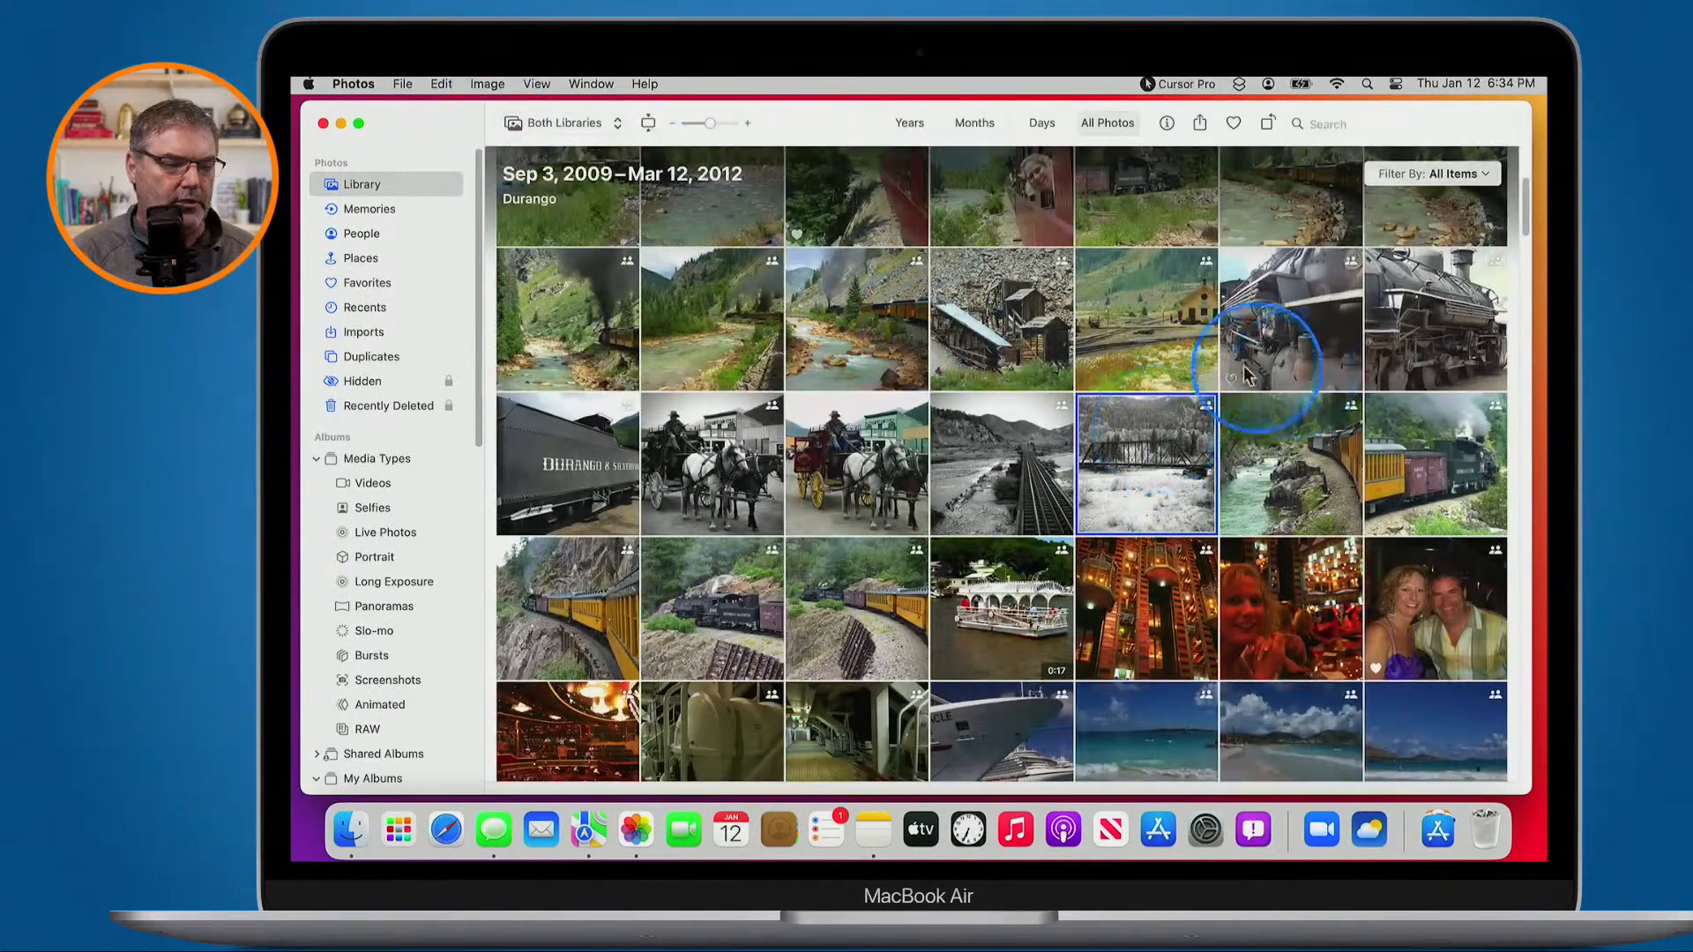
left_click(994, 331)
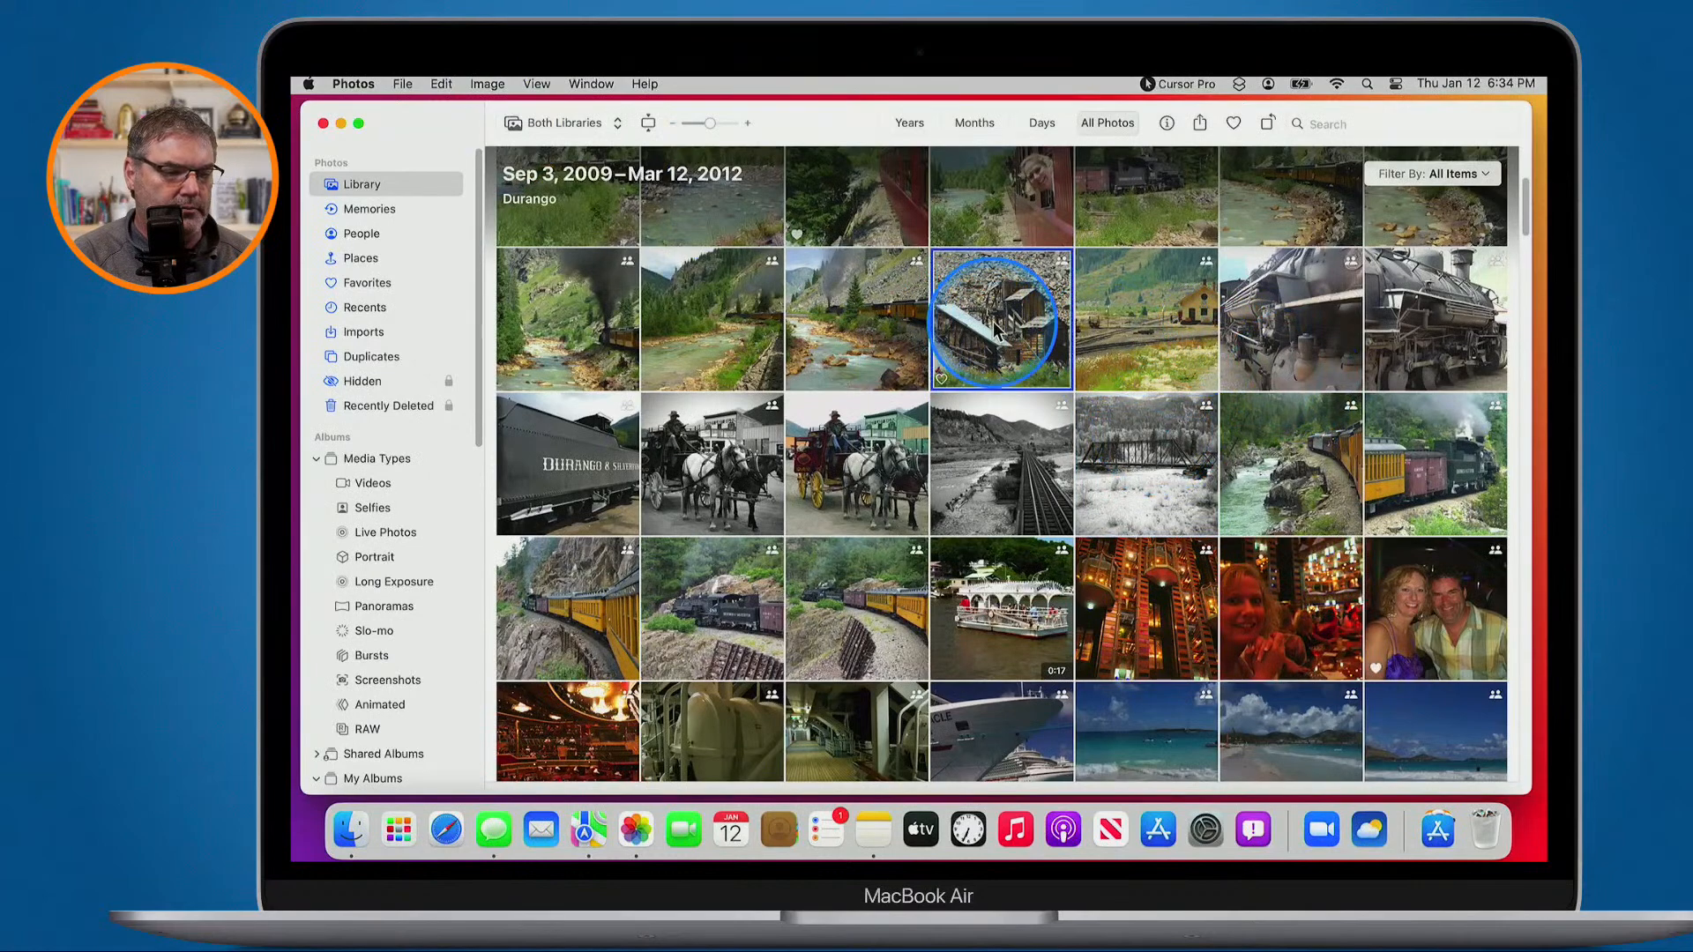
left_click(1412, 326, "shift")
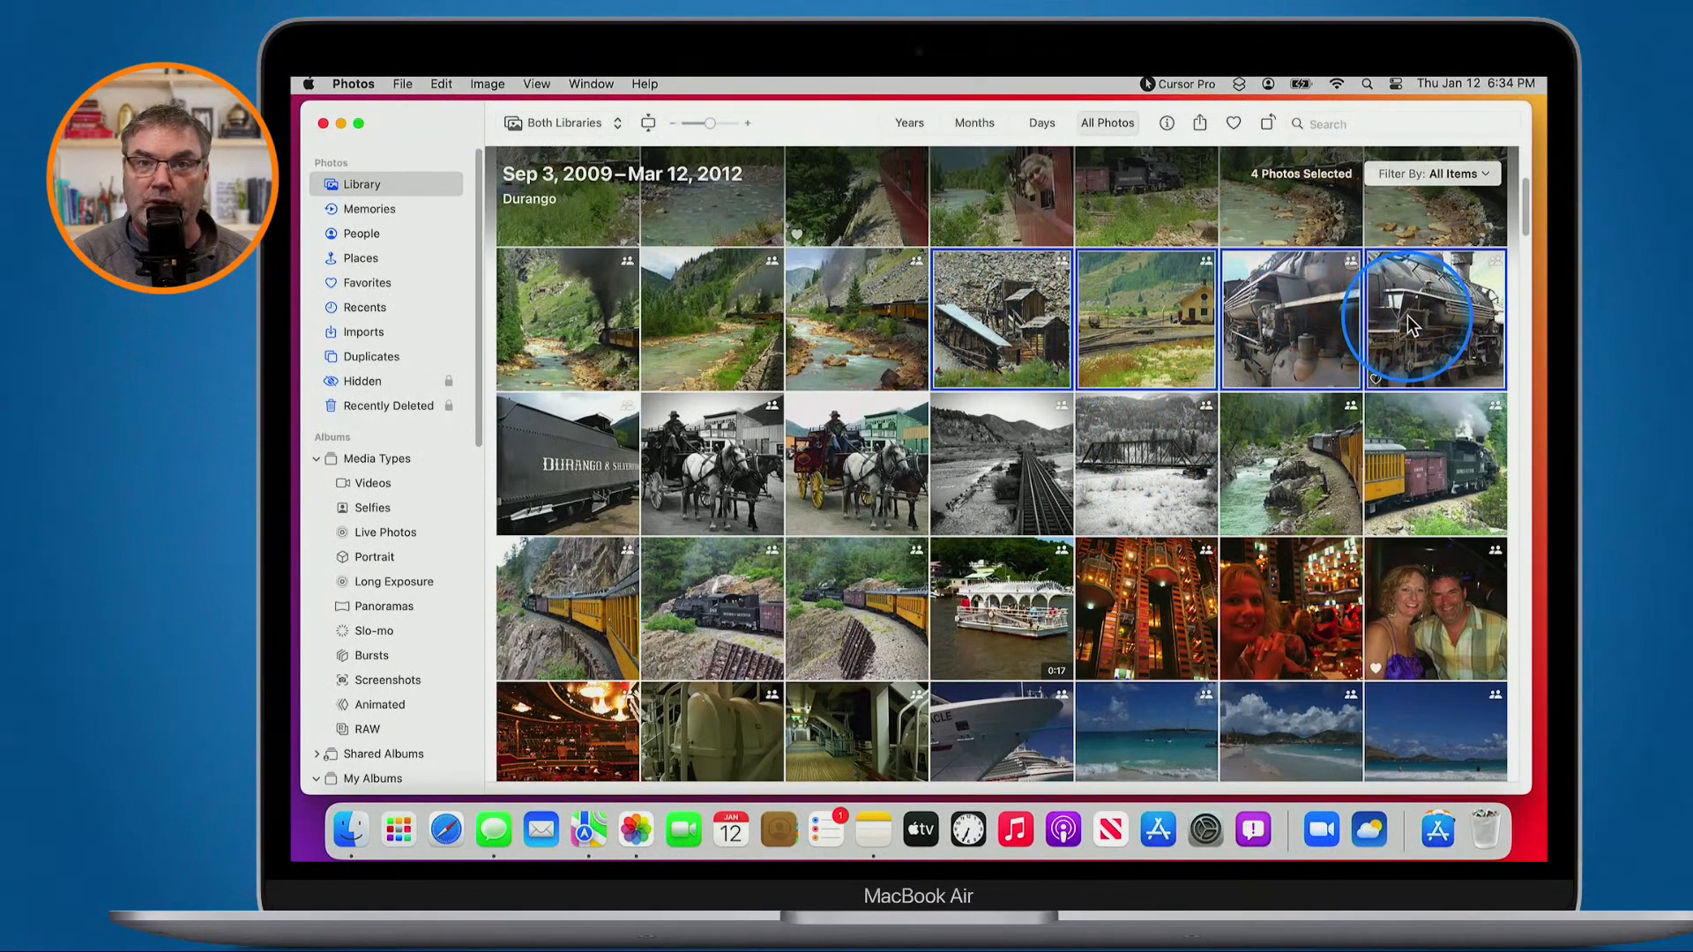
right_click(1406, 315)
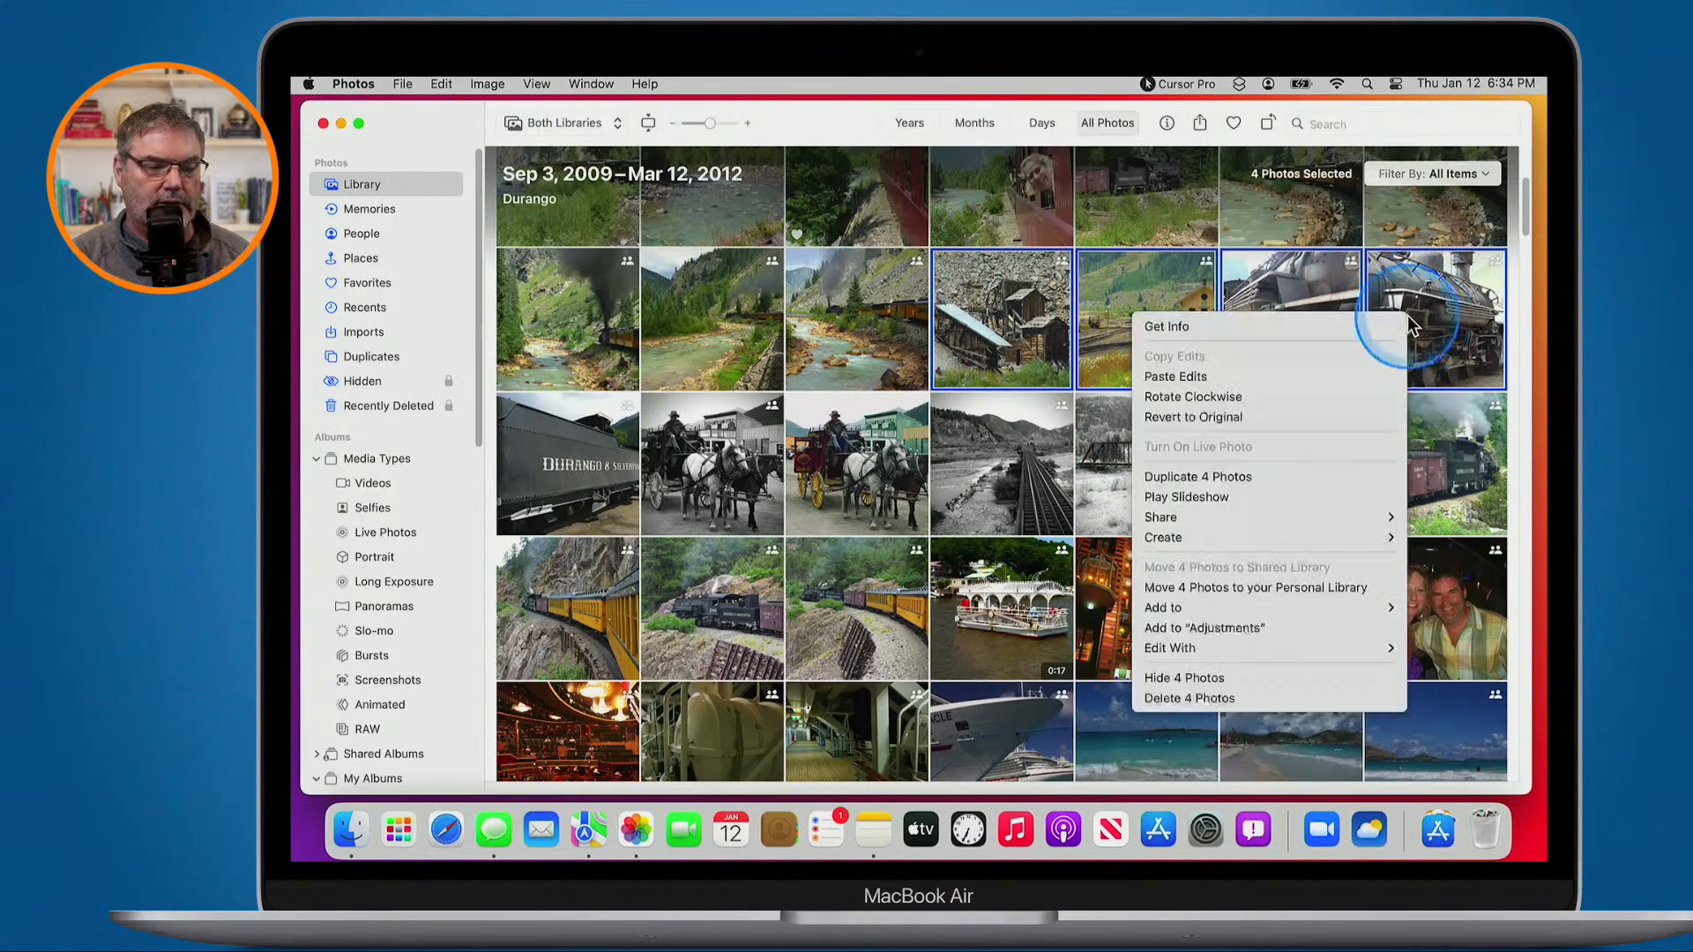
left_click(1169, 380)
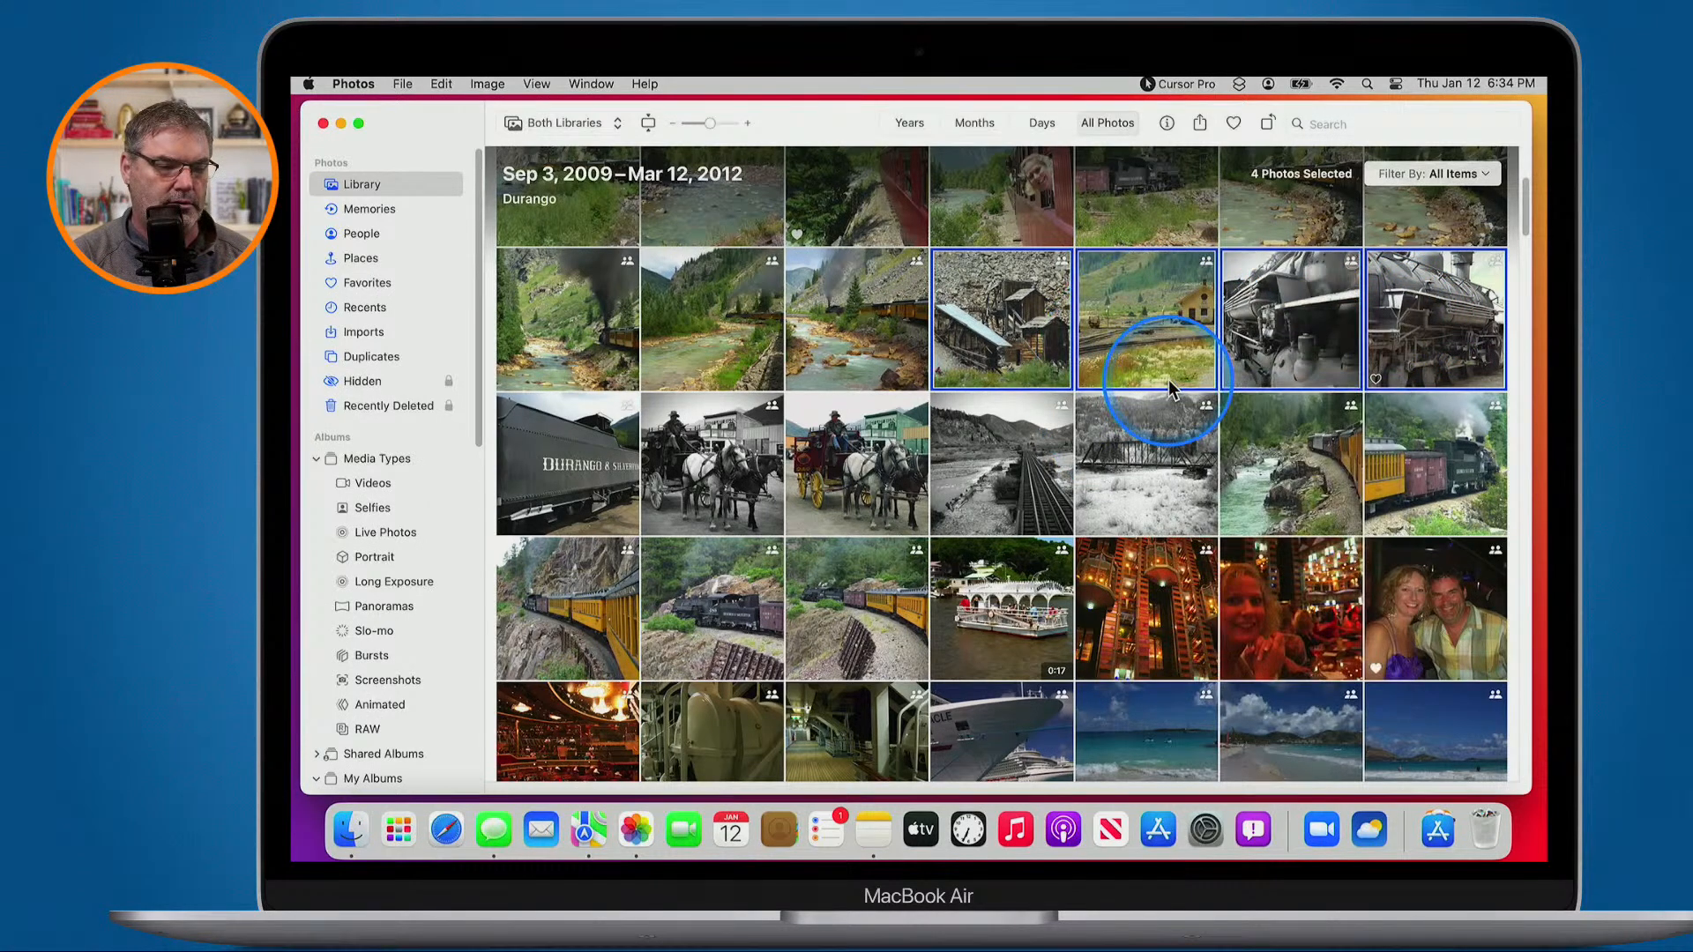
Open the mine building photo at full size, browse the selected photos to check their pasted edits, and return to the library grid
double_click(1037, 360)
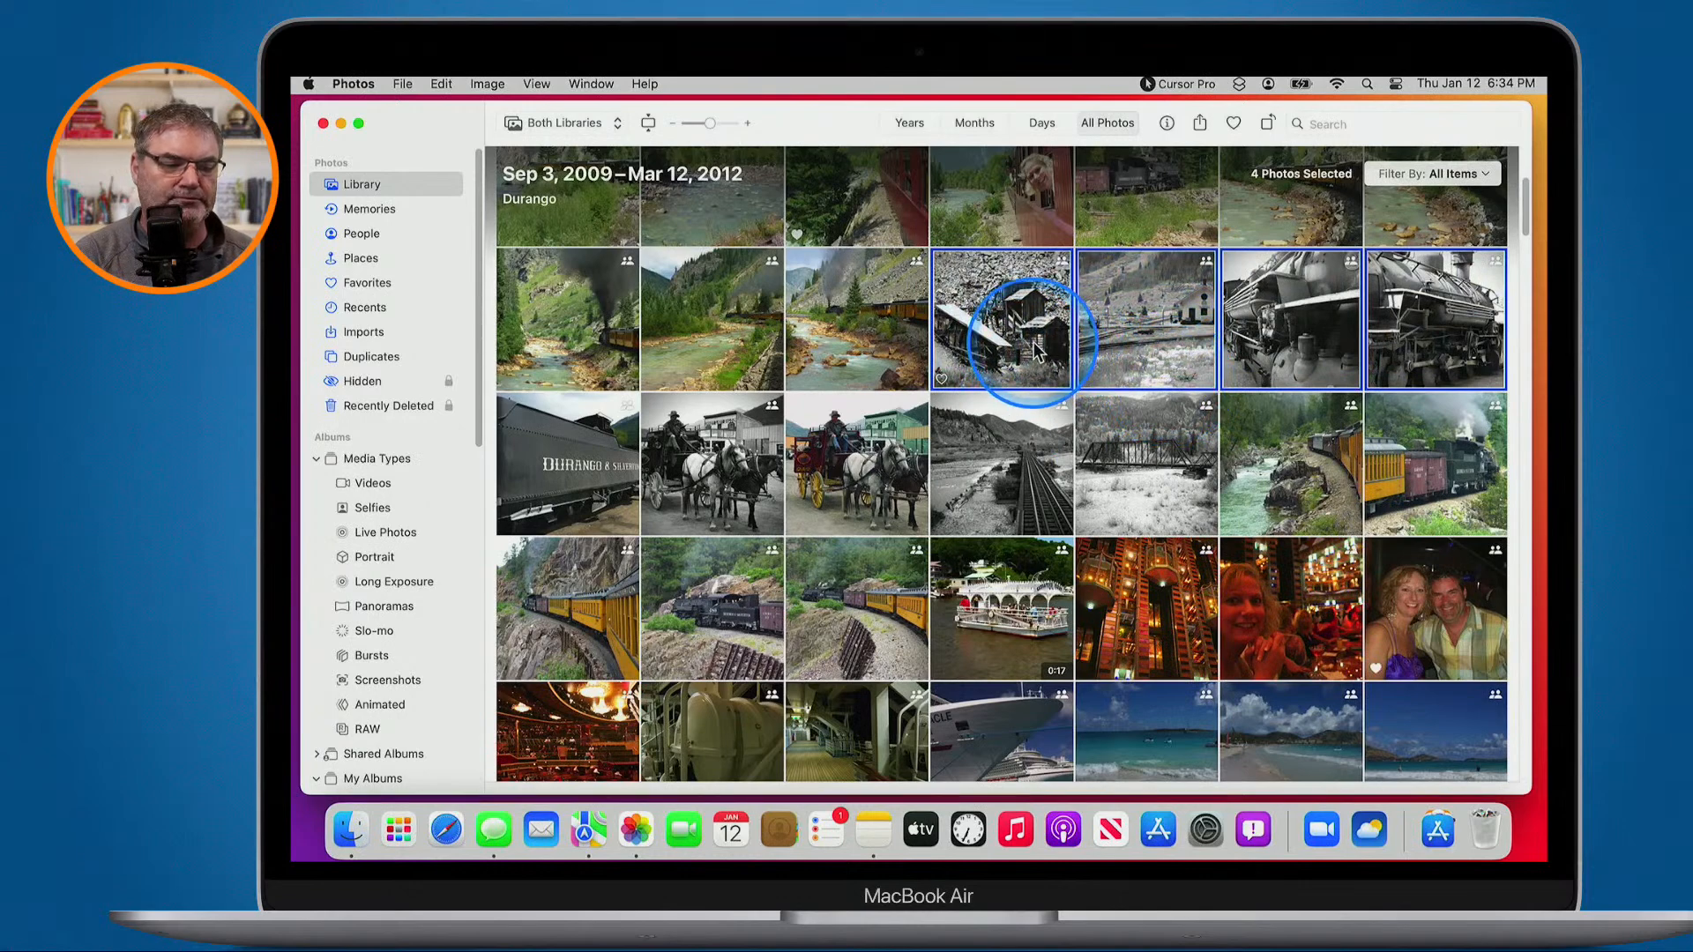
key("Right")
key("Right")
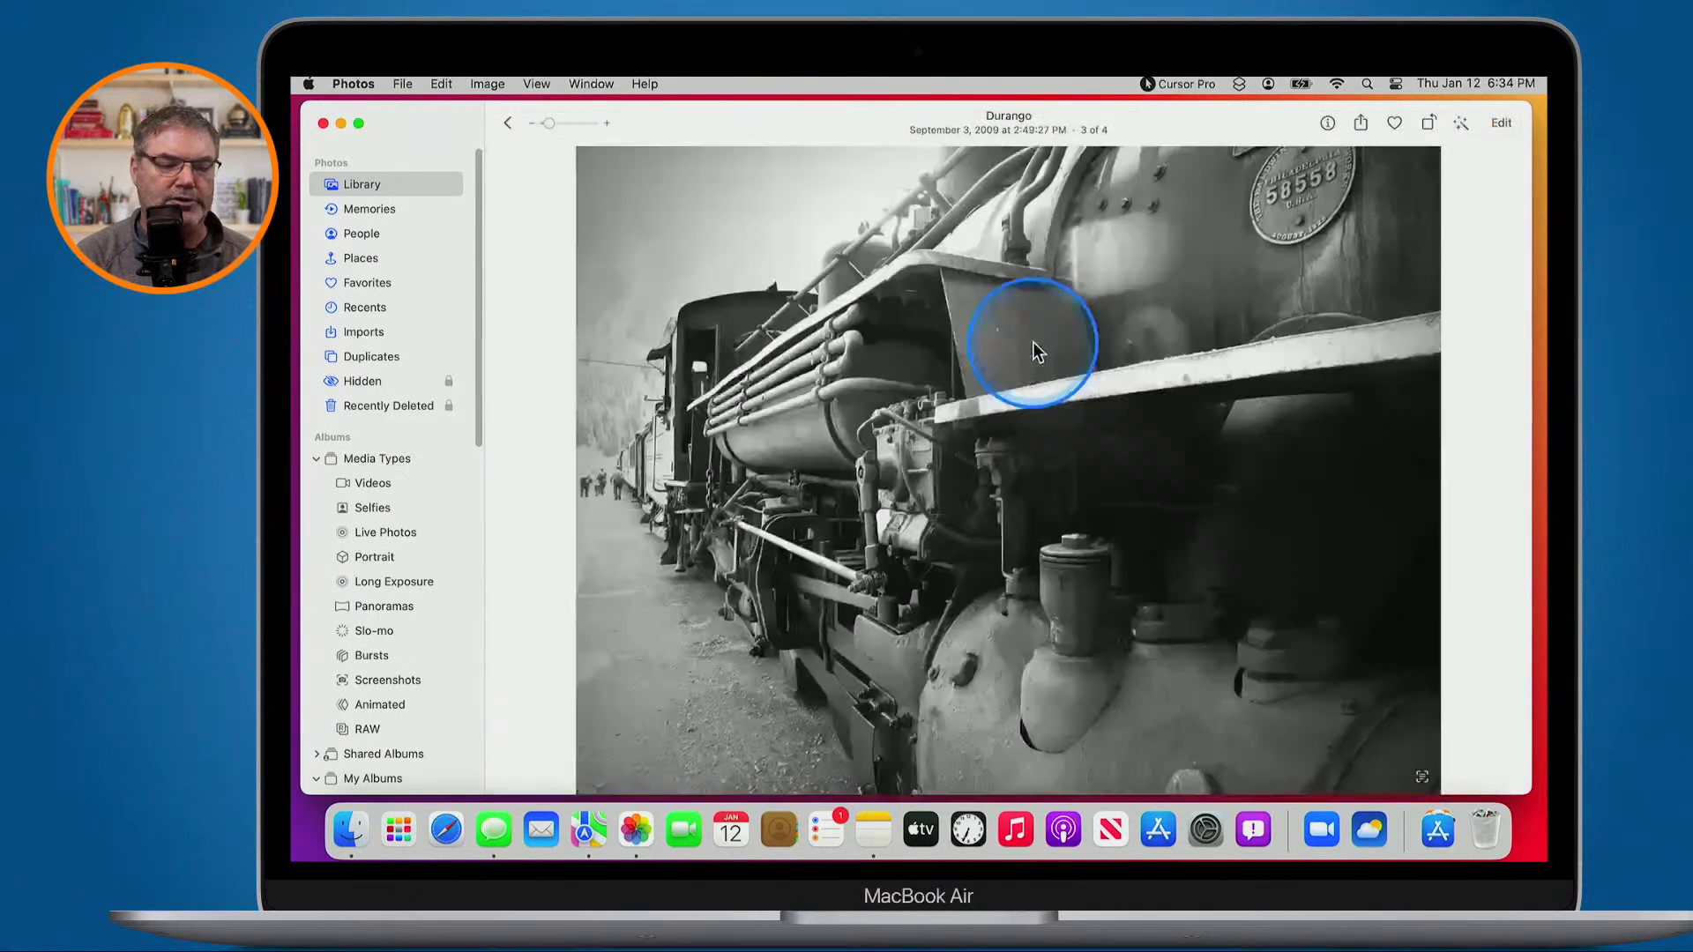
key("Left")
key("Left")
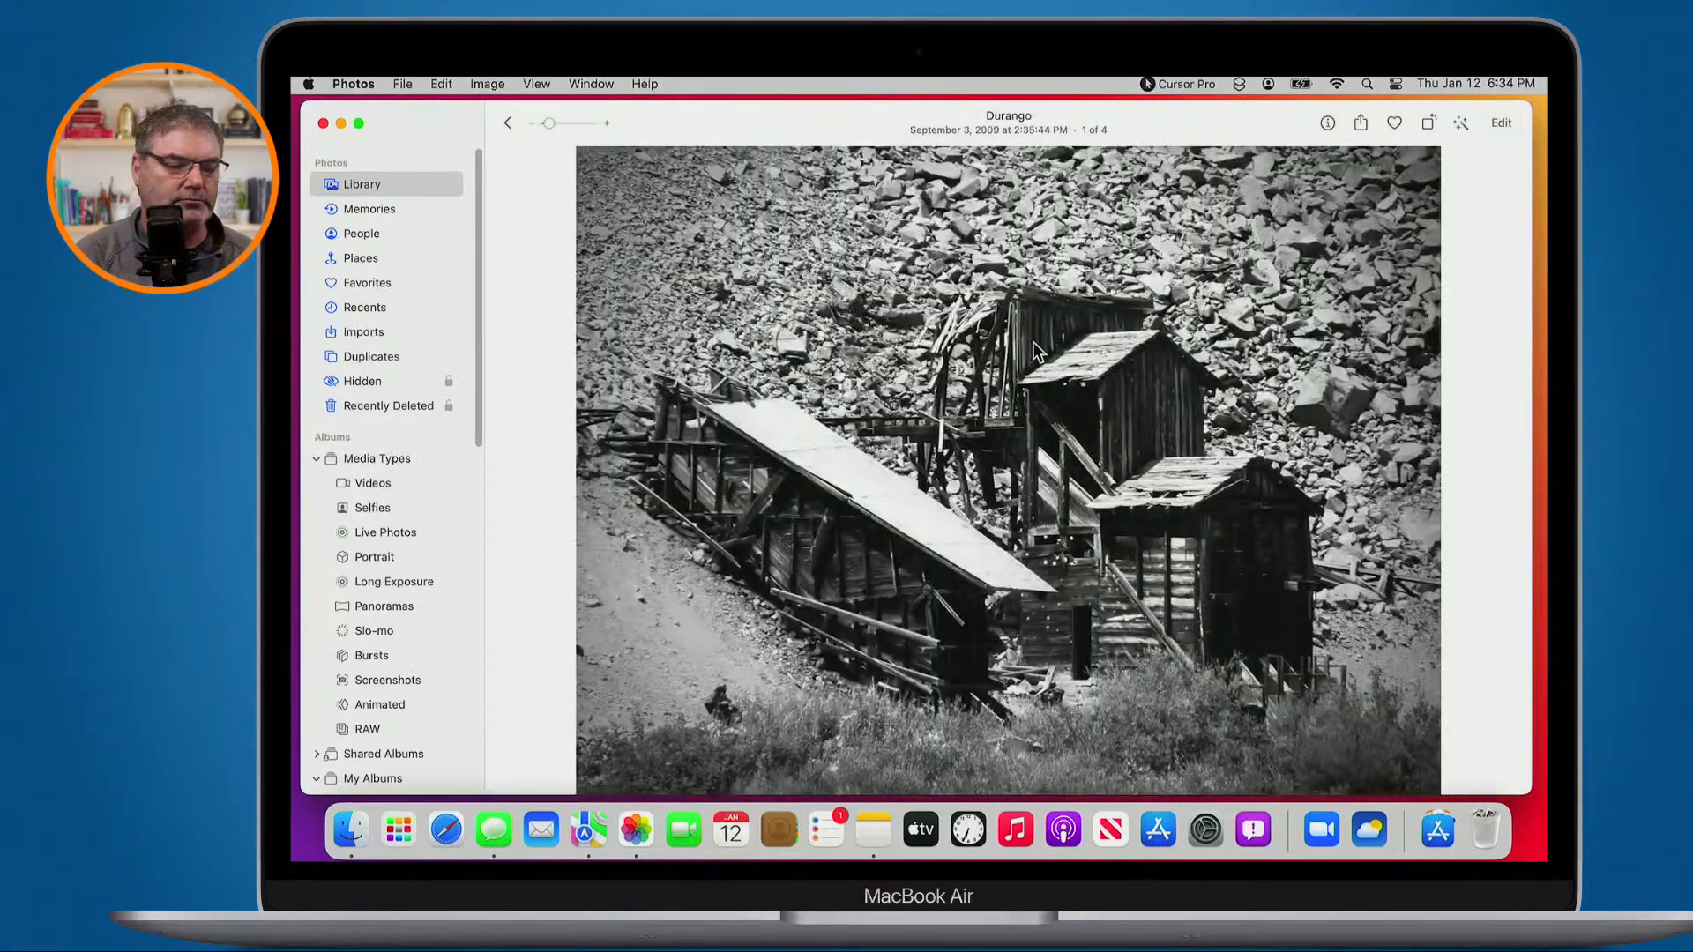
left_click(509, 121)
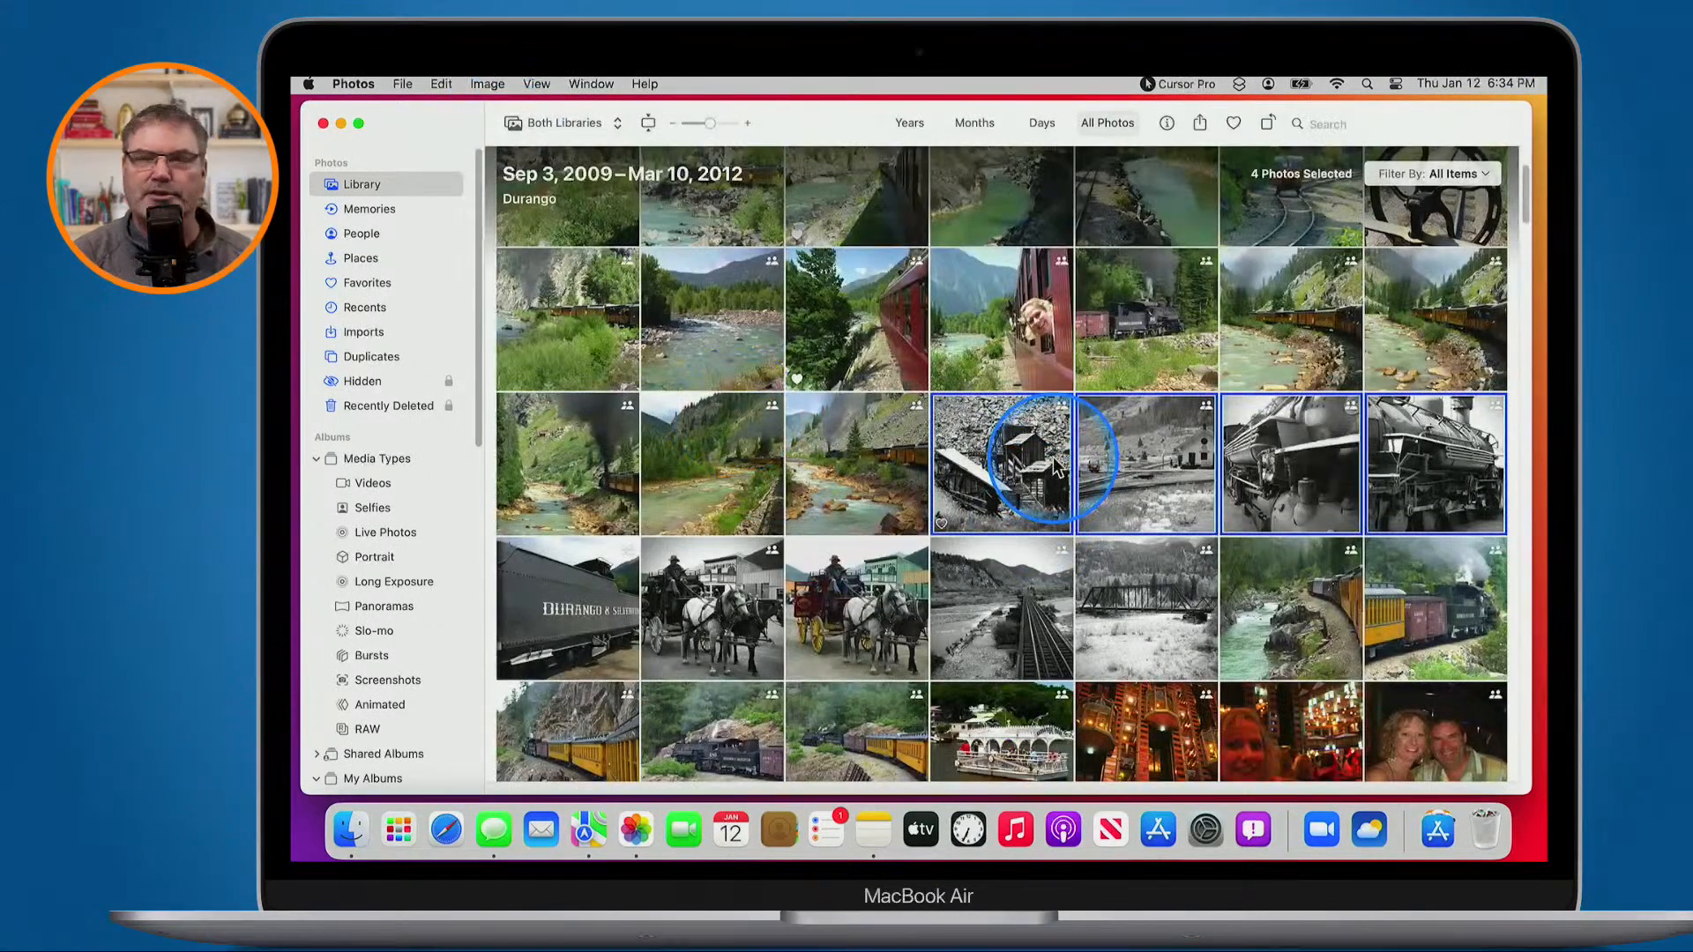